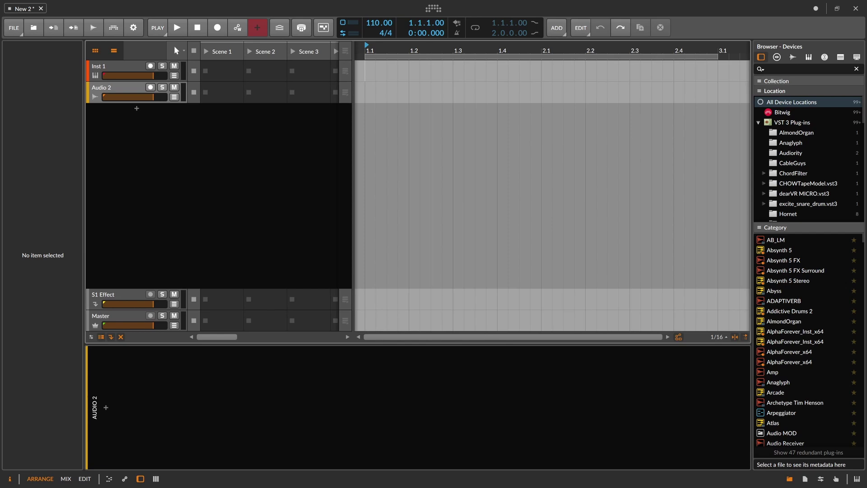
# Insert the Phase-4 synth as the instrument device on the Inst 1 track
pyautogui.click(122, 89)
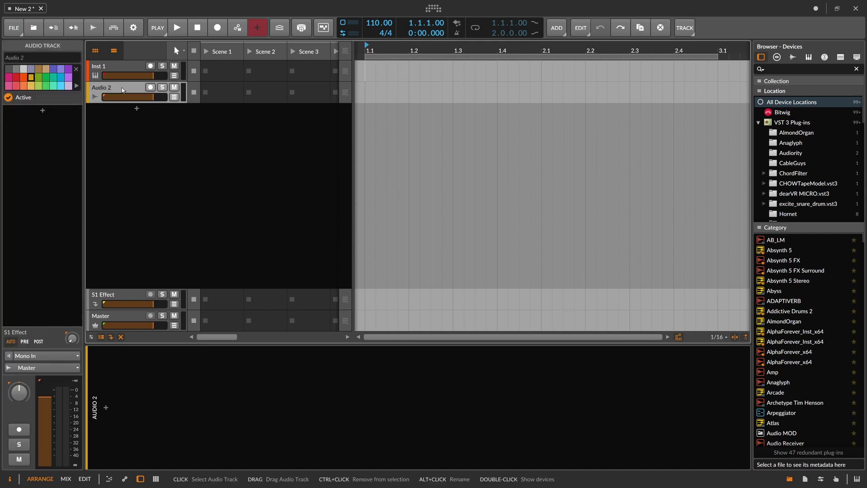
pyautogui.click(118, 69)
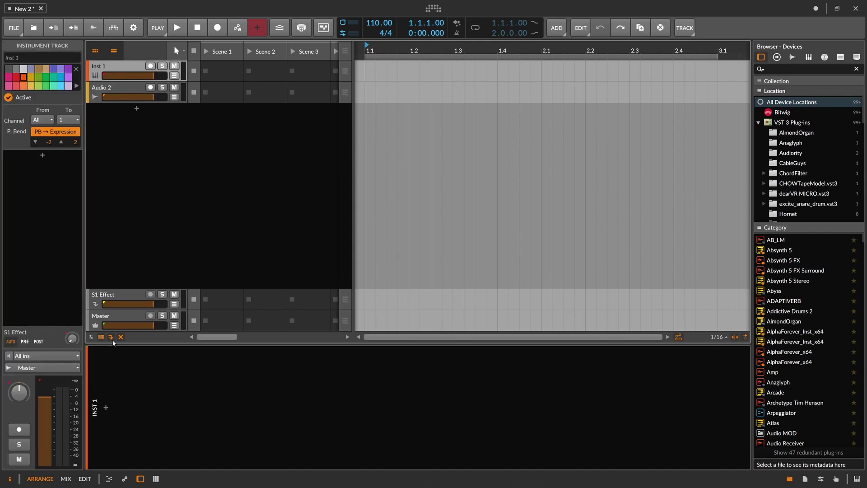
pyautogui.click(123, 411)
pyautogui.click(107, 409)
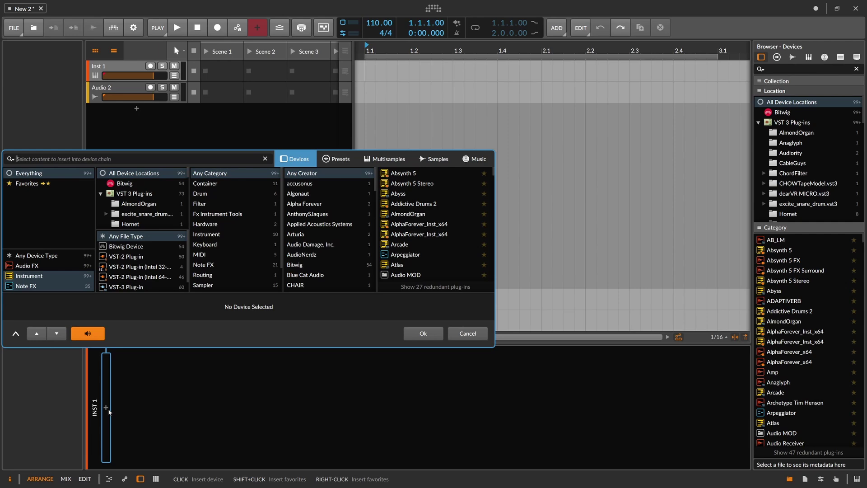
pyautogui.write('phase')
pyautogui.press('Down')
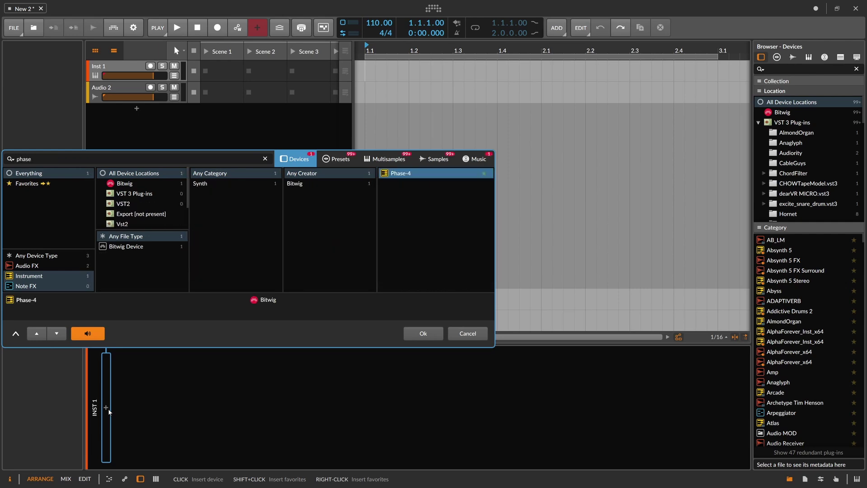
pyautogui.press('BackSpace')
pyautogui.press('BackSpace')
pyautogui.press('BackSpace')
pyautogui.press('BackSpace')
pyautogui.press('BackSpace')
pyautogui.press('Return')
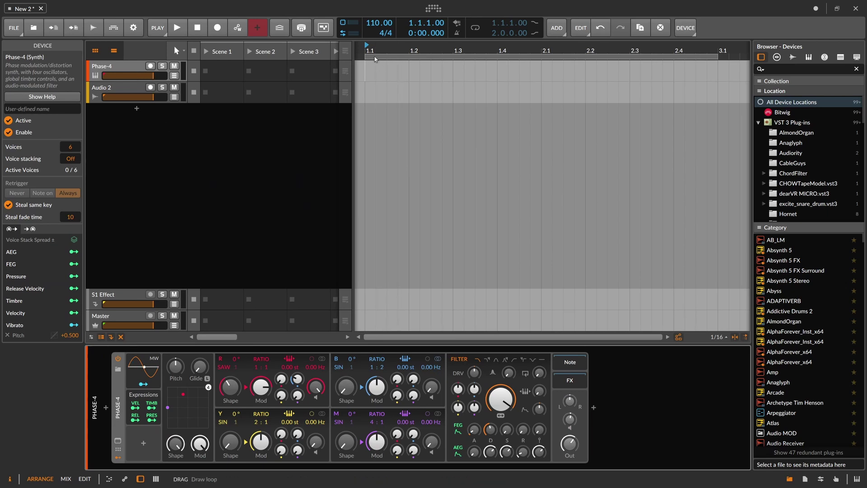
# Set the project tempo to 172 BPM
pyautogui.scroll(-1, 375, 52)
pyautogui.scroll(-3, 376, 52)
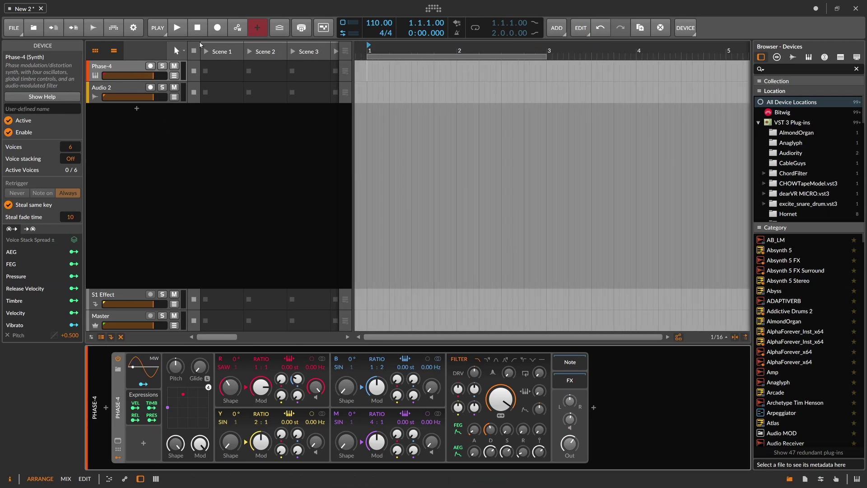
pyautogui.doubleClick(378, 23)
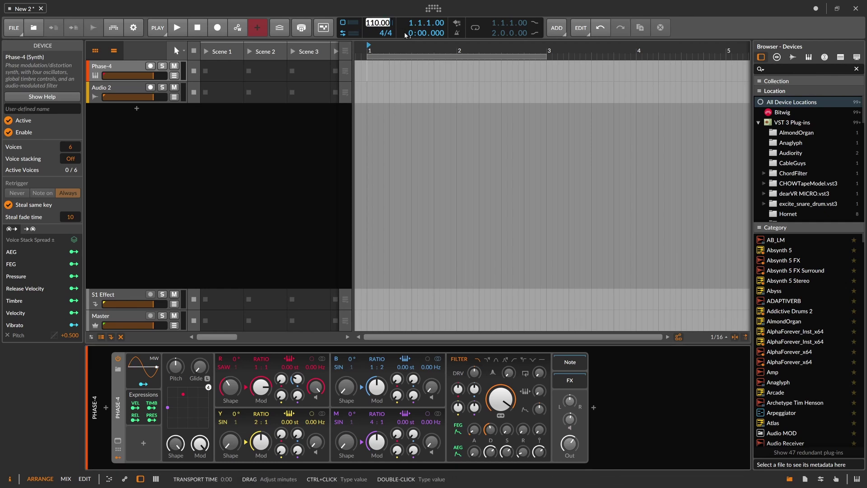
pyautogui.write('172')
pyautogui.press('Return')
pyautogui.write('0')
pyautogui.press('BackSpace')
pyautogui.press('BackSpace')
pyautogui.write('60')
pyautogui.press('BackSpace')
pyautogui.write('72')
pyautogui.press('BackSpace')
pyautogui.write('5')
pyautogui.press('Return')
# Create a one-bar clip at bar 1 on the Phase-4 track and loop playback over its length
pyautogui.moveTo(389, 48); pyautogui.dragTo(372, 54)
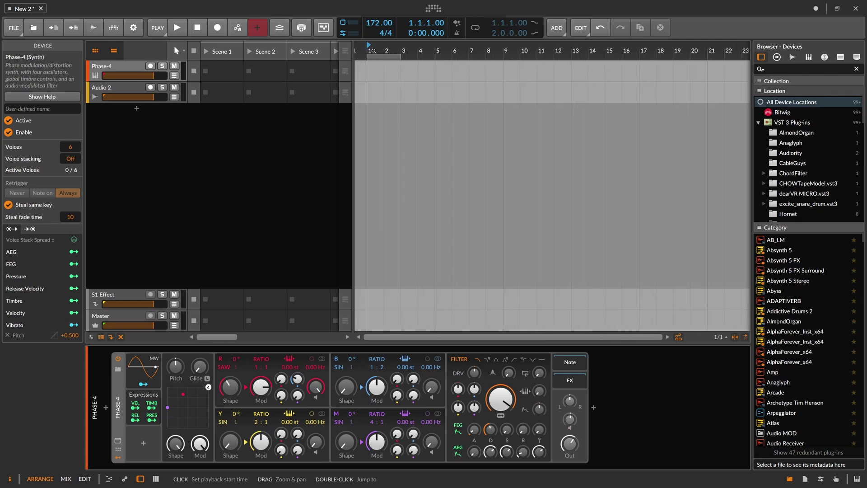
pyautogui.moveTo(400, 56); pyautogui.dragTo(376, 48)
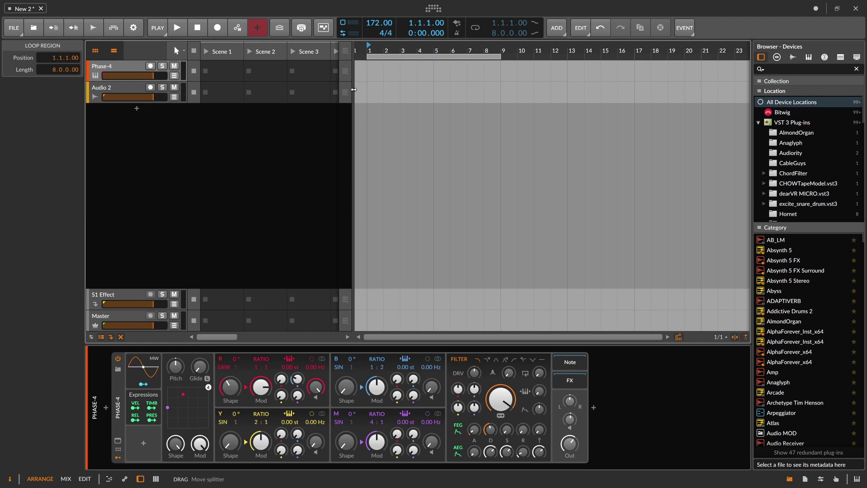
pyautogui.moveTo(379, 52)
pyautogui.mouseDown()
pyautogui.moveTo(375, 62)
pyautogui.moveTo(415, 67)
pyautogui.moveTo(389, 70)
pyautogui.moveTo(382, 62)
pyautogui.mouseUp()
pyautogui.click(368, 64)
pyautogui.doubleClick(368, 65)
pyautogui.hotkey('ctrl', 'l')
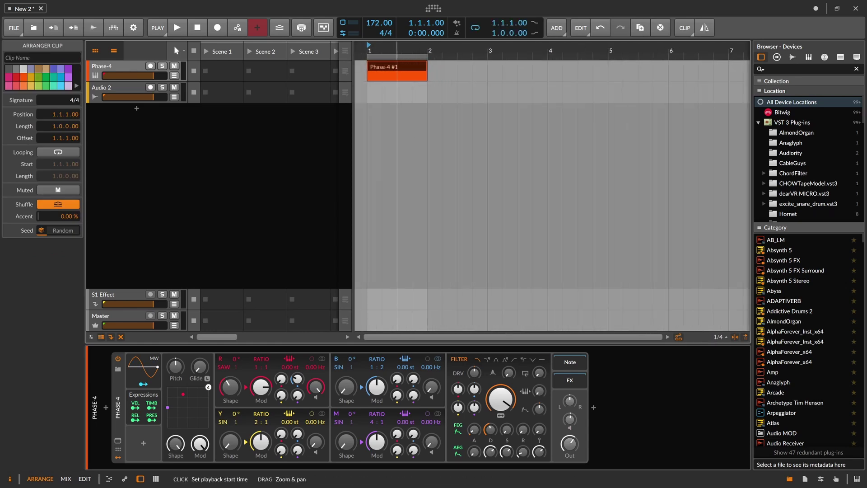
# Open the Phase-4 clip in an enlarged note editor and draw a sixteenth note on E4 at the clip start
pyautogui.doubleClick(379, 70)
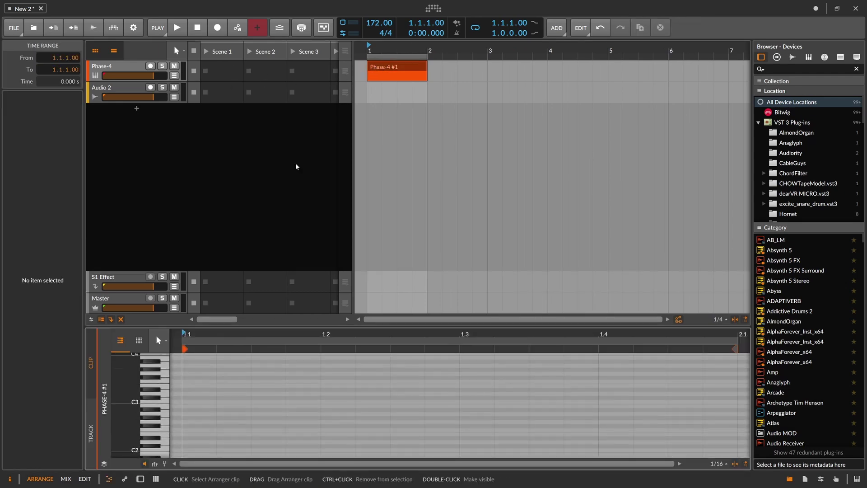
pyautogui.moveTo(197, 326); pyautogui.dragTo(197, 212)
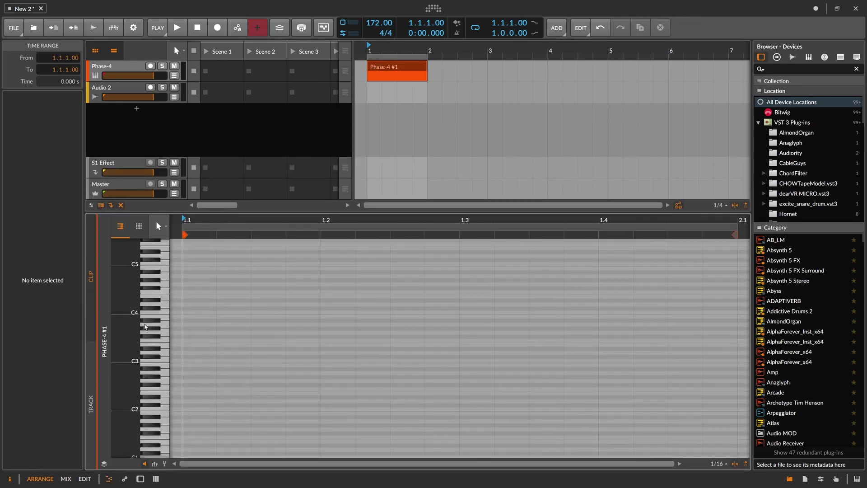
pyautogui.moveTo(145, 324); pyautogui.dragTo(140, 336)
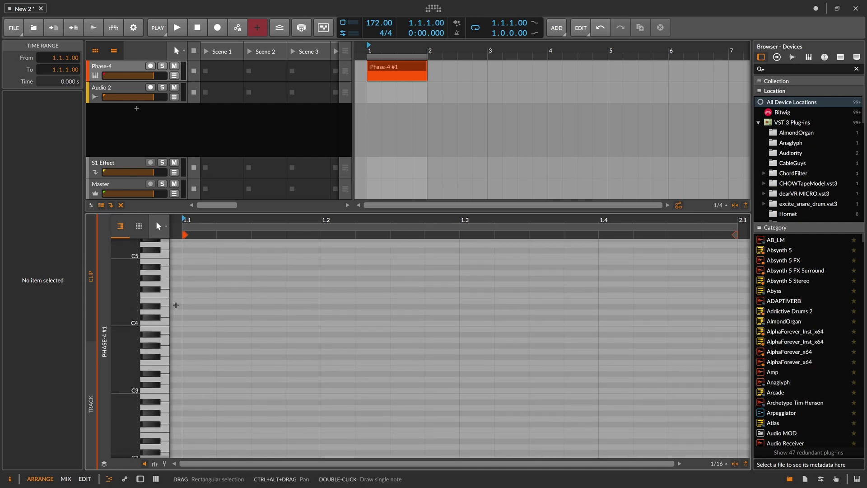
pyautogui.click(176, 301)
pyautogui.press('Right')
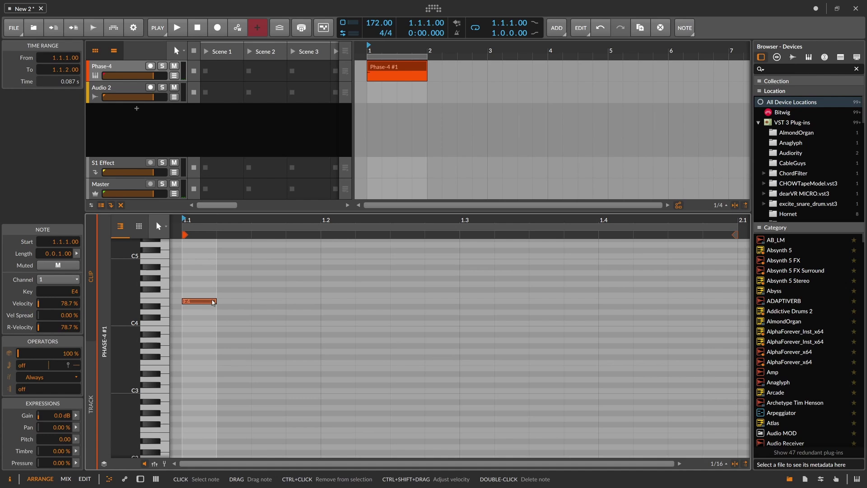
# Audition the note by shifting it in semitones between D4 and A4, ending on A4
pyautogui.press('Up')
pyautogui.press('Up')
pyautogui.press('Up')
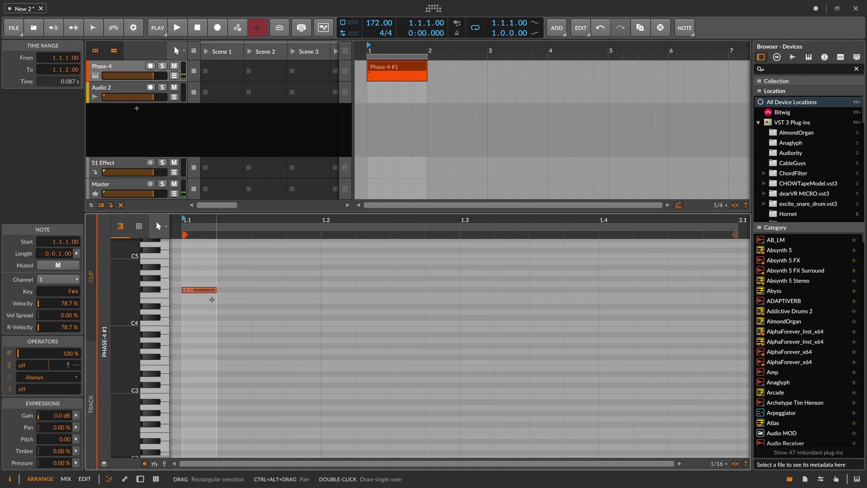
pyautogui.press('Up')
pyautogui.press('Down')
pyautogui.press('Down')
pyautogui.press('Down')
pyautogui.press('Down')
pyautogui.press('Down')
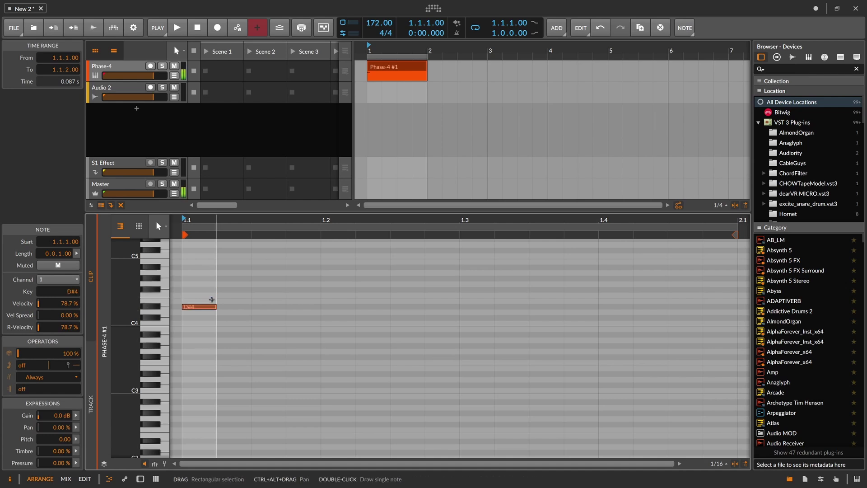
pyautogui.press('Up')
pyautogui.press('Up')
pyautogui.press('Up')
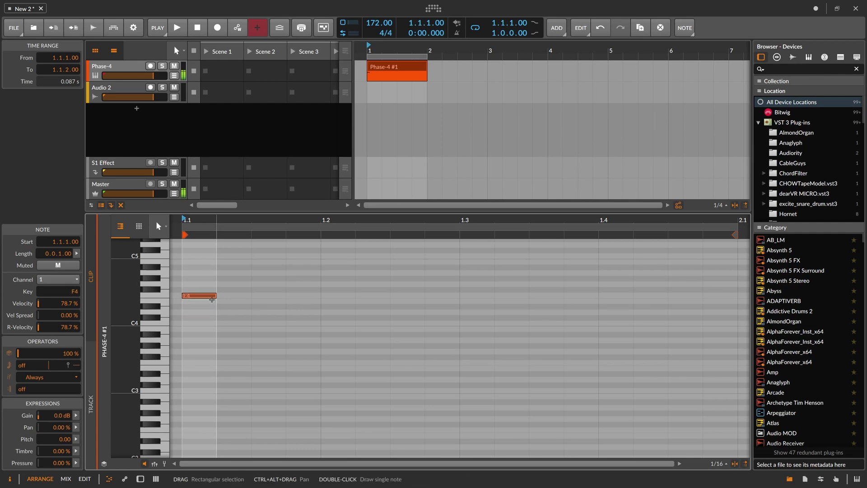
pyautogui.press('Down')
pyautogui.press('Down')
pyautogui.press('Down')
pyautogui.press('Down')
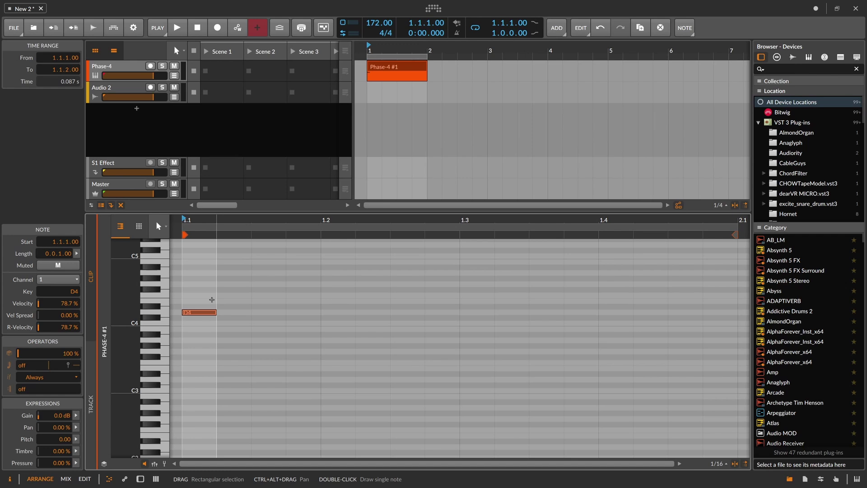
pyautogui.press('Up')
pyautogui.press('Up')
pyautogui.press('Up')
pyautogui.press('Up')
pyautogui.press('Up')
pyautogui.press('Up')
pyautogui.press('Up')
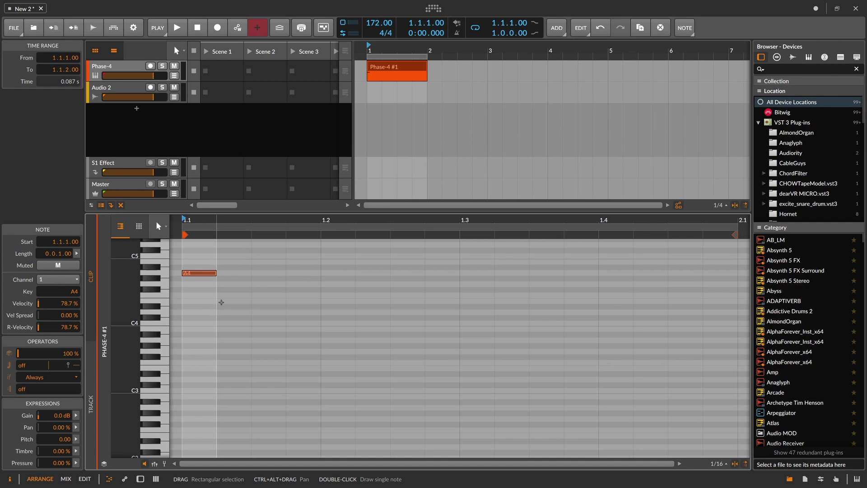
# Transpose the note down to E1 using semitone and octave shifts
pyautogui.moveTo(135, 280); pyautogui.dragTo(136, 299)
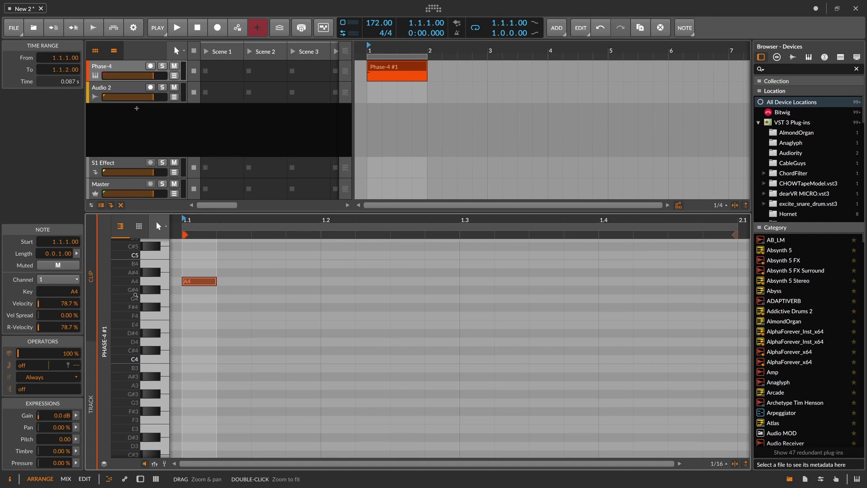
pyautogui.press('Down')
pyautogui.press('Down')
pyautogui.press('Down')
pyautogui.press('Down')
pyautogui.press('Down')
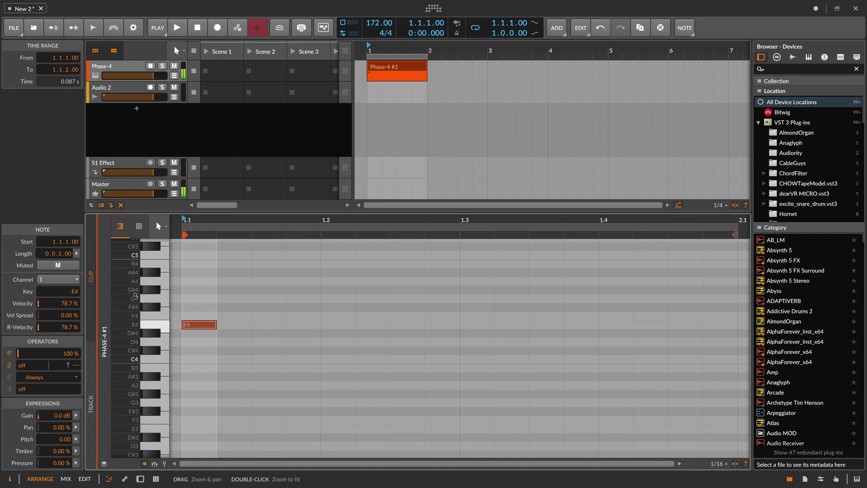
pyautogui.press('Up')
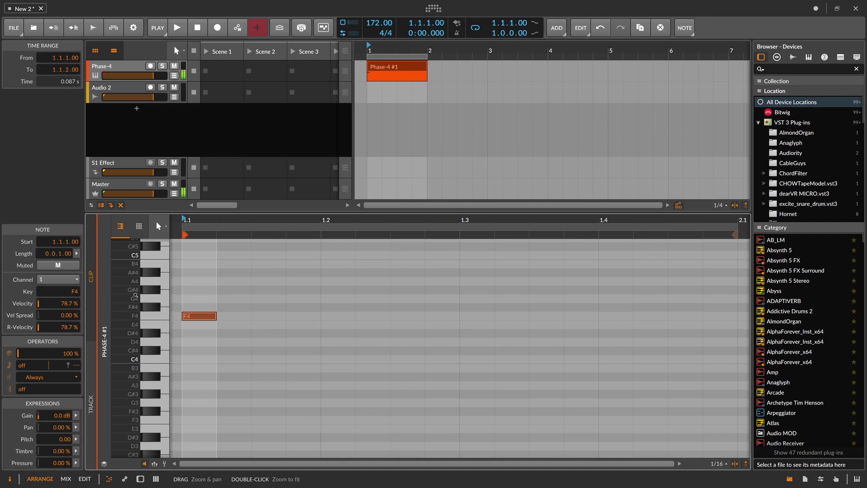
pyautogui.hotkey('shift', 'Down')
pyautogui.hotkey('shift', 'Down')
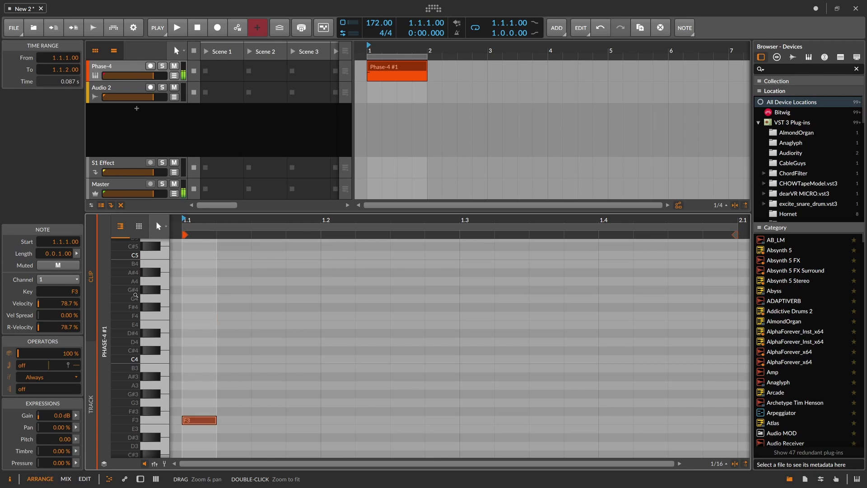
pyautogui.hotkey('shift', 'Down')
pyautogui.press('Down')
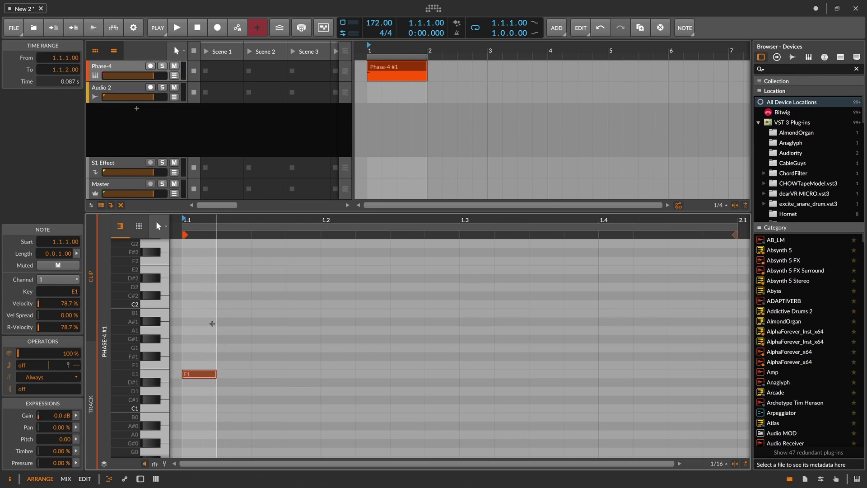
# Draw stacked sixteenth notes on G1, A1, B1, C2, D2, E2 and F2 right after the E1 note, and delete them
pyautogui.doubleClick(225, 330)
pyautogui.doubleClick(231, 348)
pyautogui.doubleClick(236, 313)
pyautogui.doubleClick(228, 304)
pyautogui.doubleClick(226, 287)
pyautogui.doubleClick(224, 270)
pyautogui.doubleClick(223, 261)
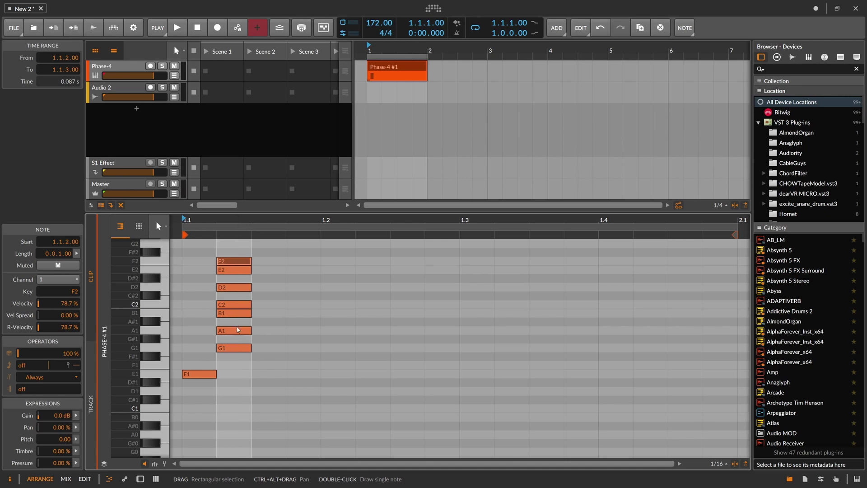
pyautogui.moveTo(234, 253); pyautogui.dragTo(235, 363)
pyautogui.press('Delete')
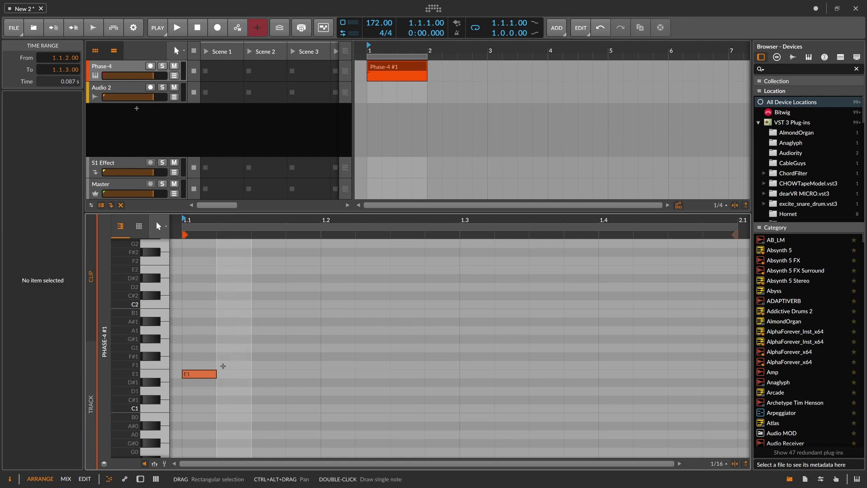
# Lengthen the E1 note to 0.3.3.00 so that it ends at 1.4.4.00
pyautogui.click(206, 373)
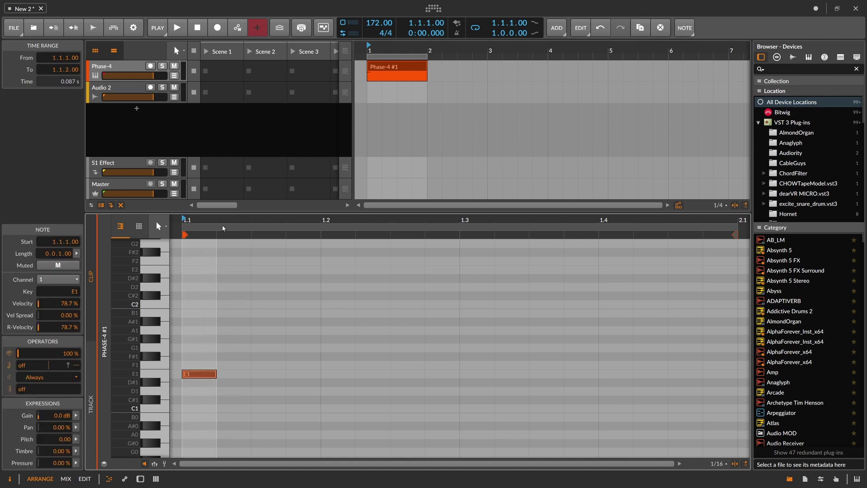
pyautogui.moveTo(221, 227); pyautogui.dragTo(219, 248)
pyautogui.click(228, 323)
pyautogui.moveTo(216, 373); pyautogui.dragTo(557, 374)
# Play the looped clip on the Phase-4 track to listen to the sustained E1 note
pyautogui.moveTo(261, 218); pyautogui.dragTo(256, 233)
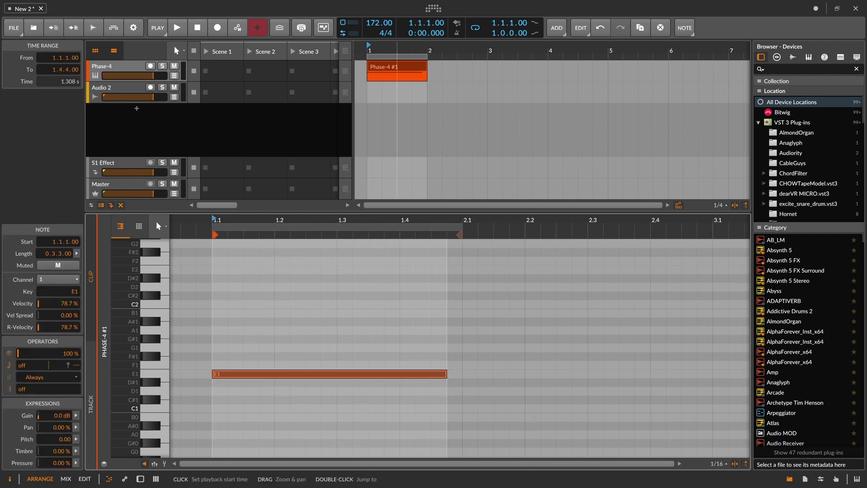
pyautogui.moveTo(398, 48); pyautogui.dragTo(395, 56)
pyautogui.click(158, 77)
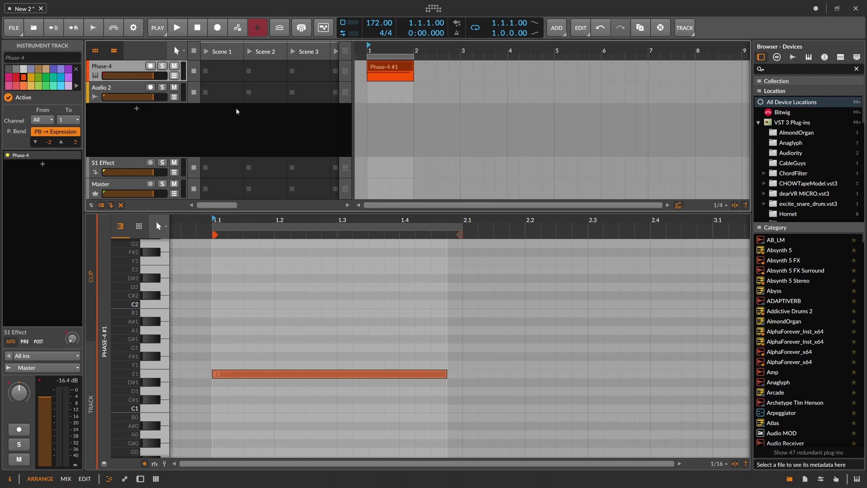
pyautogui.press('space')
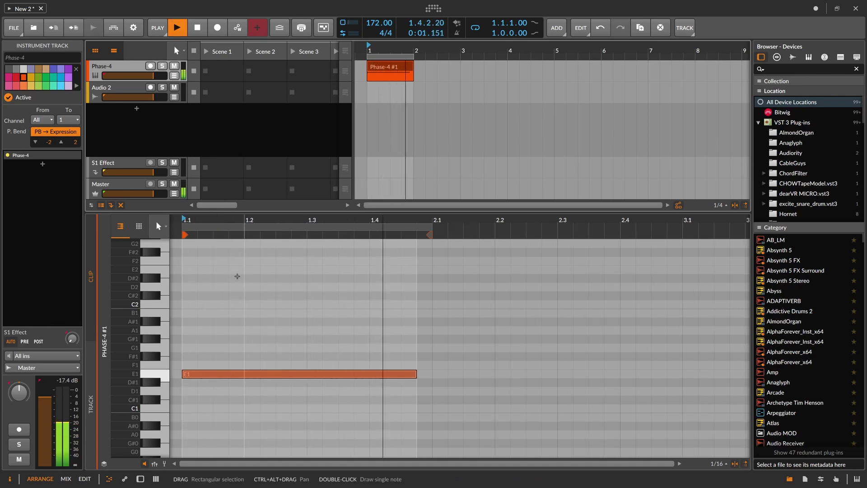
pyautogui.press('space')
# Show the track's devices and insert an EQ+ after Phase-4
pyautogui.press('d')
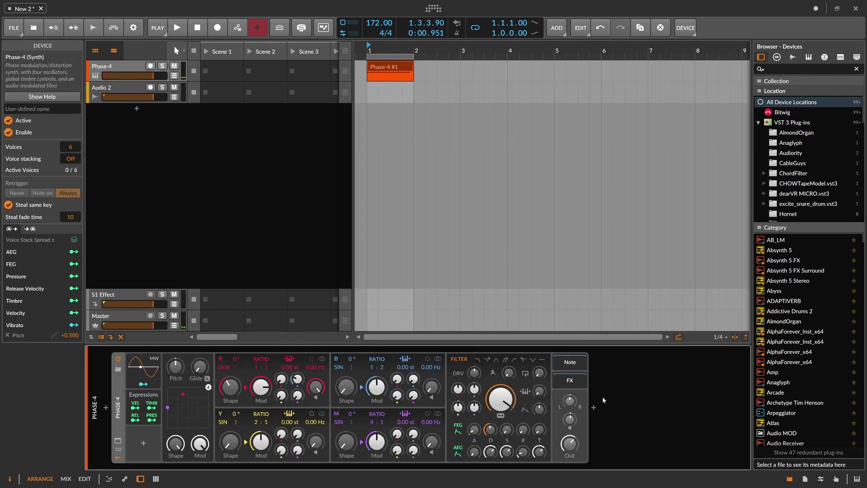
pyautogui.doubleClick(594, 408)
pyautogui.write('eq')
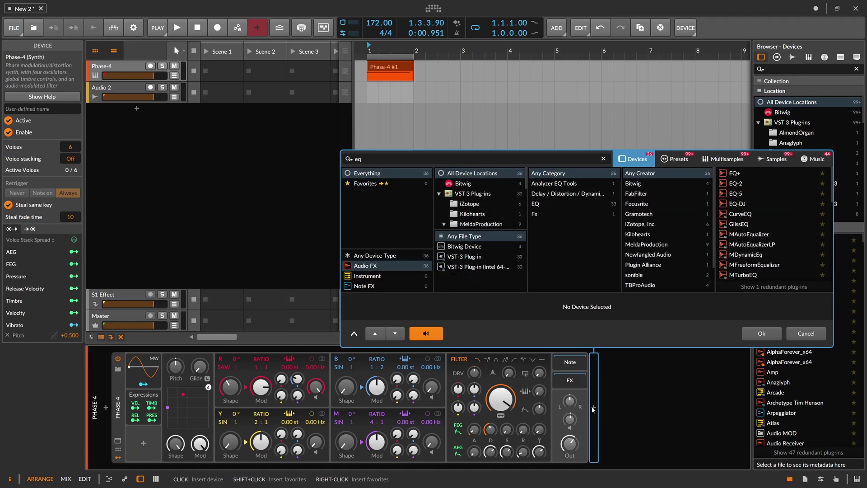
pyautogui.write('q')
pyautogui.press('Return')
# Set Phase-4's R oscillator ratio to 1:2 and its B oscillator ratio to 1:1 while listening to the loop
pyautogui.press('space')
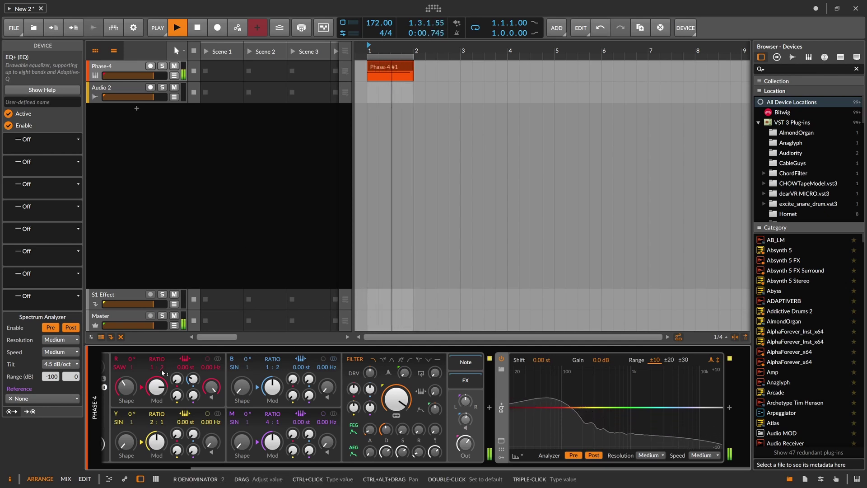
pyautogui.moveTo(277, 367); pyautogui.dragTo(277, 376)
pyautogui.moveTo(161, 367); pyautogui.dragTo(162, 373)
pyautogui.doubleClick(191, 380)
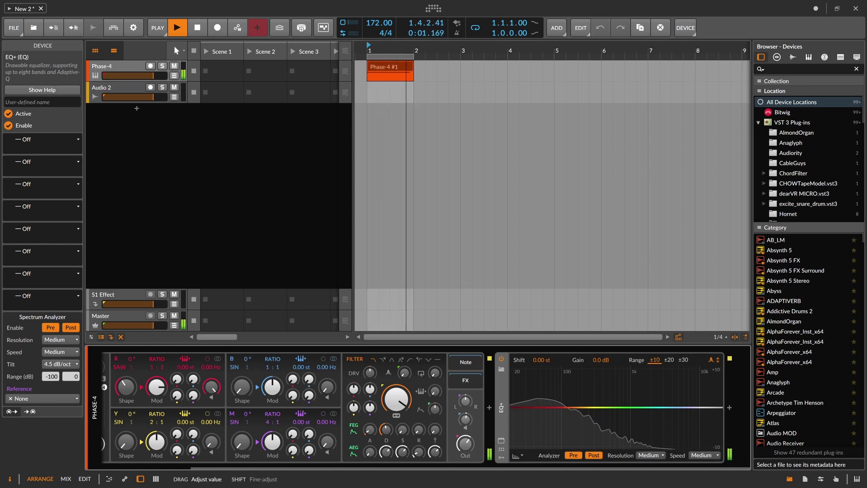
pyautogui.press('space')
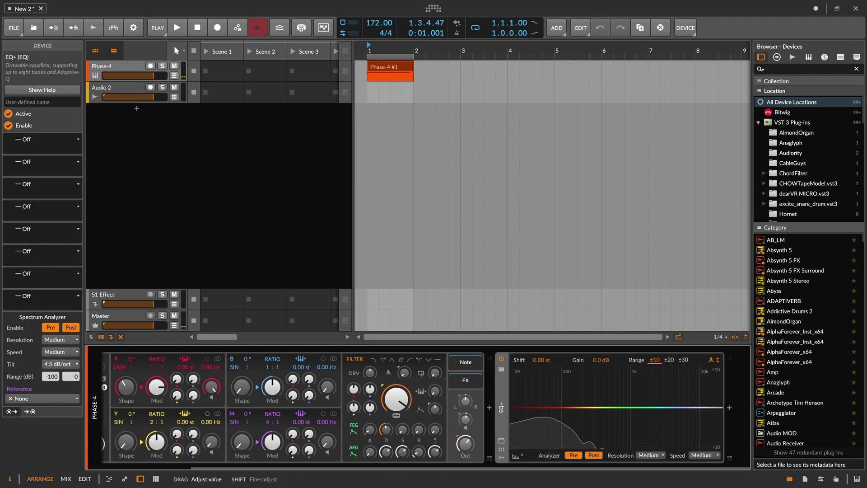
# Transpose the sustained E1 note in the Phase-4 clip down one octave to E0 and show the devices again
pyautogui.press('e')
pyautogui.click(232, 283)
pyautogui.click(232, 294)
pyautogui.hotkey('shift', 'Down')
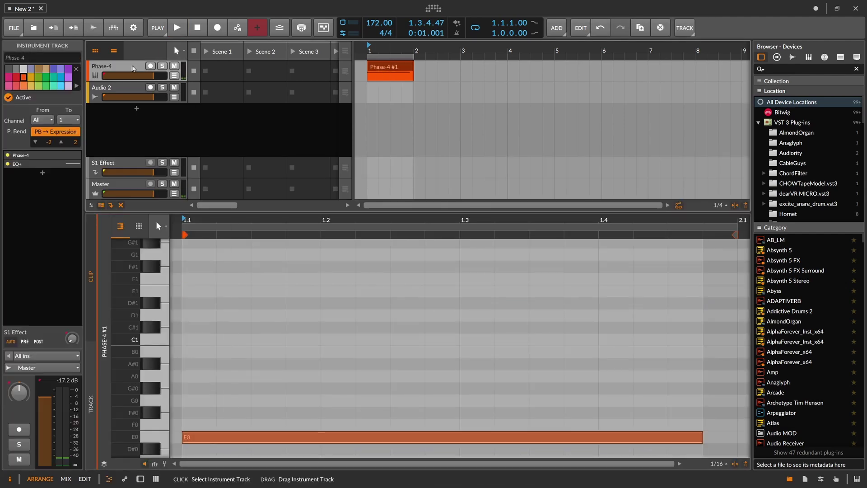
pyautogui.press('d')
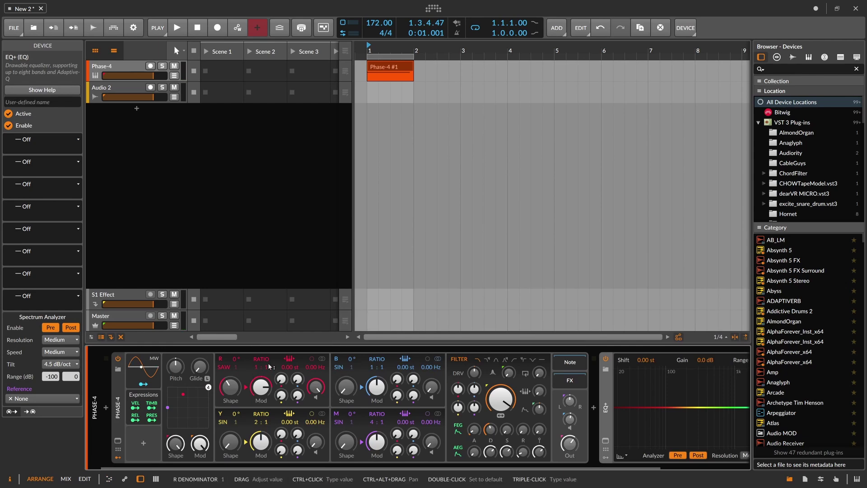
# Transpose the sustained note back up one octave to E1 and return to the track's devices
pyautogui.press('e')
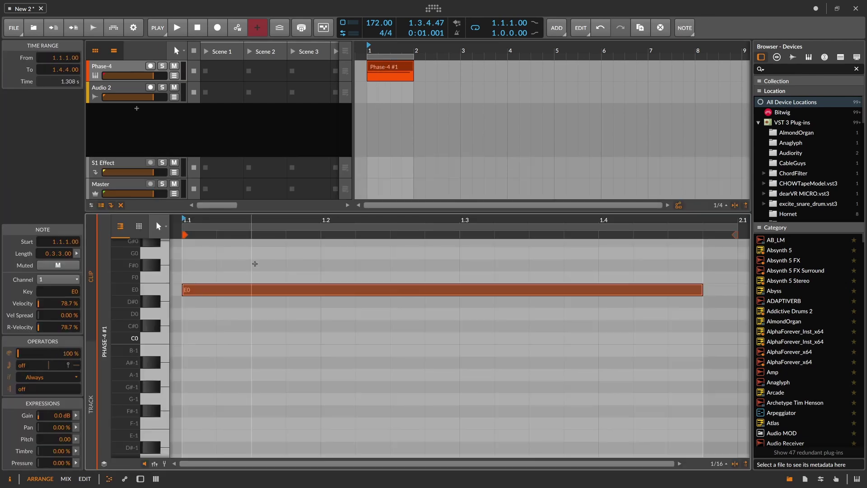
pyautogui.scroll(4, 248, 312)
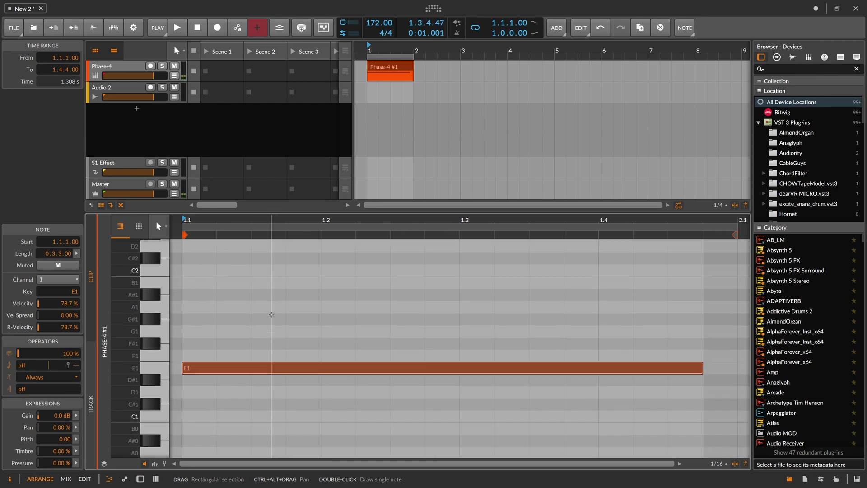
pyautogui.press('d')
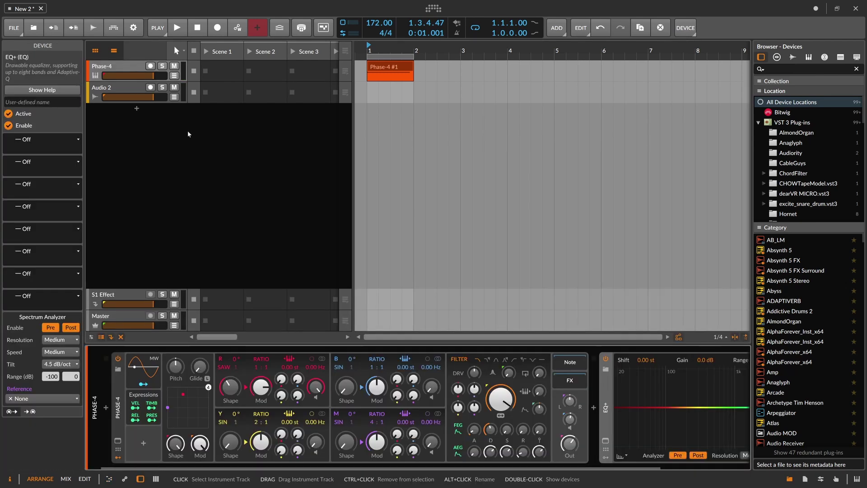
# Set Phase-4's R oscillator to a 1:2 ratio and a SIN wave with 0 % shaping, and play the loop
pyautogui.moveTo(267, 366); pyautogui.dragTo(270, 367)
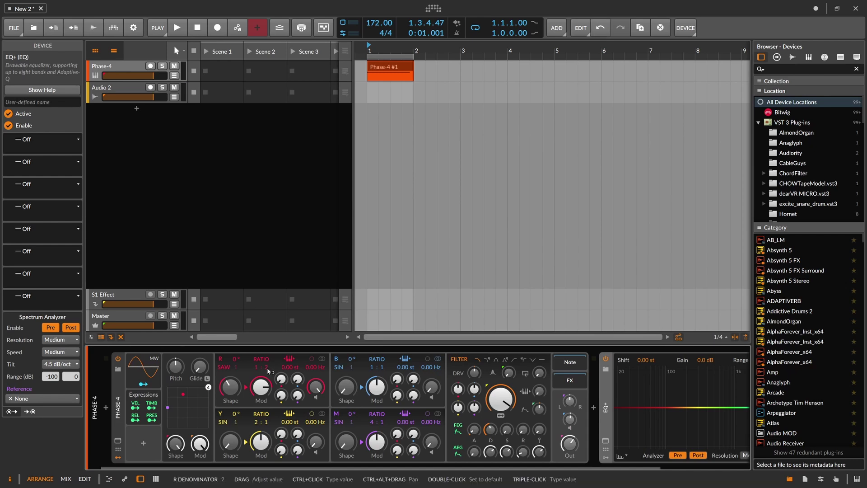
pyautogui.moveTo(228, 368); pyautogui.dragTo(228, 368)
pyautogui.doubleClick(231, 391)
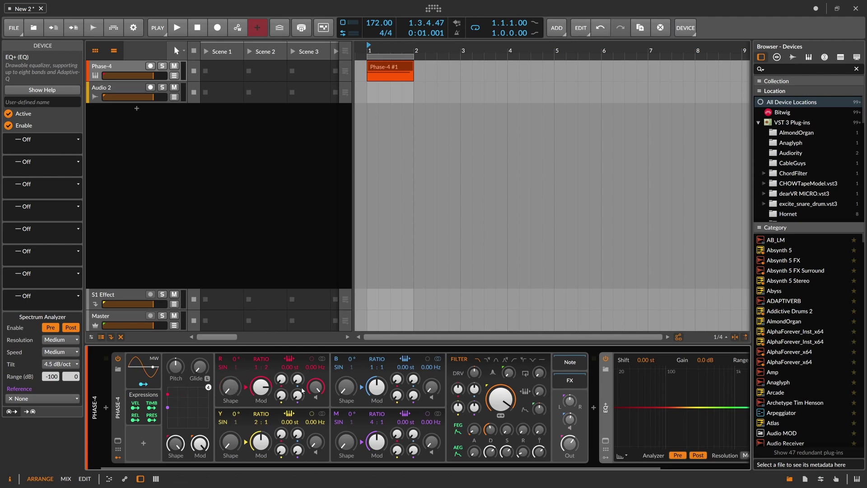
pyautogui.press('space')
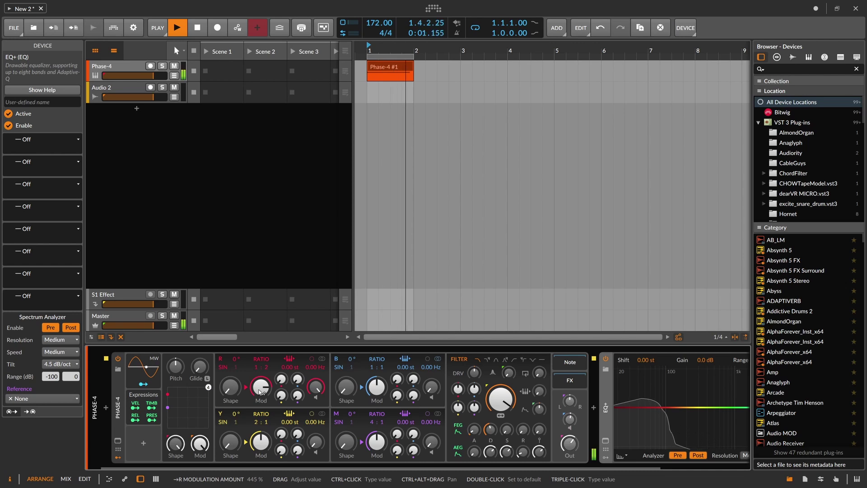
# Inspect the waveform with a temporary Oscilloscope between Phase-4 and EQ+ at a scale of 7.84 Hz, and delete it
pyautogui.moveTo(325, 466); pyautogui.dragTo(414, 469)
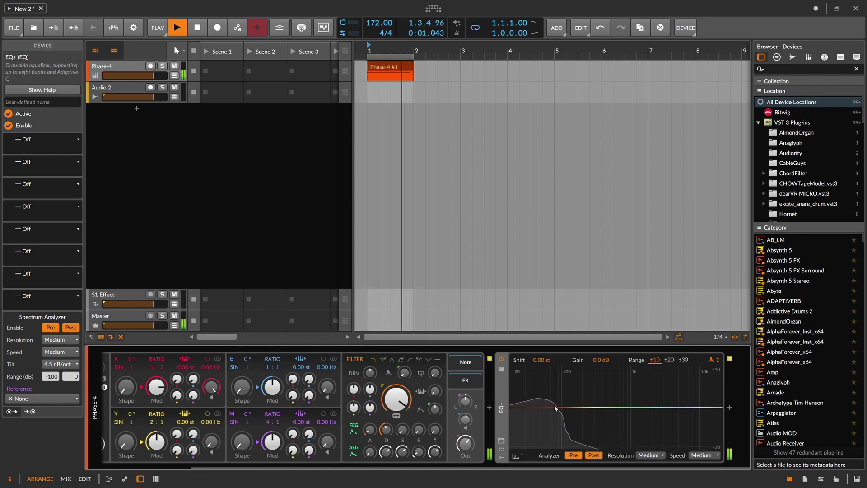
pyautogui.click(495, 409)
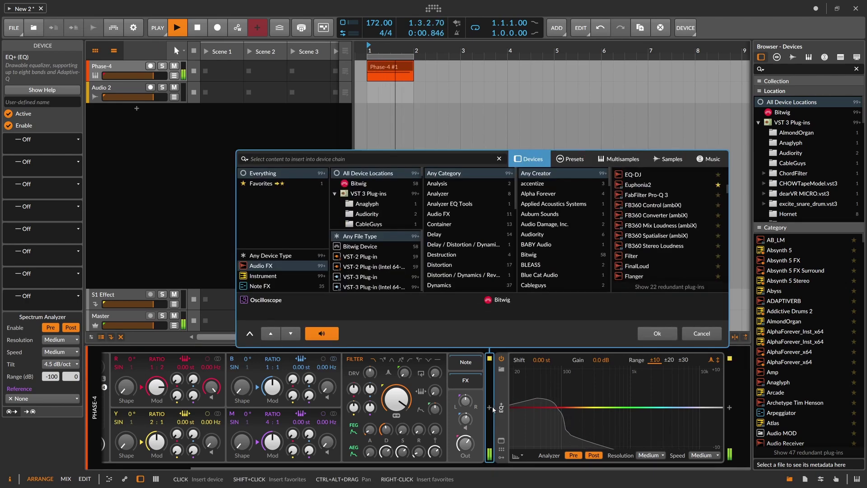
pyautogui.press('Return')
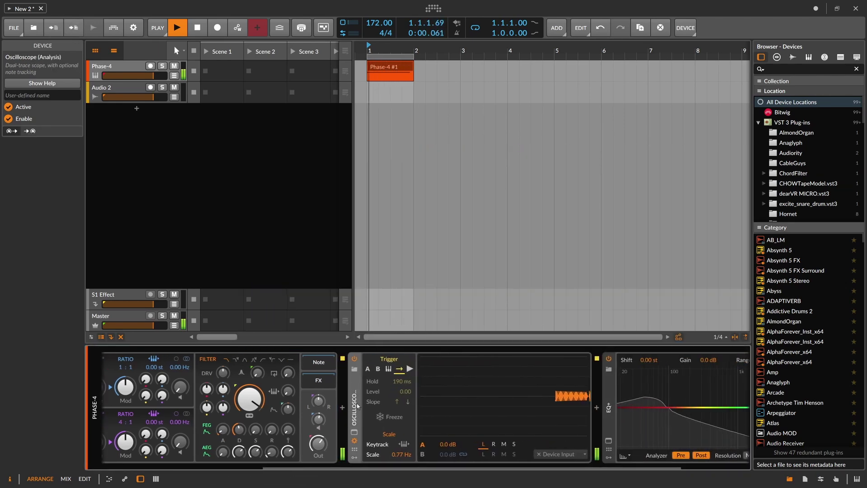
pyautogui.moveTo(402, 454); pyautogui.dragTo(401, 436)
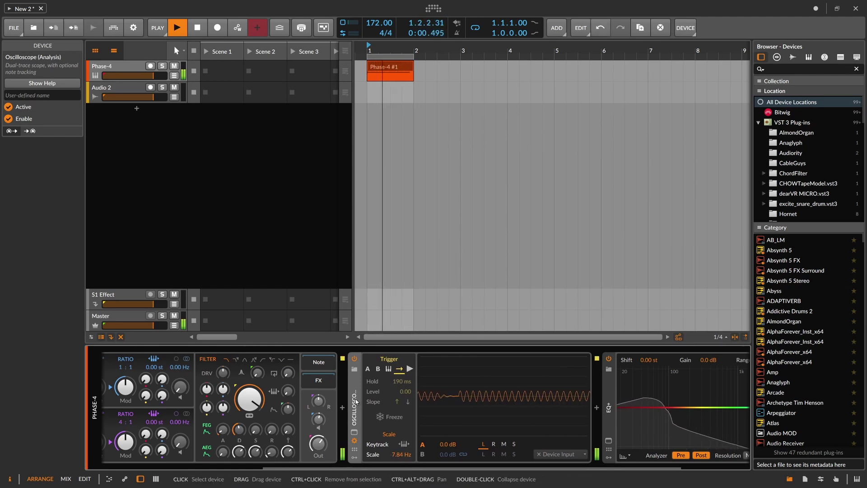
pyautogui.press('Delete')
# Raise Phase-4's filter drive and set its voice gain to +2.5 dB while the loop plays
pyautogui.moveTo(359, 468); pyautogui.dragTo(265, 467)
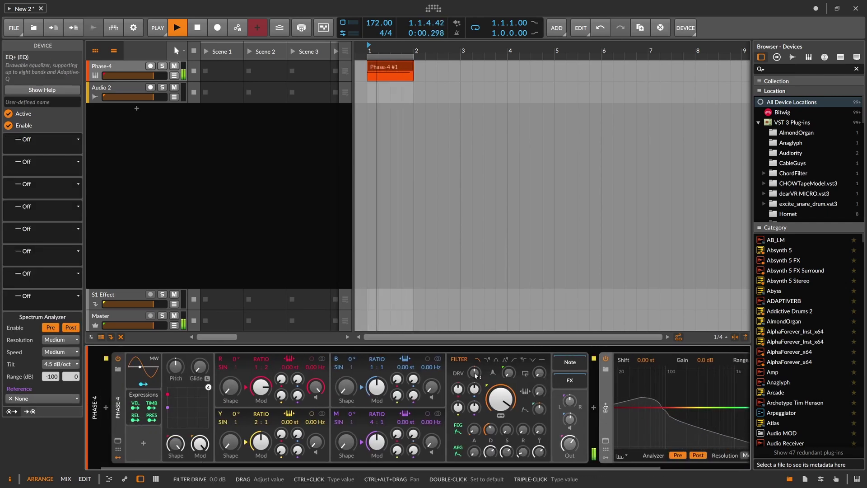
pyautogui.moveTo(475, 375); pyautogui.dragTo(475, 355)
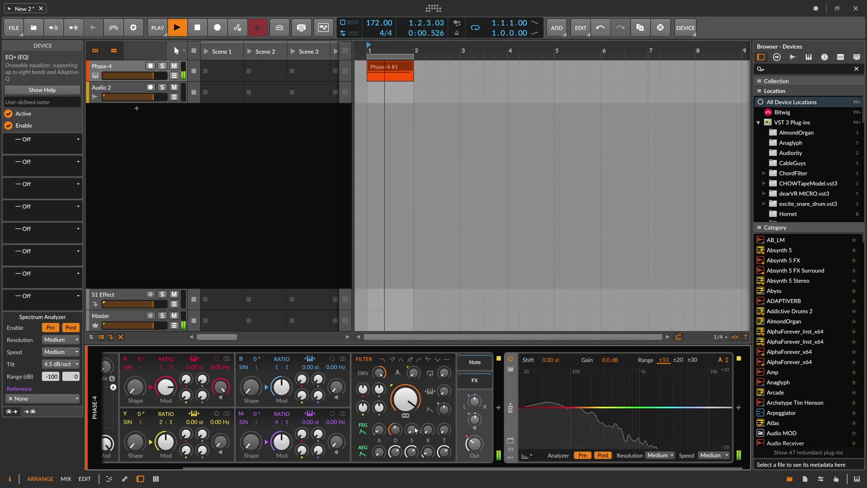
pyautogui.moveTo(397, 468); pyautogui.dragTo(385, 469)
pyautogui.moveTo(489, 422); pyautogui.dragTo(489, 413)
pyautogui.moveTo(428, 469); pyautogui.dragTo(449, 470)
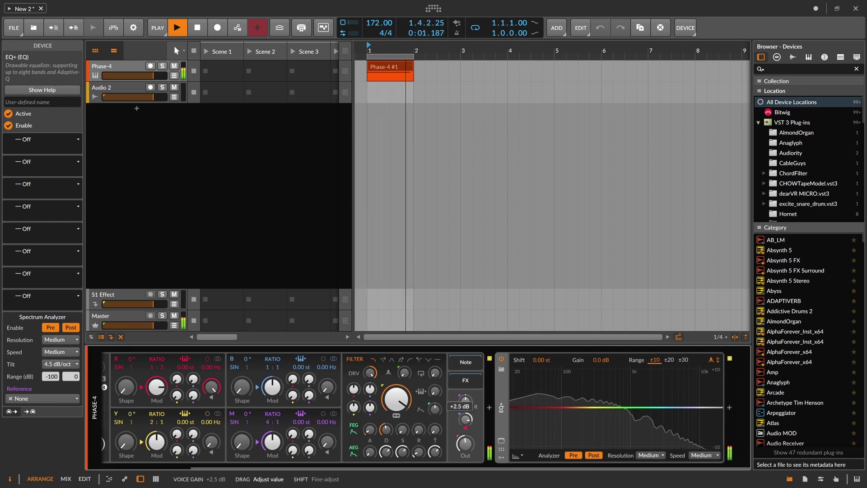
pyautogui.press('space')
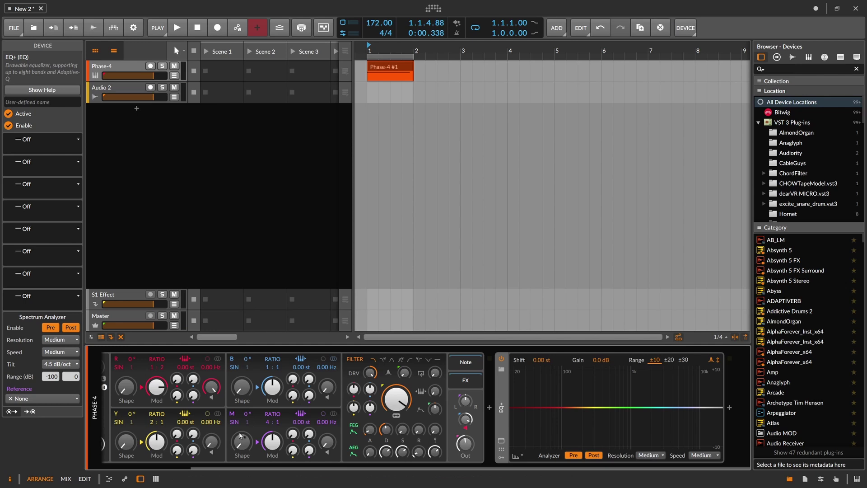
# Try different shaping amounts on the R oscillator while the loop plays
pyautogui.hscroll(-3, 144, 434)
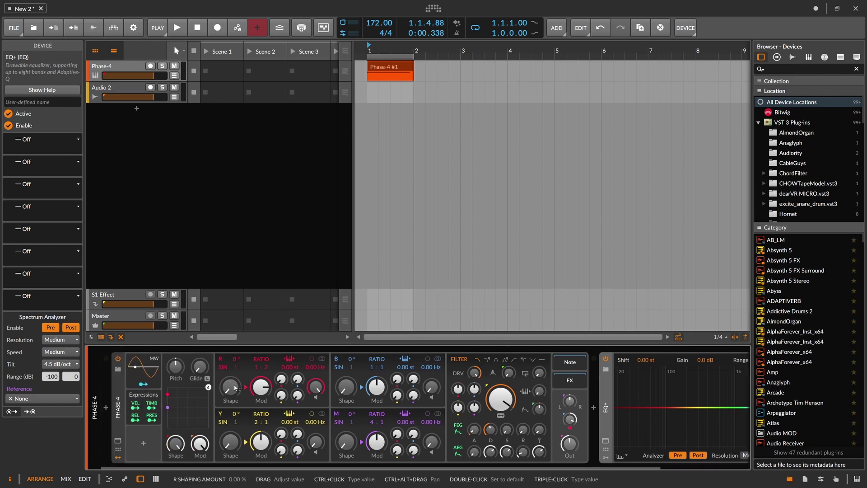
pyautogui.moveTo(198, 468); pyautogui.dragTo(224, 468)
pyautogui.press('space')
pyautogui.moveTo(200, 387)
pyautogui.mouseDown()
pyautogui.moveTo(200, 318)
pyautogui.moveTo(200, 388)
pyautogui.moveTo(212, 396)
pyautogui.mouseUp()
pyautogui.press('space')
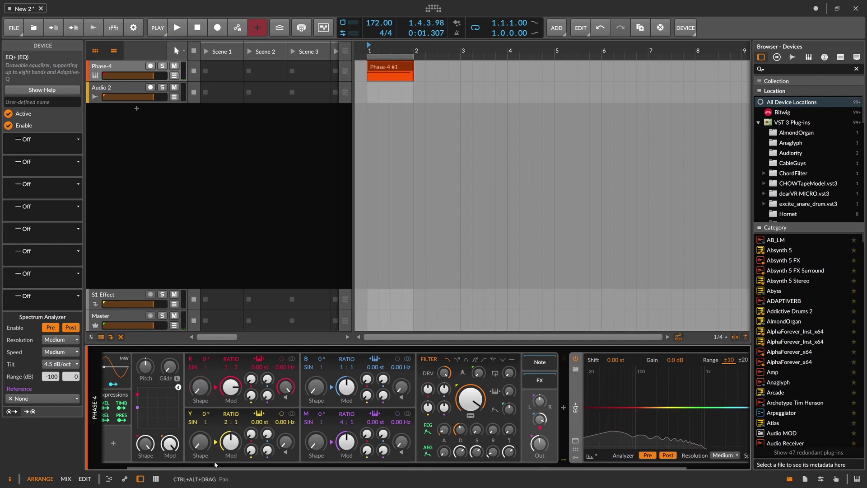
# Set Phase-4's filter drive to +10.0 dB and listen to the loop
pyautogui.moveTo(444, 372); pyautogui.dragTo(445, 373)
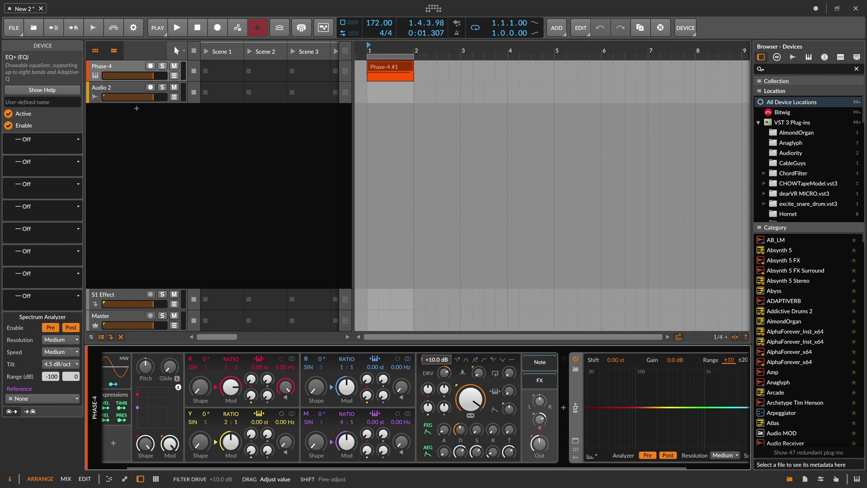
pyautogui.press('space')
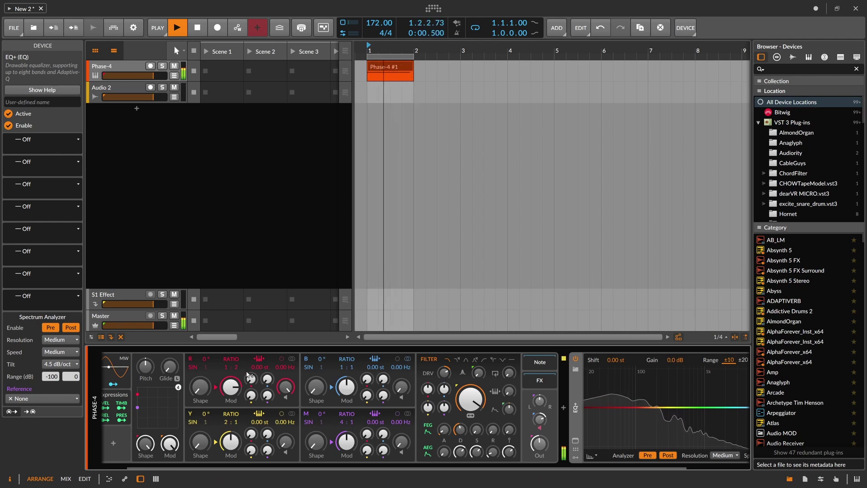
pyautogui.press('space')
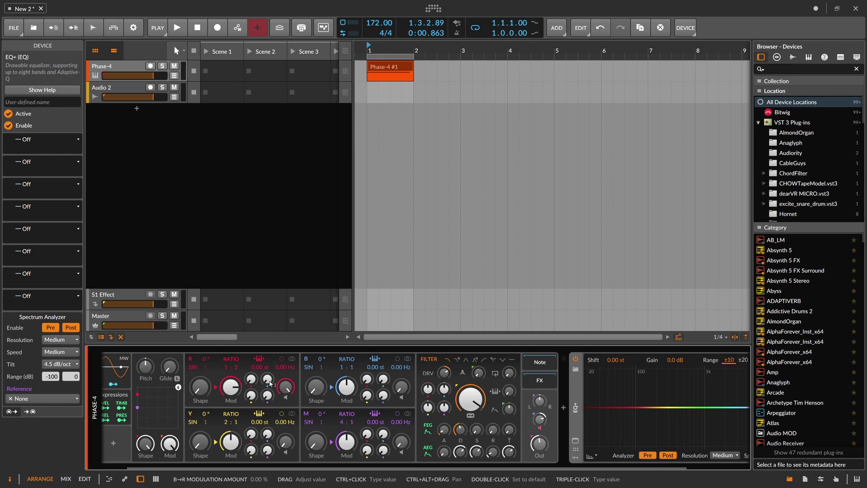
# Raise the B→R modulation amount slightly in the R oscillator while auditioning the loop
pyautogui.moveTo(277, 468); pyautogui.dragTo(249, 468)
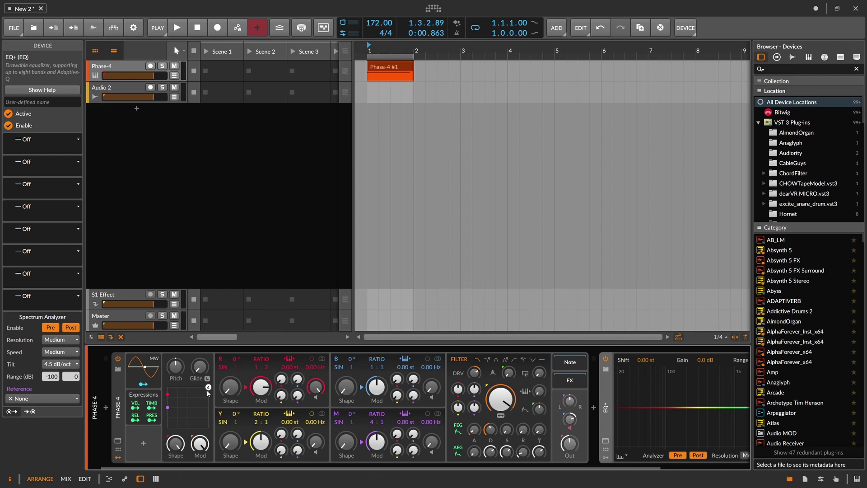
pyautogui.press('space')
pyautogui.moveTo(298, 379)
pyautogui.mouseDown()
pyautogui.moveTo(297, 365)
pyautogui.moveTo(297, 373)
pyautogui.mouseUp()
pyautogui.press('space')
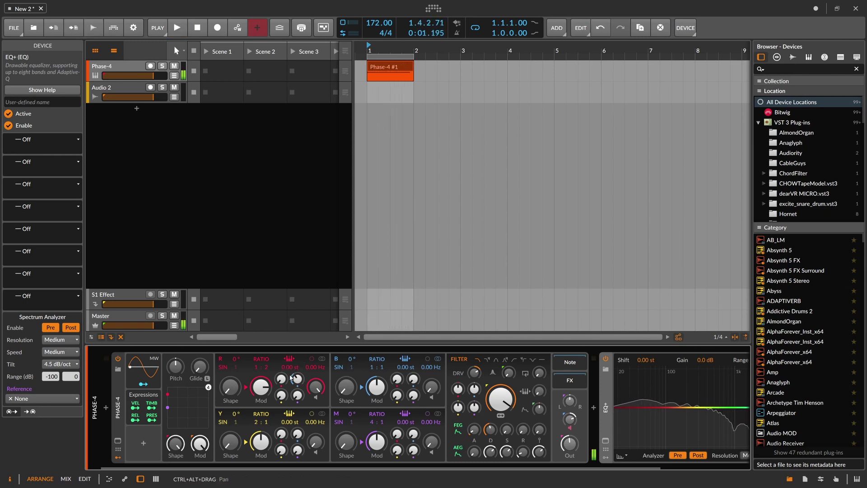
pyautogui.press('space')
pyautogui.press('space')
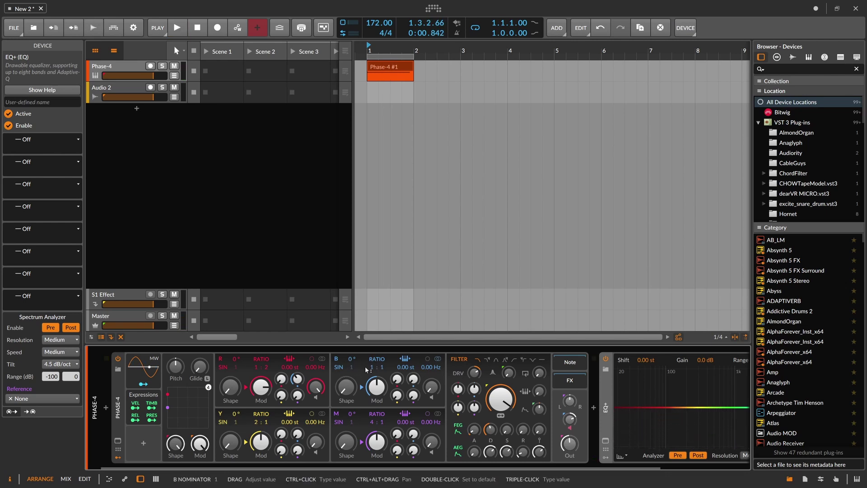
# Set the B oscillator's ratio to 2:1 and listen to the loop
pyautogui.moveTo(374, 370); pyautogui.dragTo(372, 363)
pyautogui.press('space')
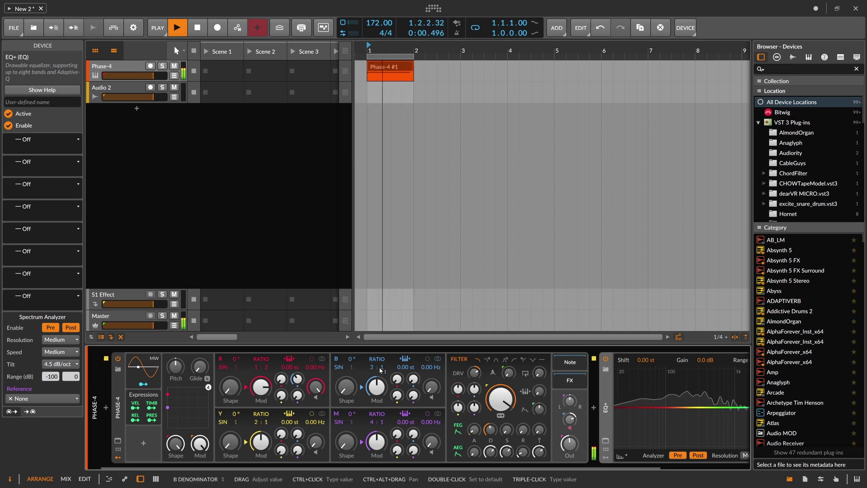
pyautogui.press('space')
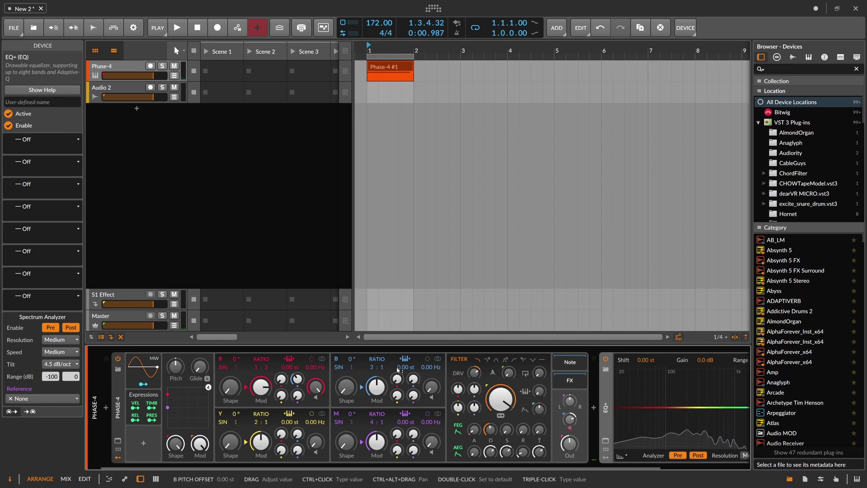
# Try a B pitch offset of +0.35 st with a B→R modulation amount of 2.44 %, and reset the pitch offset
pyautogui.press('space')
pyautogui.moveTo(405, 368)
pyautogui.mouseDown()
pyautogui.moveTo(405, 351)
pyautogui.moveTo(405, 370)
pyautogui.mouseUp()
pyautogui.moveTo(297, 379); pyautogui.dragTo(297, 385)
pyautogui.press('space')
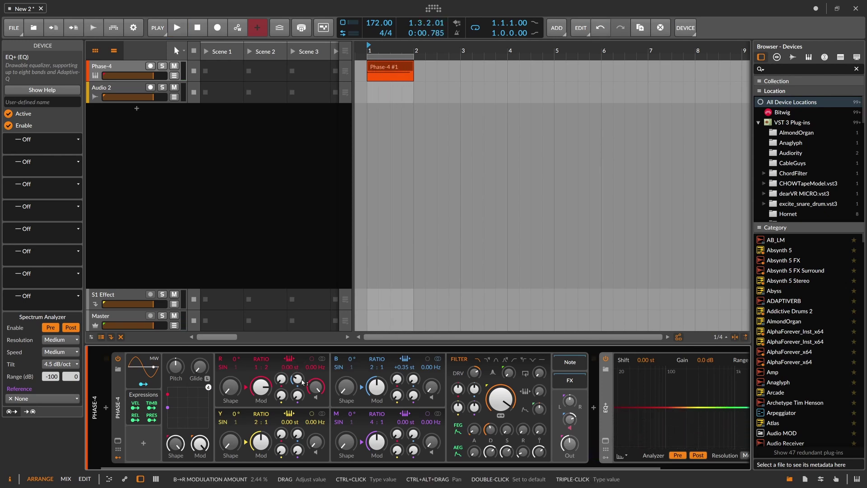
pyautogui.doubleClick(404, 367)
# Set the B oscillator's pitch offset to +0.22 st and raise its shaping amount moderately while the loop plays
pyautogui.press('space')
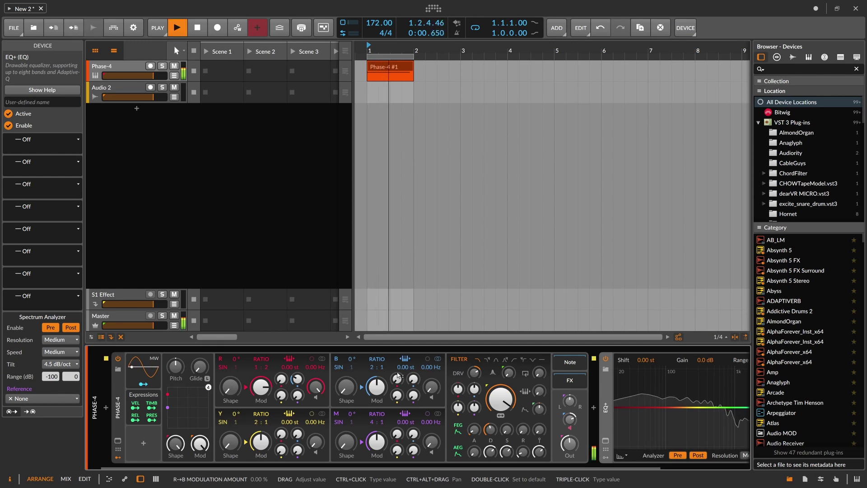
pyautogui.moveTo(408, 368); pyautogui.dragTo(408, 362)
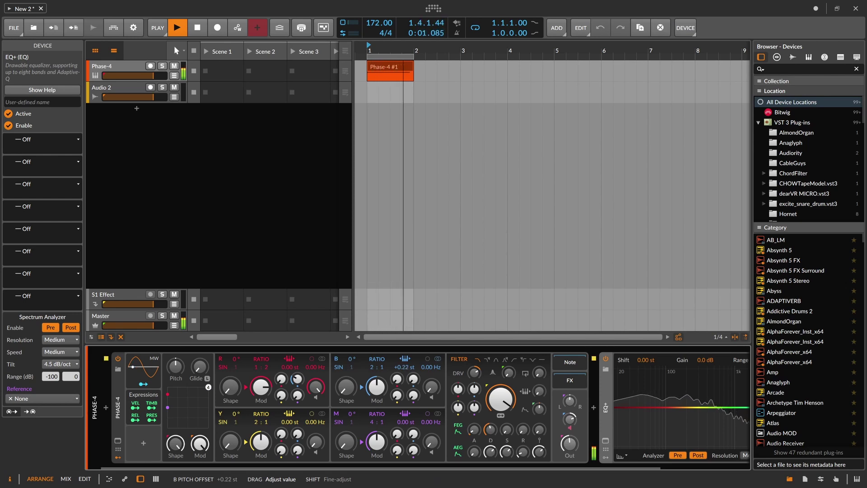
pyautogui.moveTo(297, 378); pyautogui.dragTo(346, 385)
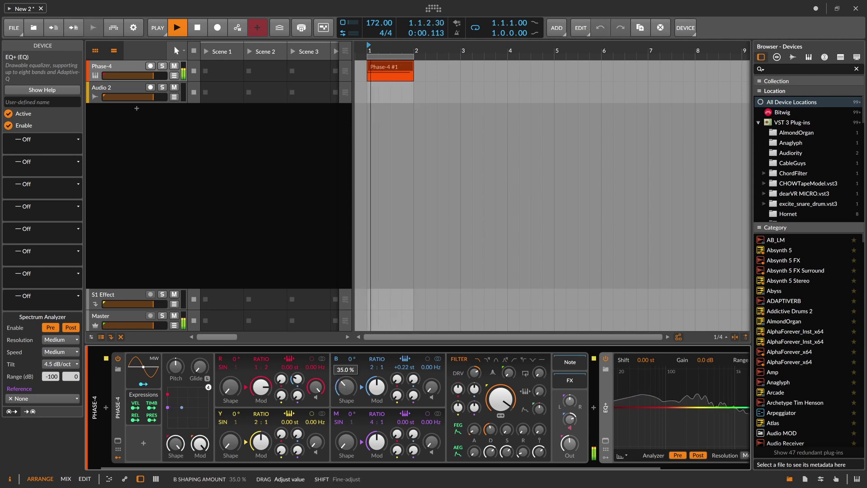
pyautogui.moveTo(346, 387); pyautogui.dragTo(346, 391)
# Bring the B→R modulation amount down to 0.00 % and stop playback
pyautogui.moveTo(298, 379); pyautogui.dragTo(298, 375)
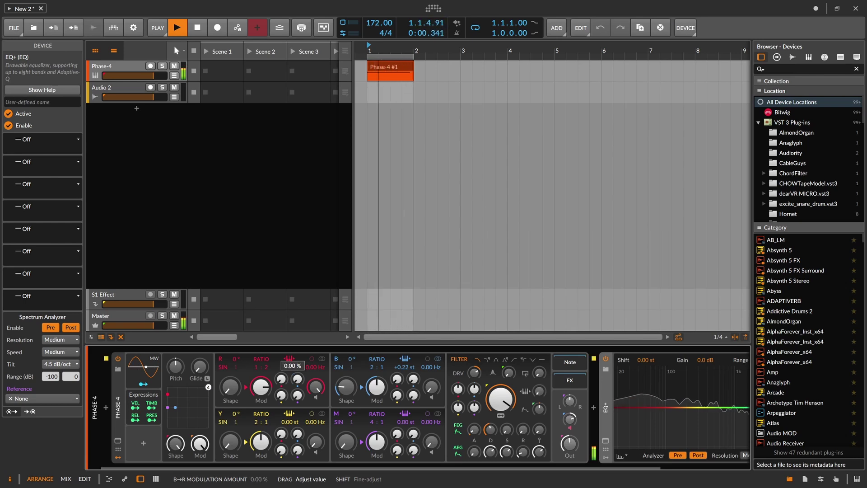
pyautogui.press('space')
pyautogui.moveTo(298, 382); pyautogui.dragTo(297, 387)
# Add a Classic LFO modulator to Phase-4 and open its detailed settings
pyautogui.click(143, 444)
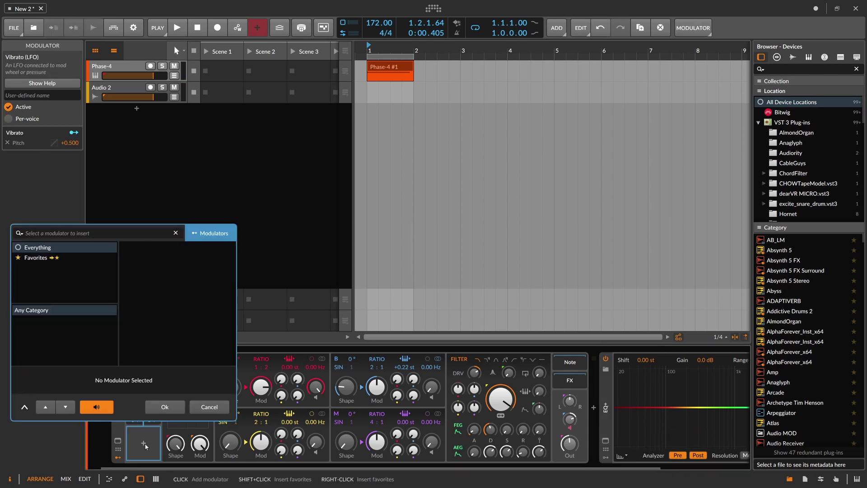
pyautogui.write('lfo')
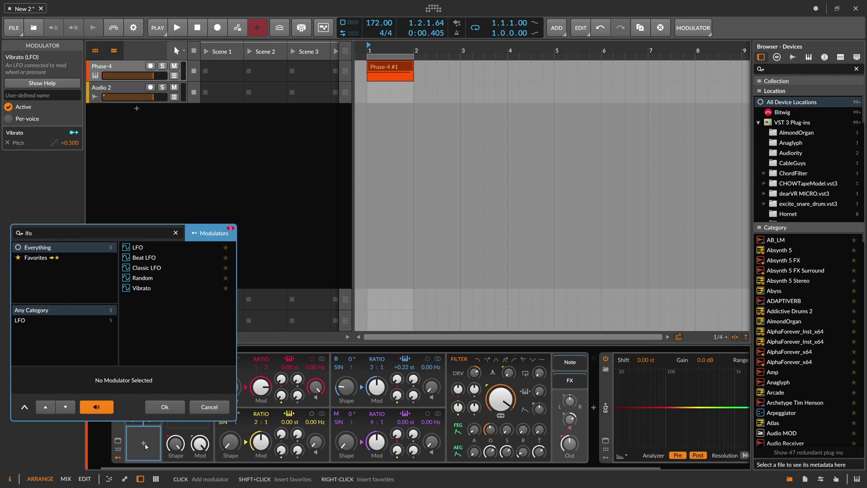
pyautogui.press('Down')
pyautogui.press('Down')
pyautogui.press('Down')
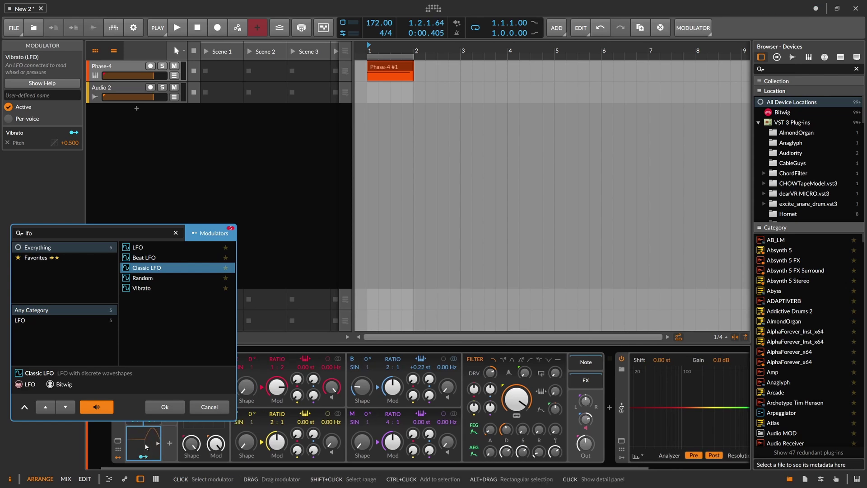
pyautogui.press('Return')
pyautogui.click(144, 439)
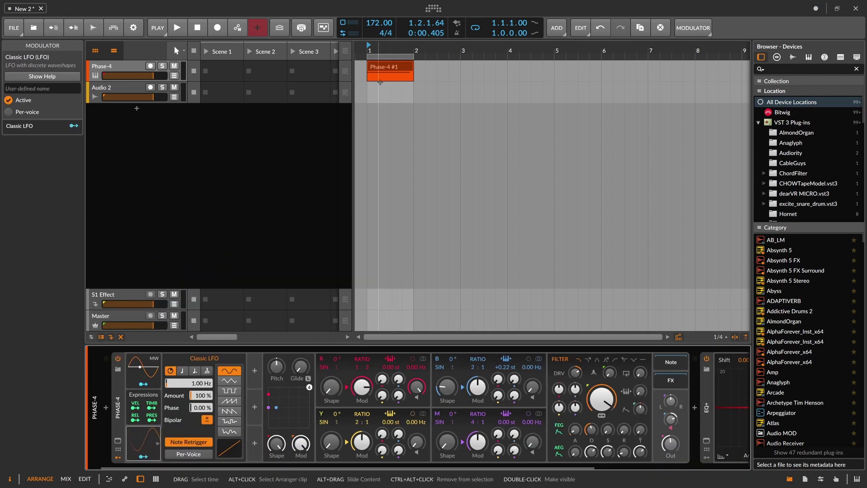
# Map the Classic LFO to the B→R modulation amount with a depth of +0.390 and audition the loop
pyautogui.click(152, 458)
pyautogui.moveTo(394, 383)
pyautogui.mouseDown()
pyautogui.moveTo(394, 357)
pyautogui.moveTo(398, 373)
pyautogui.mouseUp()
pyautogui.press('space')
pyautogui.press('space')
pyautogui.click(143, 457)
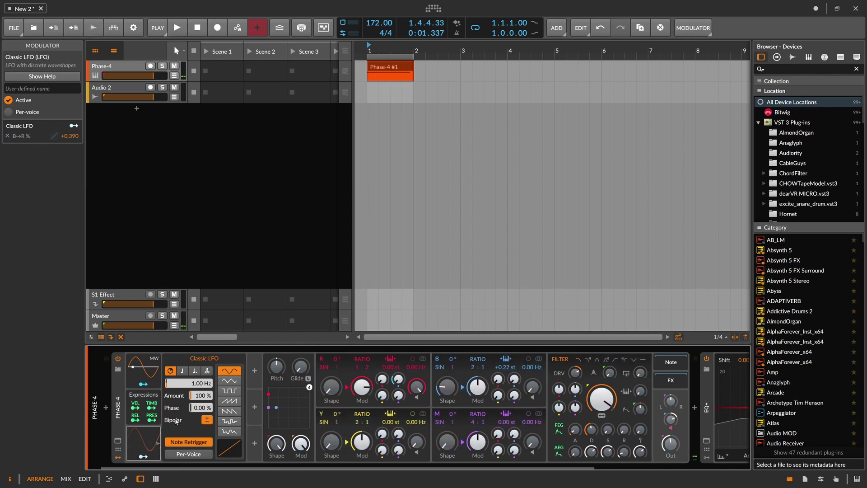
# Try beat-synced LFO rates of 1/16, 1/8 and 1/4 with the loop playing, and return the rate mode to Hertz
pyautogui.click(181, 371)
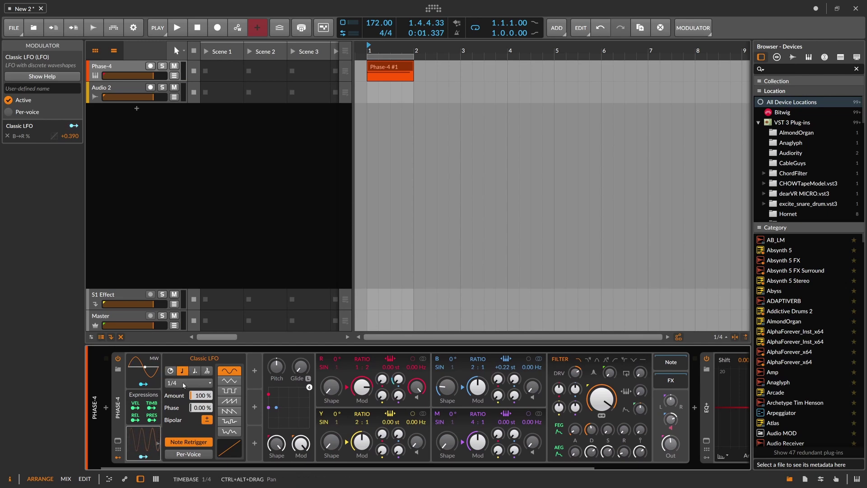
pyautogui.click(183, 384)
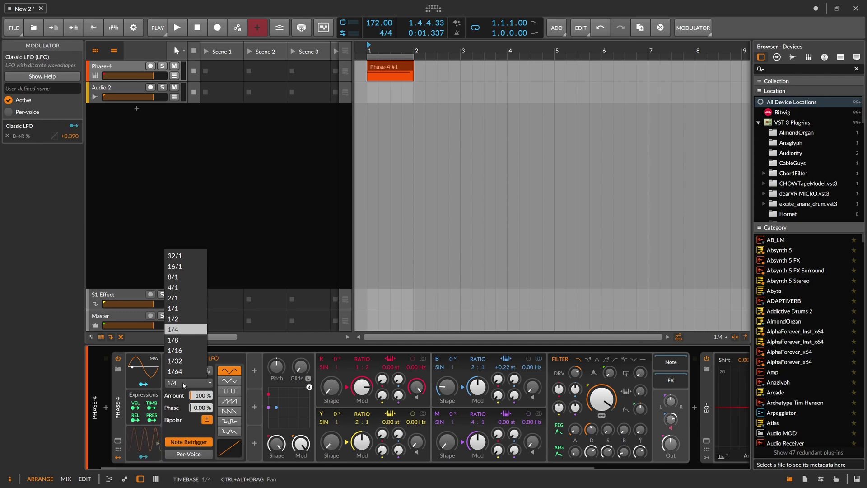
pyautogui.click(177, 351)
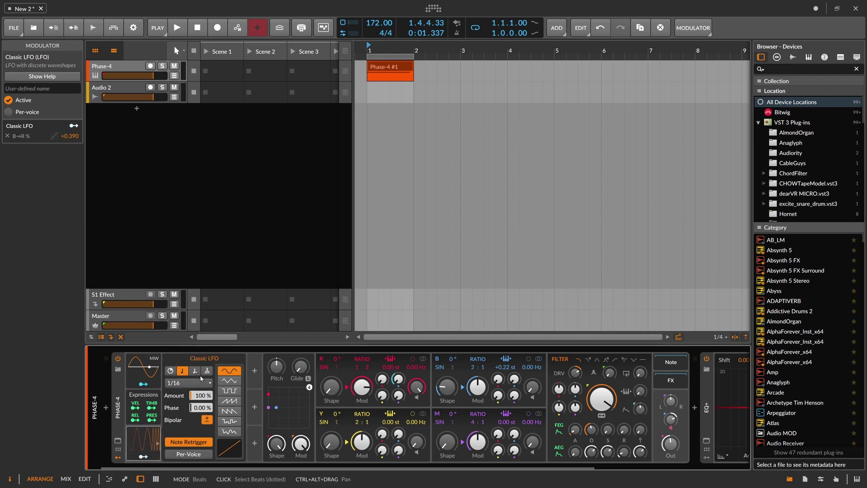
pyautogui.press('space')
pyautogui.click(201, 382)
pyautogui.click(181, 338)
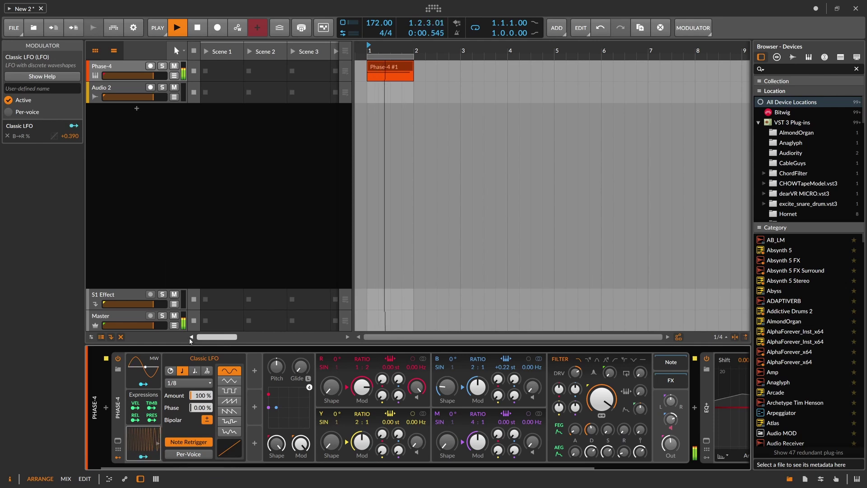
pyautogui.click(183, 383)
pyautogui.click(199, 328)
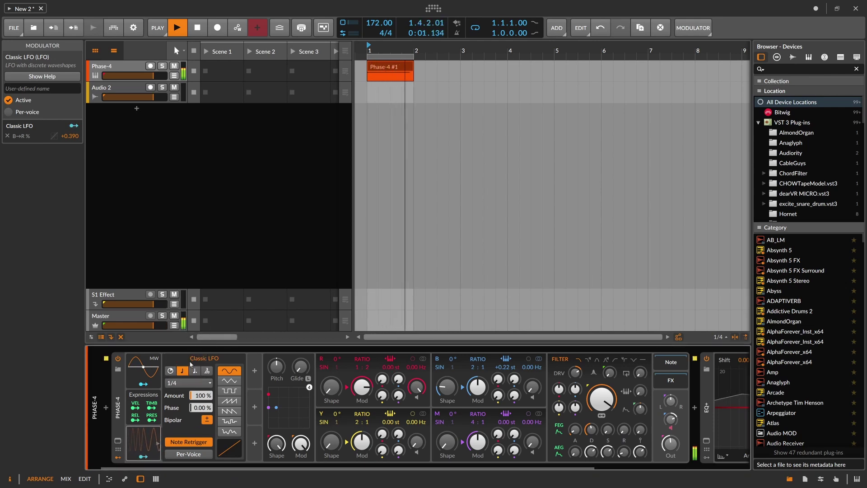
pyautogui.click(183, 383)
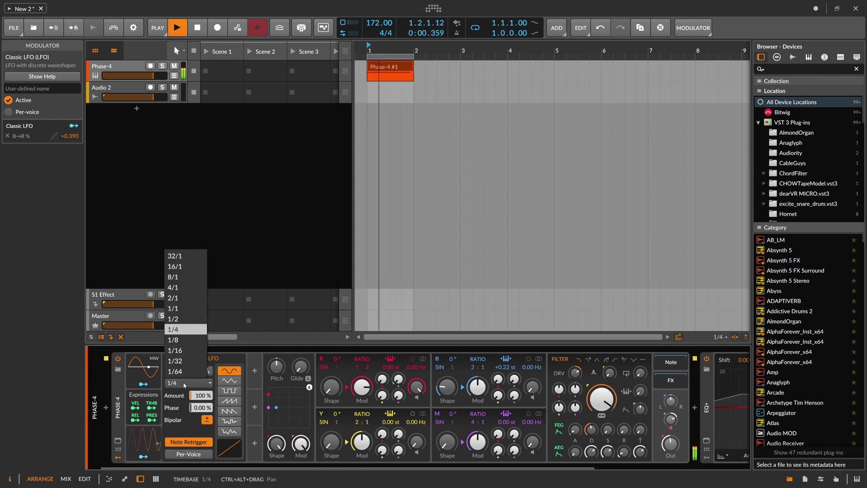
pyautogui.click(183, 383)
pyautogui.click(170, 371)
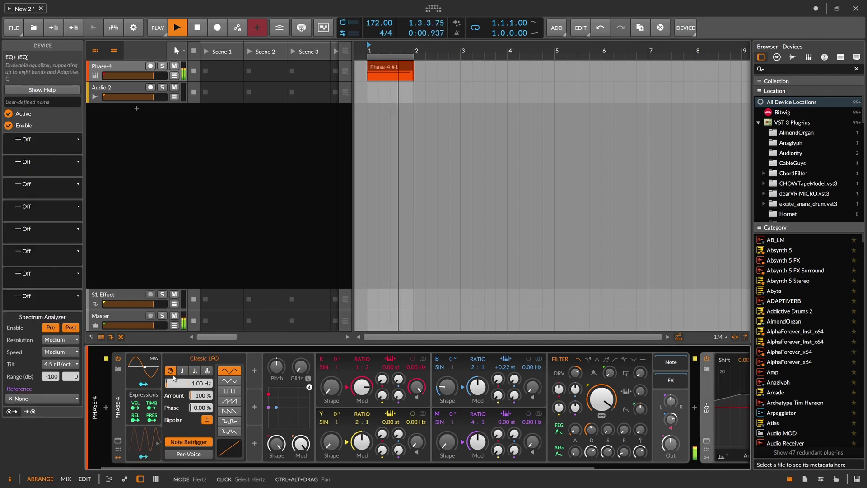
pyautogui.press('space')
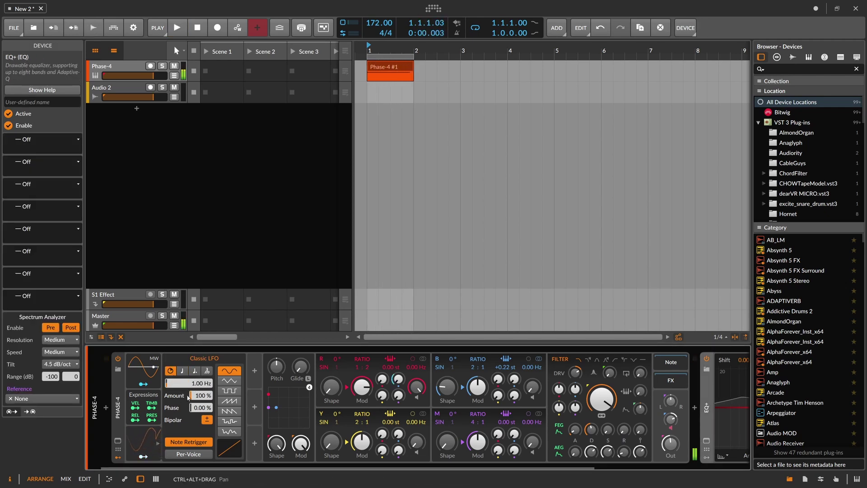
# Set the Classic LFO's rate to 1.29 Hz and audition the loop
pyautogui.click(196, 385)
pyautogui.click(196, 386)
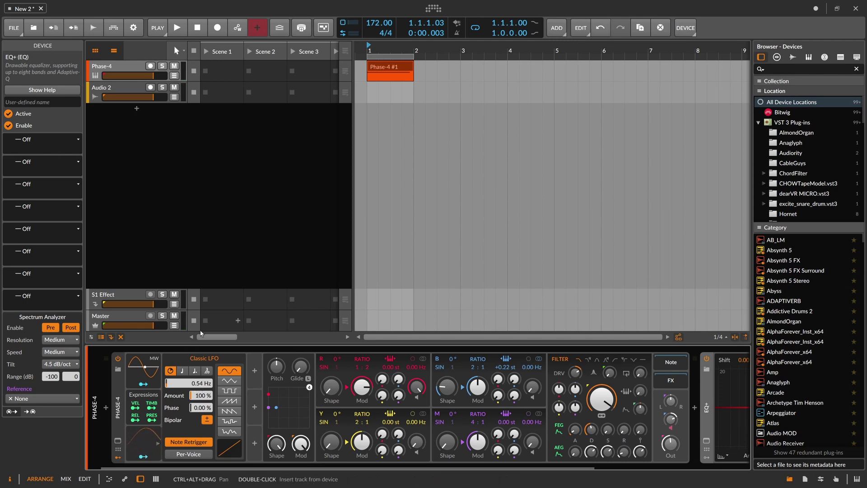
pyautogui.moveTo(200, 387); pyautogui.dragTo(200, 383)
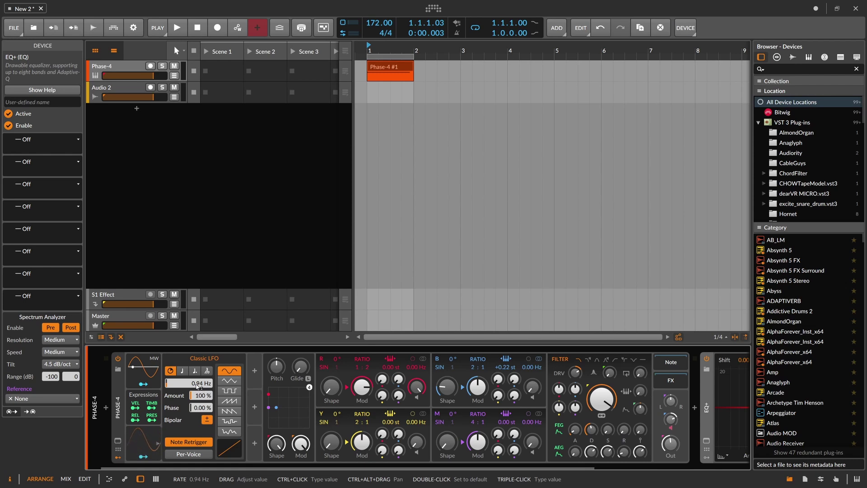
pyautogui.press('space')
pyautogui.moveTo(207, 384)
pyautogui.mouseDown()
pyautogui.moveTo(207, 362)
pyautogui.moveTo(208, 385)
pyautogui.moveTo(208, 376)
pyautogui.mouseUp()
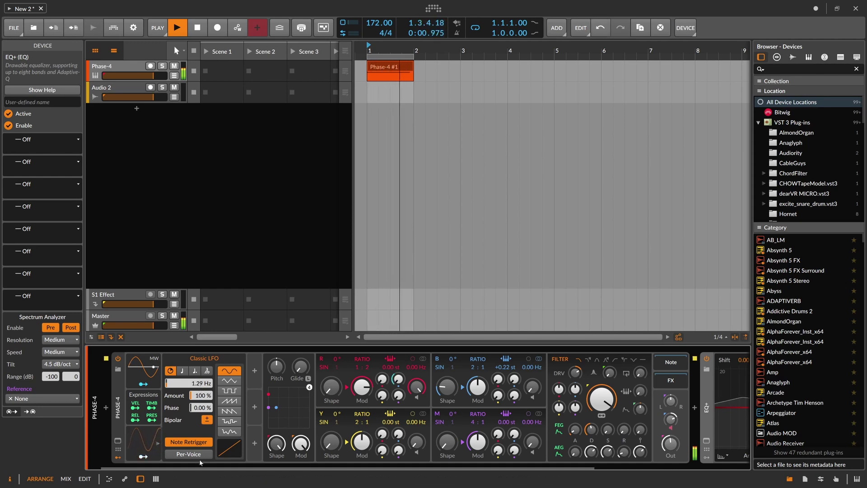
pyautogui.press('space')
# Collapse the Classic LFO's detailed settings and adjust the voice count of the Phase-4 device
pyautogui.moveTo(187, 468); pyautogui.dragTo(168, 468)
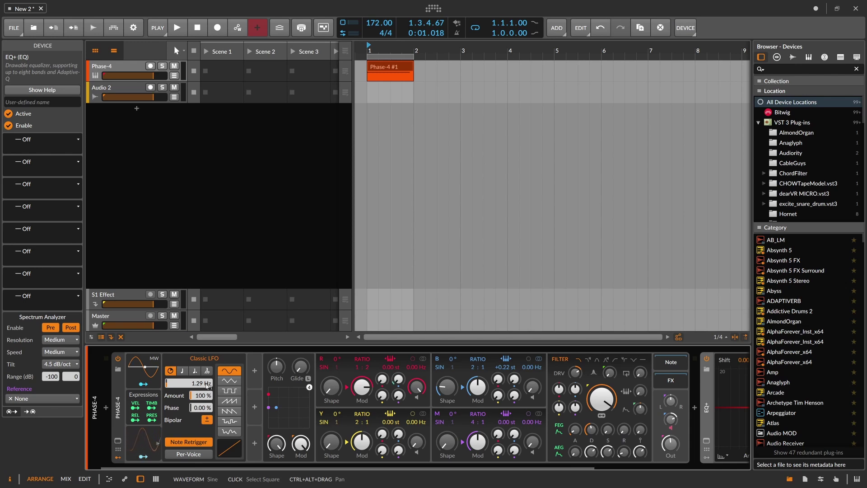
pyautogui.click(145, 438)
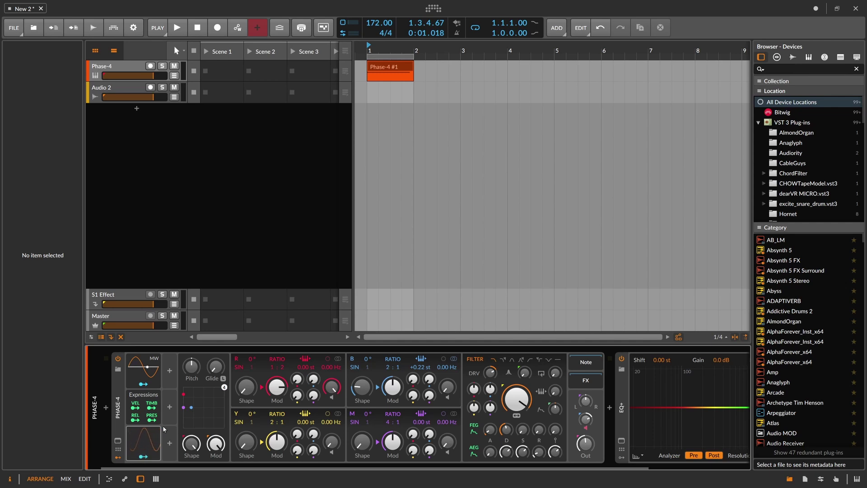
pyautogui.moveTo(185, 465)
pyautogui.mouseDown()
pyautogui.moveTo(266, 468)
pyautogui.moveTo(182, 467)
pyautogui.mouseUp()
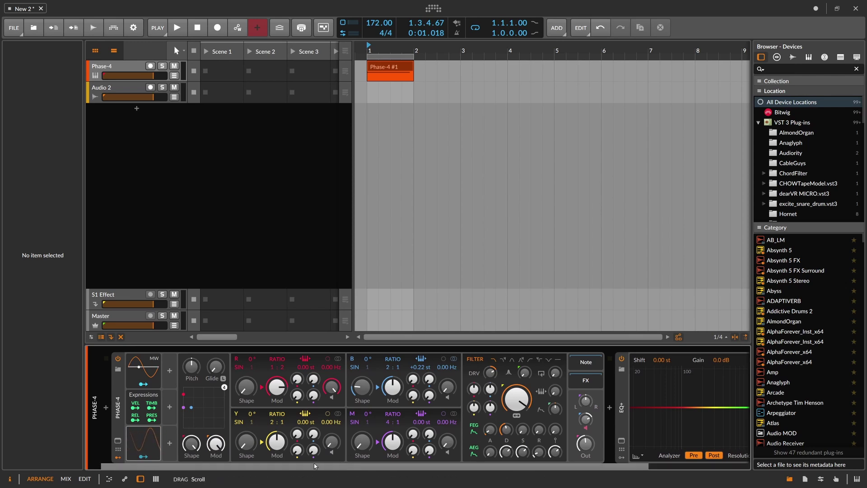
pyautogui.moveTo(315, 465); pyautogui.dragTo(392, 466)
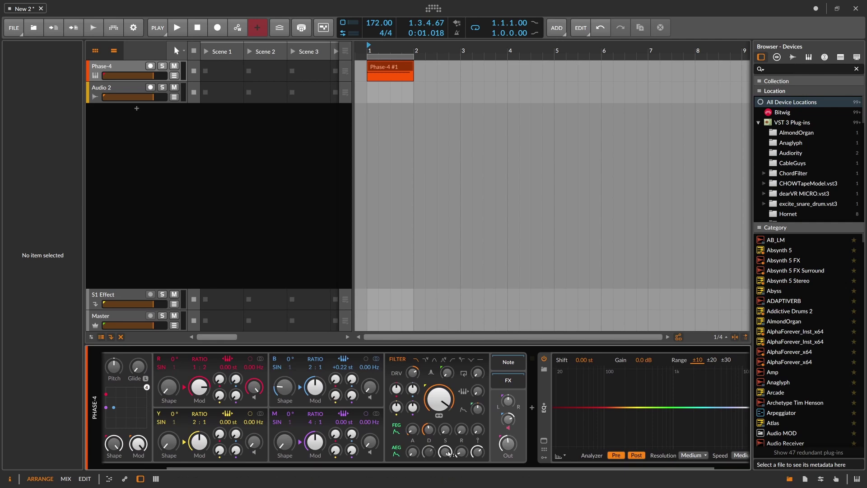
pyautogui.click(446, 451)
pyautogui.moveTo(447, 452); pyautogui.dragTo(315, 471)
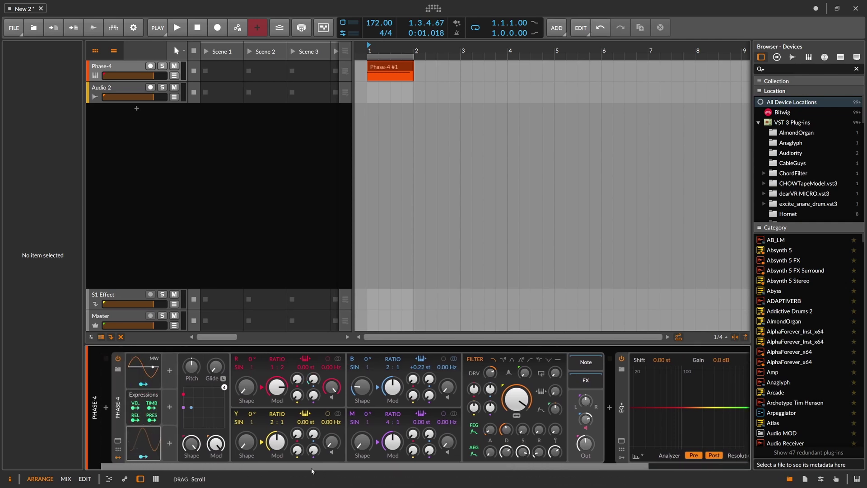
pyautogui.click(119, 408)
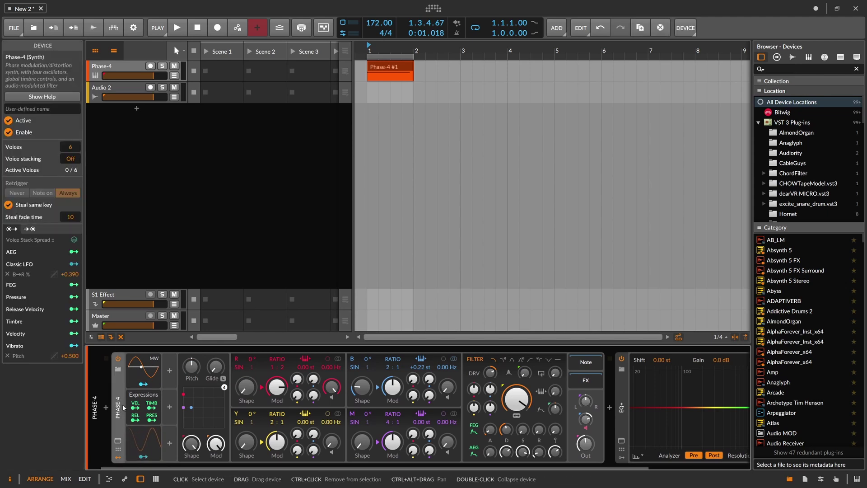
pyautogui.moveTo(69, 148)
pyautogui.mouseDown()
pyautogui.moveTo(69, 174)
pyautogui.moveTo(71, 151)
pyautogui.mouseUp()
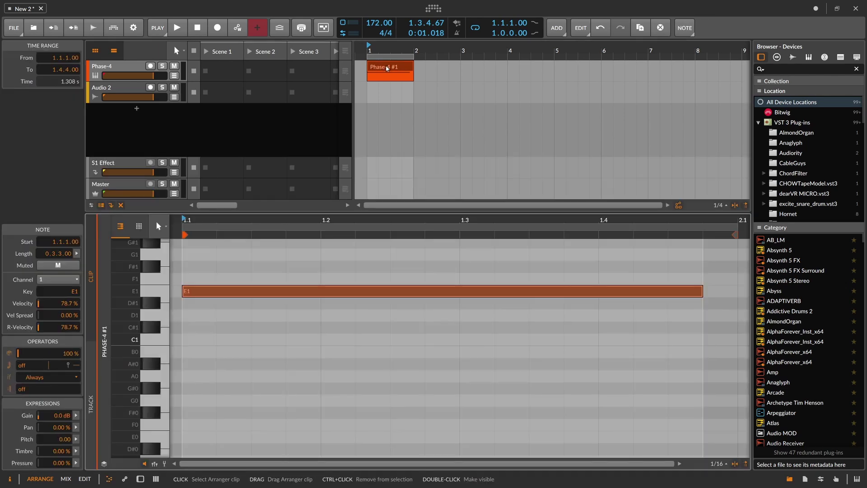
# Open the Phase-4 clip for note editing and draw an F1 note starting at 1.4.3, overlapping the E1 note's end
pyautogui.doubleClick(388, 69)
pyautogui.moveTo(356, 222); pyautogui.dragTo(306, 201)
pyautogui.scroll(3, 391, 275)
pyautogui.click(456, 389)
pyautogui.doubleClick(452, 389)
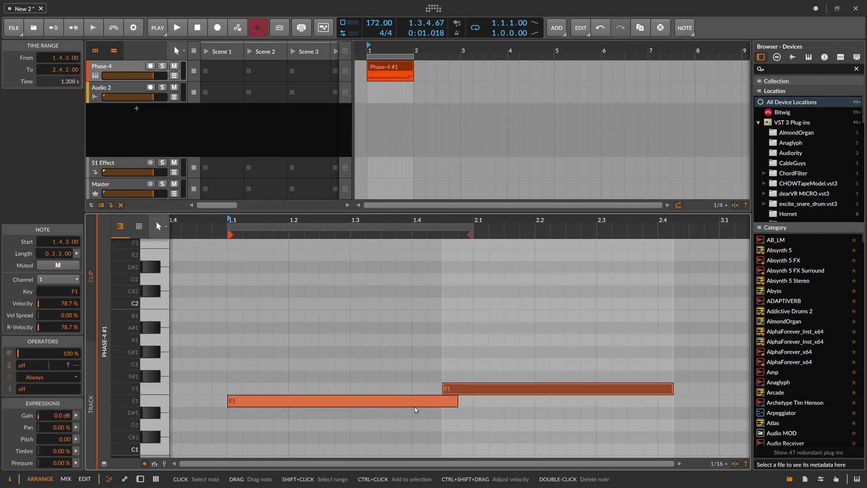
pyautogui.click(444, 402)
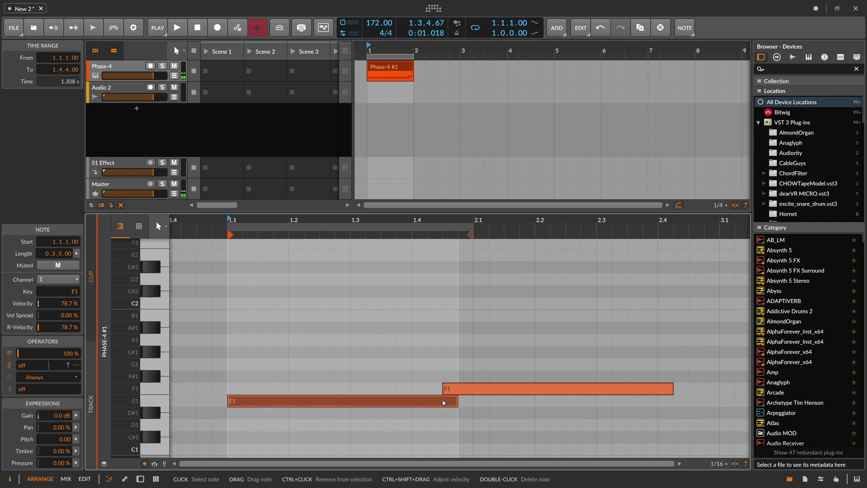
pyautogui.click(449, 389)
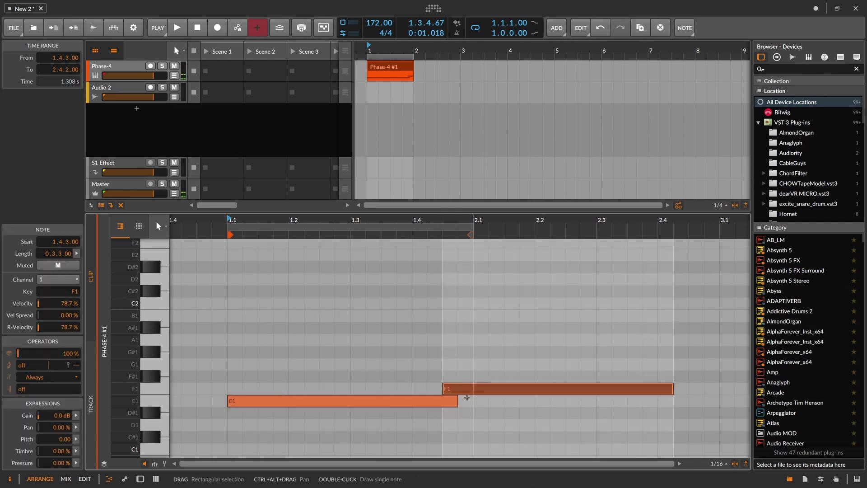
# Move the F1 note to start at 1.4.2 and audition the transition from E1
pyautogui.click(467, 377)
pyautogui.moveTo(468, 387); pyautogui.dragTo(451, 387)
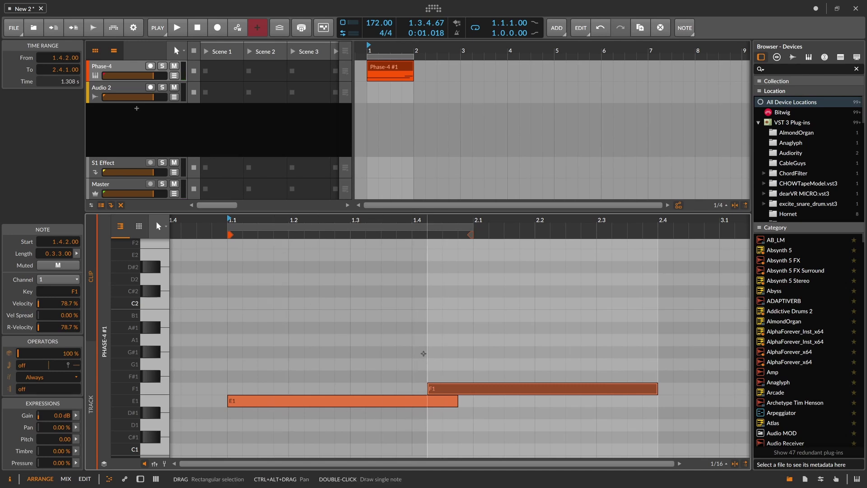
pyautogui.press('space')
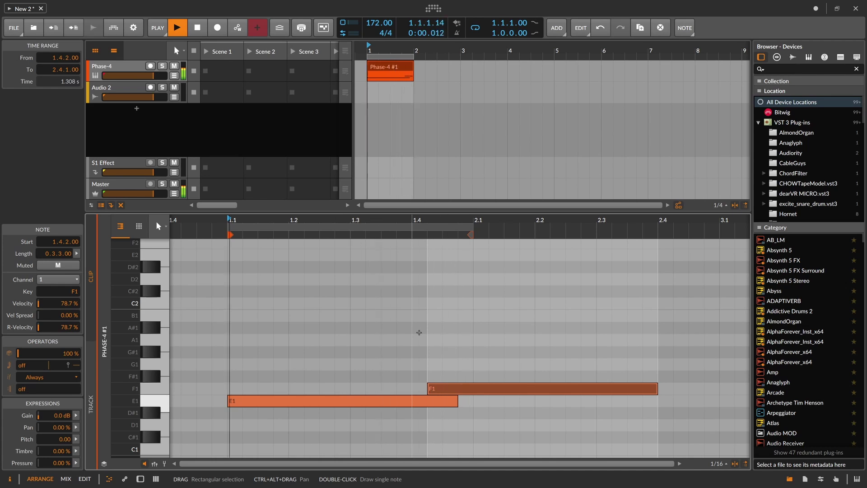
pyautogui.press('space')
# Shorten the E1 note to end at 1.4.2 and the F1 note to a length of 0.0.3.00, ending at 2.1.1
pyautogui.moveTo(456, 405); pyautogui.dragTo(427, 401)
pyautogui.moveTo(649, 393); pyautogui.dragTo(473, 393)
pyautogui.moveTo(346, 228); pyautogui.dragTo(352, 246)
# Double the content of the Phase-4 clip to two bars and set the arranger loop to the clip's full length
pyautogui.rightClick(403, 76)
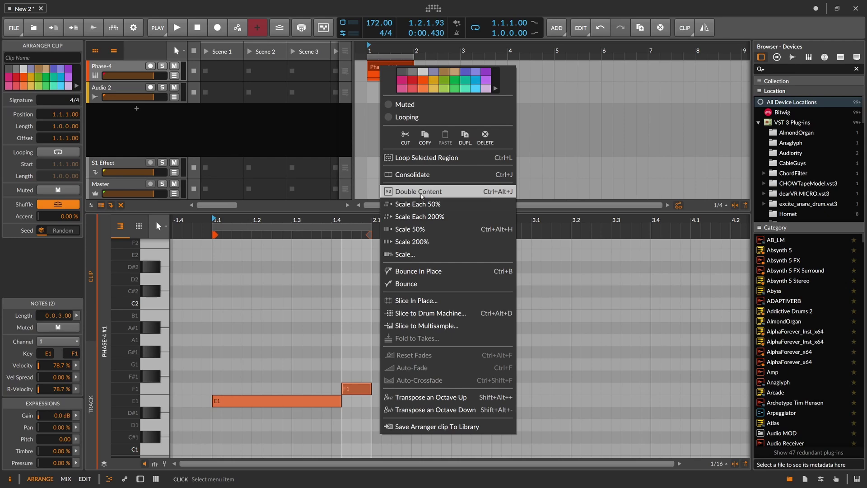
pyautogui.click(420, 191)
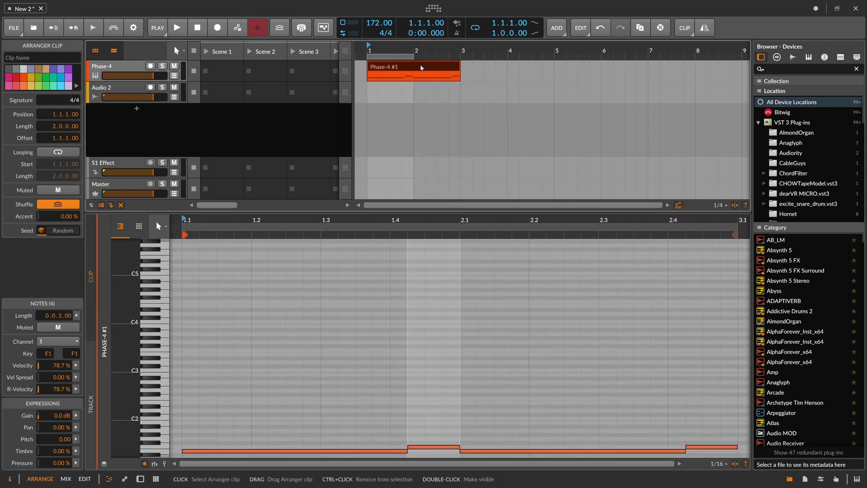
pyautogui.hotkey('ctrl', 'l')
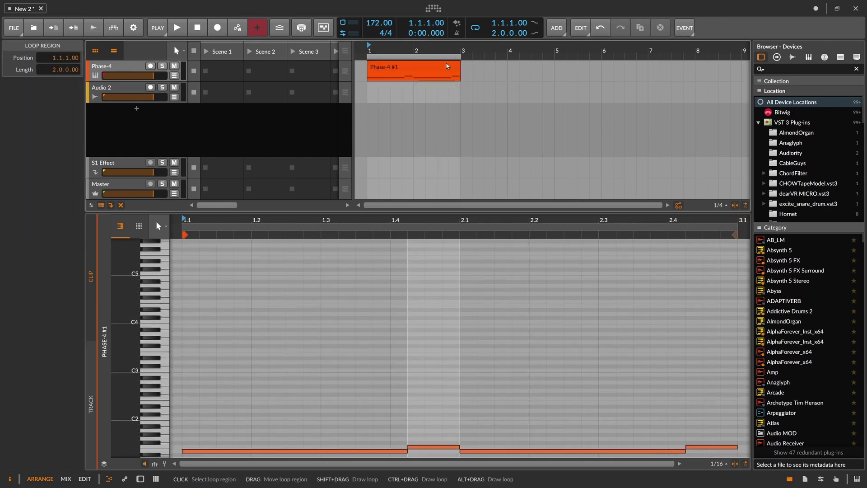
pyautogui.click(449, 66)
# Delete the first bar's F1 note at 1.4.2, keeping the one in the second bar
pyautogui.moveTo(399, 211); pyautogui.dragTo(386, 164)
pyautogui.click(379, 400)
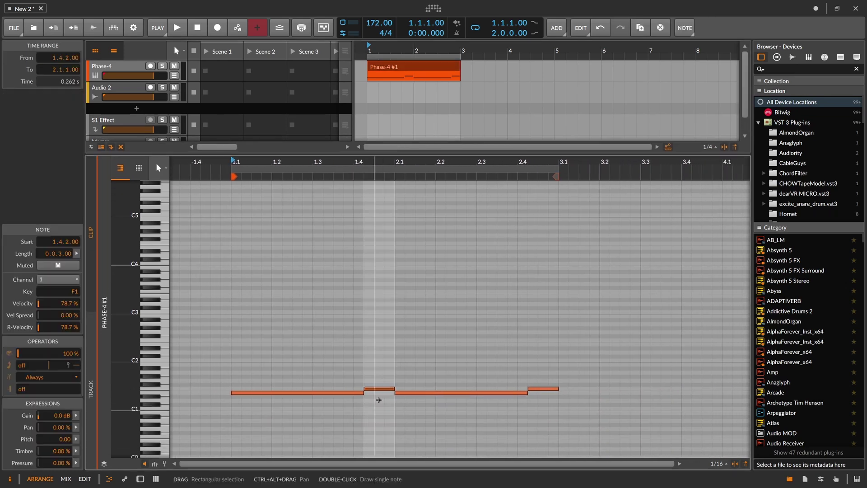
pyautogui.press('Delete')
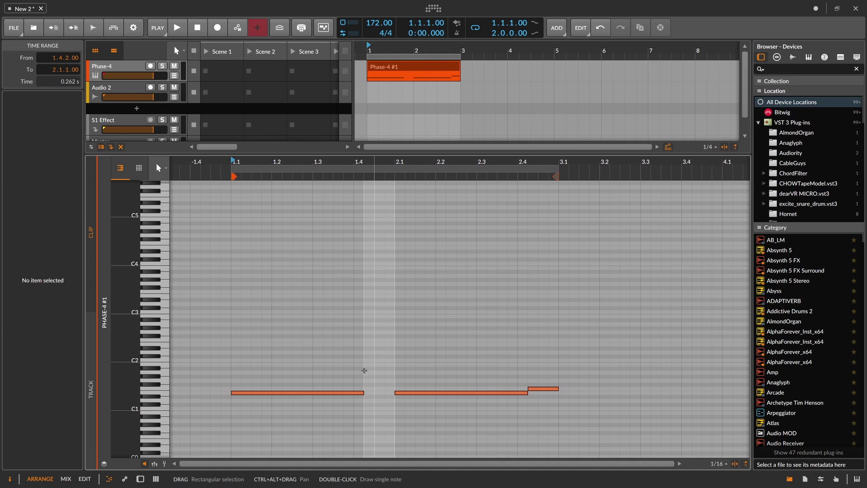
pyautogui.scroll(4, 382, 369)
pyautogui.click(369, 366)
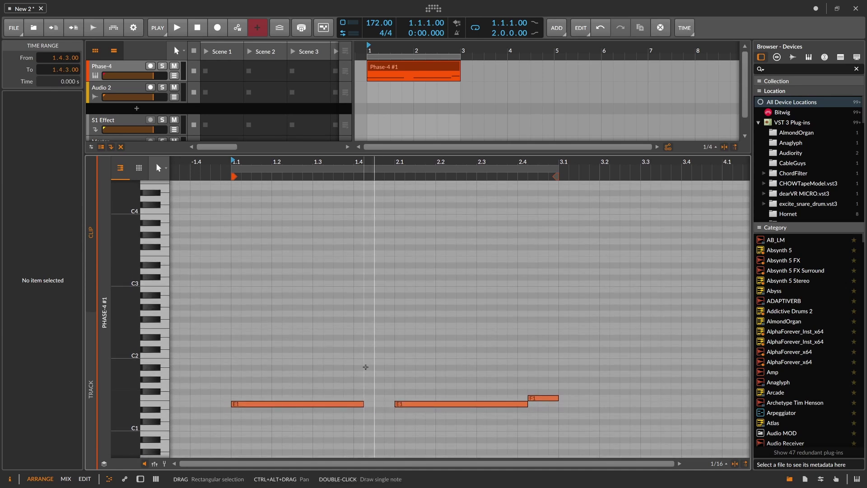
pyautogui.moveTo(396, 163); pyautogui.dragTo(391, 174)
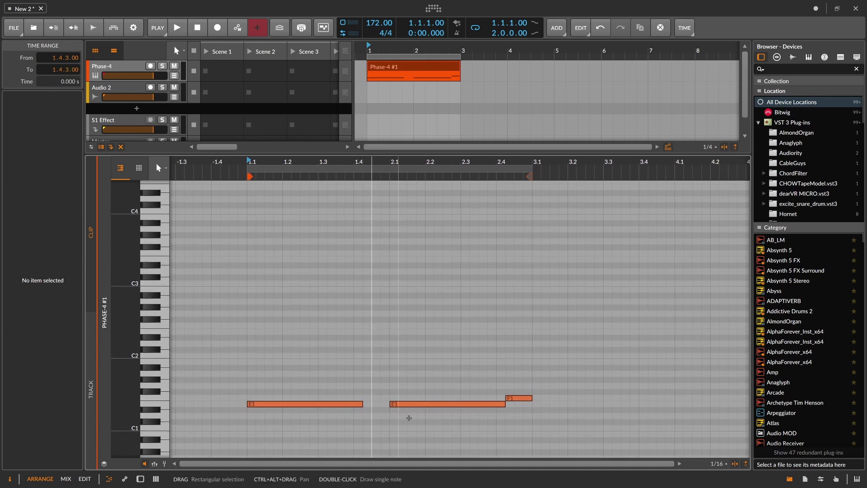
pyautogui.click(518, 398)
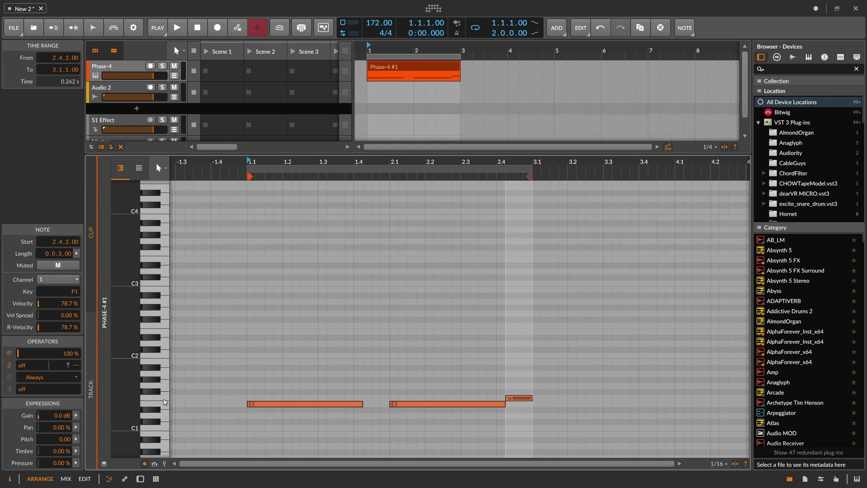
pyautogui.click(513, 412)
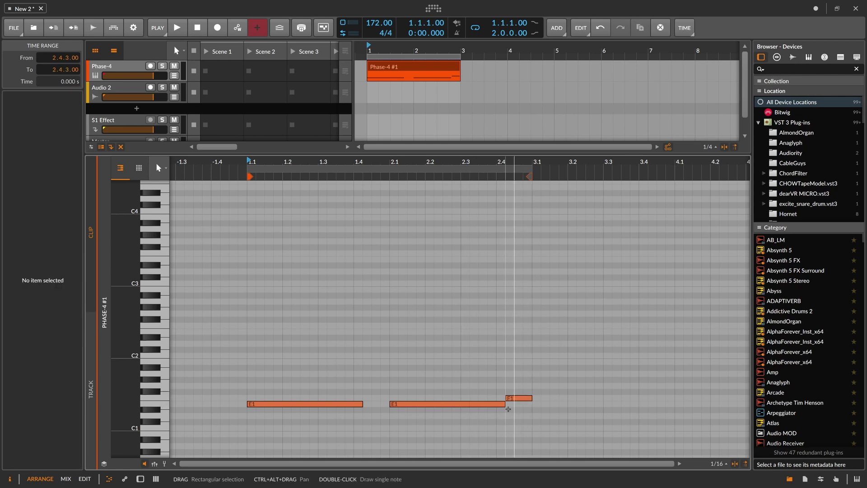
pyautogui.click(418, 406)
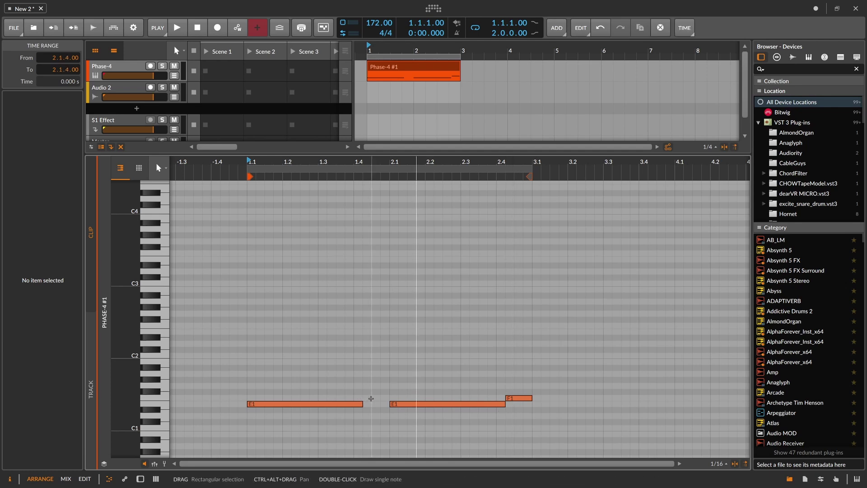
pyautogui.click(434, 398)
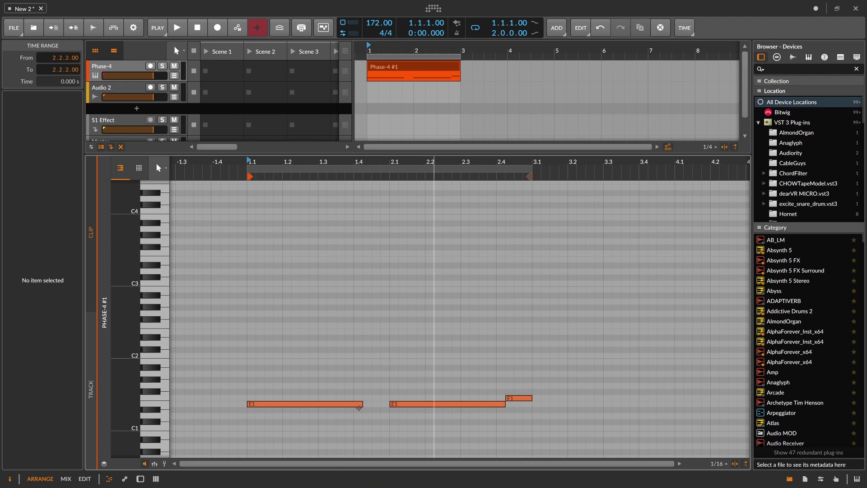
# Add a D#1 note of length 0.0.3.00 at 1.4.2 between the two E1 notes and audition the clip
pyautogui.doubleClick(366, 410)
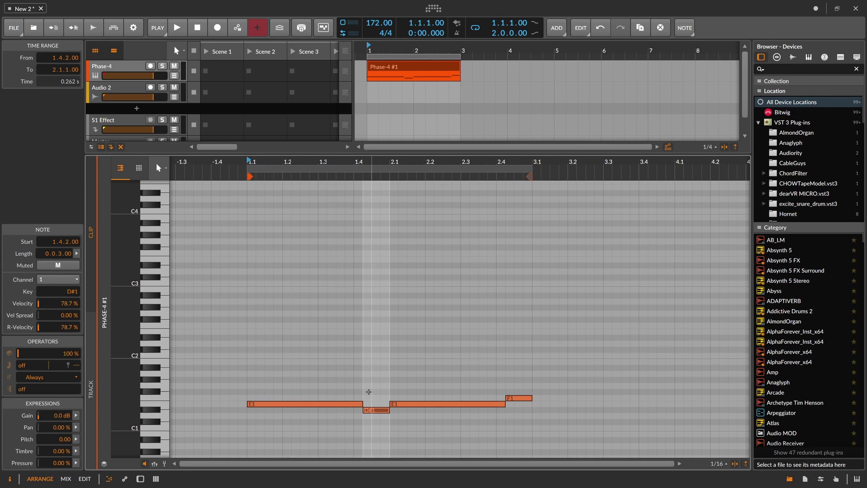
pyautogui.press('space')
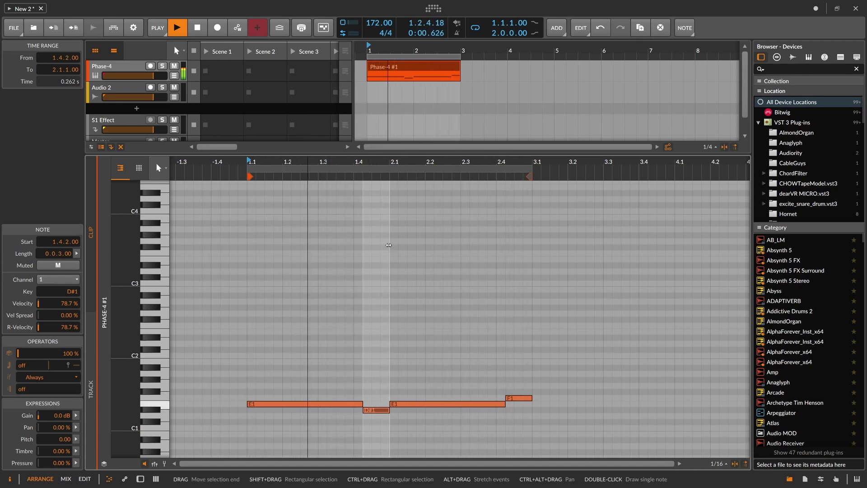
pyautogui.press('space')
# Show the Phase-4 device and insert an ADSR modulator into it
pyautogui.doubleClick(130, 68)
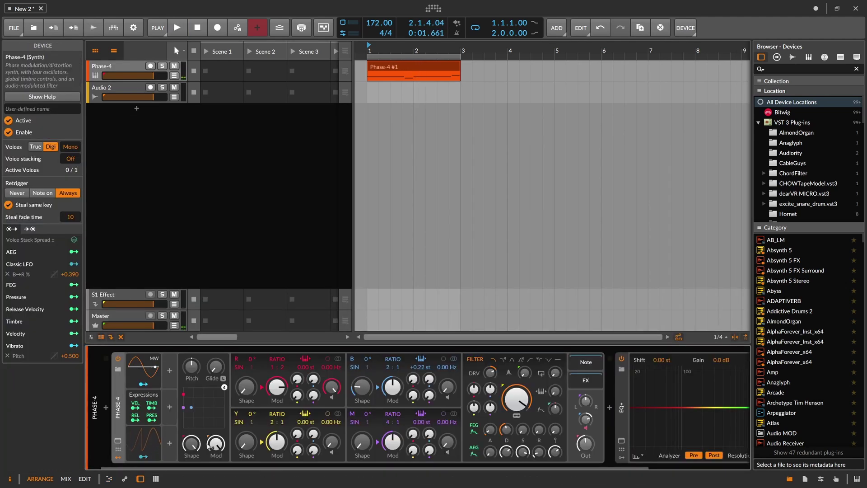
pyautogui.moveTo(184, 467)
pyautogui.mouseDown()
pyautogui.moveTo(198, 469)
pyautogui.moveTo(183, 469)
pyautogui.mouseUp()
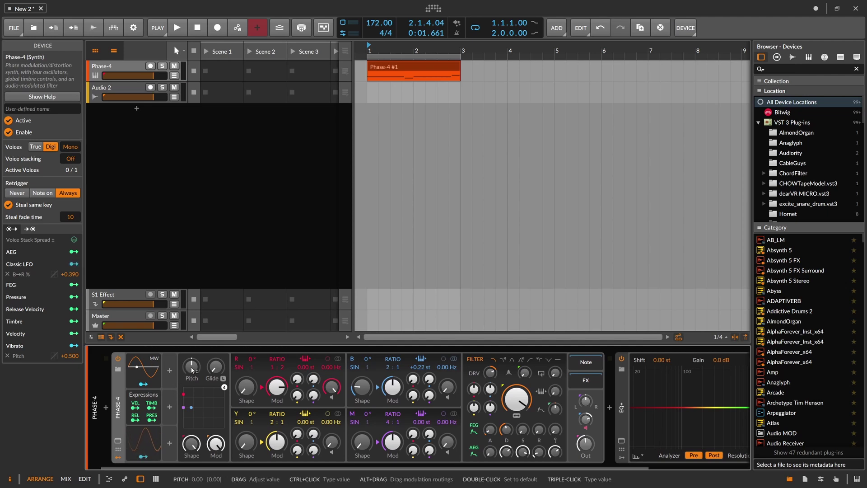
pyautogui.click(170, 372)
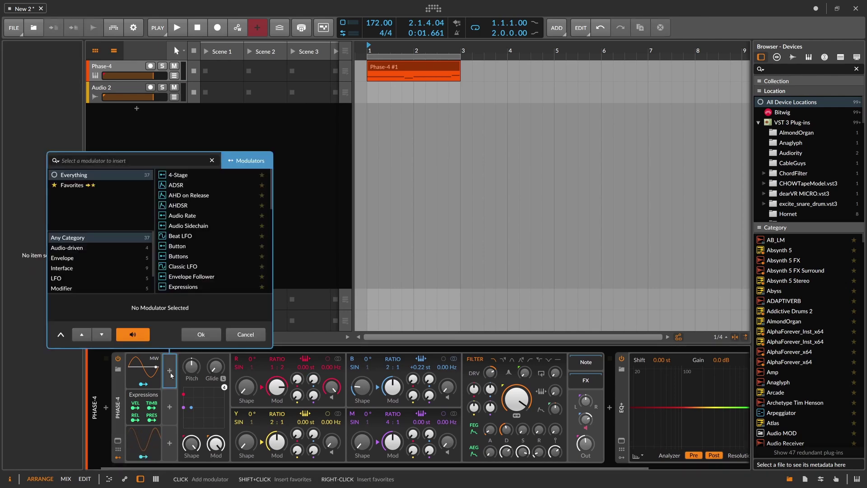
pyautogui.write('ad')
pyautogui.press('Down')
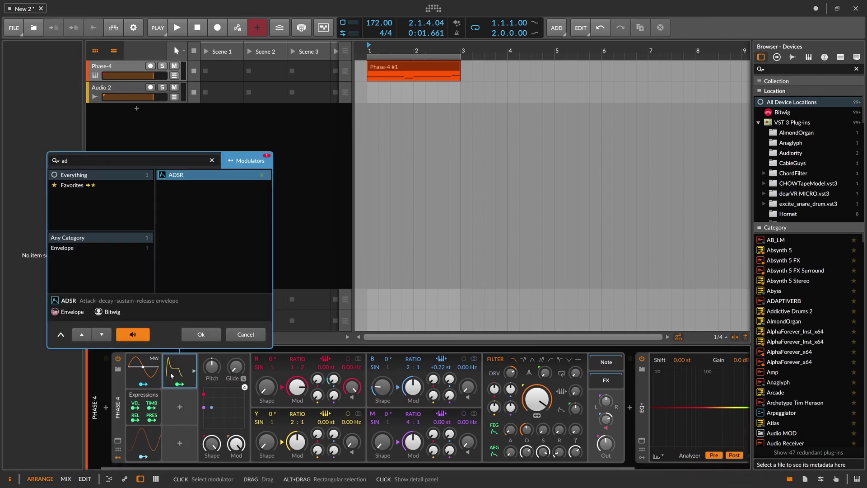
pyautogui.press('Return')
# Shape the ADSR into a short decay with minimum attack, sustain and release, and audition it
pyautogui.moveTo(211, 444); pyautogui.dragTo(211, 474)
pyautogui.moveTo(232, 444); pyautogui.dragTo(253, 474)
pyautogui.moveTo(273, 444); pyautogui.dragTo(273, 478)
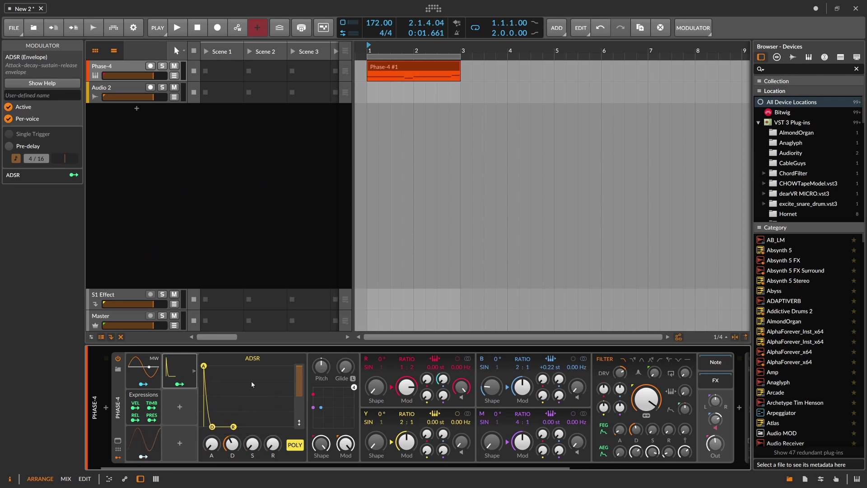
pyautogui.press('space')
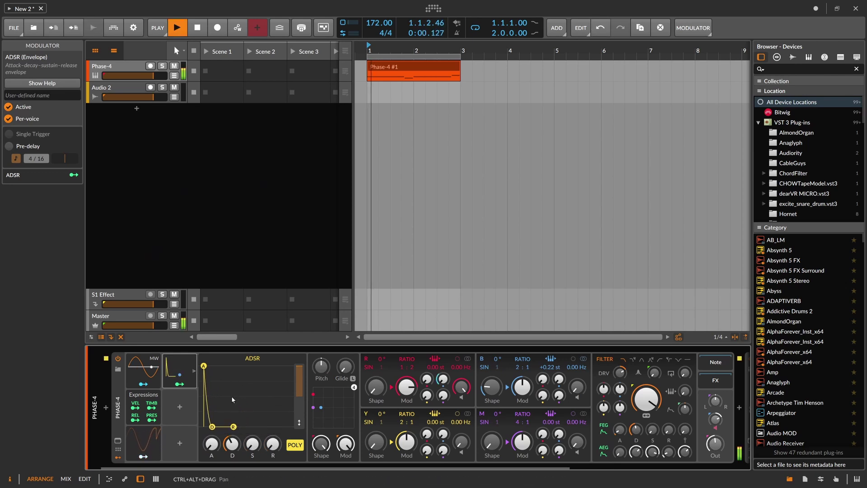
pyautogui.press('space')
# Map the ADSR to Phase-4's Pitch with +12.00, keep its decay at about 40.7 %, and audition
pyautogui.click(180, 384)
pyautogui.moveTo(321, 366); pyautogui.dragTo(321, 351)
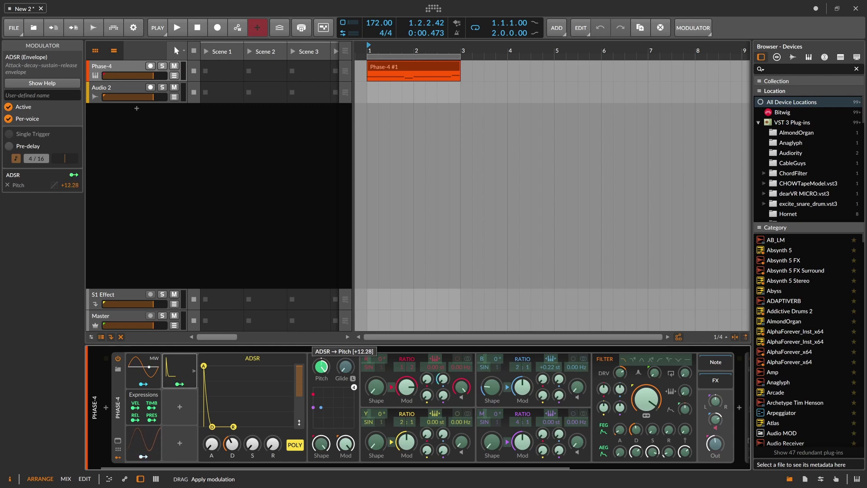
pyautogui.press('space')
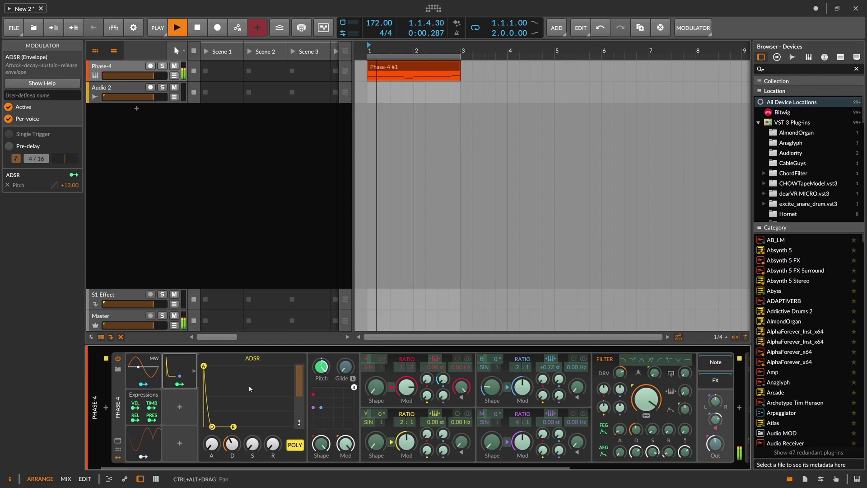
pyautogui.moveTo(211, 427); pyautogui.dragTo(211, 426)
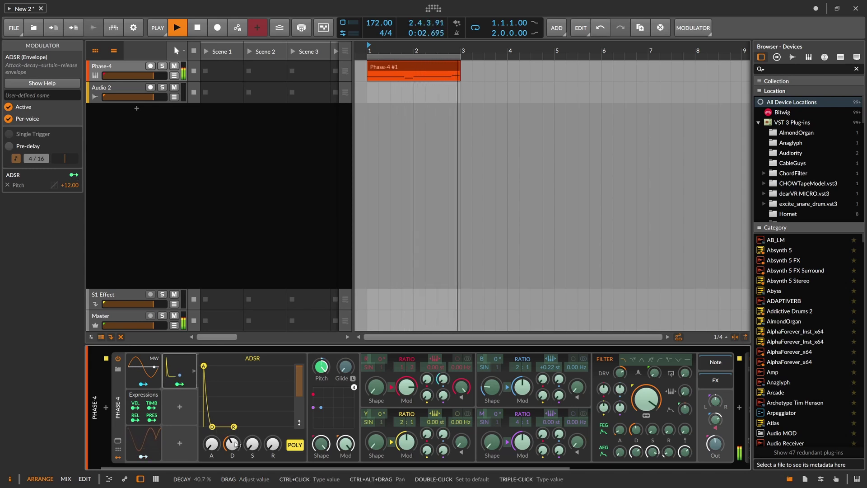
pyautogui.press('space')
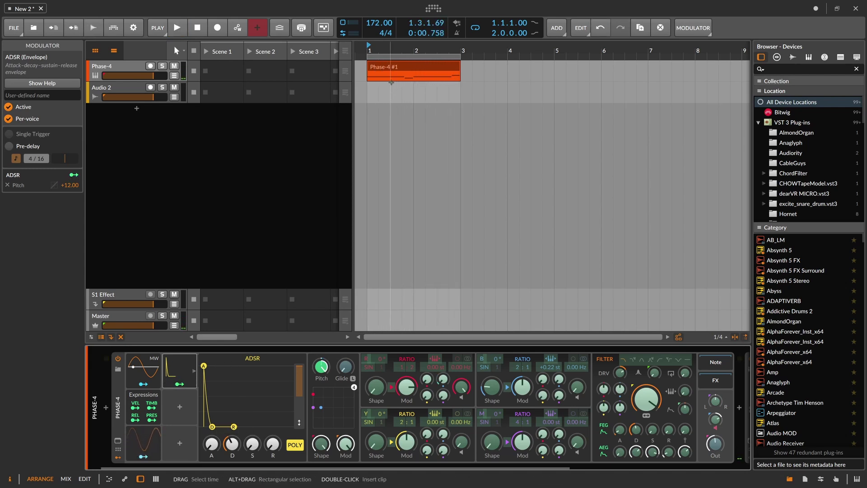
# Insert a Steps modulator into Phase-4 and show its step grid
pyautogui.click(180, 408)
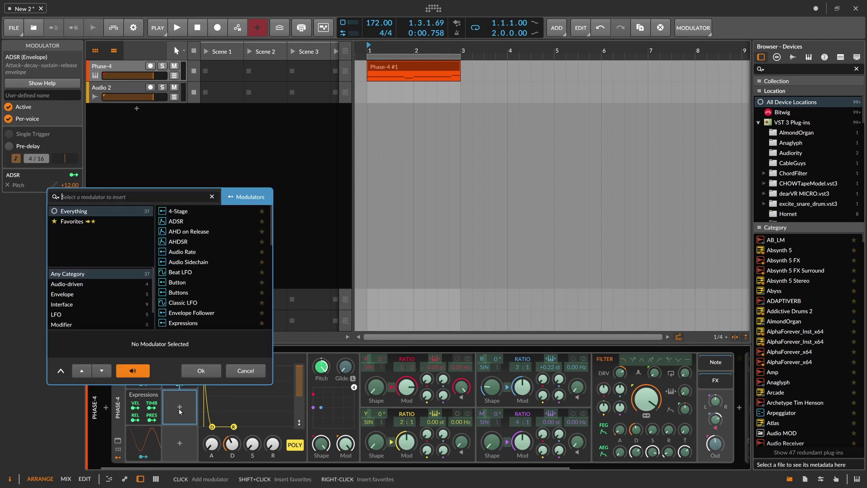
pyautogui.write('step')
pyautogui.press('Down')
pyautogui.press('Return')
pyautogui.click(187, 406)
# Set the Steps timebase to 8th note so 16 steps span the two-bar loop, and raise the first step to maximum
pyautogui.press('space')
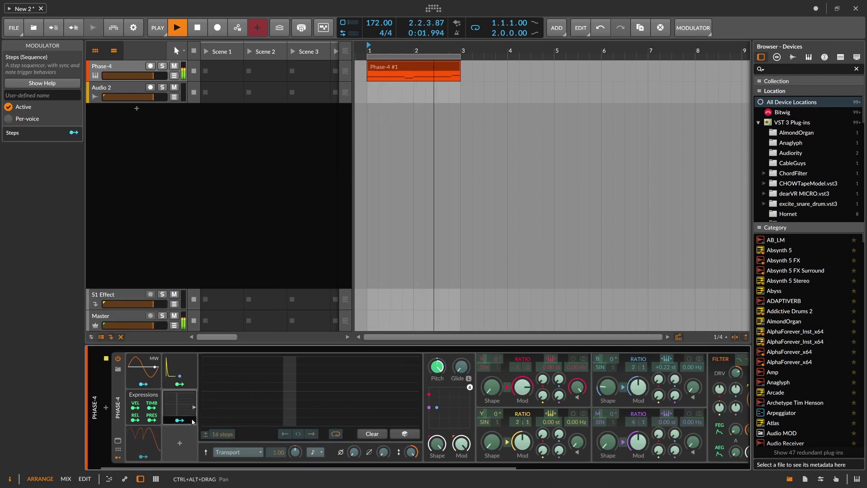
pyautogui.press('space')
pyautogui.click(315, 452)
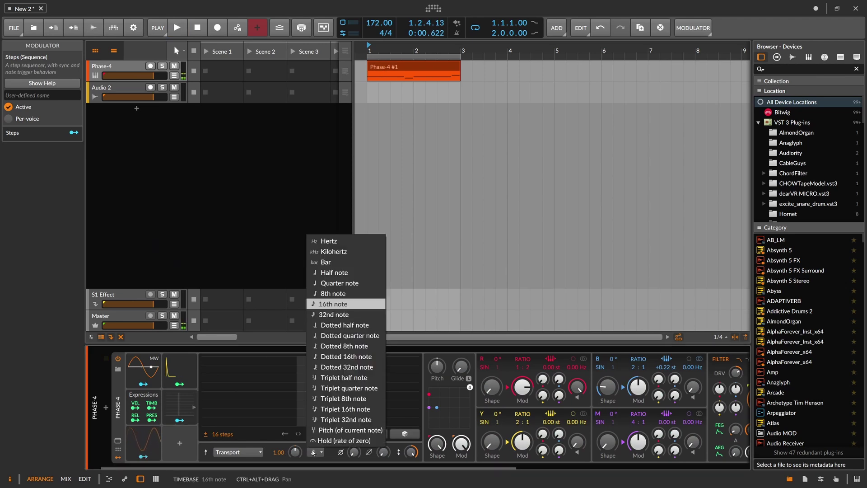
pyautogui.click(341, 300)
pyautogui.press('space')
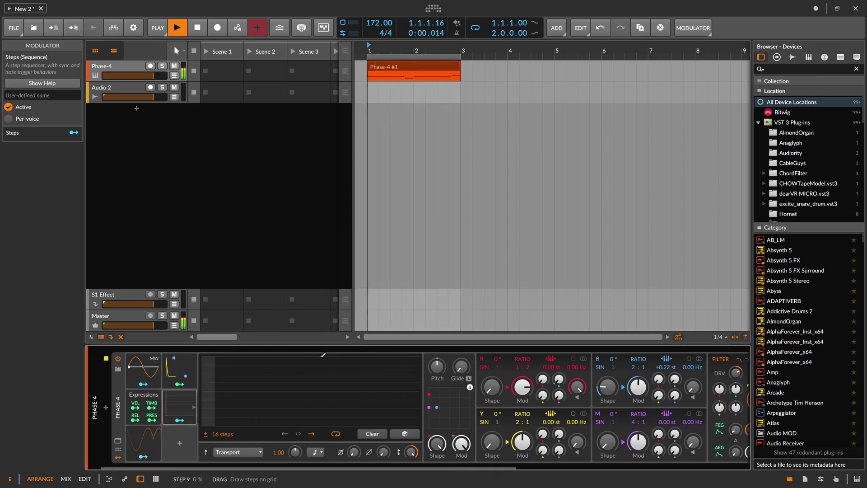
pyautogui.press('space')
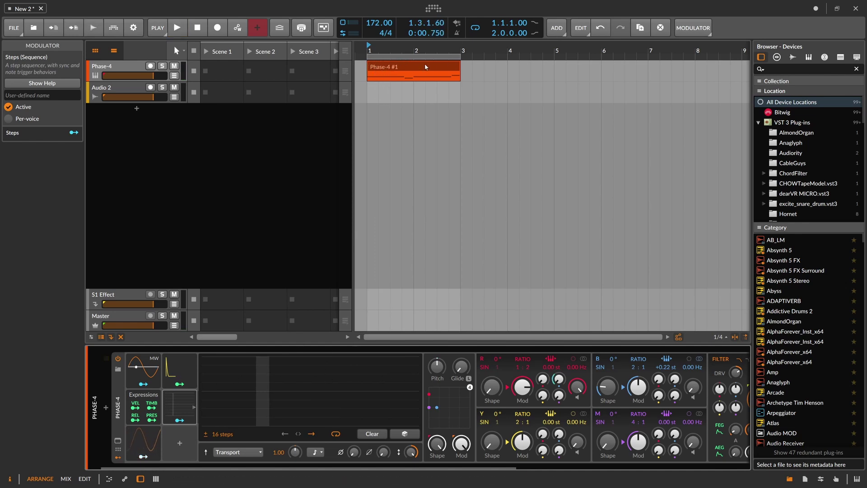
pyautogui.moveTo(209, 383); pyautogui.dragTo(207, 353)
# Set the ADSR Amount to 0 % and modulate it by +1.000 from Steps, and start auditioning
pyautogui.click(181, 420)
pyautogui.click(186, 367)
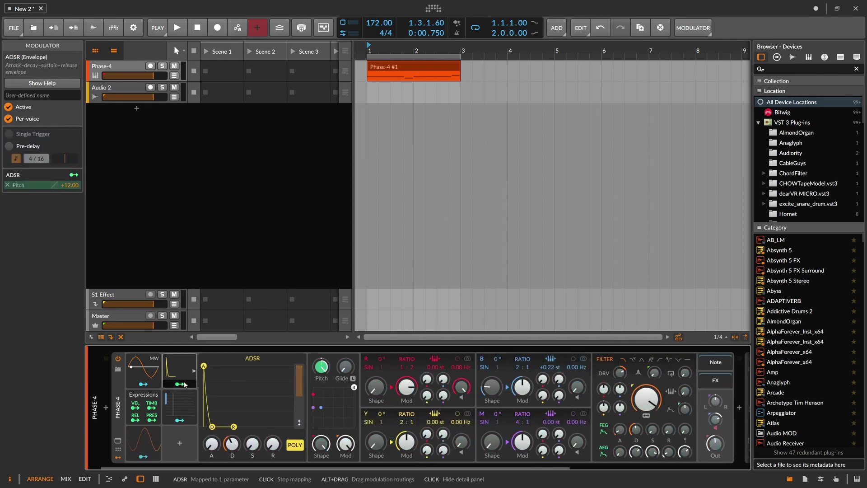
pyautogui.click(300, 381)
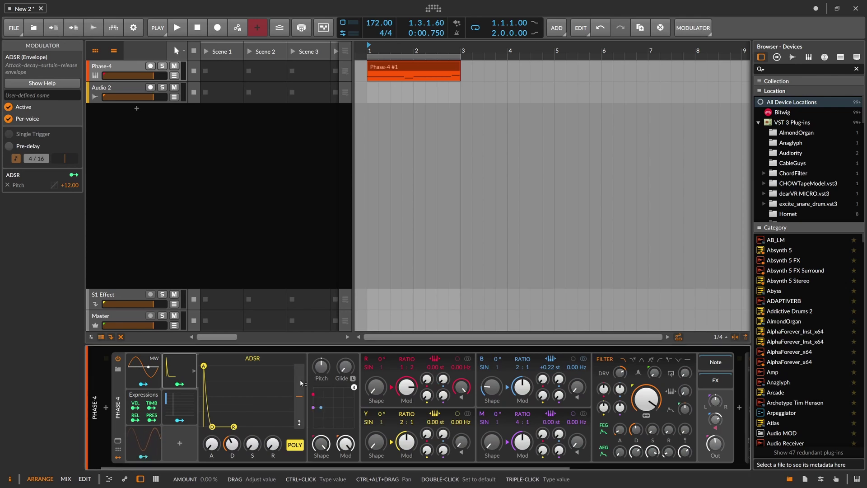
pyautogui.moveTo(300, 380)
pyautogui.mouseDown()
pyautogui.moveTo(301, 397)
pyautogui.moveTo(300, 383)
pyautogui.mouseUp()
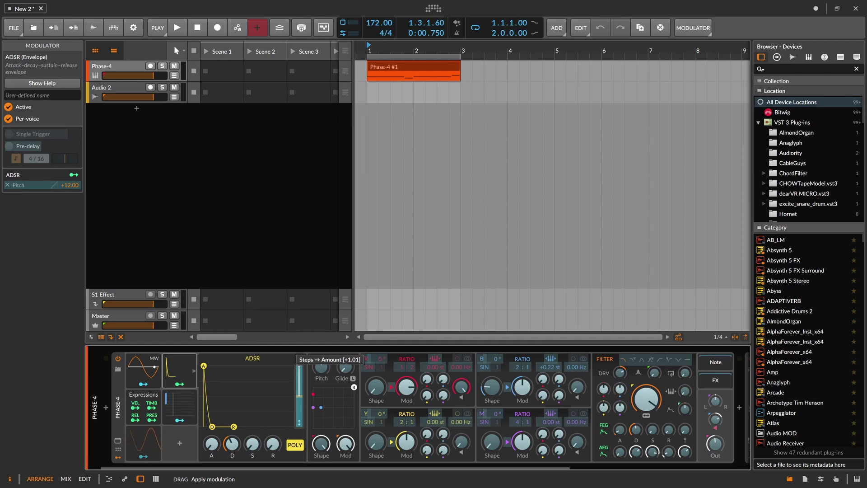
pyautogui.moveTo(300, 366); pyautogui.dragTo(301, 365)
pyautogui.click(192, 421)
pyautogui.press('space')
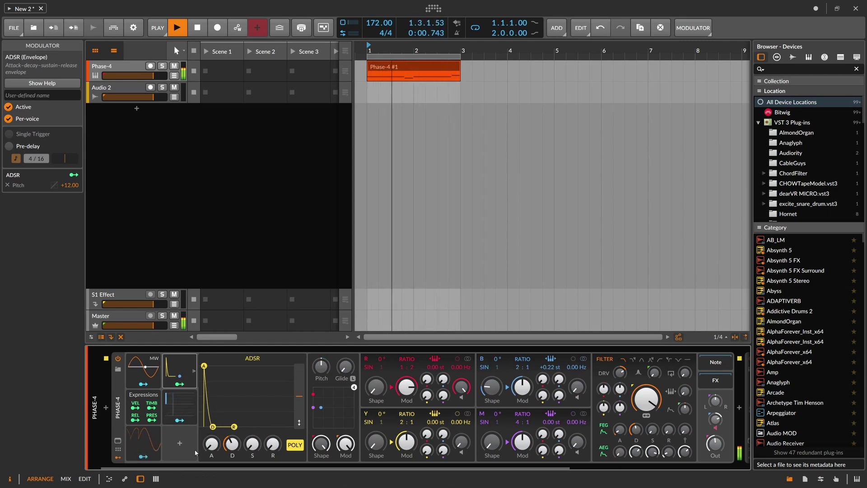
# Set the Steps Smooth to about 7.77 % and slightly lengthen the ADSR decay while the loop plays
pyautogui.click(179, 408)
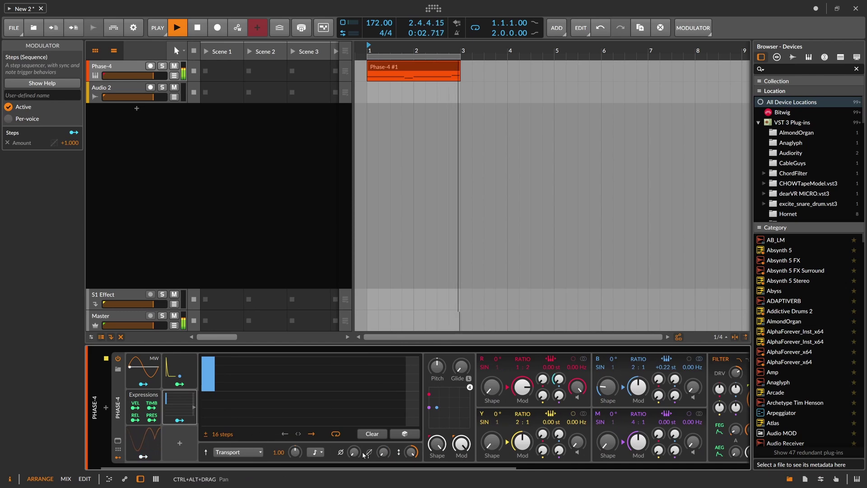
pyautogui.moveTo(383, 452); pyautogui.dragTo(384, 424)
pyautogui.click(179, 368)
pyautogui.moveTo(232, 443); pyautogui.dragTo(232, 442)
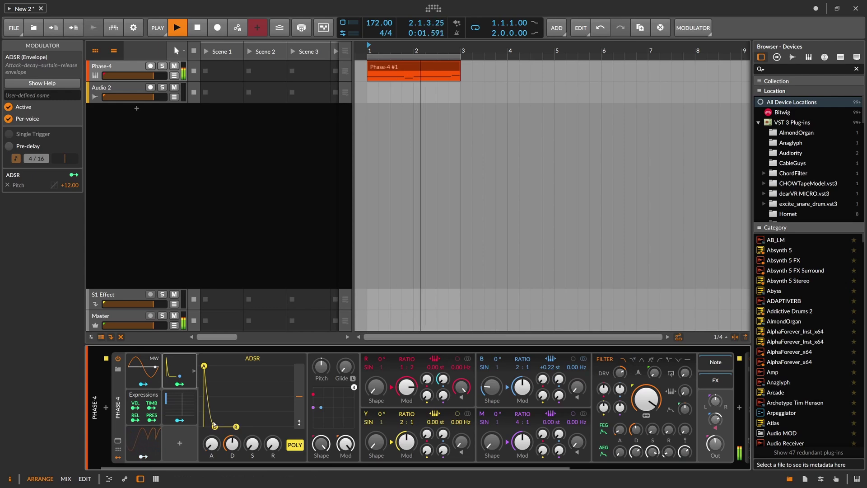
pyautogui.click(179, 407)
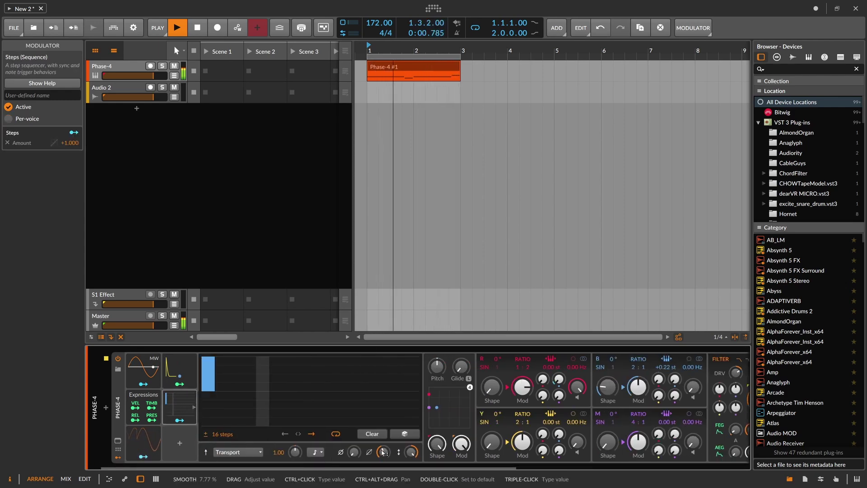
pyautogui.click(183, 403)
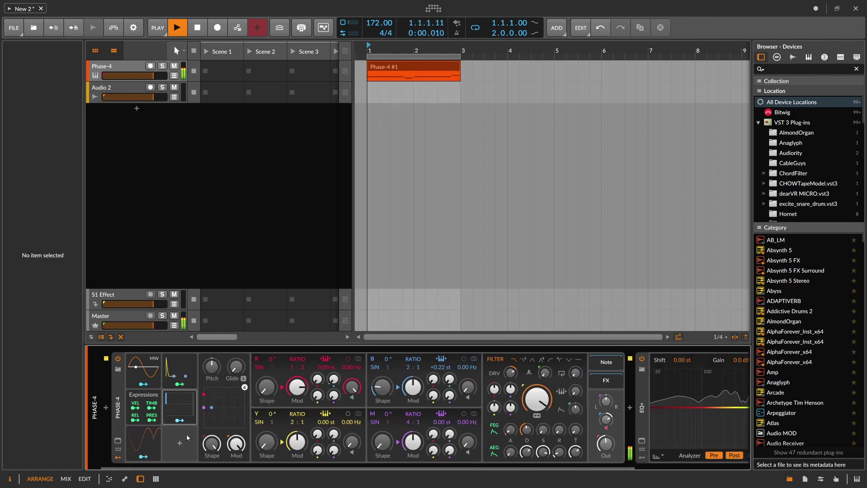
pyautogui.press('space')
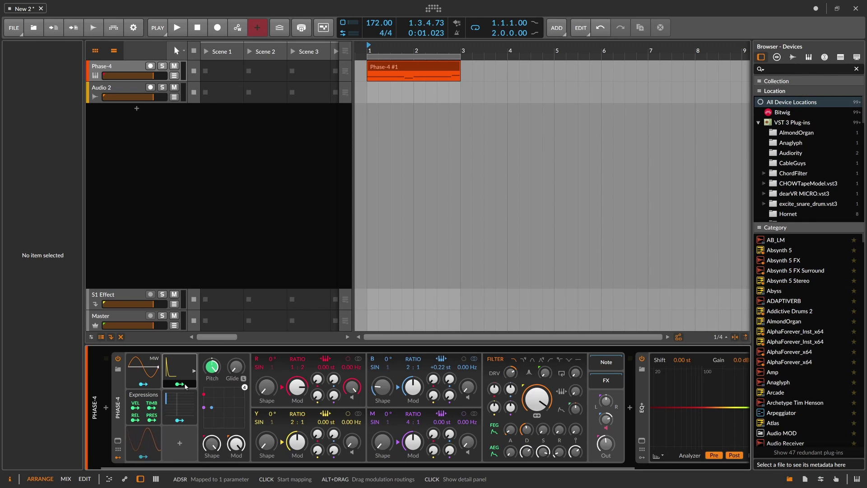
pyautogui.click(184, 383)
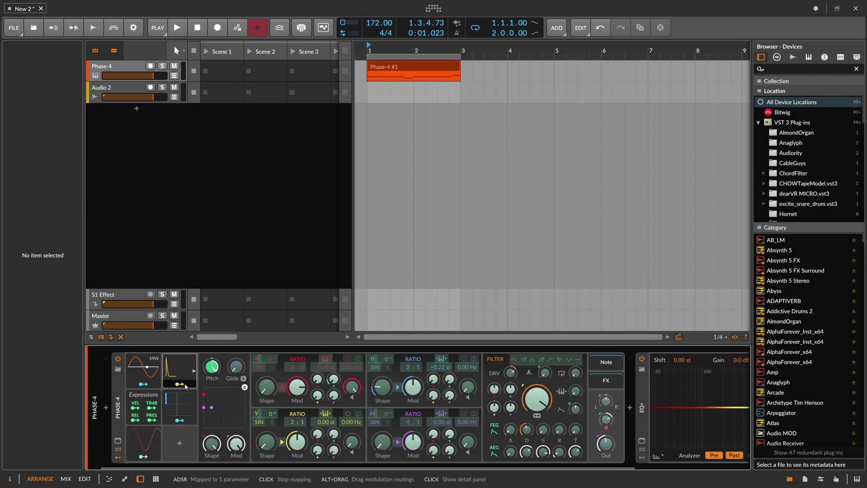
pyautogui.press('Escape')
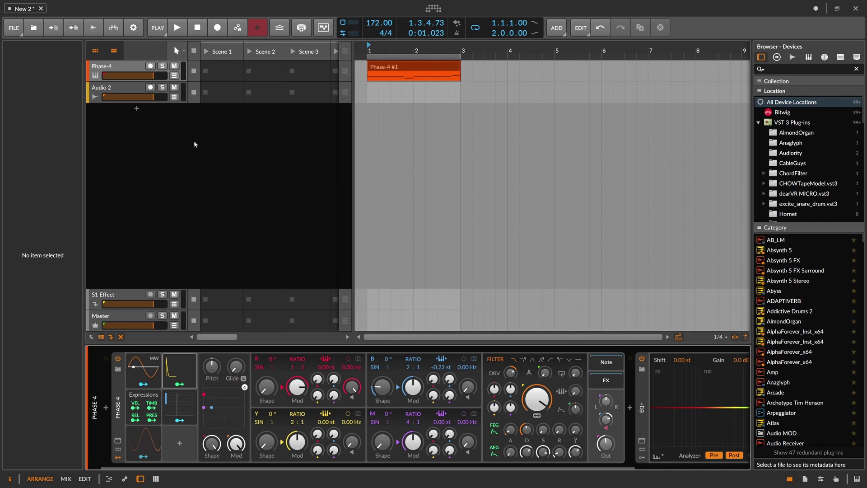
# Show the Classic LFO's settings, audition the loop, and display its Rate in the Phase-4 track's automation lane
pyautogui.click(150, 440)
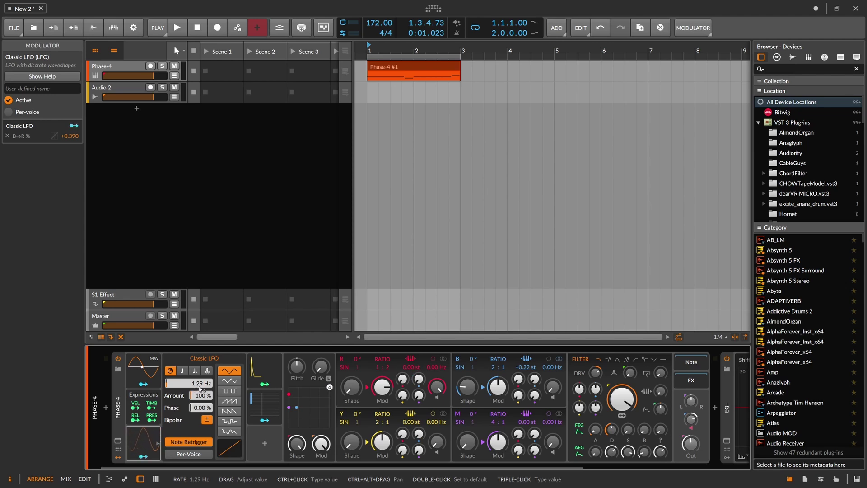
pyautogui.press('space')
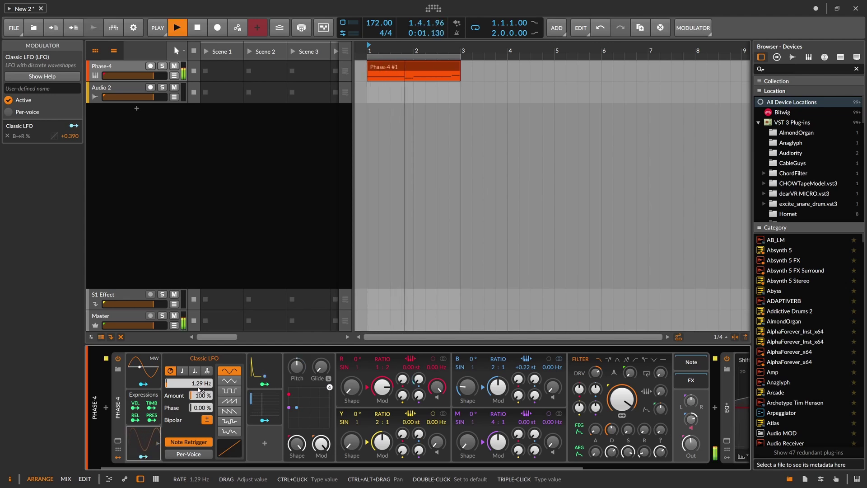
pyautogui.press('space')
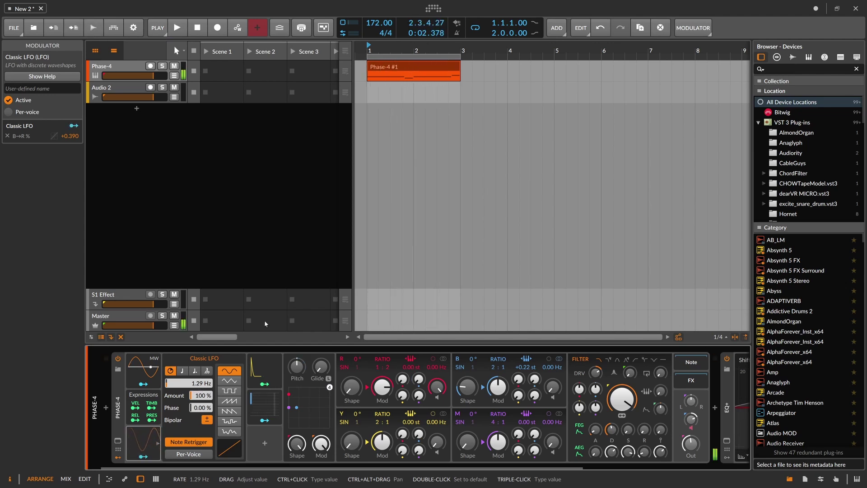
pyautogui.click(174, 75)
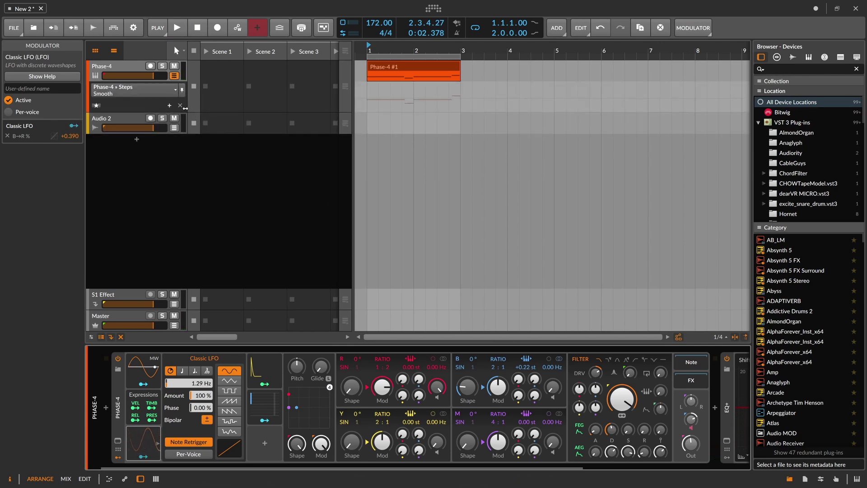
pyautogui.click(197, 384)
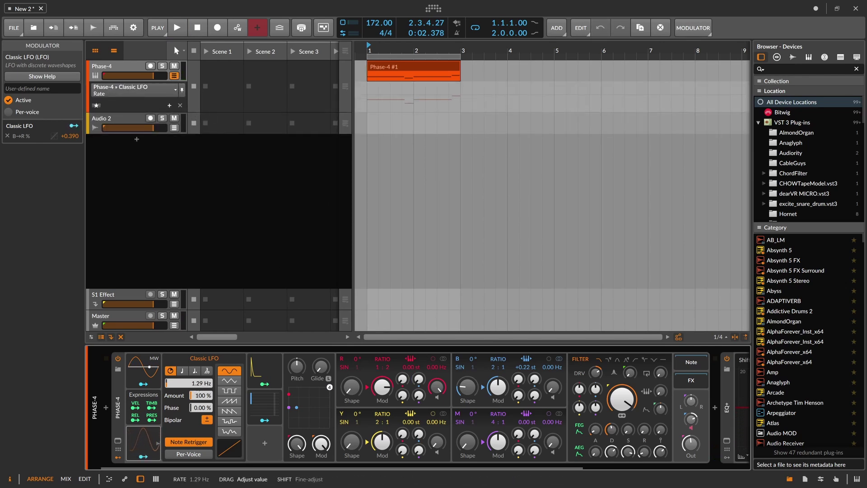
# Automate the Classic LFO Rate flat at 1.29 Hz until bar 2, rising to 3.89 Hz at bar 3
pyautogui.click(367, 94)
pyautogui.click(382, 95)
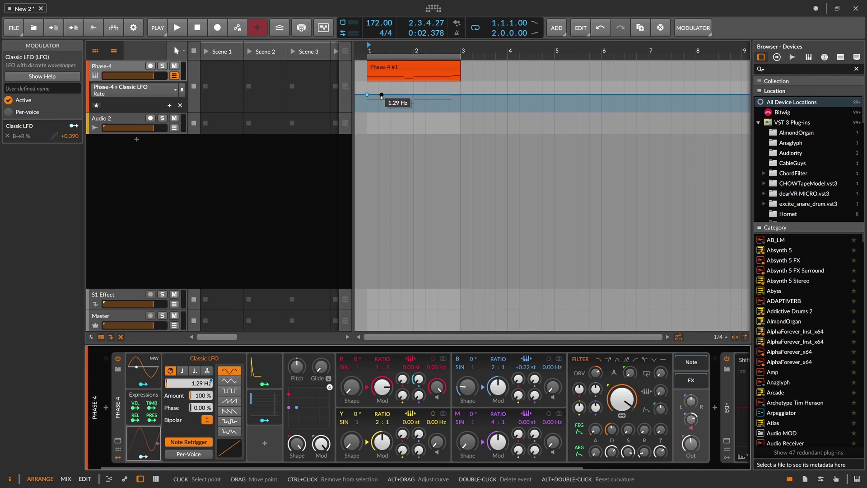
pyautogui.click(414, 94)
pyautogui.moveTo(461, 94); pyautogui.dragTo(461, 91)
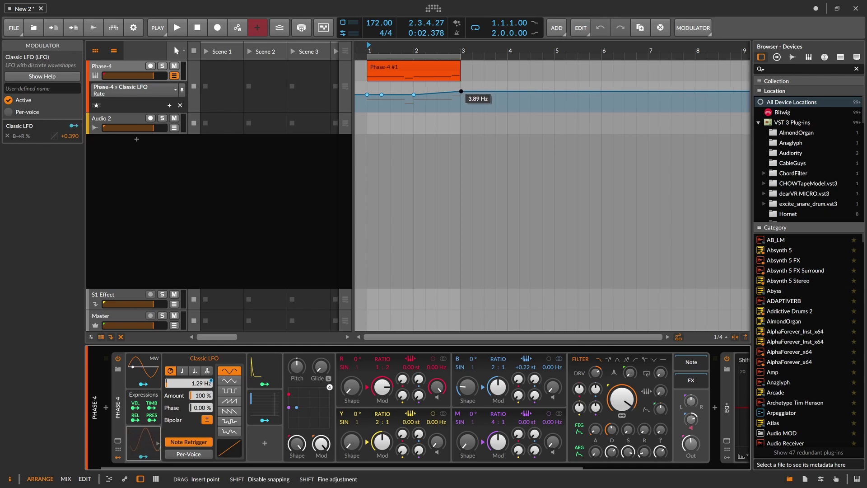
# Delete the surplus LFO Rate automation point inside bar 1 and lower the bar 3 point to 2.76 Hz while auditioning the loop
pyautogui.click(381, 95)
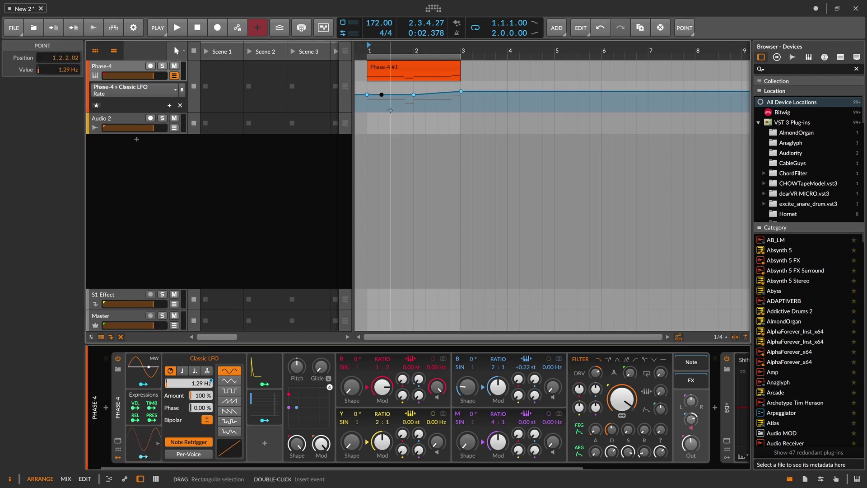
pyautogui.press('Delete')
pyautogui.press('space')
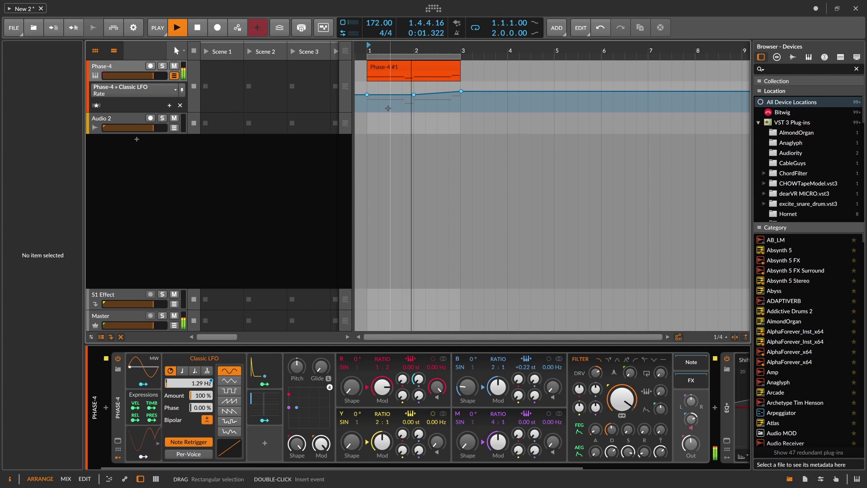
pyautogui.moveTo(460, 92)
pyautogui.moveTo(460, 93); pyautogui.dragTo(461, 92)
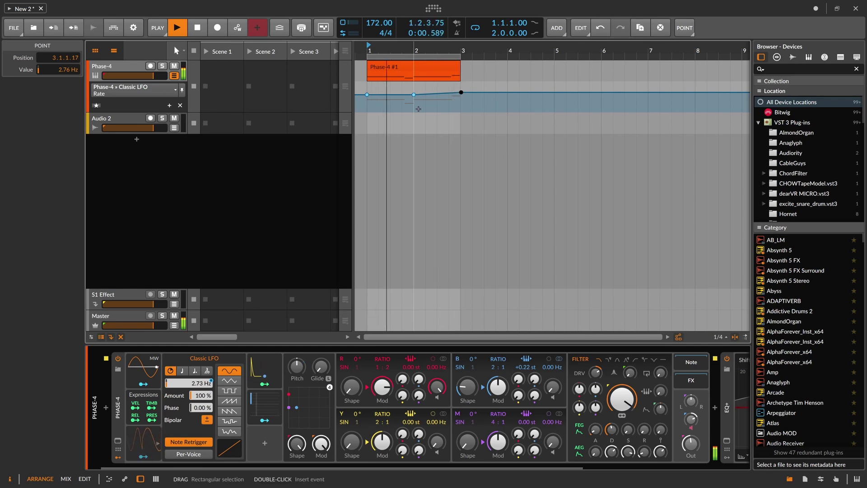
pyautogui.moveTo(461, 92)
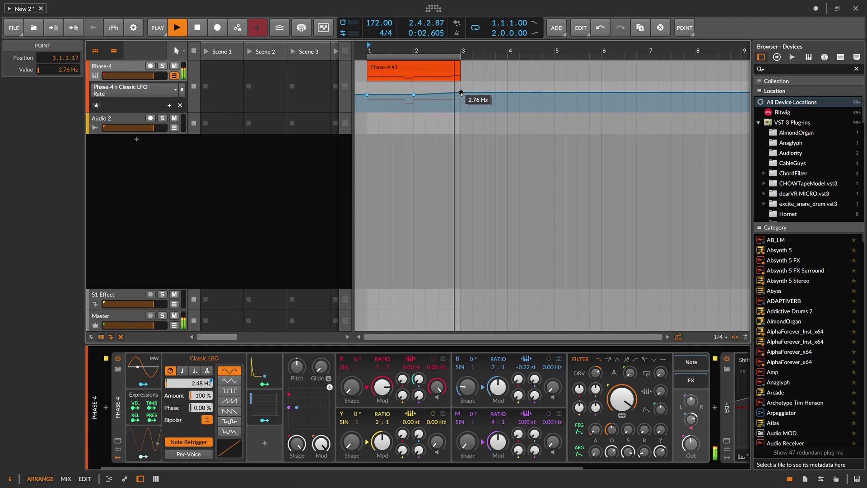
pyautogui.press('space')
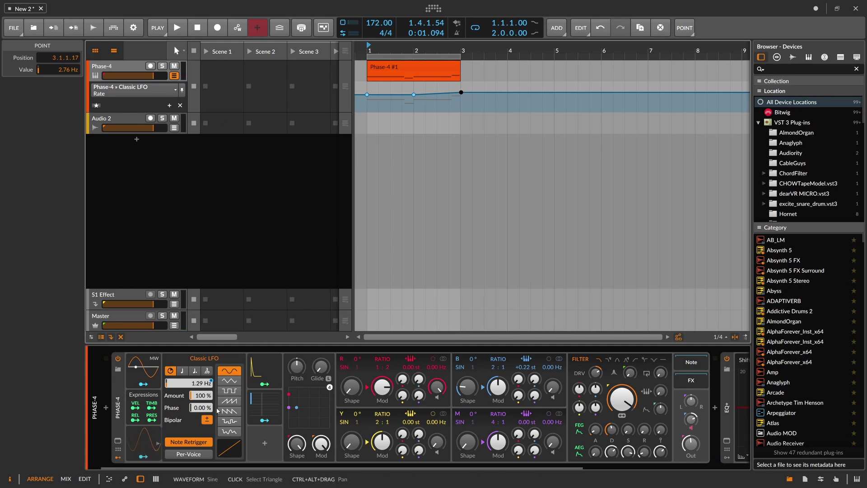
# Collapse the Classic LFO's settings and show Phase-4's B Shape automation lane together with the LFO Rate lane
pyautogui.click(143, 439)
pyautogui.click(143, 439)
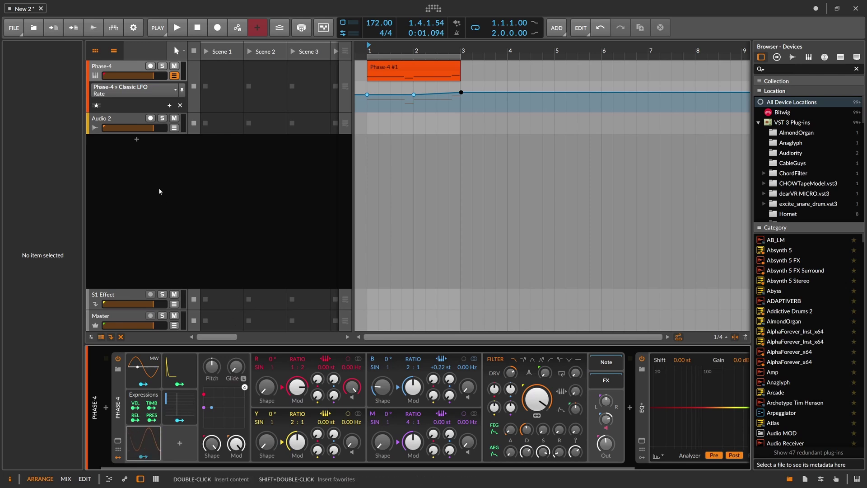
pyautogui.click(390, 388)
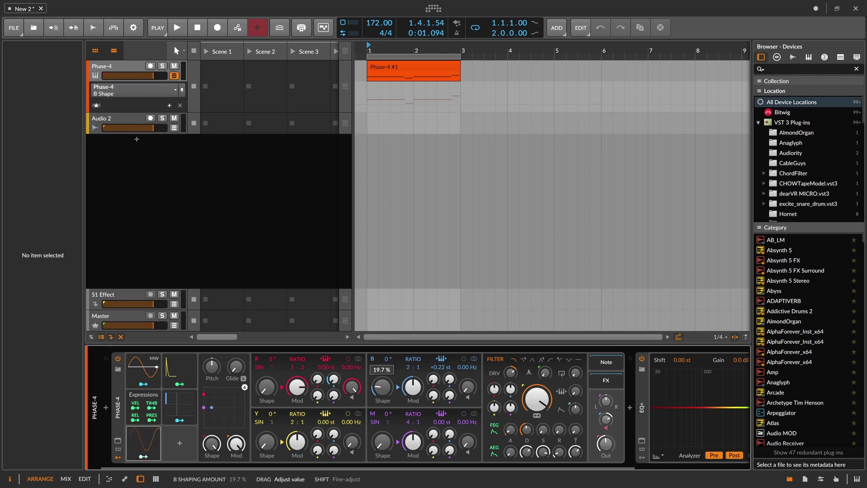
pyautogui.click(96, 106)
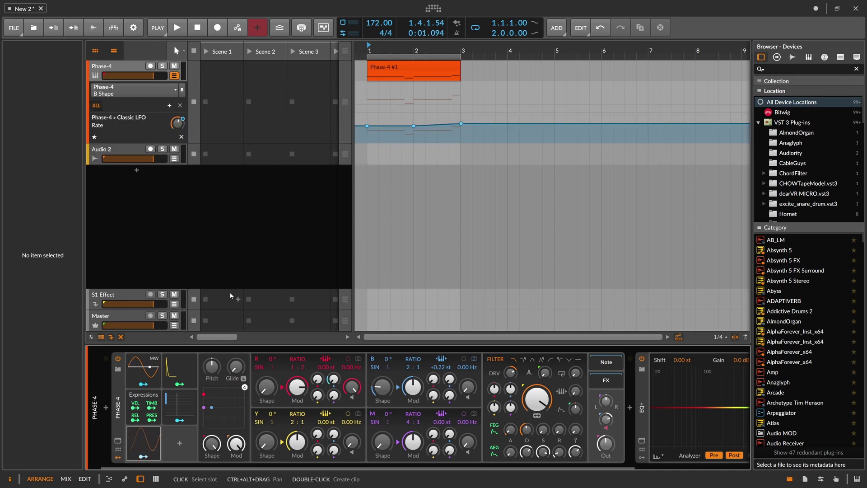
pyautogui.click(387, 389)
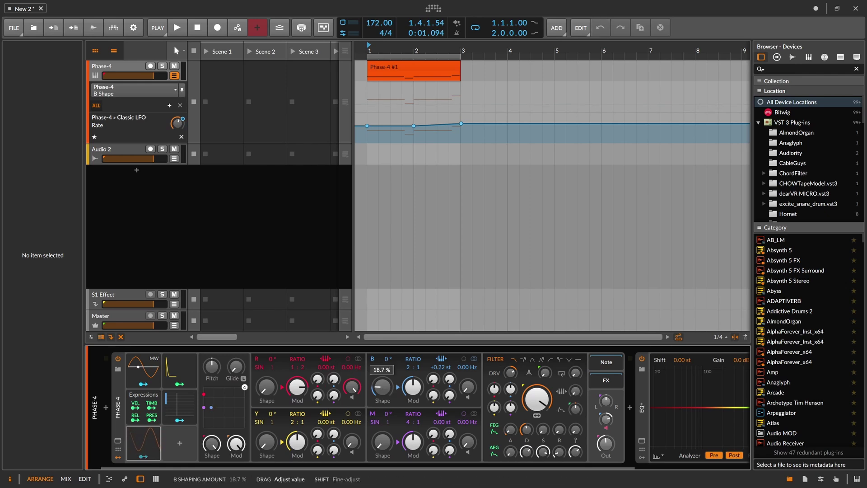
# Automate B Shape from about 19 % at bar 1 up to 64.0 % at bar 3 and start playing the loop
pyautogui.click(367, 104)
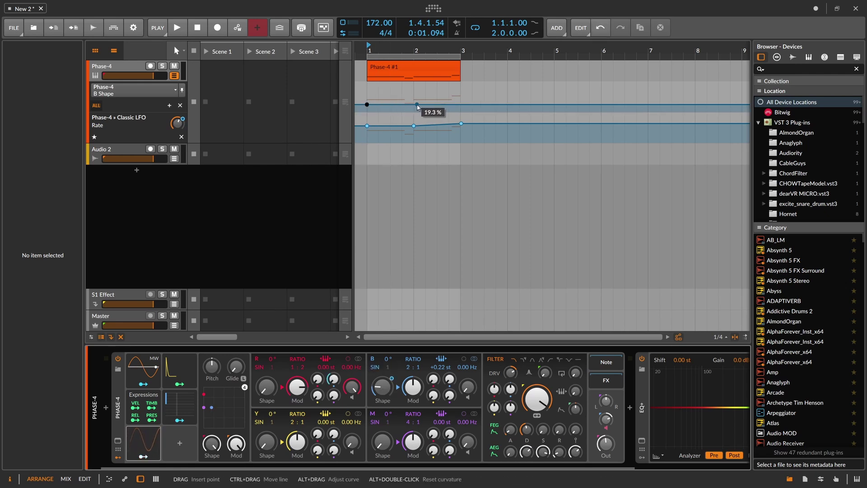
pyautogui.moveTo(449, 104); pyautogui.dragTo(461, 99)
pyautogui.press('space')
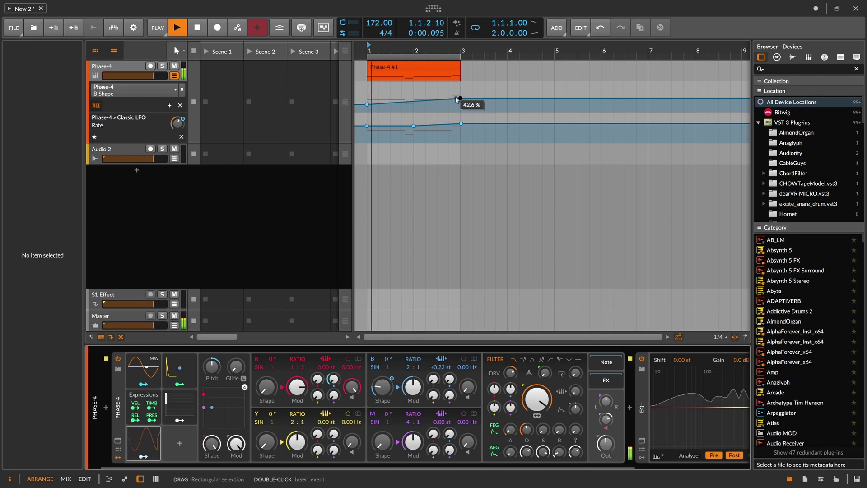
pyautogui.moveTo(460, 98); pyautogui.dragTo(461, 93)
# Split the B Shape ramp at bar 2 with a curved rise to 42.0 % dropping to 10.5 %, and slightly lower the bar 3 point
pyautogui.click(434, 96)
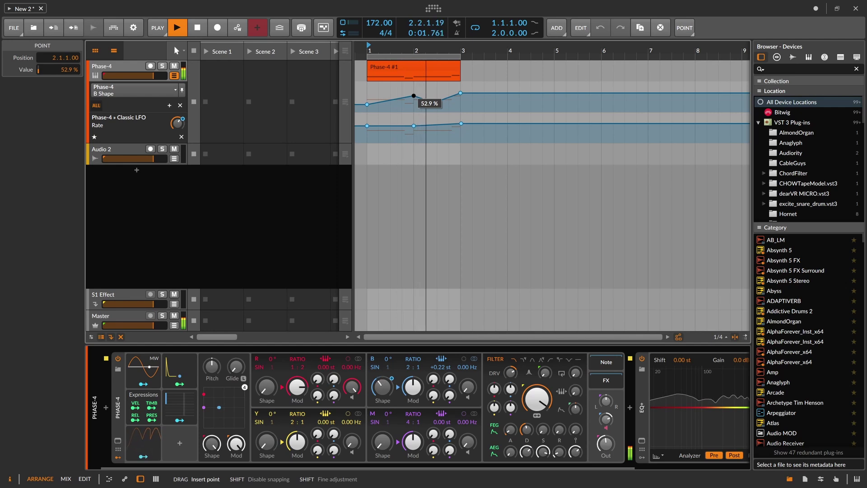
pyautogui.click(425, 103)
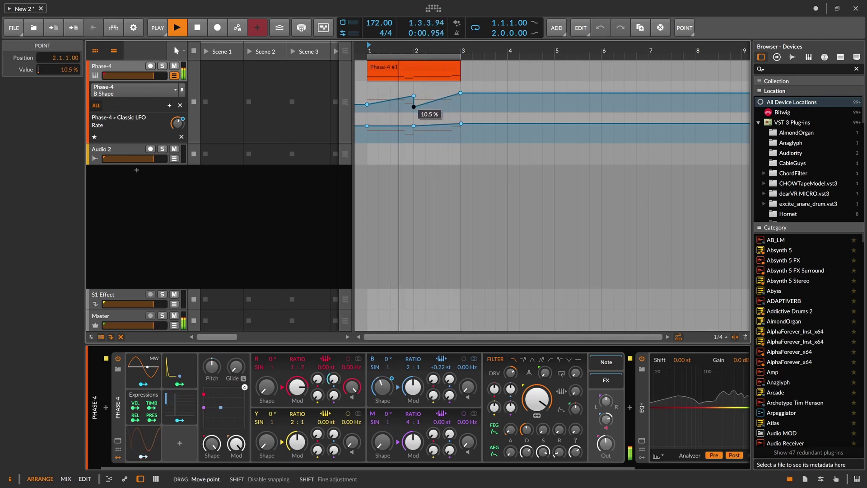
pyautogui.moveTo(413, 103); pyautogui.dragTo(414, 99)
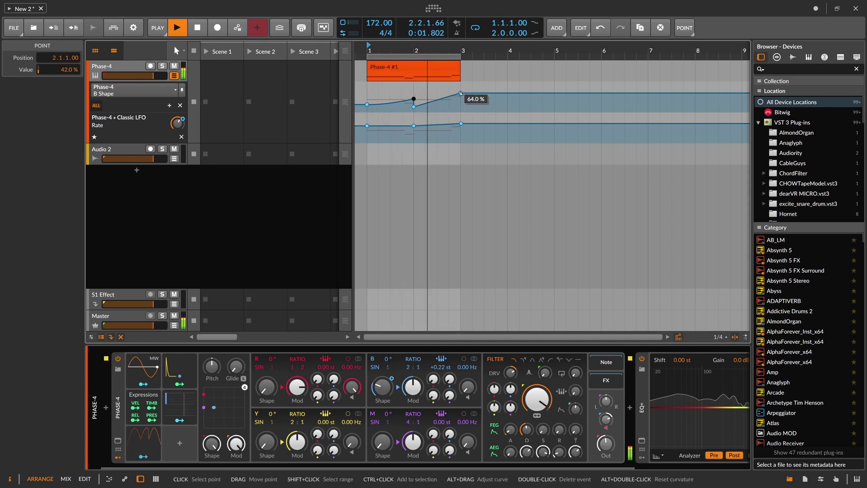
pyautogui.moveTo(461, 93); pyautogui.dragTo(460, 96)
pyautogui.press('space')
# Duplicate the two-bar Phase-4 clip with its automation to bar 3 and extend the loop region to four bars
pyautogui.click(406, 67)
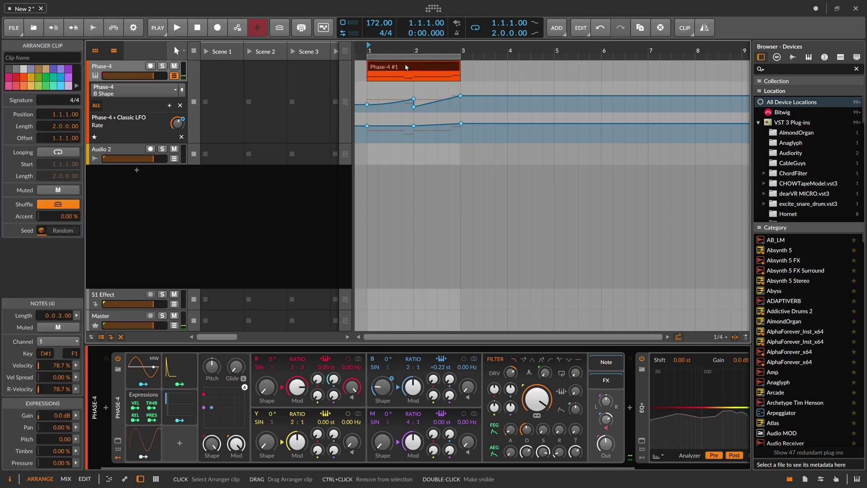
pyautogui.hotkey('ctrl', 'd')
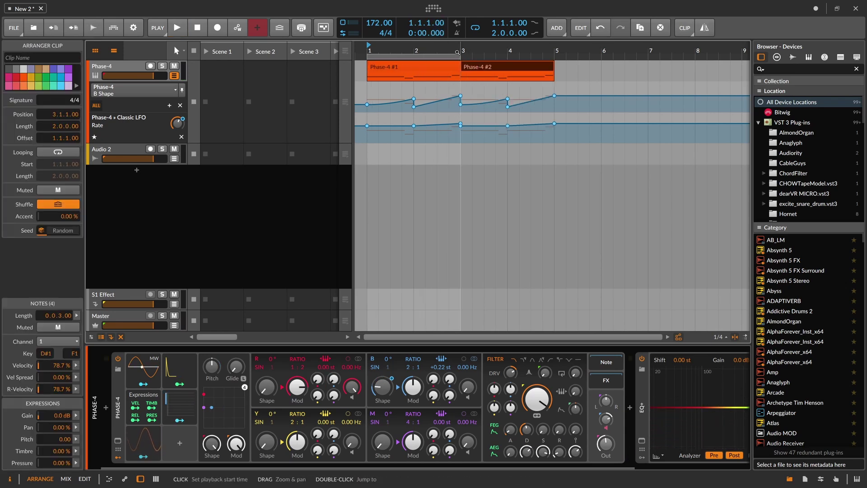
pyautogui.press('-')
pyautogui.moveTo(445, 58); pyautogui.dragTo(525, 57)
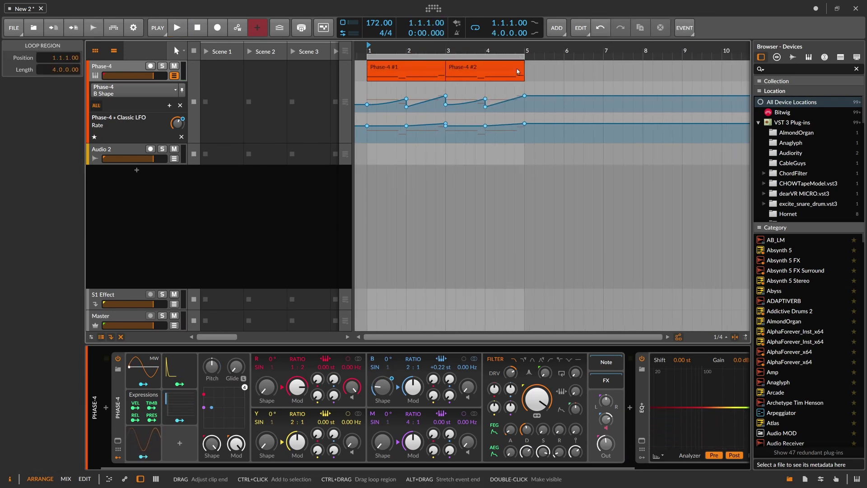
# Set the Classic LFO Rate automation point at bar 5 to 4.00 Hz while auditioning the end of the loop
pyautogui.moveTo(524, 124); pyautogui.dragTo(525, 120)
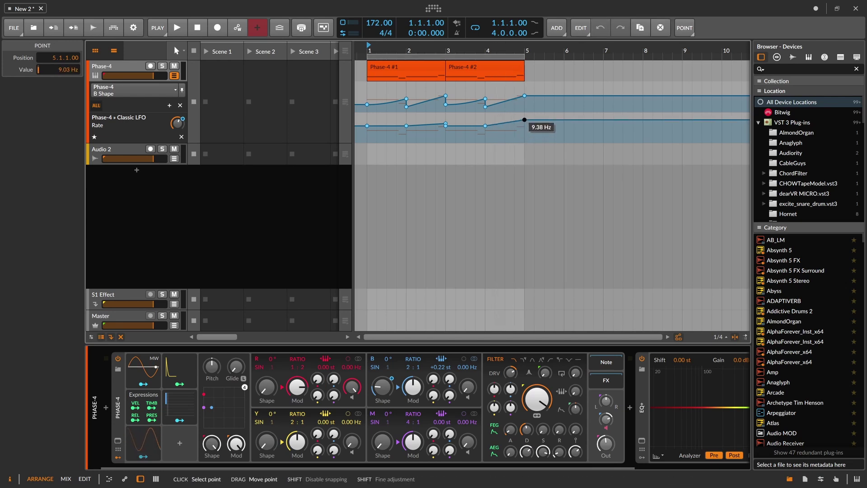
pyautogui.doubleClick(497, 51)
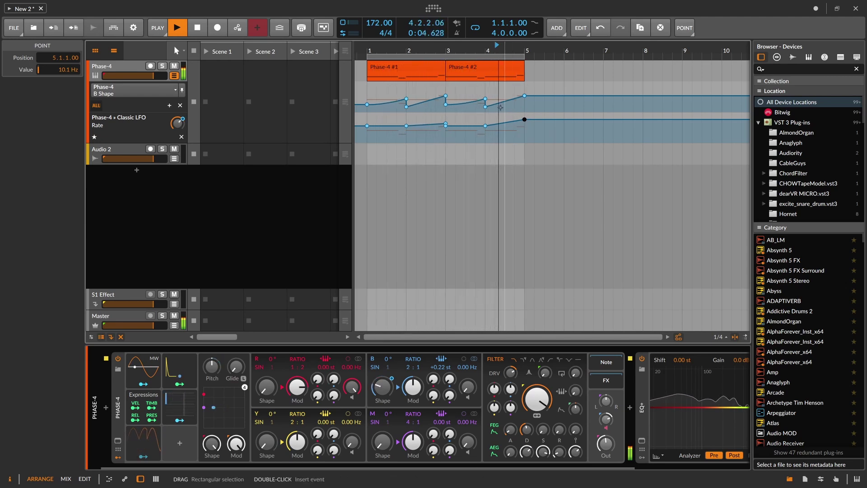
pyautogui.moveTo(524, 119); pyautogui.dragTo(525, 122)
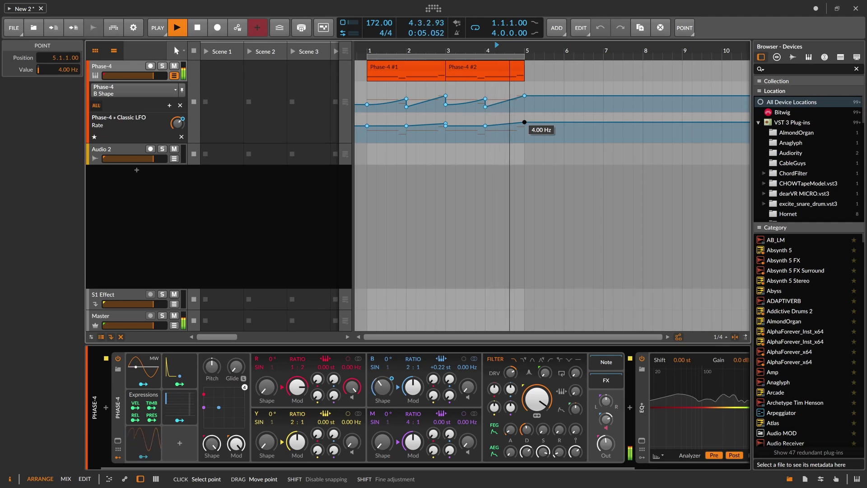
pyautogui.press('space')
# Open the first Phase-4 clip's notes and delete the D#1 note at the end of bar 1
pyautogui.doubleClick(422, 67)
pyautogui.click(442, 258)
pyautogui.press('Delete')
pyautogui.moveTo(426, 163); pyautogui.dragTo(317, 132)
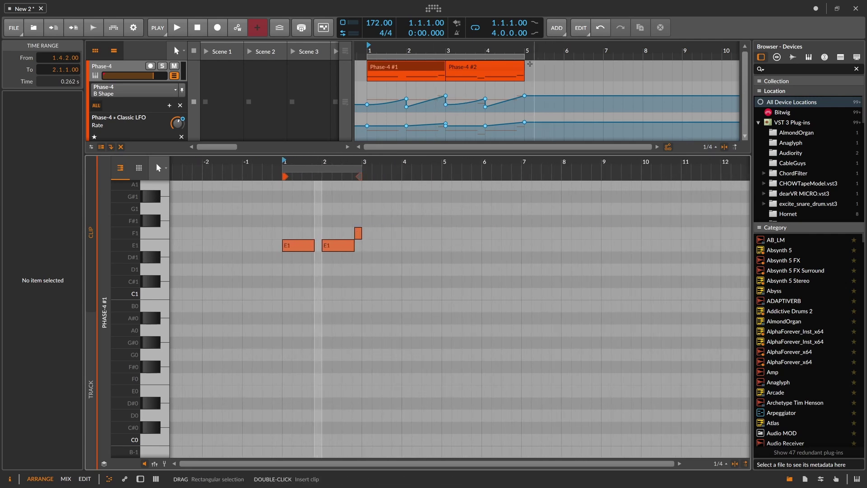
# Consolidate the two Phase-4 clips into a single four-bar clip
pyautogui.moveTo(532, 75); pyautogui.dragTo(418, 66)
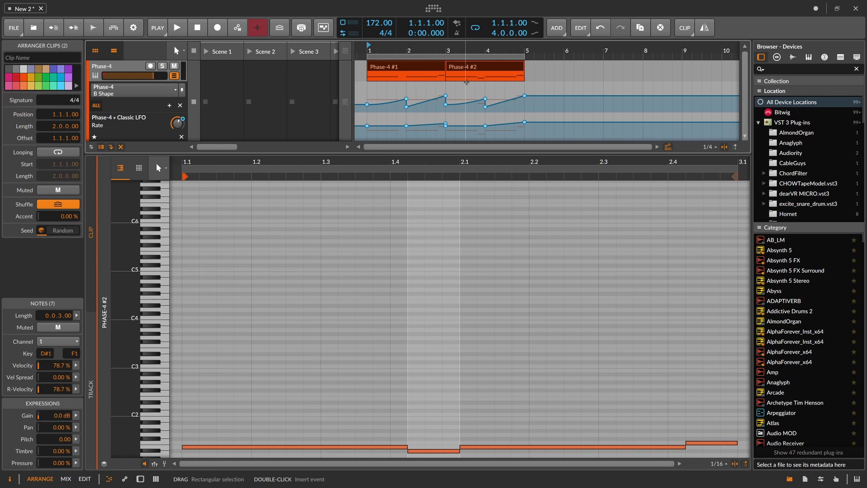
pyautogui.hotkey('ctrl', 'j')
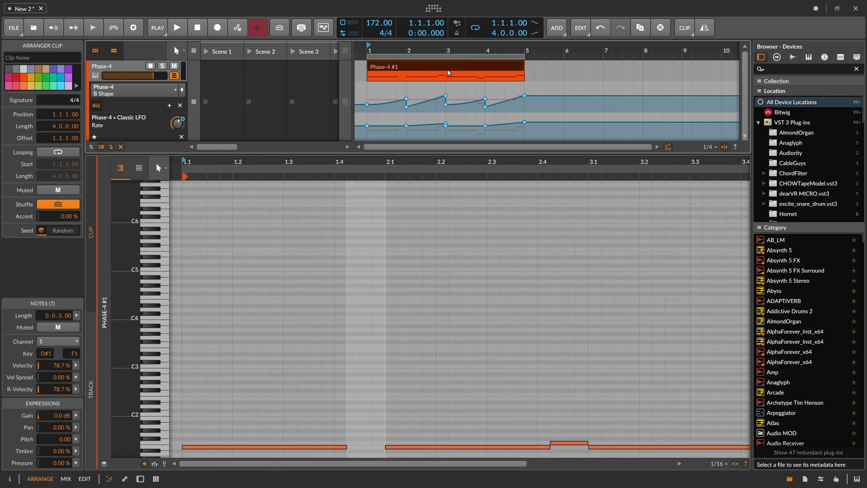
pyautogui.moveTo(444, 56); pyautogui.dragTo(424, 50)
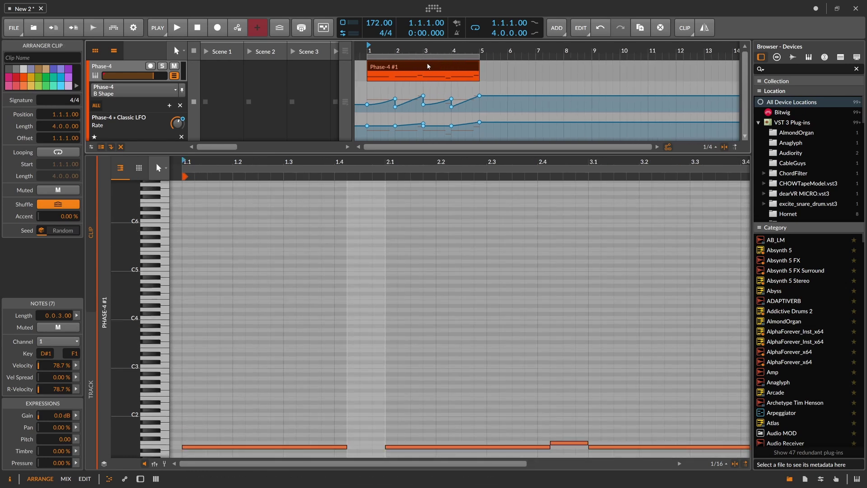
# Delete the remaining D#1 note at the end of bar 3 in the consolidated clip while auditioning the four-bar loop
pyautogui.moveTo(451, 169); pyautogui.dragTo(383, 162)
pyautogui.scroll(-3, 422, 244)
pyautogui.click(408, 298)
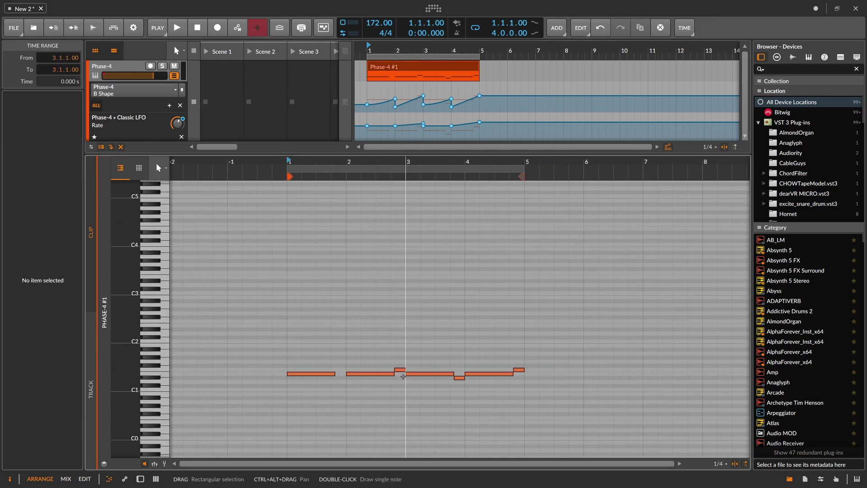
pyautogui.click(400, 370)
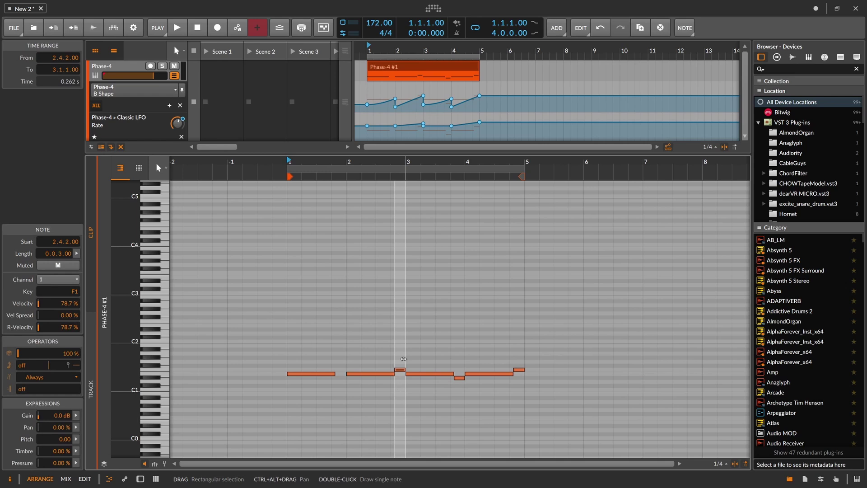
pyautogui.moveTo(418, 155); pyautogui.dragTo(420, 198)
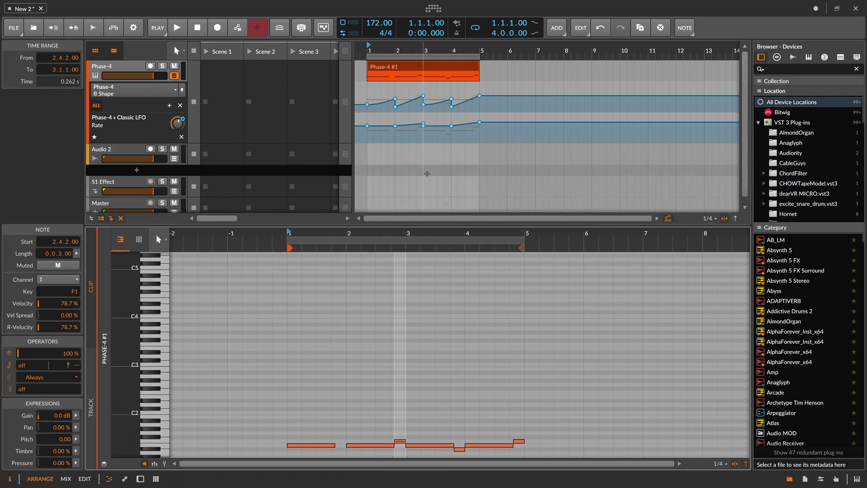
pyautogui.moveTo(426, 56); pyautogui.dragTo(442, 84)
pyautogui.press('space')
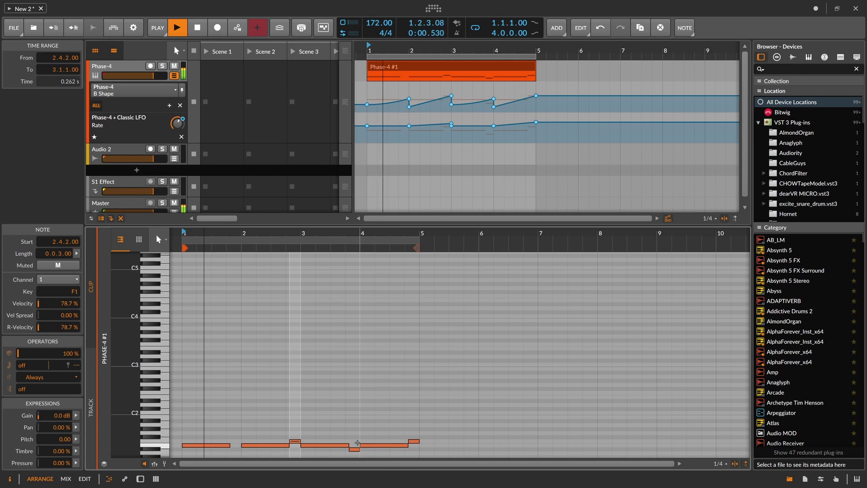
pyautogui.click(355, 449)
pyautogui.press('Delete')
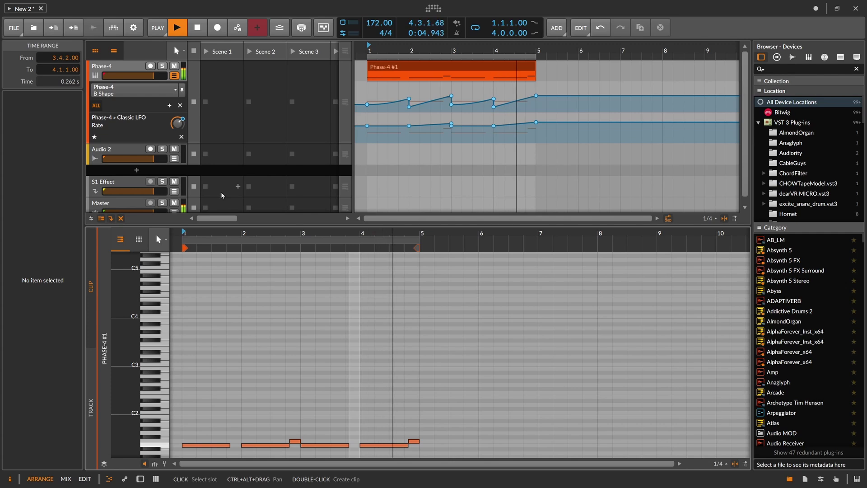
pyautogui.press('space')
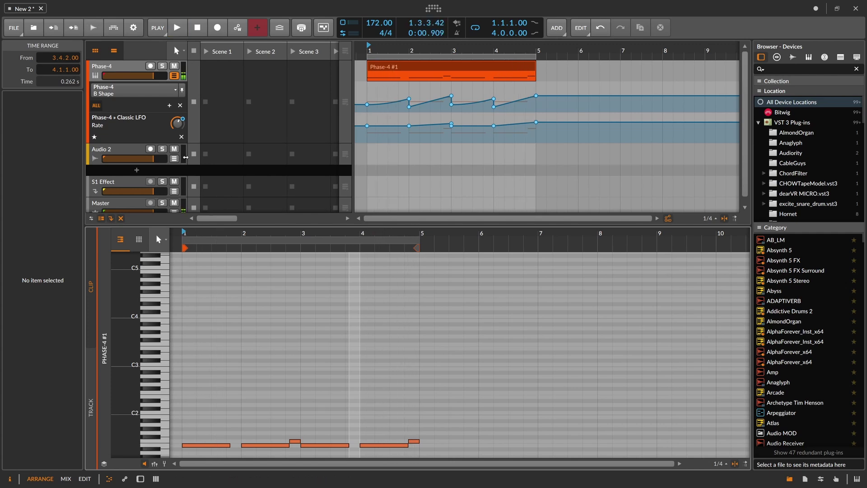
# Delete the Audio 2 track and duplicate the Phase-4 track
pyautogui.click(257, 108)
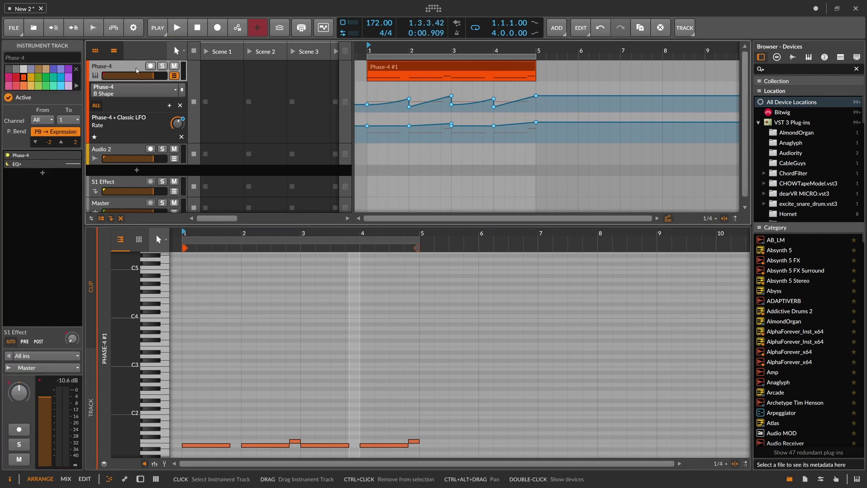
pyautogui.moveTo(389, 50); pyautogui.dragTo(389, 56)
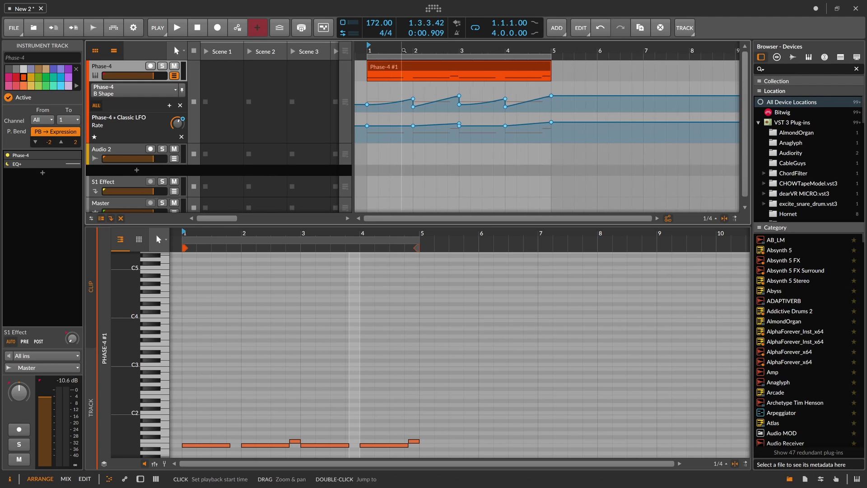
pyautogui.click(140, 153)
pyautogui.press('Delete')
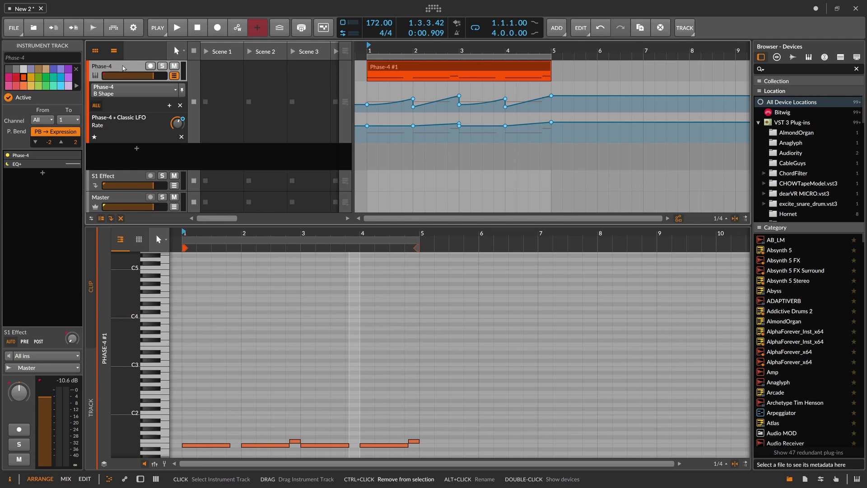
pyautogui.hotkey('ctrl', 'd')
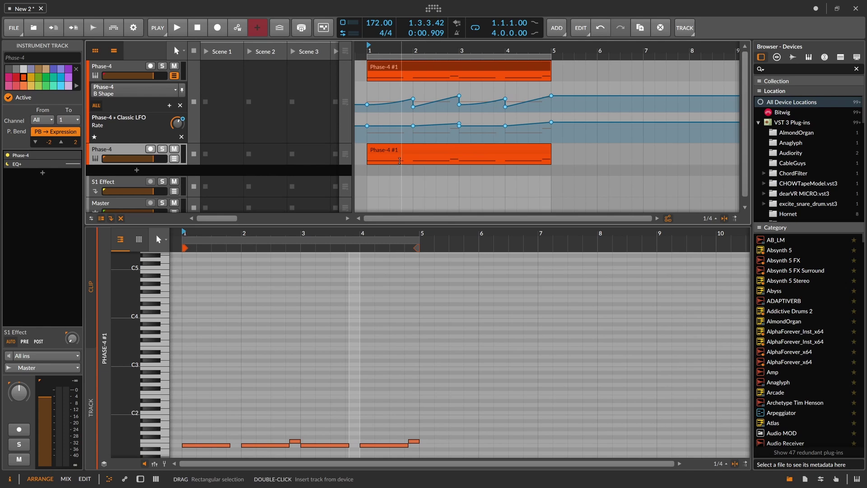
# Delete all notes from bar 2 to bar 5 in the duplicated track's clip, keeping only the first E1 note
pyautogui.click(398, 156)
pyautogui.moveTo(347, 233); pyautogui.dragTo(348, 191)
pyautogui.moveTo(347, 199); pyautogui.dragTo(347, 183)
pyautogui.scroll(-3, 357, 265)
pyautogui.moveTo(374, 278); pyautogui.dragTo(625, 434)
pyautogui.press('Delete')
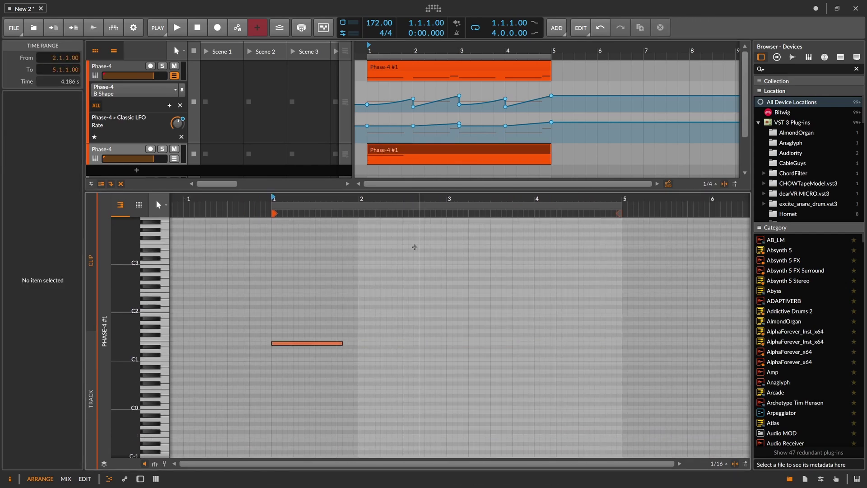
# Delete the first-bar note from the original Phase-4 track's clip, keeping the notes from bar 2 onward
pyautogui.click(401, 69)
pyautogui.moveTo(235, 378); pyautogui.dragTo(206, 452)
pyautogui.press('Delete')
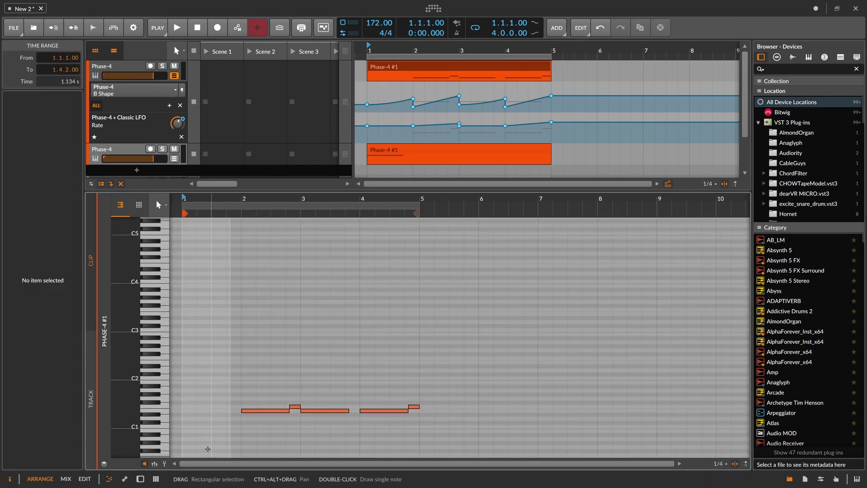
# Show the duplicated Phase-4 track's devices in an enlarged arranger view and shorten the loop region to bar 1
pyautogui.moveTo(396, 48); pyautogui.dragTo(394, 39)
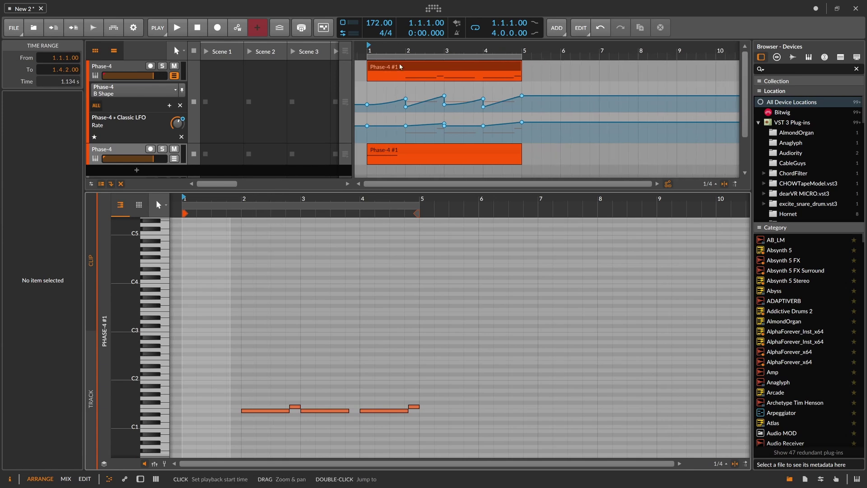
pyautogui.click(135, 150)
pyautogui.moveTo(139, 192); pyautogui.dragTo(139, 289)
pyautogui.doubleClick(116, 155)
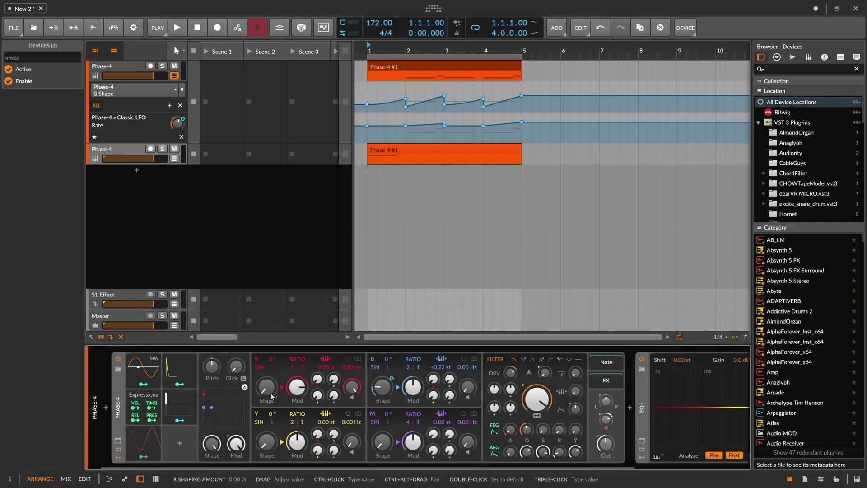
pyautogui.moveTo(521, 56); pyautogui.dragTo(405, 62)
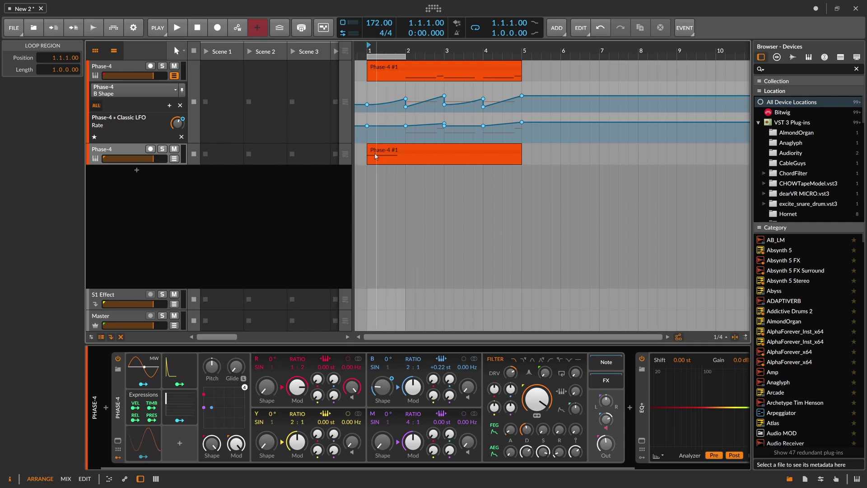
# Switch the duplicated Phase-4's R oscillator to SAW and audition different R Shape amounts, returning the shape to zero
pyautogui.press('space')
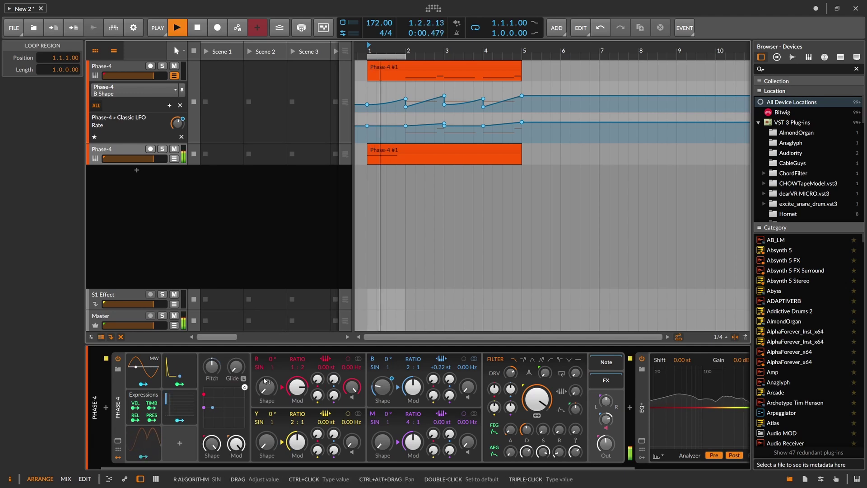
pyautogui.press('space')
pyautogui.moveTo(267, 392); pyautogui.dragTo(267, 384)
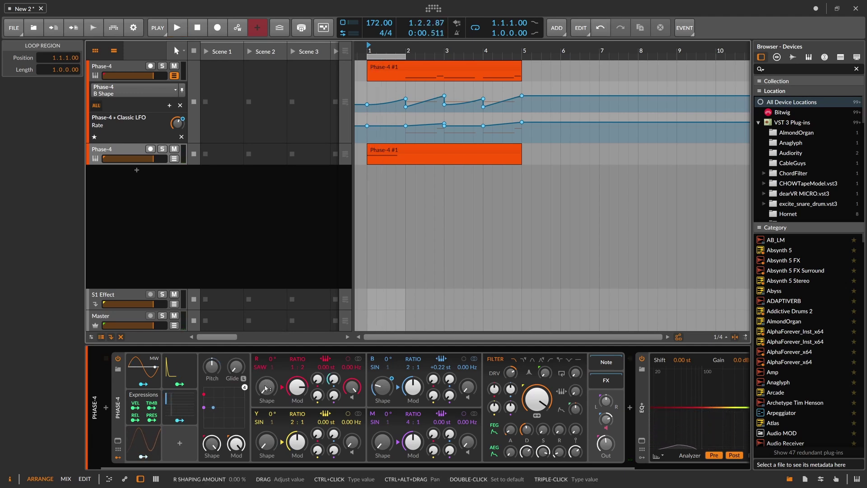
pyautogui.press('space')
pyautogui.press('space')
pyautogui.press('space')
pyautogui.moveTo(267, 392); pyautogui.dragTo(267, 410)
pyautogui.press('space')
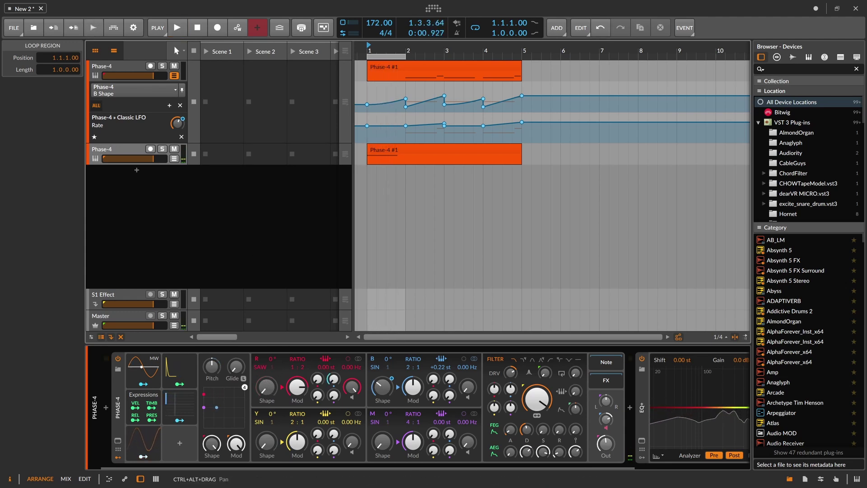
# Automate R Shape on the duplicated track as a curve falling from 96.2 % at bar 1 to zero before bar 2, and audition it
pyautogui.click(174, 159)
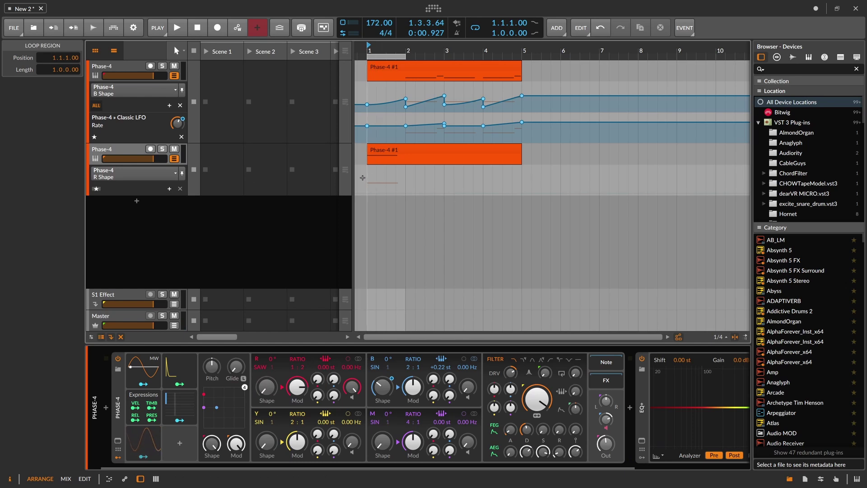
pyautogui.moveTo(369, 189)
pyautogui.mouseDown()
pyautogui.moveTo(398, 194)
pyautogui.moveTo(366, 184)
pyautogui.moveTo(367, 168)
pyautogui.moveTo(385, 187)
pyautogui.mouseUp()
pyautogui.press('space')
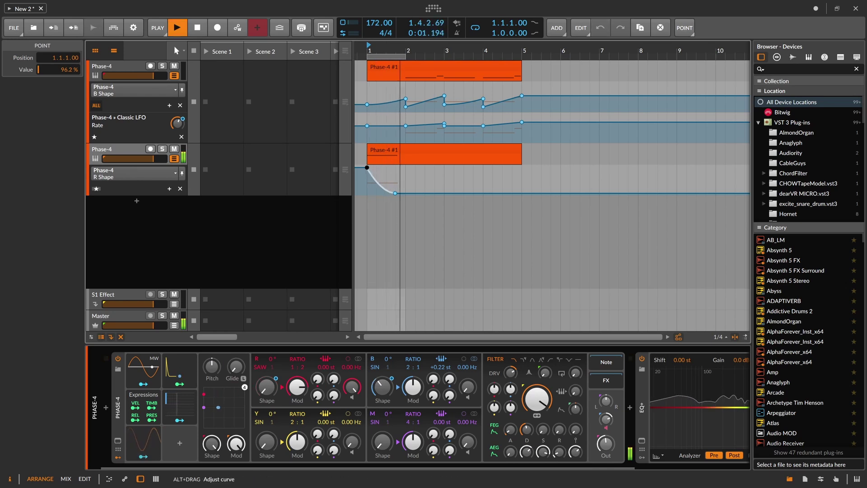
pyautogui.press('space')
# Show all automation lanes of the duplicated track, including the Classic LFO Rate, and delete the upper B Shaping Amount point at bar 2
pyautogui.click(195, 405)
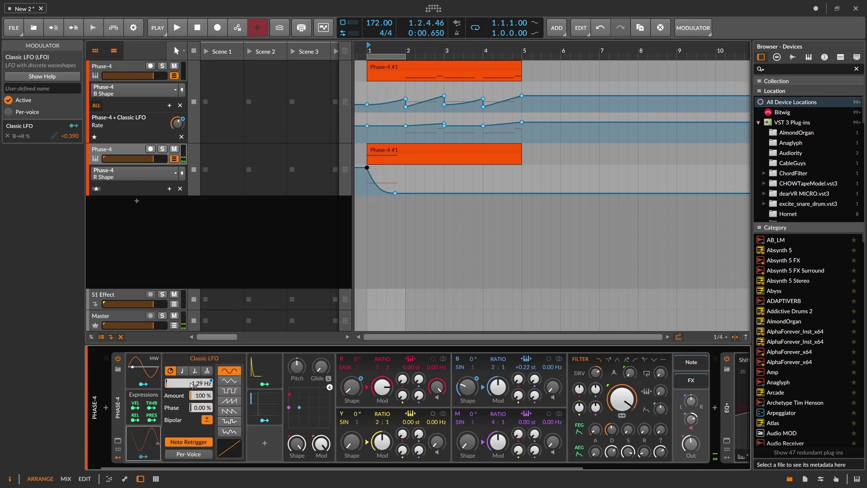
pyautogui.click(134, 175)
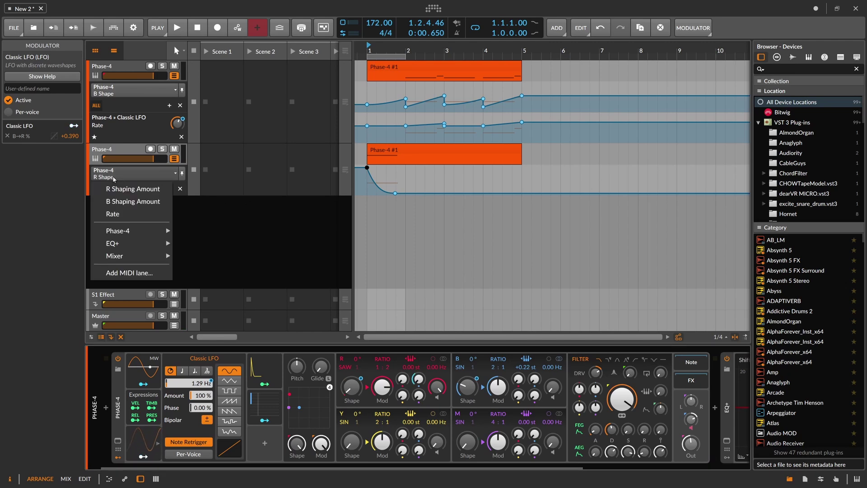
pyautogui.click(113, 209)
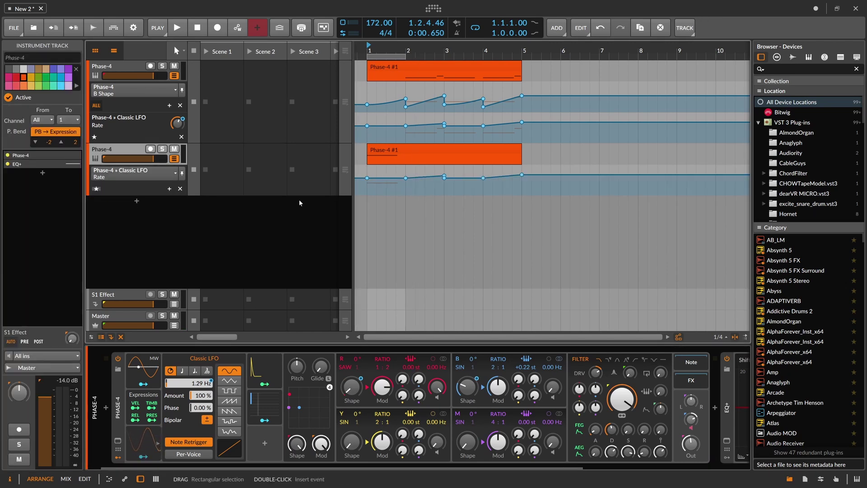
pyautogui.click(96, 189)
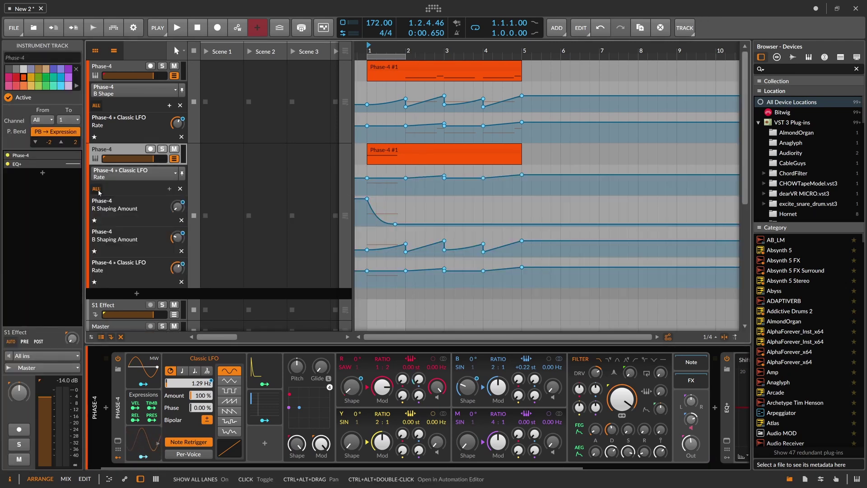
pyautogui.click(406, 244)
pyautogui.click(409, 246)
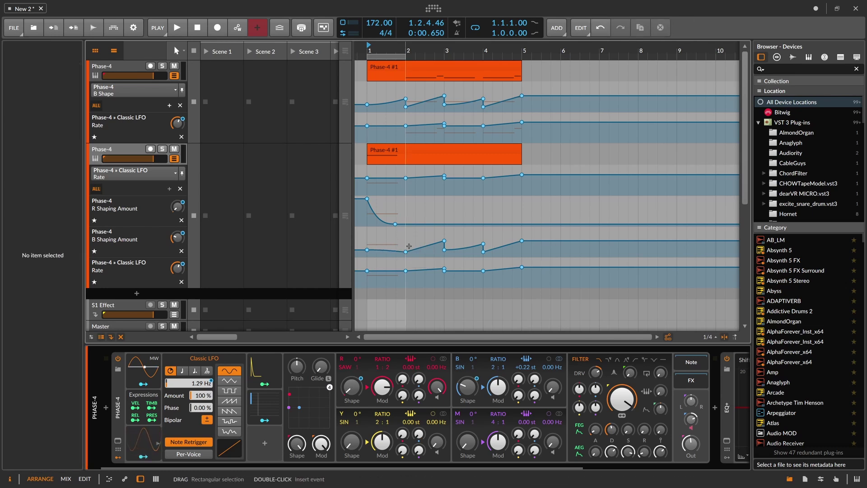
# Reshape the duplicated track's Classic LFO Rate automation to fall from 7.51 Hz at bar 1 to a low rate at bar 2, and audition it
pyautogui.click(367, 198)
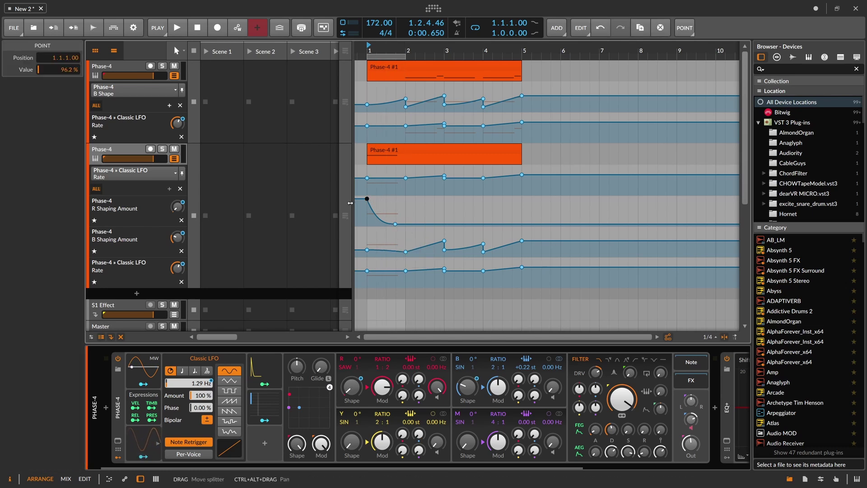
pyautogui.moveTo(406, 270); pyautogui.dragTo(367, 266)
pyautogui.press('space')
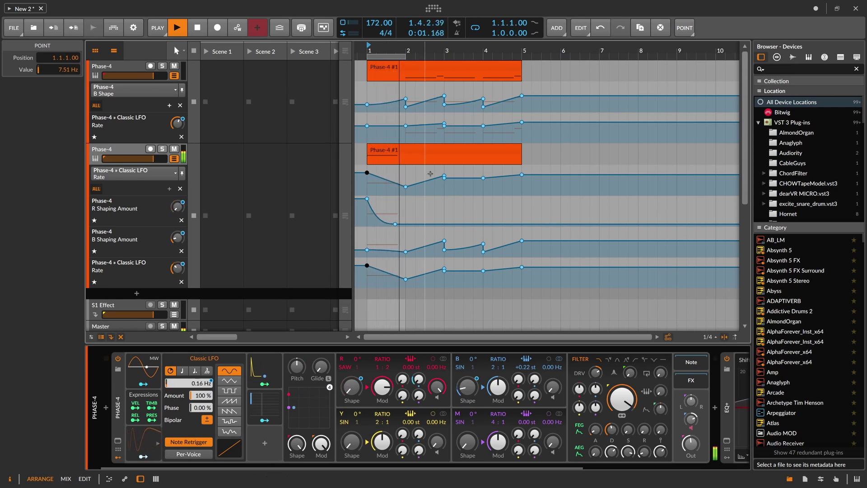
pyautogui.press('space')
# Extend the loop region to four bars and audition both bass tracks together
pyautogui.moveTo(405, 57); pyautogui.dragTo(503, 57)
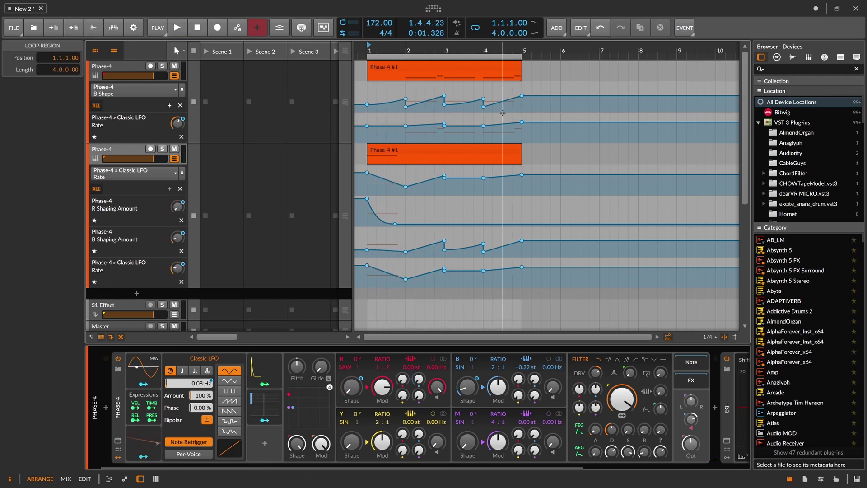
pyautogui.press('space')
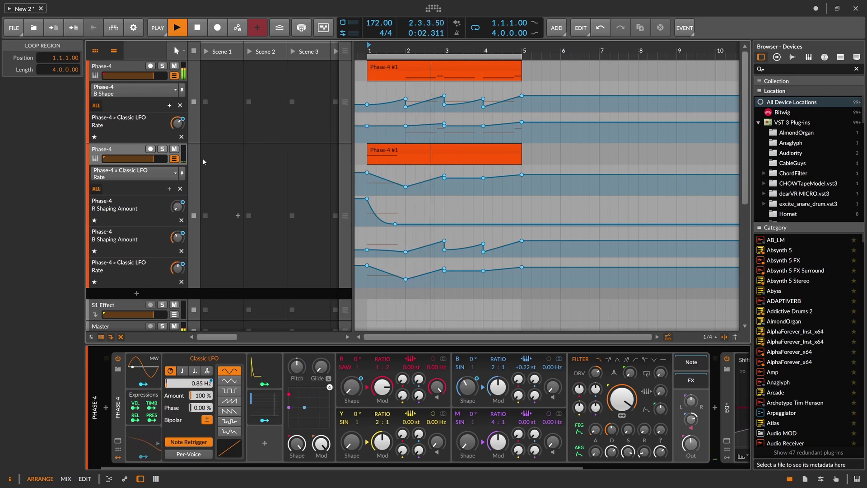
# Stop playback and hide the automation lanes of both Phase-4 tracks
pyautogui.click(183, 149)
pyautogui.press('space')
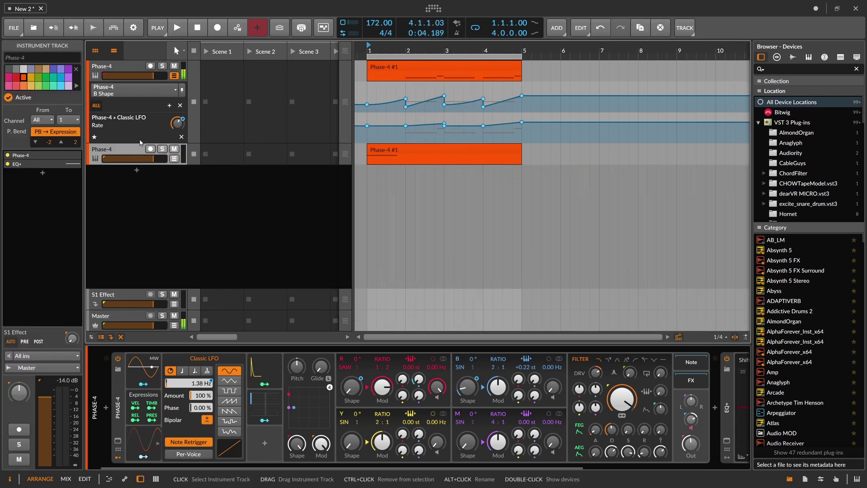
pyautogui.moveTo(406, 49); pyautogui.dragTo(406, 67)
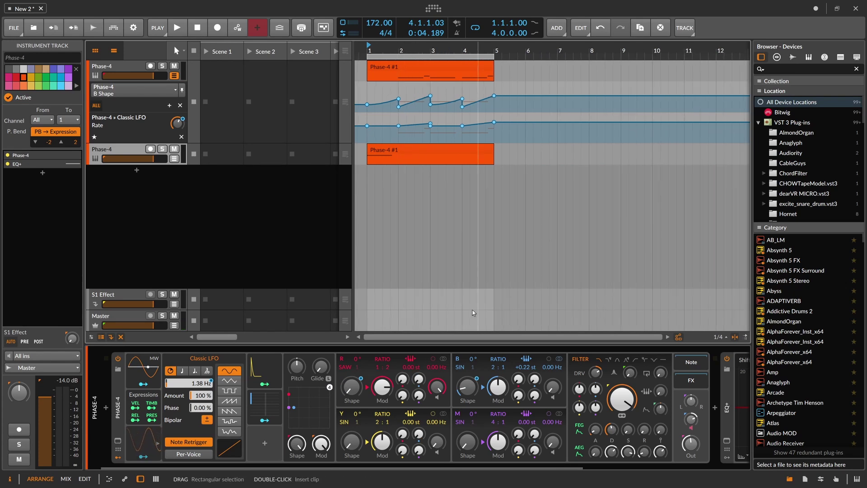
pyautogui.click(174, 78)
pyautogui.click(133, 68)
pyautogui.scroll(-2, 381, 50)
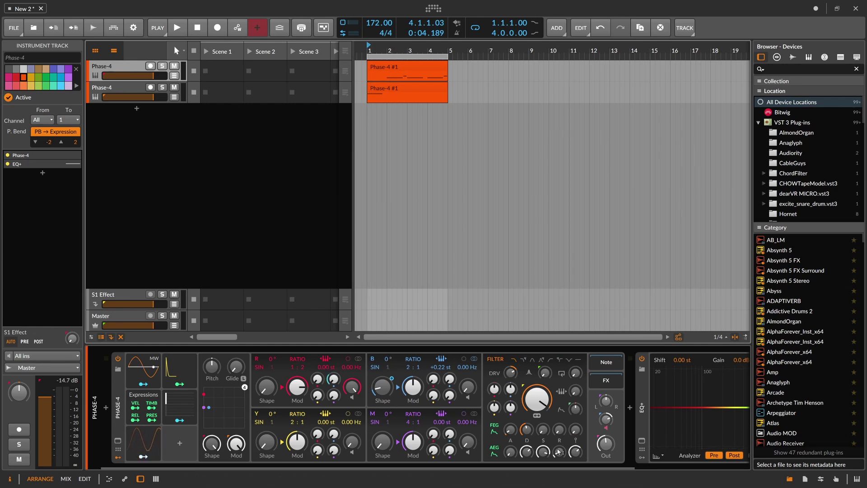
# Check the output level setting of the Phase-4 synth on each of the two tracks
pyautogui.click(607, 445)
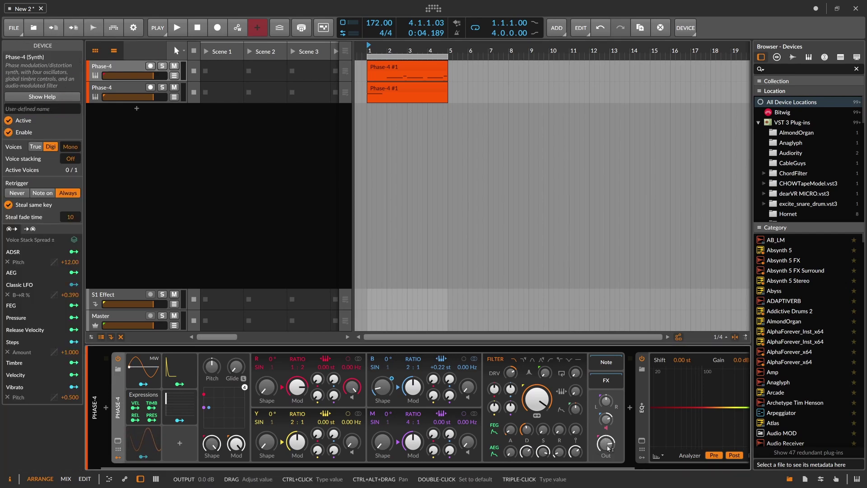
pyautogui.click(169, 110)
pyautogui.click(698, 448)
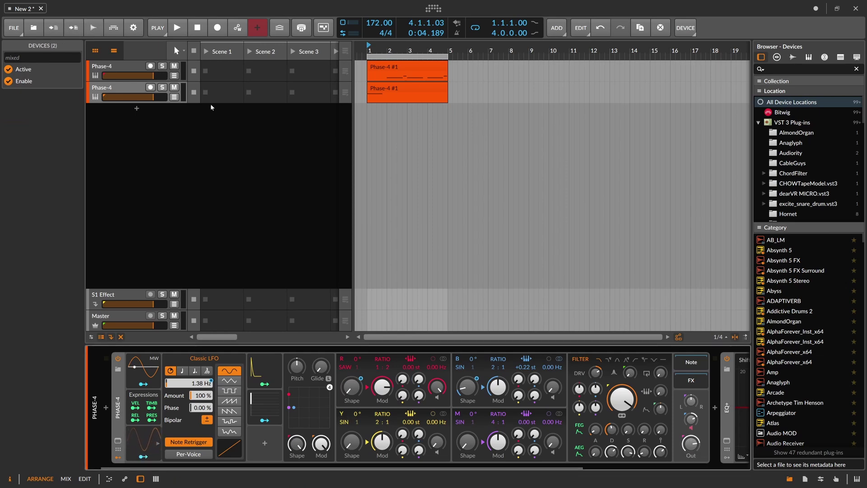
# Group the two Phase-4 tracks and name the group Bass
pyautogui.click(132, 94)
pyautogui.hotkey('ctrl', 'g')
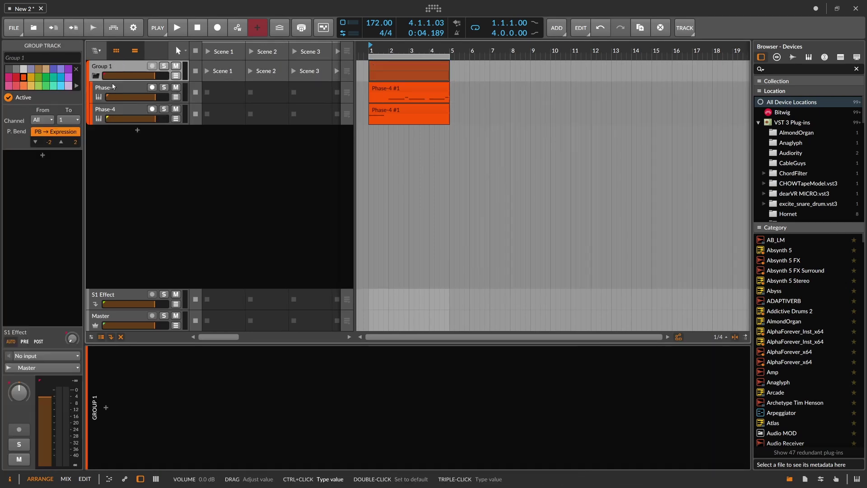
pyautogui.write('Bass')
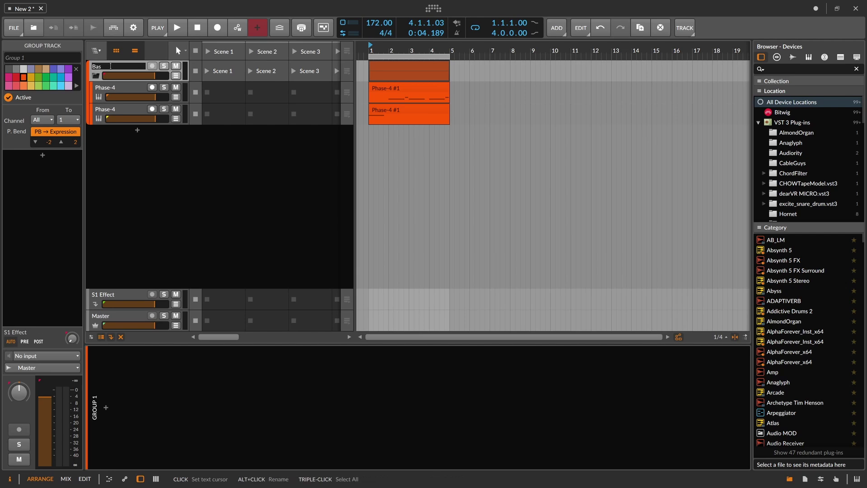
pyautogui.press('Return')
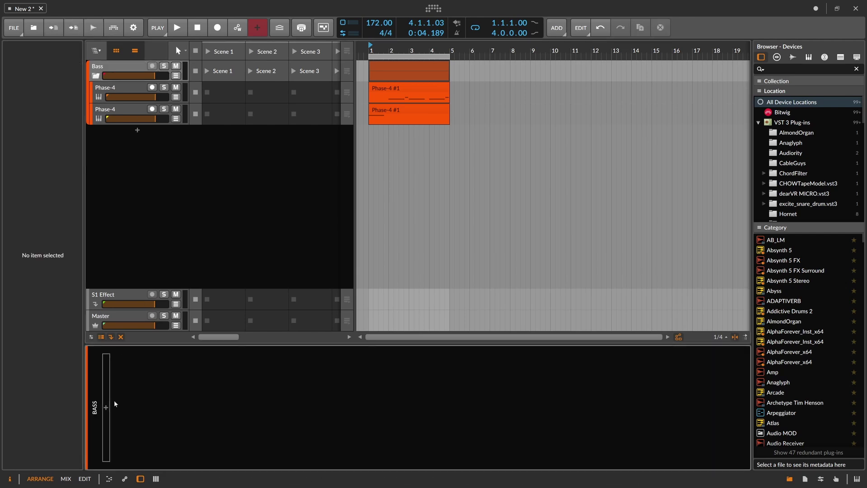
# Insert a Tool device on the Bass group track
pyautogui.click(106, 409)
pyautogui.write('tool')
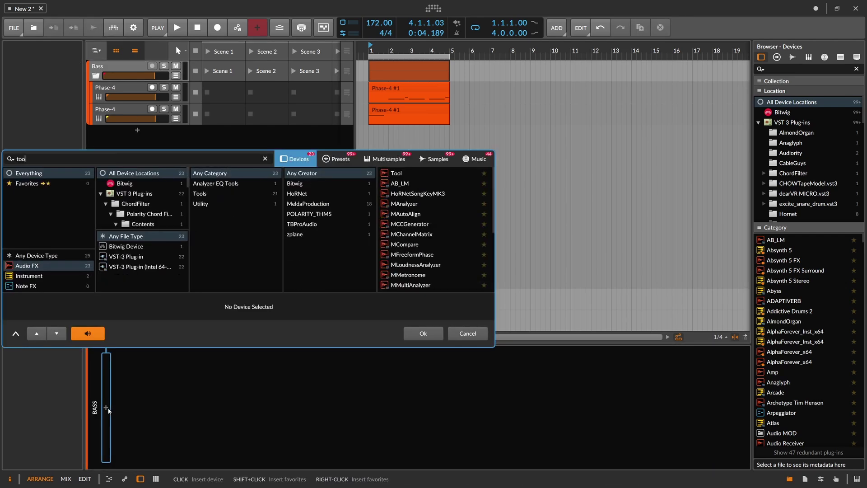
pyautogui.press('Return')
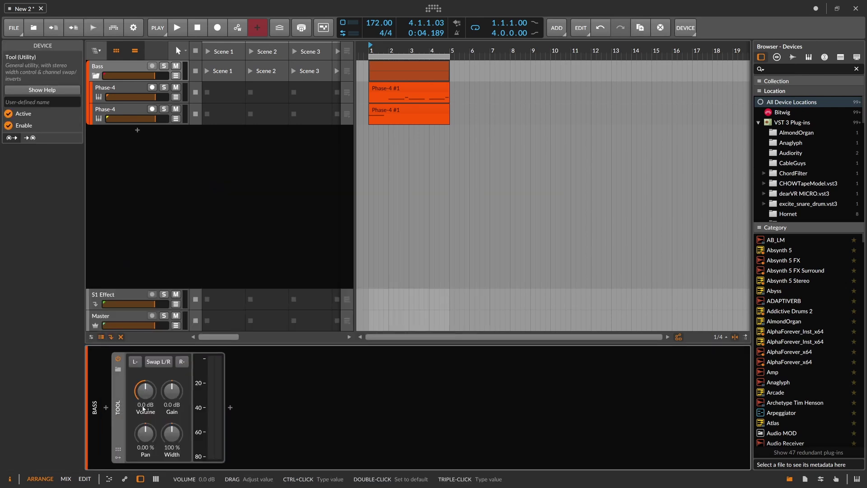
# Audition the Bass group with the Tool volume at -12.5 dB, reset it to 0.0 dB and check the group's peak level
pyautogui.moveTo(146, 391); pyautogui.dragTo(148, 392)
pyautogui.press('space')
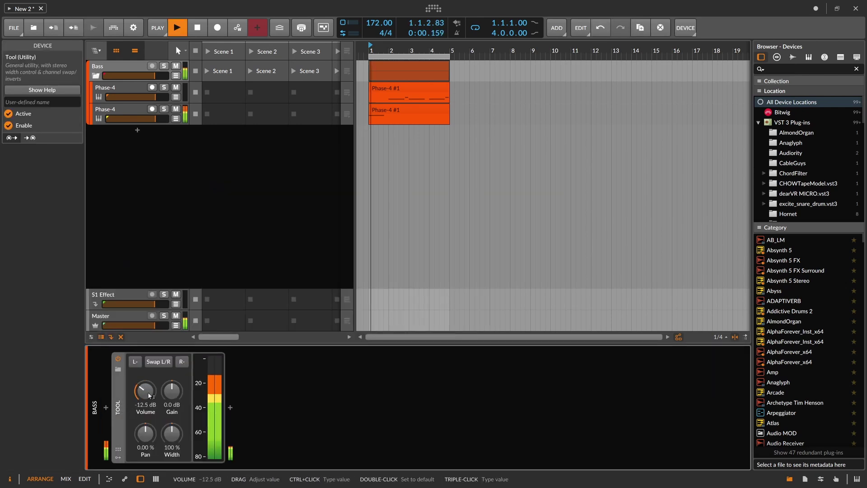
pyautogui.doubleClick(149, 396)
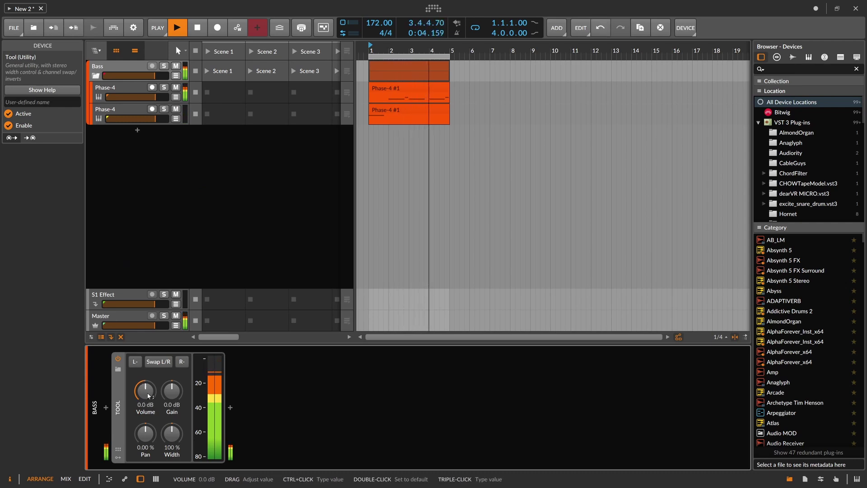
pyautogui.click(112, 67)
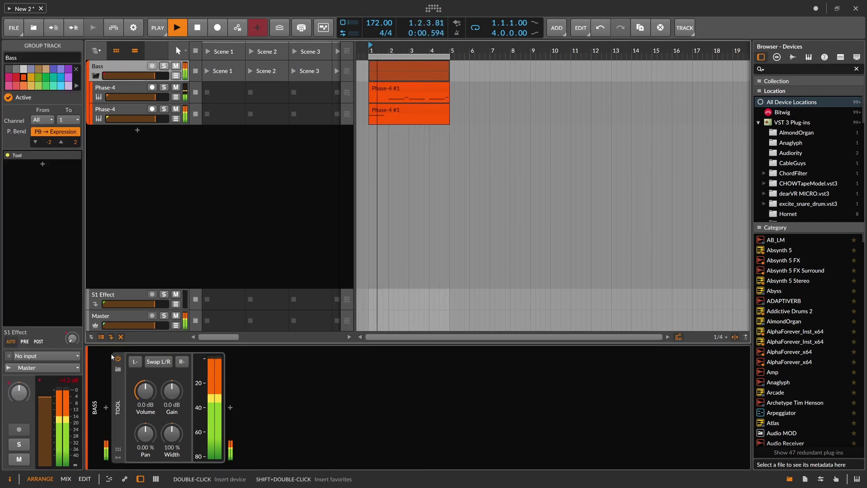
pyautogui.press('space')
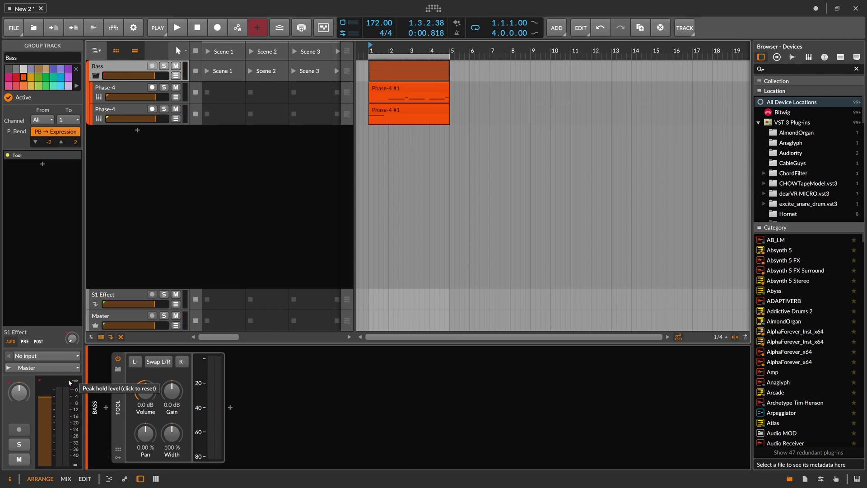
# Insert a Multiband FX-2 container before the Tool on the Bass group
pyautogui.click(106, 408)
pyautogui.write('fx')
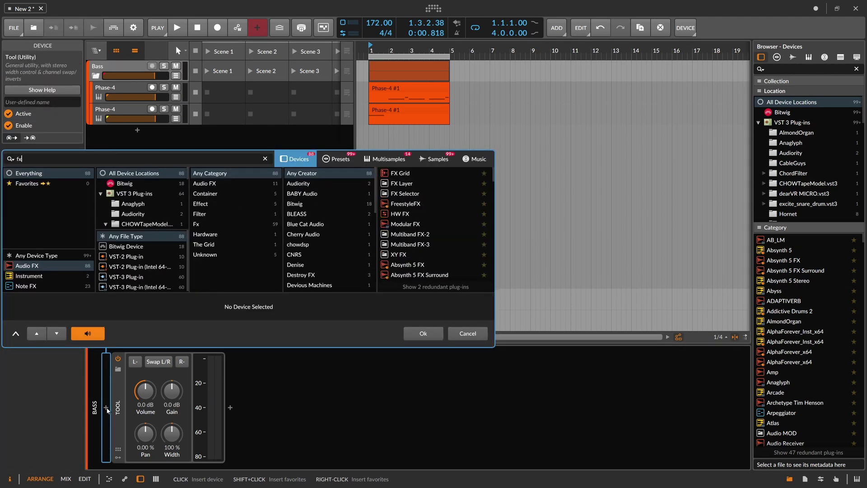
pyautogui.write('-')
pyautogui.press('Down')
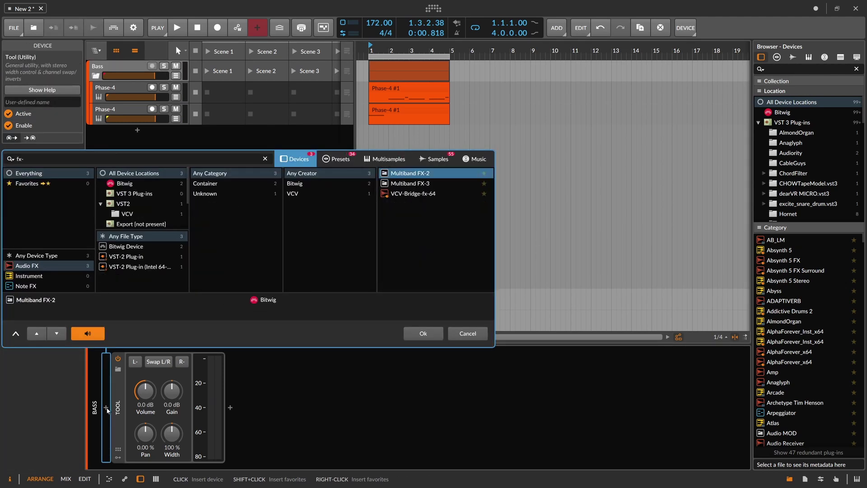
pyautogui.press('Return')
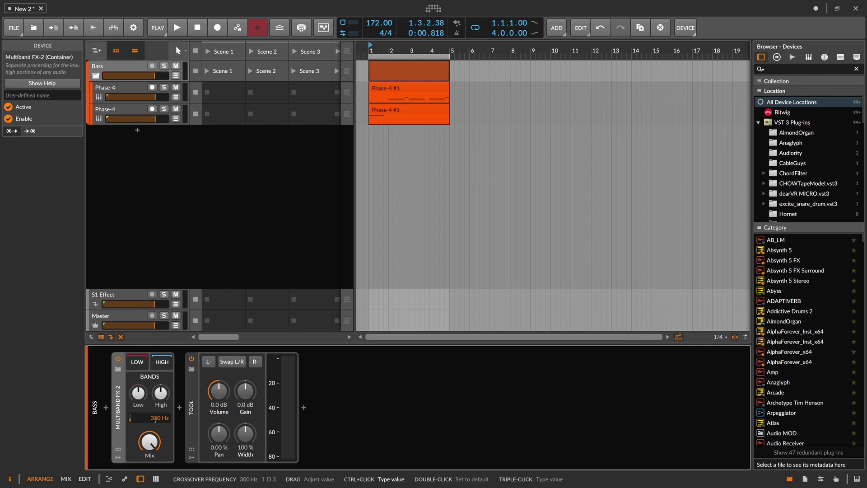
# Audition only the low band by pulling the Multiband FX-2's High gain down to -∞ dB, and reset it to default
pyautogui.moveTo(160, 392); pyautogui.dragTo(160, 434)
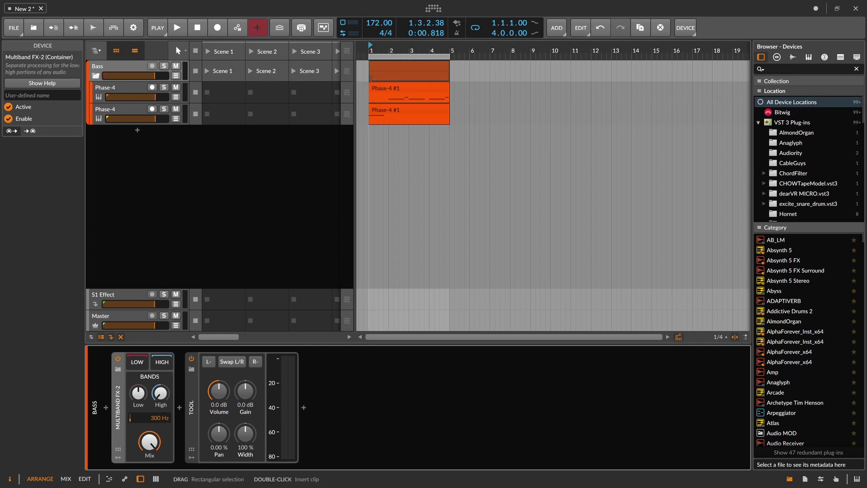
pyautogui.moveTo(374, 50); pyautogui.dragTo(375, 60)
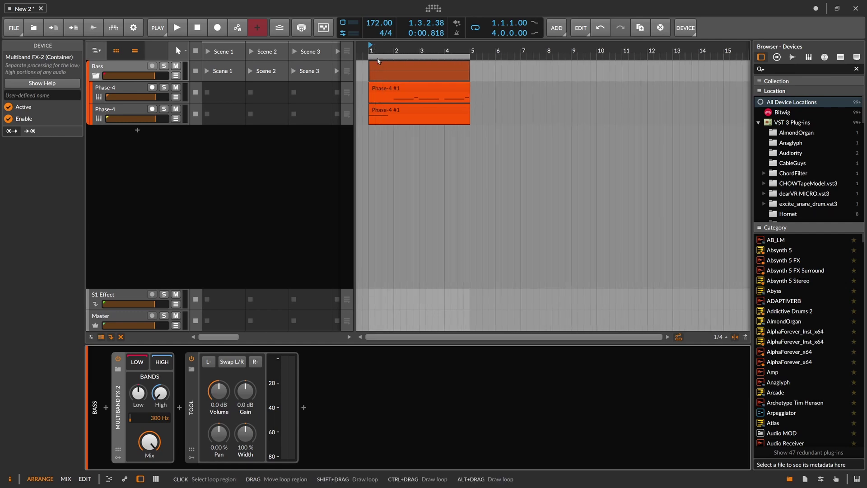
pyautogui.press('space')
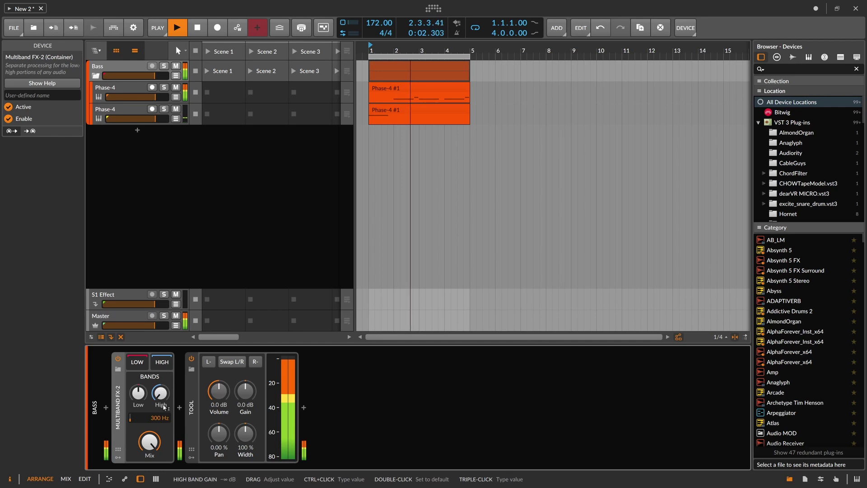
pyautogui.press('space')
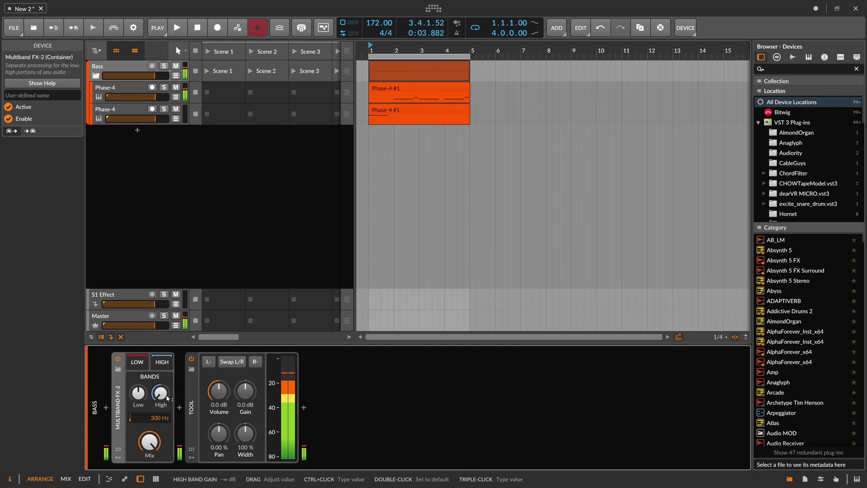
pyautogui.doubleClick(161, 410)
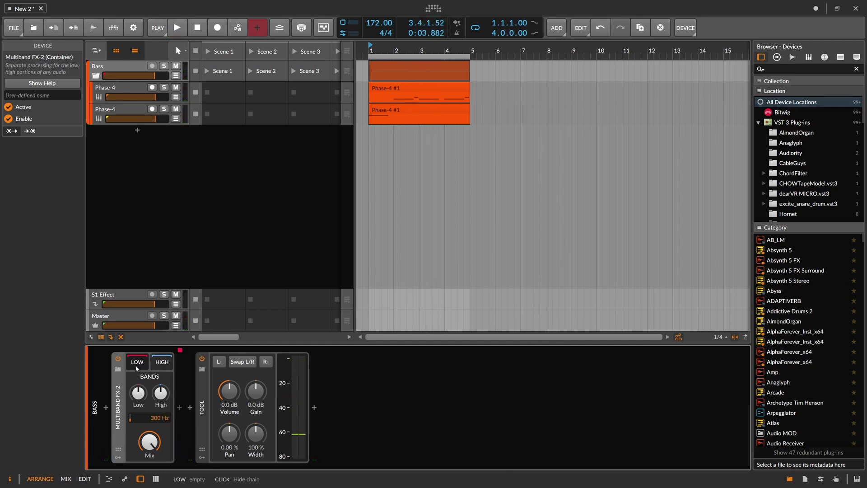
# Insert a Tool in the Multiband FX-2's Low chain and set its width to 0.00 %
pyautogui.click(179, 408)
pyautogui.write('tool')
pyautogui.press('Down')
pyautogui.press('Return')
pyautogui.moveTo(245, 433); pyautogui.dragTo(219, 470)
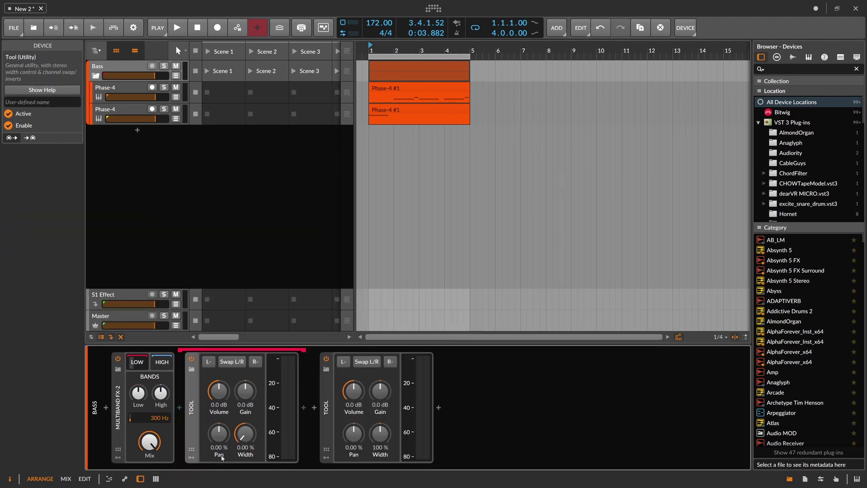
# Check the Phase-4 tracks' devices and Classic LFO settings, and return to the Bass group's device chain
pyautogui.click(132, 91)
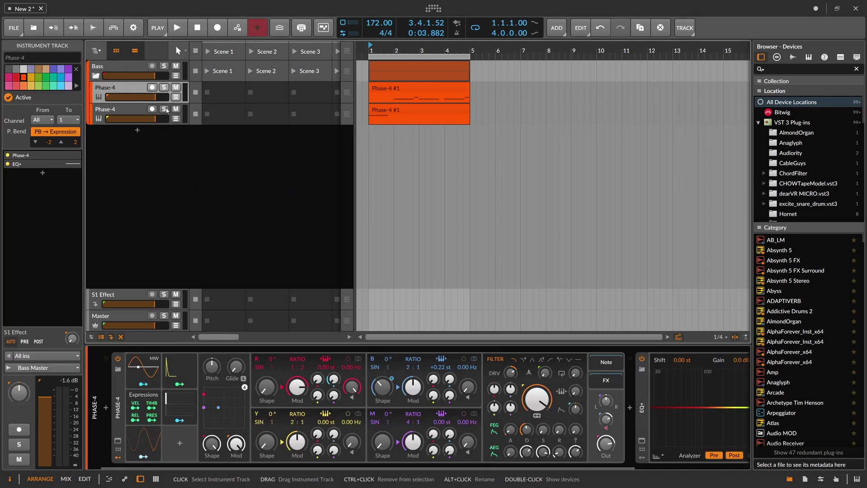
pyautogui.click(143, 440)
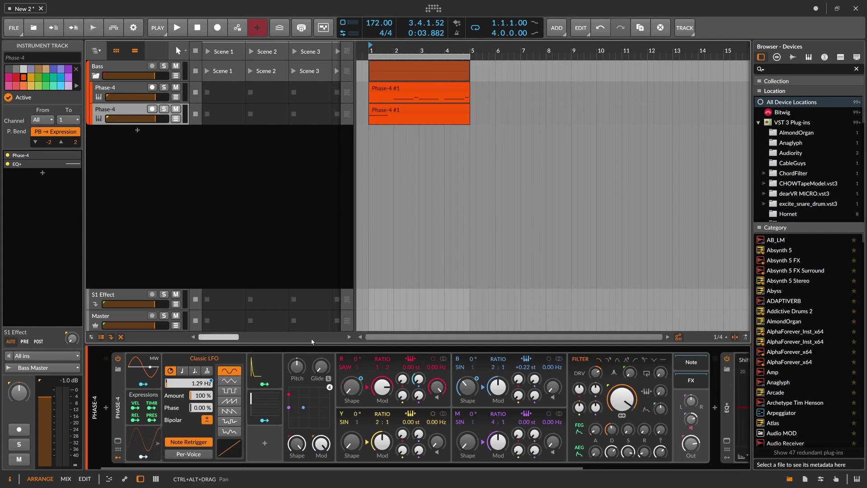
pyautogui.click(120, 67)
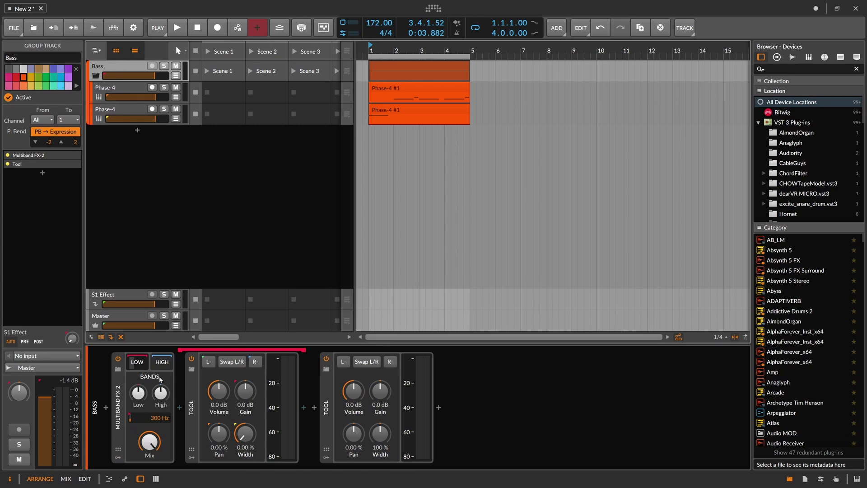
# Insert an EQ-2 in the Multiband FX-2's High chain
pyautogui.click(137, 363)
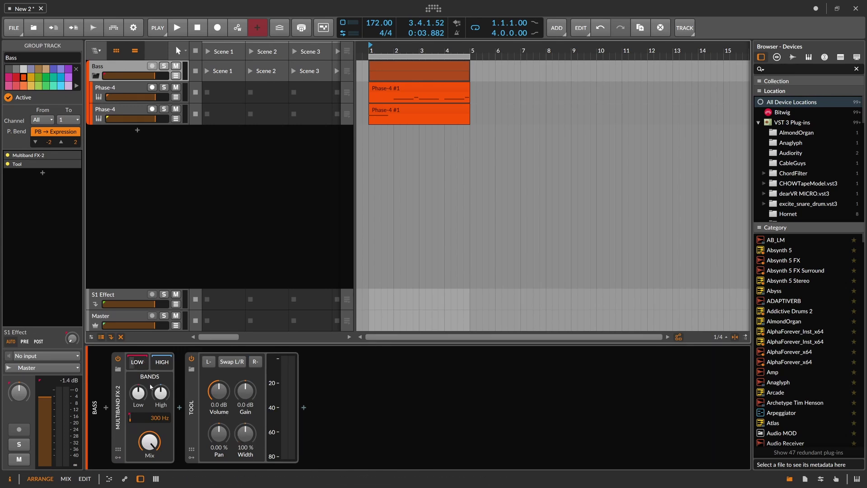
pyautogui.click(163, 363)
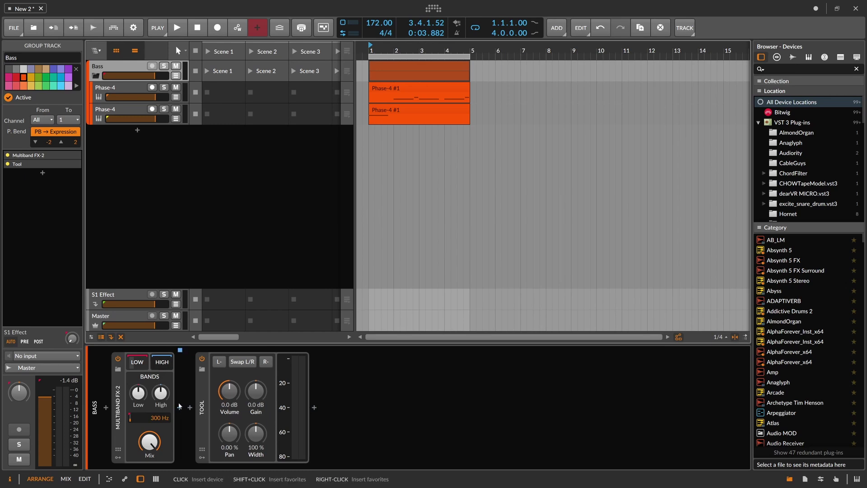
pyautogui.click(180, 408)
pyautogui.write('eq')
pyautogui.click(399, 186)
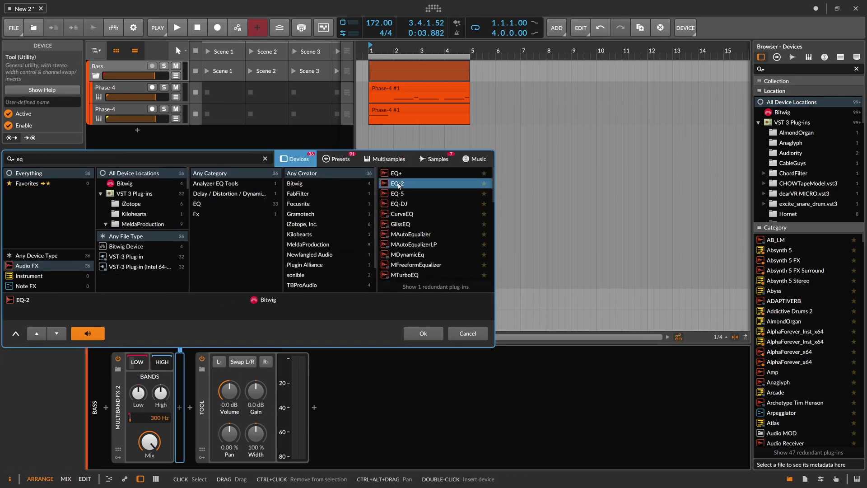
pyautogui.doubleClick(398, 185)
# Switch the EQ-2's low band to a low-cut filter and set its frequency to 744 Hz
pyautogui.press('space')
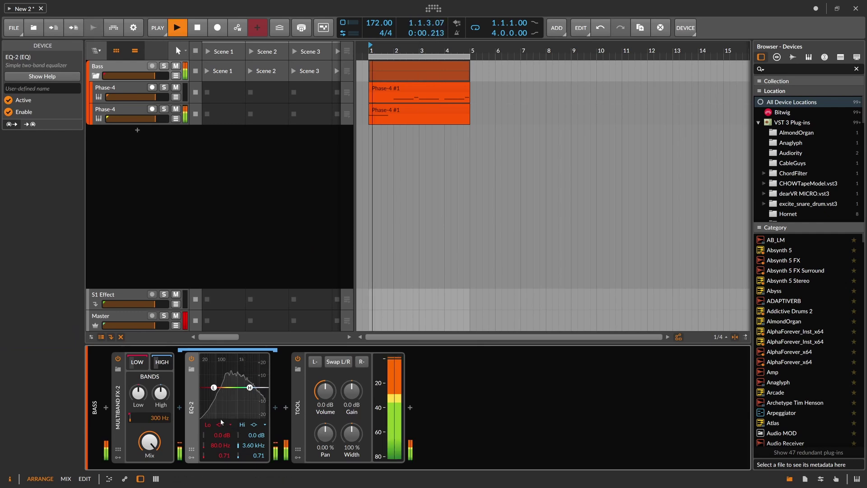
pyautogui.press('space')
pyautogui.click(220, 425)
pyautogui.click(226, 452)
pyautogui.moveTo(220, 446); pyautogui.dragTo(217, 462)
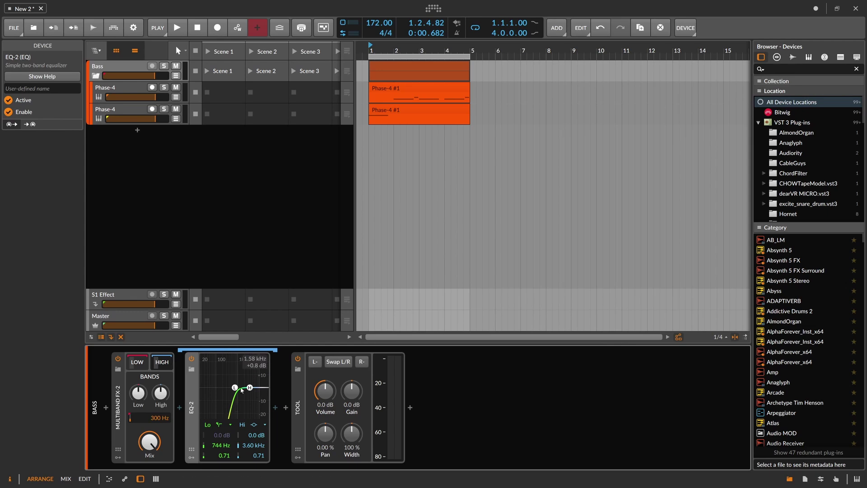
# Try a 1.23 kHz low-cut frequency on the EQ-2 during playback and undo the change
pyautogui.press('space')
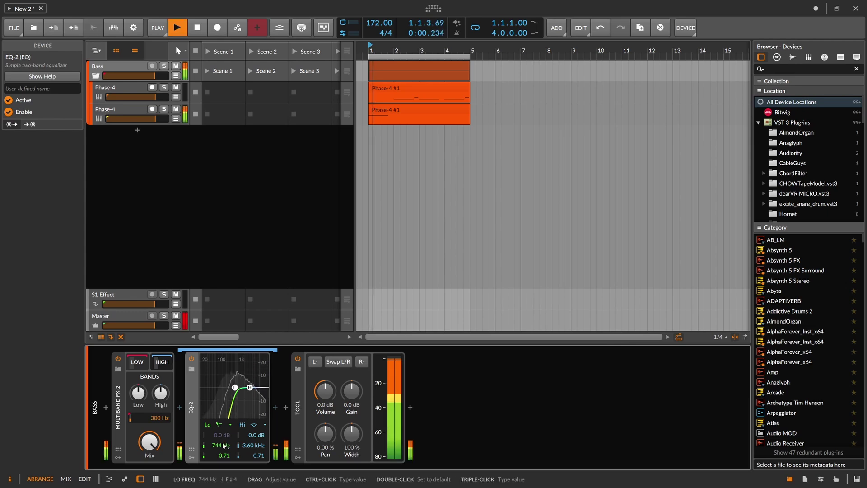
pyautogui.moveTo(235, 387); pyautogui.dragTo(240, 387)
pyautogui.press('space')
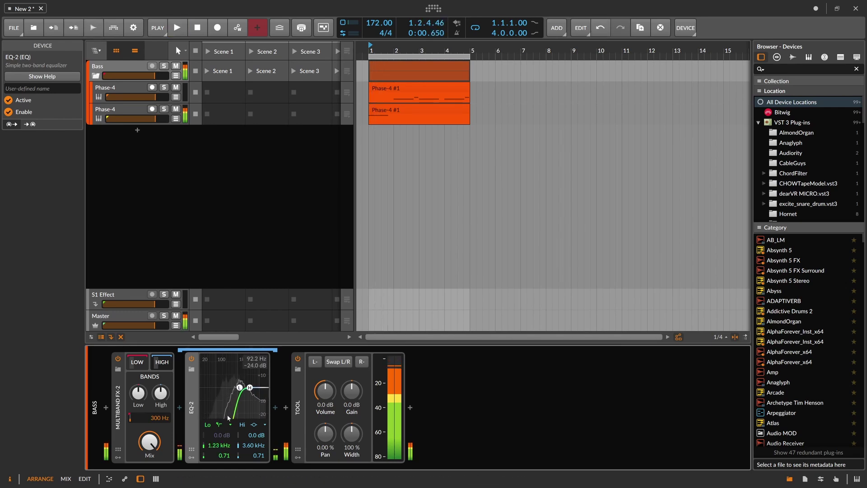
pyautogui.hotkey('ctrl', 'z')
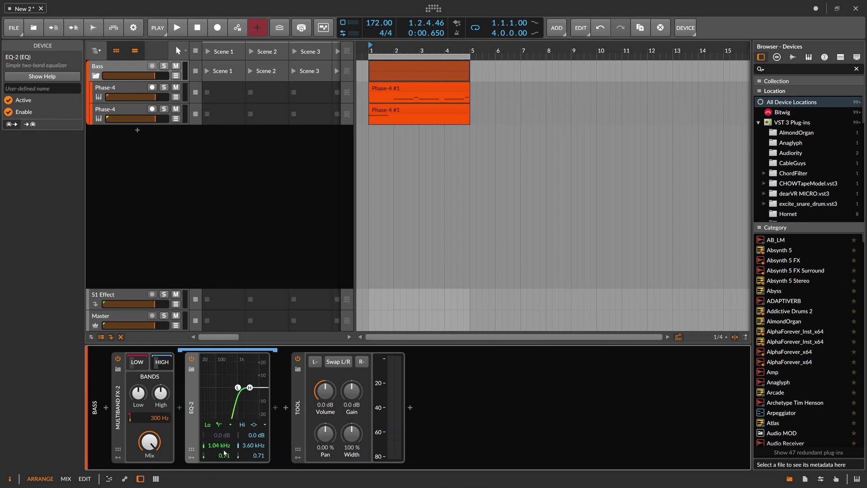
pyautogui.hotkey('ctrl', 'z')
# Set the EQ-2's low-cut frequency to 832 Hz while auditioning the loop
pyautogui.moveTo(221, 445); pyautogui.dragTo(221, 456)
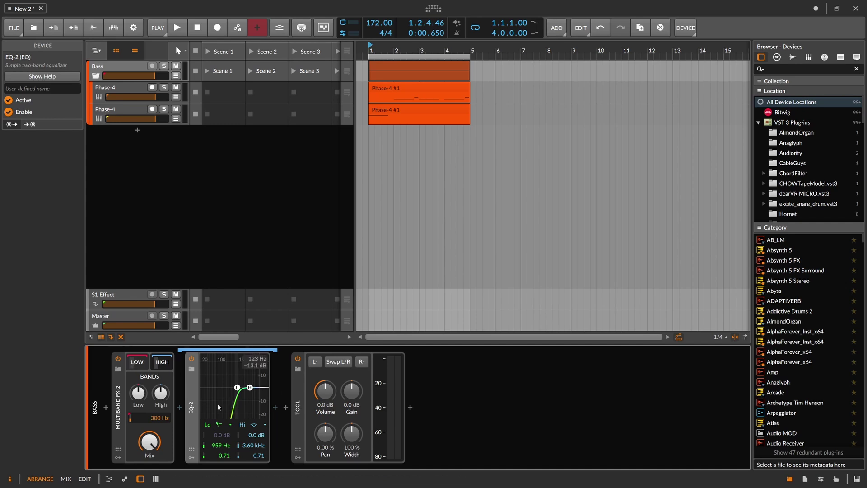
pyautogui.press('space')
pyautogui.moveTo(237, 387); pyautogui.dragTo(238, 387)
pyautogui.moveTo(220, 449); pyautogui.dragTo(221, 453)
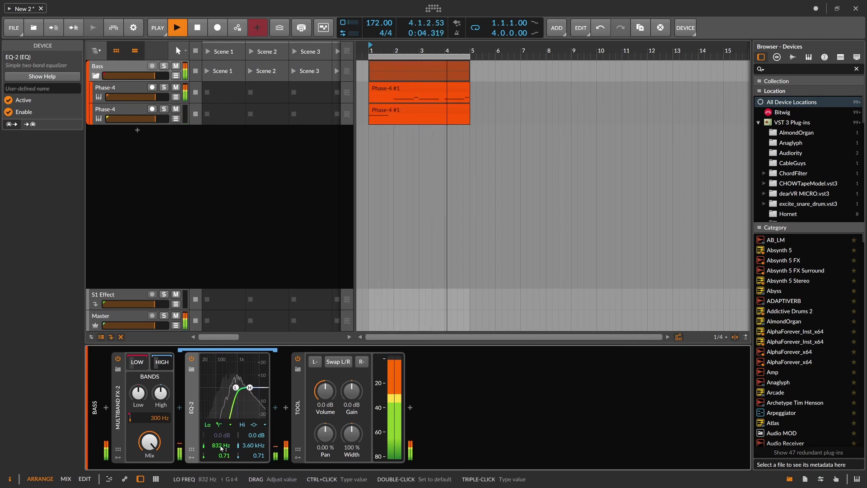
pyautogui.press('space')
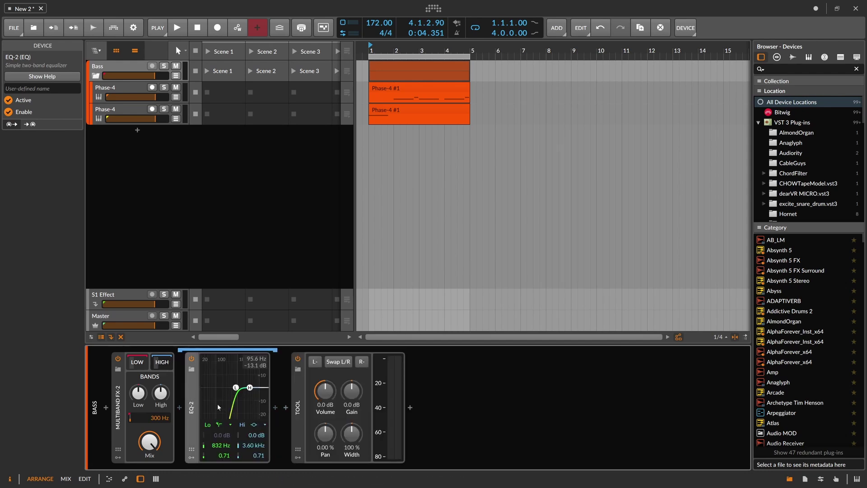
# Audition the Bass group with the EQ-2 deleted and undo the deletion
pyautogui.press('Delete')
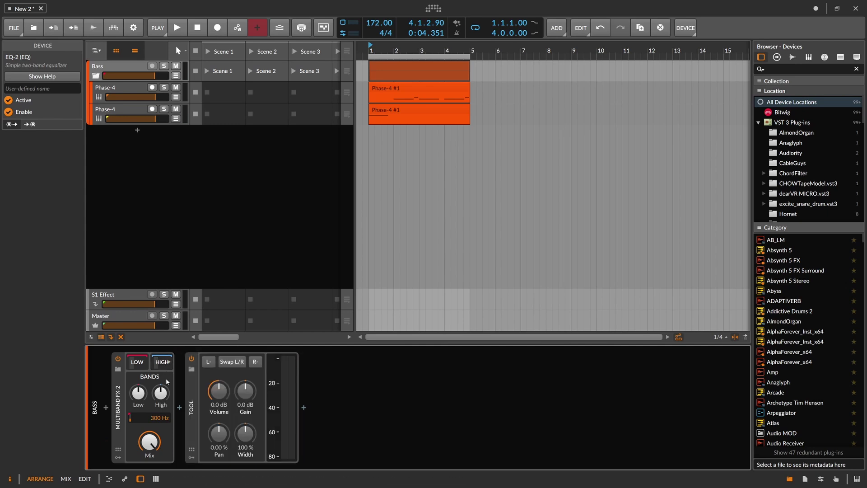
pyautogui.press('space')
pyautogui.hotkey('ctrl', 'z')
pyautogui.press('space')
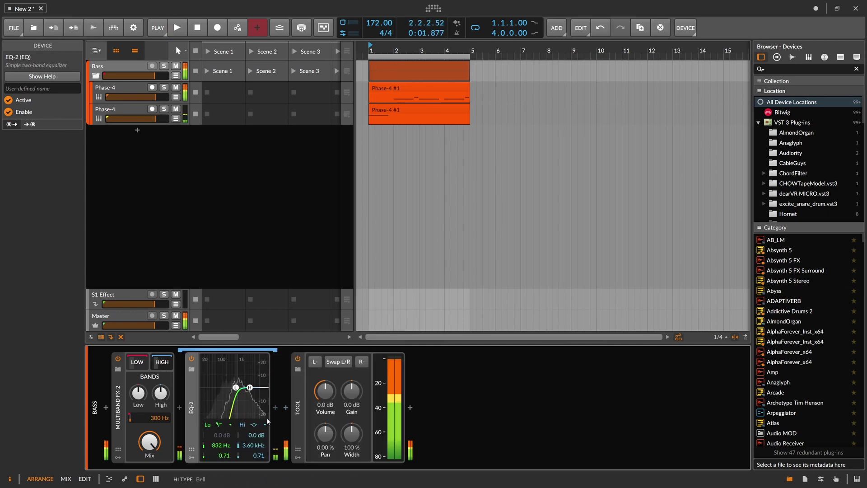
# Insert a Reverb before the EQ-2 in the High chain and start auditioning it
pyautogui.click(187, 407)
pyautogui.write('reverb')
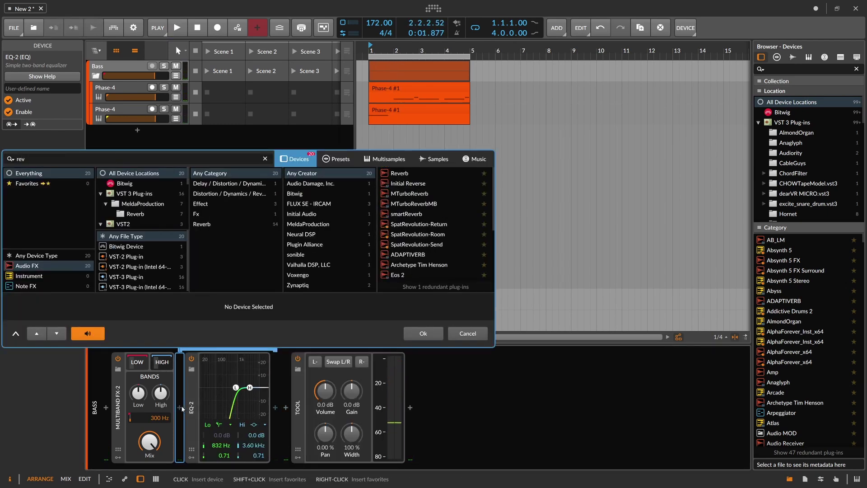
pyautogui.press('Return')
pyautogui.press('space')
# Set the Reverb's diffusion to 0.00 % and its reverb time to 1.98 s while auditioning the loop
pyautogui.moveTo(310, 438); pyautogui.dragTo(310, 457)
pyautogui.press('space')
pyautogui.press('space')
pyautogui.moveTo(215, 398); pyautogui.dragTo(217, 445)
pyautogui.press('space')
pyautogui.press('space')
pyautogui.press('space')
pyautogui.press('space')
pyautogui.press('space')
pyautogui.moveTo(311, 438); pyautogui.dragTo(311, 422)
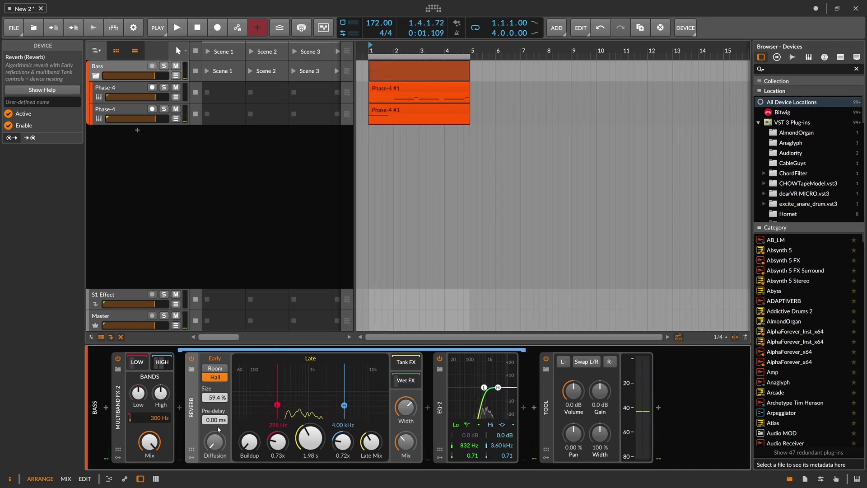
# Audition the Reverb with diffusion raised to 89.3 % and return it to 0.00 %
pyautogui.moveTo(215, 442); pyautogui.dragTo(215, 437)
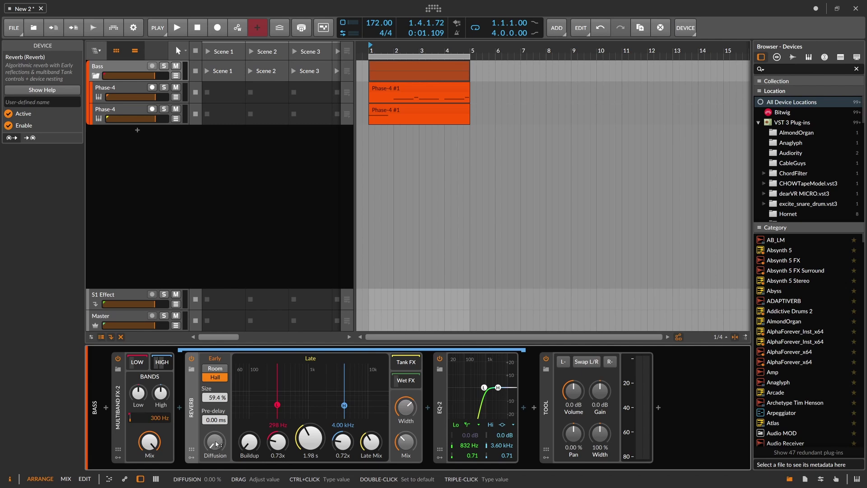
pyautogui.press('space')
pyautogui.moveTo(216, 444); pyautogui.dragTo(216, 406)
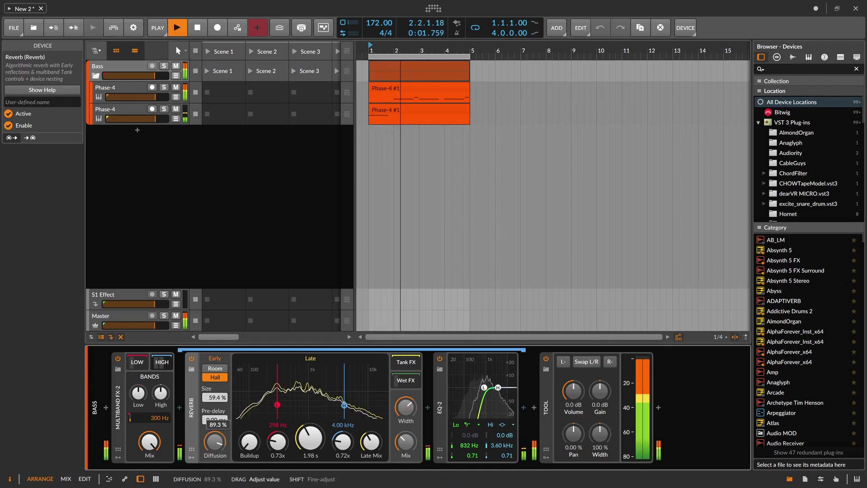
pyautogui.moveTo(215, 442); pyautogui.dragTo(216, 479)
# Audition the Reverb at a 316 ms reverb time, and set it to 2.40 s with a reduced mix
pyautogui.moveTo(406, 442); pyautogui.dragTo(406, 453)
pyautogui.moveTo(311, 438); pyautogui.dragTo(310, 461)
pyautogui.moveTo(406, 442); pyautogui.dragTo(406, 429)
pyautogui.moveTo(215, 442); pyautogui.dragTo(216, 441)
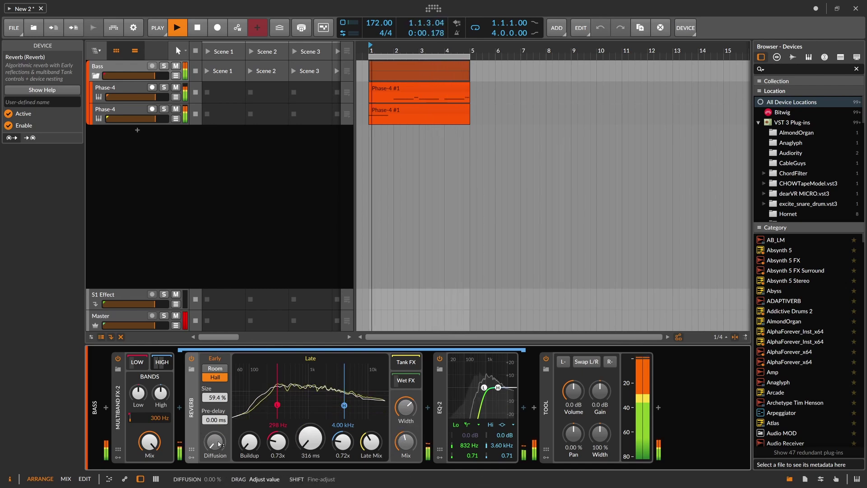
pyautogui.moveTo(311, 438); pyautogui.dragTo(311, 418)
pyautogui.moveTo(406, 442); pyautogui.dragTo(406, 448)
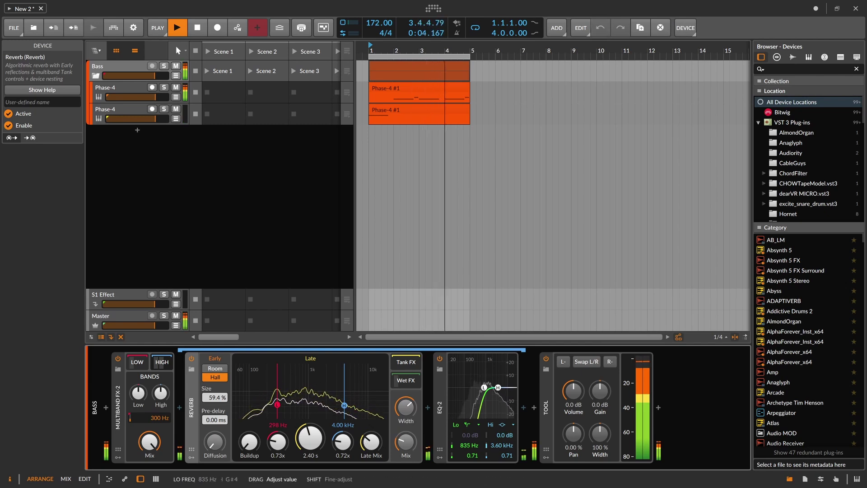
# Set the EQ-2's low-cut frequency to 909 Hz and shorten the Reverb to 603 ms with a lower mix
pyautogui.moveTo(471, 448)
pyautogui.mouseDown()
pyautogui.moveTo(471, 457)
pyautogui.moveTo(471, 447)
pyautogui.mouseUp()
pyautogui.press('space')
pyautogui.moveTo(406, 442); pyautogui.dragTo(406, 448)
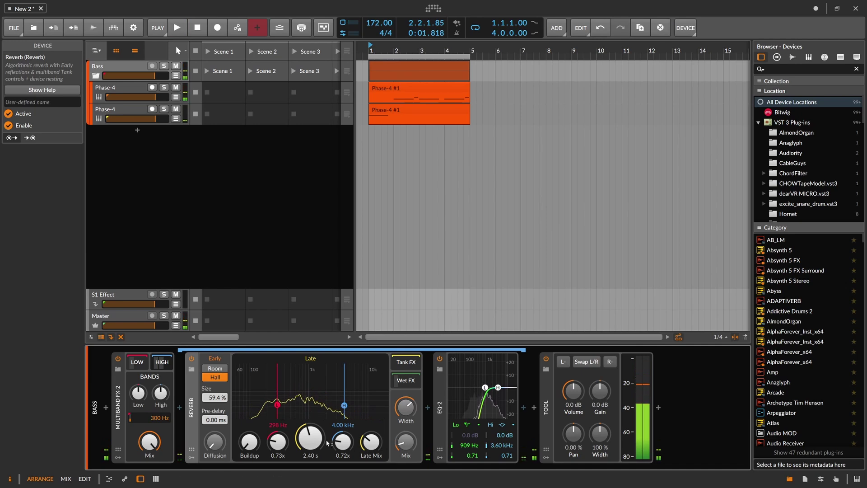
pyautogui.moveTo(317, 432); pyautogui.dragTo(319, 441)
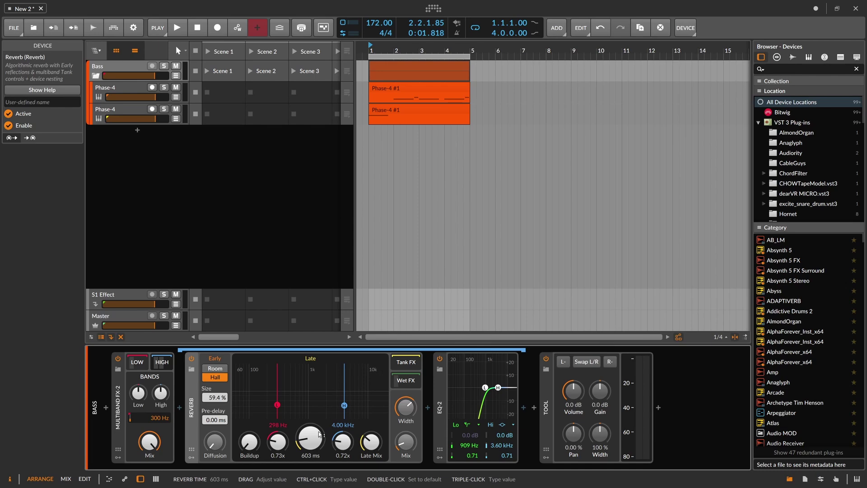
# Insert a Distortion between the Reverb and the EQ-2 and audition it
pyautogui.click(427, 408)
pyautogui.write('dis')
pyautogui.press('Down')
pyautogui.press('Down')
pyautogui.press('Return')
pyautogui.press('space')
pyautogui.press('space')
pyautogui.press('space')
# Raise the Distortion's slew and drive and fine-tune the Reverb's mix while auditioning the loop
pyautogui.moveTo(538, 442); pyautogui.dragTo(538, 406)
pyautogui.press('space')
pyautogui.press('space')
pyautogui.moveTo(465, 442); pyautogui.dragTo(465, 435)
pyautogui.press('space')
pyautogui.press('space')
pyautogui.moveTo(406, 442)
pyautogui.mouseDown()
pyautogui.moveTo(406, 430)
pyautogui.moveTo(406, 437)
pyautogui.mouseUp()
pyautogui.press('space')
pyautogui.press('space')
pyautogui.press('space')
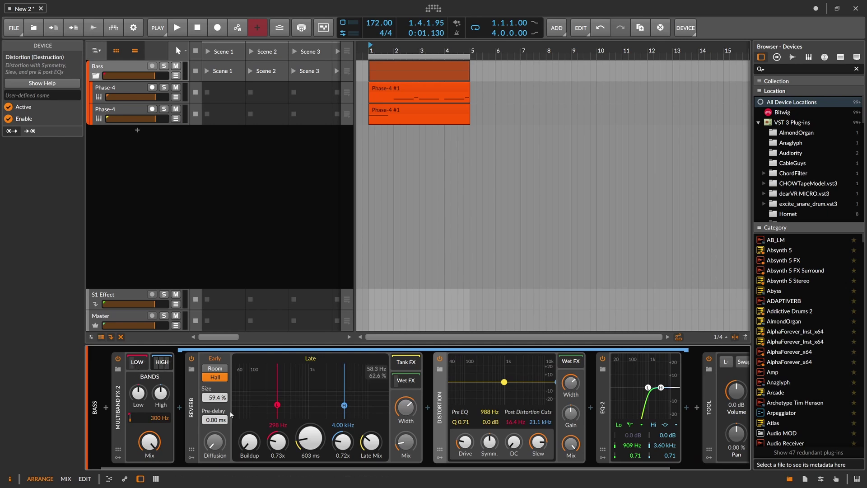
# Set the Distortion's drive to +12.1 dB and its mix to 44.7 %
pyautogui.scroll(-3, 257, 459)
pyautogui.press('space')
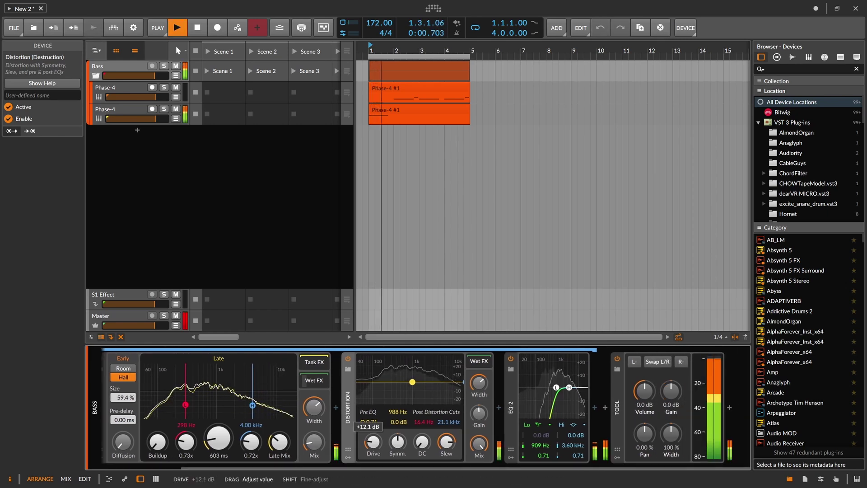
pyautogui.moveTo(479, 444); pyautogui.dragTo(479, 469)
pyautogui.press('space')
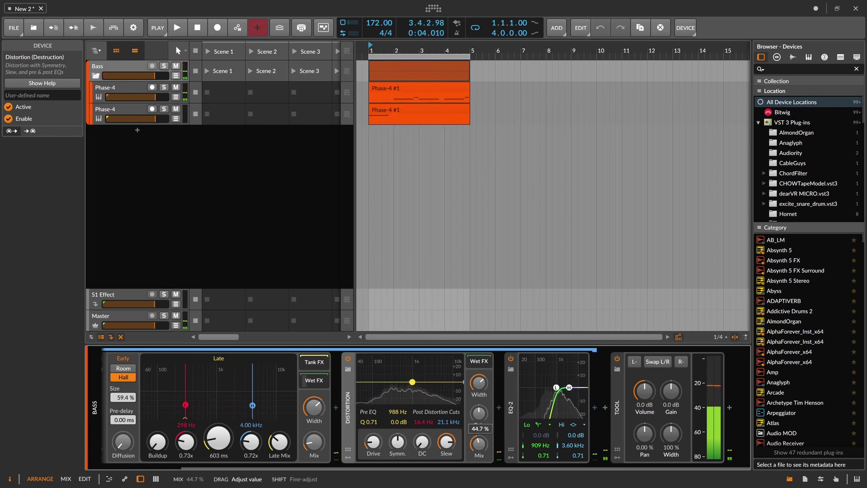
pyautogui.press('space')
pyautogui.press('space')
# Insert a Chorus between the Distortion and the EQ-2 in the Bass group's high-band chain
pyautogui.click(498, 409)
pyautogui.write('c')
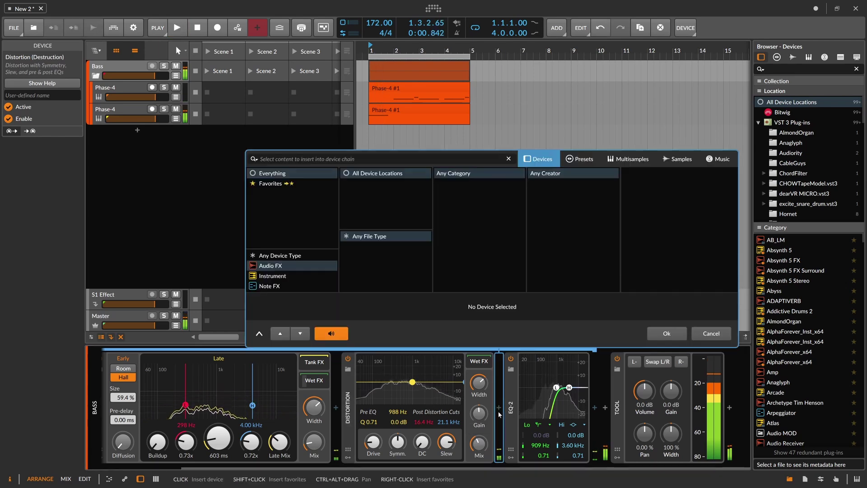
pyautogui.write('hor')
pyautogui.press('Down')
pyautogui.press('Down')
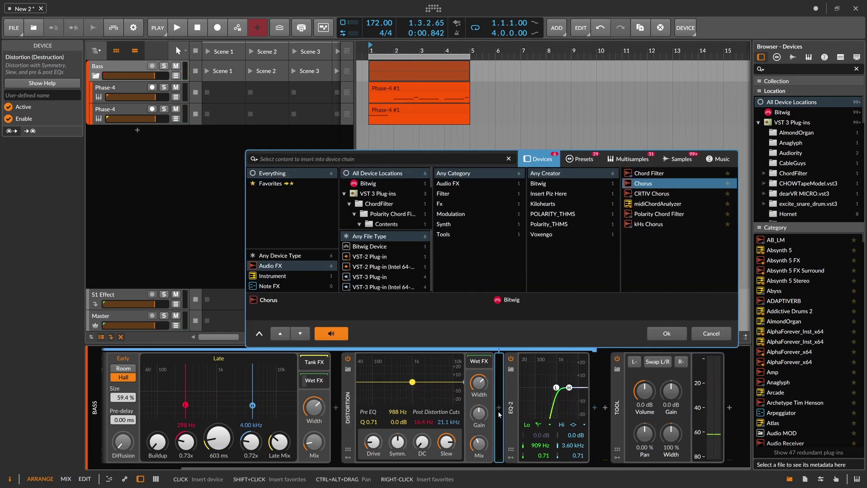
pyautogui.press('Return')
# Adjust the Chorus's mix and set its delay to 17.1 ms and rate to 0.35 Hz while auditioning the loop
pyautogui.press('space')
pyautogui.moveTo(609, 441); pyautogui.dragTo(609, 434)
pyautogui.press('space')
pyautogui.press('space')
pyautogui.moveTo(536, 371); pyautogui.dragTo(536, 364)
pyautogui.press('space')
pyautogui.moveTo(532, 444)
pyautogui.mouseDown()
pyautogui.moveTo(532, 429)
pyautogui.moveTo(531, 450)
pyautogui.mouseUp()
pyautogui.press('space')
pyautogui.press('space')
# Switch the Chorus to Wide and audition the loop
pyautogui.click(610, 380)
pyautogui.press('space')
pyautogui.press('space')
pyautogui.press('space')
pyautogui.press('space')
pyautogui.scroll(2, 199, 385)
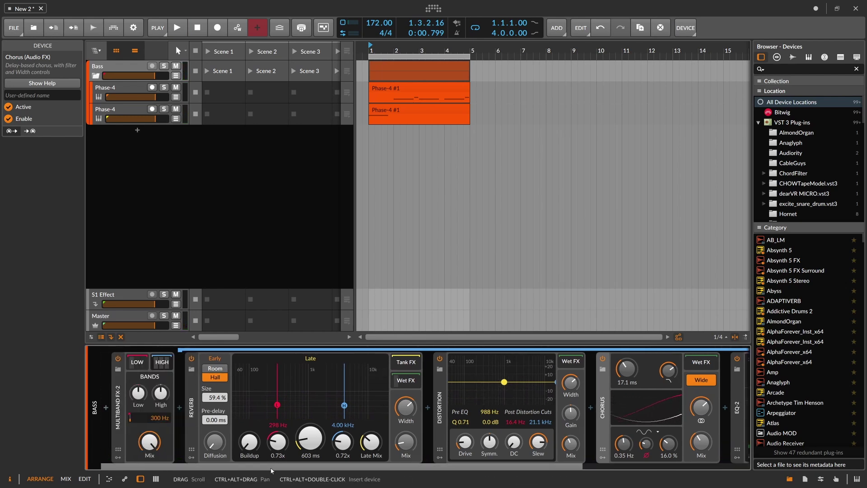
# Collapse the Reverb, Distortion and Chorus, and insert an EQ+ between the Chorus and the EQ-2
pyautogui.scroll(-5, 400, 465)
pyautogui.moveTo(467, 466); pyautogui.dragTo(297, 475)
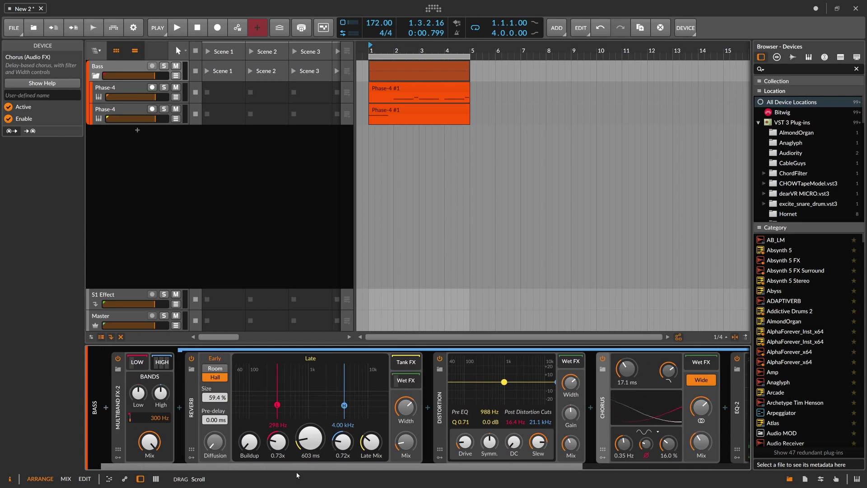
pyautogui.doubleClick(192, 417)
pyautogui.doubleClick(215, 407)
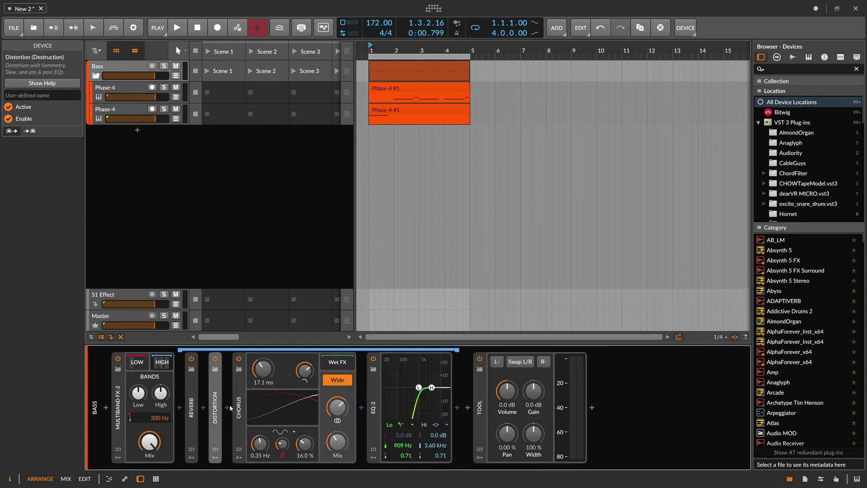
pyautogui.doubleClick(239, 404)
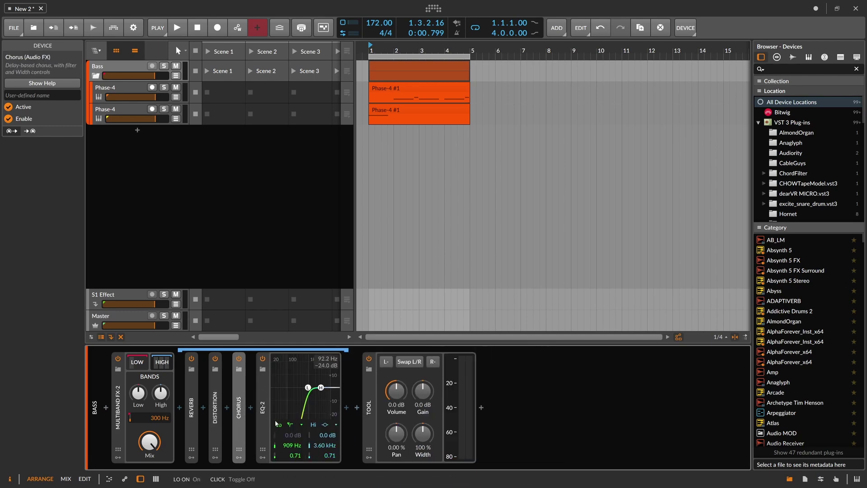
pyautogui.click(251, 410)
pyautogui.write('eq+')
pyautogui.press('Return')
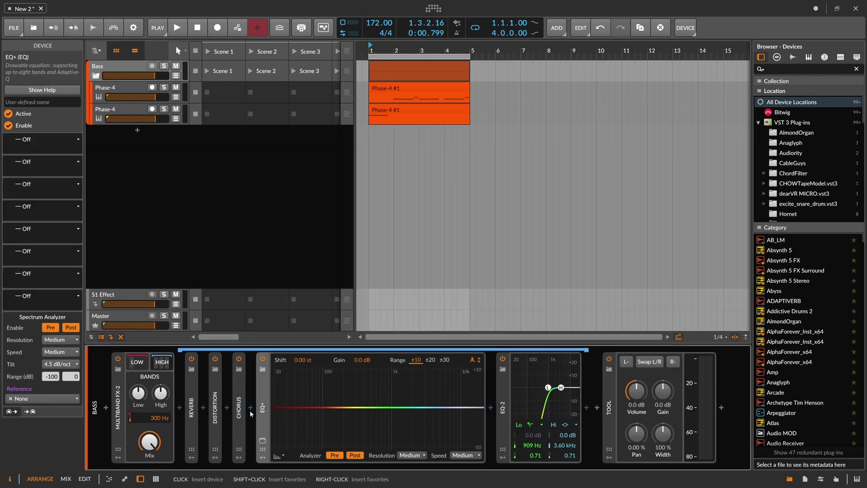
# Audition a sweeping bell cut in the EQ+ and set the EQ-2's low-cut frequency to 797 Hz
pyautogui.press('space')
pyautogui.moveTo(335, 404); pyautogui.dragTo(412, 440)
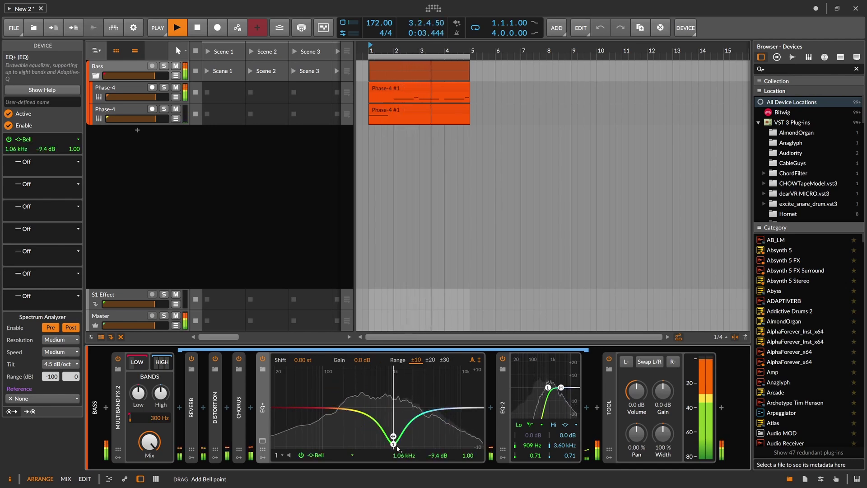
pyautogui.moveTo(527, 447); pyautogui.dragTo(527, 452)
pyautogui.moveTo(372, 447)
pyautogui.mouseDown()
pyautogui.moveTo(333, 449)
pyautogui.moveTo(362, 438)
pyautogui.mouseUp()
pyautogui.doubleClick(363, 434)
pyautogui.click(363, 415)
pyautogui.doubleClick(363, 408)
pyautogui.doubleClick(362, 433)
pyautogui.doubleClick(412, 444)
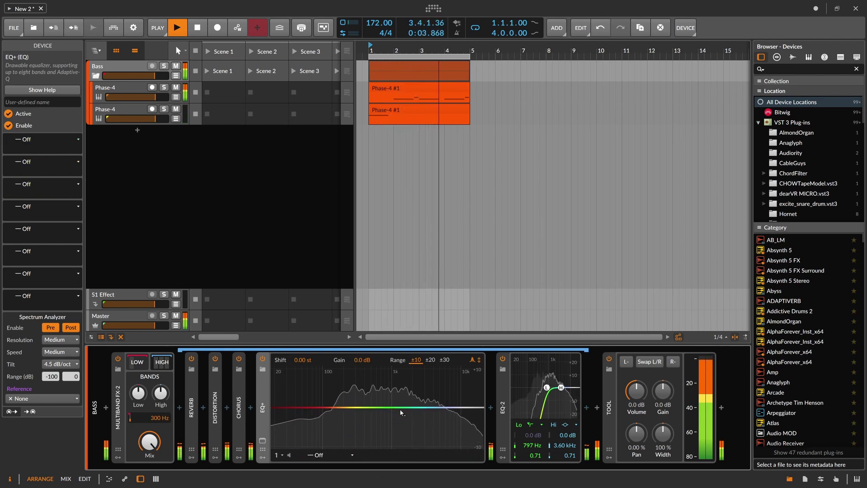
# Add a bell cut of -10.0 dB at 1.17 kHz in the EQ+ and audition it
pyautogui.press('space')
pyautogui.doubleClick(396, 428)
pyautogui.moveTo(396, 428); pyautogui.dragTo(398, 454)
pyautogui.press('space')
pyautogui.press('space')
# Add a Beat LFO modulator to the EQ+
pyautogui.click(263, 457)
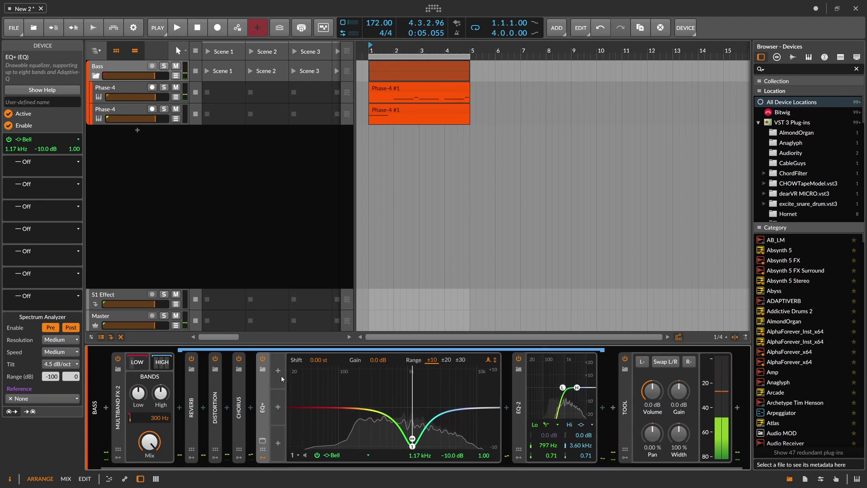
pyautogui.click(280, 376)
pyautogui.write('r')
pyautogui.press('BackSpace')
pyautogui.write('lfo')
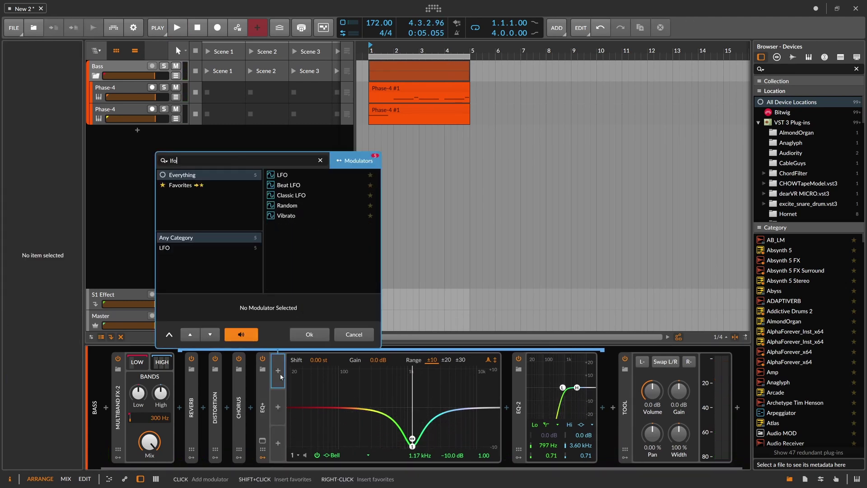
pyautogui.press('Down')
pyautogui.press('Down')
pyautogui.press('Return')
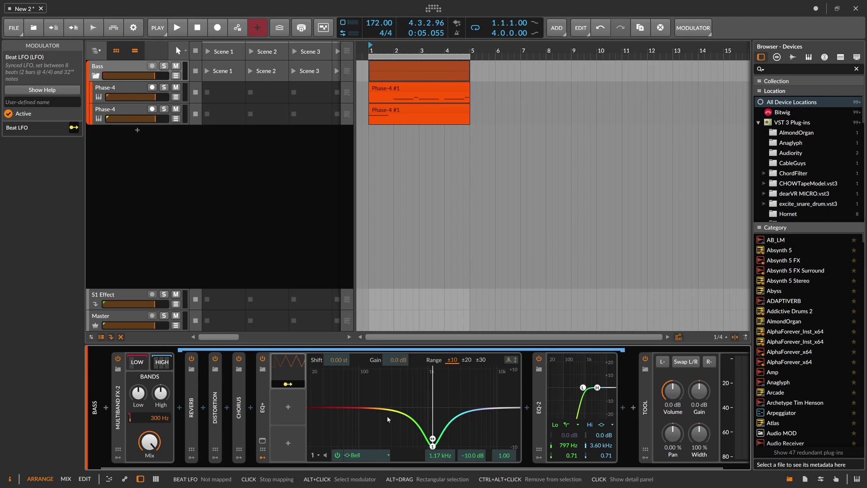
# Map the Beat LFO to the EQ+ band 1 frequency with an amount of +11.07 and show the LFO's settings during playback
pyautogui.moveTo(437, 457); pyautogui.dragTo(433, 432)
pyautogui.press('space')
pyautogui.click(294, 368)
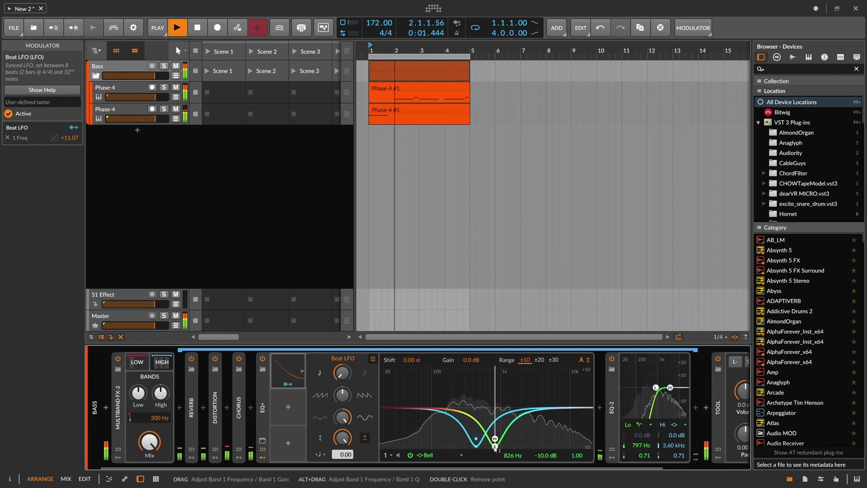
# Move the modulated EQ+ bell cut to 1.80 kHz at -9.9 dB while auditioning the loop
pyautogui.moveTo(495, 447); pyautogui.dragTo(525, 448)
pyautogui.press('space')
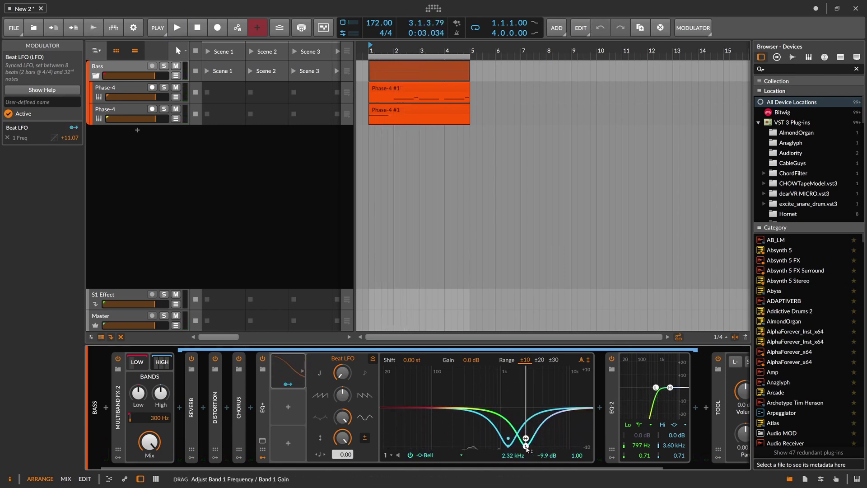
pyautogui.press('space')
pyautogui.moveTo(527, 449); pyautogui.dragTo(524, 449)
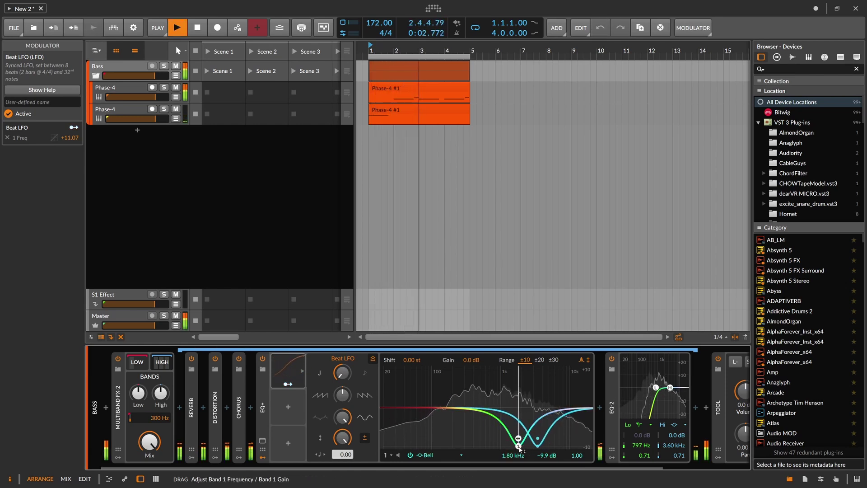
# Expand the Reverb and lower its mix to 0 % while auditioning the loop
pyautogui.click(192, 398)
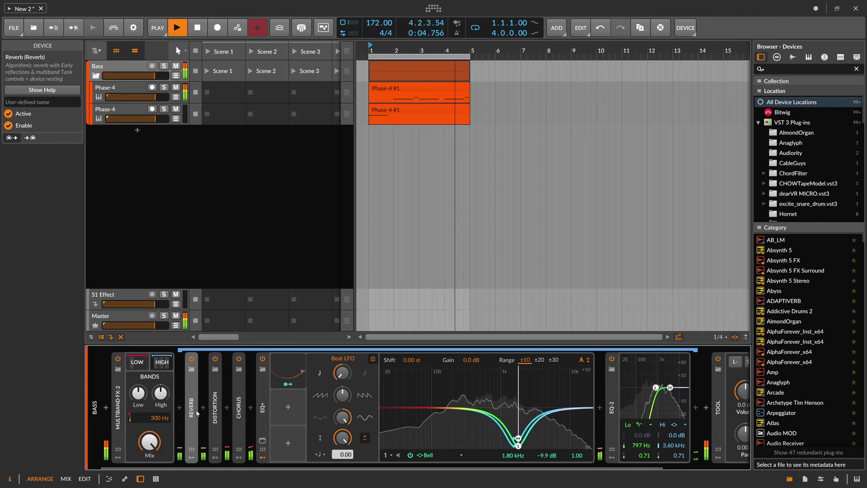
pyautogui.click(191, 397)
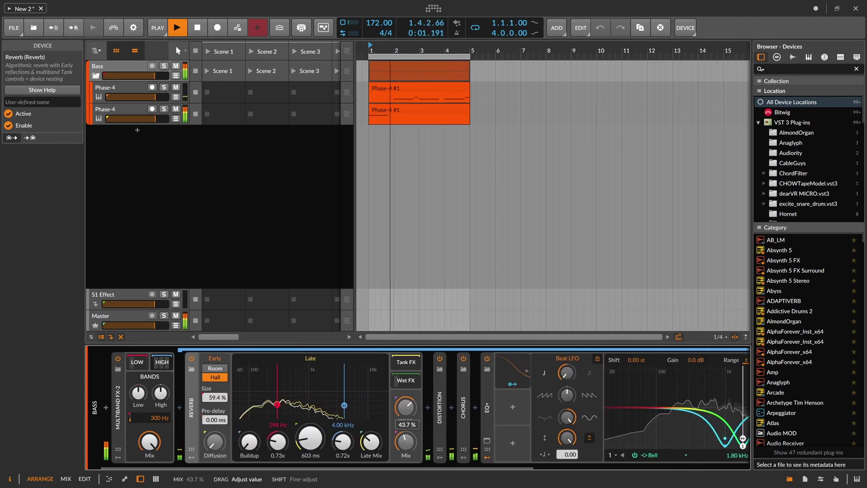
pyautogui.moveTo(407, 407)
pyautogui.mouseDown()
pyautogui.moveTo(406, 421)
pyautogui.moveTo(406, 396)
pyautogui.mouseUp()
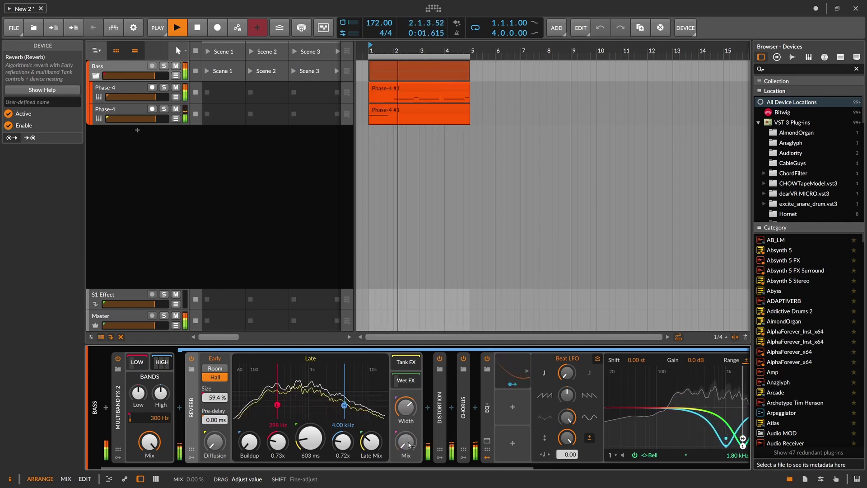
pyautogui.press('space')
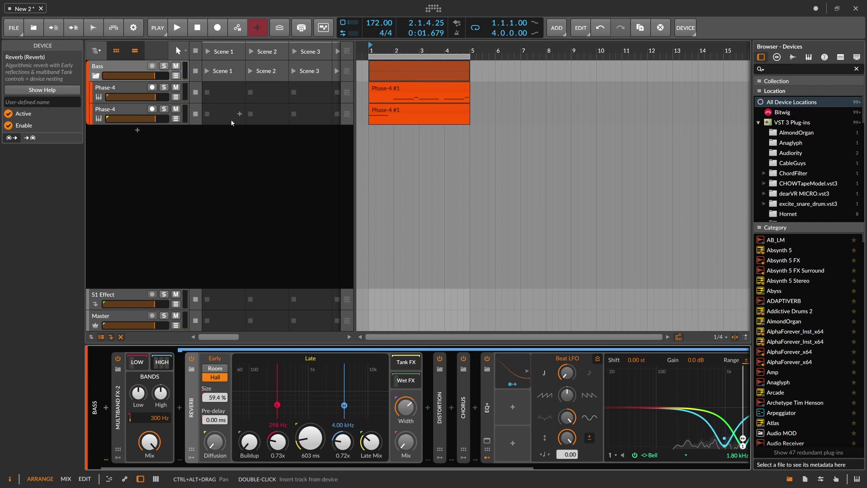
# Automate the Bass group's Reverb mix to fall in a curve from 100 % at bar 1 to zero at bar 2, and play it
pyautogui.click(176, 76)
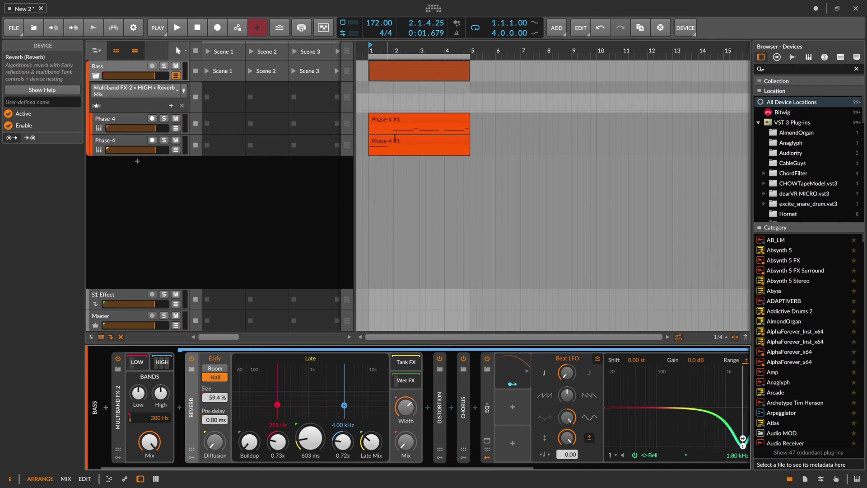
pyautogui.moveTo(406, 407); pyautogui.dragTo(406, 406)
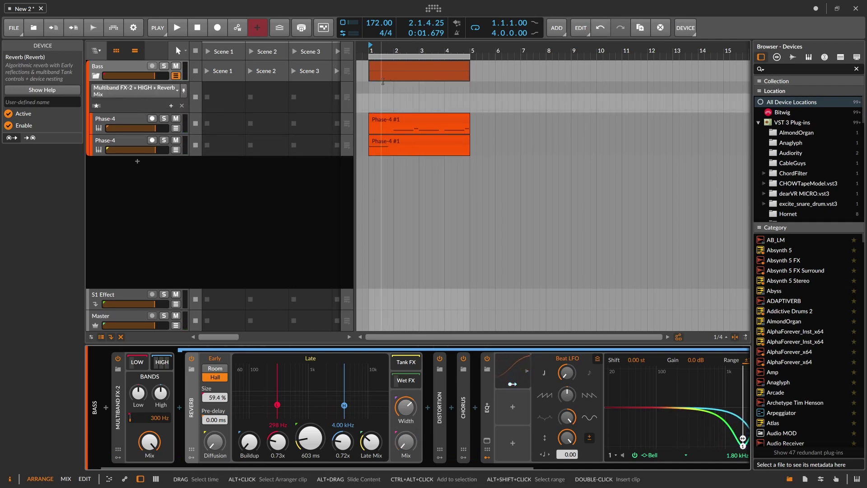
pyautogui.click(394, 110)
pyautogui.moveTo(391, 112); pyautogui.dragTo(368, 106)
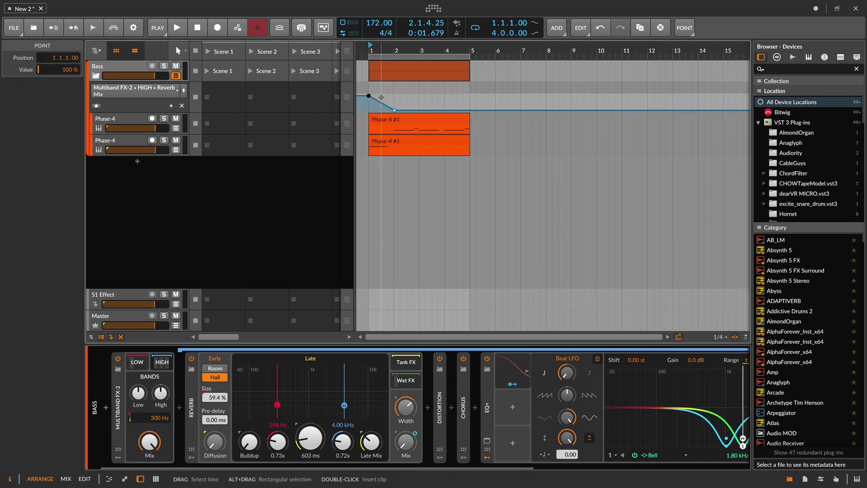
pyautogui.press('space')
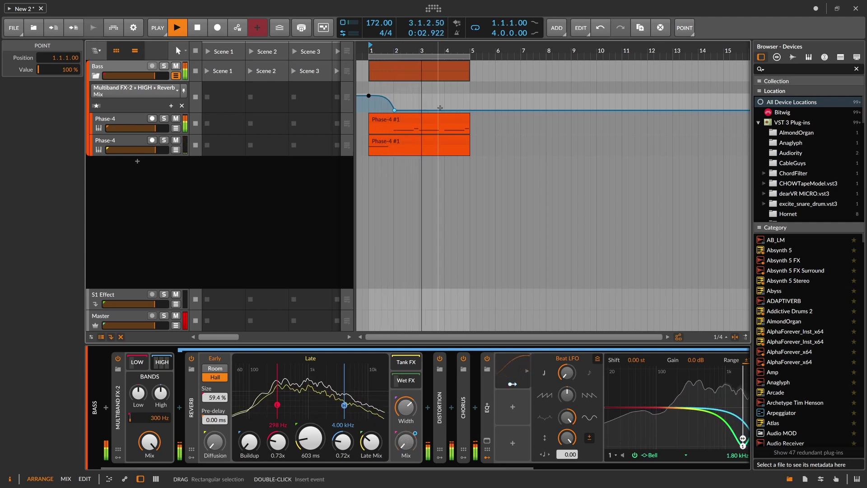
# Raise the Reverb mix automation to 66.0 % at bar 5, set its first point to 54.0 %, and audition the loop
pyautogui.moveTo(469, 110); pyautogui.dragTo(469, 101)
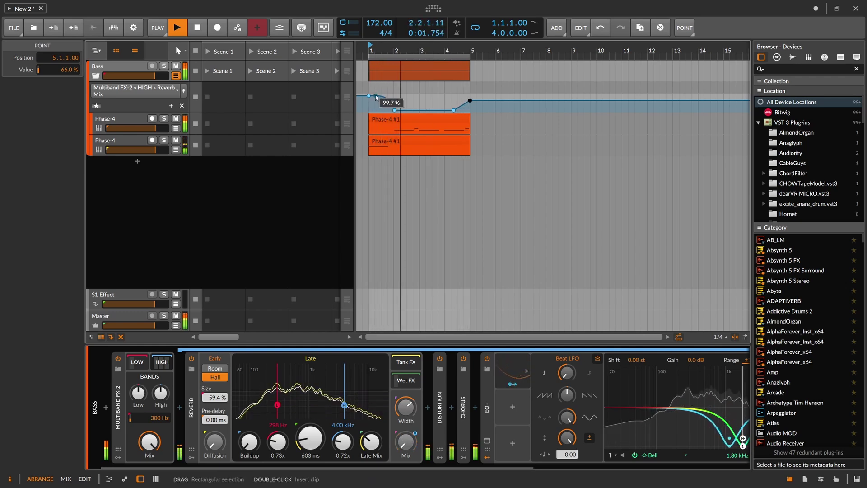
pyautogui.press('space')
pyautogui.moveTo(368, 96); pyautogui.dragTo(368, 100)
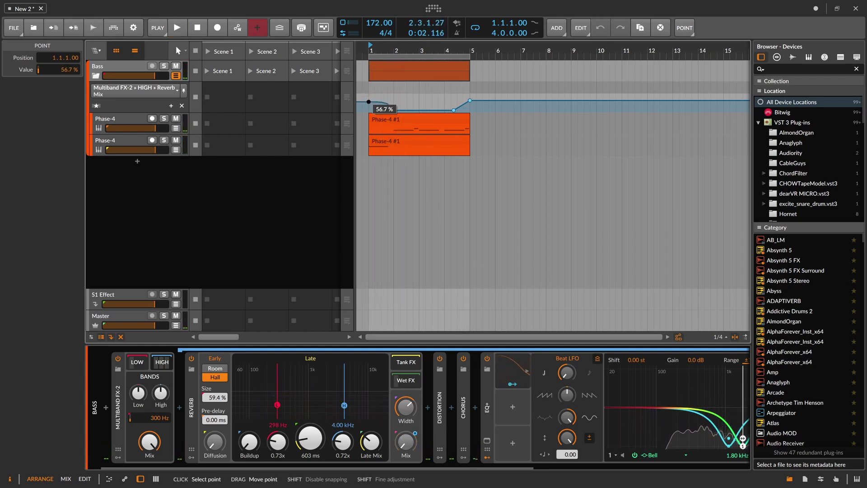
pyautogui.press('space')
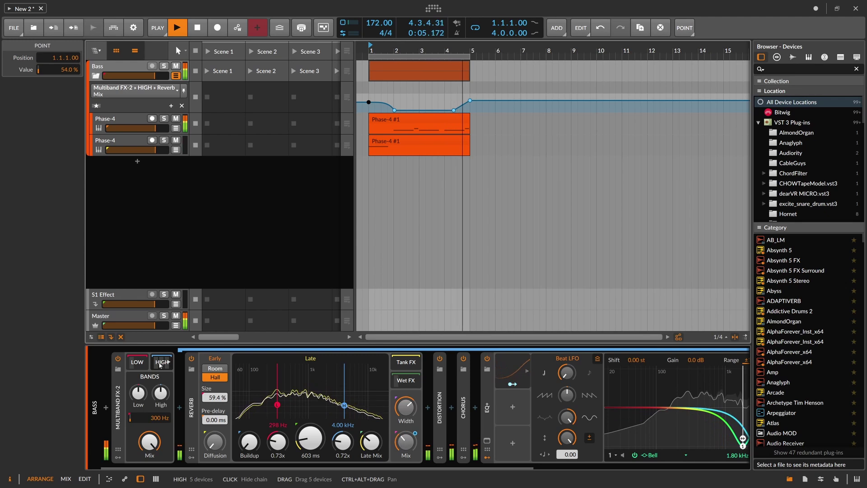
pyautogui.press('space')
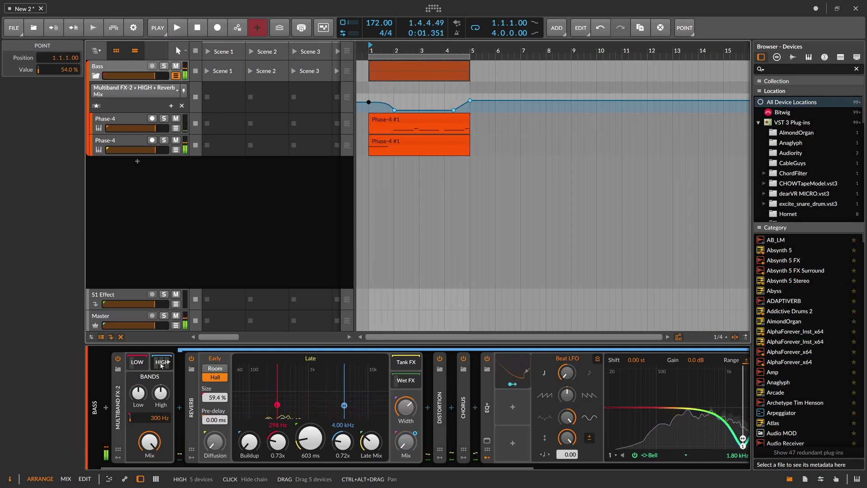
# Hide the high-band chain, solo the upper Phase-4 track, and set its Y feedback amount to 100 %
pyautogui.click(159, 365)
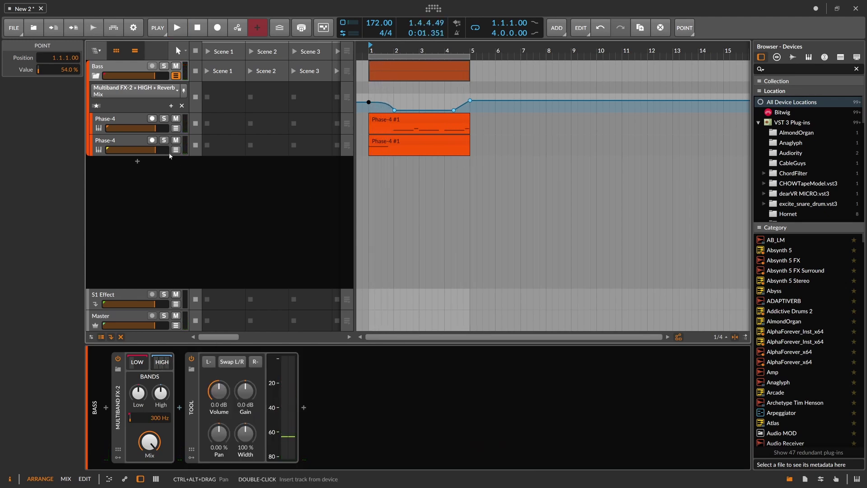
pyautogui.click(139, 123)
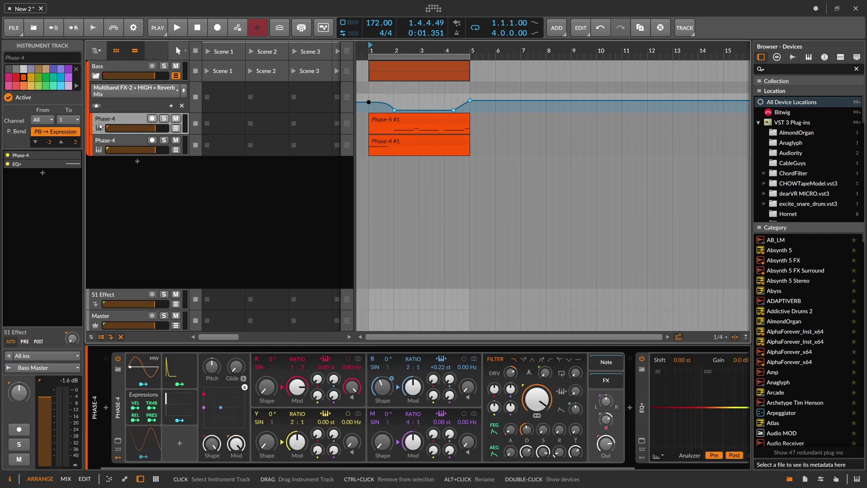
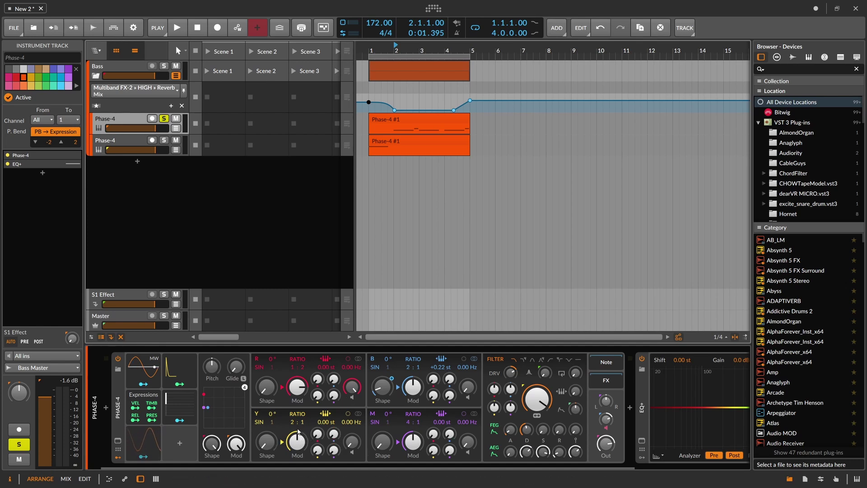
pyautogui.moveTo(295, 425); pyautogui.dragTo(294, 425)
pyautogui.moveTo(320, 454); pyautogui.dragTo(317, 452)
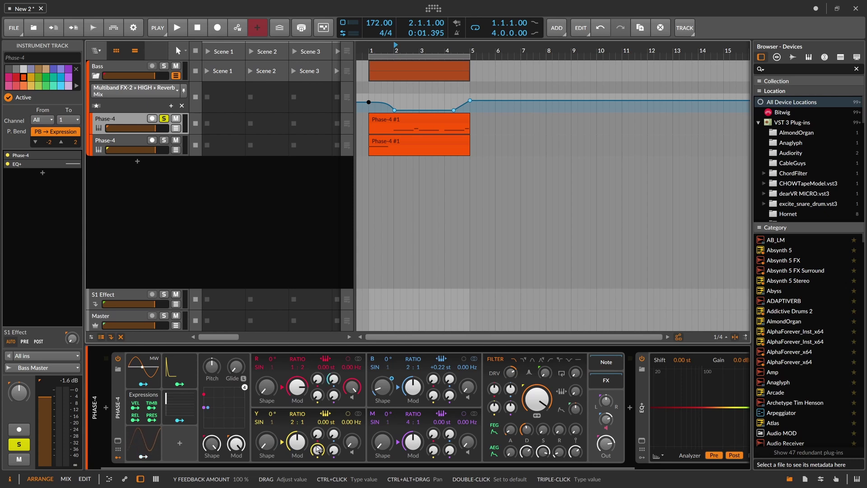
pyautogui.press('space')
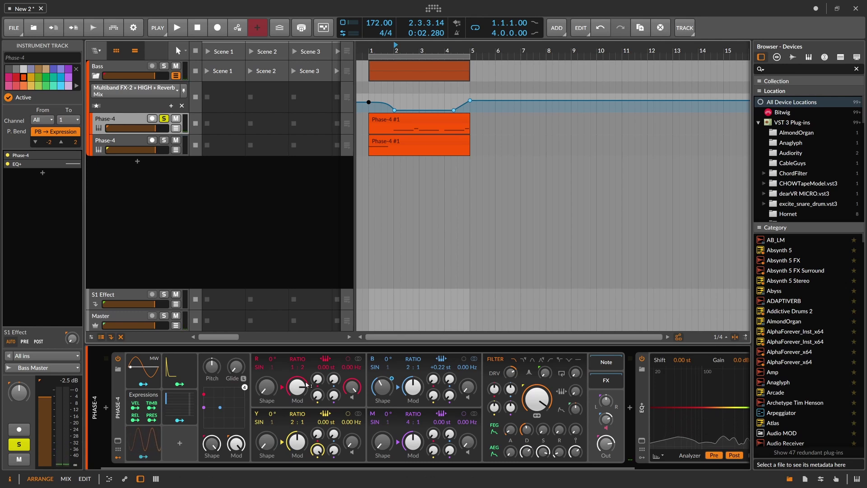
pyautogui.press('space')
# Raise the upper Phase-4's Y-to-R modulation amount to about 0.76 % while auditioning the loop
pyautogui.moveTo(318, 395)
pyautogui.mouseDown()
pyautogui.moveTo(317, 386)
pyautogui.moveTo(318, 395)
pyautogui.mouseUp()
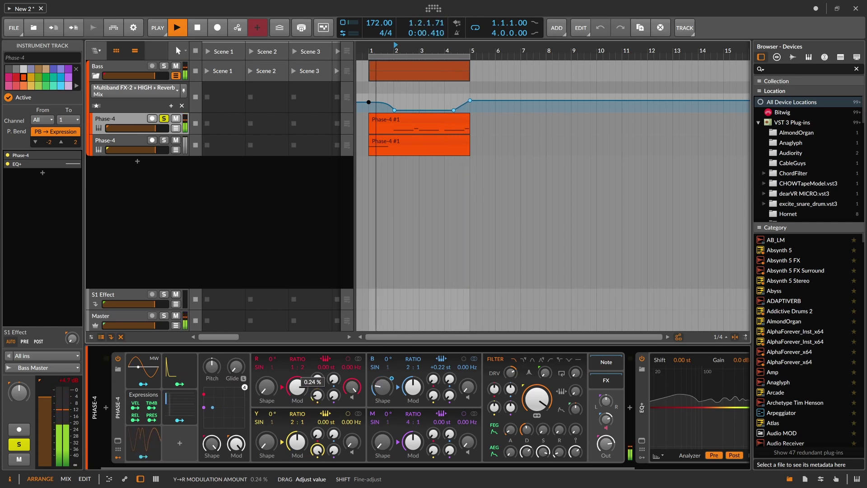
pyautogui.press('space')
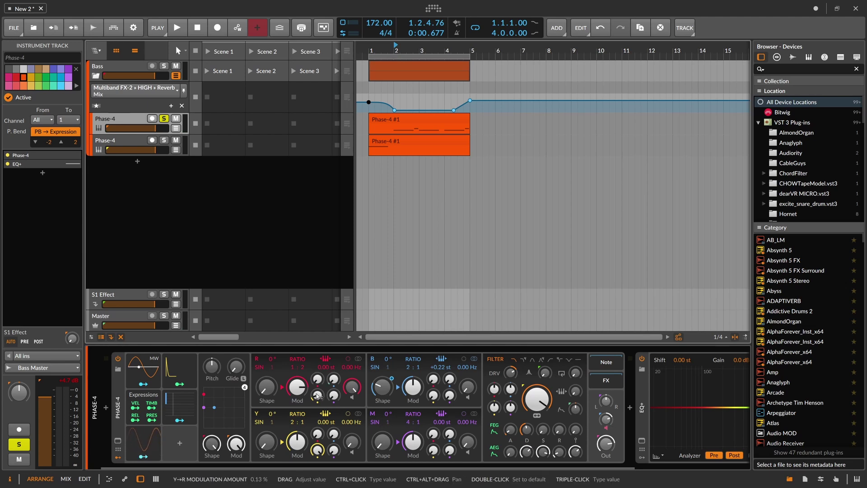
pyautogui.moveTo(318, 397); pyautogui.dragTo(318, 406)
pyautogui.press('space')
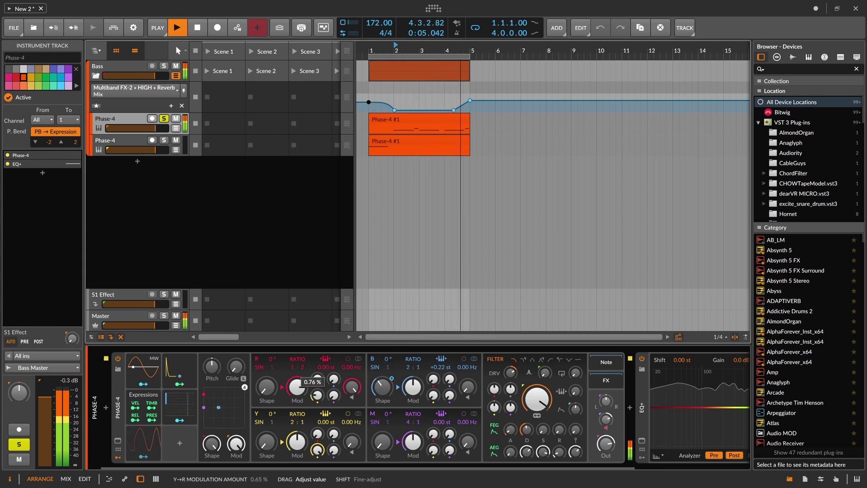
pyautogui.press('space')
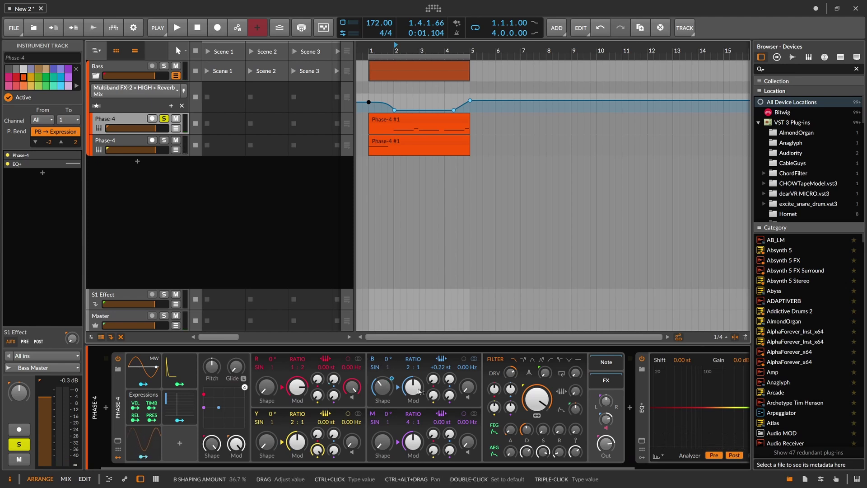
# Try a Y-to-B modulation amount of about 2.88 % on the upper Phase-4 during playback
pyautogui.press('space')
pyautogui.moveTo(433, 395); pyautogui.dragTo(433, 380)
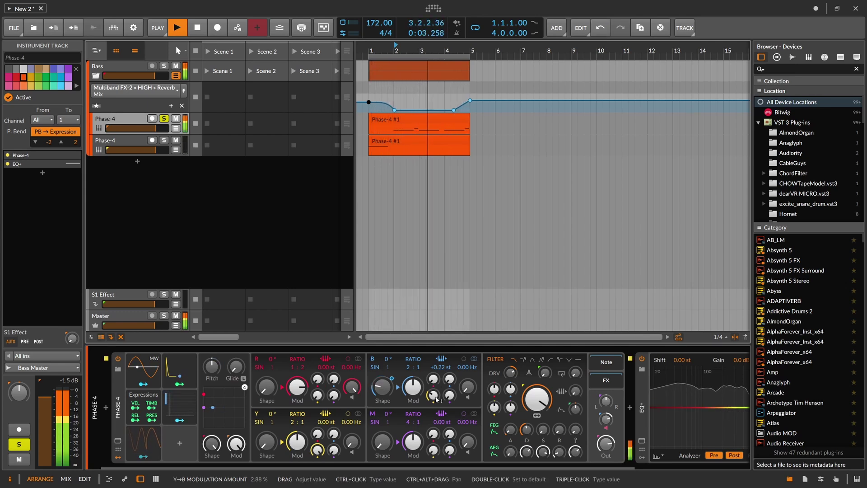
pyautogui.press('space')
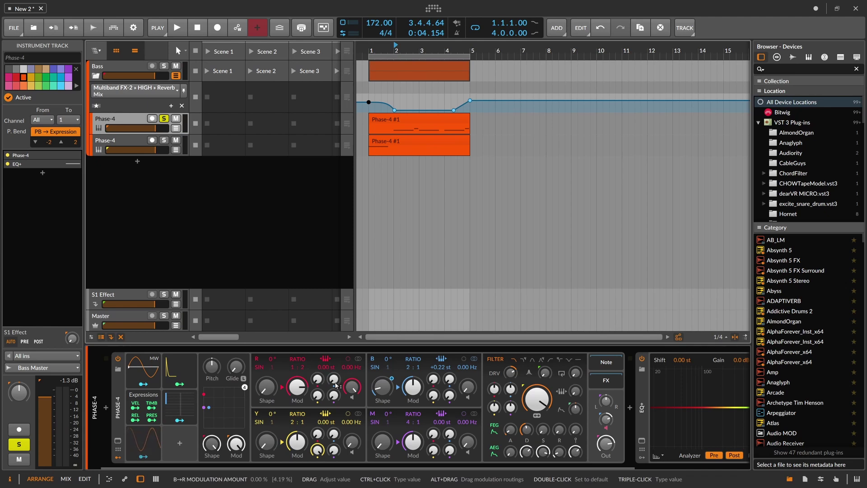
# Set the upper Phase-4's Y-to-R modulation amount to 0.19 % and audition the loop
pyautogui.moveTo(323, 386); pyautogui.dragTo(318, 402)
pyautogui.press('space')
pyautogui.press('space')
pyautogui.press('space')
pyautogui.press('space')
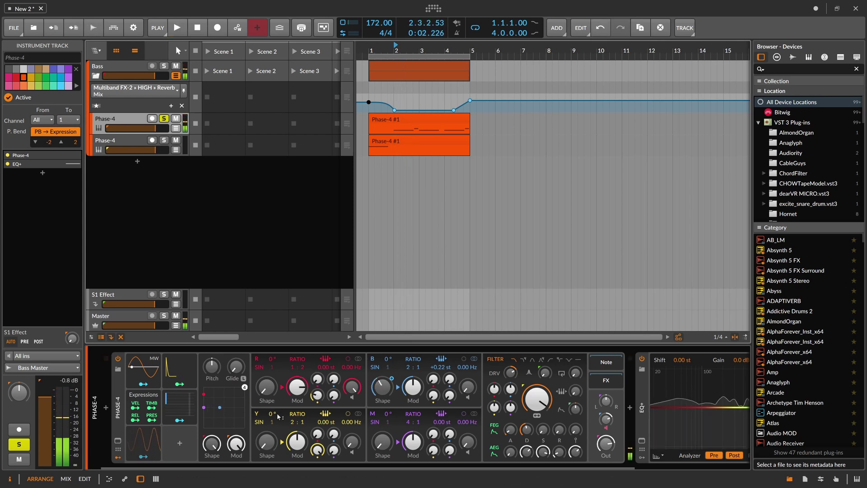
# Assign the Classic LFO to the Y-to-R modulation amount, adjust its depth to about -0.29, and audition the result
pyautogui.click(145, 456)
pyautogui.moveTo(317, 396); pyautogui.dragTo(317, 399)
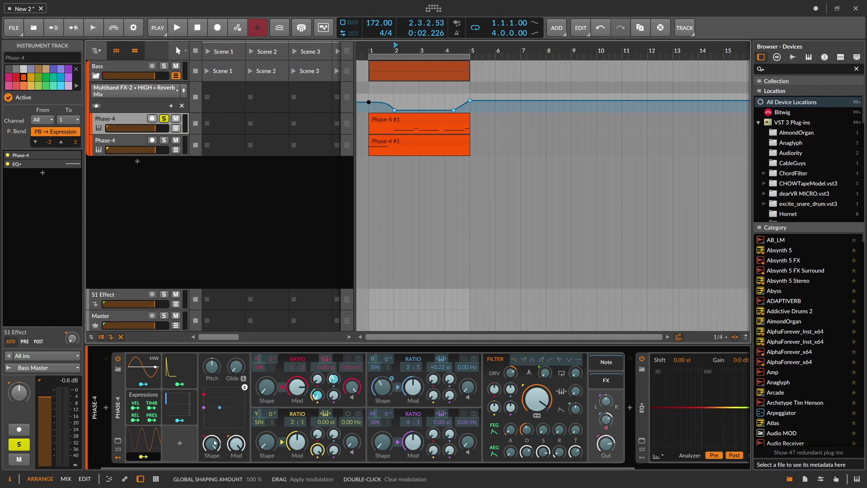
pyautogui.press('space')
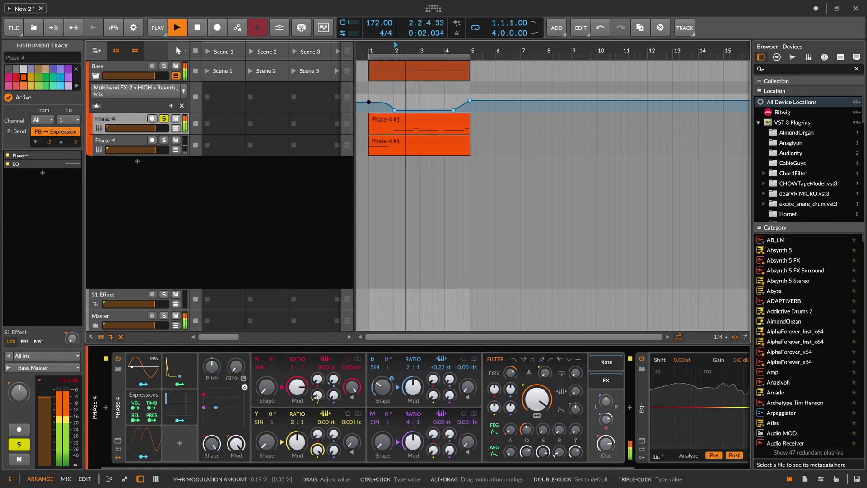
pyautogui.click(143, 457)
pyautogui.moveTo(317, 396); pyautogui.dragTo(318, 398)
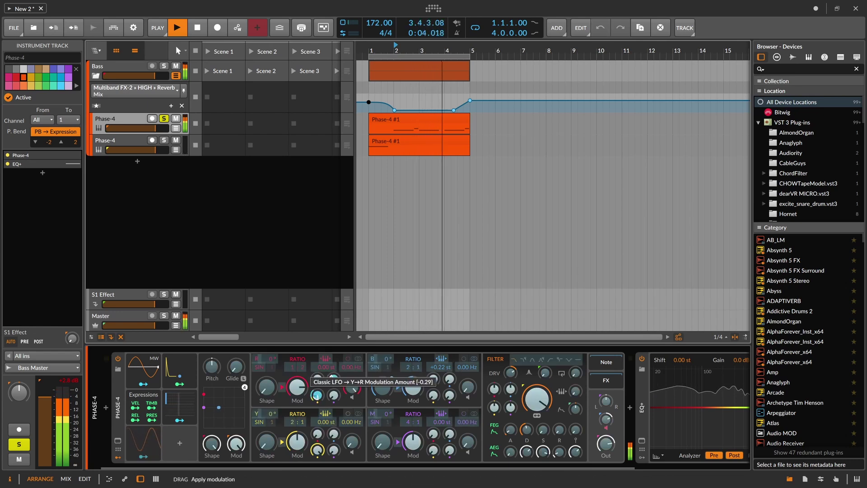
pyautogui.press('space')
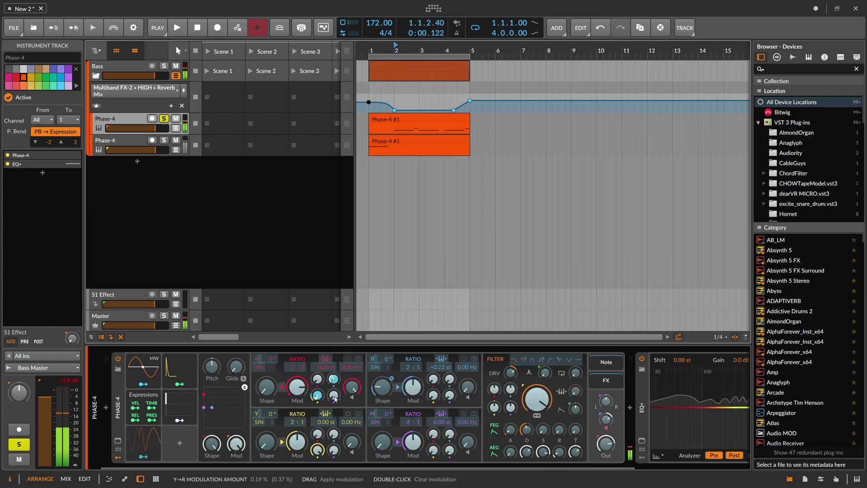
pyautogui.click(144, 456)
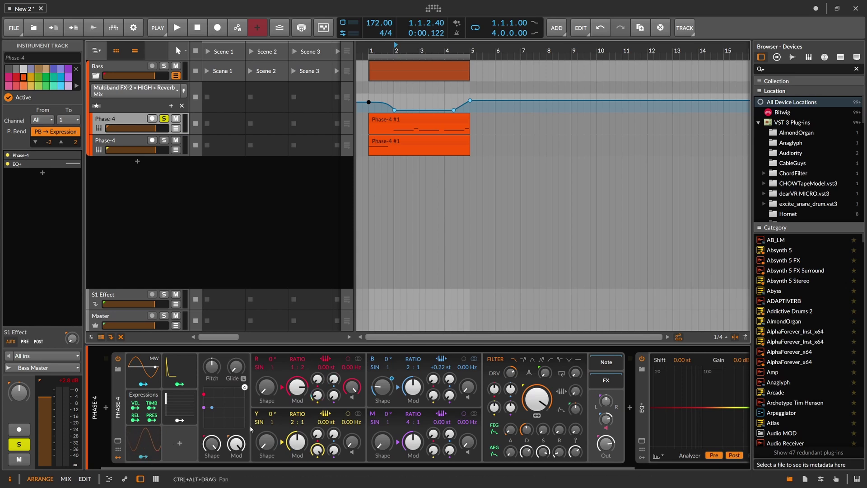
# Try an R shaping amount of 53.7 % while the loop plays, and reset it to zero
pyautogui.press('space')
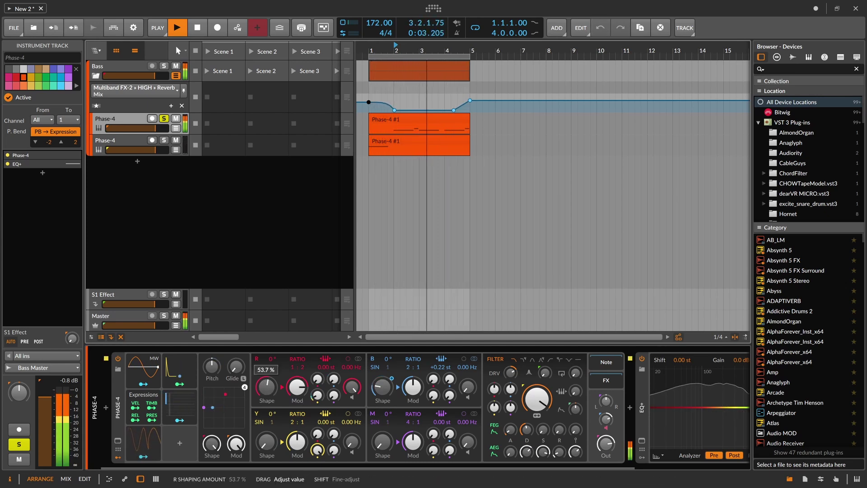
pyautogui.doubleClick(266, 386)
pyautogui.press('space')
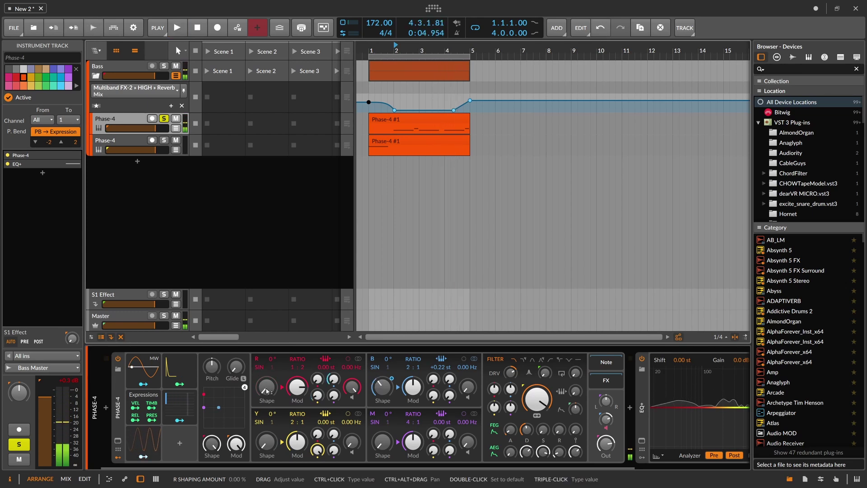
# Show the upper track's automation and draw an R Shape ramp rising from 0 % at bar 4 and dropping back to zero before bar 5
pyautogui.click(175, 129)
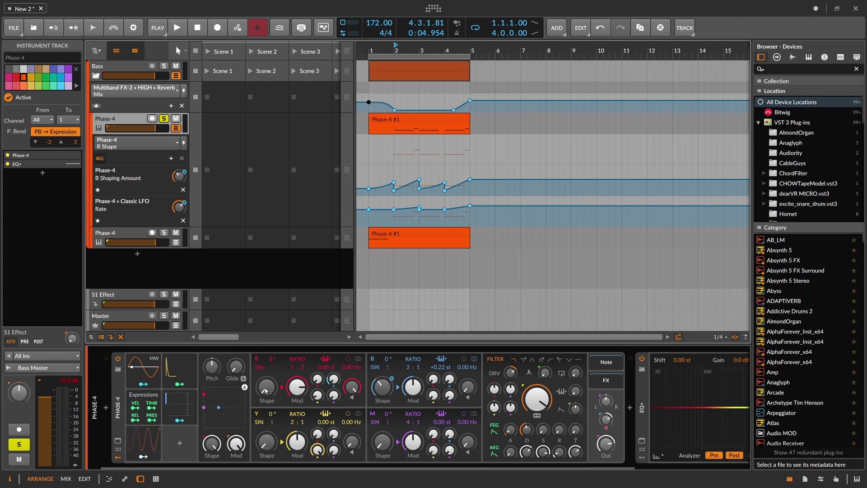
pyautogui.click(445, 163)
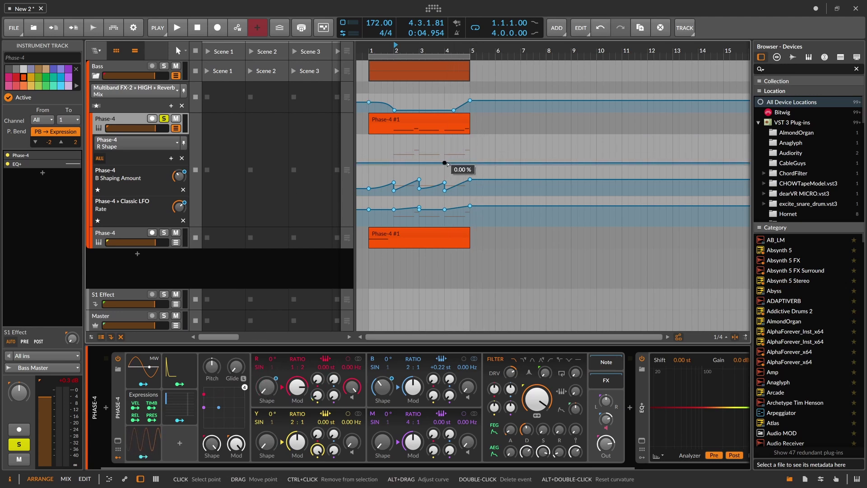
pyautogui.moveTo(458, 163); pyautogui.dragTo(462, 155)
pyautogui.click(464, 163)
pyautogui.press('space')
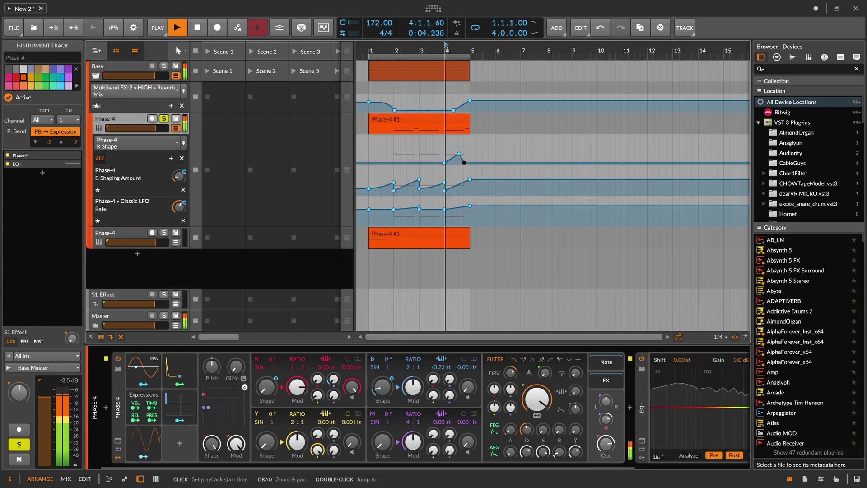
pyautogui.press('space')
pyautogui.press('space')
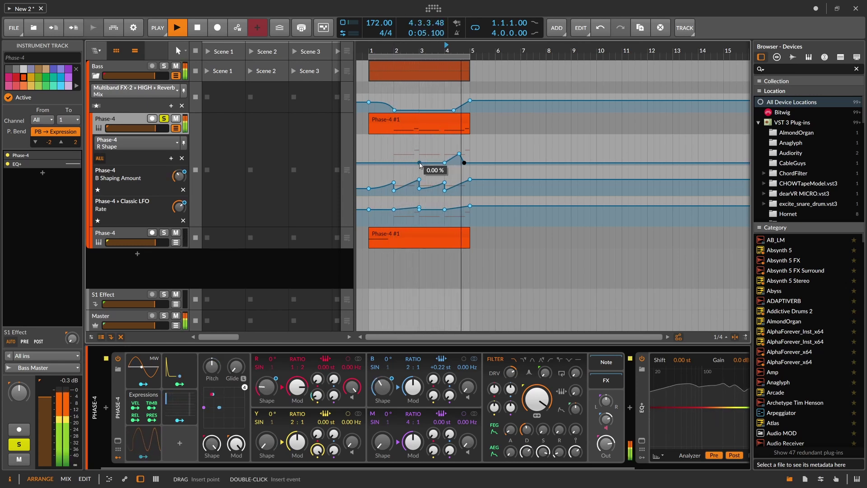
# Try a second R Shape automation peak of 32.0 % in bar 3, audition it, and delete the peak
pyautogui.press('space')
pyautogui.moveTo(433, 163); pyautogui.dragTo(432, 159)
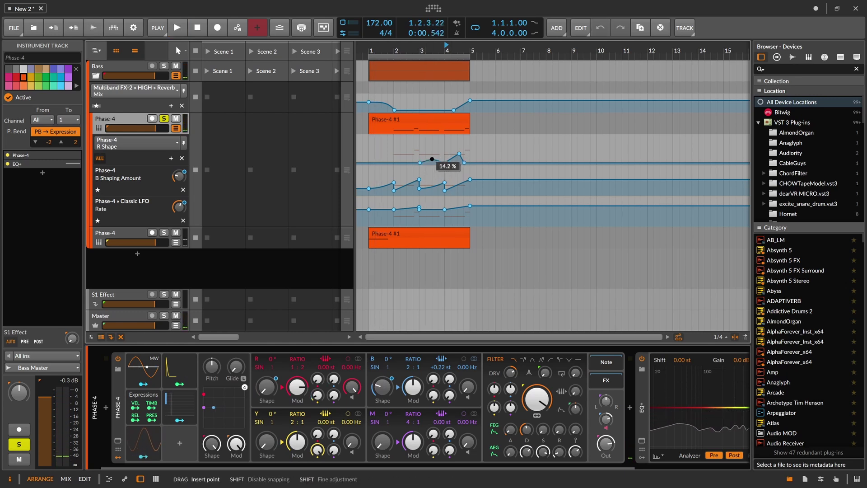
pyautogui.press('space')
pyautogui.click(421, 51)
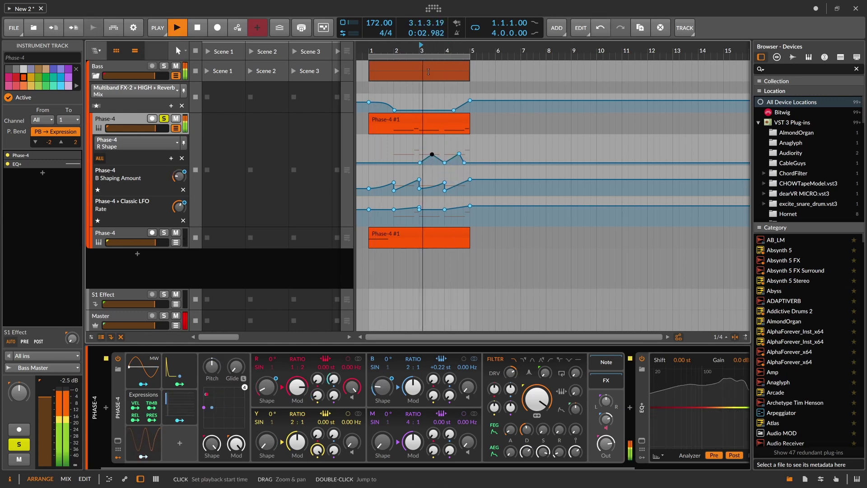
pyautogui.moveTo(432, 154); pyautogui.dragTo(419, 154)
pyautogui.press('space')
pyautogui.press('space')
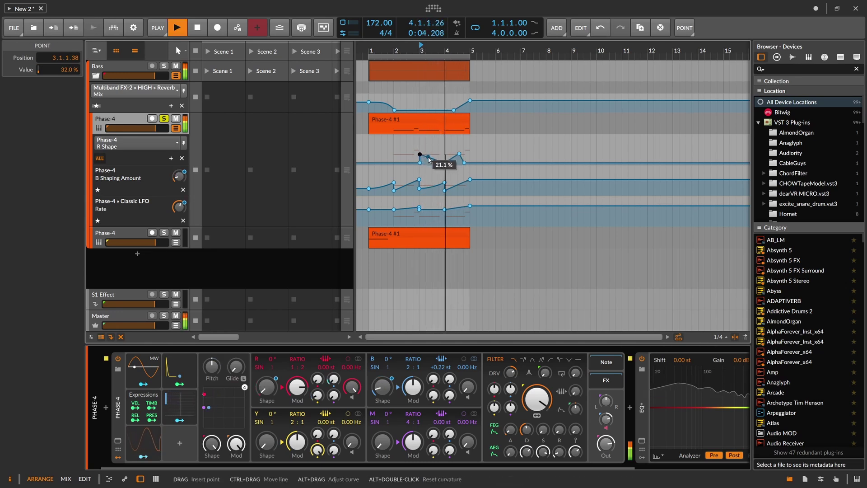
pyautogui.doubleClick(420, 154)
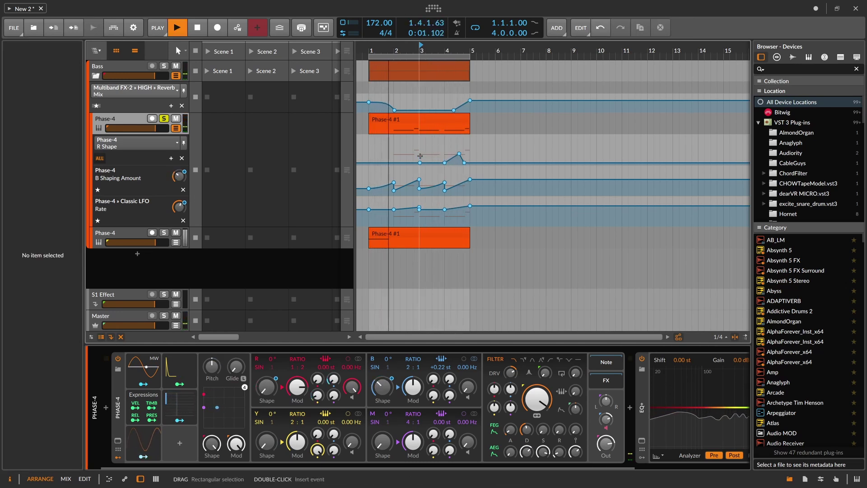
pyautogui.press('space')
# Unsolo the upper Phase-4 track and hide its automation lanes within the Bass group
pyautogui.click(165, 121)
pyautogui.doubleClick(114, 68)
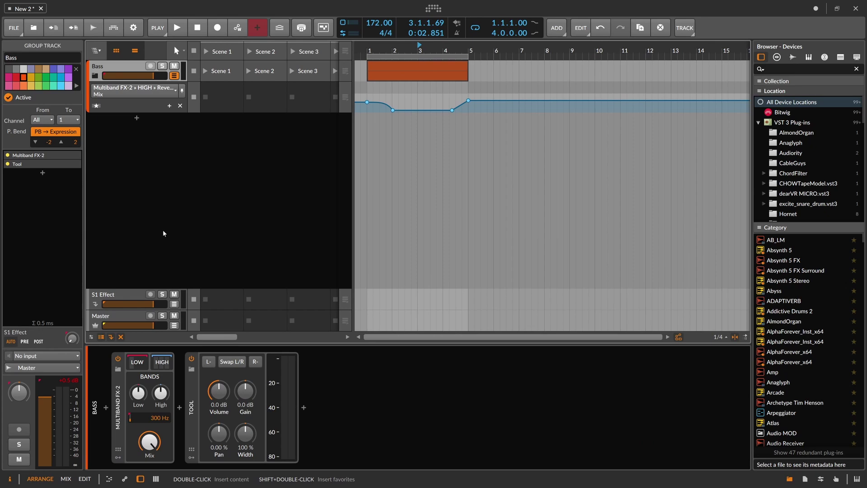
pyautogui.moveTo(397, 50); pyautogui.dragTo(374, 55)
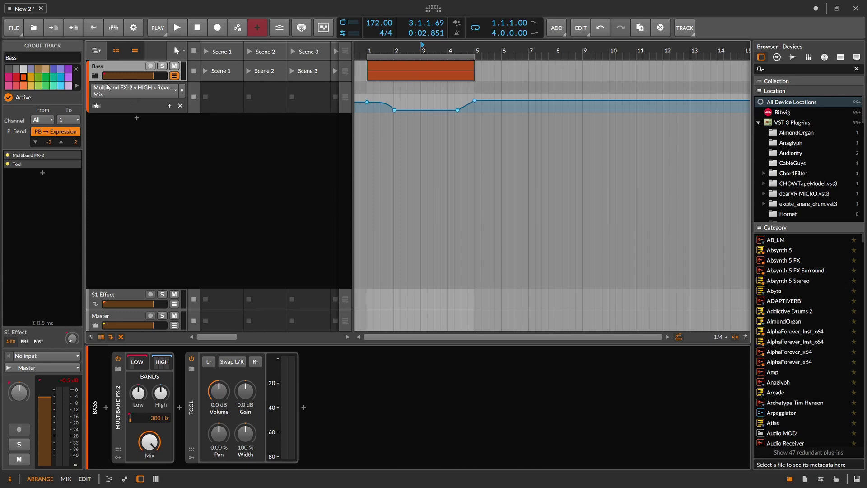
pyautogui.click(95, 77)
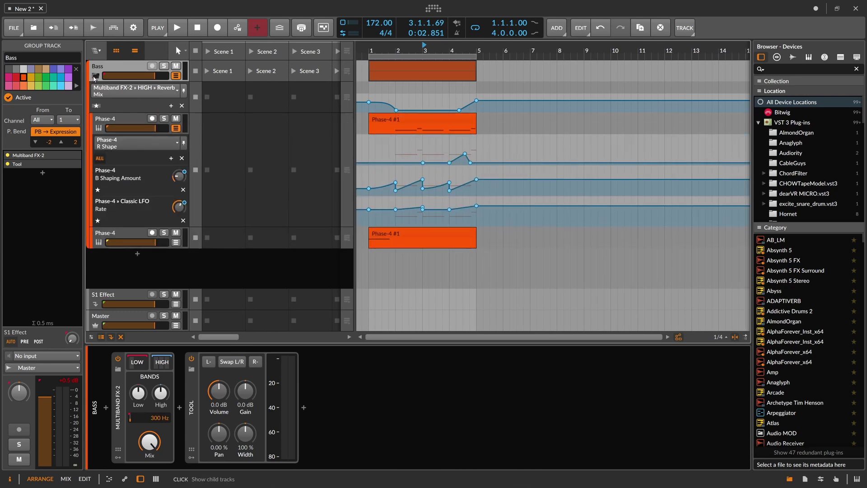
pyautogui.click(176, 129)
# Compare the synth settings and clips of the two Phase-4 tracks
pyautogui.click(121, 149)
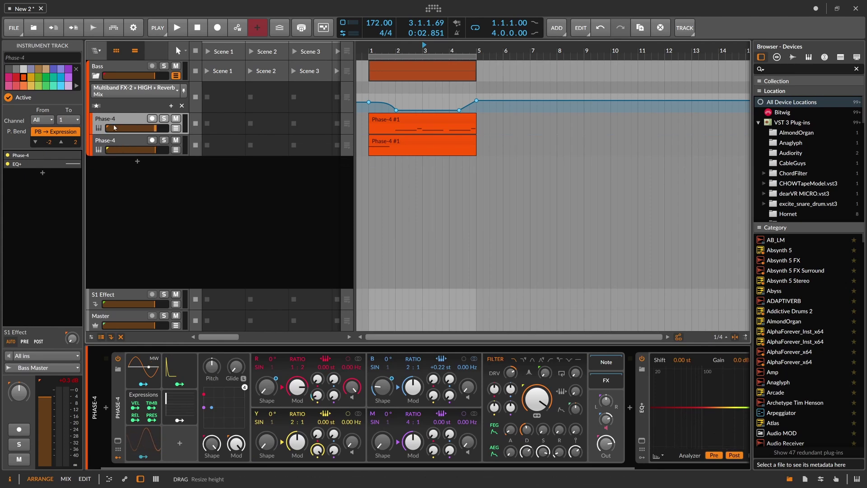
pyautogui.click(122, 138)
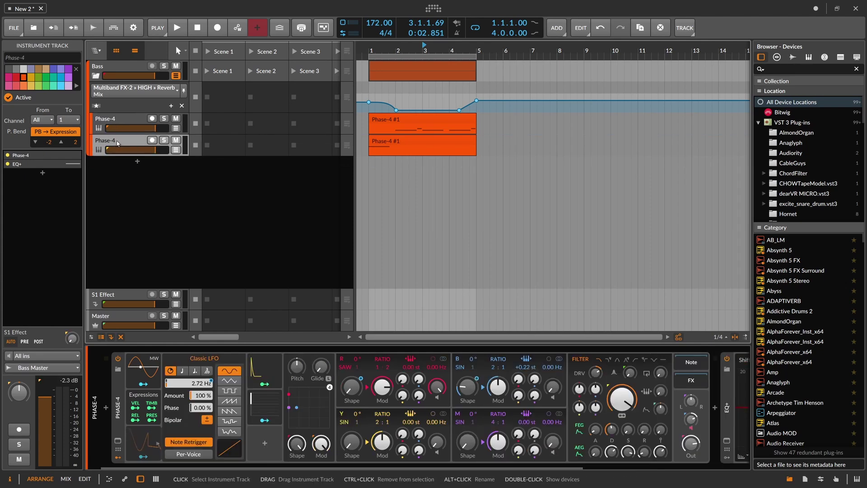
pyautogui.click(115, 122)
pyautogui.click(118, 139)
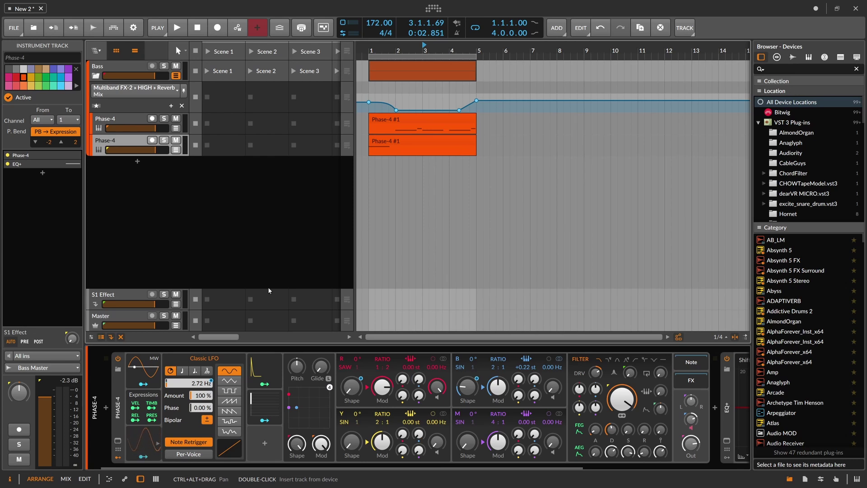
pyautogui.click(394, 128)
pyautogui.click(413, 146)
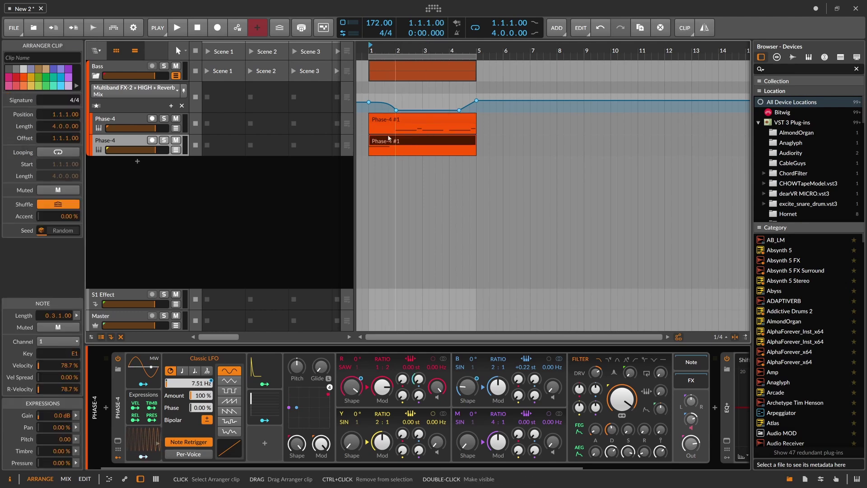
pyautogui.click(137, 121)
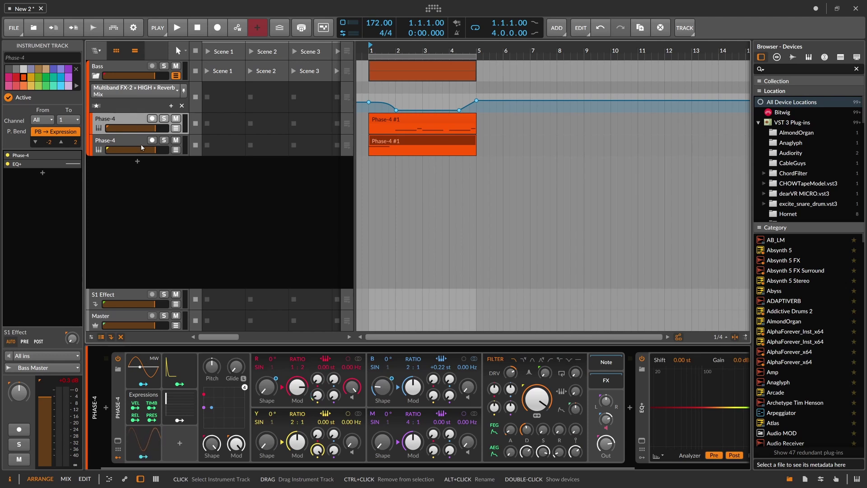
pyautogui.scroll(-2, 435, 51)
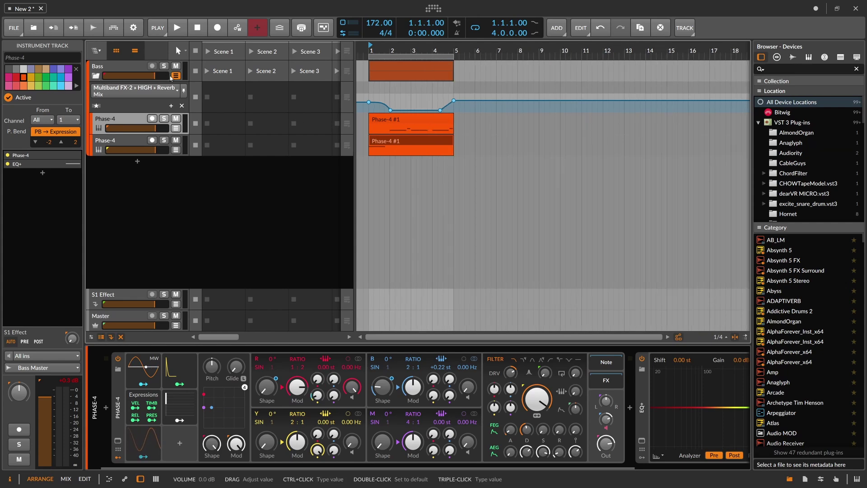
# Hide the Bass group's automation lane and add a new instrument track with Bitwig's Polysynth below the group
pyautogui.click(128, 68)
pyautogui.doubleClick(132, 144)
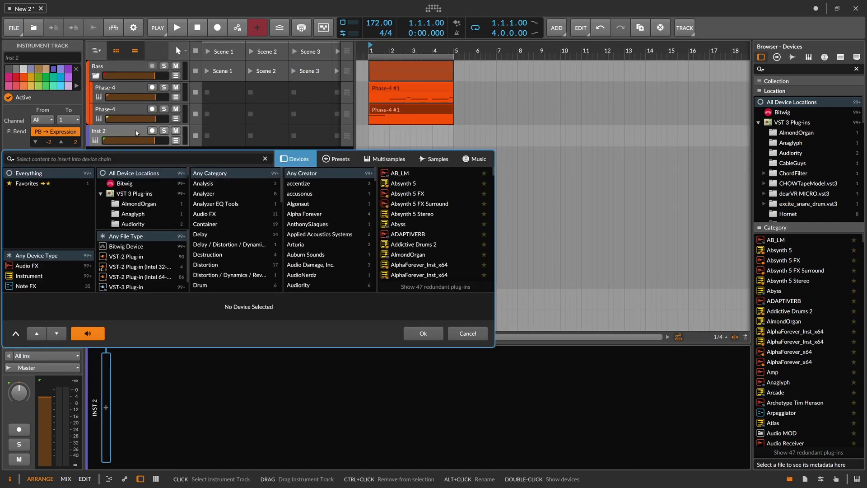
pyautogui.write('poly')
pyautogui.press('Down')
pyautogui.press('Down')
pyautogui.press('Down')
pyautogui.press('Down')
pyautogui.press('Down')
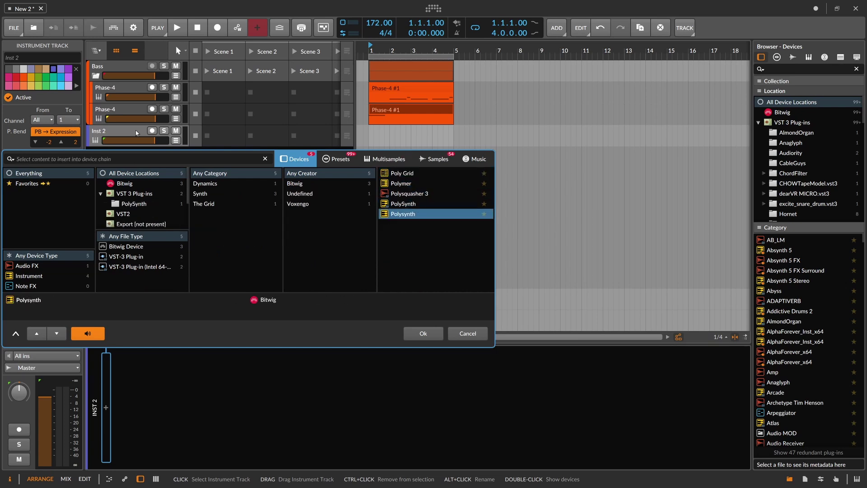
pyautogui.press('Return')
# Collapse and mute the Bass group, and create a one-bar clip at bar 1 on the Polysynth track
pyautogui.click(118, 73)
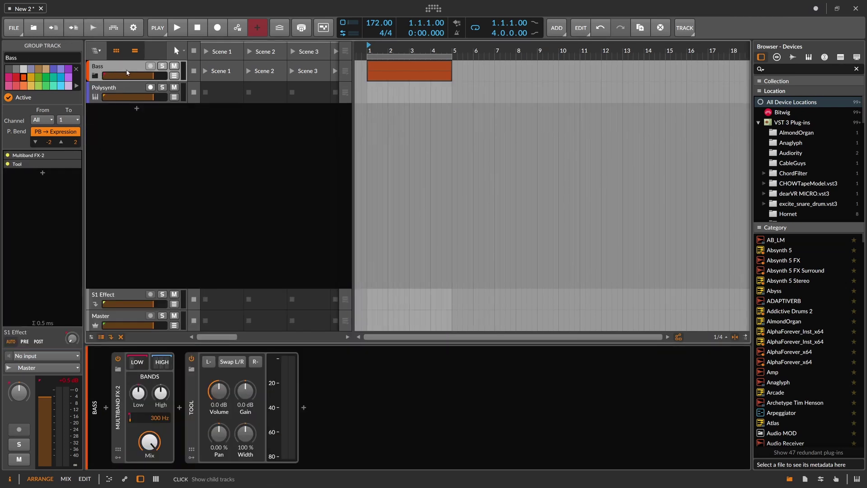
pyautogui.click(175, 67)
pyautogui.doubleClick(368, 88)
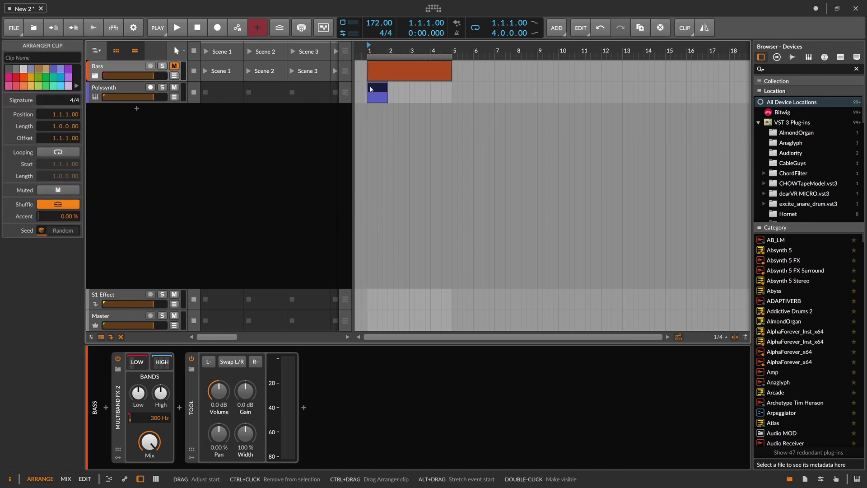
# Extend the Polysynth clip to four bars and draw one E0 note from its start with a length of 3.3.2.00
pyautogui.moveTo(387, 88); pyautogui.dragTo(443, 90)
pyautogui.doubleClick(421, 91)
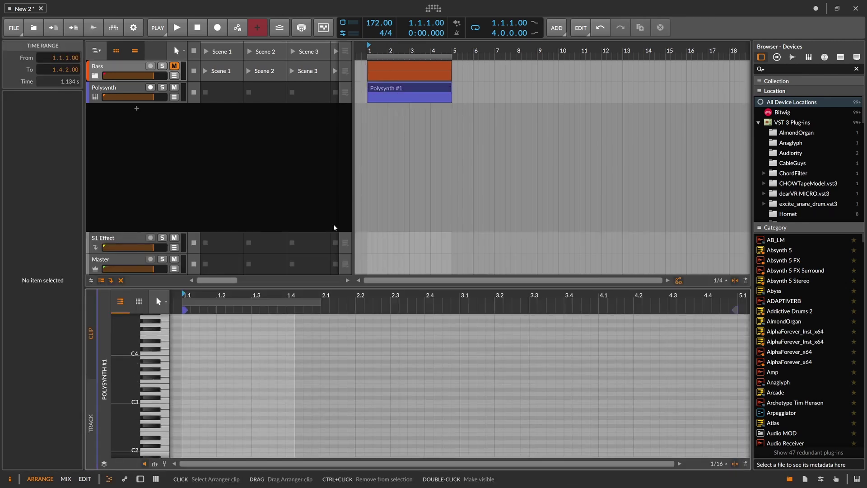
pyautogui.scroll(3, 177, 399)
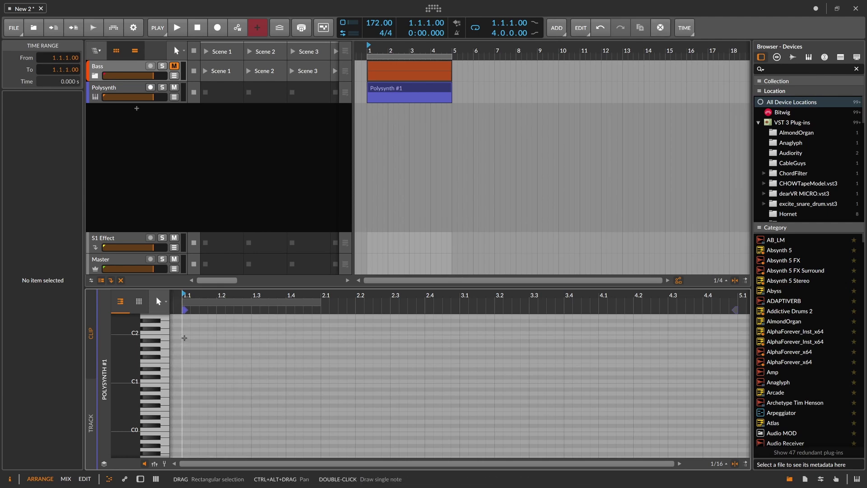
pyautogui.doubleClick(184, 339)
pyautogui.hotkey('shift', 'Down')
pyautogui.press('Up')
pyautogui.press('Up')
pyautogui.press('Up')
pyautogui.press('Up')
pyautogui.press('Up')
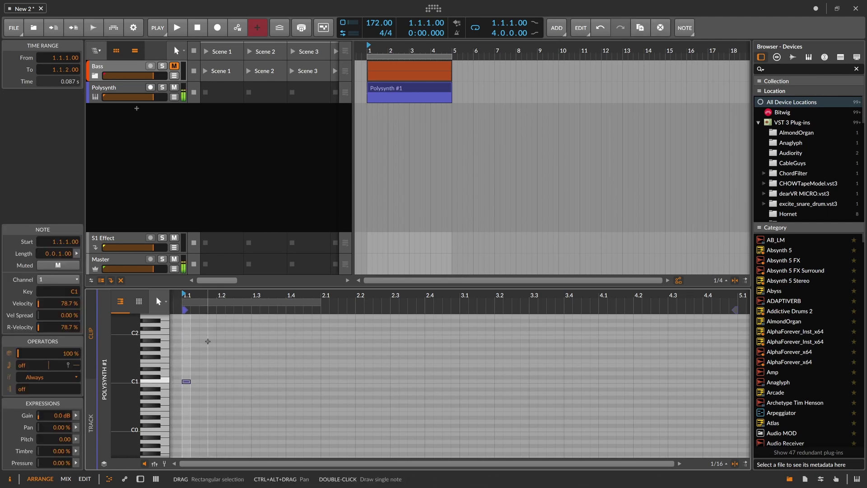
pyautogui.hotkey('shift', 'Down')
pyautogui.moveTo(190, 414); pyautogui.dragTo(720, 407)
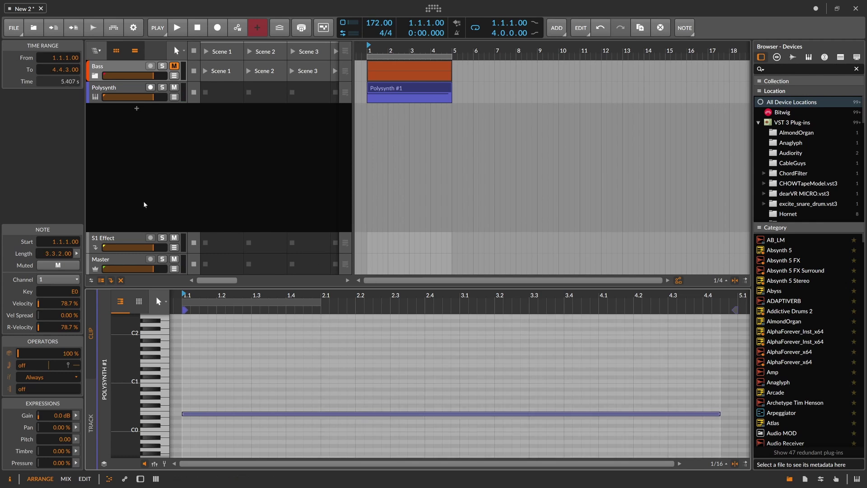
# Solo the Polysynth track, display its device chain and audition the sustained note
pyautogui.press('space')
pyautogui.click(162, 90)
pyautogui.press('d')
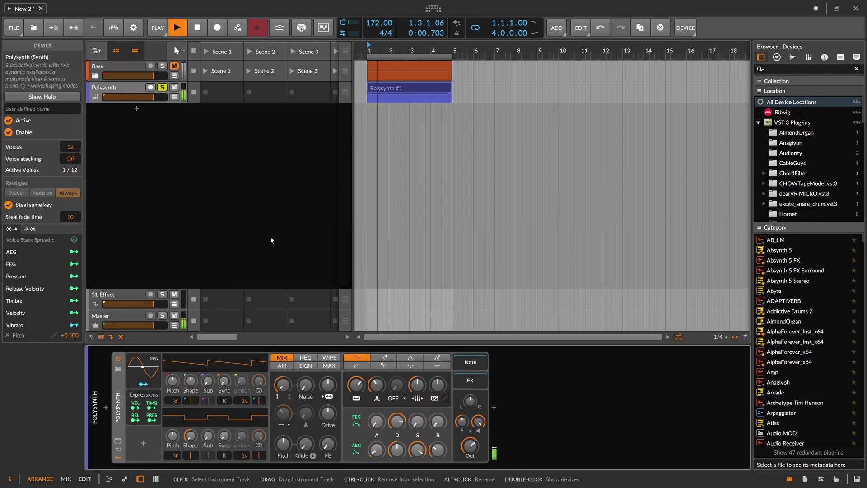
pyautogui.press('space')
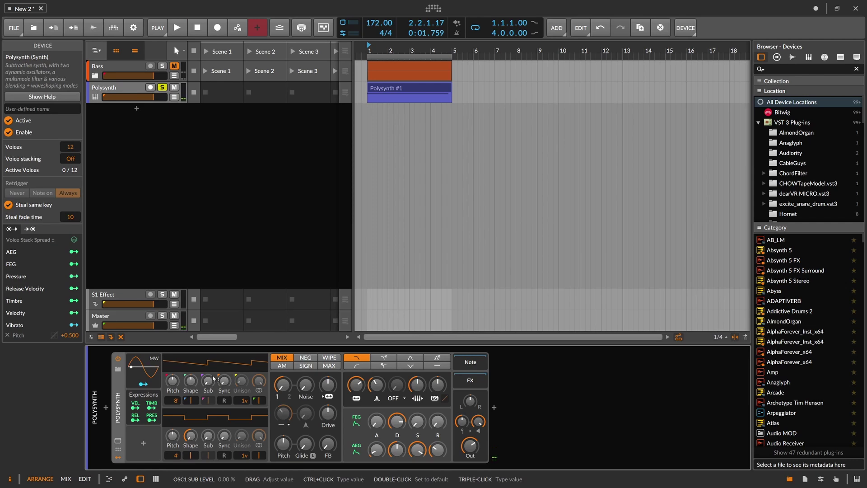
# Give oscillator 1 two unison voices, adjust their detune spread and reduce the stereo width to 0%, auditioning the result
pyautogui.moveTo(245, 401); pyautogui.dragTo(242, 374)
pyautogui.press('space')
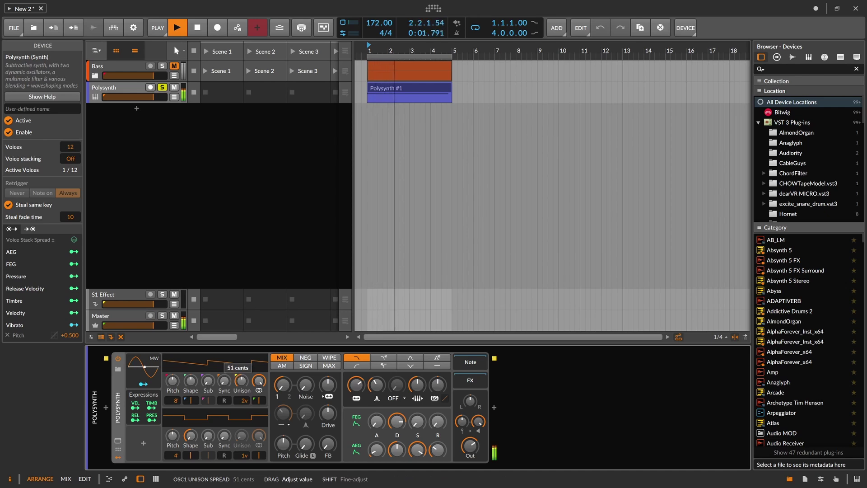
pyautogui.press('space')
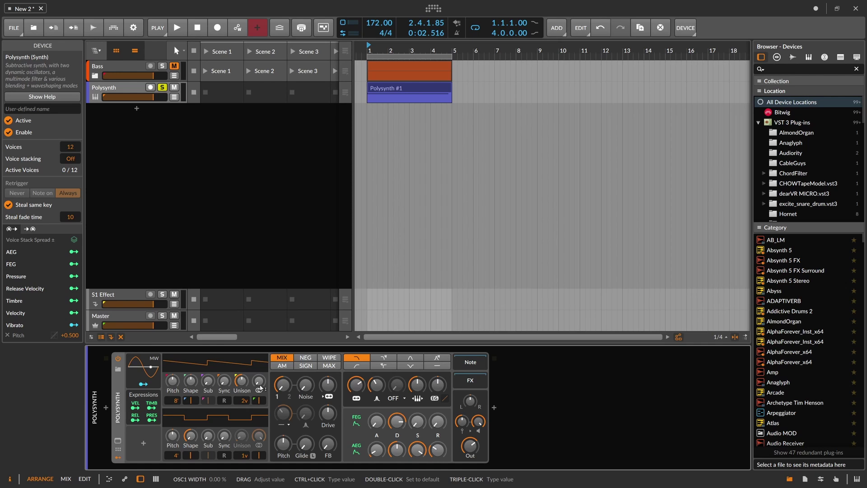
pyautogui.press('space')
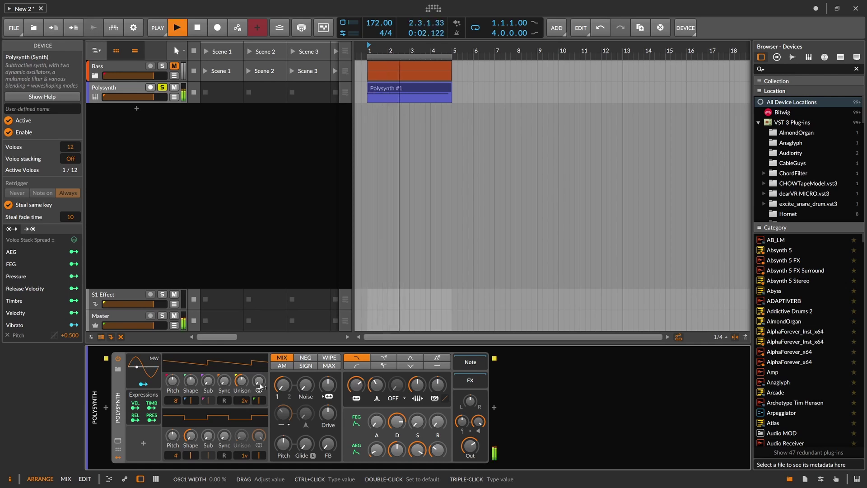
pyautogui.press('space')
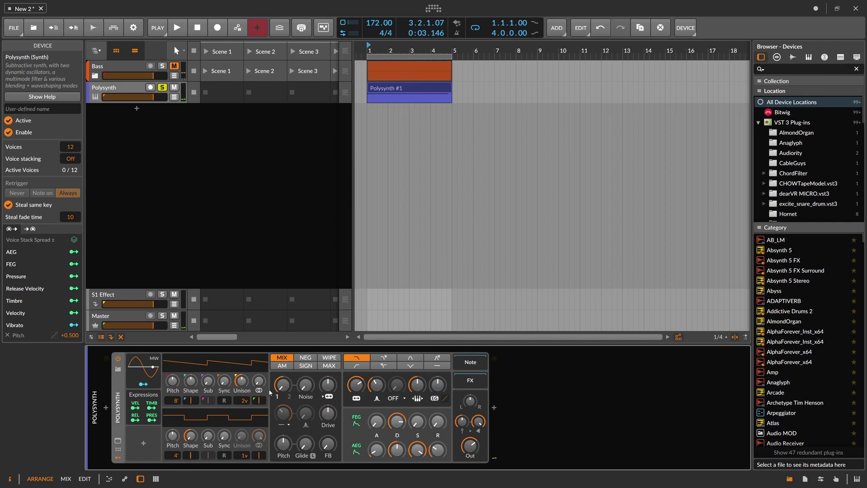
# Add a Tool device after the Polysynth and set its width to 0%
pyautogui.click(495, 408)
pyautogui.write('too')
pyautogui.press('Down')
pyautogui.press('Return')
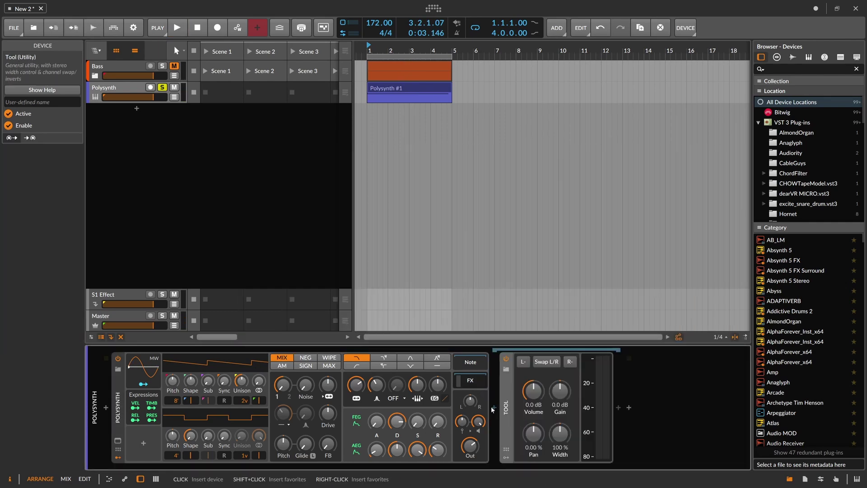
pyautogui.moveTo(560, 432); pyautogui.dragTo(560, 470)
# During playback, adjust oscillator 1's unison spread, raise the mixer drive and lower the filter cutoff to about 513 Hz
pyautogui.press('space')
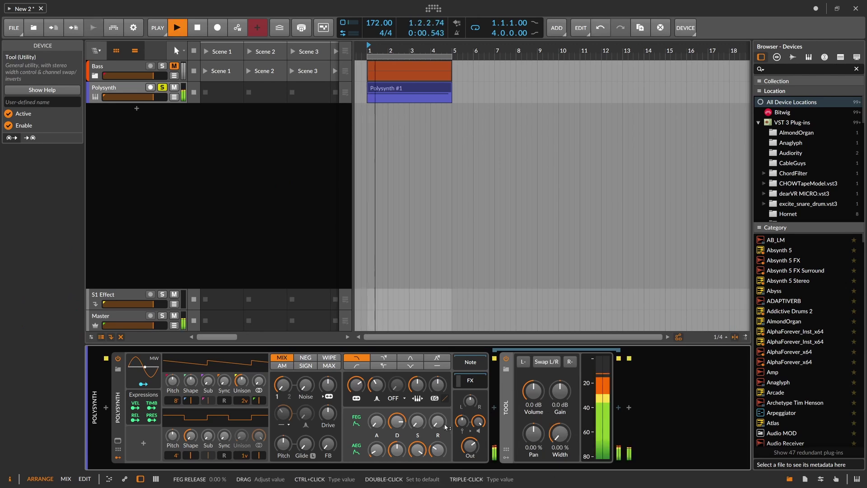
pyautogui.moveTo(241, 381); pyautogui.dragTo(242, 383)
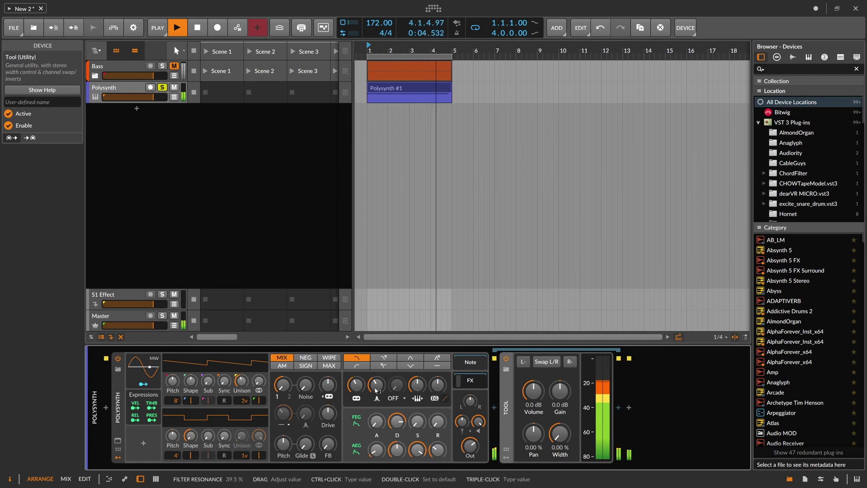
pyautogui.moveTo(328, 385); pyautogui.dragTo(328, 380)
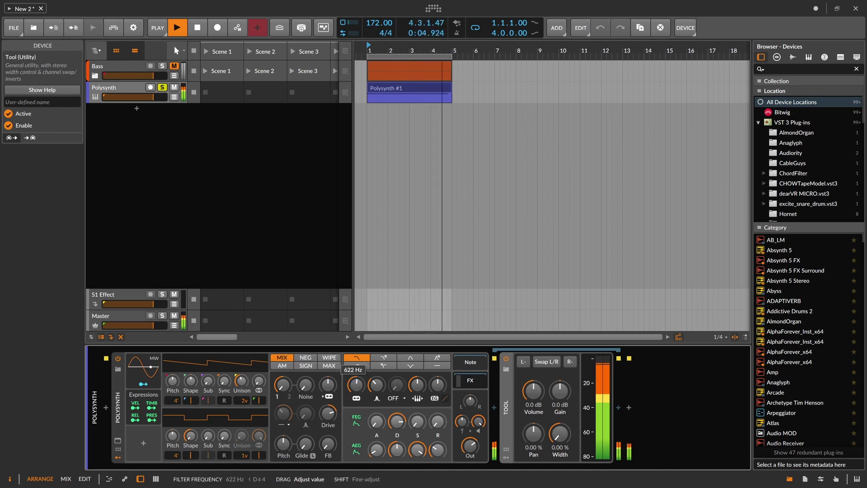
pyautogui.moveTo(176, 401); pyautogui.dragTo(176, 407)
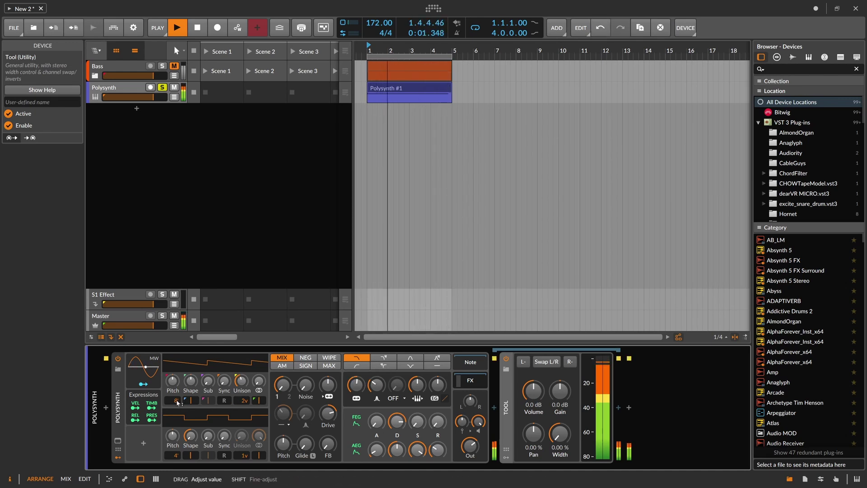
pyautogui.moveTo(357, 385); pyautogui.dragTo(356, 392)
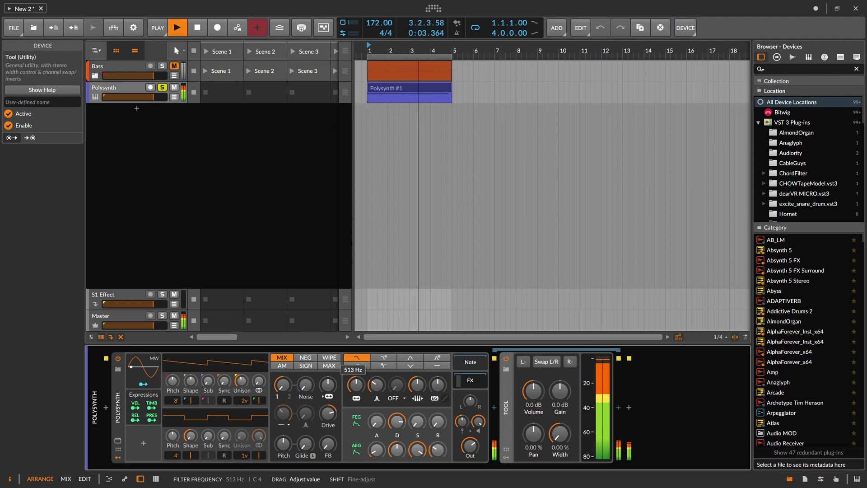
pyautogui.press('space')
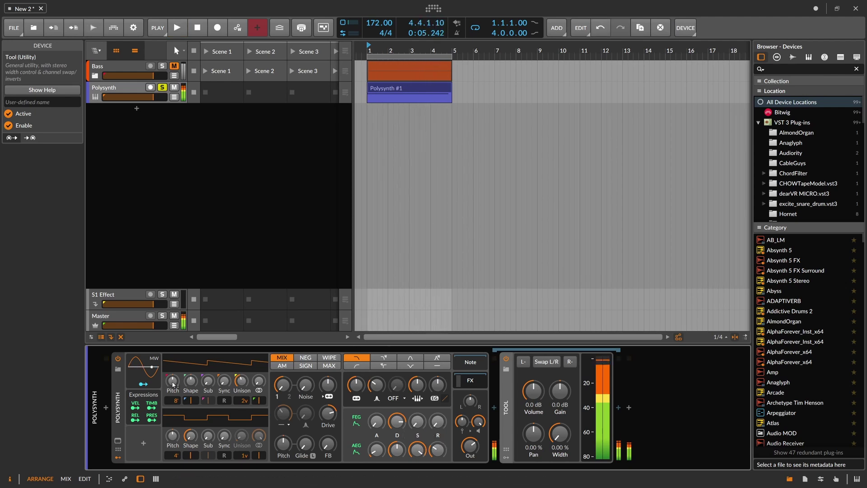
# Set the Polysynth's voices to Mono
pyautogui.click(117, 394)
pyautogui.moveTo(71, 148); pyautogui.dragTo(71, 177)
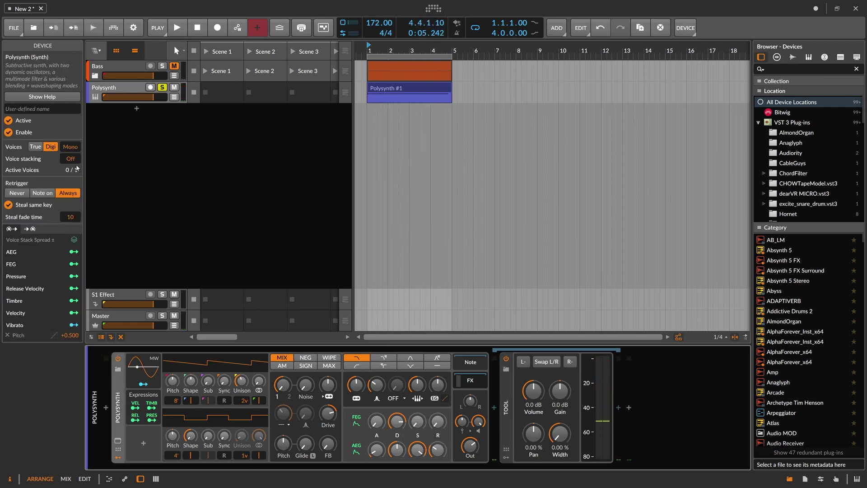
# Shorten the E0 note to end at 4.3 and add an F1 note from 4.3.1 to the clip's end at 5.1.1
pyautogui.doubleClick(407, 87)
pyautogui.moveTo(418, 296); pyautogui.dragTo(305, 258)
pyautogui.moveTo(364, 306); pyautogui.dragTo(378, 331)
pyautogui.click(378, 331)
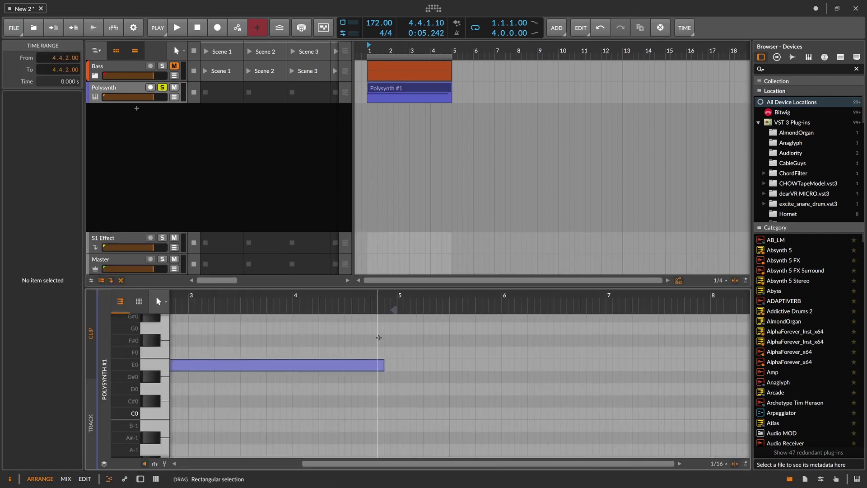
pyautogui.moveTo(383, 365); pyautogui.dragTo(346, 365)
pyautogui.doubleClick(350, 365)
pyautogui.moveTo(707, 365); pyautogui.dragTo(395, 384)
pyautogui.hotkey('shift', 'Up')
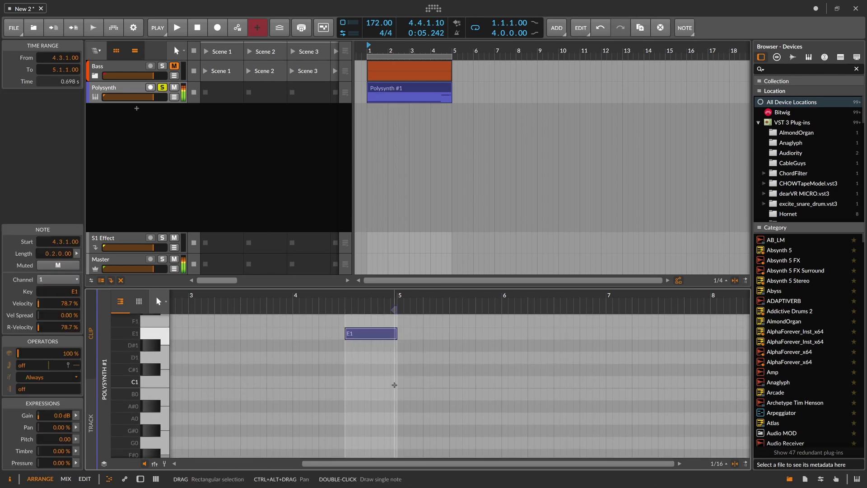
pyautogui.press('Up')
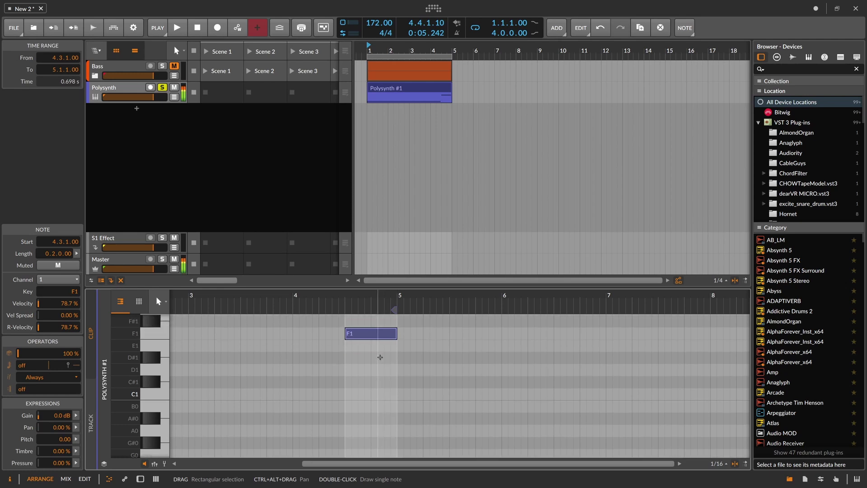
# Set the Polysynth's glide time to about 19 ms and sweep the filter cutoff up to about 831 Hz during playback
pyautogui.press('d')
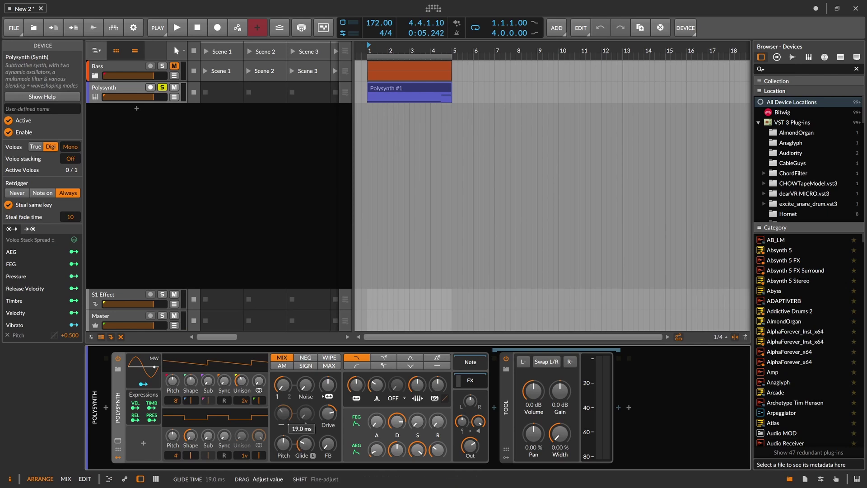
pyautogui.moveTo(305, 445); pyautogui.dragTo(306, 449)
pyautogui.press('space')
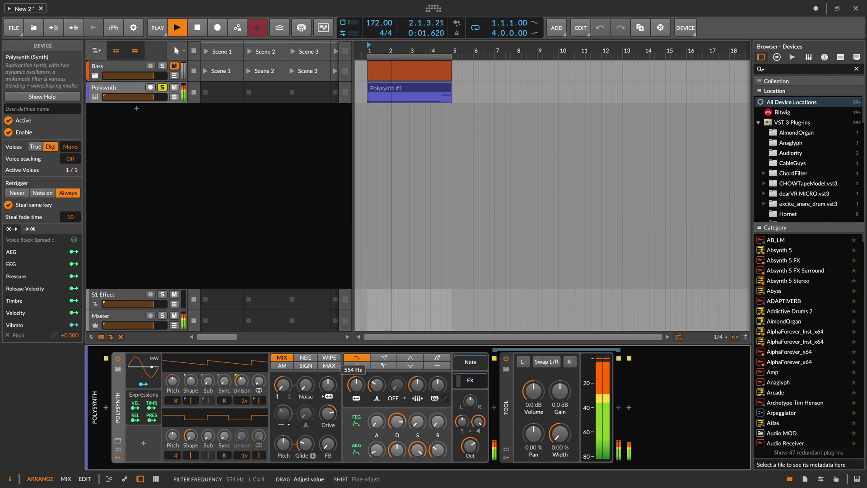
pyautogui.moveTo(356, 385)
pyautogui.mouseDown()
pyautogui.moveTo(356, 373)
pyautogui.moveTo(356, 383)
pyautogui.mouseUp()
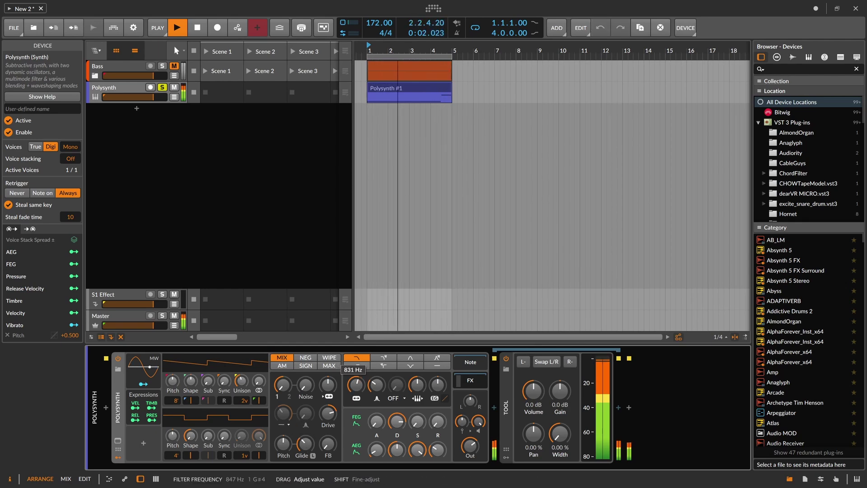
pyautogui.press('space')
# Rework the low line into E0 for bar 1, F0 for bar 2, and E0 from bar 3 until the F1 note
pyautogui.doubleClick(409, 89)
pyautogui.moveTo(384, 296); pyautogui.dragTo(361, 330)
pyautogui.click(409, 387)
pyautogui.moveTo(494, 432)
pyautogui.mouseDown()
pyautogui.moveTo(380, 433)
pyautogui.moveTo(395, 432)
pyautogui.mouseUp()
pyautogui.doubleClick(405, 433)
pyautogui.click(466, 437)
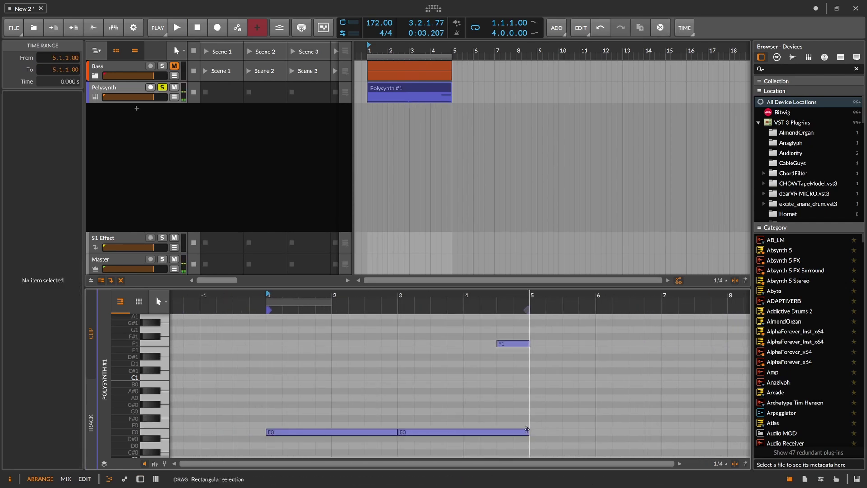
pyautogui.moveTo(528, 433); pyautogui.dragTo(497, 433)
pyautogui.click(389, 423)
pyautogui.moveTo(396, 433); pyautogui.dragTo(337, 427)
pyautogui.doubleClick(337, 426)
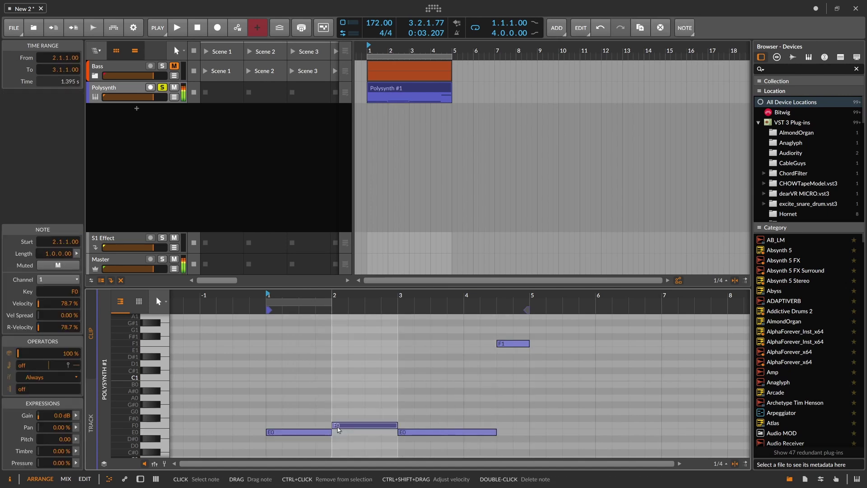
# Audition the revised phrase and adjust the Polysynth's filter cutoff during playback
pyautogui.press('space')
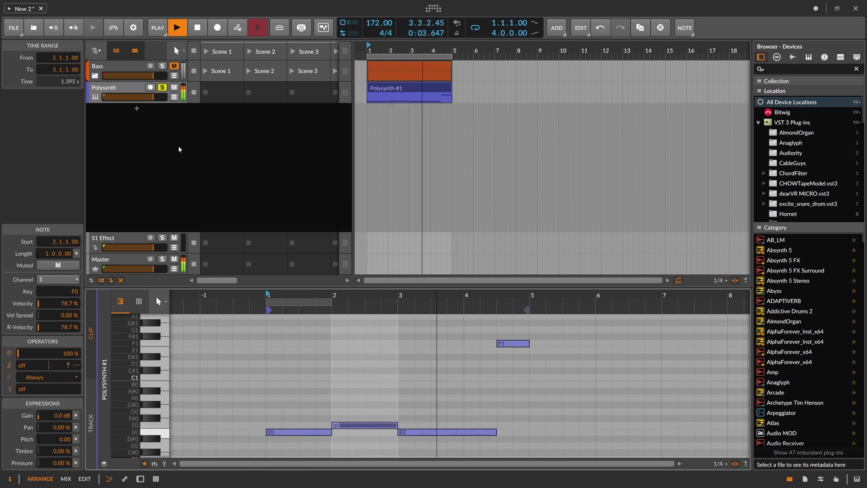
pyautogui.doubleClick(131, 89)
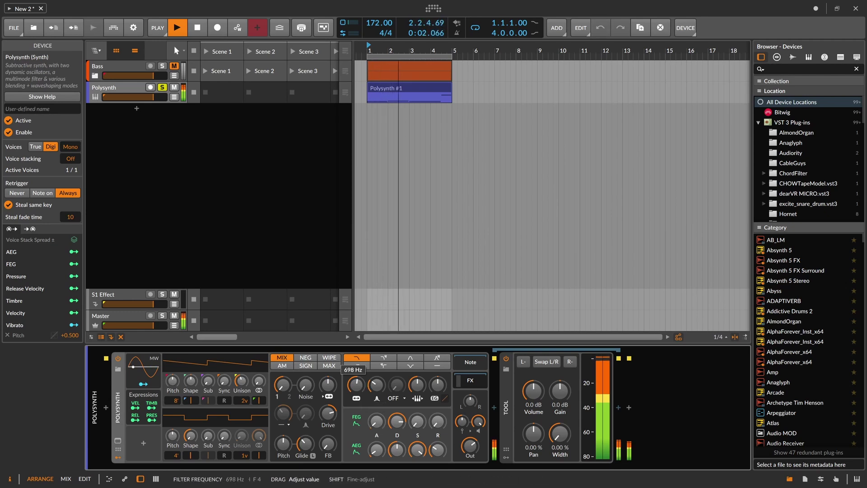
pyautogui.press('space')
# Open the Polysynth's output level for editing
pyautogui.keyDown('ctrl'); pyautogui.click(471, 446); pyautogui.keyUp('ctrl')
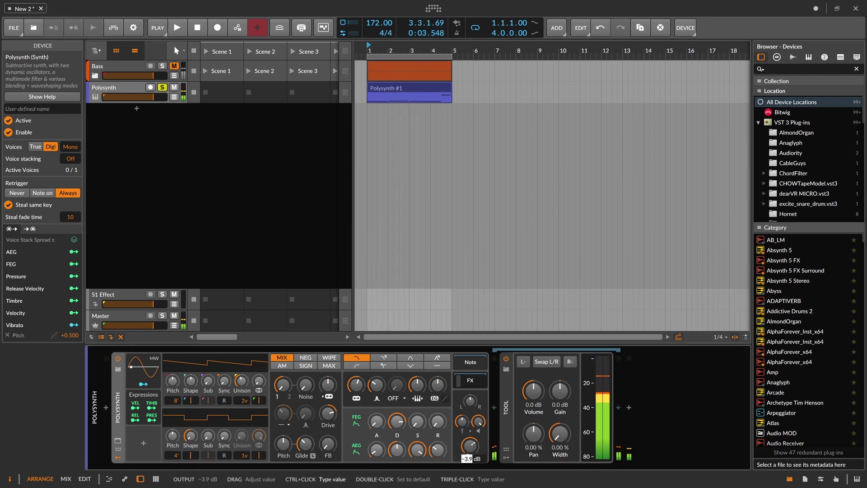
# Set the Polysynth output to 0 dB, insert a Peak Limiter after the Tool device and audition the sound
pyautogui.write('0')
pyautogui.press('Return')
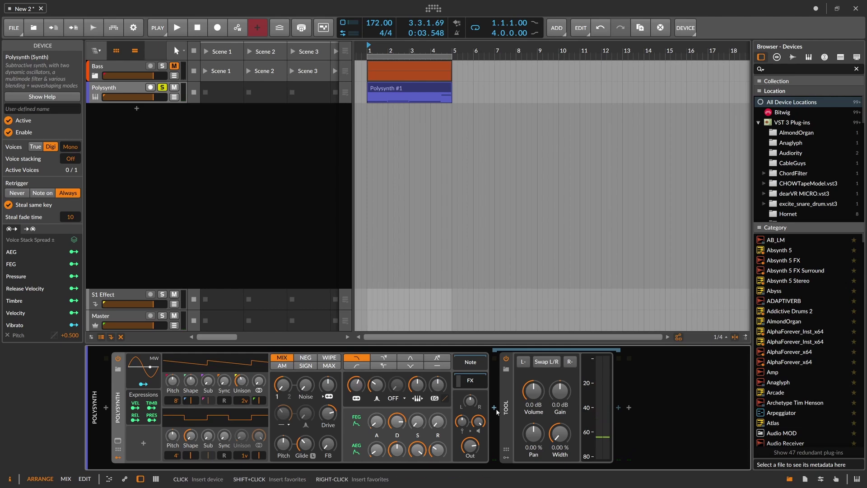
pyautogui.click(618, 407)
pyautogui.write('peak')
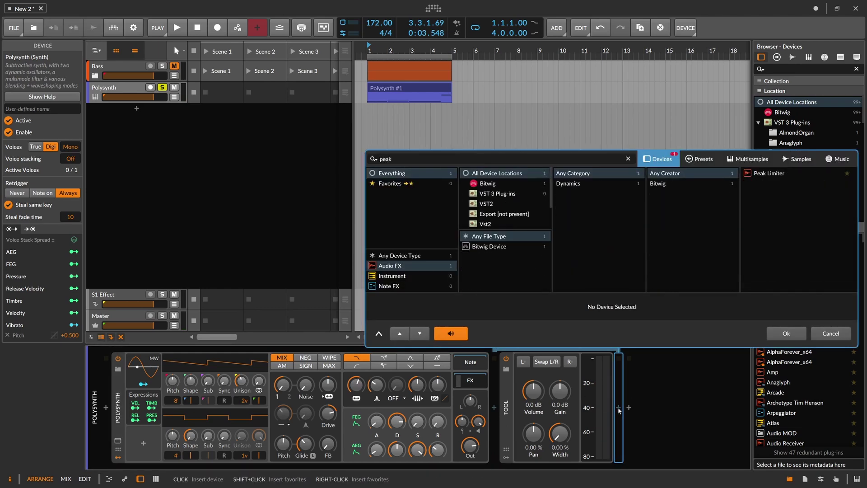
pyautogui.press('Return')
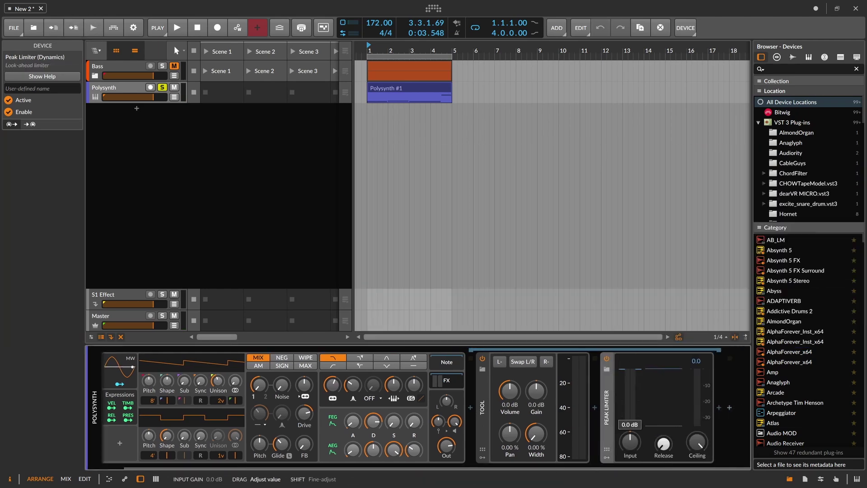
pyautogui.press('space')
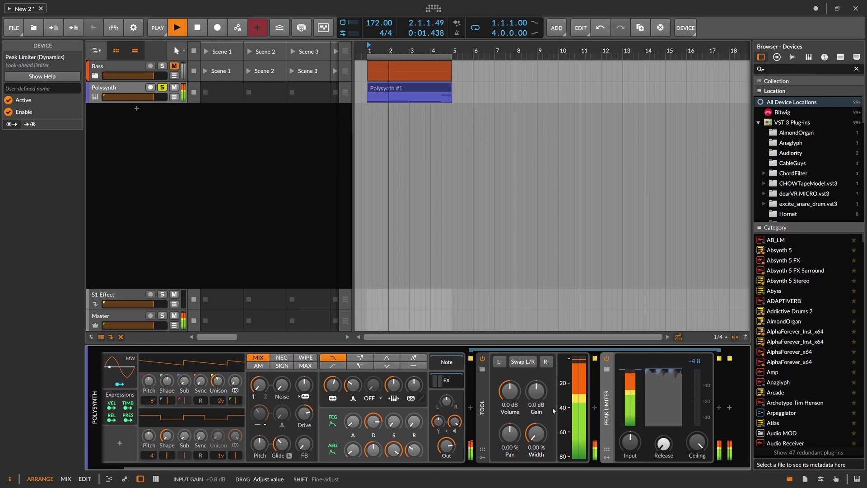
pyautogui.press('space')
# Insert a Multiband FX-2 between the Tool and the Peak Limiter and open its high band chain
pyautogui.click(594, 407)
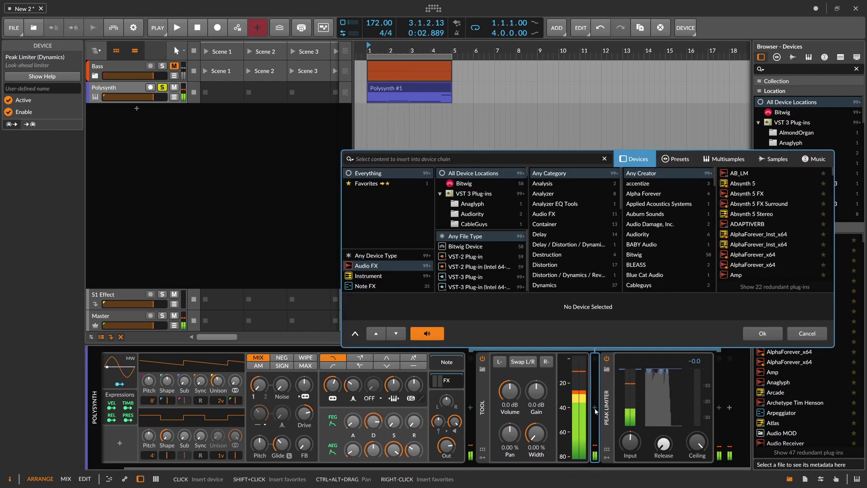
pyautogui.write('fx-2')
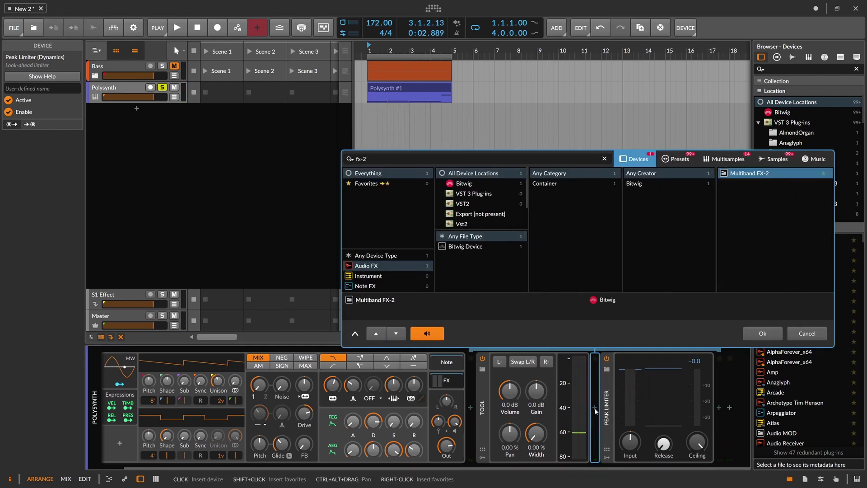
pyautogui.press('Return')
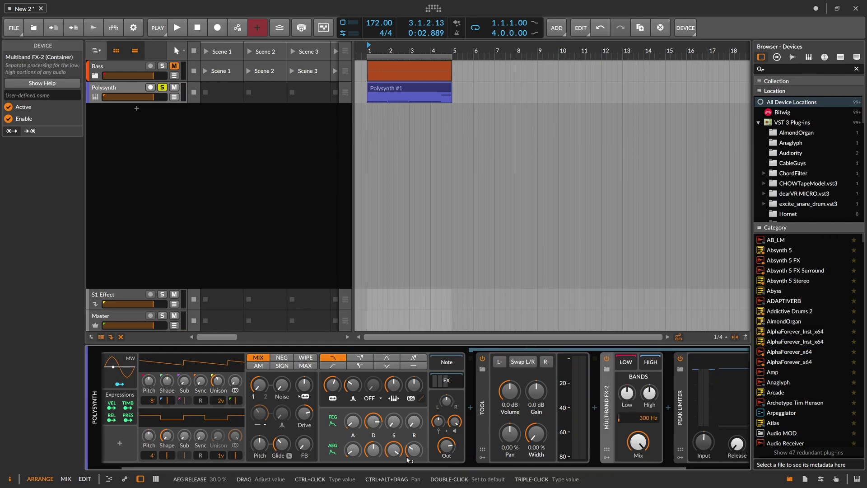
pyautogui.moveTo(408, 468); pyautogui.dragTo(474, 468)
pyautogui.click(578, 364)
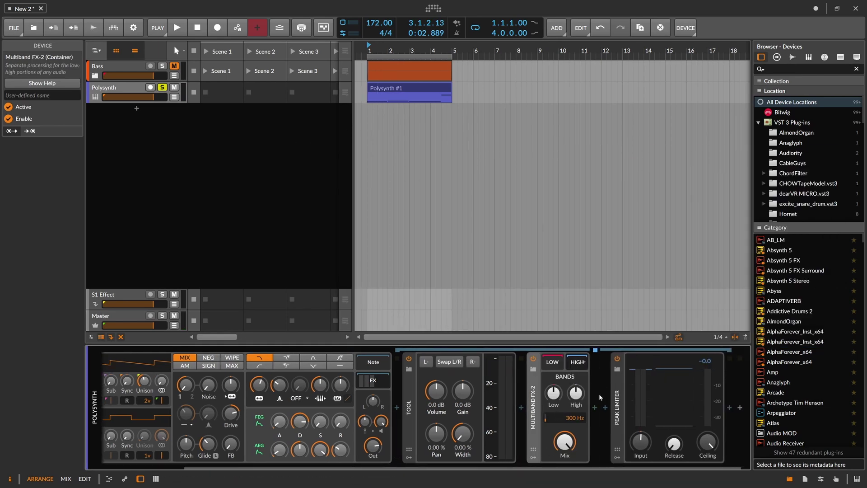
pyautogui.click(595, 408)
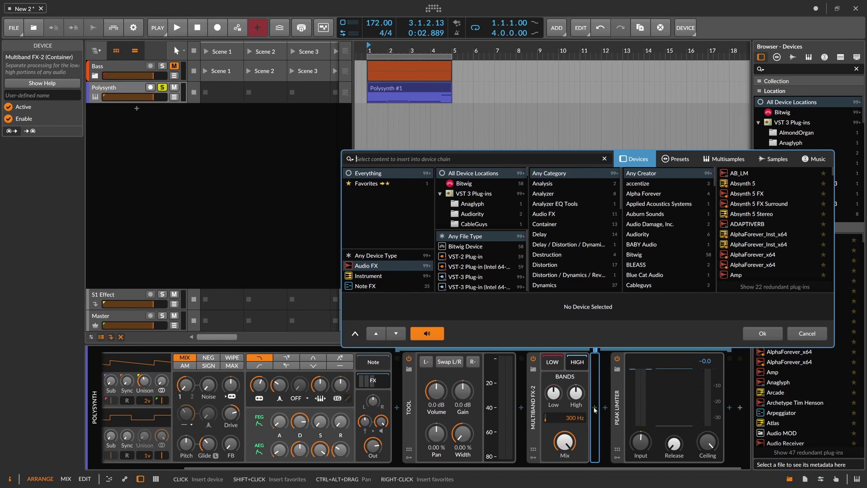
pyautogui.write('chord')
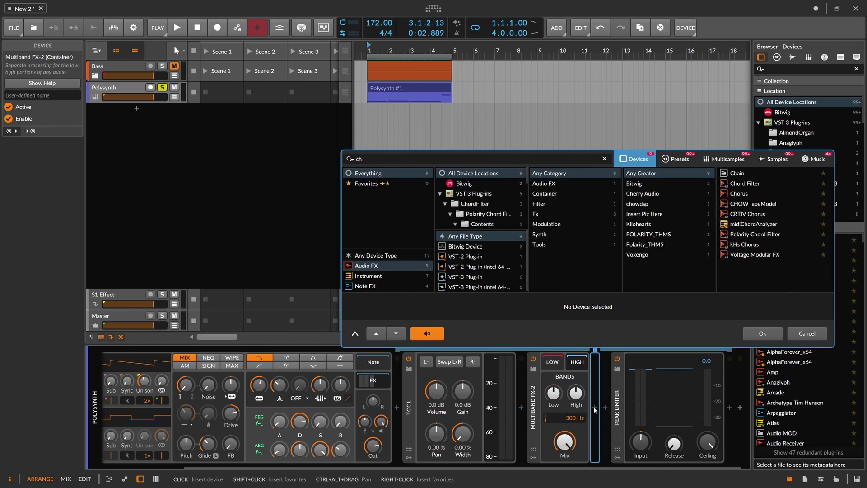
pyautogui.press('Return')
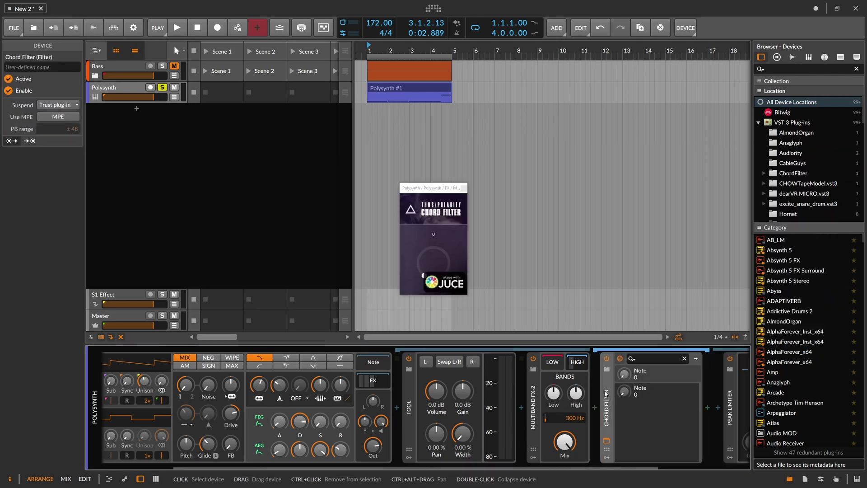
pyautogui.press('Delete')
# Insert a Bitwig Chorus in the high band, enable Wide, set its rate to about 2.90 Hz and lower its mix
pyautogui.click(595, 408)
pyautogui.write('chorus')
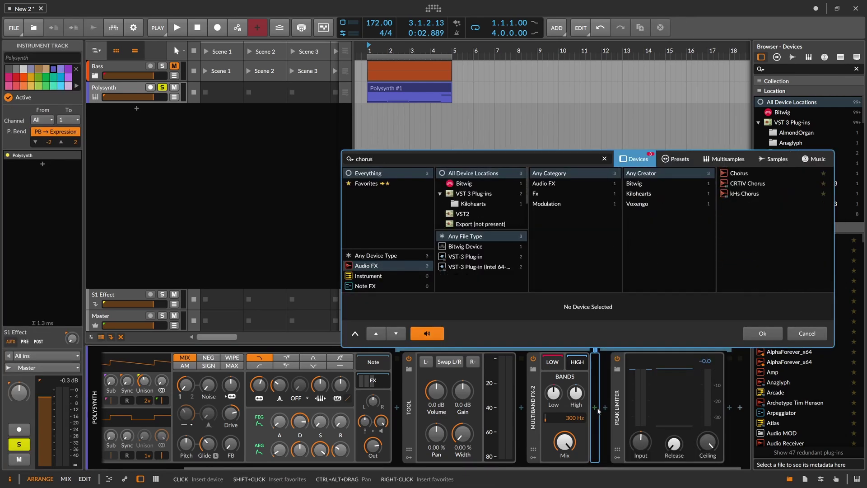
pyautogui.press('Return')
pyautogui.press('space')
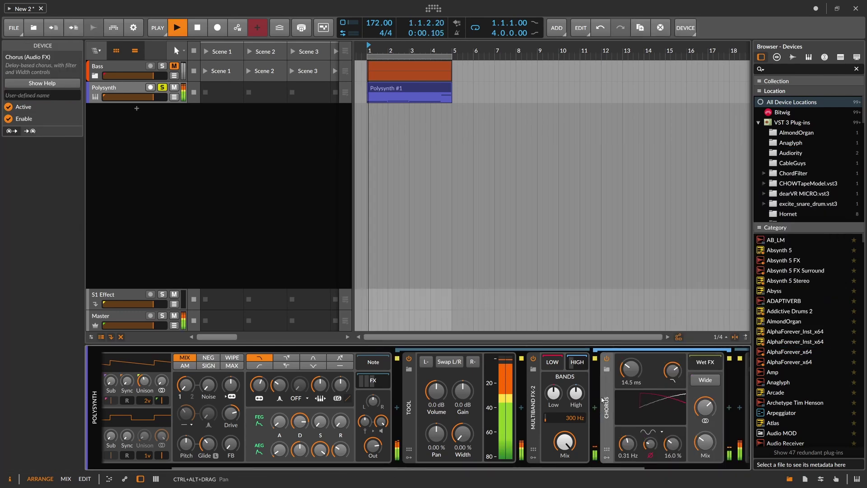
pyautogui.click(706, 379)
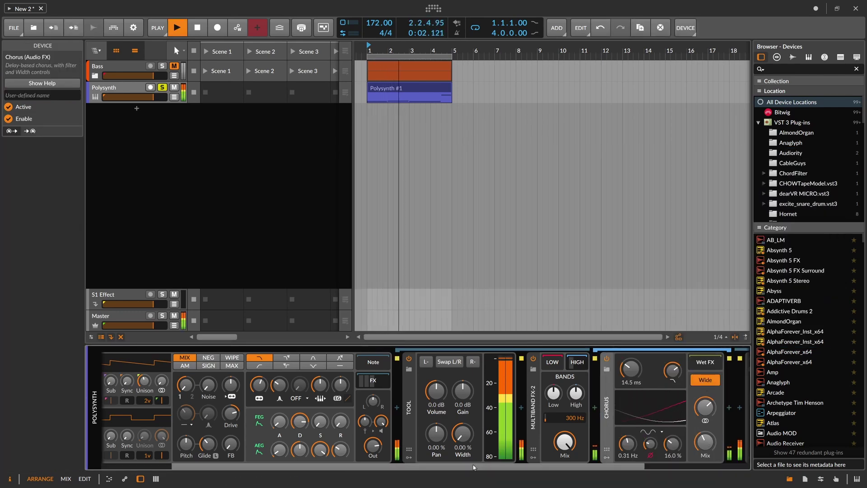
pyautogui.moveTo(616, 443); pyautogui.dragTo(616, 418)
pyautogui.moveTo(694, 442); pyautogui.dragTo(693, 467)
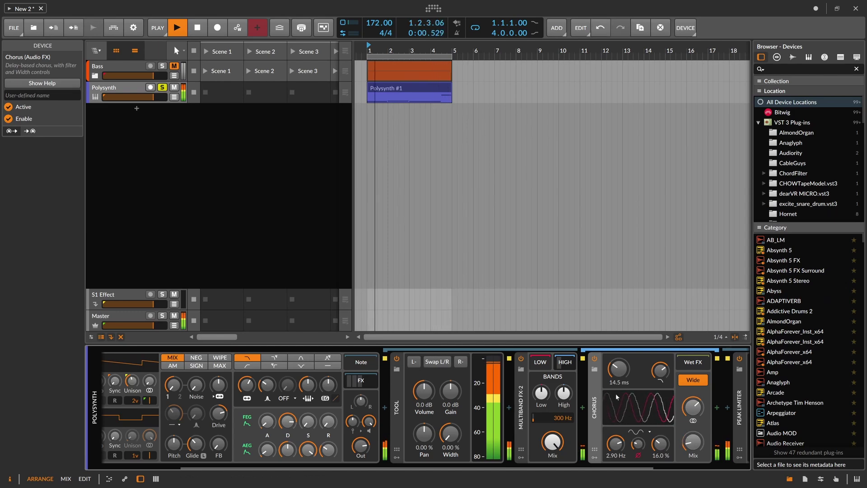
# Insert a Reverb after the Chorus and set its Wet FX EQ-2 to about 575 Hz low and 7.01 kHz high
pyautogui.scroll(-3, 613, 458)
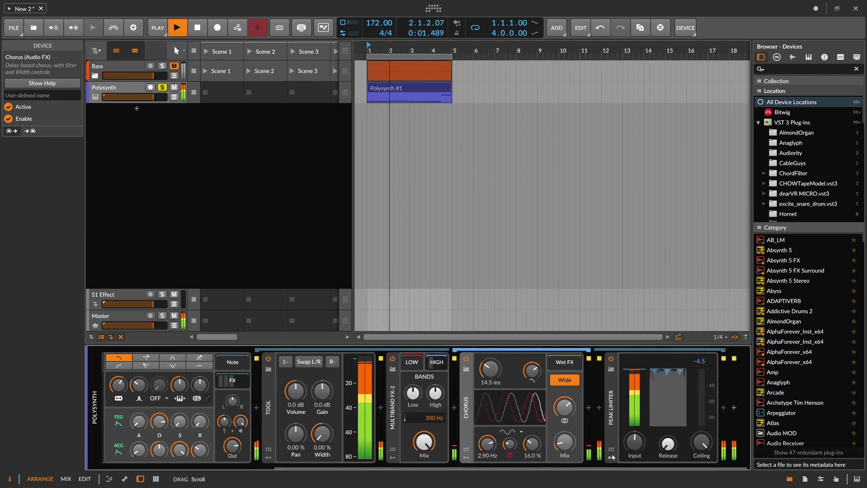
pyautogui.click(588, 408)
pyautogui.write('reve')
pyautogui.press('Down')
pyautogui.press('Return')
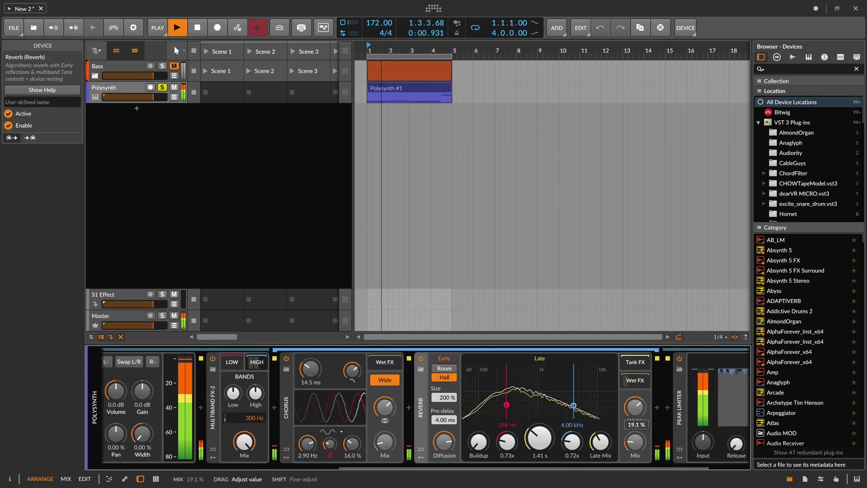
pyautogui.click(635, 382)
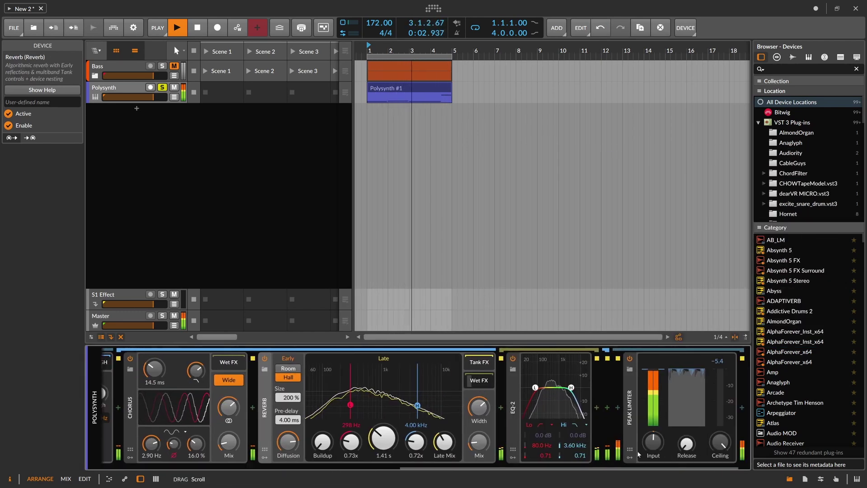
pyautogui.moveTo(542, 445); pyautogui.dragTo(542, 409)
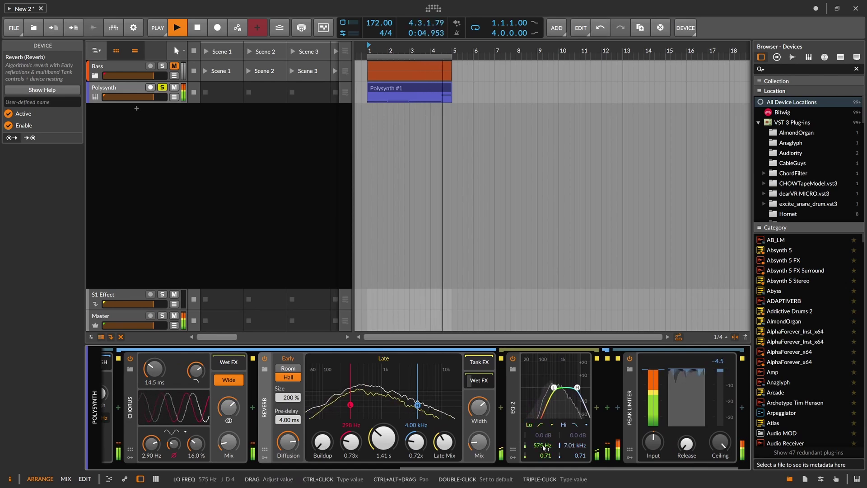
# Adjust the Reverb's mix, shorten its reverb time to about 521 ms and reduce its size to about 54.2%
pyautogui.moveTo(479, 442); pyautogui.dragTo(479, 420)
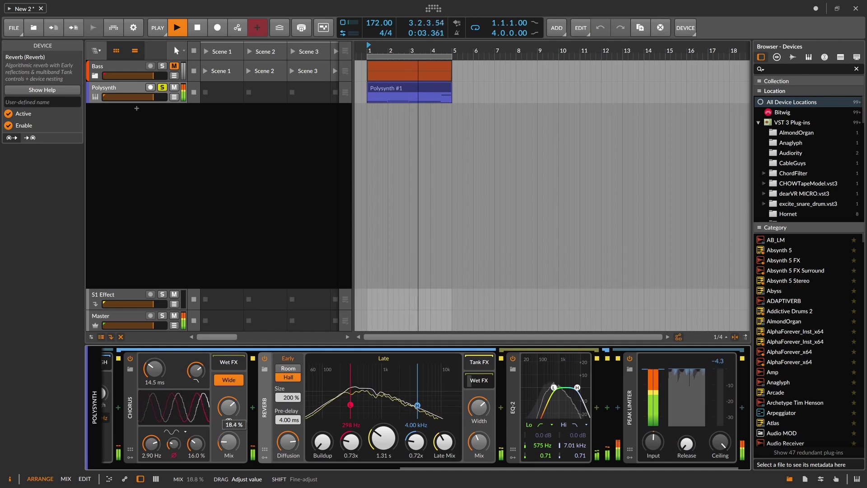
pyautogui.moveTo(389, 445); pyautogui.dragTo(389, 468)
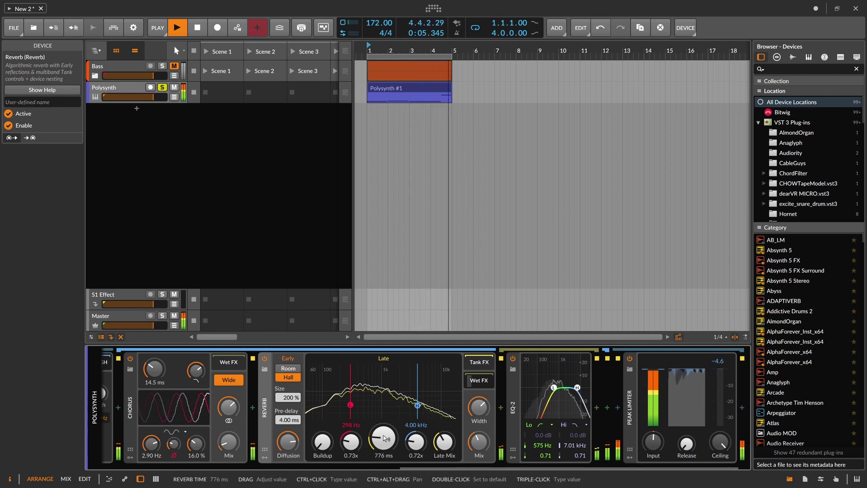
pyautogui.moveTo(289, 398); pyautogui.dragTo(288, 434)
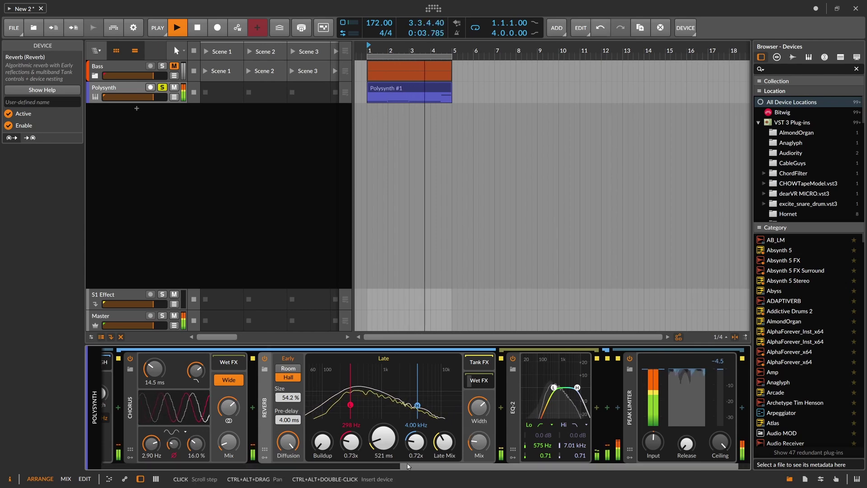
# Add a Classic LFO modulator to the Polysynth and map it to the filter frequency with an amount of +9
pyautogui.hscroll(-5, 380, 368)
pyautogui.hscroll(-5, 381, 368)
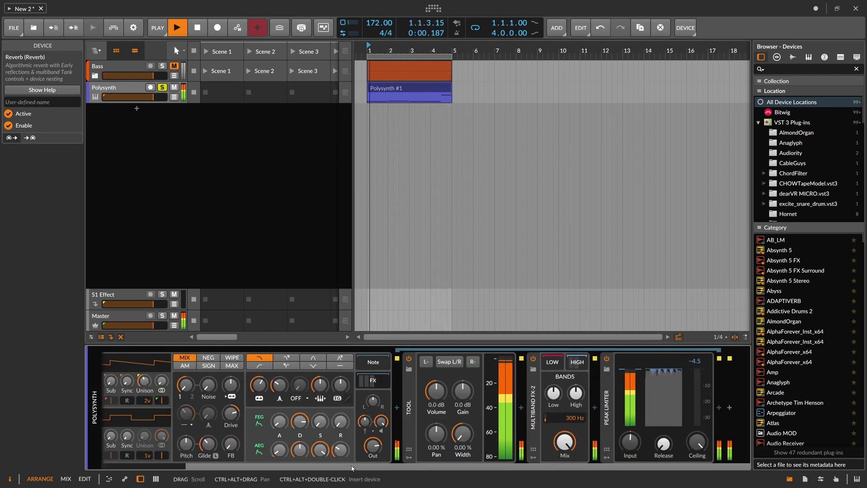
pyautogui.hscroll(-5, 381, 368)
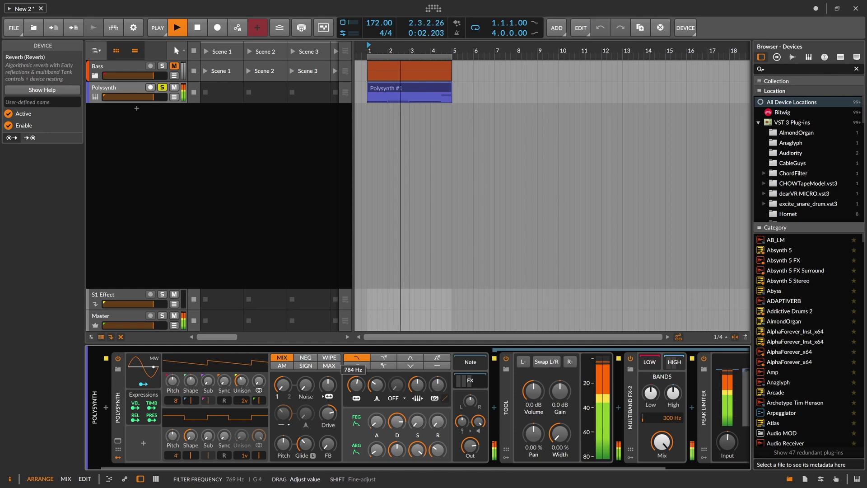
pyautogui.press('space')
pyautogui.click(144, 442)
pyautogui.write('lfo')
pyautogui.press('Down')
pyautogui.press('Down')
pyautogui.press('Down')
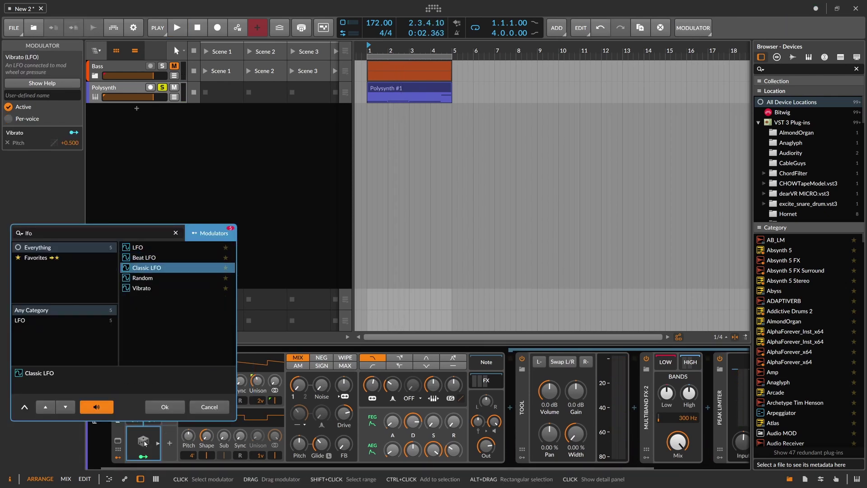
pyautogui.press('Return')
pyautogui.moveTo(366, 387); pyautogui.dragTo(367, 378)
# During playback, turn off Bipolar on the Classic LFO, set its rate to about 0.77 Hz and fine-tune the filter frequency
pyautogui.press('space')
pyautogui.click(152, 443)
pyautogui.moveTo(199, 384); pyautogui.dragTo(200, 368)
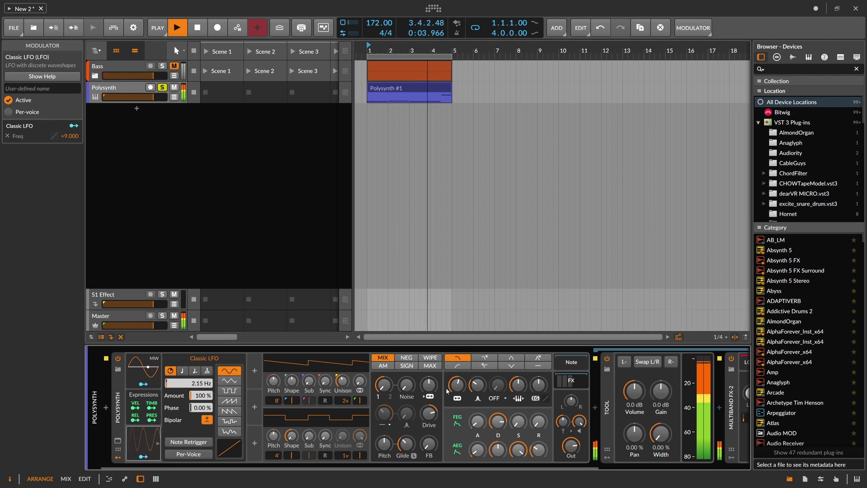
pyautogui.click(207, 420)
pyautogui.moveTo(197, 384); pyautogui.dragTo(197, 402)
pyautogui.moveTo(464, 391); pyautogui.dragTo(464, 387)
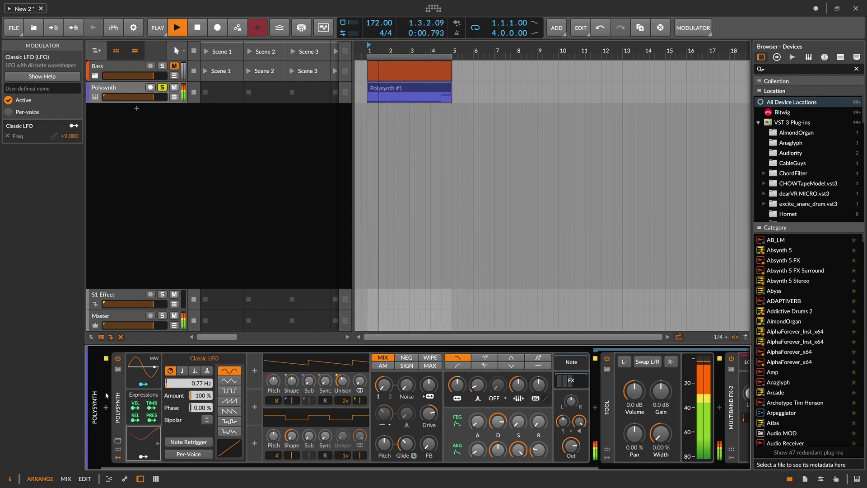
pyautogui.click(131, 401)
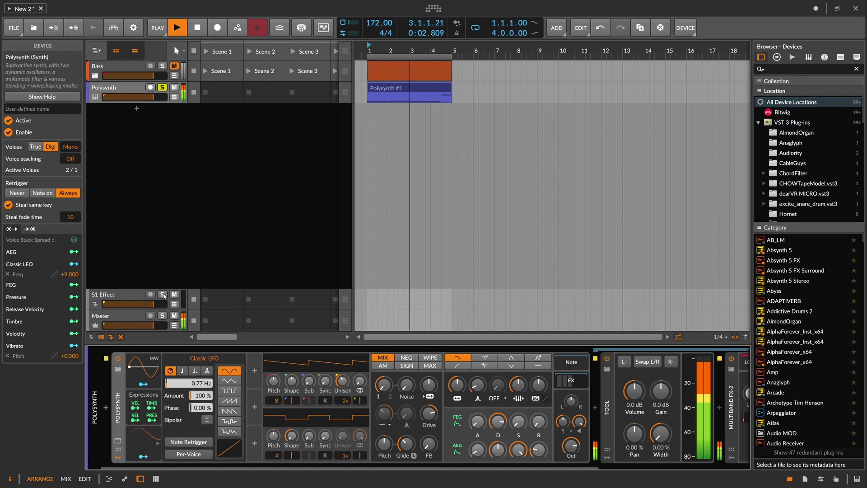
# Stop playback and rename the Polysynth track "Reece Bass"
pyautogui.click(128, 91)
pyautogui.press('space')
pyautogui.doubleClick(127, 89)
pyautogui.write('Reece Bass')
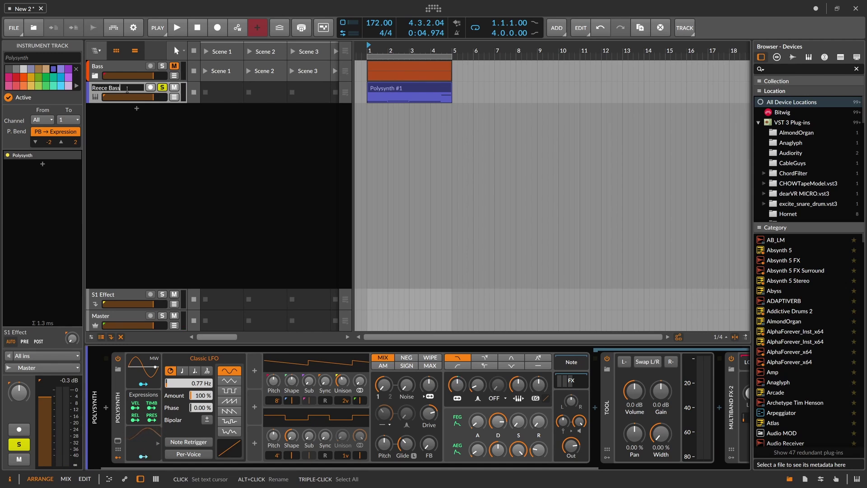
pyautogui.press('Return')
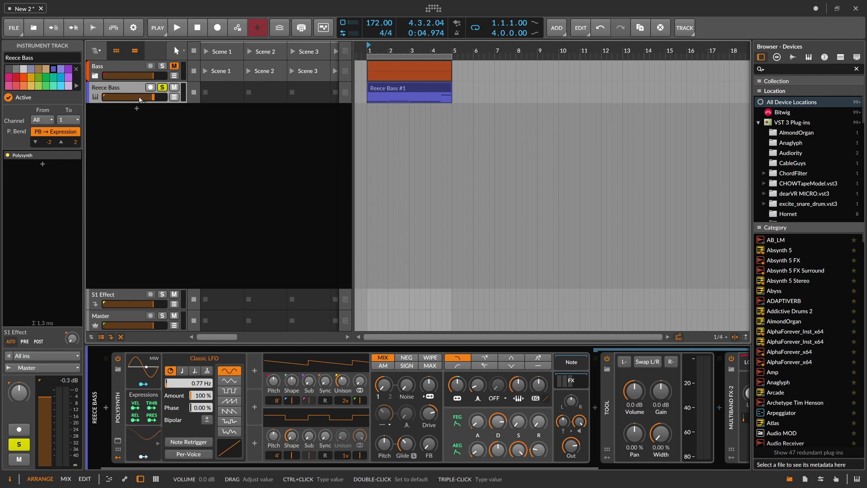
# Turn off solo on the Reece Bass track and mute it
pyautogui.click(162, 87)
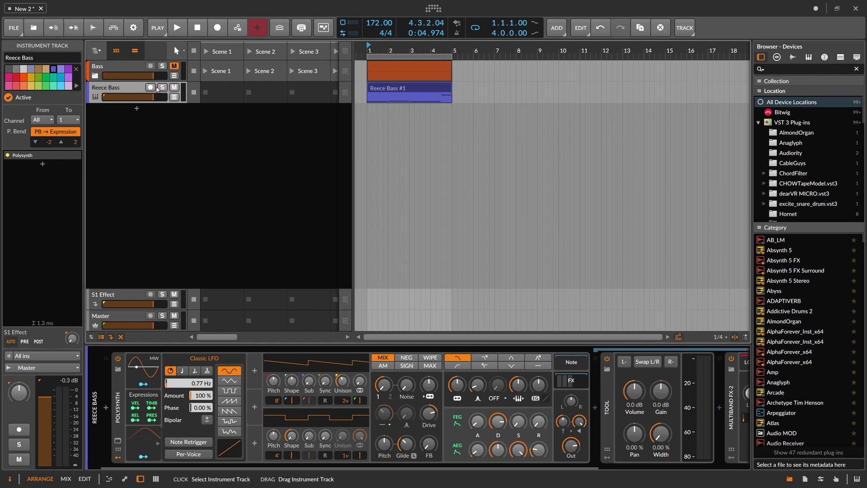
pyautogui.click(173, 88)
pyautogui.click(126, 66)
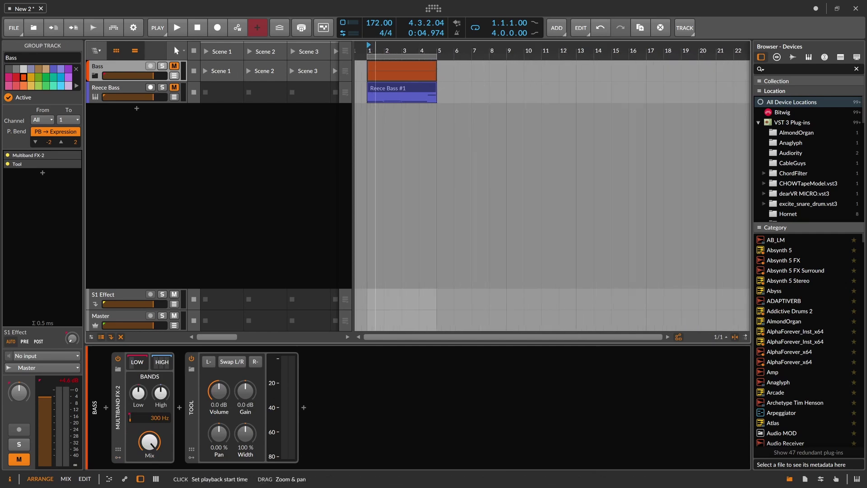
pyautogui.click(170, 107)
pyautogui.click(125, 92)
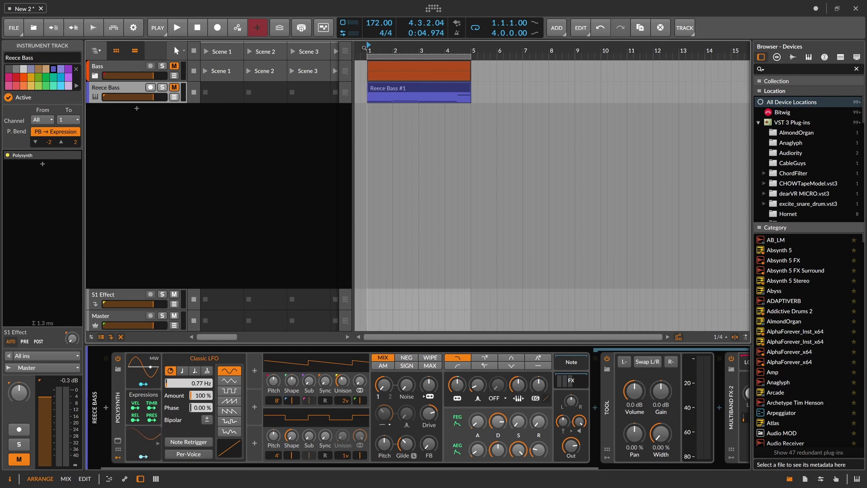
pyautogui.click(220, 151)
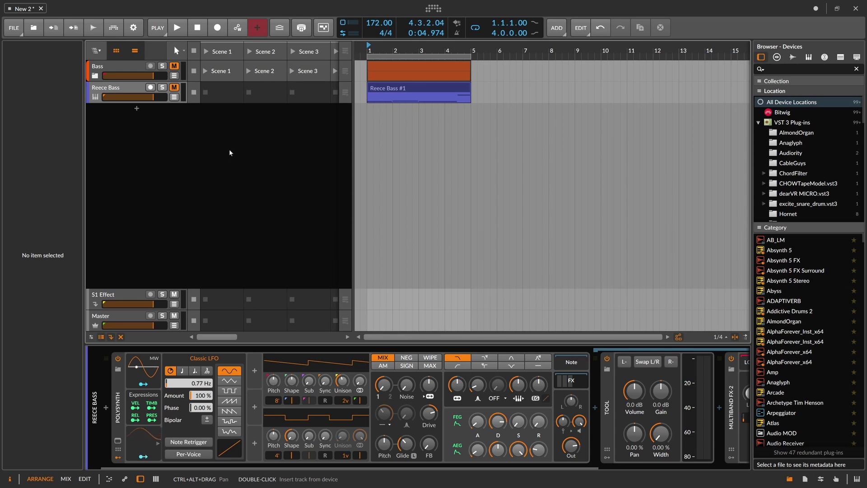
pyautogui.moveTo(376, 49); pyautogui.dragTo(375, 56)
pyautogui.click(130, 88)
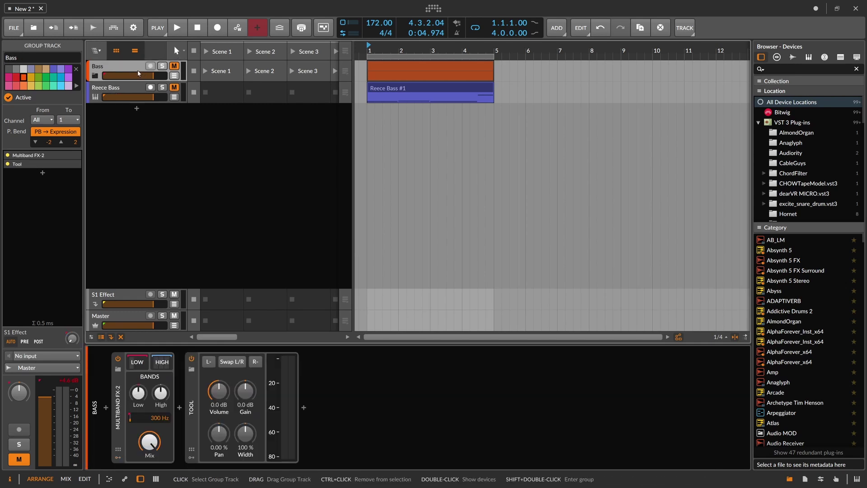
# Unfold the Bass group and review the first Phase-4 track's synth and EQ+ settings during playback
pyautogui.click(95, 75)
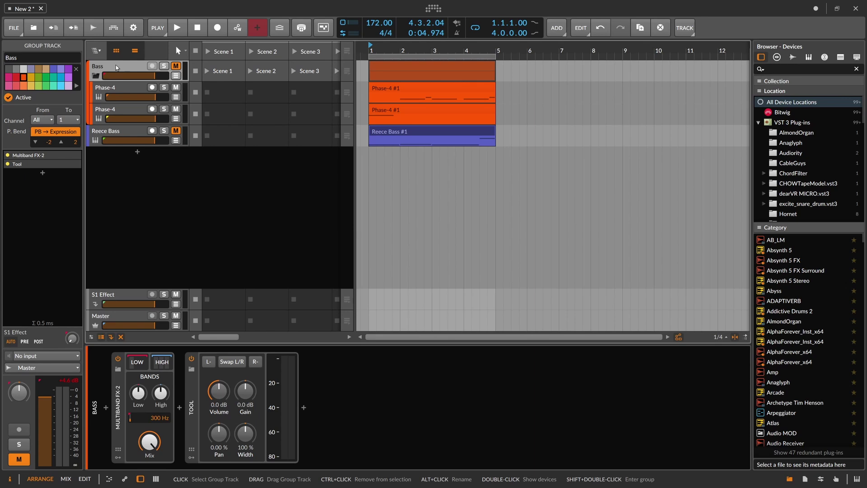
pyautogui.click(128, 95)
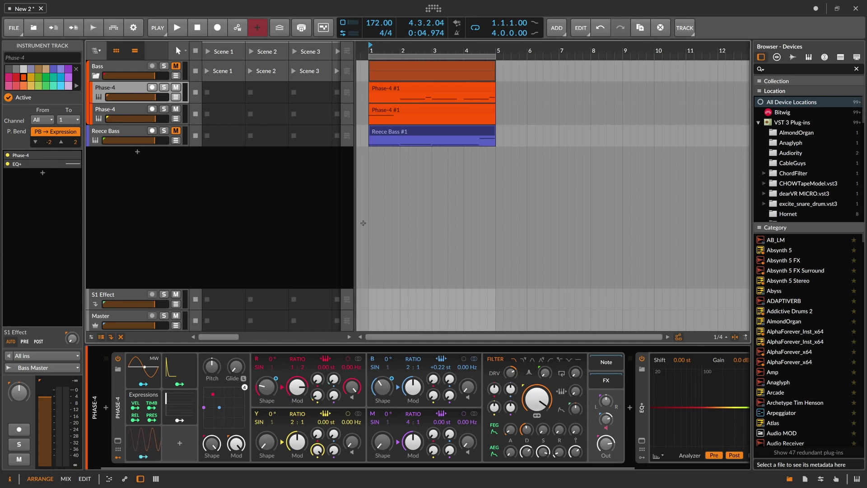
pyautogui.press('space')
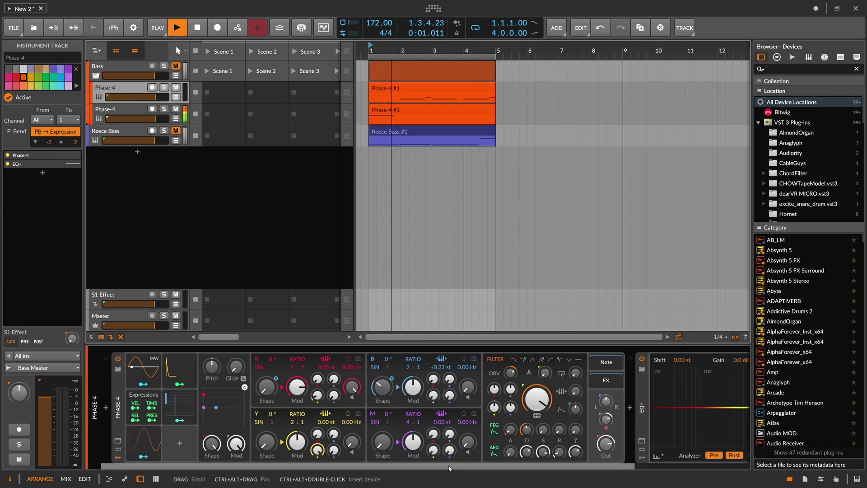
pyautogui.hscroll(5, 620, 455)
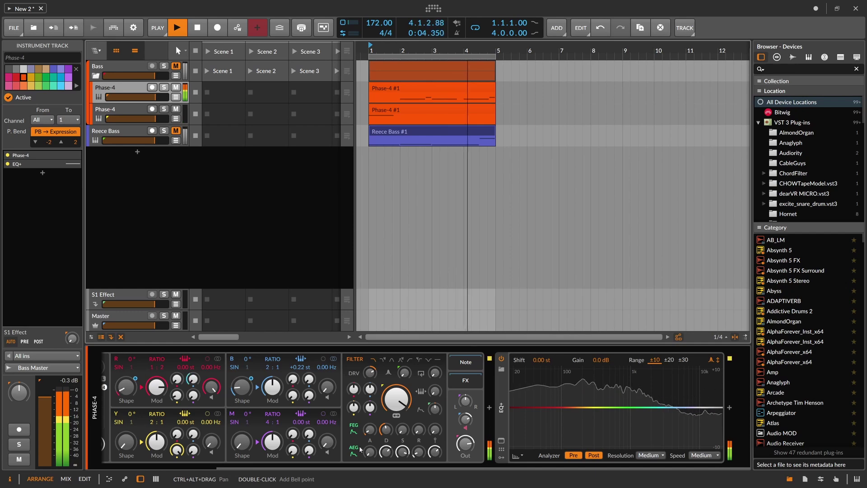
pyautogui.moveTo(257, 466); pyautogui.dragTo(141, 465)
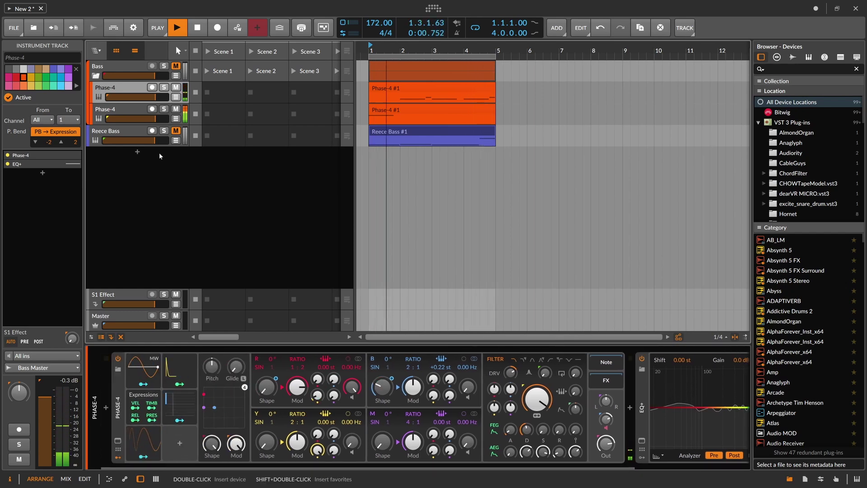
# Add a new instrument track with the E-Kick device below the Reece Bass track
pyautogui.click(143, 134)
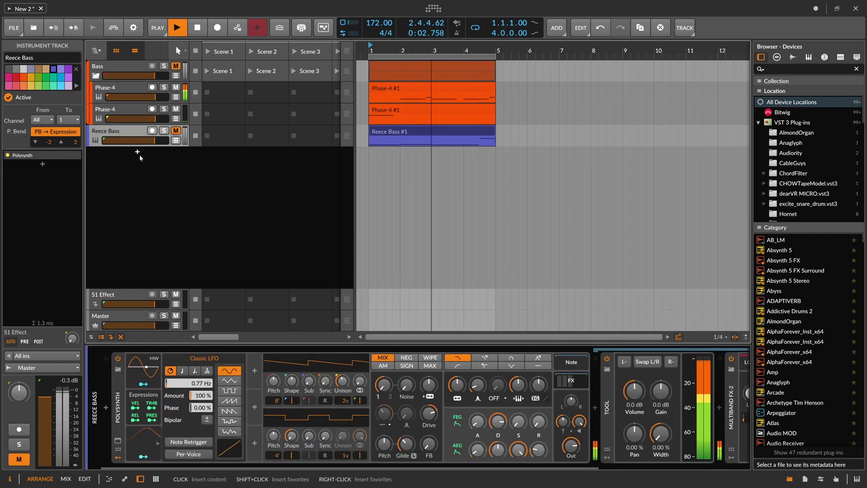
pyautogui.doubleClick(138, 158)
pyautogui.write('k')
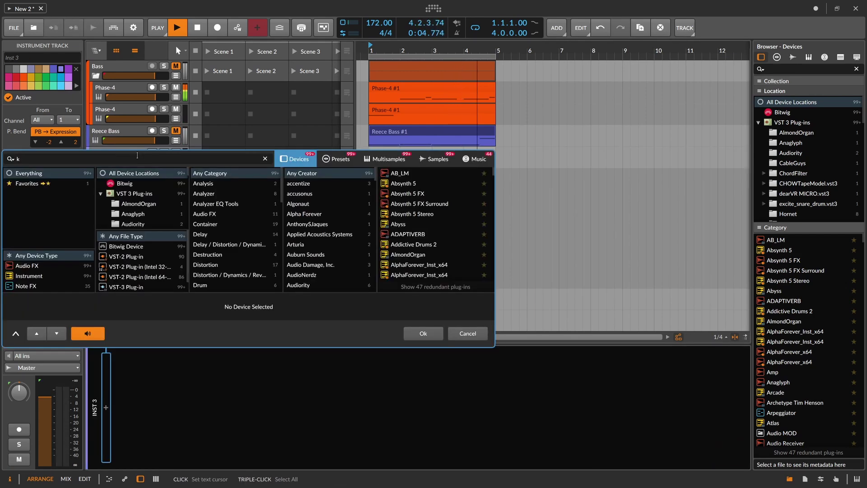
pyautogui.write('ick')
pyautogui.press('Down')
pyautogui.press('Down')
pyautogui.press('Return')
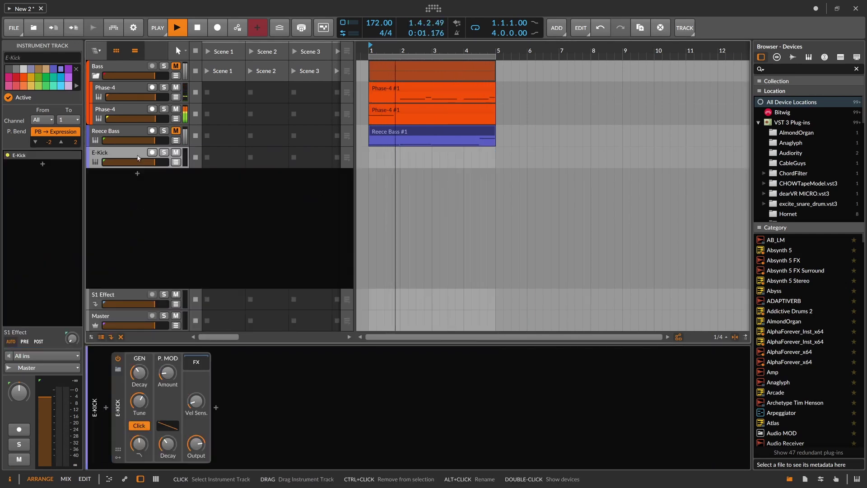
# Create a four-bar clip at bar 1 on the E-Kick track and place a sixteenth C2 note at its start
pyautogui.doubleClick(385, 159)
pyautogui.moveTo(400, 160); pyautogui.dragTo(493, 162)
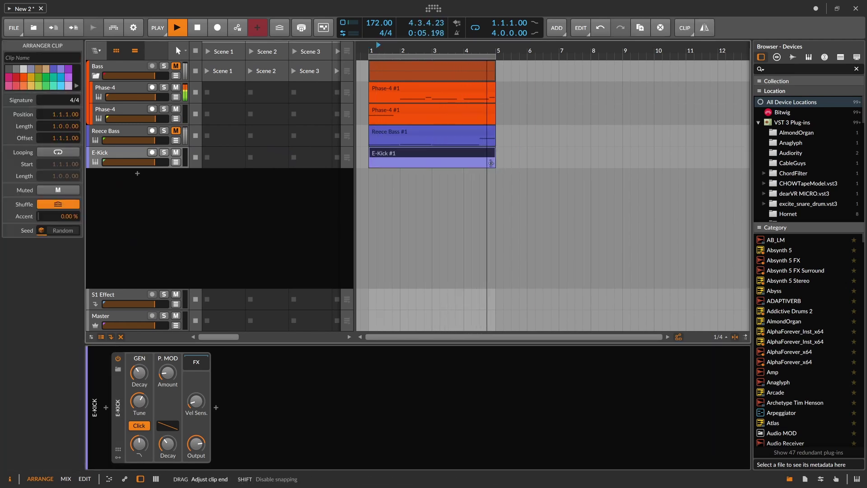
pyautogui.doubleClick(380, 153)
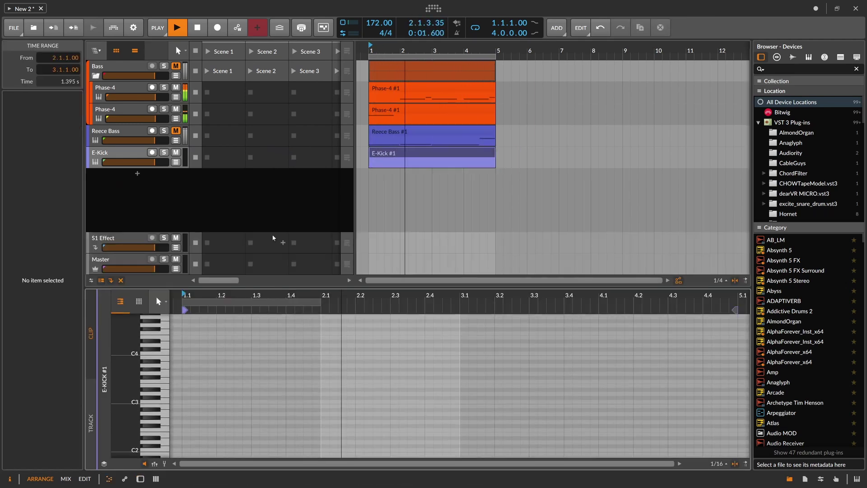
pyautogui.doubleClick(187, 401)
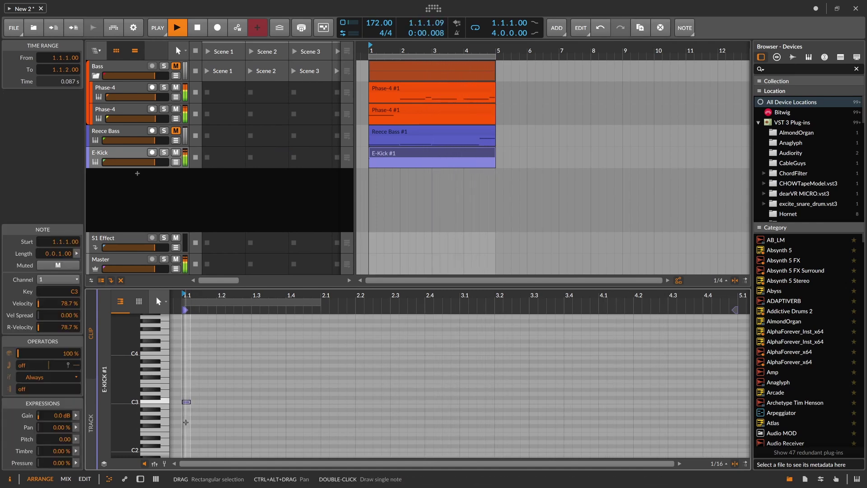
pyautogui.hotkey('shift', 'Down')
pyautogui.scroll(-3, 186, 422)
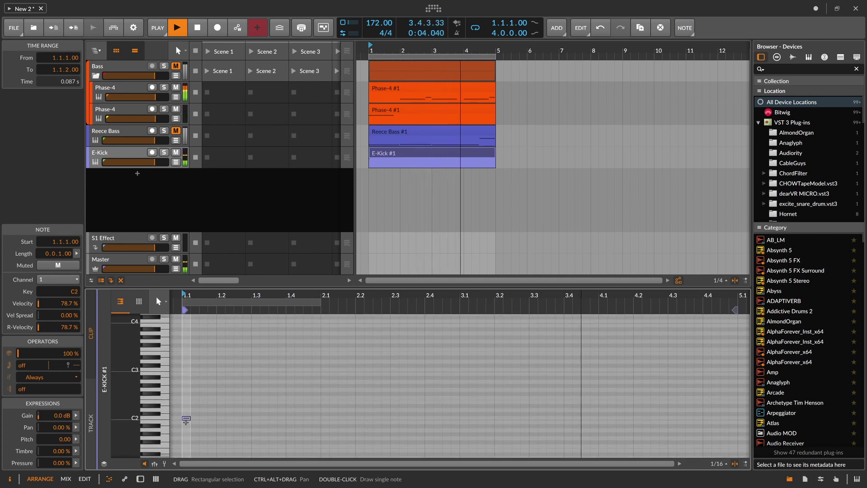
pyautogui.moveTo(127, 407); pyautogui.dragTo(145, 408)
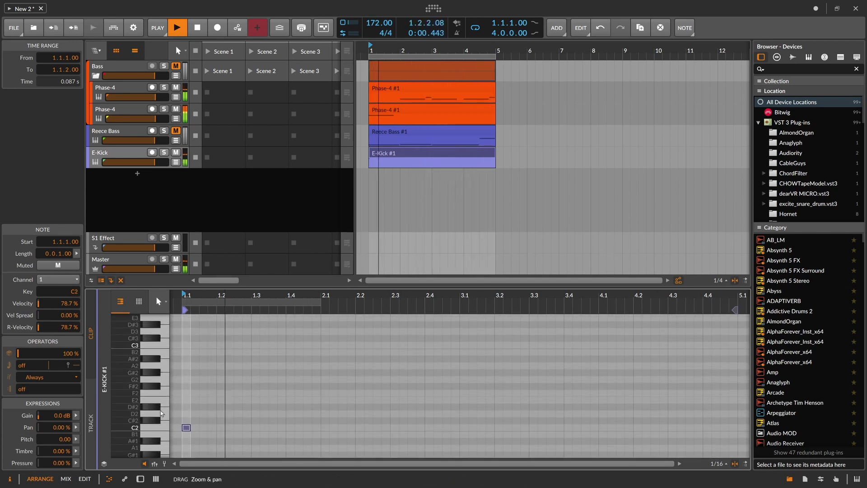
pyautogui.moveTo(190, 296); pyautogui.dragTo(220, 323)
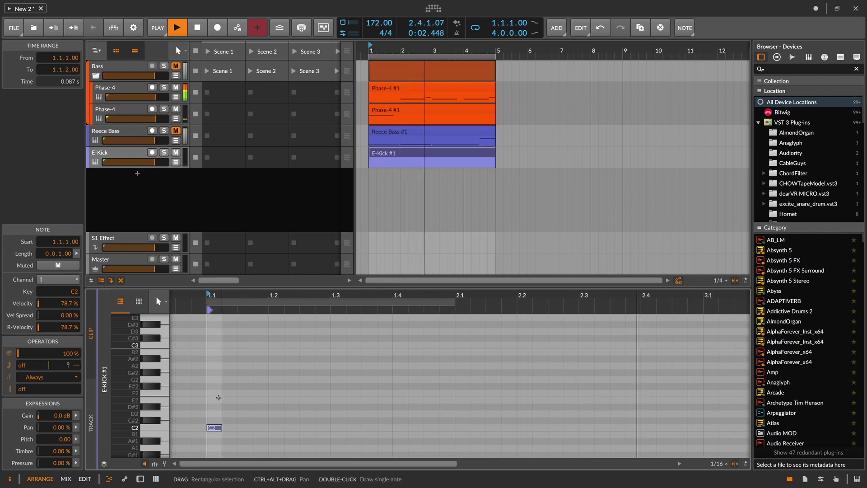
pyautogui.scroll(-3, 219, 398)
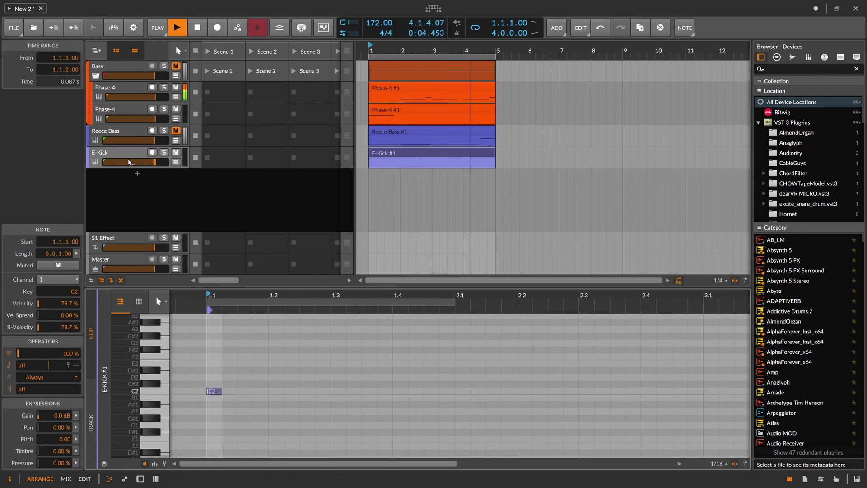
# Show the E-Kick device and set its oscillator tuning to G0
pyautogui.press('d')
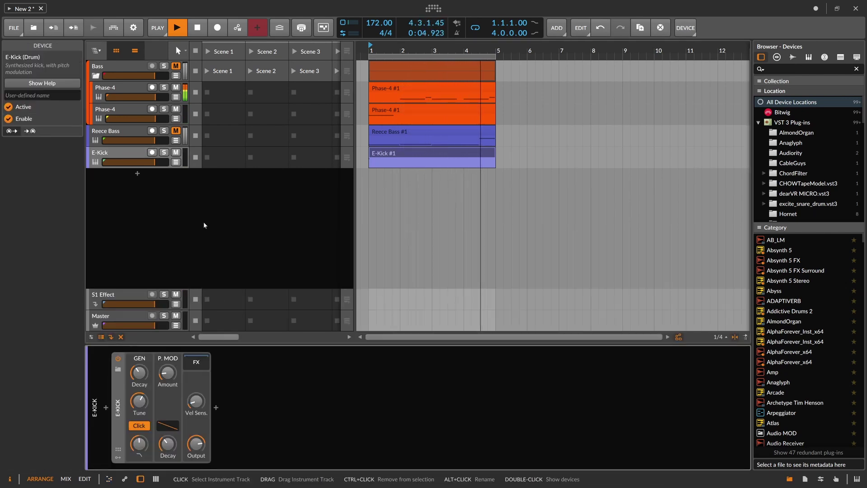
pyautogui.keyDown('ctrl'); pyautogui.click(138, 401); pyautogui.keyUp('ctrl')
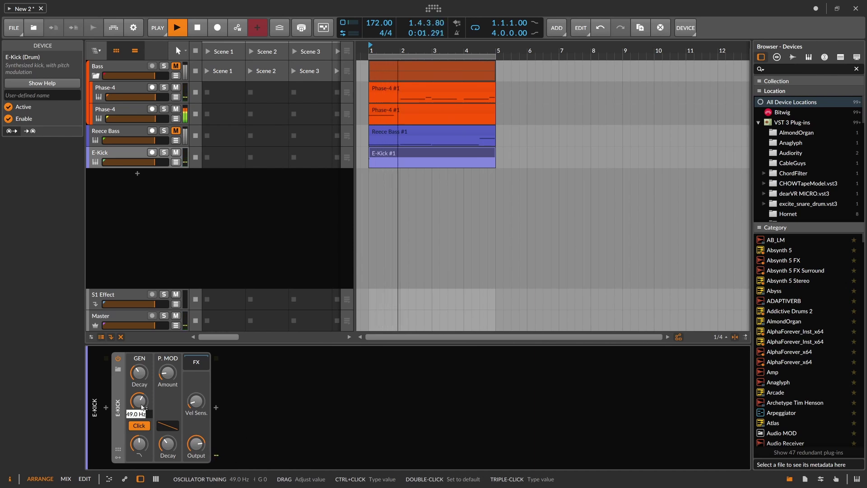
pyautogui.press('BackSpace')
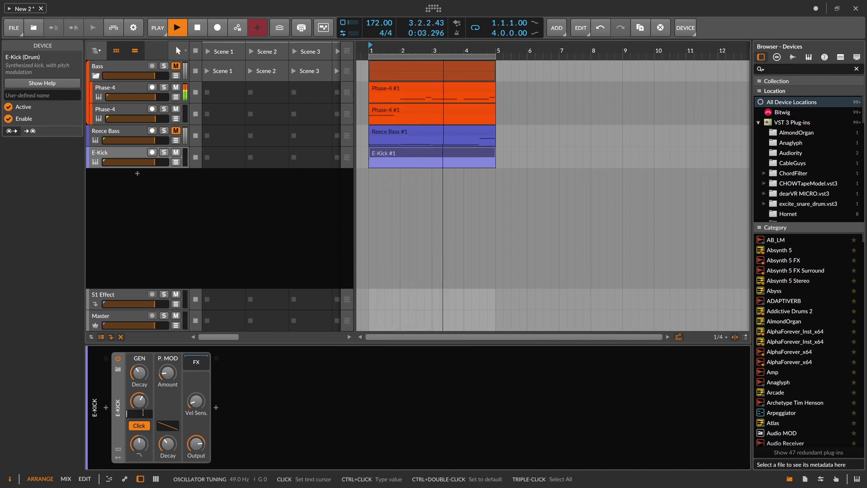
pyautogui.write('g')
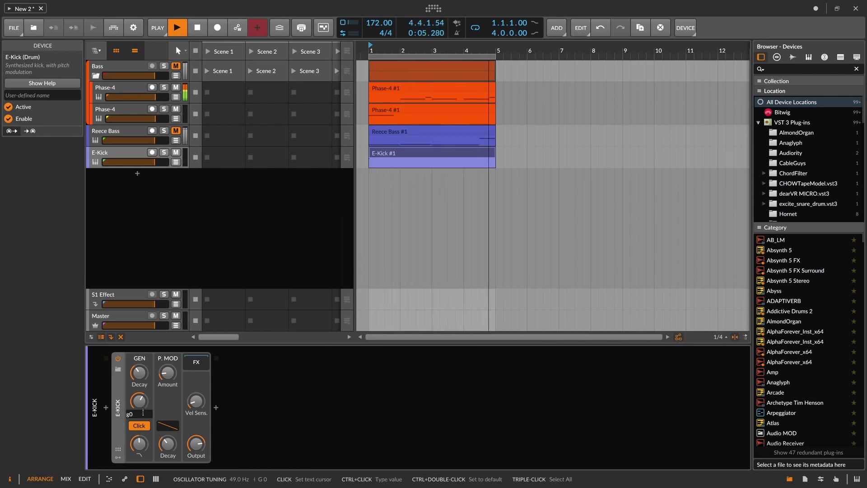
pyautogui.write('0')
pyautogui.press('Return')
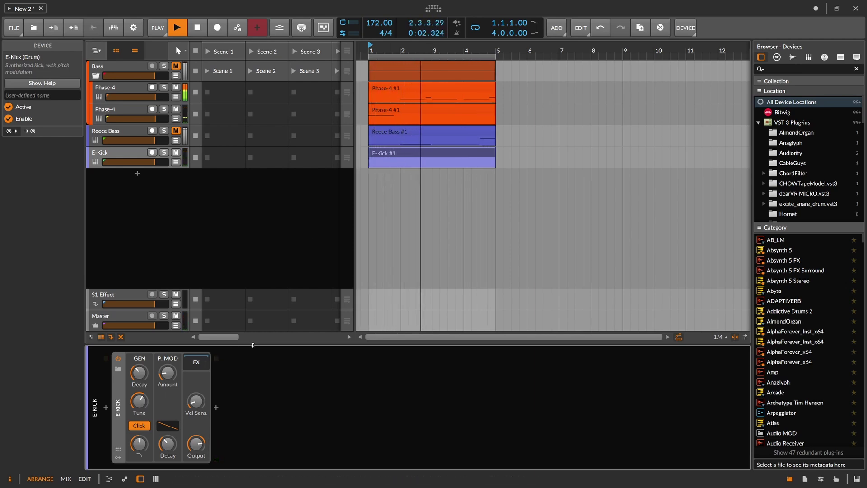
# Try a pitch modulation amount of 24 st on the E-Kick
pyautogui.moveTo(172, 380)
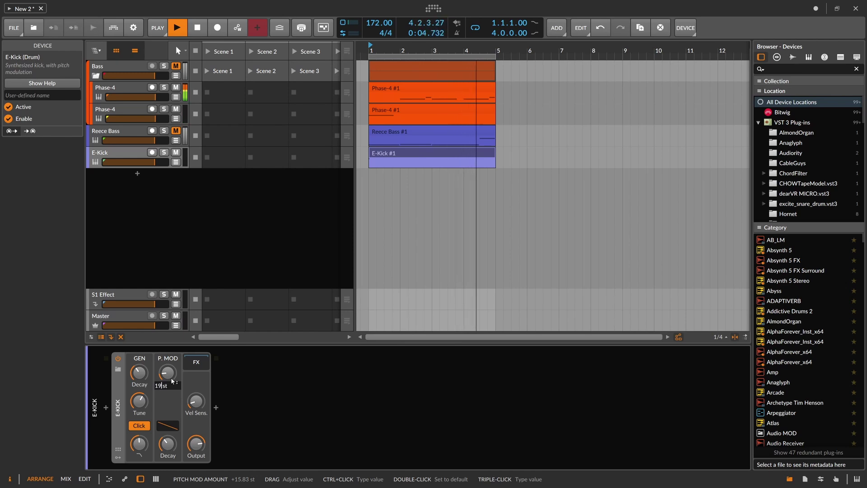
pyautogui.press('BackSpace')
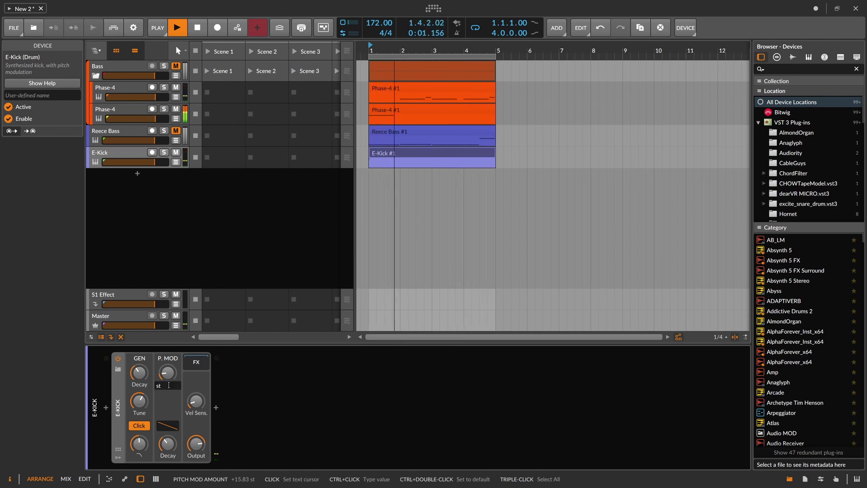
pyautogui.write('7')
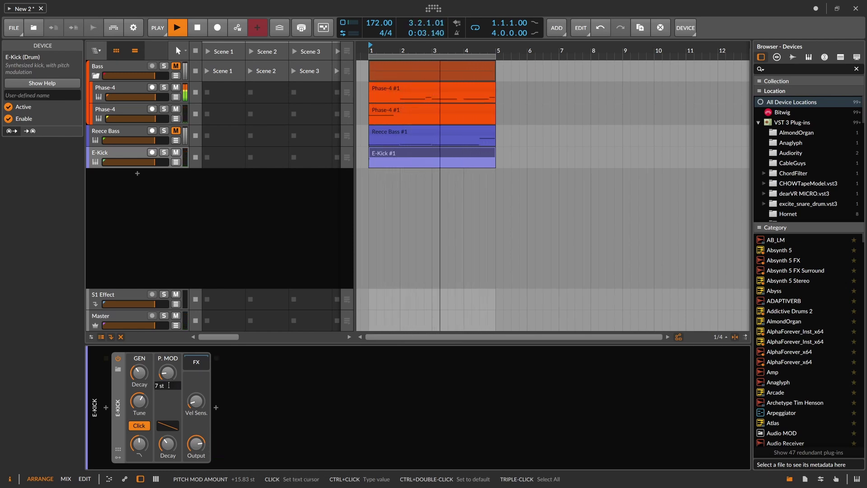
pyautogui.press('BackSpace')
pyautogui.write('1')
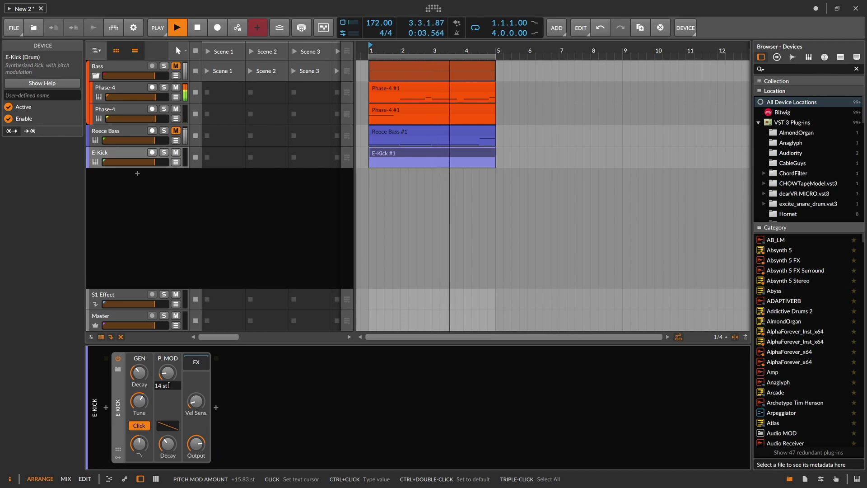
pyautogui.write('9')
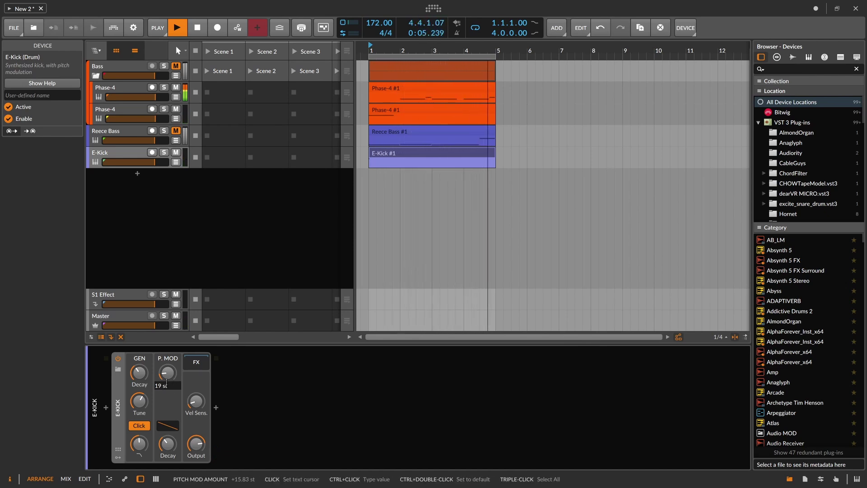
pyautogui.tripleClick(172, 381)
pyautogui.write('24')
pyautogui.press('Return')
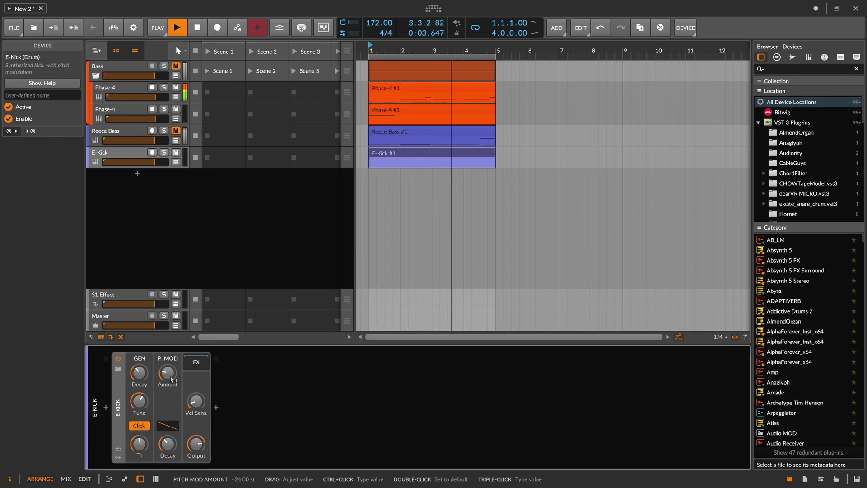
# Set the E-Kick's pitch modulation amount to 19 st and stop playback
pyautogui.tripleClick(170, 379)
pyautogui.write('19')
pyautogui.press('Return')
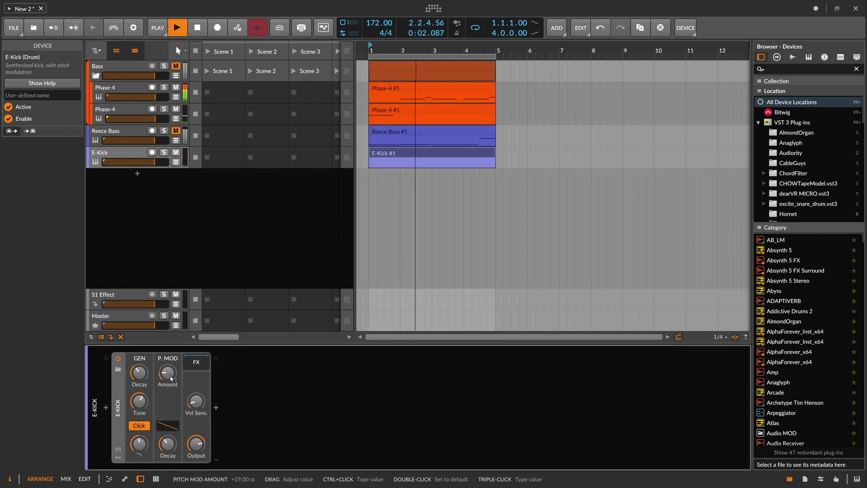
pyautogui.press('space')
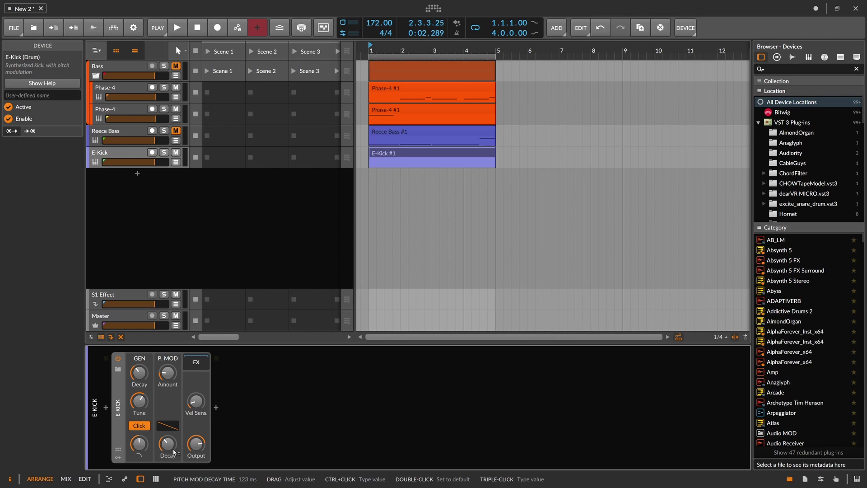
# Adjust the E-Kick's pitch modulation decay time to about 97.7 ms, repeatedly auditioning the kick
pyautogui.moveTo(172, 444); pyautogui.dragTo(172, 415)
pyautogui.press('space')
pyautogui.press('space')
pyautogui.press('space')
pyautogui.press('space')
pyautogui.press('space')
pyautogui.press('space')
pyautogui.moveTo(172, 444)
pyautogui.mouseDown()
pyautogui.moveTo(173, 415)
pyautogui.moveTo(168, 444)
pyautogui.mouseUp()
pyautogui.press('space')
pyautogui.press('space')
pyautogui.press('space')
pyautogui.press('space')
pyautogui.press('space')
pyautogui.press('space')
pyautogui.press('space')
pyautogui.press('space')
pyautogui.press('space')
pyautogui.press('space')
pyautogui.press('space')
pyautogui.press('space')
pyautogui.press('space')
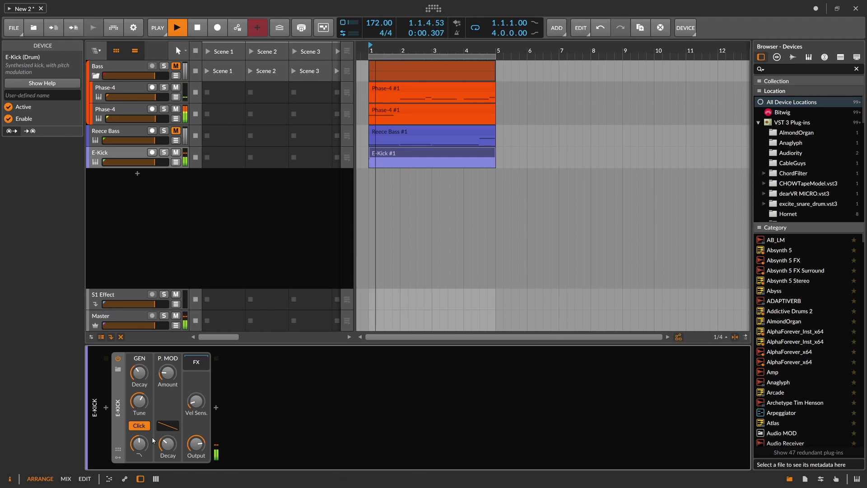
pyautogui.press('space')
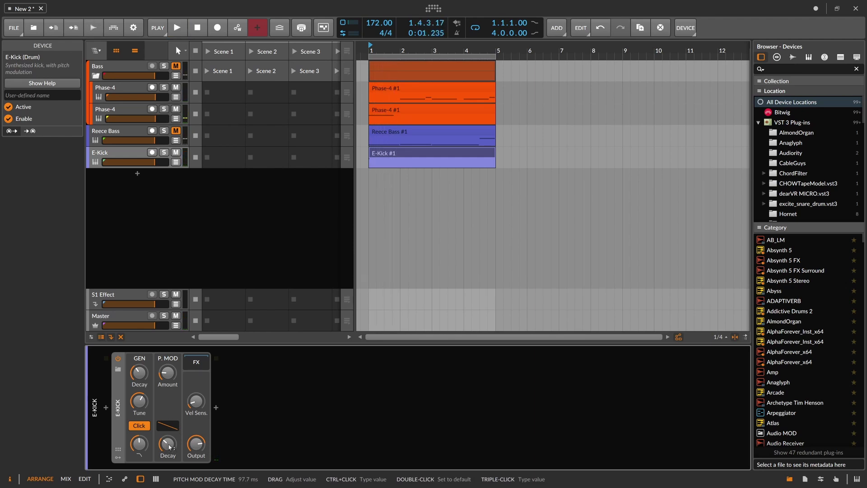
# Shorten the loop region to the first beat and audition the kick with the Bass group unmuted
pyautogui.scroll(2, 409, 226)
pyautogui.moveTo(547, 57); pyautogui.dragTo(383, 58)
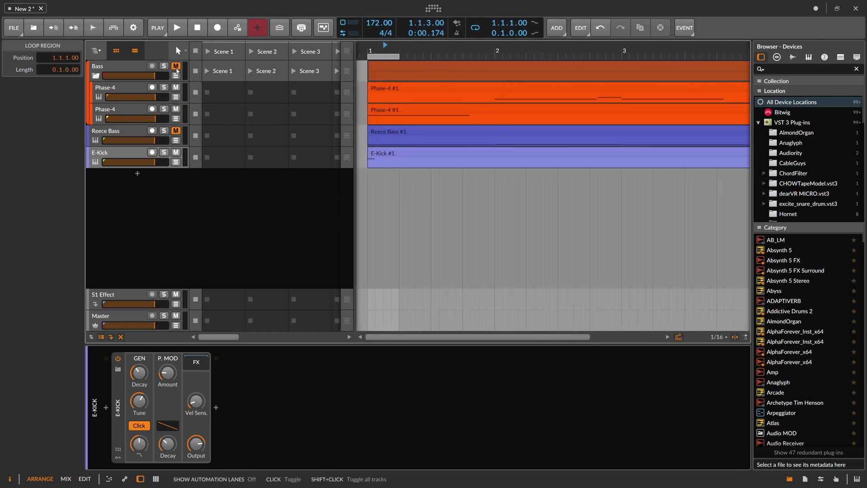
pyautogui.click(176, 67)
pyautogui.press('space')
pyautogui.press('space')
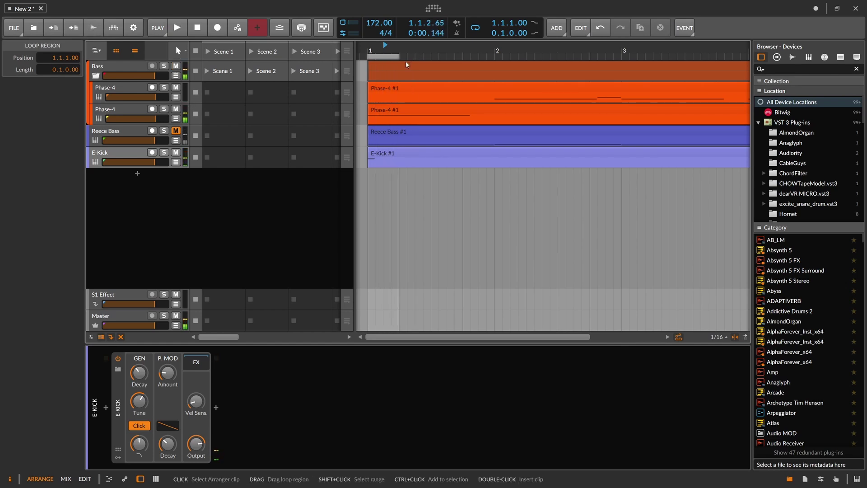
# Extend the loop region to three beats, audition it from 1.1.1 and select the Bass group
pyautogui.moveTo(399, 57); pyautogui.dragTo(442, 59)
pyautogui.click(368, 59)
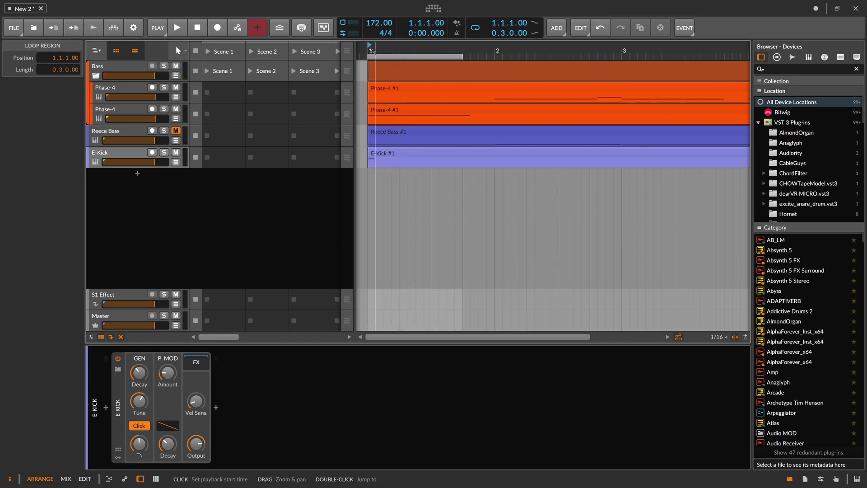
pyautogui.press('space')
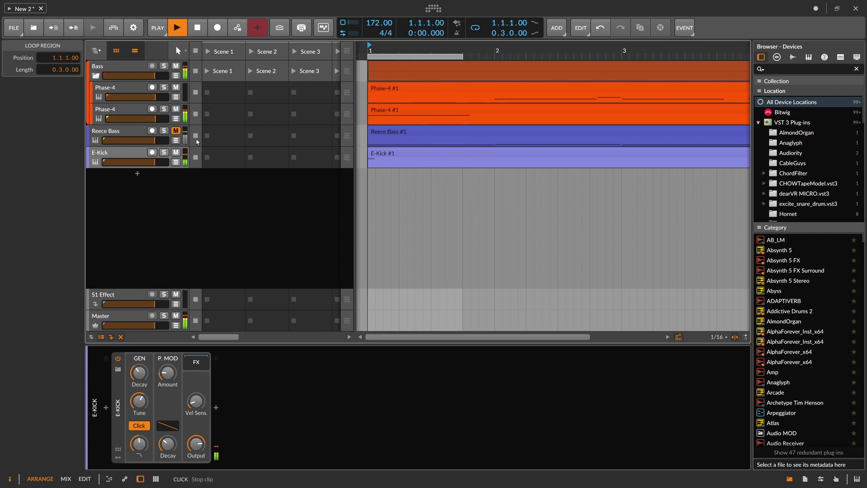
pyautogui.press('space')
pyautogui.click(130, 67)
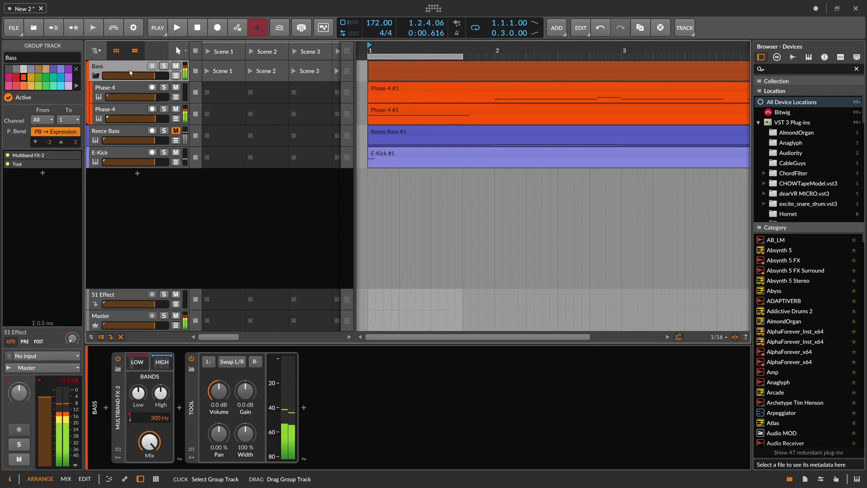
# Set the Tool volume on the Bass group to -4 dB and audition the loop with the kick
pyautogui.keyDown('ctrl'); pyautogui.click(218, 393); pyautogui.keyUp('ctrl')
pyautogui.write('-4')
pyautogui.press('Return')
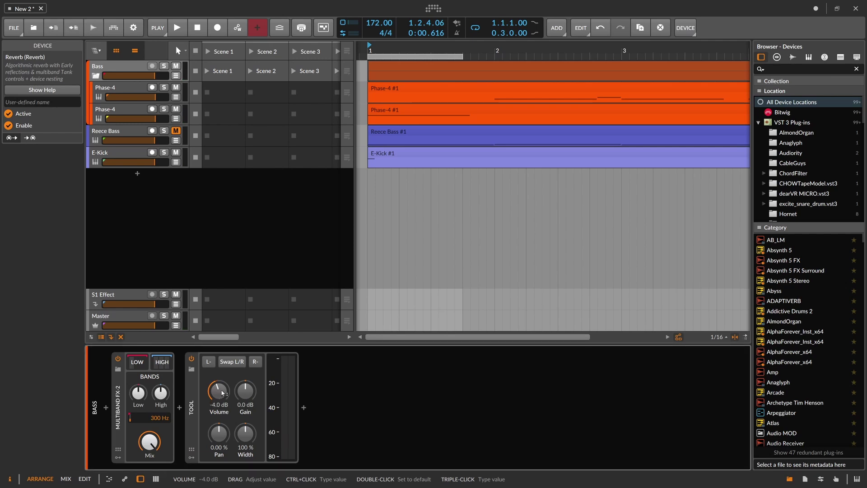
pyautogui.press('space')
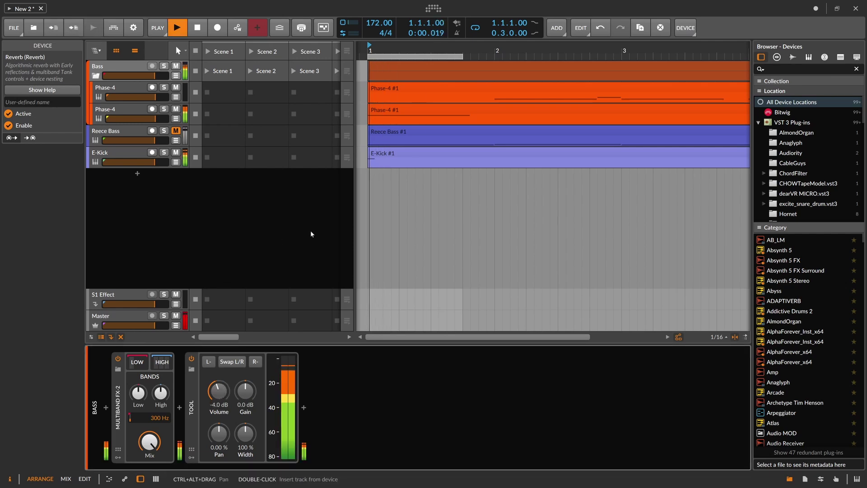
pyautogui.press('space')
# Adjust the low-pass cutoff of the E-Kick's click, repeatedly auditioning it together with the bass
pyautogui.click(121, 155)
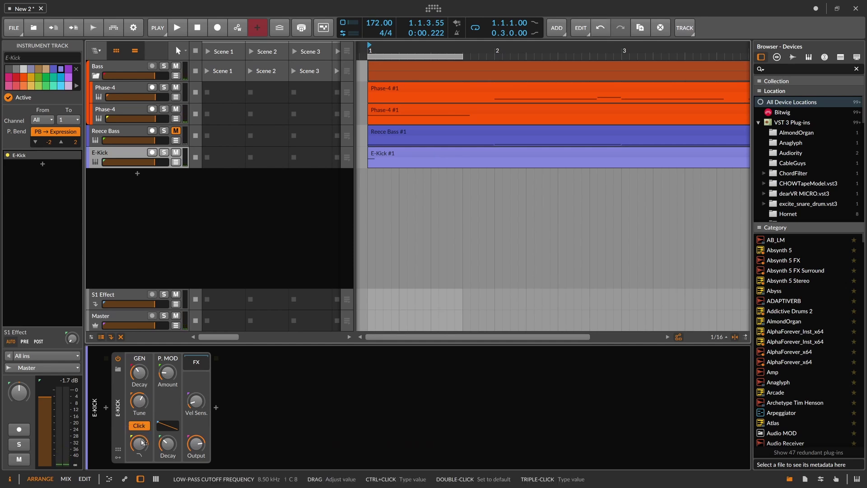
pyautogui.press('space')
pyautogui.press('space')
pyautogui.press('space')
pyautogui.moveTo(141, 441); pyautogui.dragTo(142, 444)
pyautogui.press('space')
pyautogui.press('space')
pyautogui.press('space')
pyautogui.press('space')
pyautogui.press('space')
pyautogui.press('space')
pyautogui.press('space')
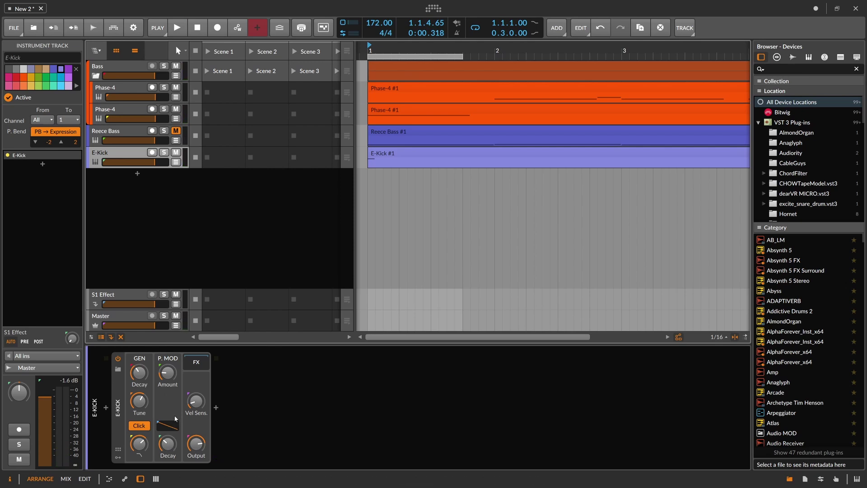
# Try another pitch modulation decay on the E-Kick, set its oscillator decay to about 293 ms and audition it
pyautogui.moveTo(175, 420); pyautogui.dragTo(176, 420)
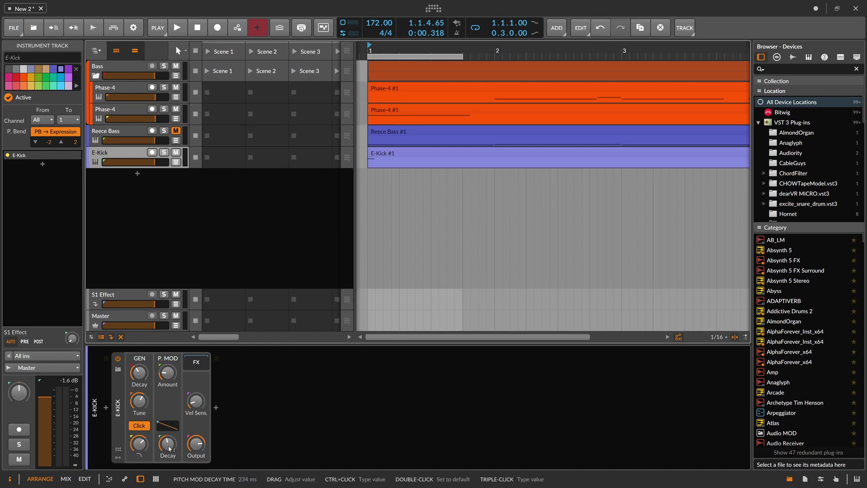
pyautogui.moveTo(169, 449); pyautogui.dragTo(170, 449)
pyautogui.press('space')
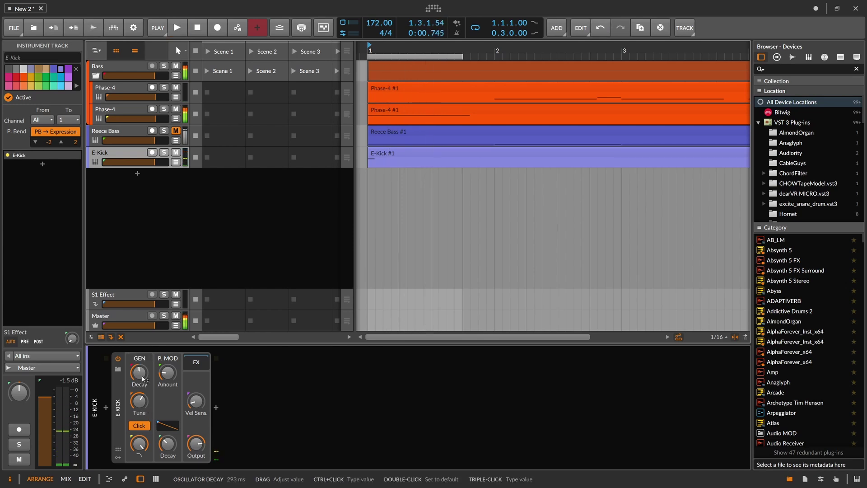
# Insert an EQ+ after the E-Kick and add a low-cut at about 75.5 Hz
pyautogui.click(222, 409)
pyautogui.write('eq')
pyautogui.press('Return')
pyautogui.moveTo(253, 414); pyautogui.dragTo(272, 420)
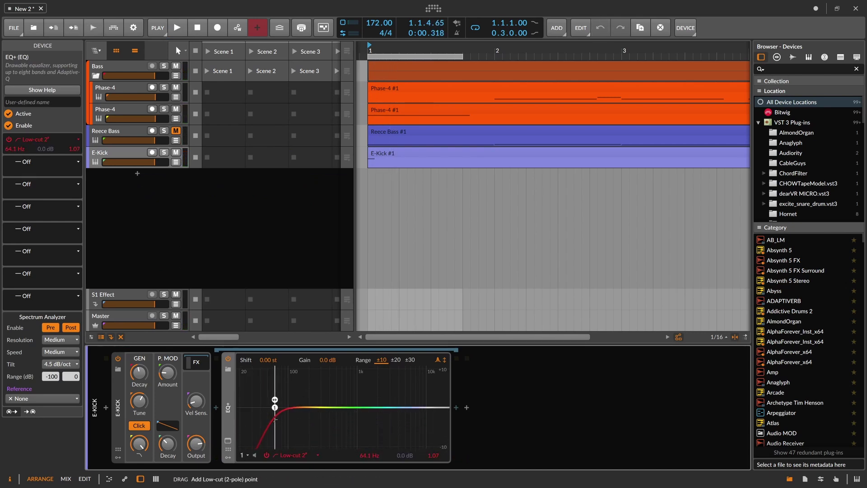
# Add EQ+ bell boosts at about 110 Hz (+2.7 dB), 1.01 kHz (+3.8 dB) and 9.66 kHz (+6.1 dB), and audition the kick
pyautogui.moveTo(288, 404); pyautogui.dragTo(293, 399)
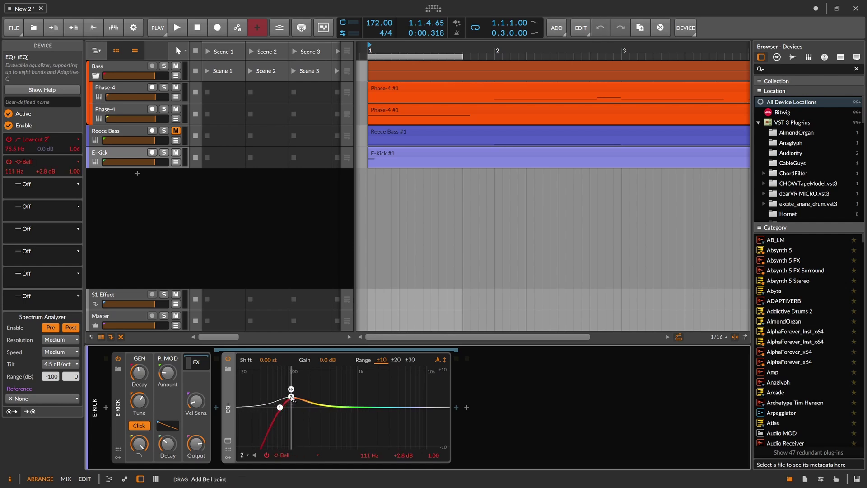
pyautogui.moveTo(354, 405); pyautogui.dragTo(358, 392)
pyautogui.moveTo(423, 406); pyautogui.dragTo(426, 385)
pyautogui.press('space')
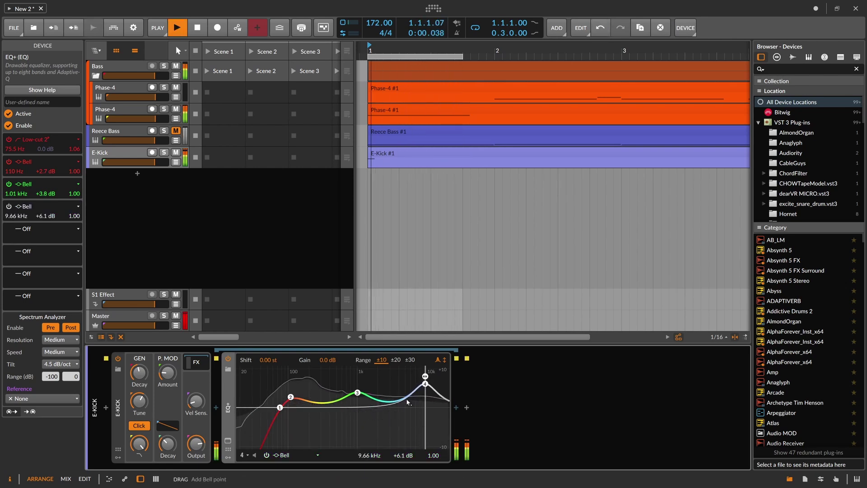
pyautogui.press('space')
# Insert a Multiband FX-2 after the EQ+ on the E-Kick track
pyautogui.click(458, 408)
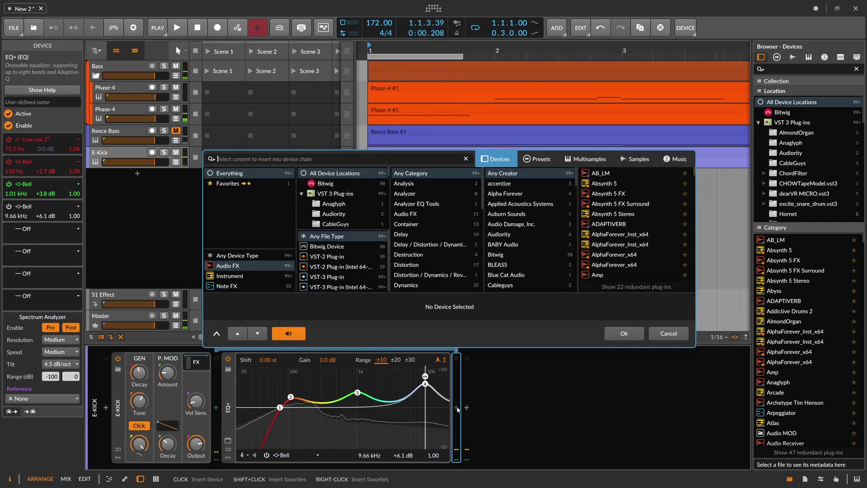
pyautogui.write('fx-')
pyautogui.press('BackSpace')
pyautogui.press('BackSpace')
pyautogui.press('BackSpace')
pyautogui.press('Return')
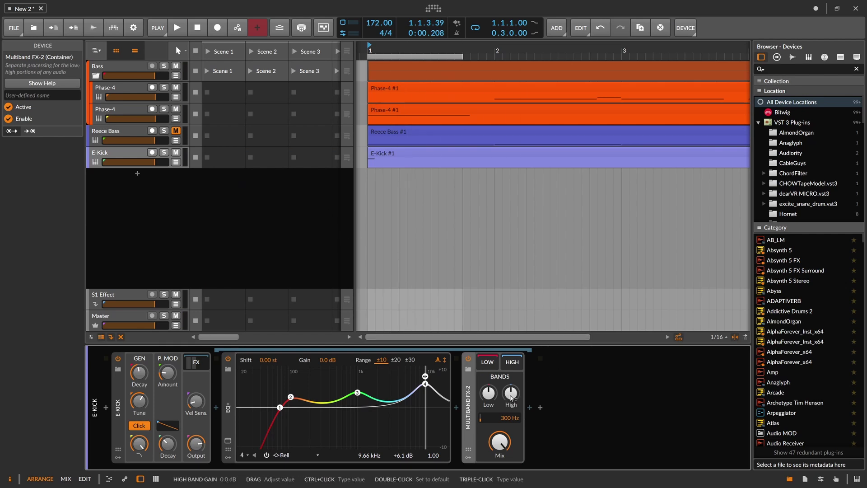
# Insert a Freq Shifter into the high band of the Multiband FX-2, audition it and collapse the band
pyautogui.click(528, 407)
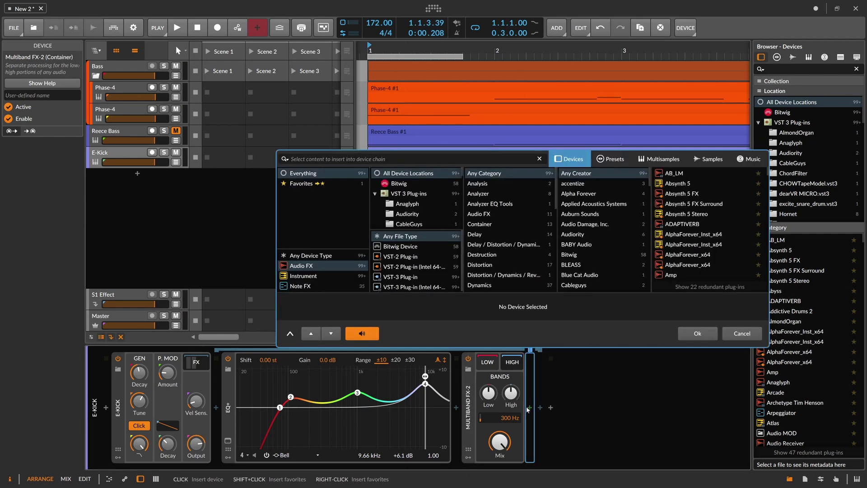
pyautogui.write('freq shift')
pyautogui.press('Down')
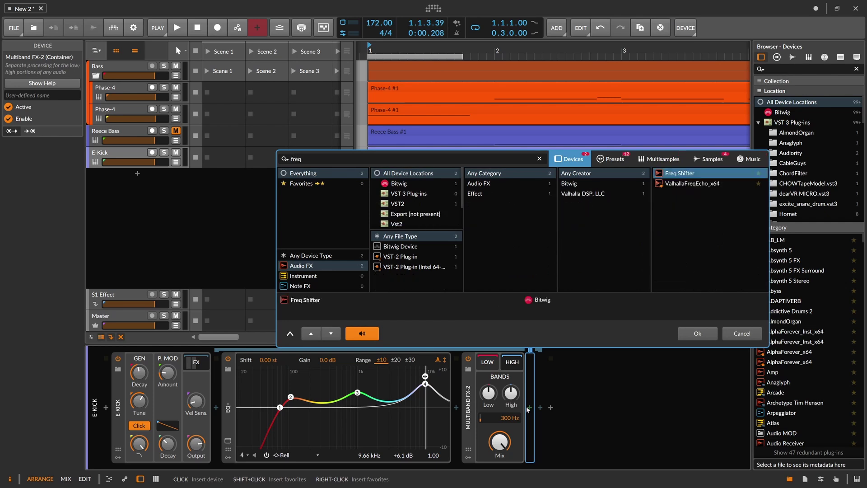
pyautogui.press('Return')
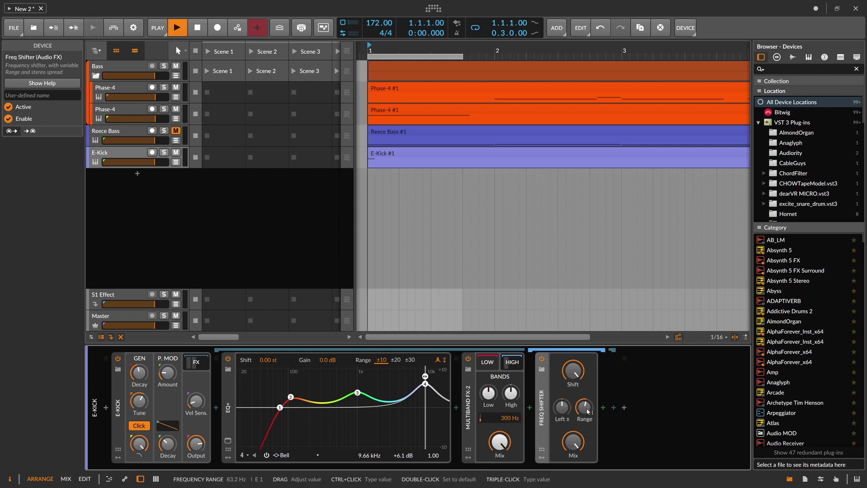
pyautogui.moveTo(585, 407)
pyautogui.press('space')
pyautogui.press('space')
pyautogui.press('space')
pyautogui.press('Delete')
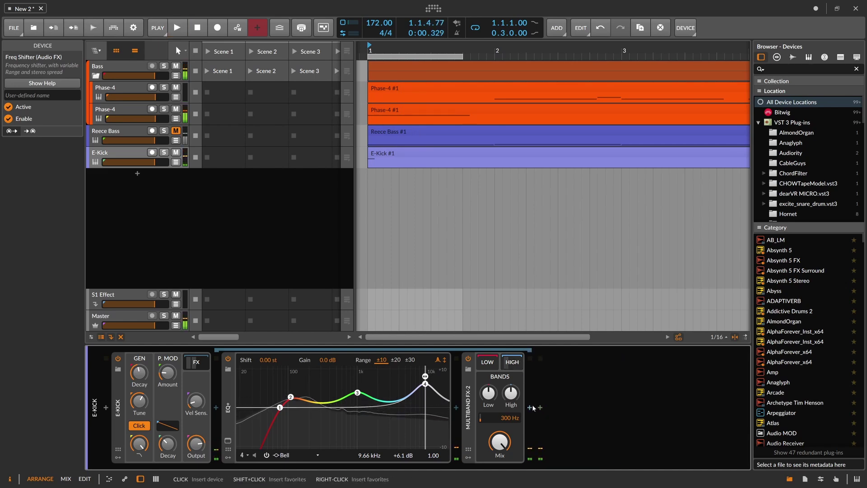
pyautogui.press('space')
# Insert a Distortion after the Multiband FX-2, adjust its slew and audition the kick
pyautogui.click(532, 406)
pyautogui.write('dis')
pyautogui.press('Down')
pyautogui.press('Down')
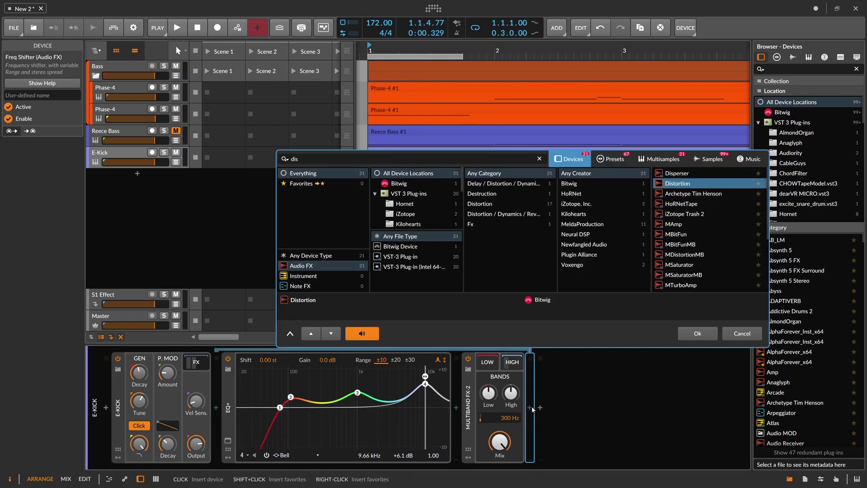
pyautogui.press('Return')
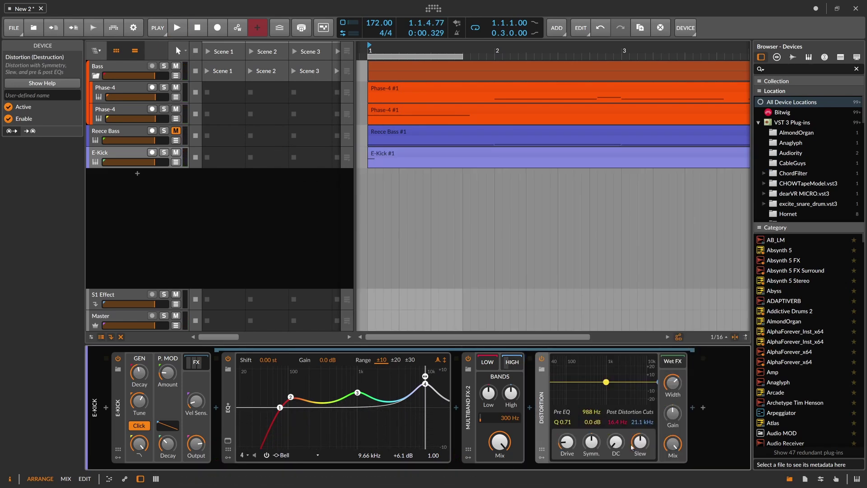
pyautogui.press('space')
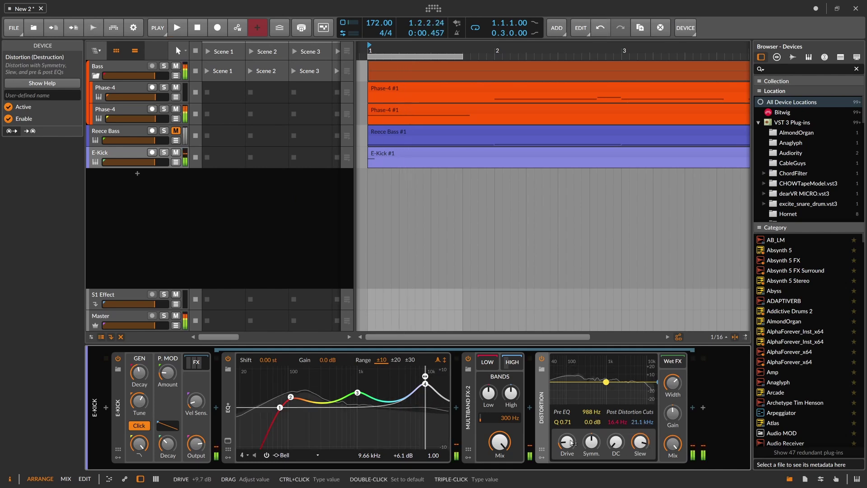
pyautogui.press('space')
pyautogui.press('space')
pyautogui.press('space')
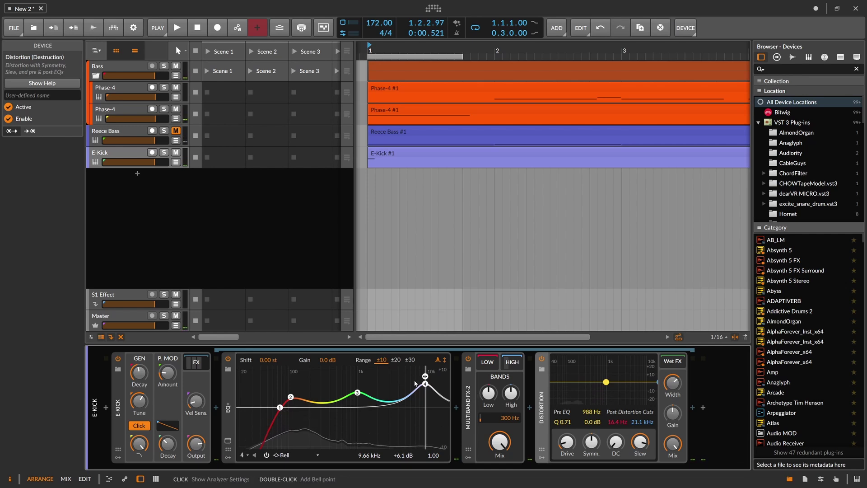
# Move the EQ+ midrange bell to about 946 Hz and +3.6 dB while auditioning the kick
pyautogui.press('space')
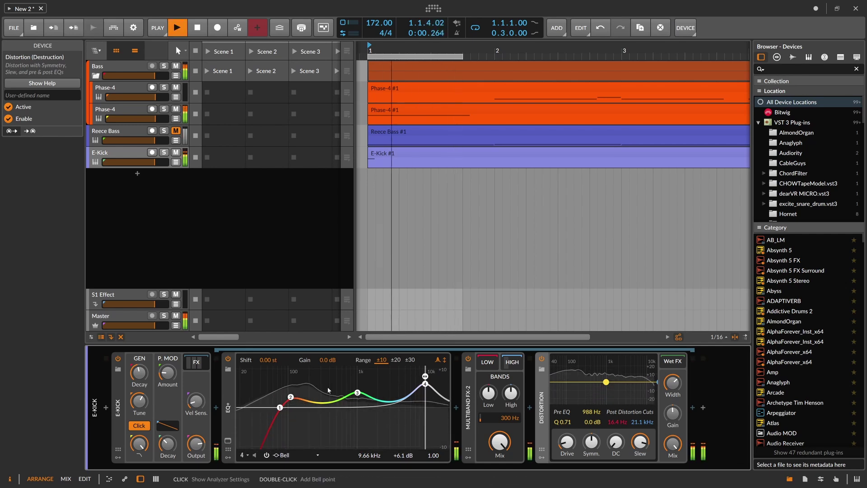
pyautogui.moveTo(358, 393)
pyautogui.mouseDown()
pyautogui.moveTo(298, 382)
pyautogui.moveTo(357, 395)
pyautogui.mouseUp()
pyautogui.press('space')
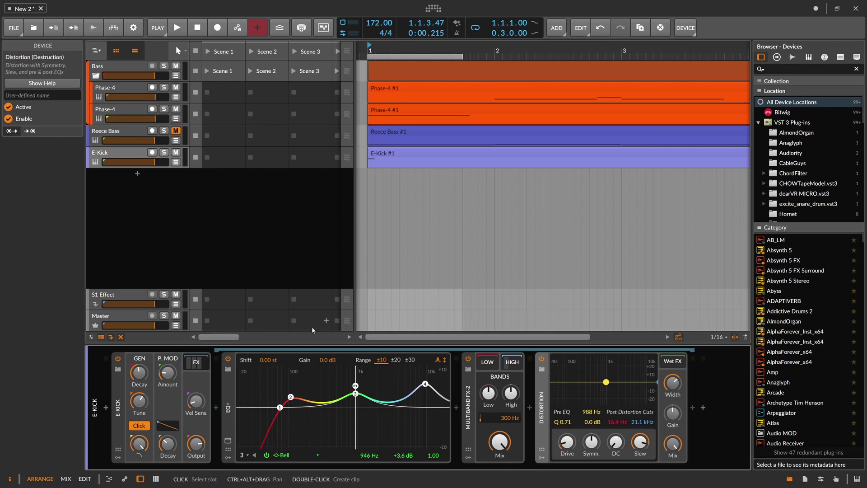
pyautogui.click(292, 267)
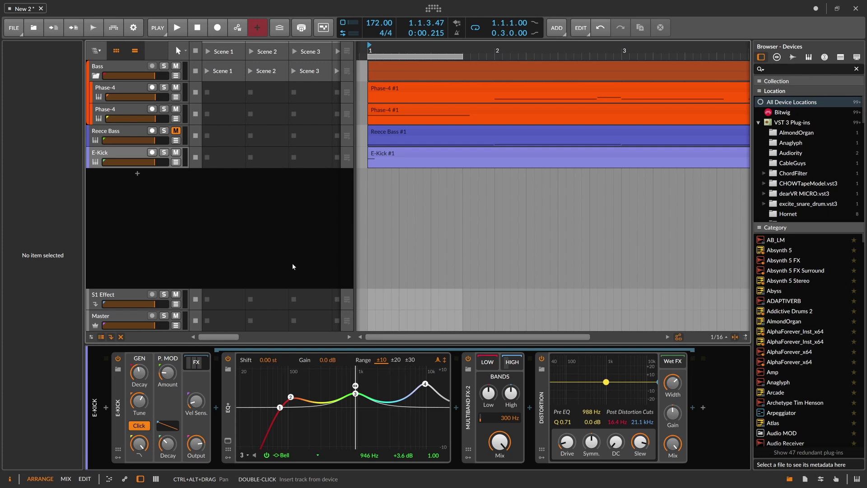
# Extend the loop region to one full bar starting at 1.1.1
pyautogui.moveTo(374, 50); pyautogui.dragTo(372, 33)
pyautogui.moveTo(409, 56); pyautogui.dragTo(423, 56)
pyautogui.click(411, 50)
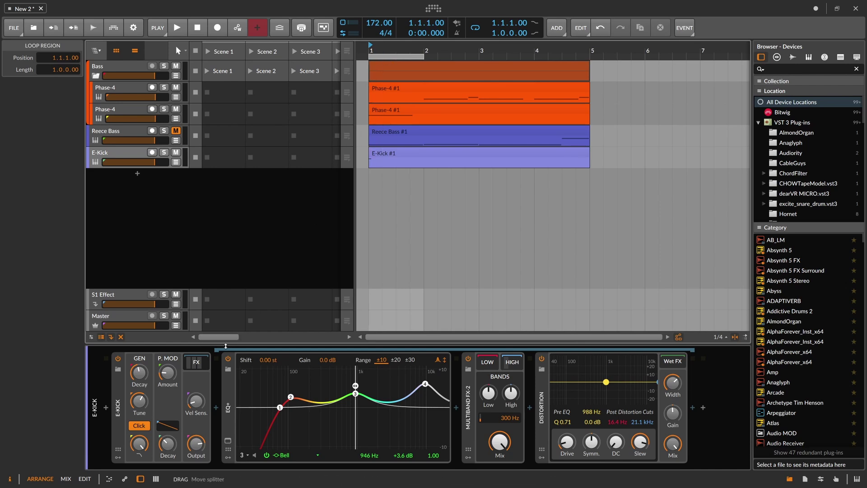
# Move the lowest EQ+ bell to about 108 Hz and lower the low-cut to about 59.3 Hz
pyautogui.click(199, 363)
pyautogui.click(197, 364)
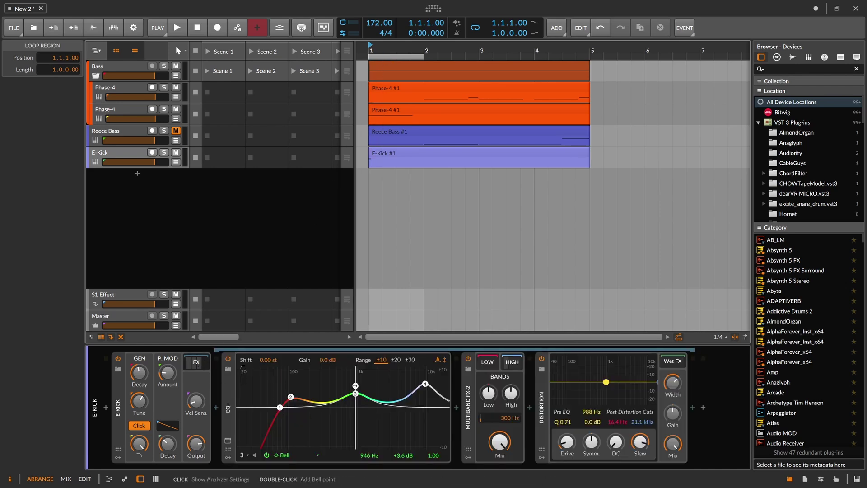
pyautogui.click(291, 397)
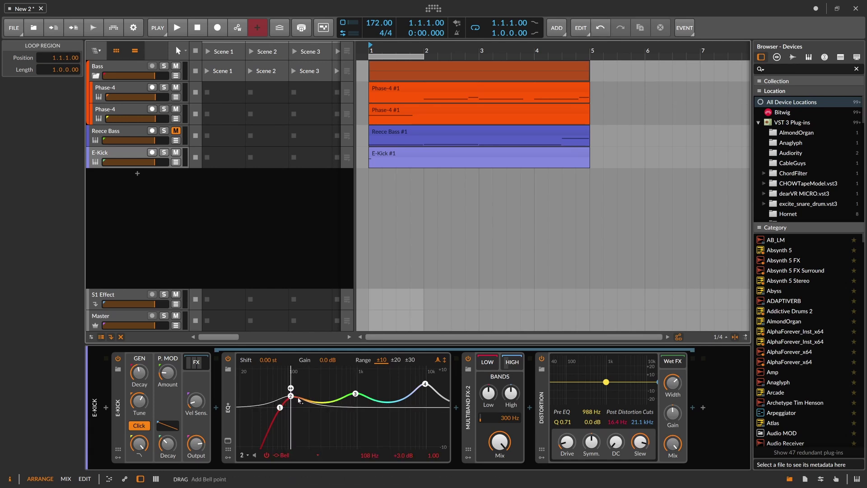
pyautogui.moveTo(279, 407); pyautogui.dragTo(273, 407)
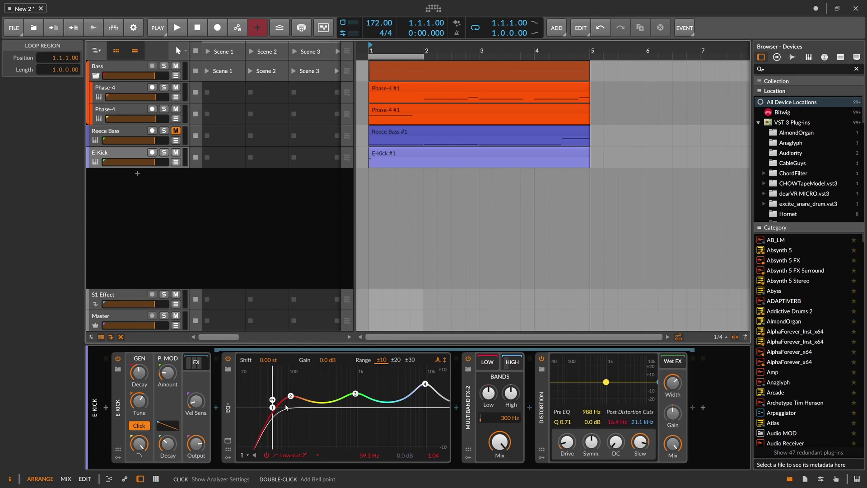
# Set the left shift offset of the Freq Shifter in the high band to 1 %, comparing it with a larger offset during playback
pyautogui.click(509, 364)
pyautogui.tripleClick(564, 410)
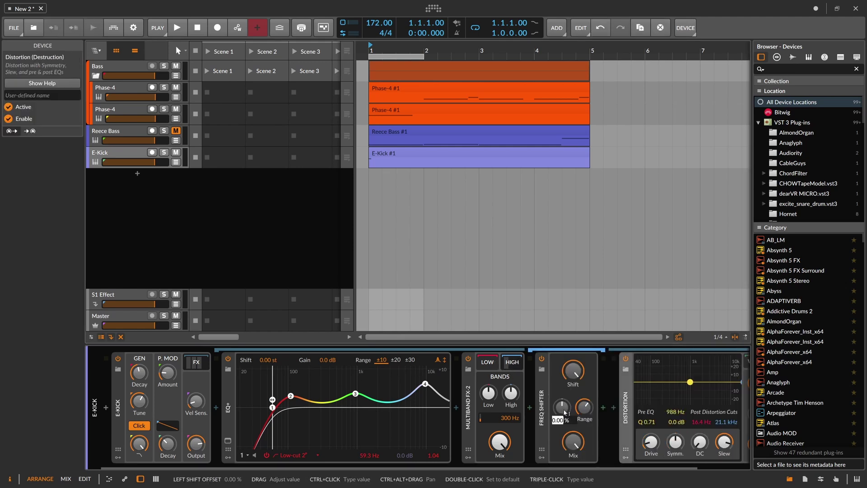
pyautogui.write('1')
pyautogui.press('Return')
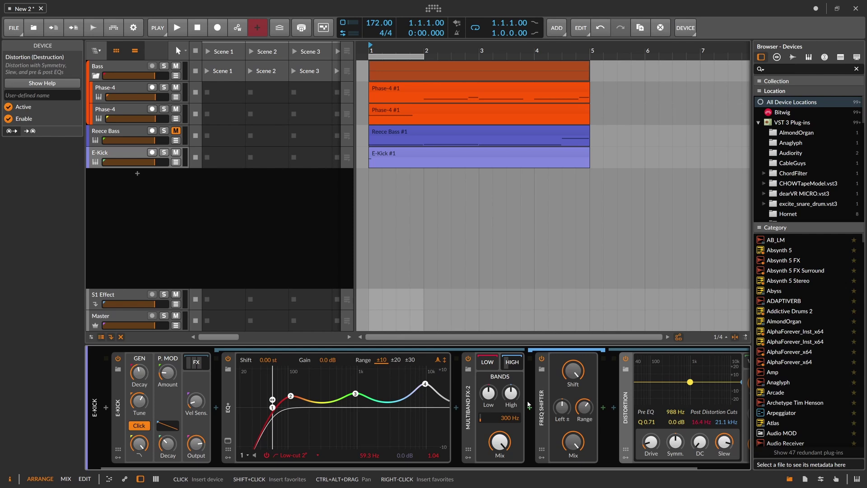
pyautogui.press('space')
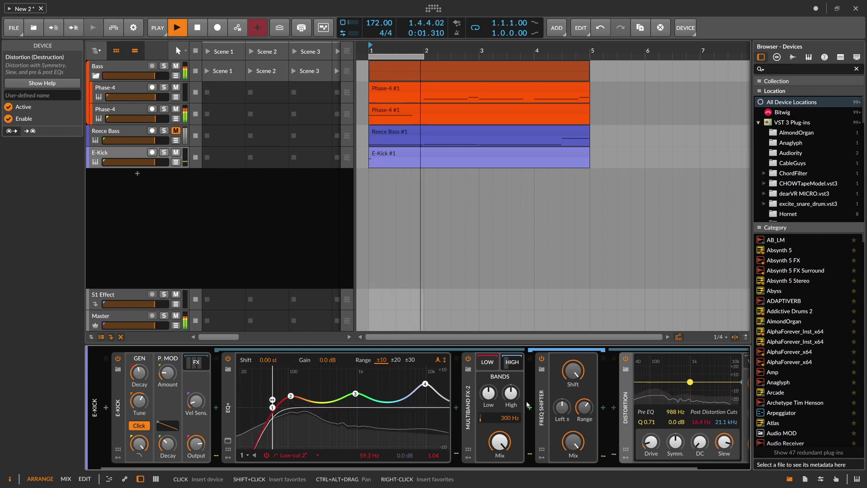
pyautogui.click(562, 407)
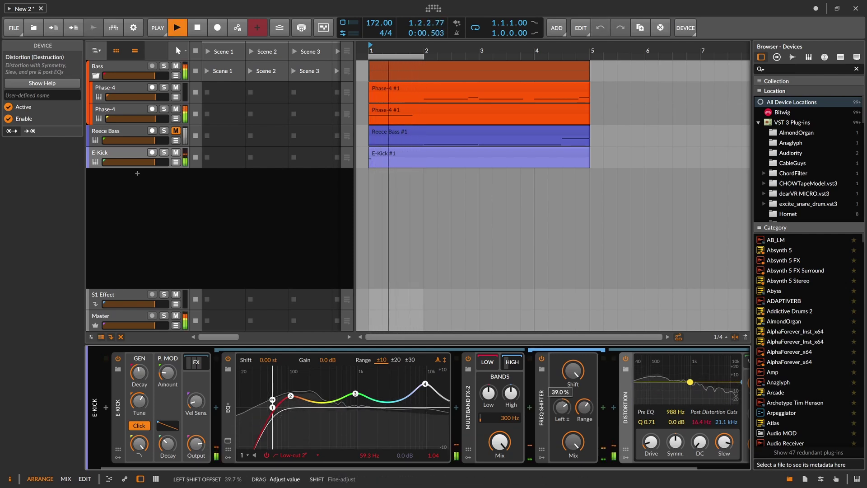
pyautogui.tripleClick(566, 411)
pyautogui.write('1')
pyautogui.press('Return')
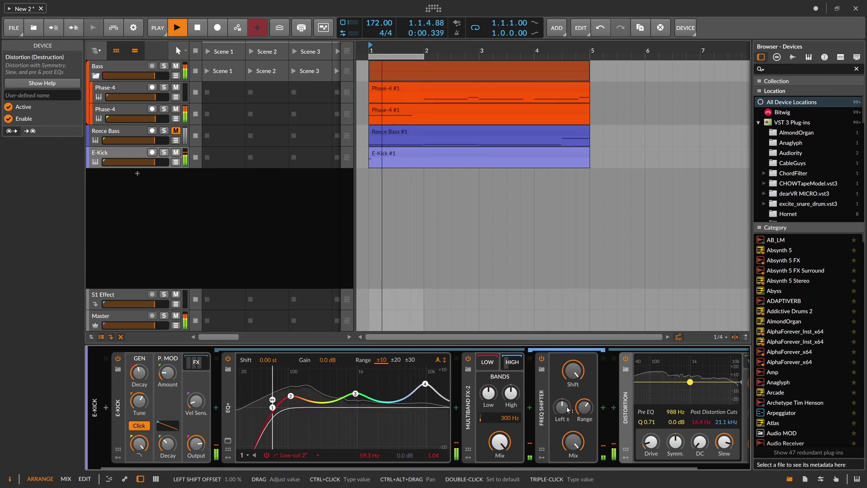
pyautogui.click(513, 363)
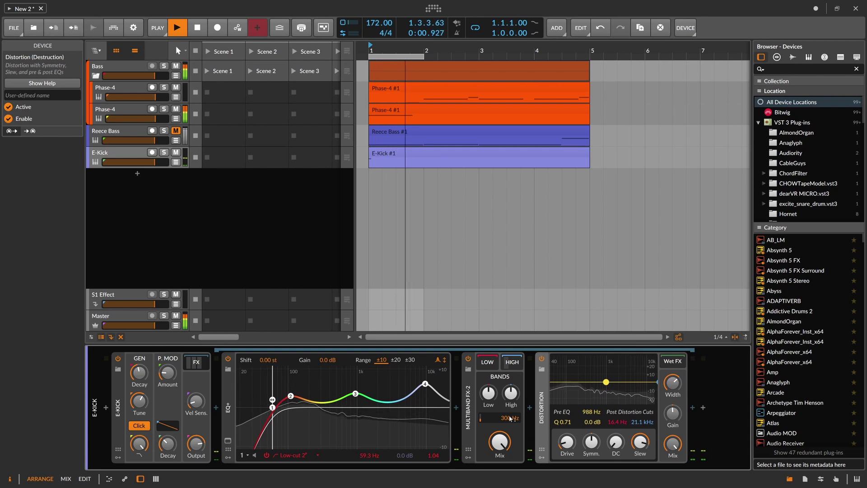
pyautogui.press('space')
# Extend the loop region to four bars with playback starting at 1.1.1, and select the E-Kick clip
pyautogui.moveTo(423, 57); pyautogui.dragTo(588, 74)
pyautogui.click(396, 154)
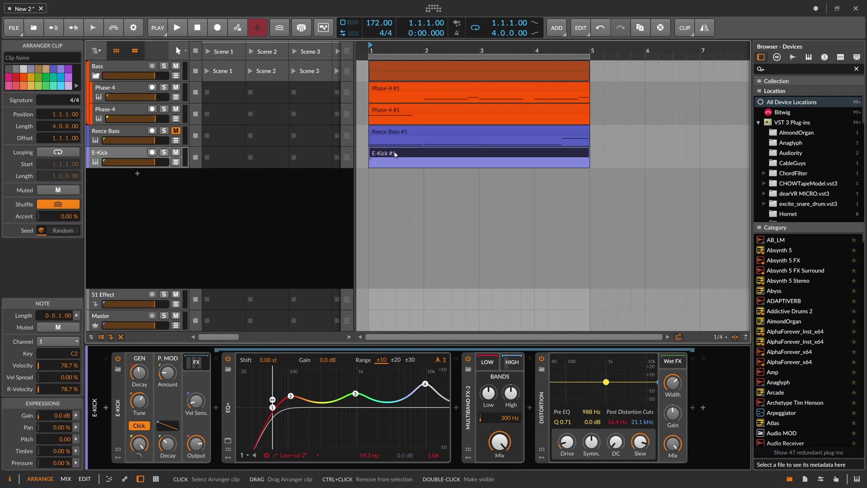
pyautogui.click(389, 51)
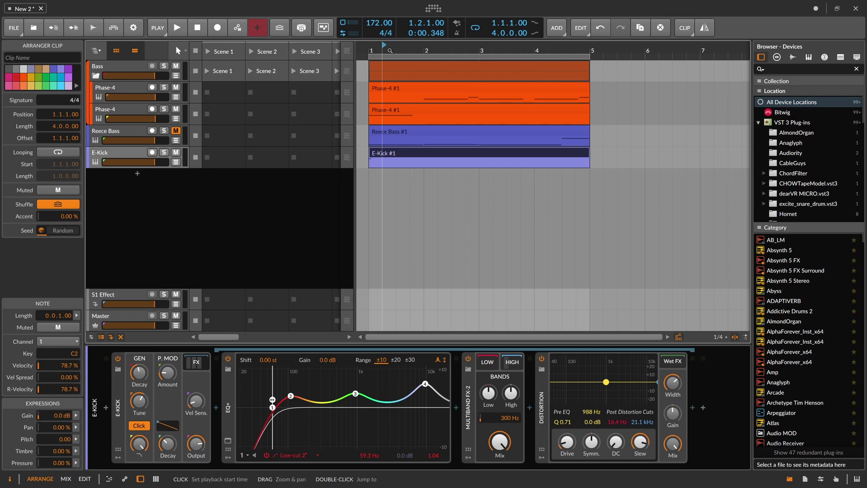
pyautogui.click(372, 49)
pyautogui.moveTo(378, 51); pyautogui.dragTo(379, 48)
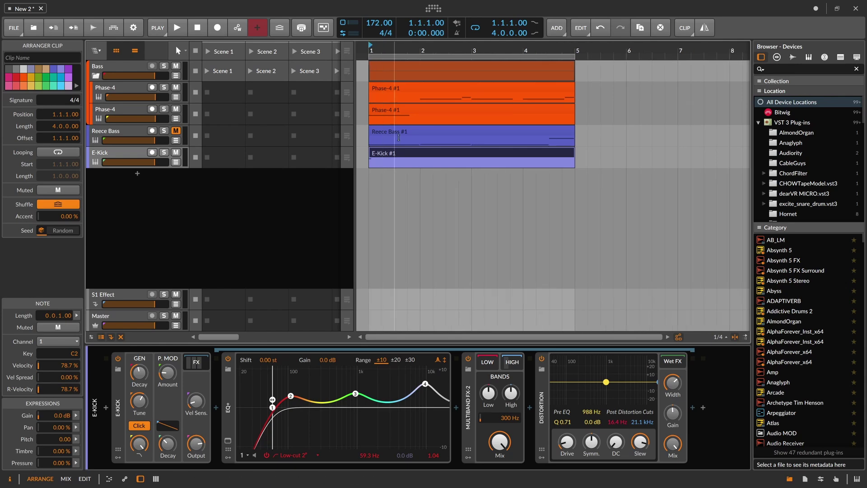
# Open the E-Kick clip for note editing and add a C2 note at 2.3.2 during playback
pyautogui.doubleClick(394, 154)
pyautogui.moveTo(318, 301); pyautogui.dragTo(738, 324)
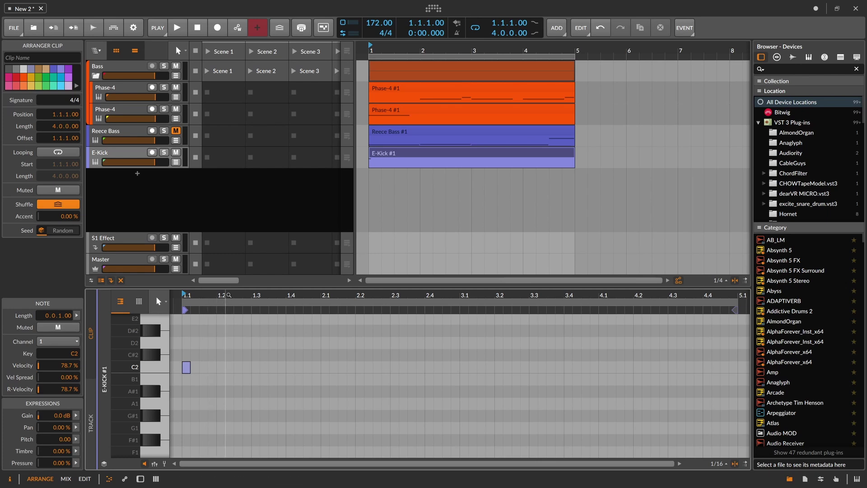
pyautogui.moveTo(228, 295); pyautogui.dragTo(228, 290)
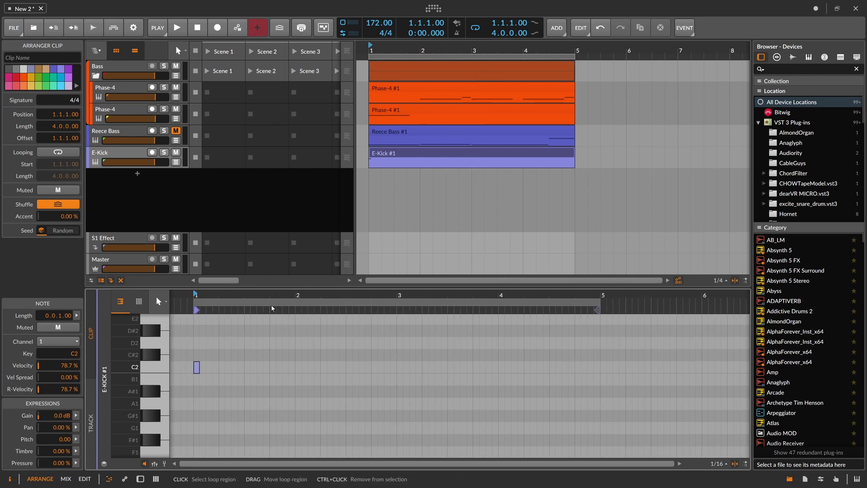
pyautogui.press('space')
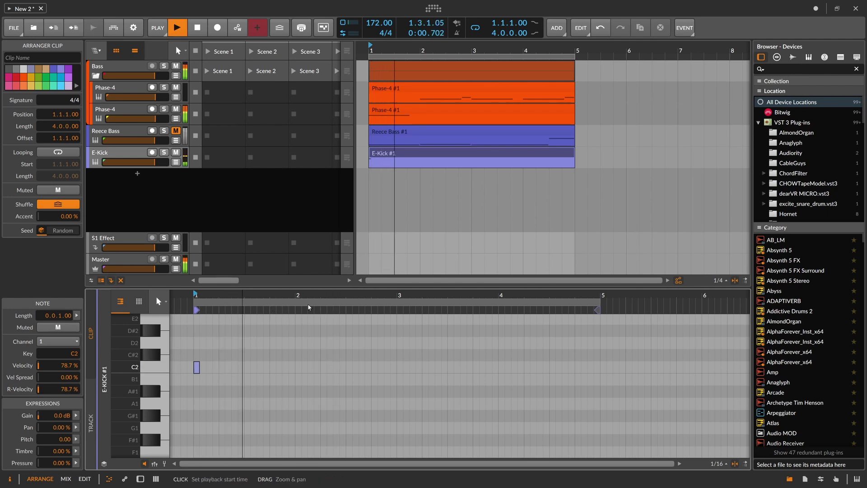
pyautogui.doubleClick(368, 367)
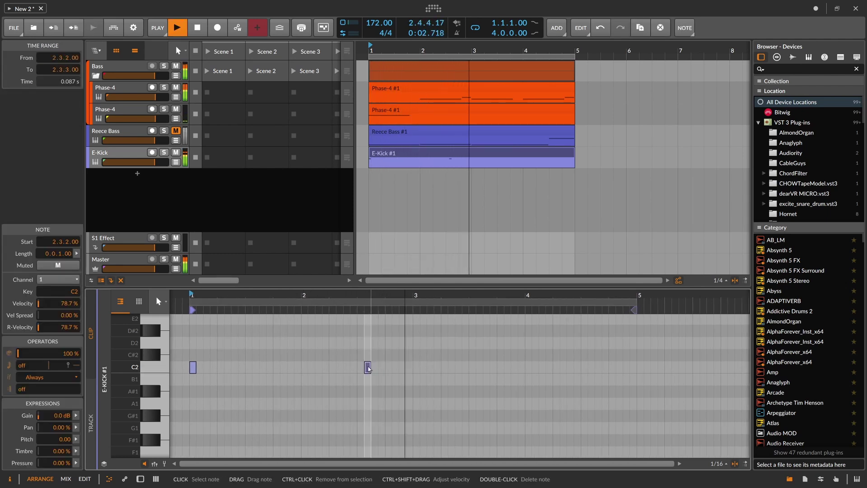
# Shift the added kick note earlier in the clip to 1.4.3
pyautogui.press('space')
pyautogui.press('Left')
pyautogui.press('Left')
pyautogui.press('Left')
pyautogui.press('Left')
pyautogui.press('Left')
pyautogui.press('Left')
pyautogui.press('Left')
pyautogui.press('Left')
pyautogui.press('Left')
pyautogui.press('Left')
pyautogui.press('Left')
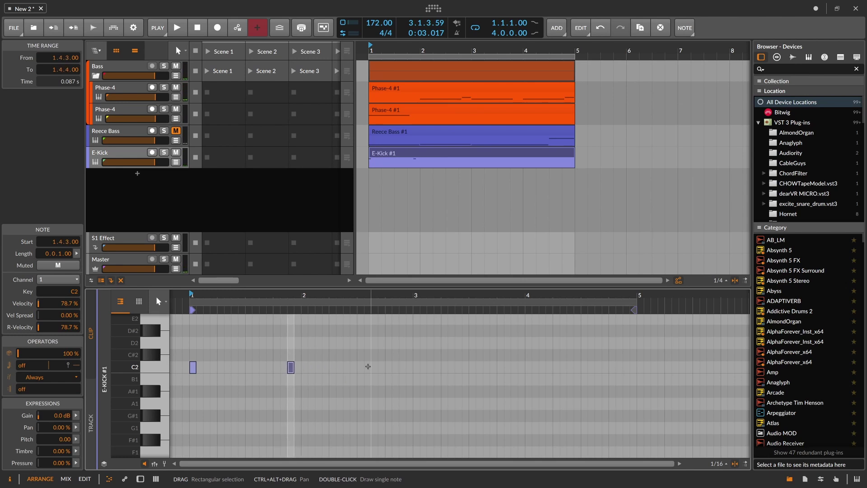
# Shift the second kick note earlier to 1.3.1 and audition the rhythm with the bass
pyautogui.press('space')
pyautogui.press('Left')
pyautogui.press('Left')
pyautogui.press('Left')
pyautogui.press('Left')
pyautogui.press('Left')
pyautogui.press('Left')
pyautogui.press('space')
pyautogui.press('space')
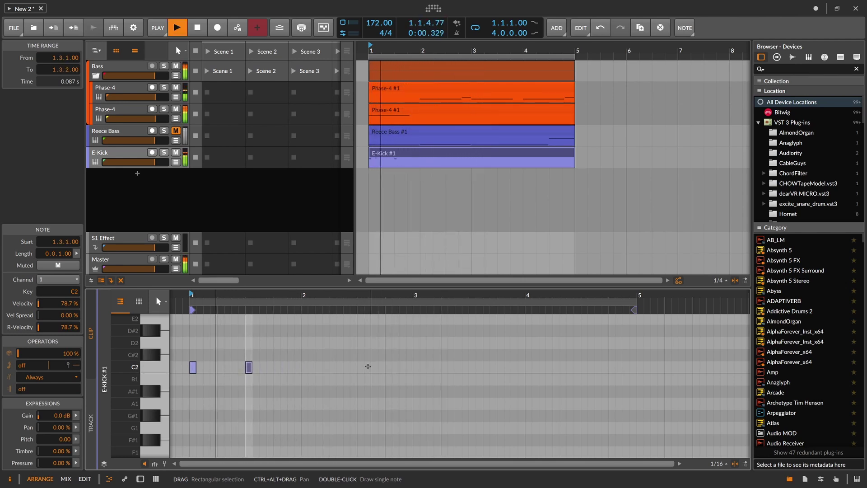
# Shift the second kick note later to 1.3.3 and audition the pattern
pyautogui.press('Right')
pyautogui.press('Right')
pyautogui.press('space')
pyautogui.press('space')
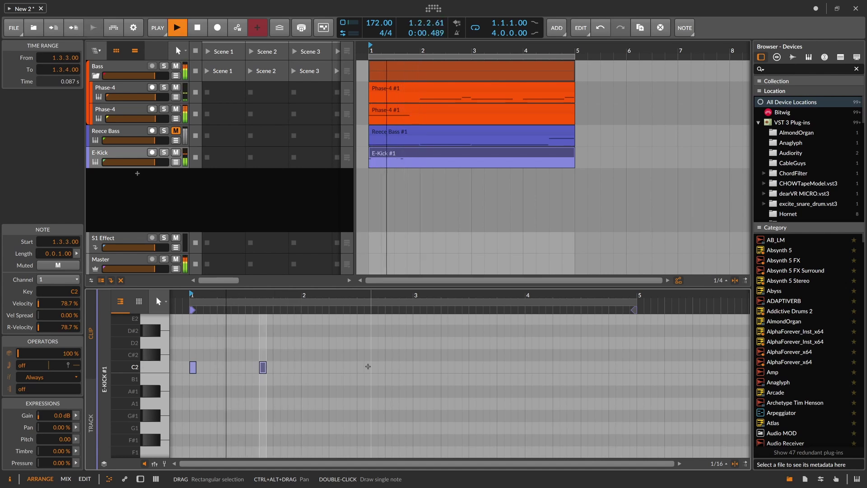
pyautogui.press('space')
# Duplicate the first bar's two kick notes three times to fill bars 2 to 4, and play the pattern
pyautogui.moveTo(300, 365); pyautogui.dragTo(189, 369)
pyautogui.hotkey('ctrl', 'd')
pyautogui.hotkey('ctrl', 'd')
pyautogui.hotkey('ctrl', 'd')
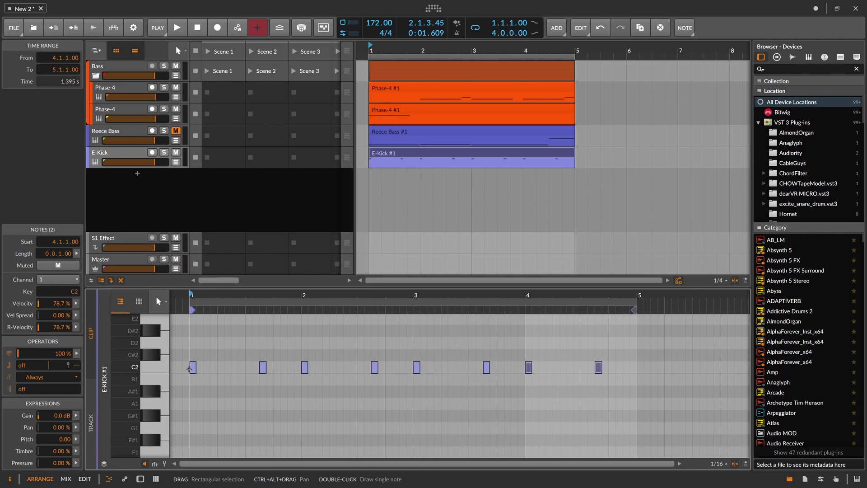
pyautogui.press('space')
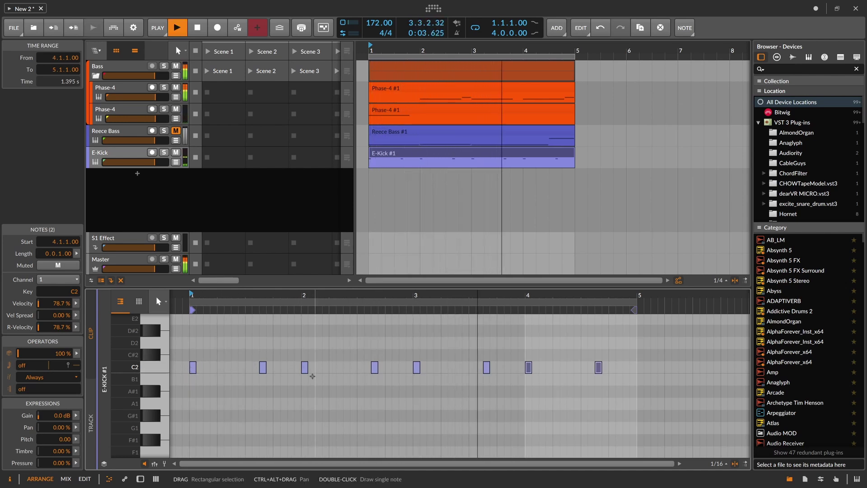
# Move the second kick note of bar 2 earlier to 2.2.4, auditioning the change during playback
pyautogui.click(262, 348)
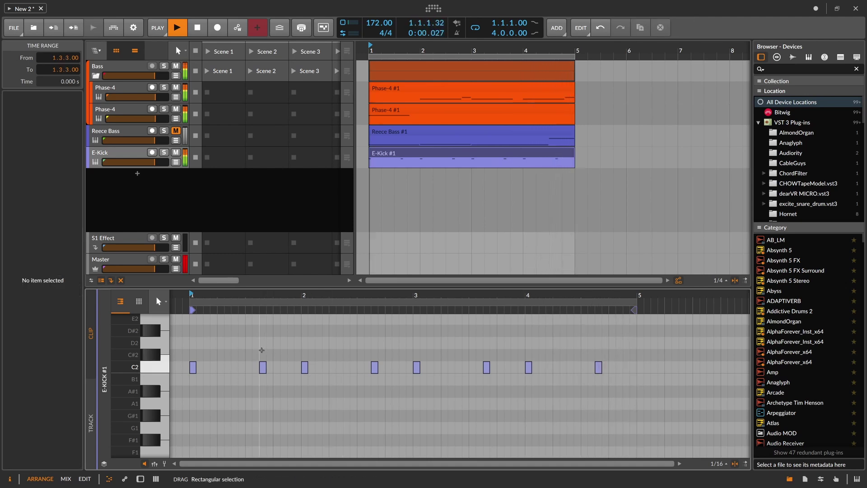
pyautogui.click(262, 367)
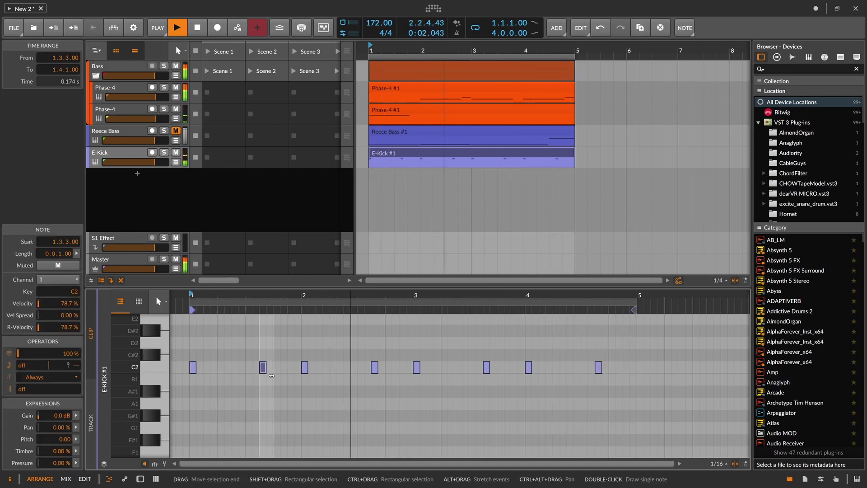
pyautogui.press('space')
pyautogui.click(360, 357)
pyautogui.click(375, 367)
pyautogui.moveTo(375, 367); pyautogui.dragTo(367, 367)
pyautogui.press('space')
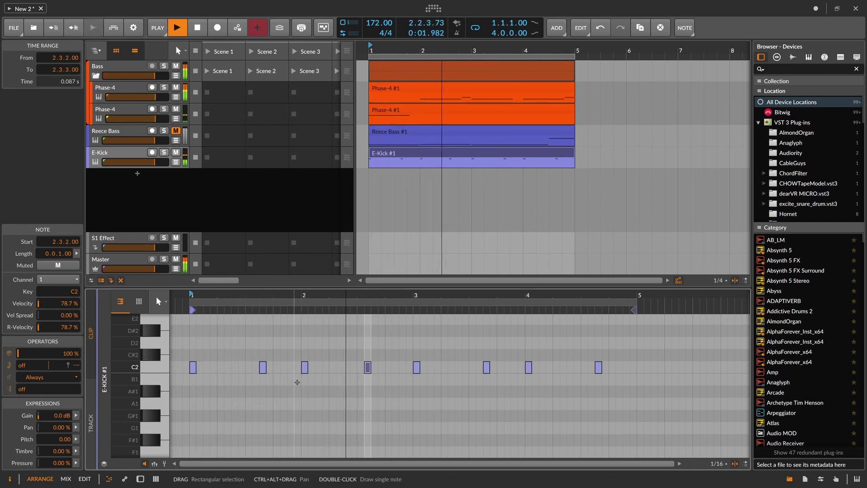
pyautogui.press('Left')
pyautogui.press('Left')
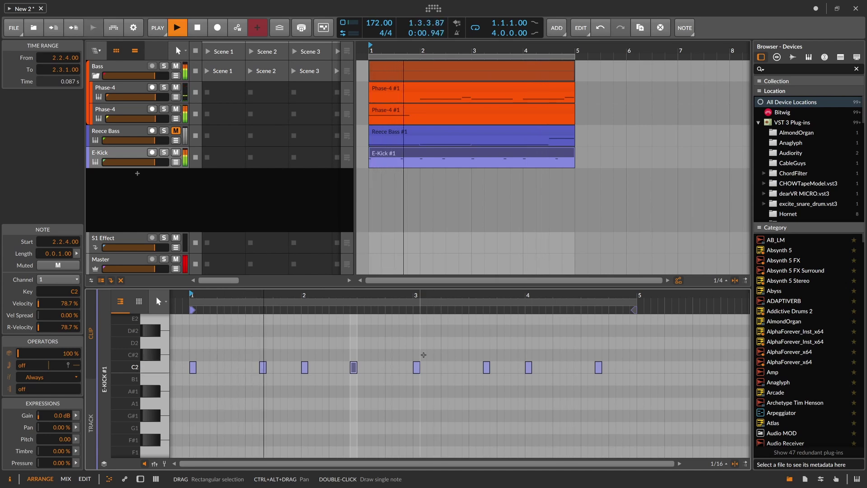
# Move the kick note at the start of bar 3 back to 2.4.2 and audition it
pyautogui.press('Left')
pyautogui.press('Left')
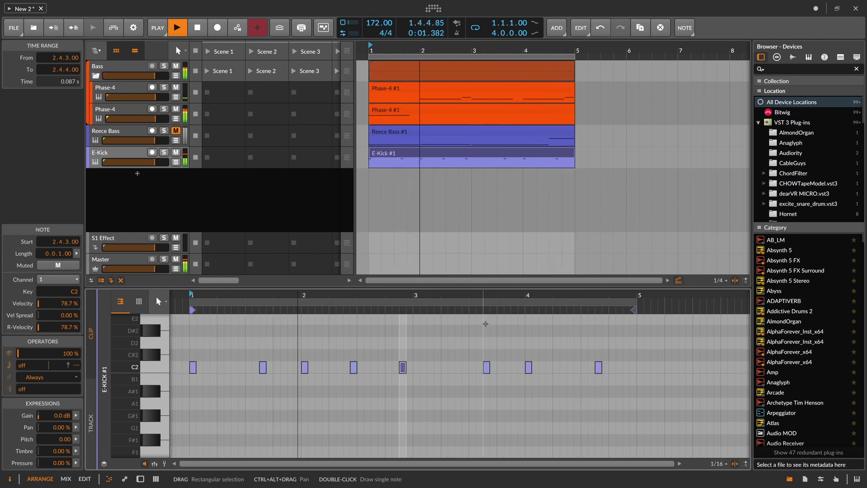
pyautogui.press('space')
pyautogui.press('Left')
pyautogui.press('space')
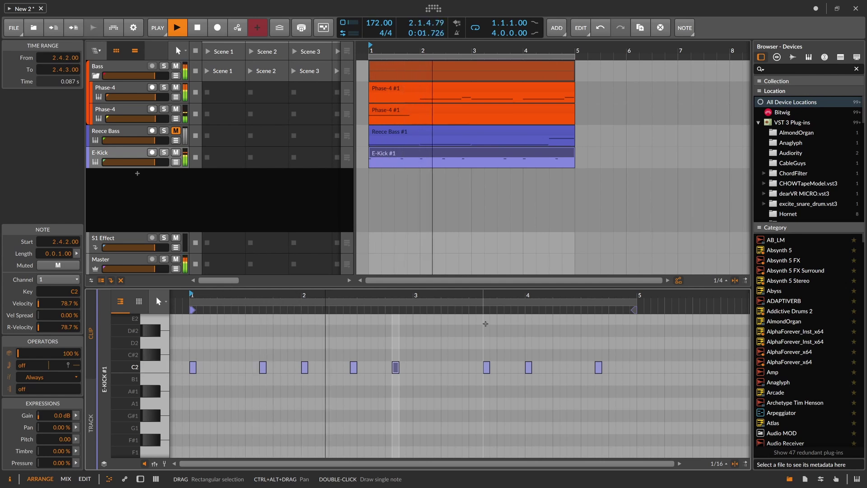
pyautogui.press('space')
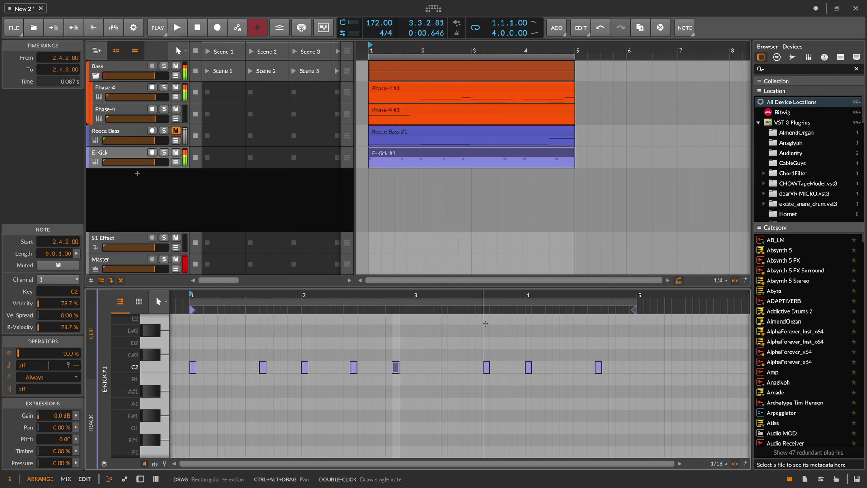
# Delete the last three kick notes, loop the E-Kick clip's first two bars across its four-bar length, and play it back
pyautogui.moveTo(454, 456); pyautogui.dragTo(629, 316)
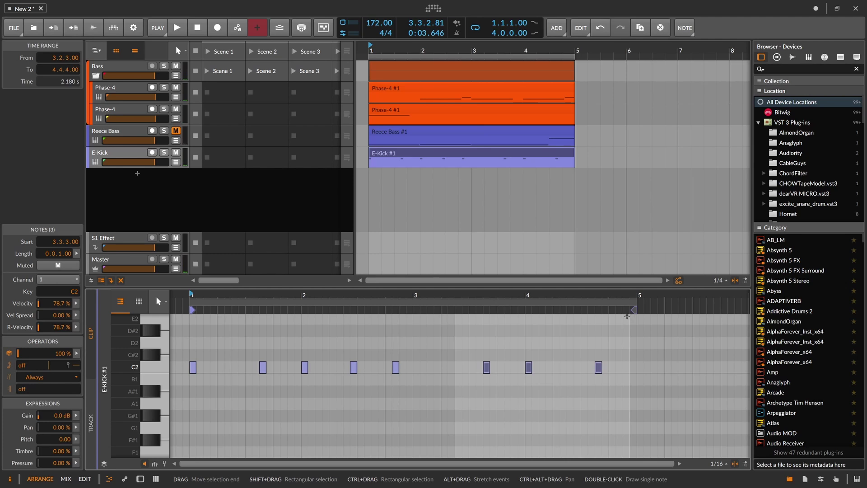
pyautogui.press('Delete')
pyautogui.click(573, 152)
pyautogui.moveTo(573, 151)
pyautogui.mouseDown()
pyautogui.moveTo(470, 168)
pyautogui.moveTo(571, 164)
pyautogui.mouseUp()
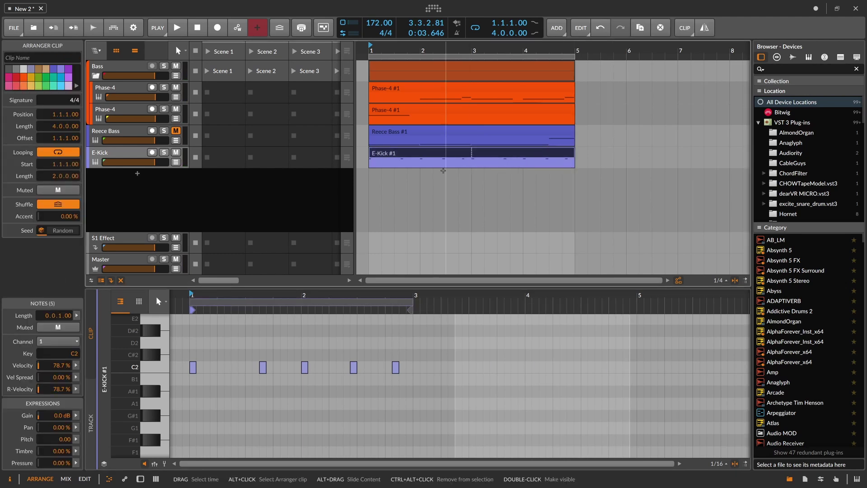
pyautogui.press('space')
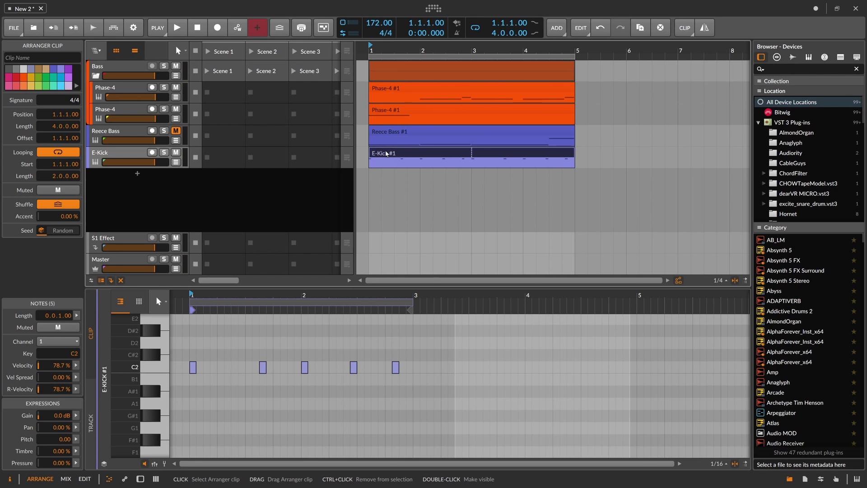
pyautogui.press('space')
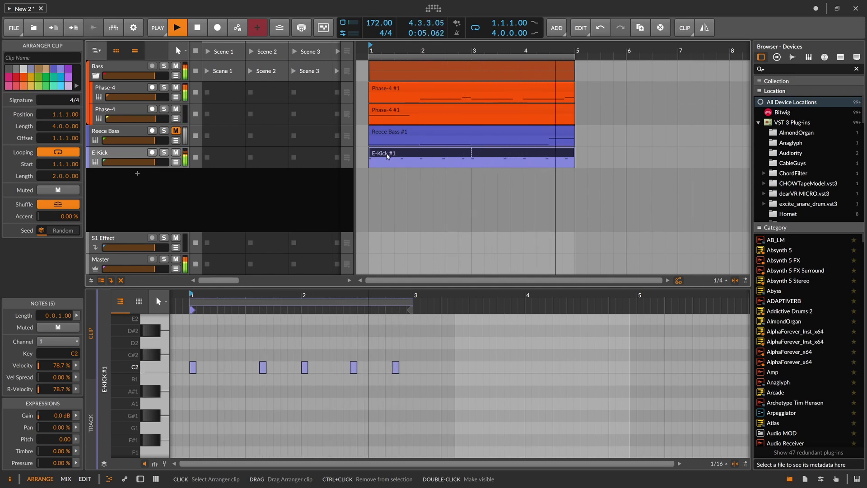
pyautogui.press('space')
# Collapse the Bass group and add an instrument track with the E-Snare device below the E-Kick track
pyautogui.click(126, 151)
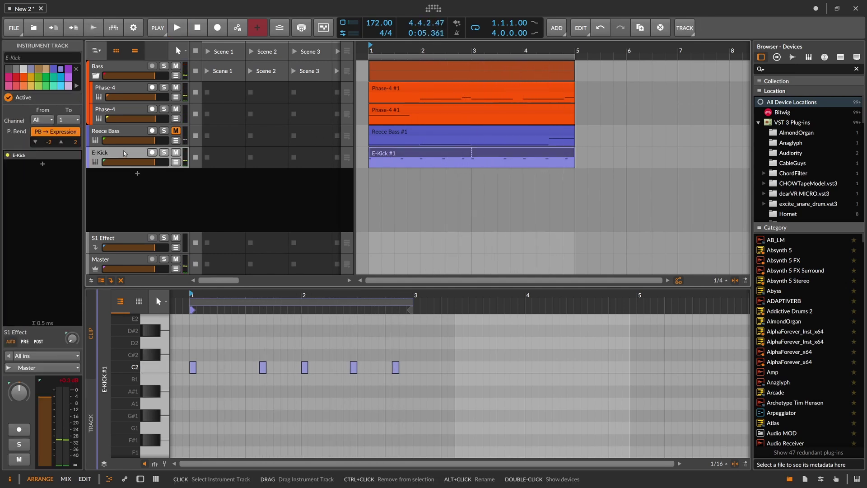
pyautogui.click(95, 76)
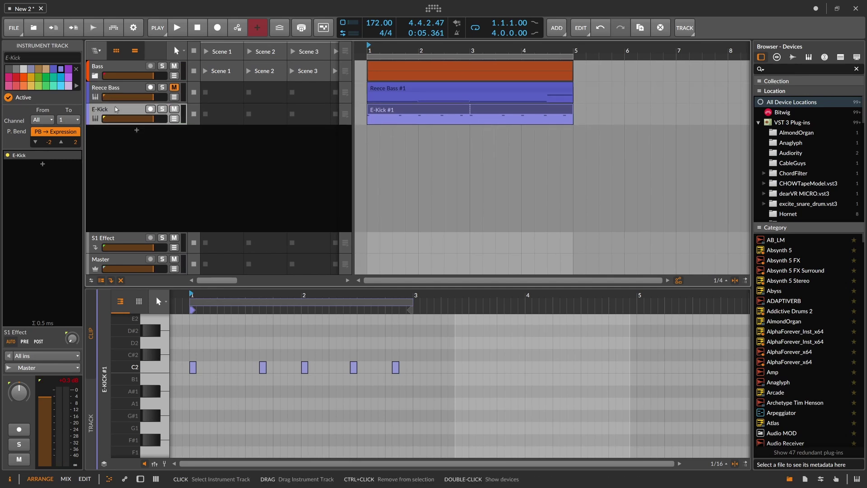
pyautogui.click(136, 130)
pyautogui.write('s')
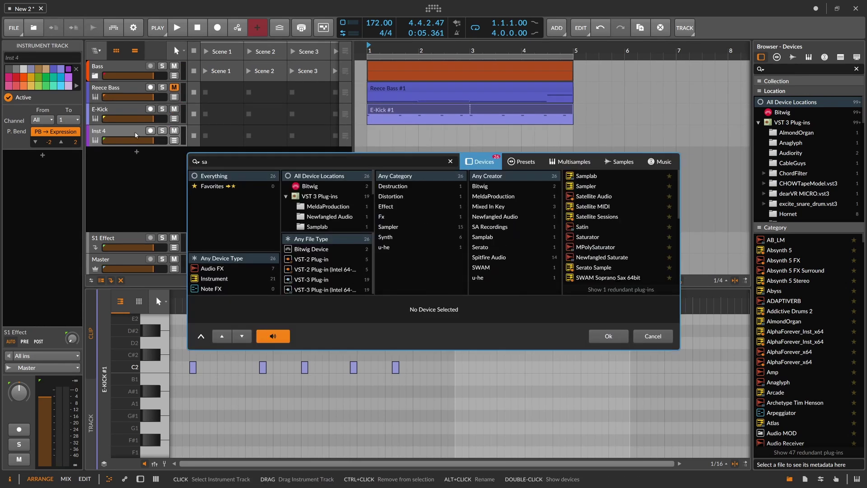
pyautogui.write('nare')
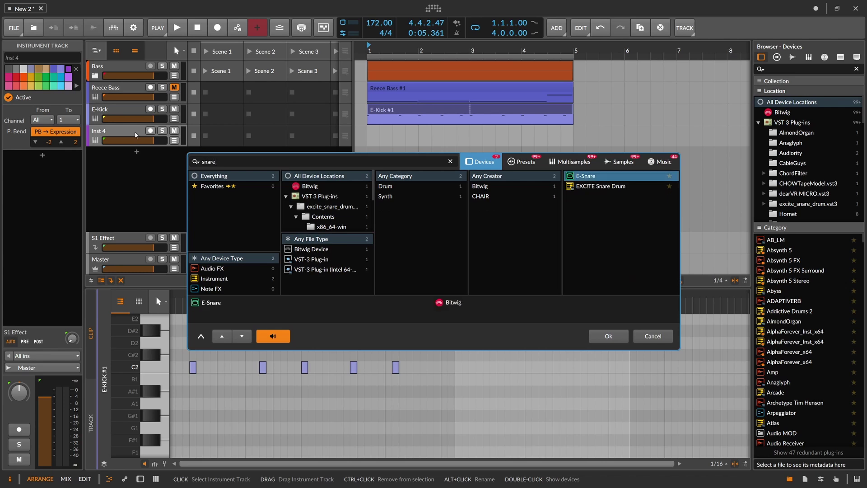
pyautogui.press('Return')
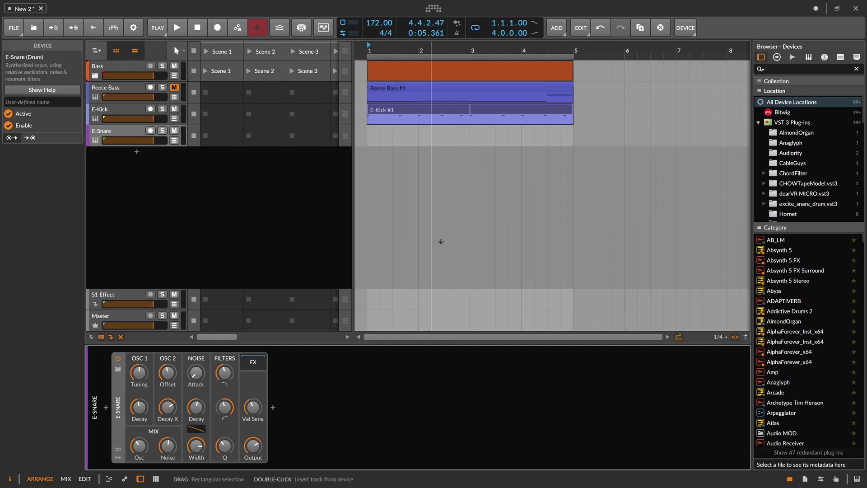
# Search the sample library for "snare" and look through the matching samples
pyautogui.click(793, 57)
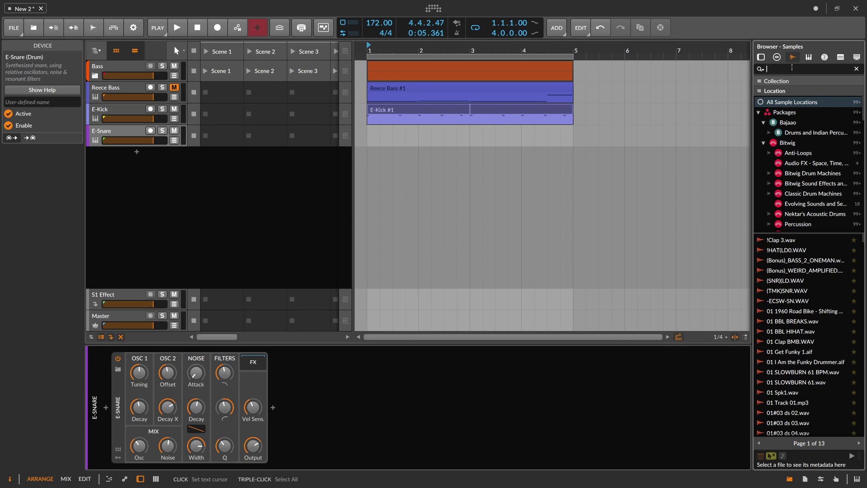
pyautogui.click(792, 68)
pyautogui.write('snare')
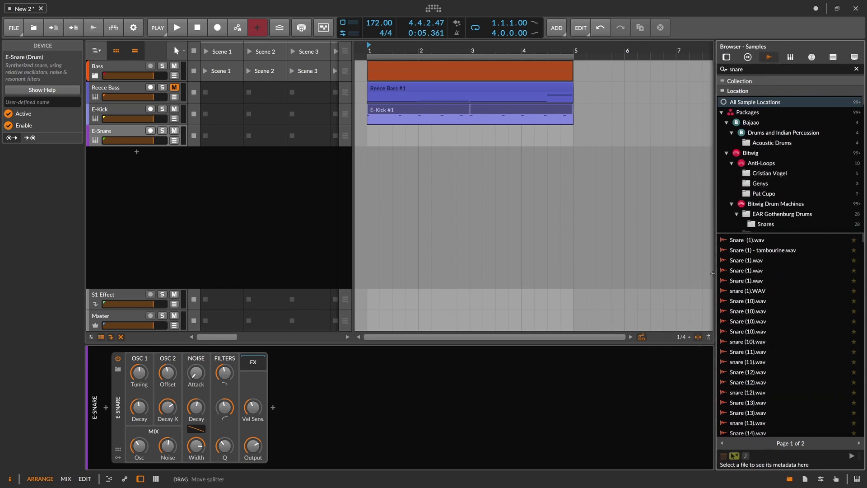
pyautogui.moveTo(862, 239); pyautogui.dragTo(803, 318)
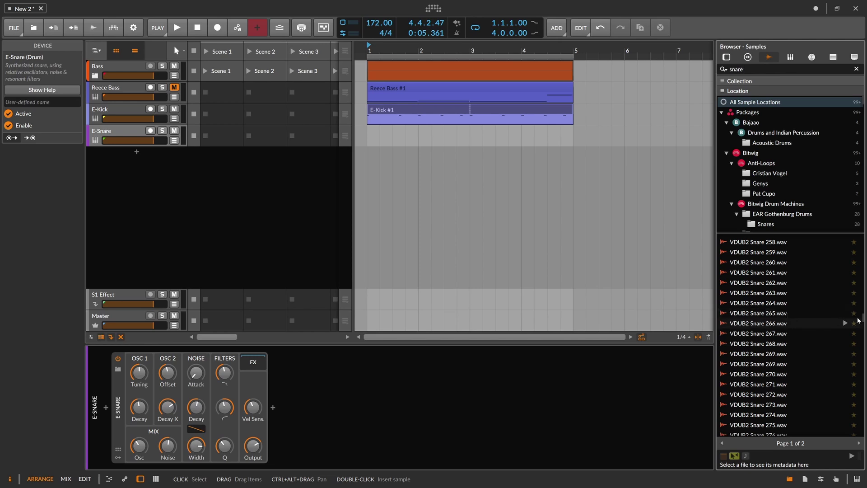
pyautogui.moveTo(862, 316); pyautogui.dragTo(862, 323)
pyautogui.scroll(5, 777, 307)
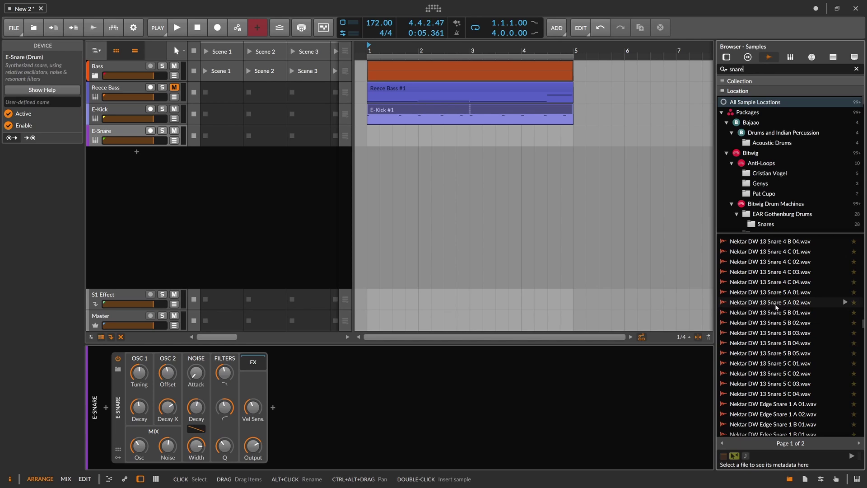
# Preview Nektar DW 13 snare samples and several claps, including Clap Jaunt, Clap JellyRoll and Clap JumpRope 2
pyautogui.click(776, 306)
pyautogui.click(777, 312)
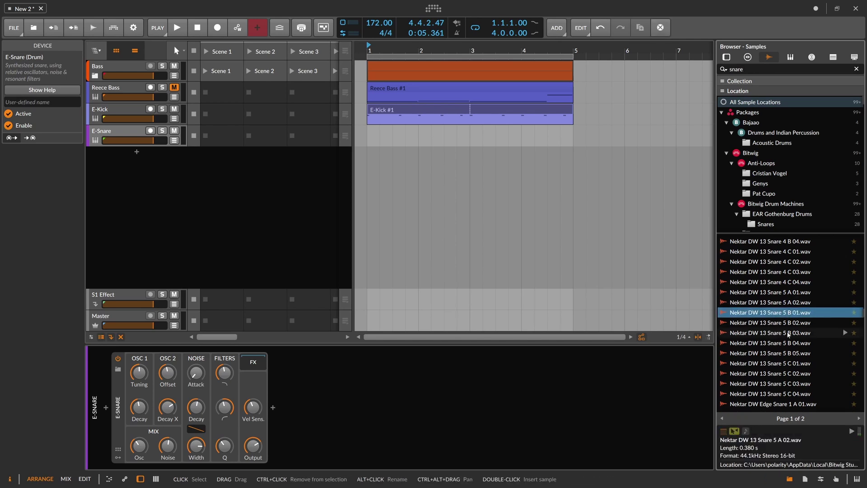
pyautogui.scroll(-3, 815, 298)
pyautogui.scroll(-5, 809, 316)
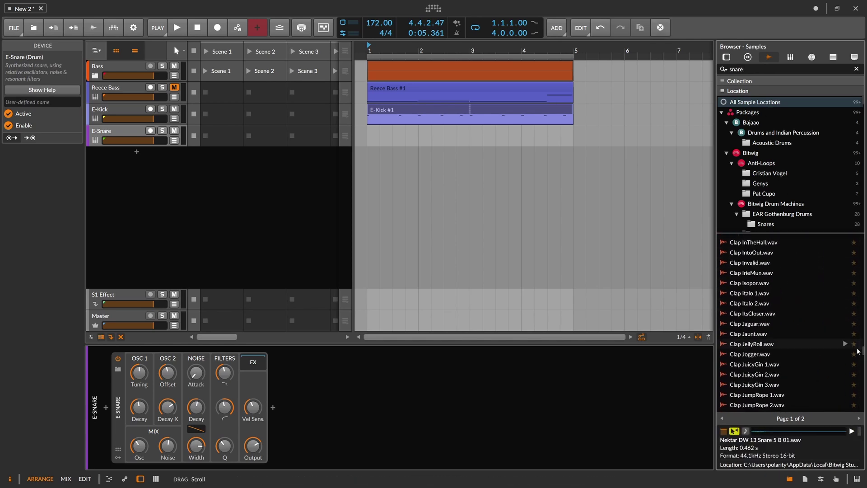
pyautogui.click(799, 334)
pyautogui.click(761, 344)
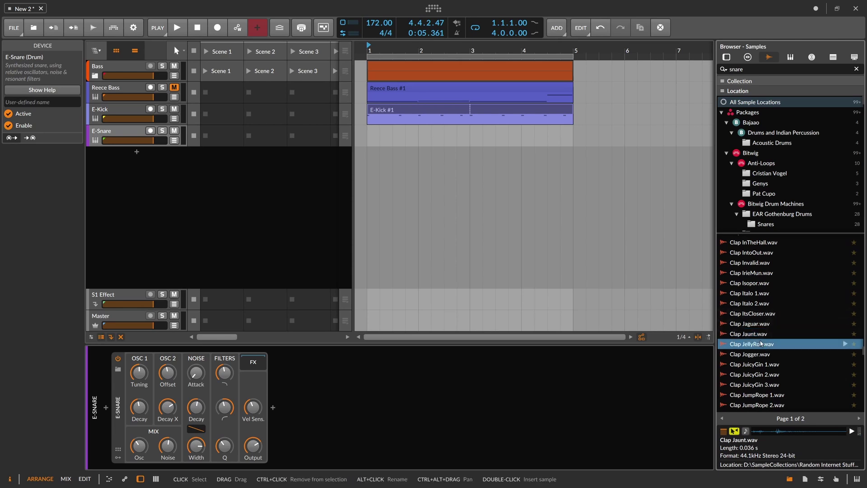
pyautogui.scroll(-3, 762, 336)
pyautogui.click(761, 333)
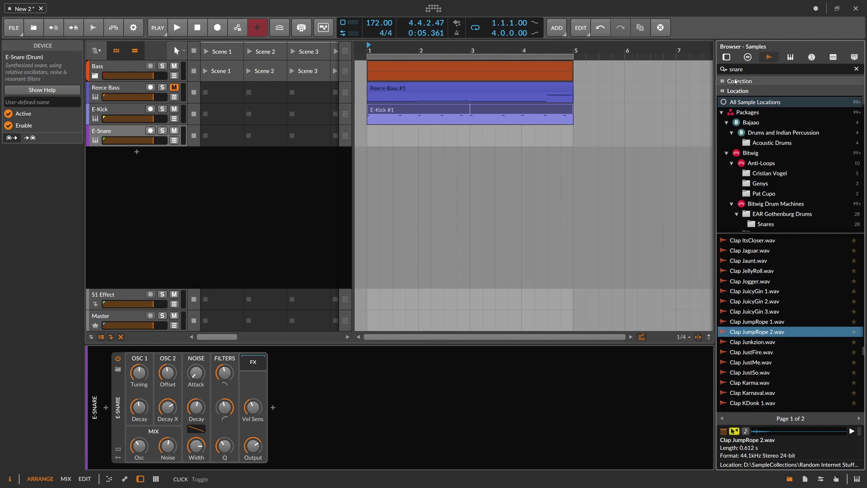
# Search the sample library for "rim" and preview Rim Kansas Lo, rim submariner and the Rim YFM A samples
pyautogui.moveTo(744, 70); pyautogui.dragTo(731, 70)
pyautogui.write('rim')
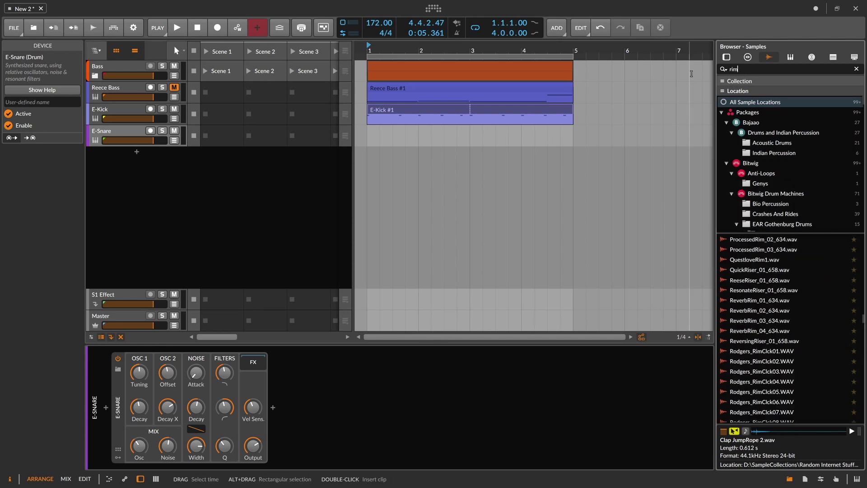
pyautogui.scroll(-2, 753, 291)
pyautogui.scroll(-2, 753, 292)
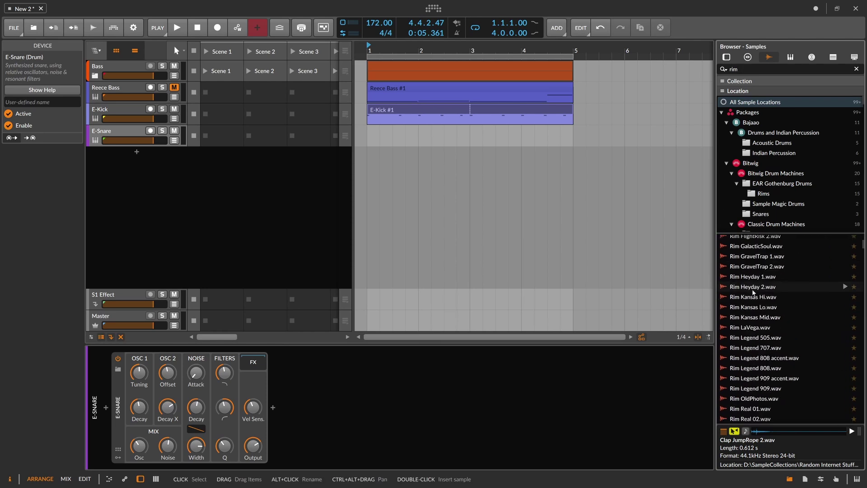
pyautogui.click(756, 289)
pyautogui.click(753, 305)
pyautogui.scroll(-4, 753, 304)
pyautogui.click(753, 304)
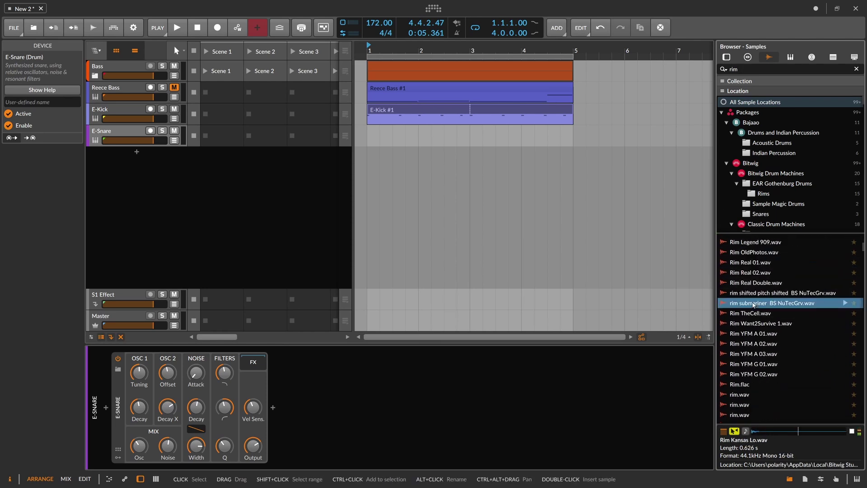
pyautogui.scroll(-1, 753, 304)
pyautogui.click(753, 298)
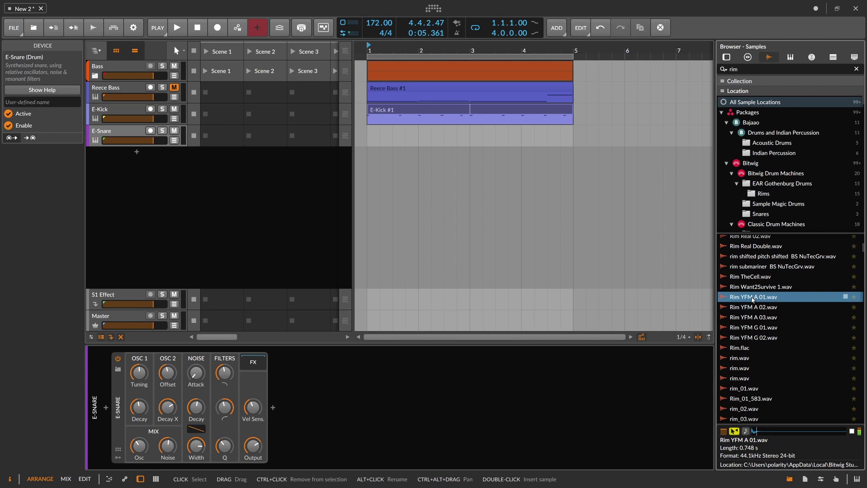
pyautogui.click(753, 306)
# Preview the numbered rim samples, including rim_10, rim_11 and rim_36
pyautogui.scroll(-5, 752, 309)
pyautogui.click(751, 310)
pyautogui.click(750, 318)
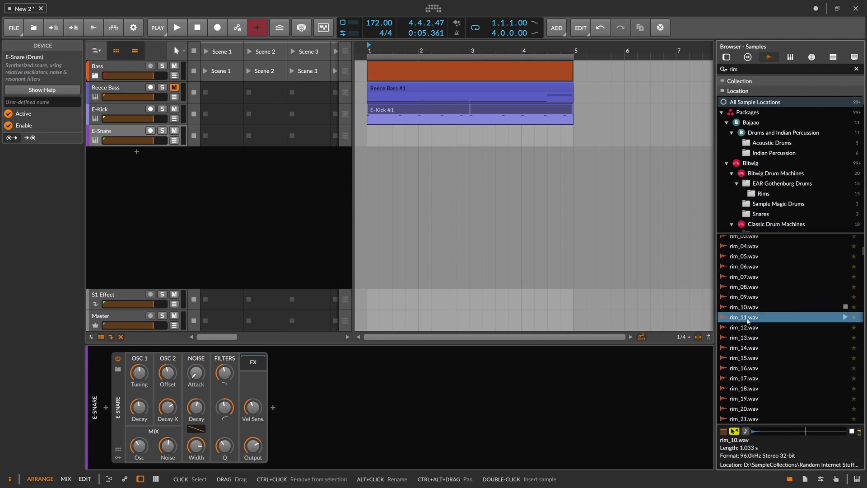
pyautogui.scroll(-4, 749, 320)
pyautogui.click(748, 322)
pyautogui.scroll(-3, 747, 319)
pyautogui.click(747, 318)
pyautogui.scroll(-2, 747, 319)
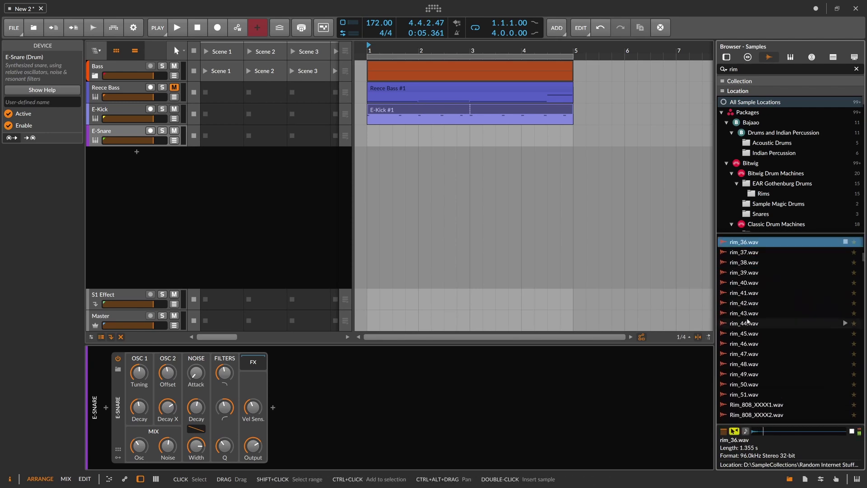
# Preview further rim samples spread through the rest of the list, including Rim_YamDD_man2
pyautogui.click(747, 319)
pyautogui.scroll(-5, 747, 319)
pyautogui.click(747, 319)
pyautogui.scroll(-5, 748, 321)
pyautogui.click(748, 321)
pyautogui.scroll(-5, 748, 321)
pyautogui.click(748, 321)
pyautogui.scroll(-5, 748, 321)
pyautogui.click(748, 321)
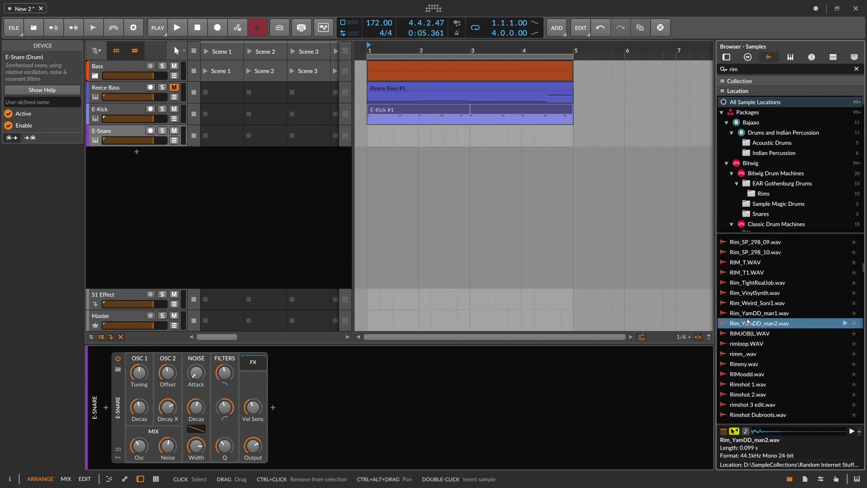
pyautogui.scroll(-5, 748, 321)
pyautogui.click(748, 318)
# Preview the rimshot samples, including rimshot 3 edit, Rimshot 2, Rimshot 1 and Rimshot-Polarity-ChromePack-15
pyautogui.click(752, 294)
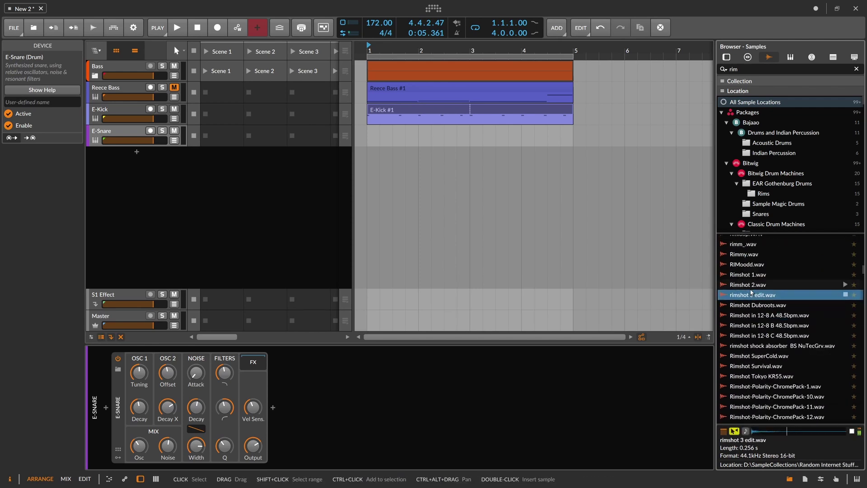
pyautogui.press('Up')
pyautogui.press('Up')
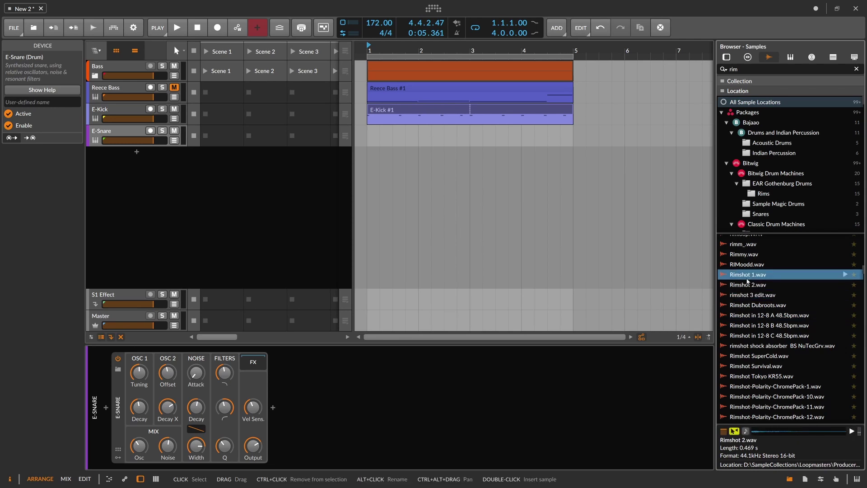
pyautogui.scroll(-5, 746, 299)
pyautogui.click(746, 301)
pyautogui.scroll(-5, 748, 299)
pyautogui.click(752, 298)
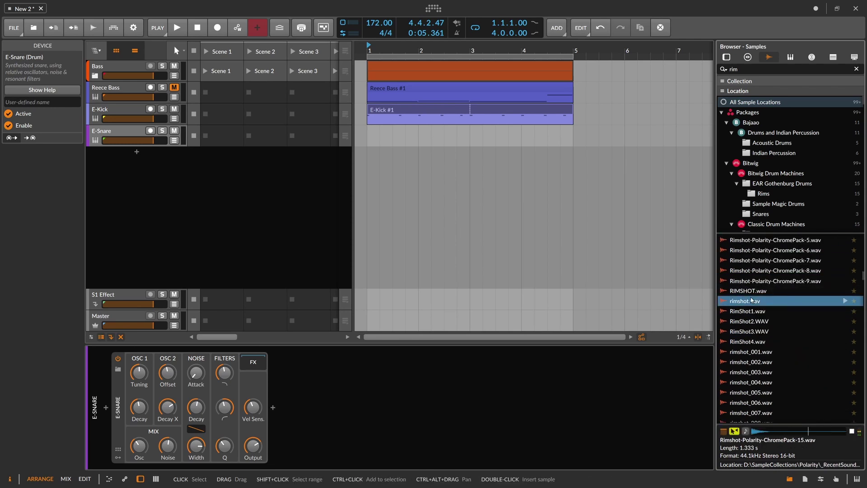
# Preview ChromePack rimshots 3, 5, 6 and 7, and load Rimshot-Polarity-ChromePack-7.wav into a Sampler on a new track below E-Snare
pyautogui.scroll(2, 752, 299)
pyautogui.click(752, 297)
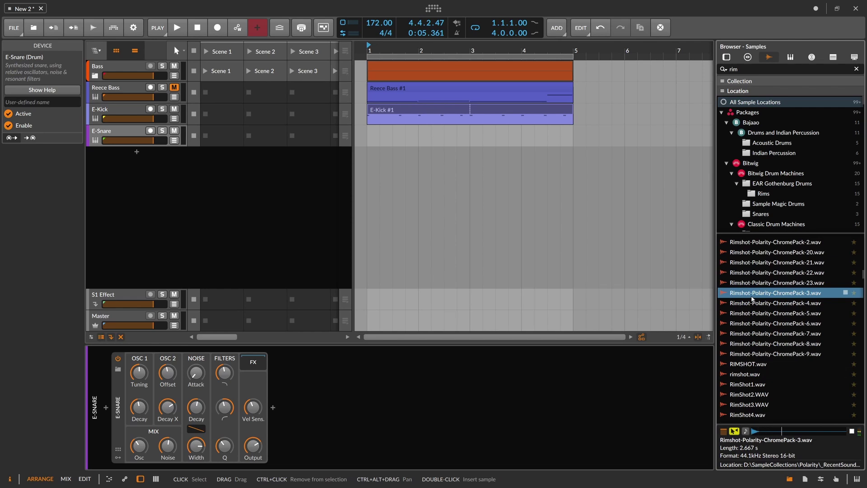
pyautogui.click(750, 314)
pyautogui.click(752, 321)
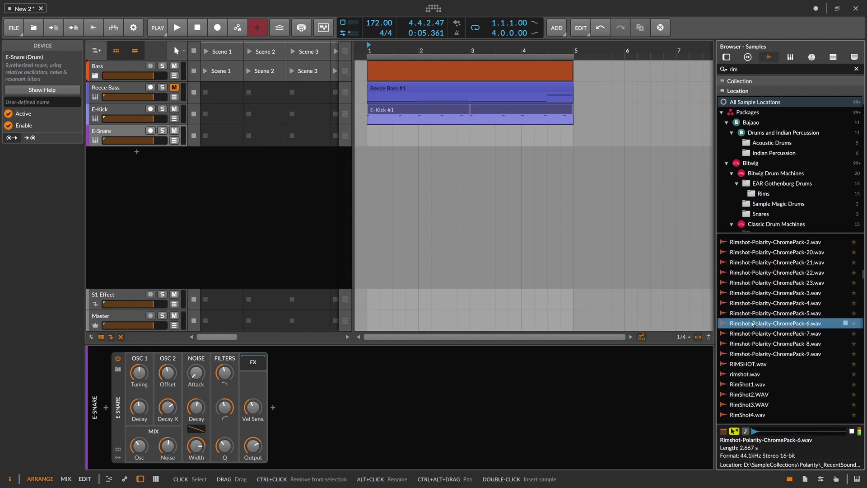
pyautogui.click(750, 335)
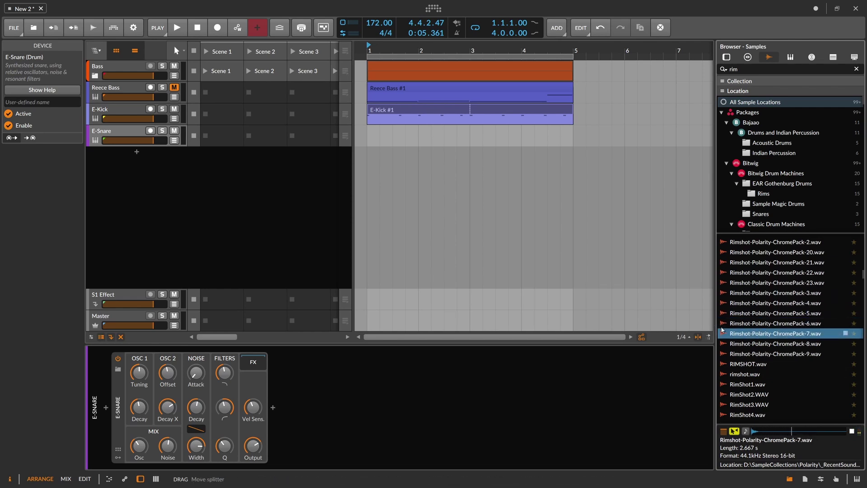
pyautogui.moveTo(741, 334); pyautogui.dragTo(118, 157)
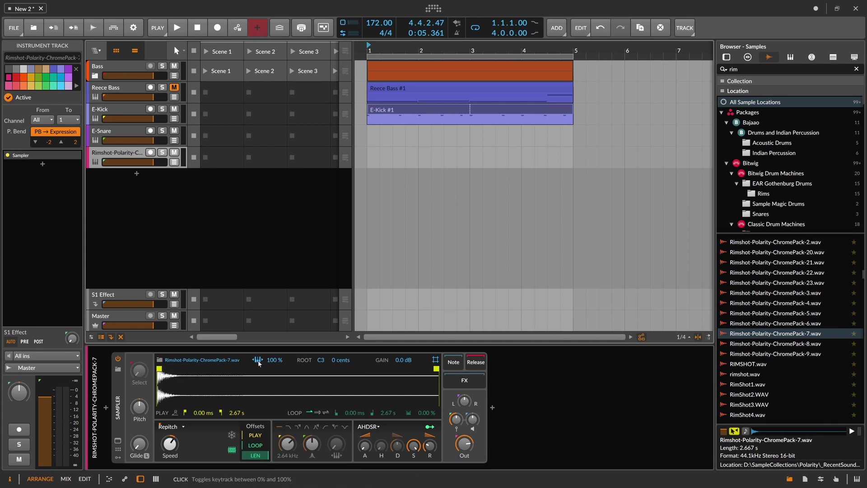
# Create a four-bar clip on the rimshot track and draw a sixteenth C3 note at 1.2.3
pyautogui.click(382, 157)
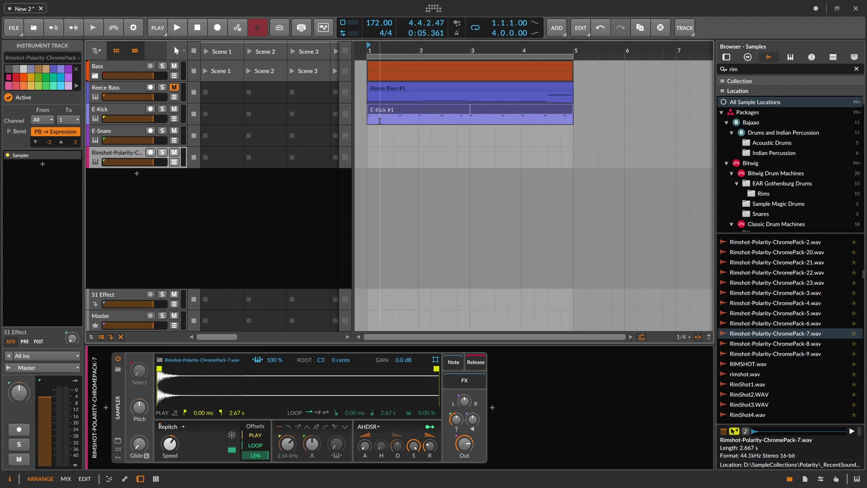
pyautogui.doubleClick(381, 157)
pyautogui.moveTo(417, 153); pyautogui.dragTo(583, 160)
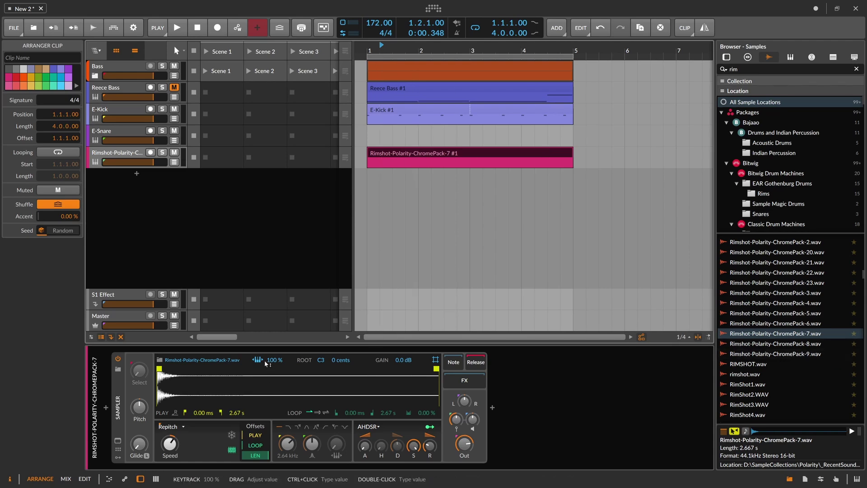
pyautogui.doubleClick(387, 154)
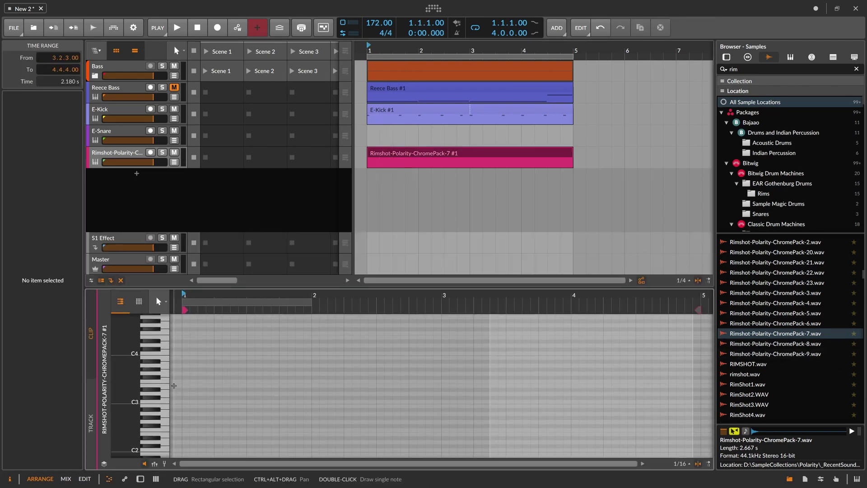
pyautogui.doubleClick(236, 402)
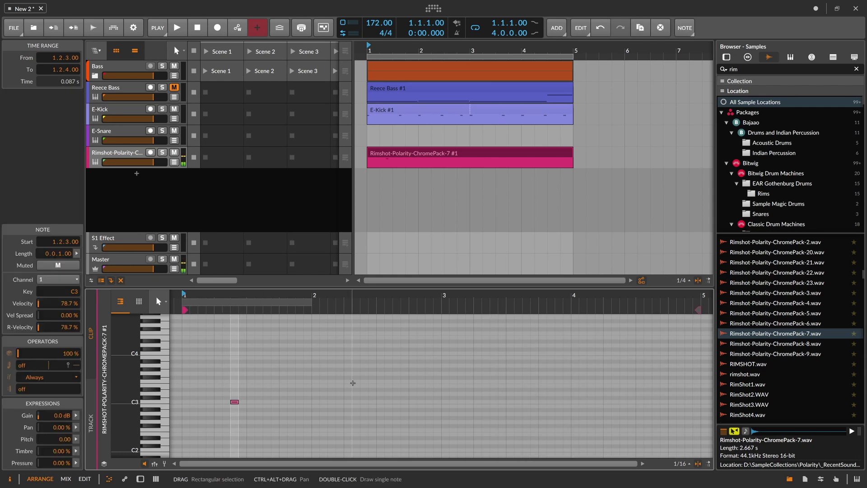
# Audition the rimshot note at other pitches, transposing it up to D#4 and down to D#2
pyautogui.press('Down')
pyautogui.press('Down')
pyautogui.press('Down')
pyautogui.press('Down')
pyautogui.press('Down')
pyautogui.press('Down')
pyautogui.press('Down')
pyautogui.press('Down')
pyautogui.press('Down')
pyautogui.scroll(-3, 353, 382)
pyautogui.hotkey('shift', 'Up')
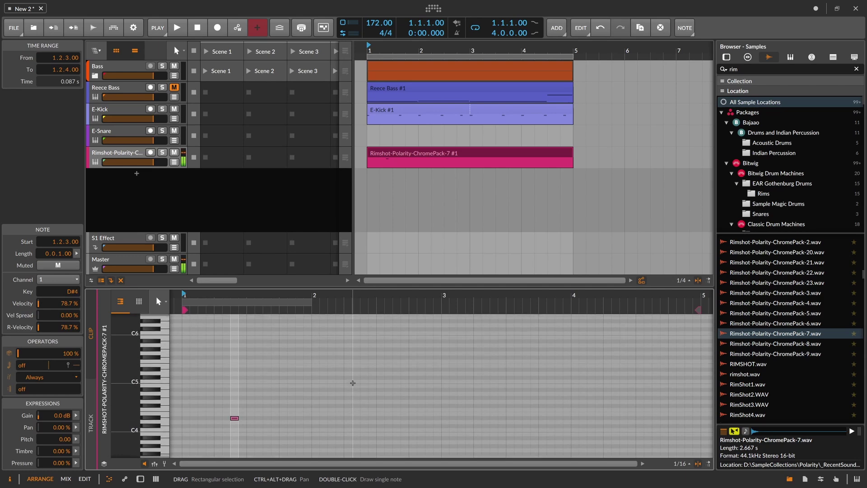
pyautogui.scroll(4, 353, 382)
pyautogui.hotkey('shift', 'Down')
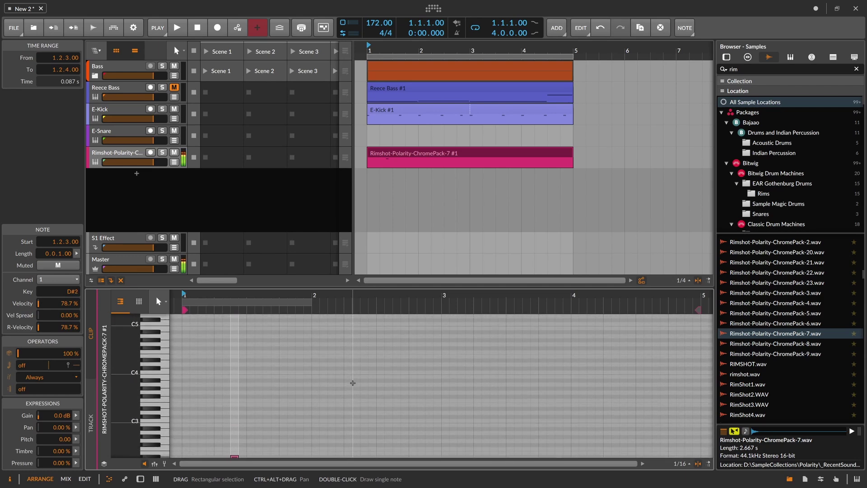
# Set the rimshot Sampler's keytracking to 0% and transpose the clip's note to F3
pyautogui.press('d')
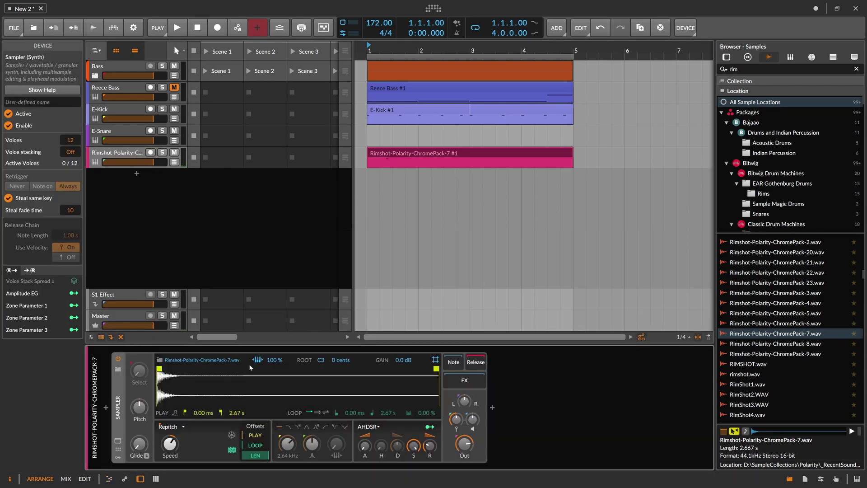
pyautogui.doubleClick(387, 158)
pyautogui.moveTo(262, 412); pyautogui.dragTo(207, 340)
pyautogui.hotkey('shift', 'Up')
pyautogui.press('Up')
pyautogui.press('Up')
pyautogui.press('Up')
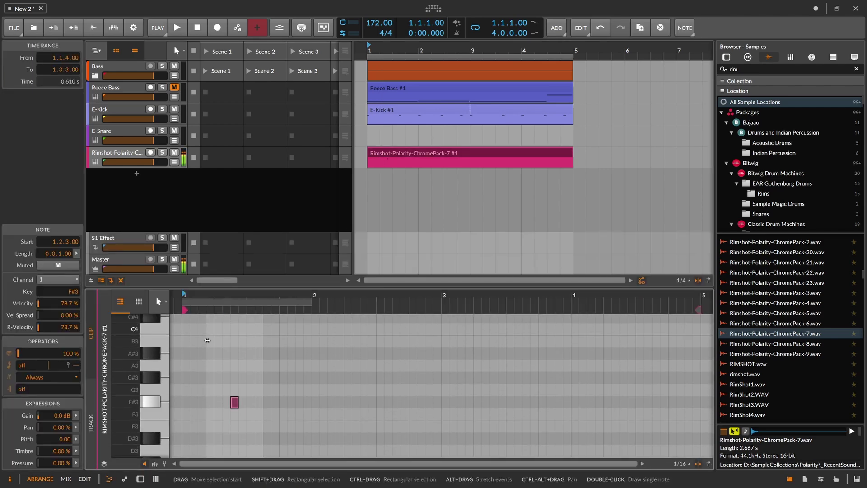
pyautogui.press('Down')
# Move the F3 note to 1.2.1 and draw a second F3 note at 1.4.1
pyautogui.scroll(-3, 246, 335)
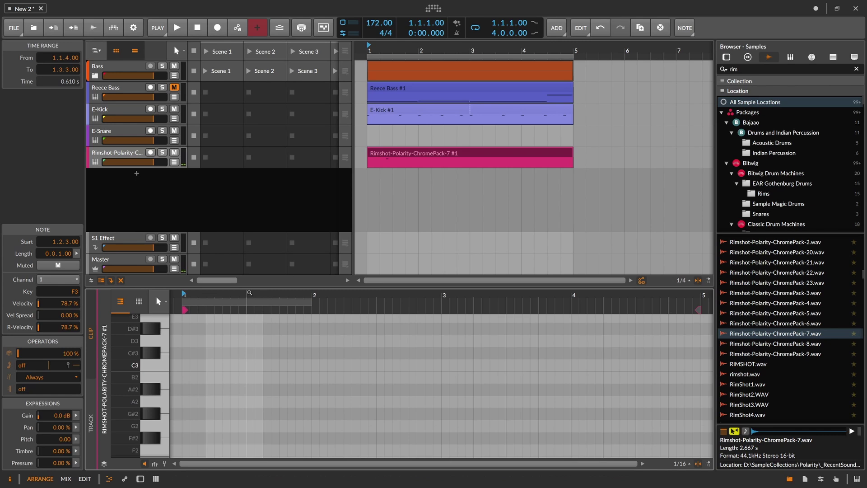
pyautogui.moveTo(251, 297); pyautogui.dragTo(278, 296)
pyautogui.scroll(1, 273, 347)
pyautogui.click(261, 342)
pyautogui.press('Left')
pyautogui.press('Left')
pyautogui.moveTo(242, 300); pyautogui.dragTo(305, 302)
pyautogui.doubleClick(461, 342)
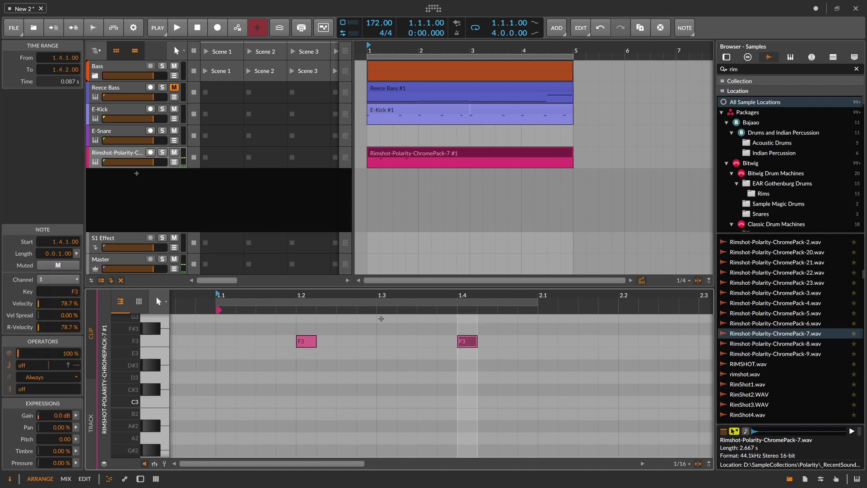
# Play the rimshot pattern against the other tracks, looping the clip's first bar across its four-bar length
pyautogui.press('space')
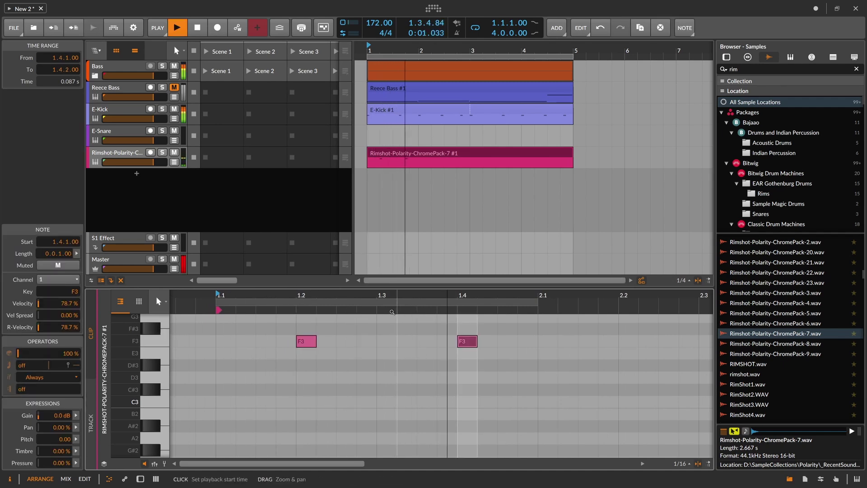
pyautogui.press('space')
pyautogui.moveTo(496, 298); pyautogui.dragTo(455, 264)
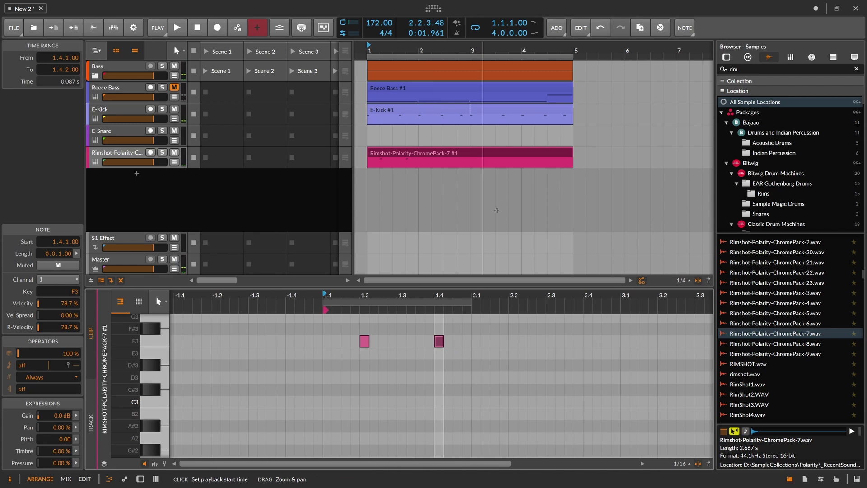
pyautogui.moveTo(573, 155)
pyautogui.mouseDown()
pyautogui.moveTo(420, 166)
pyautogui.moveTo(573, 164)
pyautogui.mouseUp()
pyautogui.press('space')
pyautogui.moveTo(396, 299); pyautogui.dragTo(378, 325)
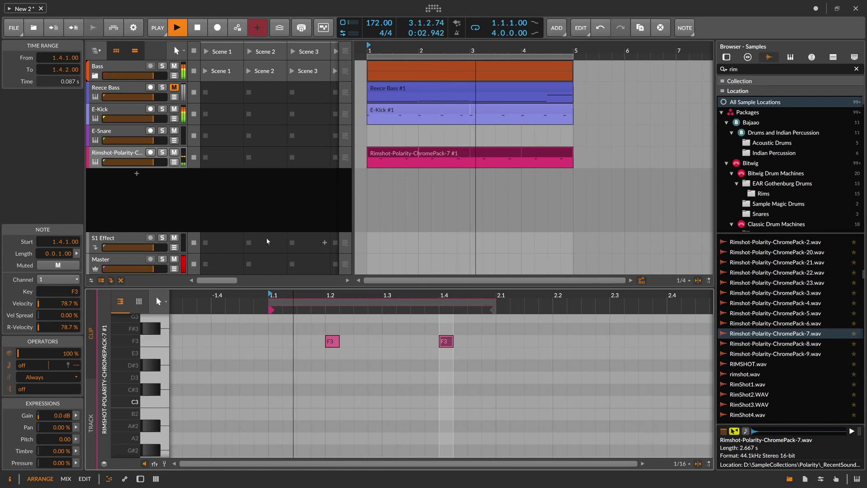
# Show the rimshot track's Sampler and adjust its output level during playback
pyautogui.doubleClick(129, 154)
pyautogui.moveTo(465, 444); pyautogui.dragTo(465, 443)
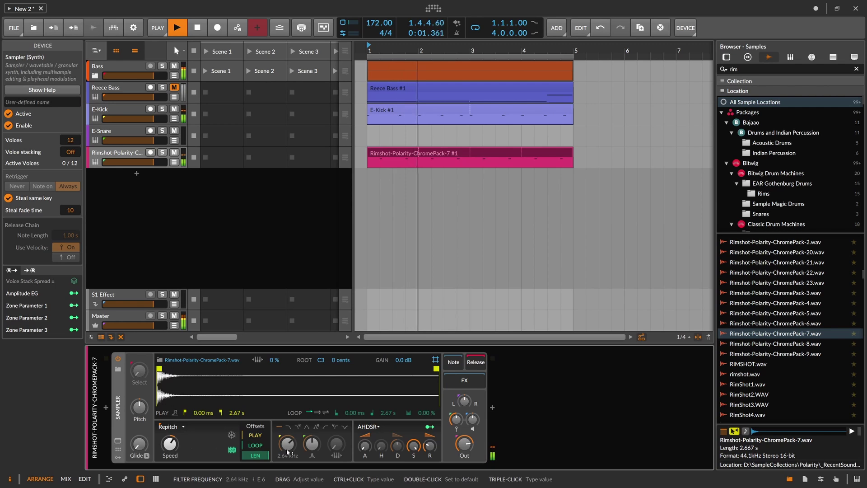
pyautogui.press('space')
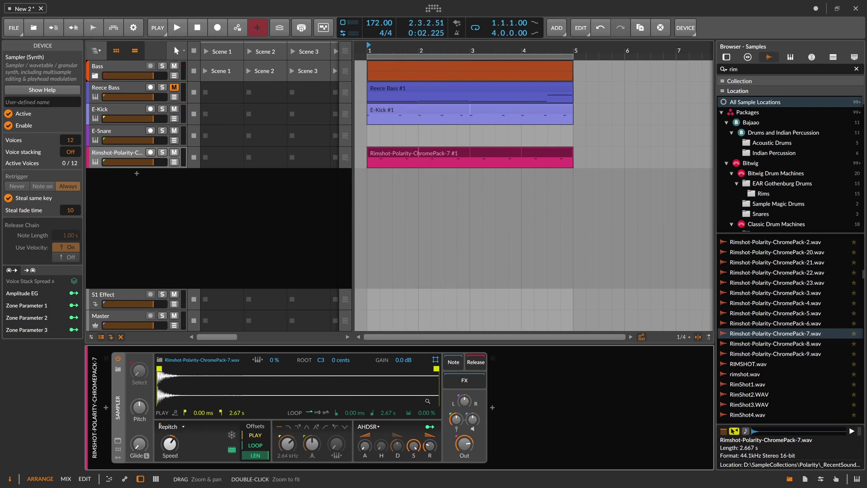
# Add a Peak Limiter after the rimshot Sampler and raise its input gain to about +5.4 dB during playback
pyautogui.click(492, 407)
pyautogui.write('lim')
pyautogui.press('Return')
pyautogui.press('space')
pyautogui.press('space')
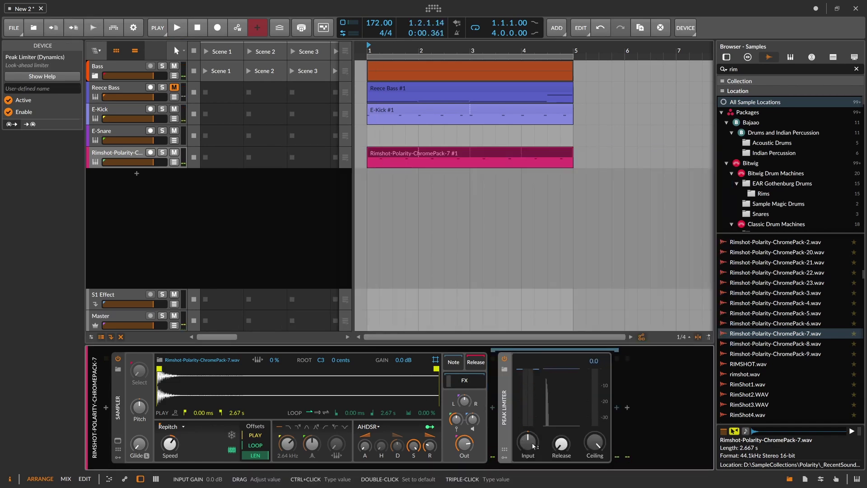
pyautogui.press('space')
pyautogui.moveTo(534, 446); pyautogui.dragTo(533, 431)
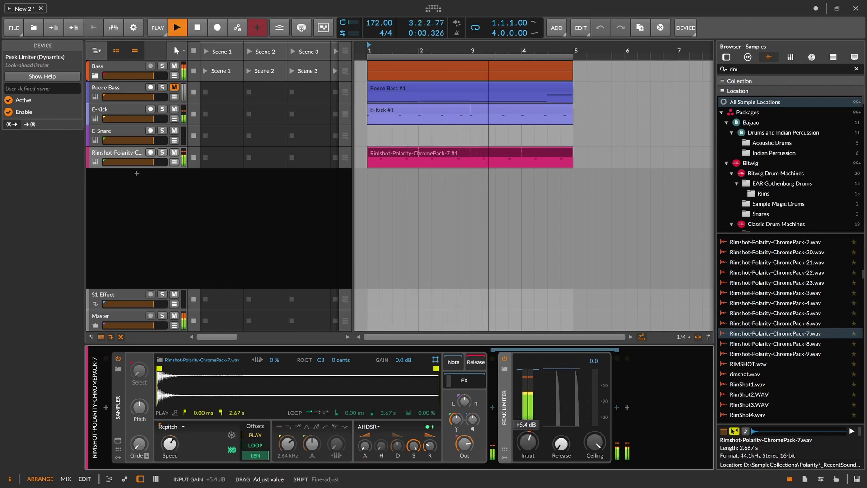
pyautogui.press('space')
# Insert an EQ+ between the rimshot Sampler and the Peak Limiter
pyautogui.click(493, 407)
pyautogui.write('eq')
pyautogui.press('Down')
pyautogui.press('Return')
pyautogui.moveTo(478, 469); pyautogui.dragTo(595, 469)
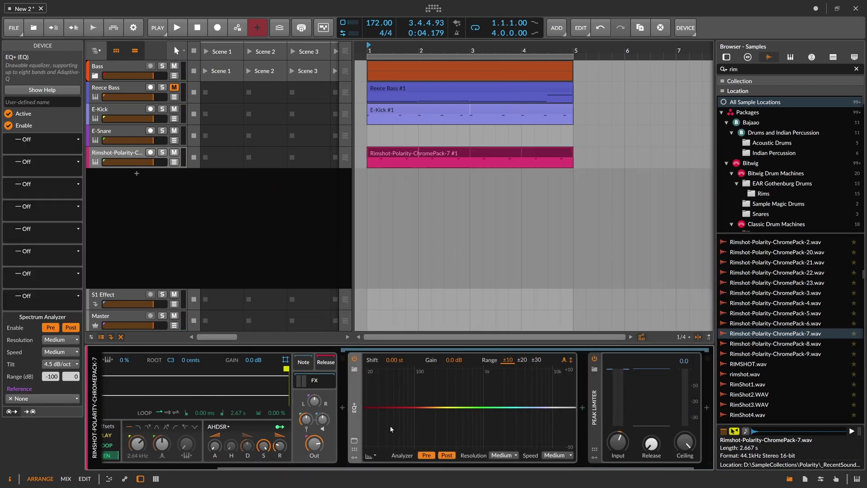
# Shape the rimshot EQ+ with a low-cut at about 517 Hz and bell boosts of +2.4 dB at 1.02 kHz and +3.0 dB at 9.64 kHz
pyautogui.moveTo(370, 428); pyautogui.dragTo(464, 408)
pyautogui.press('space')
pyautogui.moveTo(531, 407); pyautogui.dragTo(551, 396)
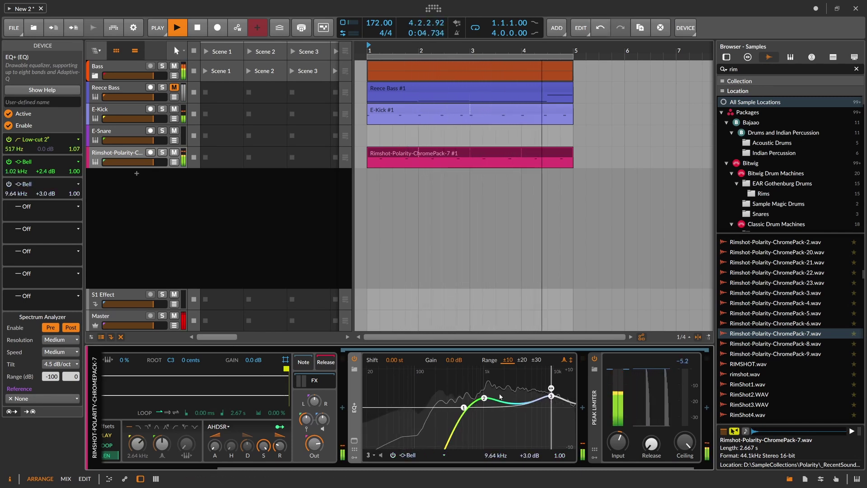
# Adjust the second EQ+ band to about 1.07 kHz with a gain of +0.5 dB
pyautogui.moveTo(485, 399); pyautogui.dragTo(486, 399)
pyautogui.press('space')
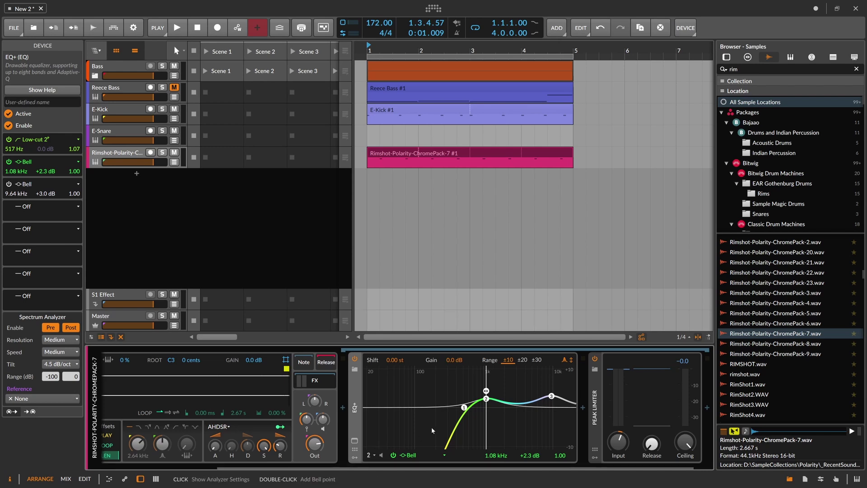
pyautogui.moveTo(487, 400); pyautogui.dragTo(486, 405)
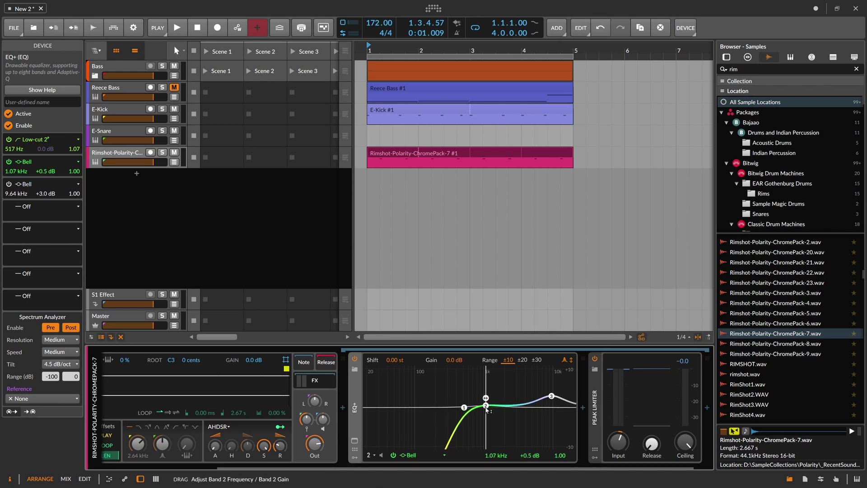
# Set the rimshot EQ+ third bell to about 8.73 kHz, +4.4 dB and Q 0.63, and raise its low-cut to about 1.07 kHz during playback
pyautogui.moveTo(551, 396)
pyautogui.mouseDown()
pyautogui.moveTo(508, 394)
pyautogui.moveTo(546, 395)
pyautogui.moveTo(503, 385)
pyautogui.moveTo(541, 398)
pyautogui.mouseUp()
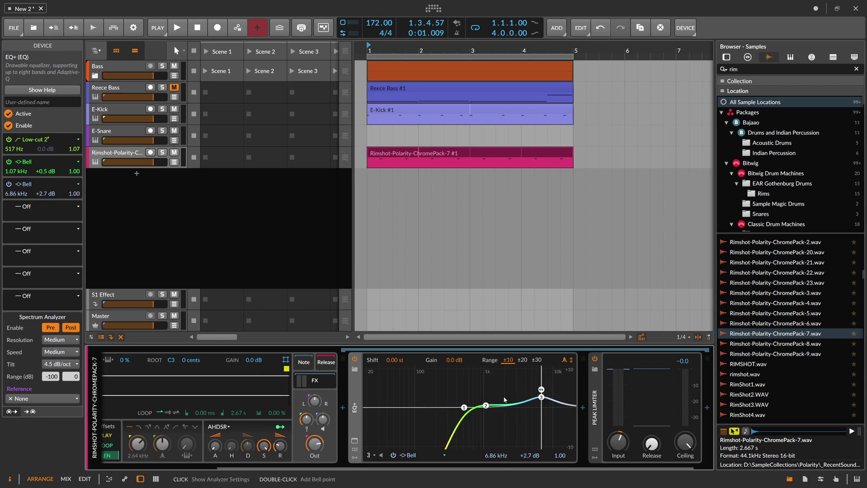
pyautogui.moveTo(541, 399)
pyautogui.mouseDown()
pyautogui.moveTo(515, 393)
pyautogui.moveTo(549, 391)
pyautogui.mouseUp()
pyautogui.press('space')
pyautogui.moveTo(465, 408); pyautogui.dragTo(486, 407)
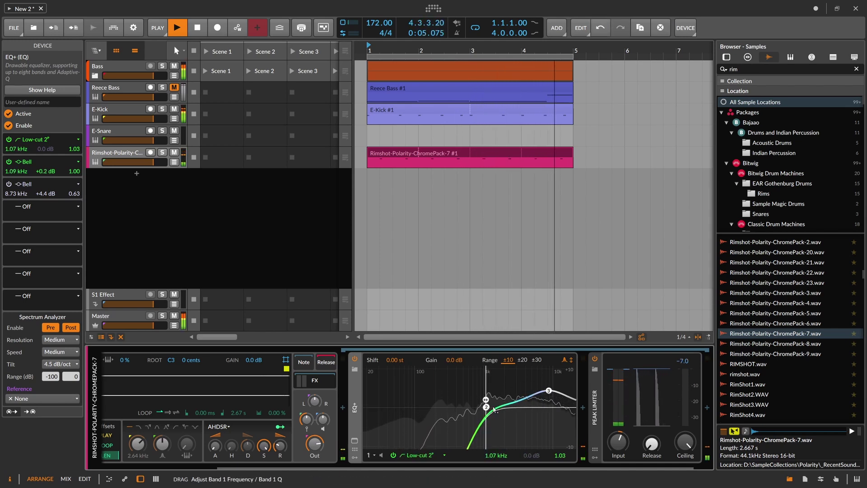
pyautogui.press('space')
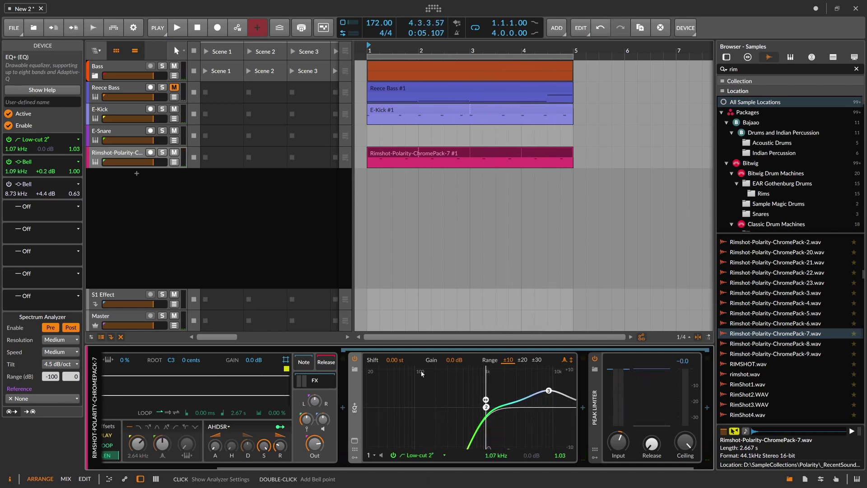
# Wrap the rimshot Sampler in an Instrument Layer container
pyautogui.click(119, 134)
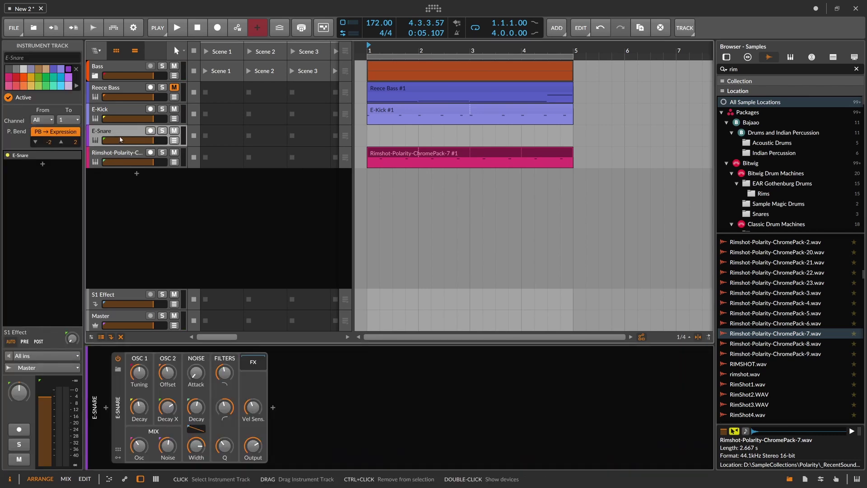
pyautogui.moveTo(110, 378); pyautogui.dragTo(117, 151)
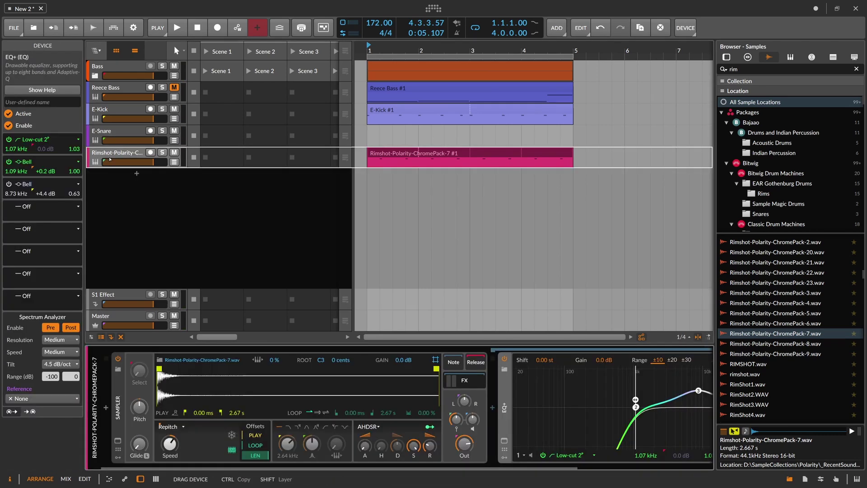
pyautogui.click(121, 389)
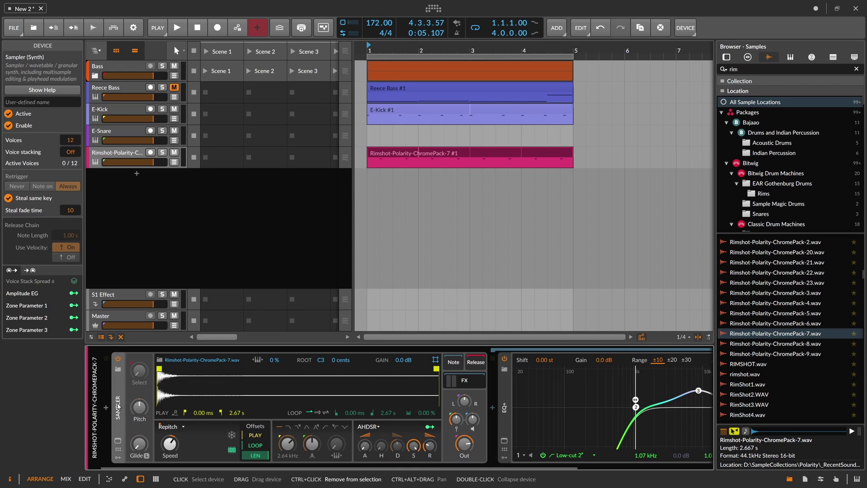
pyautogui.hotkey('ctrl', 'g')
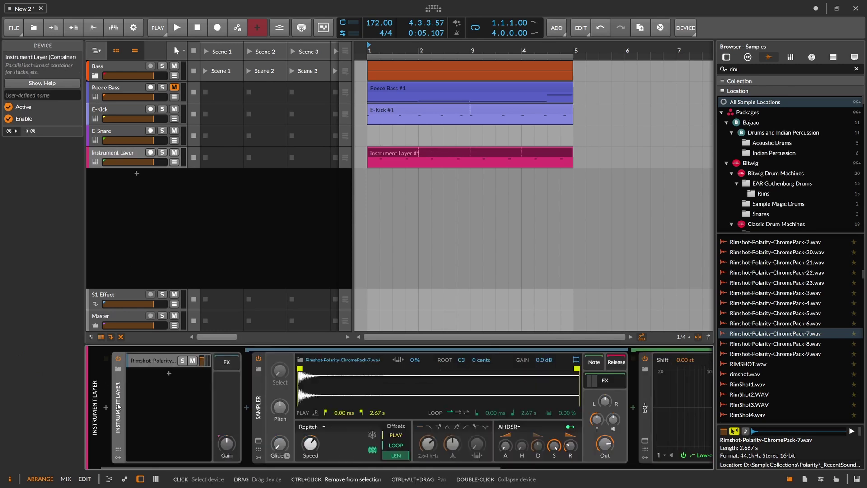
pyautogui.click(156, 366)
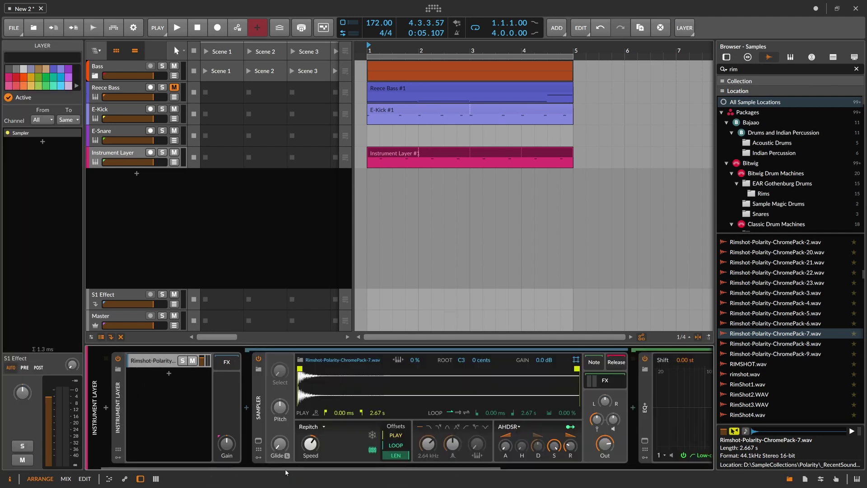
pyautogui.click(180, 368)
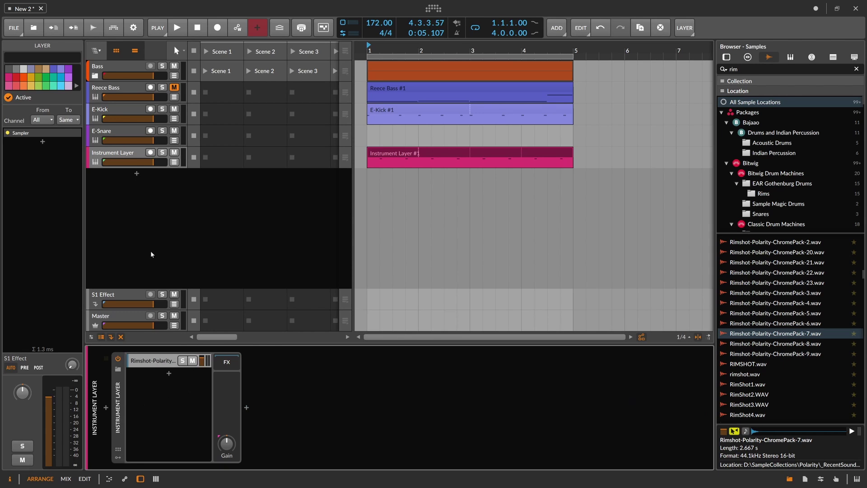
# Move the E-Snare device into the Instrument Layer as a second layer and delete the emptied E-Snare track
pyautogui.click(118, 131)
pyautogui.moveTo(118, 131); pyautogui.dragTo(127, 161)
pyautogui.click(154, 382)
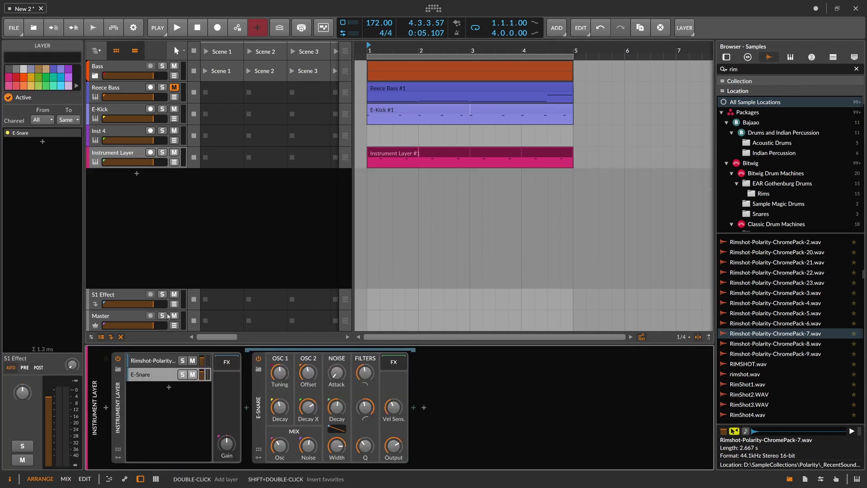
pyautogui.click(123, 135)
pyautogui.press('Delete')
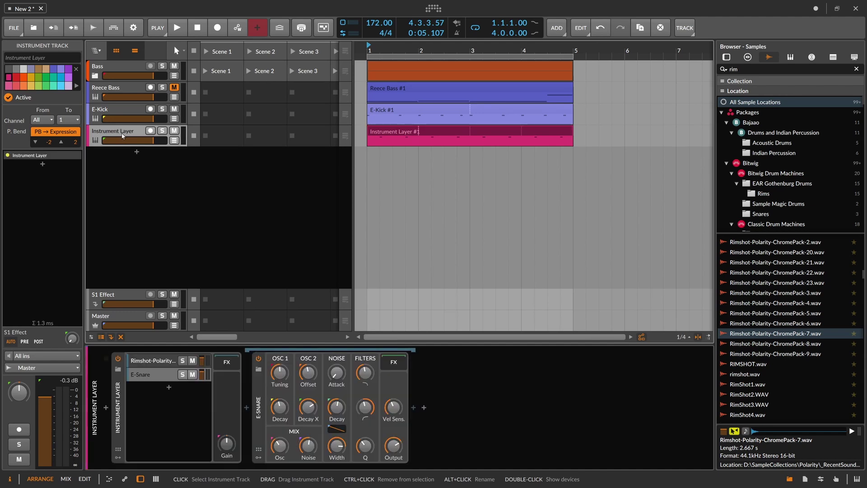
# Solo the Instrument Layer track and play the pattern to hear the rimshot and E-Snare layers together
pyautogui.click(144, 362)
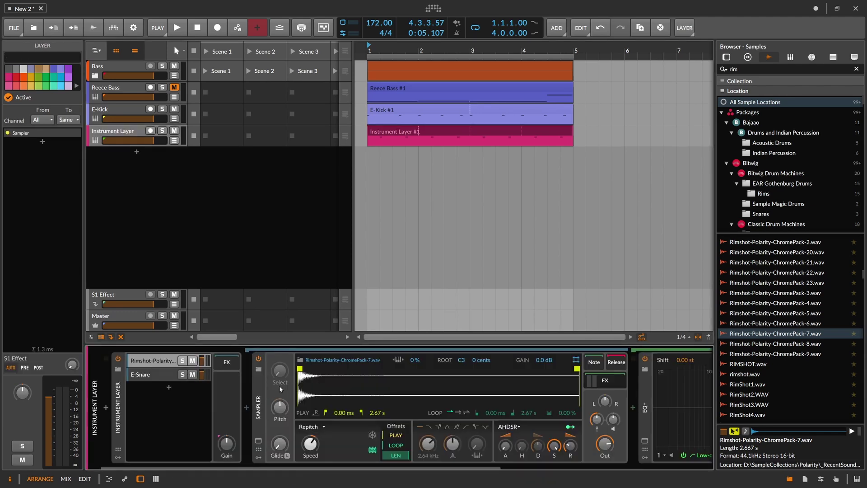
pyautogui.click(156, 377)
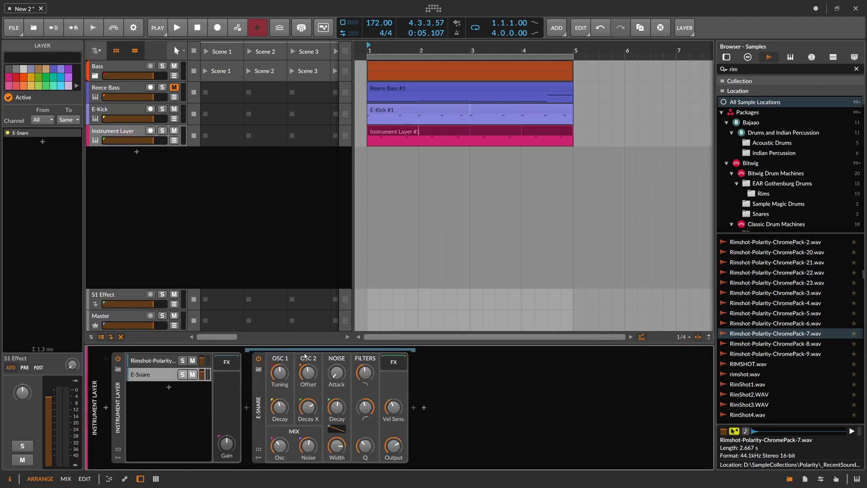
pyautogui.press('space')
pyautogui.press('s')
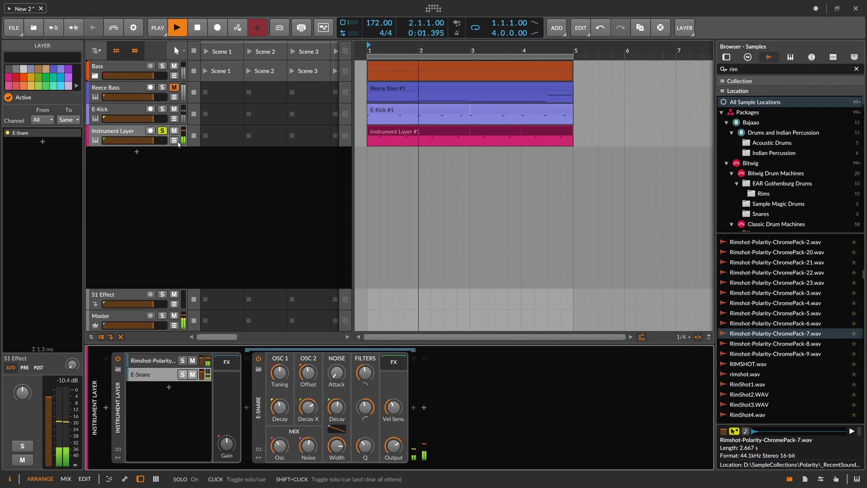
pyautogui.press('space')
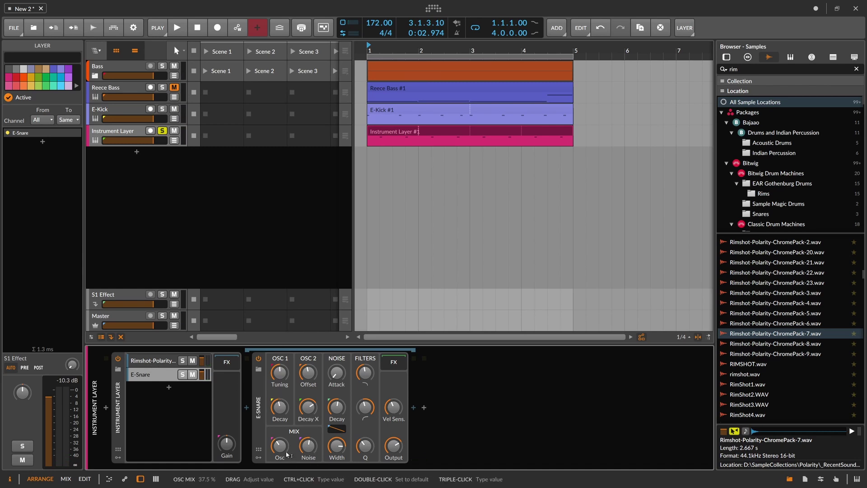
# Turn the E-Snare's Osc mix down to minimum and set its OSC 1 tuning to about 223 Hz
pyautogui.moveTo(280, 447); pyautogui.dragTo(281, 467)
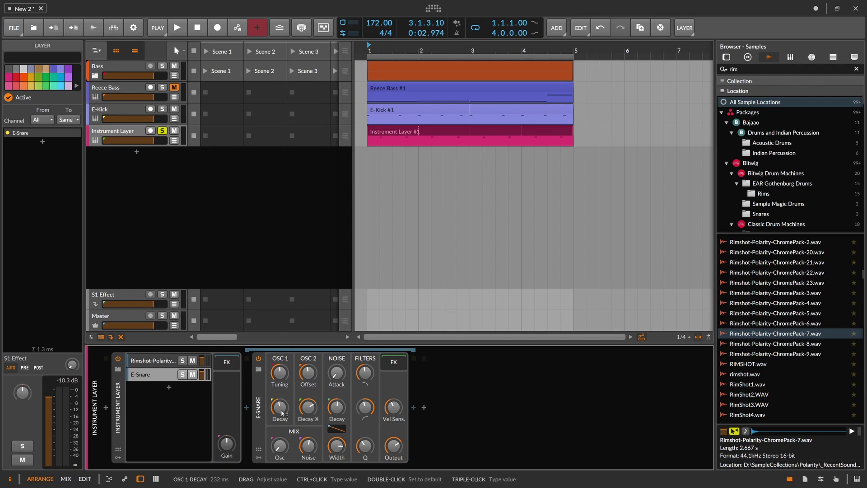
pyautogui.press('space')
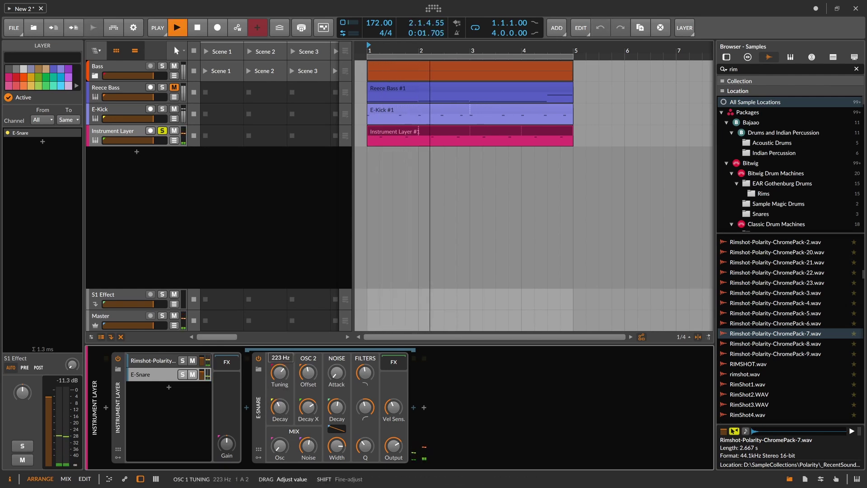
pyautogui.press('space')
pyautogui.click(168, 361)
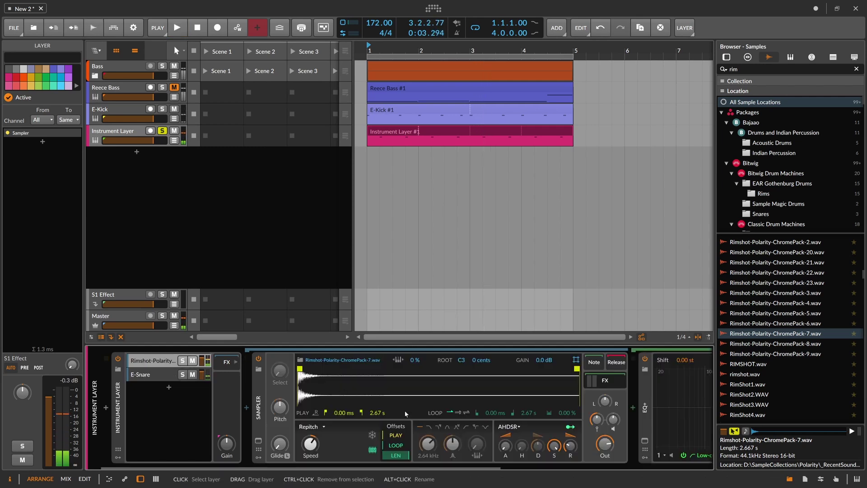
pyautogui.press('space')
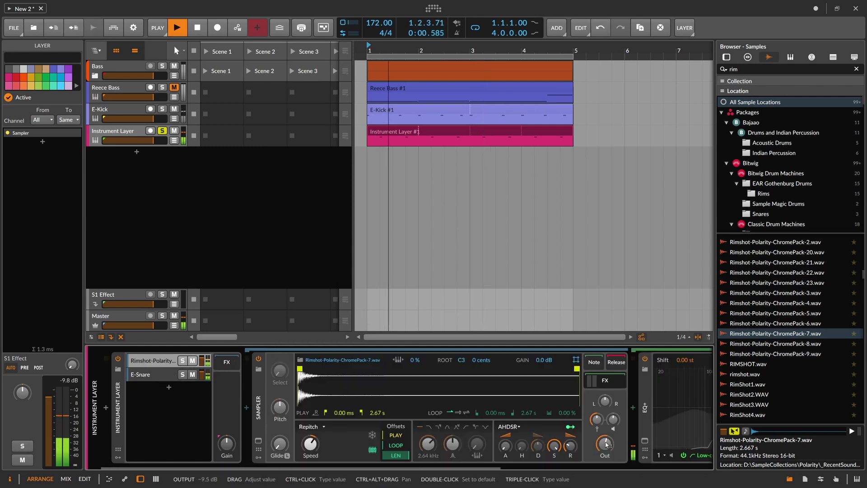
# Shorten the E-Snare's OSC 1 decay, raise its tuning and lower its Noise mix during playback
pyautogui.click(158, 375)
pyautogui.moveTo(280, 407)
pyautogui.mouseDown()
pyautogui.moveTo(280, 396)
pyautogui.moveTo(283, 415)
pyautogui.mouseUp()
pyautogui.press('space')
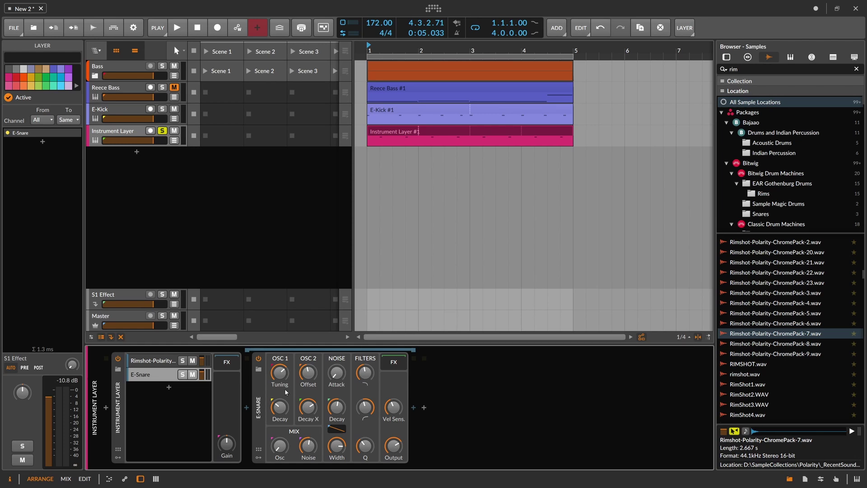
pyautogui.press('space')
pyautogui.moveTo(283, 390)
pyautogui.mouseDown()
pyautogui.moveTo(282, 371)
pyautogui.moveTo(282, 380)
pyautogui.mouseUp()
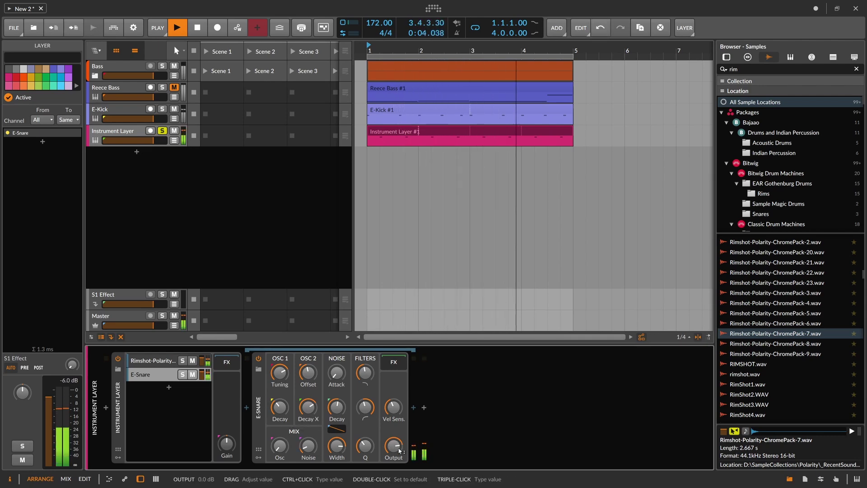
# Insert the Hard-Clip preset after the E-Snare device in its layer
pyautogui.click(413, 408)
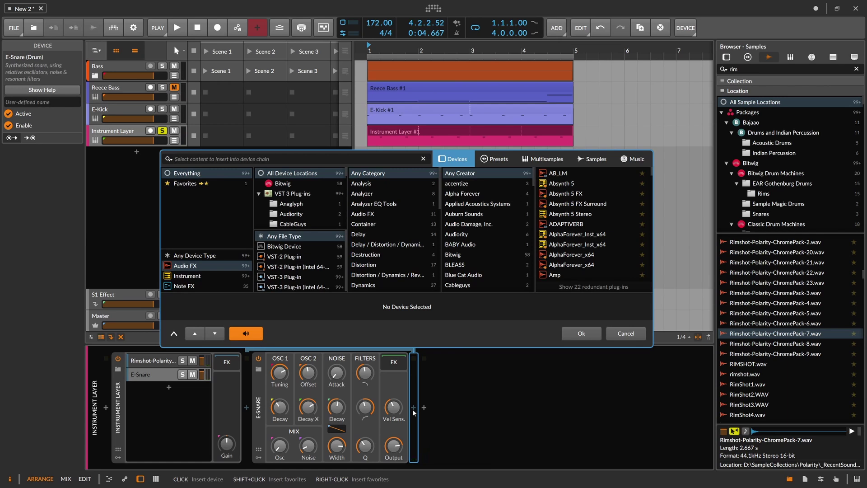
pyautogui.write('hard')
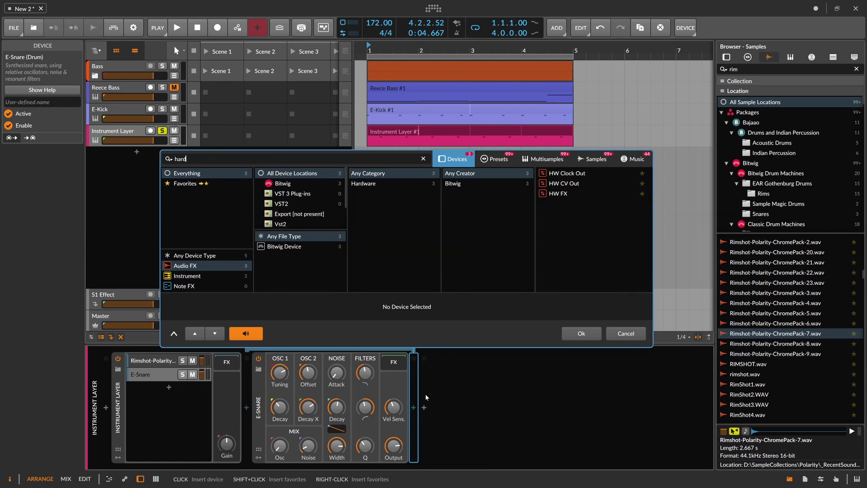
pyautogui.click(496, 160)
pyautogui.doubleClick(564, 183)
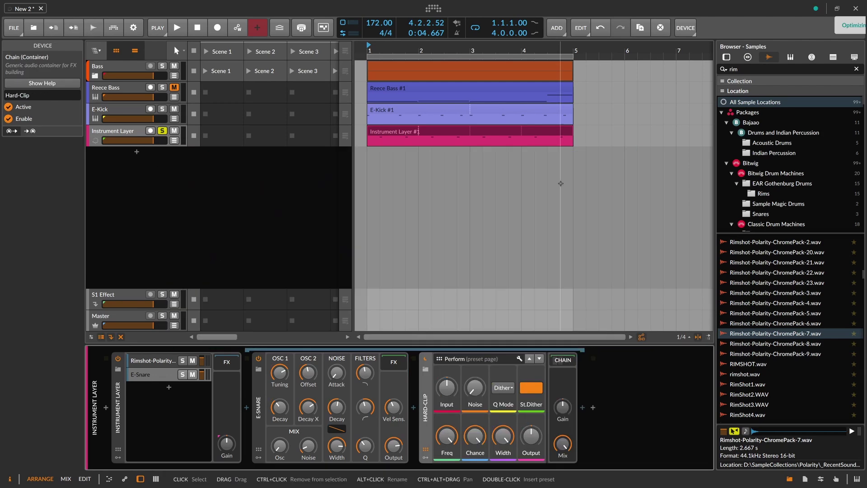
# Set the Hard-Clip input gain to about +7.7 dB while the pattern plays
pyautogui.press('space')
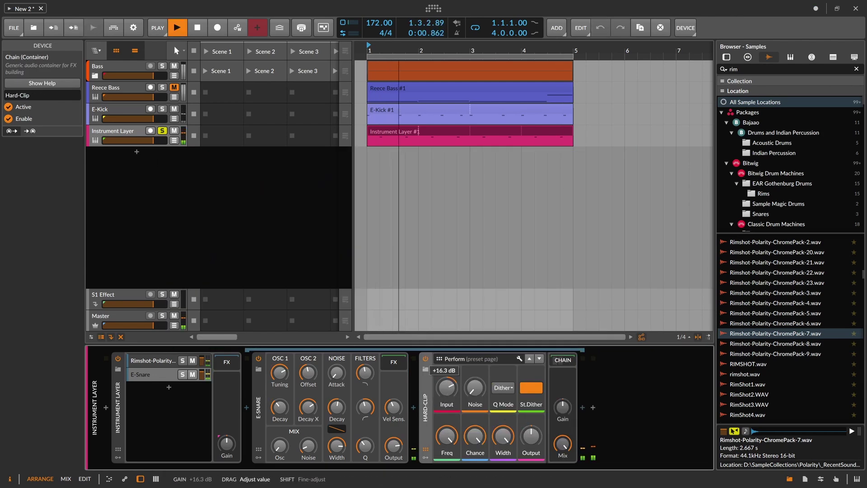
pyautogui.moveTo(447, 388)
pyautogui.moveTo(447, 387); pyautogui.dragTo(447, 397)
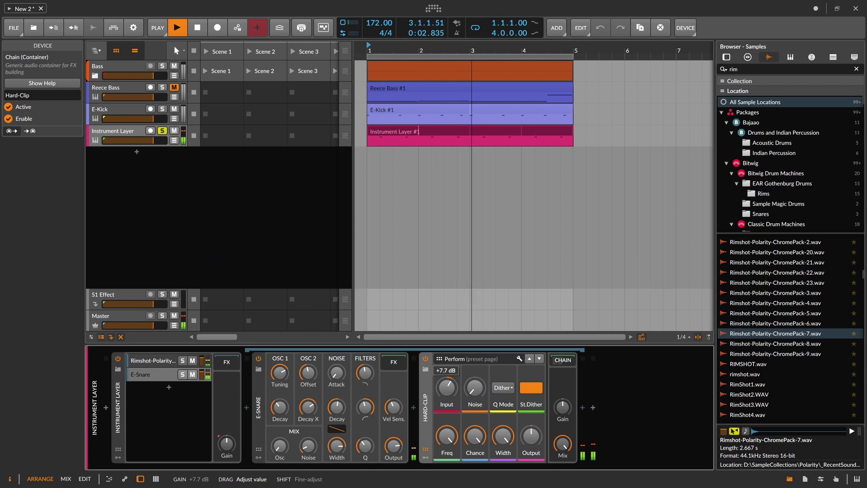
pyautogui.press('space')
# Reshape the rimshot EQ+ to a low-cut at about 616 Hz and a single bell at 1.04 kHz with +2.5 dB, removing the second bell
pyautogui.click(151, 361)
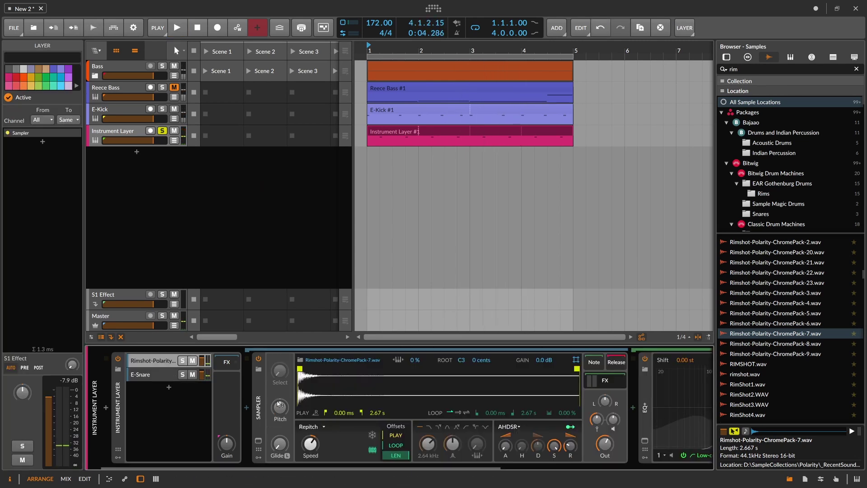
pyautogui.press('space')
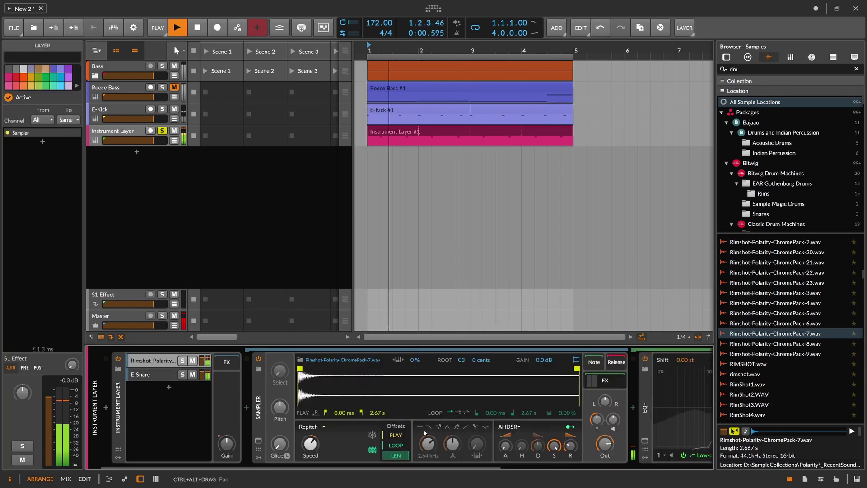
pyautogui.press('space')
pyautogui.hscroll(5, 553, 453)
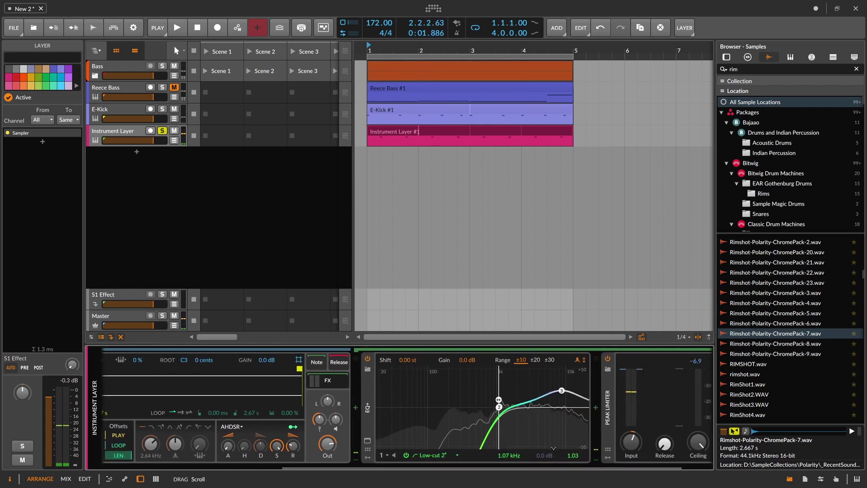
pyautogui.moveTo(503, 412)
pyautogui.mouseDown()
pyautogui.moveTo(520, 410)
pyautogui.moveTo(506, 410)
pyautogui.mouseUp()
pyautogui.press('space')
pyautogui.moveTo(562, 392); pyautogui.dragTo(497, 398)
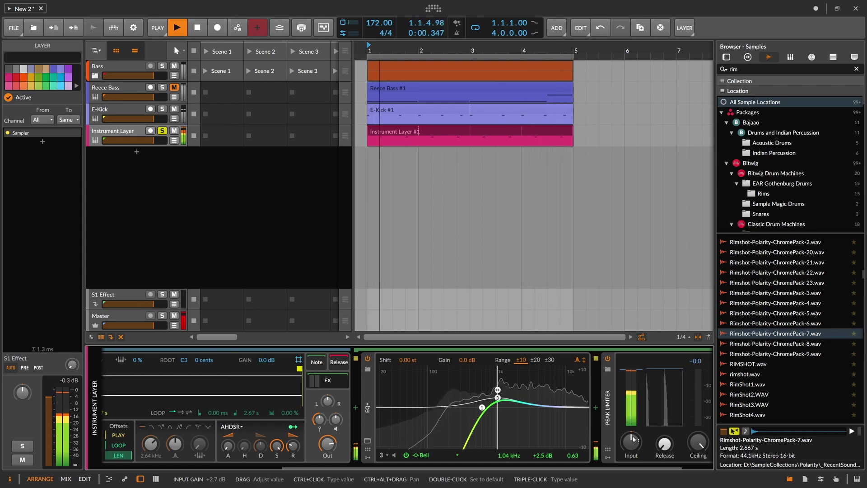
# Delete the Peak Limiter from the rimshot Sampler's effects
pyautogui.click(606, 406)
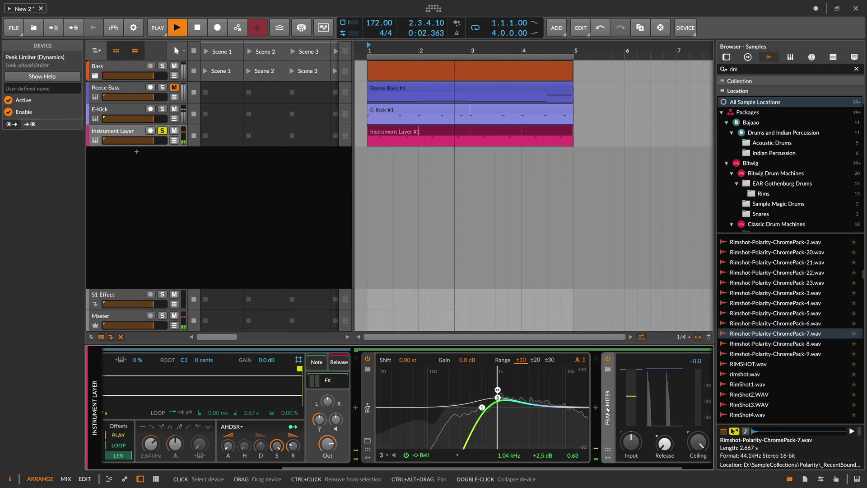
pyautogui.press('Delete')
pyautogui.hscroll(-5, 444, 406)
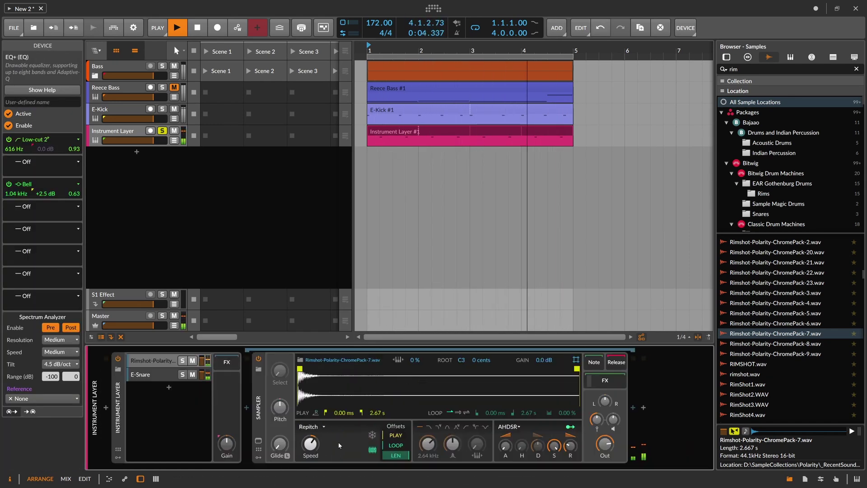
# Copy the E-Snare layer's Hard-Clip into the Instrument Layer's own FX chain and reopen the individual layers
pyautogui.click(155, 374)
pyautogui.moveTo(447, 387); pyautogui.dragTo(385, 383)
pyautogui.press('space')
pyautogui.moveTo(238, 369); pyautogui.dragTo(238, 368)
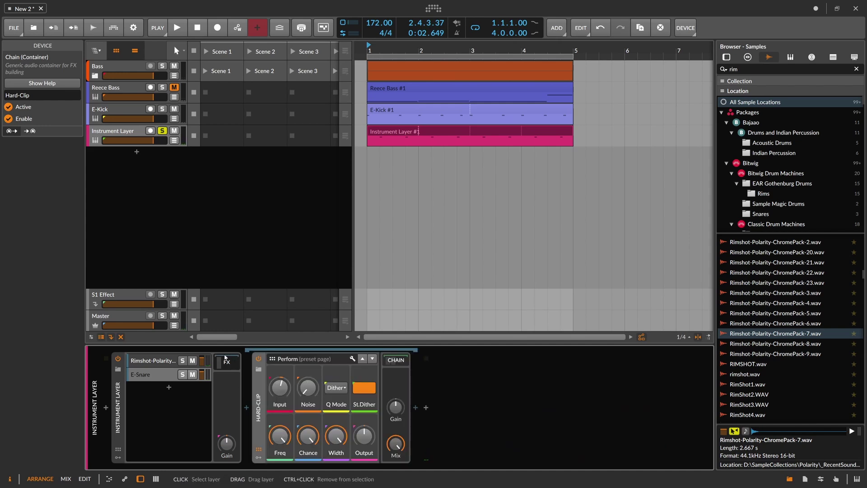
pyautogui.click(153, 361)
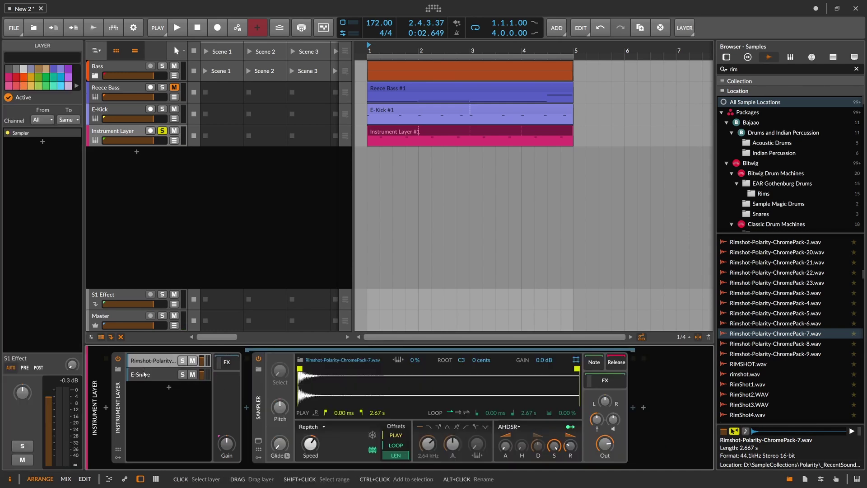
pyautogui.click(199, 373)
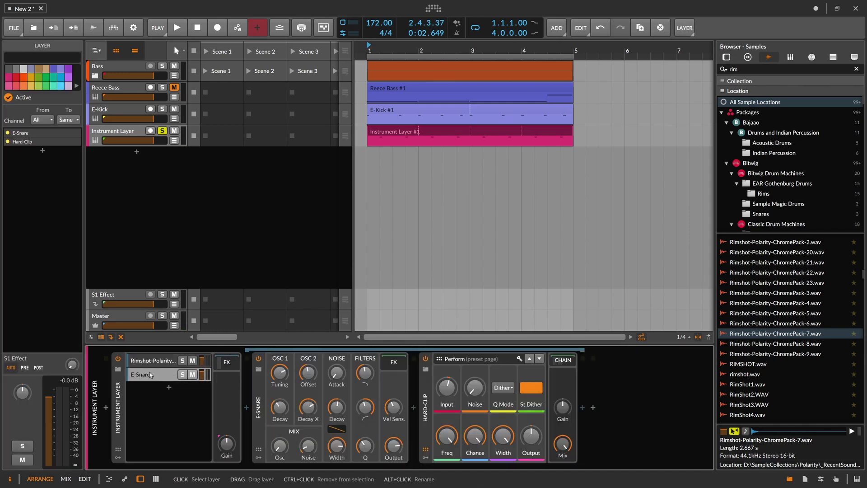
# Lower the input gain of the Hard-Clip in the Instrument Layer's FX chain to about +3.8 dB during playback
pyautogui.click(227, 364)
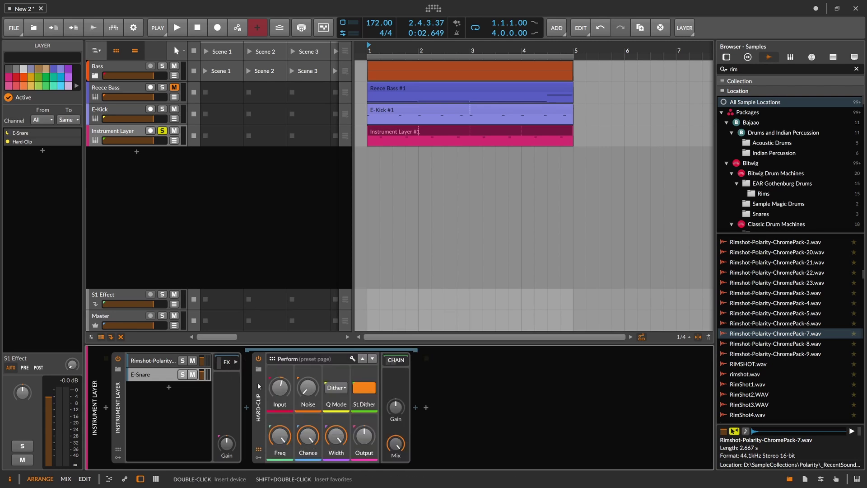
pyautogui.press('space')
pyautogui.moveTo(279, 388); pyautogui.dragTo(280, 393)
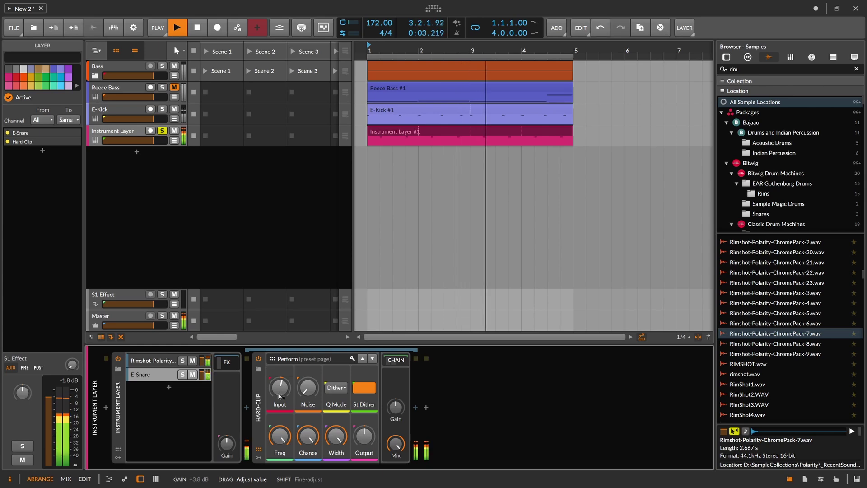
pyautogui.press('space')
# Insert an EQ+ before the FX chain's Hard-Clip with a low-cut at 117 Hz and bells at 265 Hz, +2.9 dB and 1.04 kHz, +0.4 dB
pyautogui.click(250, 407)
pyautogui.write('eq')
pyautogui.press('Return')
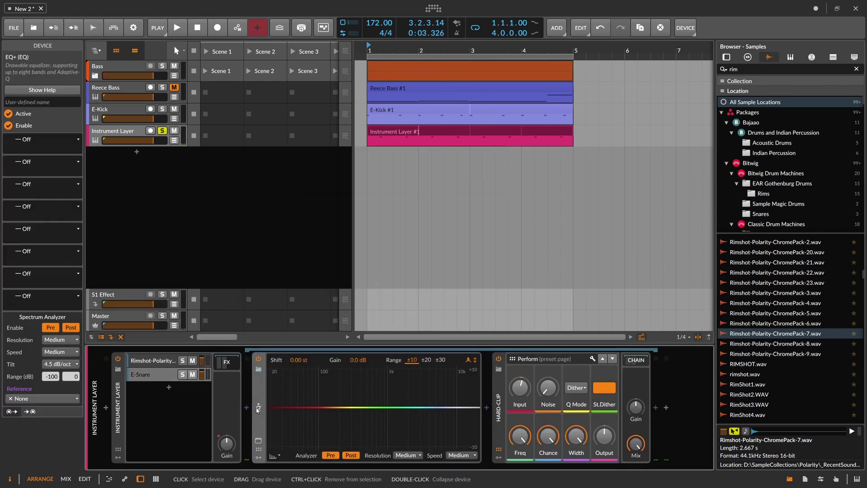
pyautogui.press('space')
pyautogui.moveTo(292, 407); pyautogui.dragTo(389, 404)
pyautogui.click(391, 407)
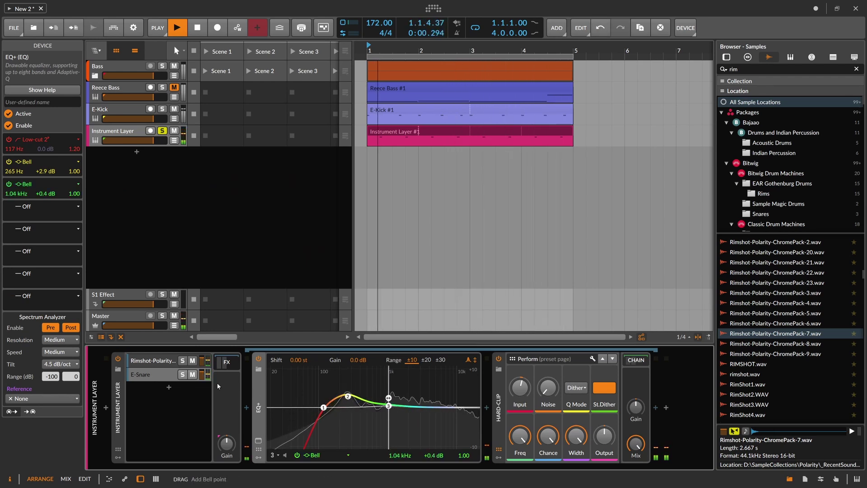
# Raise the noise mix of the E-Snare layer to about 63.7 % while the pattern plays
pyautogui.press('Delete')
pyautogui.press('space')
pyautogui.moveTo(307, 451); pyautogui.dragTo(308, 409)
pyautogui.press('space')
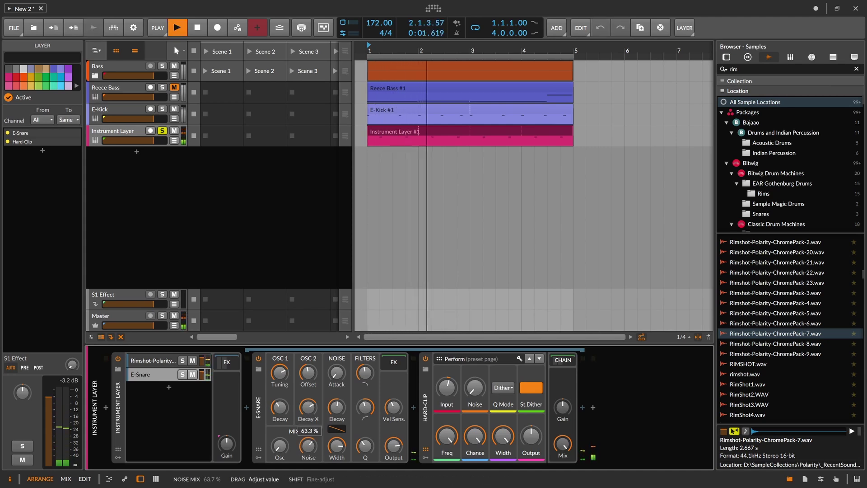
# Fine-tune the E-Snare's two filter settings and rebalance its noise mix by ear during playback
pyautogui.moveTo(365, 373); pyautogui.dragTo(365, 365)
pyautogui.moveTo(365, 408); pyautogui.dragTo(366, 420)
pyautogui.moveTo(366, 373); pyautogui.dragTo(365, 369)
pyautogui.moveTo(308, 447); pyautogui.dragTo(308, 452)
pyautogui.moveTo(308, 408); pyautogui.dragTo(364, 418)
pyautogui.moveTo(365, 373); pyautogui.dragTo(365, 369)
pyautogui.moveTo(308, 446); pyautogui.dragTo(308, 439)
pyautogui.press('space')
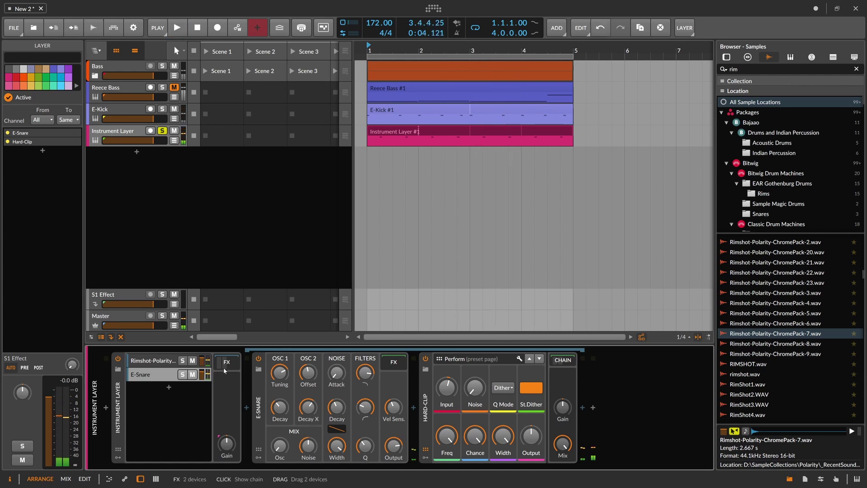
# Adjust the FX chain EQ+ bells to 254 Hz at +1.4 dB and 1.04 kHz at +1.1 dB
pyautogui.click(224, 363)
pyautogui.moveTo(348, 396); pyautogui.dragTo(388, 403)
pyautogui.press('space')
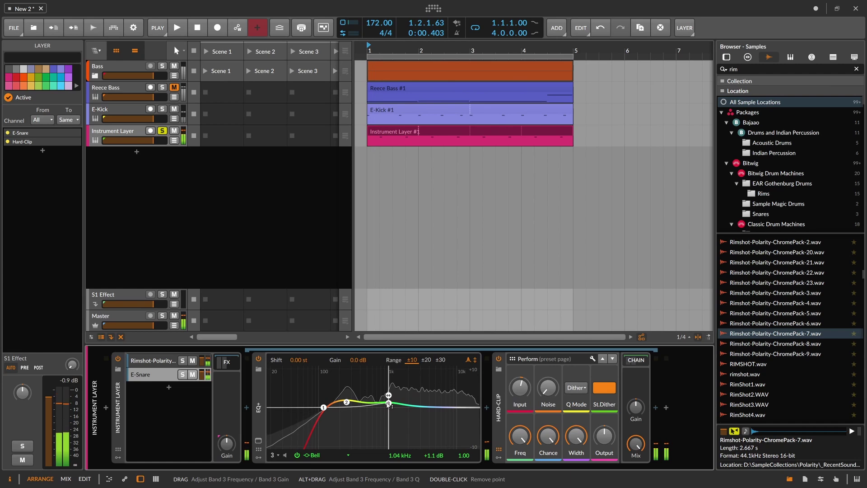
pyautogui.press('space')
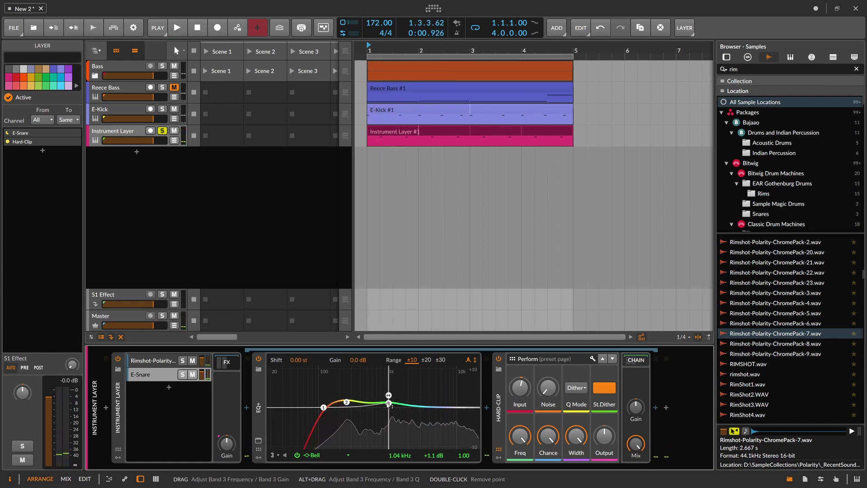
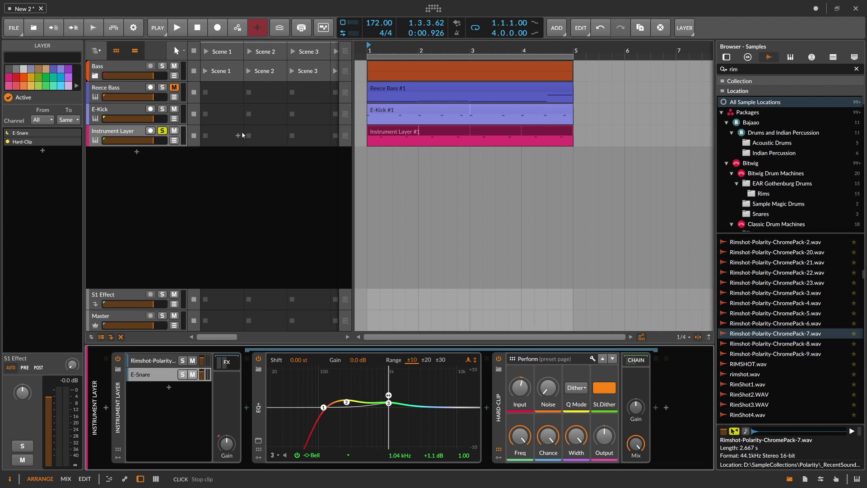
# Play the arrangement to check how the layered snare sits with the kick and bass
pyautogui.moveTo(393, 51); pyautogui.dragTo(378, 28)
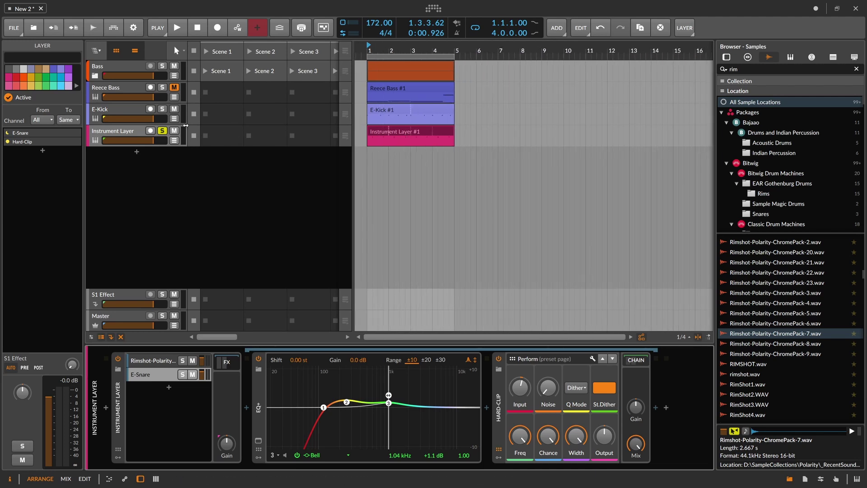
pyautogui.press('space')
pyautogui.click(126, 111)
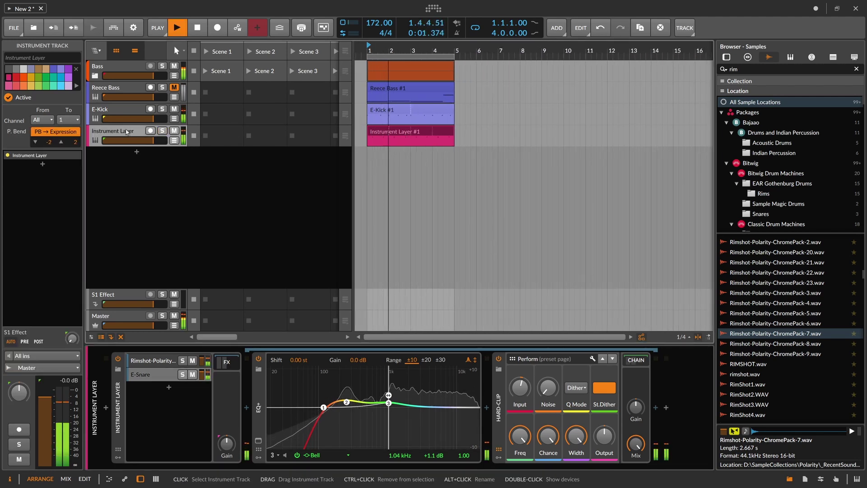
pyautogui.click(127, 135)
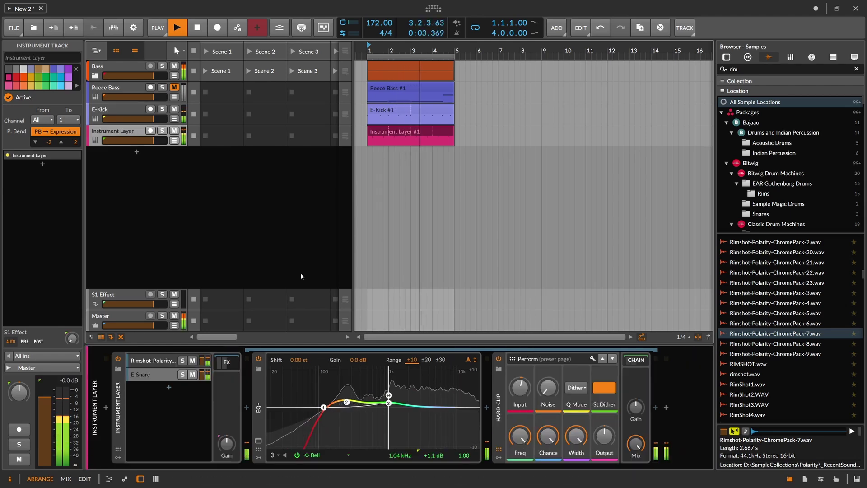
pyautogui.press('space')
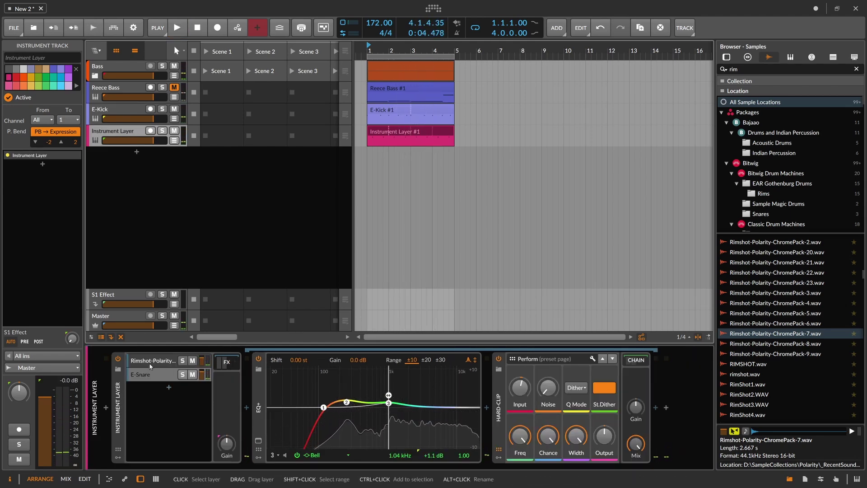
# Set the E-Snare layer's oscillator mix to about 50.7 % while the pattern plays
pyautogui.click(150, 361)
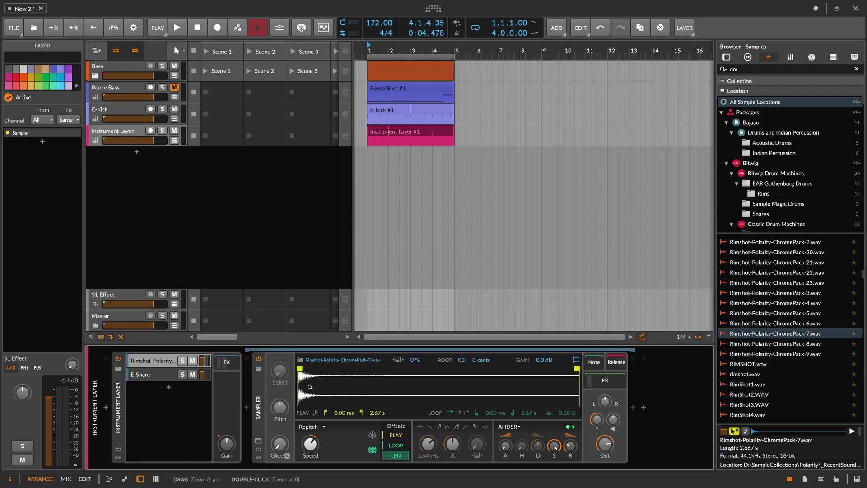
pyautogui.click(152, 374)
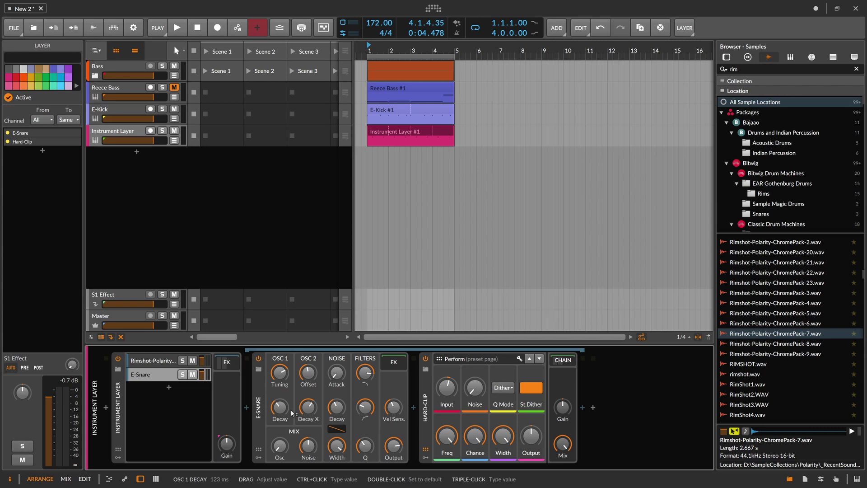
pyautogui.press('space')
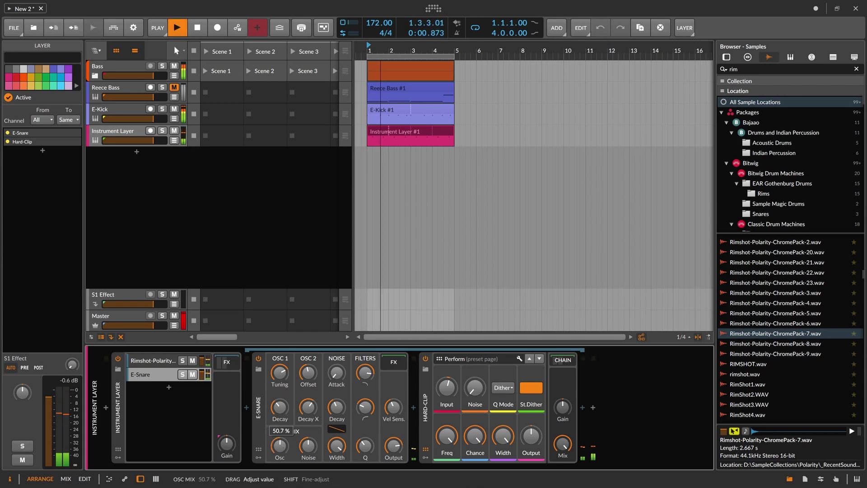
pyautogui.moveTo(280, 446)
pyautogui.mouseDown()
pyautogui.moveTo(280, 481)
pyautogui.moveTo(278, 447)
pyautogui.mouseUp()
# Adjust the rimshot Sampler's envelope decay and slightly lower its output level while listening to the pattern
pyautogui.click(151, 360)
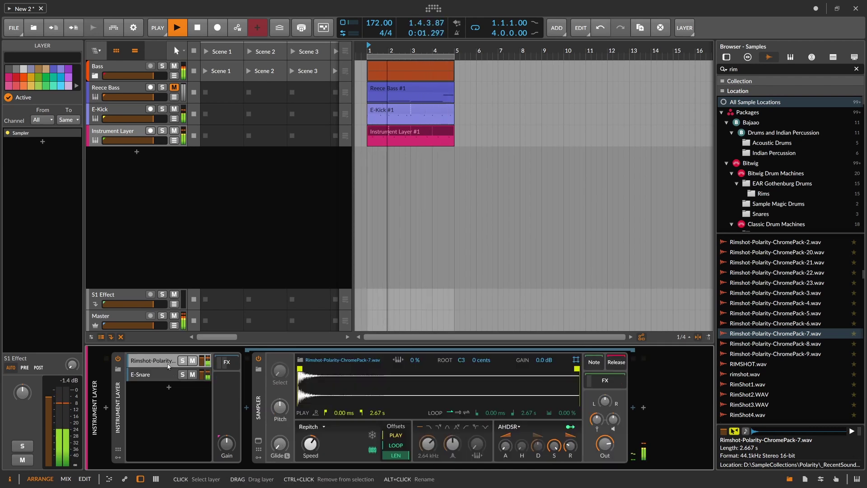
pyautogui.moveTo(538, 446); pyautogui.dragTo(571, 407)
pyautogui.moveTo(538, 446)
pyautogui.mouseDown()
pyautogui.moveTo(538, 425)
pyautogui.moveTo(538, 434)
pyautogui.mouseUp()
pyautogui.moveTo(606, 444); pyautogui.dragTo(605, 451)
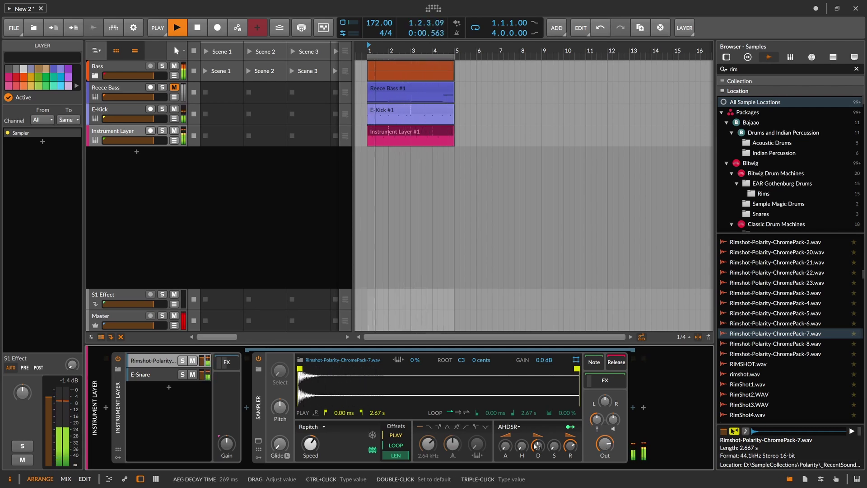
pyautogui.moveTo(538, 445); pyautogui.dragTo(538, 451)
pyautogui.press('space')
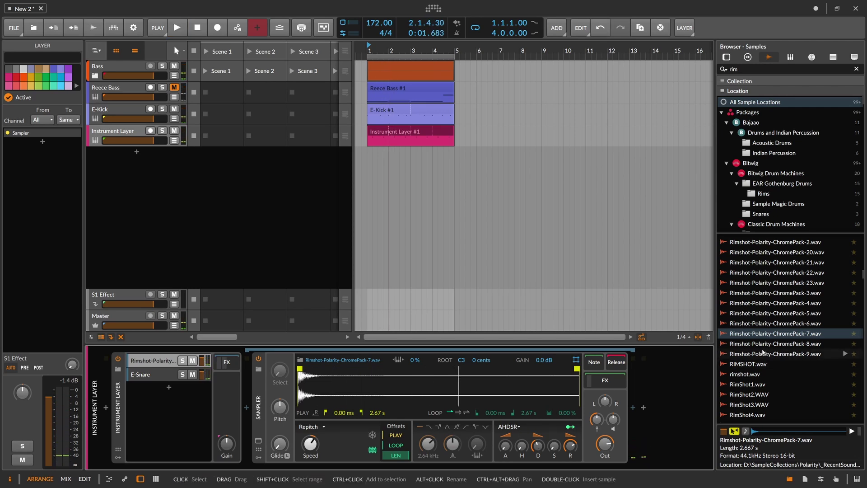
# Try Rimshot-Polarity-ChromePack-8, -9 and -3 in the rimshot Sampler and undo back to ChromePack-7
pyautogui.click(775, 343)
pyautogui.press('space')
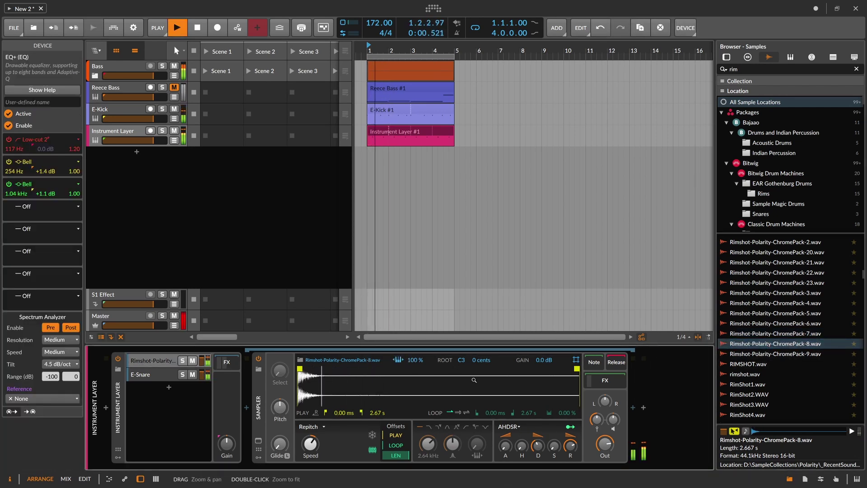
pyautogui.press('Down')
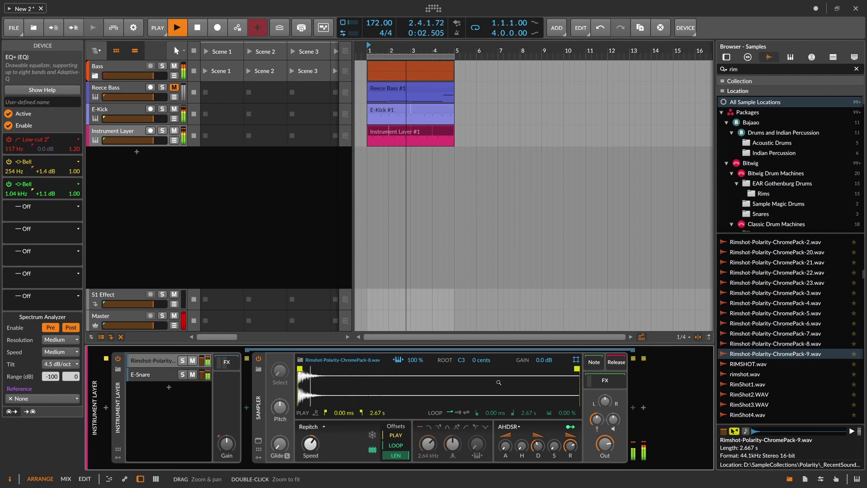
pyautogui.press('Up')
pyautogui.press('Up')
pyautogui.press('Up')
pyautogui.press('Up')
pyautogui.press('Up')
pyautogui.press('Up')
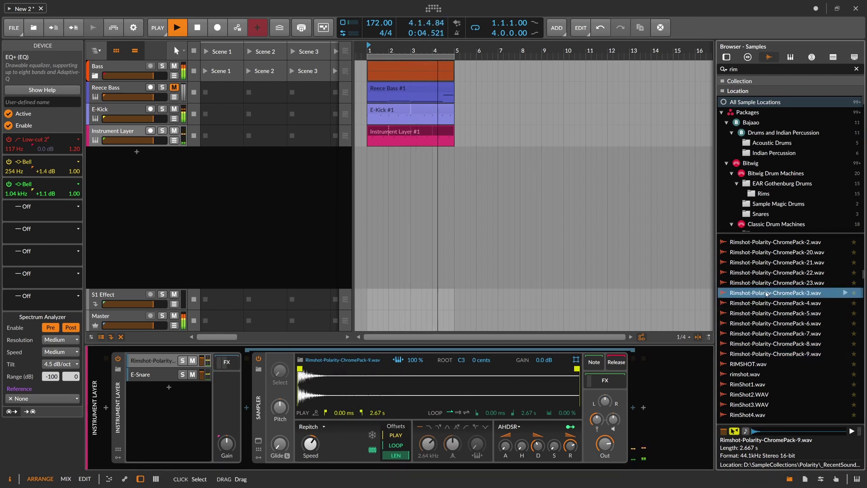
pyautogui.moveTo(444, 383); pyautogui.dragTo(444, 382)
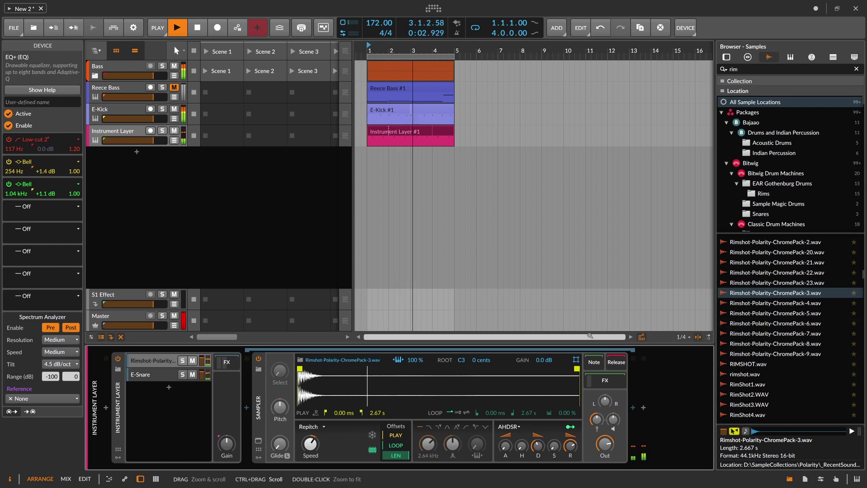
pyautogui.hotkey('ctrl', 'z')
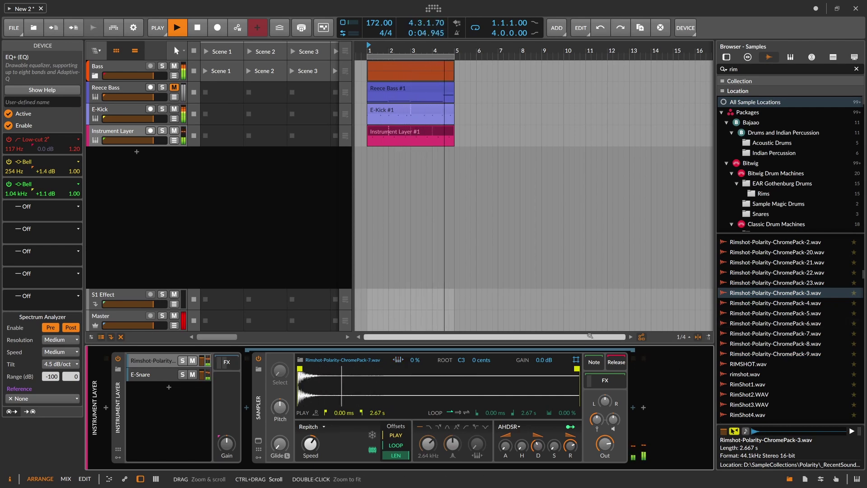
# Replace the rimshot sample, trying rimshot.wav and RimShot1.wav before loading RimShot2.WAV
pyautogui.click(741, 374)
pyautogui.moveTo(741, 374); pyautogui.dragTo(473, 389)
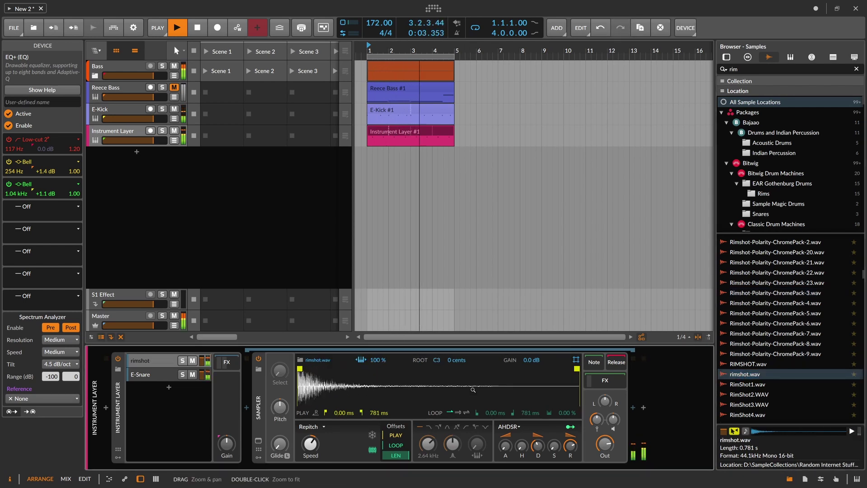
pyautogui.press('Down')
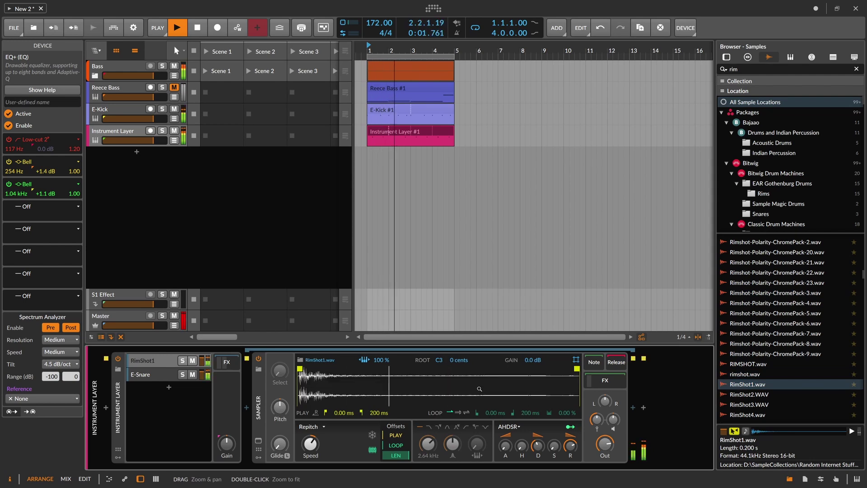
pyautogui.moveTo(532, 360); pyautogui.dragTo(532, 343)
pyautogui.press('Down')
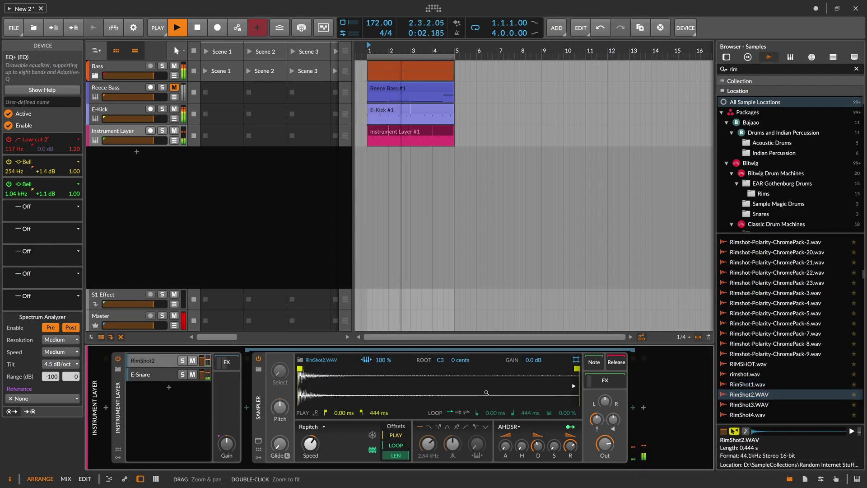
# Try a higher sample gain for RimShot2.WAV and reset it to 0 dB
pyautogui.moveTo(533, 360); pyautogui.dragTo(533, 348)
pyautogui.doubleClick(534, 360)
pyautogui.write('0')
pyautogui.press('Return')
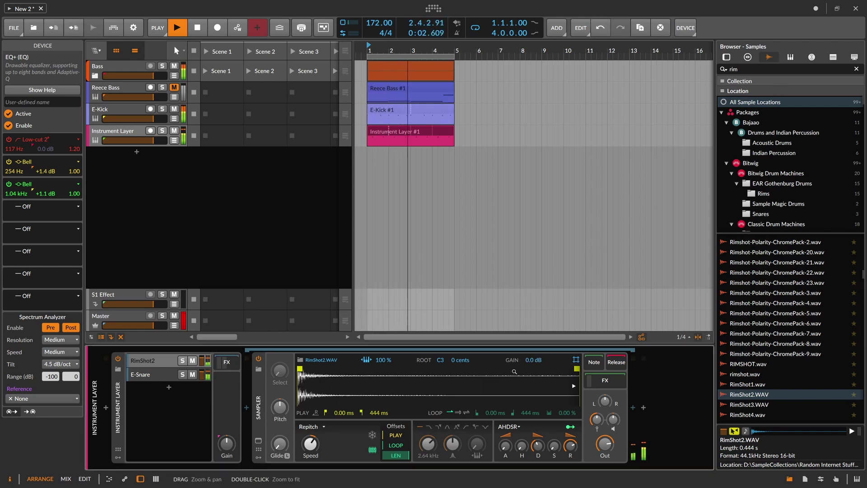
# Stop playback and add a new instrument track with the E-Hat device below the Instrument Layer track
pyautogui.click(166, 195)
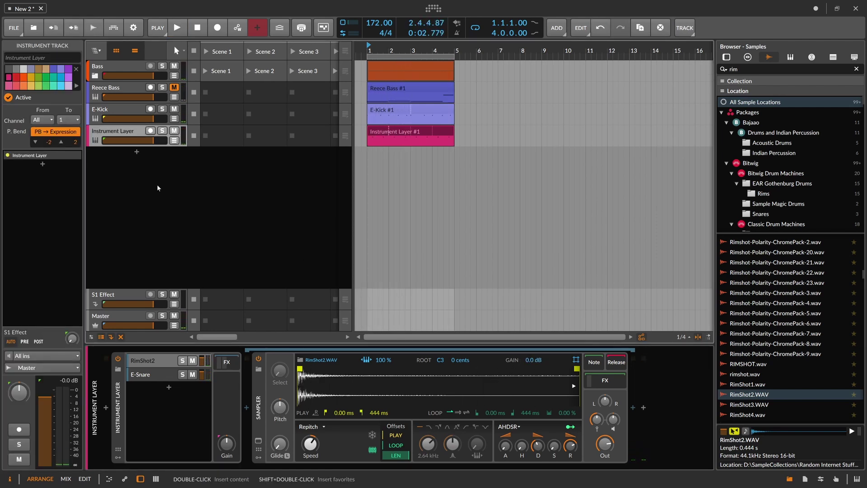
pyautogui.click(161, 362)
pyautogui.click(129, 158)
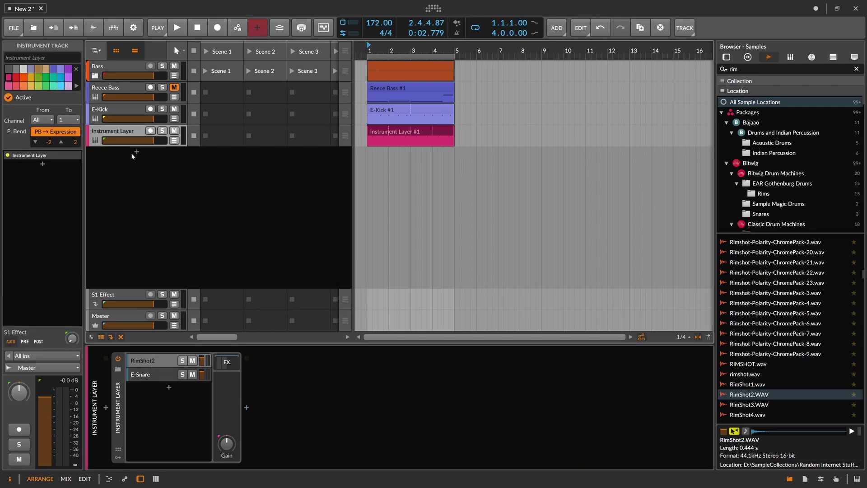
pyautogui.hotkey('ctrl', 't')
pyautogui.write('hat')
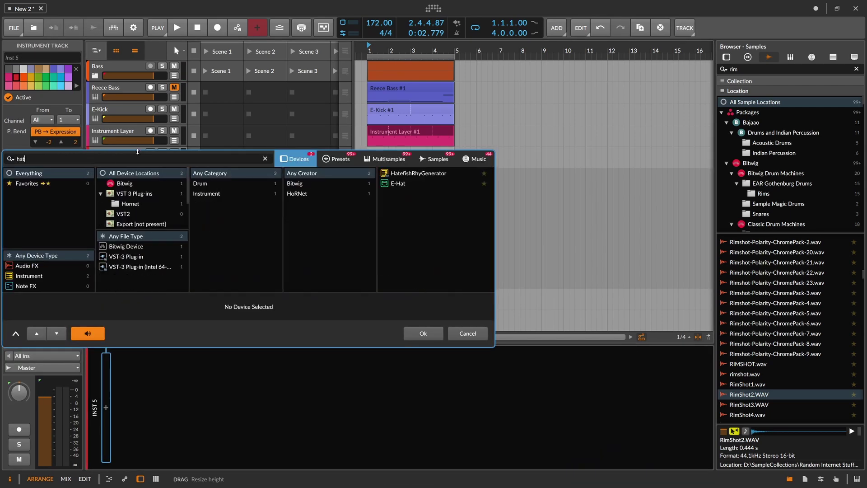
pyautogui.press('Down')
pyautogui.press('Return')
# Create a one-bar clip at bar 1 on the E-Hat track and loop it out to bar 5
pyautogui.moveTo(390, 51)
pyautogui.mouseDown()
pyautogui.moveTo(393, 64)
pyautogui.moveTo(386, 50)
pyautogui.moveTo(381, 55)
pyautogui.mouseUp()
pyautogui.doubleClick(373, 152)
pyautogui.click(387, 156)
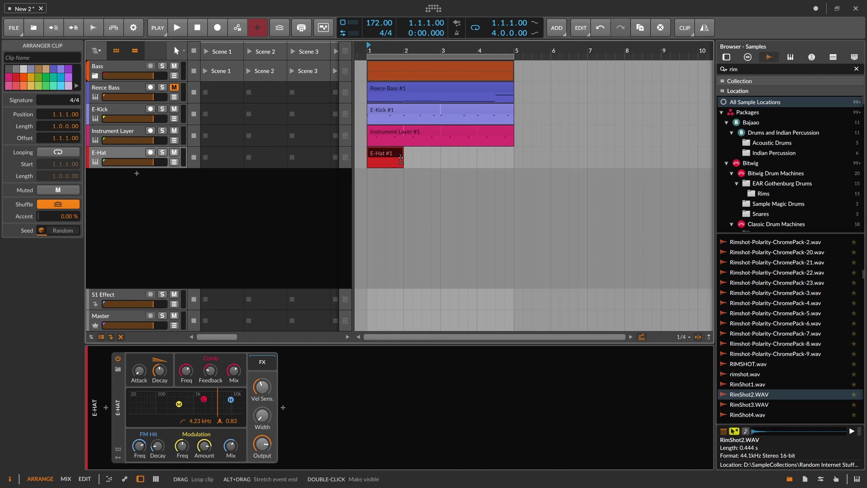
pyautogui.moveTo(403, 163); pyautogui.dragTo(510, 170)
# Draw a C3 note at the start of the E-Hat clip and extend it across the whole bar
pyautogui.doubleClick(378, 156)
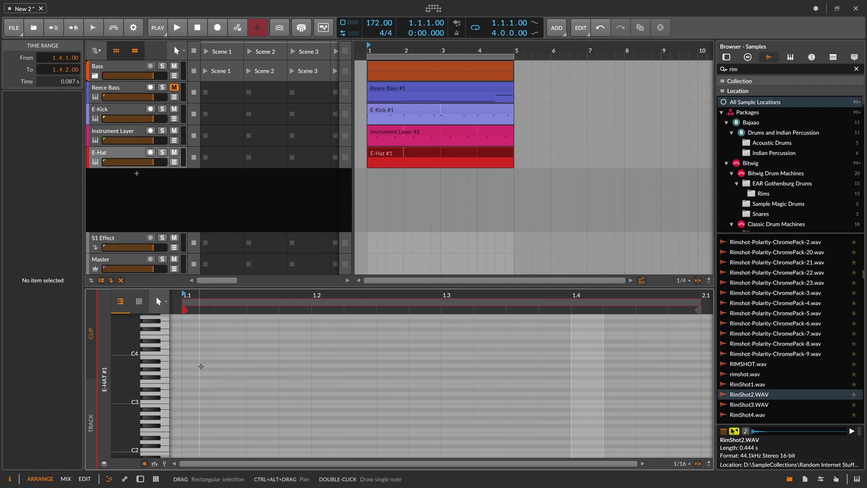
pyautogui.doubleClick(204, 401)
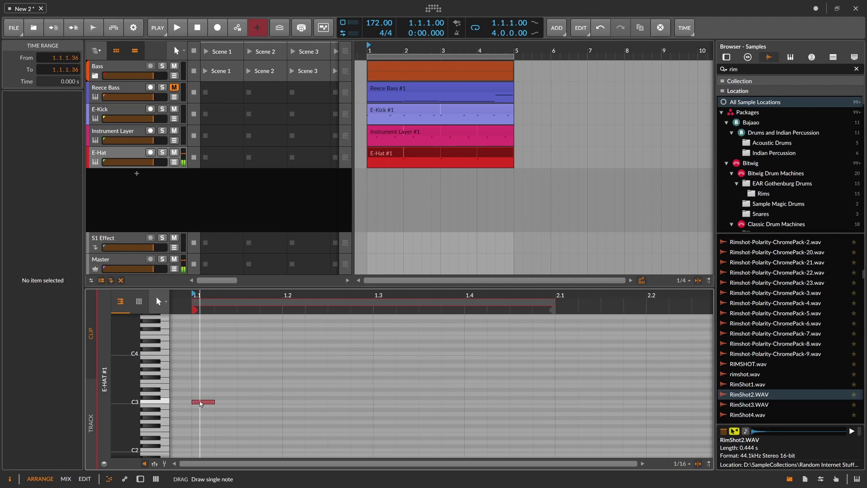
pyautogui.moveTo(214, 401); pyautogui.dragTo(555, 401)
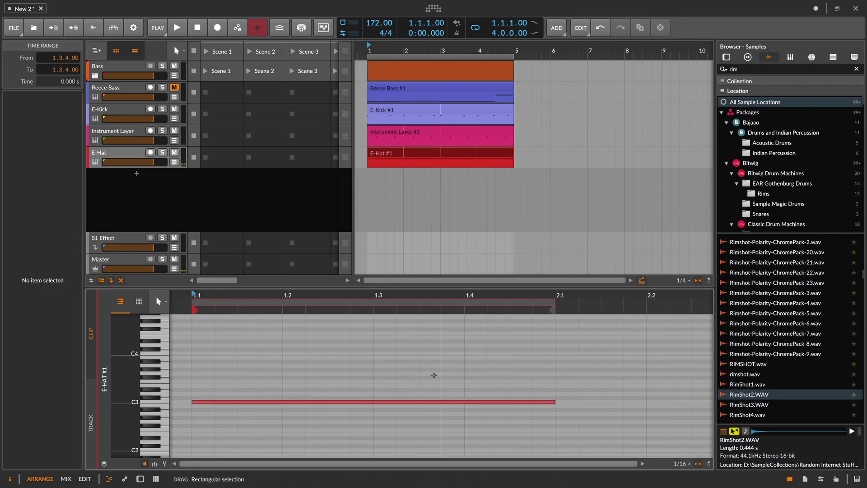
# Insert an Arpeggiator before the E-Hat device and set its pattern length to 4 steps
pyautogui.click(130, 154)
pyautogui.press('d')
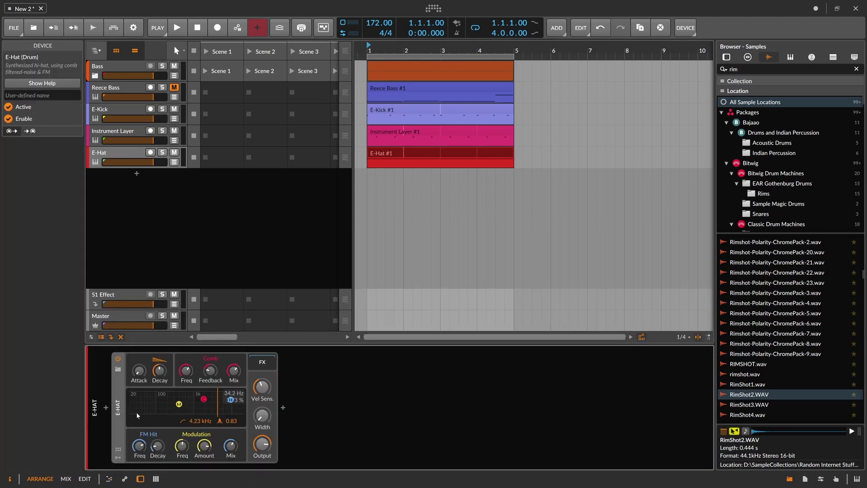
pyautogui.click(106, 407)
pyautogui.press('Return')
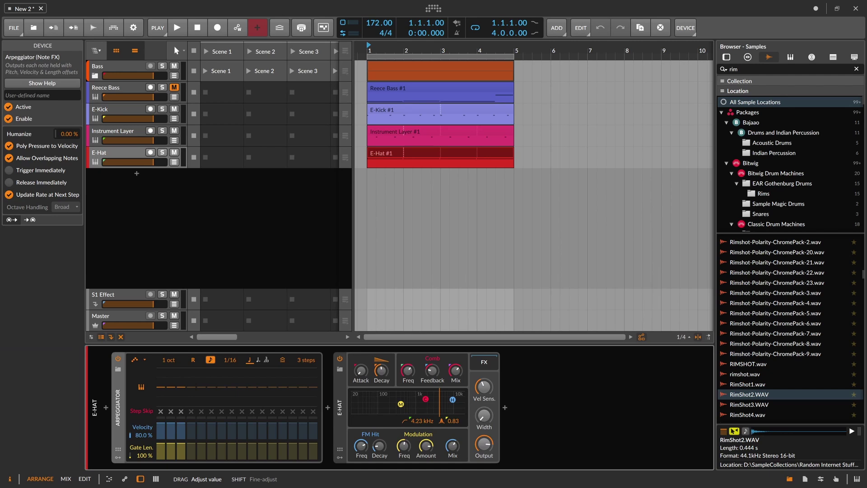
pyautogui.moveTo(298, 362); pyautogui.dragTo(299, 359)
# Play the E-Hat track soloed, raise its velocity sensitivity to about +34.6 dB and vary the four arpeggiator step velocities
pyautogui.press('space')
pyautogui.click(162, 152)
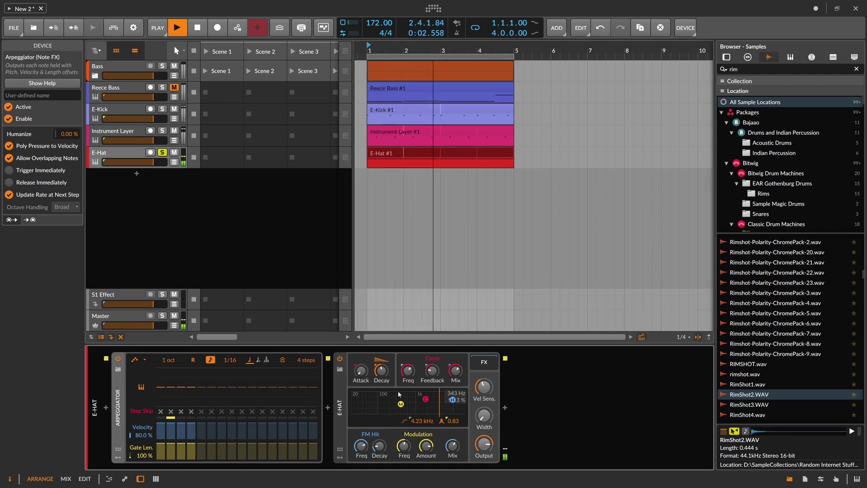
pyautogui.moveTo(484, 388); pyautogui.dragTo(483, 387)
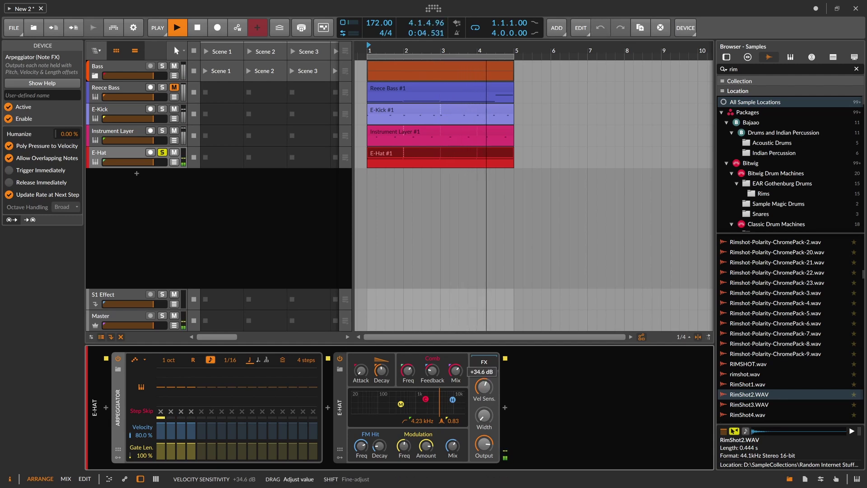
pyautogui.moveTo(483, 387); pyautogui.dragTo(484, 385)
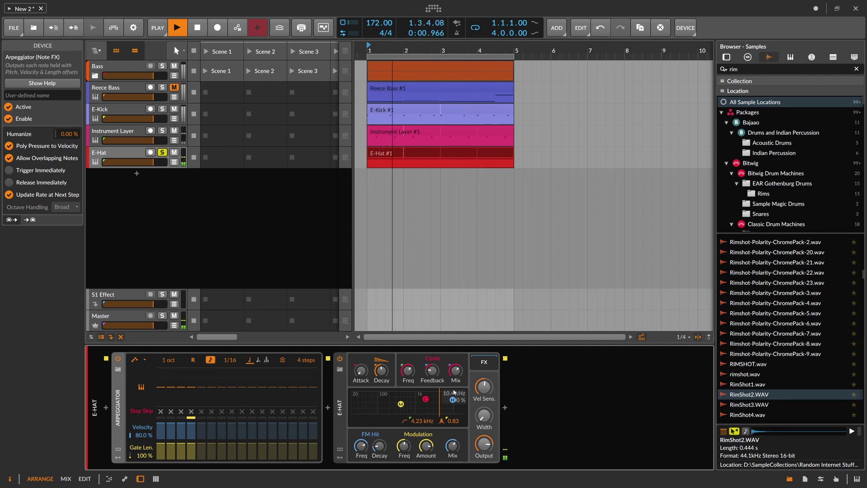
pyautogui.moveTo(170, 429)
pyautogui.mouseDown()
pyautogui.moveTo(171, 439)
pyautogui.moveTo(191, 435)
pyautogui.moveTo(161, 432)
pyautogui.moveTo(171, 429)
pyautogui.mouseUp()
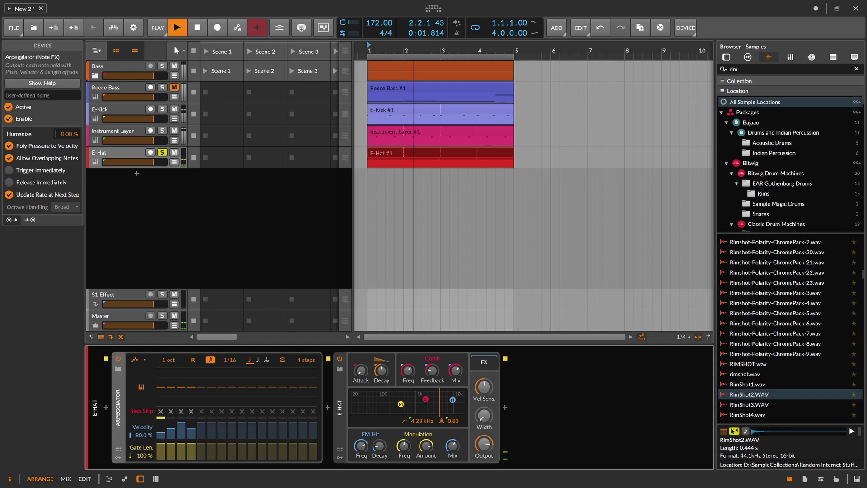
# Turn the E-Hat's modulation mix and comb mix all the way down and shorten its decay
pyautogui.moveTo(453, 445); pyautogui.dragTo(452, 476)
pyautogui.moveTo(455, 371); pyautogui.dragTo(455, 405)
pyautogui.moveTo(381, 370); pyautogui.dragTo(381, 376)
# Add an Expressions modulator to the E-Hat and map Velocity to Decay Time with an amount of about +0.60
pyautogui.click(340, 456)
pyautogui.click(356, 372)
pyautogui.write('exp')
pyautogui.press('Return')
pyautogui.click(357, 368)
pyautogui.moveTo(418, 371); pyautogui.dragTo(417, 367)
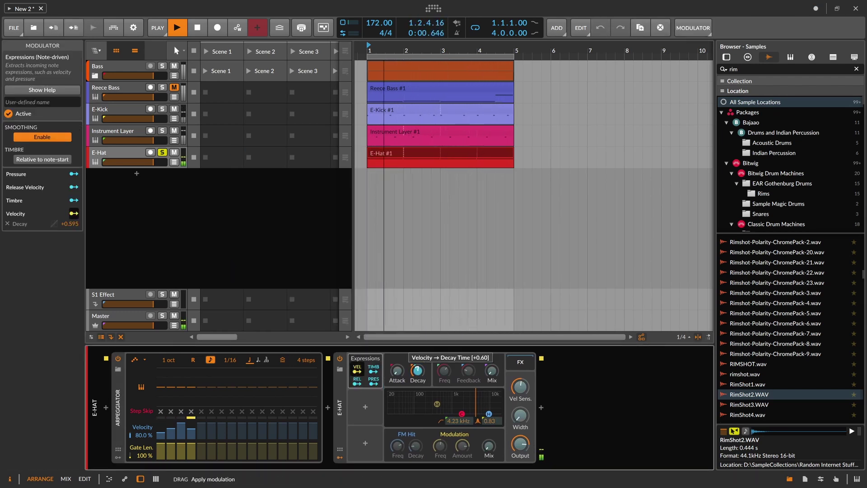
# Set the E-Hat's base decay to about 31.4 ms and its high-pass filter to about 2.55 kHz
pyautogui.click(357, 370)
pyautogui.moveTo(417, 371); pyautogui.dragTo(421, 375)
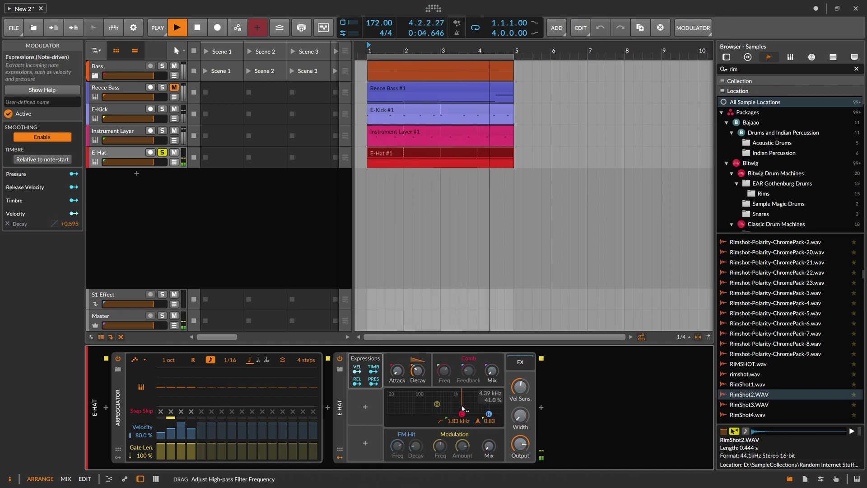
pyautogui.moveTo(417, 371); pyautogui.dragTo(417, 372)
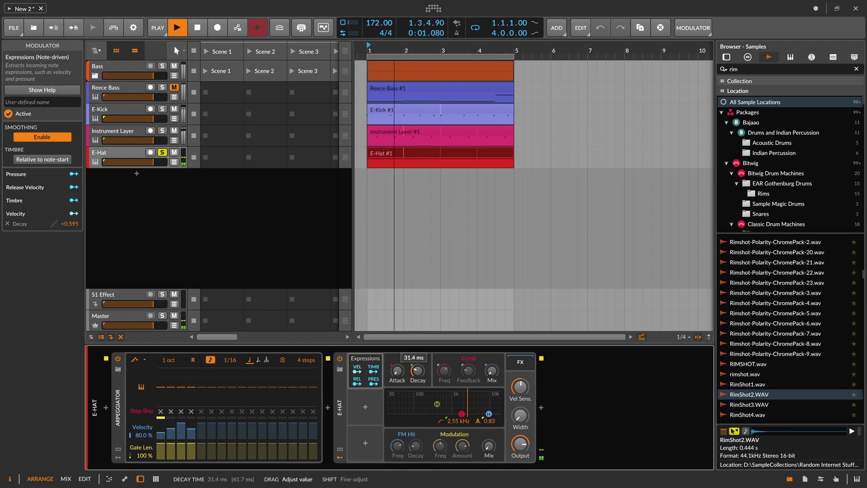
# Unsolo the E-Hat track, set the E-Hat's width to about 11.6 % and stop playback
pyautogui.click(163, 153)
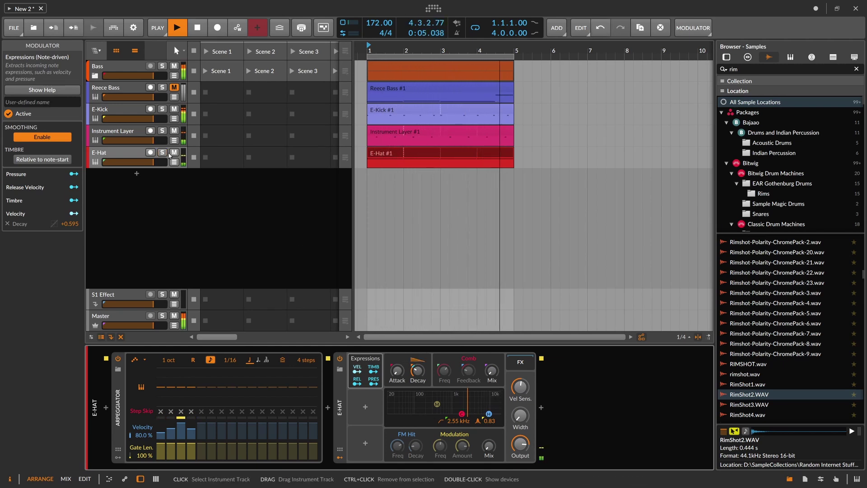
pyautogui.moveTo(521, 416); pyautogui.dragTo(520, 416)
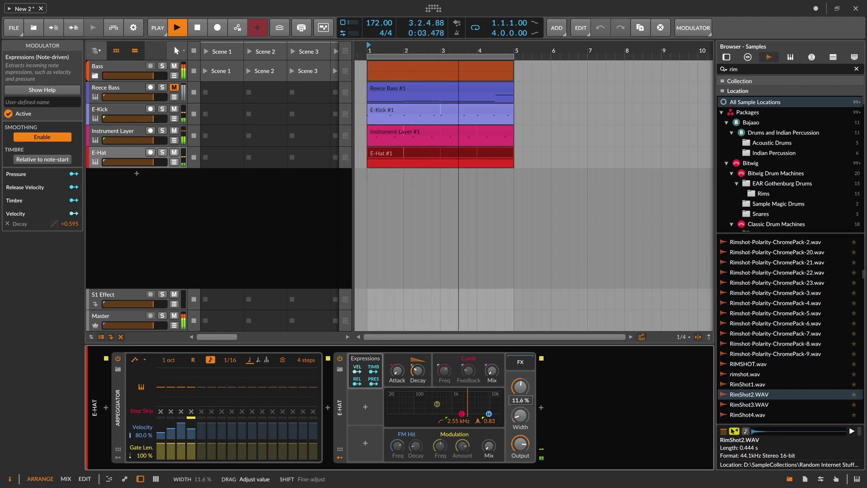
pyautogui.press('space')
# Enable the global groove, change its shuffle amount and play the loop briefly to audition it
pyautogui.click(159, 29)
pyautogui.click(163, 163)
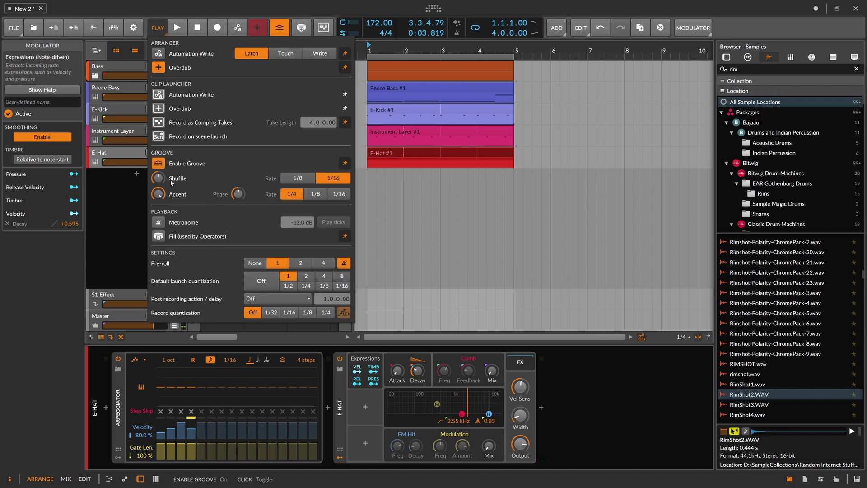
pyautogui.moveTo(160, 185); pyautogui.dragTo(158, 158)
pyautogui.press('space')
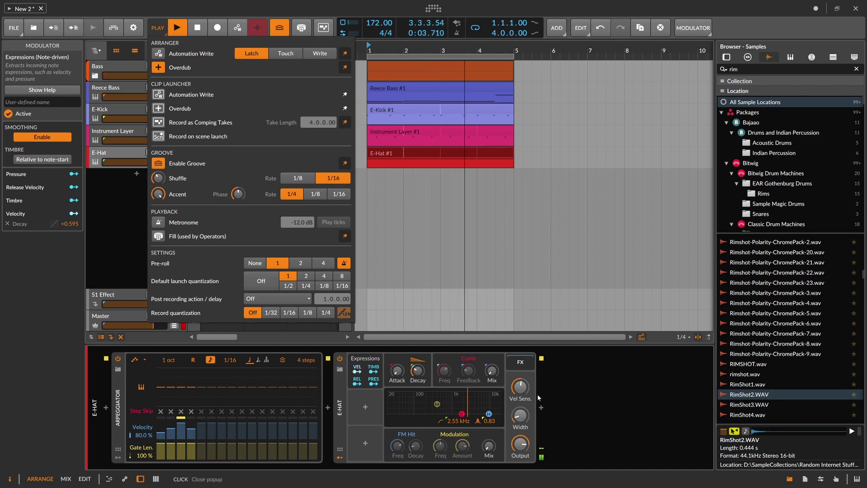
pyautogui.click(543, 411)
pyautogui.press('space')
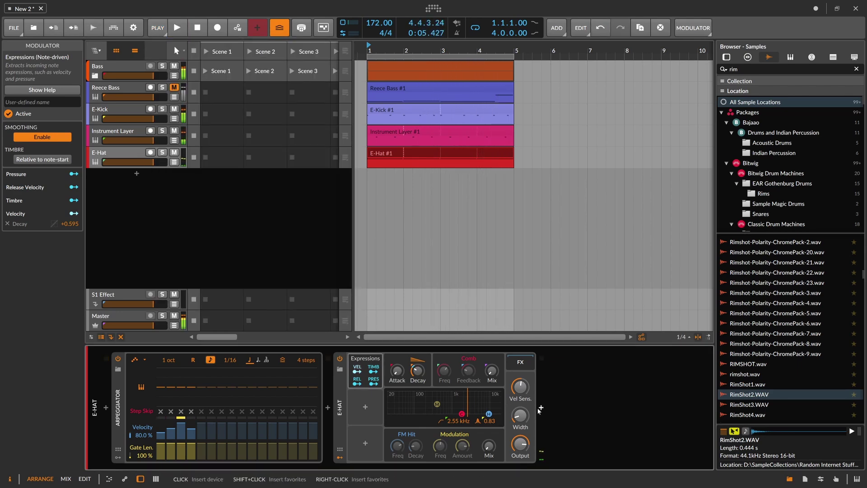
# Add a Peak Limiter after the E-Hat and raise its input gain to about +7.6 dB during playback
pyautogui.click(544, 412)
pyautogui.write('peak')
pyautogui.press('Return')
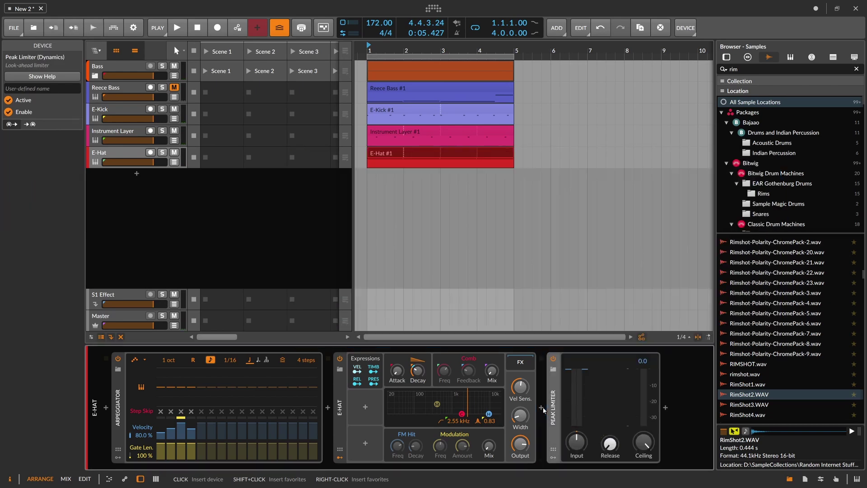
pyautogui.press('space')
pyautogui.moveTo(576, 441); pyautogui.dragTo(576, 429)
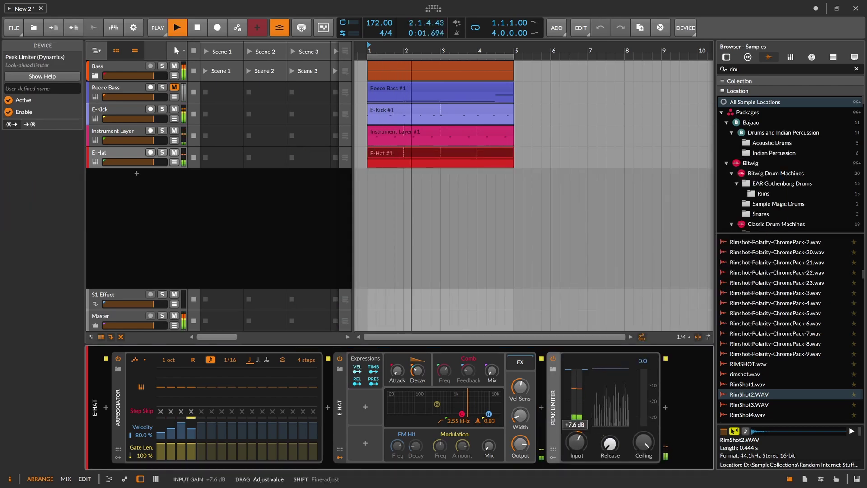
# Set the global groove's shuffle amount to 35 % while listening to the loop, then stop playback
pyautogui.click(158, 27)
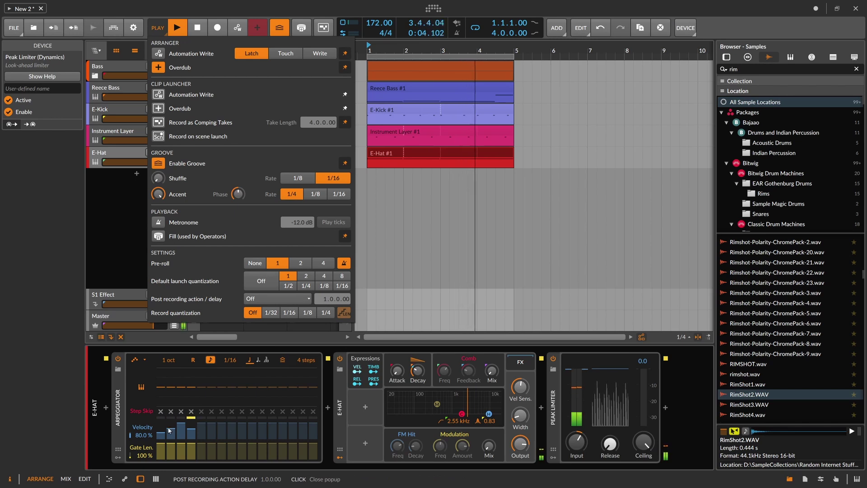
pyautogui.click(205, 409)
pyautogui.moveTo(171, 425)
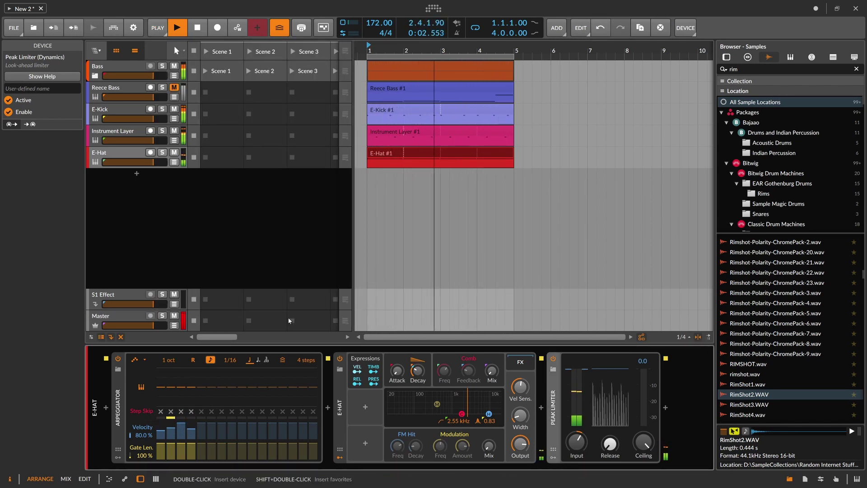
pyautogui.click(157, 27)
pyautogui.click(158, 178)
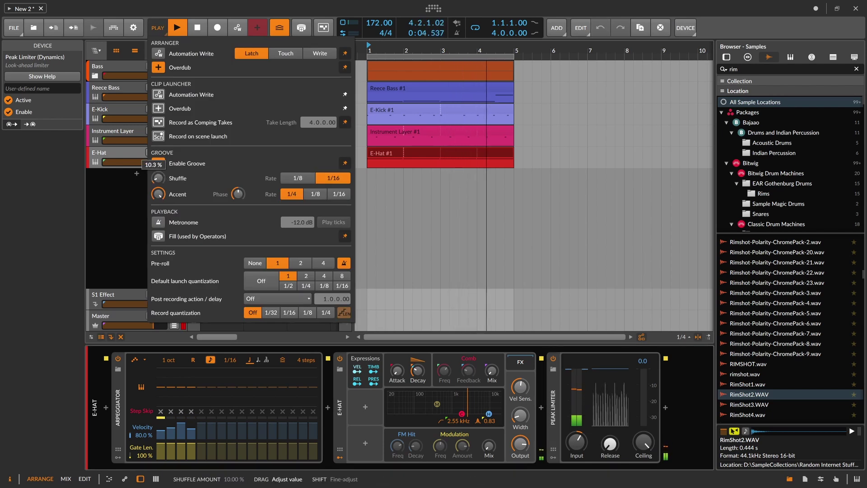
pyautogui.moveTo(157, 179); pyautogui.dragTo(158, 173)
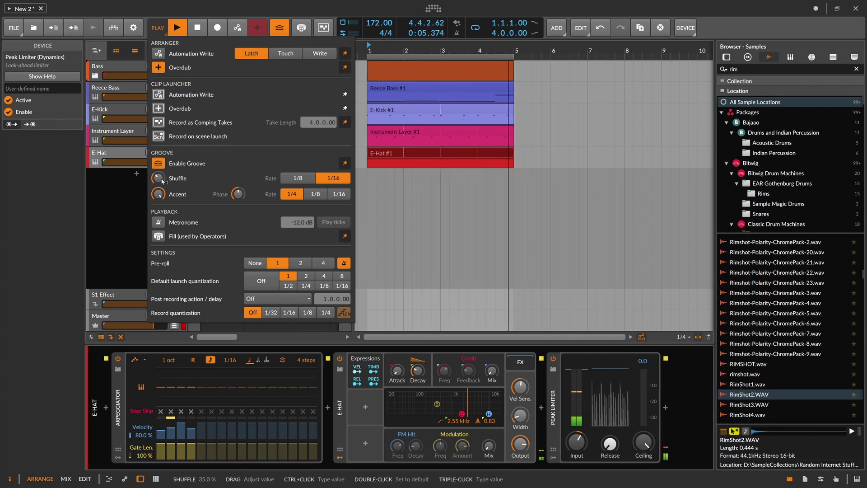
pyautogui.click(120, 187)
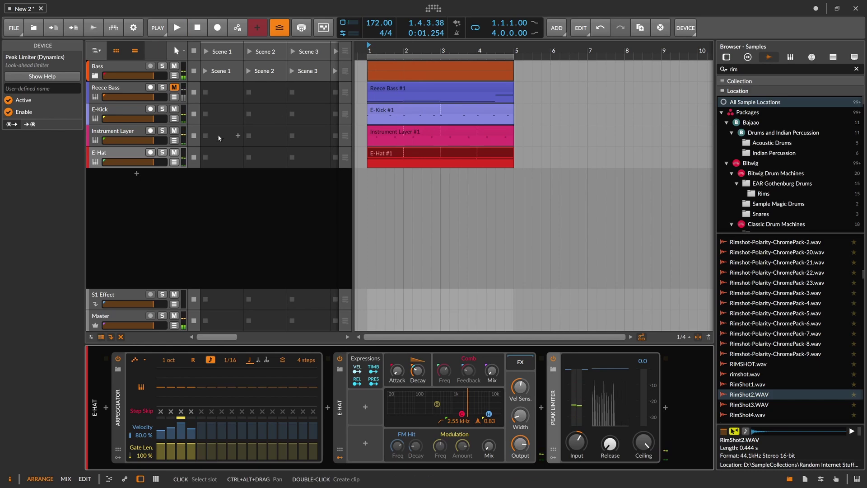
# Group the E-Kick, Instrument Layer and E-Hat tracks and name the group Drums
pyautogui.click(118, 152)
pyautogui.click(125, 110)
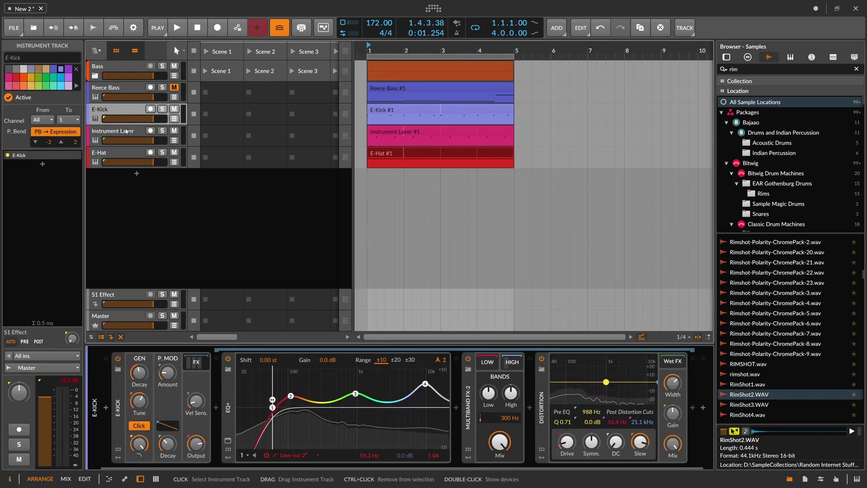
pyautogui.keyDown('shift'); pyautogui.click(117, 149); pyautogui.keyUp('shift')
pyautogui.hotkey('ctrl', 'g')
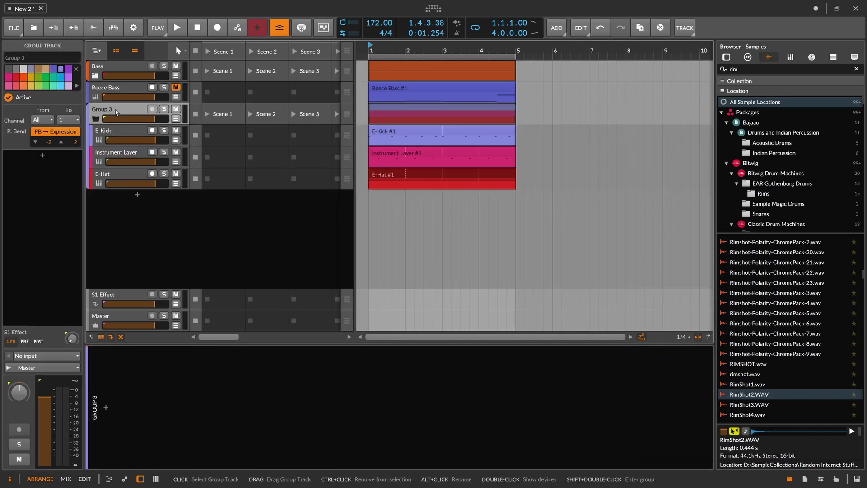
pyautogui.hotkey('ctrl', 'r')
pyautogui.write('Drums')
pyautogui.press('Return')
# Rename the Instrument Layer track to Snare
pyautogui.click(117, 127)
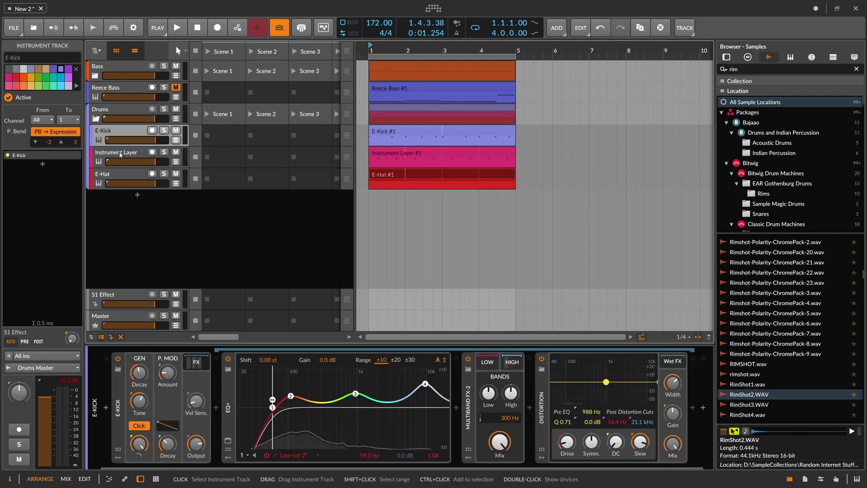
pyautogui.click(135, 156)
pyautogui.hotkey('ctrl', 'r')
pyautogui.write('Snare')
pyautogui.press('Return')
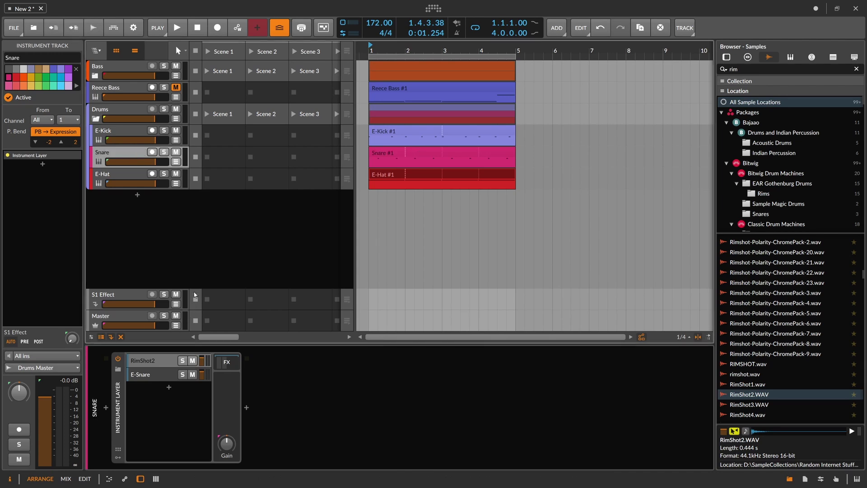
# In the Snare layer's FX chain, set the 254 Hz EQ bell to +1.0 dB and Hard-Clip input to +7.2 dB and output to -6.7 dB
pyautogui.press('space')
pyautogui.click(227, 362)
pyautogui.moveTo(347, 401); pyautogui.dragTo(347, 407)
pyautogui.moveTo(519, 389); pyautogui.dragTo(520, 379)
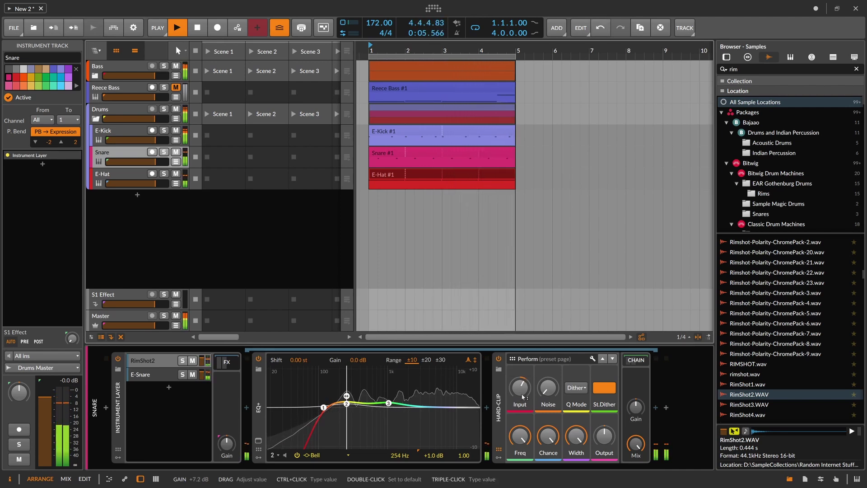
pyautogui.moveTo(605, 436); pyautogui.dragTo(605, 443)
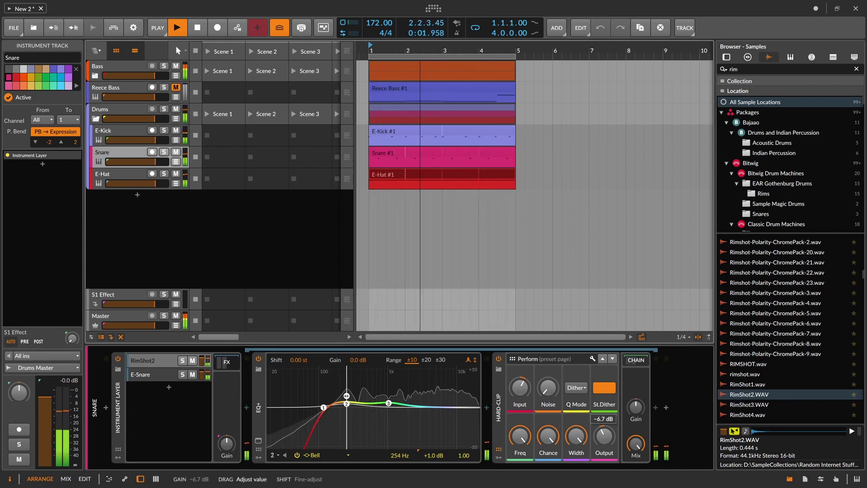
# Shorten the E-Snare layer's noise decay to about 226 ms and adjust its noise mix level
pyautogui.click(145, 374)
pyautogui.moveTo(337, 408); pyautogui.dragTo(336, 410)
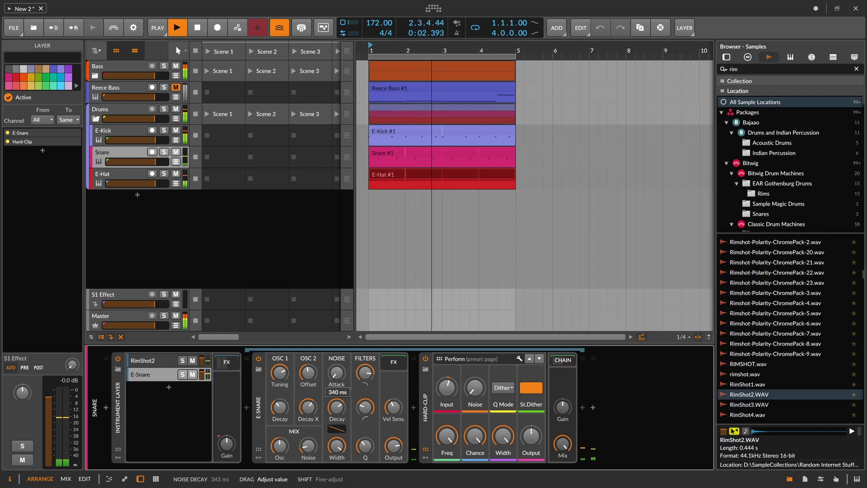
pyautogui.moveTo(308, 446); pyautogui.dragTo(308, 445)
pyautogui.moveTo(337, 408); pyautogui.dragTo(336, 410)
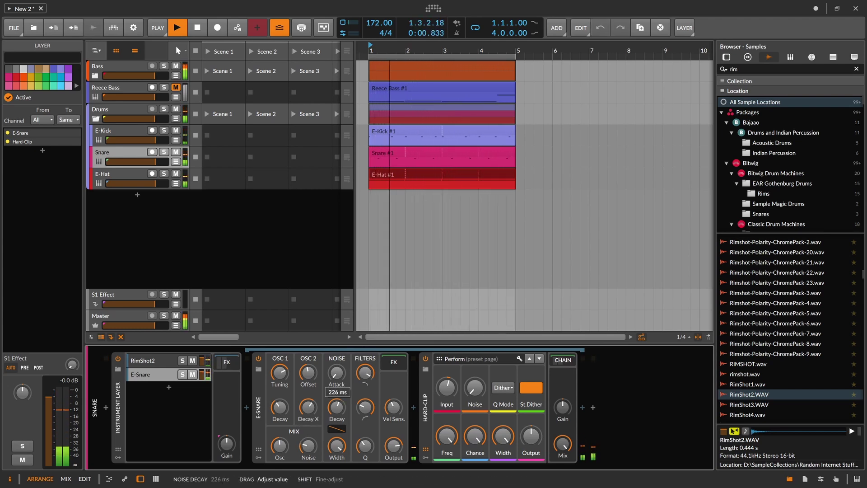
pyautogui.click(309, 446)
pyautogui.moveTo(309, 446); pyautogui.dragTo(309, 445)
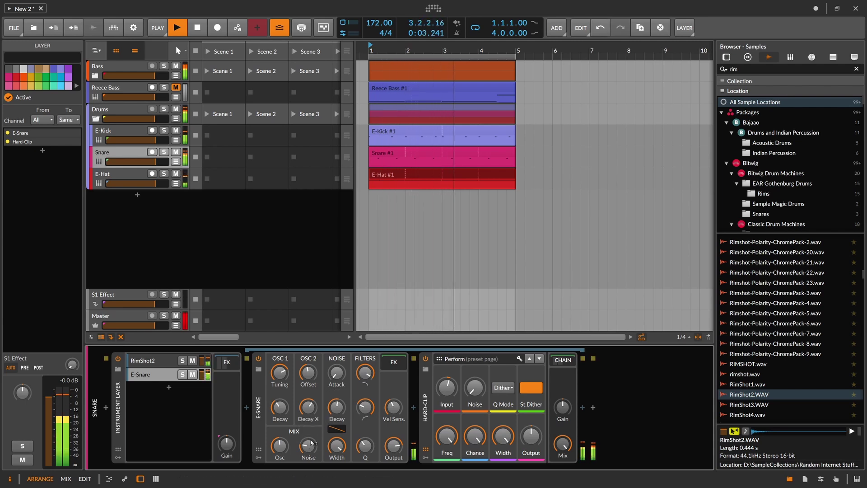
# Set the RimShot2 sampler's output to about -2.8 dB and fine-tune the E-Snare's Decay X
pyautogui.click(156, 361)
pyautogui.moveTo(606, 444); pyautogui.dragTo(605, 444)
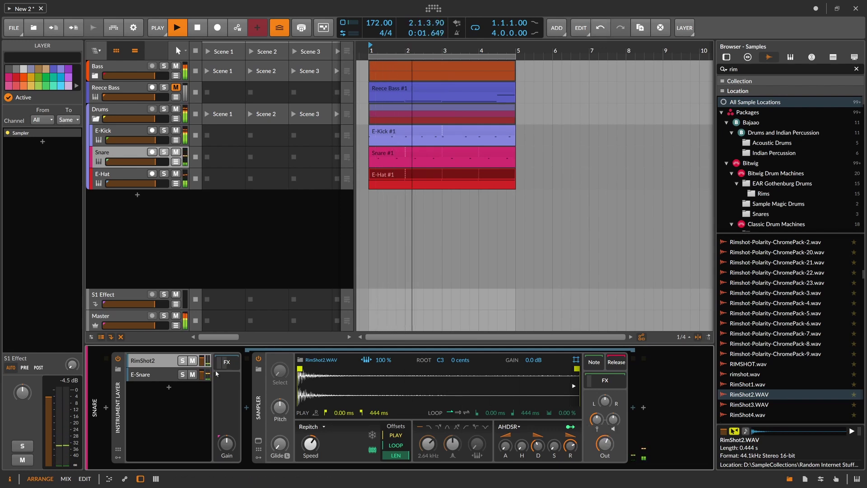
pyautogui.click(153, 371)
pyautogui.moveTo(308, 407); pyautogui.dragTo(308, 407)
pyautogui.click(151, 360)
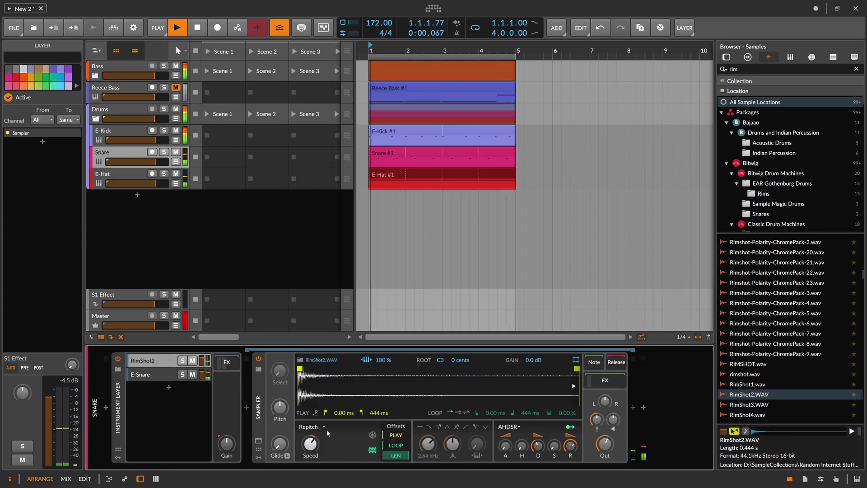
pyautogui.moveTo(606, 444); pyautogui.dragTo(605, 444)
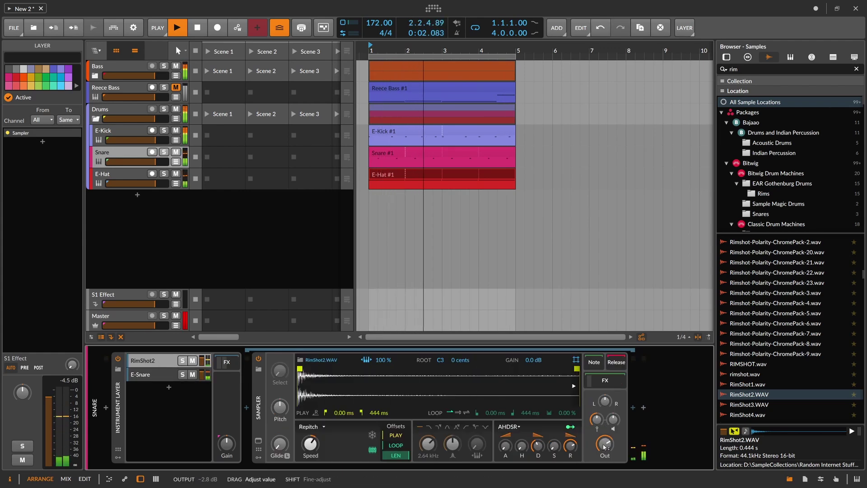
# Fine-tune the E-Snare layer's oscillator mix level and Osc 1 decay
pyautogui.click(183, 379)
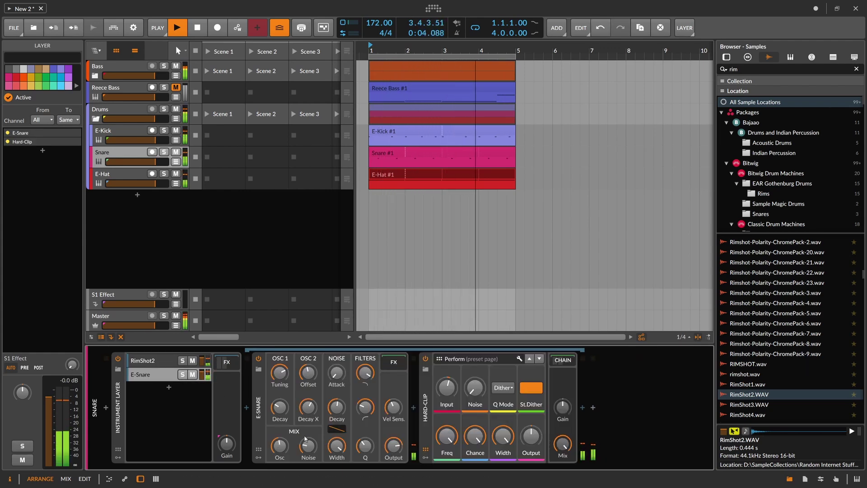
pyautogui.moveTo(279, 446); pyautogui.dragTo(280, 445)
pyautogui.moveTo(280, 407); pyautogui.dragTo(280, 407)
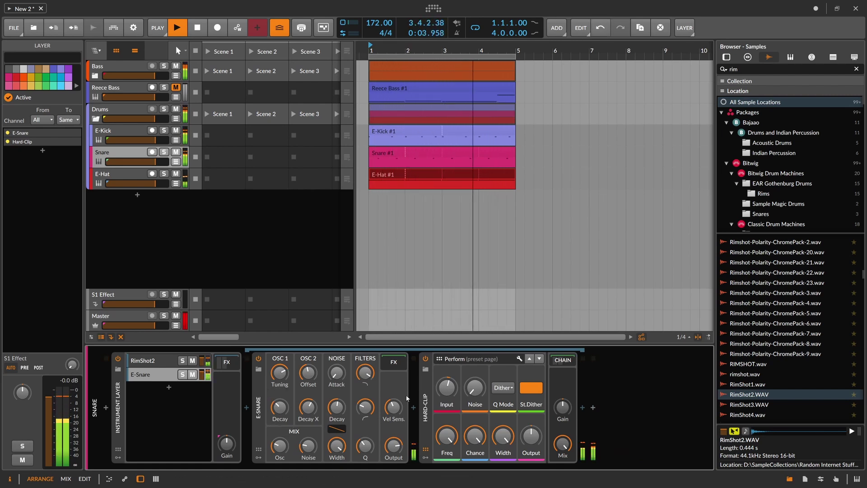
# Shorten the E-Snare layer's noise decay to about 168 ms
pyautogui.click(228, 363)
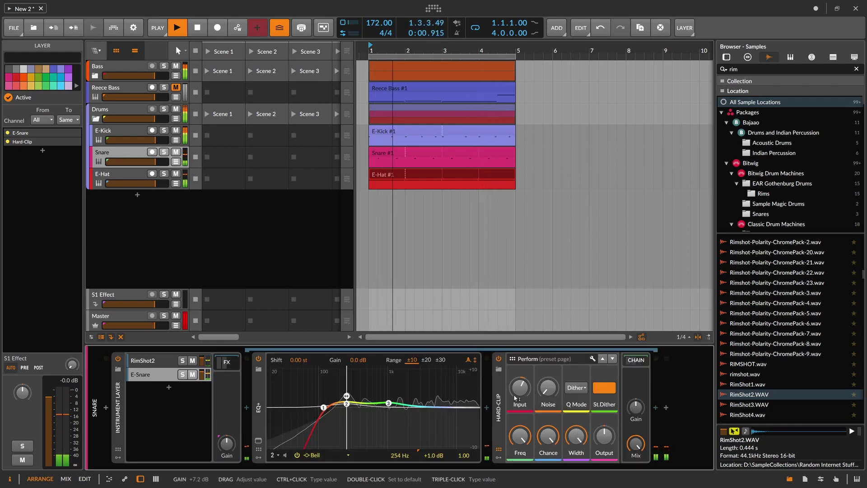
pyautogui.click(174, 377)
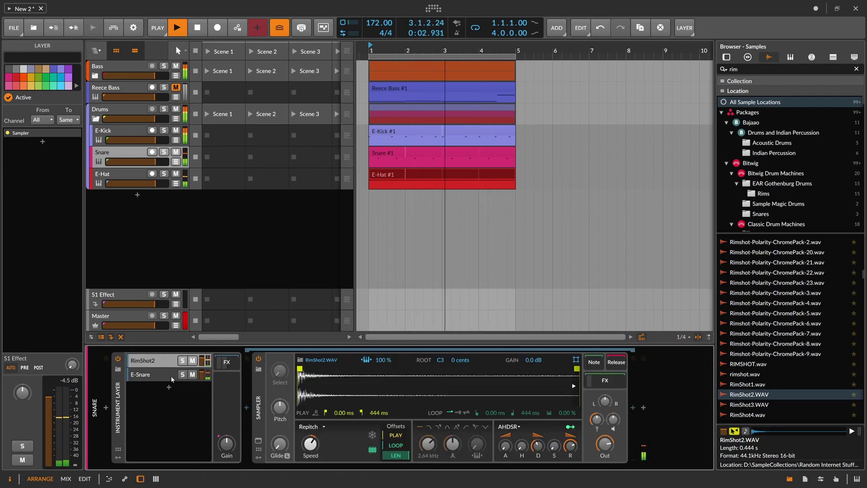
pyautogui.click(176, 381)
pyautogui.moveTo(337, 407); pyautogui.dragTo(337, 407)
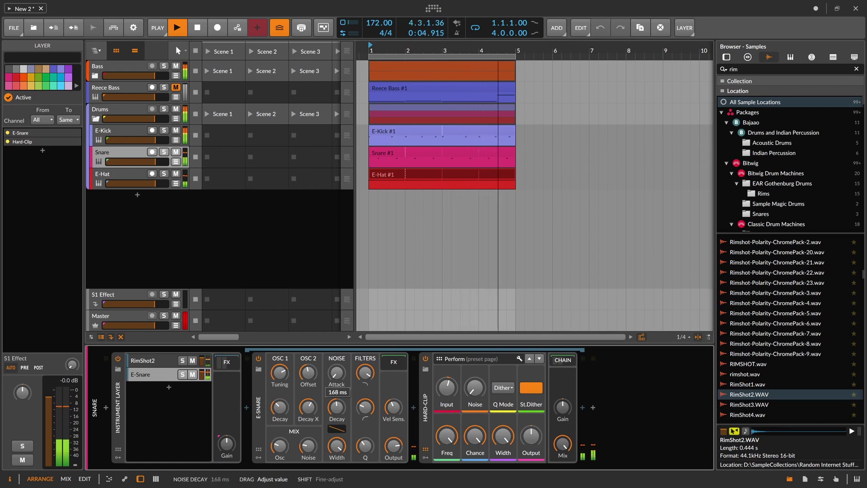
pyautogui.moveTo(337, 409); pyautogui.dragTo(337, 408)
pyautogui.click(176, 379)
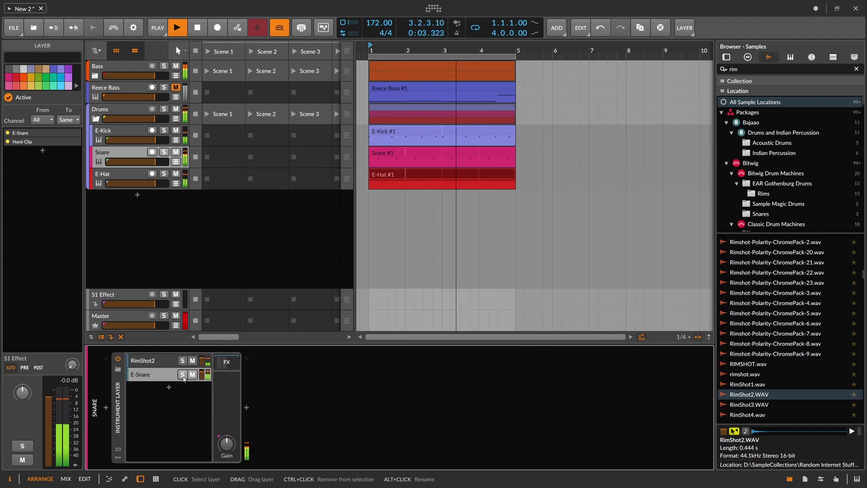
# Stop playback and save the project as DrumandBassTutorial
pyautogui.press('space')
pyautogui.hotkey('ctrl', 's')
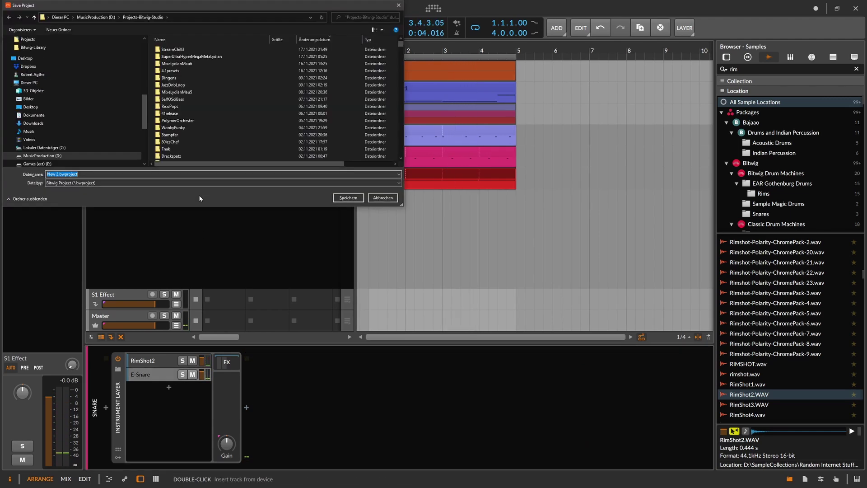
pyautogui.moveTo(140, 9); pyautogui.dragTo(377, 156)
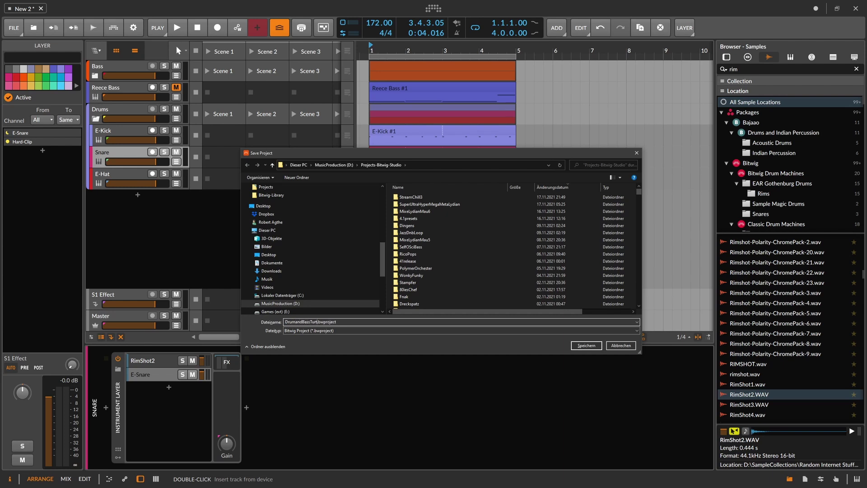
pyautogui.press('Return')
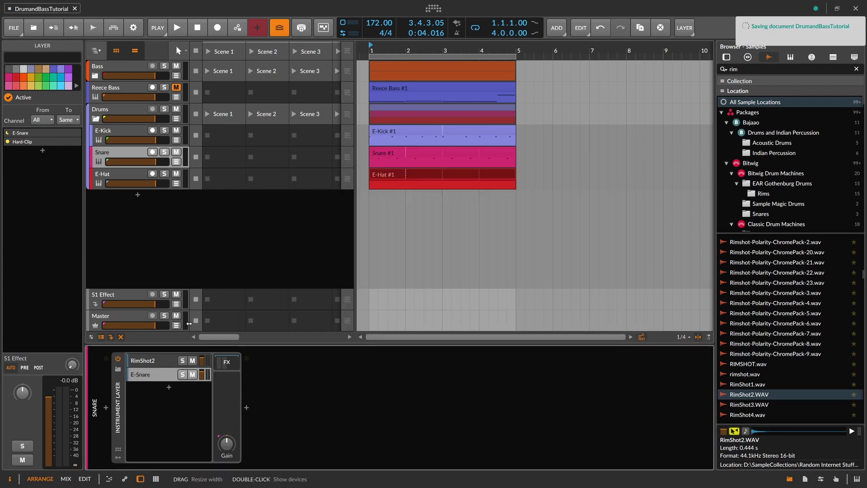
# Fold the Drums group's child tracks away and select the Drums group track
pyautogui.moveTo(408, 49); pyautogui.dragTo(407, 48)
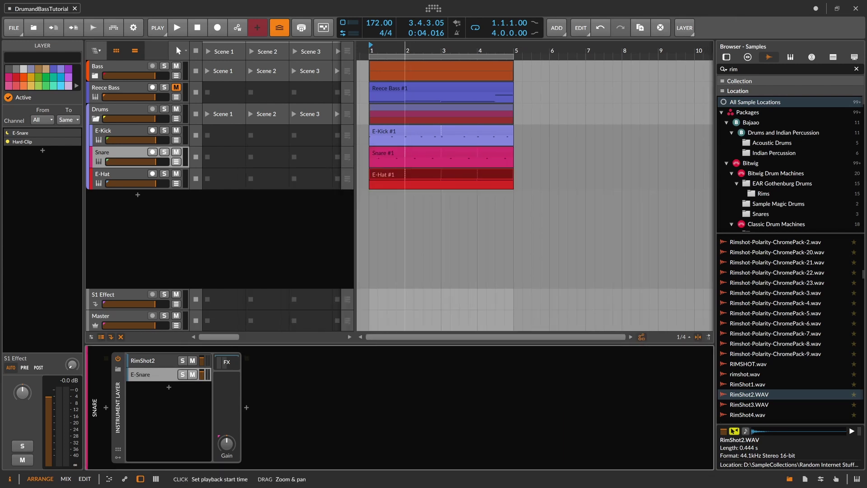
pyautogui.click(96, 119)
pyautogui.click(127, 89)
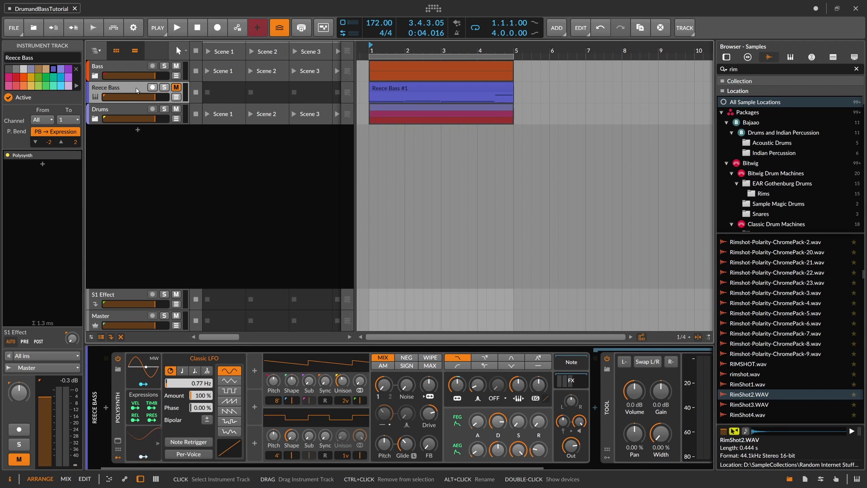
pyautogui.click(135, 111)
pyautogui.click(132, 93)
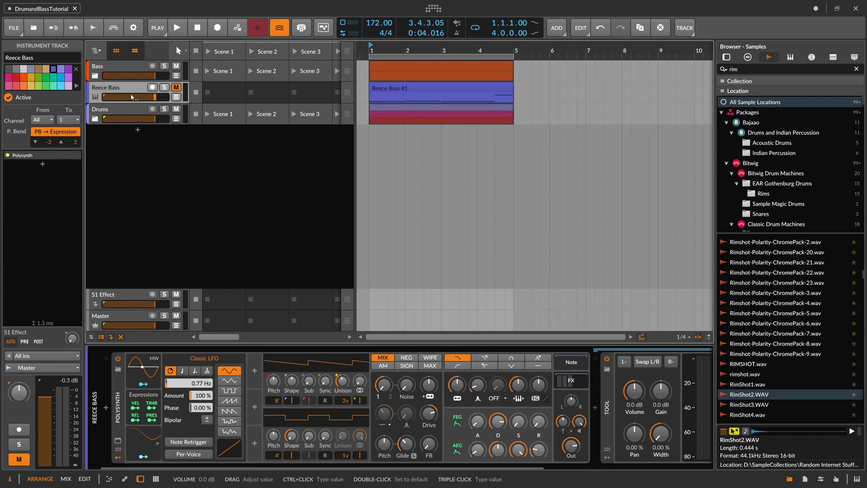
pyautogui.moveTo(377, 49); pyautogui.dragTo(378, 42)
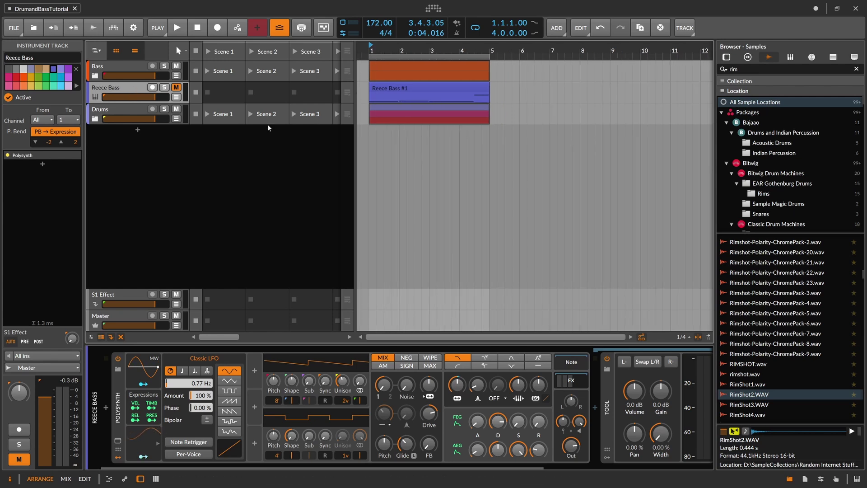
pyautogui.click(126, 110)
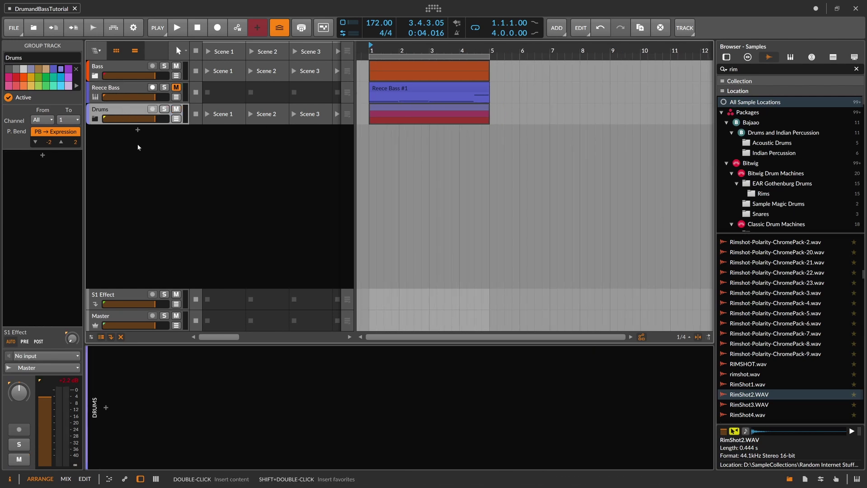
# Search the samples for "percu" and replace that search with "bongo"
pyautogui.moveTo(755, 70); pyautogui.dragTo(683, 75)
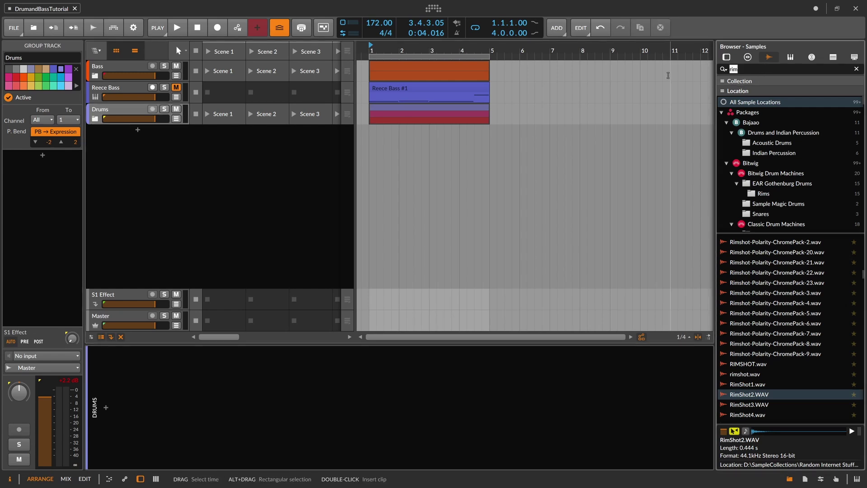
pyautogui.write('percu')
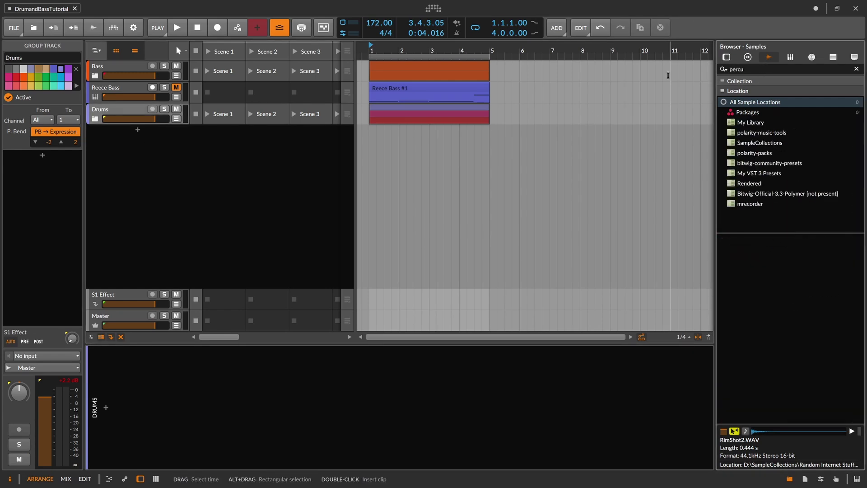
pyautogui.press('BackSpace')
pyautogui.press('BackSpace')
pyautogui.press('BackSpace')
pyautogui.press('BackSpace')
pyautogui.press('BackSpace')
pyautogui.write('bongho')
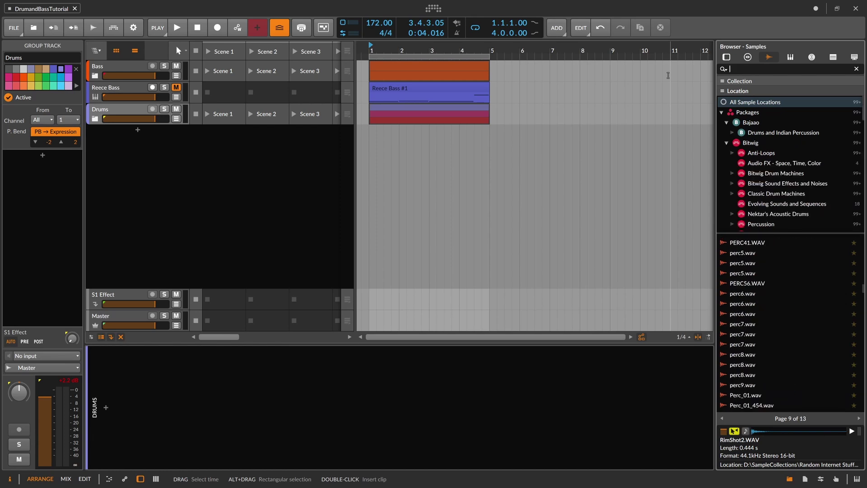
pyautogui.press('BackSpace')
pyautogui.press('BackSpace')
pyautogui.write('ongo')
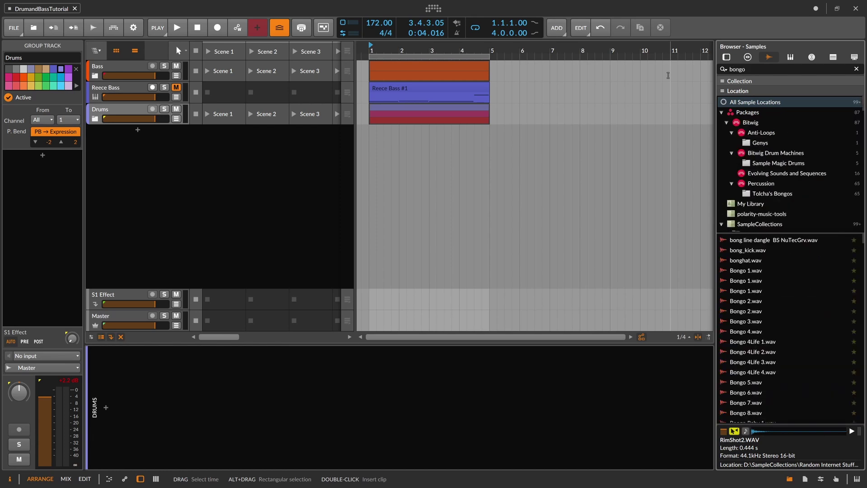
# Audition several of the found bongo samples, ending with Bongo 4.wav
pyautogui.click(750, 260)
pyautogui.click(750, 250)
pyautogui.click(750, 240)
pyautogui.click(752, 291)
pyautogui.click(752, 302)
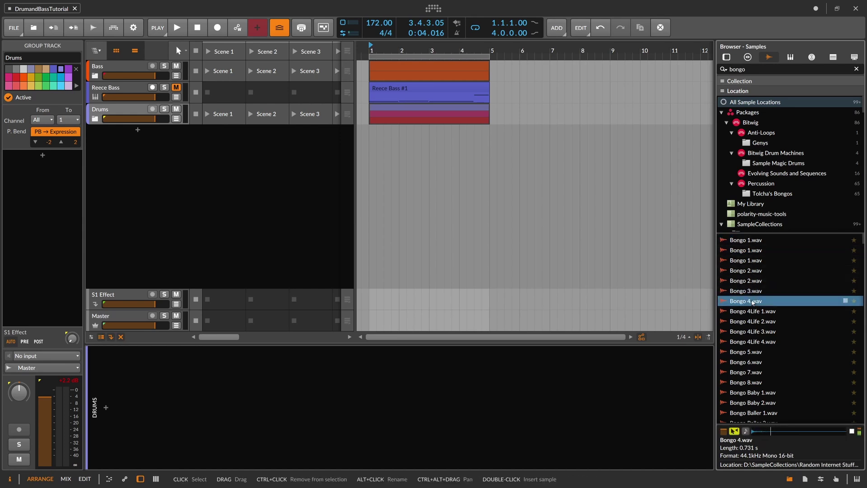
# Create a new instrument track below the Drums group with a Drum Machine device
pyautogui.doubleClick(139, 135)
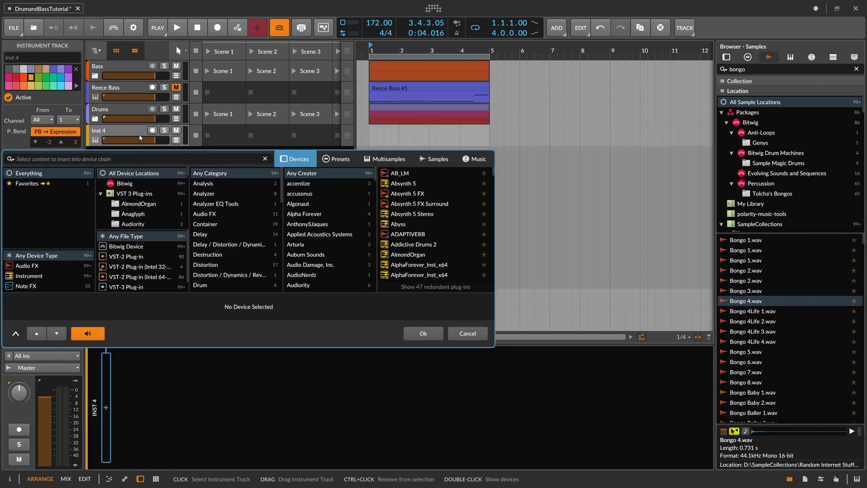
pyautogui.write('drum')
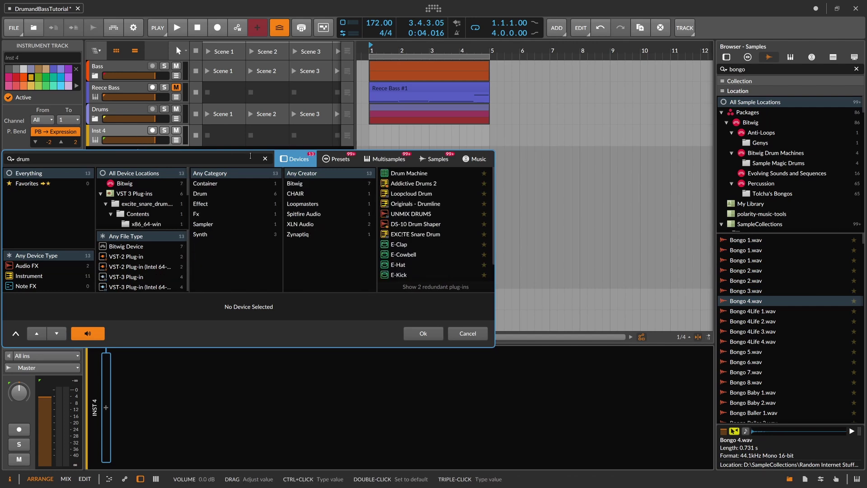
pyautogui.doubleClick(405, 174)
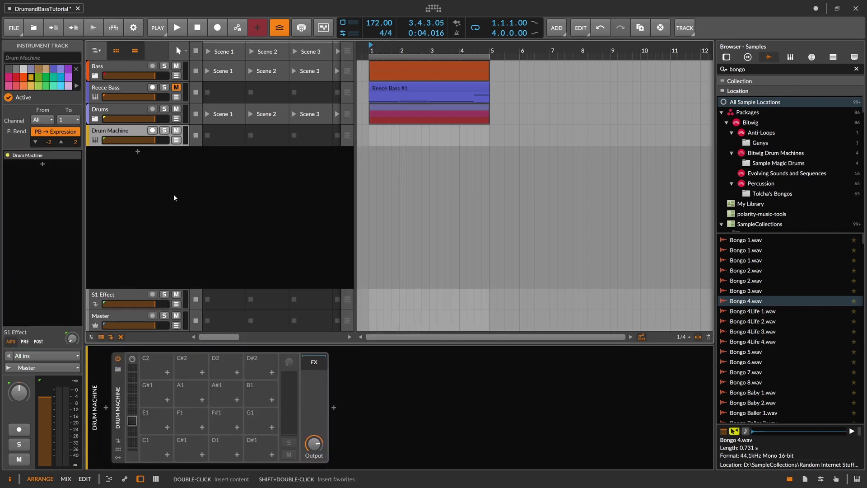
# Load the samples from the first Bongo 1.wav through Bongo 4Life 4.wav onto the Drum Machine pads, starting at C1
pyautogui.scroll(-8, 757, 323)
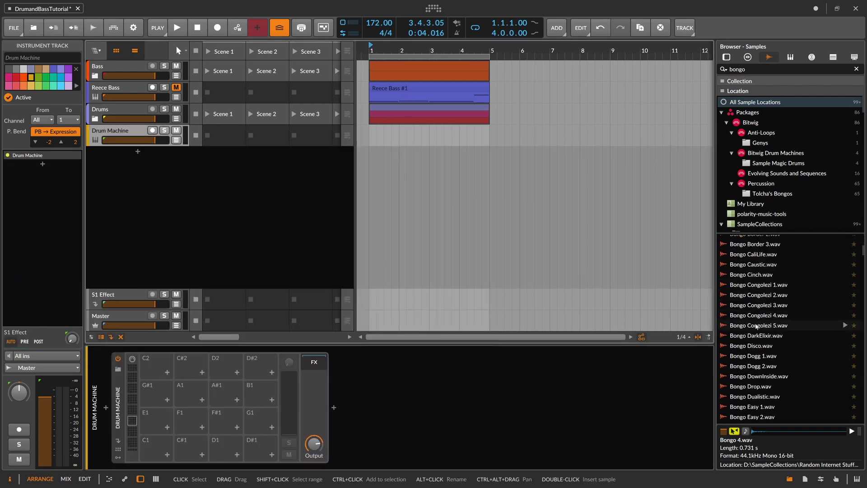
pyautogui.scroll(8, 769, 324)
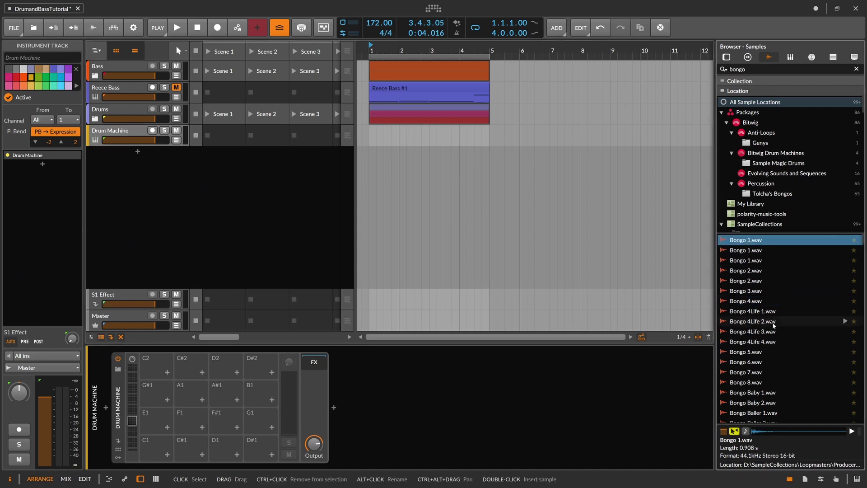
pyautogui.keyDown('shift'); pyautogui.click(753, 342); pyautogui.keyUp('shift')
pyautogui.moveTo(752, 341); pyautogui.dragTo(164, 447)
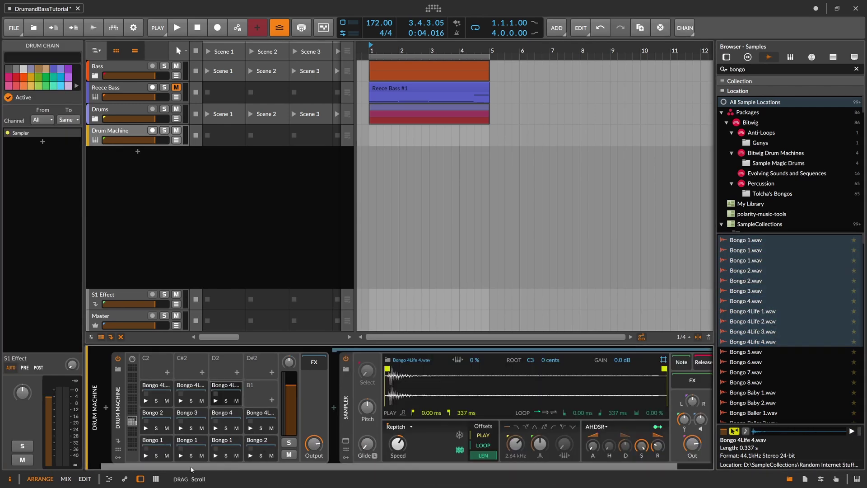
# Add a Macro modulator to the Drum Machine
pyautogui.click(118, 457)
pyautogui.click(134, 372)
pyautogui.write('macro')
pyautogui.press('Down')
pyautogui.press('Return')
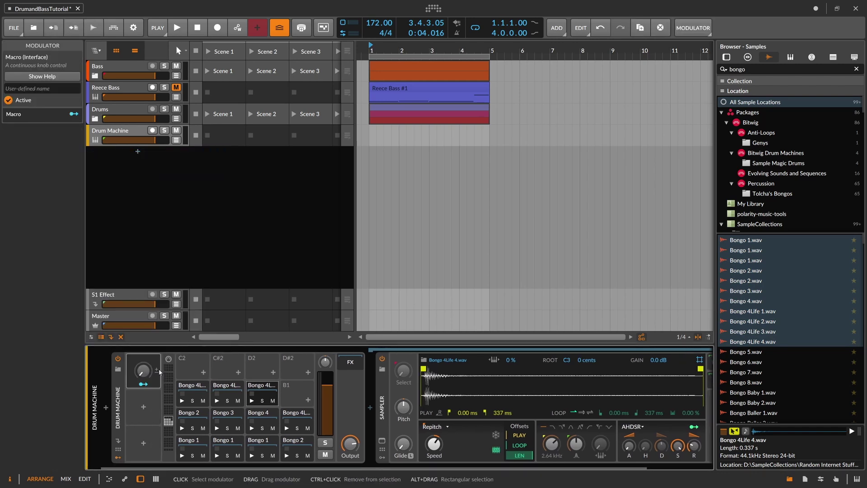
# Set the C1 Bongo 1 sampler's decay and release to 10.0 ms with minimum sustain, and copy the envelope values to all layers
pyautogui.click(199, 449)
pyautogui.moveTo(587, 447); pyautogui.dragTo(587, 460)
pyautogui.moveTo(604, 446); pyautogui.dragTo(604, 479)
pyautogui.moveTo(619, 446); pyautogui.dragTo(619, 451)
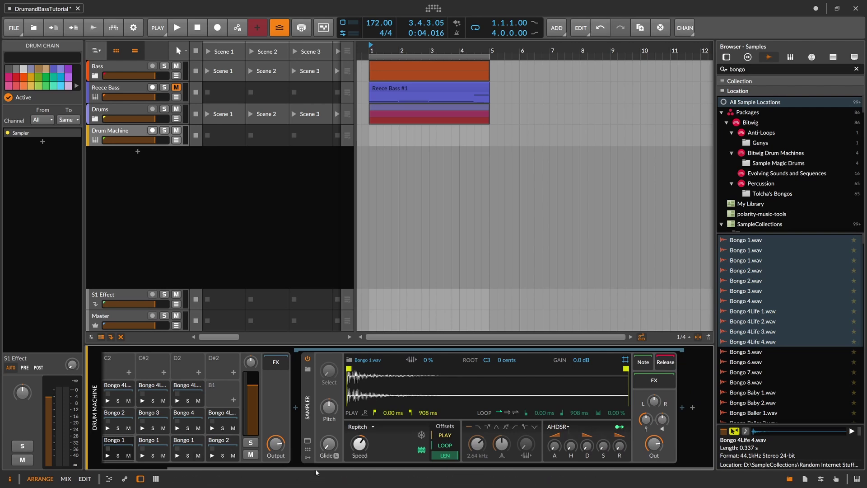
pyautogui.rightClick(586, 448)
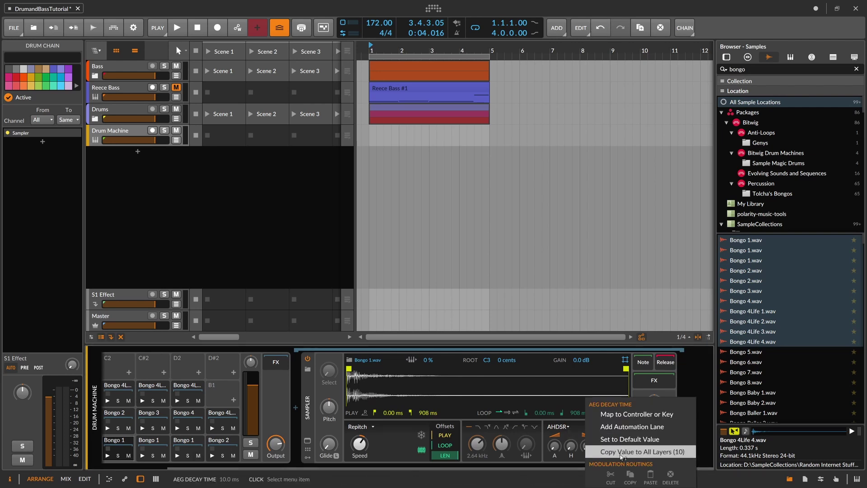
pyautogui.click(641, 450)
pyautogui.rightClick(603, 448)
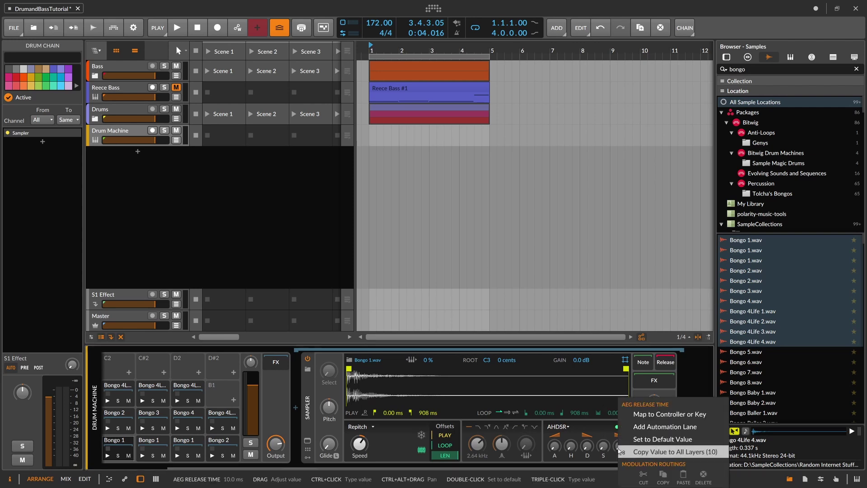
pyautogui.click(623, 453)
# Map the Macro to the C1 Bongo 1 sampler's decay at +3.00, copy the modulation to all layers and turn up the macro
pyautogui.hscroll(-2, 566, 464)
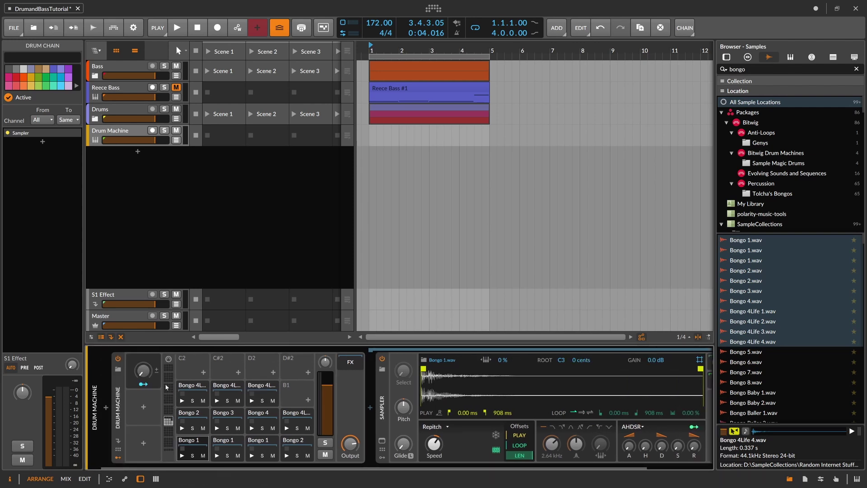
pyautogui.hscroll(2, 240, 467)
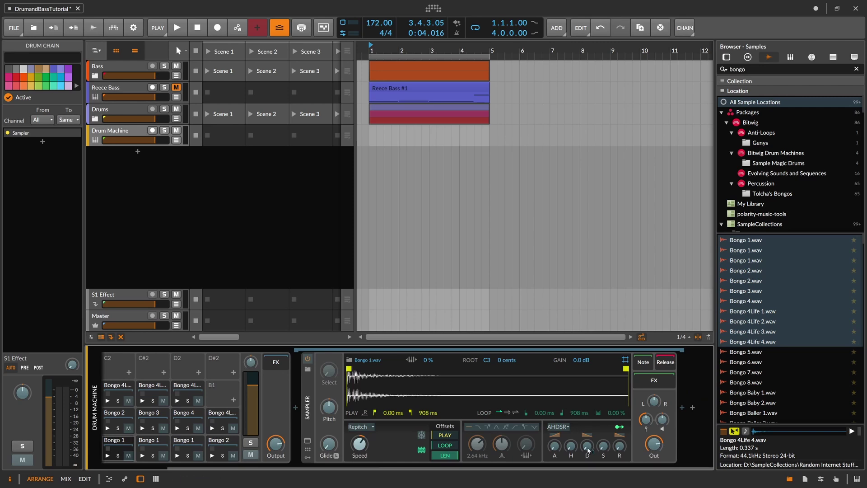
pyautogui.moveTo(588, 449); pyautogui.dragTo(589, 436)
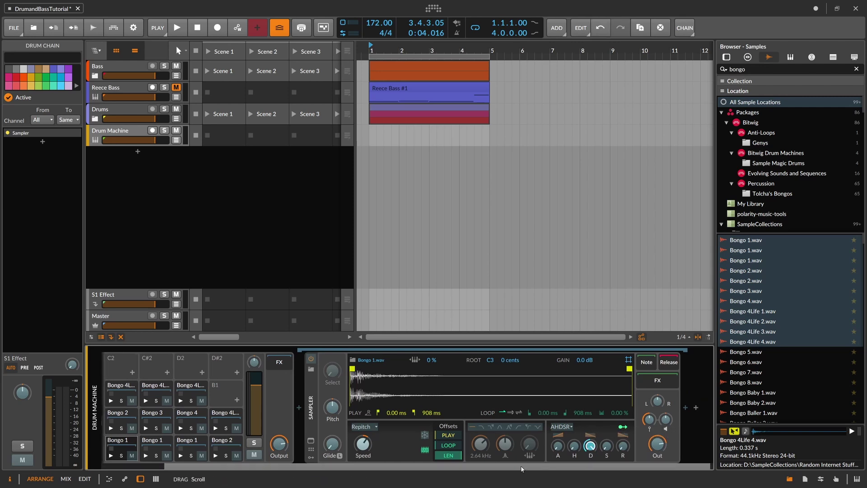
pyautogui.rightClick(588, 447)
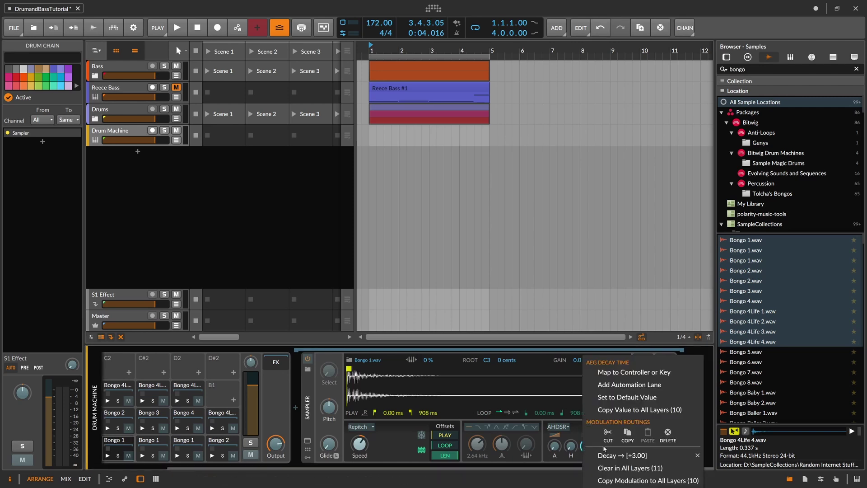
pyautogui.click(623, 480)
pyautogui.moveTo(144, 371); pyautogui.dragTo(144, 336)
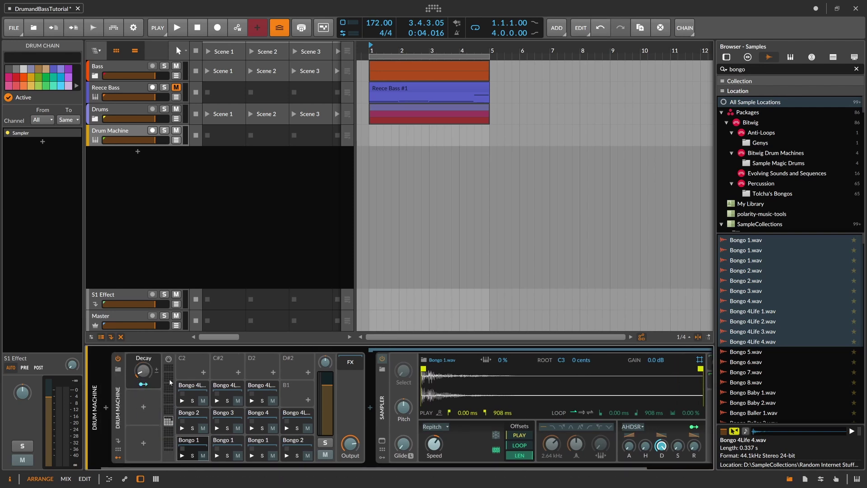
# Create a one-bar clip at bar 1 on the Drum Machine track and loop it across four bars
pyautogui.press('space')
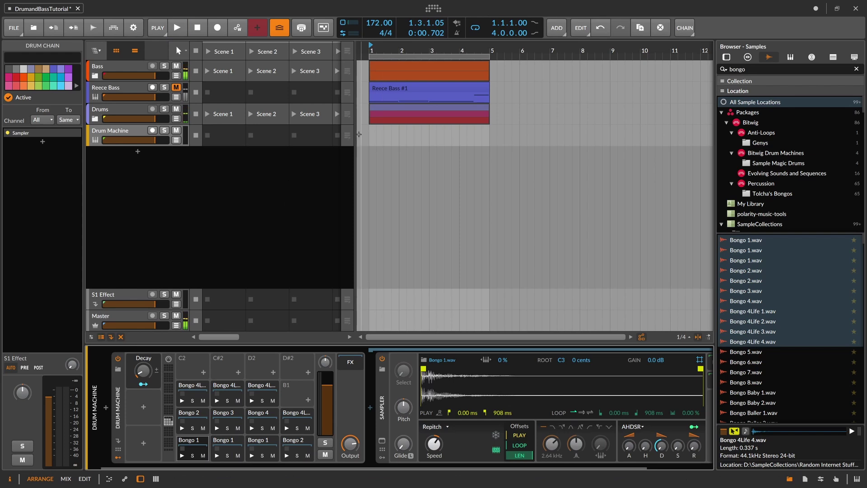
pyautogui.press('space')
pyautogui.doubleClick(380, 135)
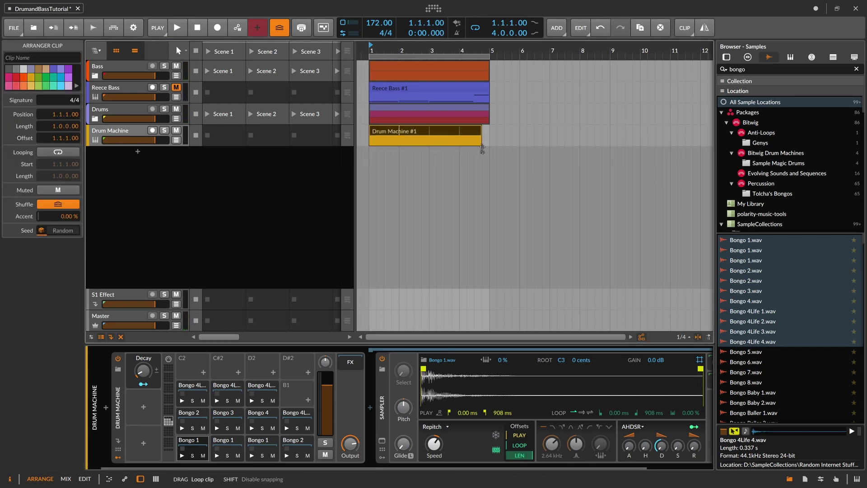
pyautogui.moveTo(482, 149); pyautogui.dragTo(490, 150)
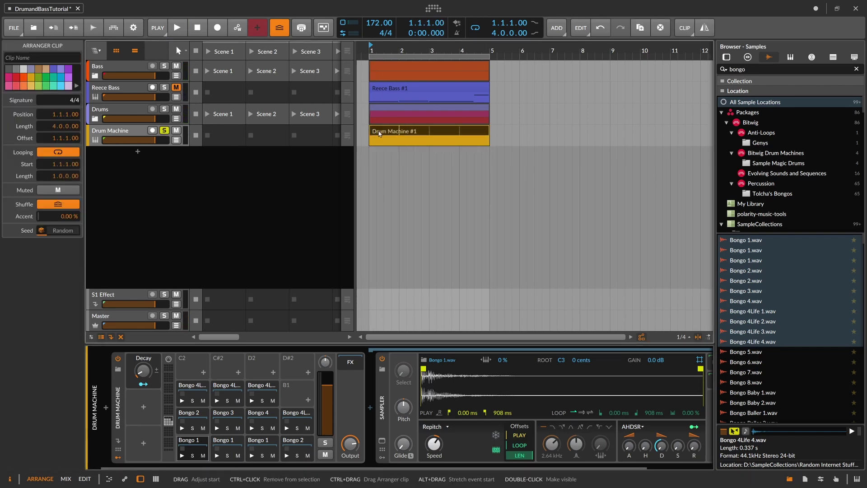
# Enter eight consecutive sixteenth notes rising from C1 to G1 in the Drum Machine clip, starting at 1.1
pyautogui.doubleClick(377, 132)
pyautogui.doubleClick(198, 403)
pyautogui.doubleClick(230, 394)
pyautogui.doubleClick(260, 386)
pyautogui.doubleClick(292, 378)
pyautogui.doubleClick(324, 369)
pyautogui.doubleClick(357, 360)
pyautogui.doubleClick(393, 352)
pyautogui.doubleClick(424, 344)
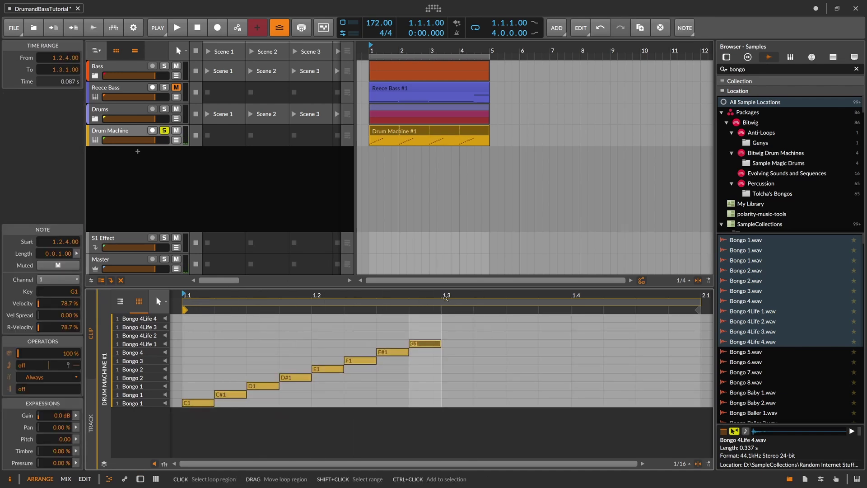
# Select the eight rising bongo notes and duplicate them into the second half of the bar
pyautogui.moveTo(445, 296); pyautogui.dragTo(388, 289)
pyautogui.moveTo(424, 405); pyautogui.dragTo(280, 335)
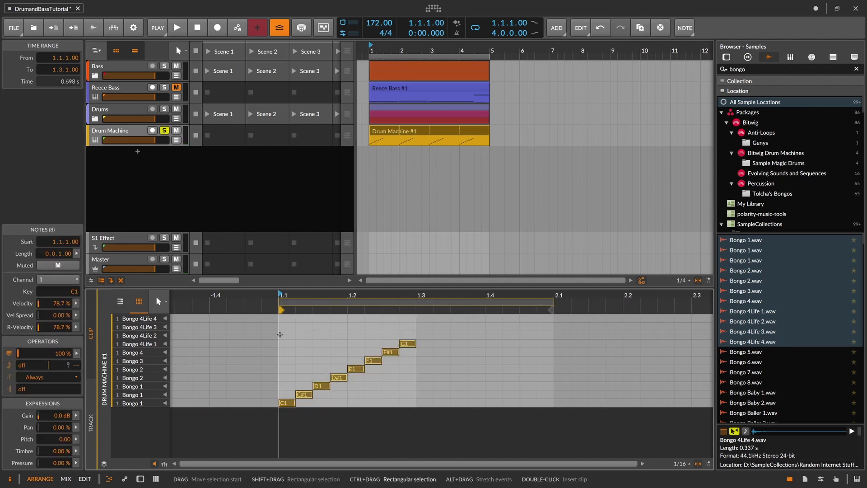
pyautogui.hotkey('ctrl', 'd')
# Play the bongo loop and adjust the Drum Machine's Decay macro to about 29%
pyautogui.press('space')
pyautogui.doubleClick(128, 131)
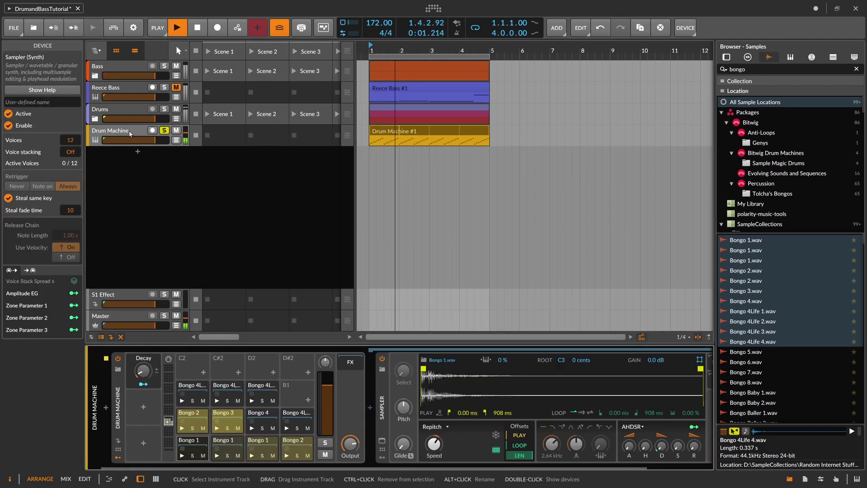
pyautogui.moveTo(282, 467)
pyautogui.mouseDown()
pyautogui.moveTo(320, 468)
pyautogui.moveTo(271, 467)
pyautogui.mouseUp()
pyautogui.moveTo(143, 371); pyautogui.dragTo(143, 360)
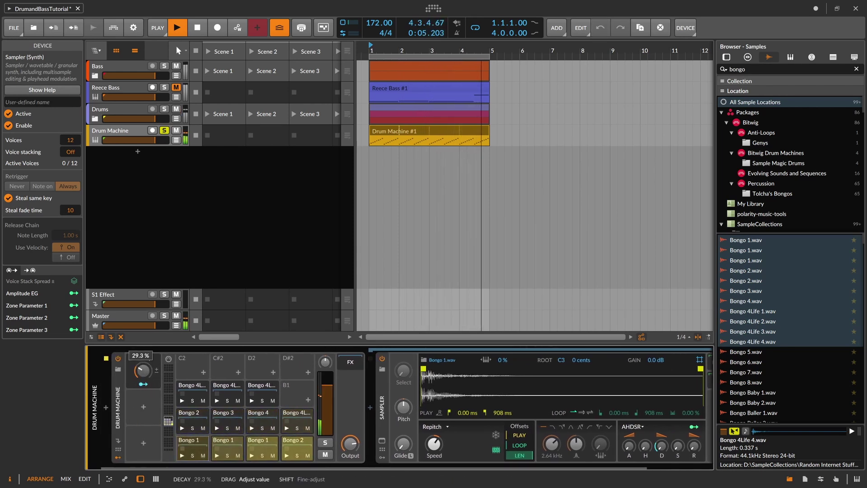
pyautogui.press('space')
# Add a second Macro modulator to the Drum Machine below the Decay macro
pyautogui.click(145, 410)
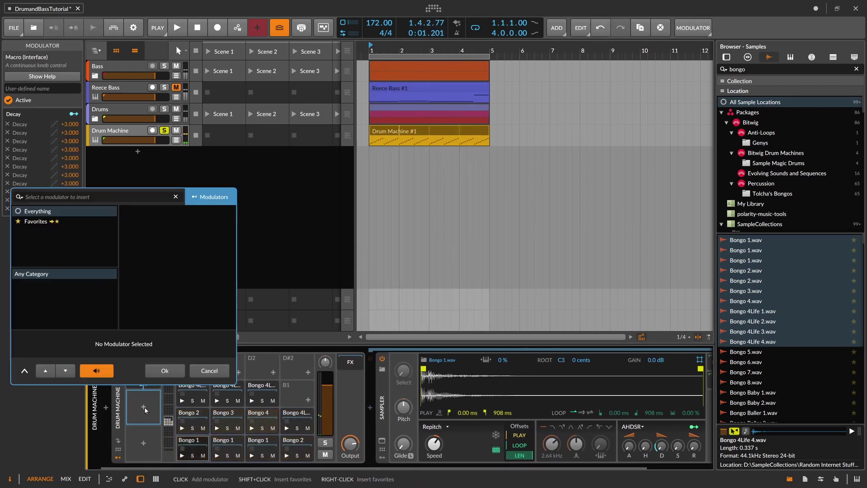
pyautogui.write('mac')
pyautogui.press('Return')
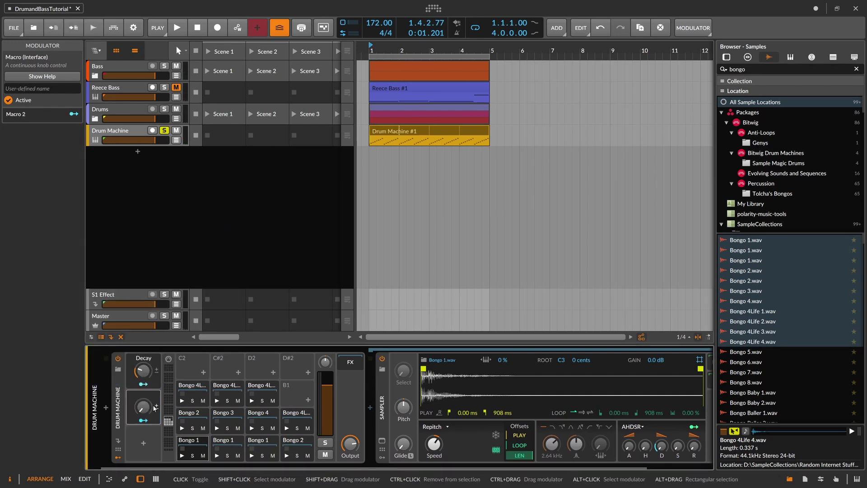
# Map the second Macro to the C1 Bongo 1 sampler's pitch at +36.00 and copy the modulation to all layers
pyautogui.click(143, 420)
pyautogui.moveTo(403, 408); pyautogui.dragTo(403, 393)
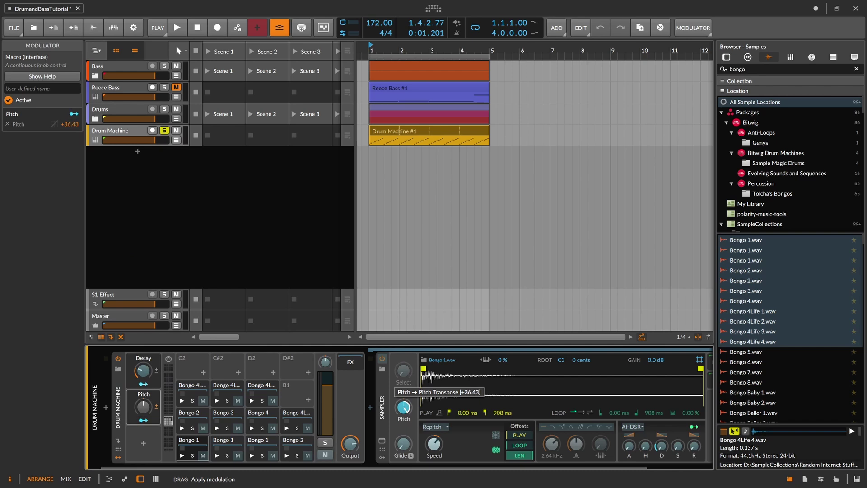
pyautogui.moveTo(403, 393); pyautogui.dragTo(371, 409)
pyautogui.rightClick(405, 409)
pyautogui.click(451, 478)
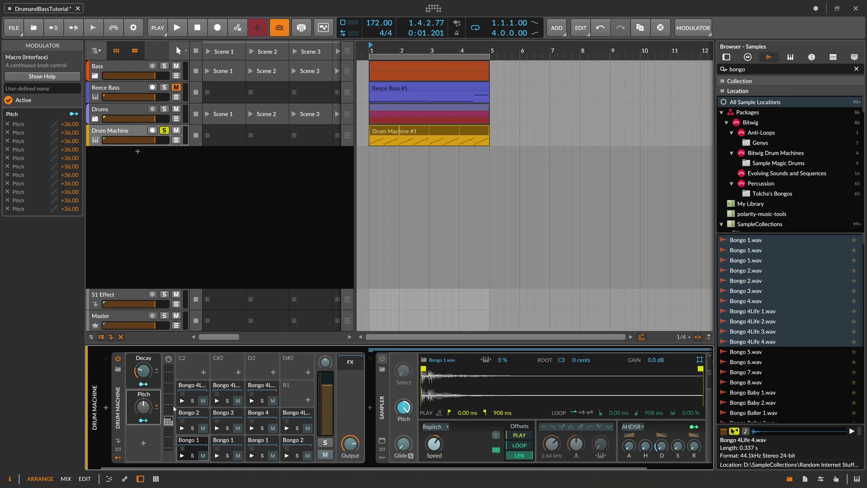
pyautogui.click(143, 420)
# Set the Pitch macro to about 16% and the Decay macro to about 18% during playback, and unsolo the Drum Machine track
pyautogui.press('space')
pyautogui.moveTo(143, 407); pyautogui.dragTo(143, 378)
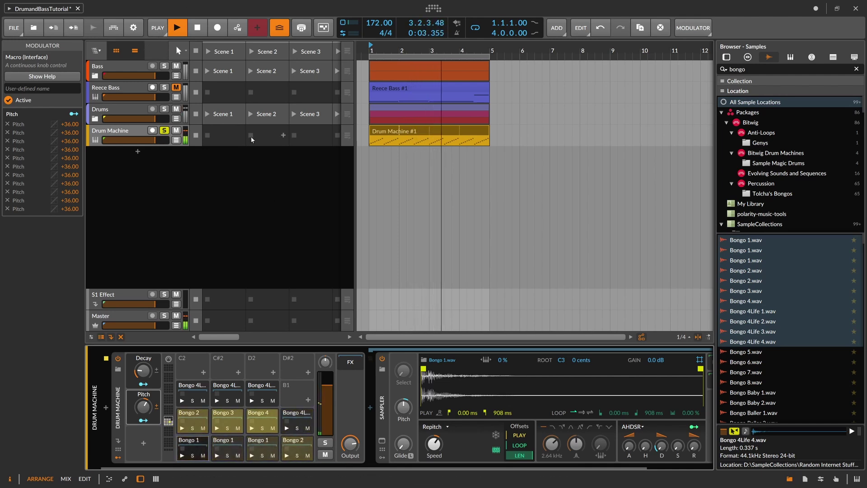
pyautogui.click(164, 130)
pyautogui.click(147, 132)
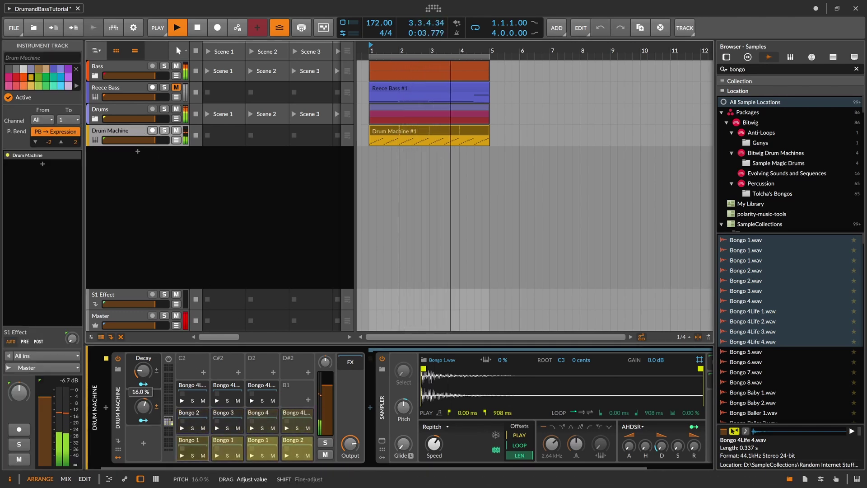
pyautogui.moveTo(271, 467)
pyautogui.mouseDown()
pyautogui.moveTo(327, 466)
pyautogui.moveTo(271, 466)
pyautogui.mouseUp()
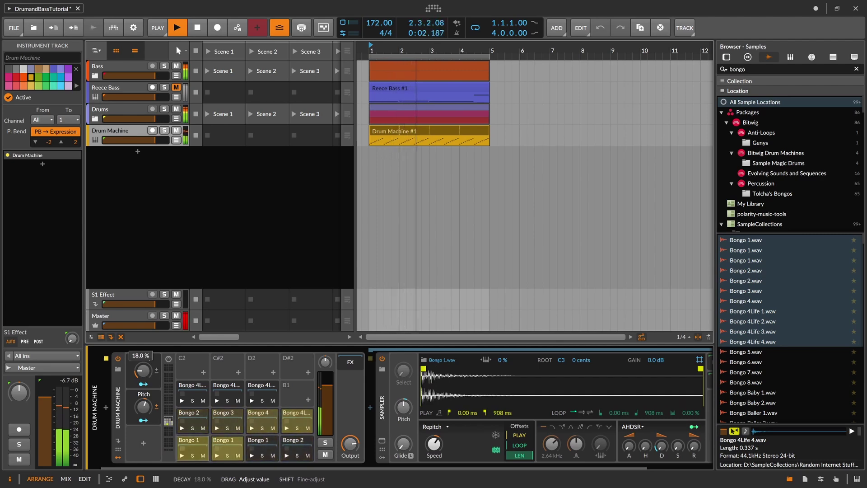
# Insert a Reverb device into the Drum Machine's FX chain
pyautogui.click(351, 362)
pyautogui.click(369, 408)
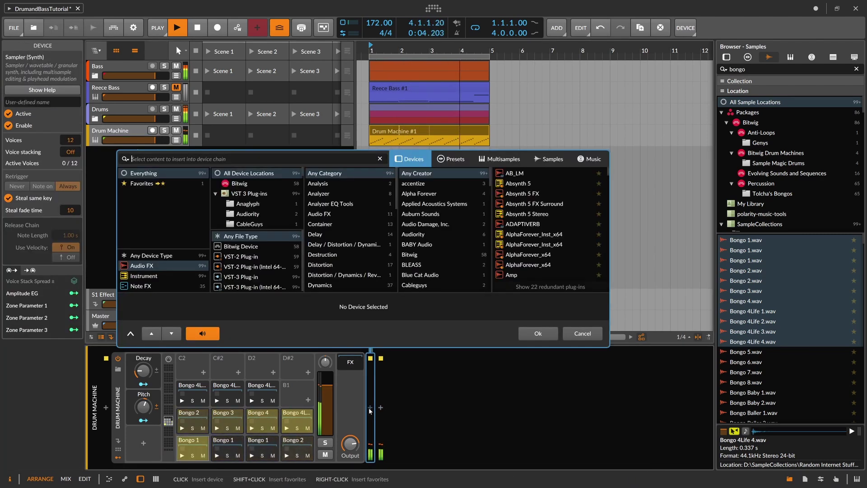
pyautogui.write('reverb')
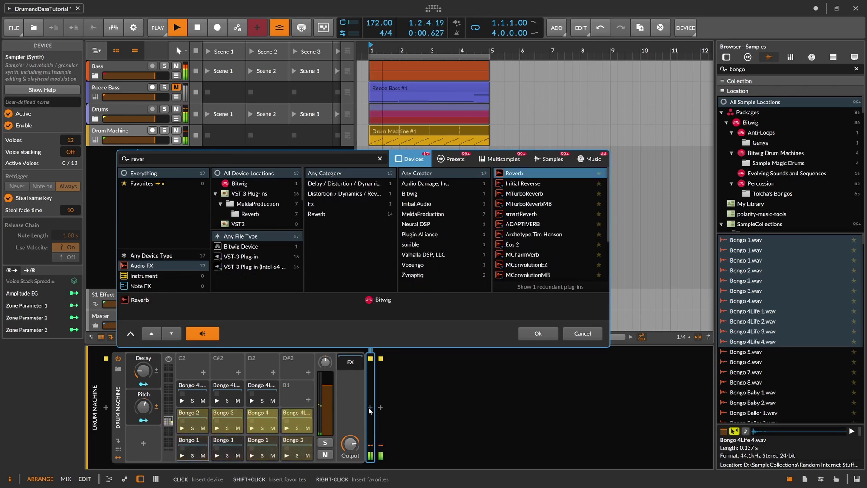
pyautogui.press('Return')
# Set the Reverb to Room with 0% diffusion, a late decay time of 316 ms and a mix of about 17%
pyautogui.click(406, 368)
pyautogui.moveTo(409, 438); pyautogui.dragTo(408, 481)
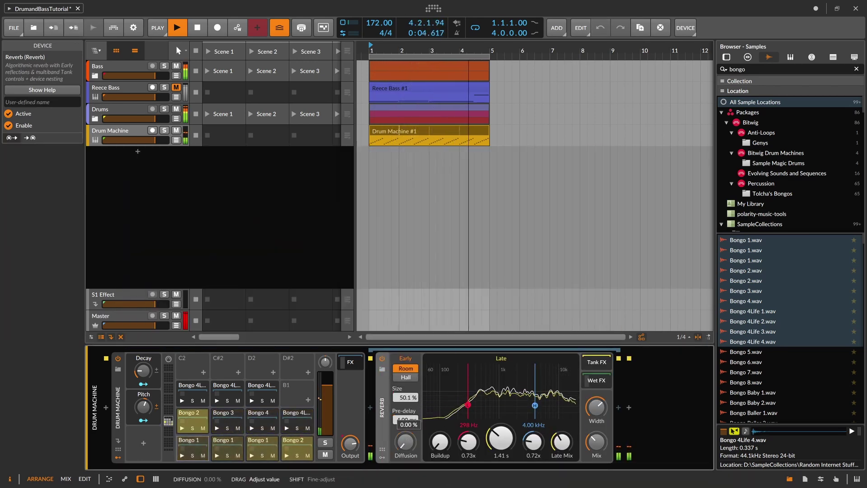
pyautogui.moveTo(501, 438); pyautogui.dragTo(501, 476)
pyautogui.moveTo(597, 442); pyautogui.dragTo(597, 456)
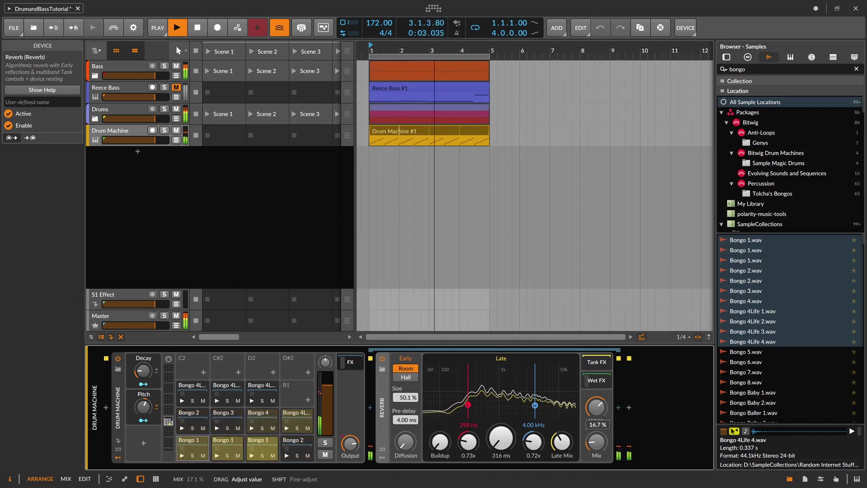
# Insert Delay-1 after the Reverb, lower its feedback and set its mix to about 24%
pyautogui.click(618, 408)
pyautogui.write('delay')
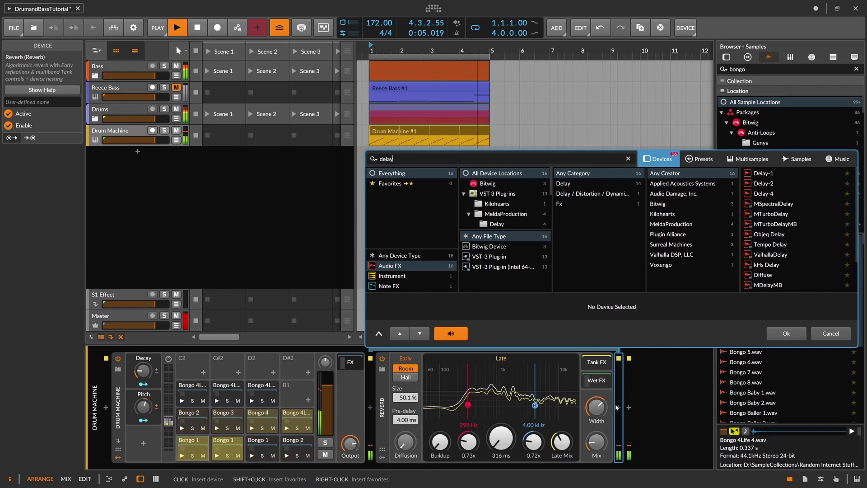
pyautogui.press('Return')
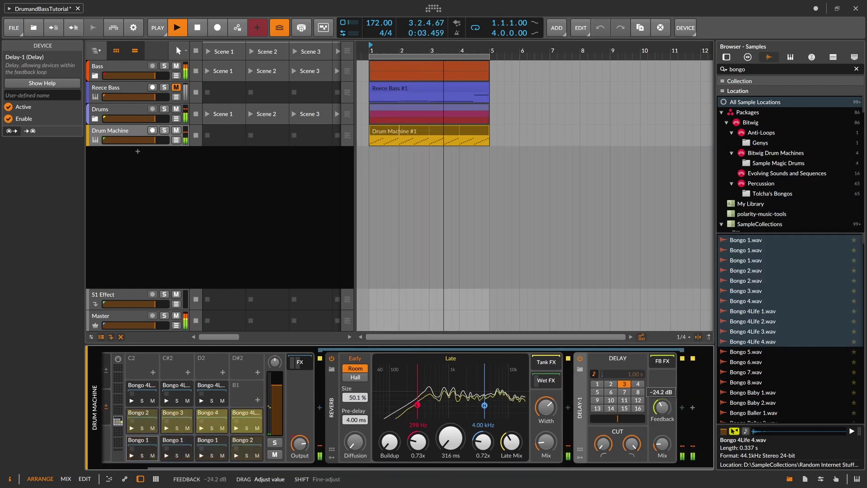
pyautogui.moveTo(663, 444); pyautogui.dragTo(662, 436)
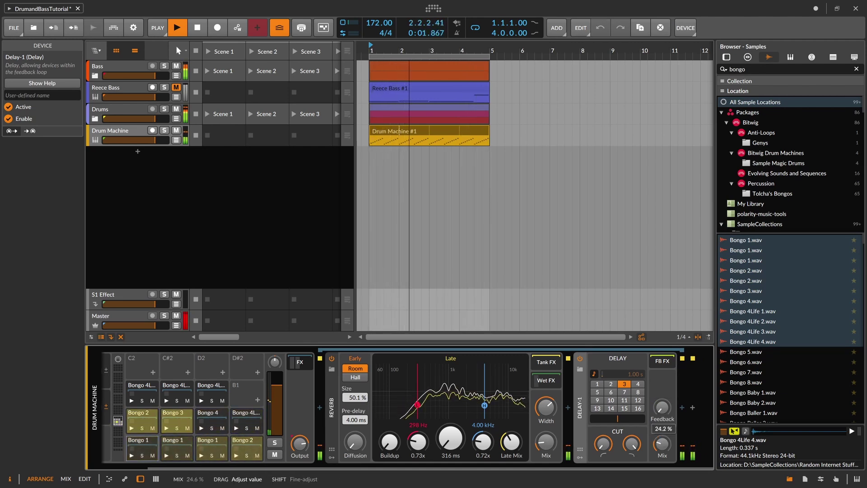
# Insert a Freq Shifter before the Reverb, adjust its frequency range and set the left shift offset to about 4%
pyautogui.scroll(2, 265, 461)
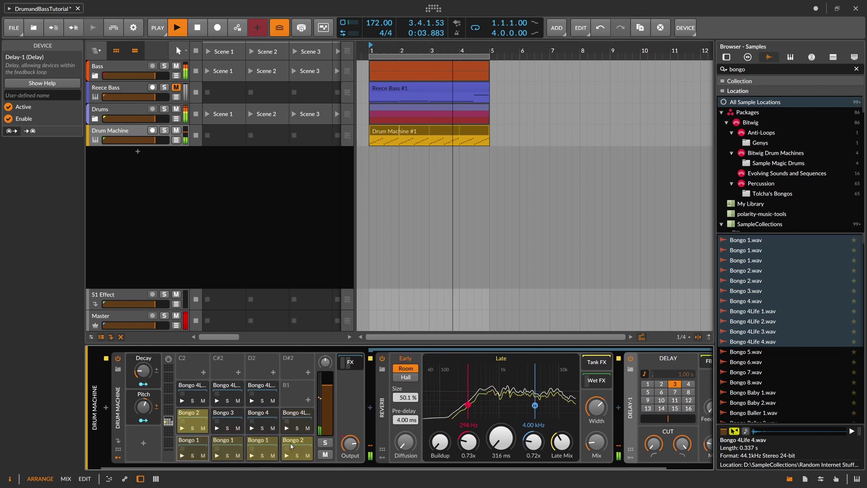
pyautogui.press('space')
pyautogui.click(369, 410)
pyautogui.write('freq')
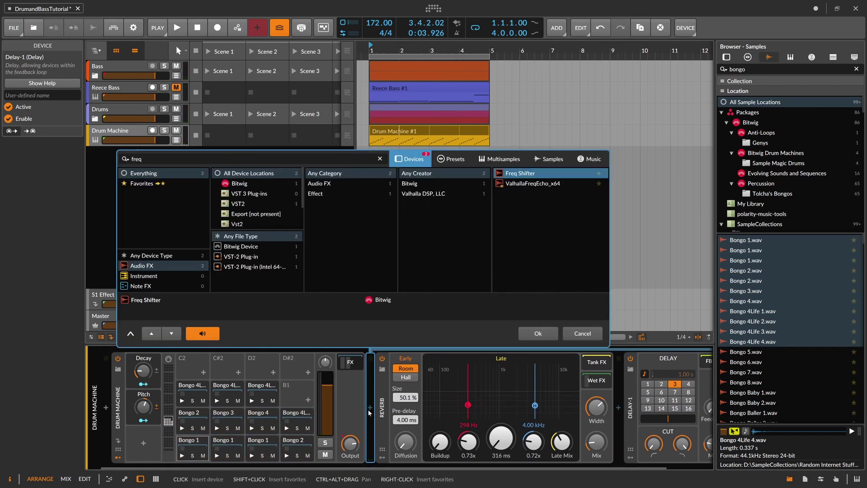
pyautogui.press('Return')
pyautogui.press('space')
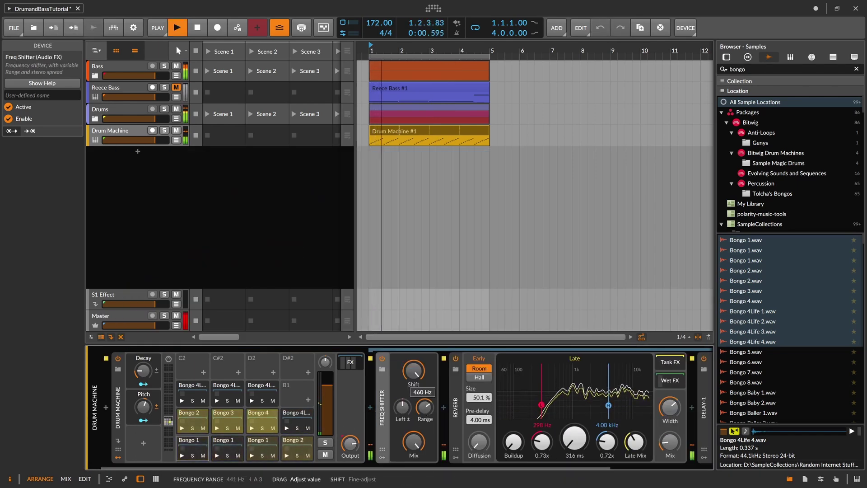
pyautogui.moveTo(425, 407); pyautogui.dragTo(402, 404)
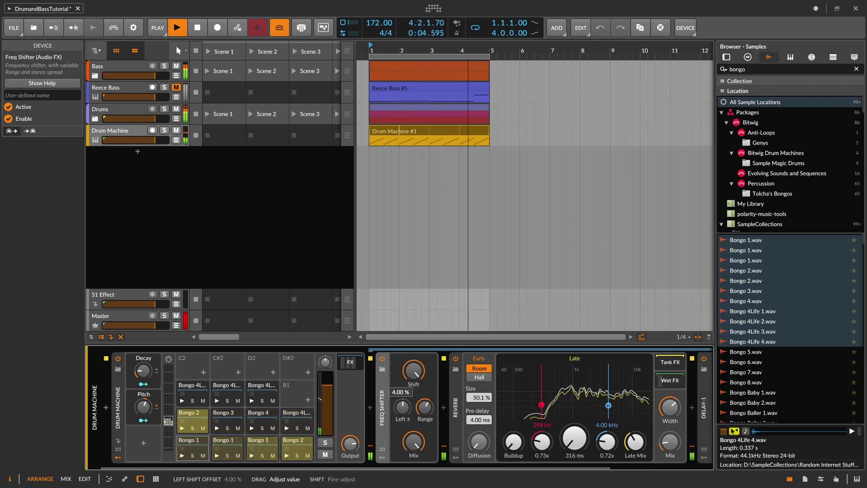
# Move Delay-1 ahead of the Freq Shifter in the FX chain and delete it
pyautogui.scroll(-3, 383, 440)
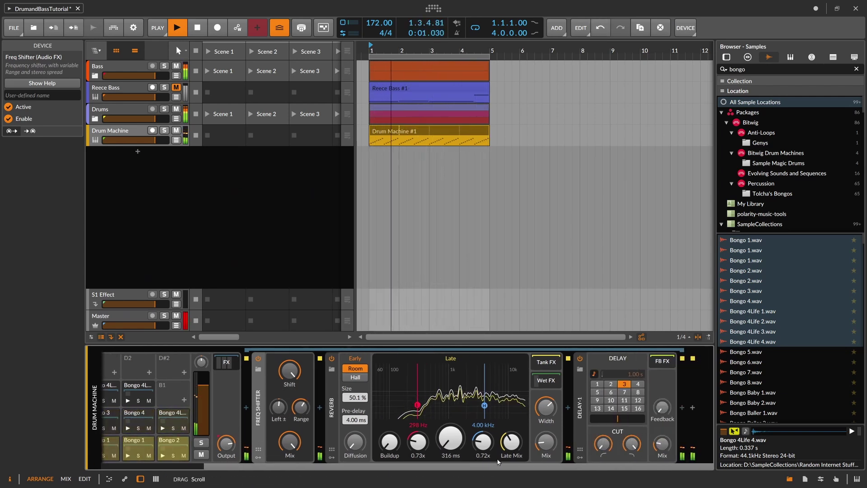
pyautogui.moveTo(580, 407); pyautogui.dragTo(274, 439)
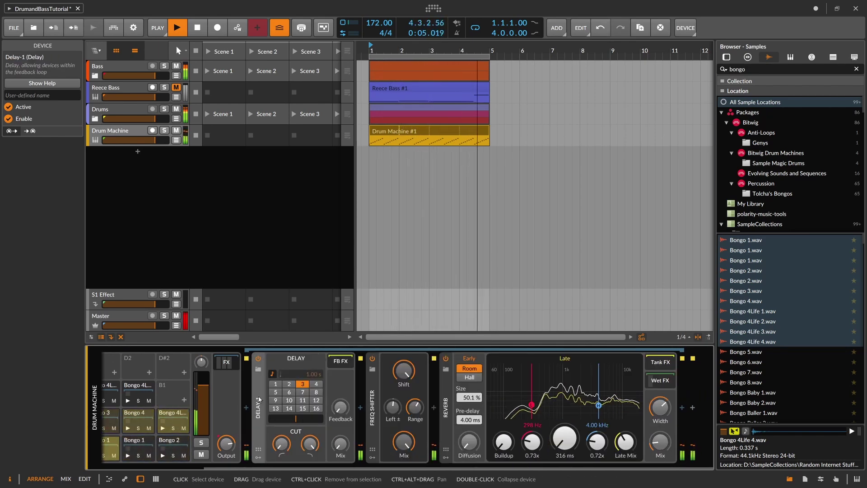
pyautogui.press('Delete')
# Adjust the Reverb's mix and set the Decay macro to about 25% while the loop plays, and stop playback
pyautogui.moveTo(660, 441); pyautogui.dragTo(660, 430)
pyautogui.moveTo(132, 371); pyautogui.dragTo(132, 368)
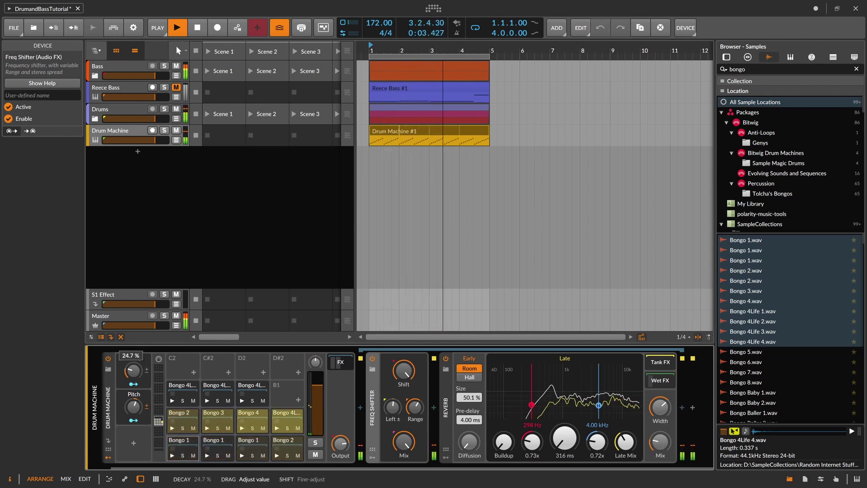
pyautogui.press('space')
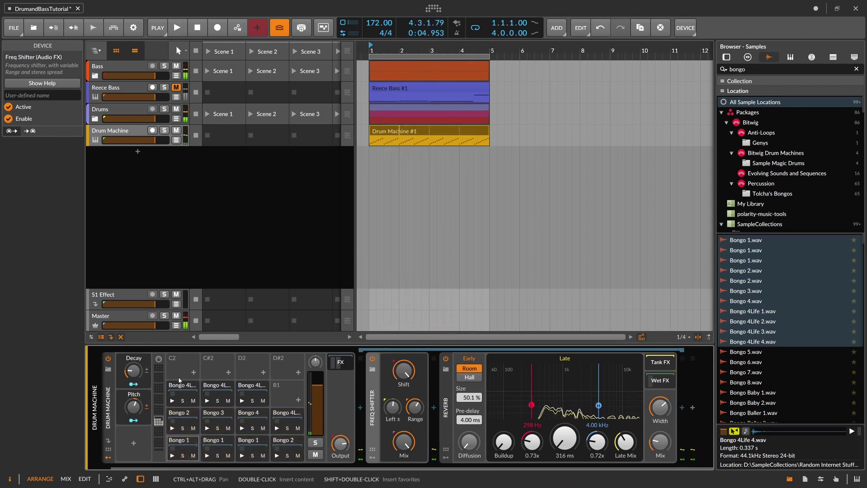
pyautogui.moveTo(201, 468); pyautogui.dragTo(179, 468)
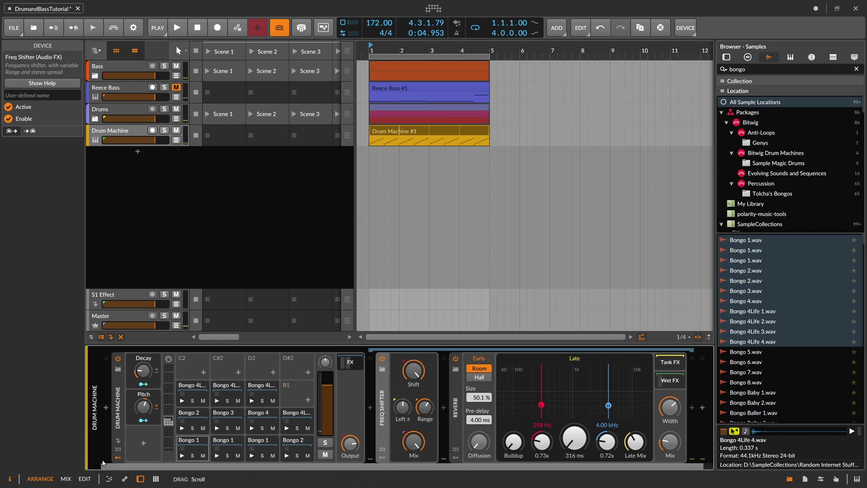
# Rename the Drum Machine track as Percussions
pyautogui.click(121, 132)
pyautogui.doubleClick(111, 132)
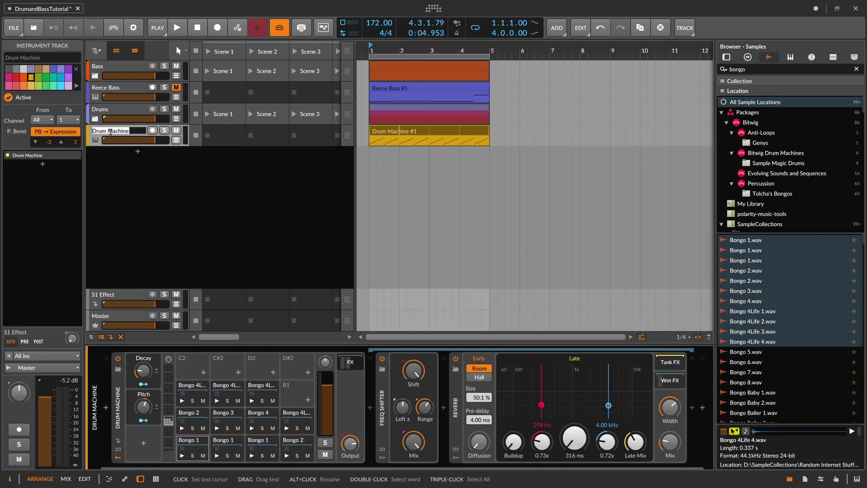
pyautogui.write('ons')
pyautogui.press('Return')
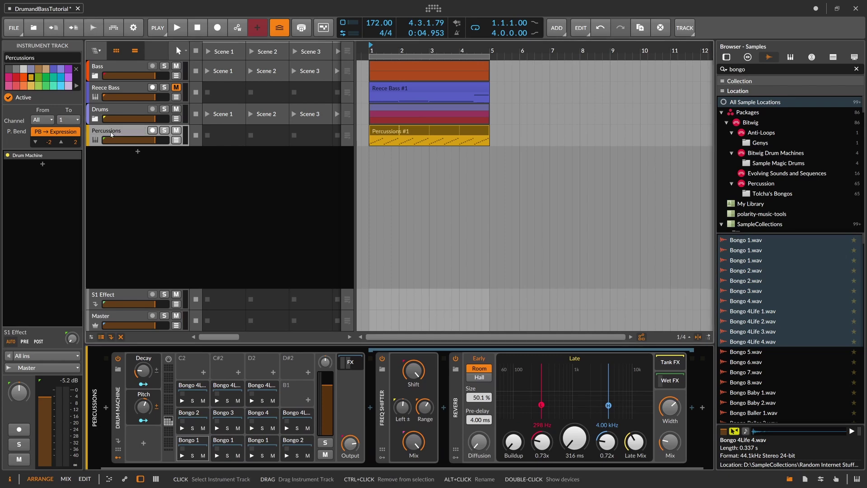
# Add a new instrument track below Percussions with Bitwig's Polysynth as its device
pyautogui.doubleClick(130, 170)
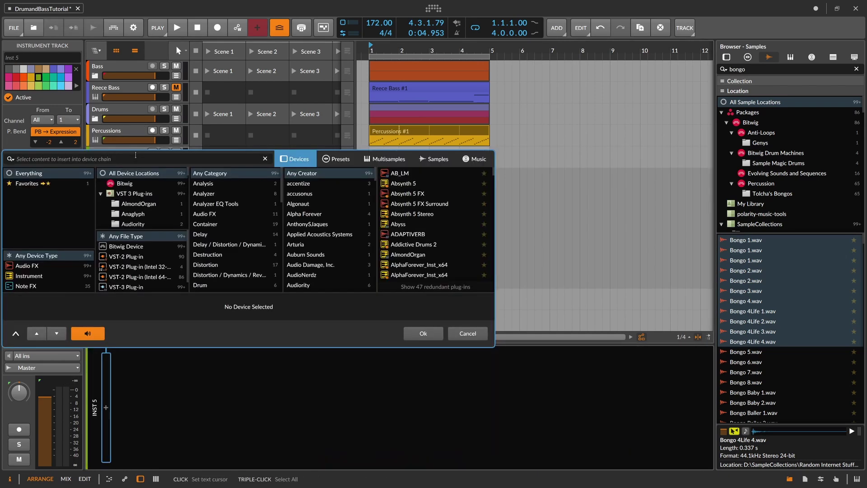
pyautogui.write('poly')
pyautogui.press('Down')
pyautogui.press('Down')
pyautogui.press('Down')
pyautogui.press('Down')
pyautogui.press('Down')
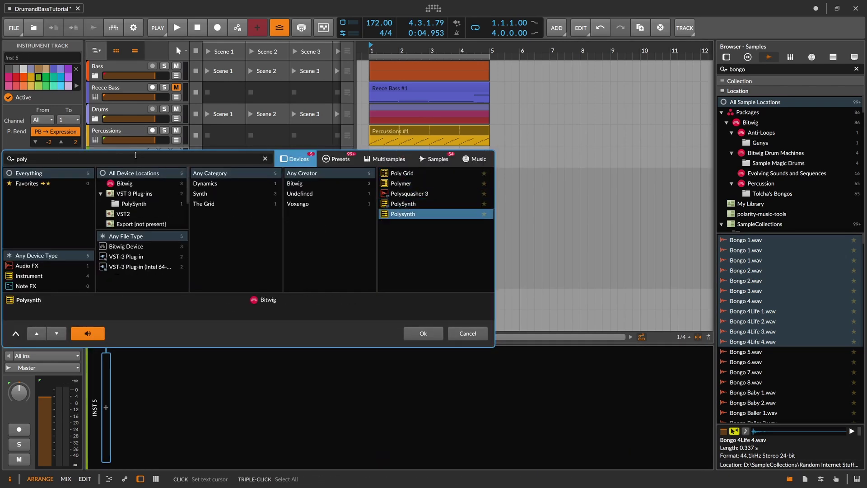
pyautogui.press('Return')
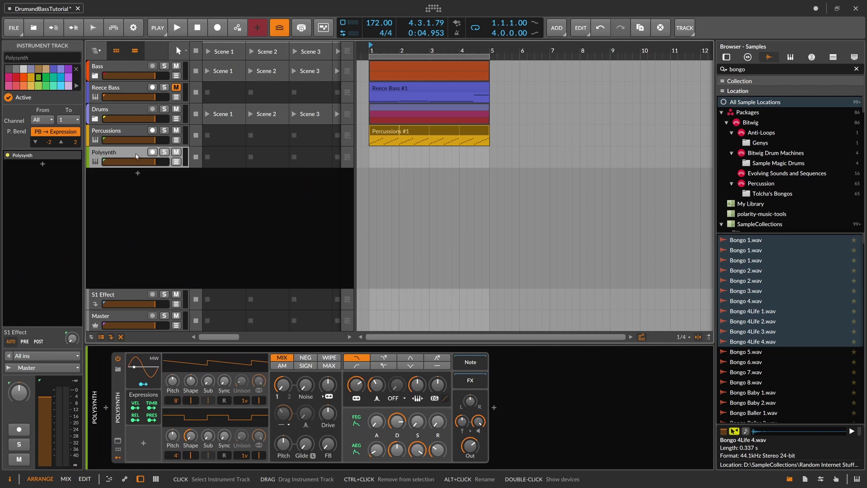
# Create a four-bar clip at bar 1 on the Polysynth track and draw a sustained E3 note across it
pyautogui.doubleClick(377, 156)
pyautogui.moveTo(399, 154); pyautogui.dragTo(480, 154)
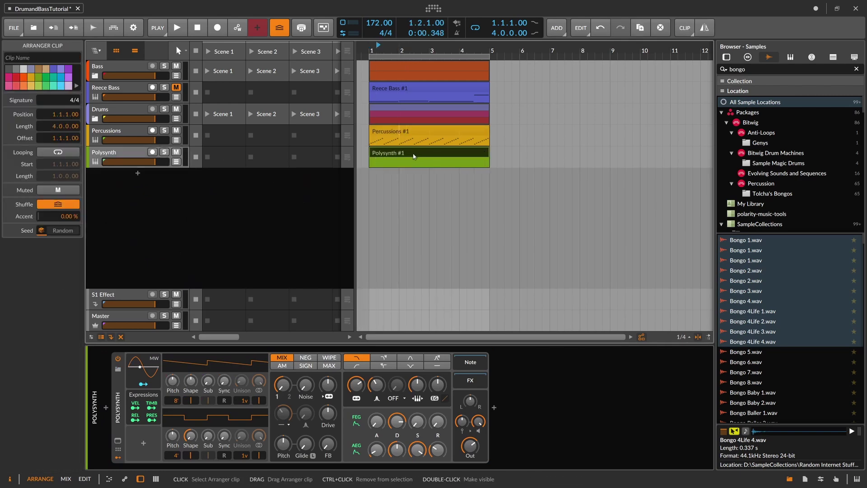
pyautogui.doubleClick(414, 157)
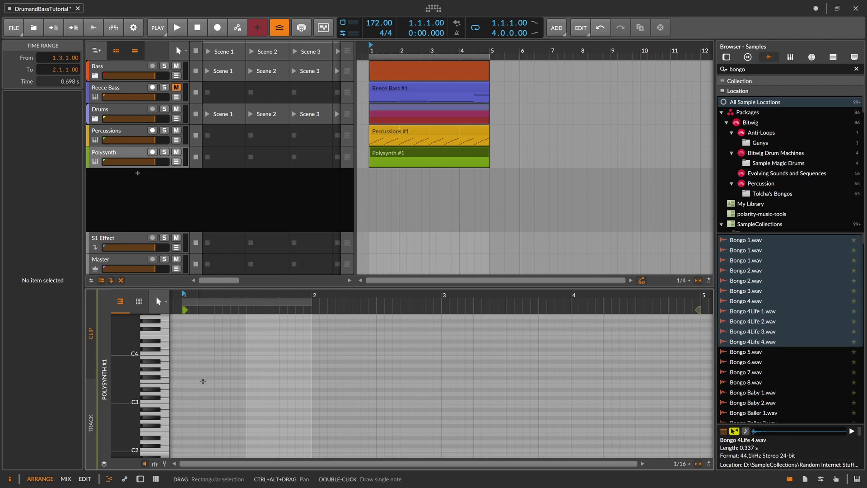
pyautogui.doubleClick(178, 386)
pyautogui.moveTo(180, 385); pyautogui.dragTo(571, 390)
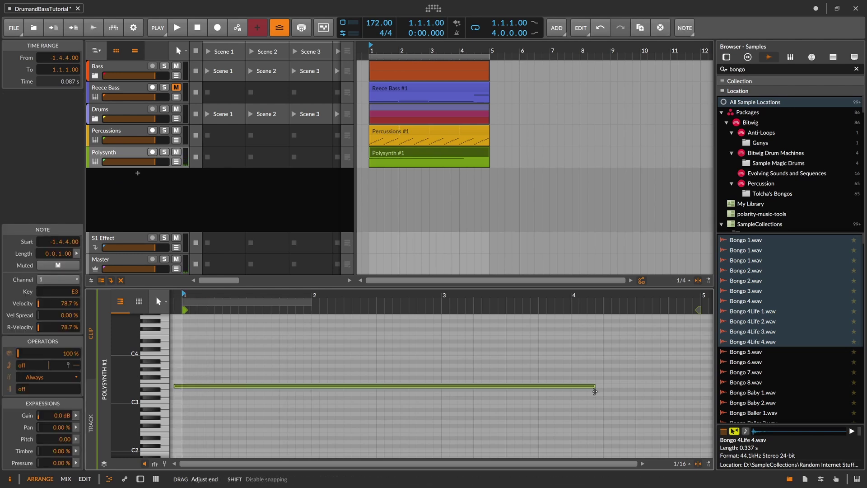
pyautogui.moveTo(695, 391); pyautogui.dragTo(700, 391)
# Solo the Polysynth track and give oscillator 1 nine unison voices with a spread of about 13 cents
pyautogui.click(164, 152)
pyautogui.press('space')
pyautogui.doubleClick(136, 153)
pyautogui.press('space')
pyautogui.moveTo(244, 401); pyautogui.dragTo(242, 377)
pyautogui.press('space')
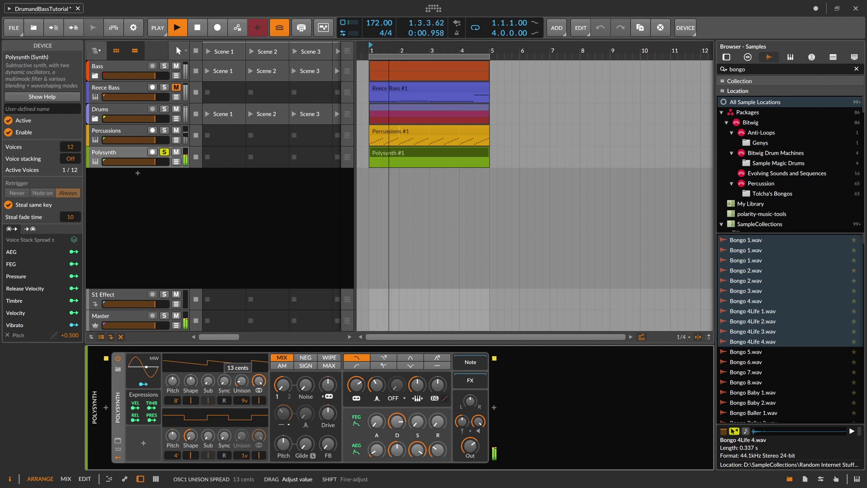
# Adjust the Polysynth's filter cutoff while auditioning the looped note
pyautogui.press('space')
pyautogui.press('space')
pyautogui.moveTo(376, 386); pyautogui.dragTo(356, 376)
pyautogui.press('space')
# Add a Classic LFO to the Polysynth, modulating the filter frequency by +13.33 at a rate of 4.63 Hz
pyautogui.click(145, 443)
pyautogui.write('lfo')
pyautogui.press('Down')
pyautogui.press('Down')
pyautogui.press('Down')
pyautogui.press('Return')
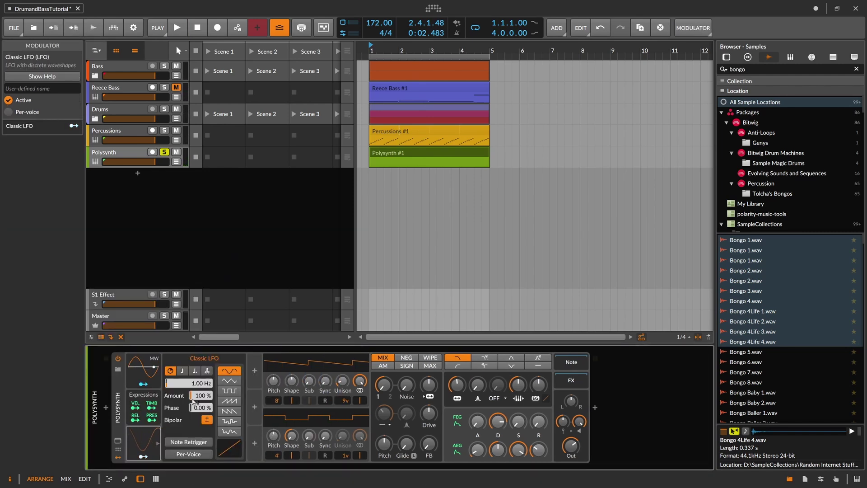
pyautogui.click(143, 456)
pyautogui.moveTo(456, 384)
pyautogui.mouseDown()
pyautogui.moveTo(457, 368)
pyautogui.moveTo(456, 388)
pyautogui.mouseUp()
pyautogui.click(143, 456)
pyautogui.press('space')
pyautogui.moveTo(189, 383)
pyautogui.mouseDown()
pyautogui.moveTo(188, 360)
pyautogui.moveTo(201, 389)
pyautogui.mouseUp()
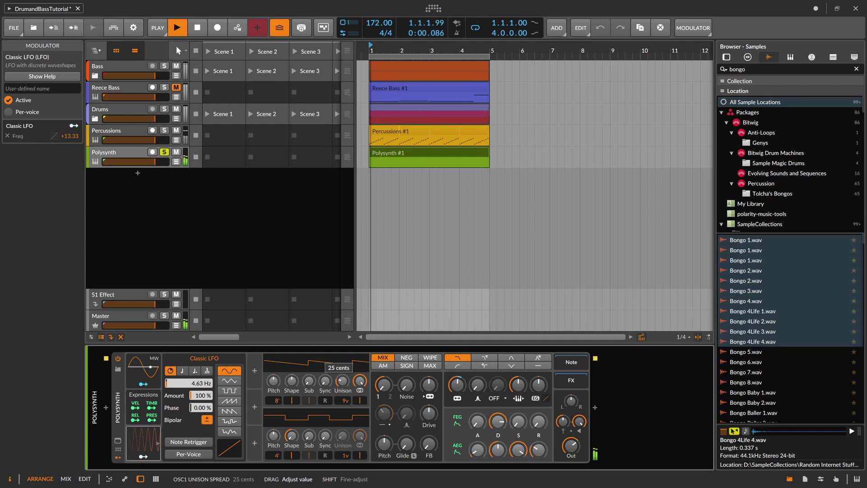
# Add a Hall Reverb with 200 % size and about 43 % mix after the Polysynth, and switch the synth filter to band-pass
pyautogui.click(594, 407)
pyautogui.write('reve')
pyautogui.press('Down')
pyautogui.press('Return')
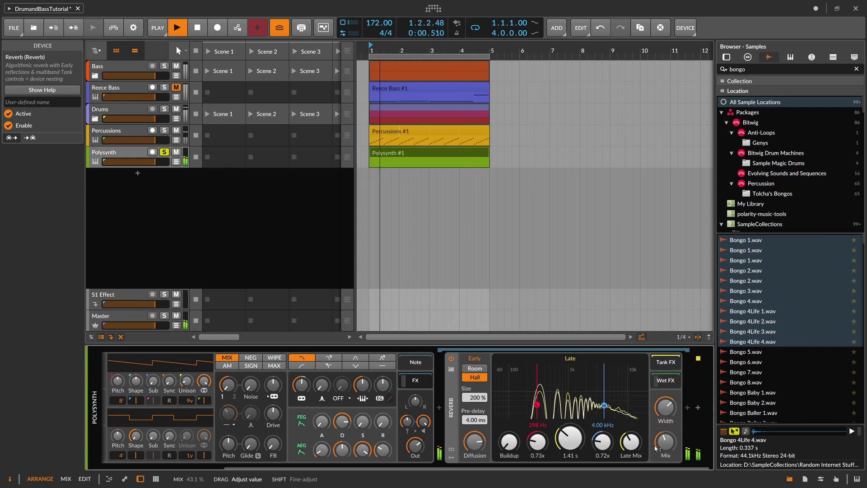
pyautogui.click(355, 358)
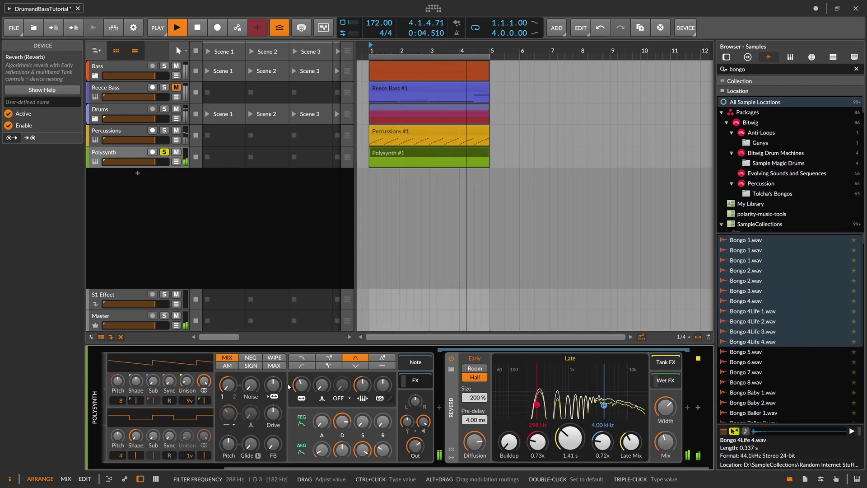
# Balance the oscillators at 50 %, switch oscillator 2 to an 8' sawtooth, and set oscillator 1's unison spread to 17 cents
pyautogui.moveTo(229, 384); pyautogui.dragTo(228, 387)
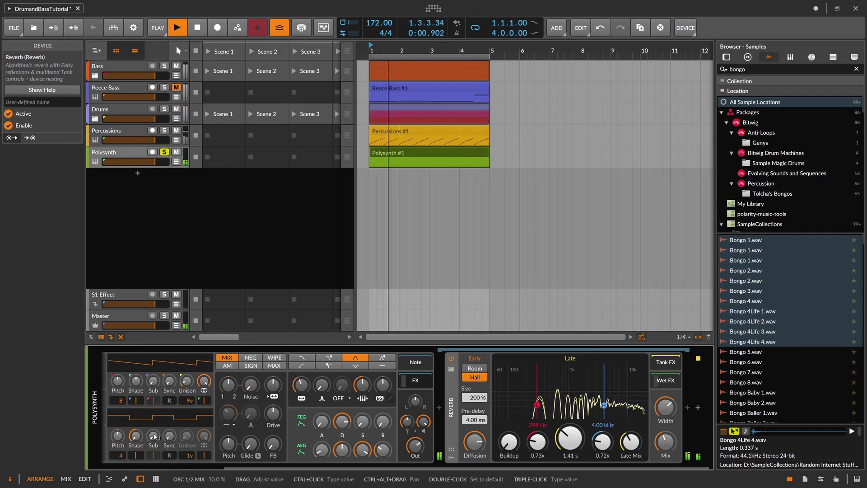
pyautogui.moveTo(236, 466); pyautogui.dragTo(128, 465)
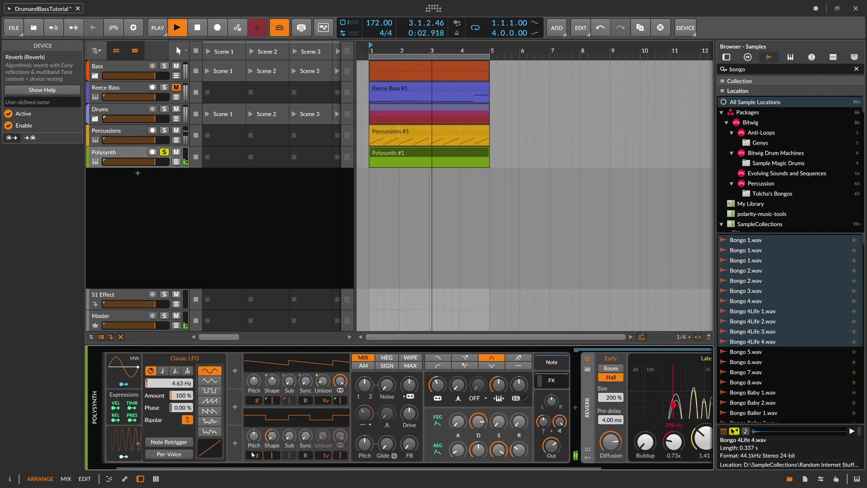
pyautogui.moveTo(268, 455); pyautogui.dragTo(268, 454)
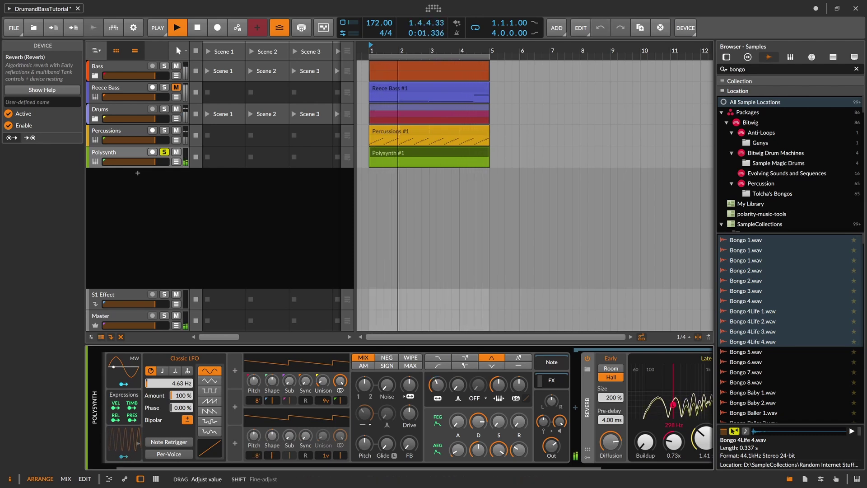
pyautogui.moveTo(305, 436); pyautogui.dragTo(305, 432)
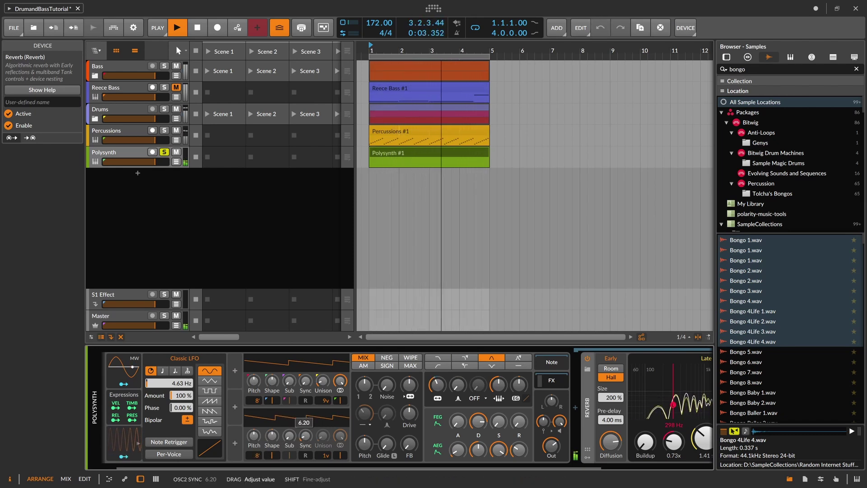
pyautogui.moveTo(305, 433); pyautogui.dragTo(305, 437)
pyautogui.moveTo(323, 383); pyautogui.dragTo(323, 381)
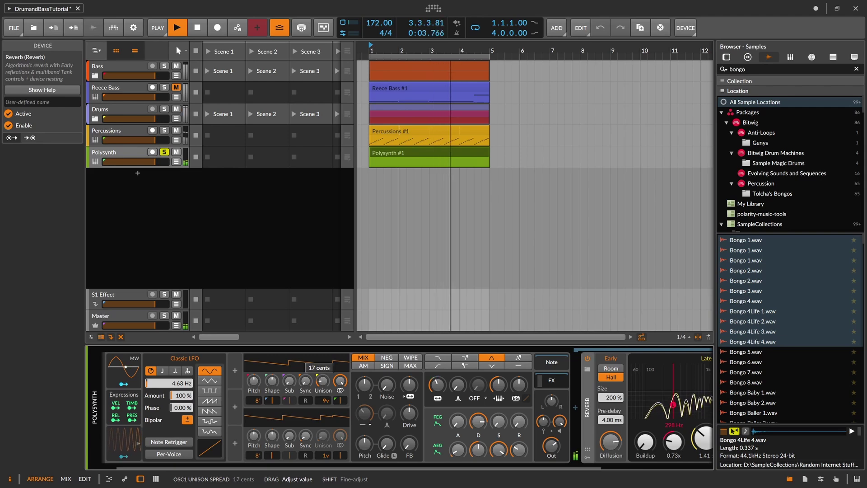
# Add a Random modulator to the Polysynth and map it to the global pitch with an amount of +0.220
pyautogui.click(235, 371)
pyautogui.write('ra')
pyautogui.press('Down')
pyautogui.press('Down')
pyautogui.press('Return')
pyautogui.click(245, 383)
pyautogui.moveTo(385, 445); pyautogui.dragTo(385, 430)
pyautogui.click(237, 380)
# Adjust the Random modulator's response, using Free trigger mode and bipolar output
pyautogui.moveTo(215, 395); pyautogui.dragTo(215, 386)
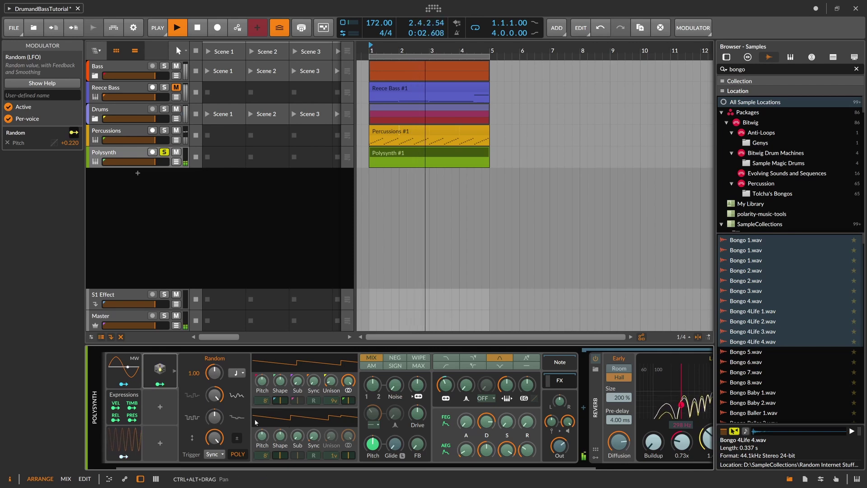
pyautogui.click(214, 454)
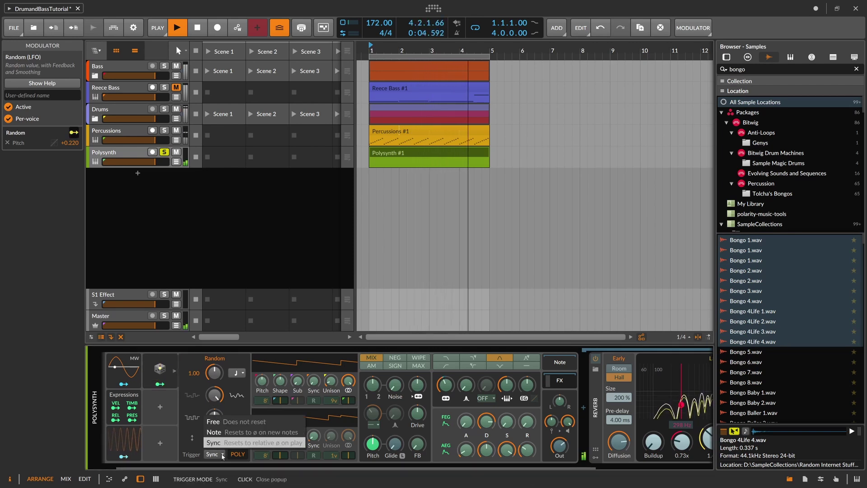
pyautogui.click(216, 422)
pyautogui.click(236, 439)
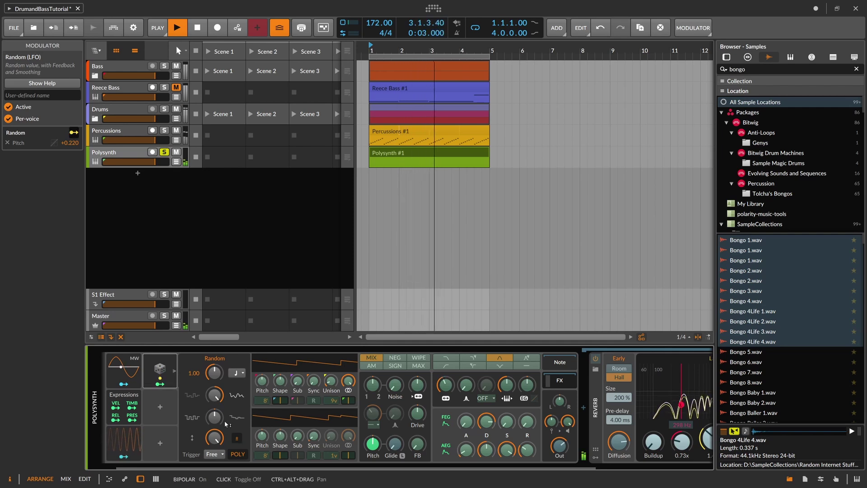
pyautogui.click(163, 371)
pyautogui.click(162, 384)
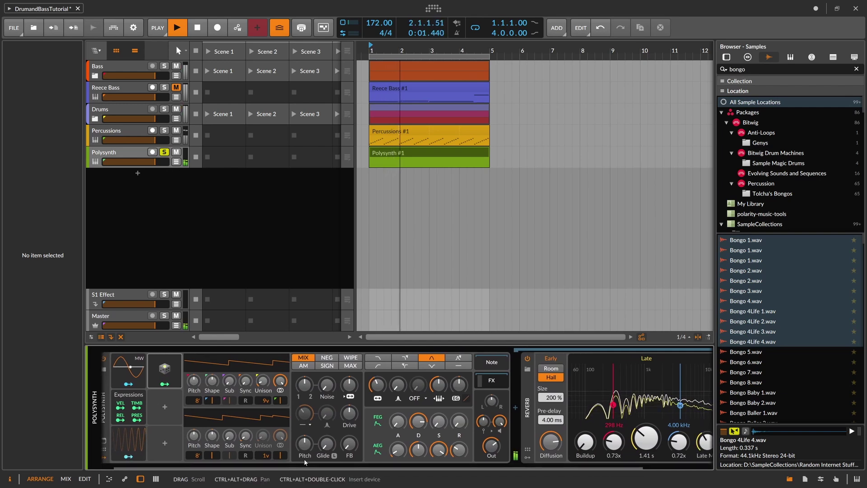
# Set the Polysynth's filter frequency to about 78 Hz and slow the Classic LFO to 1.41 Hz
pyautogui.moveTo(372, 385); pyautogui.dragTo(398, 353)
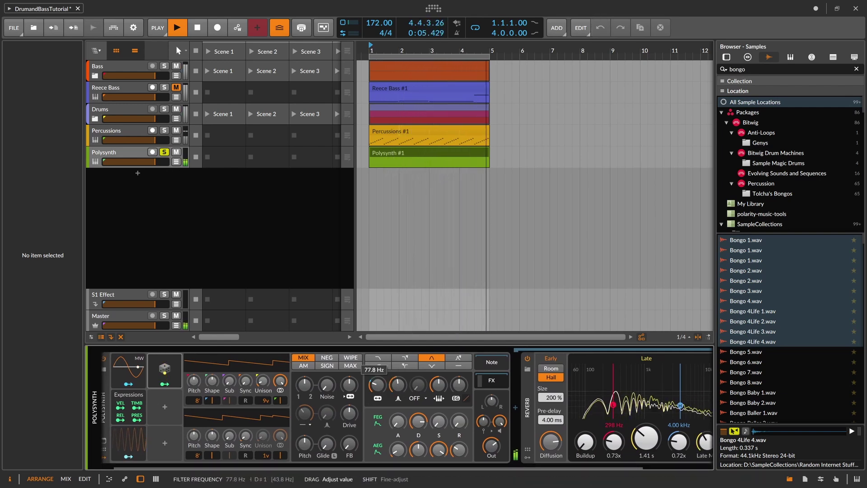
pyautogui.click(147, 445)
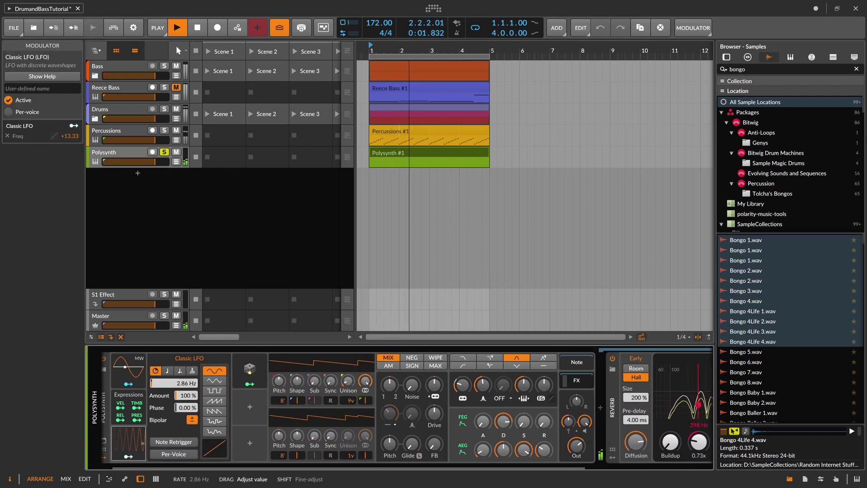
pyautogui.moveTo(174, 383); pyautogui.dragTo(174, 381)
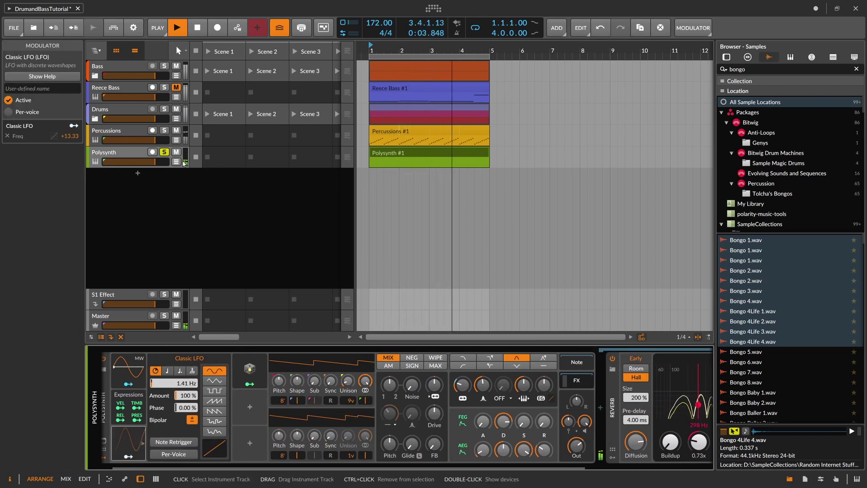
# With the Polysynth track unsoloed, increase the synth's Drive and set the Classic LFO rate to 1.87 Hz
pyautogui.click(167, 152)
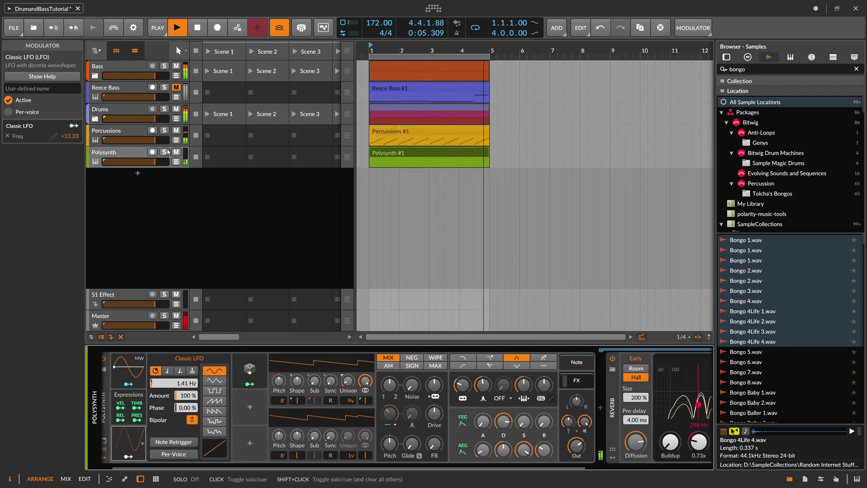
pyautogui.click(133, 154)
pyautogui.moveTo(434, 413); pyautogui.dragTo(434, 381)
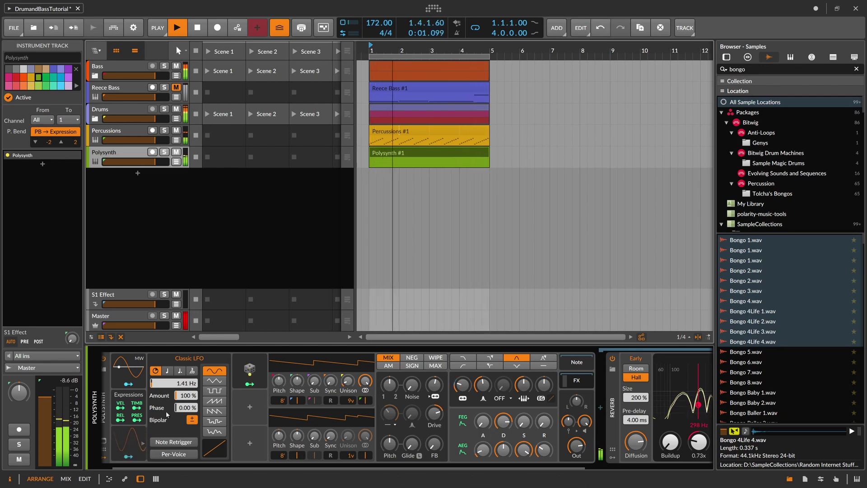
pyautogui.moveTo(176, 384); pyautogui.dragTo(176, 372)
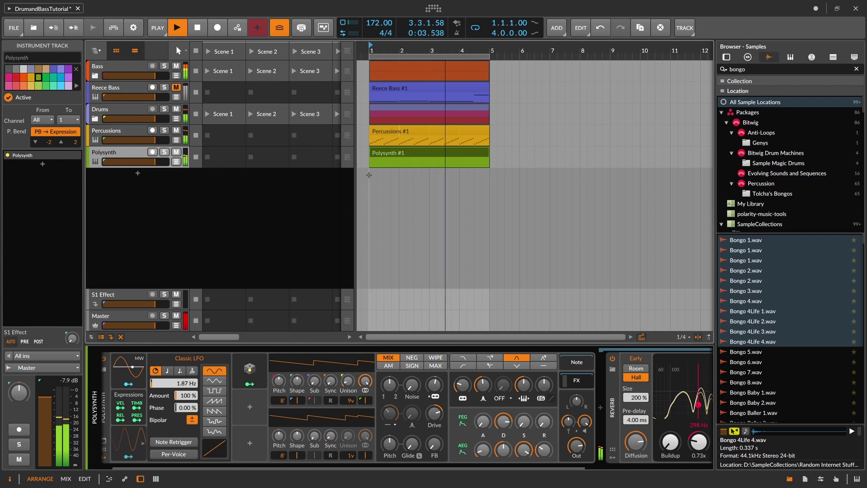
pyautogui.press('space')
# Transpose the Polysynth clip's note up an octave to E4 and trim its start to 1.1.1.00
pyautogui.doubleClick(378, 156)
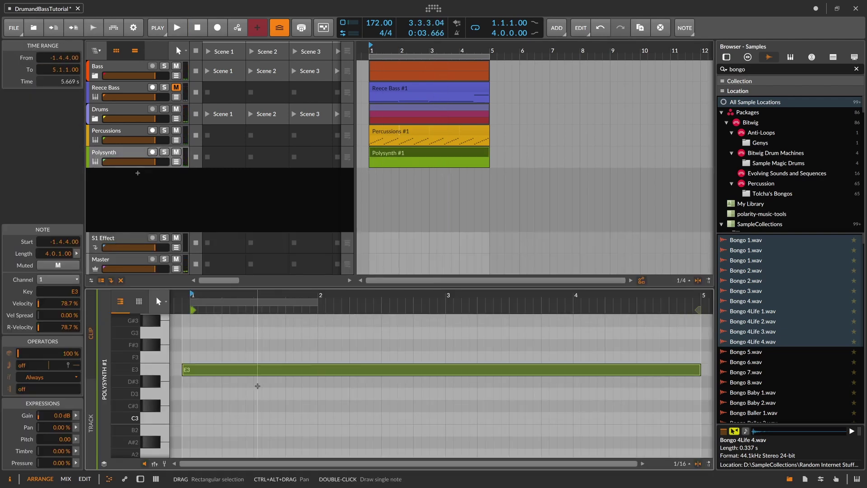
pyautogui.hotkey('shift', 'Up')
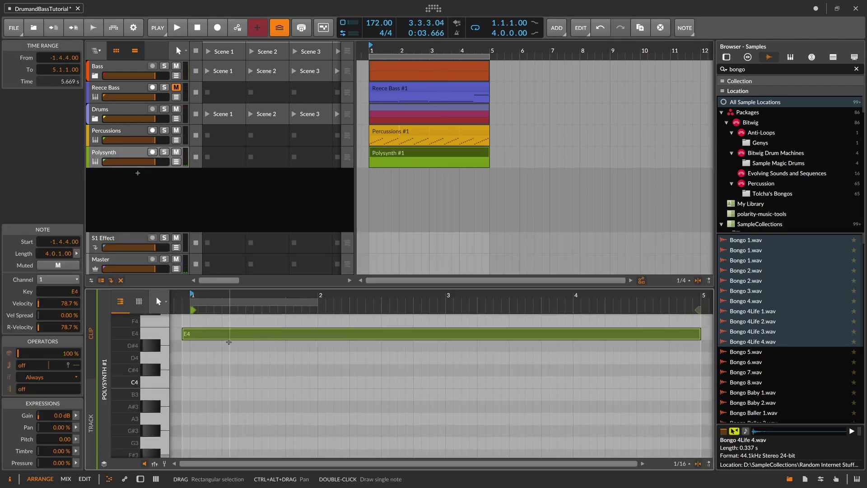
pyautogui.moveTo(183, 335); pyautogui.dragTo(191, 337)
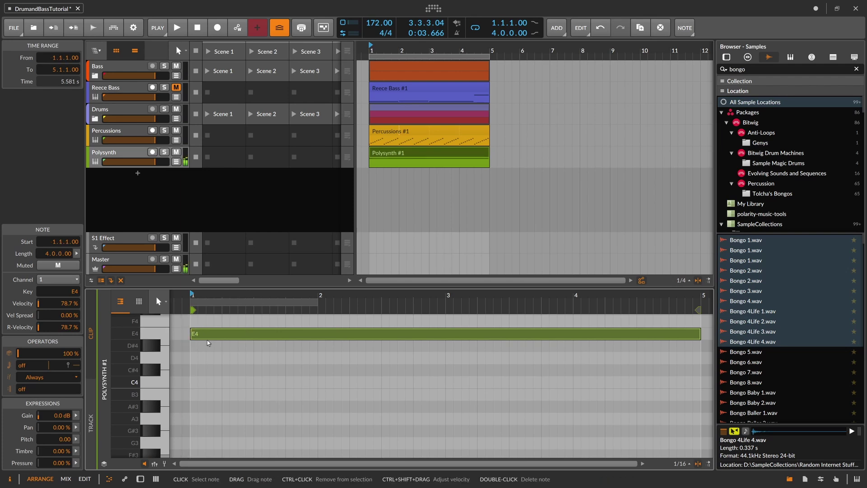
# Add an F4 note above the E4, spanning the full four bars of the clip
pyautogui.scroll(3, 204, 361)
pyautogui.scroll(-1, 212, 393)
pyautogui.click(194, 395)
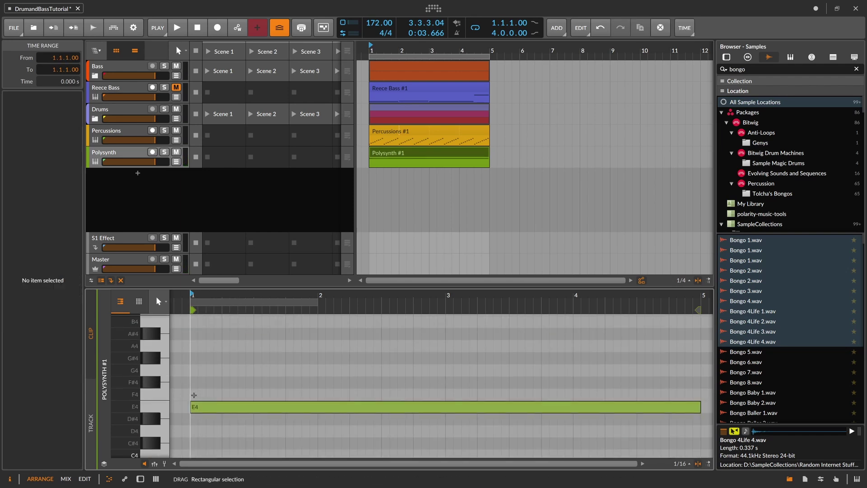
pyautogui.doubleClick(194, 396)
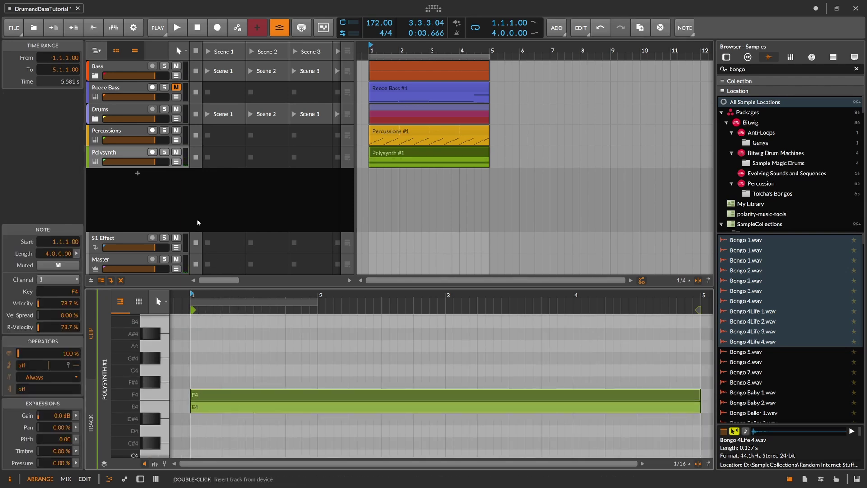
# With the loop playing, set the Polysynth's first oscillator to 4' and the Classic LFO rate to 3.30 Hz
pyautogui.press('space')
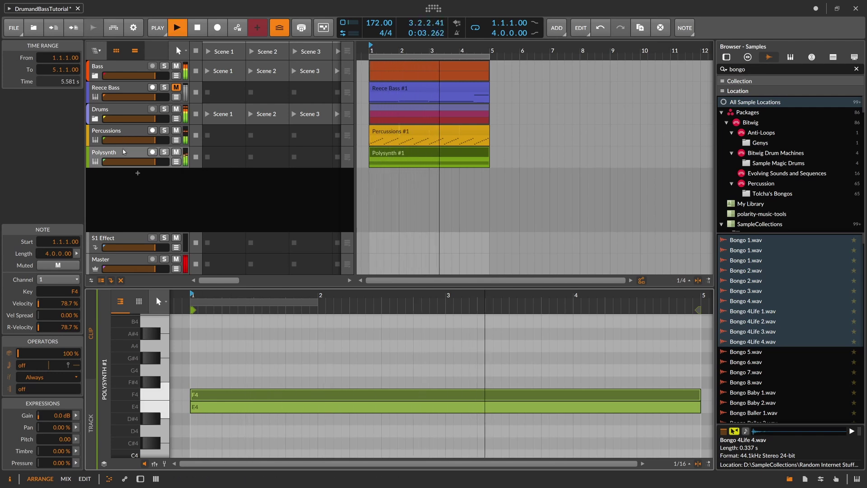
pyautogui.press('d')
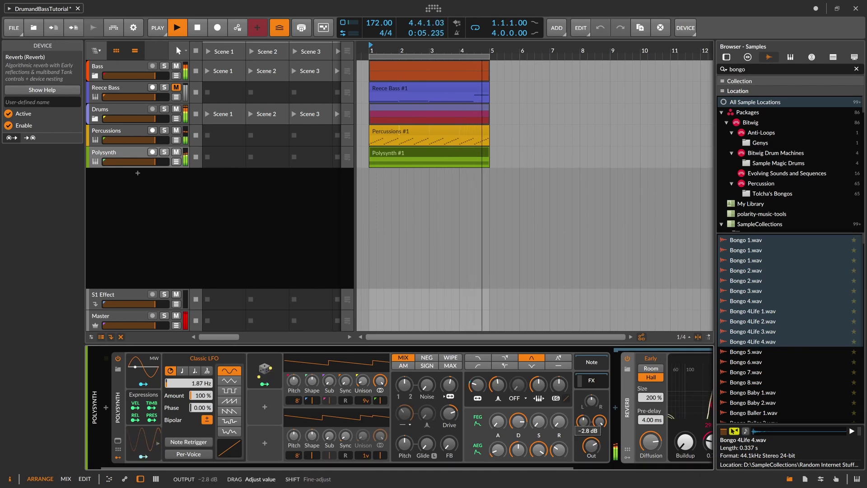
pyautogui.moveTo(196, 379); pyautogui.dragTo(197, 370)
pyautogui.moveTo(298, 402); pyautogui.dragTo(298, 393)
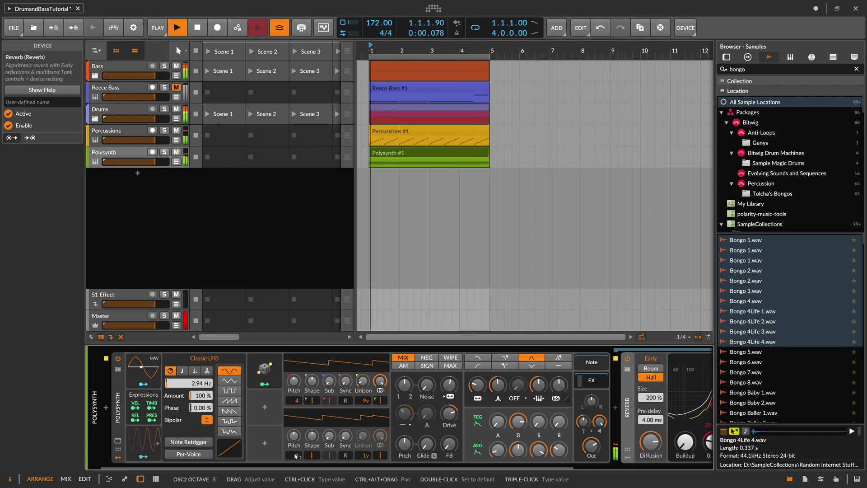
pyautogui.moveTo(189, 383); pyautogui.dragTo(190, 395)
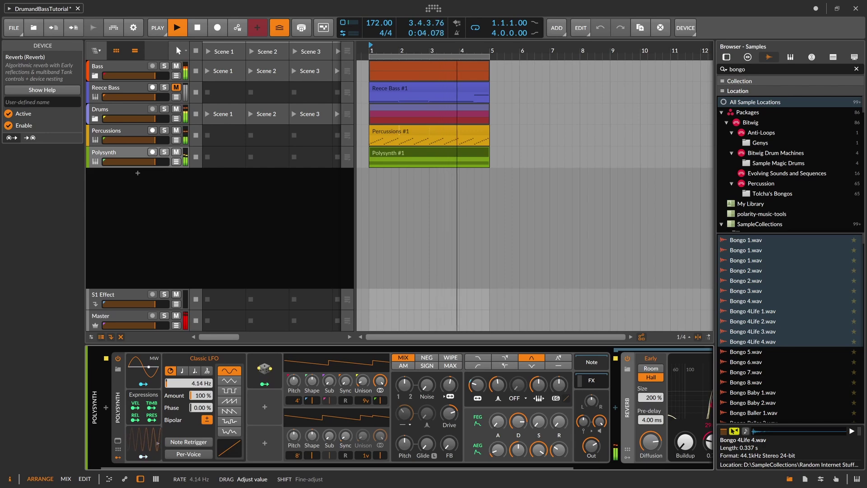
pyautogui.moveTo(189, 383); pyautogui.dragTo(190, 384)
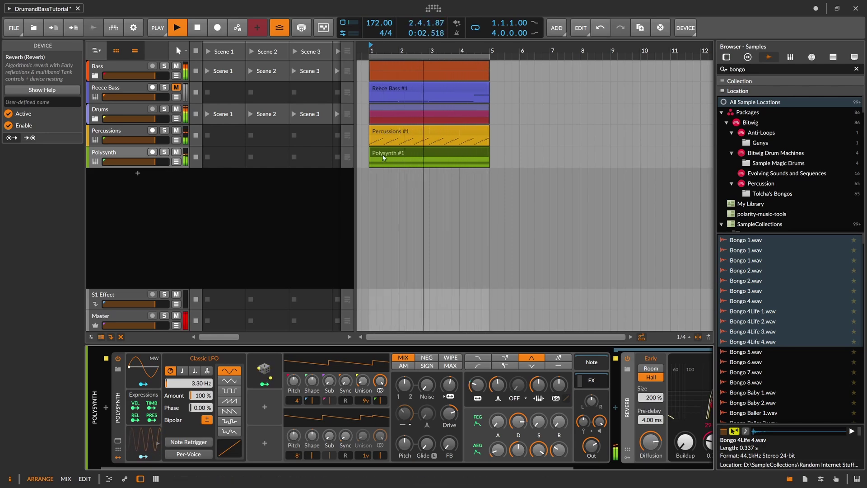
# Add an E3 note spanning all four bars to the Polysynth clip
pyautogui.press('e')
pyautogui.scroll(-3, 203, 422)
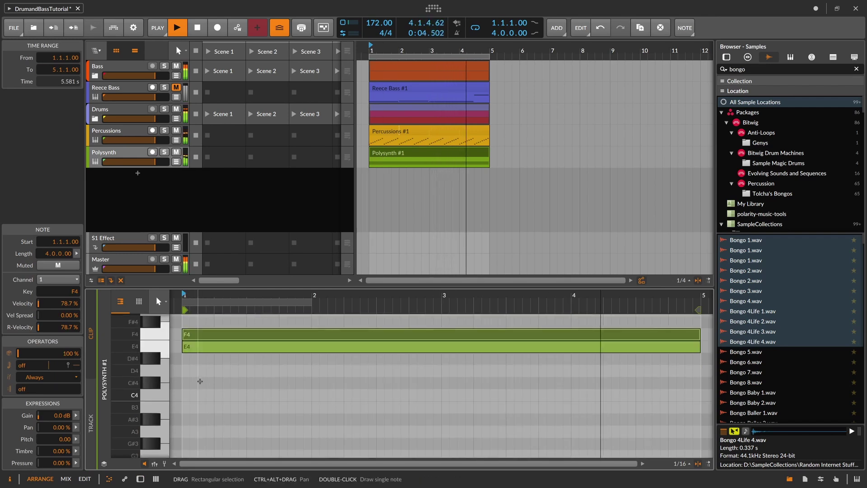
pyautogui.doubleClick(193, 417)
pyautogui.moveTo(224, 418); pyautogui.dragTo(218, 418)
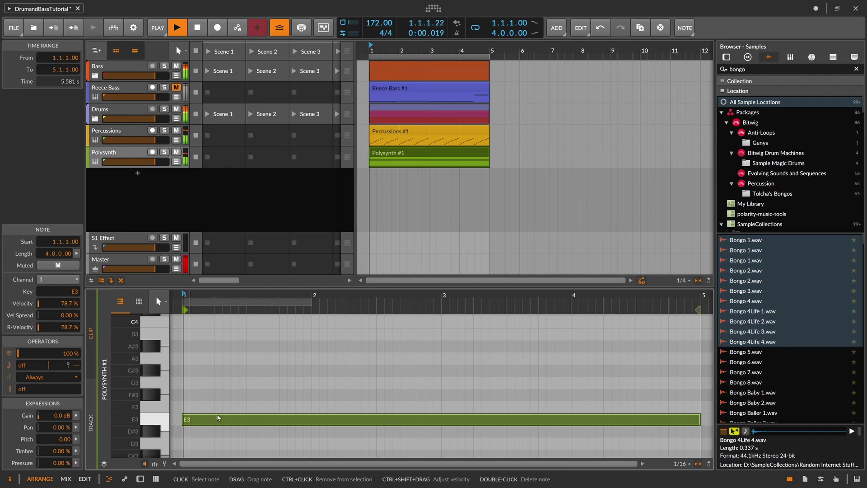
# Set the Polysynth's LFO rate to 3.80 Hz and oscillator mix to 63%, and switch its filter to the fourth type in the first row
pyautogui.doubleClick(138, 153)
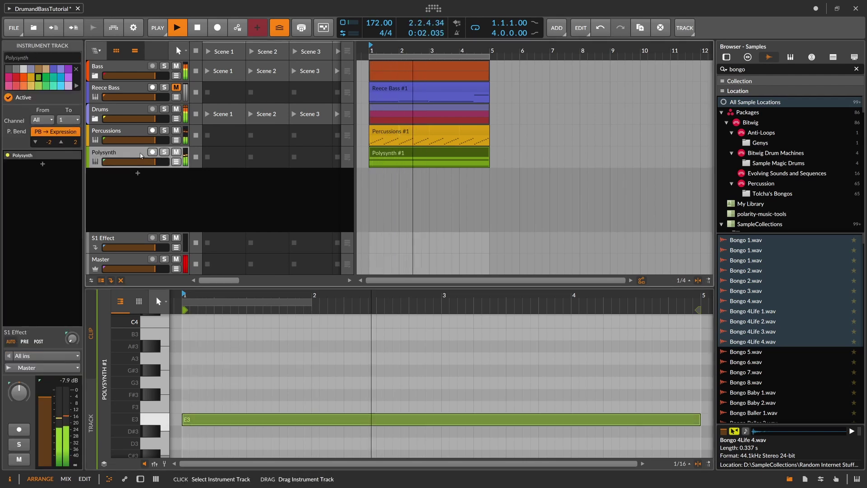
pyautogui.moveTo(199, 383); pyautogui.dragTo(199, 375)
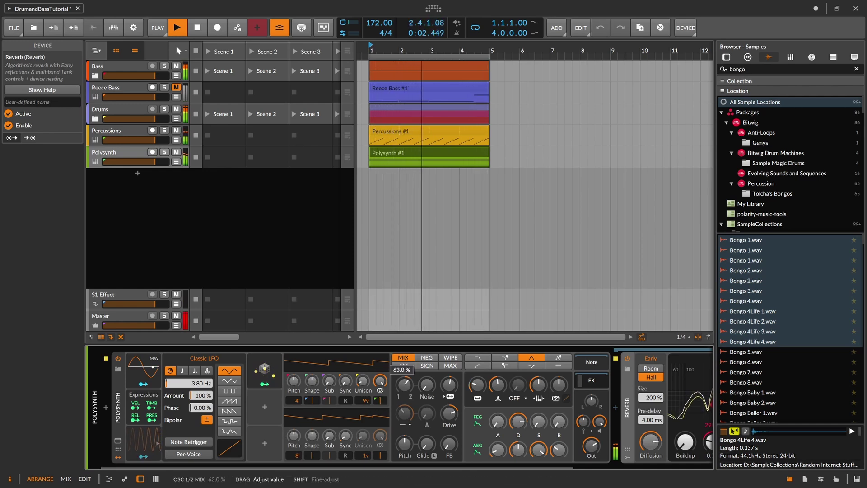
pyautogui.moveTo(476, 385)
pyautogui.mouseDown()
pyautogui.moveTo(477, 398)
pyautogui.moveTo(479, 380)
pyautogui.mouseUp()
pyautogui.click(558, 358)
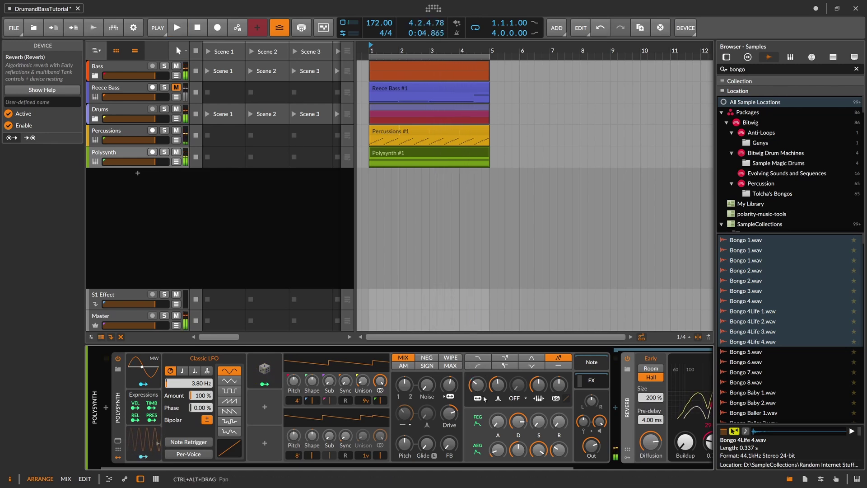
pyautogui.click(164, 368)
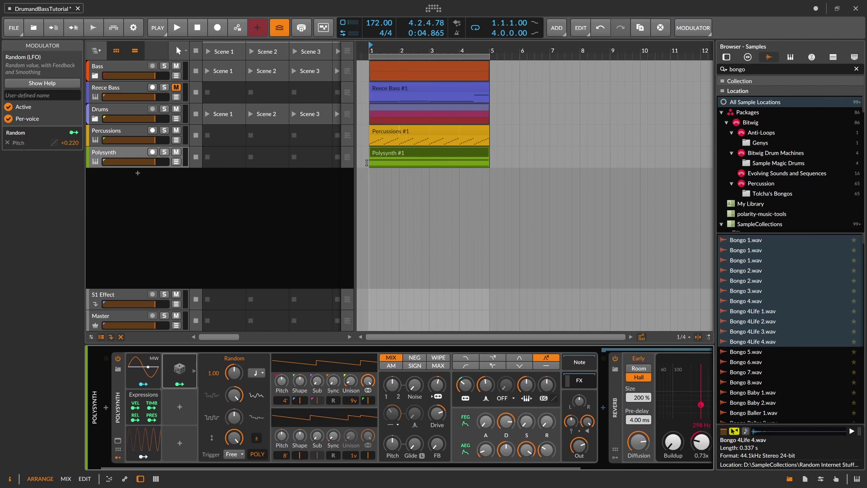
# Transpose the F4 note in the Polysynth clip up to B4
pyautogui.click(392, 153)
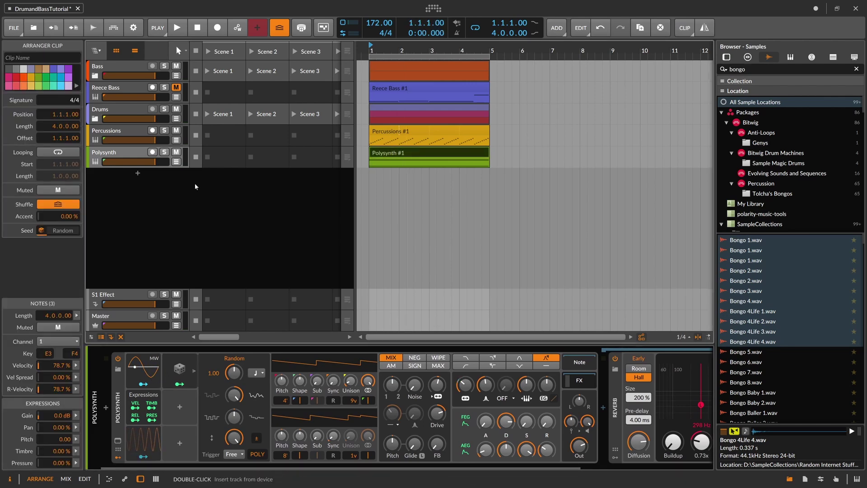
pyautogui.click(125, 156)
pyautogui.doubleClick(402, 153)
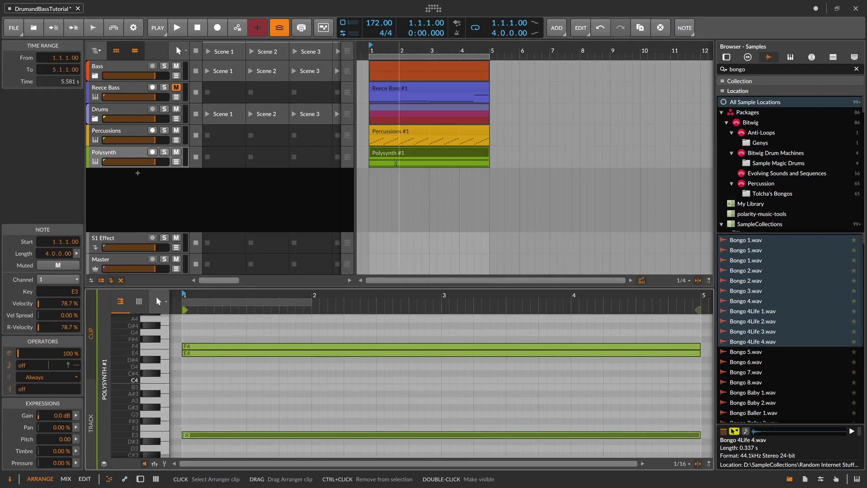
pyautogui.click(194, 383)
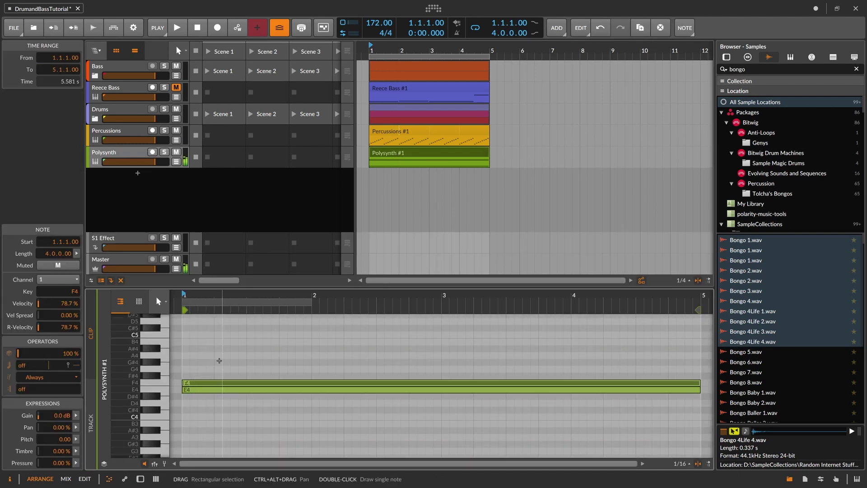
pyautogui.press('Delete')
pyautogui.press('Up')
pyautogui.press('Up')
pyautogui.press('Up')
pyautogui.press('Up')
pyautogui.press('Up')
pyautogui.press('Up')
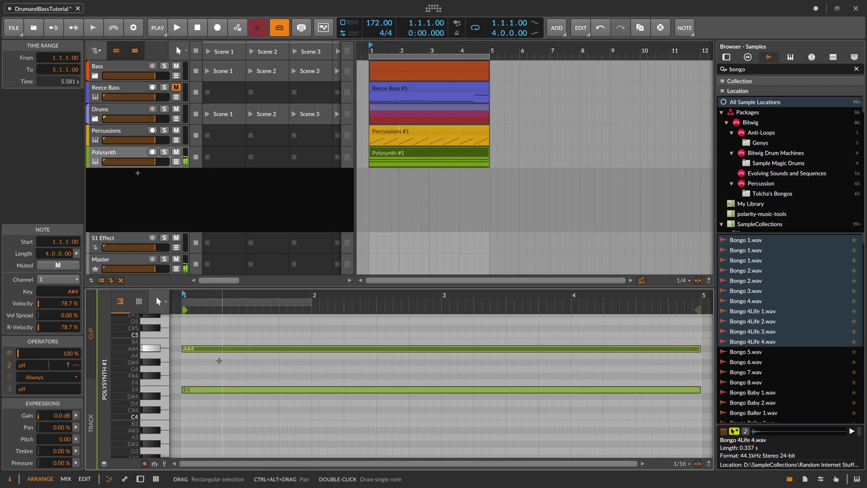
# With the loop playing, set the Polysynth's first oscillator to 8', the filter frequency to 110 Hz and the Classic LFO rate to 0.80 Hz
pyautogui.press('space')
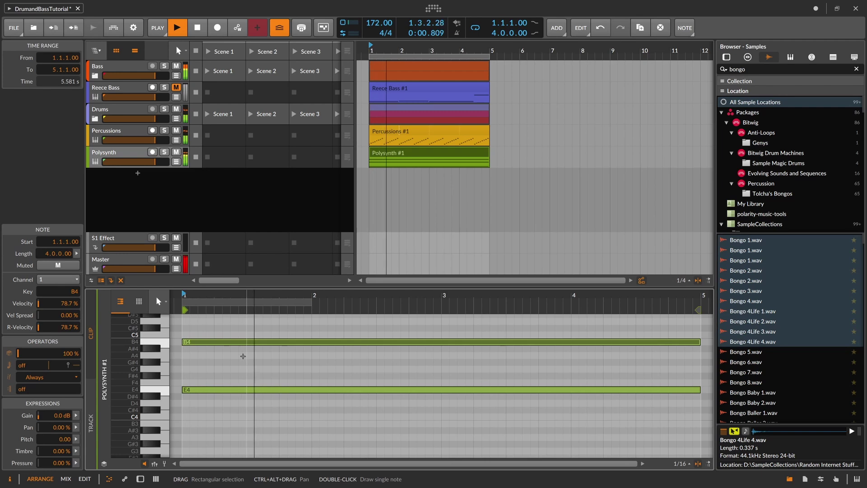
pyautogui.press('d')
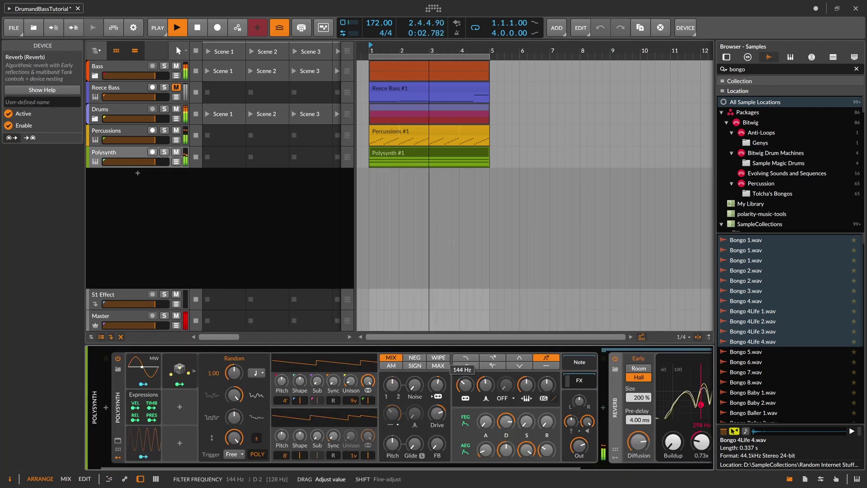
pyautogui.moveTo(285, 401); pyautogui.dragTo(284, 409)
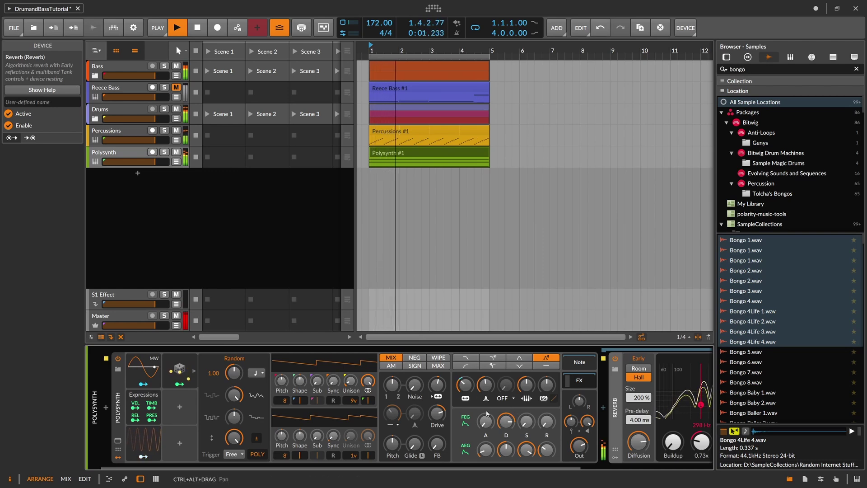
pyautogui.moveTo(464, 385); pyautogui.dragTo(464, 388)
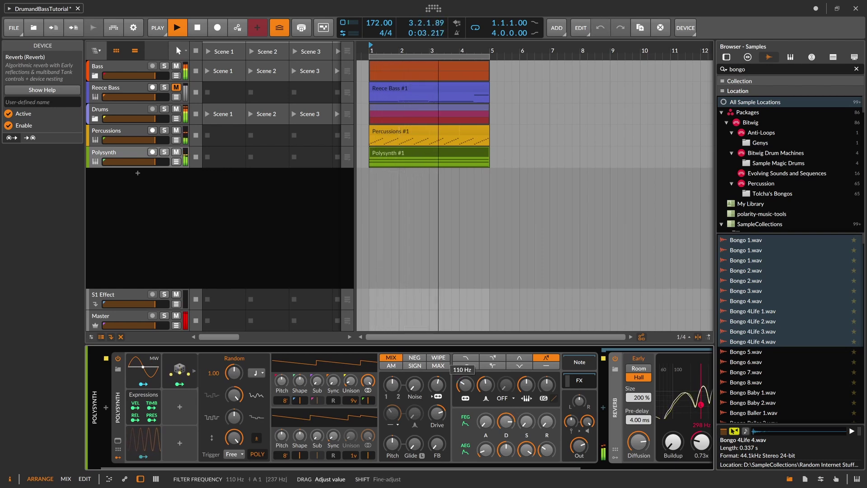
pyautogui.click(144, 443)
pyautogui.moveTo(190, 383); pyautogui.dragTo(190, 396)
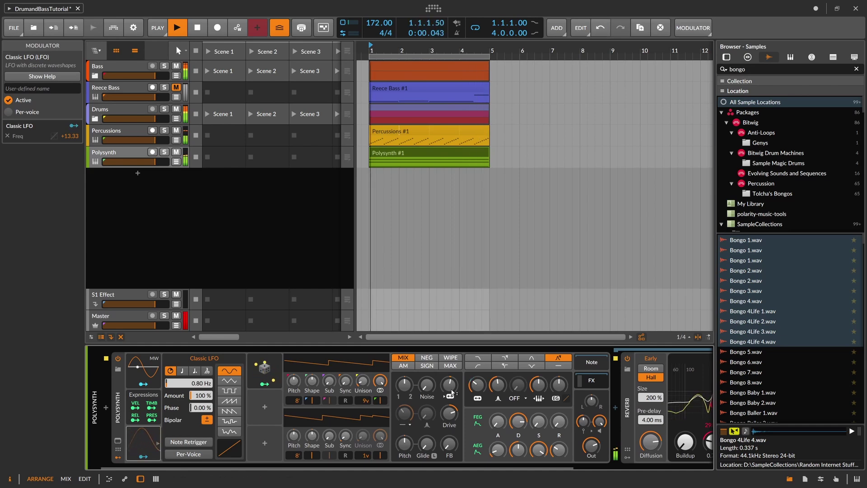
# Transpose the B4 and E4 notes in the Polysynth clip down two octaves to B2 and E2
pyautogui.doubleClick(387, 155)
pyautogui.moveTo(252, 328); pyautogui.dragTo(242, 383)
pyautogui.hotkey('shift', 'Down')
pyautogui.hotkey('shift', 'Down')
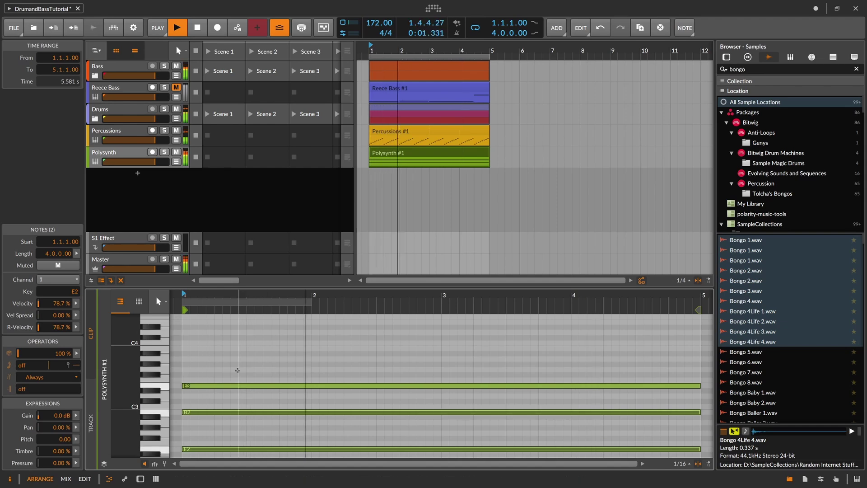
# Raise the Polysynth's filter frequency and lower its output level to about -8.5 dB
pyautogui.press('d')
pyautogui.moveTo(589, 446); pyautogui.dragTo(589, 450)
pyautogui.moveTo(476, 385); pyautogui.dragTo(476, 379)
pyautogui.moveTo(591, 446); pyautogui.dragTo(590, 450)
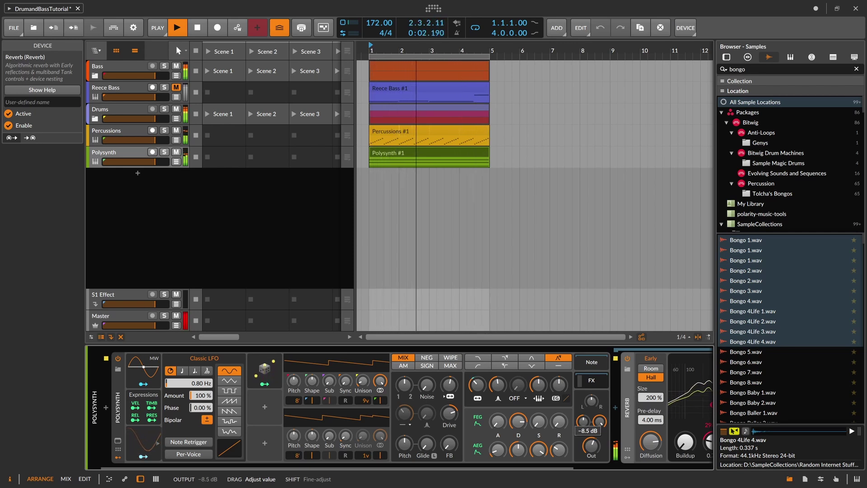
pyautogui.moveTo(591, 450); pyautogui.dragTo(591, 449)
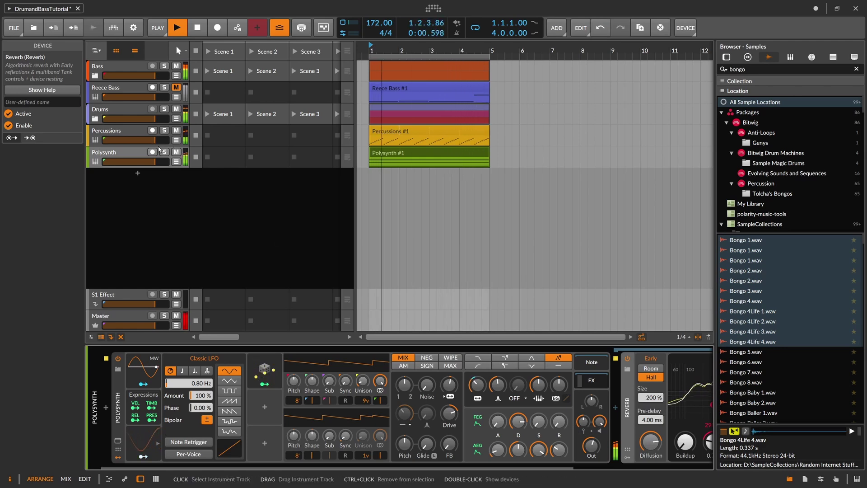
# Mute the Percussions track and the Bass group, unmute Reece Bass, and restart playback
pyautogui.click(129, 135)
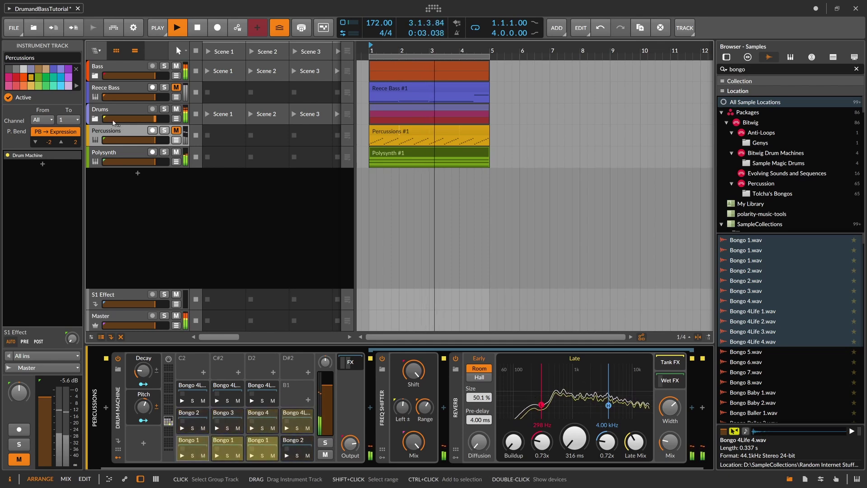
pyautogui.press('space')
pyautogui.click(115, 89)
pyautogui.click(176, 90)
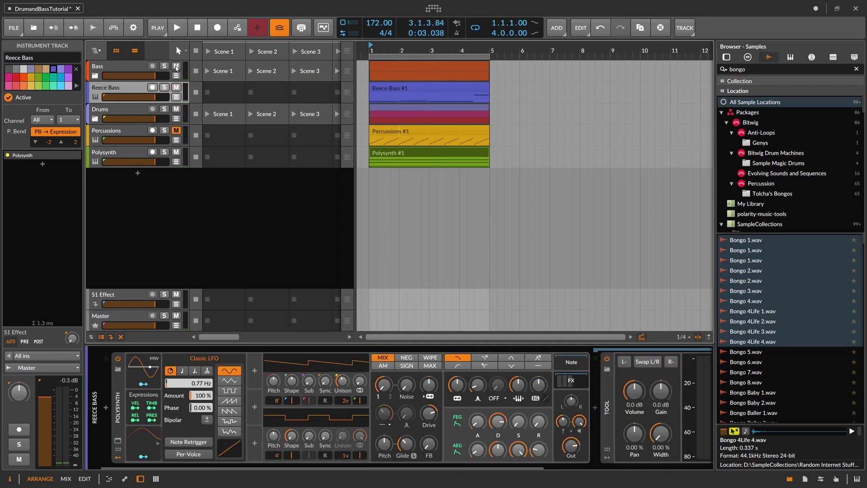
pyautogui.click(176, 68)
pyautogui.press('space')
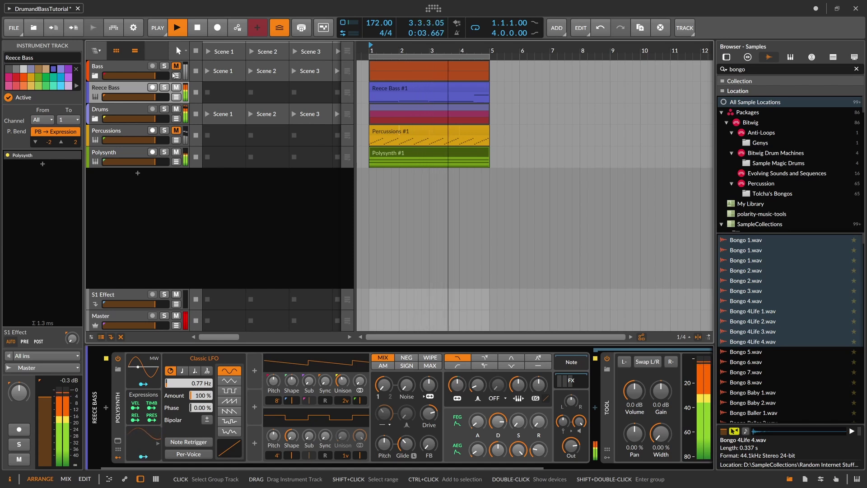
# Set the Reece Bass synth's filter frequency to about 262 Hz and adjust the first oscillator's unison
pyautogui.doubleClick(121, 88)
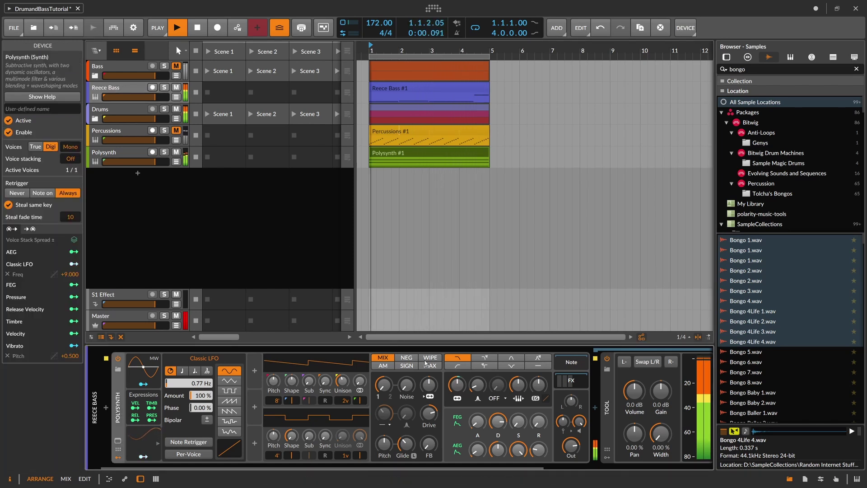
pyautogui.moveTo(457, 385); pyautogui.dragTo(462, 384)
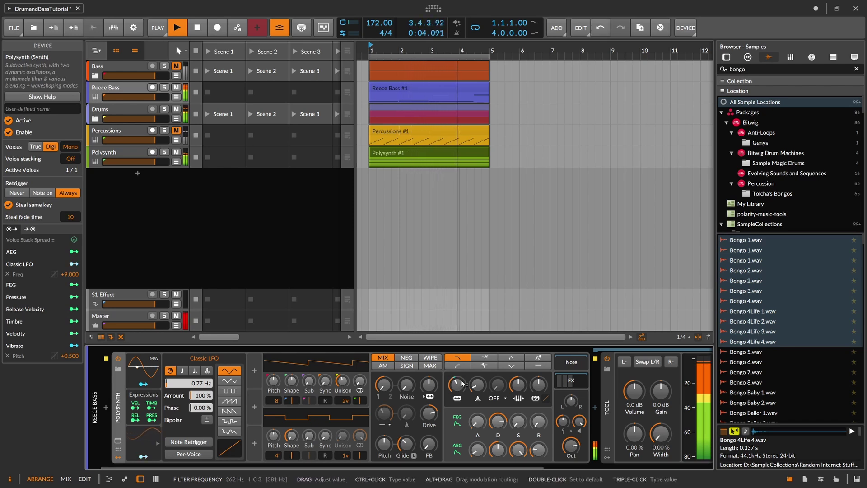
pyautogui.moveTo(343, 383); pyautogui.dragTo(343, 383)
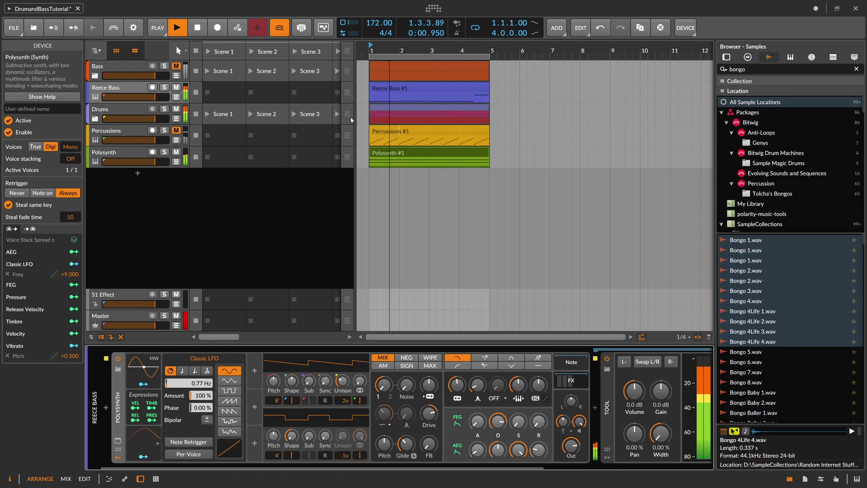
# Transpose the bar 2 note in the Reece Bass clip up from F0 to C1
pyautogui.doubleClick(412, 96)
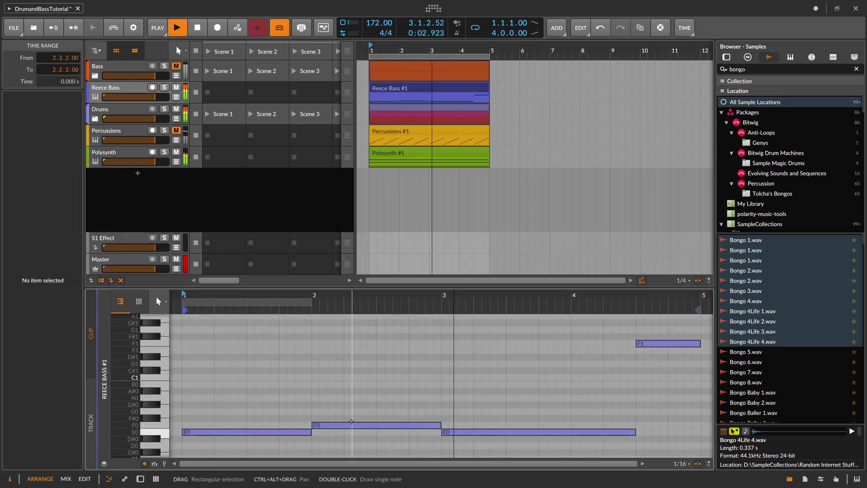
pyautogui.click(332, 426)
pyautogui.press('Up')
pyautogui.press('Up')
pyautogui.press('Up')
pyautogui.press('Up')
pyautogui.press('Up')
pyautogui.press('Up')
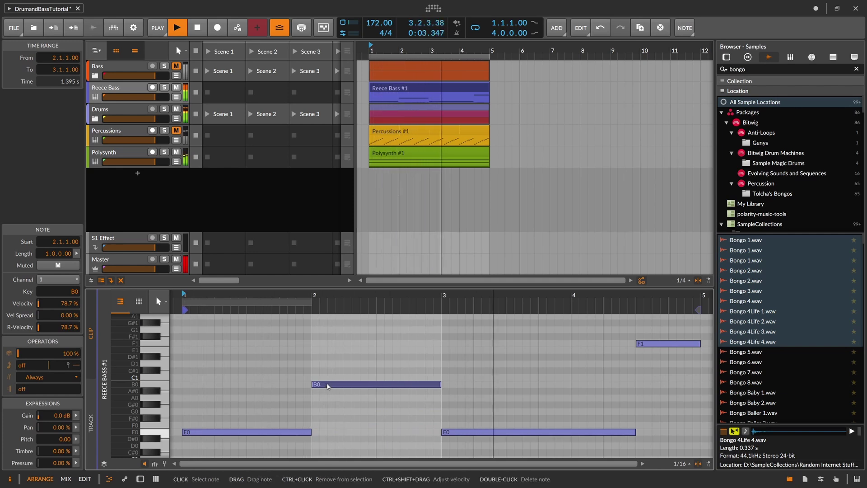
pyautogui.press('Up')
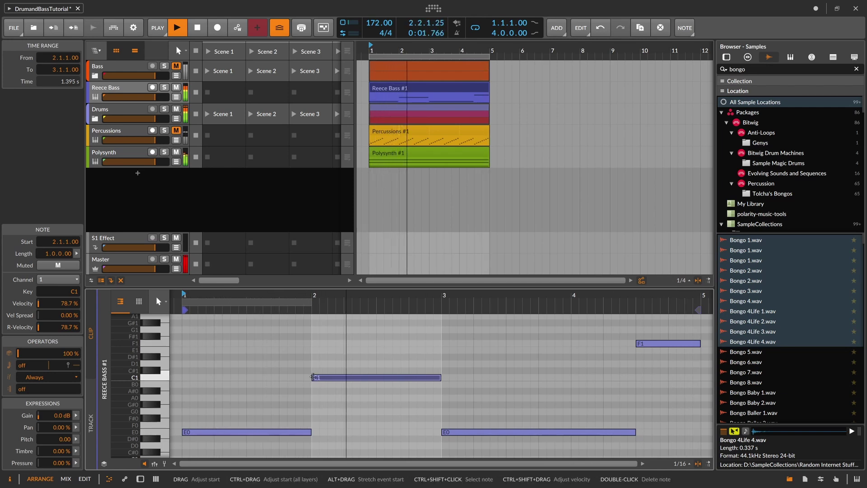
# Trim the C1 note's start to 2.3.1.00 and extend the first E0 note to meet it
pyautogui.moveTo(313, 377); pyautogui.dragTo(377, 377)
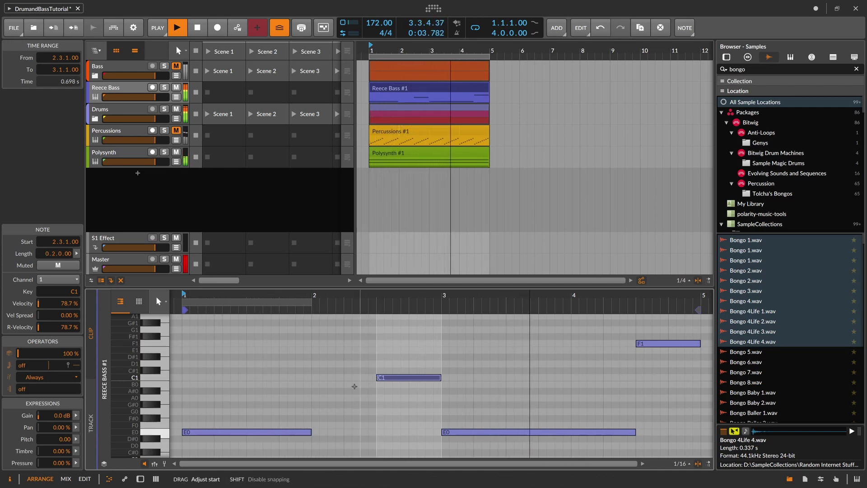
pyautogui.moveTo(311, 432); pyautogui.dragTo(376, 432)
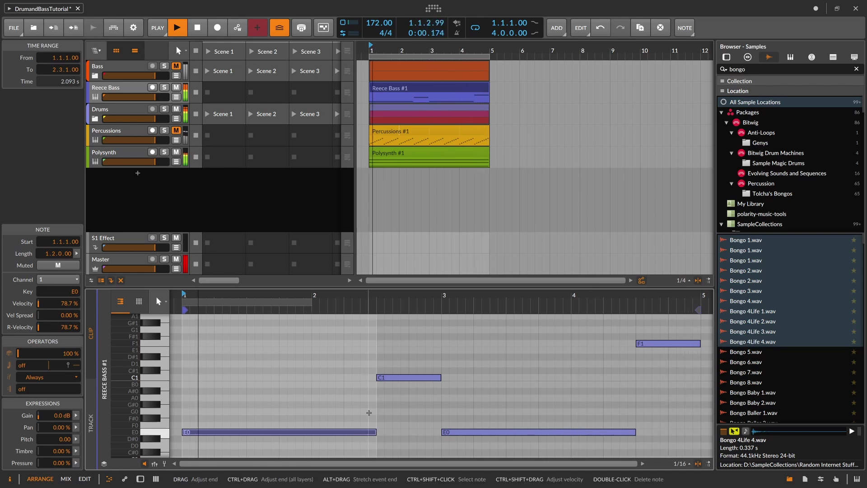
pyautogui.click(360, 366)
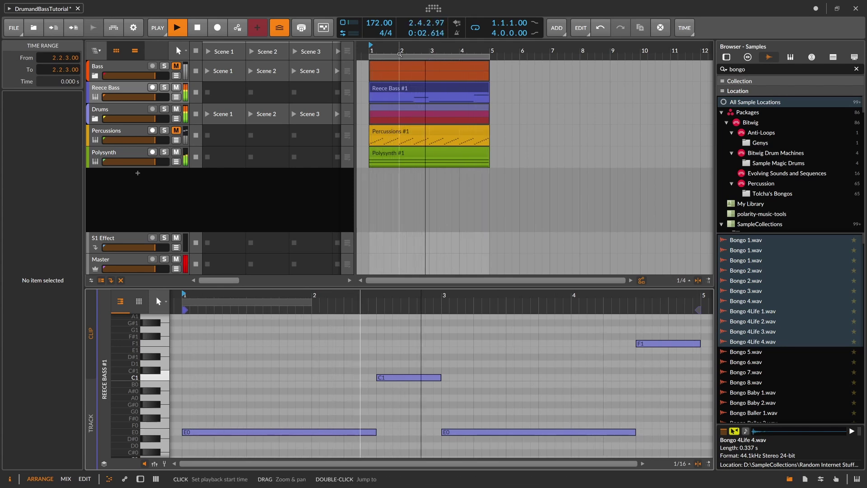
# Move the Bass group's clip out of the loop so that it starts at bar 5
pyautogui.scroll(-3, 445, 49)
pyautogui.click(426, 90)
pyautogui.click(427, 69)
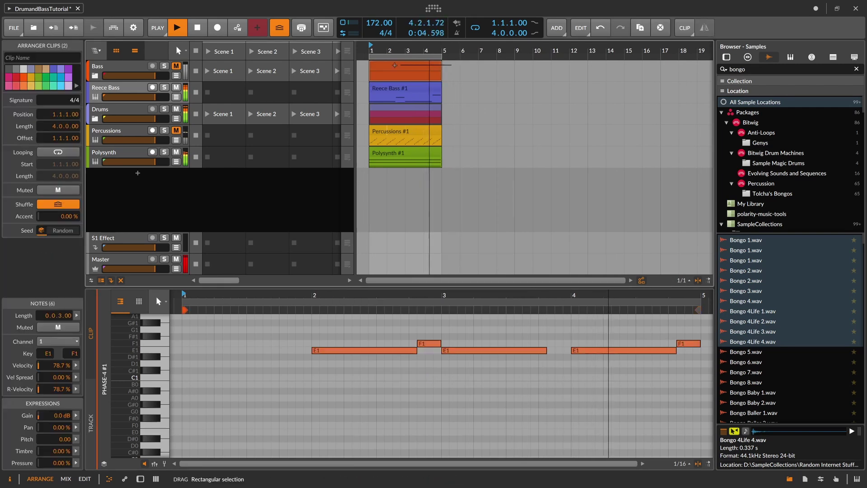
pyautogui.click(427, 69)
pyautogui.click(420, 69)
pyautogui.moveTo(400, 71); pyautogui.dragTo(472, 69)
pyautogui.click(398, 74)
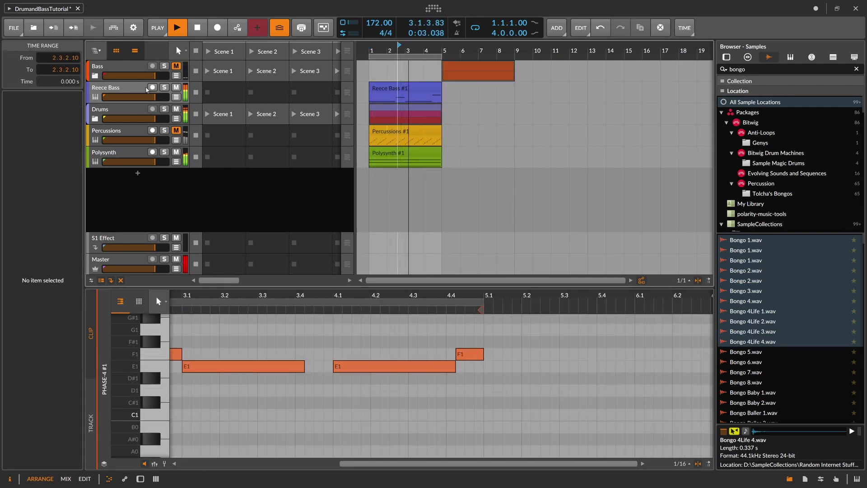
# Stop playback, delete the Tool device from the Reece Bass track, and insert a fresh Tool after the Polysynth
pyautogui.click(128, 87)
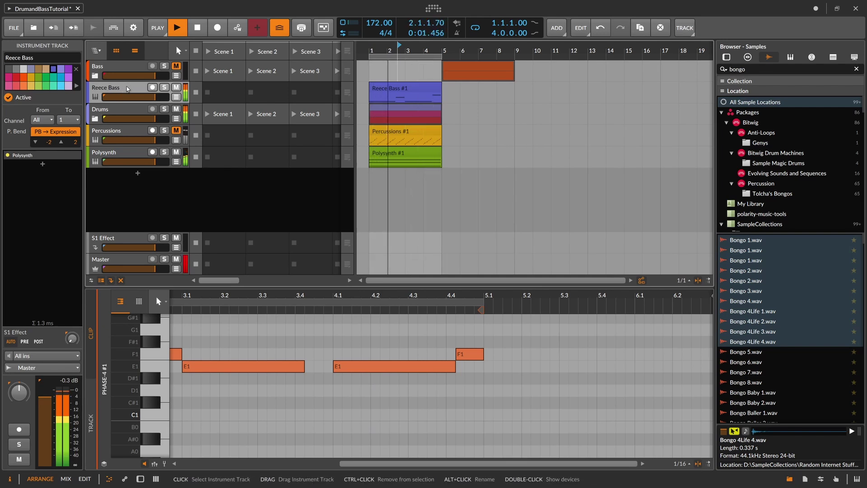
pyautogui.press('space')
pyautogui.doubleClick(112, 90)
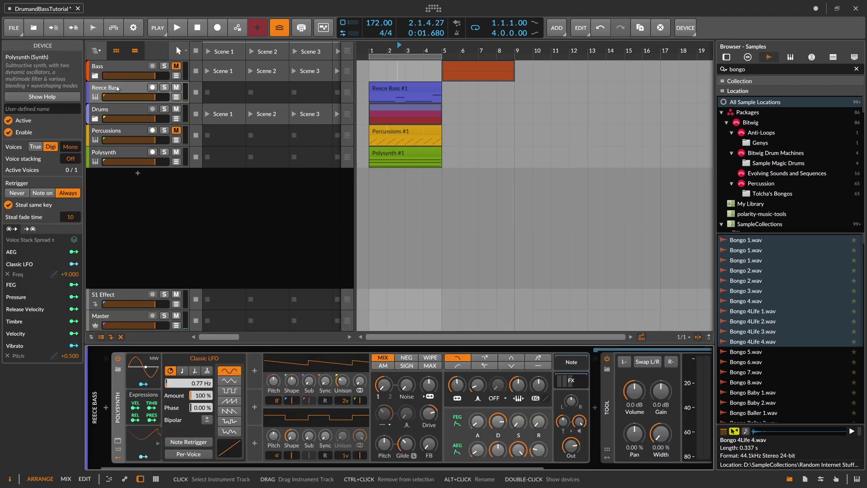
pyautogui.press('Delete')
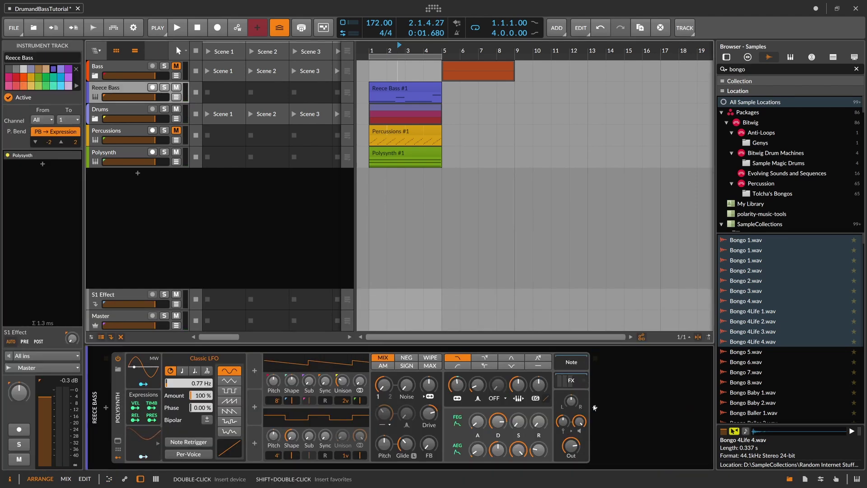
pyautogui.click(596, 409)
pyautogui.write('tool')
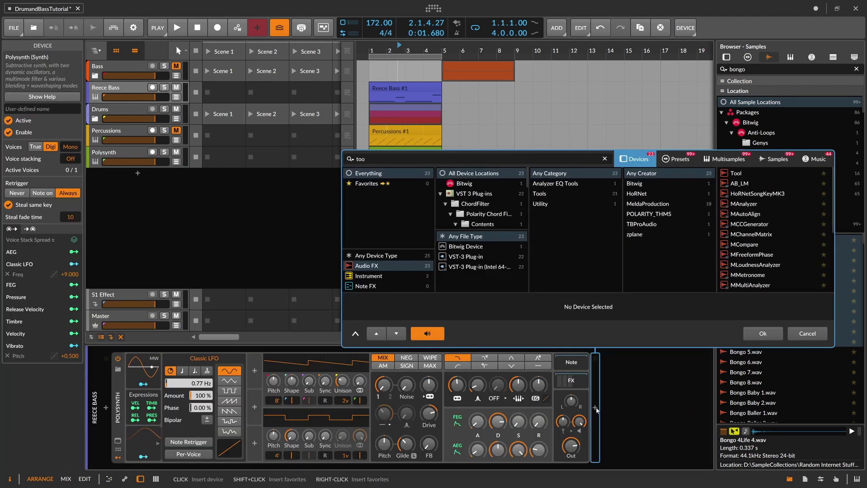
pyautogui.press('Return')
pyautogui.scroll(-1, 656, 444)
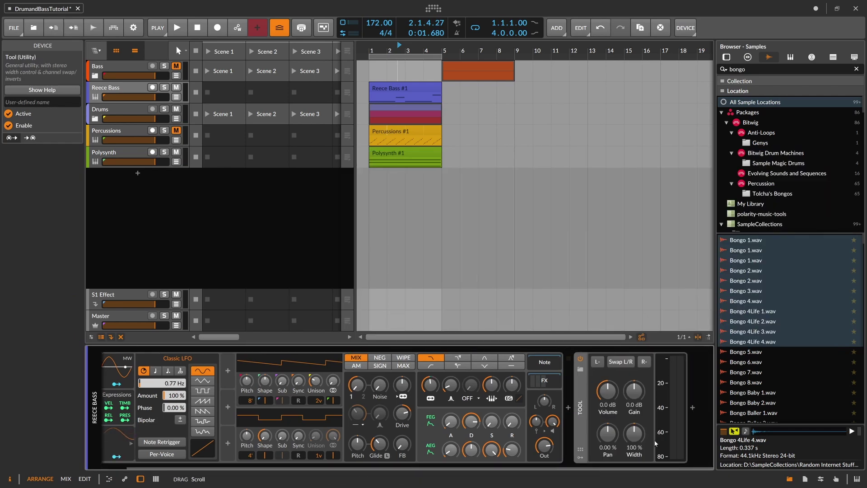
# Add a Note Sidechain modulator to the Tool device and map it to Volume with an amount of -1.013
pyautogui.click(580, 457)
pyautogui.click(597, 370)
pyautogui.write('side')
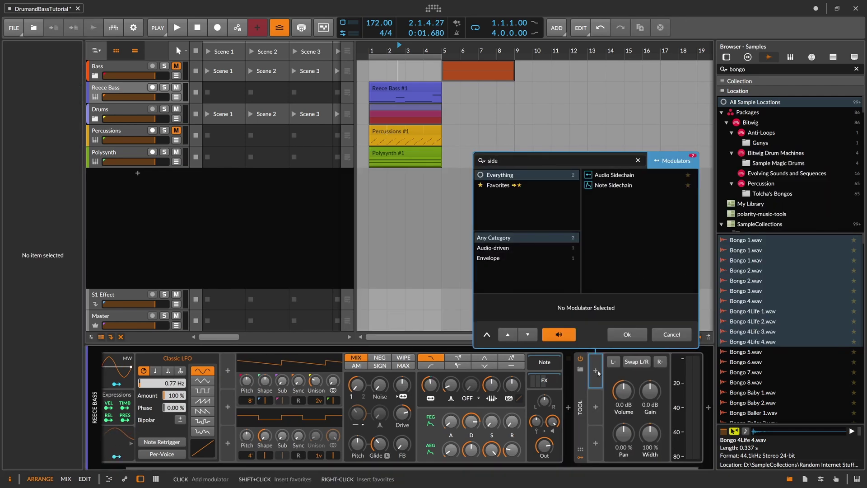
pyautogui.press('Down')
pyautogui.press('Down')
pyautogui.press('Return')
pyautogui.scroll(-1, 568, 473)
pyautogui.click(569, 383)
pyautogui.moveTo(608, 391); pyautogui.dragTo(608, 411)
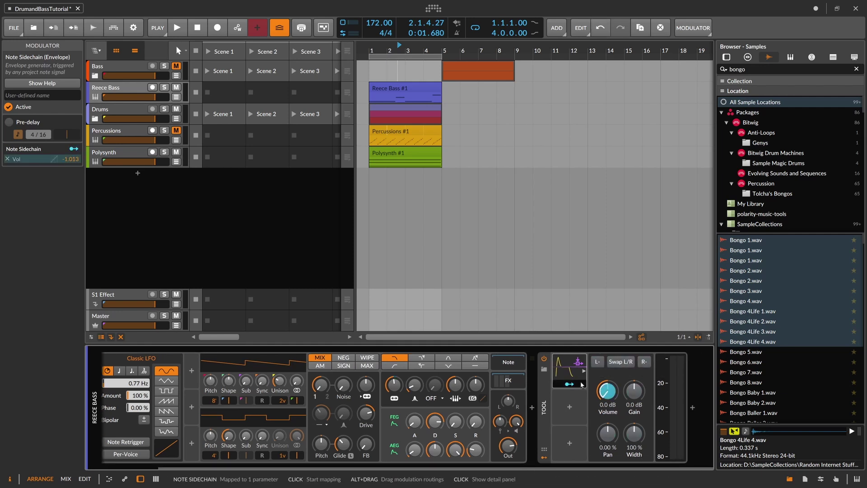
# Lower the Note Sidechain envelope's attack and sustain, and set its note source to the E-Kick track
pyautogui.click(570, 372)
pyautogui.moveTo(522, 446); pyautogui.dragTo(547, 465)
pyautogui.moveTo(572, 446); pyautogui.dragTo(571, 454)
pyautogui.click(545, 370)
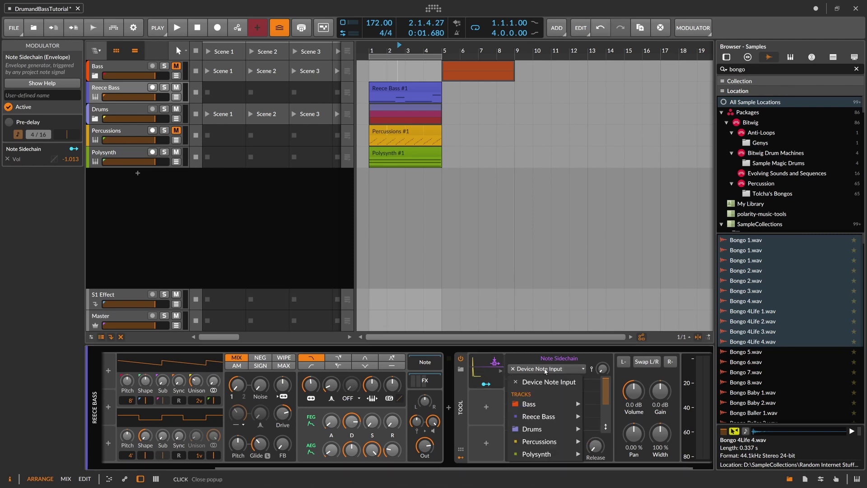
pyautogui.moveTo(554, 429)
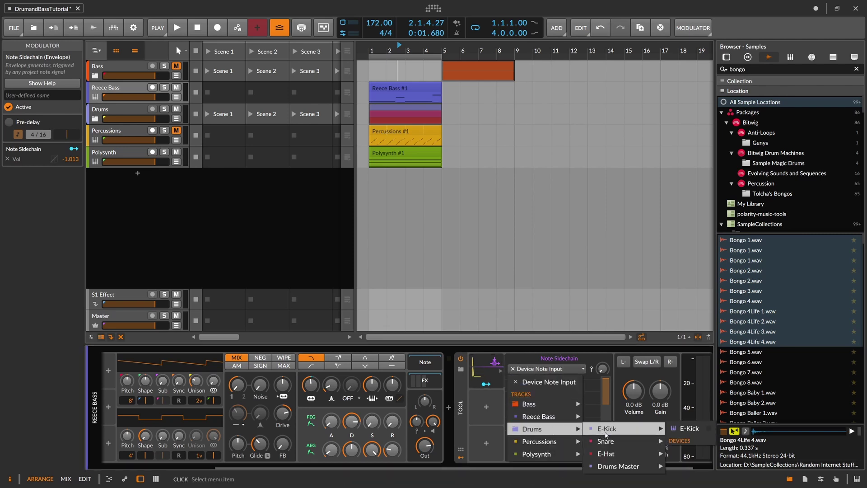
pyautogui.click(690, 428)
pyautogui.press('space')
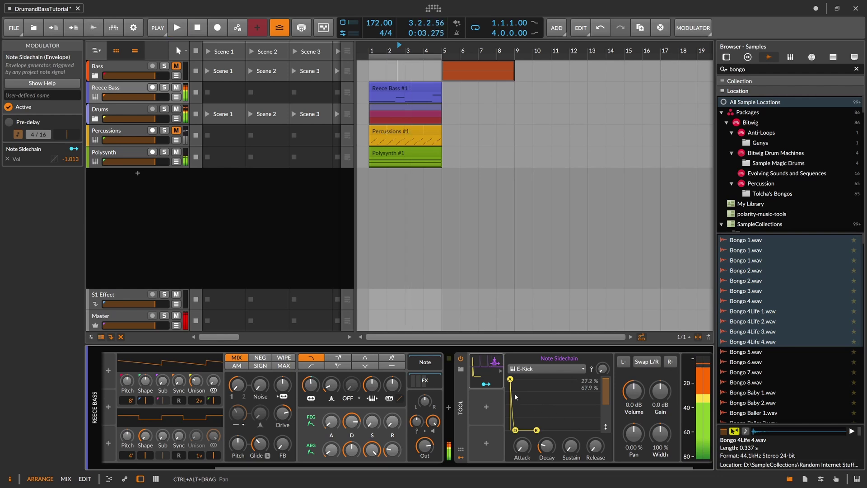
# Fine-tune the sidechain envelope's decay while listening, and adjust the Reece Bass synth's filter frequency
pyautogui.moveTo(536, 430)
pyautogui.moveTo(547, 445); pyautogui.dragTo(547, 442)
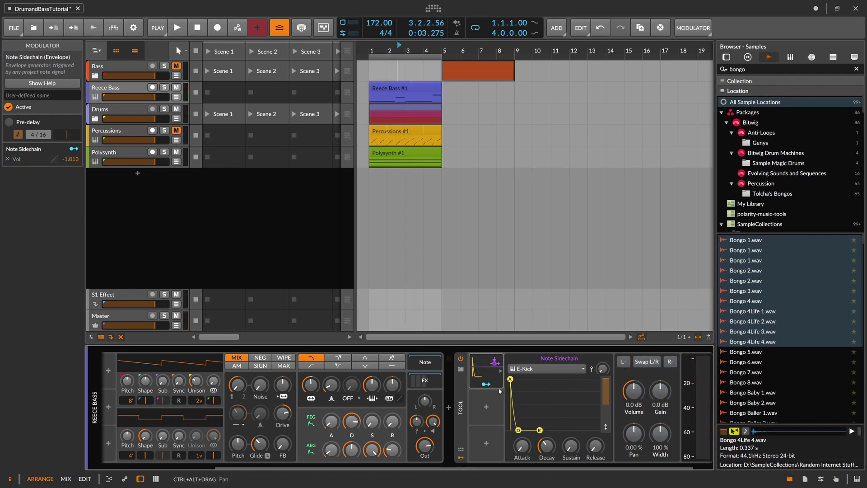
pyautogui.click(461, 412)
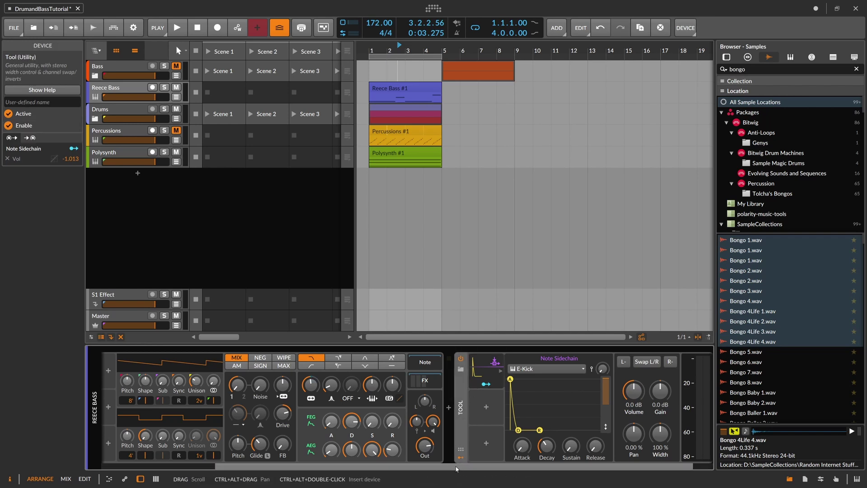
pyautogui.hscroll(1, 488, 467)
pyautogui.press('space')
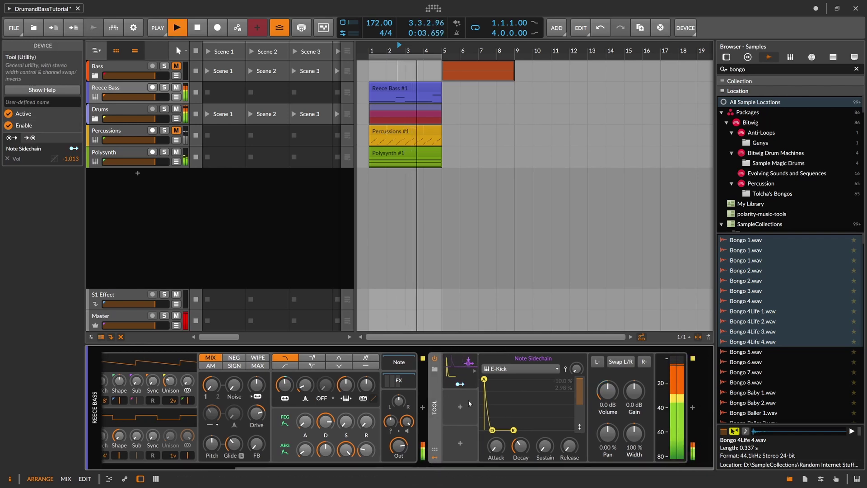
pyautogui.moveTo(492, 430); pyautogui.dragTo(490, 430)
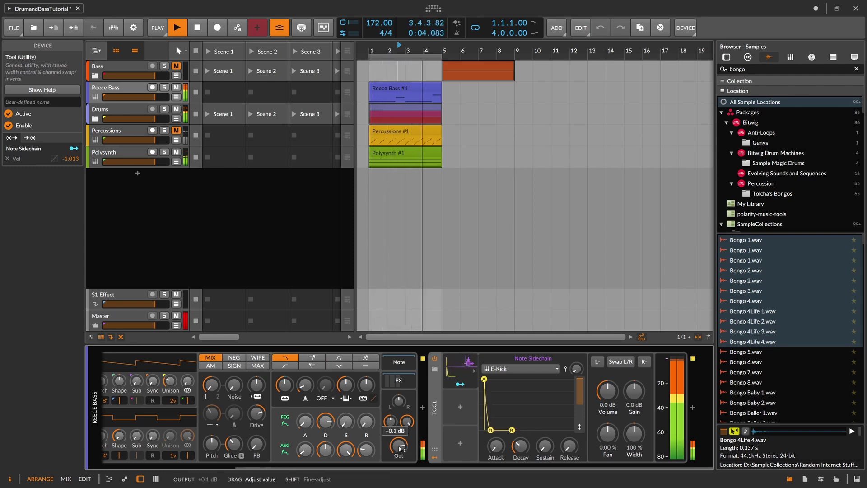
pyautogui.moveTo(436, 467); pyautogui.dragTo(351, 469)
pyautogui.moveTo(395, 385)
pyautogui.mouseDown()
pyautogui.moveTo(394, 373)
pyautogui.moveTo(394, 396)
pyautogui.moveTo(395, 372)
pyautogui.moveTo(394, 388)
pyautogui.moveTo(405, 386)
pyautogui.mouseUp()
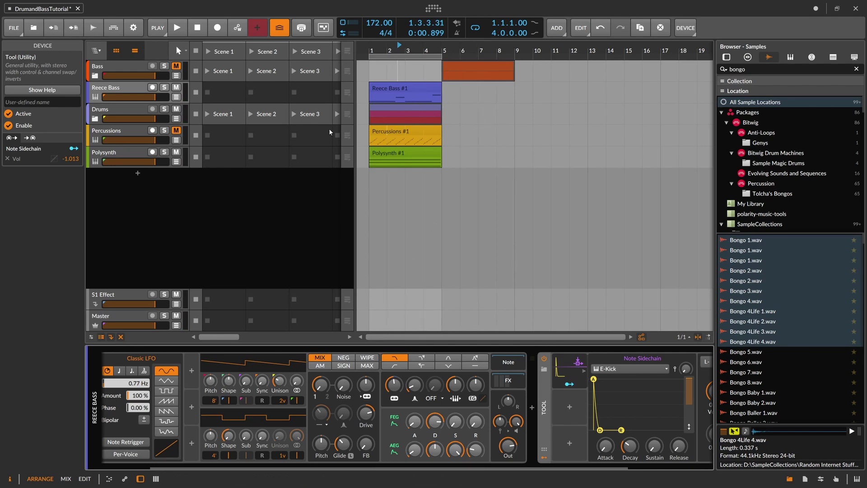
# Unmute the Percussions track during playback and lower its Drum Machine output to -7.0 dB
pyautogui.press('space')
pyautogui.click(184, 131)
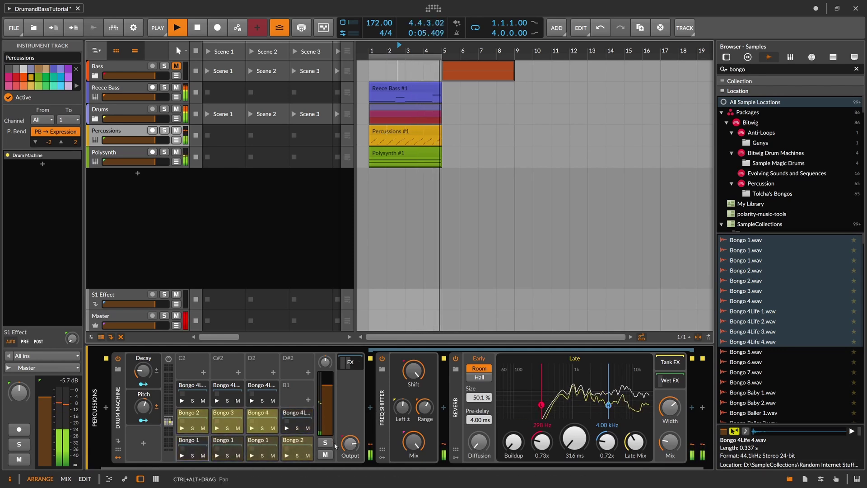
pyautogui.click(353, 364)
pyautogui.moveTo(352, 445); pyautogui.dragTo(352, 460)
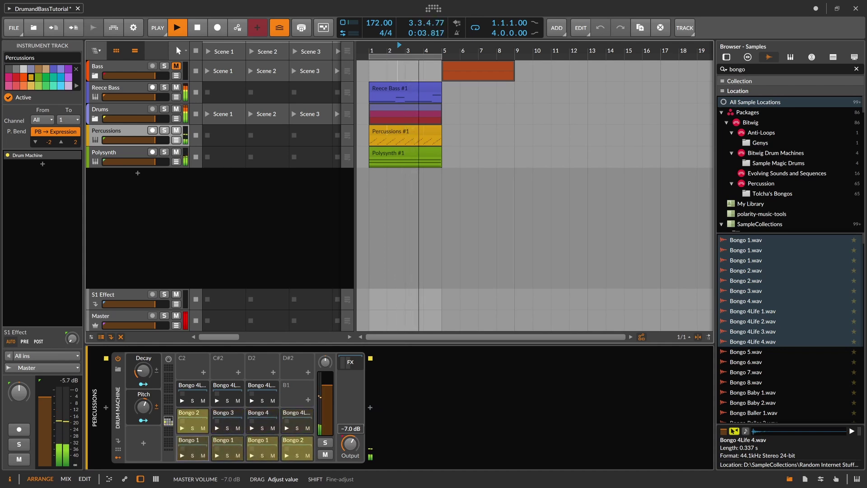
# Show the Drums group's child tracks, raise the E-Hat device's output slightly, and stop playback
pyautogui.click(121, 111)
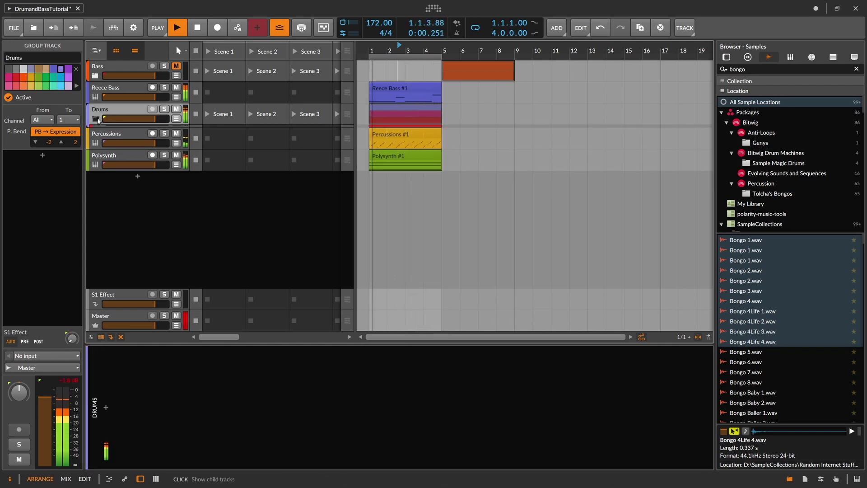
pyautogui.click(95, 119)
pyautogui.click(126, 175)
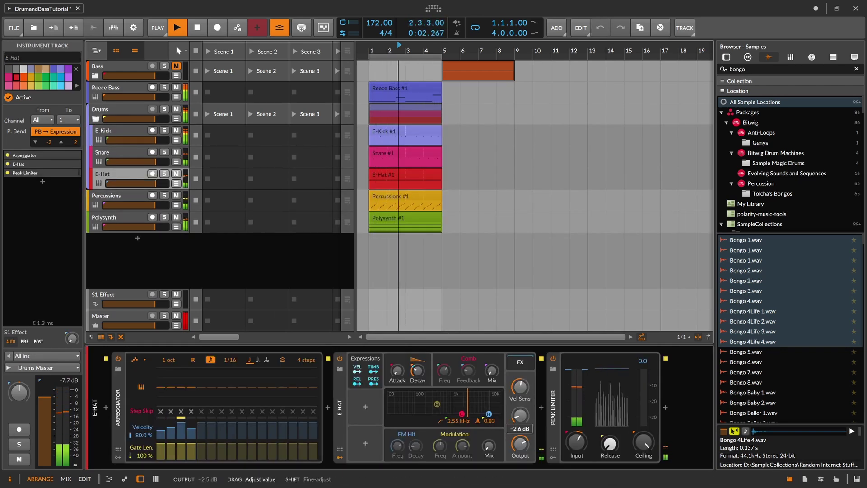
pyautogui.moveTo(521, 444)
pyautogui.mouseDown()
pyautogui.moveTo(520, 452)
pyautogui.moveTo(520, 438)
pyautogui.mouseUp()
pyautogui.press('space')
pyautogui.click(389, 153)
pyautogui.moveTo(387, 49)
pyautogui.mouseDown()
pyautogui.moveTo(387, 61)
pyautogui.moveTo(400, 58)
pyautogui.mouseUp()
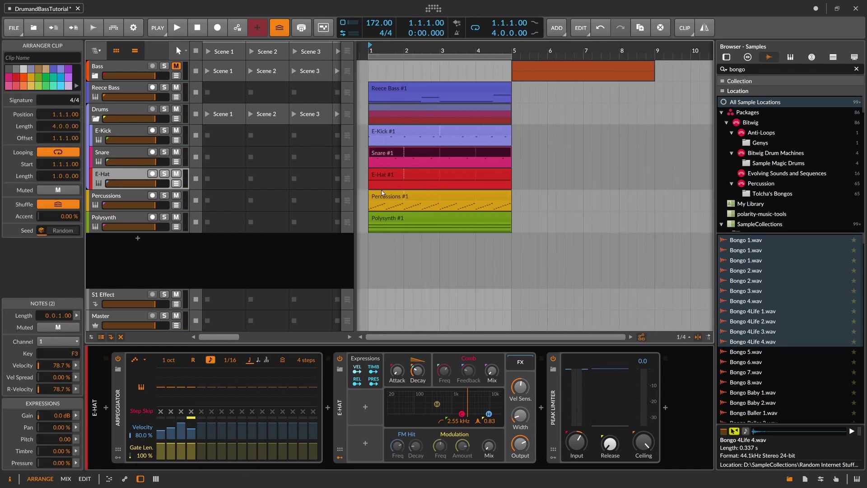
pyautogui.click(124, 156)
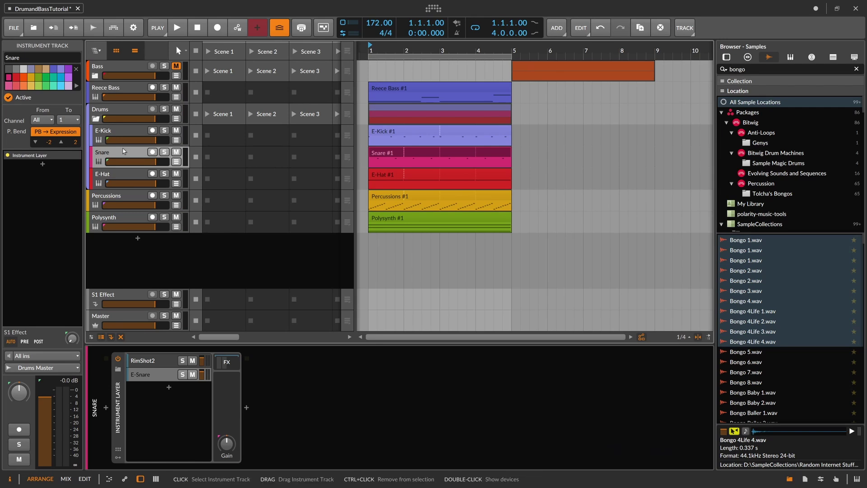
pyautogui.click(143, 183)
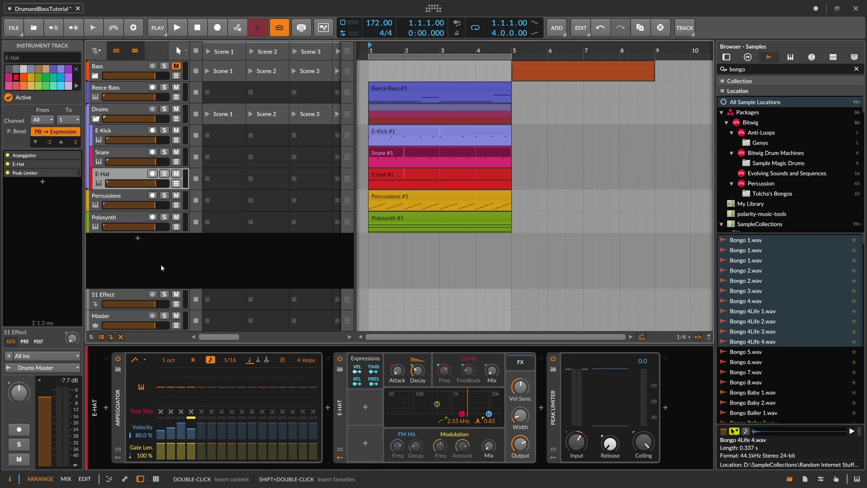
# Add an XO instrument track and move it into the Drums group between E-Kick and Snare
pyautogui.doubleClick(139, 243)
pyautogui.write('xo')
pyautogui.press('Down')
pyautogui.press('Return')
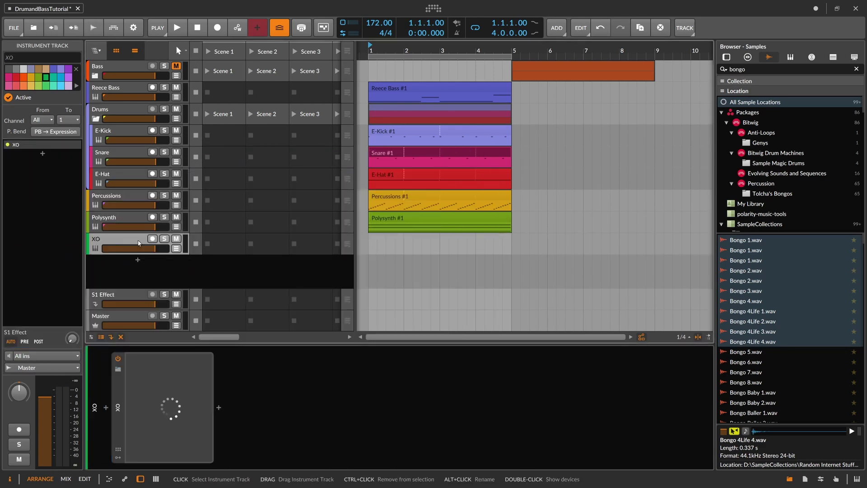
pyautogui.moveTo(117, 242); pyautogui.dragTo(132, 145)
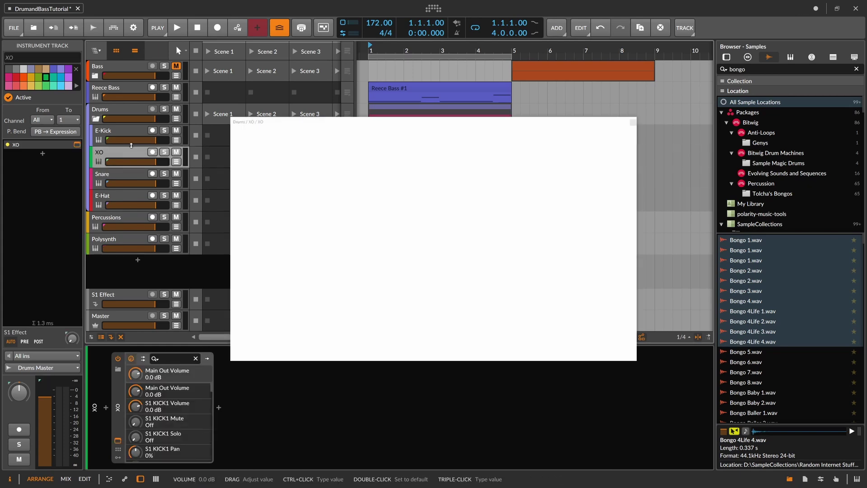
# Search XO's sample space for "snare" and audition several of the matching samples
pyautogui.click(290, 142)
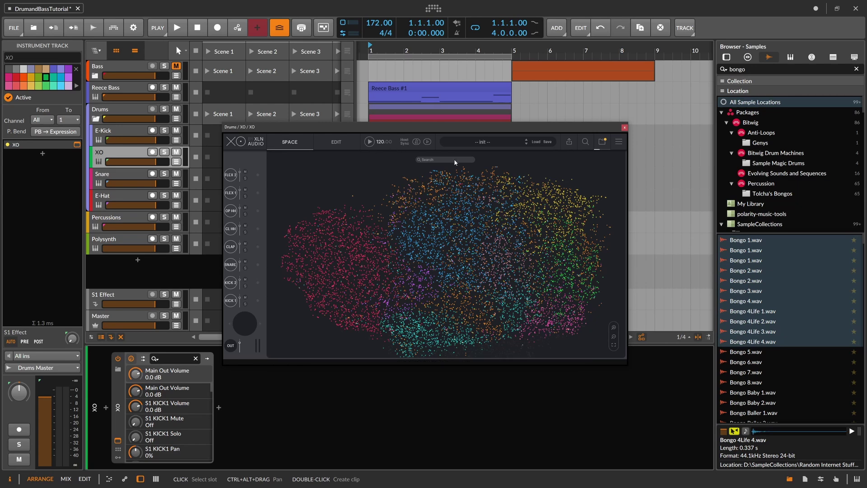
pyautogui.write('snare')
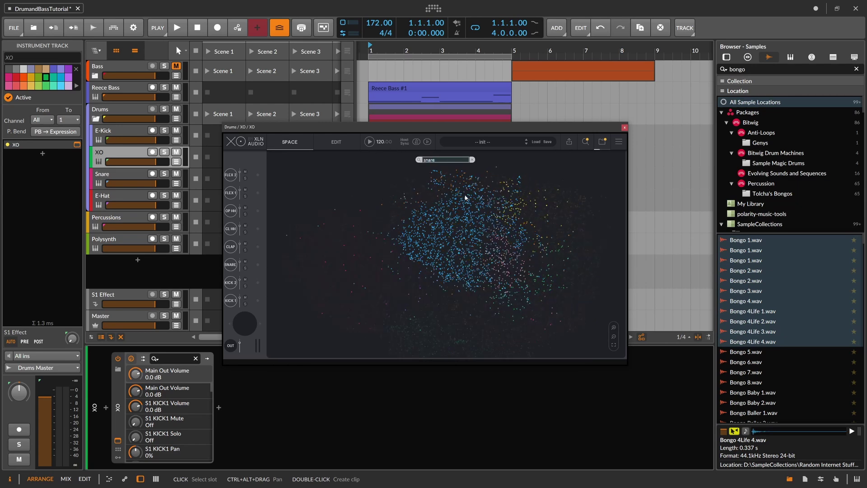
pyautogui.click(467, 207)
pyautogui.click(457, 219)
pyautogui.click(436, 215)
pyautogui.click(419, 220)
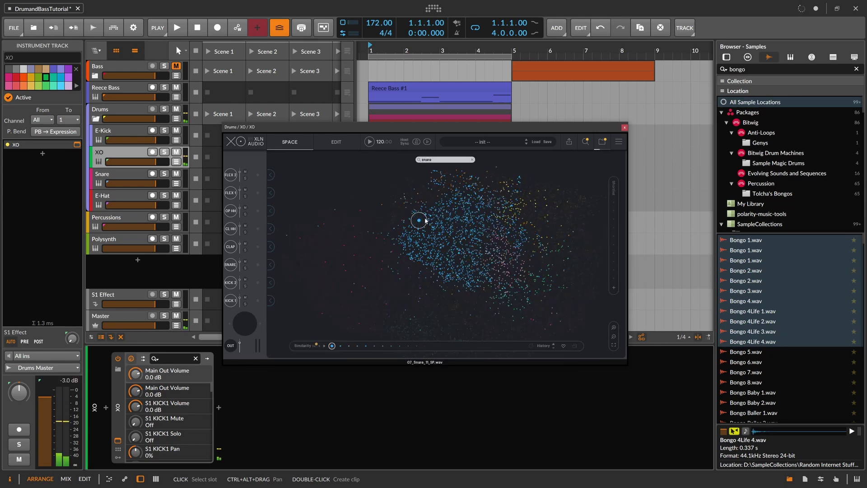
# Assign different samples from the snare search to XO's Kick 1, Kick 2, Snare, Clap, closed hi-hat and open hi-hat slots
pyautogui.click(434, 231)
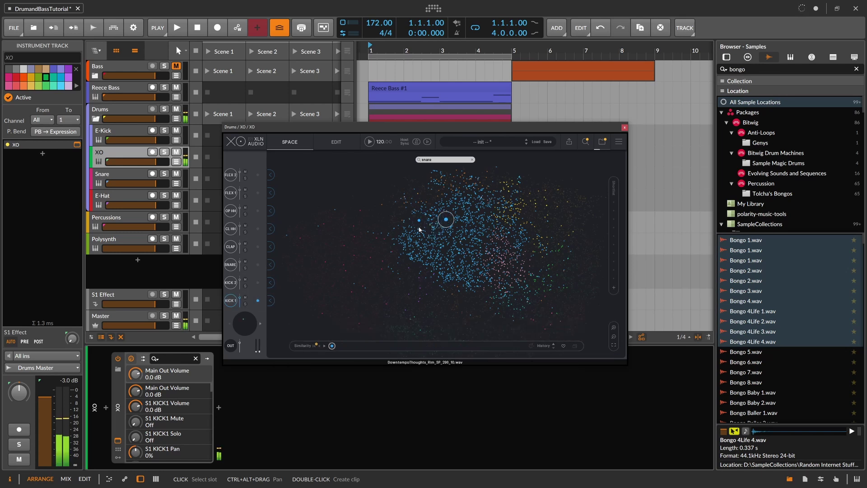
pyautogui.click(272, 282)
pyautogui.click(472, 220)
pyautogui.click(272, 265)
pyautogui.click(488, 203)
pyautogui.click(272, 254)
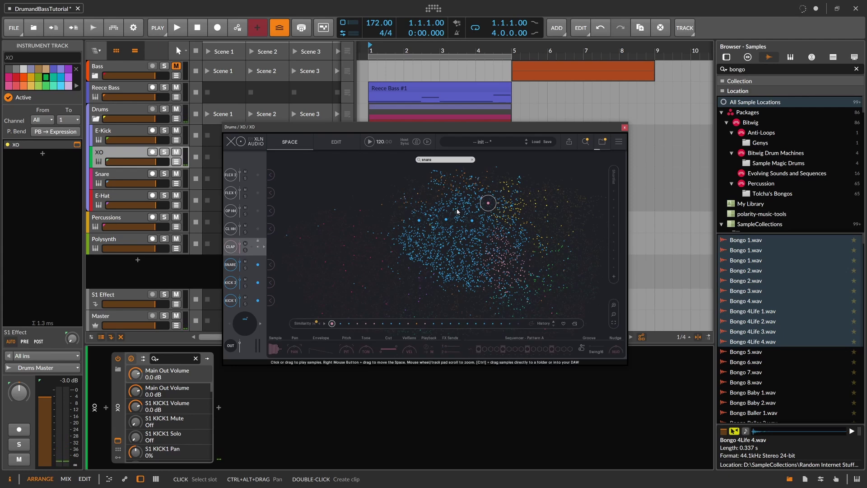
pyautogui.click(273, 230)
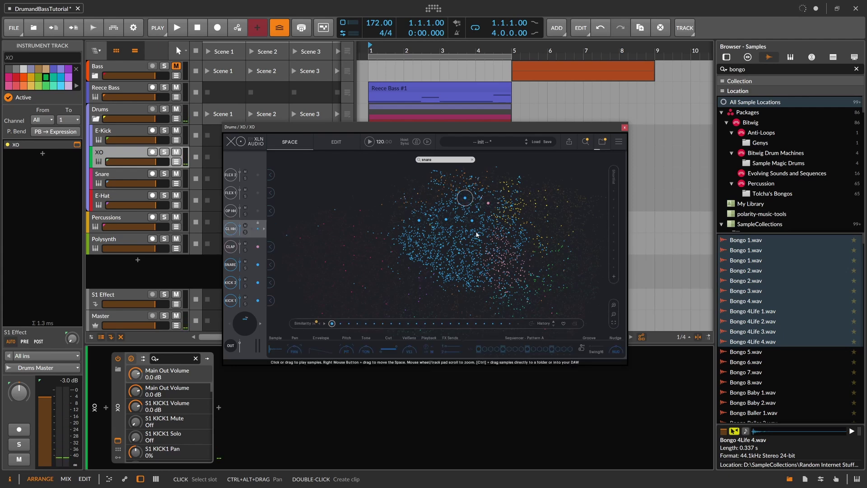
pyautogui.click(270, 212)
# Switch XO to its Edit view and turn on the third sequencer step of the Kick 1 lane, checking it with playback
pyautogui.click(348, 143)
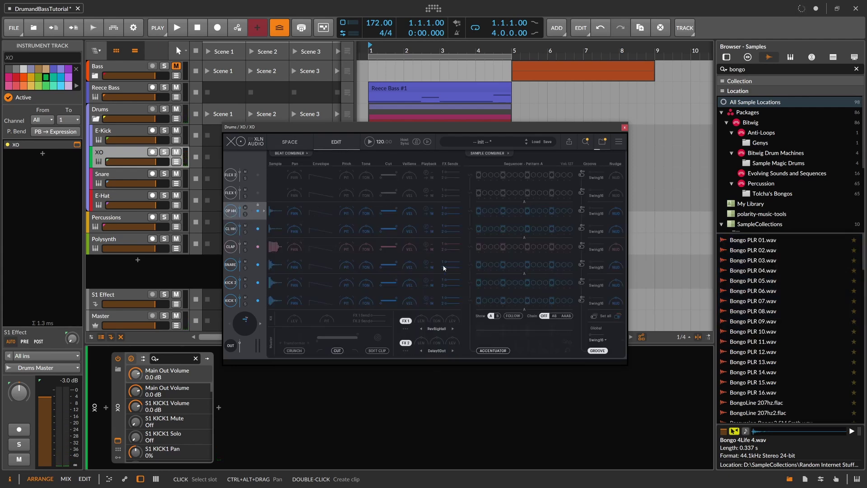
pyautogui.press('space')
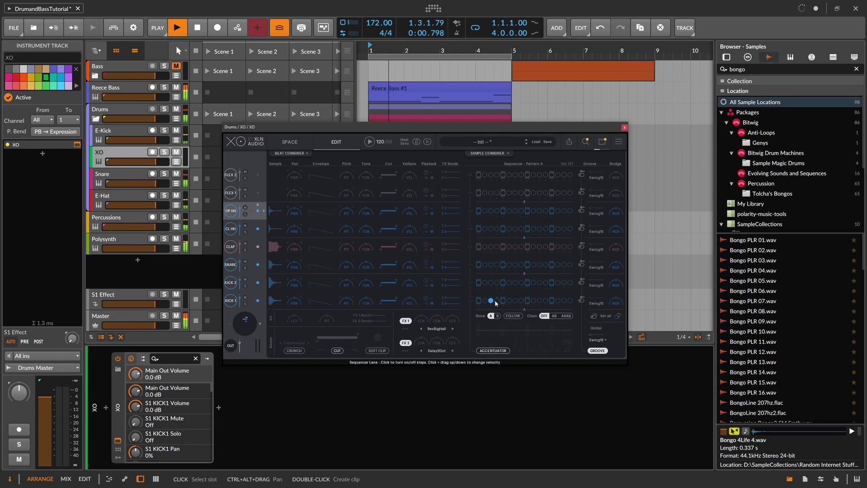
pyautogui.press('space')
pyautogui.press('space')
pyautogui.press('space')
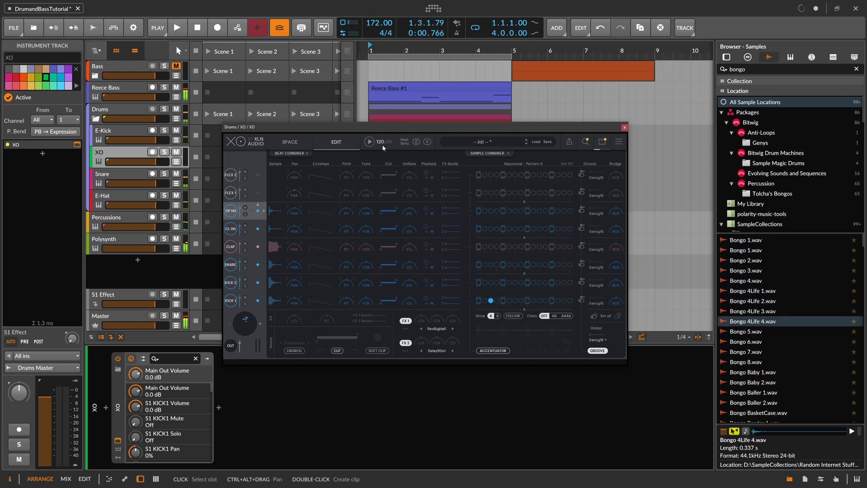
# Sync XO to the host tempo, then move the Kick 1 hit to step 8 and set its envelope decay to 19%
pyautogui.click(427, 142)
pyautogui.press('space')
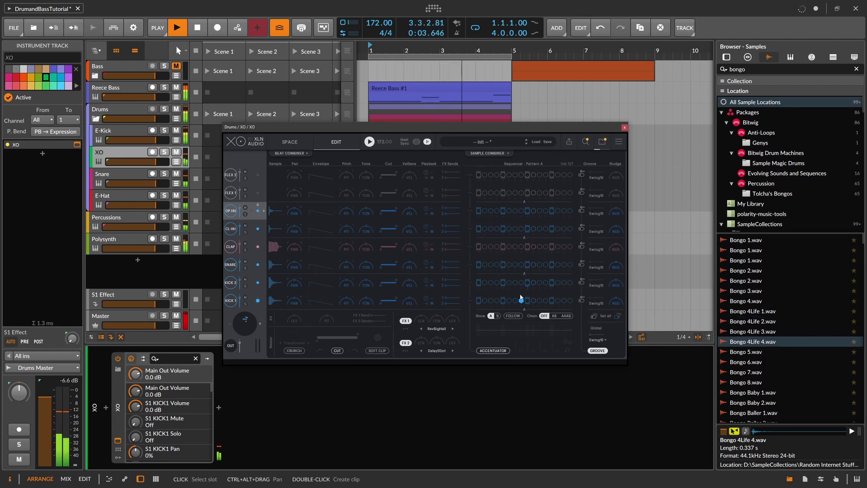
pyautogui.moveTo(329, 301); pyautogui.dragTo(330, 319)
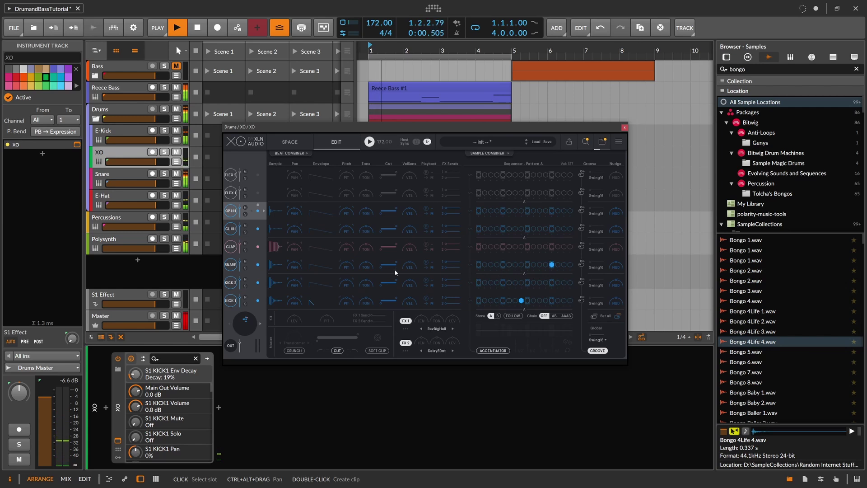
# Add a step-13 Snare hit with 26% FX 1 send and a step-7 Kick 2 hit, setting decay to 27% on Kick 1 and 30% on Kick 2
pyautogui.moveTo(449, 265); pyautogui.dragTo(456, 266)
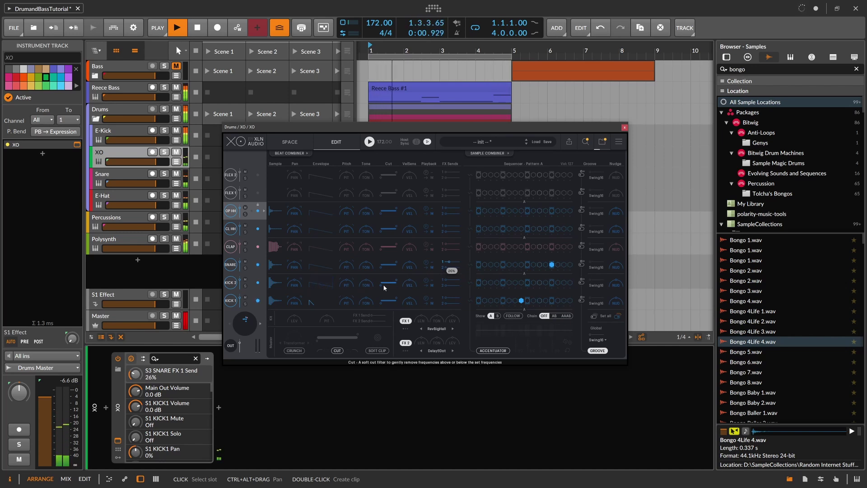
pyautogui.click(515, 282)
pyautogui.moveTo(330, 283); pyautogui.dragTo(331, 300)
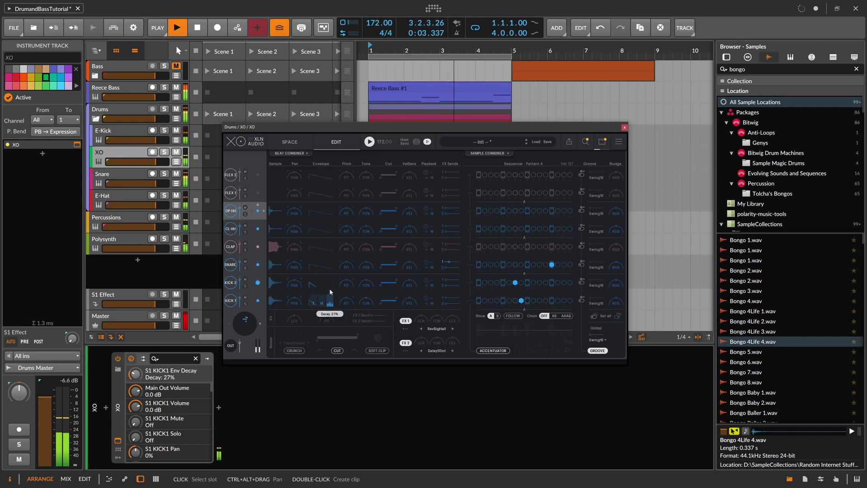
# Set the Snare lane's envelope decay to 24% while trying an extra Snare hit on steps 6, 4 and 10
pyautogui.click(509, 265)
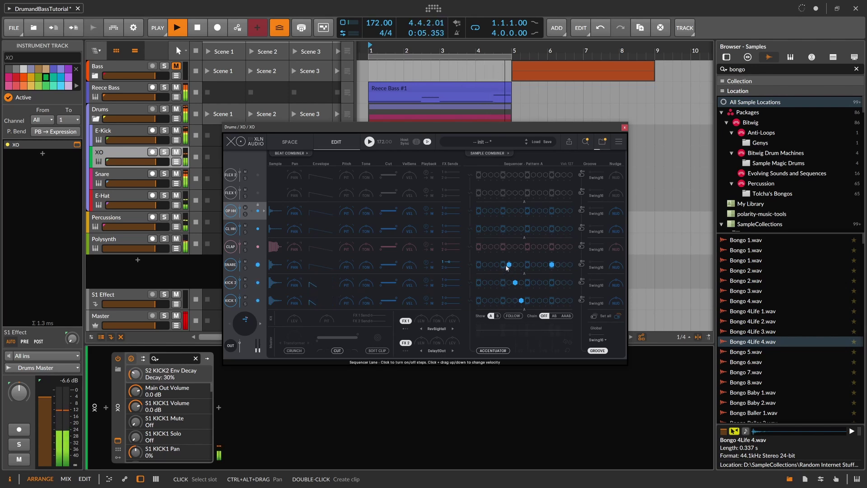
pyautogui.moveTo(331, 267)
pyautogui.mouseDown()
pyautogui.moveTo(327, 290)
pyautogui.moveTo(330, 270)
pyautogui.mouseUp()
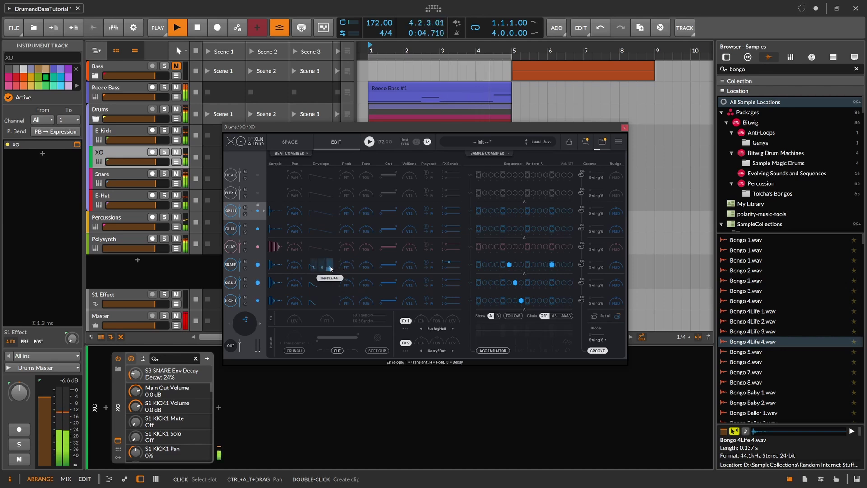
pyautogui.click(502, 265)
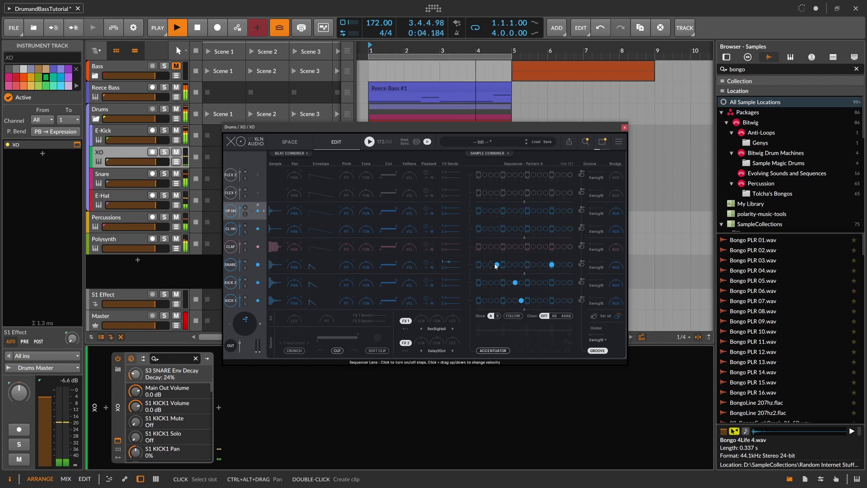
pyautogui.click(496, 265)
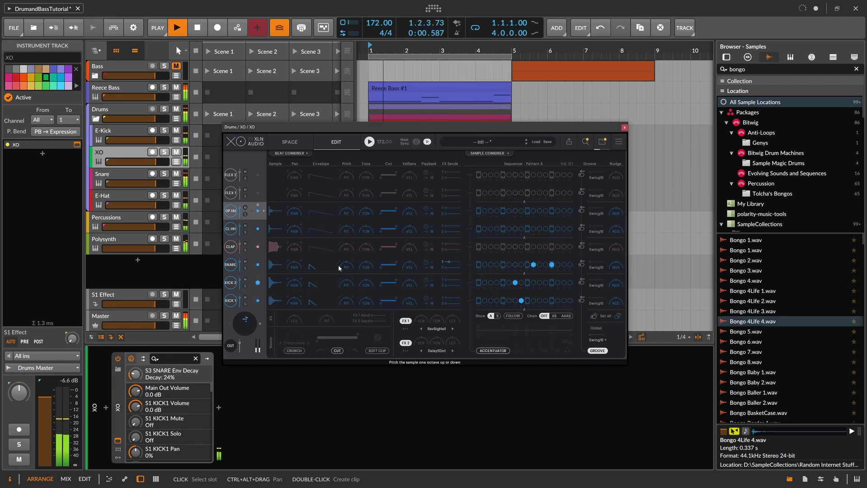
# Move the step-10 hit from Snare to Clap and add a closed hi-hat hit on step 11, setting both lanes' decay to 19%
pyautogui.click(534, 264)
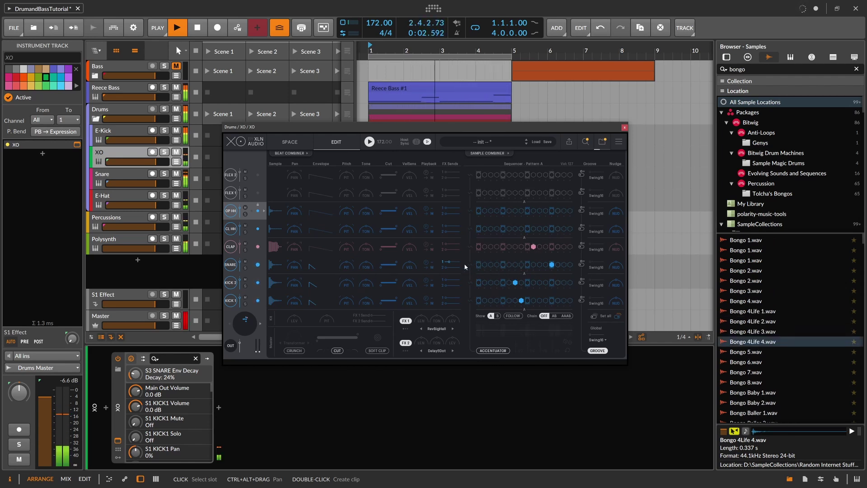
pyautogui.moveTo(327, 266); pyautogui.dragTo(333, 252)
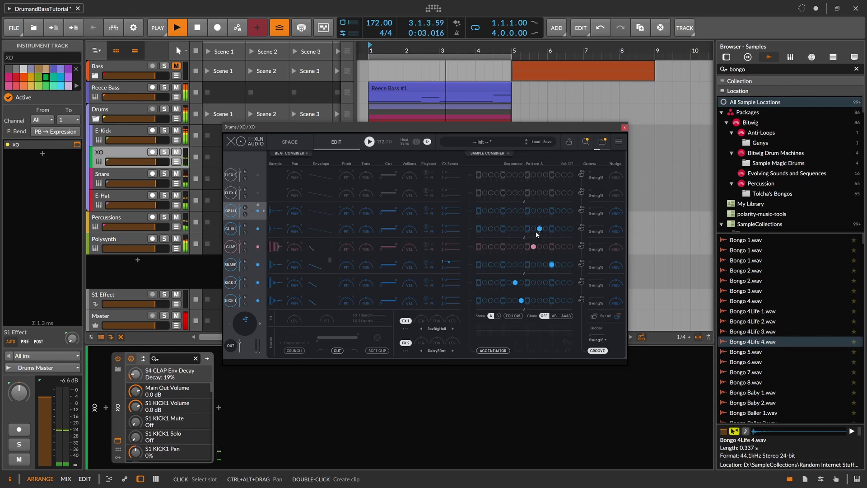
pyautogui.moveTo(331, 260); pyautogui.dragTo(337, 277)
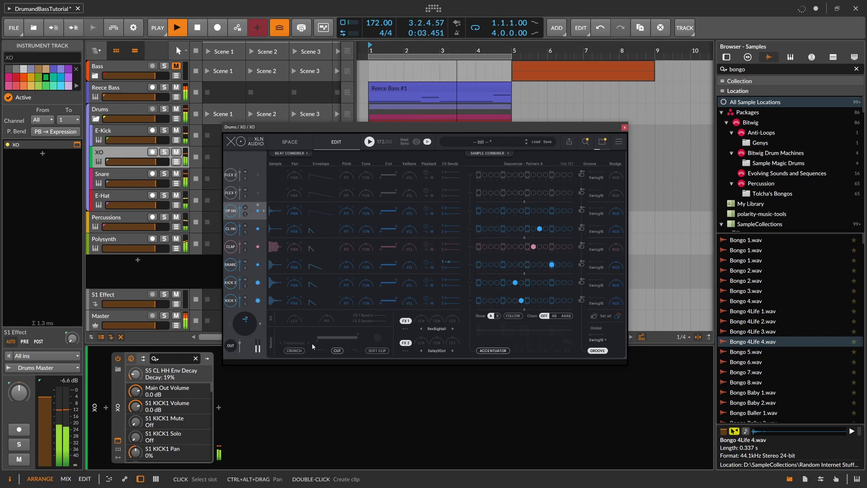
# Set XO's master Crunch amount to 43%, close the plugin window and stop playback
pyautogui.moveTo(305, 348); pyautogui.dragTo(311, 317)
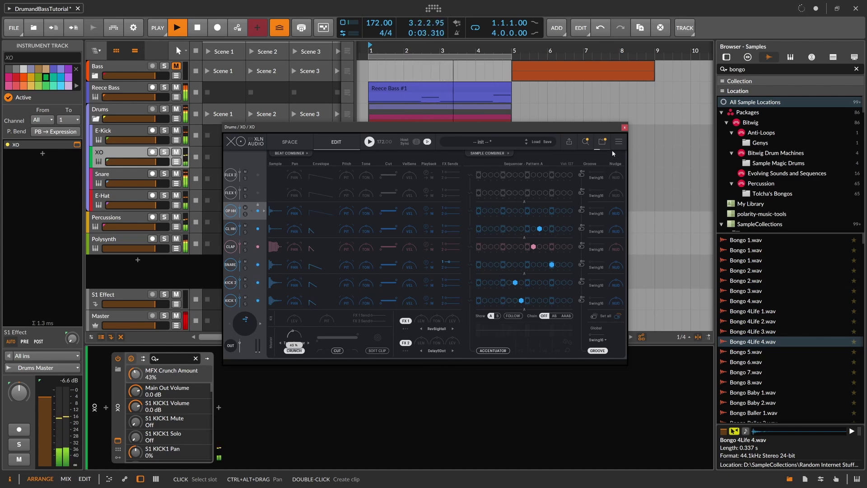
pyautogui.click(625, 127)
pyautogui.press('space')
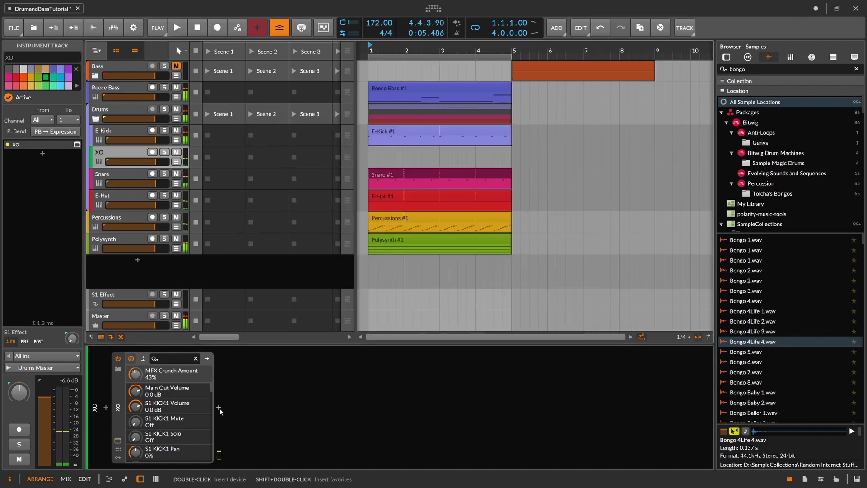
# Insert an EQ-2 after XO, make its low band a low-cut filter at 411 Hz and start playback
pyautogui.click(219, 408)
pyautogui.write('eq')
pyautogui.press('Down')
pyautogui.press('Return')
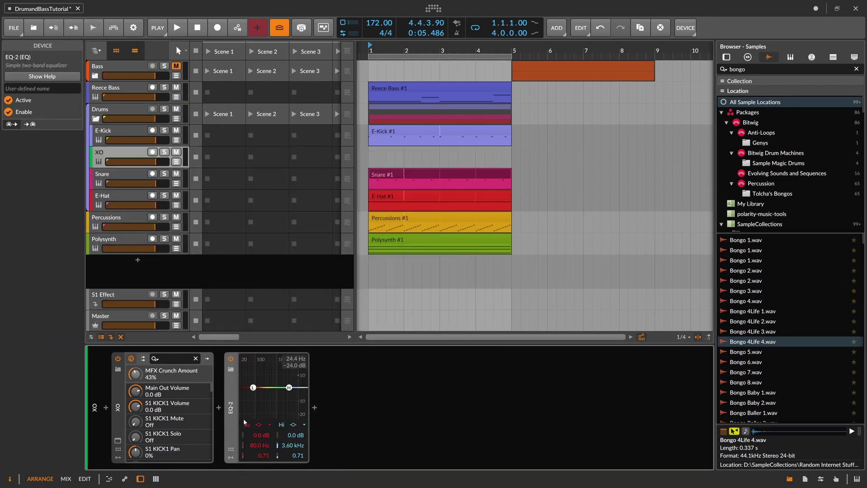
pyautogui.click(261, 425)
pyautogui.click(293, 446)
pyautogui.moveTo(253, 388); pyautogui.dragTo(269, 387)
pyautogui.press('space')
# Add a Peak Limiter after the EQ-2 on the XO track and raise its input gain
pyautogui.click(315, 409)
pyautogui.write('peak')
pyautogui.press('Return')
pyautogui.moveTo(350, 441); pyautogui.dragTo(350, 426)
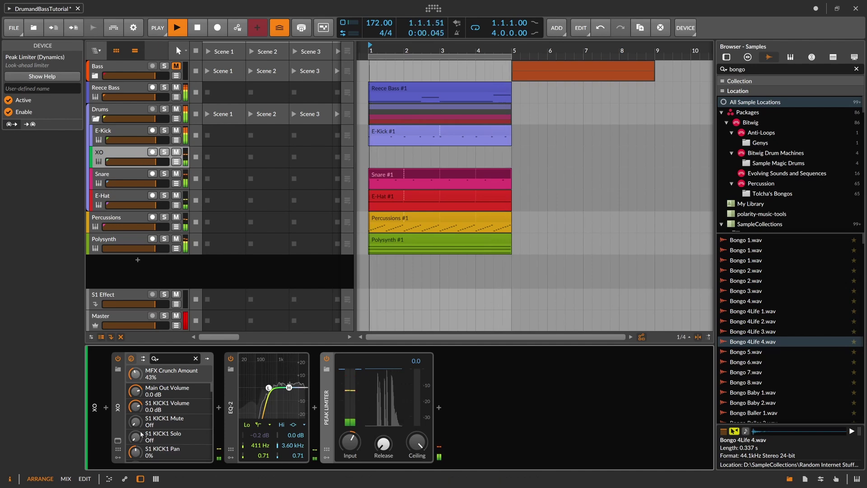
# Reopen XO, raise the Snare lane's low cut and add an open hi-hat hit on step 16 with 10% decay
pyautogui.click(117, 441)
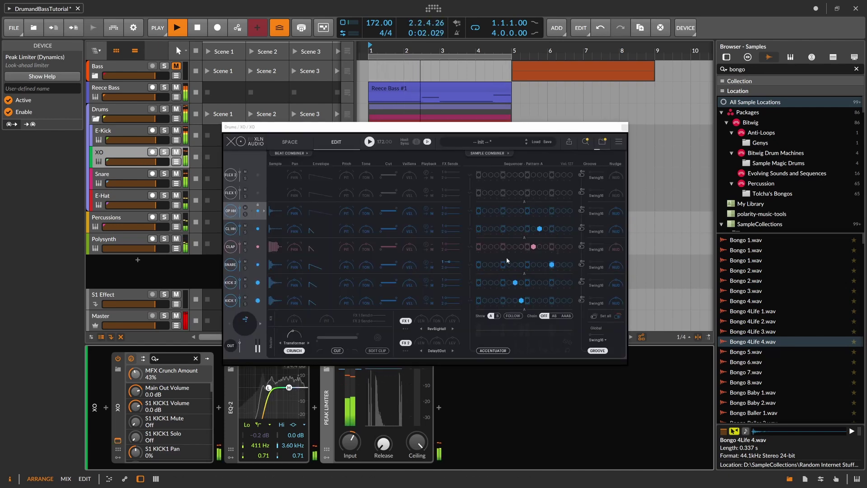
pyautogui.click(391, 271)
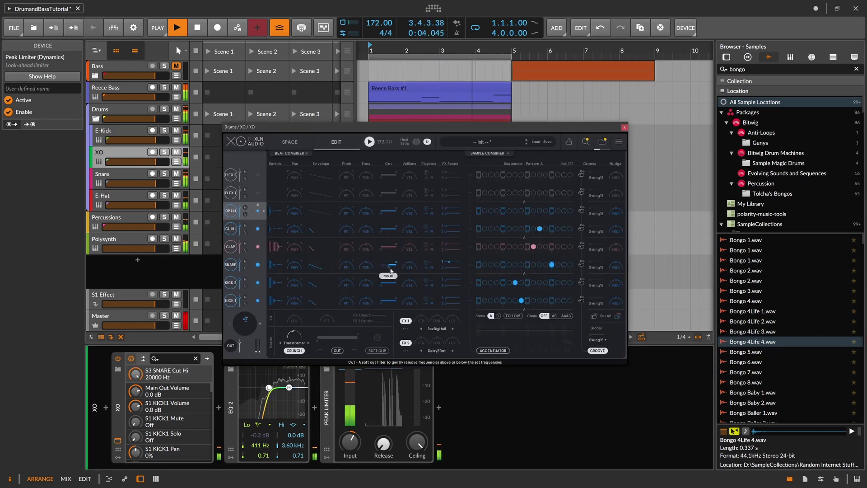
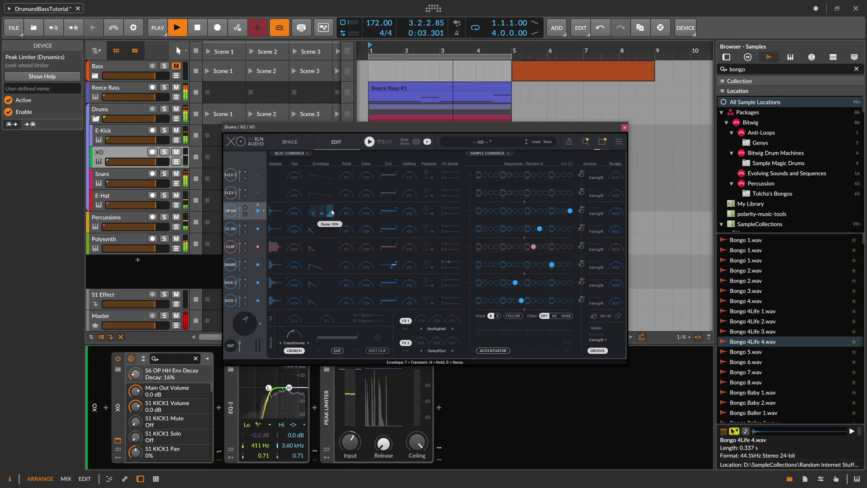
pyautogui.moveTo(331, 210); pyautogui.dragTo(330, 210)
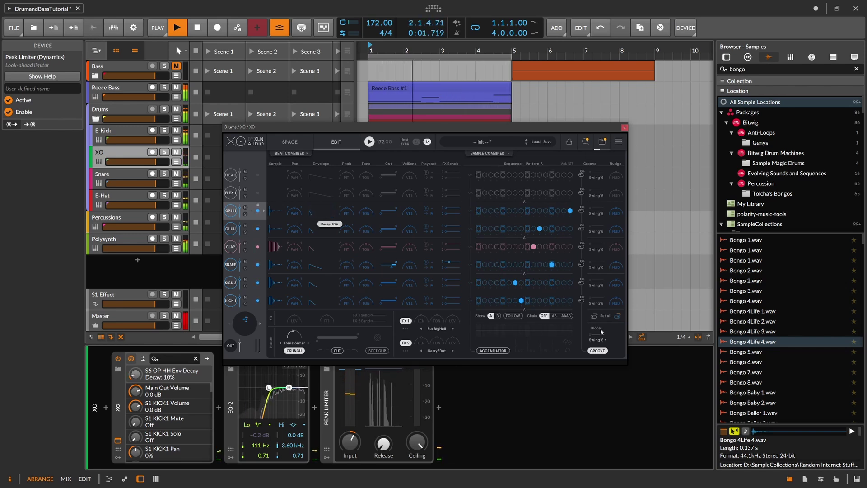
# Adjust XO's global swing amount, stop playback and close the plugin window
pyautogui.moveTo(590, 336); pyautogui.dragTo(594, 337)
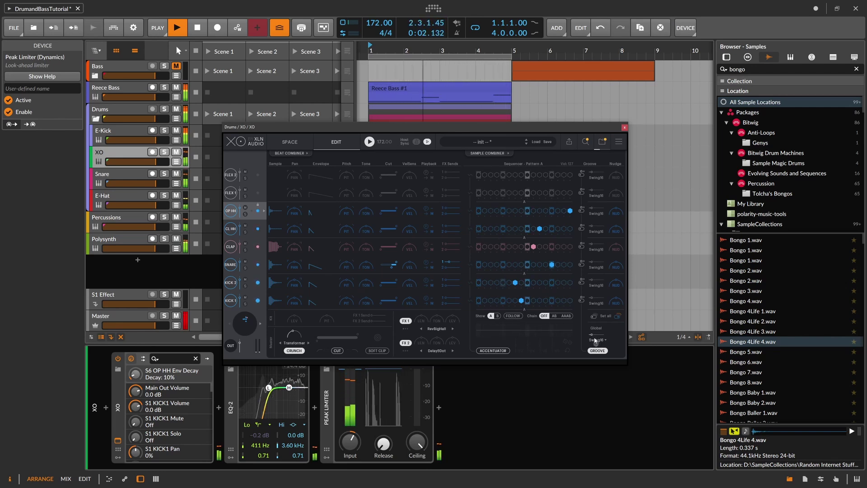
pyautogui.press('space')
pyautogui.click(624, 127)
# Create an empty one-bar clip at bar 1 on the XO track and bounce it to a new audio track
pyautogui.click(376, 154)
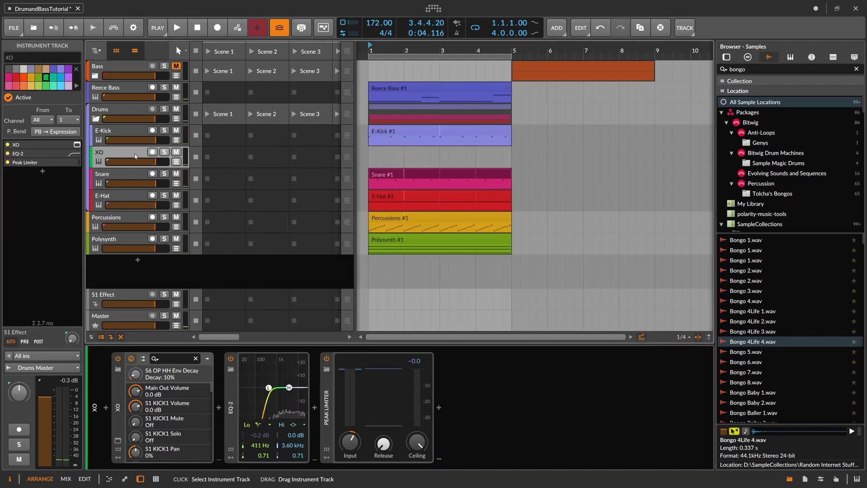
pyautogui.doubleClick(376, 153)
pyautogui.rightClick(385, 150)
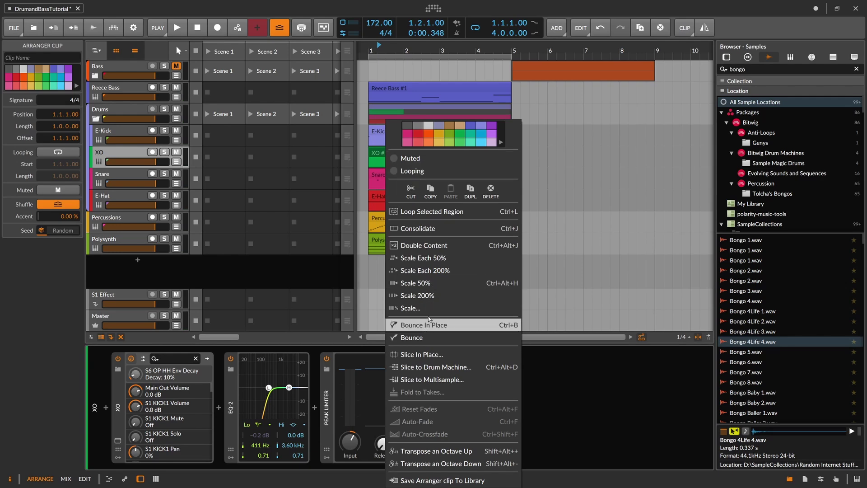
pyautogui.click(429, 337)
pyautogui.press('Return')
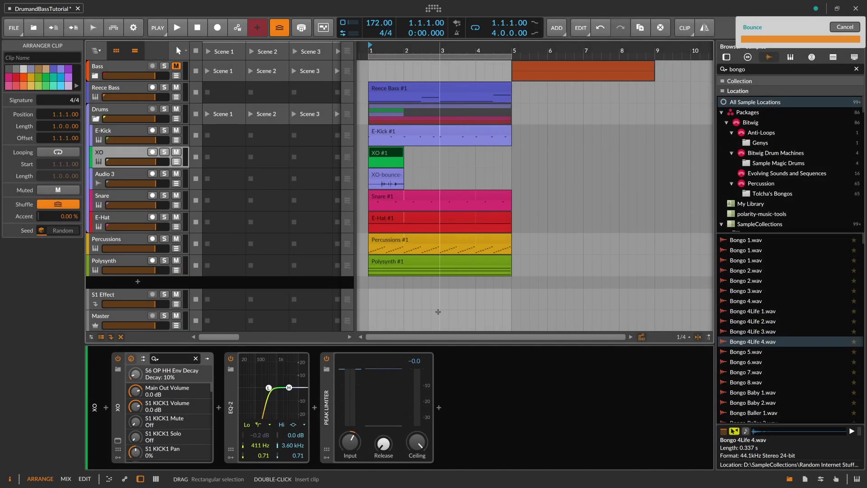
# Listen to the bounced audio track soloed, then unsolo it and check it in the full mix
pyautogui.click(164, 174)
pyautogui.press('space')
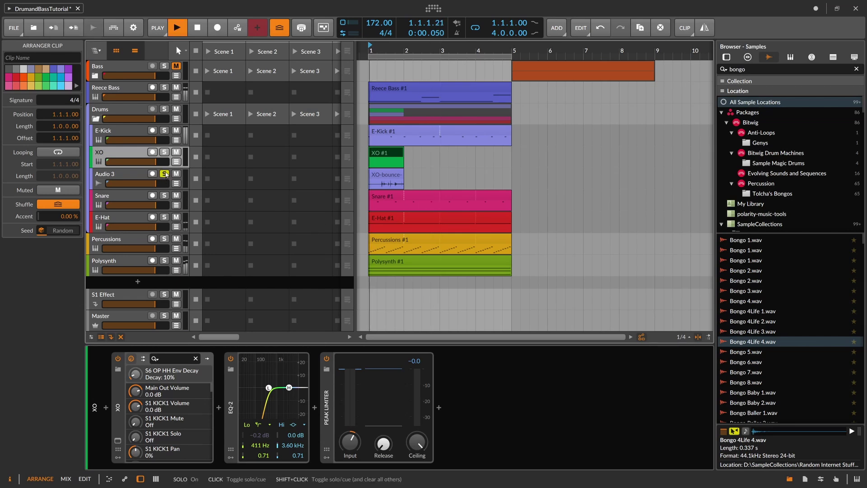
pyautogui.press('space')
pyautogui.press('space')
pyautogui.click(164, 174)
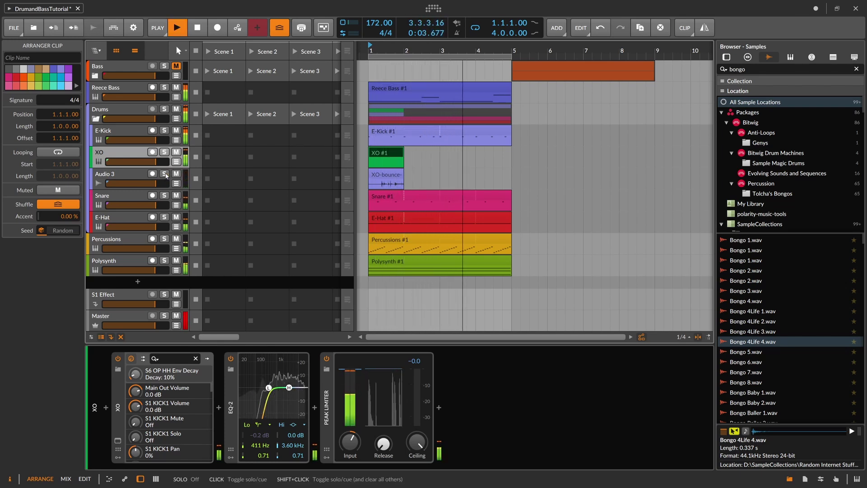
pyautogui.press('space')
# Delete the XO instrument track and loop the bounced clip out to the end of bar 4
pyautogui.click(146, 172)
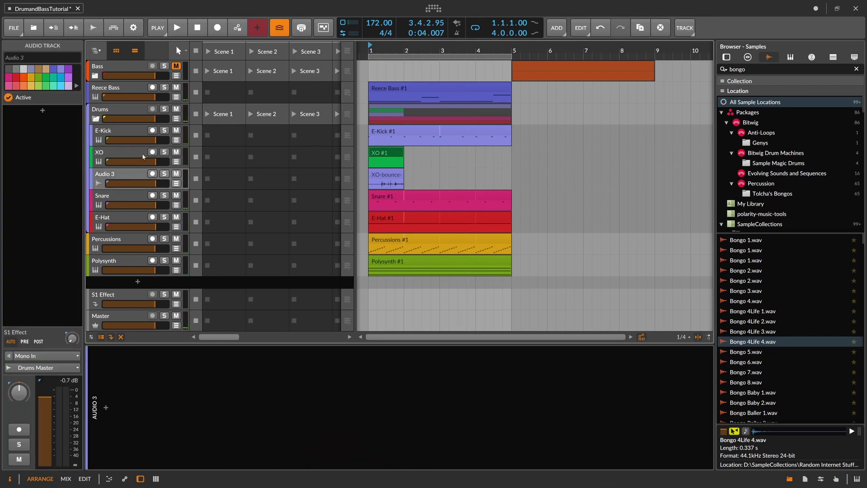
pyautogui.click(149, 157)
pyautogui.press('Delete')
pyautogui.moveTo(404, 167); pyautogui.dragTo(518, 168)
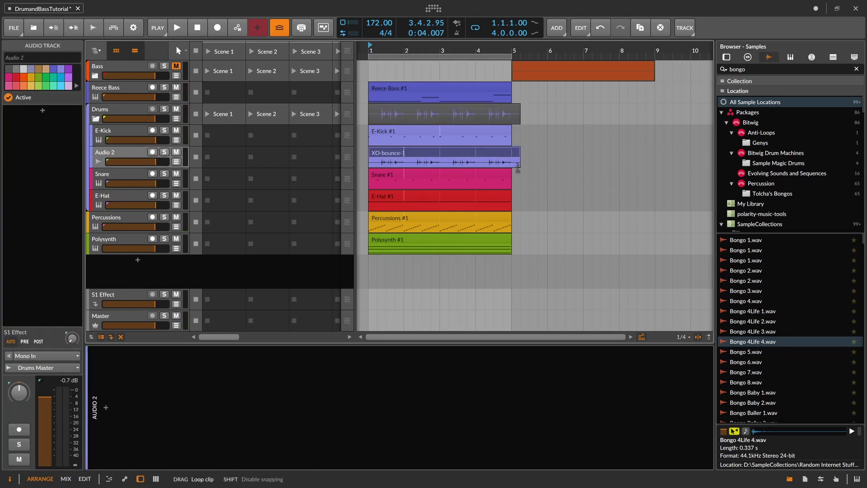
# Rename the bounced audio track PercLayer and play the loop
pyautogui.doubleClick(131, 152)
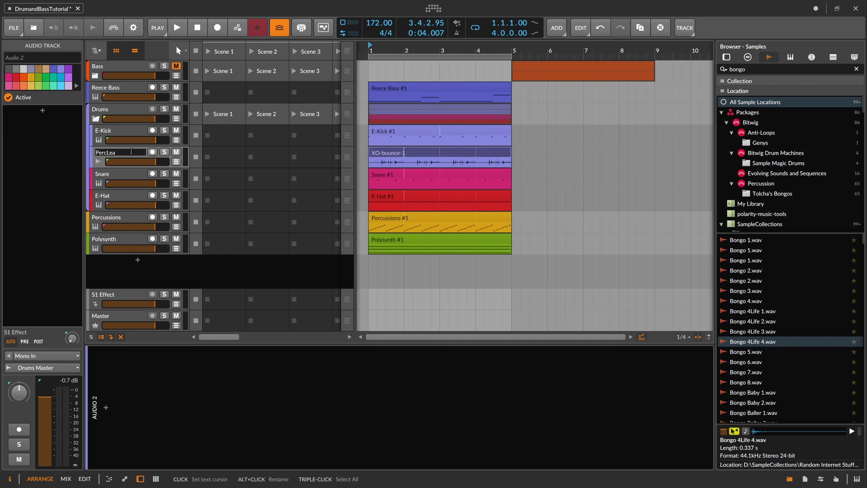
pyautogui.press('Return')
pyautogui.press('space')
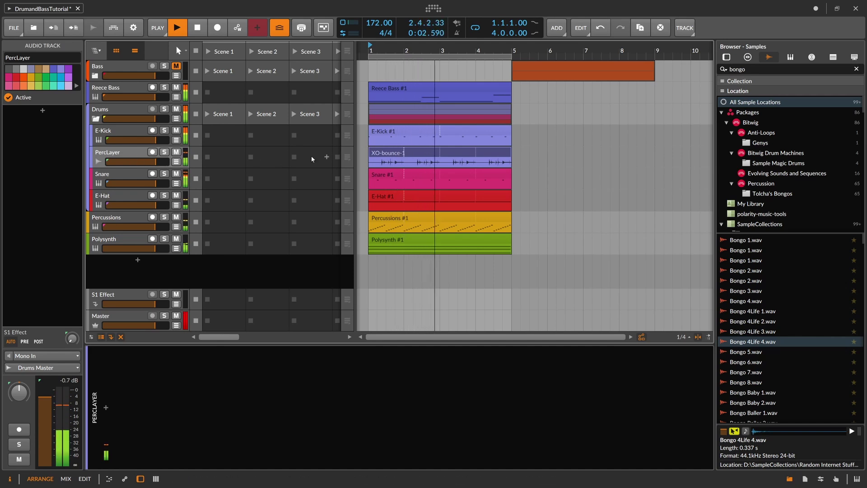
# Lower the gain of the XO-bounce-1 clip on the PercLayer track during playback
pyautogui.click(392, 153)
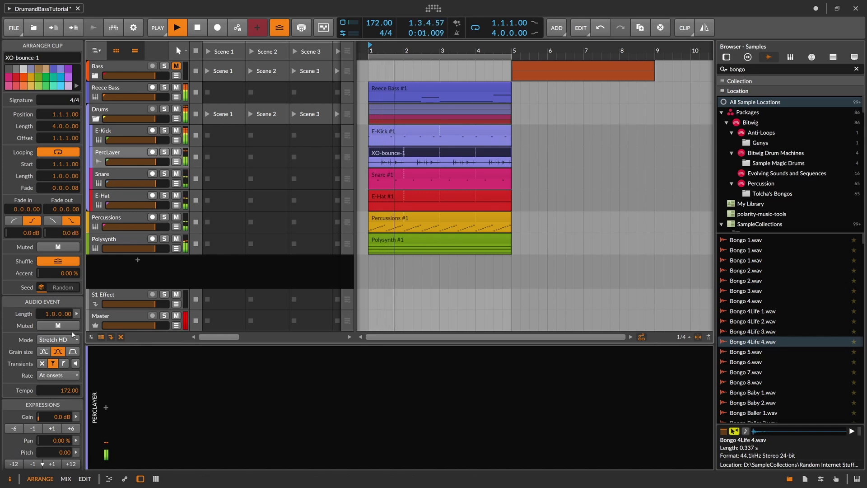
pyautogui.moveTo(57, 417); pyautogui.dragTo(57, 431)
pyautogui.click(464, 131)
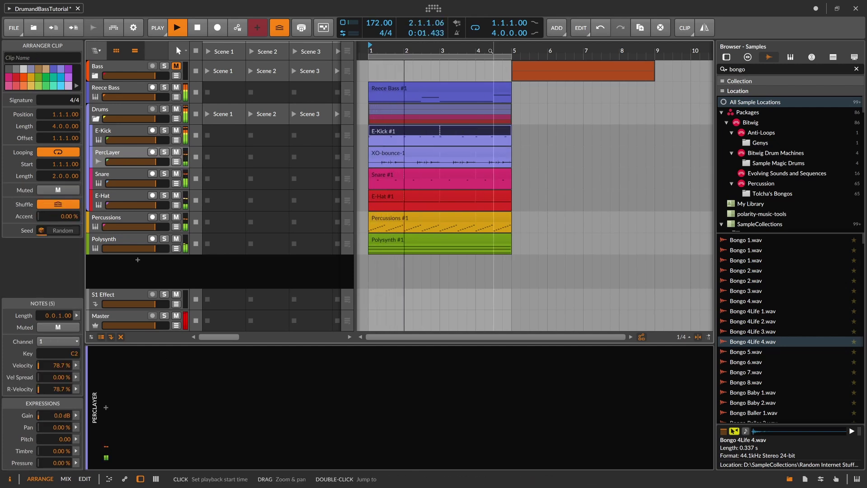
# Open the E-Snare layer of the Snare track's Instrument Layer and adjust its oscillator 1 decay
pyautogui.click(500, 179)
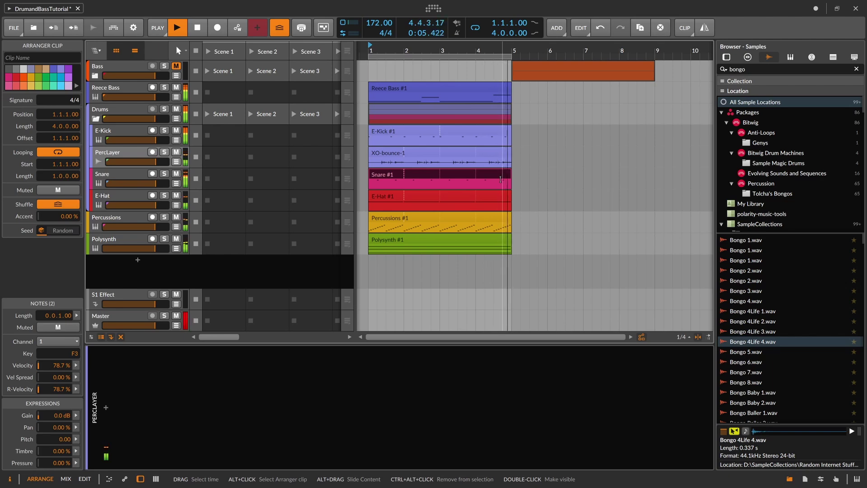
pyautogui.click(147, 175)
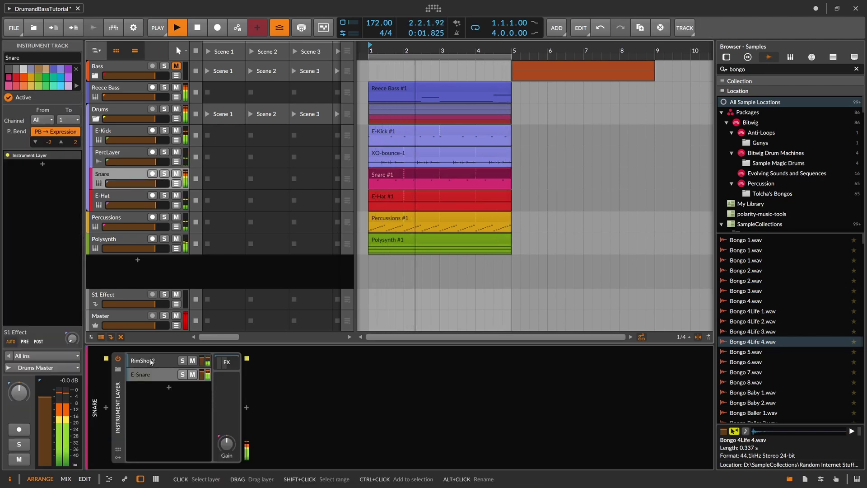
pyautogui.click(157, 373)
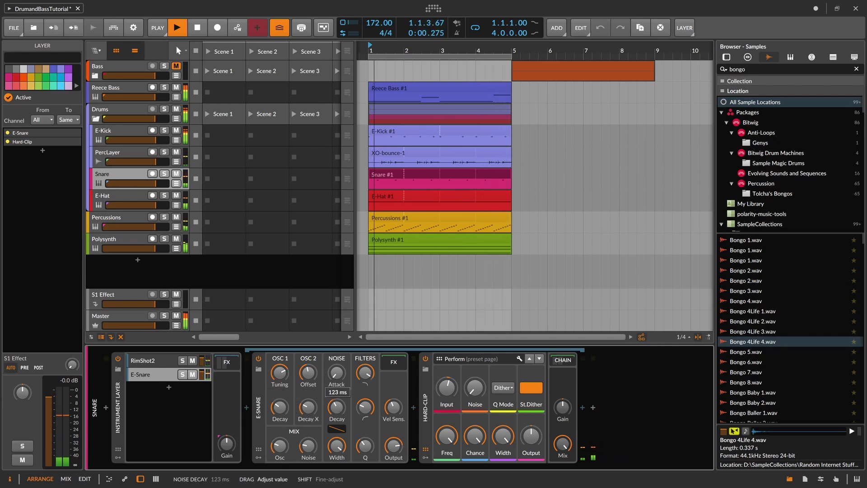
pyautogui.click(279, 407)
pyautogui.moveTo(279, 407); pyautogui.dragTo(287, 408)
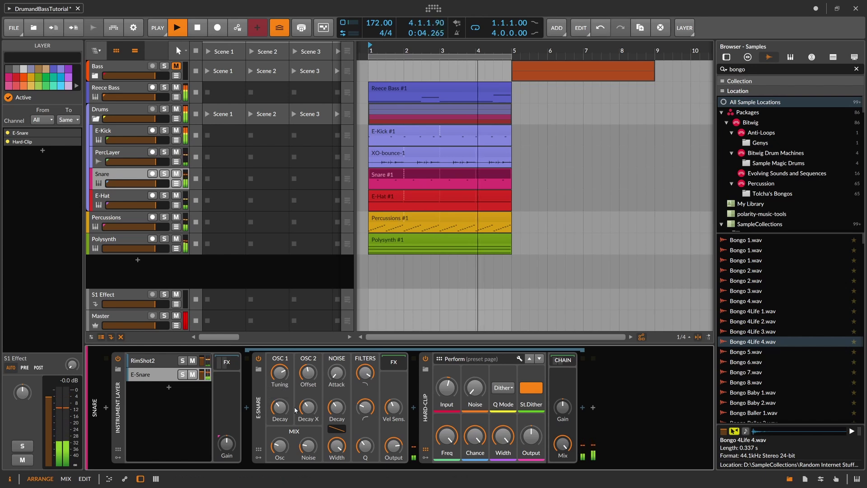
# Adjust the E-Snare's oscillator 1 decay, oscillator and noise mix levels, and noise decay during playback, finishing with playback stopped
pyautogui.moveTo(280, 407); pyautogui.dragTo(280, 372)
pyautogui.moveTo(280, 407); pyautogui.dragTo(280, 405)
pyautogui.moveTo(280, 446); pyautogui.dragTo(280, 443)
pyautogui.moveTo(280, 407); pyautogui.dragTo(280, 406)
pyautogui.moveTo(309, 446); pyautogui.dragTo(337, 408)
pyautogui.click(336, 407)
pyautogui.press('space')
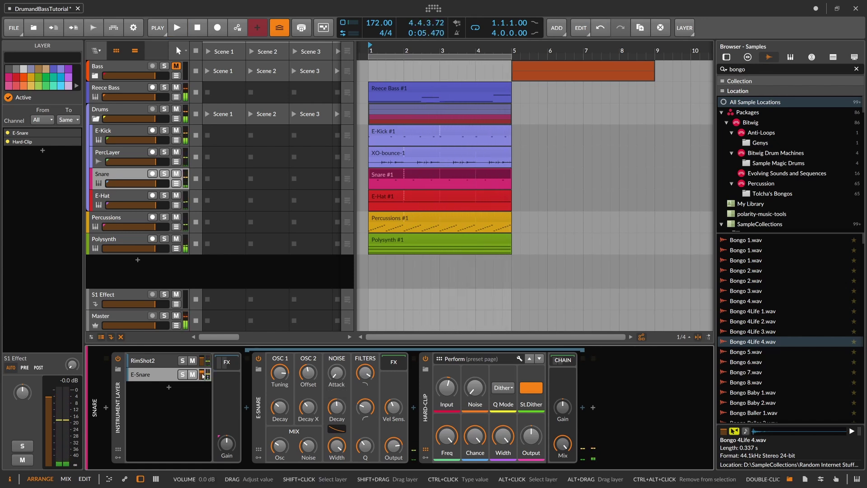
pyautogui.click(146, 175)
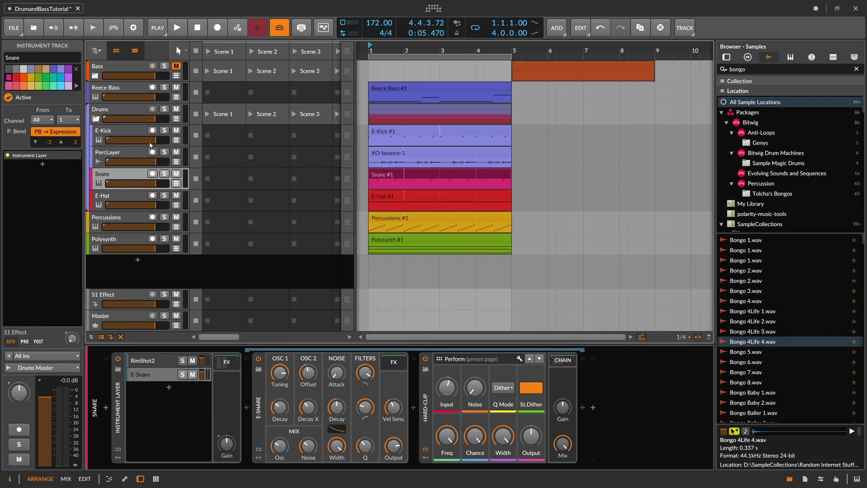
# Collapse the Drums group and move the Bass clip to start at bar 9
pyautogui.click(95, 118)
pyautogui.moveTo(469, 50); pyautogui.dragTo(470, 45)
pyautogui.moveTo(459, 75); pyautogui.dragTo(546, 73)
pyautogui.click(493, 73)
pyautogui.moveTo(484, 69); pyautogui.dragTo(554, 69)
# Duplicate the four-bar Reece Bass, Drums, Percussions and Polysynth clips twice, filling bars 1 to 16
pyautogui.moveTo(460, 86); pyautogui.dragTo(374, 149)
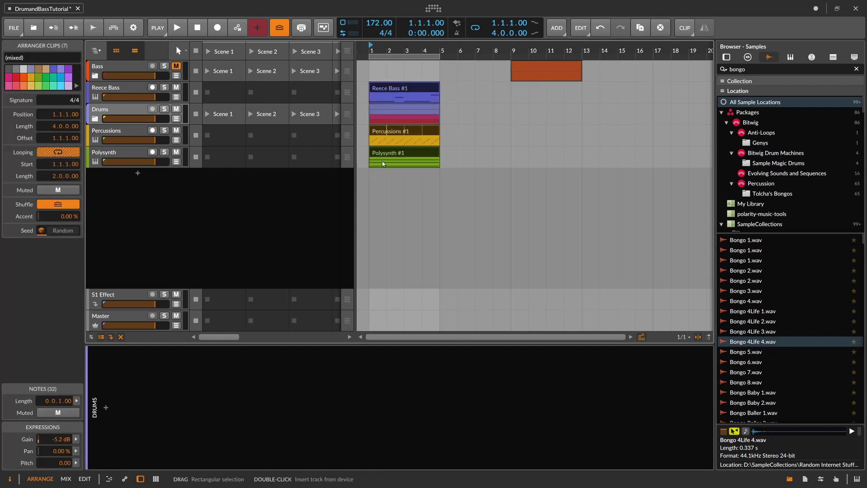
pyautogui.hotkey('ctrl', 'd')
pyautogui.moveTo(528, 92); pyautogui.dragTo(371, 163)
pyautogui.hotkey('ctrl', 'd')
# Move the Bass clip to bar 17 and set the loop region to 8 bars from bar 1
pyautogui.moveTo(527, 67); pyautogui.dragTo(670, 72)
pyautogui.moveTo(437, 50)
pyautogui.mouseDown()
pyautogui.moveTo(412, 52)
pyautogui.moveTo(458, 56)
pyautogui.moveTo(403, 50)
pyautogui.moveTo(431, 51)
pyautogui.mouseUp()
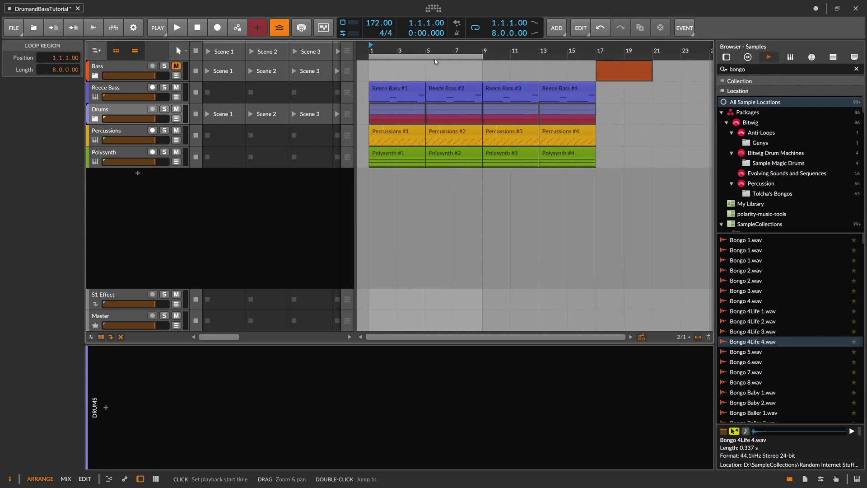
pyautogui.click(409, 87)
pyautogui.click(454, 90)
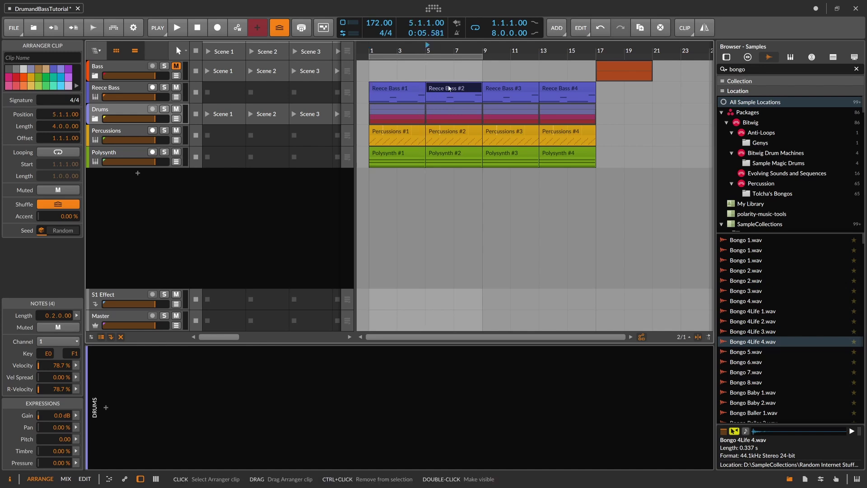
# Delete the Percussions clips in bars 1 to 8 and the Polysynth clips in bars 9 to 16
pyautogui.moveTo(366, 129); pyautogui.dragTo(470, 130)
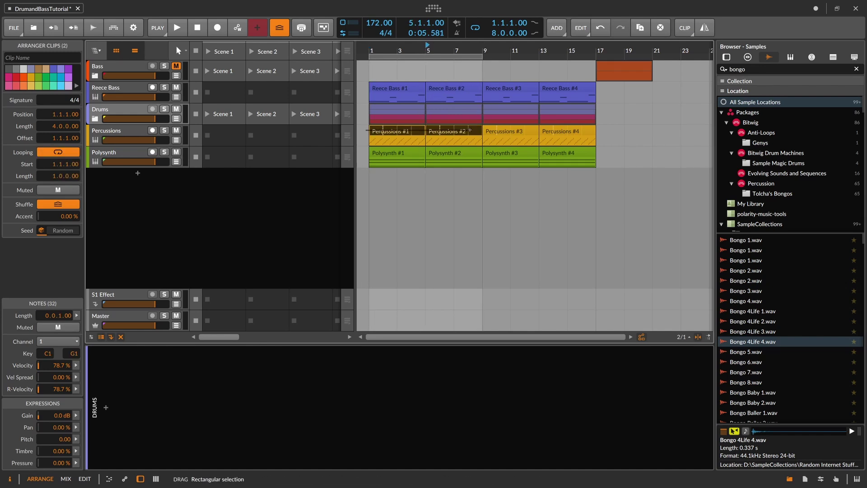
pyautogui.press('Delete')
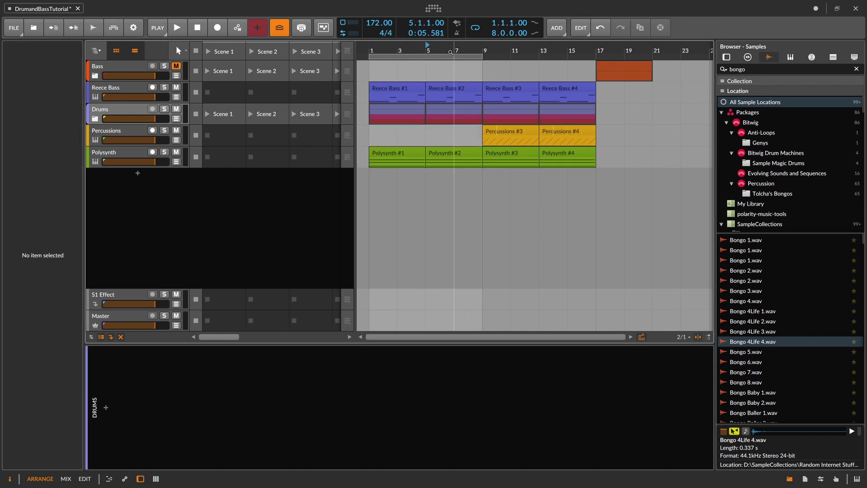
pyautogui.moveTo(450, 54); pyautogui.dragTo(407, 60)
pyautogui.press('space')
pyautogui.moveTo(578, 148); pyautogui.dragTo(496, 155)
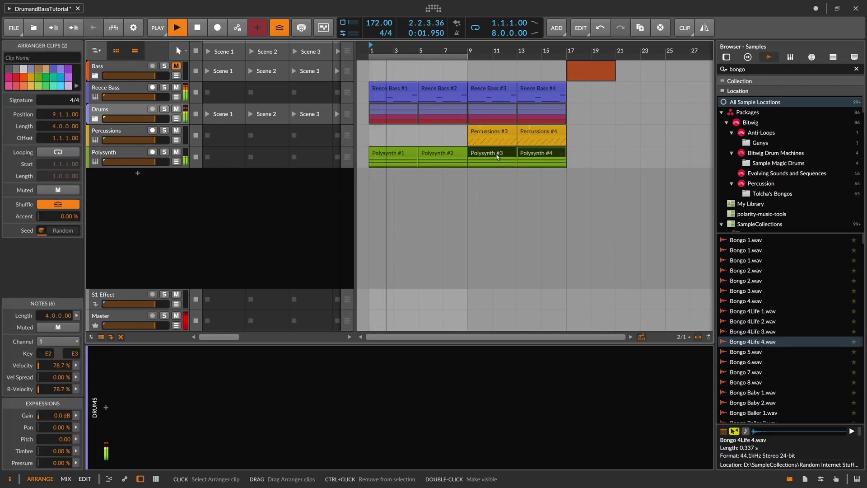
pyautogui.press('Delete')
# Extend the loop region to 16 bars and adjust the Percussions Drum Machine's output level during playback
pyautogui.moveTo(467, 56); pyautogui.dragTo(560, 64)
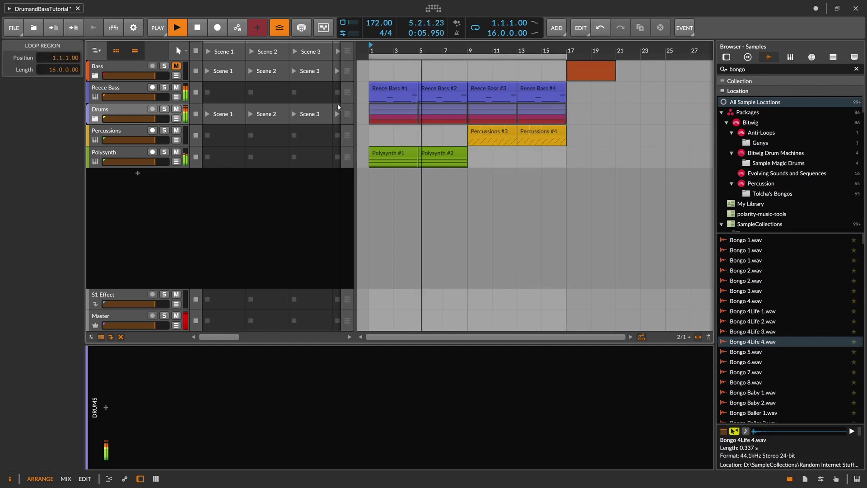
pyautogui.click(136, 88)
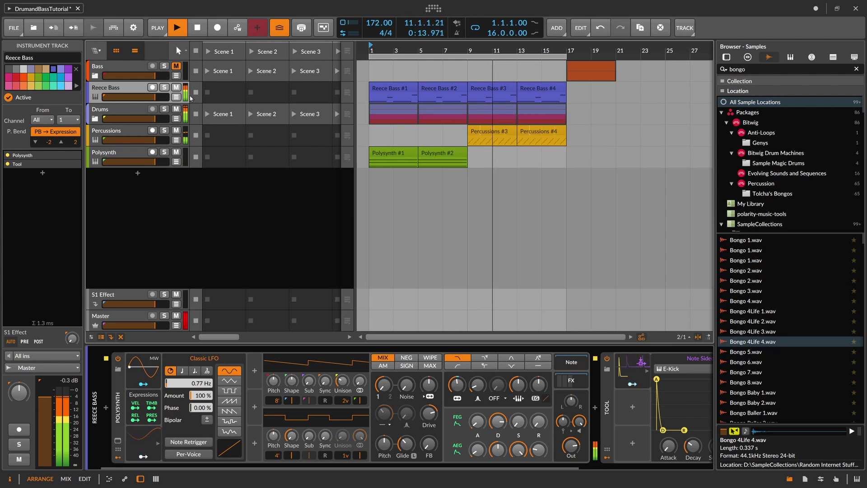
pyautogui.click(126, 134)
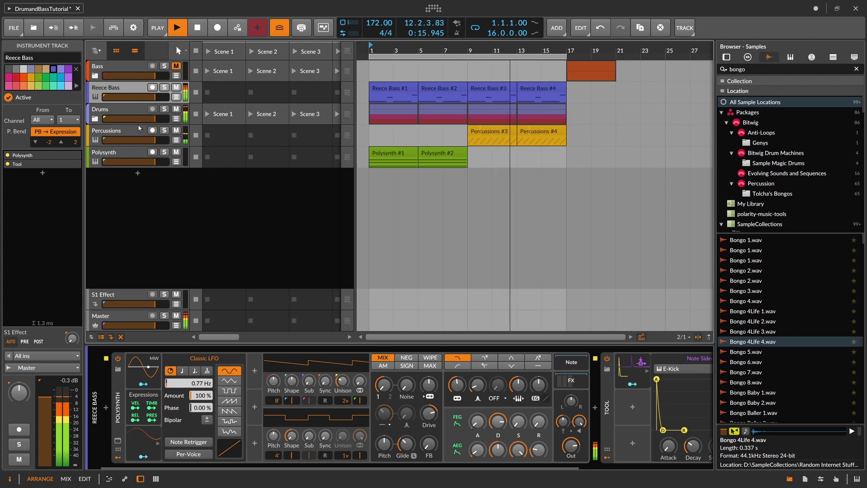
pyautogui.moveTo(350, 443); pyautogui.dragTo(352, 441)
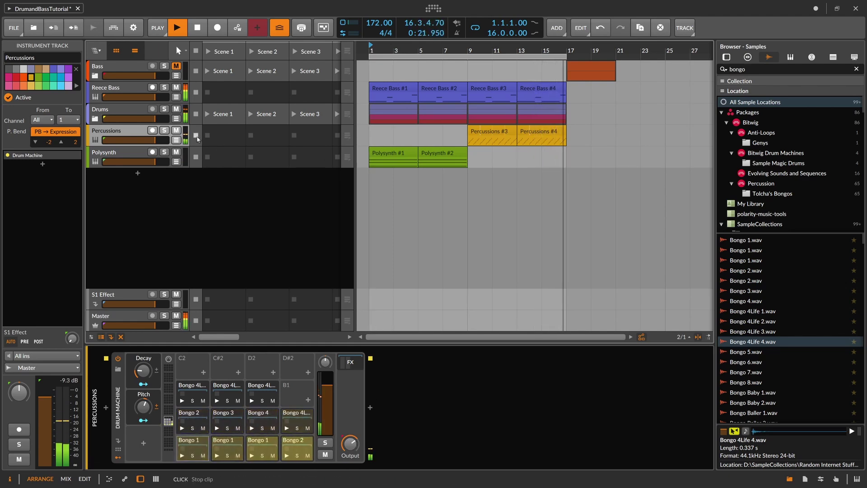
pyautogui.press('space')
# Show the Reece Bass track's Polysynth Freq automation and add points holding 307 Hz from bar 1, rising to 1.12 kHz at bar 9
pyautogui.click(176, 97)
pyautogui.click(133, 91)
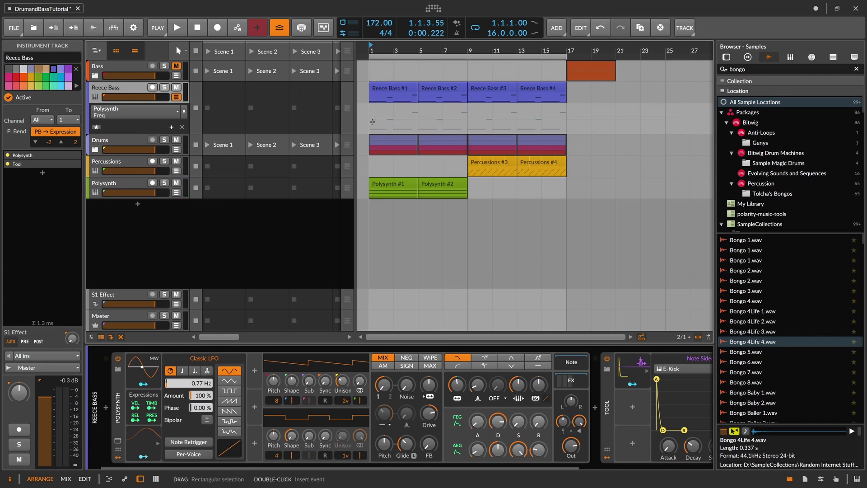
pyautogui.click(373, 122)
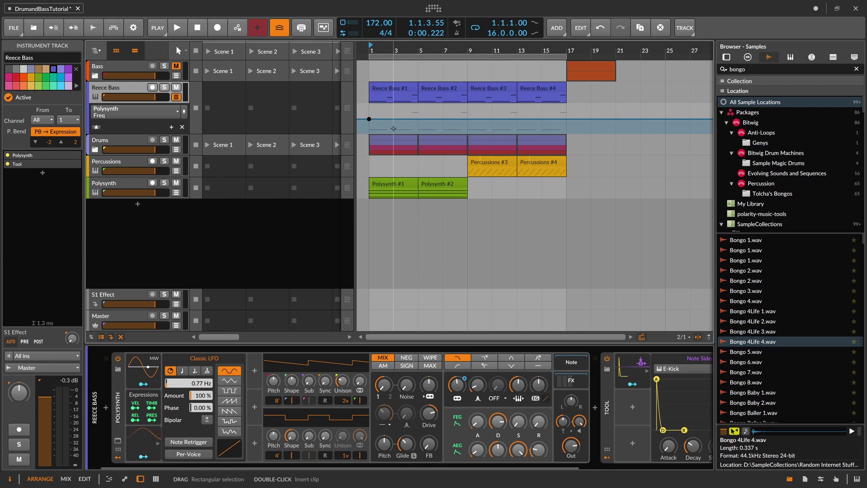
pyautogui.moveTo(369, 119); pyautogui.dragTo(370, 119)
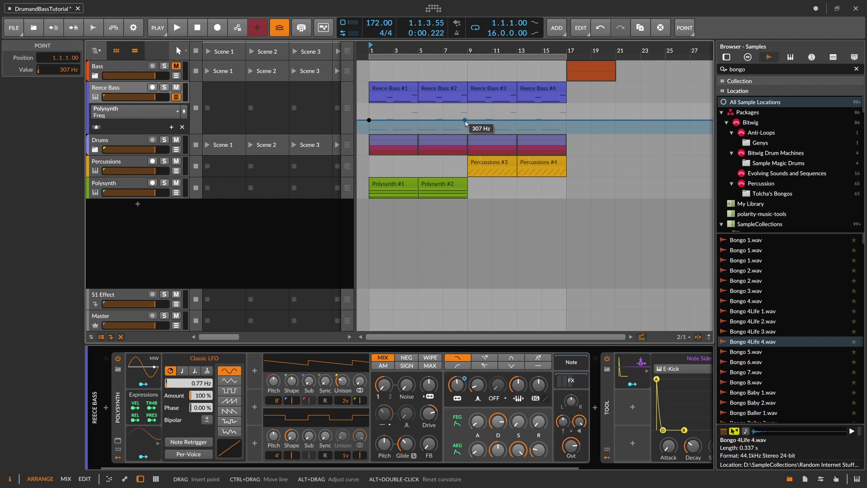
pyautogui.click(453, 120)
pyautogui.moveTo(466, 120); pyautogui.dragTo(466, 120)
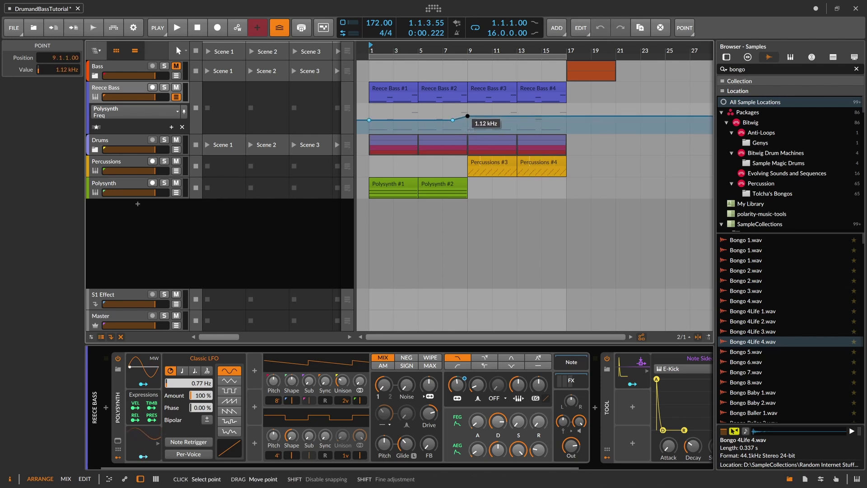
# Lower the Freq point at bar 9, add a peak and drop at bar 13, and ramp up to 4.32 kHz at bar 17
pyautogui.moveTo(467, 116); pyautogui.dragTo(517, 118)
pyautogui.click(518, 117)
pyautogui.click(517, 118)
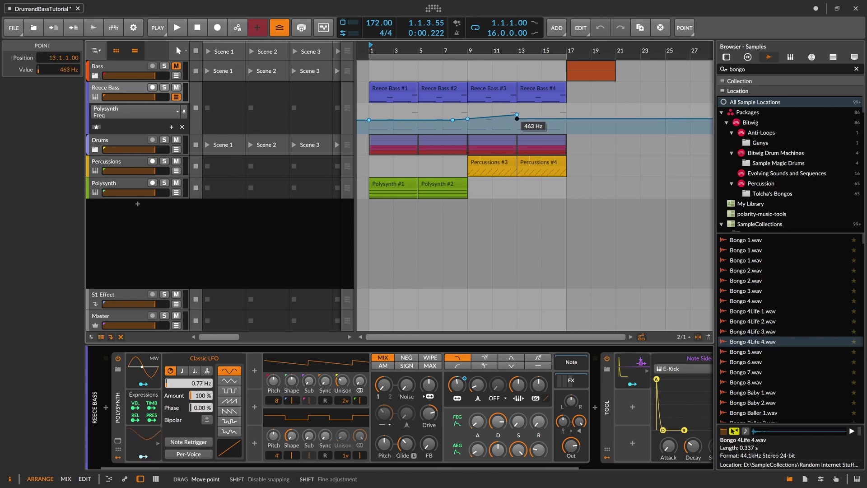
pyautogui.moveTo(517, 119); pyautogui.dragTo(567, 111)
pyautogui.press('space')
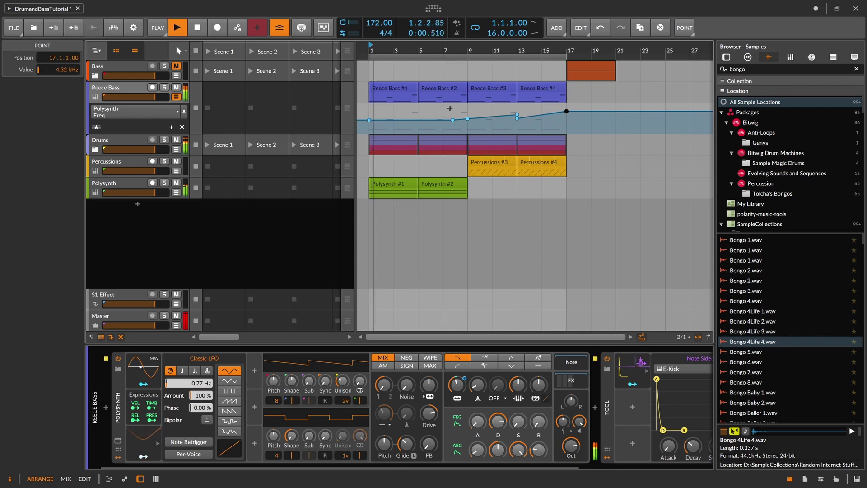
# Lower the first two Freq automation points to 213 Hz and save the project
pyautogui.click(453, 120)
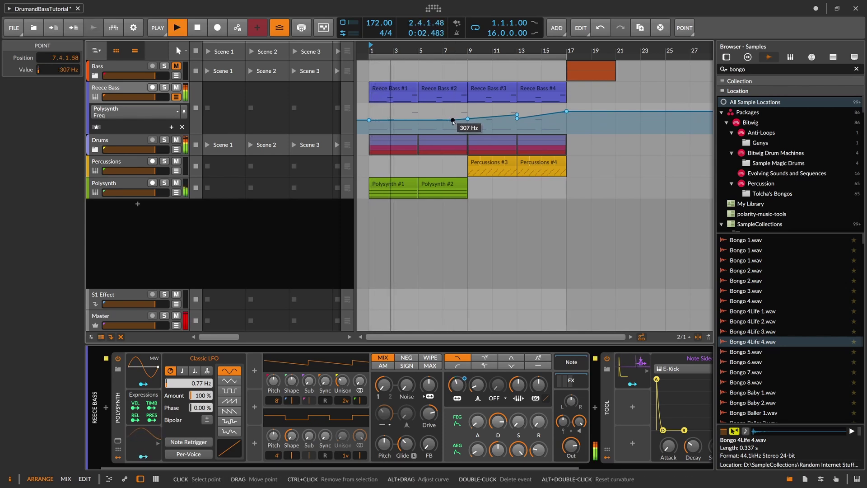
pyautogui.moveTo(460, 127); pyautogui.dragTo(367, 115)
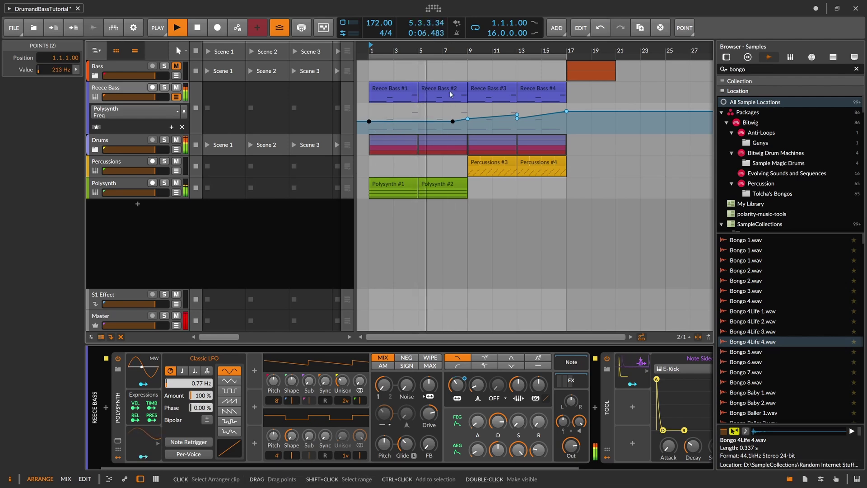
pyautogui.hotkey('ctrl', 's')
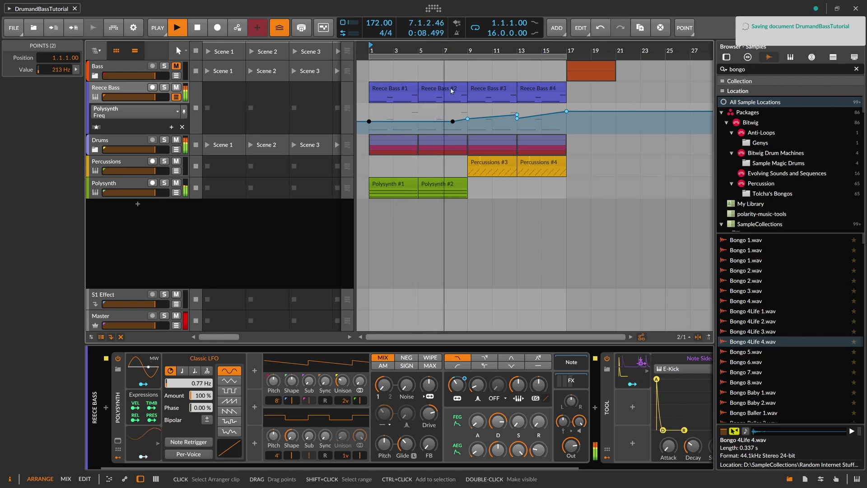
# Set the Freq automation point at bar 9 to 789 Hz and insert a 1.35 kHz point near the end of bar 11
pyautogui.moveTo(455, 47); pyautogui.dragTo(456, 51)
pyautogui.click(469, 118)
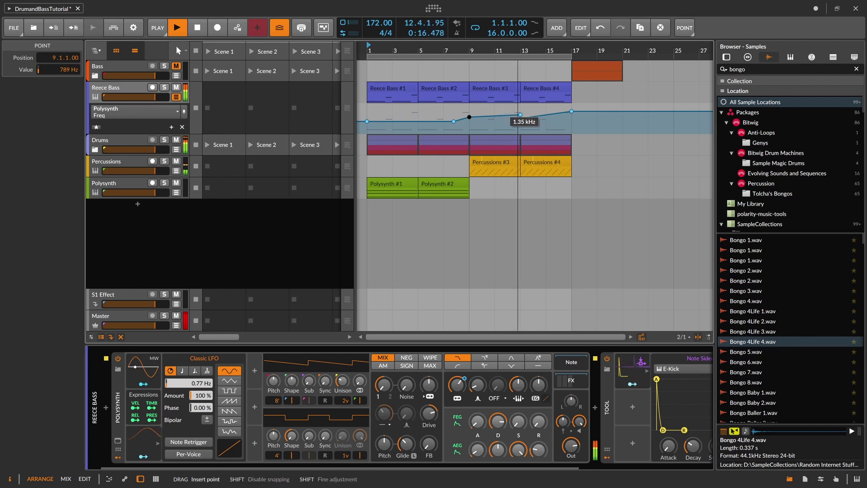
pyautogui.click(508, 116)
pyautogui.moveTo(509, 51); pyautogui.dragTo(507, 93)
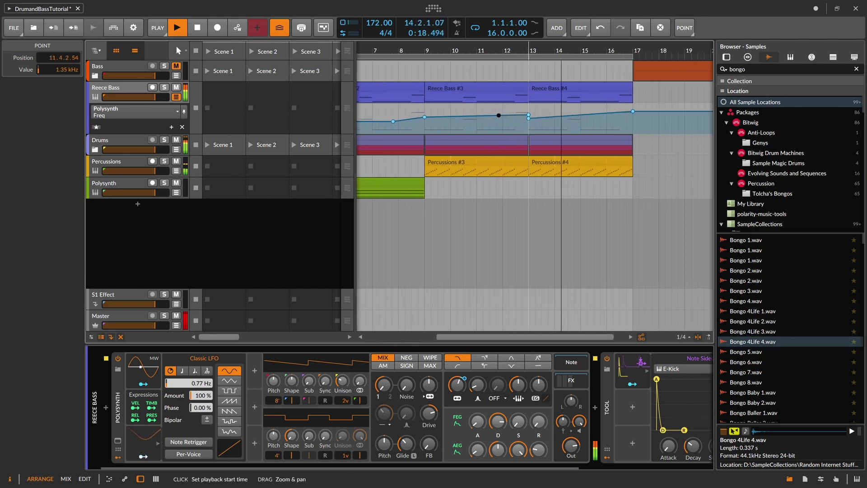
# Shape the Freq automation over the third Reece Bass clip with peaks at bars 9 and 10, a 972 Hz dip, and 15.9 kHz at bar 12
pyautogui.press('space')
pyautogui.click(438, 117)
pyautogui.moveTo(437, 110); pyautogui.dragTo(447, 119)
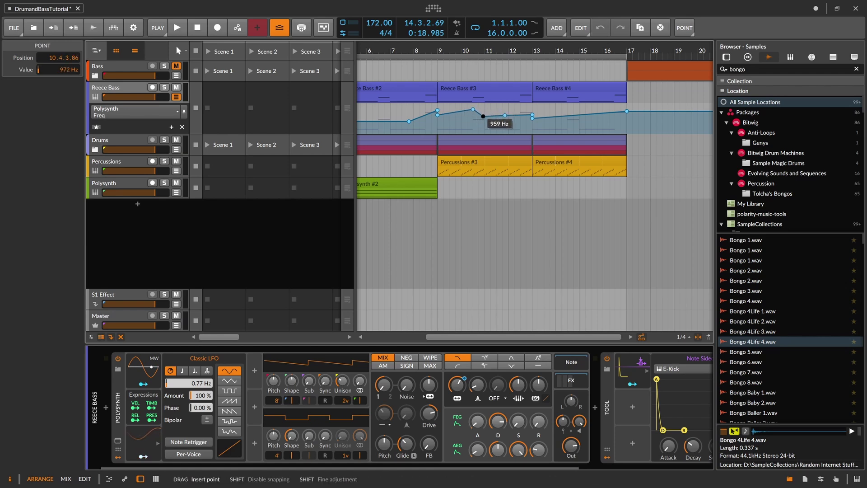
pyautogui.click(505, 115)
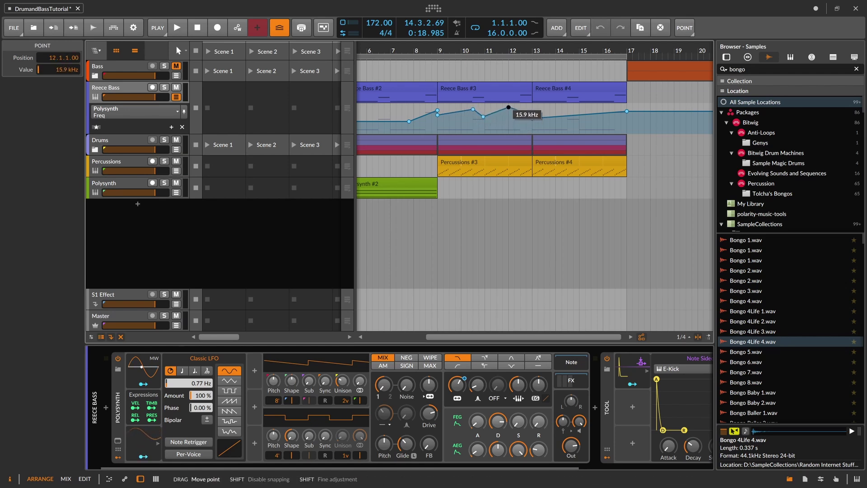
# Duplicate the third Reece Bass clip with its automation onto bar 13 and play from bar 9
pyautogui.click(473, 90)
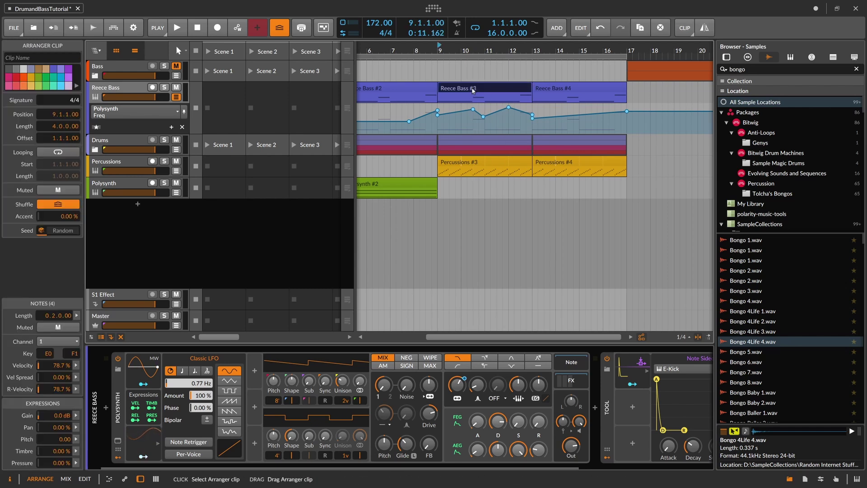
pyautogui.hotkey('ctrl', 'd')
pyautogui.press('space')
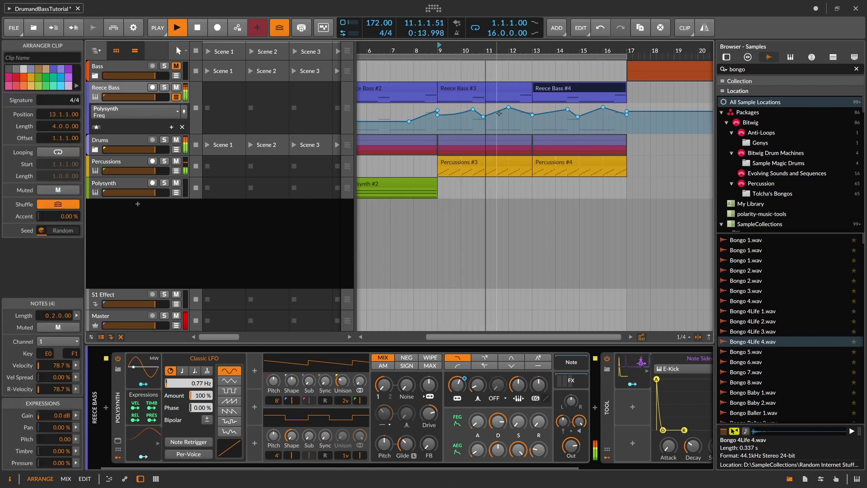
# Curve the Freq automation ramps between bars 9 and 13, lower the bar 13 and bar 9 points, and replay from bar 9
pyautogui.moveTo(522, 110); pyautogui.dragTo(532, 118)
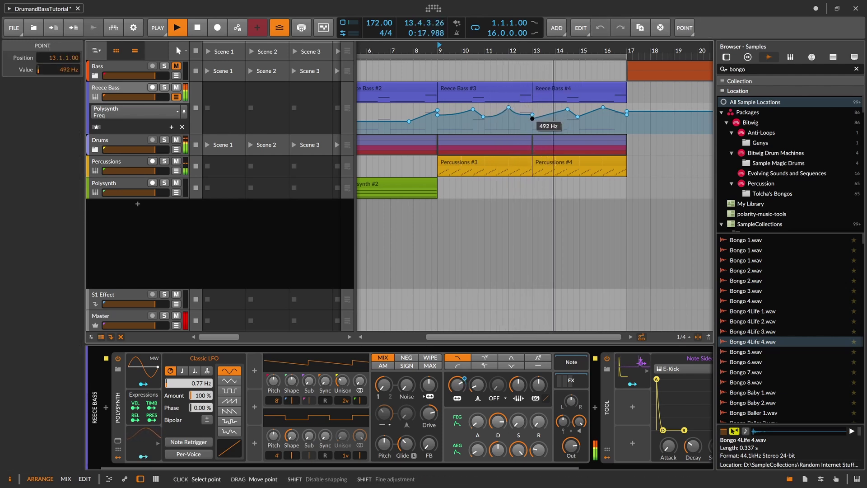
pyautogui.click(520, 126)
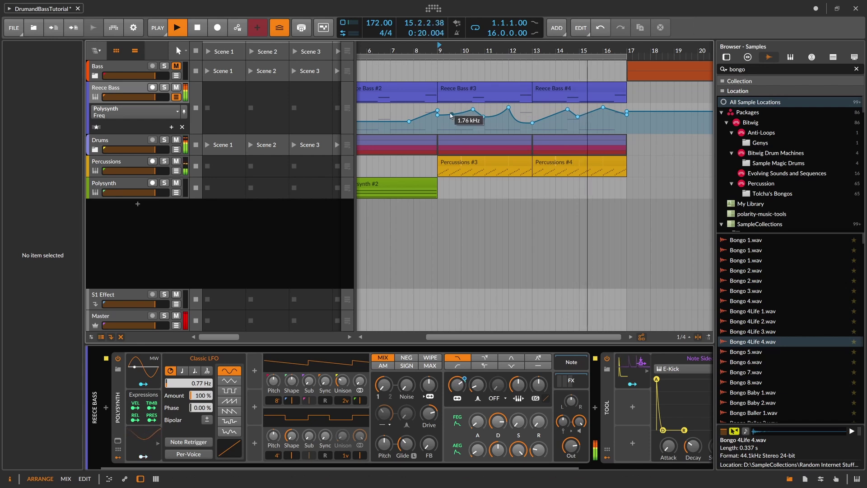
pyautogui.moveTo(438, 116); pyautogui.dragTo(438, 122)
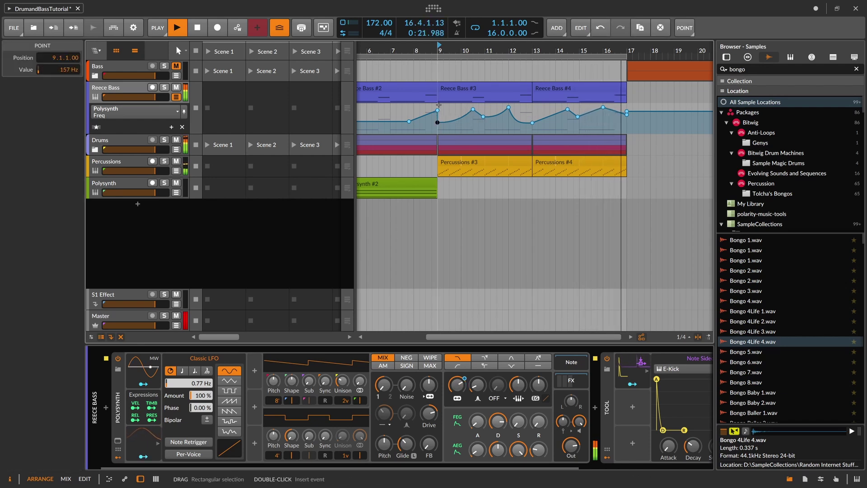
pyautogui.press('space')
pyautogui.press('space')
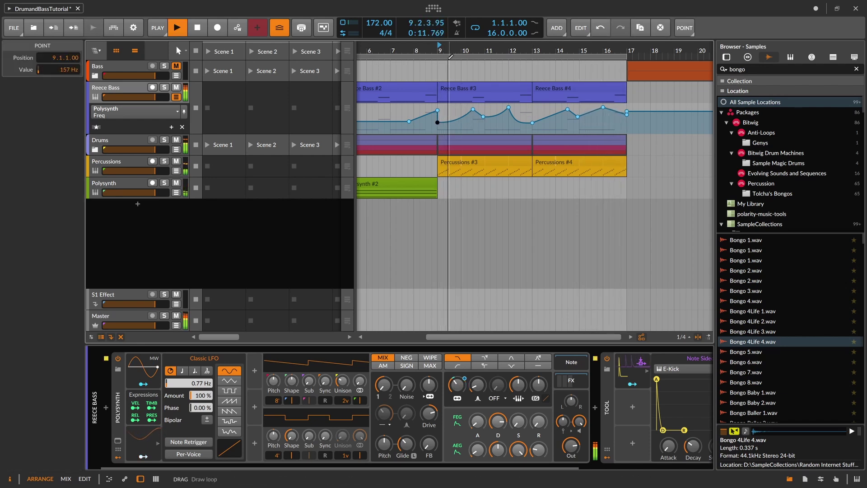
# Set the Freq automation points to 458 Hz at bar 9 and 514 Hz at bar 13, and loop 8 bars from bar 9
pyautogui.moveTo(437, 122); pyautogui.dragTo(437, 119)
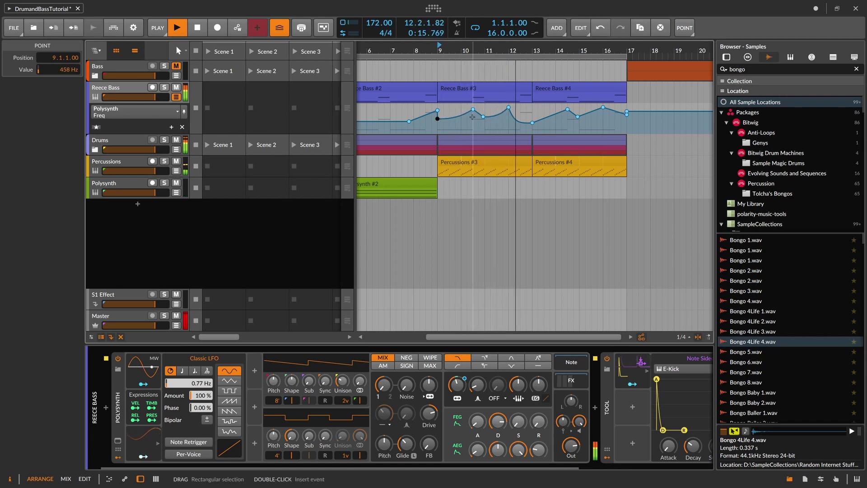
pyautogui.click(532, 121)
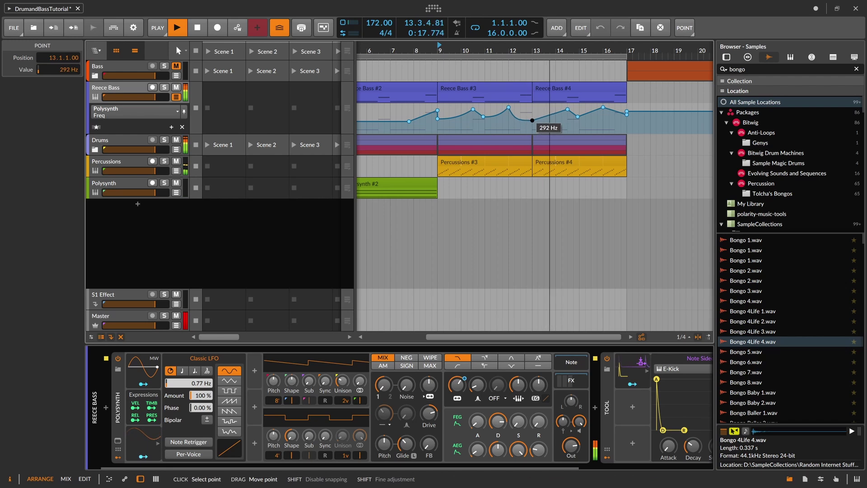
pyautogui.moveTo(532, 119); pyautogui.dragTo(533, 119)
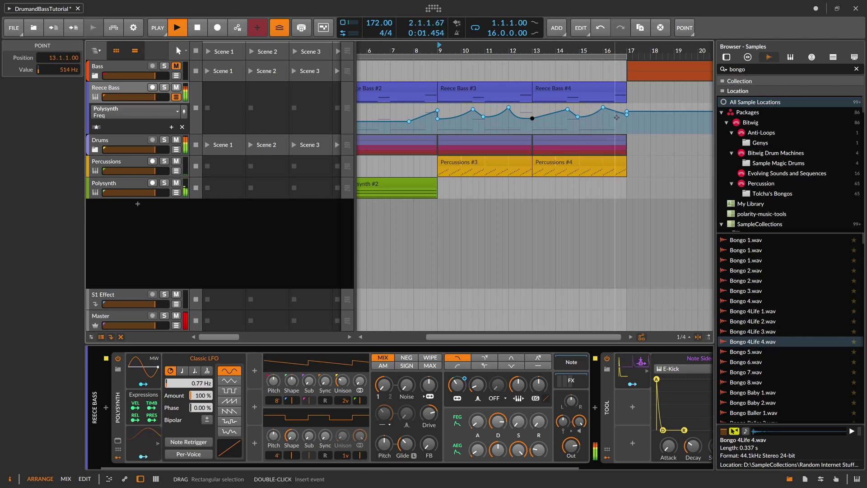
pyautogui.moveTo(450, 46)
pyautogui.mouseDown()
pyautogui.moveTo(370, 57)
pyautogui.moveTo(452, 51)
pyautogui.mouseUp()
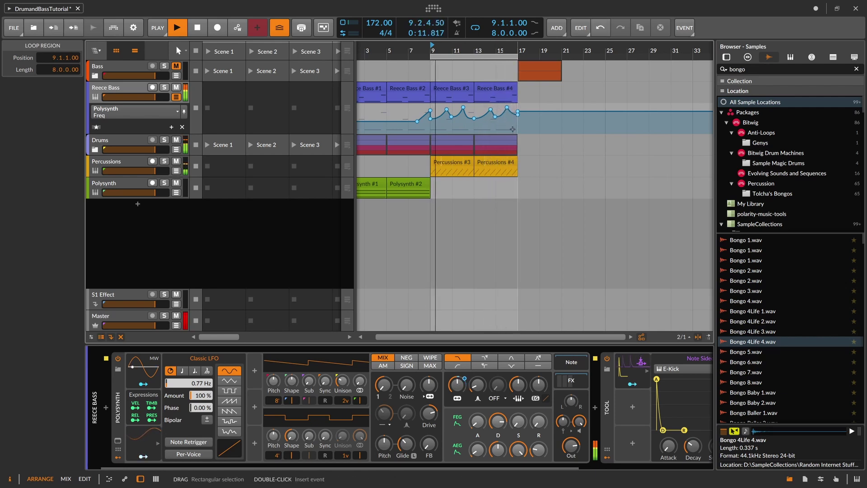
# Set the low Freq automation points at bars 9 and 13 of the Reece Bass to 816 Hz and stop playback
pyautogui.moveTo(511, 129); pyautogui.dragTo(430, 116)
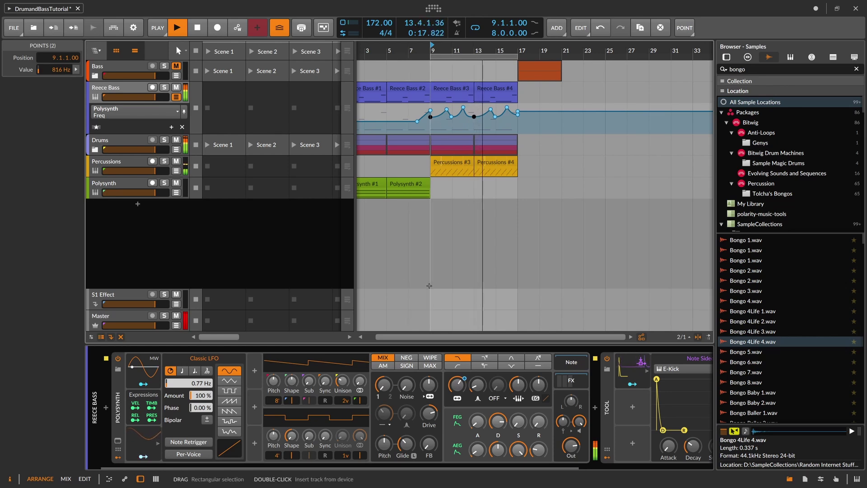
pyautogui.scroll(-4, 406, 463)
pyautogui.press('space')
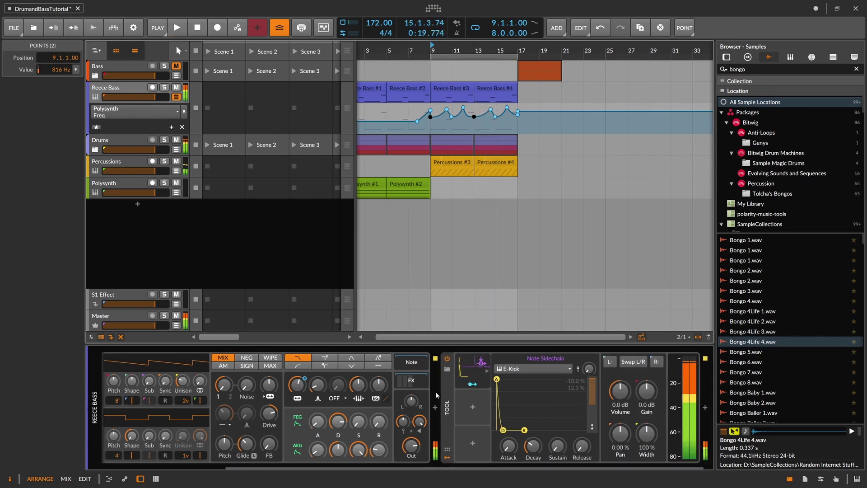
# Insert an EQ+ between Tool and Multiband FX-2 in the FX chain of the Reece Bass Polysynth
pyautogui.scroll(-2, 448, 466)
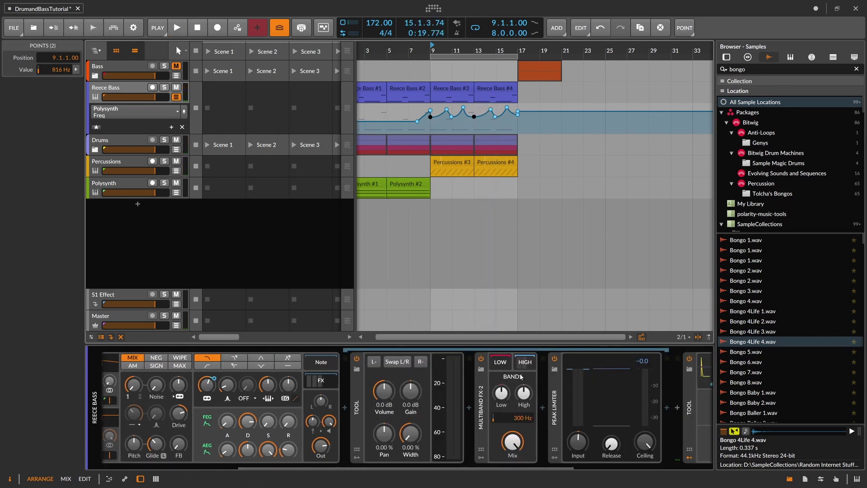
pyautogui.moveTo(465, 465); pyautogui.dragTo(488, 464)
pyautogui.click(346, 366)
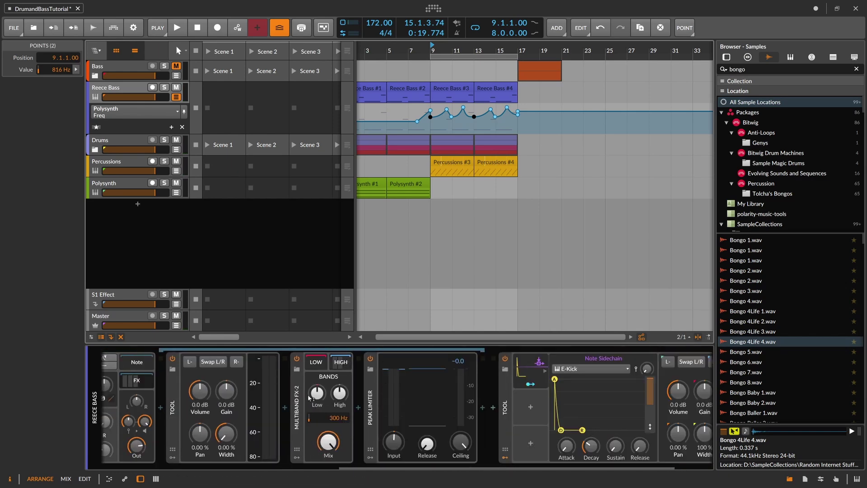
pyautogui.click(285, 406)
pyautogui.write('eq')
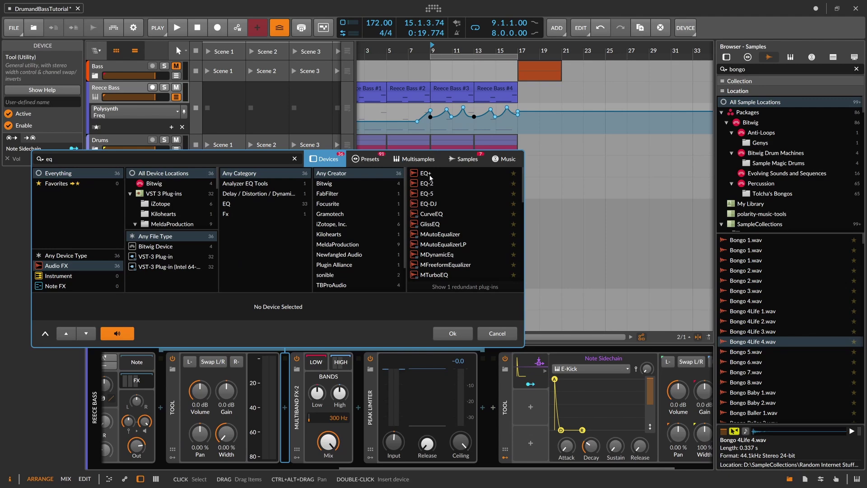
pyautogui.doubleClick(429, 174)
# Add a bell band to the EQ+ at about 946 Hz with a gain of -7.7 dB while the loop plays
pyautogui.press('space')
pyautogui.doubleClick(422, 408)
pyautogui.moveTo(423, 407); pyautogui.dragTo(427, 441)
pyautogui.press('space')
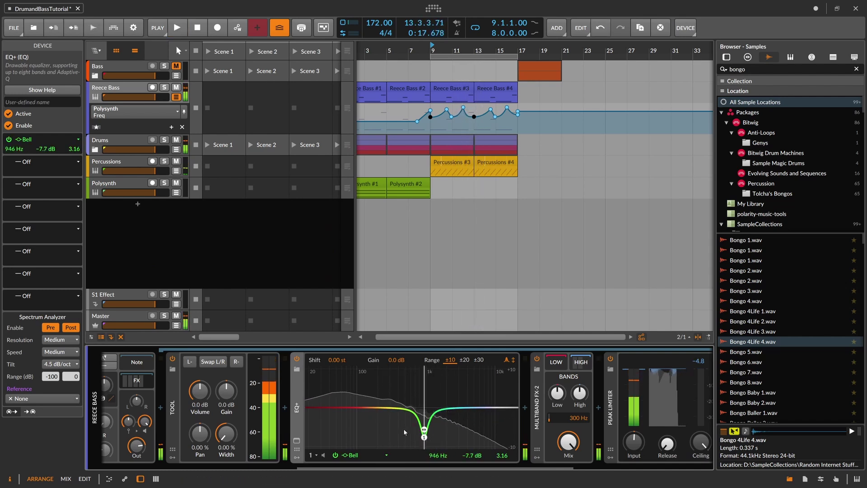
# Add a Classic LFO modulator to the EQ+
pyautogui.click(299, 458)
pyautogui.click(311, 371)
pyautogui.write('ra')
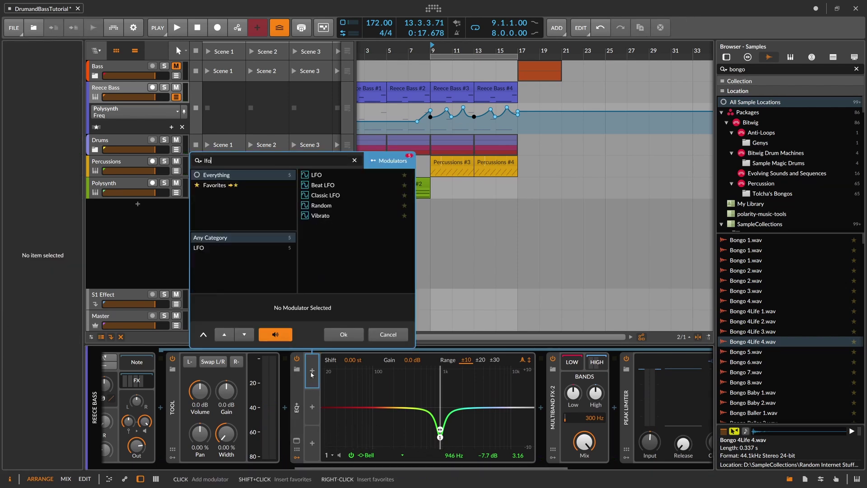
pyautogui.press('Down')
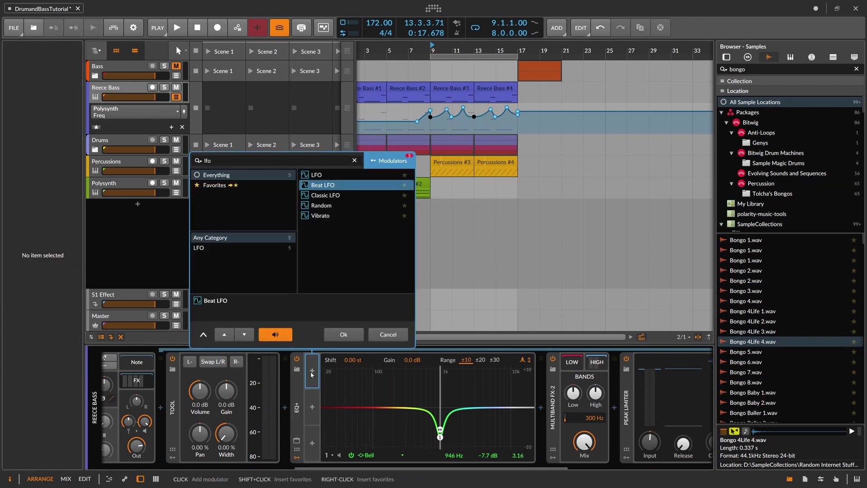
pyautogui.press('Down')
pyautogui.press('Down')
pyautogui.press('Return')
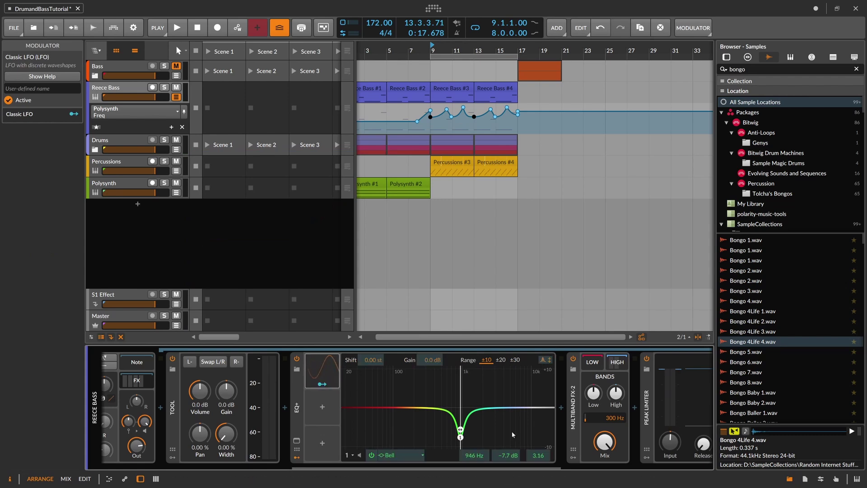
# Modulate the EQ+ bell's frequency with the Classic LFO by +10.47 and move the bell to 1.29 kHz at -8.0 dB
pyautogui.moveTo(477, 458); pyautogui.dragTo(434, 420)
pyautogui.press('space')
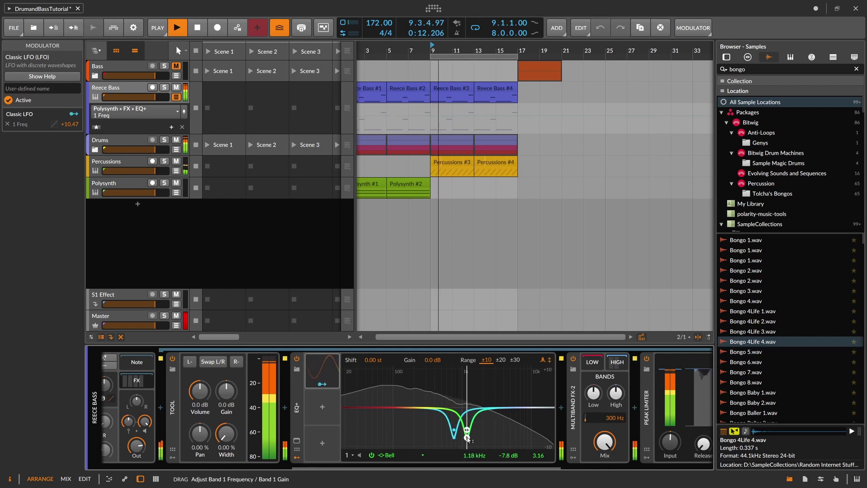
pyautogui.click(333, 370)
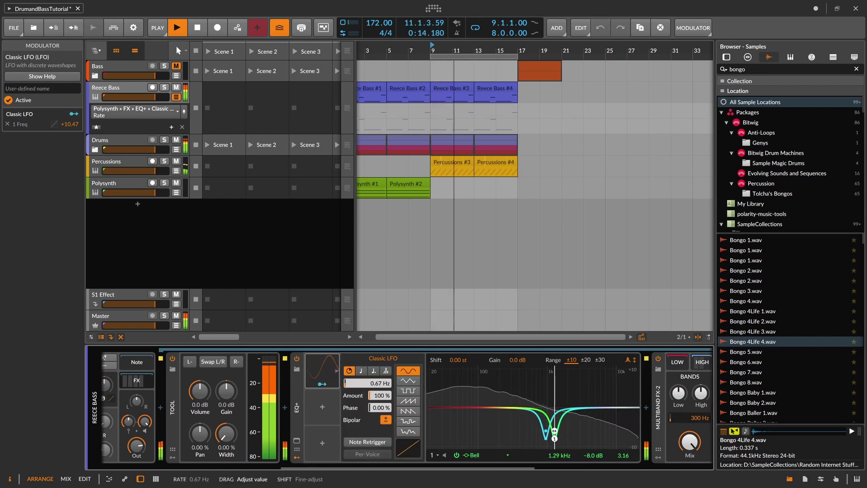
# Slow the Classic LFO rate to 0.17 Hz and increase its modulation of the bell frequency to +21.07
pyautogui.moveTo(368, 383); pyautogui.dragTo(367, 455)
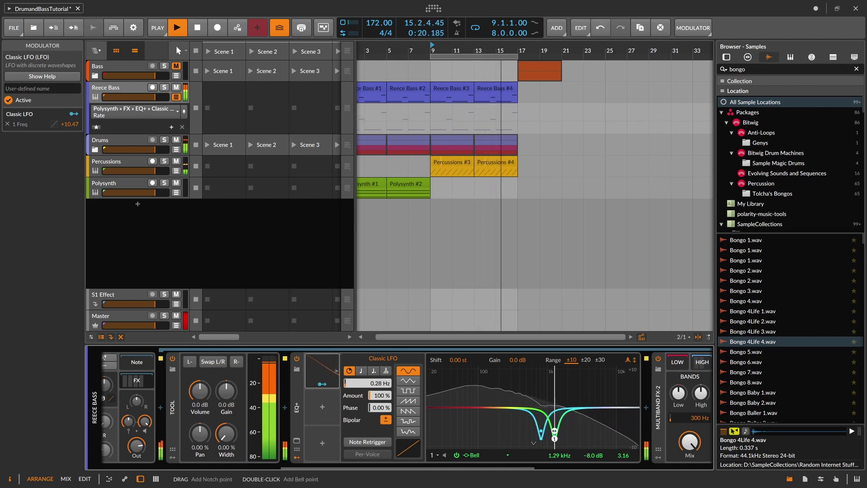
pyautogui.moveTo(560, 456); pyautogui.dragTo(559, 436)
pyautogui.moveTo(379, 383); pyautogui.dragTo(380, 387)
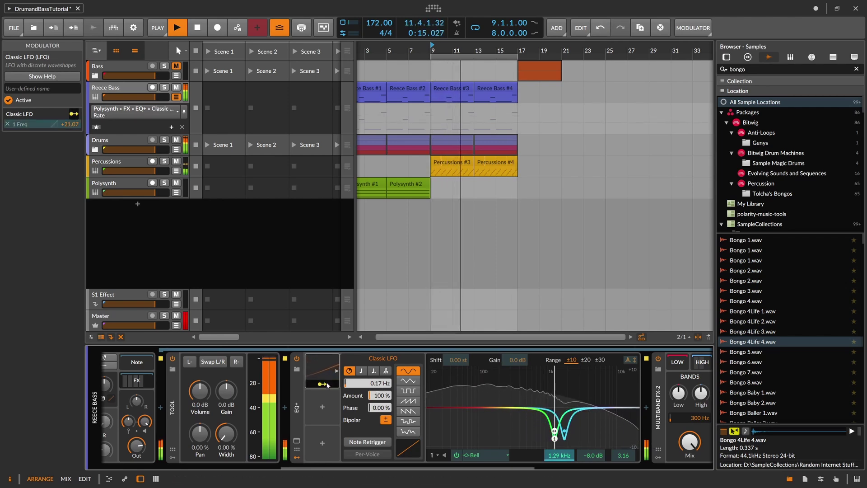
# Lower the EQ+ bell's frequency to 596 Hz and collapse the Polysynth's FX chain
pyautogui.moveTo(341, 469); pyautogui.dragTo(465, 469)
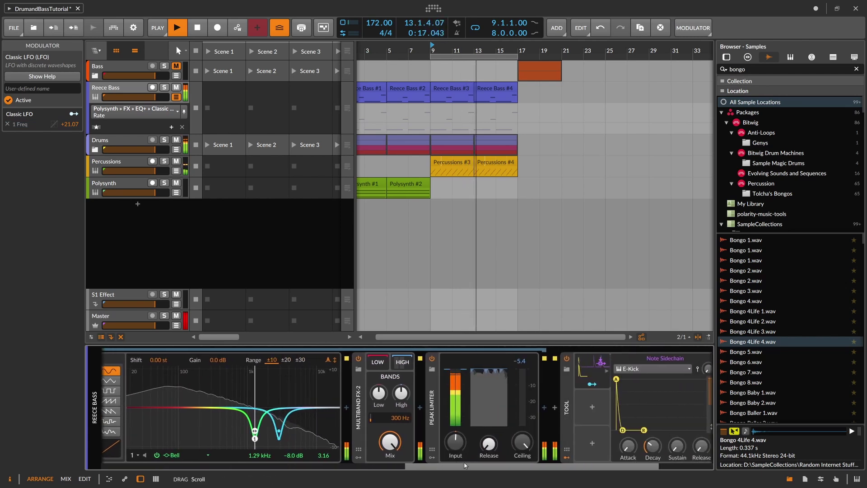
pyautogui.moveTo(244, 440); pyautogui.dragTo(234, 438)
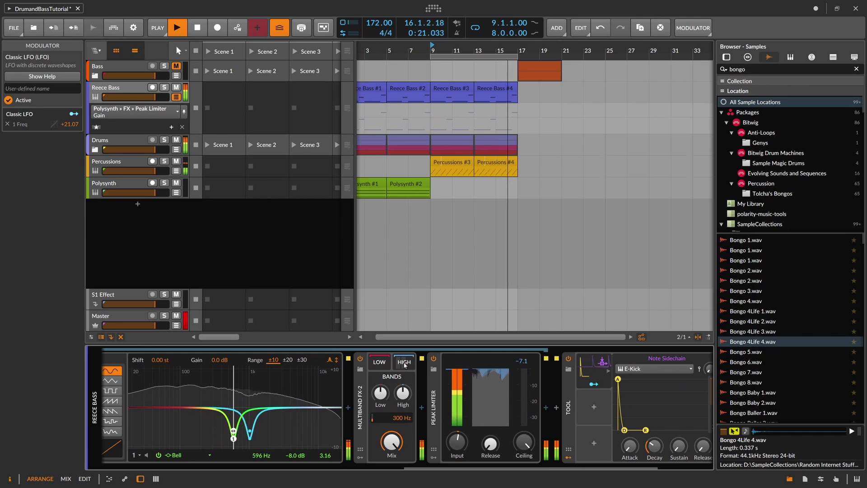
pyautogui.moveTo(400, 467); pyautogui.dragTo(218, 467)
pyautogui.click(273, 383)
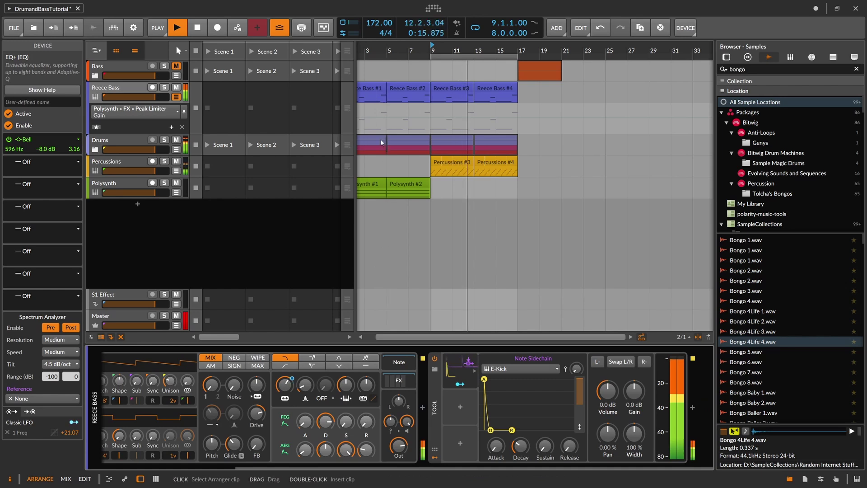
# Stop playback and set the output of the Reece Bass Polysynth to -4 dB
pyautogui.click(131, 89)
pyautogui.press('space')
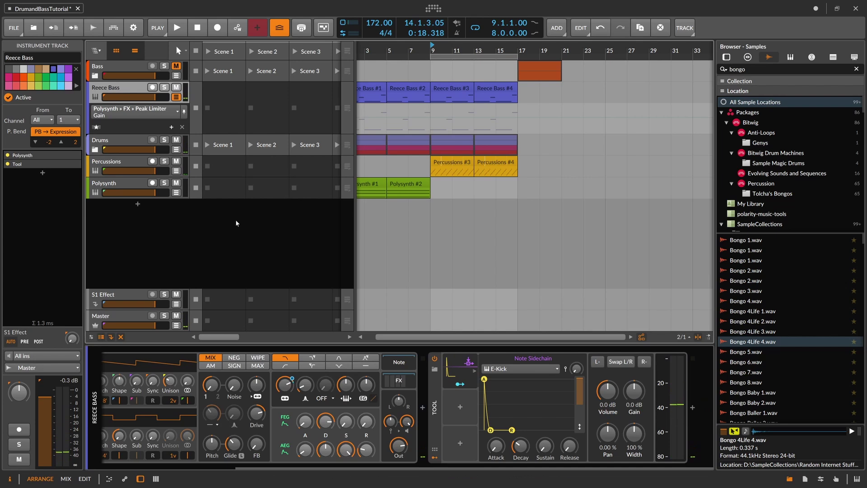
pyautogui.click(395, 448)
pyautogui.write('-4')
pyautogui.press('Return')
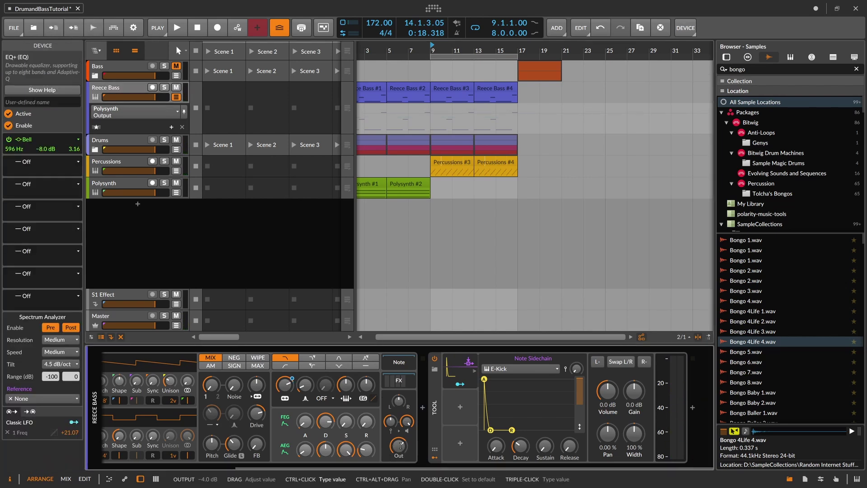
pyautogui.tripleClick(401, 446)
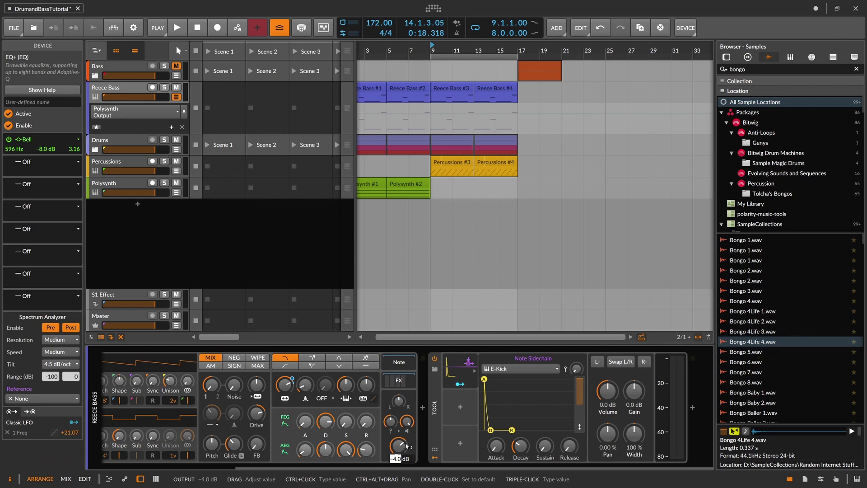
# Check the Peak Limiter settings in the Polysynth's FX chain and collapse the chain again
pyautogui.click(400, 381)
pyautogui.moveTo(423, 466); pyautogui.dragTo(665, 462)
pyautogui.click(411, 419)
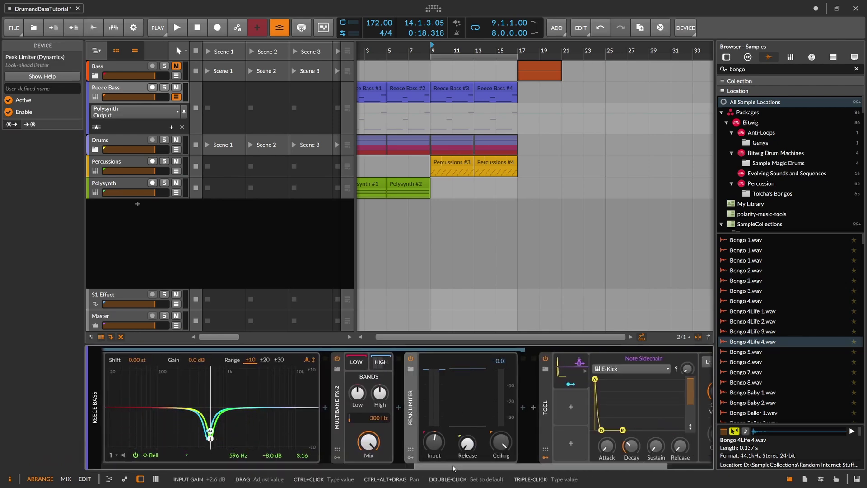
pyautogui.moveTo(453, 468); pyautogui.dragTo(306, 468)
pyautogui.click(172, 380)
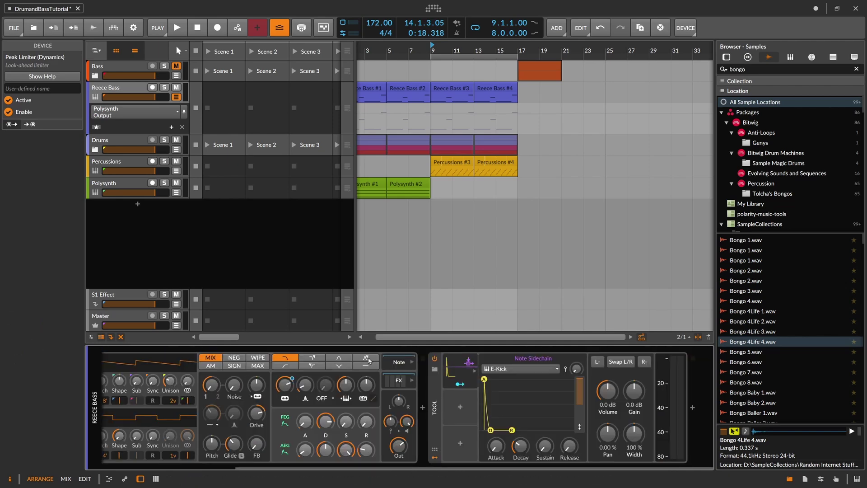
# Insert the Hard-Clip preset on the Drums group track after briefly playing the loop
pyautogui.click(145, 152)
pyautogui.press('space')
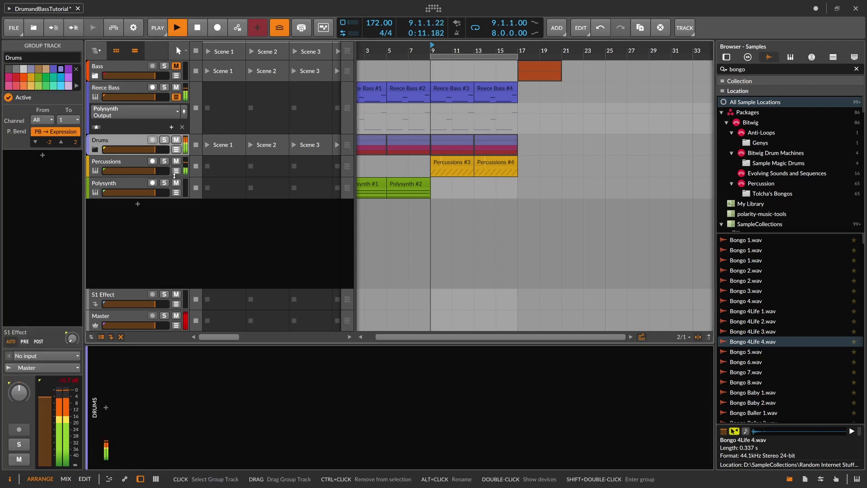
pyautogui.press('space')
pyautogui.click(106, 408)
pyautogui.write('hard')
pyautogui.click(331, 157)
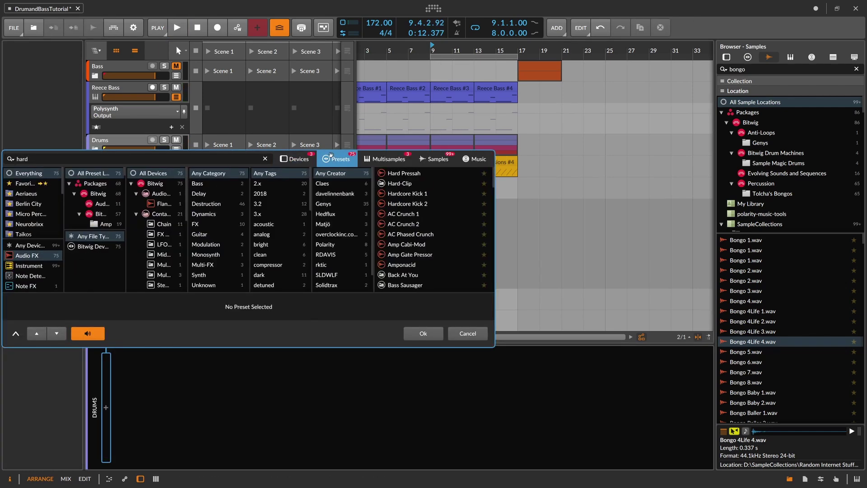
pyautogui.doubleClick(397, 184)
pyautogui.click(105, 364)
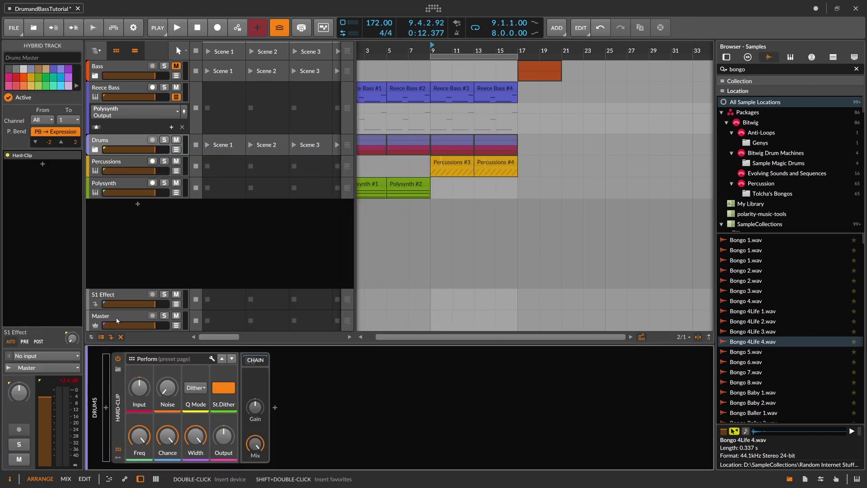
# Raise the Hard-Clip's Input slightly on the Drums group while the loop plays from bar 9
pyautogui.click(121, 145)
pyautogui.press('space')
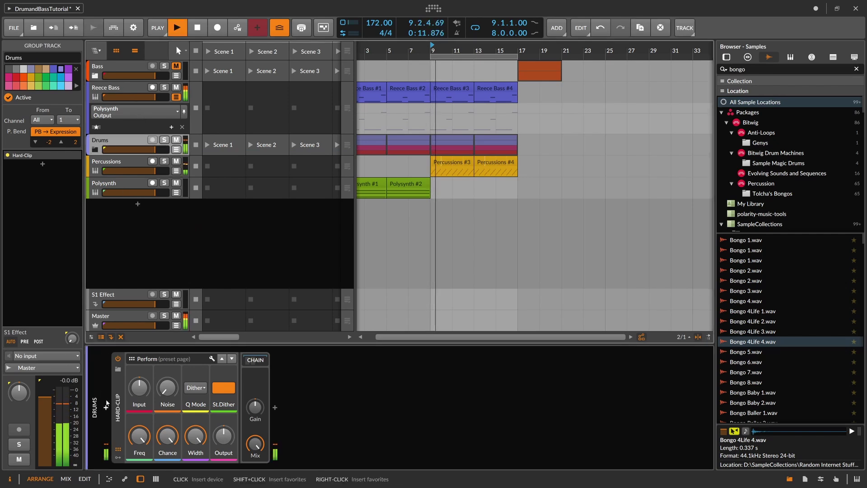
pyautogui.moveTo(139, 388)
pyautogui.mouseDown()
pyautogui.moveTo(139, 374)
pyautogui.moveTo(136, 392)
pyautogui.mouseUp()
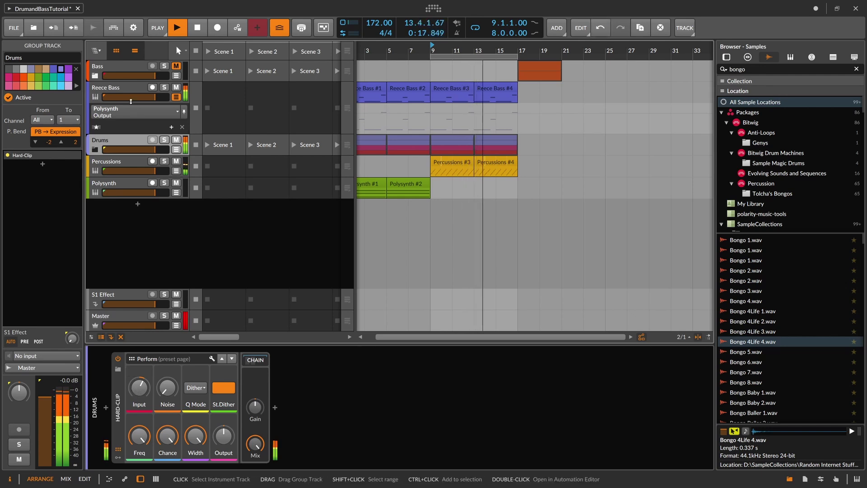
pyautogui.press('space')
# Play the loop and examine the Reece Bass device chain and the Polysynth's nested effects
pyautogui.click(128, 92)
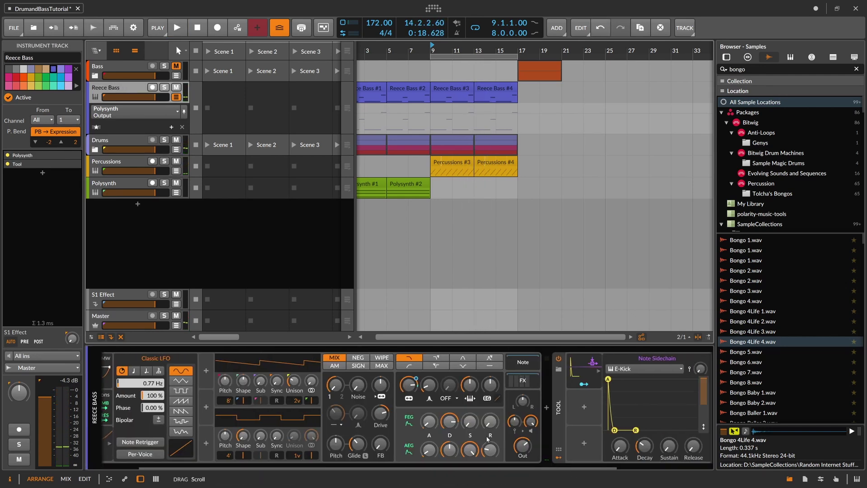
pyautogui.click(520, 383)
pyautogui.click(521, 448)
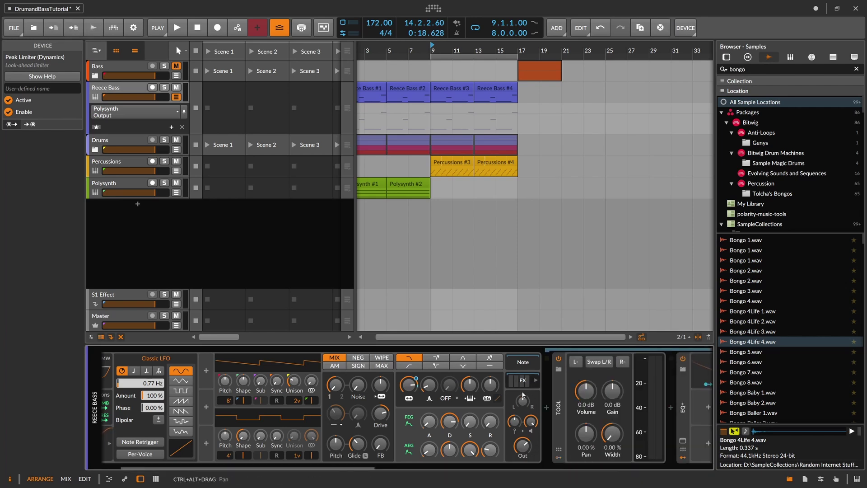
pyautogui.press('space')
pyautogui.scroll(-3, 451, 425)
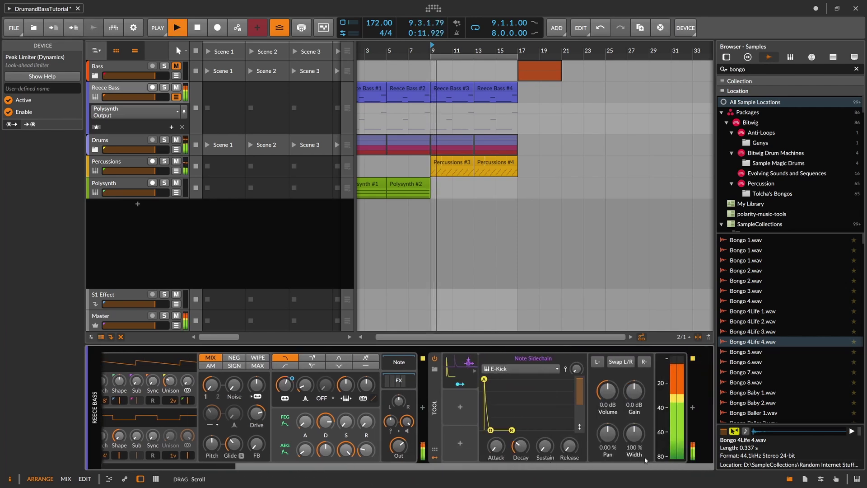
pyautogui.scroll(3, 423, 408)
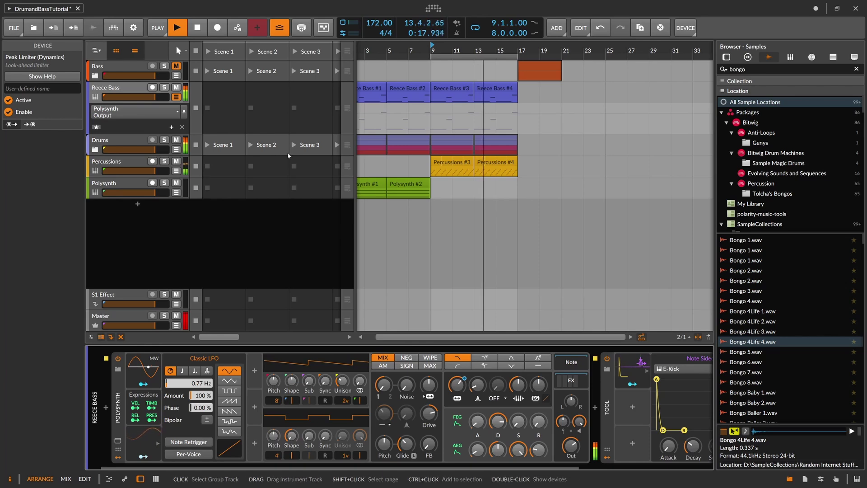
pyautogui.click(607, 458)
pyautogui.scroll(-5, 402, 456)
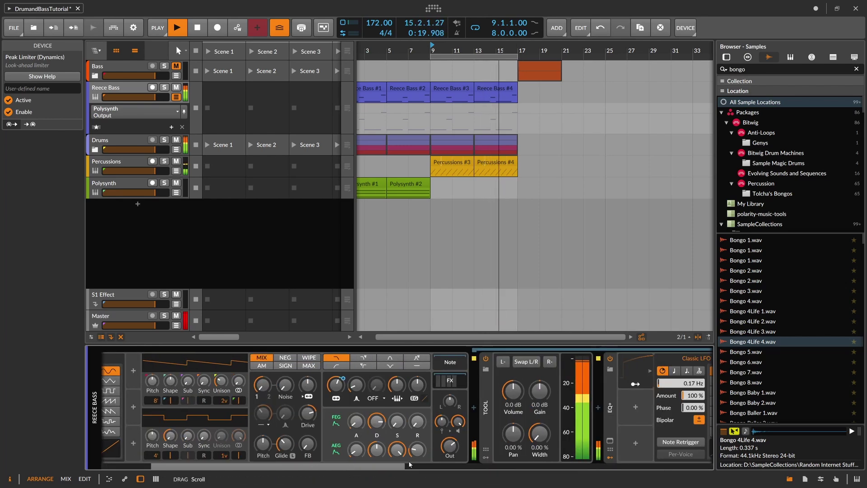
pyautogui.scroll(-5, 397, 469)
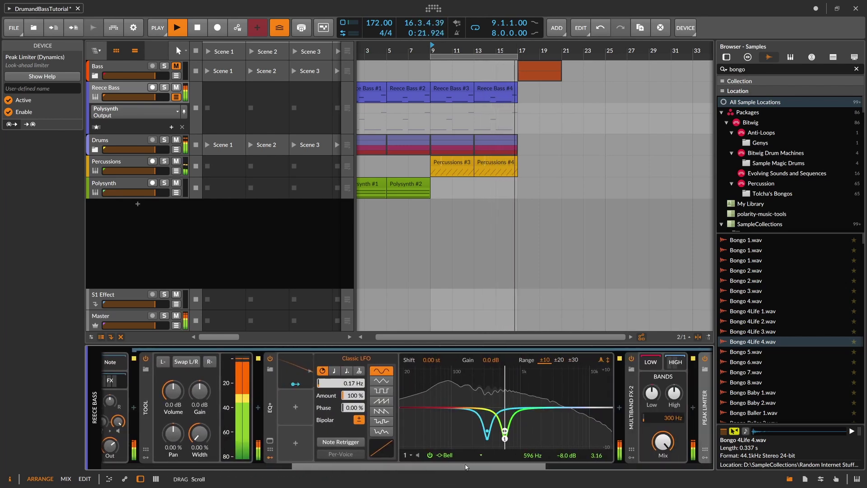
# Insert a Distortion between Multiband FX-2 and Peak Limiter and set its Drive to +17.1 dB during playback
pyautogui.press('space')
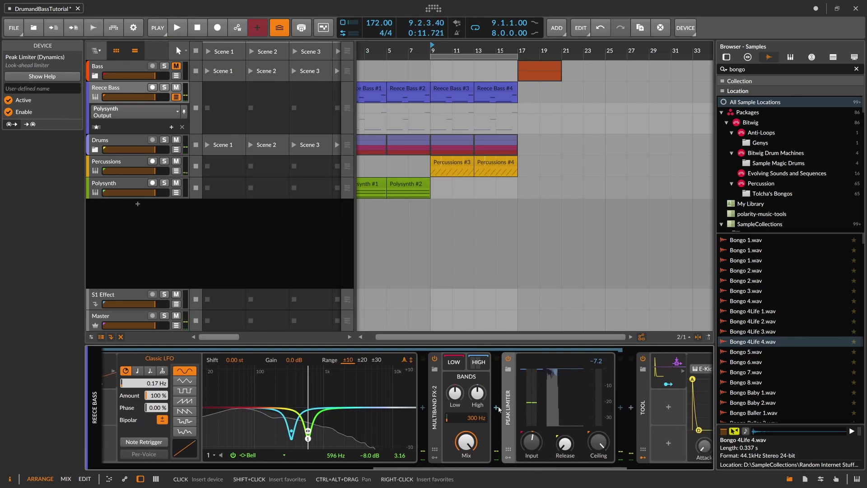
pyautogui.click(497, 406)
pyautogui.write('dist')
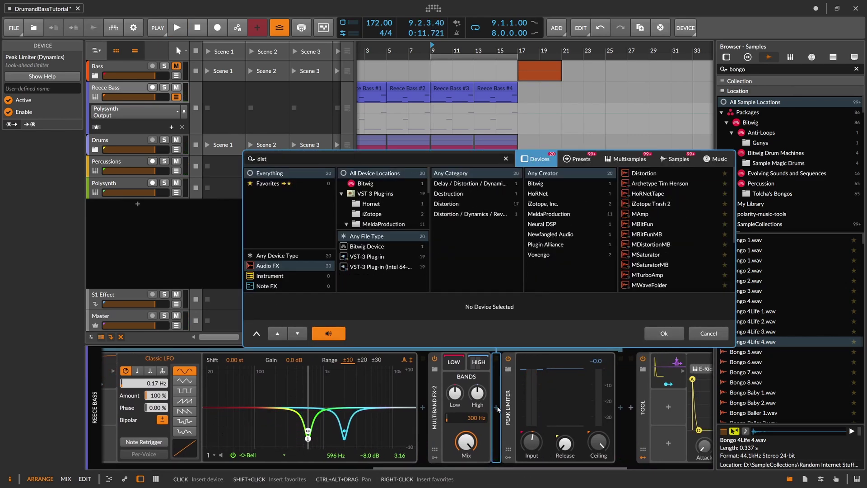
pyautogui.press('Down')
pyautogui.press('Return')
pyautogui.press('space')
pyautogui.moveTo(606, 442); pyautogui.dragTo(607, 409)
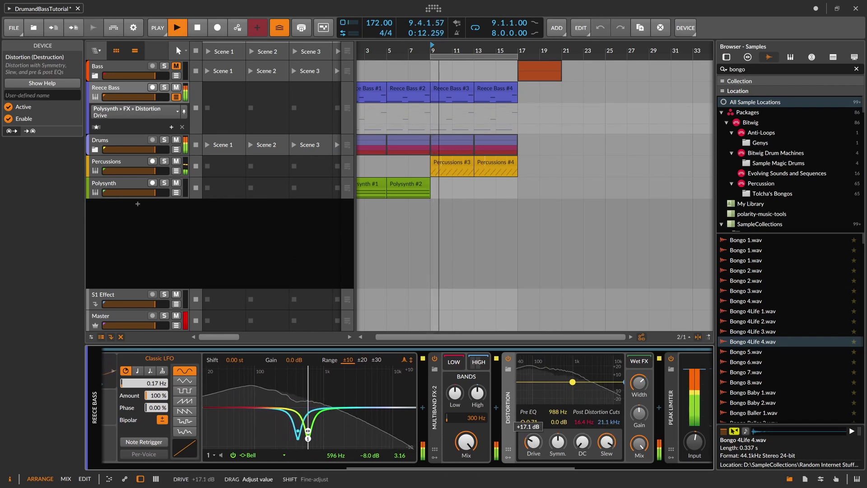
# Nudge the Distortion's Drive and set its Pre EQ to +5.1 dB at 1.09 kHz with Q 0.32 during playback
pyautogui.moveTo(572, 383); pyautogui.dragTo(601, 381)
pyautogui.moveTo(534, 442); pyautogui.dragTo(634, 463)
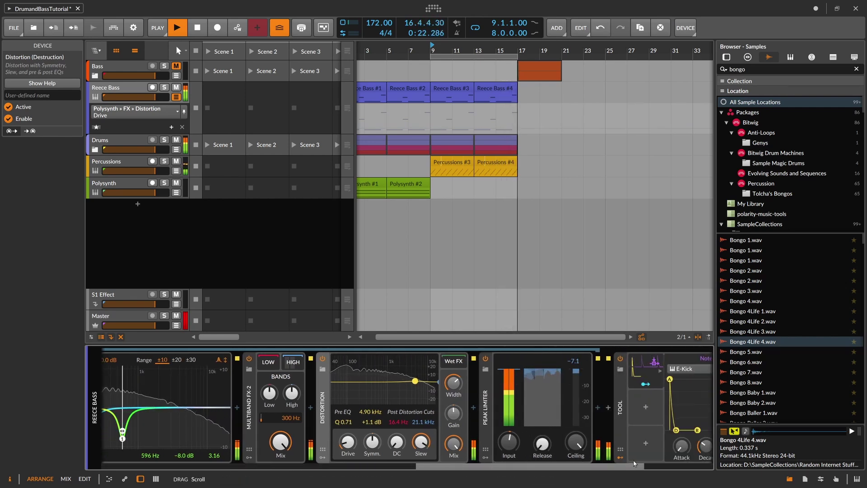
pyautogui.moveTo(348, 442); pyautogui.dragTo(348, 439)
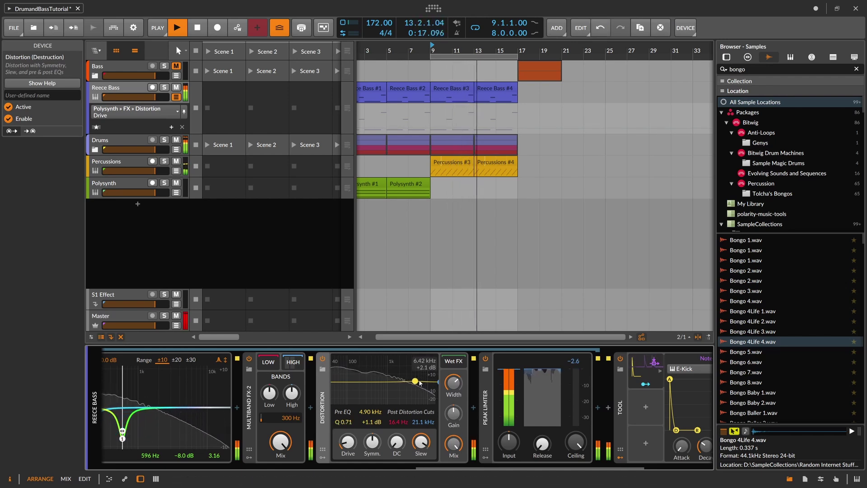
pyautogui.moveTo(415, 381); pyautogui.dragTo(389, 379)
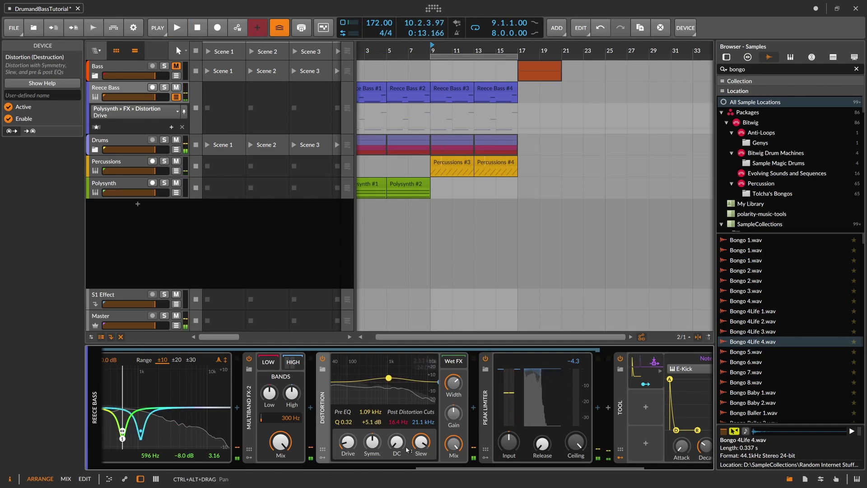
# Compare the device chains of the Reece Bass track and the Drums group
pyautogui.scroll(10, 316, 402)
pyautogui.scroll(5, 314, 404)
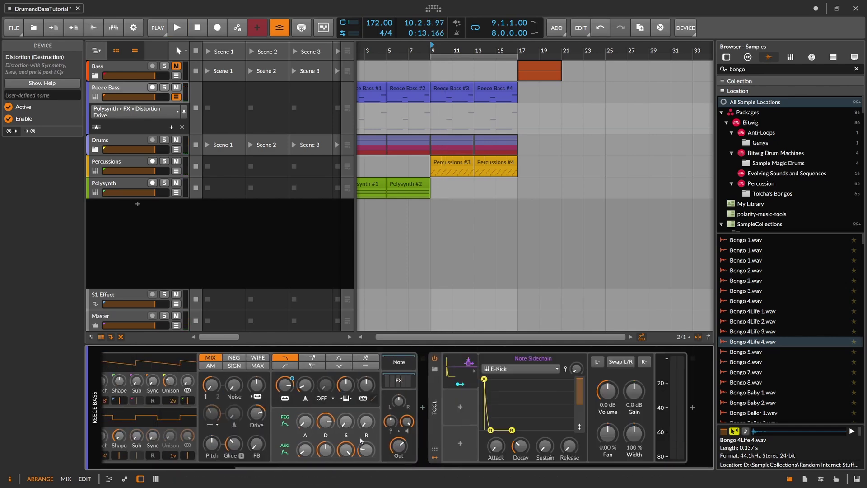
pyautogui.moveTo(289, 468); pyautogui.dragTo(224, 468)
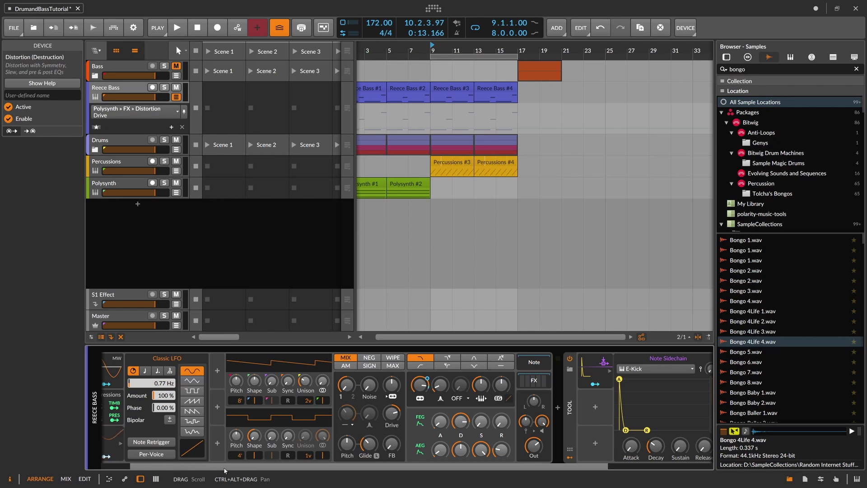
pyautogui.click(133, 145)
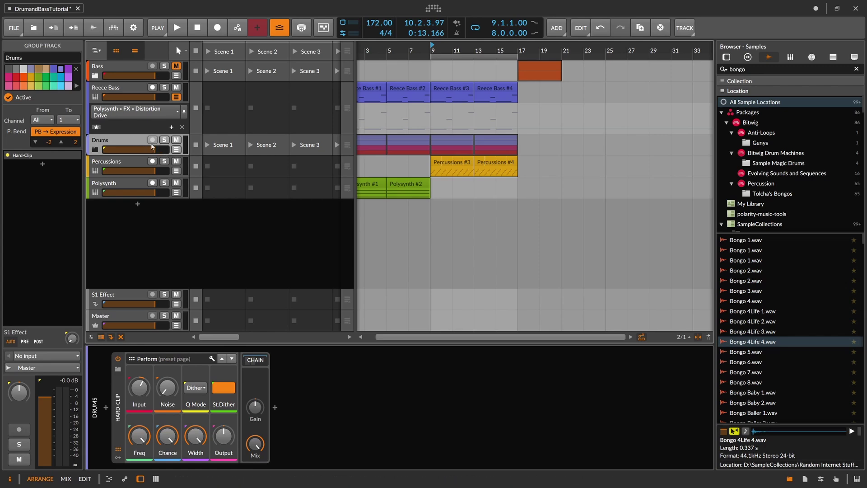
pyautogui.click(116, 92)
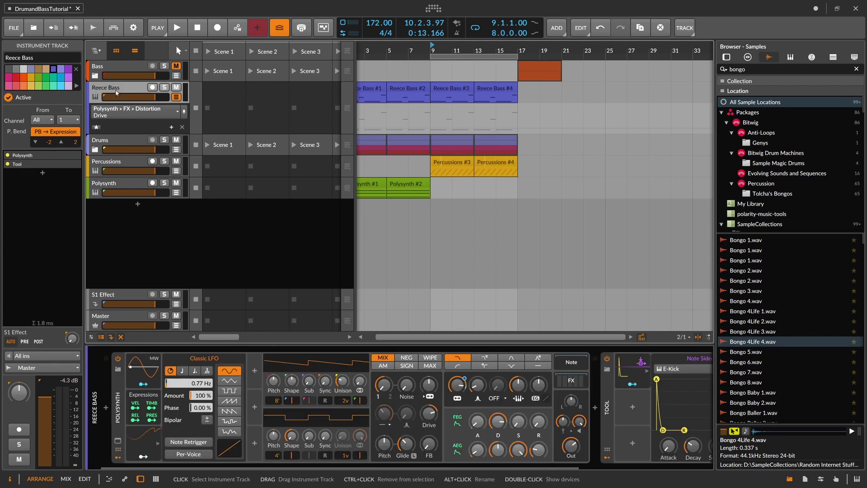
pyautogui.click(121, 142)
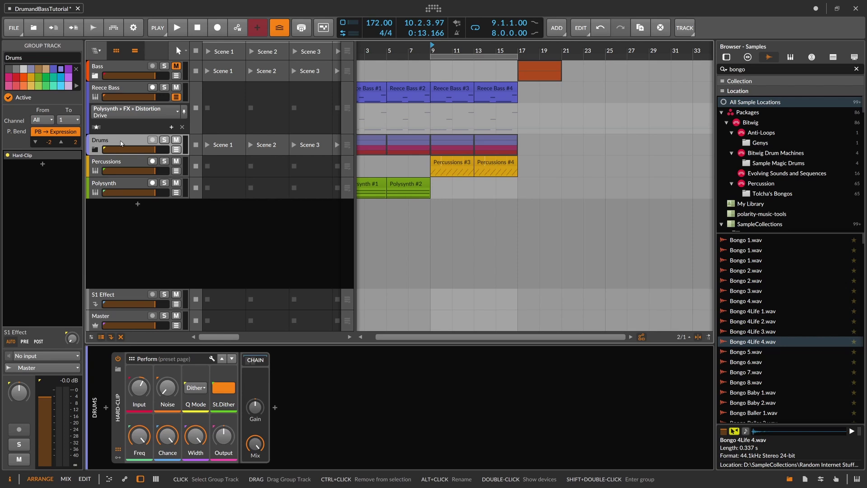
pyautogui.click(116, 109)
pyautogui.moveTo(226, 468); pyautogui.dragTo(384, 459)
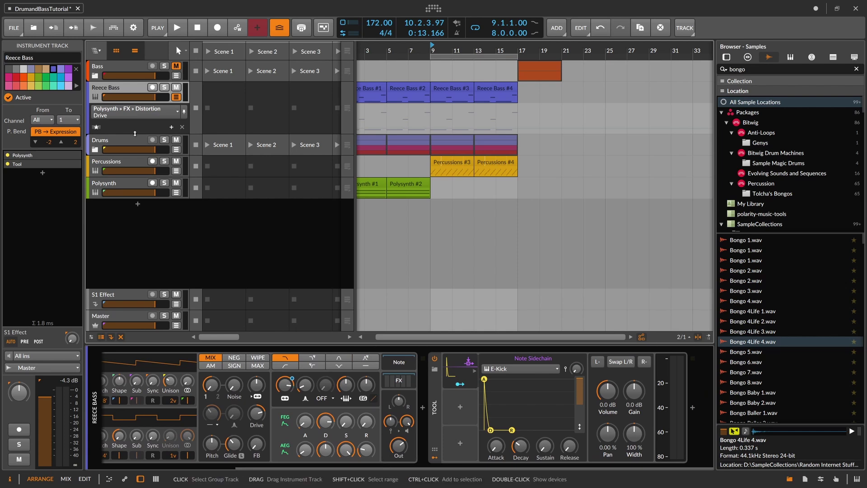
pyautogui.click(128, 137)
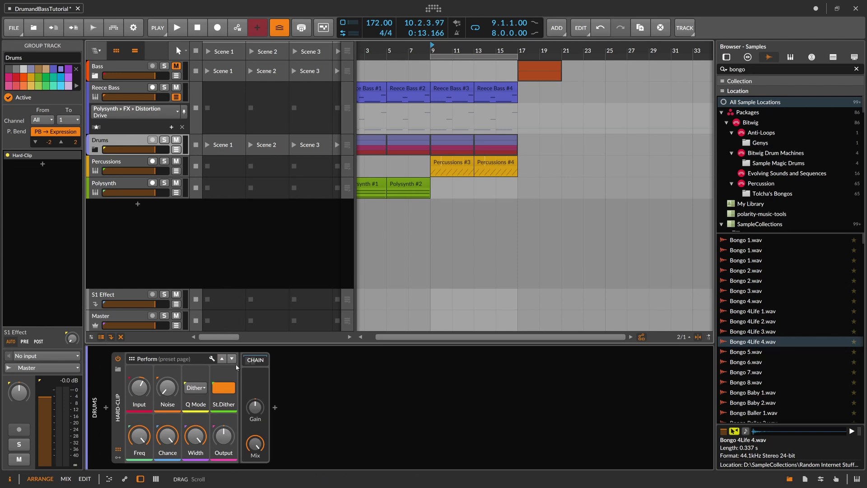
# Expand the Drums group, solo the Snare track during playback and display the EQ+ in its Instrument Layer's FX chain
pyautogui.click(96, 149)
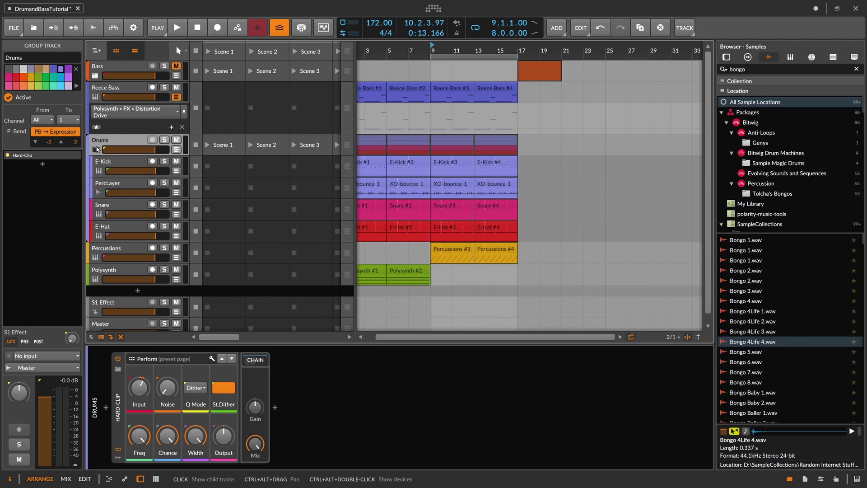
pyautogui.click(116, 202)
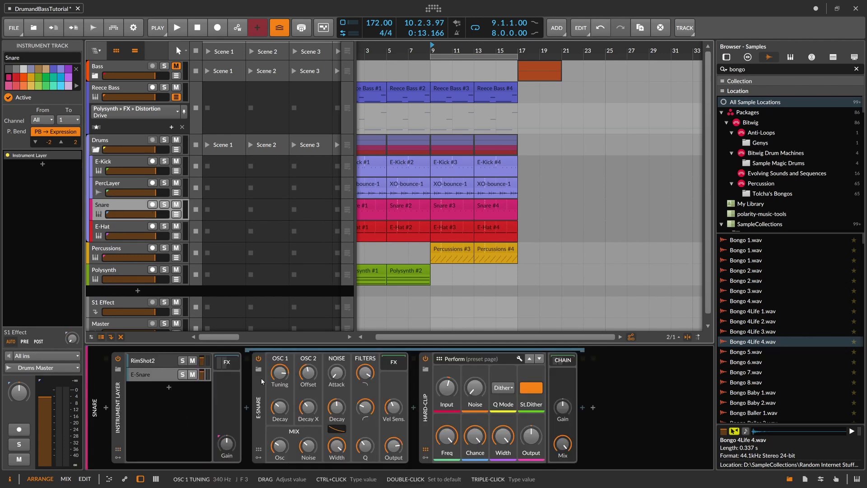
pyautogui.press('space')
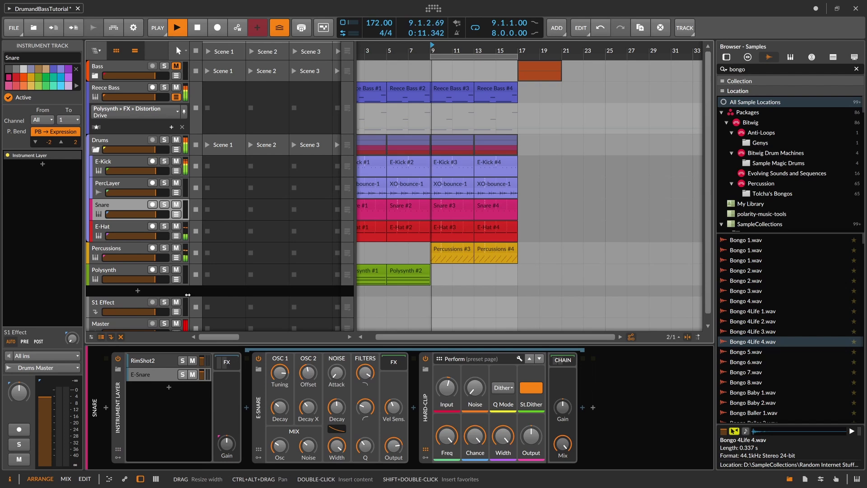
pyautogui.click(164, 205)
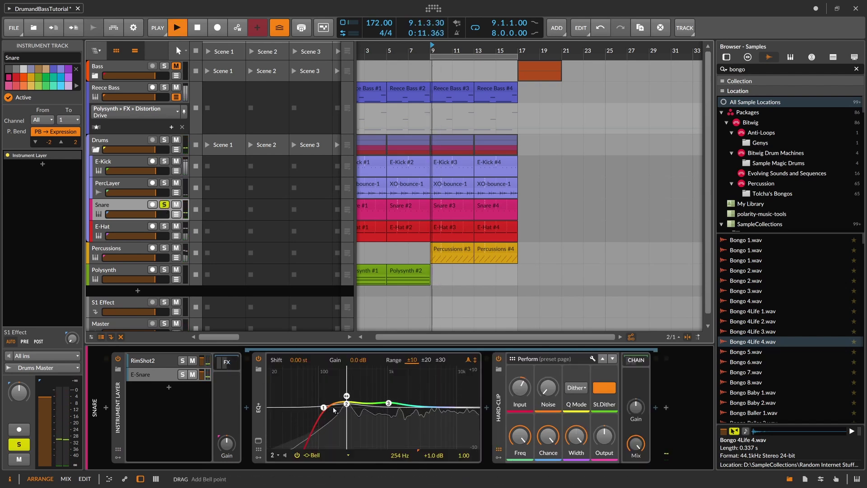
pyautogui.click(359, 391)
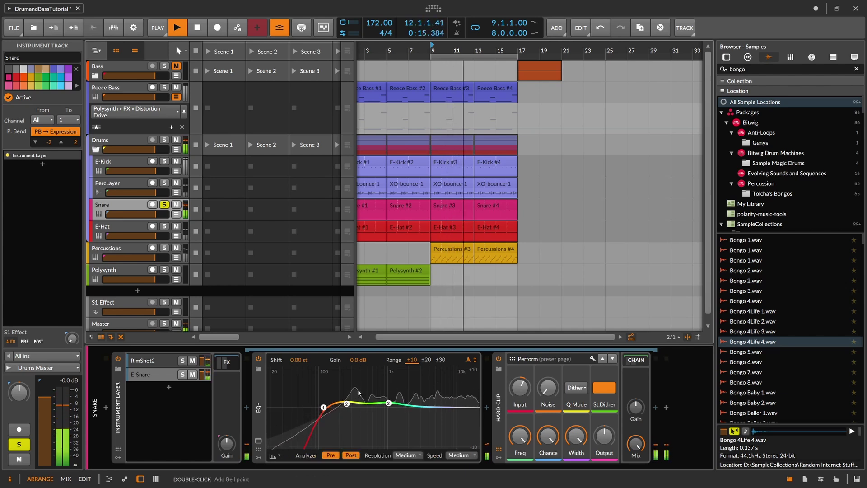
# Set band 2 of the Snare's EQ+ to 232 Hz, +2.9 dB and Q 2.51, then unsolo Snare and collapse the Drums group
pyautogui.moveTo(347, 403)
pyautogui.mouseDown()
pyautogui.moveTo(354, 389)
pyautogui.moveTo(379, 384)
pyautogui.moveTo(345, 383)
pyautogui.moveTo(343, 396)
pyautogui.mouseUp()
pyautogui.click(163, 206)
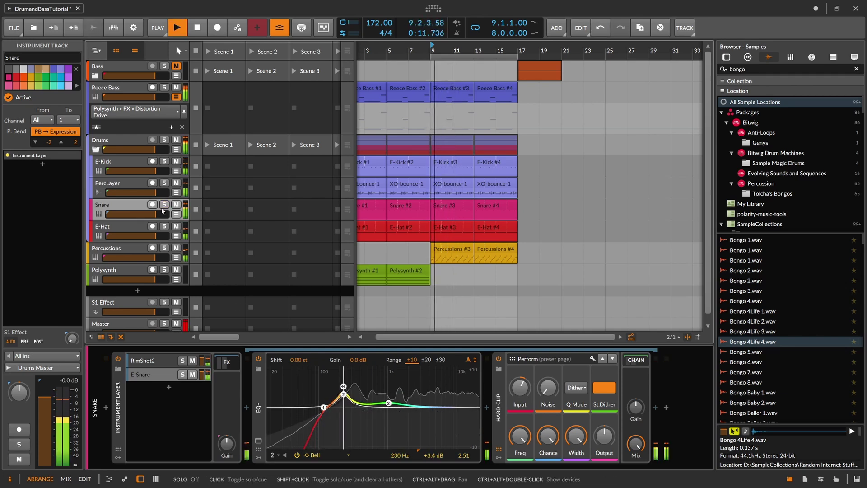
pyautogui.moveTo(346, 396); pyautogui.dragTo(346, 398)
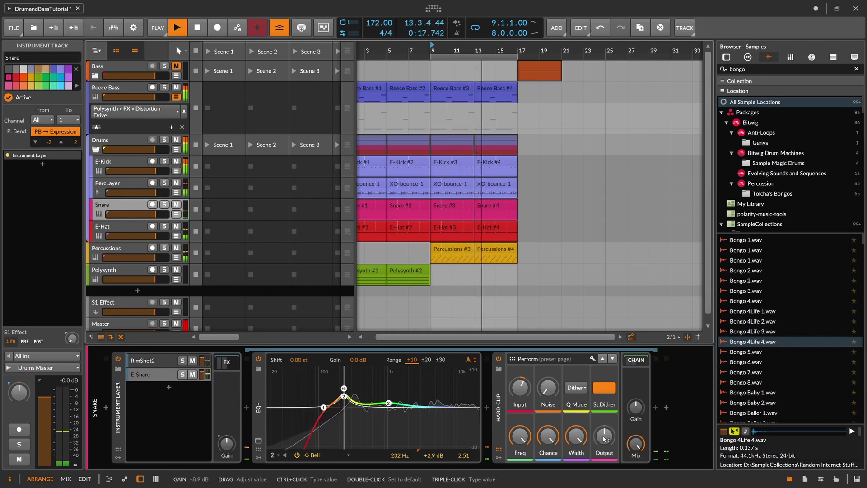
pyautogui.press('space')
pyautogui.click(227, 365)
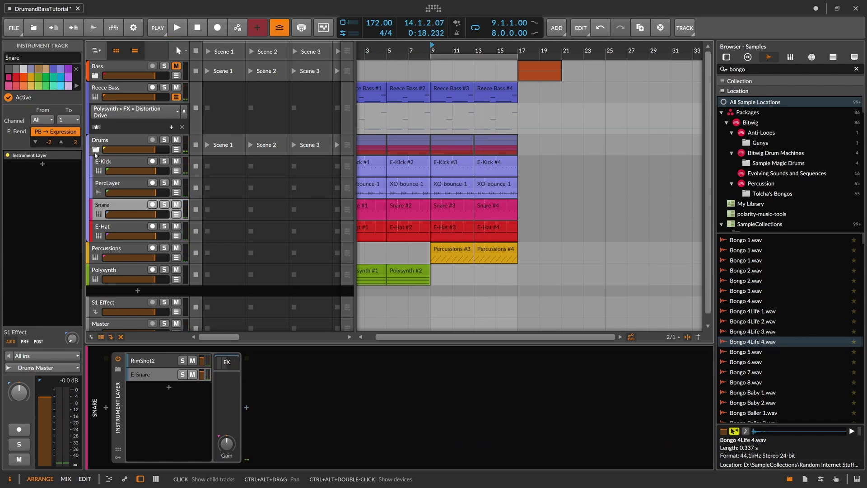
pyautogui.click(95, 151)
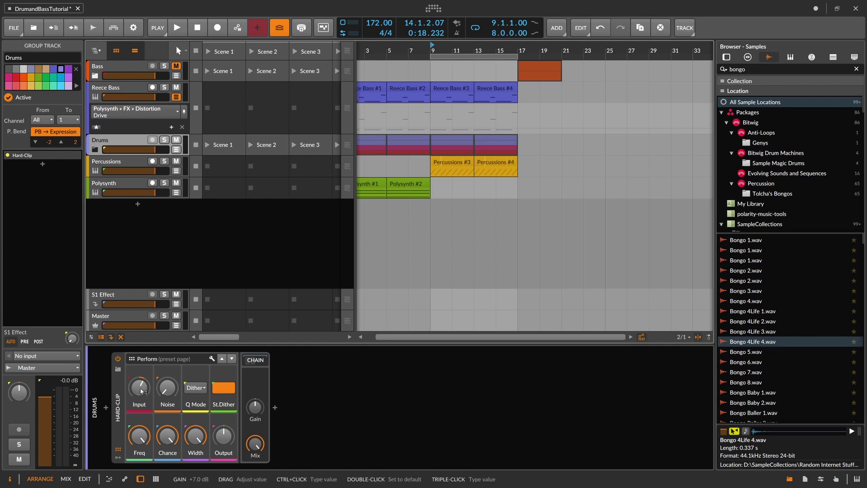
# Try pushing the Hard-Clip's Input on the Drums group to +29.8 dB during playback
pyautogui.press('space')
pyautogui.moveTo(141, 391); pyautogui.dragTo(141, 371)
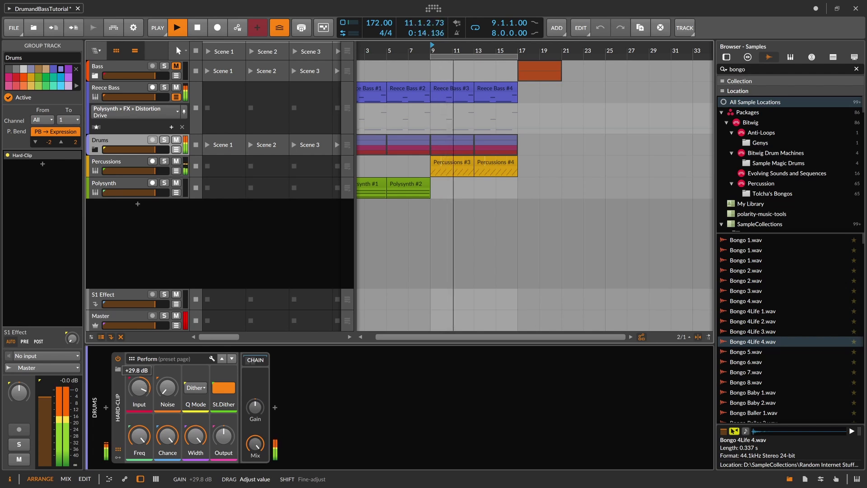
pyautogui.press('space')
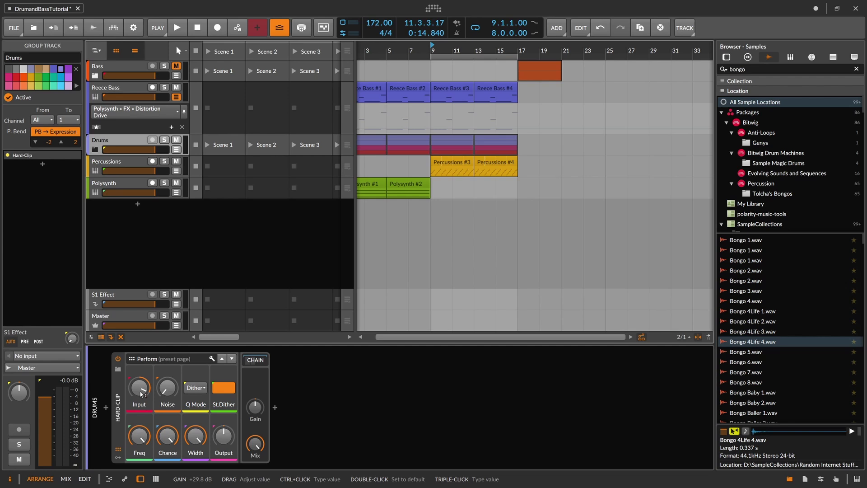
# Lower the Hard-Clip's Input on the Drums group, auditioning +8.6 dB, and return it to its centre position
pyautogui.moveTo(141, 394)
pyautogui.mouseDown()
pyautogui.moveTo(141, 410)
pyautogui.moveTo(144, 395)
pyautogui.mouseUp()
pyautogui.press('space')
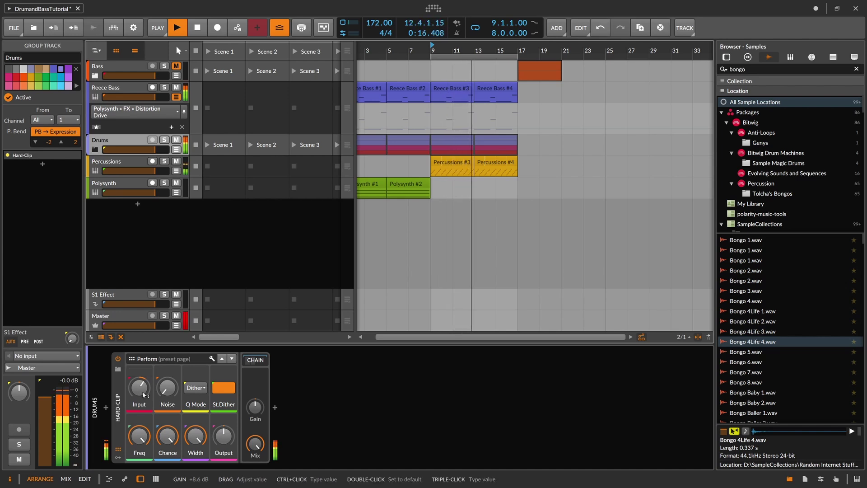
pyautogui.press('space')
# Dismiss the empty device browser, hide the Reece Bass automation lane and select the Drums group
pyautogui.click(106, 408)
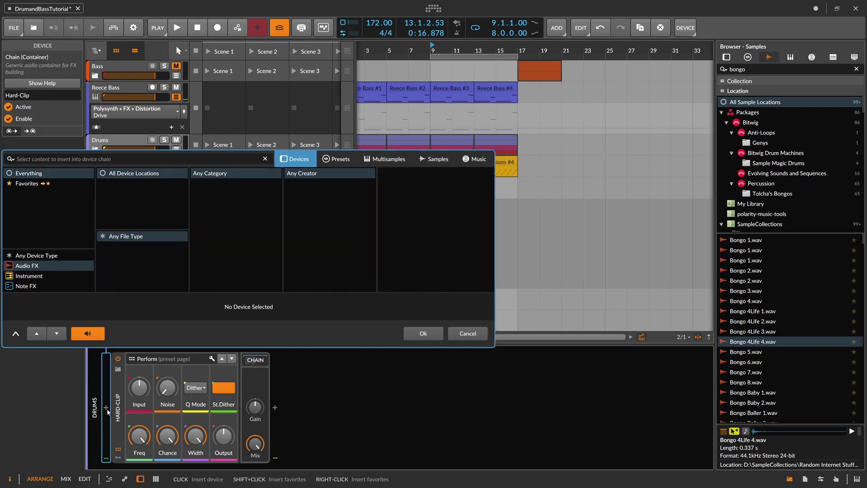
pyautogui.click(435, 333)
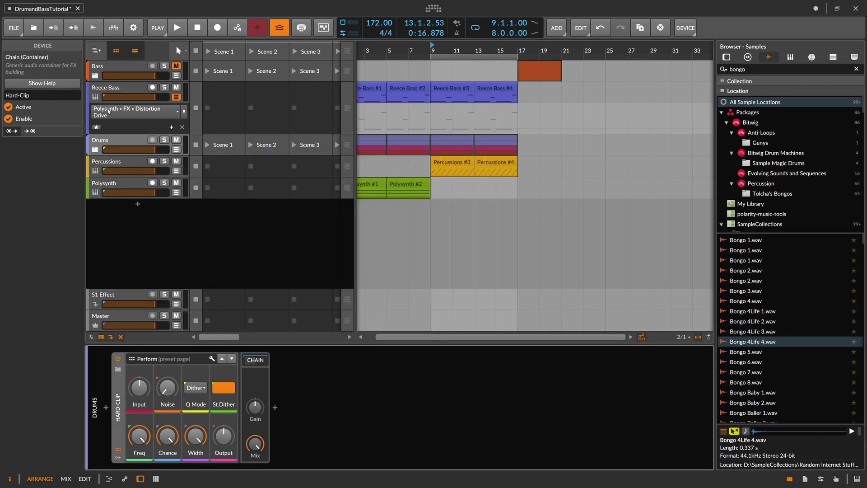
pyautogui.click(176, 97)
pyautogui.click(129, 88)
pyautogui.click(128, 110)
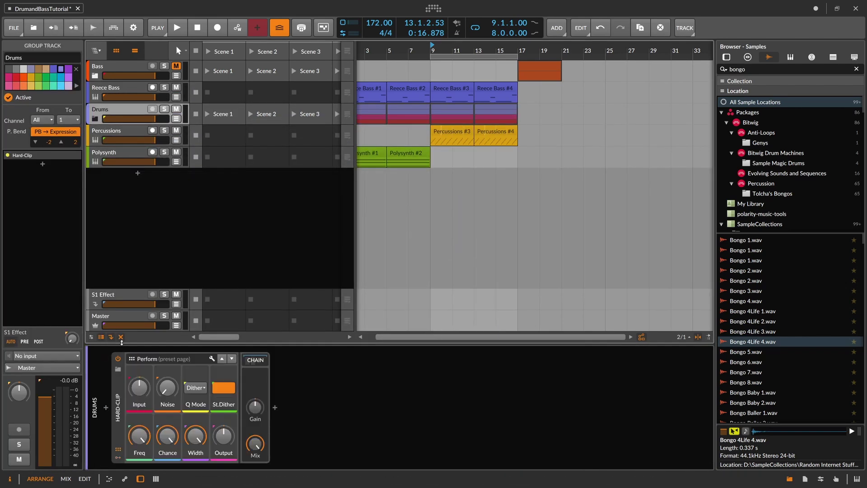
# Insert a Multiband FX-3 before the Hard-Clip on the Drums group
pyautogui.click(106, 407)
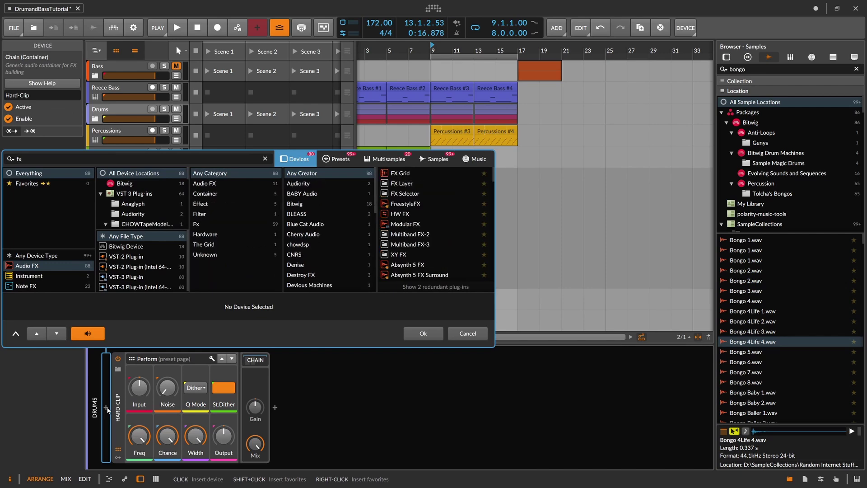
pyautogui.write('multi')
pyautogui.press('Down')
pyautogui.press('Down')
pyautogui.press('Return')
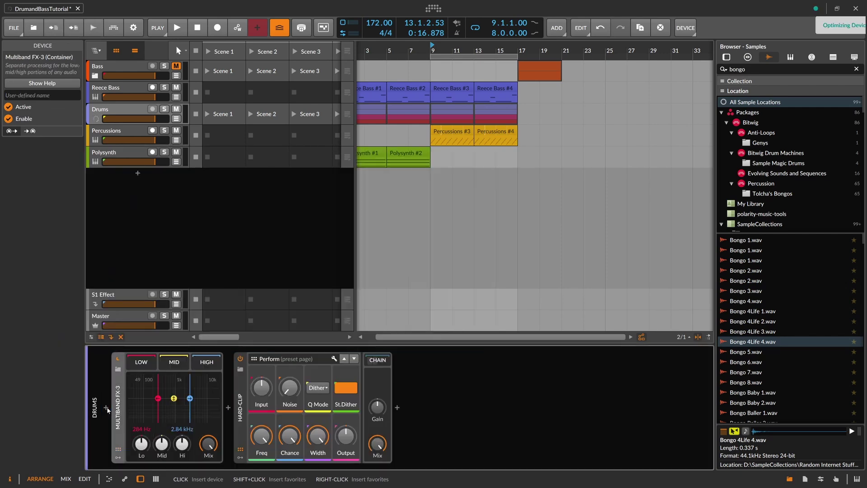
# Insert a Peak Limiter into the Low band of the Multiband FX-3
pyautogui.click(228, 407)
pyautogui.write('peak')
pyautogui.press('Down')
pyautogui.press('Return')
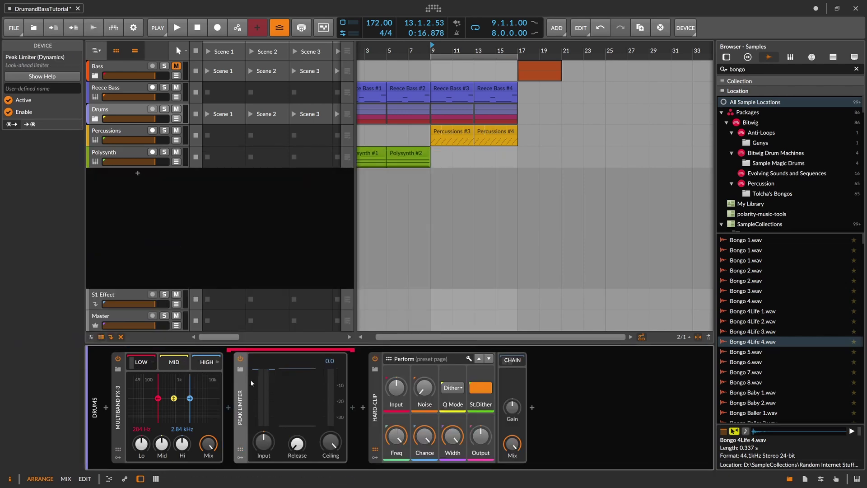
# Insert a Peak Limiter into the Mid band of the Multiband FX-3
pyautogui.click(177, 364)
pyautogui.click(228, 409)
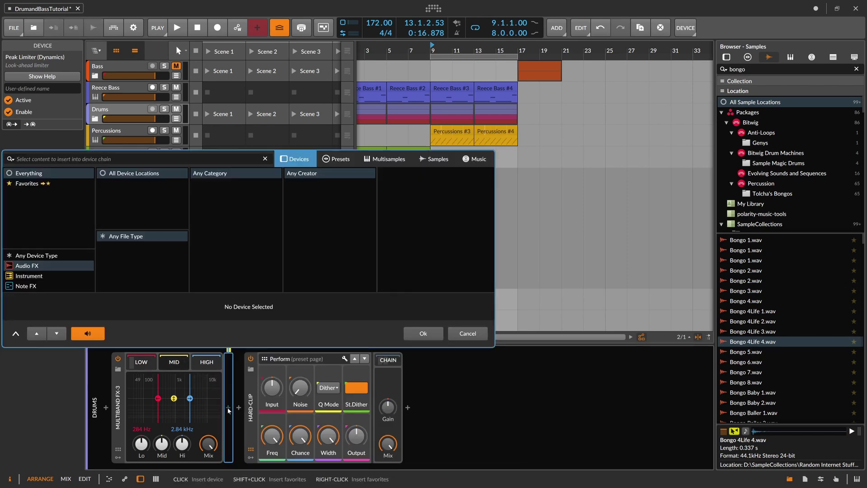
pyautogui.write('peak')
pyautogui.press('Down')
pyautogui.press('Return')
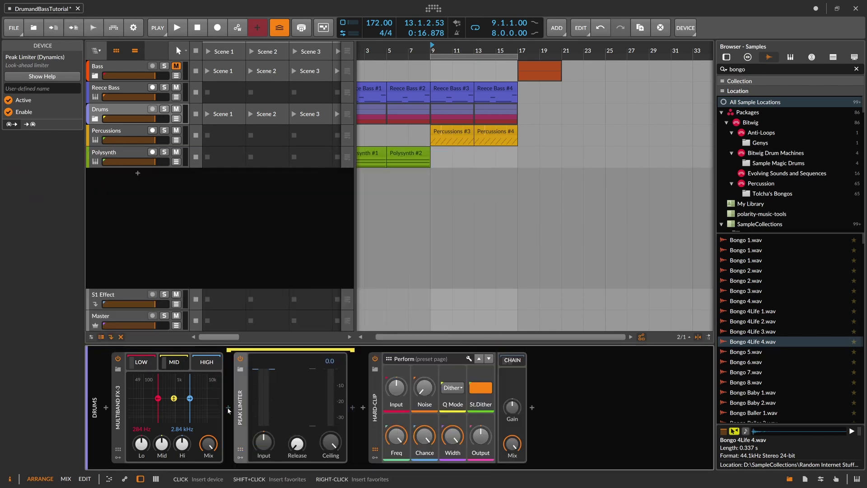
# Insert a Peak Limiter into the High band of the Multiband FX-3
pyautogui.click(210, 370)
pyautogui.click(228, 408)
pyautogui.write('peak')
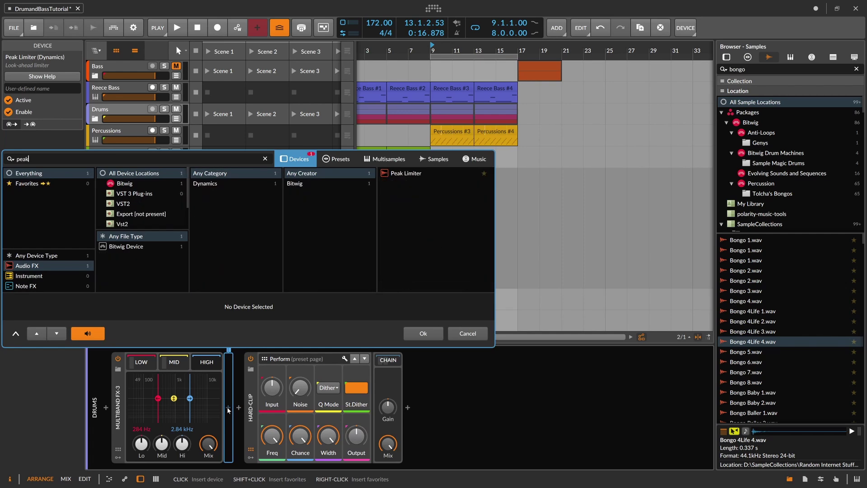
pyautogui.press('Down')
pyautogui.press('Return')
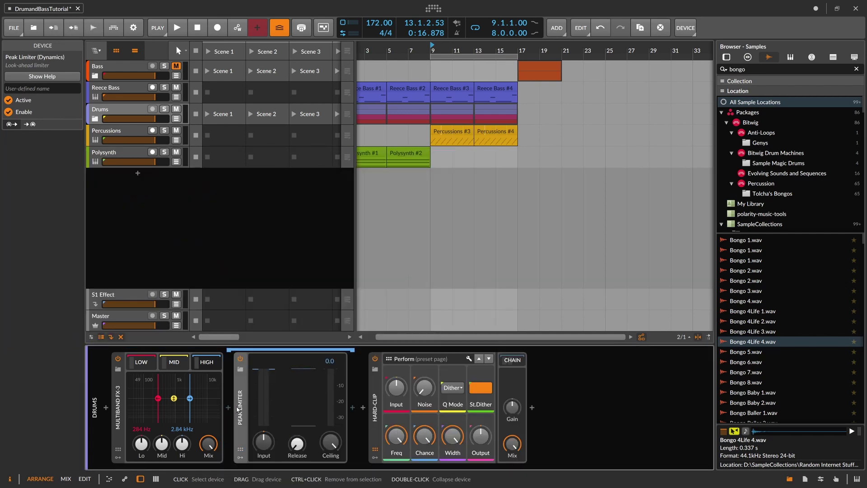
# Play the loop and check the metering of the Low band's Peak Limiter
pyautogui.click(147, 365)
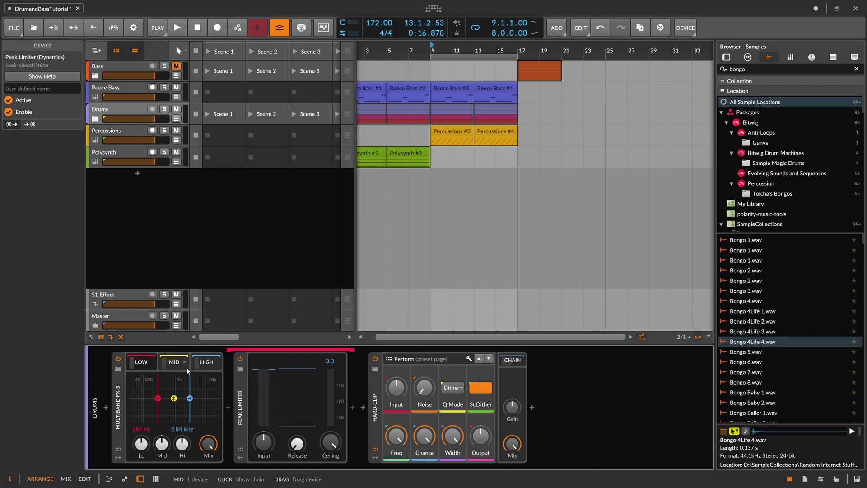
pyautogui.click(144, 365)
pyautogui.press('space')
pyautogui.click(145, 365)
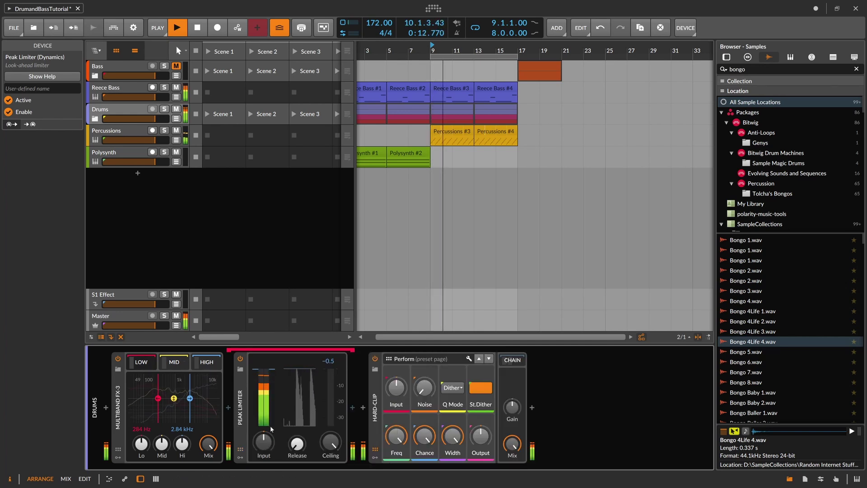
pyautogui.press('space')
# Turn down the Multiband FX-3's High band level, solo the Drums group and play the loop
pyautogui.moveTo(161, 444); pyautogui.dragTo(182, 469)
pyautogui.click(164, 109)
pyautogui.press('space')
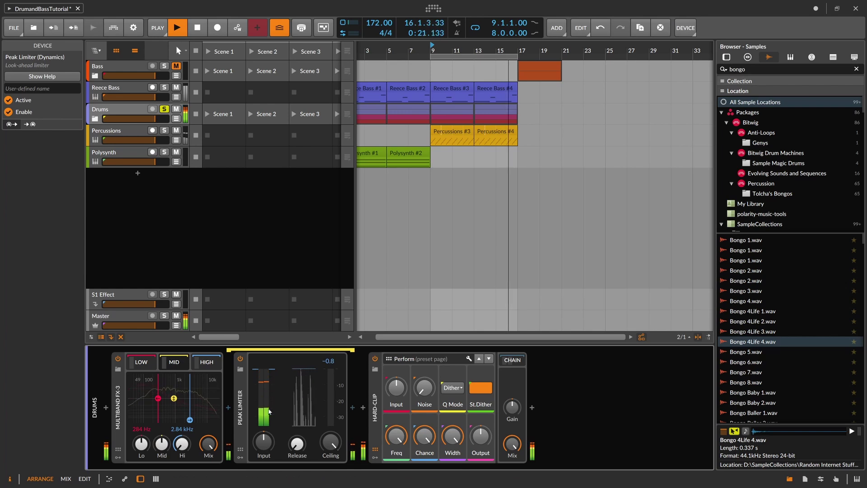
# Raise the Mid band Peak Limiter's input slightly, set the High band Peak Limiter's input to about +3.1 dB, and close the band chain
pyautogui.moveTo(264, 442); pyautogui.dragTo(264, 439)
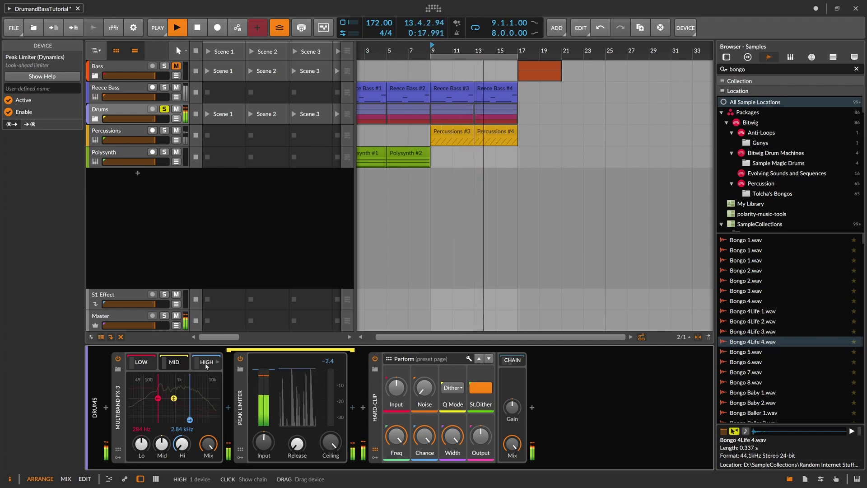
pyautogui.moveTo(265, 443); pyautogui.dragTo(265, 432)
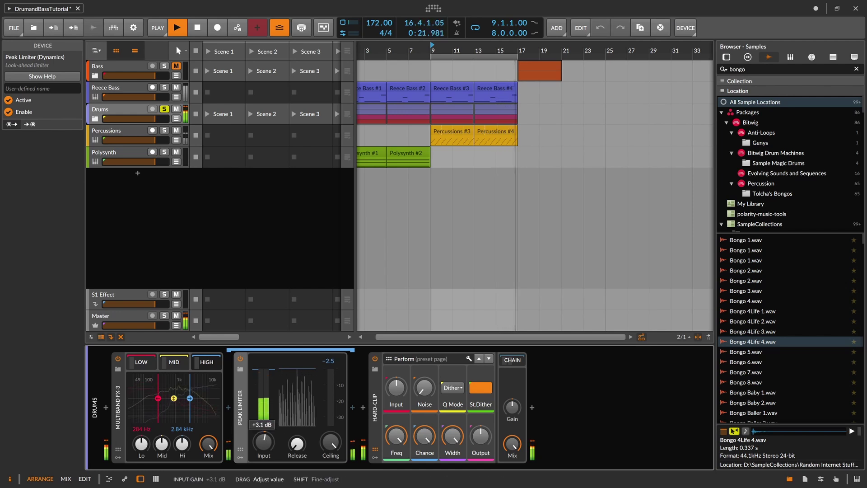
pyautogui.press('Delete')
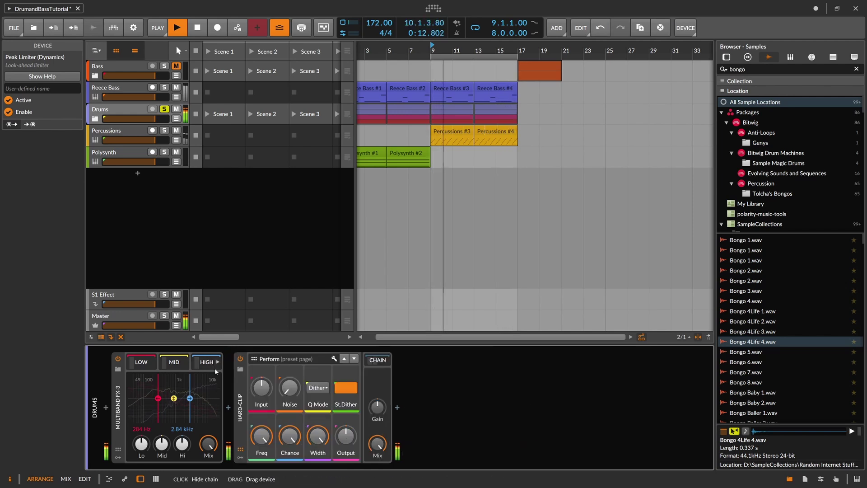
# Raise the Drums group's Hard-Clip input gain to about +8.6 dB and play the loop to hear it
pyautogui.press('space')
pyautogui.moveTo(260, 393); pyautogui.dragTo(260, 382)
pyautogui.press('space')
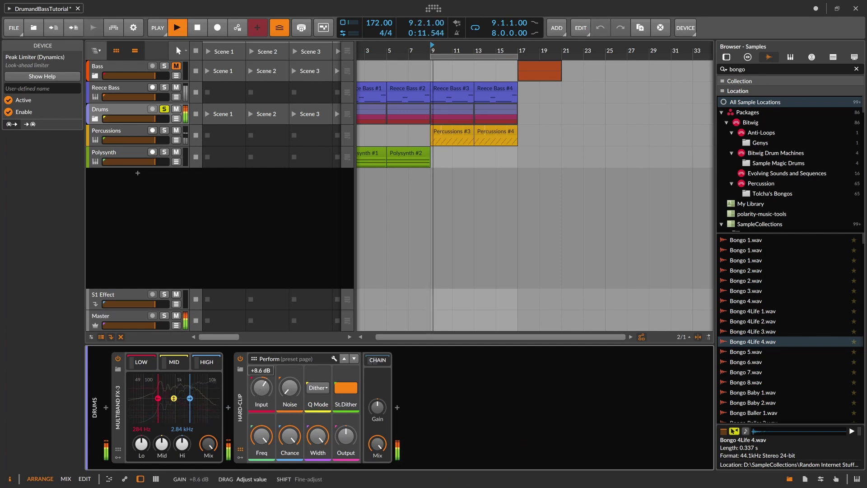
pyautogui.press('space')
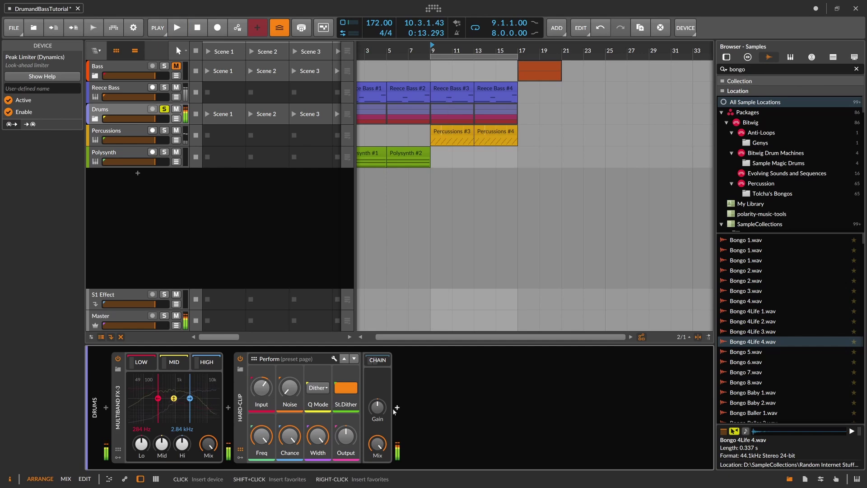
# Insert an EQ+ after the Hard-Clip on the Drums group and play the loop to check the frequency spectrum
pyautogui.click(396, 407)
pyautogui.write('eq')
pyautogui.press('Return')
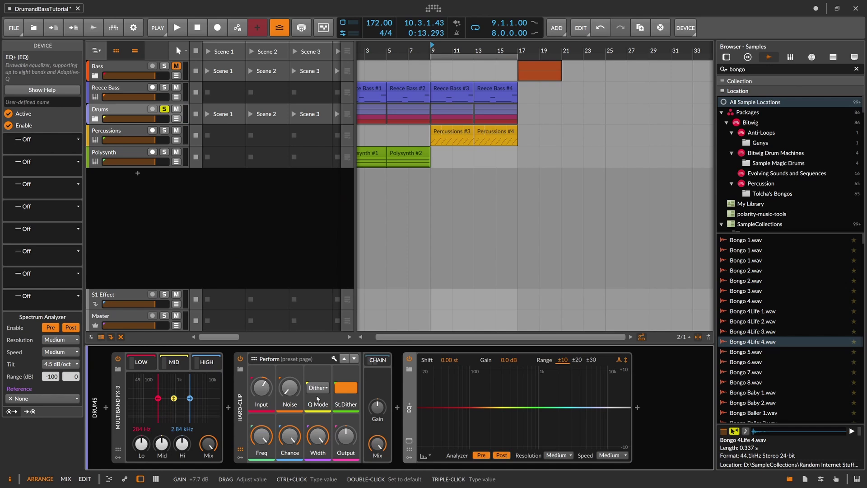
pyautogui.press('space')
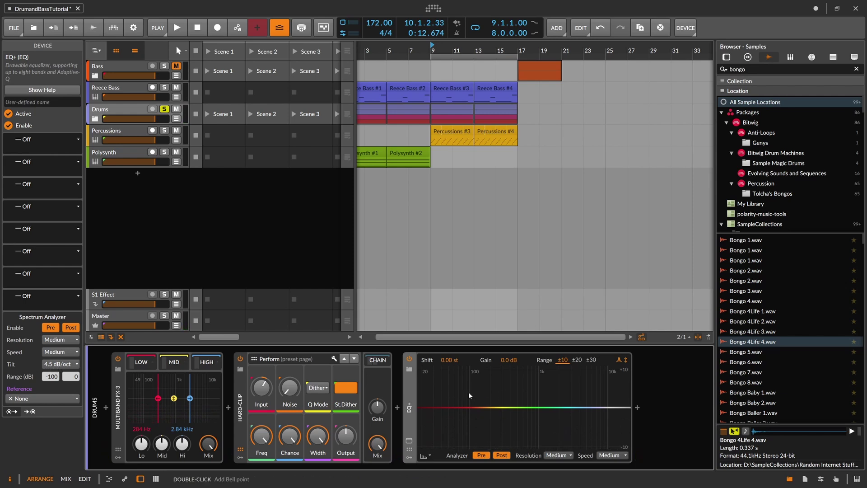
pyautogui.press('space')
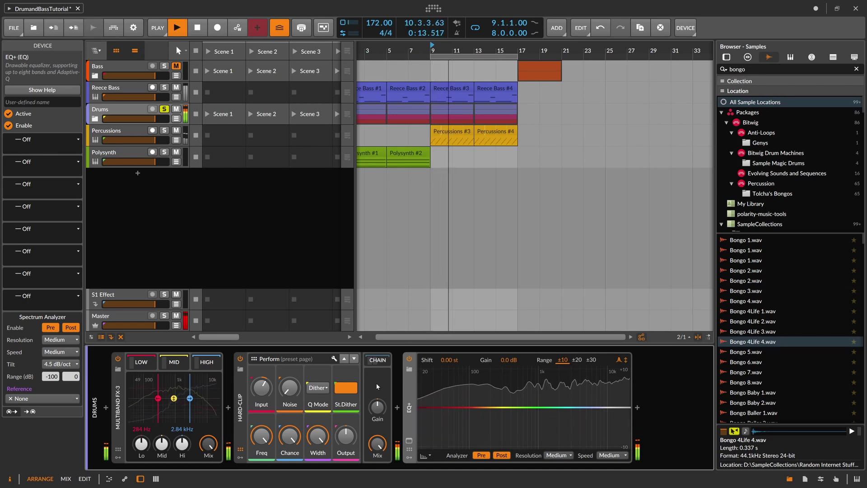
pyautogui.press('space')
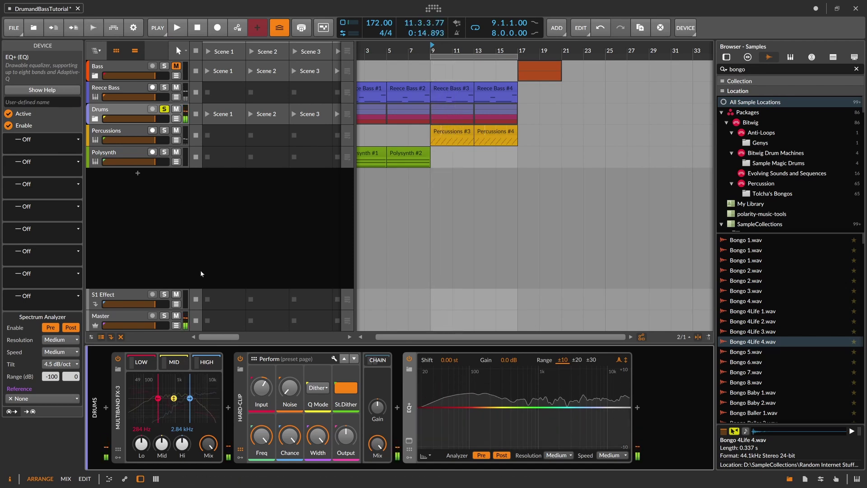
# Unfold the Drums group, select the E-Kick track and shorten its oscillator decay while auditioning the loop
pyautogui.click(95, 119)
pyautogui.click(107, 132)
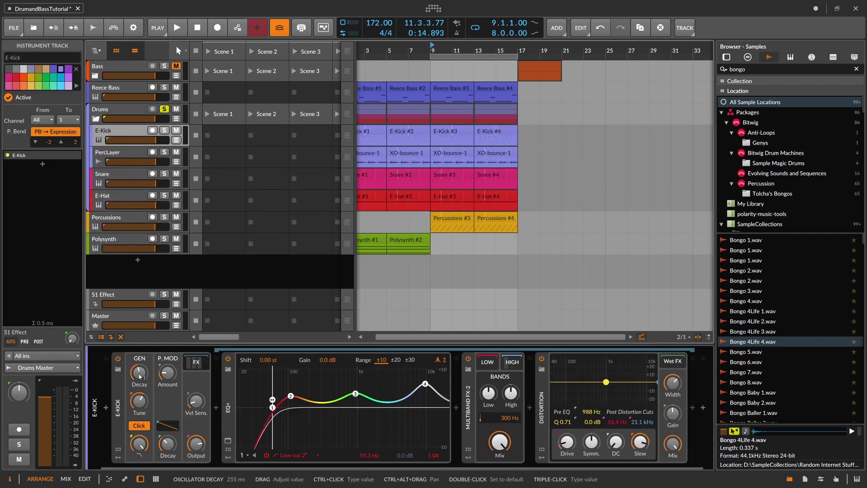
pyautogui.press('space')
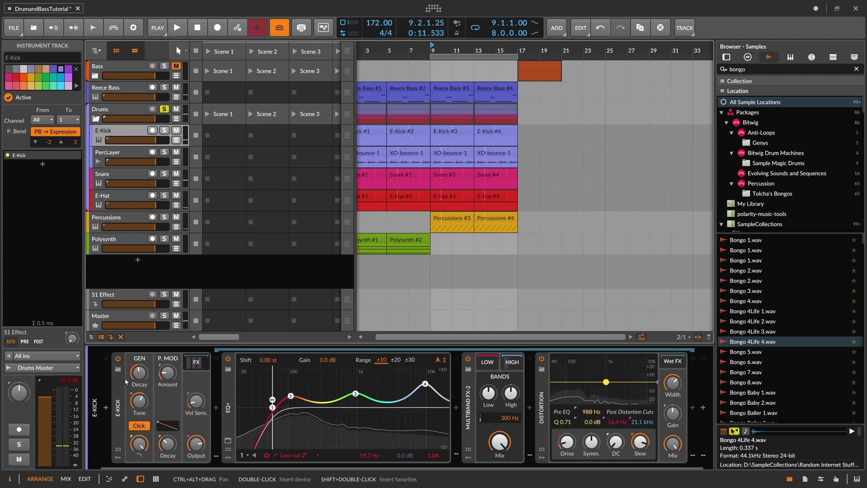
pyautogui.press('space')
pyautogui.moveTo(139, 377); pyautogui.dragTo(140, 395)
pyautogui.press('space')
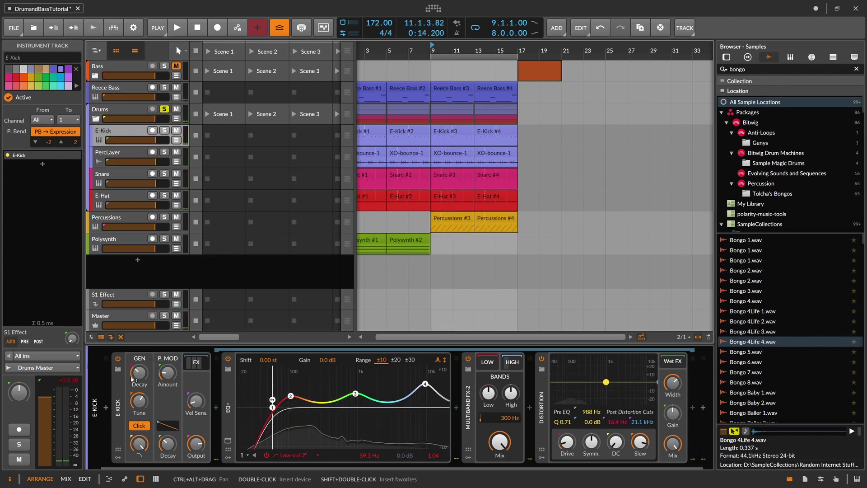
# Set the E-Kick's pitch modulation decay to about 135 ms and its oscillator decay to about 169 ms while auditioning the loop
pyautogui.press('space')
pyautogui.moveTo(141, 376)
pyautogui.mouseDown()
pyautogui.moveTo(141, 364)
pyautogui.moveTo(144, 373)
pyautogui.mouseUp()
pyautogui.press('space')
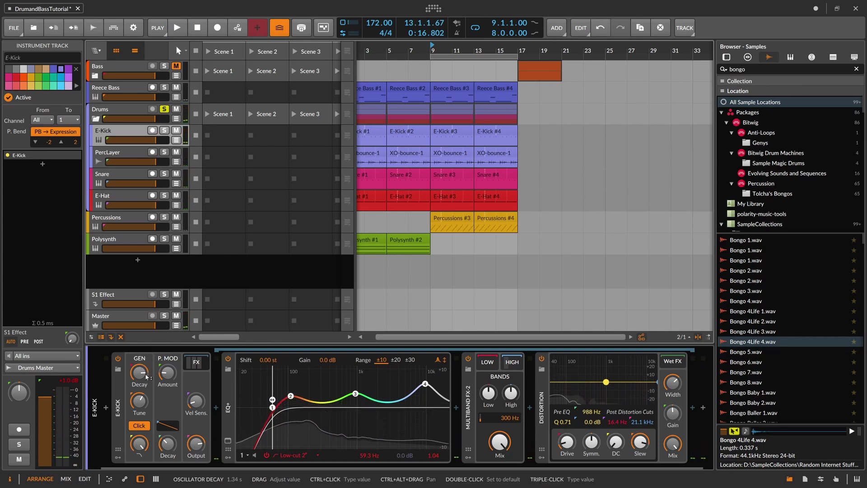
pyautogui.moveTo(144, 383); pyautogui.dragTo(144, 378)
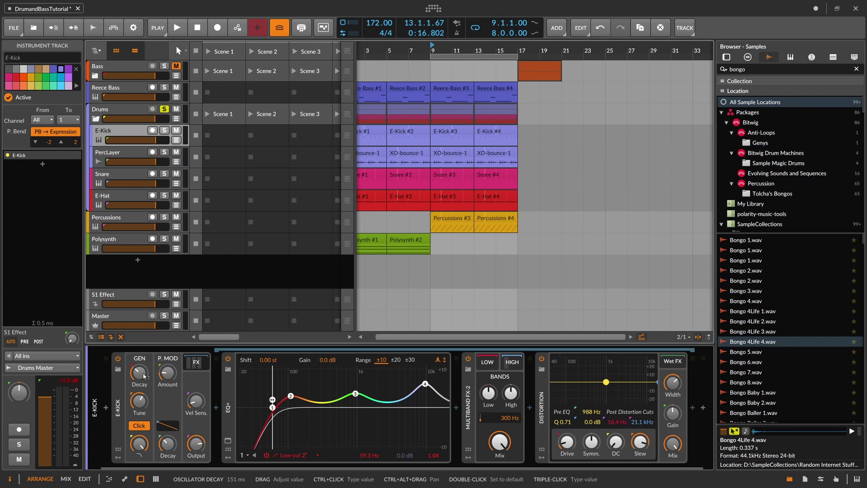
pyautogui.press('space')
pyautogui.moveTo(168, 443); pyautogui.dragTo(167, 448)
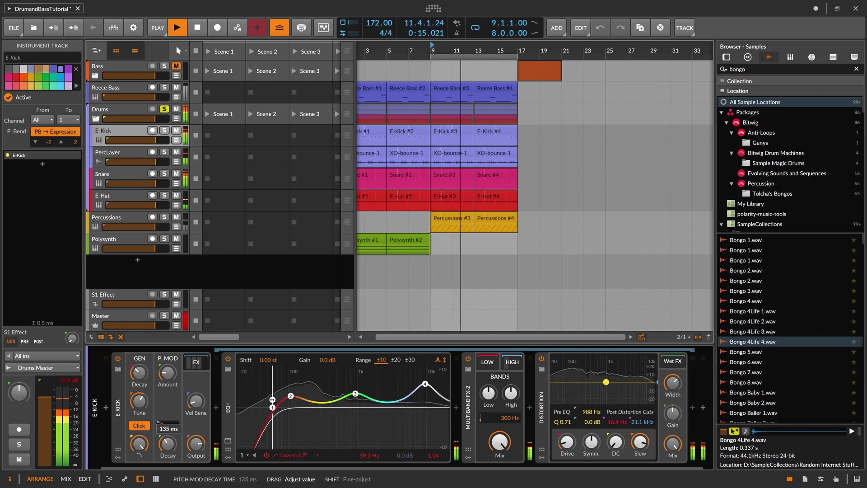
pyautogui.moveTo(139, 373); pyautogui.dragTo(140, 370)
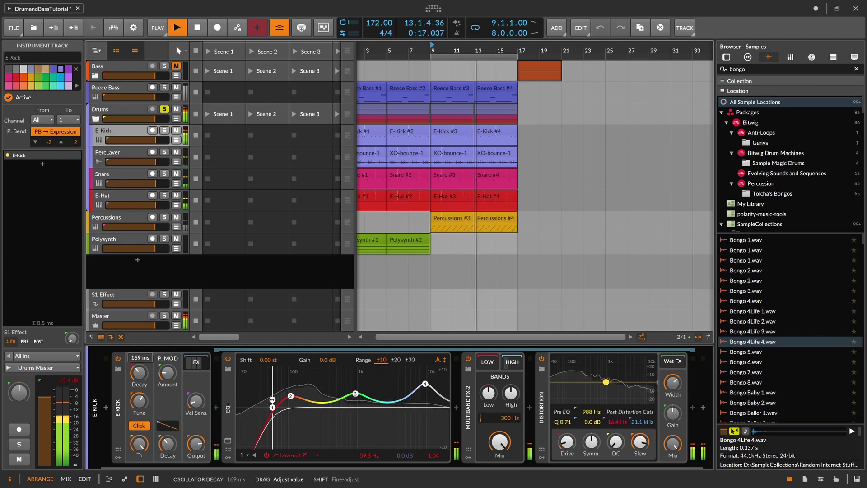
# Lower the Drums group's Hard-Clip input gain to about +4.3 dB and delete the EQ+ behind it
pyautogui.click(100, 110)
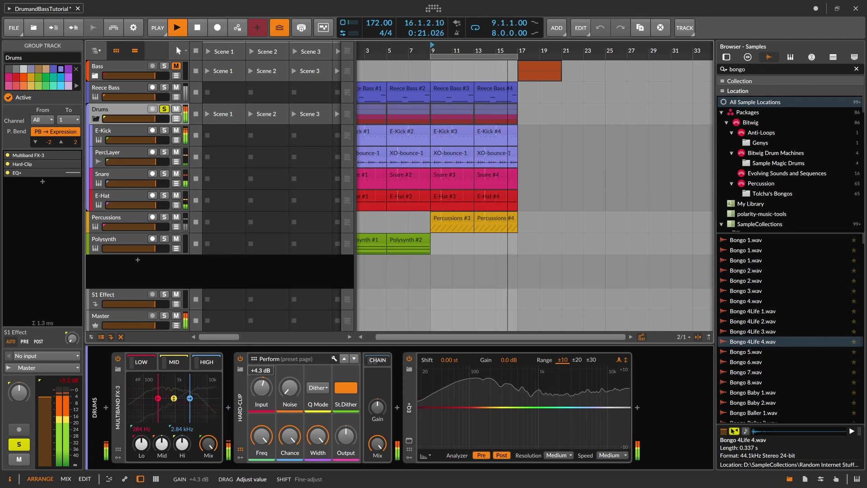
pyautogui.click(75, 381)
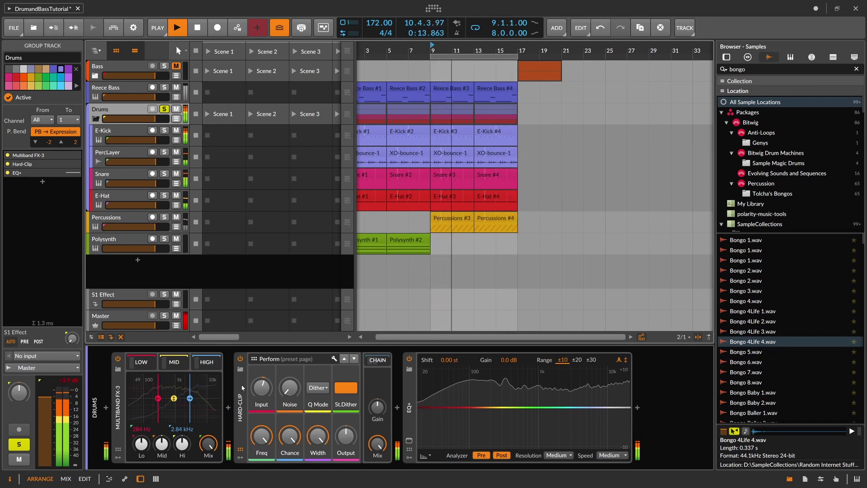
pyautogui.click(410, 399)
pyautogui.press('Delete')
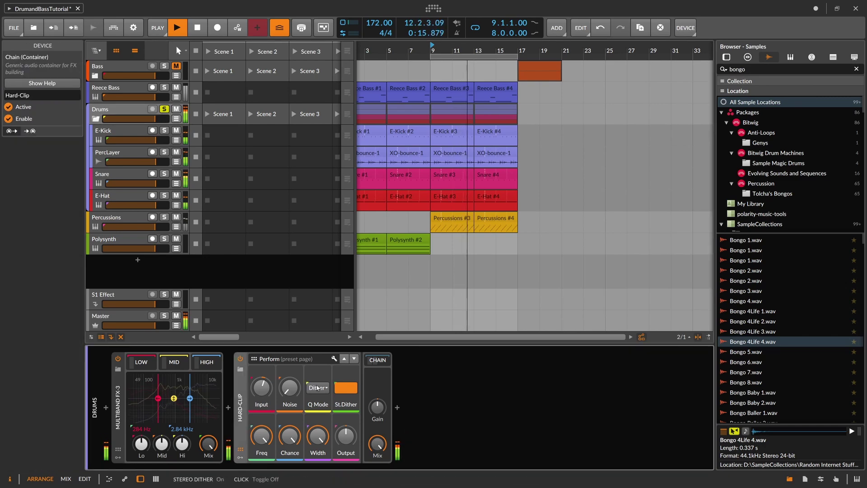
pyautogui.click(96, 398)
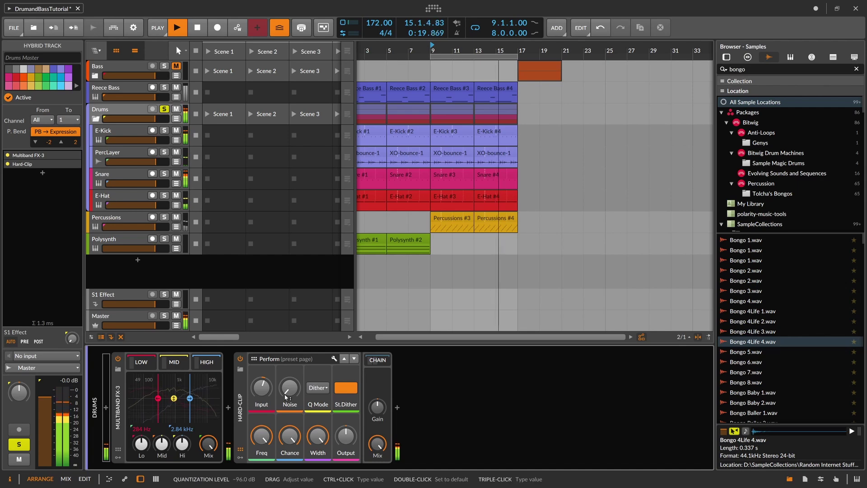
# Stop playback and insert the dpMeter4 plug-in after the Hard-Clip on the Drums group
pyautogui.press('space')
pyautogui.click(398, 408)
pyautogui.write('db')
pyautogui.press('BackSpace')
pyautogui.write('p')
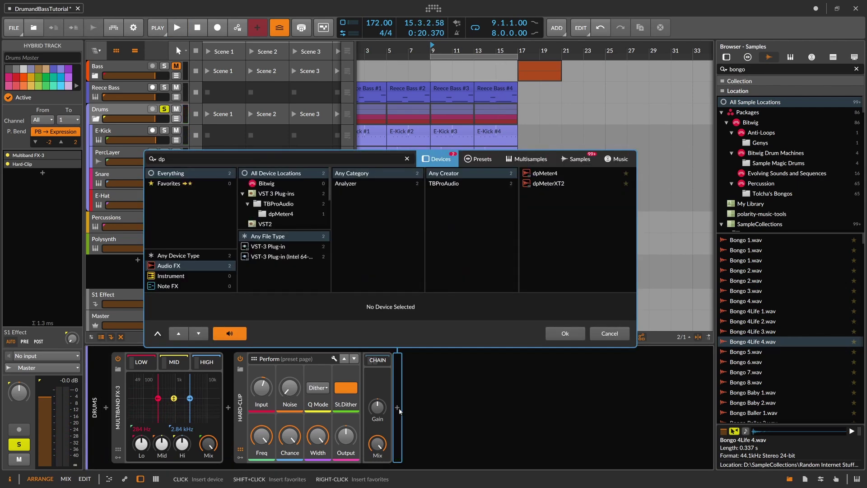
pyautogui.press('Down')
pyautogui.press('Return')
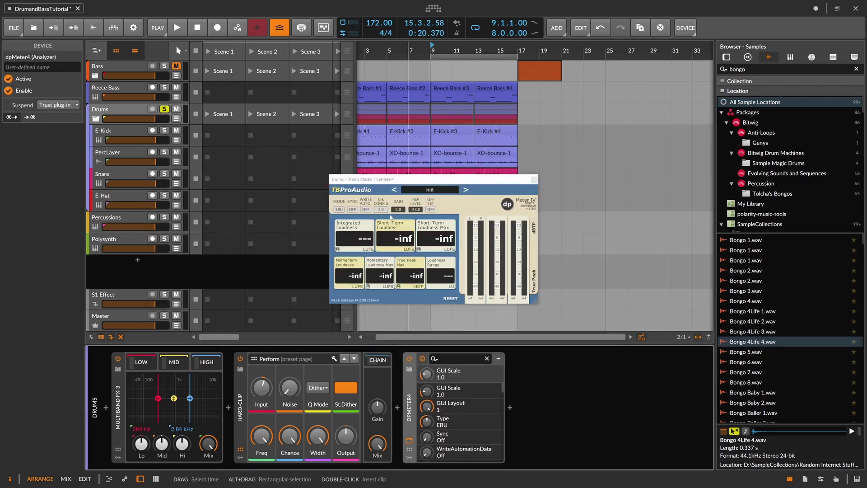
# Play the loop to measure the Drums group's loudness with dpMeter4, and delete the meter after reading it
pyautogui.moveTo(384, 182); pyautogui.dragTo(387, 181)
pyautogui.press('space')
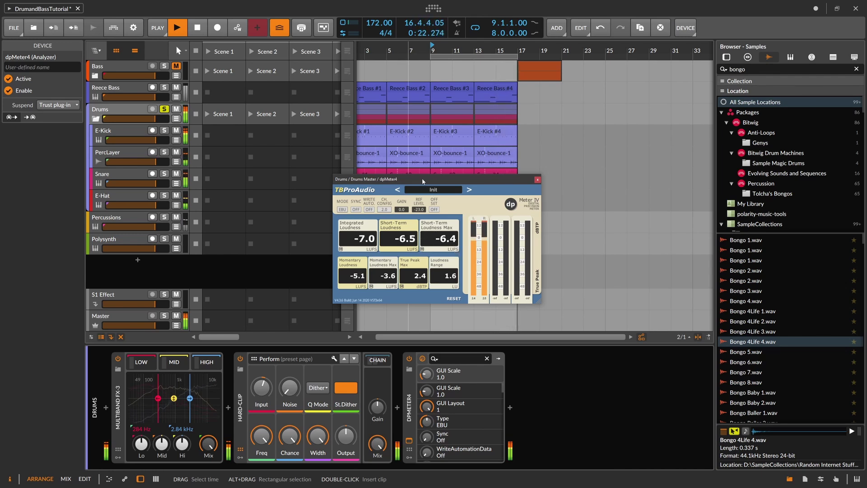
pyautogui.moveTo(424, 181); pyautogui.dragTo(457, 186)
pyautogui.click(571, 185)
pyautogui.press('space')
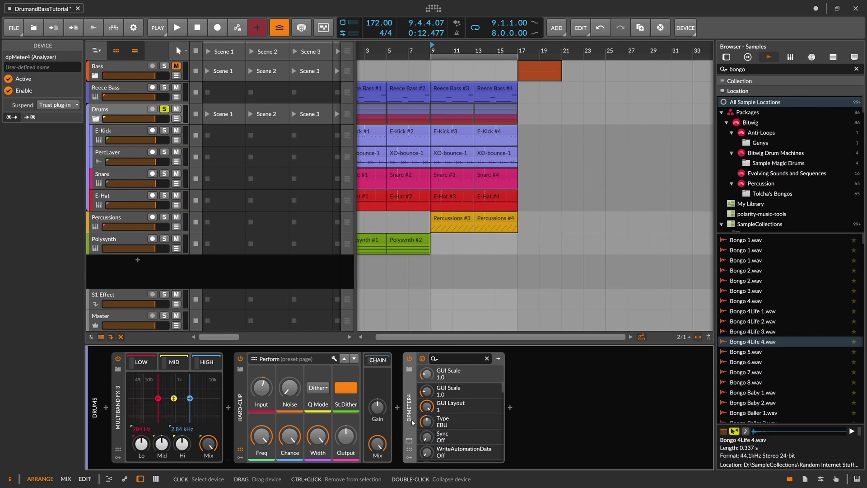
pyautogui.click(410, 442)
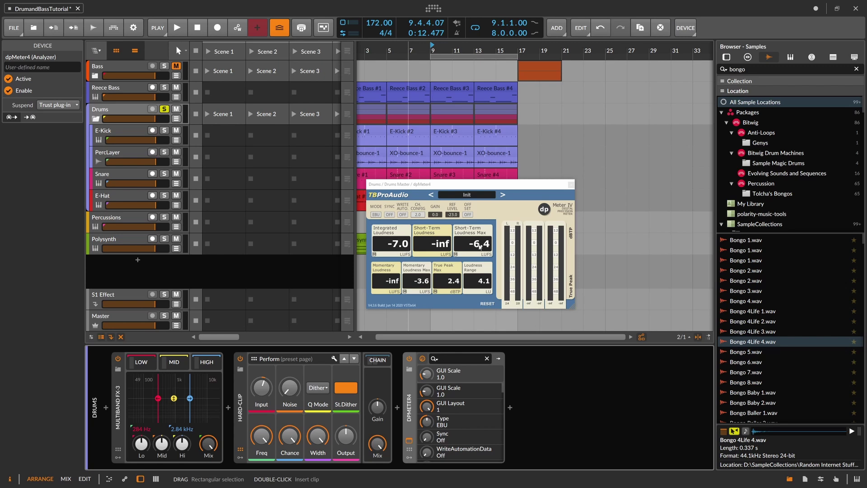
pyautogui.moveTo(468, 187); pyautogui.dragTo(437, 183)
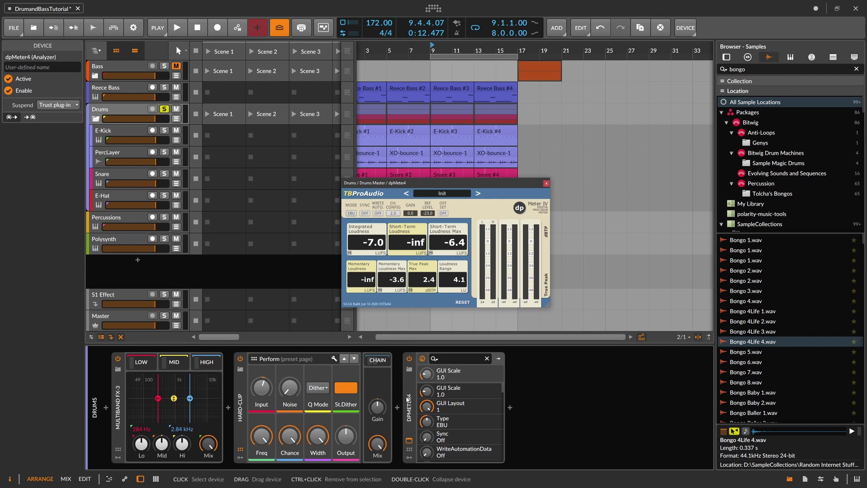
pyautogui.click(416, 407)
pyautogui.press('Delete')
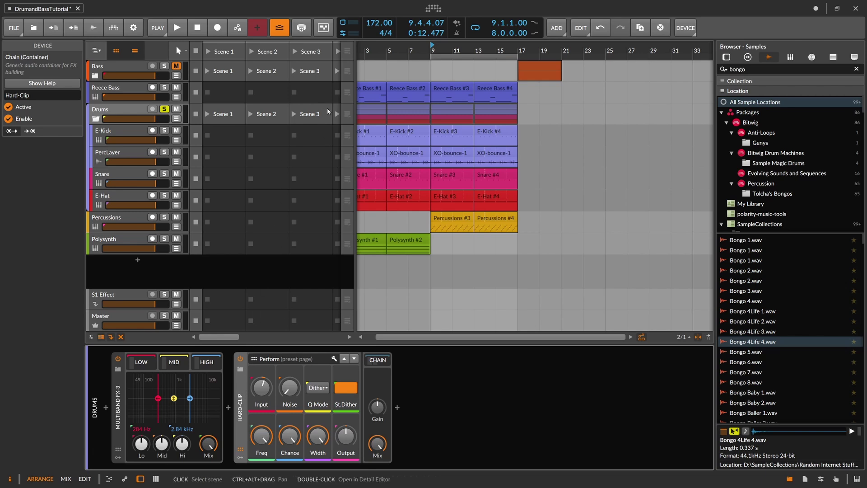
# Fold the Drums group and turn off its solo
pyautogui.moveTo(442, 50)
pyautogui.mouseDown()
pyautogui.moveTo(442, 38)
pyautogui.moveTo(451, 52)
pyautogui.mouseUp()
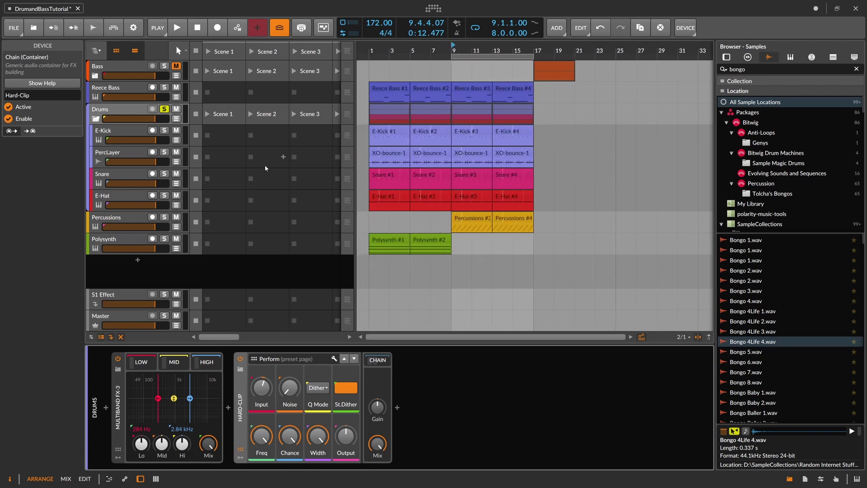
pyautogui.click(164, 122)
pyautogui.click(96, 119)
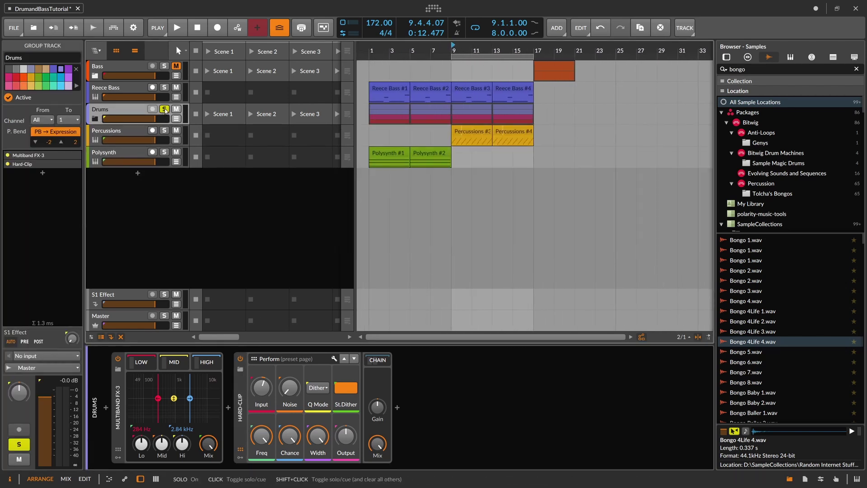
# Open the FX chain of the Reece Bass Polysynth and set the Distortion's Mix to about 50 % while the loop plays
pyautogui.click(129, 101)
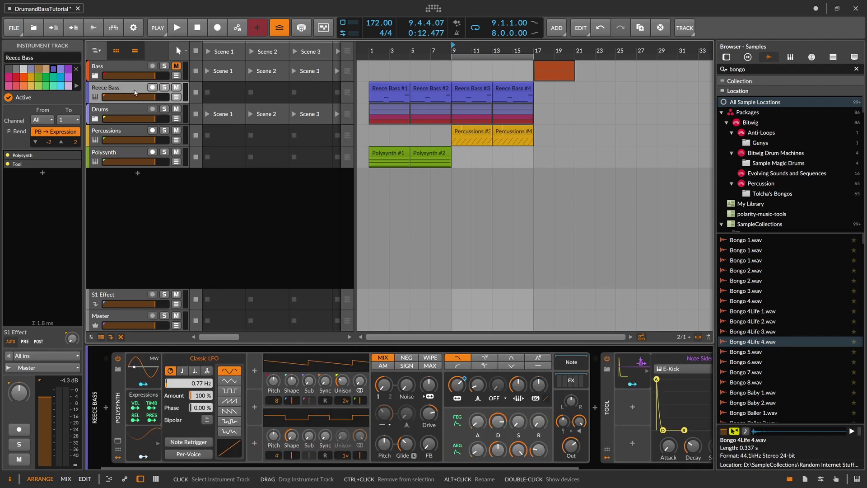
pyautogui.press('space')
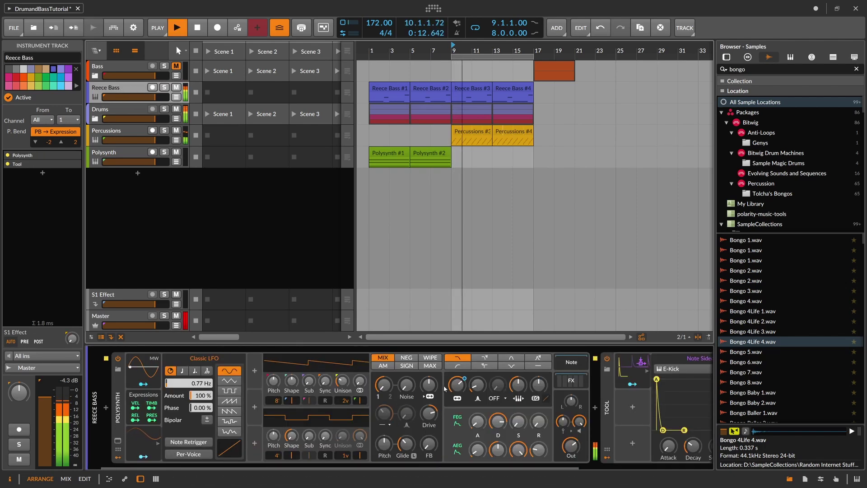
pyautogui.moveTo(372, 468); pyautogui.dragTo(511, 468)
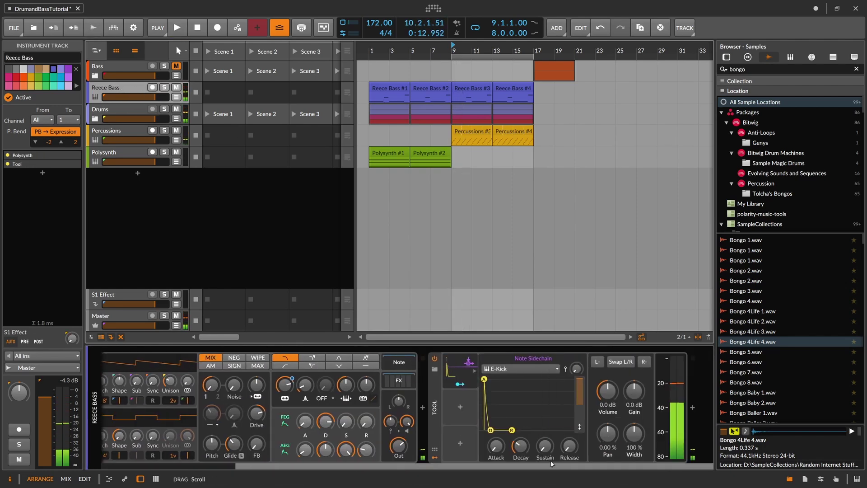
pyautogui.click(399, 380)
pyautogui.moveTo(377, 469); pyautogui.dragTo(564, 446)
pyautogui.press('space')
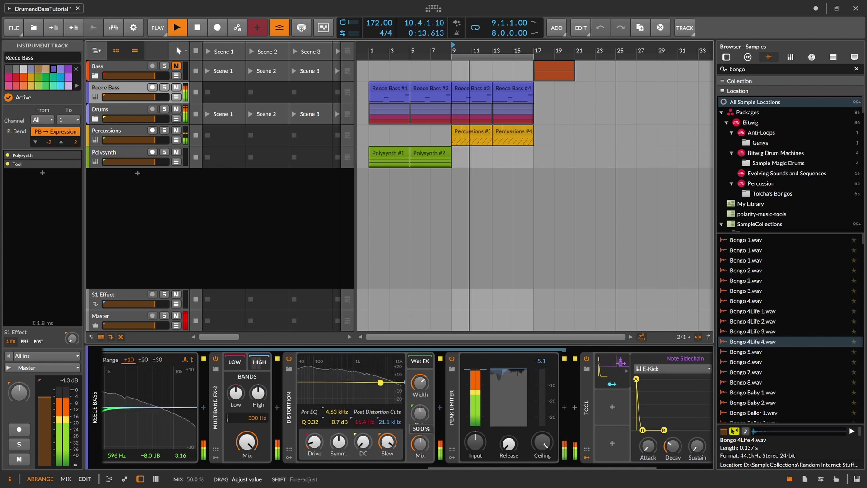
# Open the High band chain of the Multiband FX-2, fold the Reverb's Wet FX chain and stop playback
pyautogui.click(259, 362)
pyautogui.moveTo(419, 468); pyautogui.dragTo(522, 466)
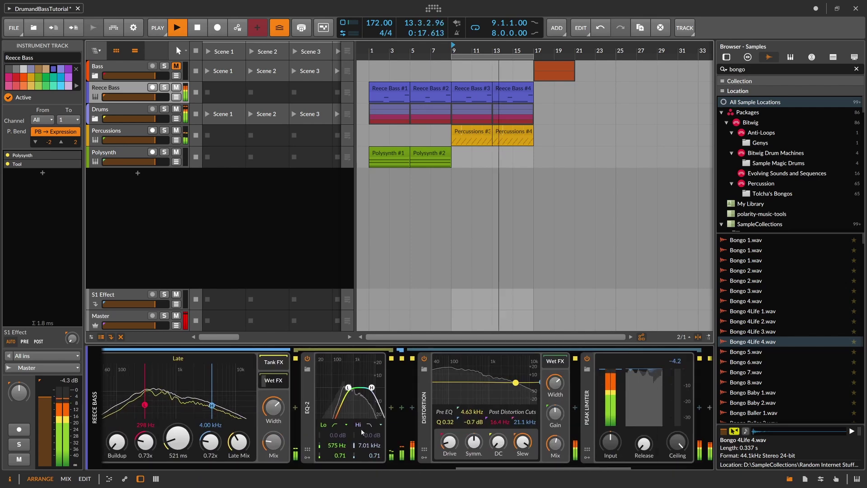
pyautogui.click(277, 382)
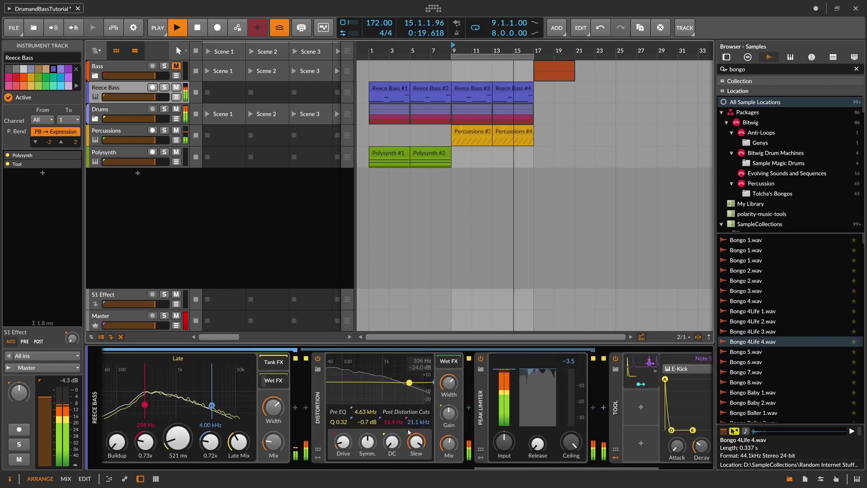
pyautogui.moveTo(373, 465); pyautogui.dragTo(416, 465)
pyautogui.press('space')
# Insert an EQ-2 after the Reverb in the High band chain and set its low cut to about 702 Hz during playback
pyautogui.click(603, 408)
pyautogui.write('eq')
pyautogui.press('Down')
pyautogui.press('Return')
pyautogui.click(654, 425)
pyautogui.click(660, 433)
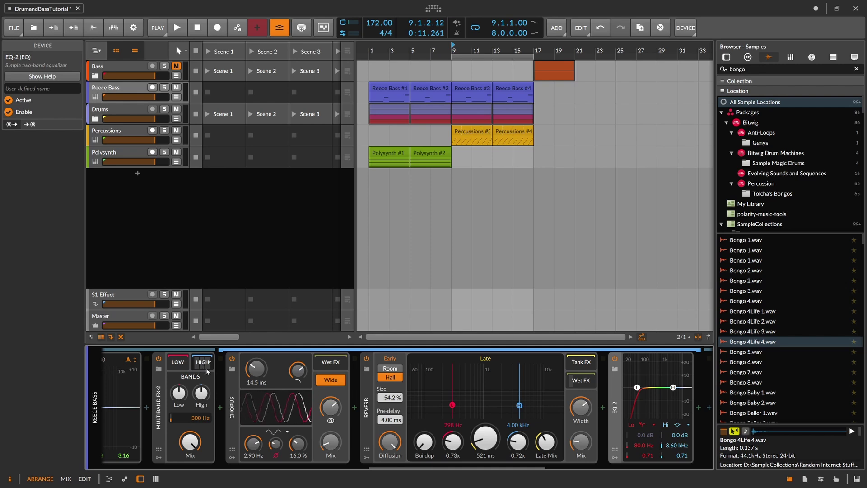
pyautogui.moveTo(392, 468); pyautogui.dragTo(440, 468)
pyautogui.press('space')
pyautogui.moveTo(480, 445); pyautogui.dragTo(480, 401)
# Move the Distortion into the High band chain behind the EQ-2, then fold the chain and stop playback
pyautogui.moveTo(466, 467); pyautogui.dragTo(451, 466)
pyautogui.click(607, 418)
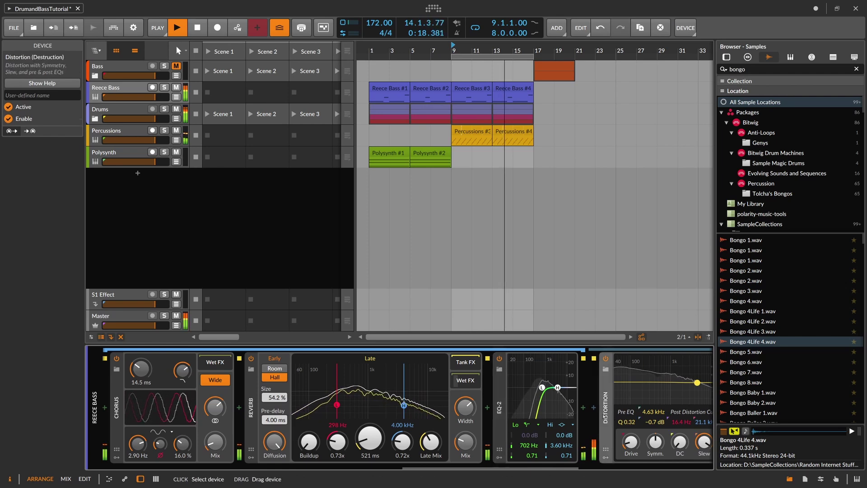
pyautogui.moveTo(492, 468); pyautogui.dragTo(519, 423)
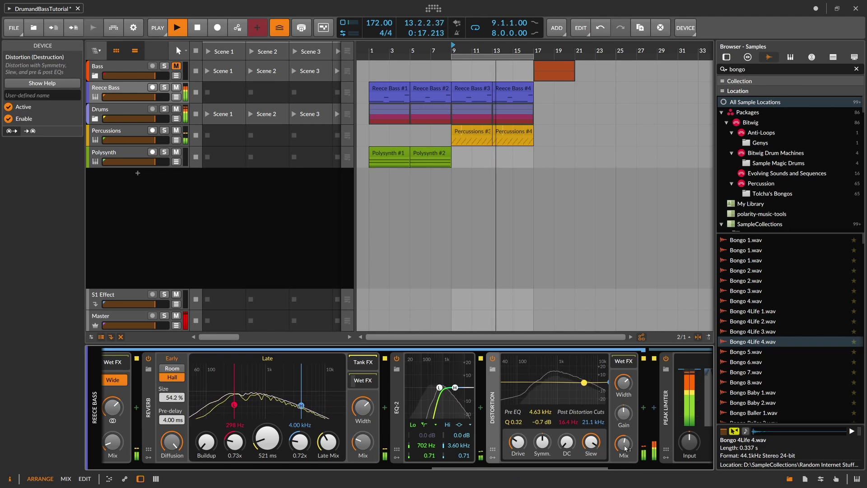
pyautogui.moveTo(522, 468); pyautogui.dragTo(451, 470)
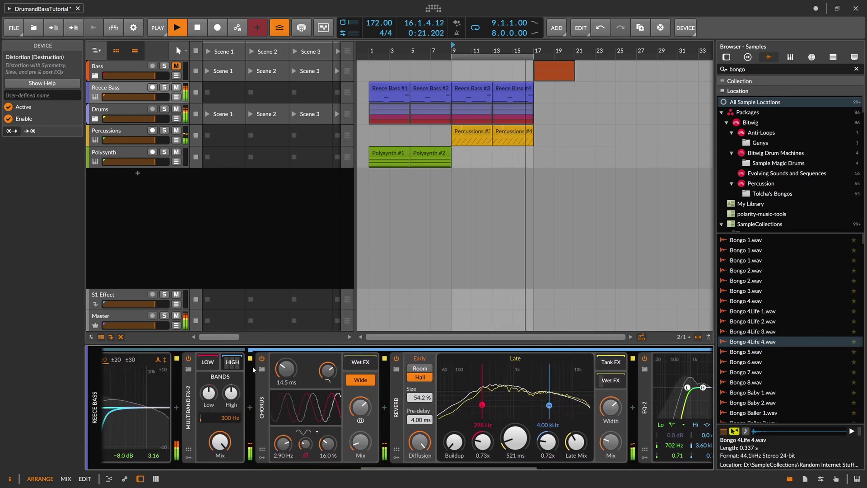
pyautogui.click(232, 364)
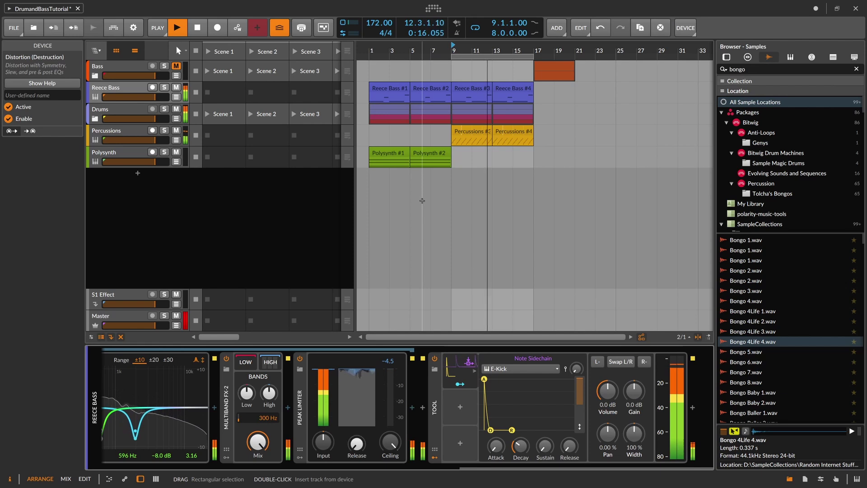
pyautogui.press('space')
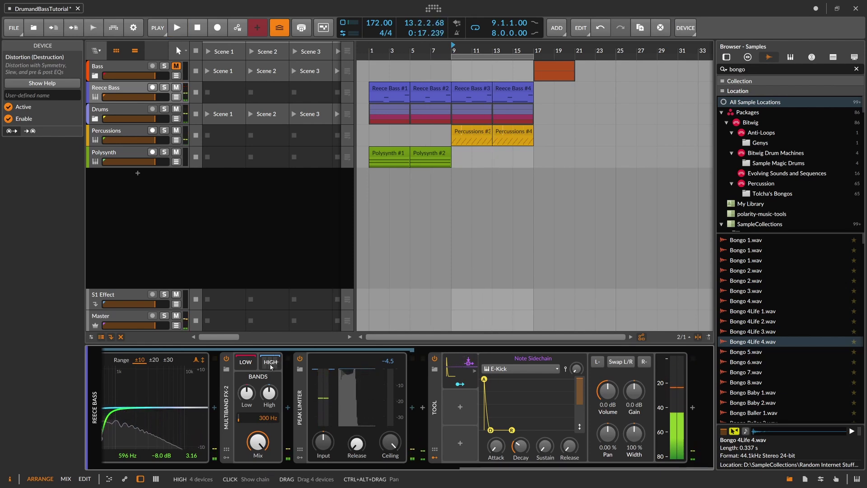
# Set the EQ+ bell cut to about 1.13 kHz and -7.9 dB, with a Classic LFO frequency modulation of +11.53
pyautogui.hscroll(-5, 389, 472)
pyautogui.moveTo(390, 472); pyautogui.dragTo(264, 460)
pyautogui.click(258, 425)
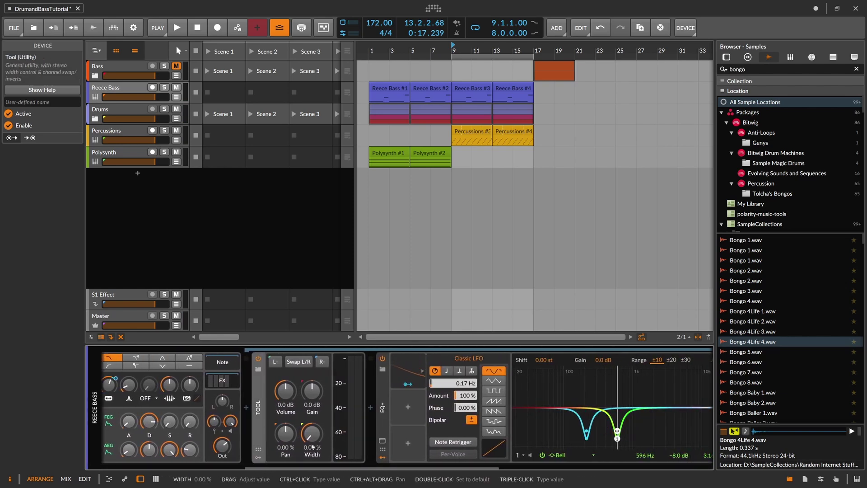
pyautogui.hscroll(3, 311, 441)
pyautogui.click(364, 419)
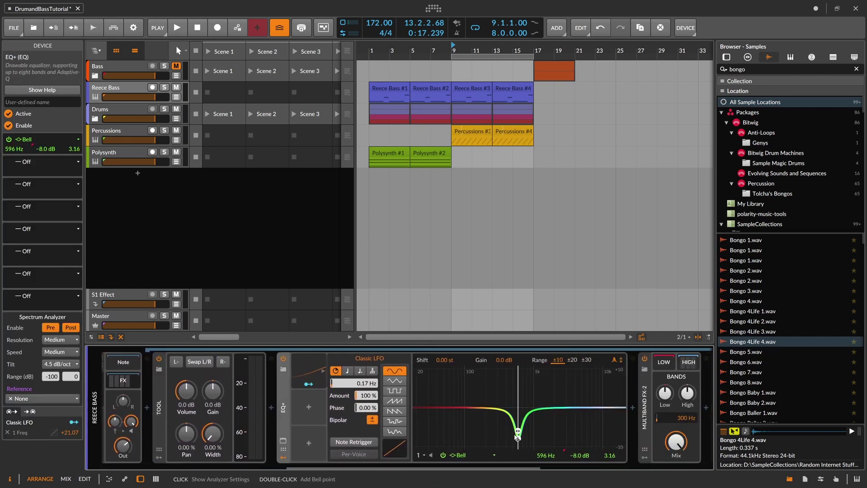
pyautogui.moveTo(518, 439)
pyautogui.mouseDown()
pyautogui.moveTo(537, 438)
pyautogui.moveTo(520, 438)
pyautogui.mouseUp()
pyautogui.click(313, 385)
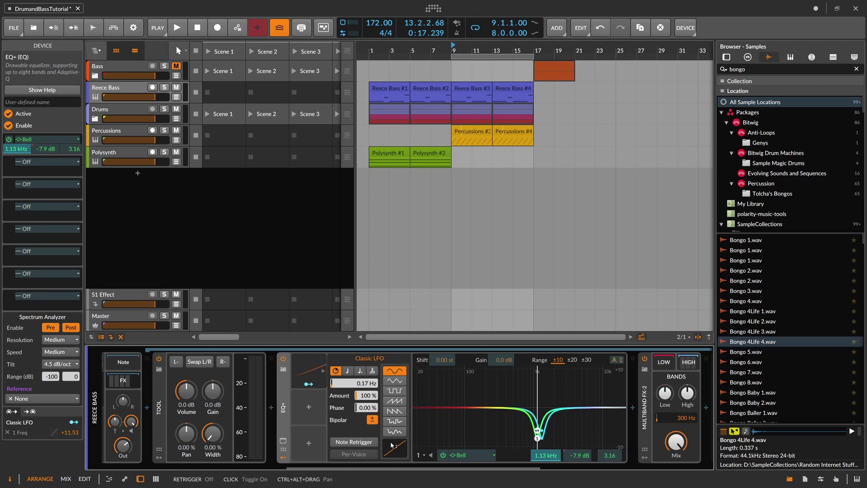
# Insert a Tool in the Low band chain of the Multiband FX-2 with its Width at 0 %, and fold the chain
pyautogui.hscroll(4, 388, 440)
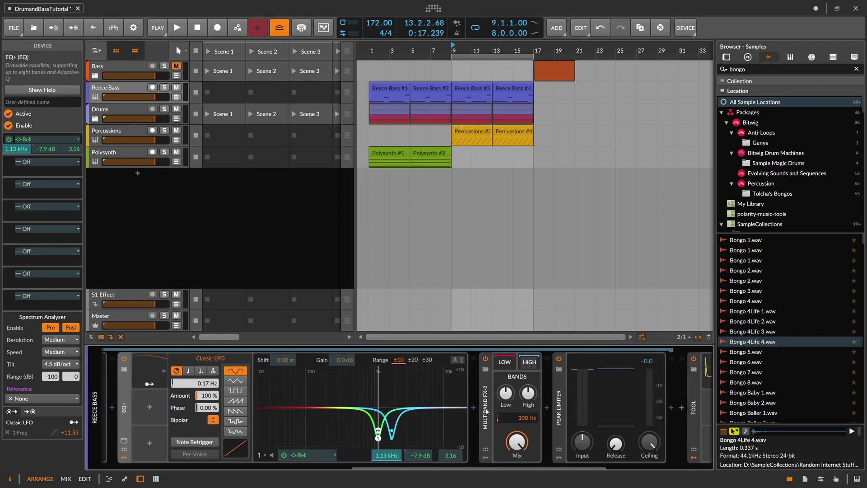
pyautogui.click(485, 409)
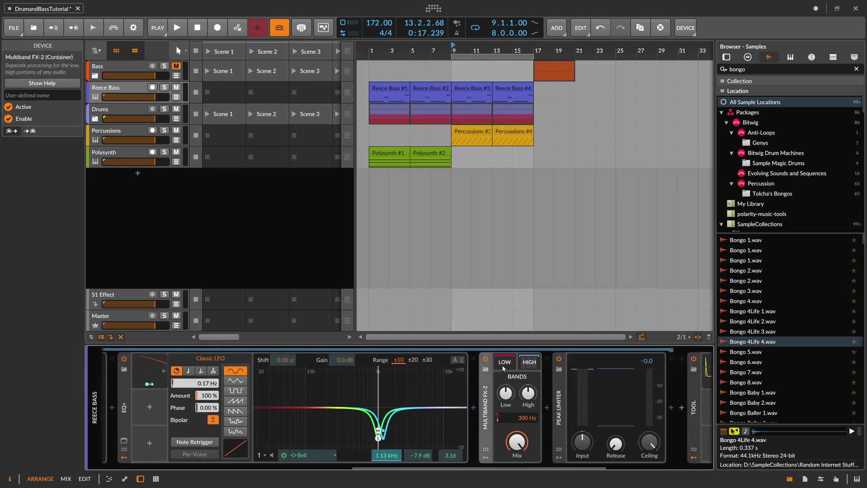
pyautogui.click(547, 408)
pyautogui.write('tool')
pyautogui.press('Return')
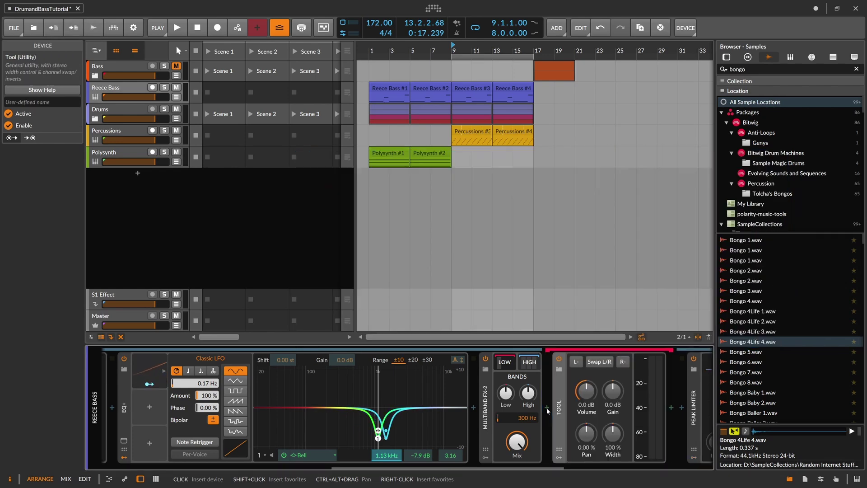
pyautogui.moveTo(613, 435); pyautogui.dragTo(613, 484)
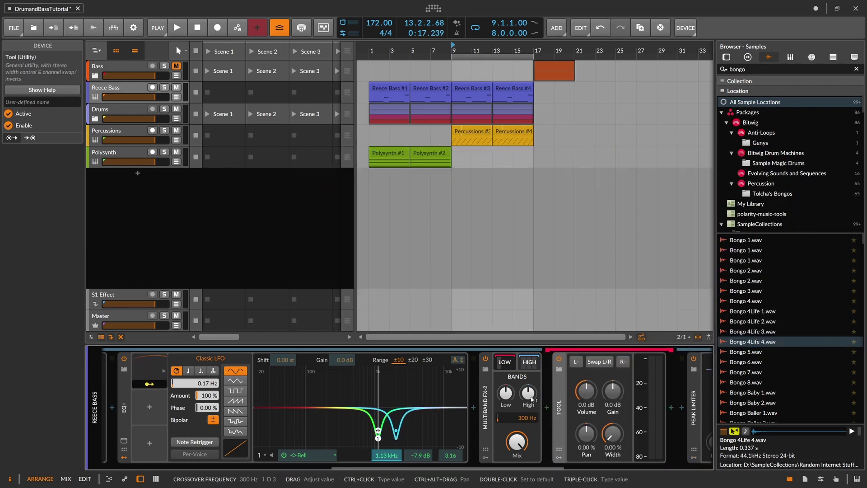
pyautogui.click(505, 362)
# Review the High band chain's EQ-2 and Distortion, fold the chain and play the loop briefly to listen
pyautogui.moveTo(397, 467); pyautogui.dragTo(507, 465)
pyautogui.moveTo(429, 466); pyautogui.dragTo(504, 465)
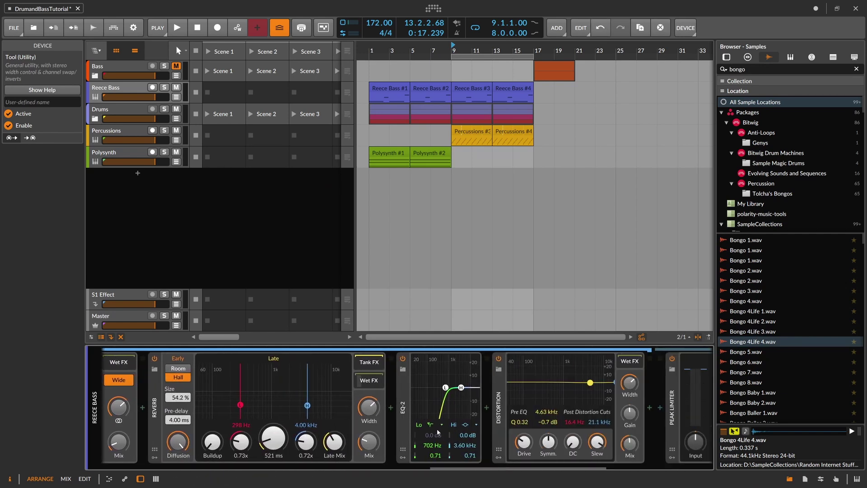
pyautogui.moveTo(444, 465); pyautogui.dragTo(354, 467)
pyautogui.click(384, 425)
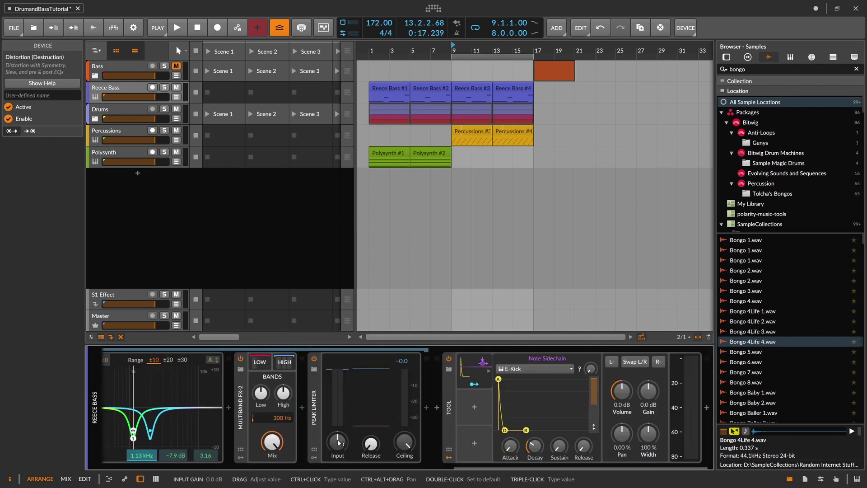
pyautogui.press('space')
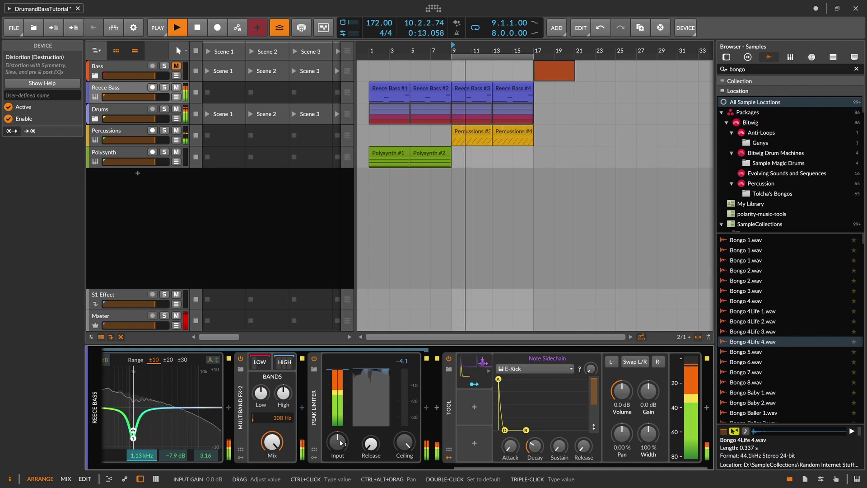
pyautogui.press('space')
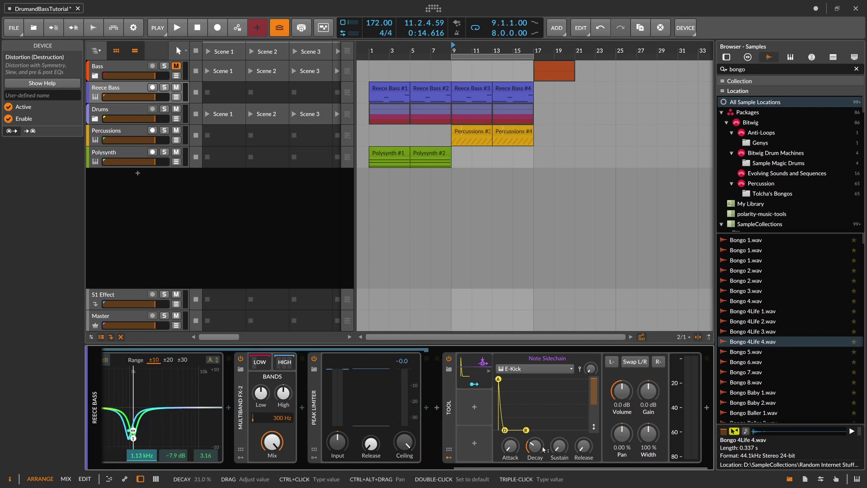
# Adjust the Note Sidechain's Decay and its modulation of the Volume on the Reece Bass Tool
pyautogui.moveTo(535, 447); pyautogui.dragTo(535, 445)
pyautogui.click(474, 384)
pyautogui.moveTo(622, 391); pyautogui.dragTo(622, 397)
pyautogui.click(474, 384)
# Fold the Polysynth's FX chain and set the Volume of the Tool with the Note Sidechain to -4.0 dB
pyautogui.moveTo(476, 468); pyautogui.dragTo(275, 457)
pyautogui.click(217, 381)
pyautogui.moveTo(402, 445); pyautogui.dragTo(402, 448)
pyautogui.keyDown('ctrl'); pyautogui.click(402, 447); pyautogui.keyUp('ctrl')
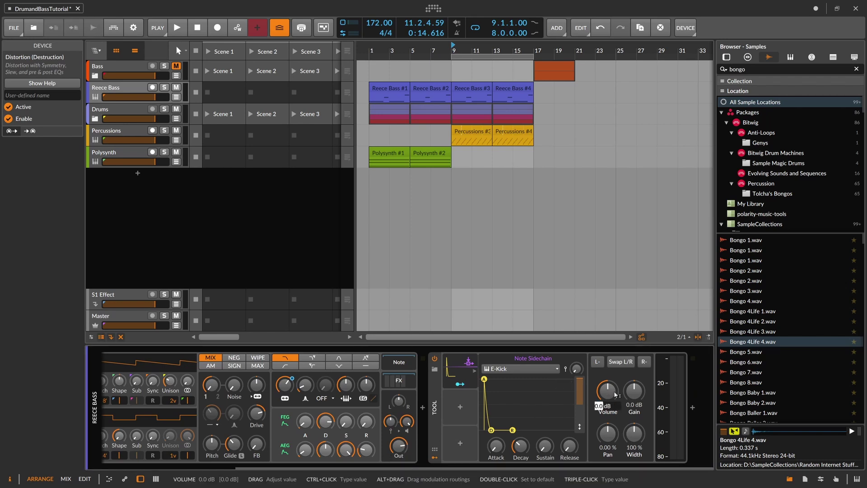
pyautogui.scroll(-4, 614, 394)
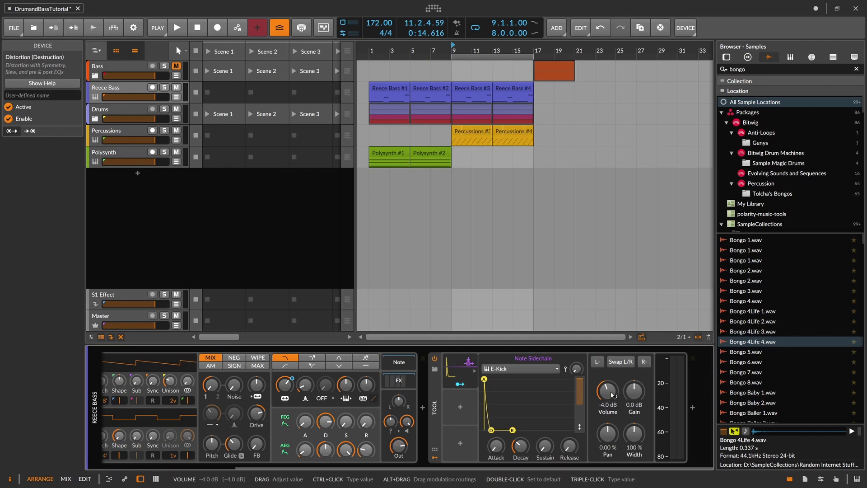
pyautogui.hscroll(-5, 456, 464)
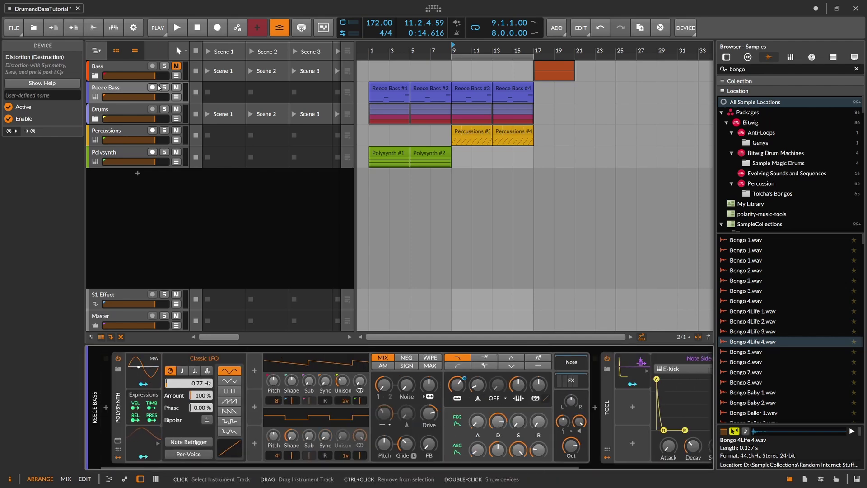
pyautogui.click(140, 88)
pyautogui.moveTo(468, 52); pyautogui.dragTo(455, 74)
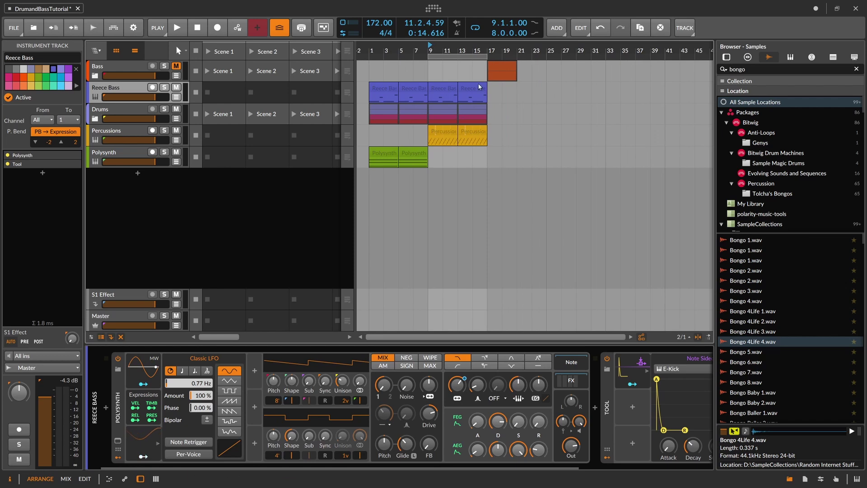
pyautogui.click(488, 113)
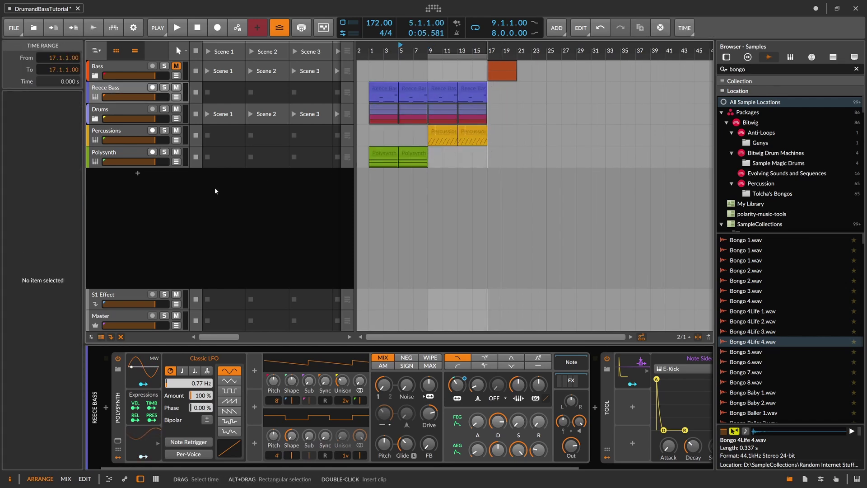
pyautogui.click(146, 190)
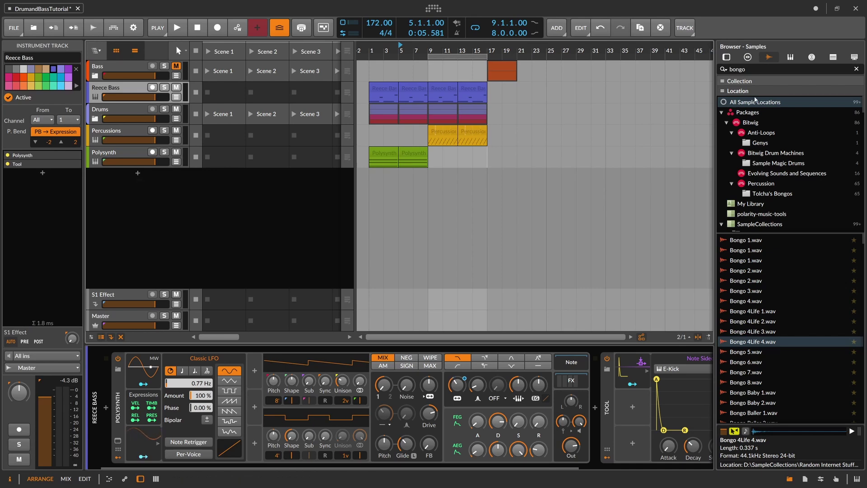
# Search the sample library for "ride" and audition several of the ride cymbal samples
pyautogui.click(751, 71)
pyautogui.write('ride')
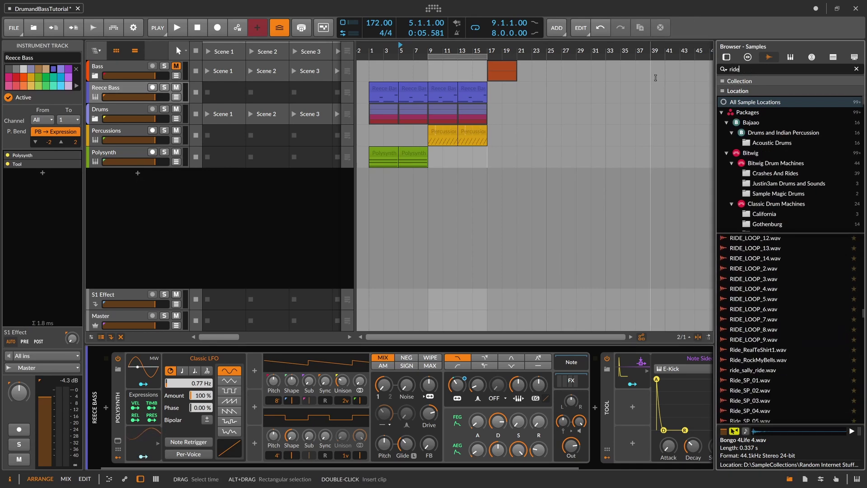
pyautogui.click(750, 264)
pyautogui.click(754, 271)
pyautogui.scroll(-3, 753, 273)
pyautogui.click(753, 273)
pyautogui.click(752, 279)
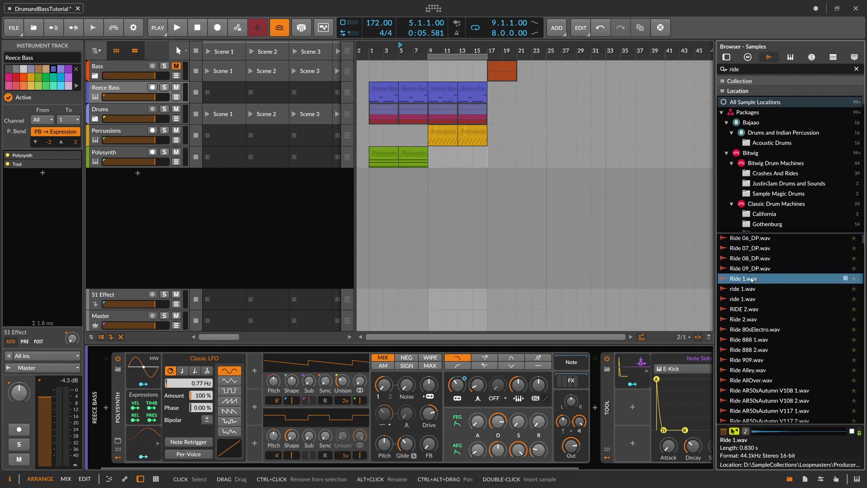
pyautogui.click(749, 289)
pyautogui.click(744, 299)
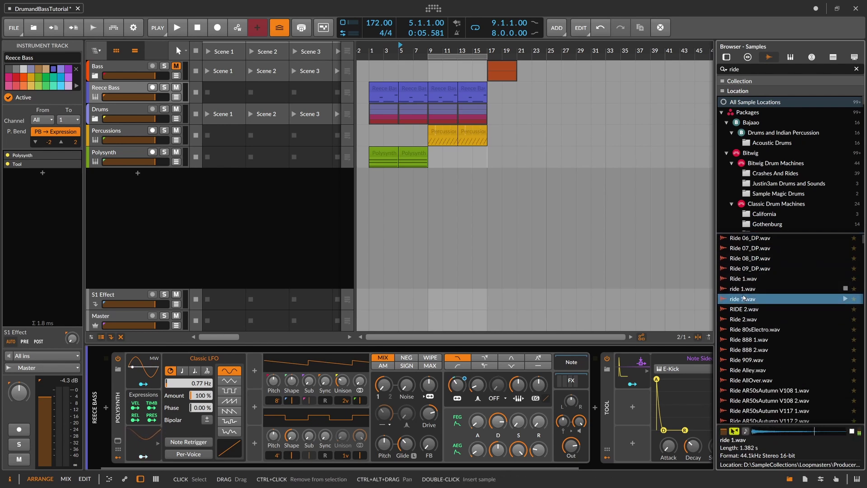
# Audition RIDE 2.wav, add it as a new Sampler track below Polysynth, and create an empty one-bar clip on it at bar 9
pyautogui.click(748, 310)
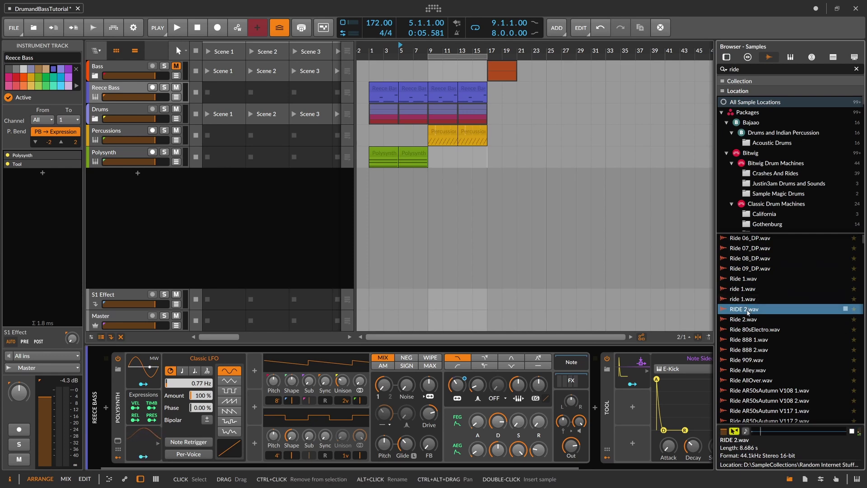
pyautogui.moveTo(745, 311); pyautogui.dragTo(125, 178)
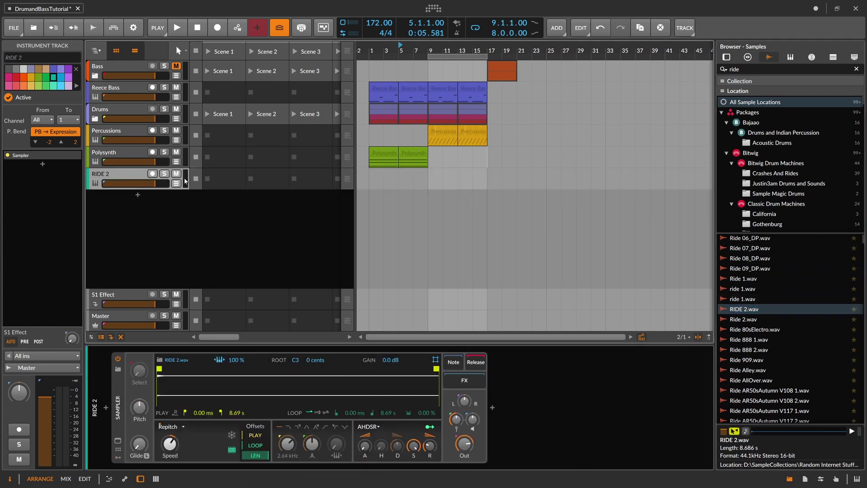
pyautogui.moveTo(458, 51); pyautogui.dragTo(437, 81)
pyautogui.doubleClick(424, 172)
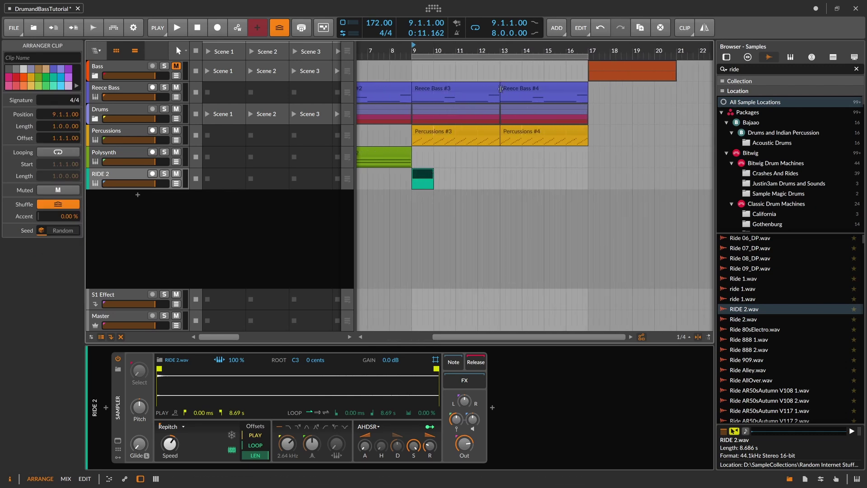
# Move the Bass clip to bar 25 and duplicate the Reece Bass, Drums and Percussions clips starting at bar 9 to bar 17
pyautogui.moveTo(490, 48); pyautogui.dragTo(484, 29)
pyautogui.moveTo(538, 68); pyautogui.dragTo(597, 70)
pyautogui.moveTo(521, 87); pyautogui.dragTo(459, 136)
pyautogui.hotkey('ctrl', 'd')
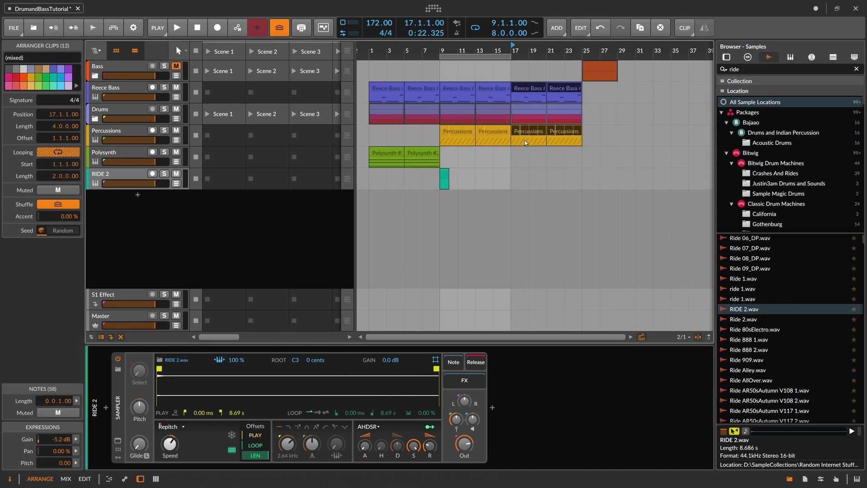
# Move the RIDE 2 clip to bar 17 and extend it as a looped clip up to bar 25
pyautogui.moveTo(459, 171); pyautogui.dragTo(469, 176)
pyautogui.click(516, 179)
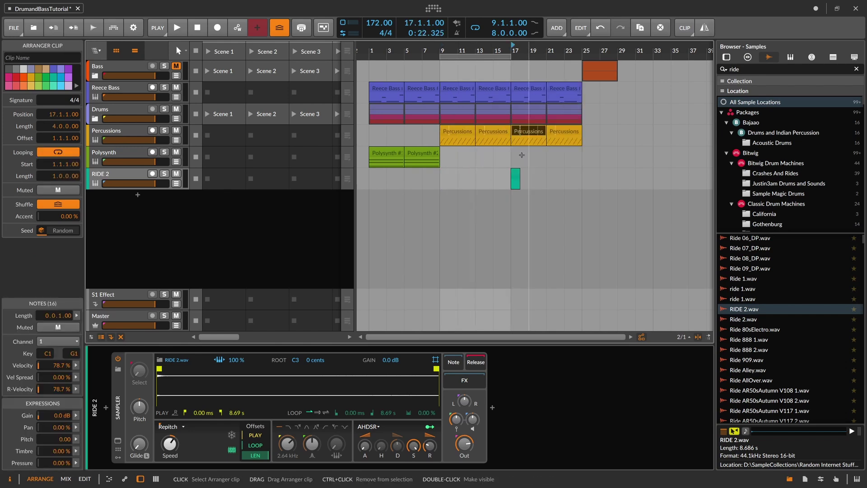
pyautogui.moveTo(520, 186); pyautogui.dragTo(575, 181)
# Move the eight-bar loop region to start at bar 17 and open the RIDE 2 clip for note editing
pyautogui.moveTo(500, 58); pyautogui.dragTo(524, 60)
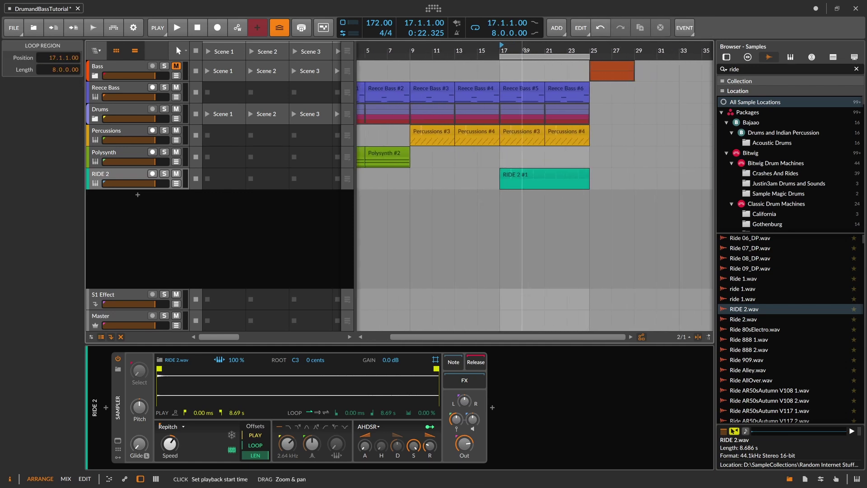
pyautogui.doubleClick(518, 179)
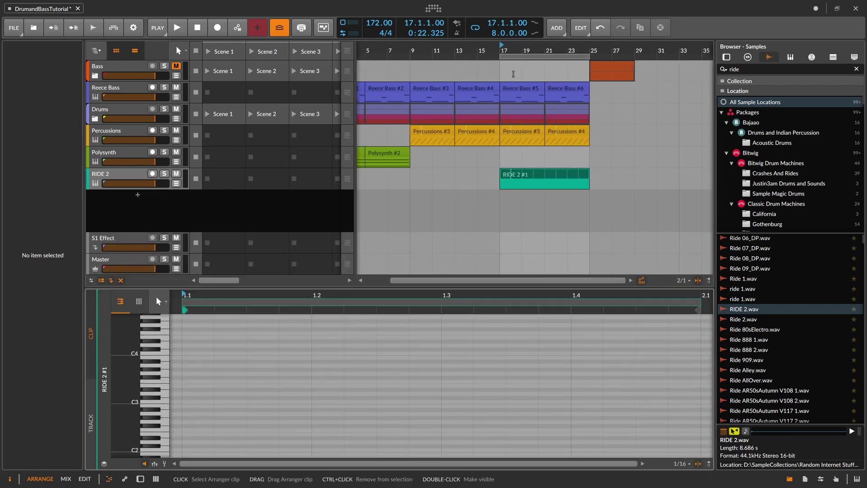
# Draw an eighth-long C2 note at the start of the RIDE 2 clip and duplicate it repeatedly to fill the bar
pyautogui.moveTo(426, 300); pyautogui.dragTo(422, 297)
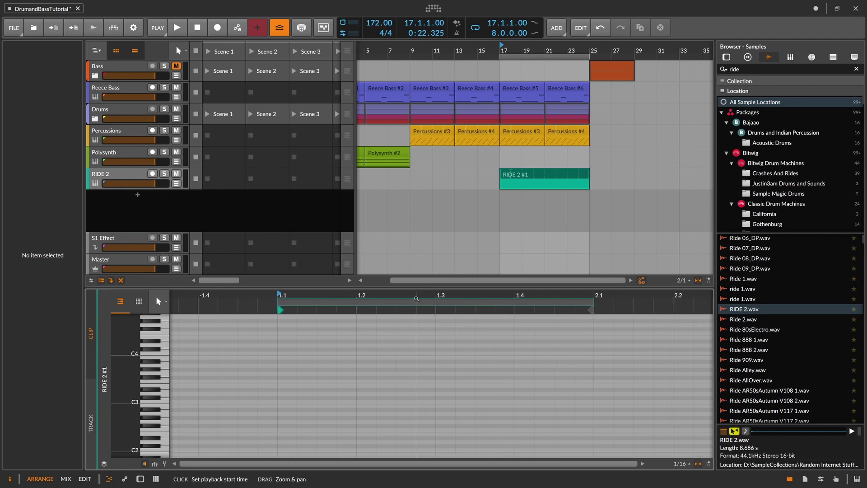
pyautogui.moveTo(366, 287); pyautogui.dragTo(376, 235)
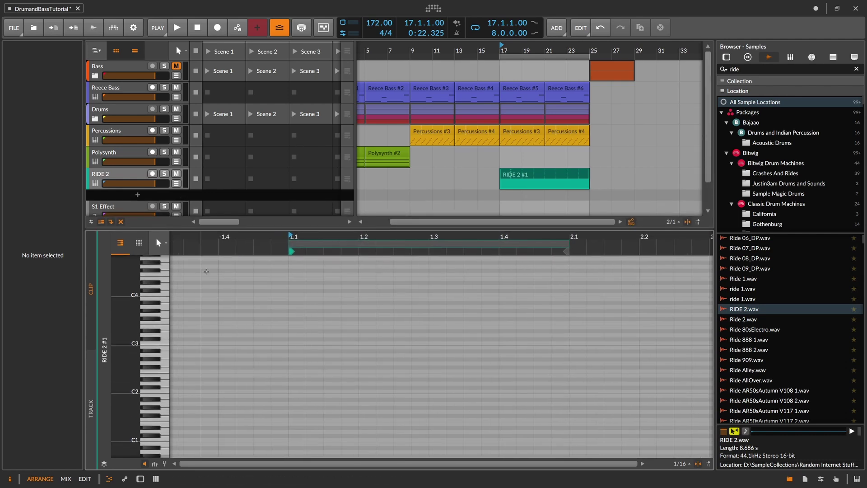
pyautogui.doubleClick(298, 396)
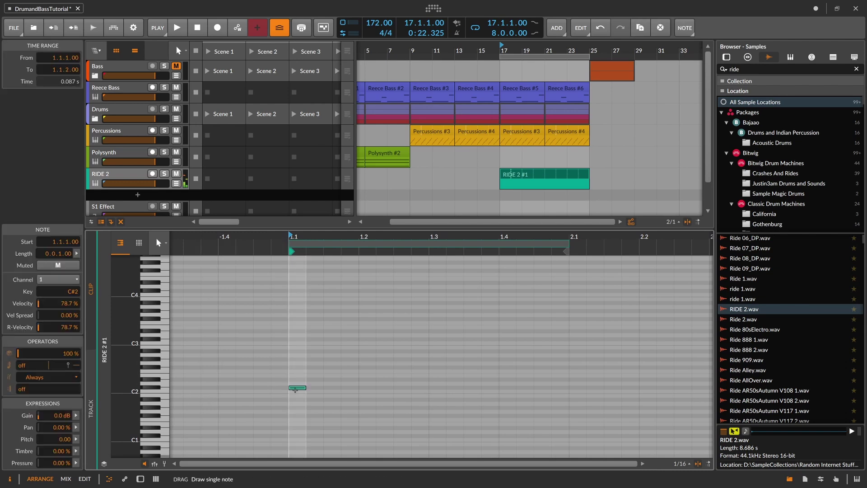
pyautogui.moveTo(300, 396); pyautogui.dragTo(324, 392)
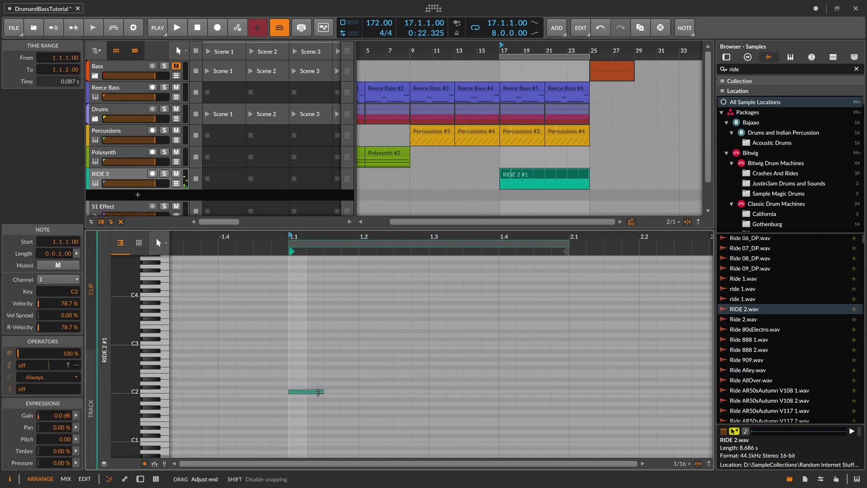
pyautogui.hotkey('ctrl', 'd')
pyautogui.hotkey('ctrl', 'd')
pyautogui.hotkey('ctrl', 'd')
pyautogui.hotkey('ctrl', 'd')
pyautogui.hotkey('ctrl', 'd')
pyautogui.hotkey('ctrl', 'd')
pyautogui.hotkey('ctrl', 'd')
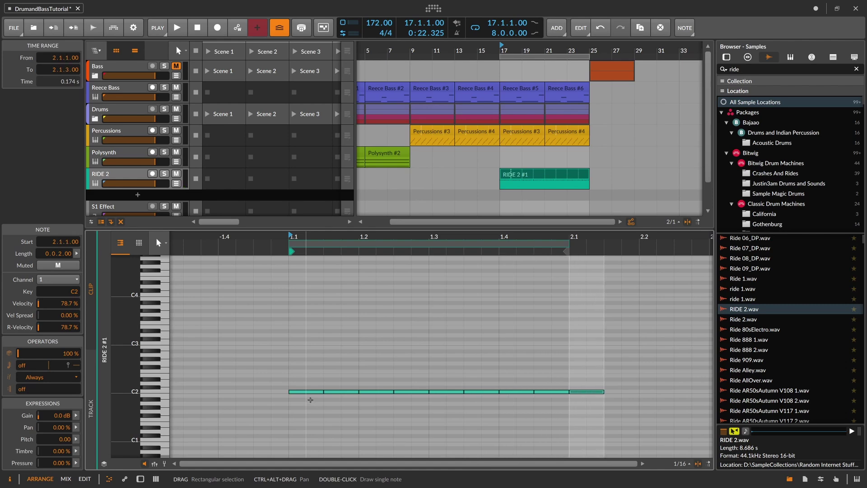
pyautogui.click(331, 407)
# Show the RIDE 2 track's Sampler and raise its sample gain to +10.6 dB
pyautogui.doubleClick(120, 179)
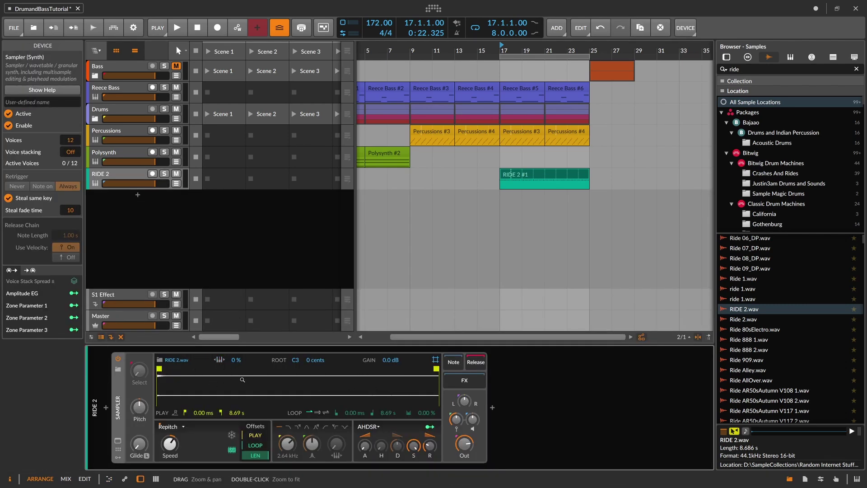
pyautogui.moveTo(377, 363); pyautogui.dragTo(377, 348)
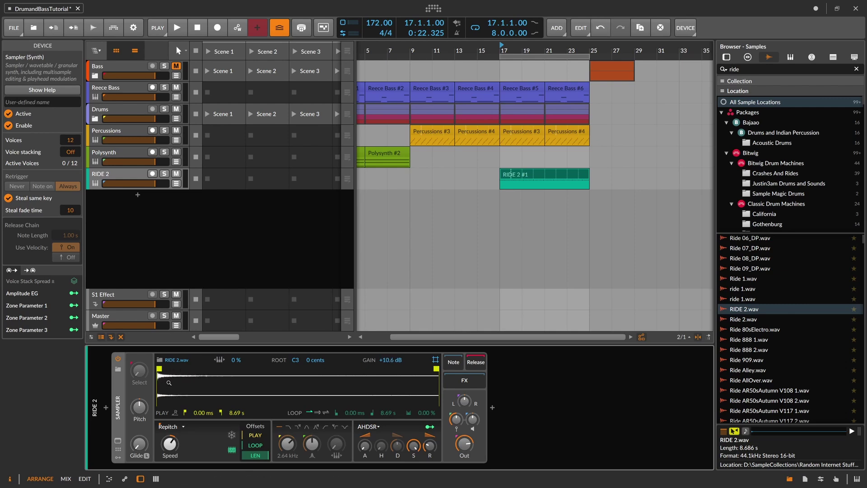
# Add a Tool device after the Sampler with 26.7 % width, and lower the Sampler output to about -1.2 dB during playback
pyautogui.click(492, 408)
pyautogui.write('tool')
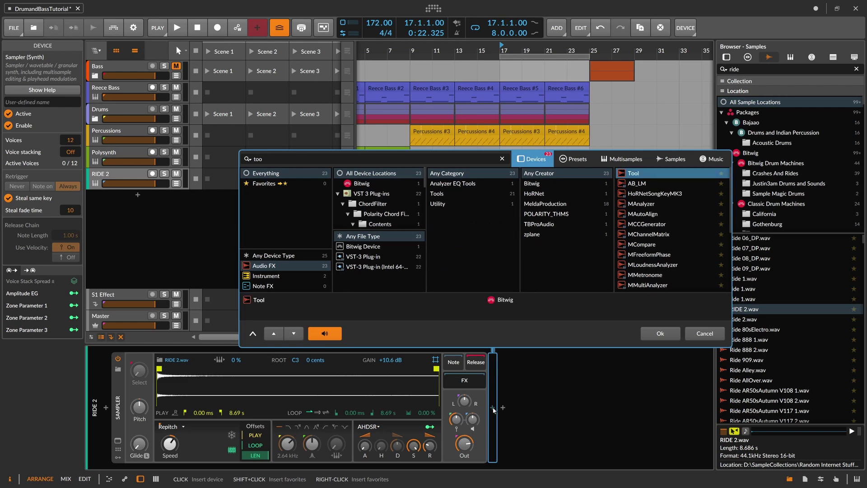
pyautogui.press('Return')
pyautogui.moveTo(553, 426); pyautogui.dragTo(559, 433)
pyautogui.press('space')
pyautogui.moveTo(464, 444); pyautogui.dragTo(465, 446)
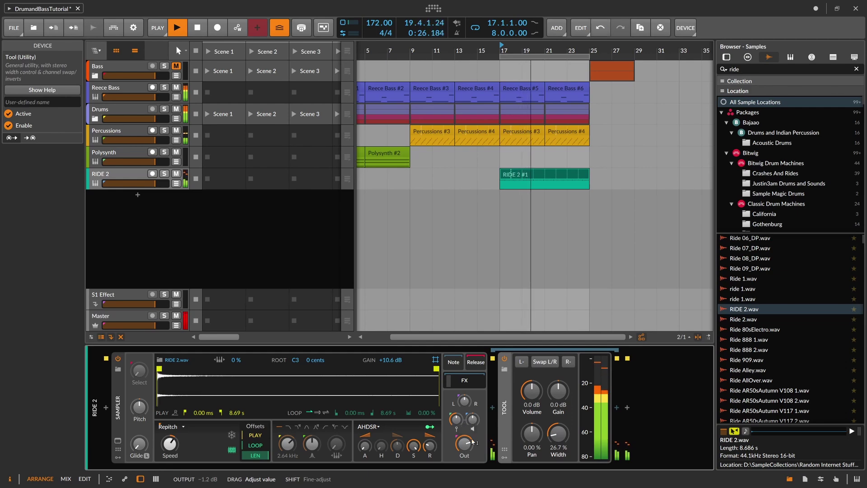
# Move the RIDE 2 track into the Drums group and unfold the group
pyautogui.moveTo(120, 172); pyautogui.dragTo(113, 117)
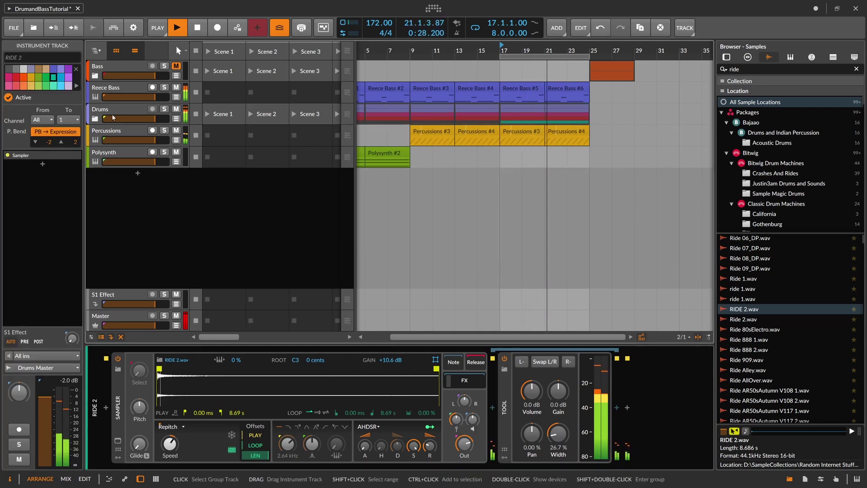
pyautogui.click(113, 117)
pyautogui.click(96, 119)
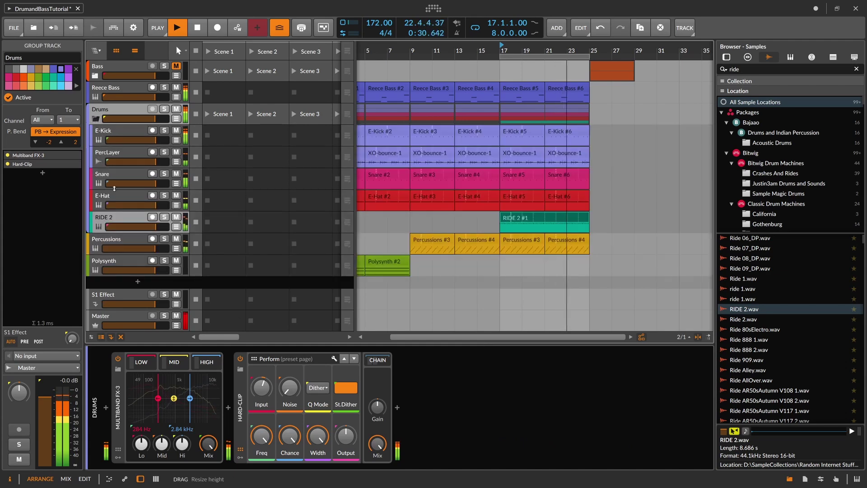
# Lower the RIDE 2 track's Tool volume to -6.9 dB and try a Sampler speed of 115 %
pyautogui.click(135, 220)
pyautogui.moveTo(532, 391)
pyautogui.mouseDown()
pyautogui.moveTo(531, 409)
pyautogui.moveTo(531, 390)
pyautogui.mouseUp()
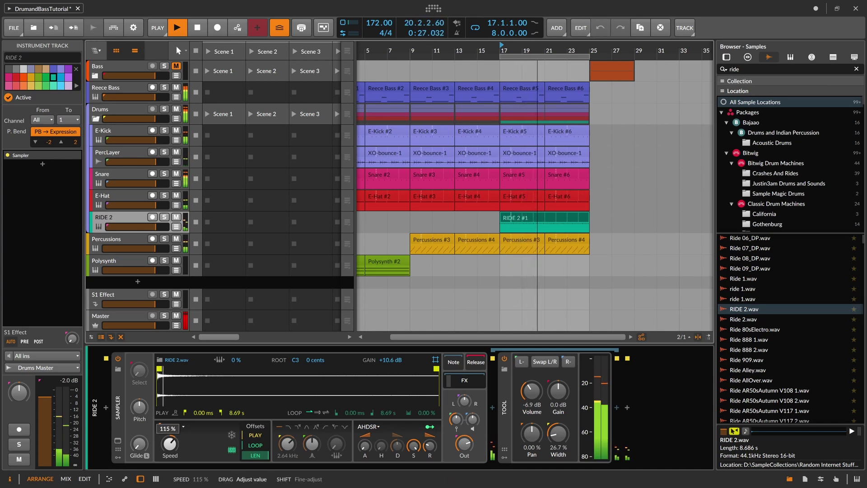
pyautogui.moveTo(173, 444); pyautogui.dragTo(173, 443)
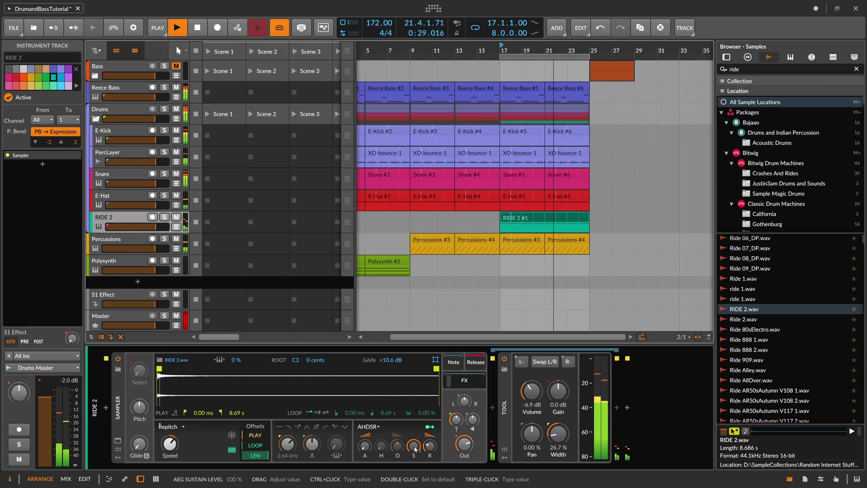
# Extend the loop region to cover 24 bars from bar 1 and save the project
pyautogui.scroll(-3, 515, 54)
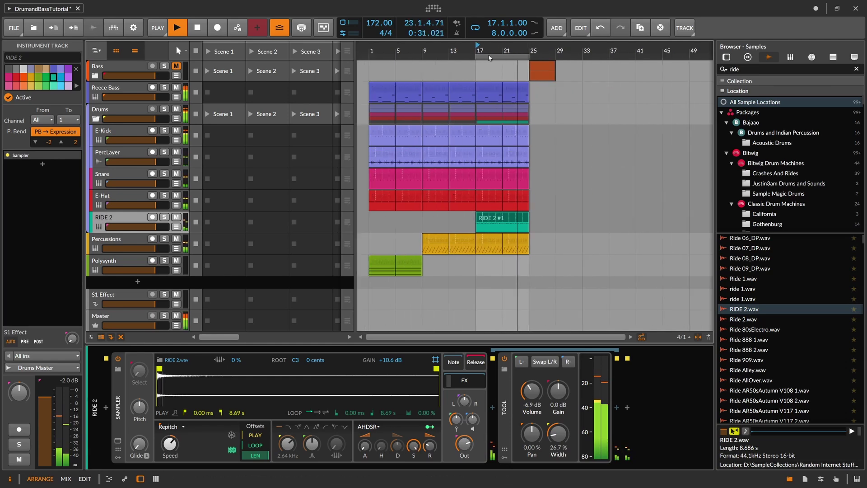
pyautogui.moveTo(477, 56); pyautogui.dragTo(375, 59)
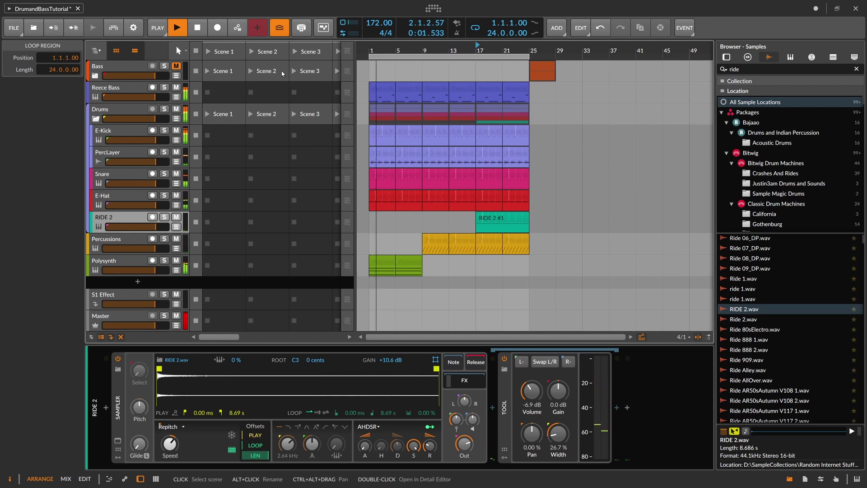
pyautogui.hotkey('ctrl', 's')
pyautogui.moveTo(377, 50); pyautogui.dragTo(397, 55)
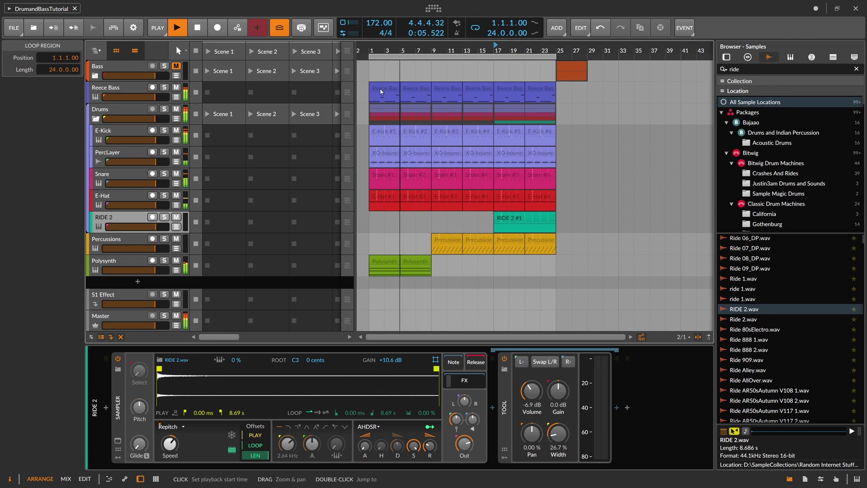
# Adjust the filter frequency of the synth on the Polysynth track during playback
pyautogui.click(150, 260)
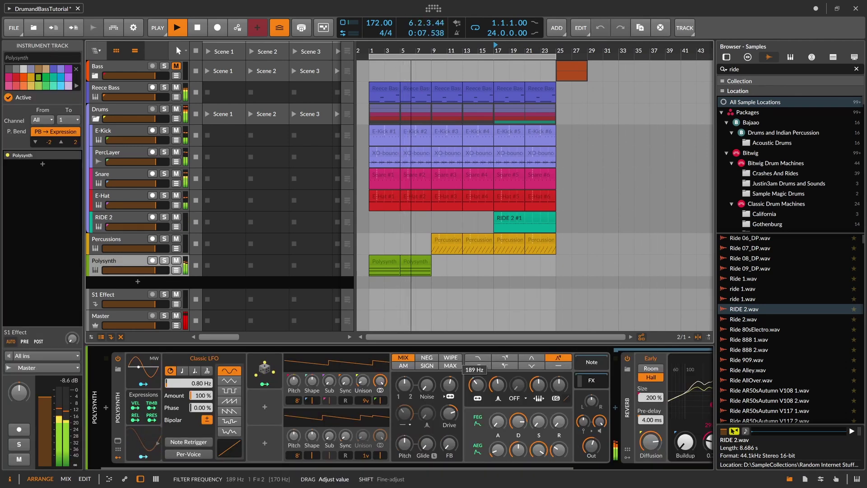
pyautogui.rightClick(477, 391)
pyautogui.click(515, 476)
pyautogui.moveTo(477, 387); pyautogui.dragTo(477, 384)
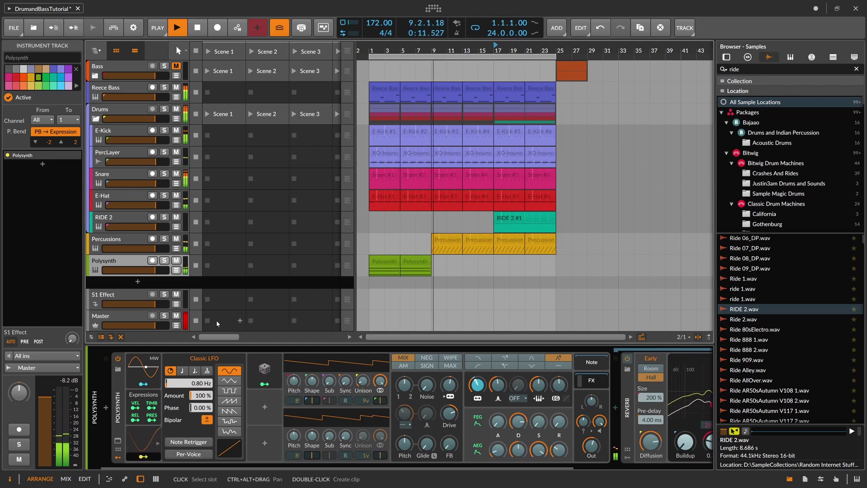
# Reset the Percussions Drum Machine output to 0.0 dB and delete the Percussions clips between bars 17 and 25
pyautogui.click(132, 240)
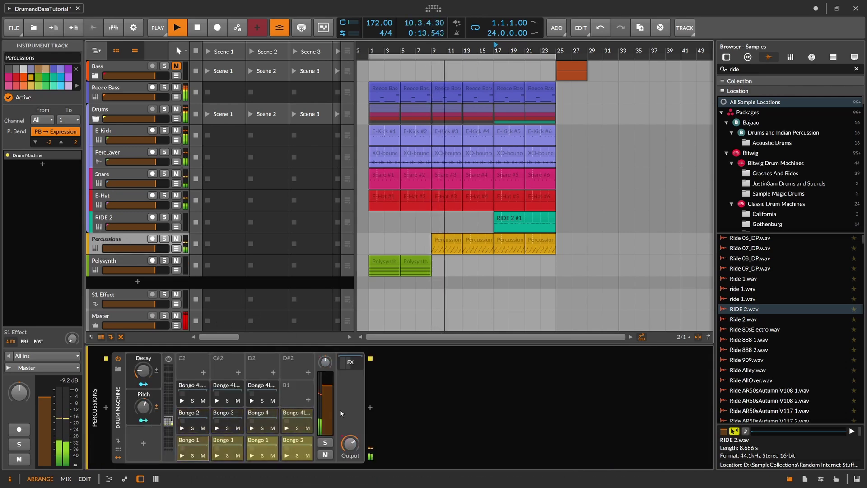
pyautogui.doubleClick(349, 444)
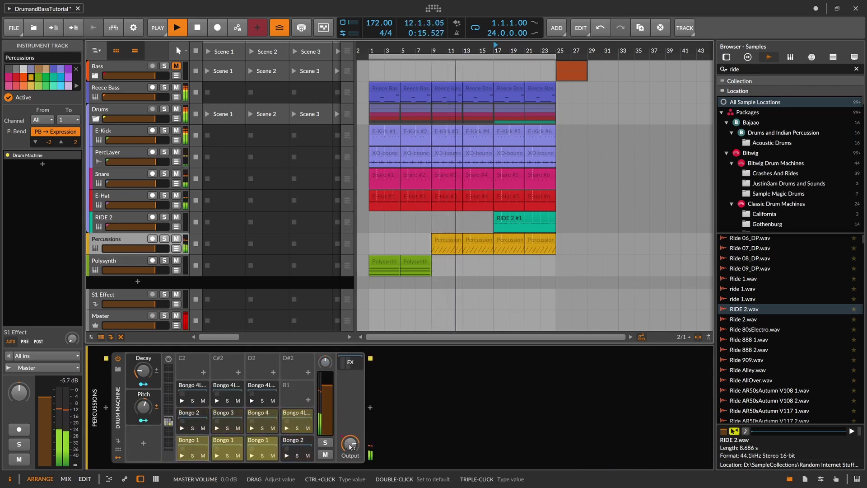
pyautogui.moveTo(560, 238); pyautogui.dragTo(503, 246)
pyautogui.press('Delete')
# Open the Percussions Drum Machine's FX chain to examine its Freq Shifter and Reverb settings
pyautogui.click(134, 240)
pyautogui.click(350, 363)
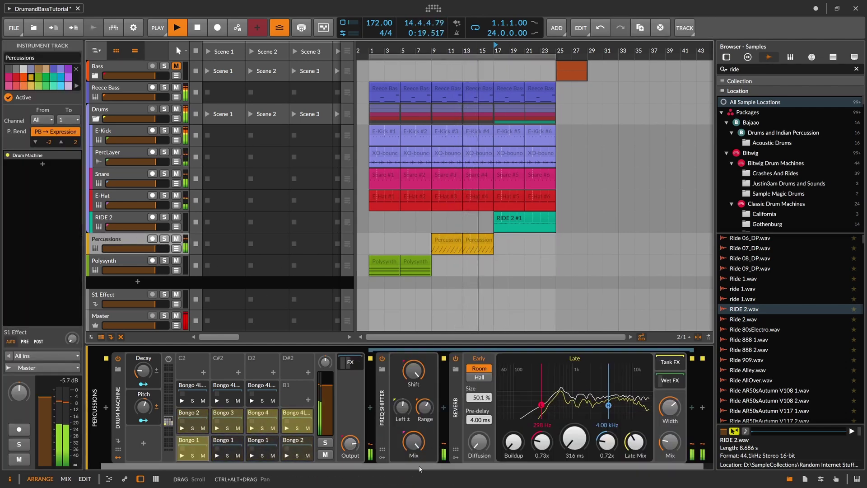
pyautogui.moveTo(670, 440)
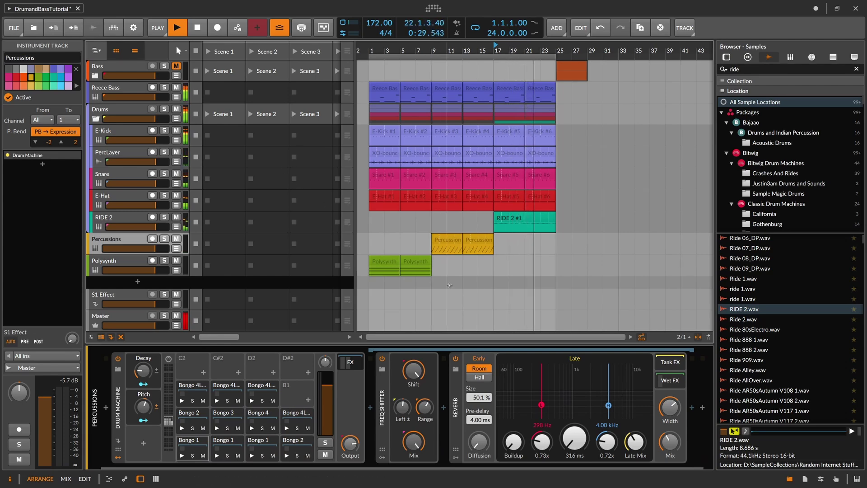
# Lower the RIDE 2 track's Tool volume to -7.8 dB and stop playback
pyautogui.click(122, 222)
pyautogui.moveTo(532, 391)
pyautogui.mouseDown()
pyautogui.moveTo(531, 400)
pyautogui.moveTo(531, 392)
pyautogui.mouseUp()
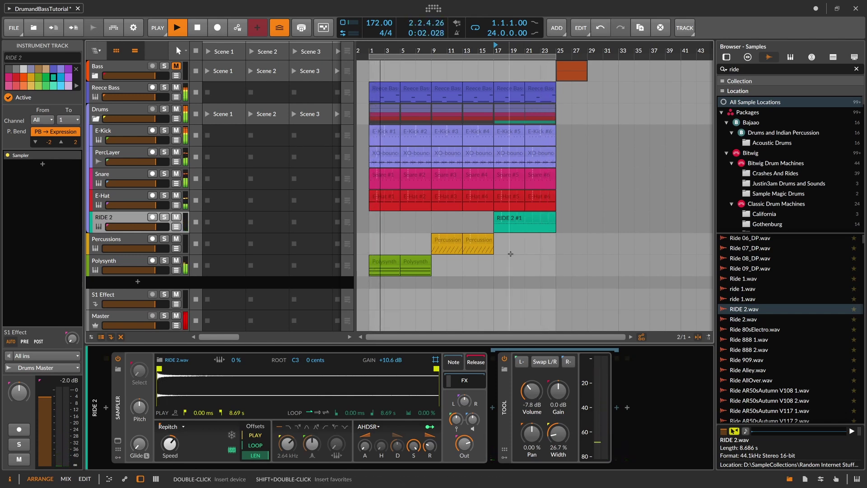
pyautogui.press('space')
# Select bar 8 on the Snare track and set the loop region to that one bar
pyautogui.click(431, 49)
pyautogui.moveTo(431, 49); pyautogui.dragTo(477, 84)
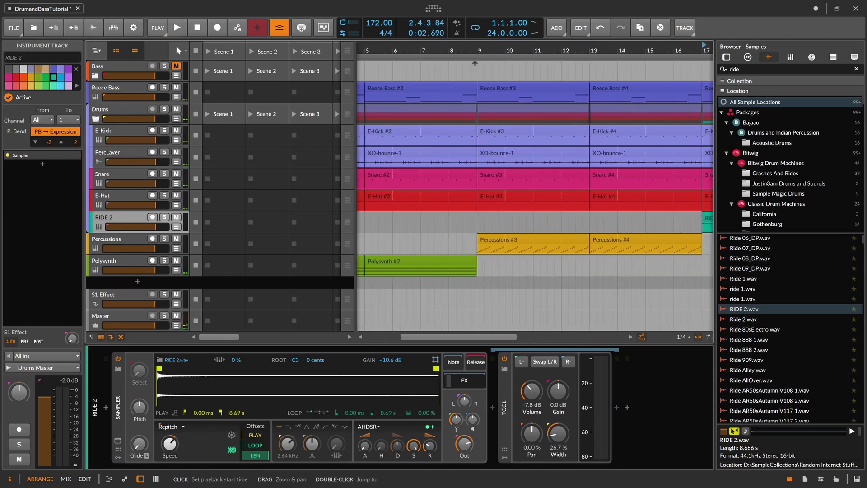
pyautogui.click(456, 174)
pyautogui.moveTo(470, 183); pyautogui.dragTo(450, 183)
pyautogui.hotkey('ctrl', 'l')
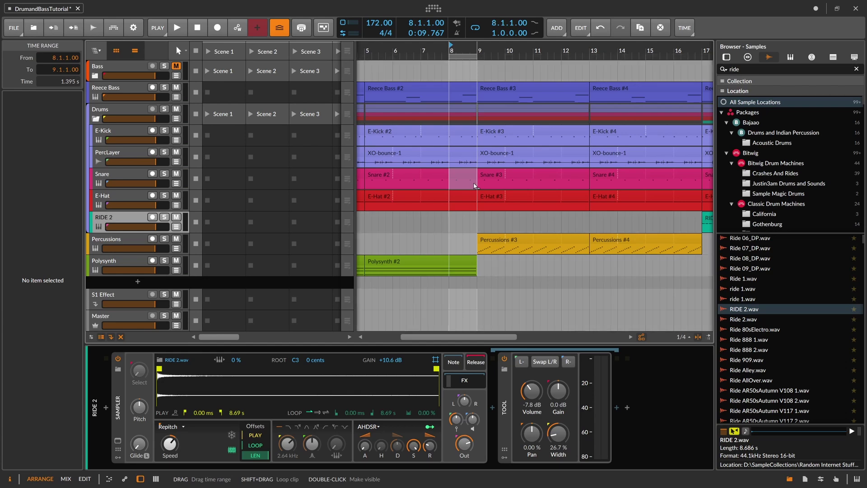
# Open the Snare clip starting at bar 5 and add a sixteenth-long F3 note at 1.4.4
pyautogui.doubleClick(475, 185)
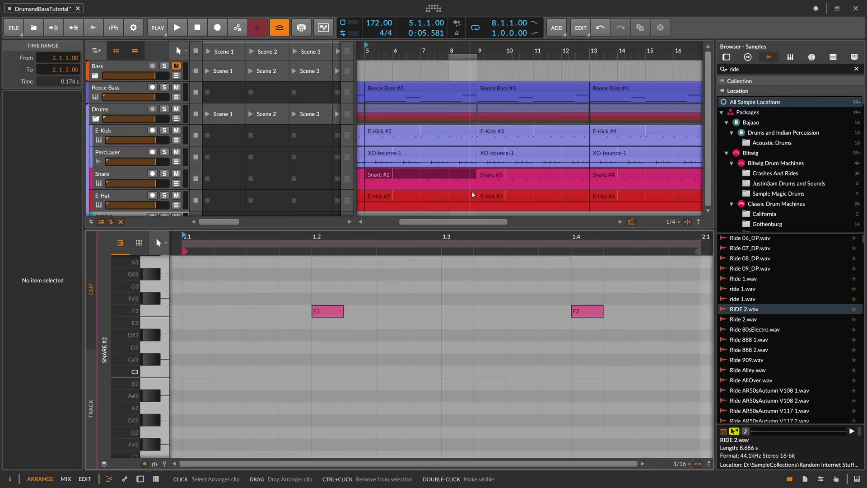
pyautogui.moveTo(473, 233); pyautogui.dragTo(473, 222)
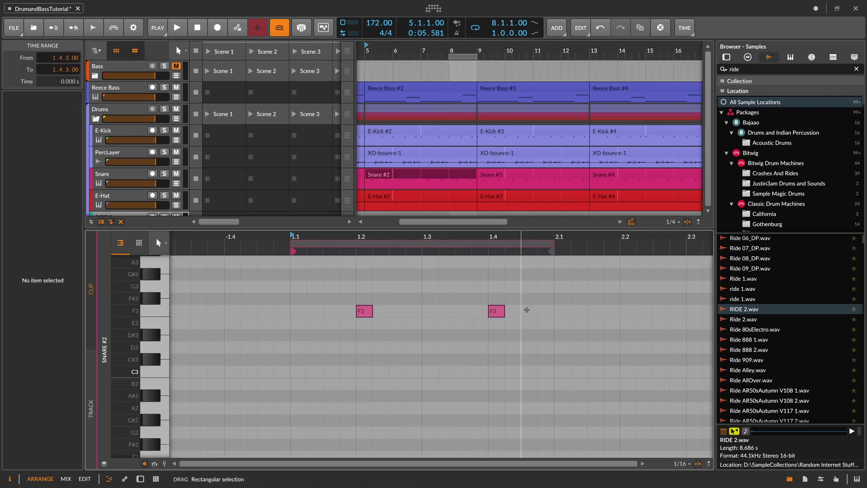
pyautogui.doubleClick(527, 311)
pyautogui.press('Right')
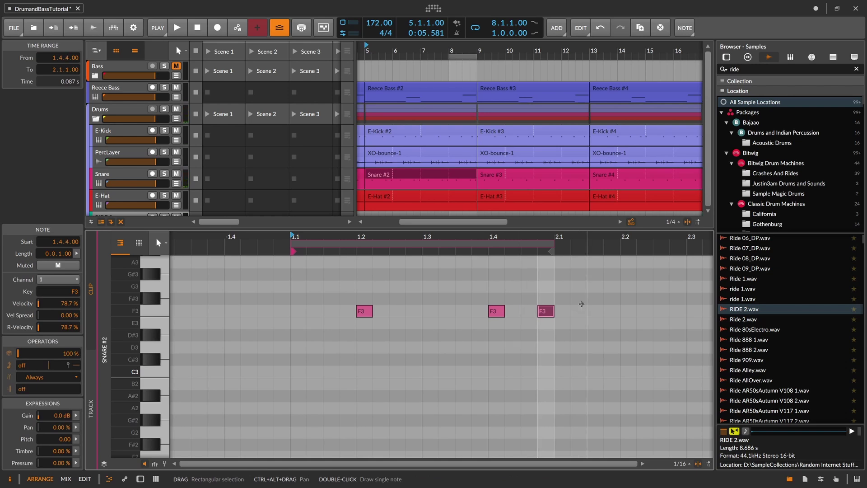
# Move the third F3 note in the Snare #2 clip to 1.4.3 and lower its velocity to 45.2%
pyautogui.press('Left')
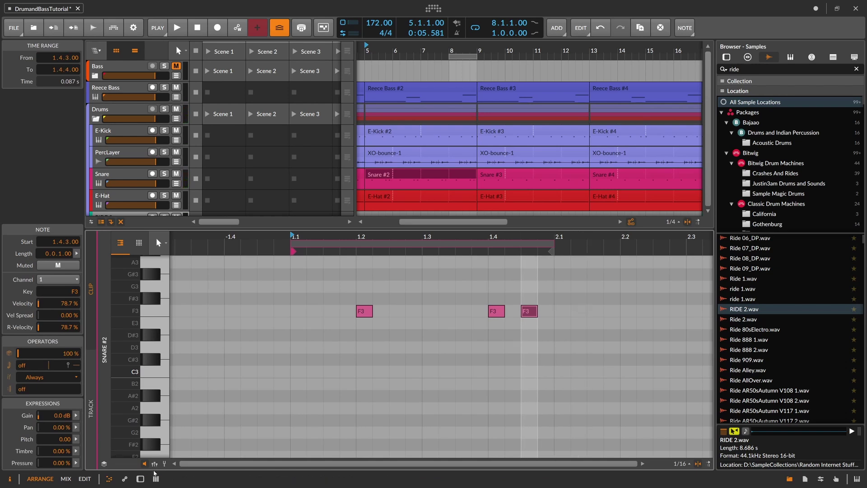
pyautogui.click(154, 465)
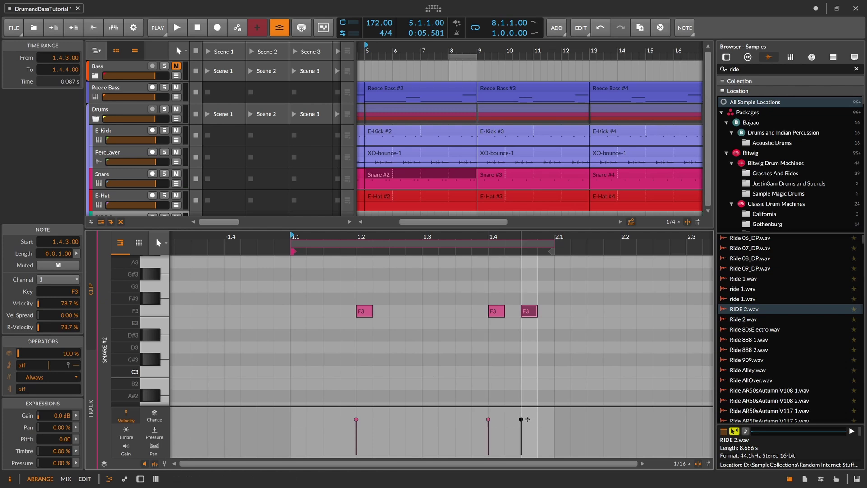
pyautogui.moveTo(528, 418); pyautogui.dragTo(528, 434)
pyautogui.click(457, 310)
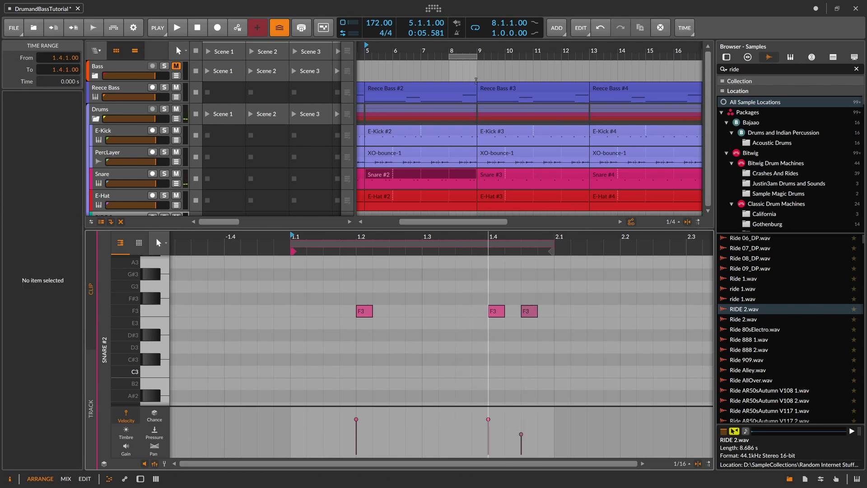
# Play the pattern from bar 8 and move the quieter F3 snare note to 1.4.4 while listening
pyautogui.click(466, 53)
pyautogui.press('space')
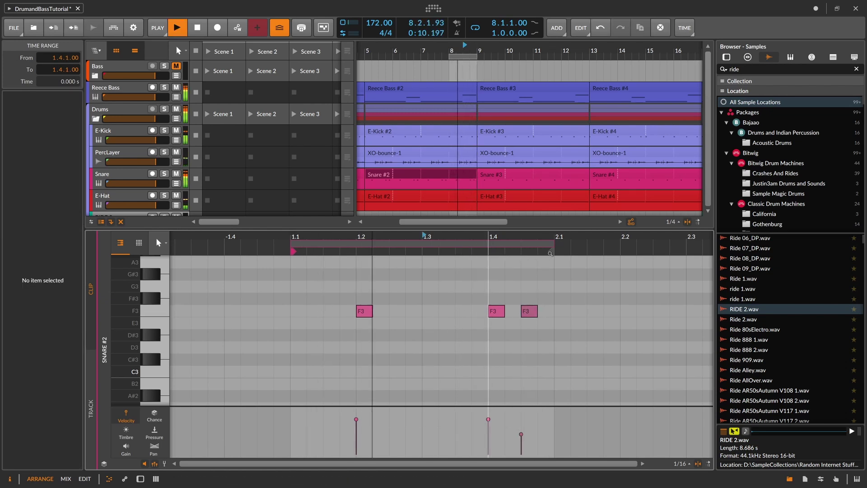
pyautogui.moveTo(529, 311); pyautogui.dragTo(545, 311)
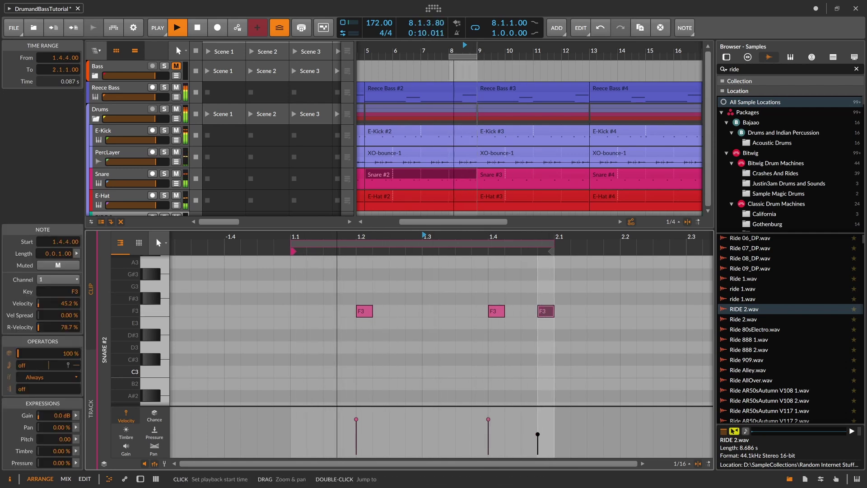
pyautogui.moveTo(497, 53); pyautogui.dragTo(479, 58)
pyautogui.press('space')
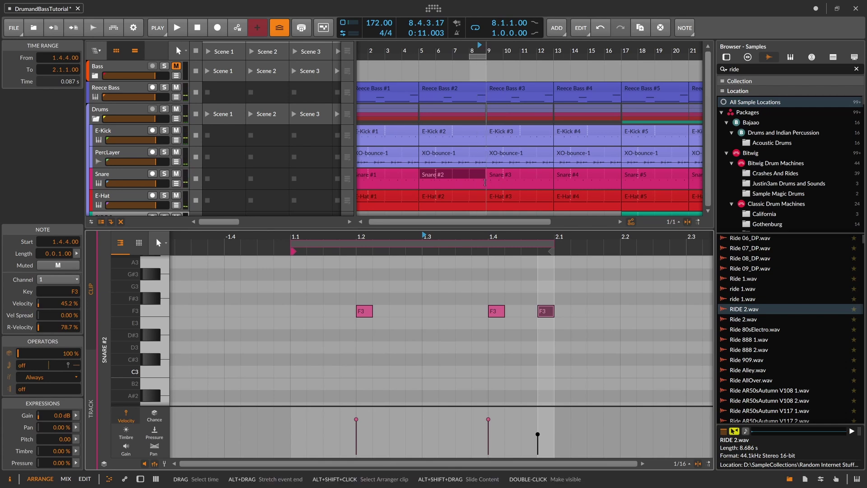
# Select the Snare #2 clip and undo the changes that added the third F3 note
pyautogui.moveTo(443, 240); pyautogui.dragTo(447, 226)
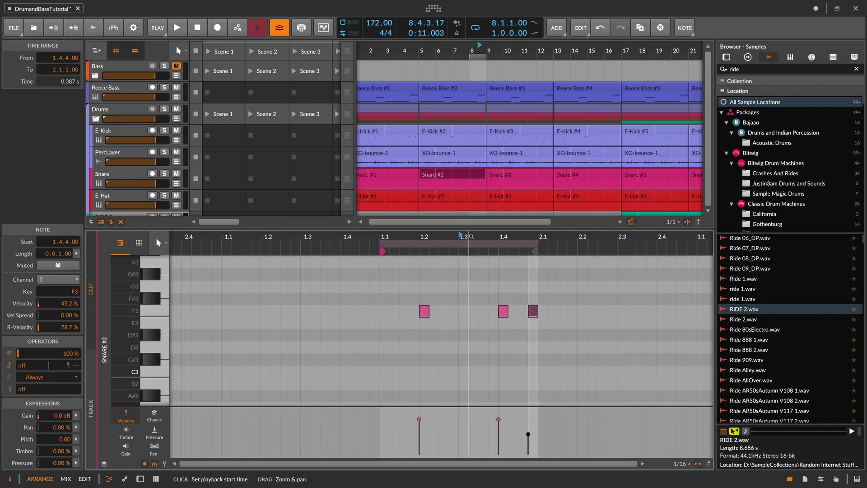
pyautogui.click(473, 172)
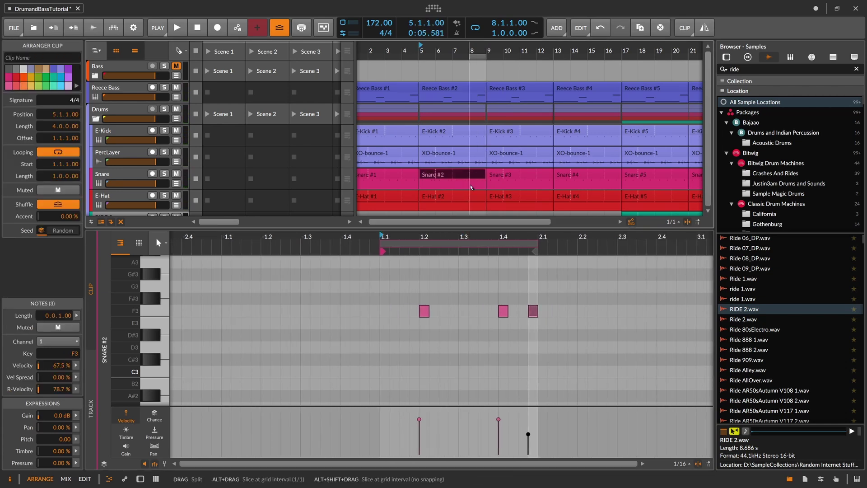
pyautogui.hotkey('ctrl', 'z')
pyautogui.hotkey('ctrl', 'z')
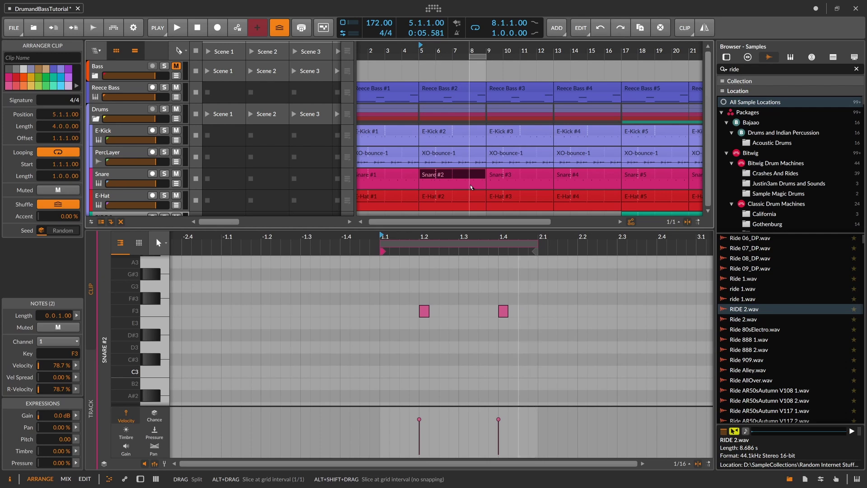
# Split the Snare #2 clip at bar 8 and add an F3 note at 1.4.4 with 55.4% velocity to the one-bar clip
pyautogui.press('5')
pyautogui.click(471, 180)
pyautogui.click(475, 175)
pyautogui.click(520, 298)
pyautogui.doubleClick(533, 310)
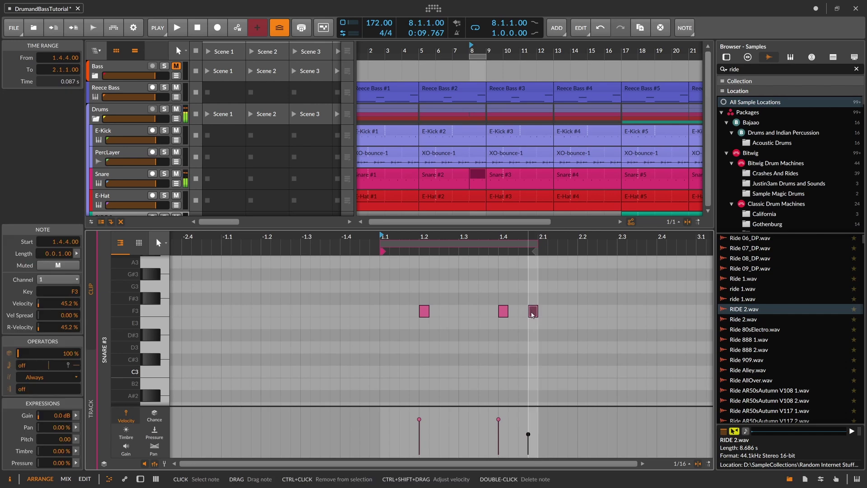
pyautogui.moveTo(529, 432); pyautogui.dragTo(529, 428)
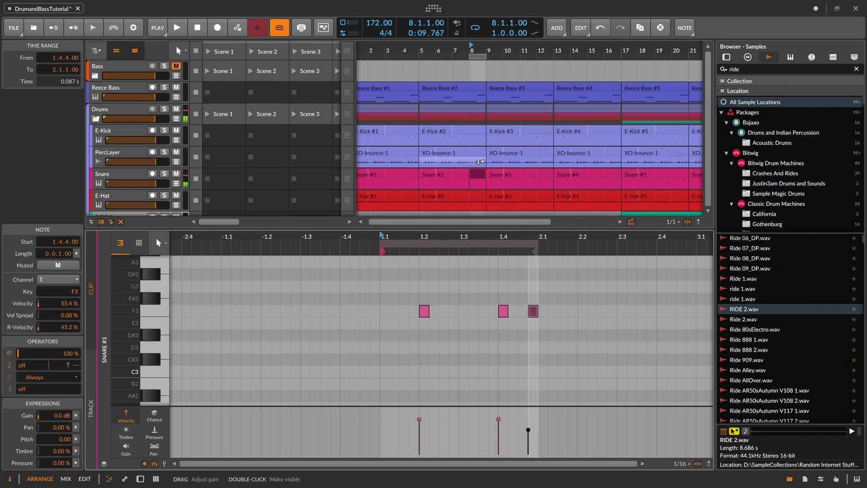
# Copy the one-bar snare fill from bar 8 to bar 16 and align its edges with the neighbouring snare clips
pyautogui.moveTo(484, 50); pyautogui.dragTo(456, 47)
pyautogui.click(458, 174)
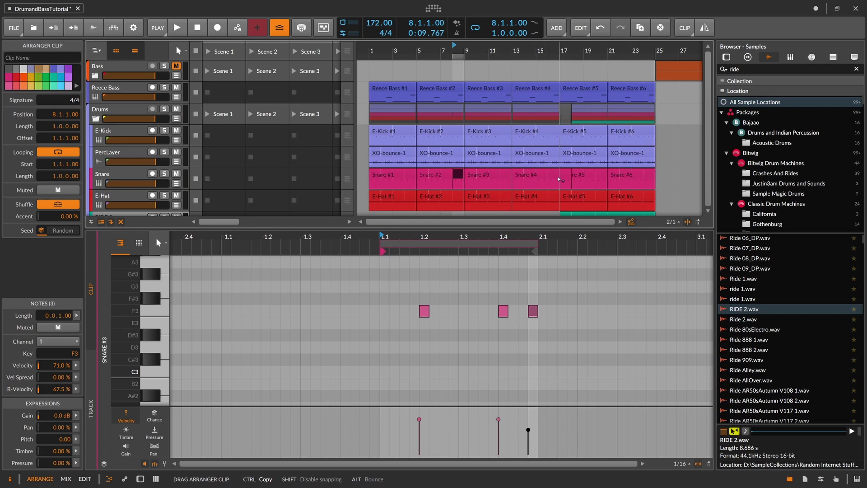
pyautogui.moveTo(551, 179); pyautogui.dragTo(552, 178)
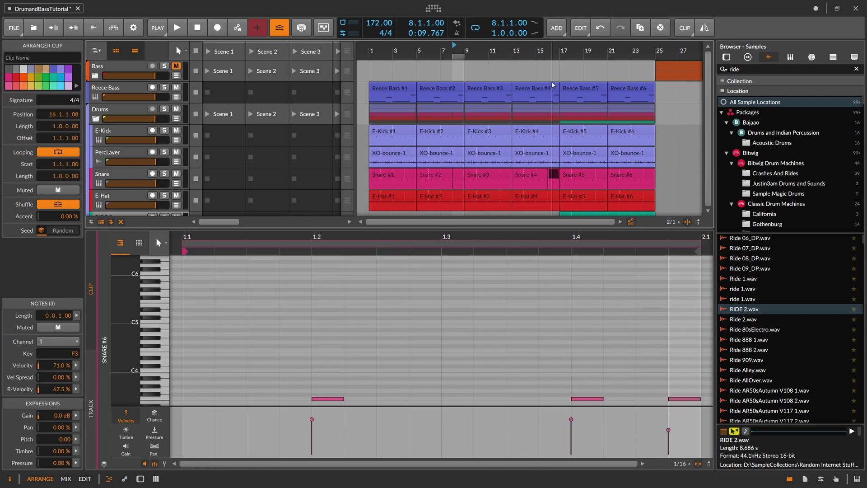
pyautogui.moveTo(554, 45); pyautogui.dragTo(553, 73)
pyautogui.moveTo(549, 174); pyautogui.dragTo(547, 176)
pyautogui.click(575, 175)
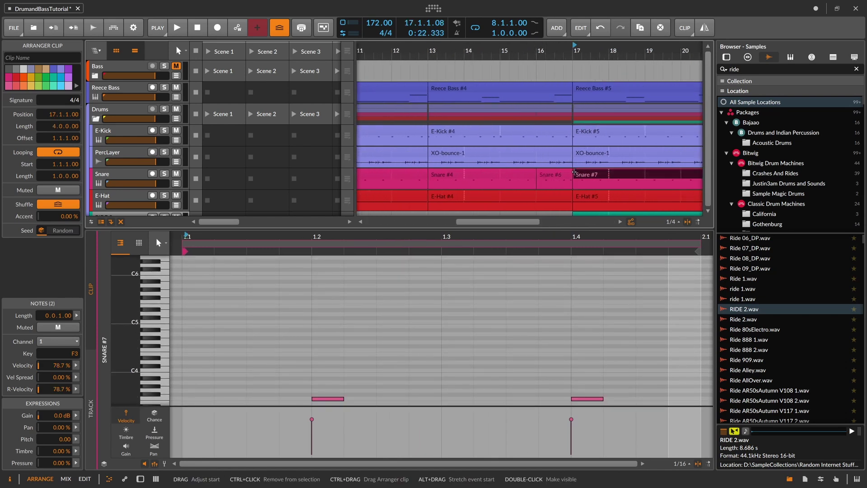
# Set the loop region to 8 bars from 1.1.1 and play the arrangement from bar 8
pyautogui.moveTo(544, 46); pyautogui.dragTo(363, 57)
pyautogui.click(470, 50)
pyautogui.press('space')
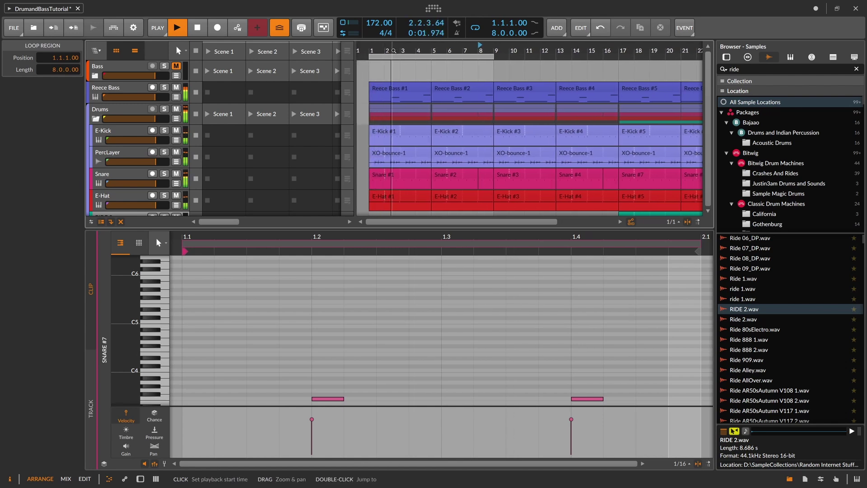
pyautogui.moveTo(397, 50); pyautogui.dragTo(396, 60)
pyautogui.press('space')
# Split the Snare #1 clip at bar 4 and select the resulting one-bar clip
pyautogui.click(444, 182)
pyautogui.press('5')
pyautogui.click(443, 182)
pyautogui.press('1')
pyautogui.click(457, 176)
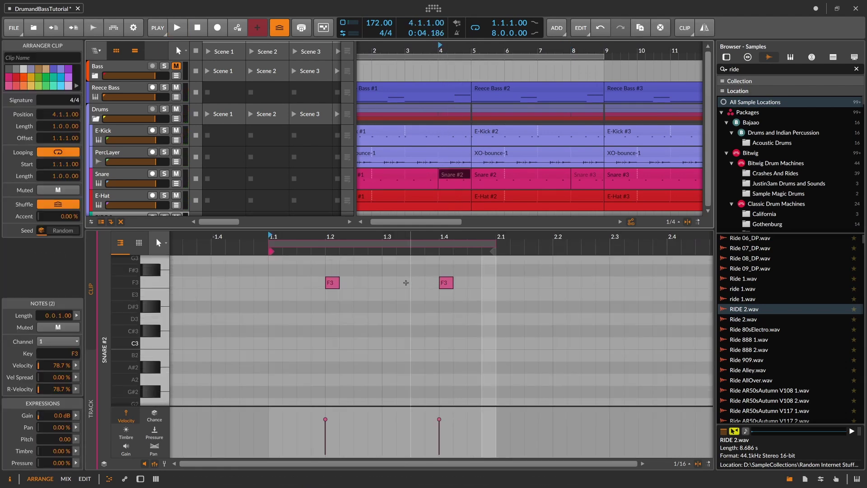
# Add an F3 note at 1.3.2 with 37.1% velocity to the bar 4 snare clip and play it back
pyautogui.doubleClick(403, 283)
pyautogui.moveTo(397, 429); pyautogui.dragTo(396, 438)
pyautogui.press('space')
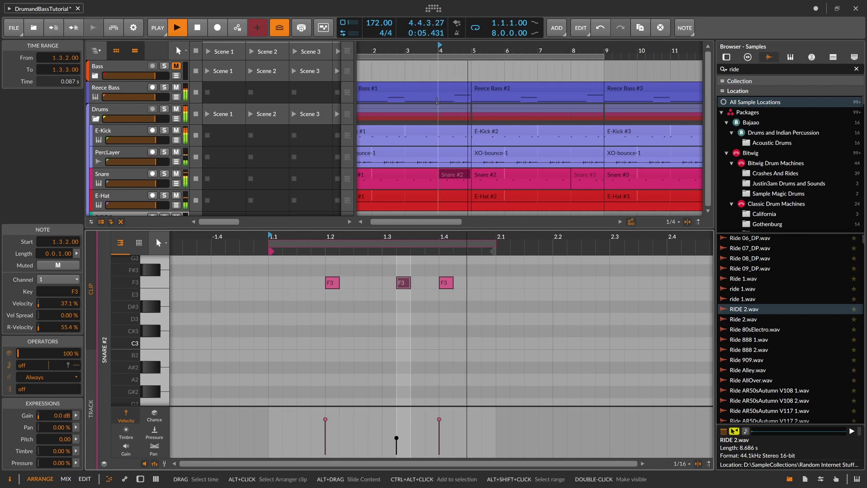
pyautogui.press('space')
# Copy the one-bar snare variation from bar 4 to bars 12 and 24
pyautogui.moveTo(463, 51); pyautogui.dragTo(421, 51)
pyautogui.moveTo(409, 178); pyautogui.dragTo(677, 179)
pyautogui.moveTo(625, 50); pyautogui.dragTo(554, 154)
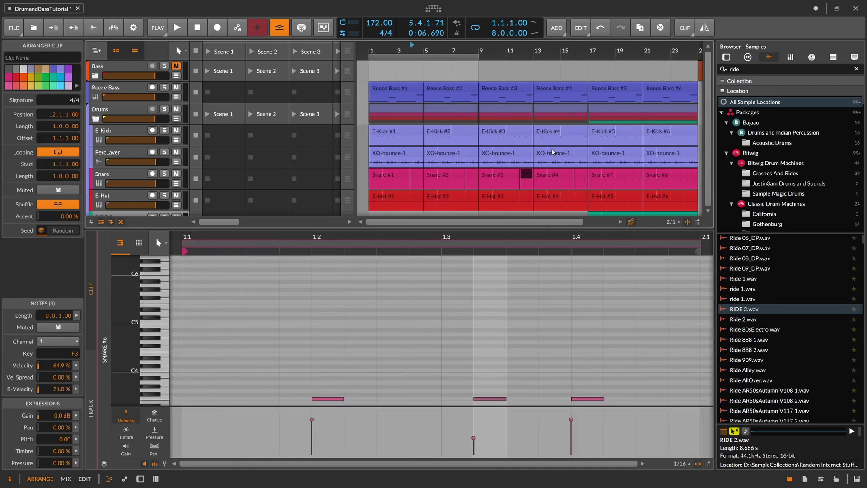
pyautogui.moveTo(533, 49); pyautogui.dragTo(530, 135)
pyautogui.moveTo(545, 54); pyautogui.dragTo(491, 68)
pyautogui.moveTo(478, 175); pyautogui.dragTo(688, 177)
pyautogui.moveTo(659, 51); pyautogui.dragTo(659, 62)
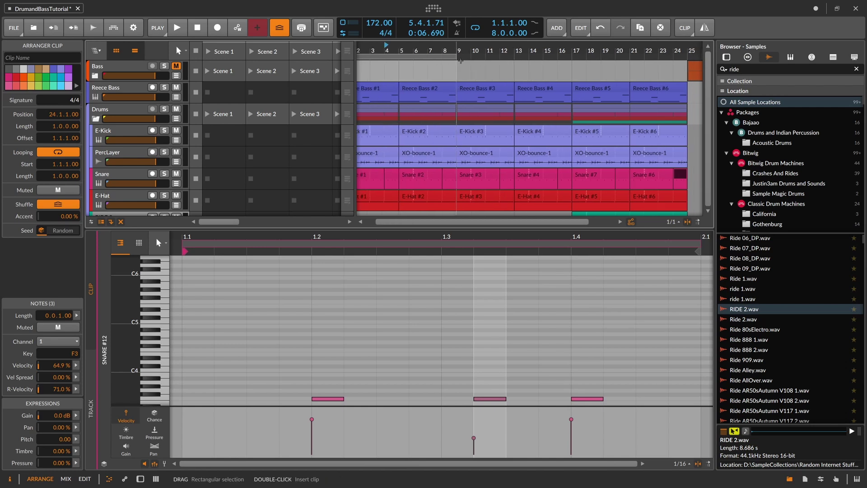
# Extend the loop region to 24 bars, covering the whole arrangement from 1.1.1
pyautogui.moveTo(456, 57); pyautogui.dragTo(669, 67)
pyautogui.moveTo(470, 46); pyautogui.dragTo(465, 56)
# Add a new instrument track below the existing Polysynth track and load the Bitwig Polysynth device on it
pyautogui.scroll(-5, 392, 86)
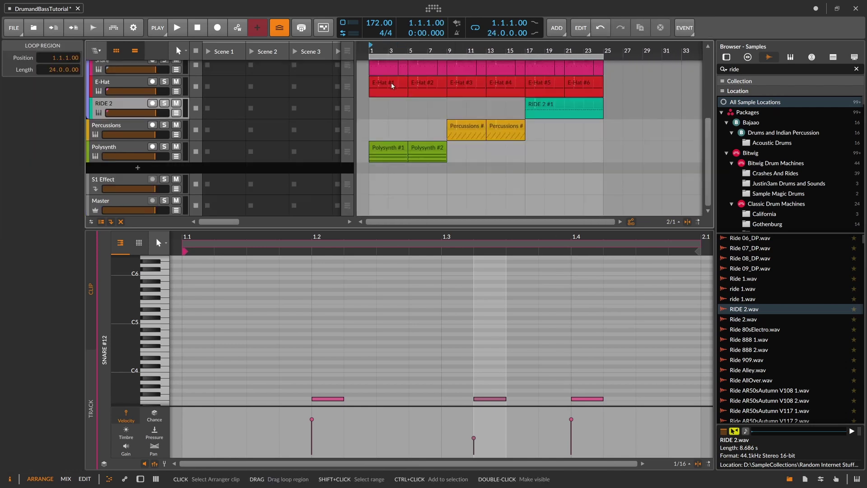
pyautogui.doubleClick(151, 168)
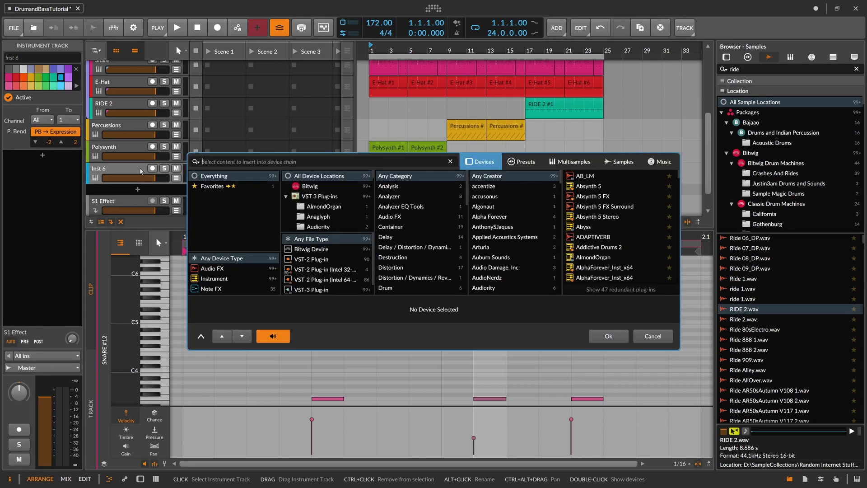
pyautogui.write('poly')
pyautogui.press('Down')
pyautogui.press('Down')
pyautogui.press('Down')
pyautogui.press('Down')
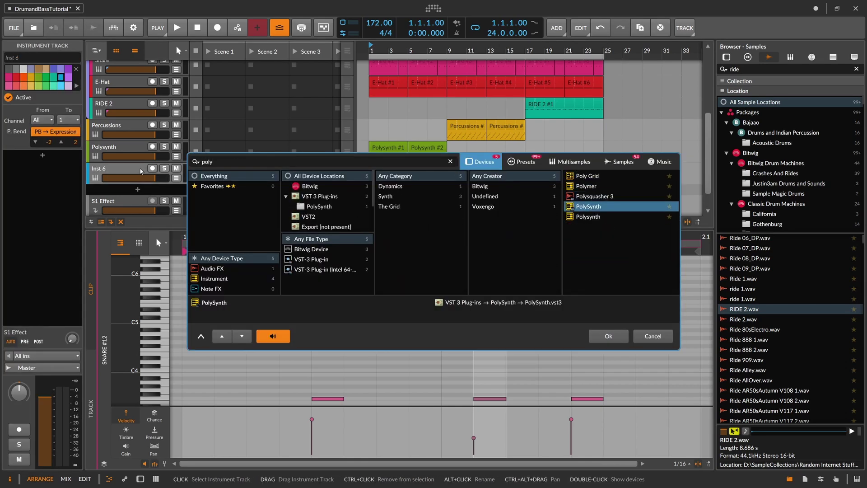
pyautogui.press('Return')
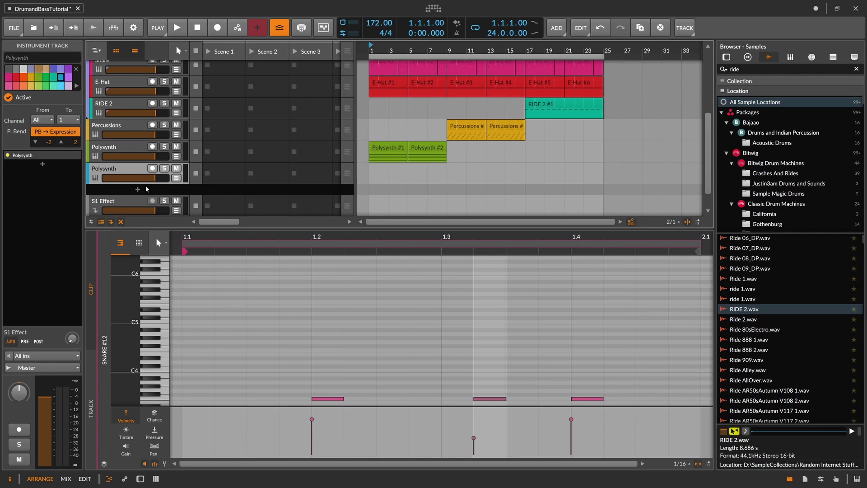
# Create a clip at bar 17 on the new Polysynth track and extend it to 8 bars
pyautogui.doubleClick(129, 169)
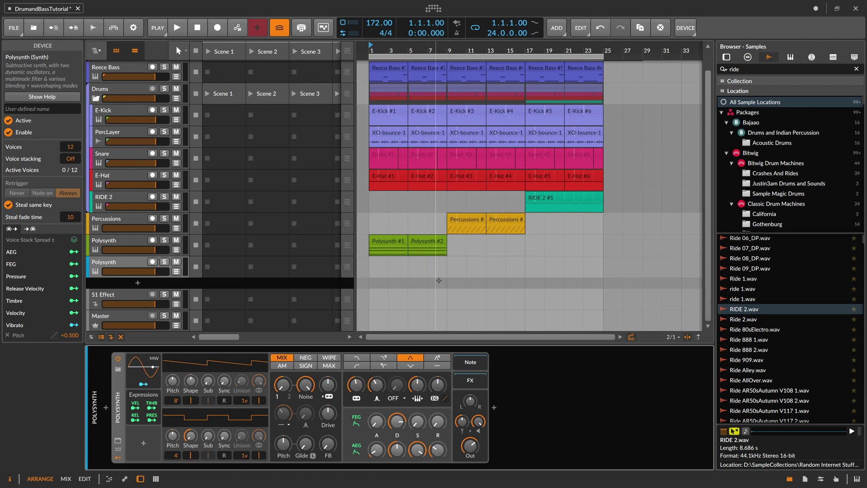
pyautogui.doubleClick(527, 263)
pyautogui.moveTo(535, 262); pyautogui.dragTo(582, 262)
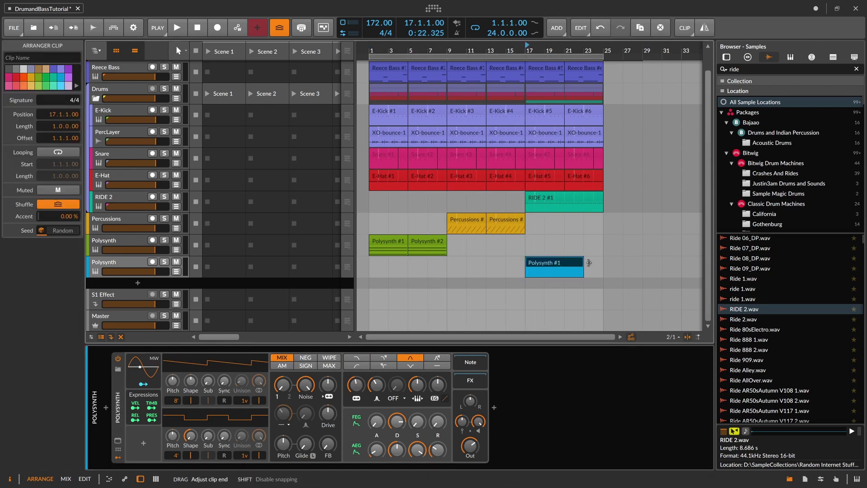
# Open the new Polysynth clip and draw a C4 note from 1.1.1 lasting the full 8 bars
pyautogui.doubleClick(591, 269)
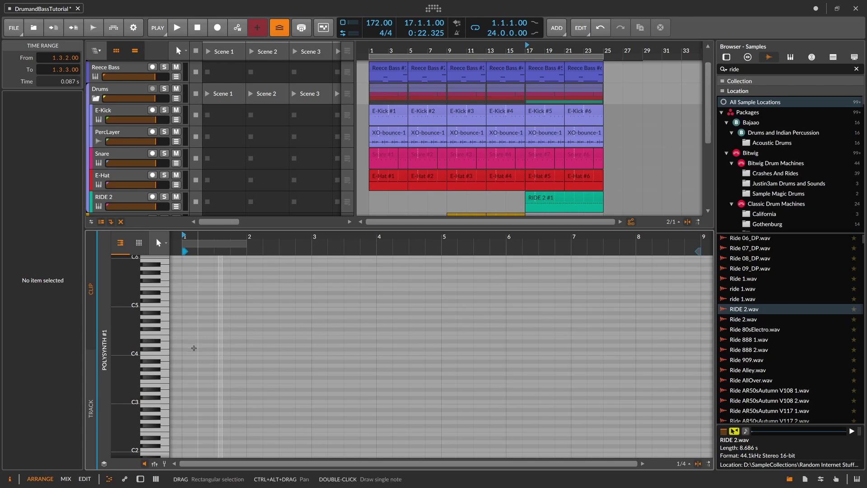
pyautogui.doubleClick(187, 353)
pyautogui.moveTo(197, 354); pyautogui.dragTo(563, 355)
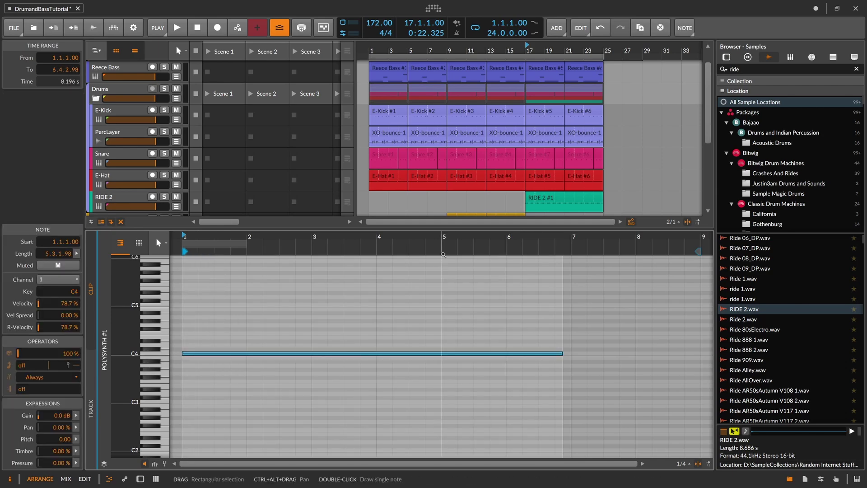
pyautogui.moveTo(443, 238); pyautogui.dragTo(415, 270)
pyautogui.moveTo(442, 351); pyautogui.dragTo(480, 353)
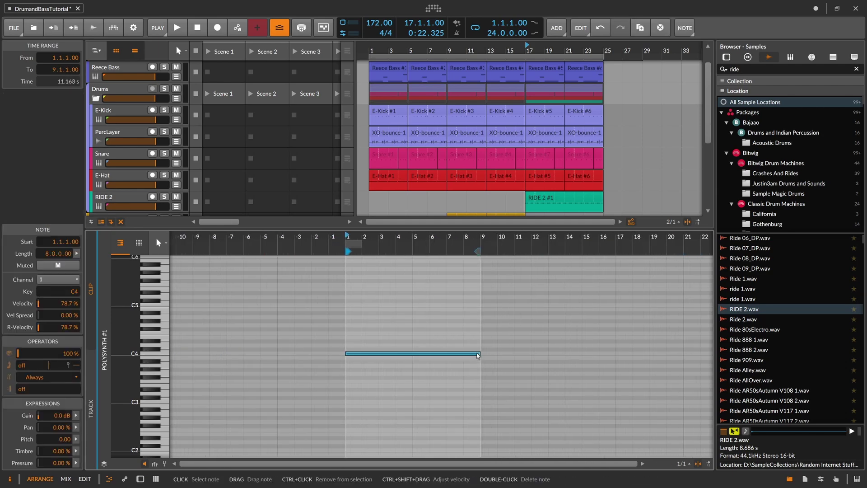
# Set the loop region to start at 17.1.1 with a length of 8 bars, matching the new Polysynth clip
pyautogui.scroll(-5, 559, 152)
pyautogui.click(559, 152)
pyautogui.moveTo(557, 50); pyautogui.dragTo(554, 61)
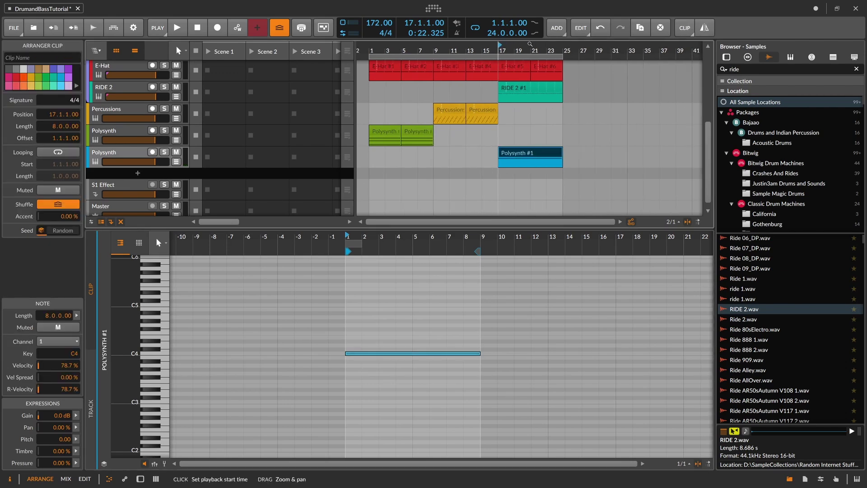
pyautogui.moveTo(370, 56); pyautogui.dragTo(498, 58)
pyautogui.click(532, 151)
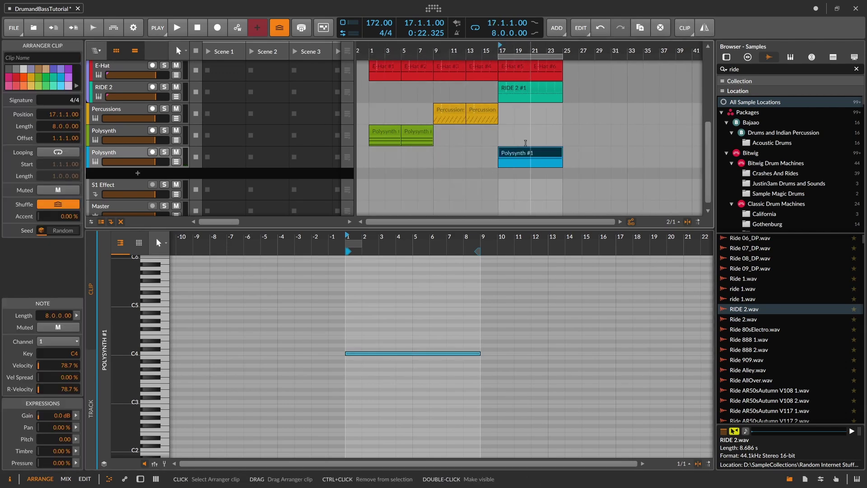
# Rename the new Polysynth track as Noise
pyautogui.doubleClick(107, 154)
pyautogui.write('Noise')
pyautogui.press('Return')
# Play the loop, solo the Noise track and show its device chain
pyautogui.press('space')
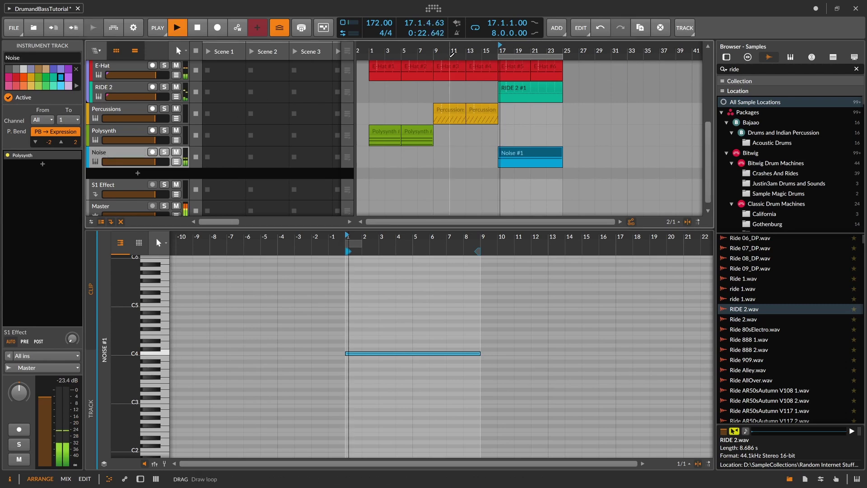
pyautogui.click(164, 152)
pyautogui.press('d')
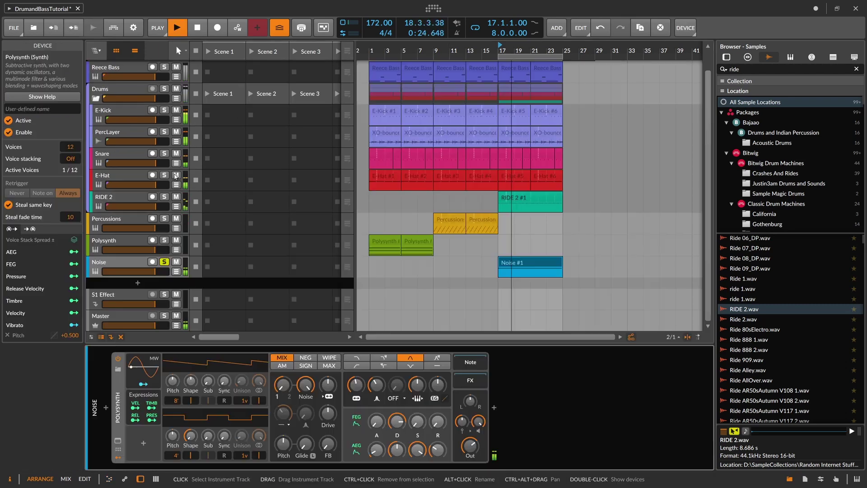
pyautogui.press('space')
# Add a Macro modulator to the Noise track's Polysynth and map it to the filter frequency with a +86.67 amount
pyautogui.click(143, 444)
pyautogui.write('mac')
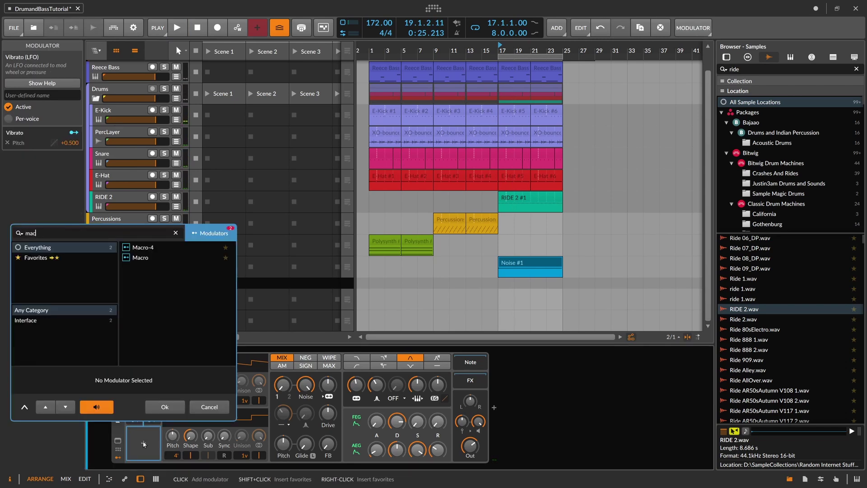
pyautogui.press('Return')
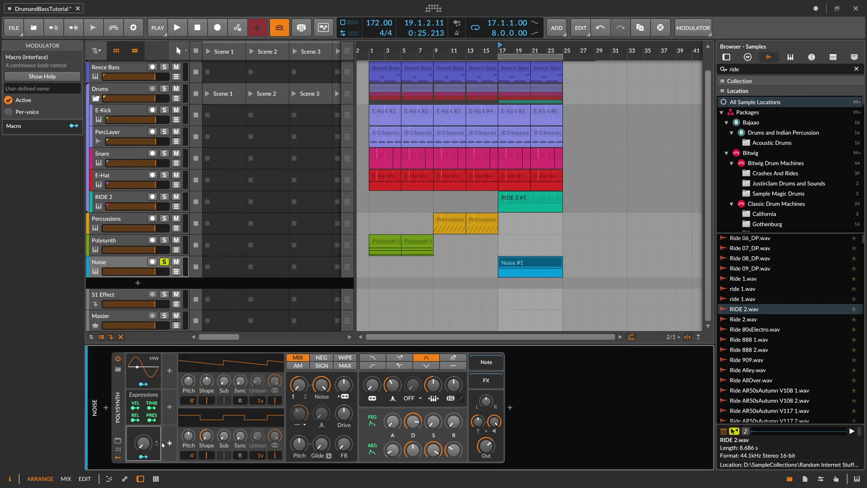
pyautogui.click(143, 456)
pyautogui.moveTo(371, 384); pyautogui.dragTo(372, 363)
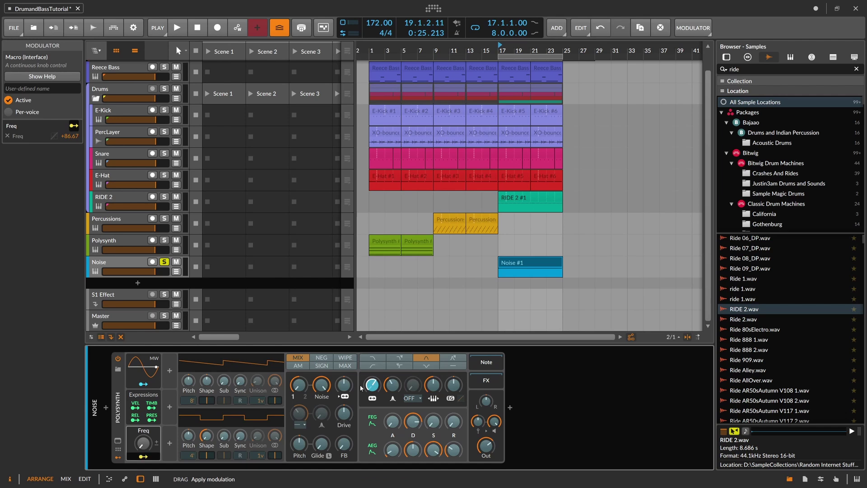
# Map the Freq macro to filter resonance at +0.440 and set its filter frequency amount to +102.0 while auditioning macro sweeps
pyautogui.press('space')
pyautogui.moveTo(143, 443)
pyautogui.mouseDown()
pyautogui.moveTo(143, 412)
pyautogui.moveTo(143, 429)
pyautogui.mouseUp()
pyautogui.click(143, 456)
pyautogui.moveTo(393, 384); pyautogui.dragTo(393, 362)
pyautogui.click(144, 457)
pyautogui.moveTo(144, 443); pyautogui.dragTo(143, 400)
pyautogui.click(143, 456)
pyautogui.moveTo(393, 384); pyautogui.dragTo(371, 384)
pyautogui.click(143, 456)
pyautogui.moveTo(143, 443); pyautogui.dragTo(143, 455)
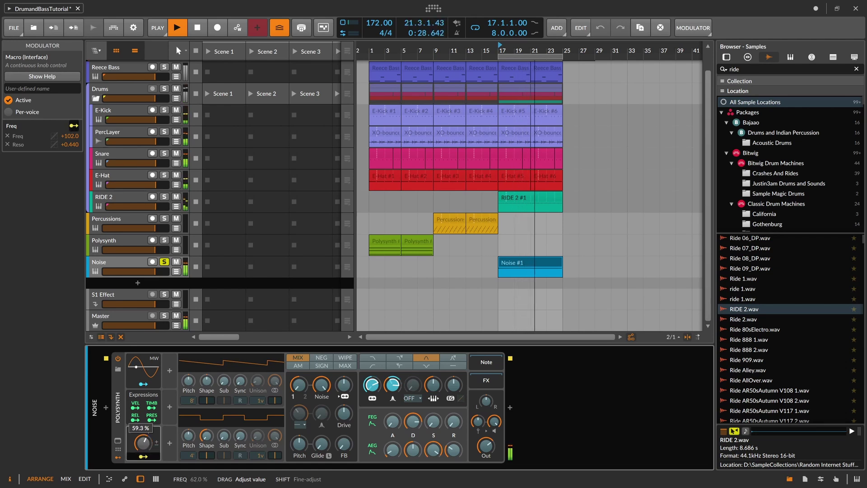
# Stop playback, add a Beat LFO modulator to the Noise track's Polysynth and reshape its waveform
pyautogui.press('space')
pyautogui.click(169, 370)
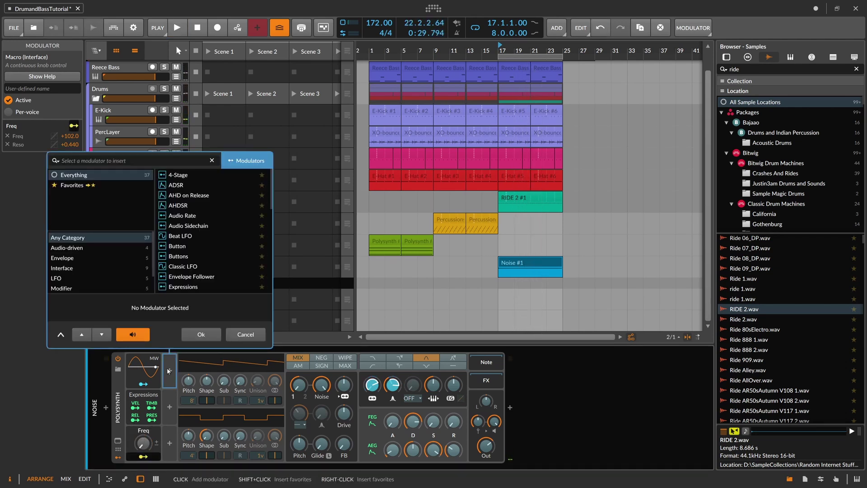
pyautogui.write('lfo')
pyautogui.press('Down')
pyautogui.press('Down')
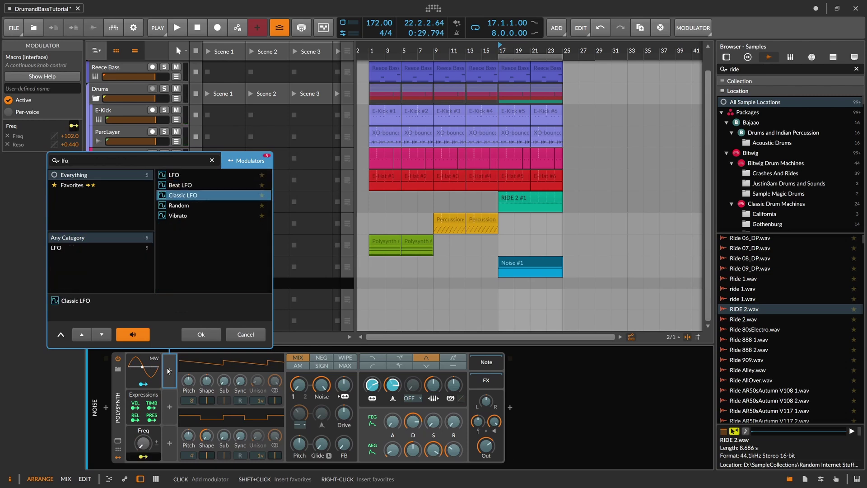
pyautogui.press('Return')
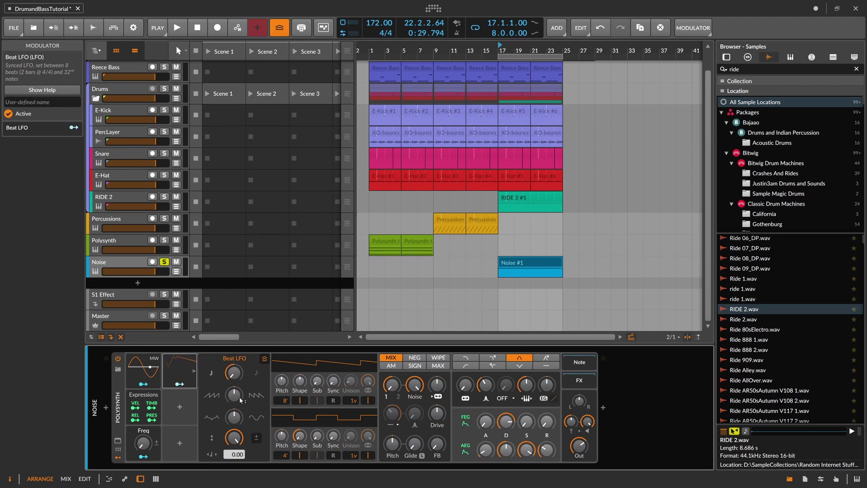
pyautogui.moveTo(238, 395); pyautogui.dragTo(238, 361)
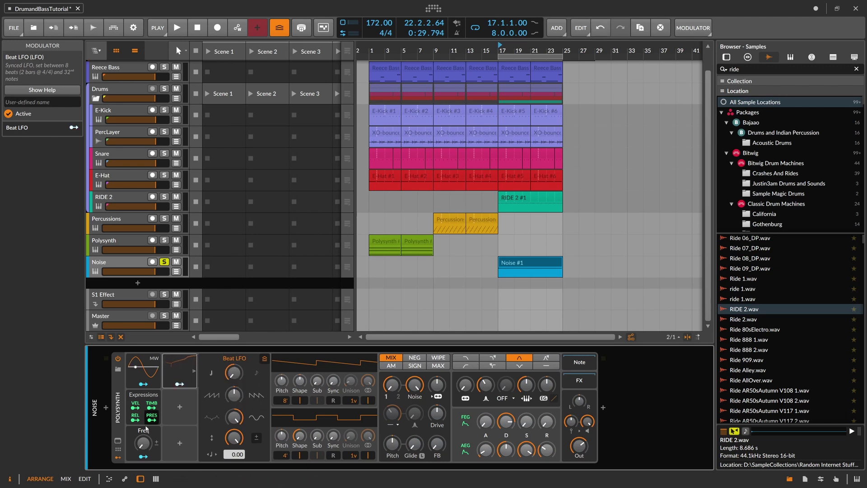
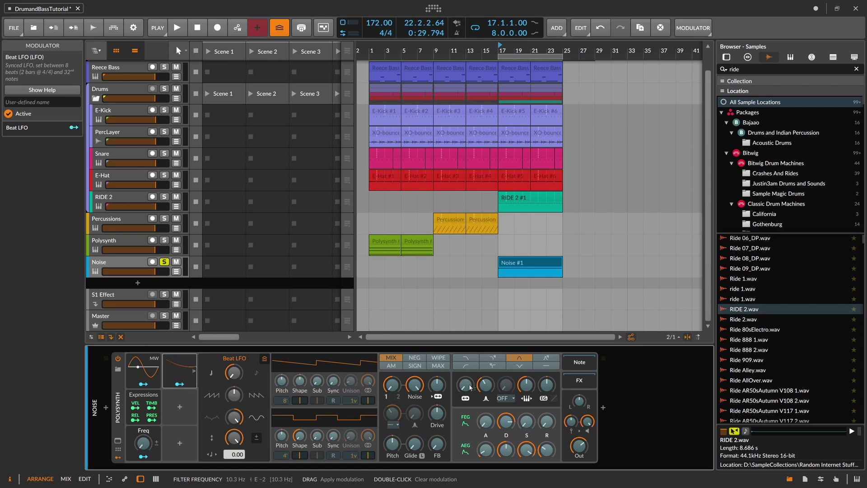
# Try modulating the amplitude envelope's sustain with the Beat LFO at +1.000
pyautogui.click(526, 445)
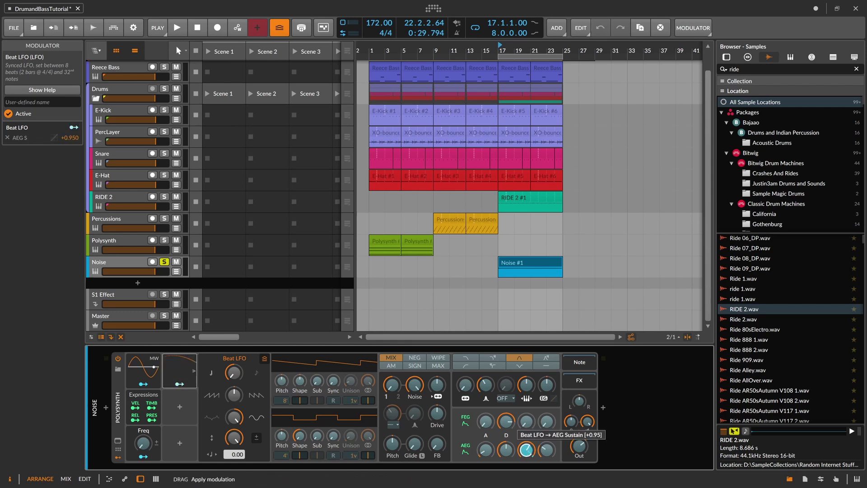
pyautogui.click(179, 384)
pyautogui.moveTo(526, 451); pyautogui.dragTo(527, 441)
# Play the loop, turn up the Freq macro and map it to the Beat LFO's rate at +6.000
pyautogui.press('space')
pyautogui.moveTo(144, 443); pyautogui.dragTo(144, 394)
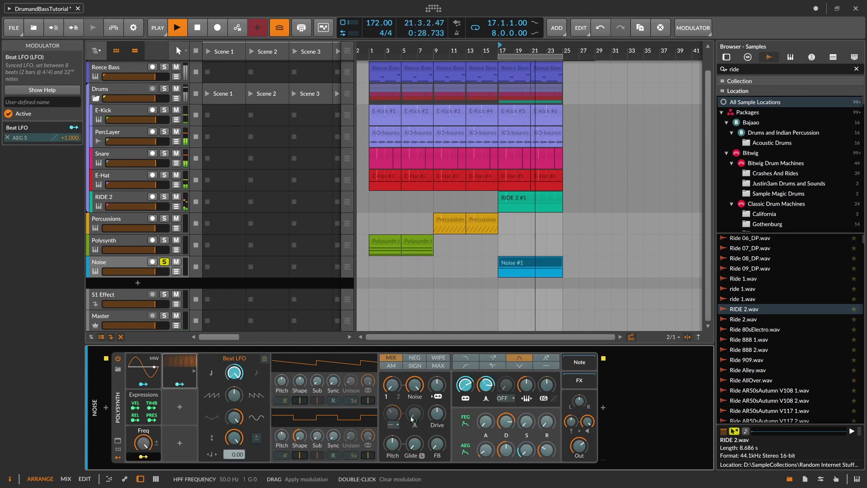
# Clear the Beat LFO's modulation of the amplitude envelope's sustain and stop playback
pyautogui.doubleClick(527, 450)
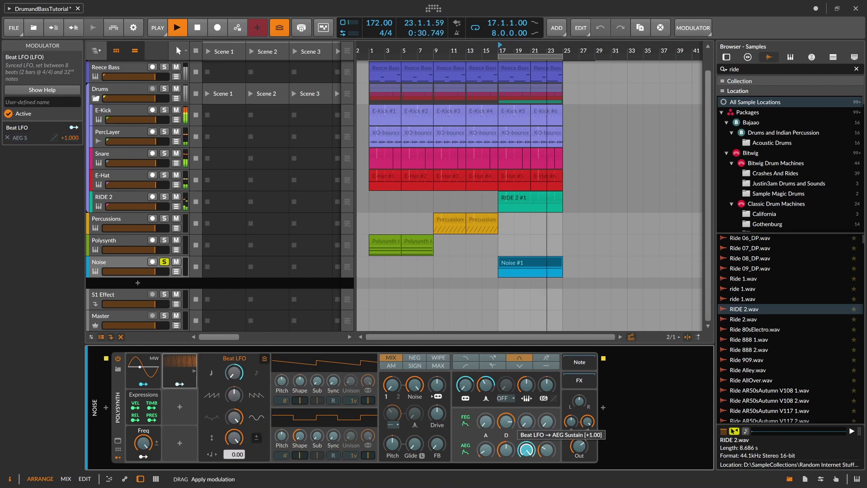
pyautogui.click(179, 384)
pyautogui.moveTo(527, 450); pyautogui.dragTo(527, 448)
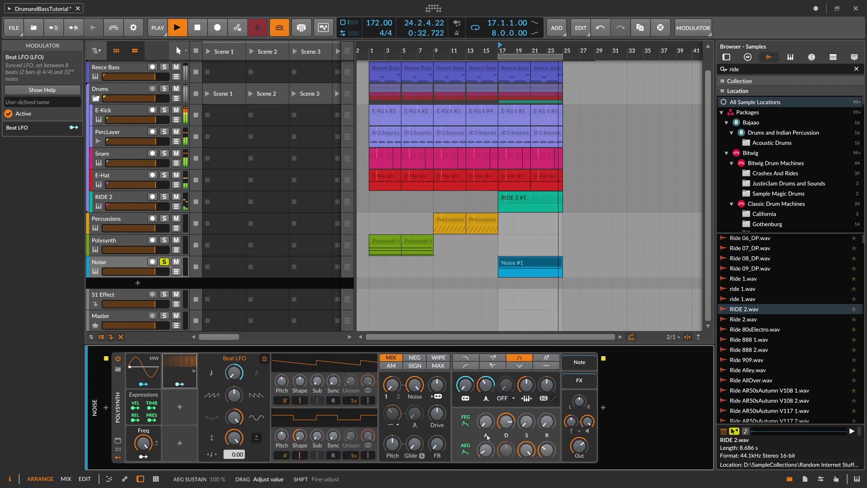
pyautogui.press('space')
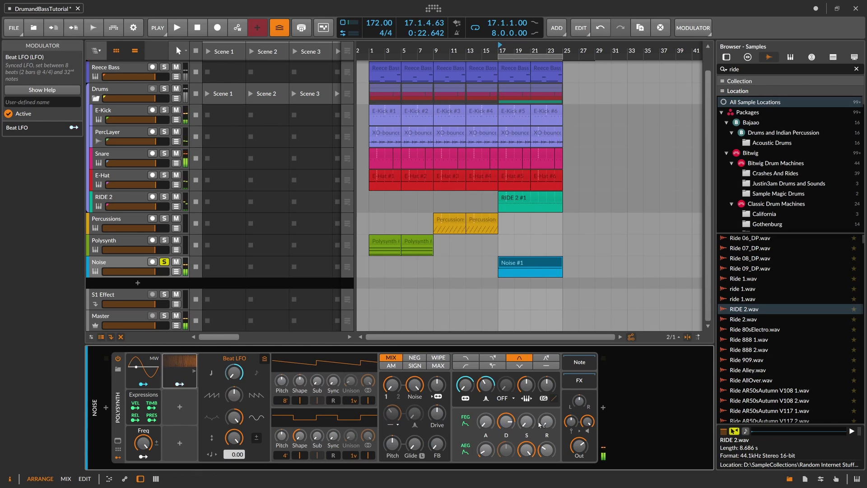
# Try modulating the Polysynth's output gain with the Beat LFO at +1.000, auditioning it while sweeping the Freq macro
pyautogui.click(180, 384)
pyautogui.moveTo(586, 423); pyautogui.dragTo(586, 409)
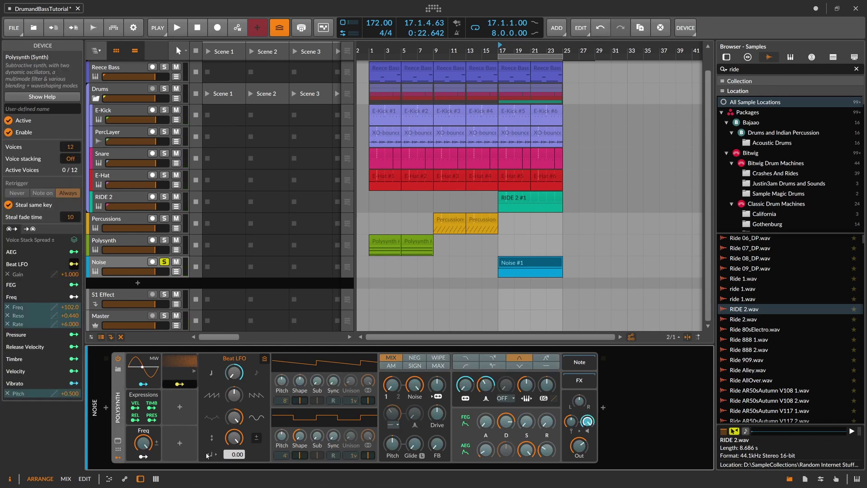
pyautogui.press('space')
pyautogui.click(179, 384)
pyautogui.moveTo(144, 443); pyautogui.dragTo(144, 449)
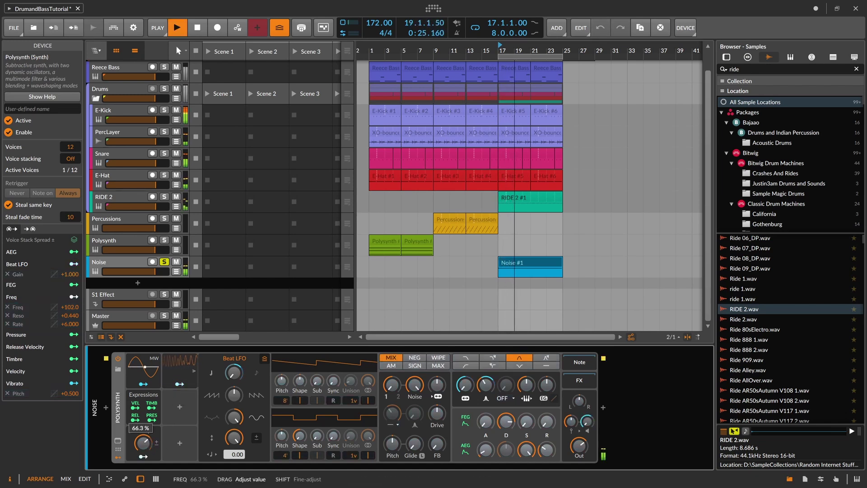
pyautogui.moveTo(143, 449); pyautogui.dragTo(144, 440)
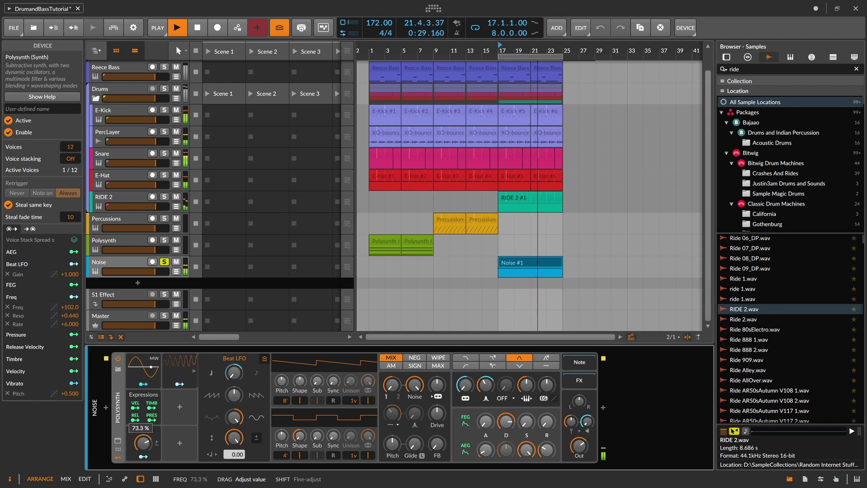
pyautogui.moveTo(143, 443); pyautogui.dragTo(144, 444)
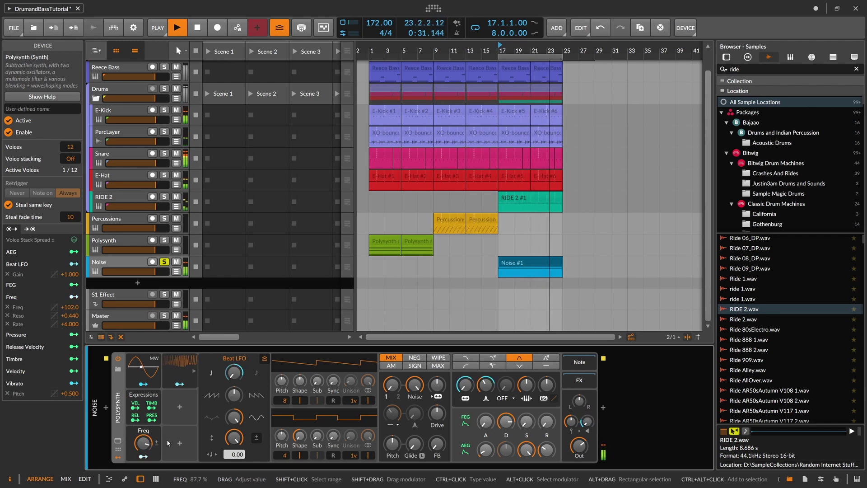
# Clear the Beat LFO's modulation of the output gain and turn the Freq macro back down
pyautogui.click(144, 457)
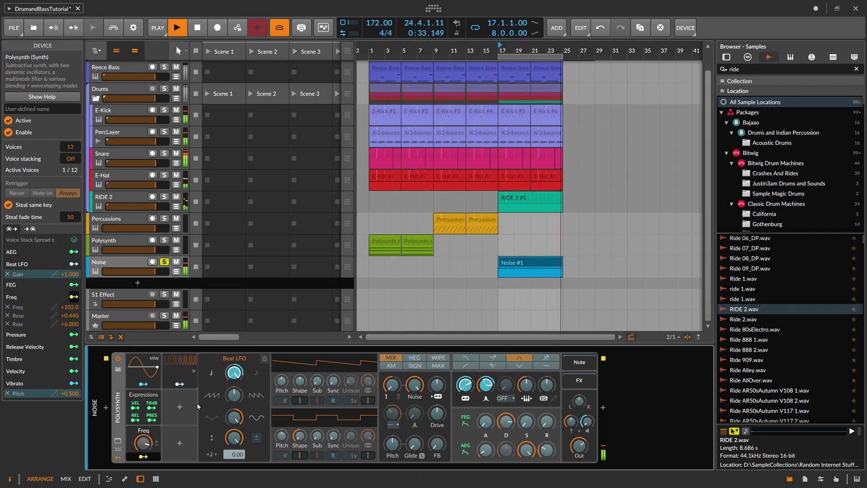
pyautogui.doubleClick(587, 422)
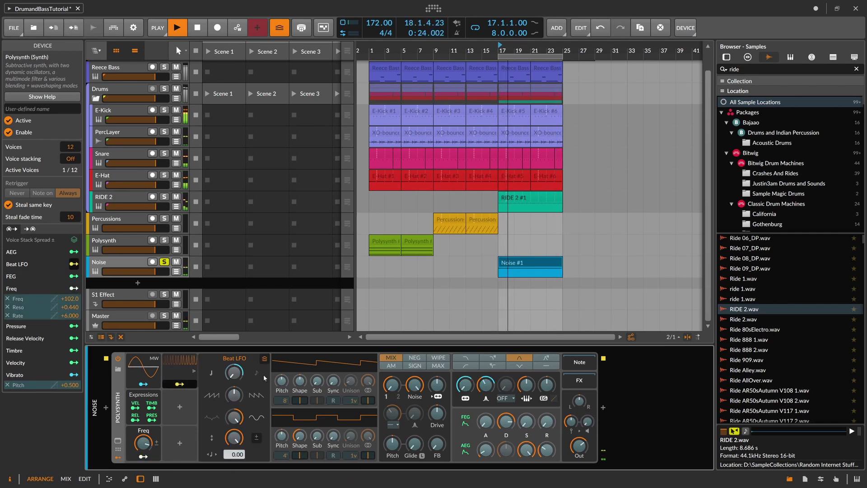
pyautogui.moveTo(587, 423); pyautogui.dragTo(586, 379)
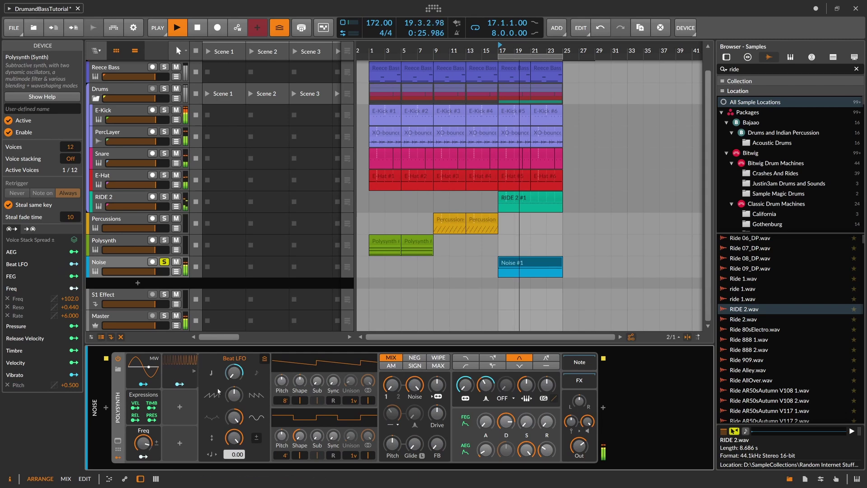
pyautogui.moveTo(144, 443); pyautogui.dragTo(144, 457)
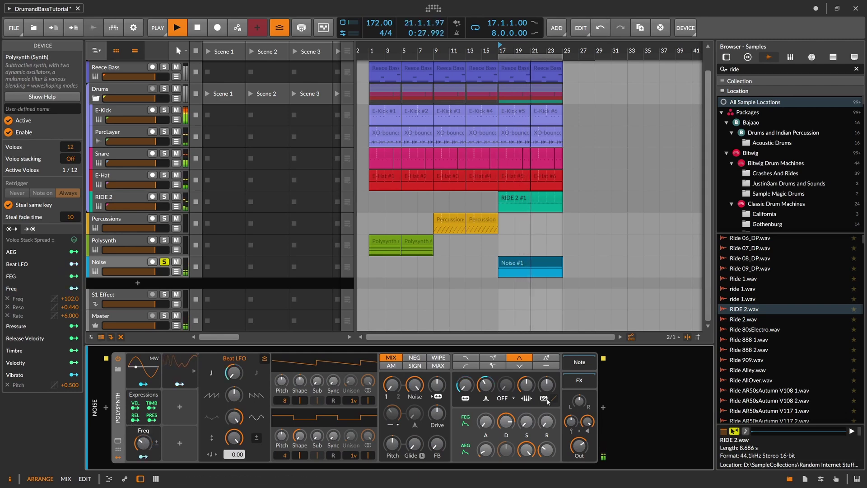
# Add a Reverb to the Polysynth's FX chain on the Noise track
pyautogui.click(602, 409)
pyautogui.write('rever')
pyautogui.press('Down')
pyautogui.press('Return')
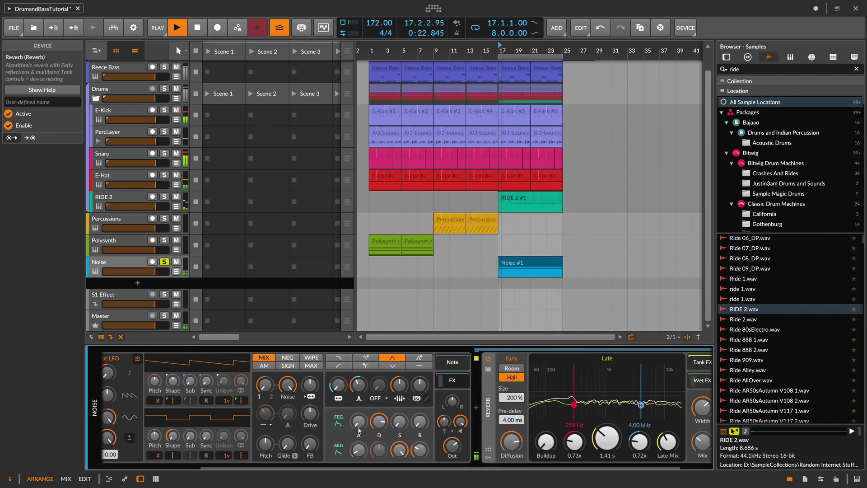
# Map the Freq macro to the Polysynth's output gain, audition a macro sweep and stop playback
pyautogui.scroll(3, 161, 463)
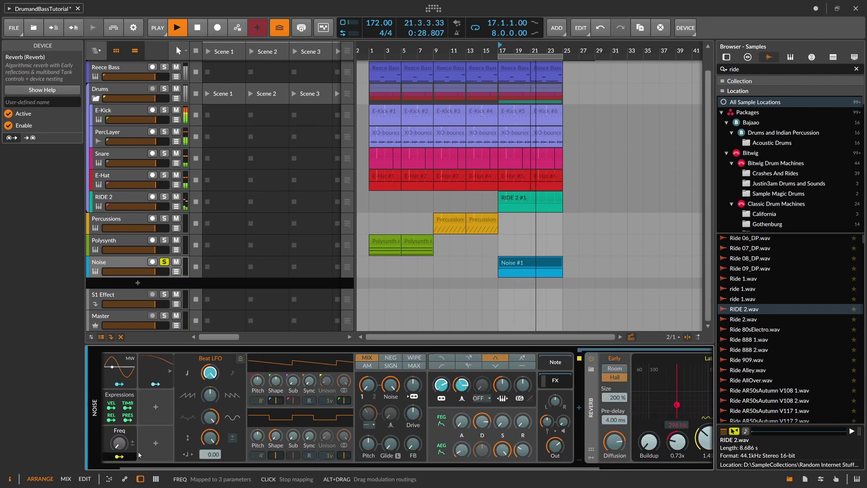
pyautogui.moveTo(119, 441)
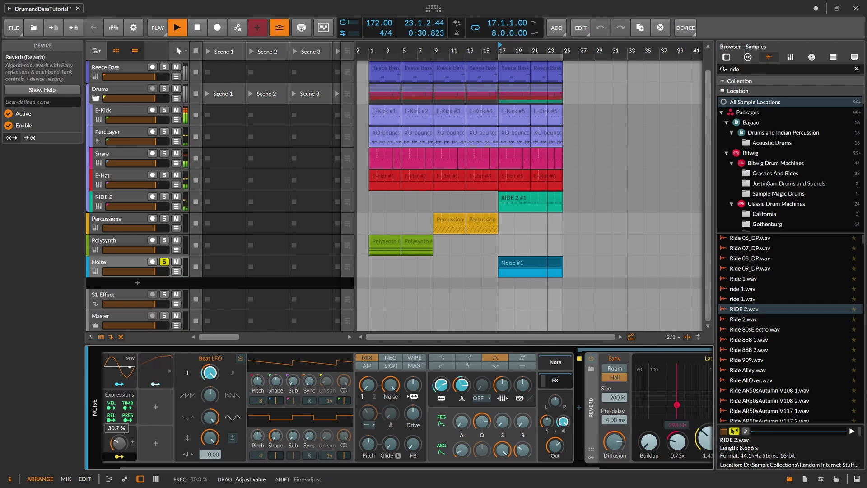
pyautogui.moveTo(119, 442); pyautogui.dragTo(119, 434)
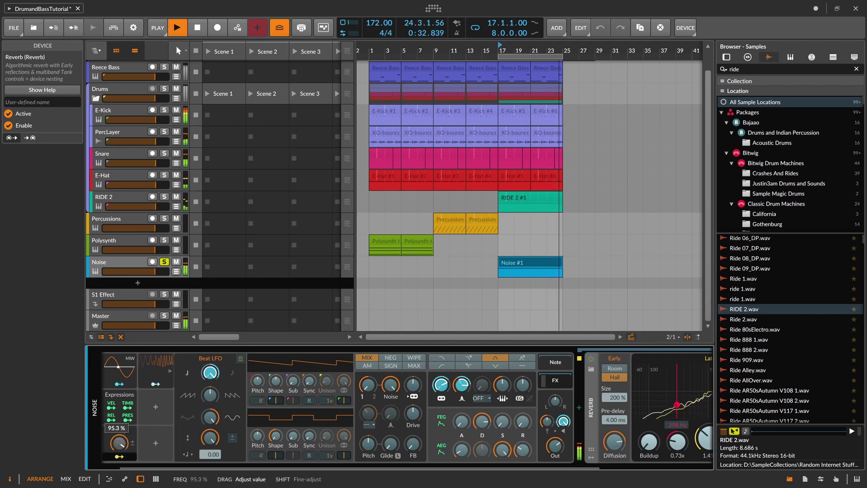
pyautogui.press('space')
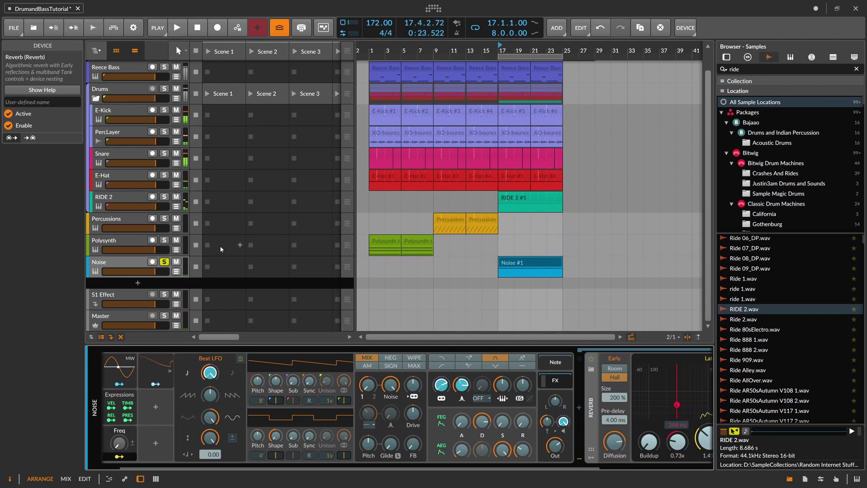
# Automate the Noise track's Freq macro with a curved rise from bar 17 to bar 25 and play it from bar 23
pyautogui.click(176, 272)
pyautogui.click(151, 258)
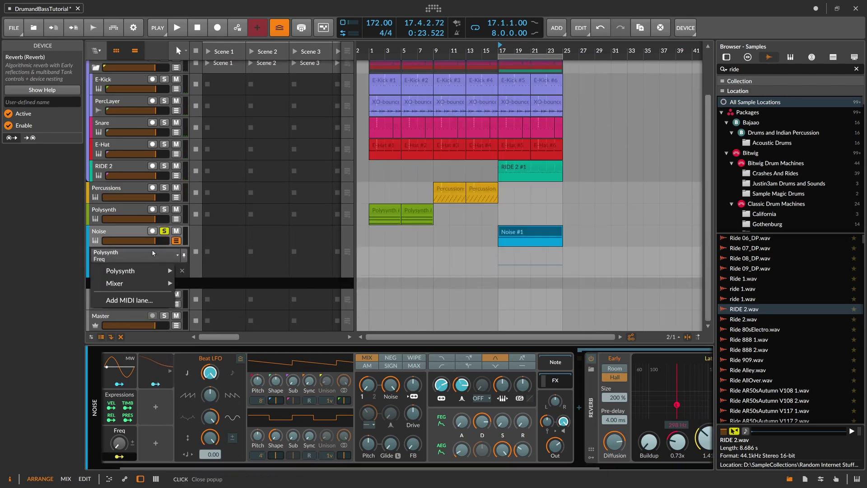
pyautogui.click(152, 250)
pyautogui.click(498, 273)
pyautogui.moveTo(563, 274); pyautogui.dragTo(559, 251)
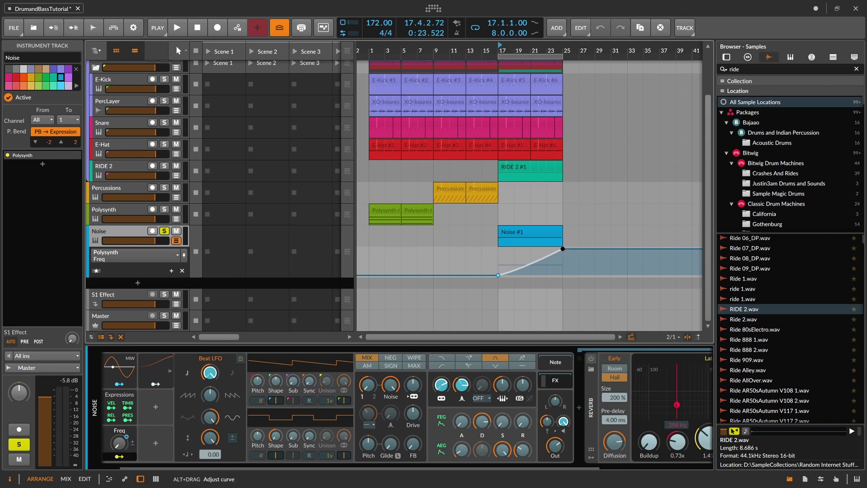
pyautogui.click(548, 50)
pyautogui.press('space')
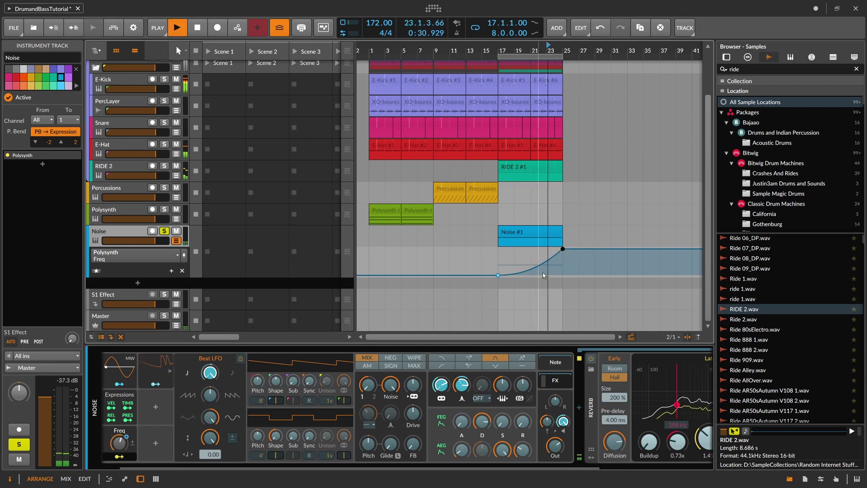
# Add a Peak Limiter after the Reverb in the Polysynth's FX chain
pyautogui.click(555, 382)
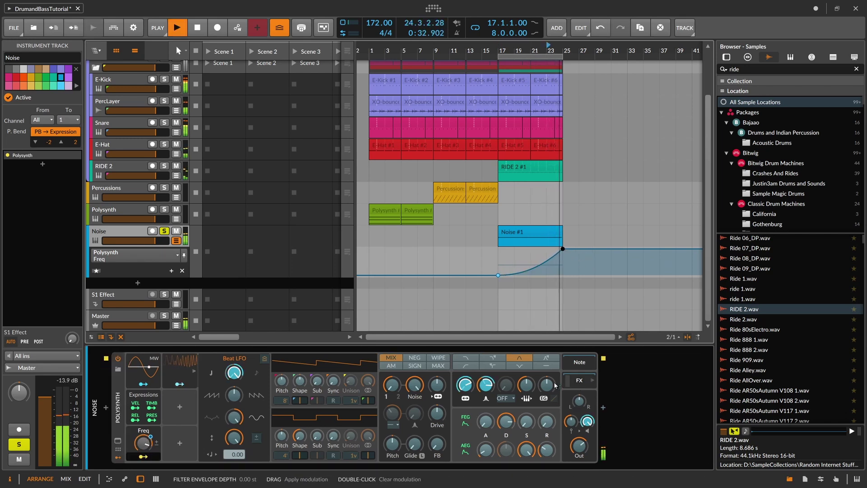
pyautogui.click(580, 381)
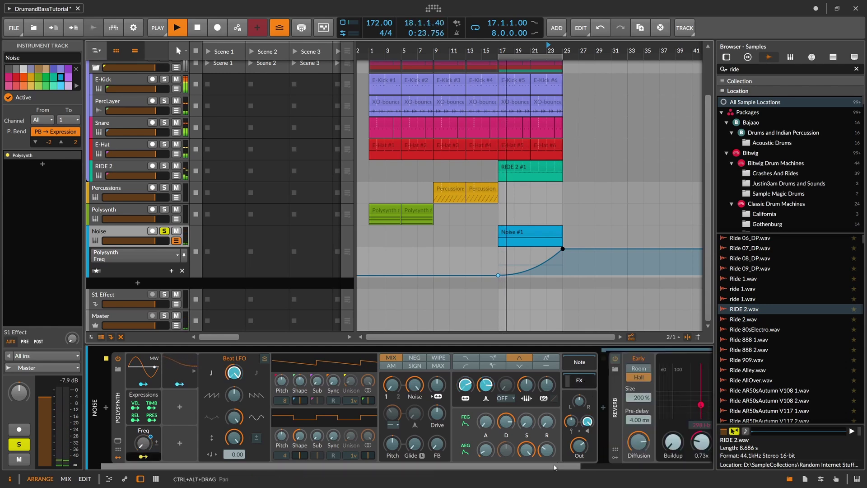
pyautogui.click(556, 466)
pyautogui.click(682, 408)
pyautogui.write('peak')
pyautogui.press('Down')
pyautogui.press('Return')
pyautogui.moveTo(459, 467); pyautogui.dragTo(341, 465)
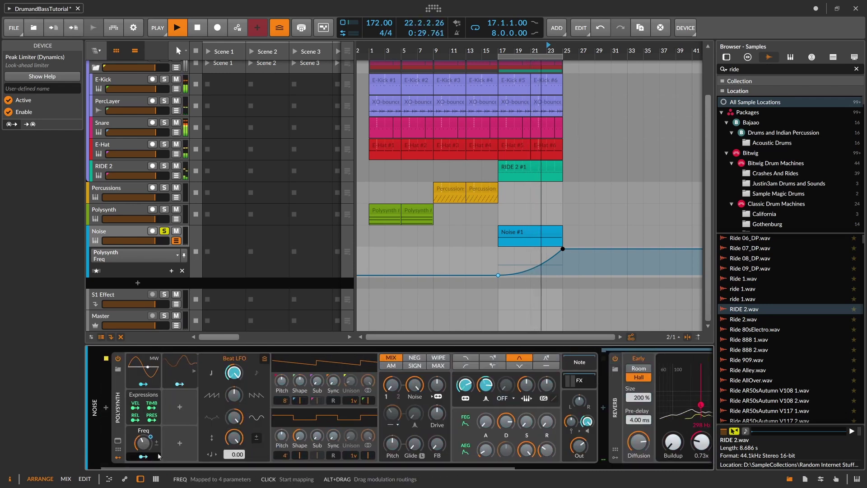
# Unsolo the Noise track and raise the Peak Limiter's input gain to about +2.0 dB
pyautogui.click(585, 449)
pyautogui.moveTo(511, 467); pyautogui.dragTo(627, 448)
pyautogui.click(609, 443)
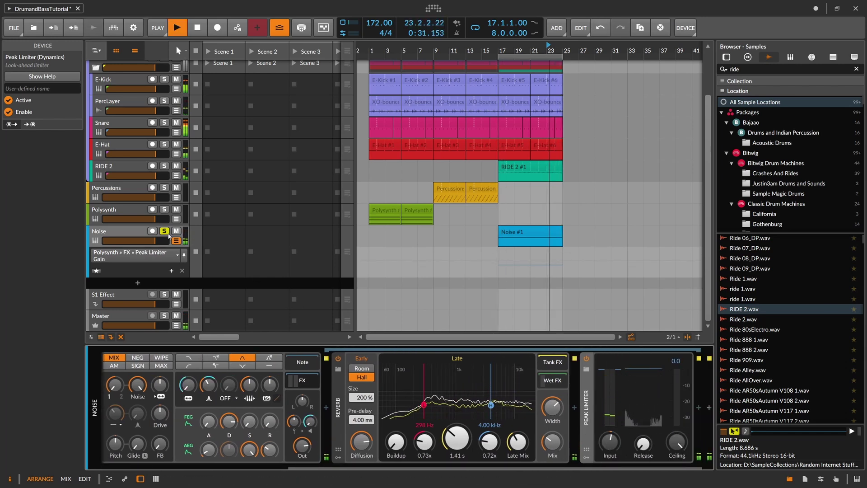
pyautogui.click(165, 231)
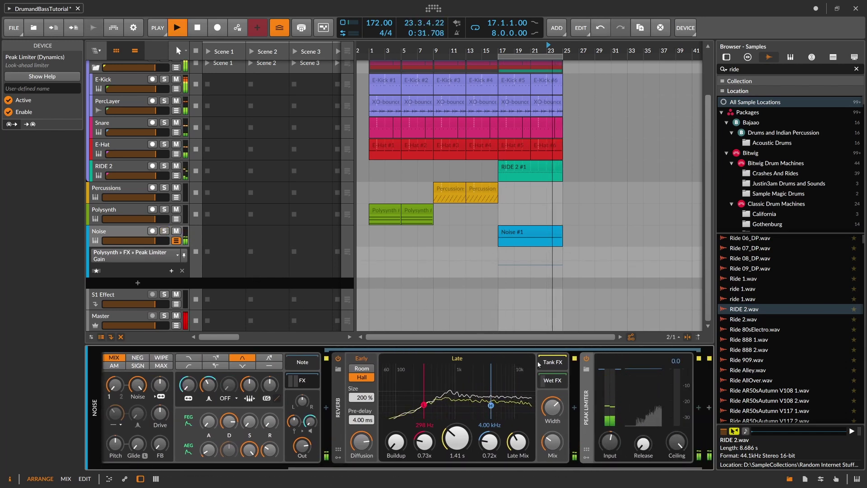
pyautogui.moveTo(610, 440)
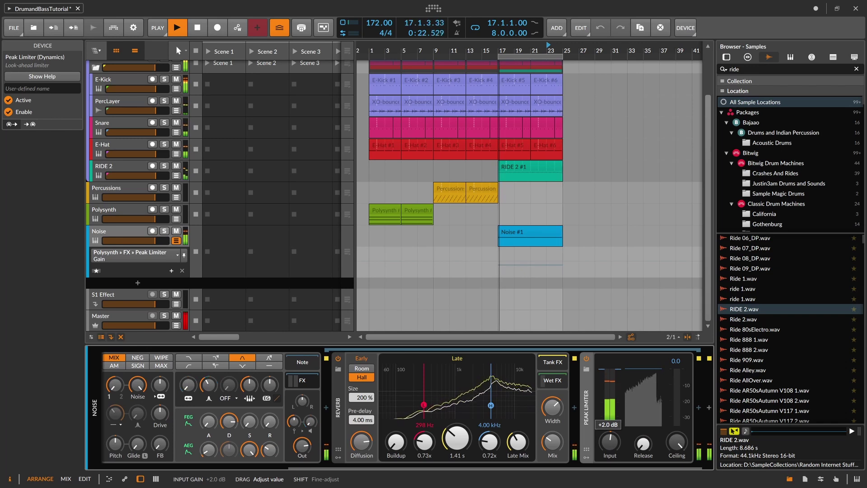
# Set the Freq macro's filter resonance modulation amount to +0.32
pyautogui.moveTo(375, 470); pyautogui.dragTo(112, 467)
pyautogui.click(144, 457)
pyautogui.moveTo(465, 385); pyautogui.dragTo(486, 384)
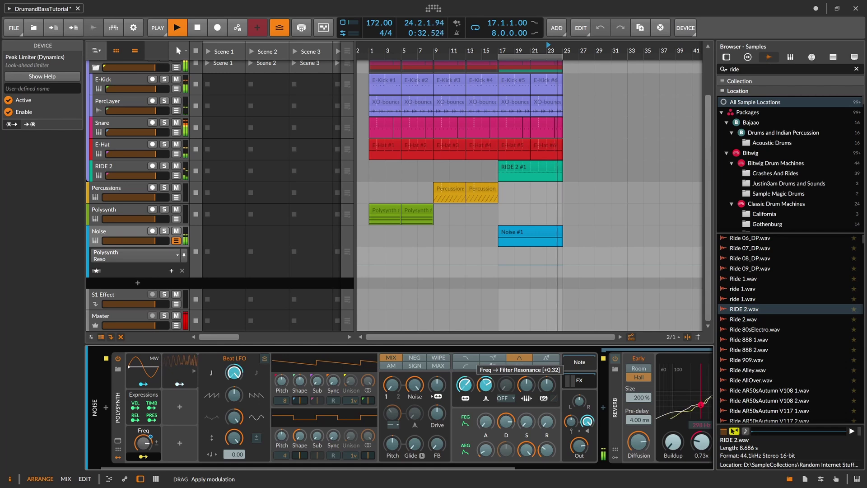
pyautogui.click(144, 457)
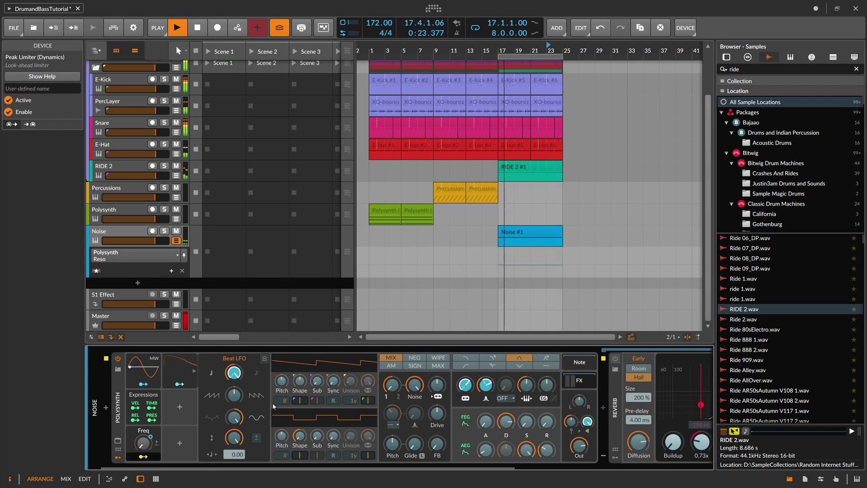
# Show the Noise track's Freq automation lane and trim the start of the Noise clip to bar 21
pyautogui.click(136, 256)
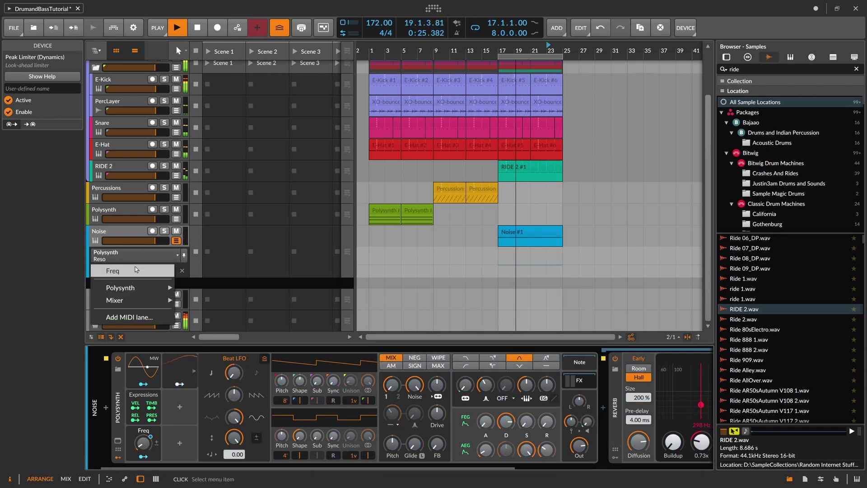
pyautogui.click(109, 271)
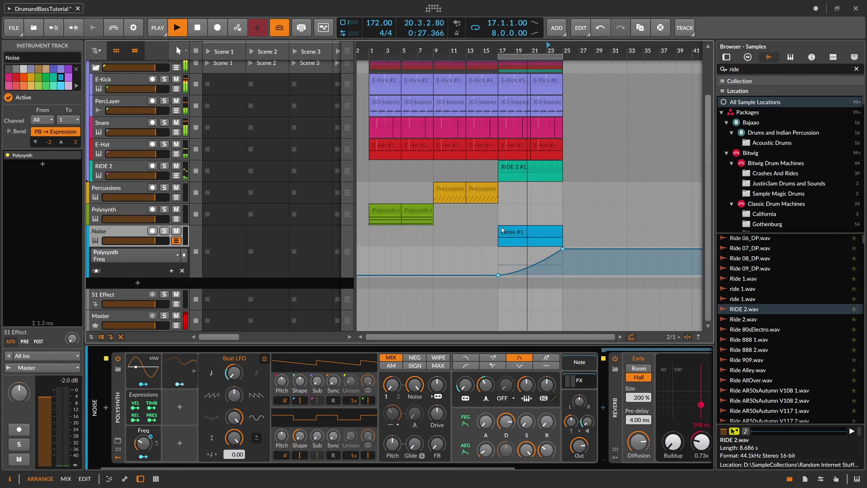
pyautogui.moveTo(499, 232); pyautogui.dragTo(530, 232)
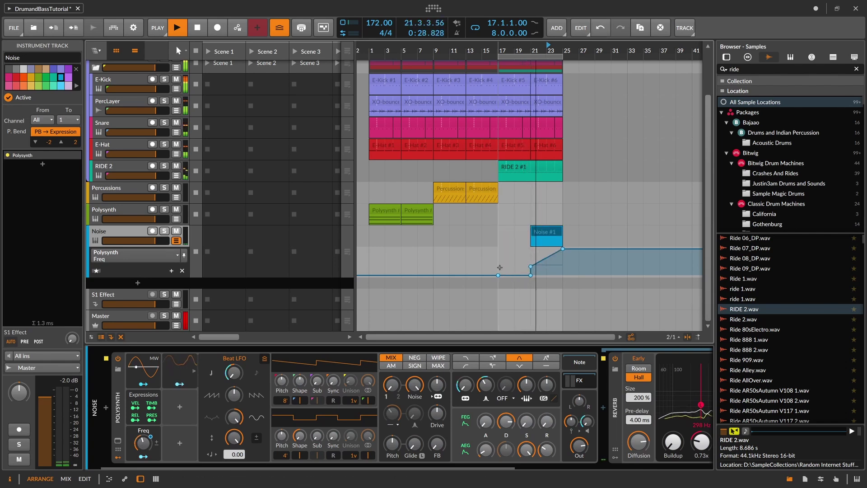
# Reshape the Freq automation so the curved rise starts from 0% at bar 21 and ends at bar 25
pyautogui.click(531, 275)
pyautogui.doubleClick(531, 276)
pyautogui.moveTo(531, 267); pyautogui.dragTo(551, 267)
pyautogui.press('space')
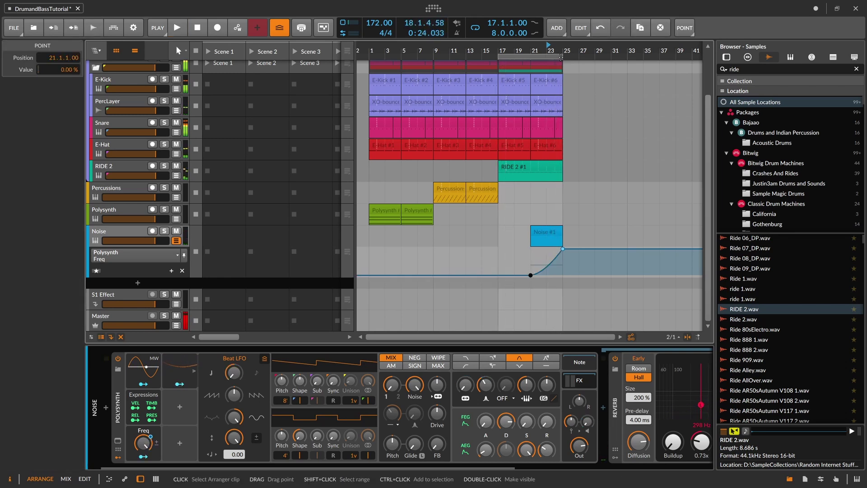
pyautogui.keyDown('ctrl'); pyautogui.scroll(4, 560, 157); pyautogui.keyUp('ctrl')
pyautogui.click(519, 231)
pyautogui.keyDown('ctrl'); pyautogui.scroll(-2, 551, 77); pyautogui.keyUp('ctrl')
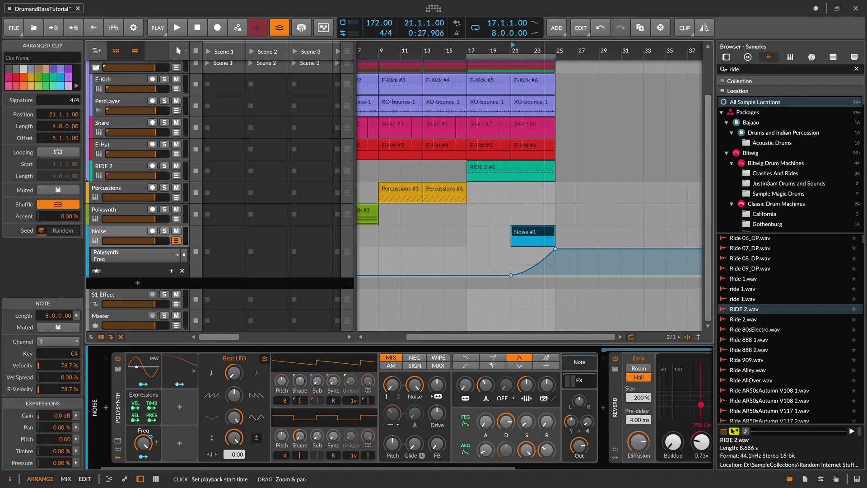
# Hide the Noise track's automation lane and rename the track FadeInNoise
pyautogui.click(176, 241)
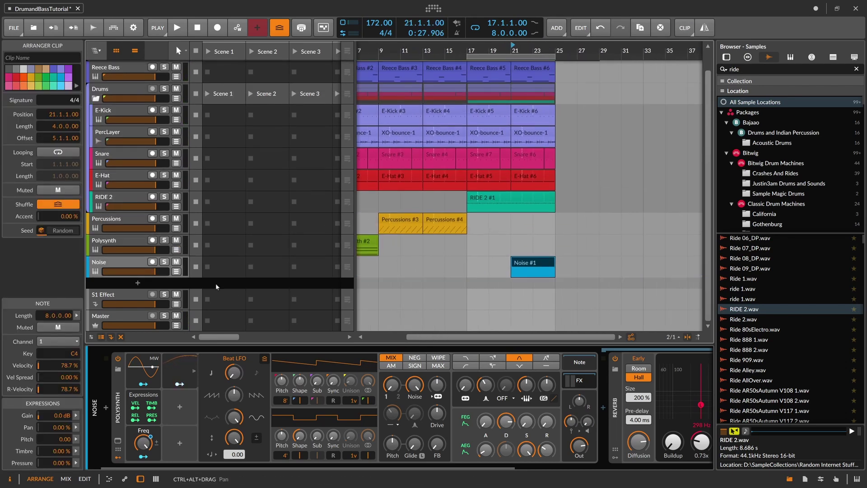
pyautogui.click(131, 262)
pyautogui.doubleClick(131, 262)
pyautogui.press('Home')
pyautogui.write('F')
pyautogui.press('Return')
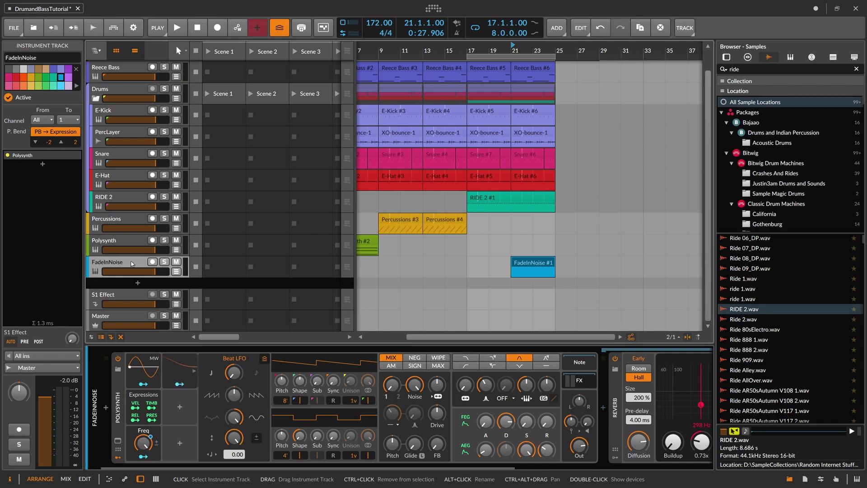
# Play the riser section from bar 17 and extend the loop region back to bar 1 for a 24-bar loop
pyautogui.moveTo(482, 51); pyautogui.dragTo(482, 32)
pyautogui.press('space')
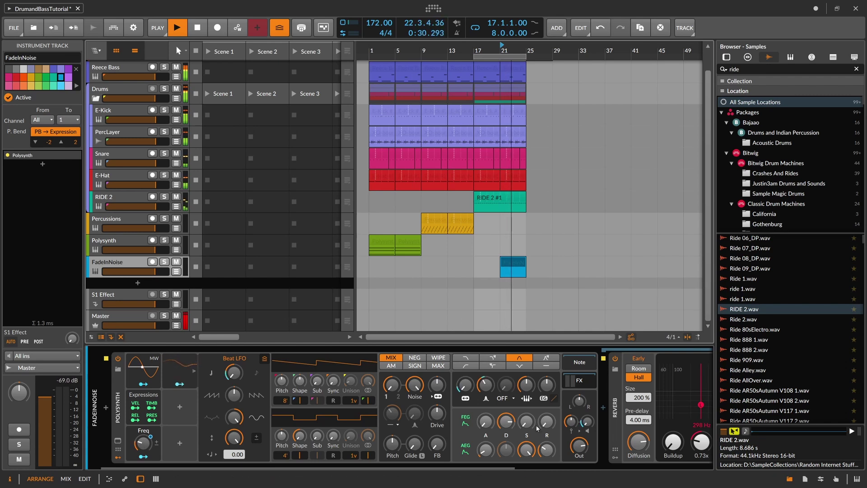
pyautogui.hscroll(3, 566, 449)
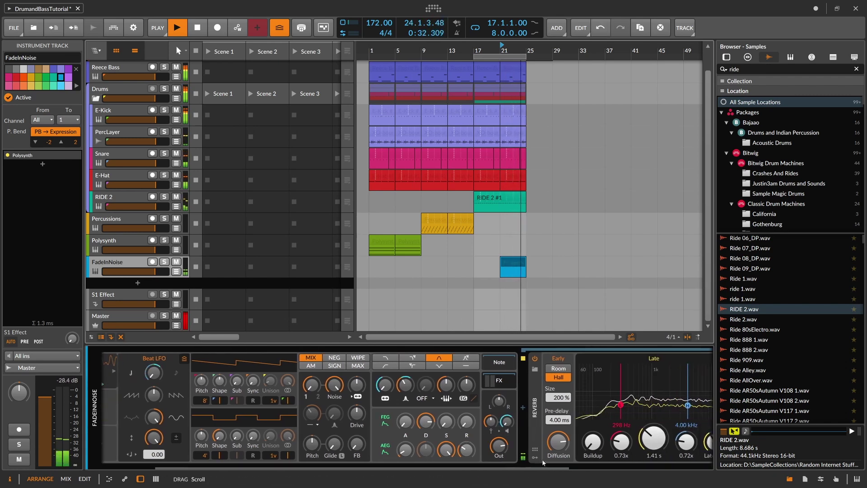
pyautogui.moveTo(473, 56); pyautogui.dragTo(369, 56)
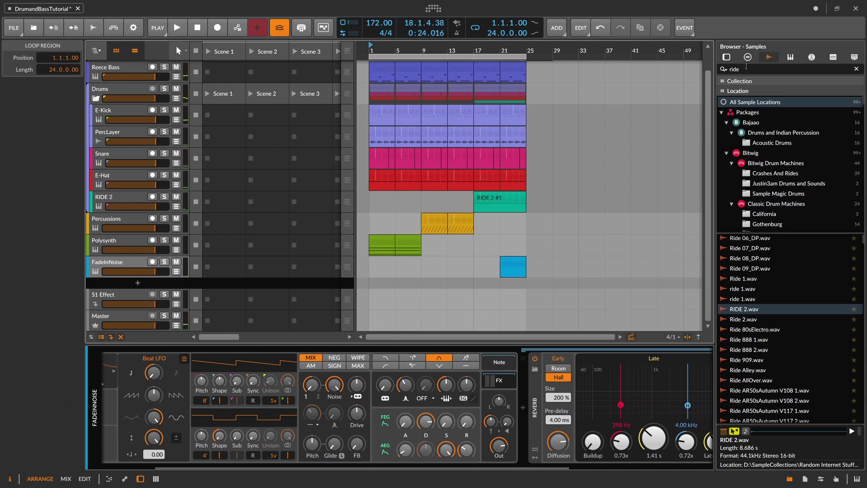
# Search the sample browser for "crash" and audition several 808 and 909 crash samples
pyautogui.moveTo(745, 69); pyautogui.dragTo(677, 68)
pyautogui.write('crash')
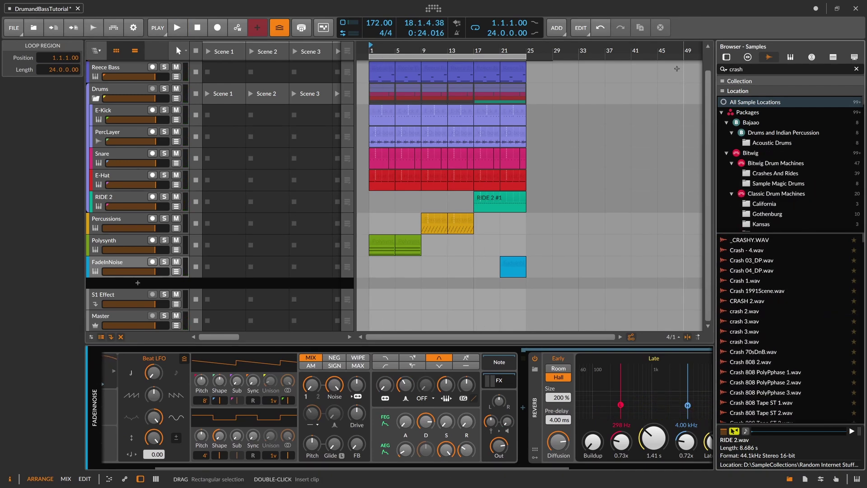
pyautogui.scroll(-3, 759, 301)
pyautogui.click(759, 299)
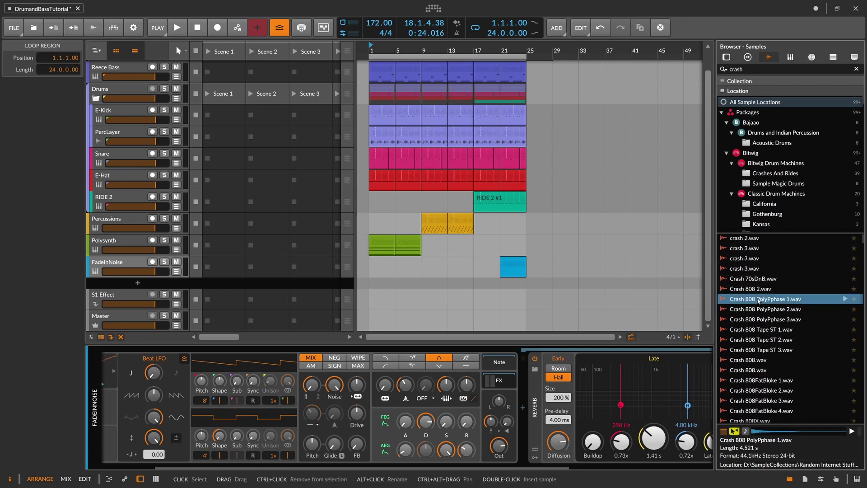
pyautogui.click(759, 308)
pyautogui.scroll(-3, 758, 309)
pyautogui.click(755, 310)
pyautogui.scroll(-2, 755, 309)
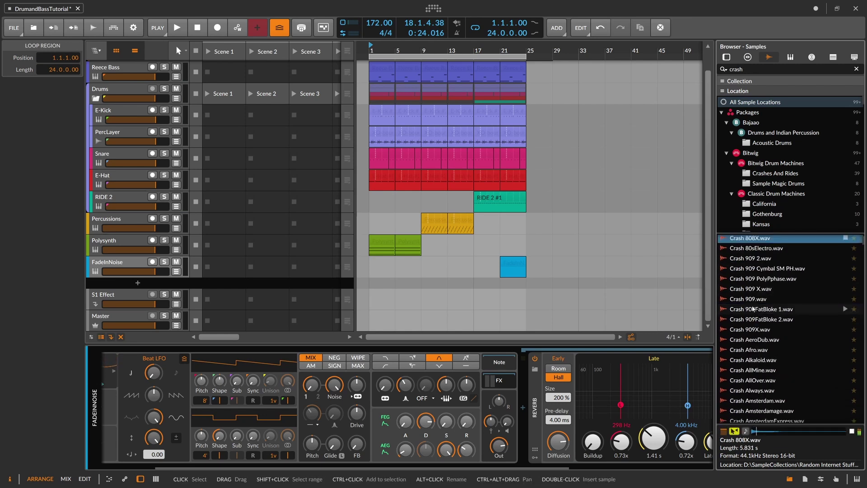
pyautogui.click(751, 302)
pyautogui.scroll(-2, 752, 305)
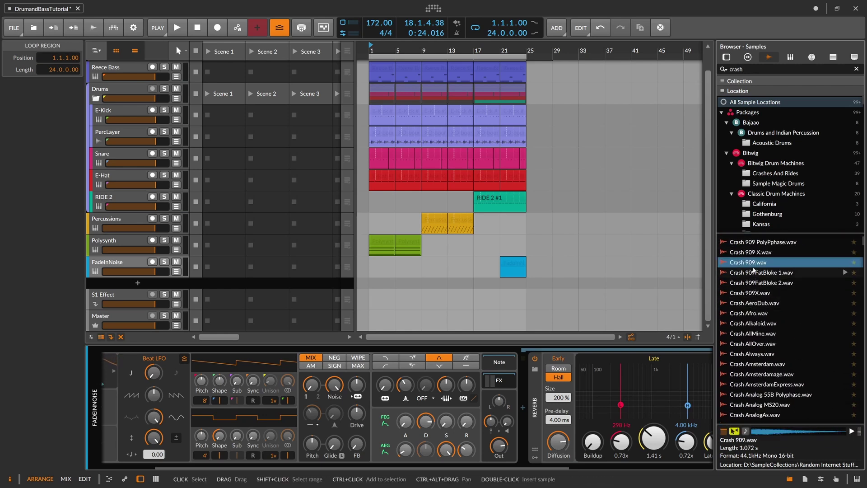
# Load Crash 909.wav onto a new track below FadeInNoise and create a 24-bar clip from bar 1
pyautogui.moveTo(753, 263); pyautogui.dragTo(119, 284)
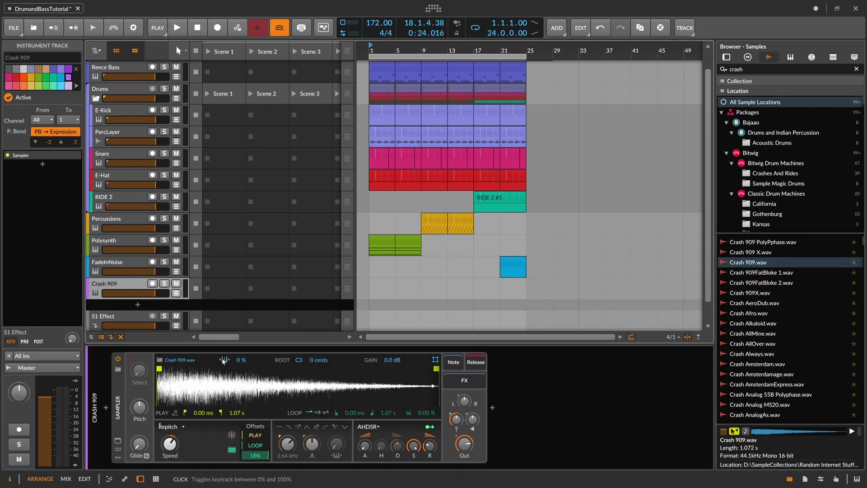
pyautogui.doubleClick(373, 284)
pyautogui.moveTo(375, 286); pyautogui.dragTo(526, 291)
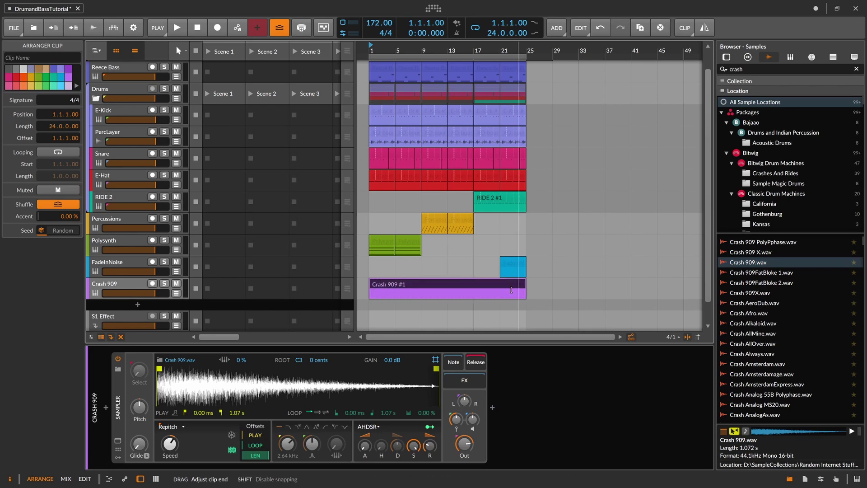
# Open the Crash 909 clip and add a C4 note at its very start
pyautogui.doubleClick(383, 284)
pyautogui.scroll(-5, 271, 353)
pyautogui.doubleClick(184, 354)
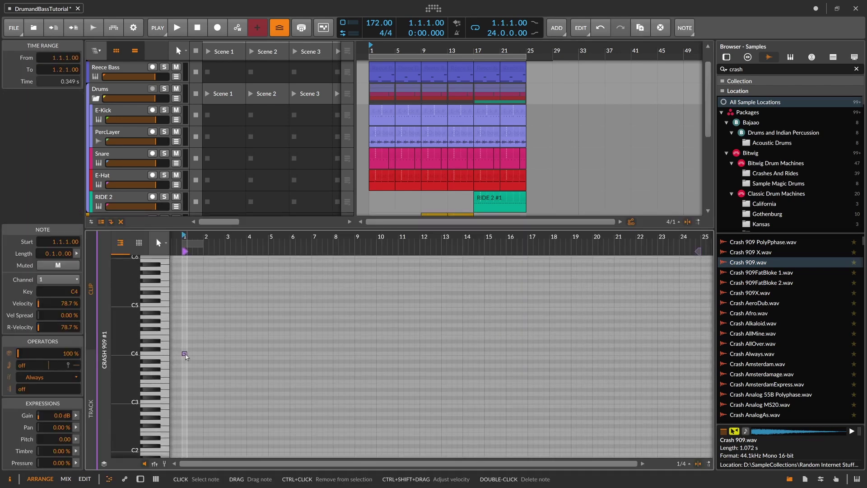
pyautogui.scroll(-5, 140, 151)
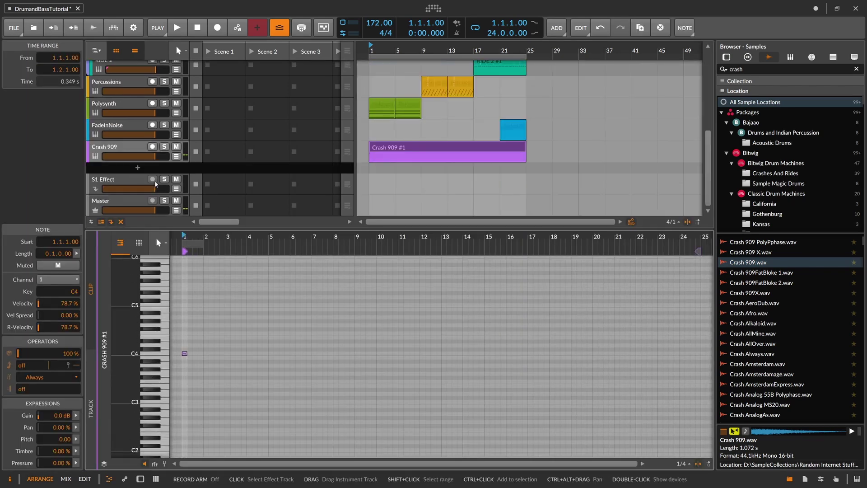
# Set the crash Sampler's amplitude release to about 2.32 s and its filter cutoff to about 2.18 kHz, checking by playback
pyautogui.press('d')
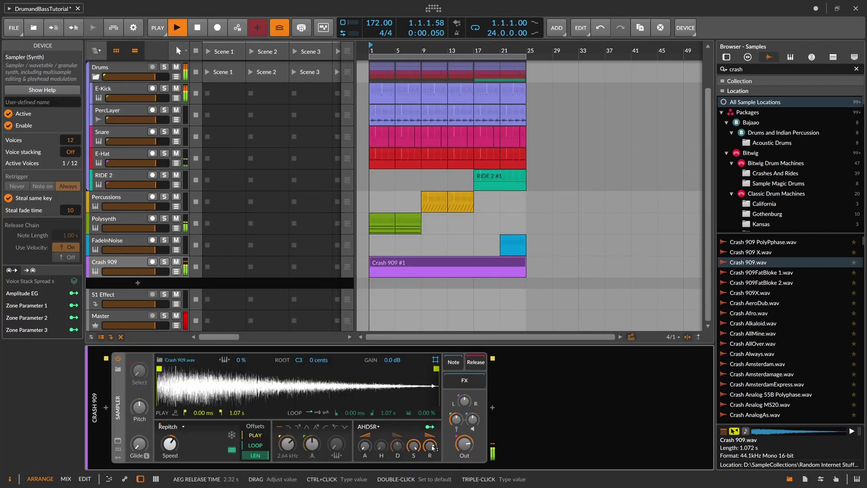
pyautogui.press('space')
pyautogui.moveTo(429, 446); pyautogui.dragTo(288, 442)
pyautogui.press('space')
pyautogui.press('space')
pyautogui.press('space')
# Add a Reverb after the Sampler on the Crash 909 track and play the arrangement
pyautogui.click(494, 408)
pyautogui.write('reverb')
pyautogui.press('Down')
pyautogui.press('Return')
pyautogui.press('space')
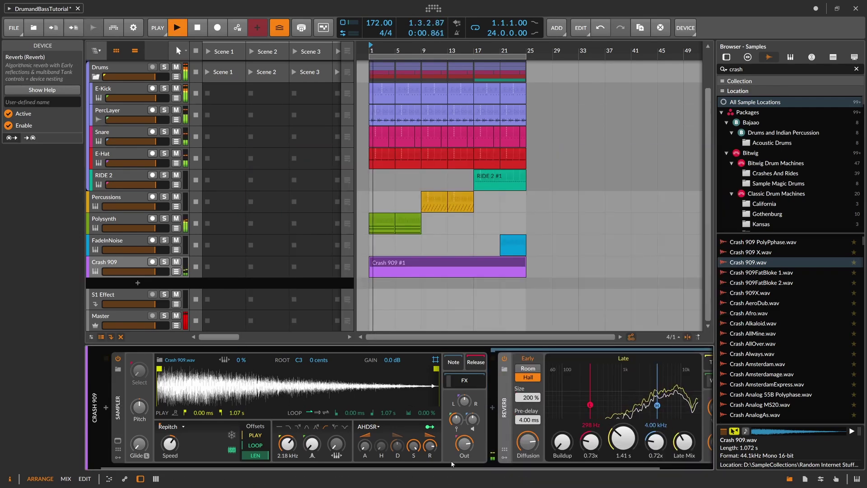
# Adjust the crash Reverb's mix and raise its reverb time to 10.7 s, replaying the crash to compare
pyautogui.moveTo(454, 468); pyautogui.dragTo(513, 468)
pyautogui.press('space')
pyautogui.press('space')
pyautogui.moveTo(661, 442); pyautogui.dragTo(660, 432)
pyautogui.press('space')
pyautogui.press('space')
pyautogui.moveTo(564, 437); pyautogui.dragTo(565, 393)
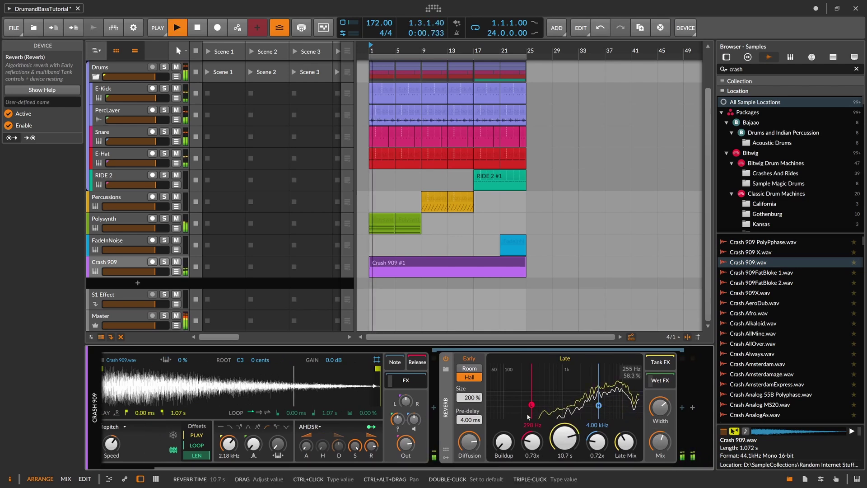
pyautogui.press('space')
pyautogui.press('space')
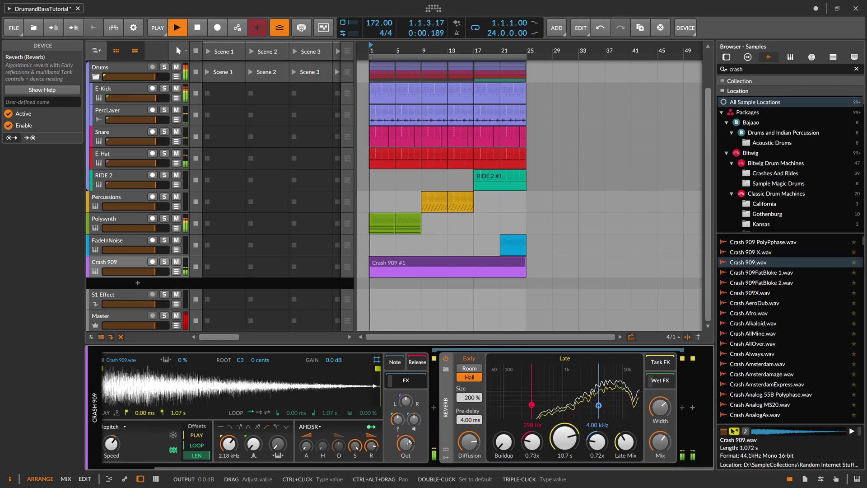
# Lower the crash Sampler's output to about -10.5 dB and play it back
pyautogui.moveTo(408, 443)
pyautogui.mouseDown()
pyautogui.moveTo(408, 452)
pyautogui.moveTo(409, 444)
pyautogui.mouseUp()
pyautogui.press('space')
pyautogui.press('space')
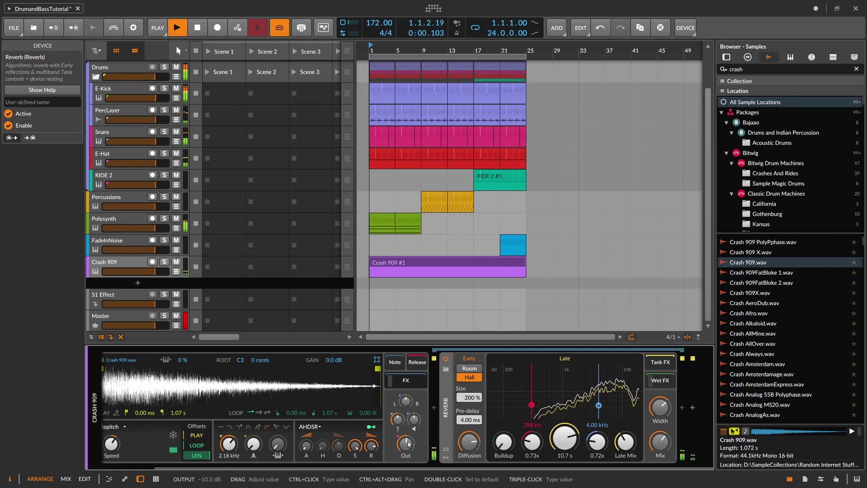
pyautogui.press('space')
# Play the crash again and shorten the Reverb's time to 5.29 s
pyautogui.hscroll(-2, 224, 437)
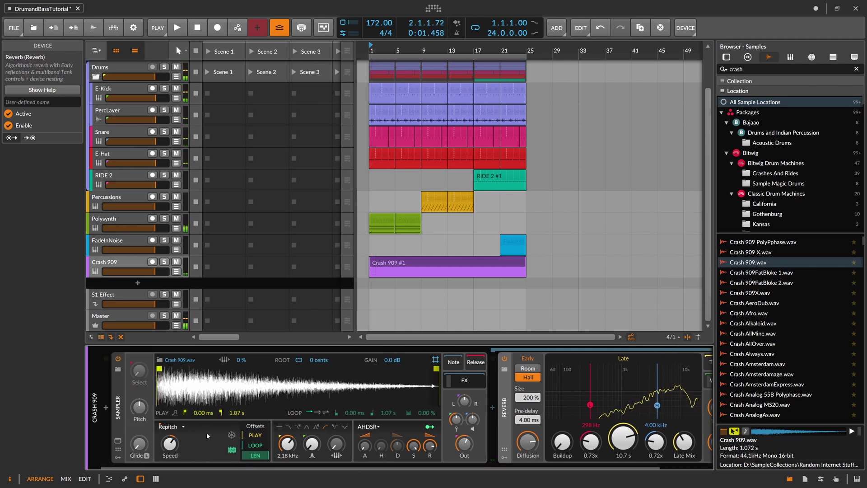
pyautogui.press('space')
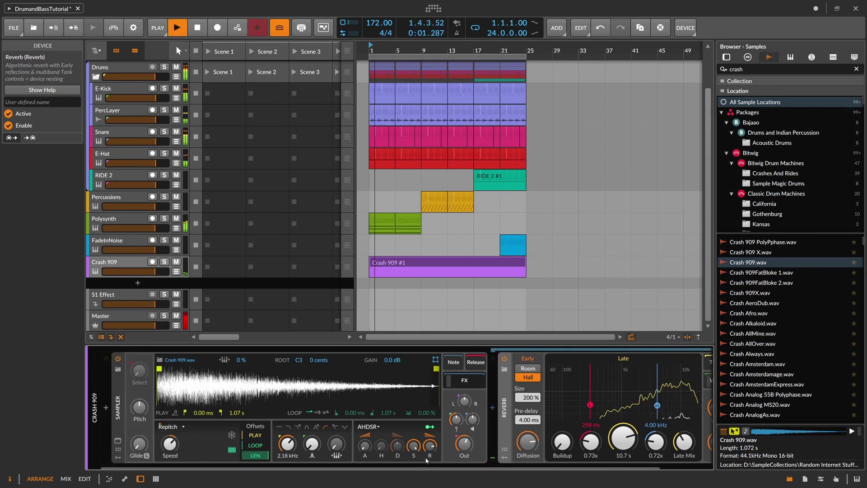
pyautogui.hscroll(2, 602, 452)
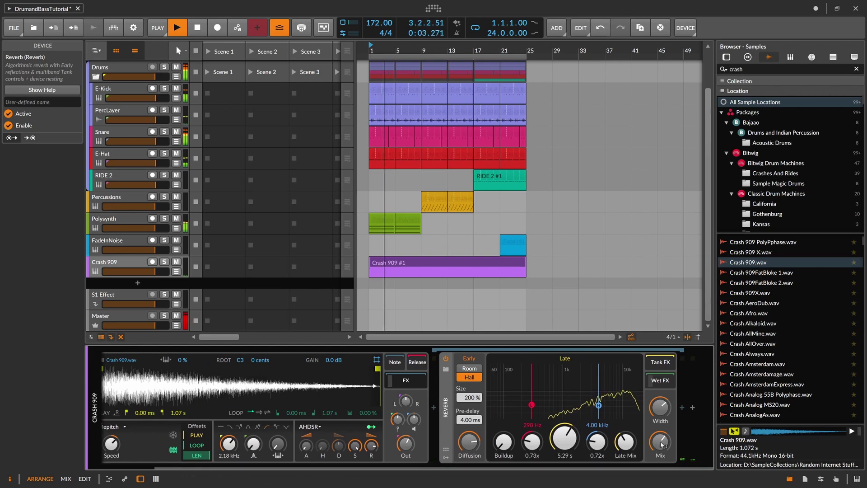
# Stop playback and shorten the Crash 909 clip to 8 bars, ending at bar 9
pyautogui.click(492, 266)
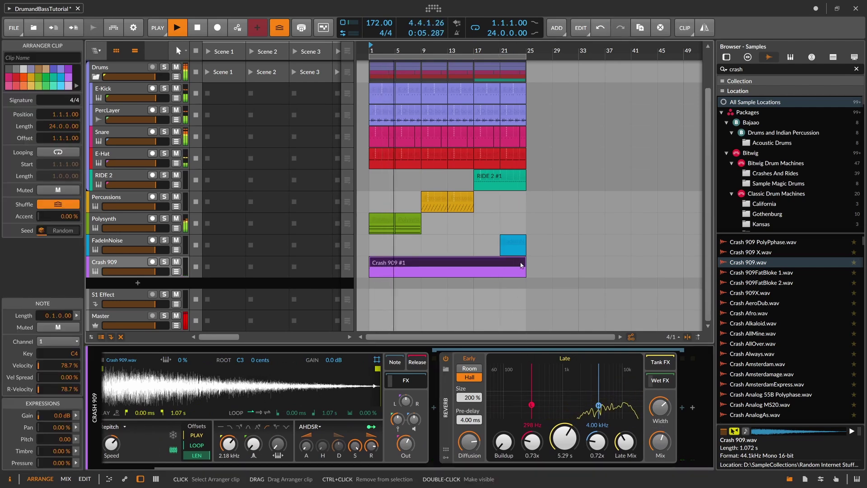
pyautogui.moveTo(526, 268); pyautogui.dragTo(474, 270)
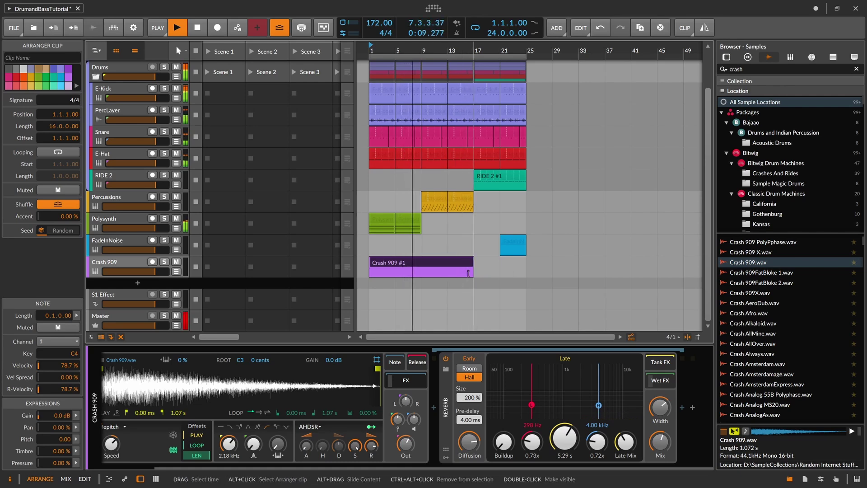
pyautogui.press('space')
pyautogui.moveTo(379, 50); pyautogui.dragTo(397, 120)
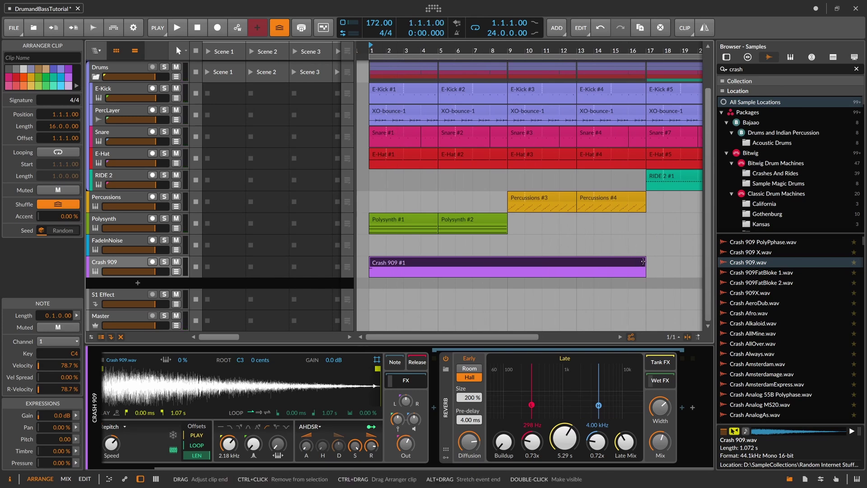
pyautogui.moveTo(645, 261); pyautogui.dragTo(512, 259)
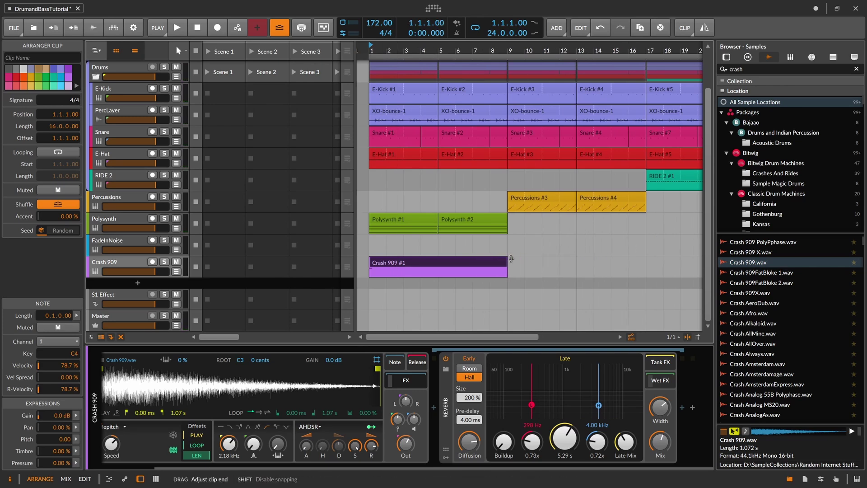
# Loop the 8-bar Crash 909 clip and extend it to a total length of 32 bars
pyautogui.moveTo(490, 51); pyautogui.dragTo(475, 116)
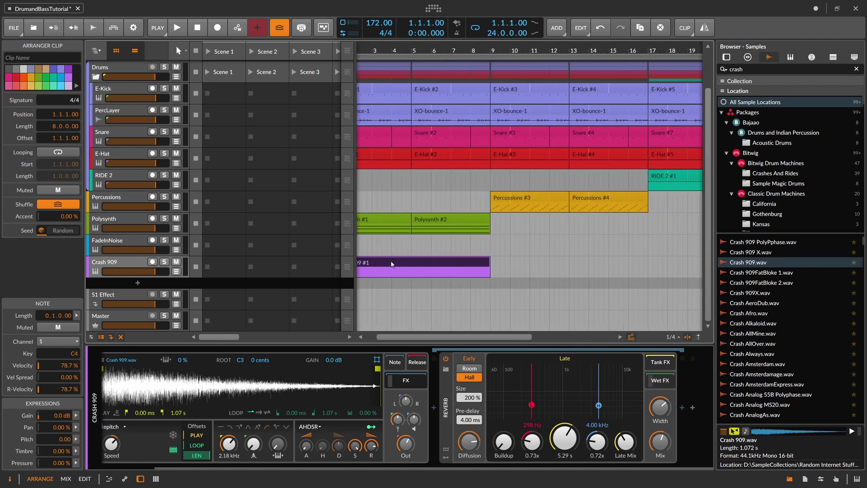
pyautogui.moveTo(423, 51); pyautogui.dragTo(424, 44)
pyautogui.moveTo(474, 272); pyautogui.dragTo(682, 272)
pyautogui.moveTo(512, 50); pyautogui.dragTo(511, 55)
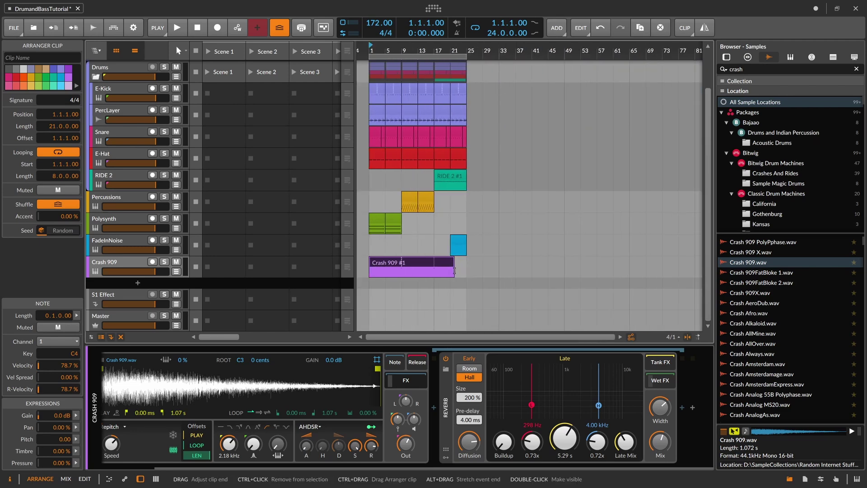
pyautogui.moveTo(454, 274); pyautogui.dragTo(542, 272)
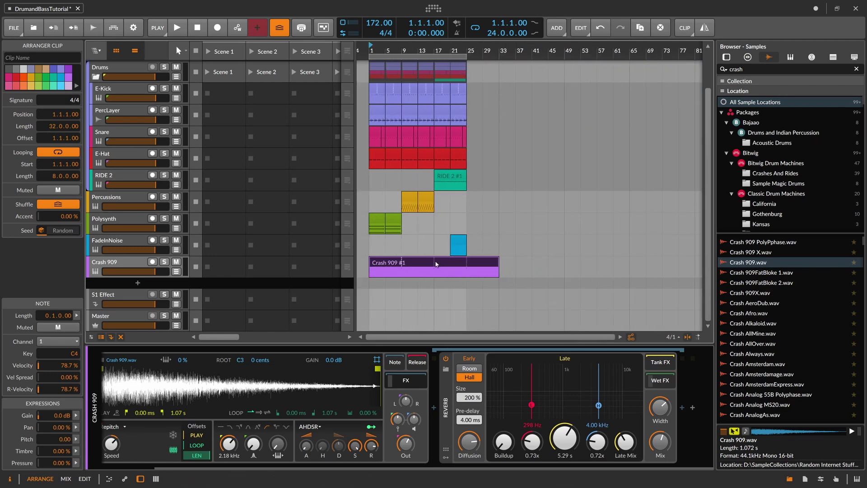
pyautogui.moveTo(468, 52); pyautogui.dragTo(467, 60)
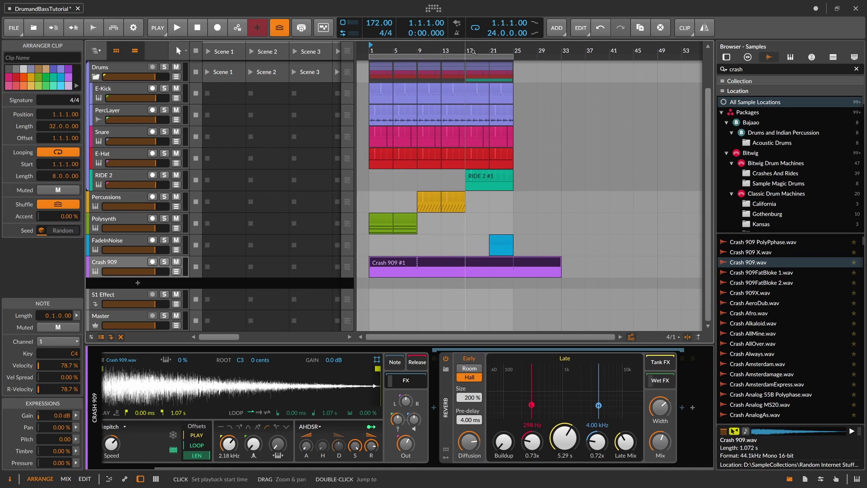
# Move the FadeInNoise clip to bar 13 and repeat the drum clips from bars 17–25 so the looped arrangement spans 32 bars
pyautogui.moveTo(512, 235); pyautogui.dragTo(466, 237)
pyautogui.click(503, 177)
pyautogui.keyDown('shift'); pyautogui.click(492, 68); pyautogui.keyUp('shift')
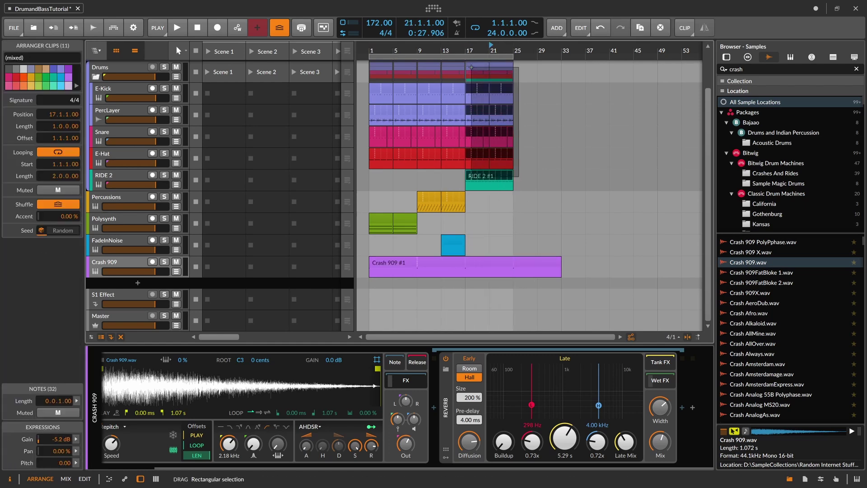
pyautogui.hotkey('ctrl', 'd')
pyautogui.moveTo(512, 56); pyautogui.dragTo(560, 57)
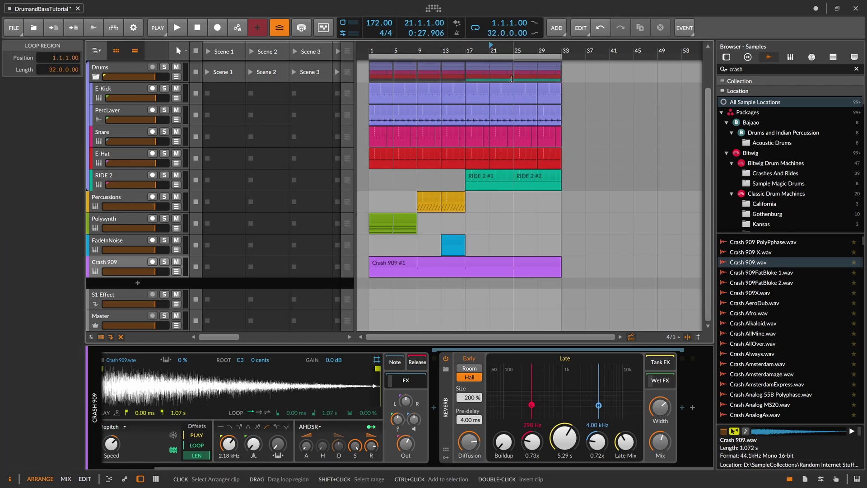
# Remove the Reece Bass clips after bar 17 and repeat the 4-bar Bass group clip to fill bars 17 to 33
pyautogui.scroll(3, 533, 74)
pyautogui.click(501, 93)
pyautogui.moveTo(523, 92); pyautogui.dragTo(485, 91)
pyautogui.press('Delete')
pyautogui.moveTo(525, 70); pyautogui.dragTo(460, 48)
pyautogui.hotkey('ctrl', 'd')
pyautogui.hotkey('ctrl', 'd')
pyautogui.hotkey('ctrl', 'd')
# Play the arrangement from around bar 15 to check the transition into the section at bar 17
pyautogui.press('space')
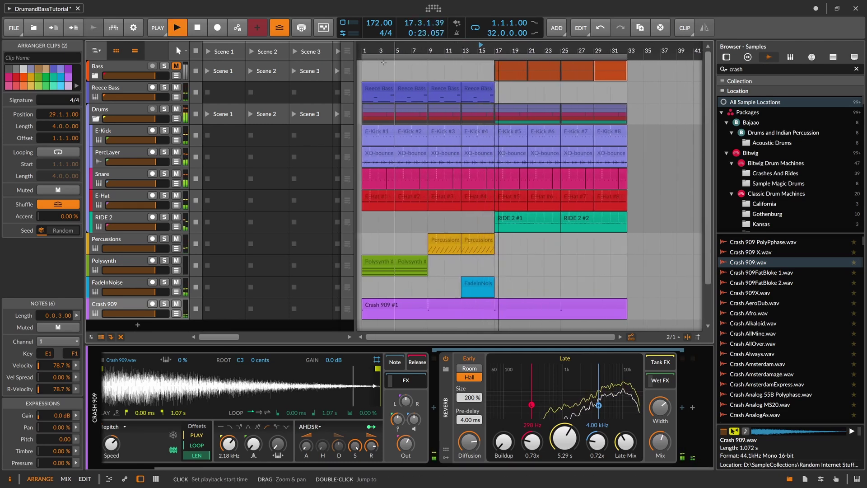
pyautogui.press('space')
pyautogui.press('space')
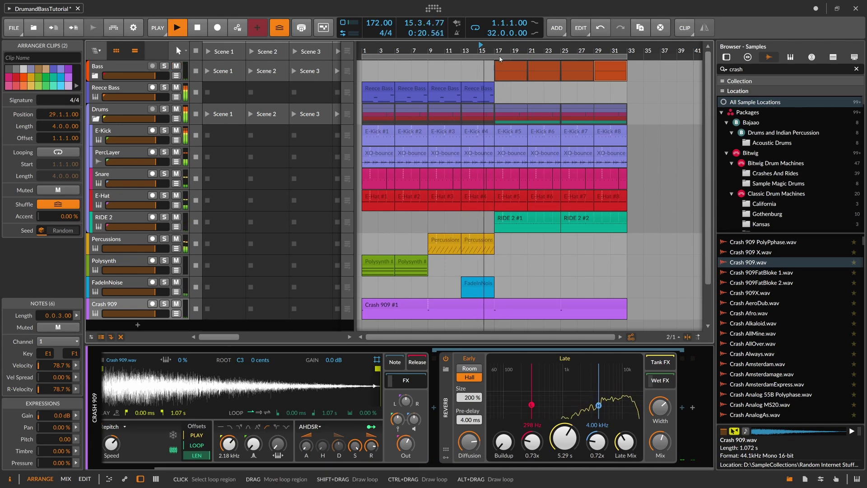
pyautogui.moveTo(476, 50); pyautogui.dragTo(460, 48)
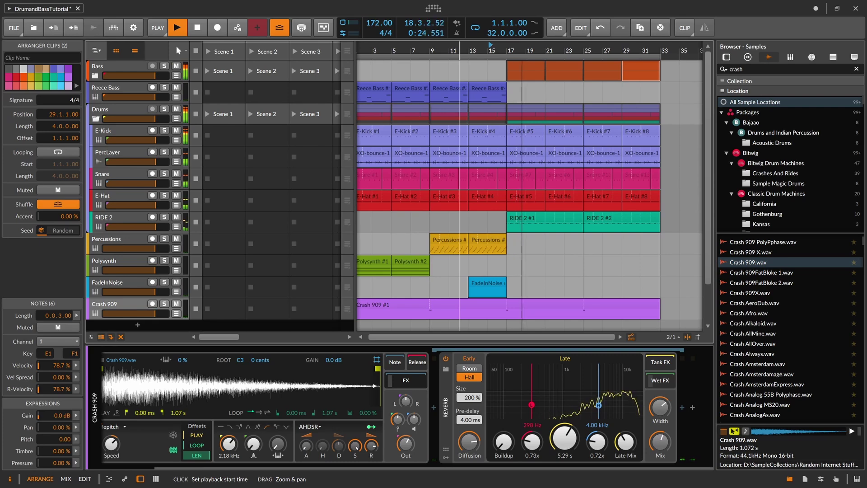
pyautogui.moveTo(460, 49); pyautogui.dragTo(461, 45)
# Set the RIDE 2 Sampler's filter cutoff to 969 Hz and adjust its gain and its envelope's sustain and decay
pyautogui.click(125, 219)
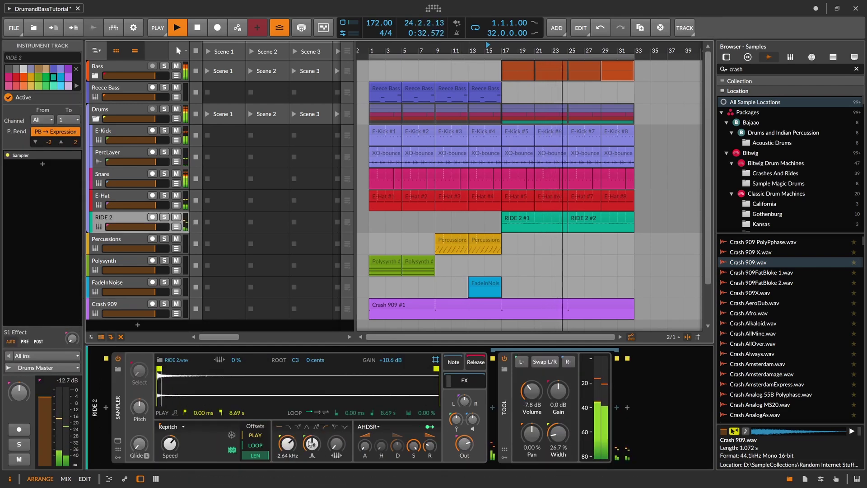
pyautogui.moveTo(291, 444); pyautogui.dragTo(291, 456)
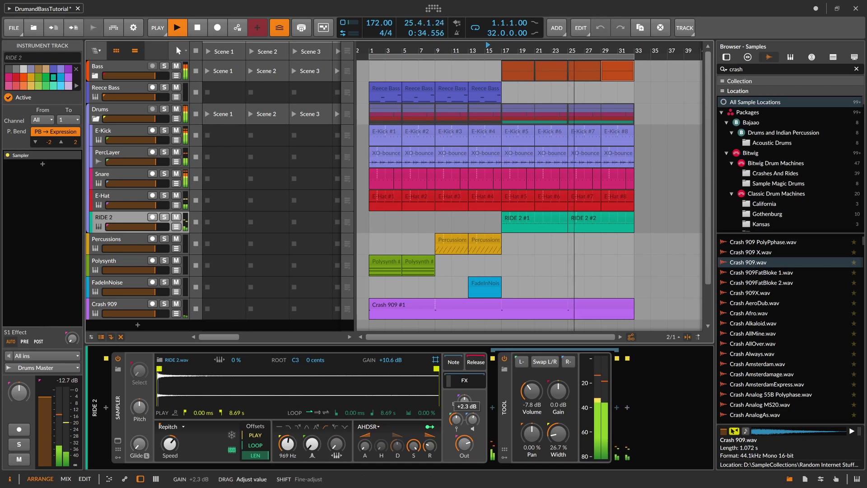
pyautogui.moveTo(472, 419); pyautogui.dragTo(472, 412)
pyautogui.moveTo(413, 446); pyautogui.dragTo(413, 486)
pyautogui.moveTo(397, 445)
pyautogui.mouseDown()
pyautogui.moveTo(430, 456)
pyautogui.moveTo(413, 434)
pyautogui.moveTo(414, 446)
pyautogui.mouseUp()
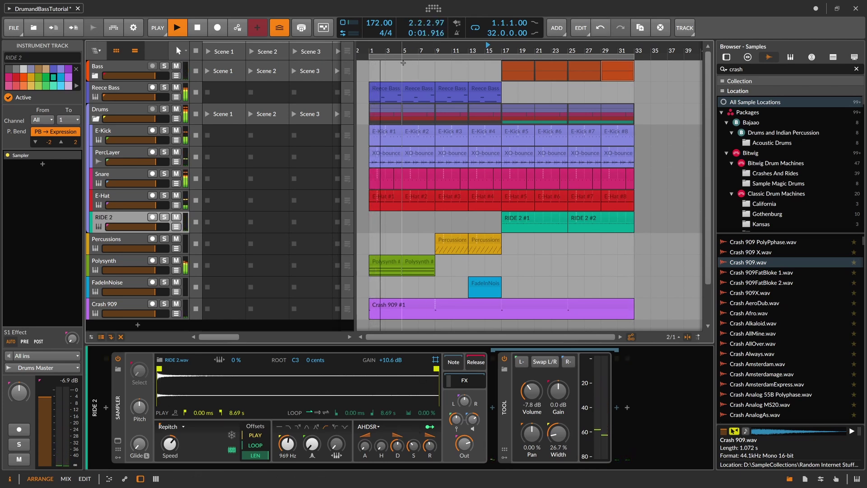
# Adjust the frequency range of the Freq Shifter on the Percussions track during playback
pyautogui.moveTo(407, 50); pyautogui.dragTo(407, 54)
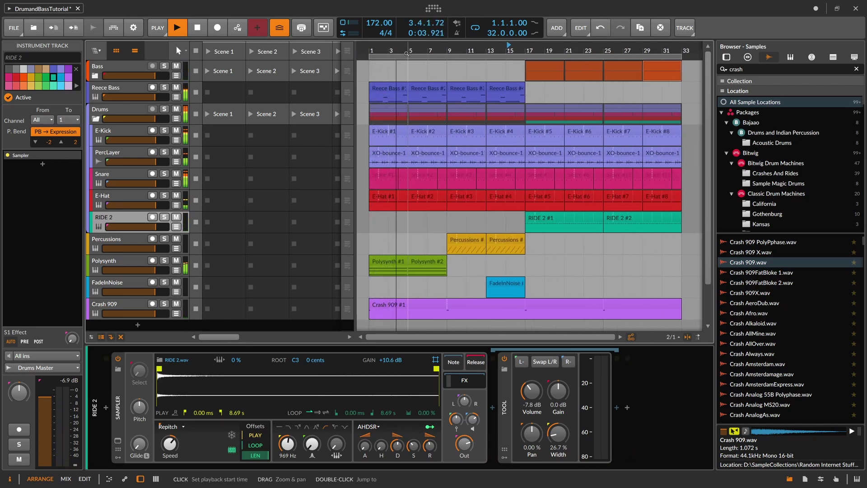
pyautogui.click(231, 246)
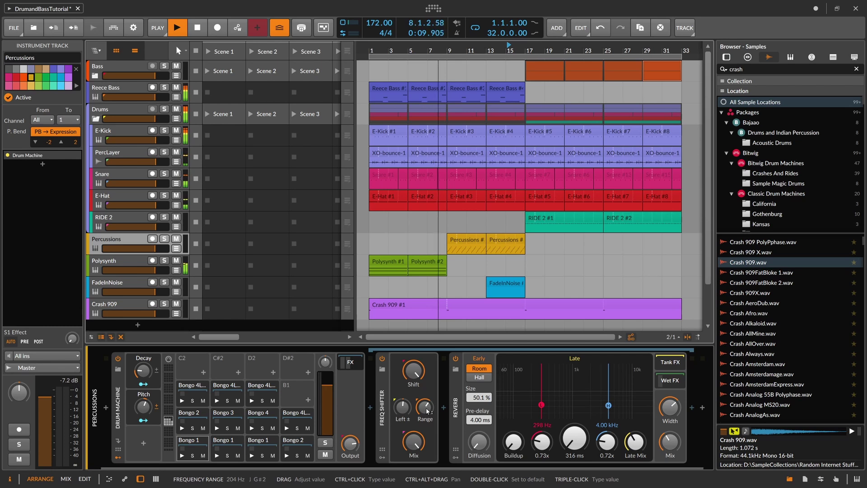
pyautogui.moveTo(427, 410); pyautogui.dragTo(428, 395)
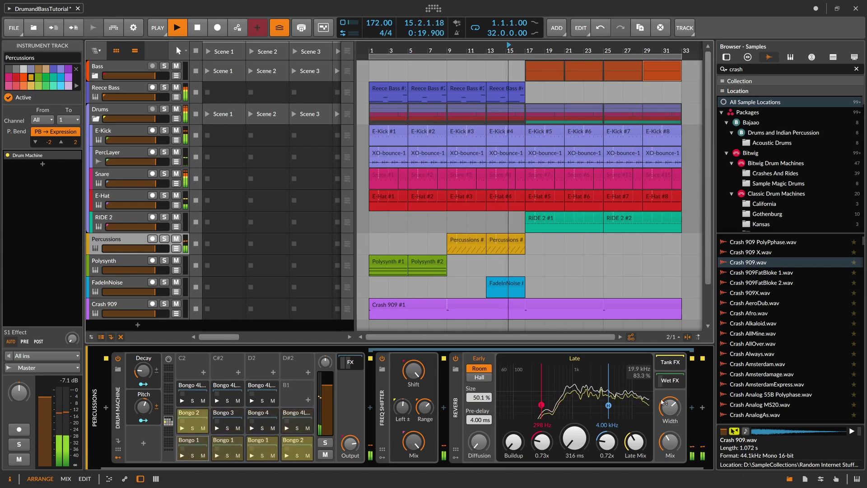
# Insert a Peak Limiter after the Reverb in the Percussions track's effects chain
pyautogui.click(691, 408)
pyautogui.write('peak limiter')
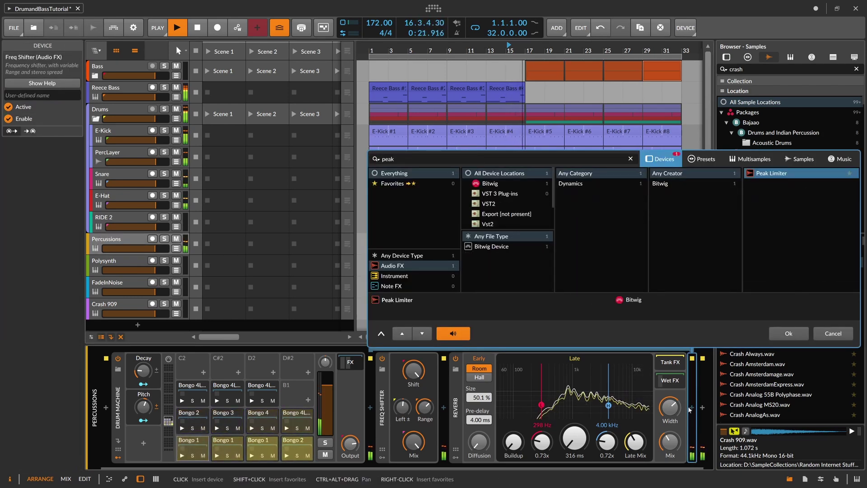
pyautogui.press('Return')
pyautogui.moveTo(581, 468); pyautogui.dragTo(660, 465)
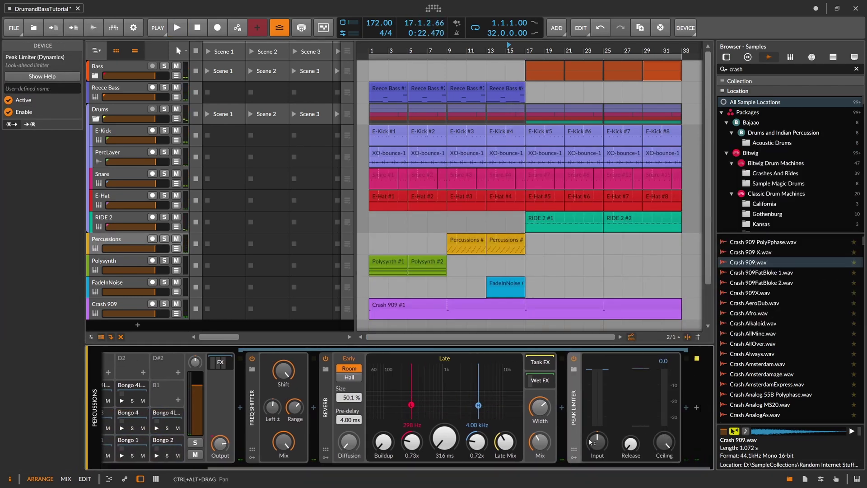
# Raise the Peak Limiter's input gain to +5.8 dB while playing from bar 9, and hide the Drum Machine's FX chain
pyautogui.press('space')
pyautogui.moveTo(594, 443); pyautogui.dragTo(594, 435)
pyautogui.press('space')
pyautogui.press('space')
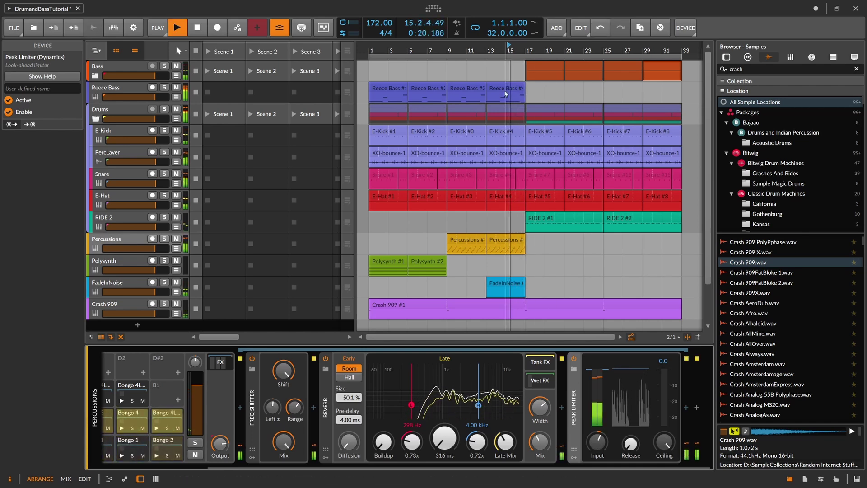
pyautogui.click(451, 45)
pyautogui.moveTo(597, 442); pyautogui.dragTo(597, 437)
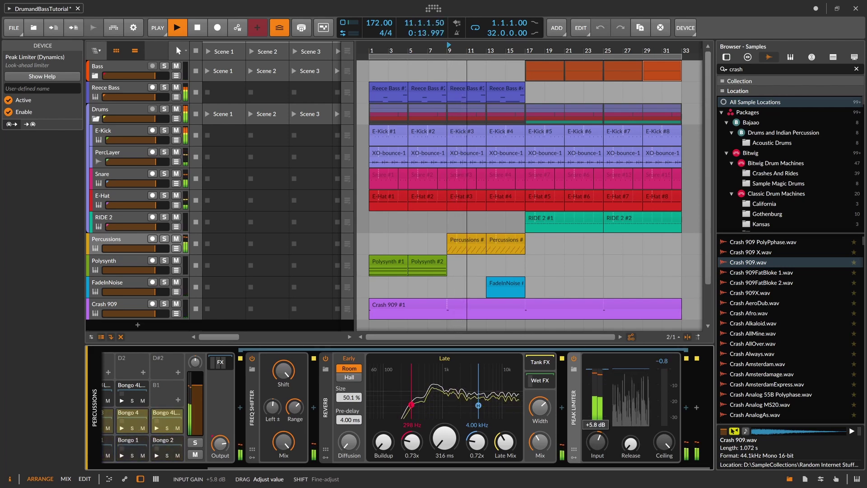
pyautogui.click(221, 364)
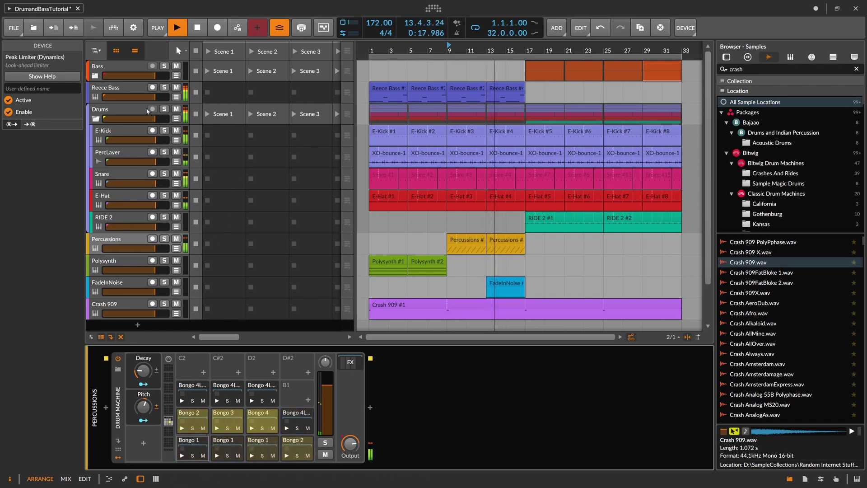
# Inspect the Reece Bass and FadeInNoise device chains and the parameters offered in the FadeInNoise automation lane
pyautogui.click(128, 93)
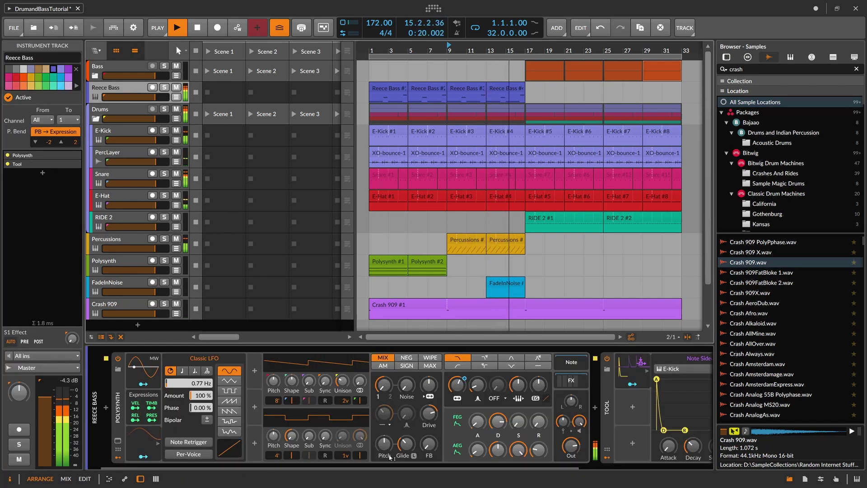
pyautogui.moveTo(377, 468); pyautogui.dragTo(411, 468)
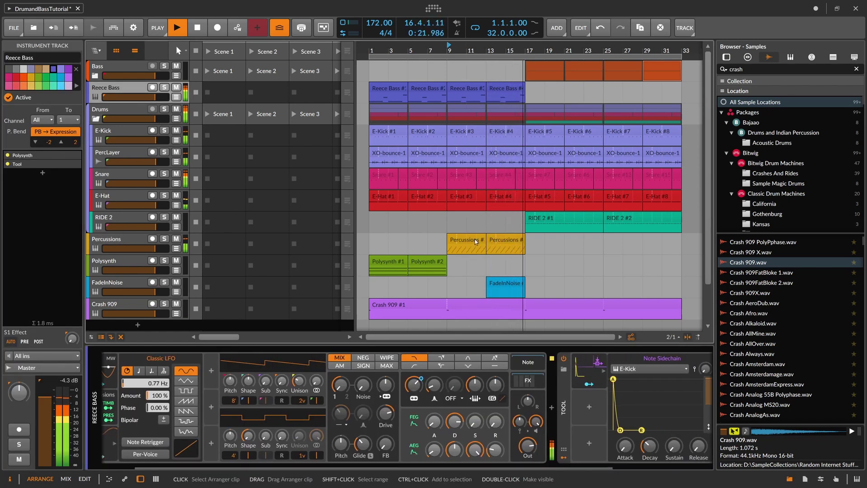
pyautogui.click(503, 284)
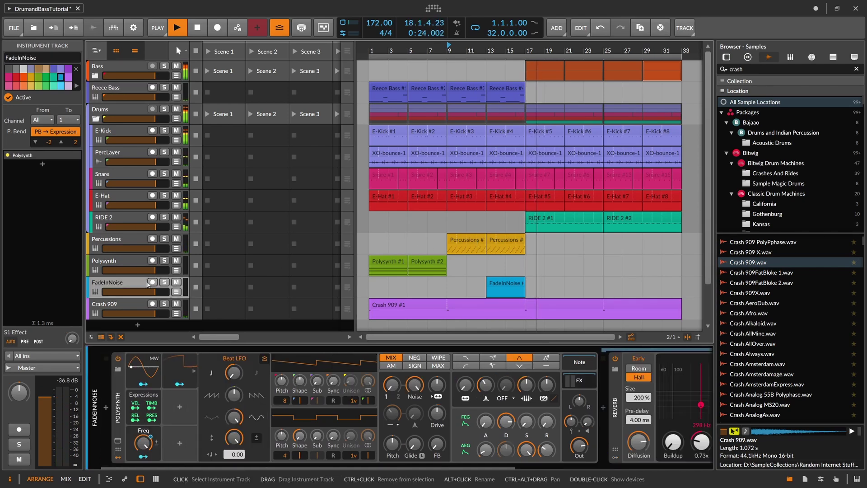
pyautogui.click(176, 291)
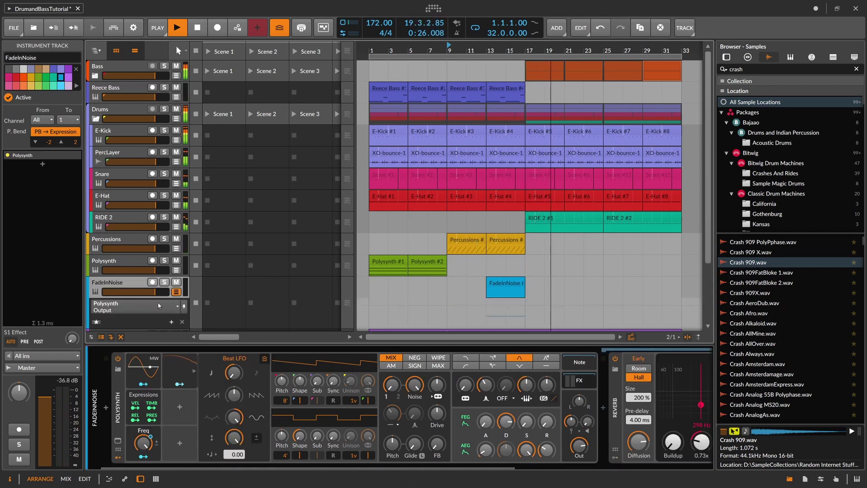
pyautogui.click(158, 306)
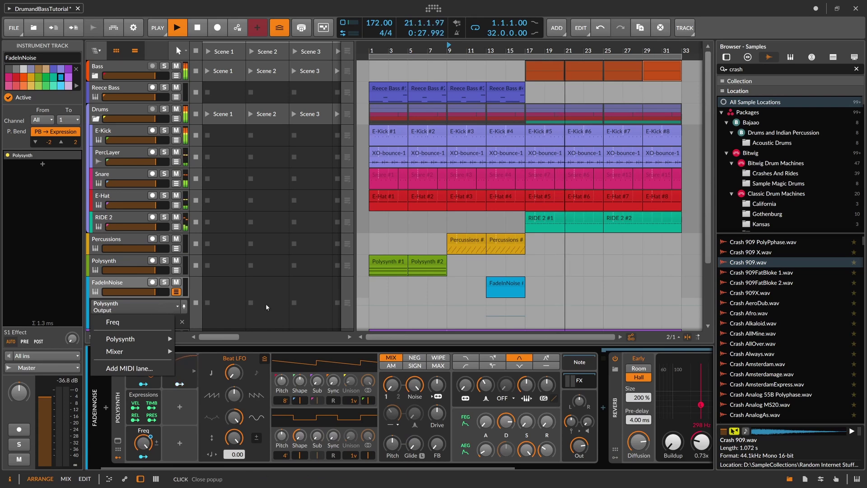
pyautogui.press('space')
# Trim the C4 note in the FadeInNoise clip to start at bar 5 with a 4-bar length, and play it back
pyautogui.doubleClick(495, 282)
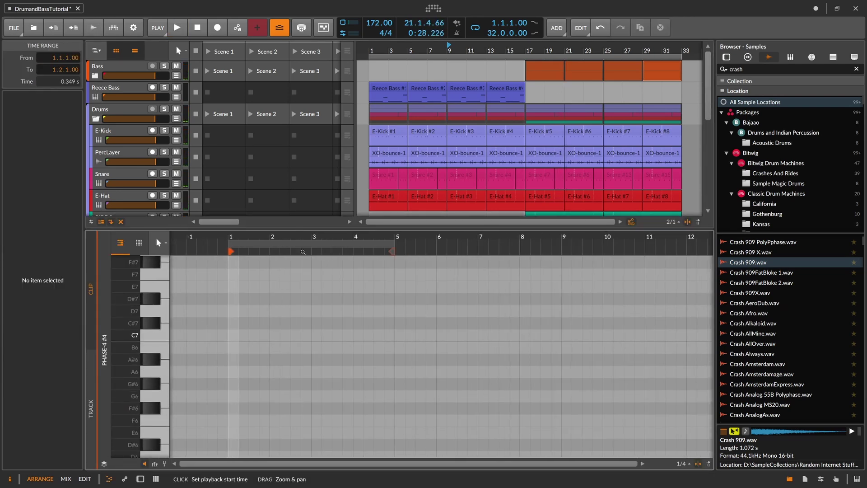
pyautogui.scroll(-10, 277, 332)
pyautogui.doubleClick(239, 321)
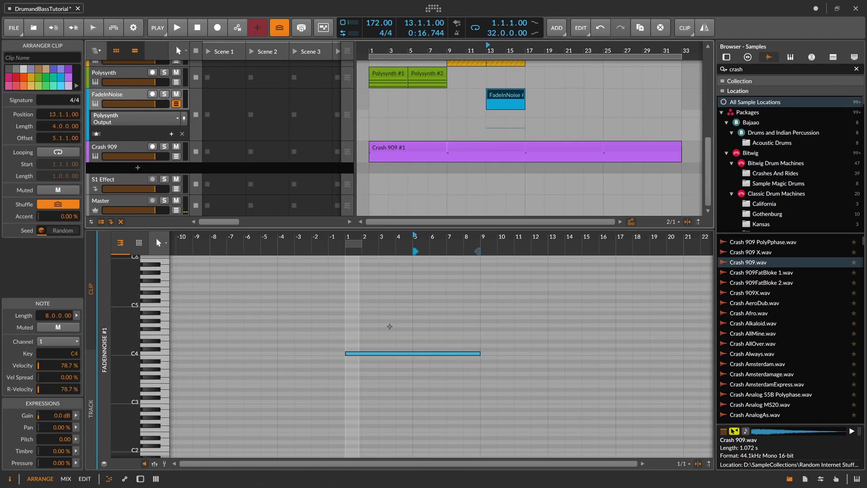
pyautogui.moveTo(390, 335); pyautogui.dragTo(414, 353)
pyautogui.press('space')
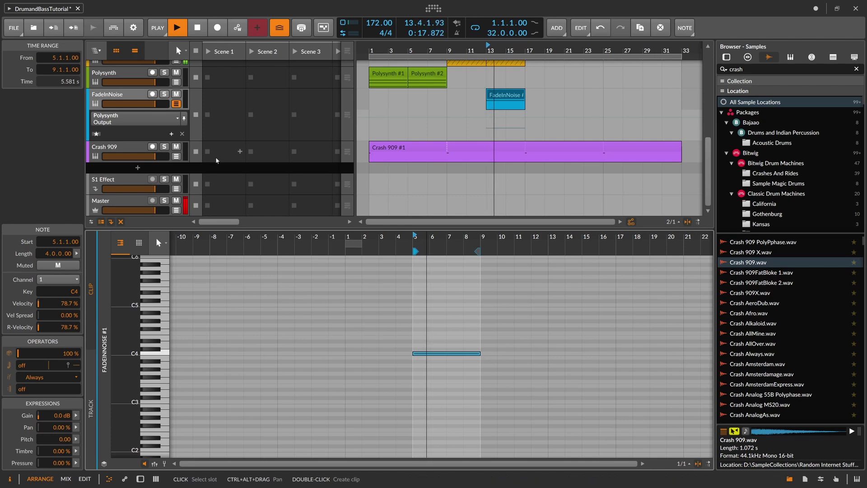
# Copy the FadeInNoise clip to bar 29 so the riser also ends the second section
pyautogui.scroll(5, 198, 143)
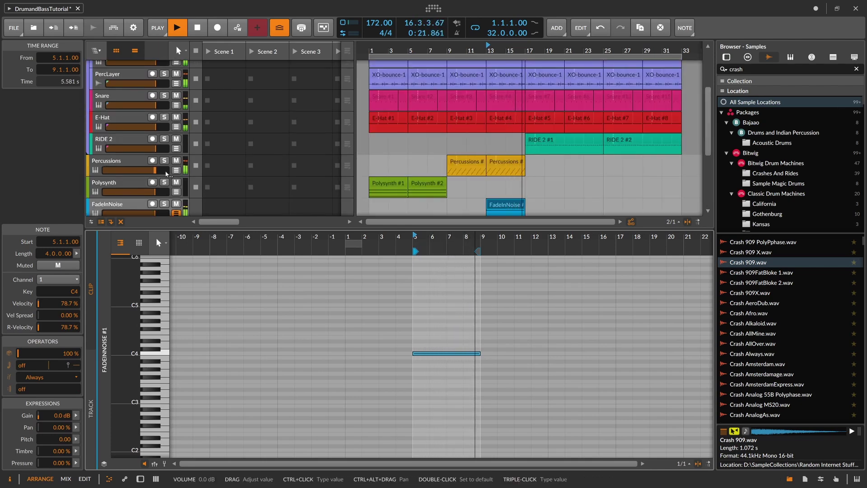
pyautogui.click(132, 208)
pyautogui.moveTo(134, 228); pyautogui.dragTo(136, 305)
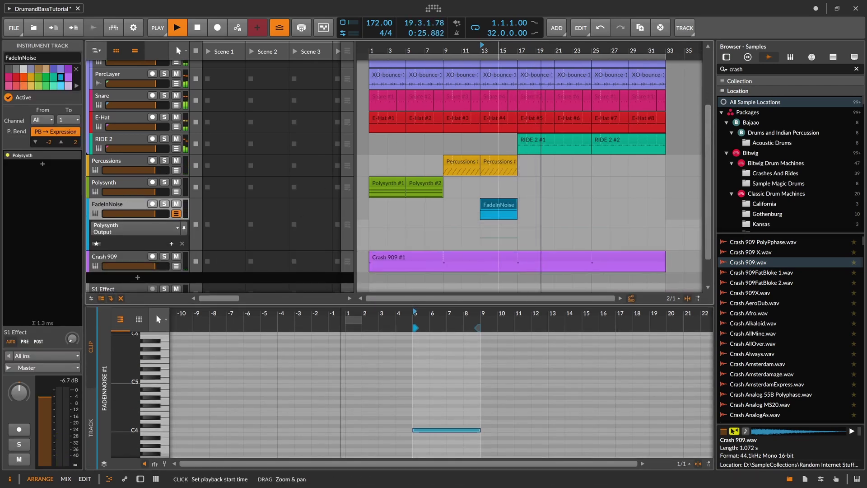
pyautogui.moveTo(503, 207); pyautogui.dragTo(648, 209)
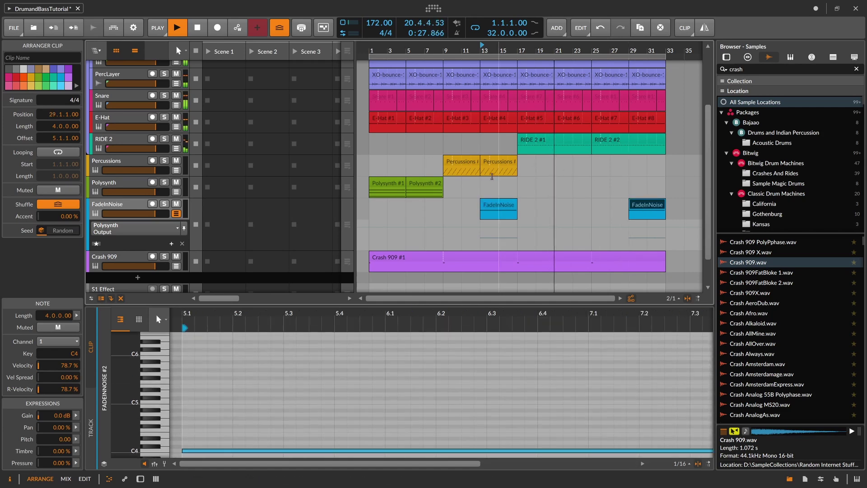
# Stop playback and delete the second RIDE 2 clip, which starts at bar 25
pyautogui.scroll(4, 611, 219)
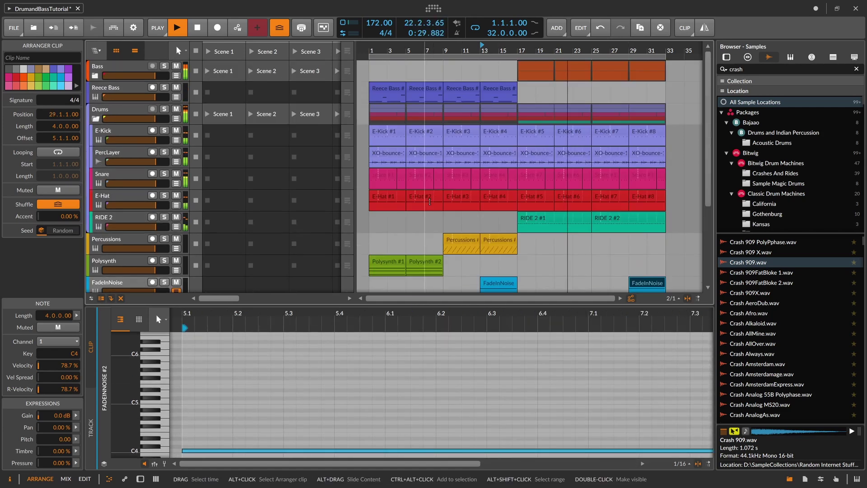
pyautogui.click(611, 219)
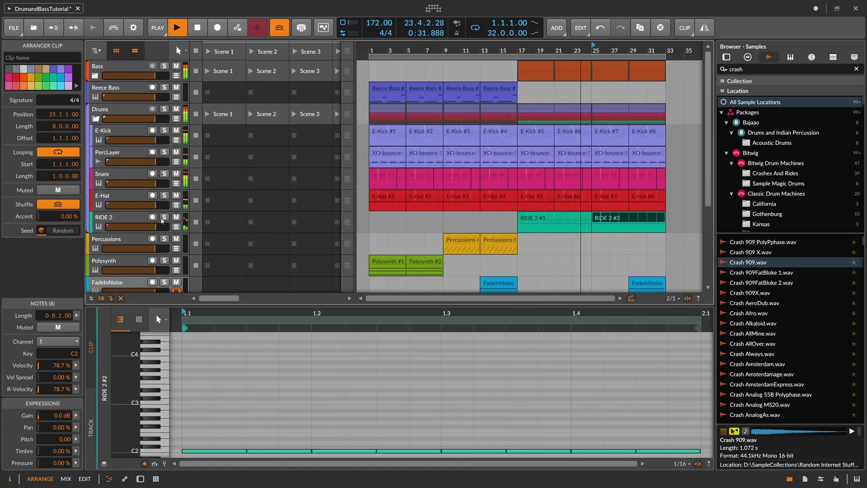
pyautogui.press('space')
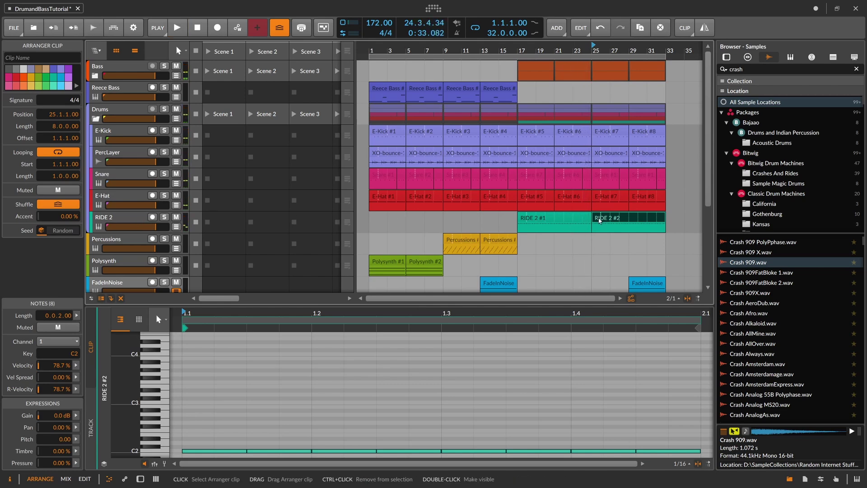
pyautogui.press('Delete')
# Duplicate the RIDE 2 track and move the copied track's clip to bar 25
pyautogui.click(131, 221)
pyautogui.hotkey('ctrl', 'd')
pyautogui.moveTo(537, 240); pyautogui.dragTo(615, 242)
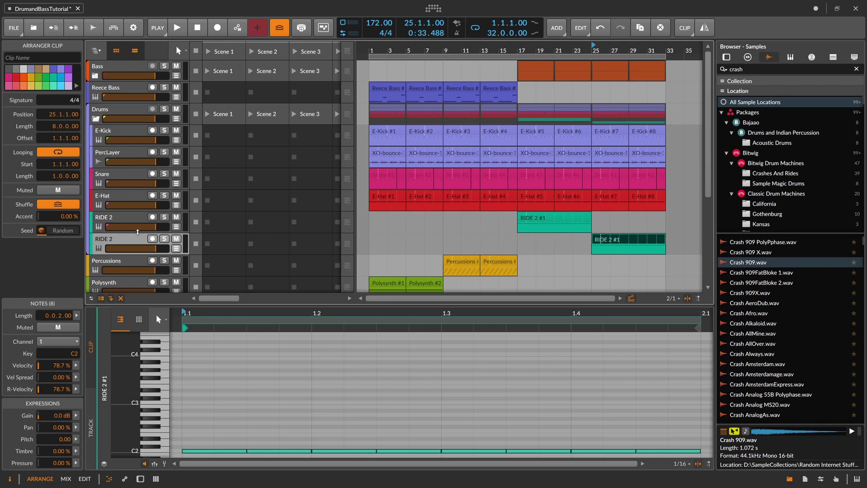
# Show the duplicated RIDE 2 track's Sampler and search the sample browser for "ride"
pyautogui.doubleClick(145, 240)
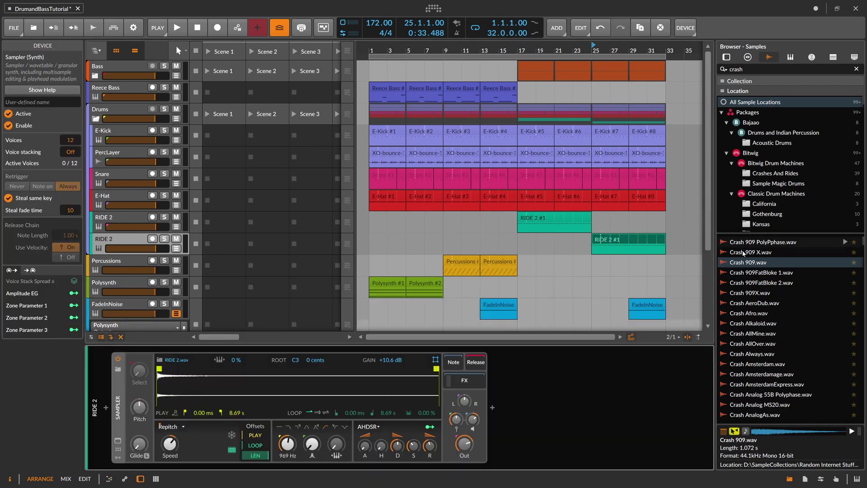
pyautogui.moveTo(748, 70); pyautogui.dragTo(668, 72)
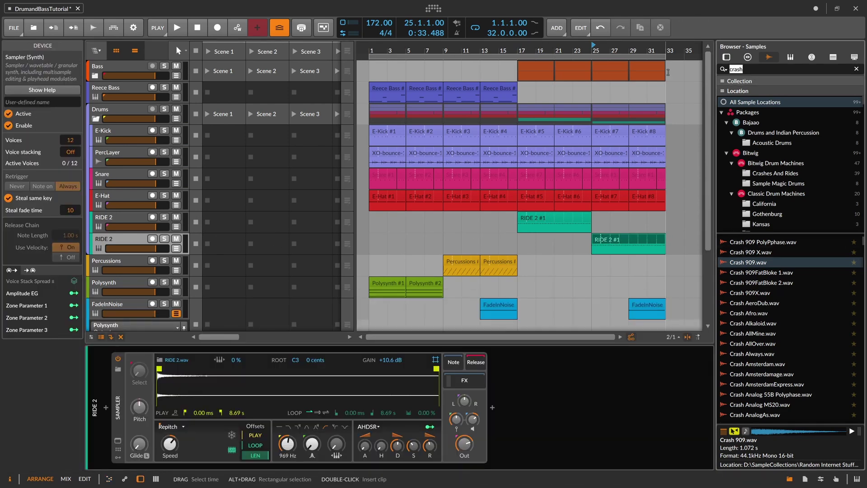
pyautogui.write('ride')
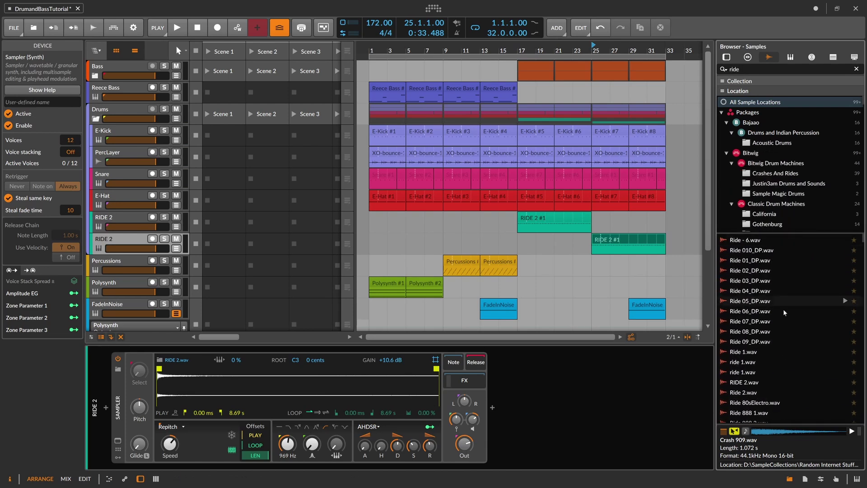
# Audition ride samples in the search results, including Ride 03_DP.wav through Ride 09_DP.wav
pyautogui.scroll(-5, 772, 300)
pyautogui.click(772, 299)
pyautogui.scroll(-6, 771, 300)
pyautogui.click(771, 300)
pyautogui.scroll(10, 768, 290)
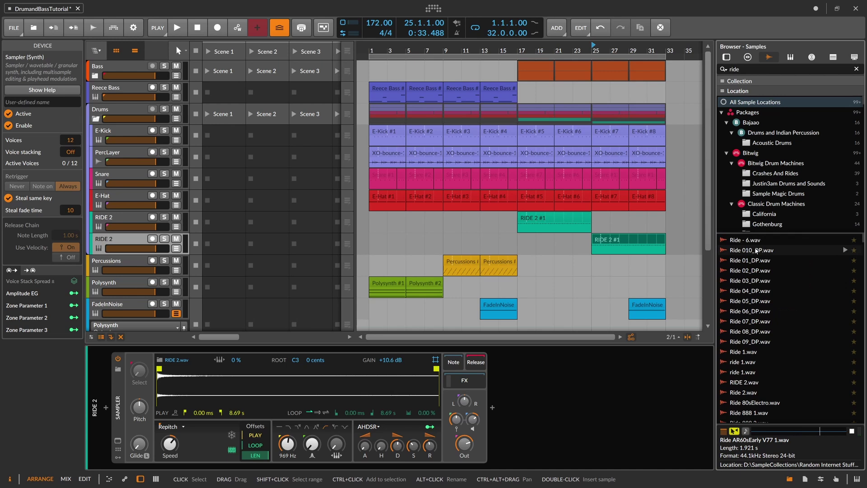
pyautogui.click(757, 269)
pyautogui.click(750, 280)
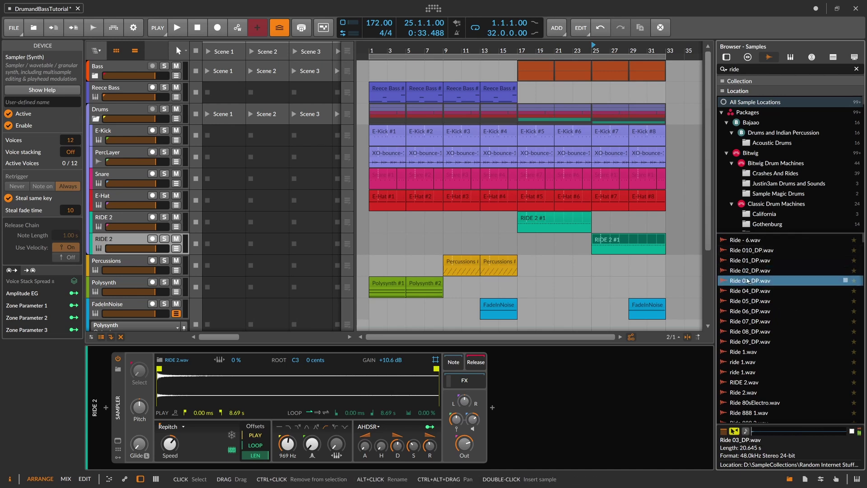
pyautogui.click(746, 291)
pyautogui.click(747, 301)
pyautogui.click(746, 312)
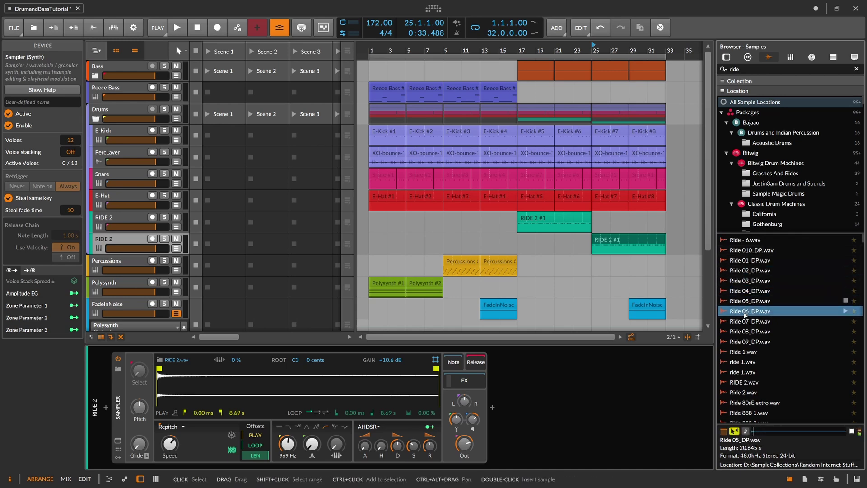
pyautogui.click(746, 332)
pyautogui.click(747, 342)
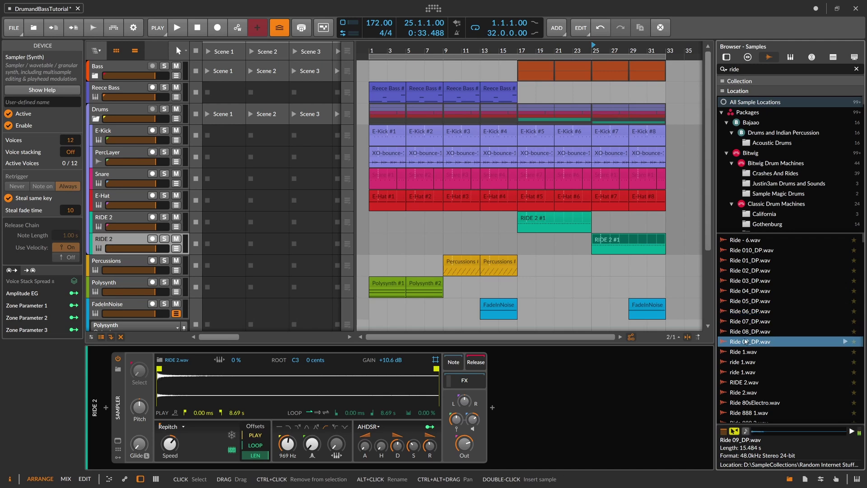
# Preview Ride 01_DP.wav once more and load it into the duplicated ride track's Sampler in place of RIDE 2.wav
pyautogui.click(751, 281)
pyautogui.click(753, 260)
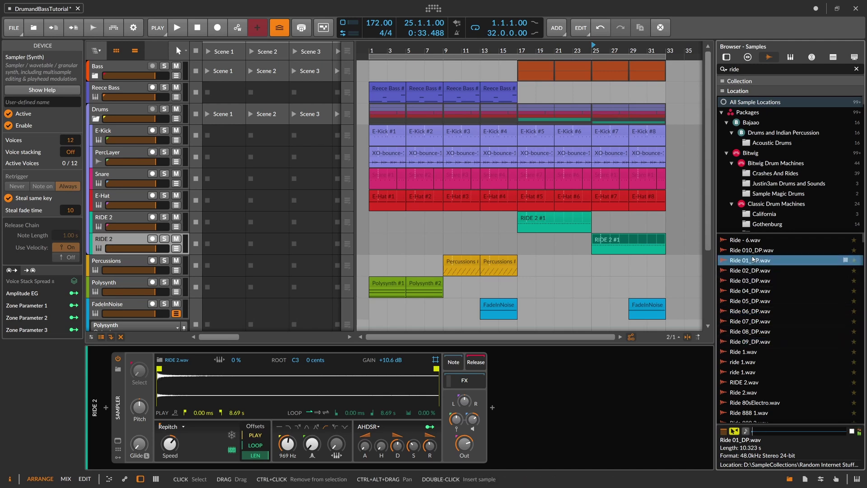
pyautogui.moveTo(744, 261); pyautogui.dragTo(316, 389)
pyautogui.moveTo(260, 394); pyautogui.dragTo(261, 393)
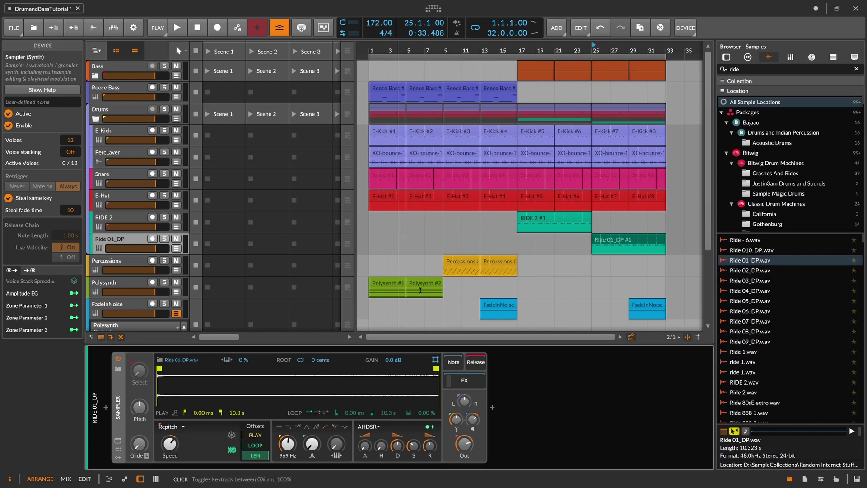
# Play the arrangement from bar 23 and raise the Ride 01_DP sample gain to +4.1 dB
pyautogui.press('space')
pyautogui.moveTo(459, 418); pyautogui.dragTo(459, 418)
pyautogui.moveTo(393, 360); pyautogui.dragTo(393, 352)
pyautogui.click(575, 49)
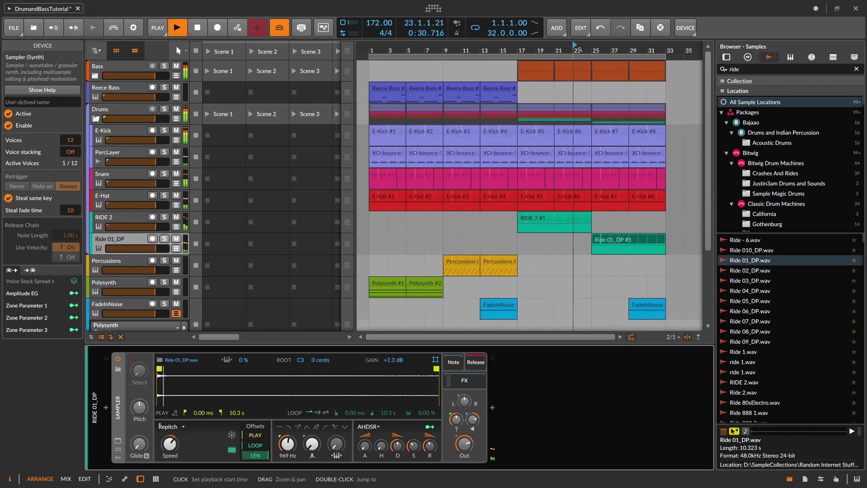
pyautogui.moveTo(394, 360); pyautogui.dragTo(394, 358)
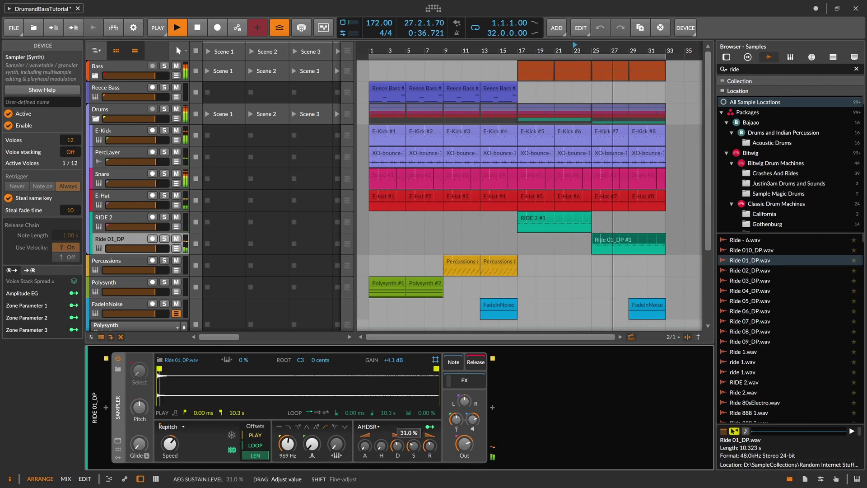
# Set the Ride 01_DP Sampler's sustain to 15.0 %, sample gain to +7.4 dB and output gain to +11.0 dB, and stop playback
pyautogui.moveTo(417, 450); pyautogui.dragTo(417, 462)
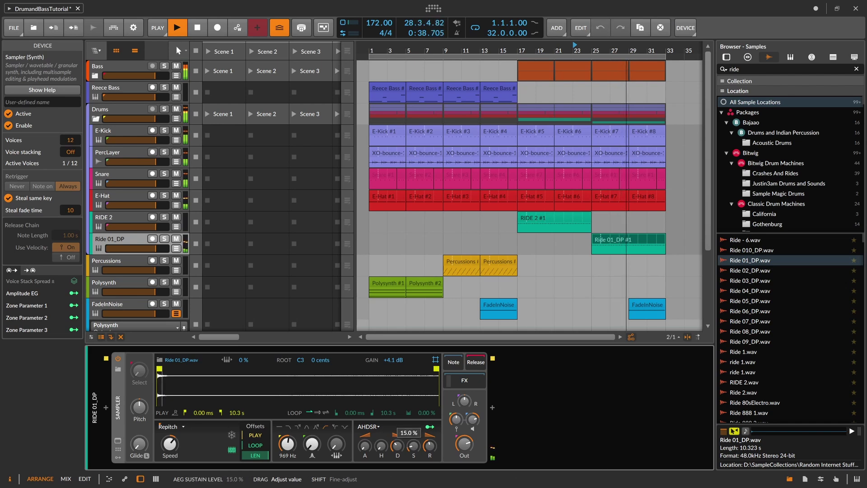
pyautogui.moveTo(473, 420)
pyautogui.mouseDown()
pyautogui.moveTo(473, 427)
pyautogui.moveTo(473, 415)
pyautogui.mouseUp()
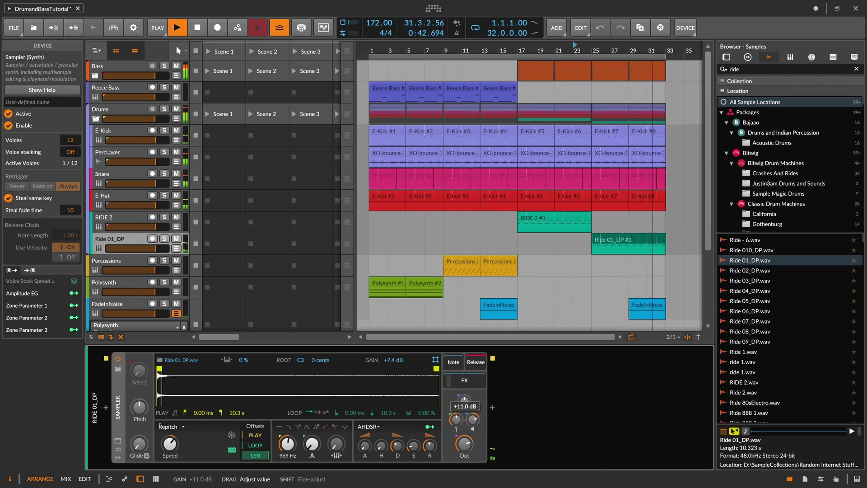
pyautogui.press('space')
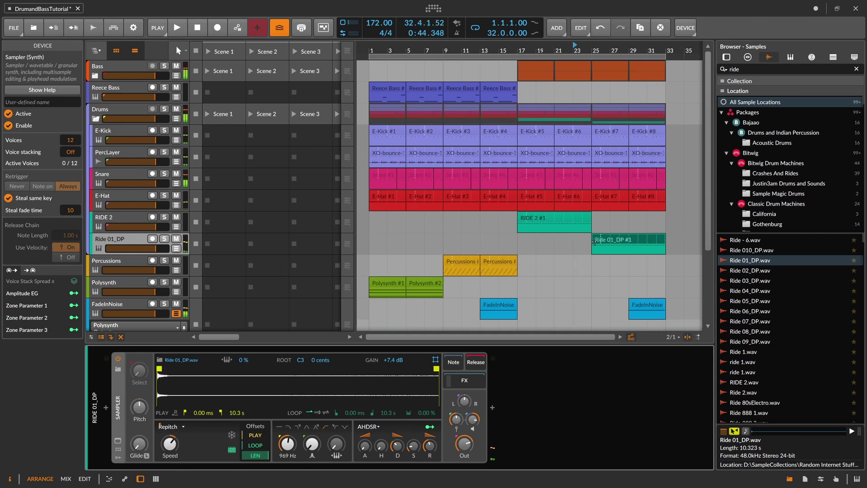
# Insert a sixteenth C2 note at 1.1.2 in the Ride 01_DP clip and lower its velocity to 46.3 %
pyautogui.doubleClick(594, 243)
pyautogui.moveTo(272, 324); pyautogui.dragTo(254, 385)
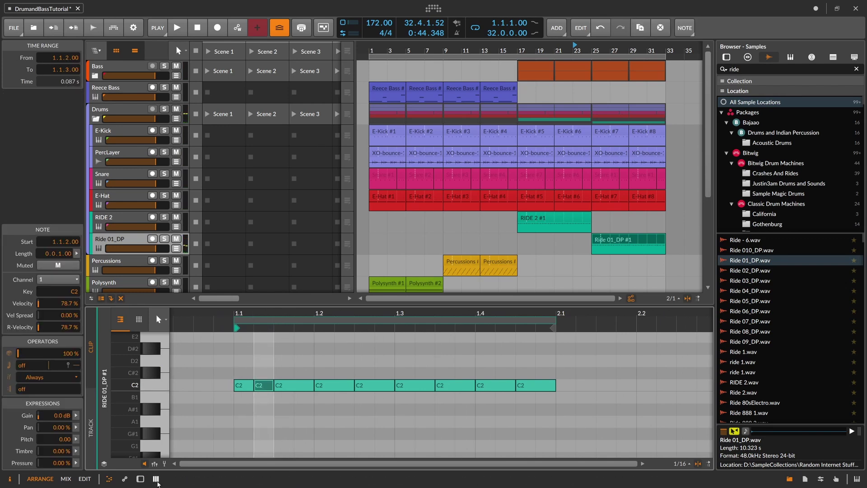
pyautogui.click(155, 463)
pyautogui.moveTo(254, 419); pyautogui.dragTo(254, 448)
# Duplicate the alternating loud and soft C2 sixteenth notes until they fill the whole one-bar Ride 01_DP clip
pyautogui.click(264, 364)
pyautogui.moveTo(264, 364); pyautogui.dragTo(249, 385)
pyautogui.hotkey('ctrl', 'd')
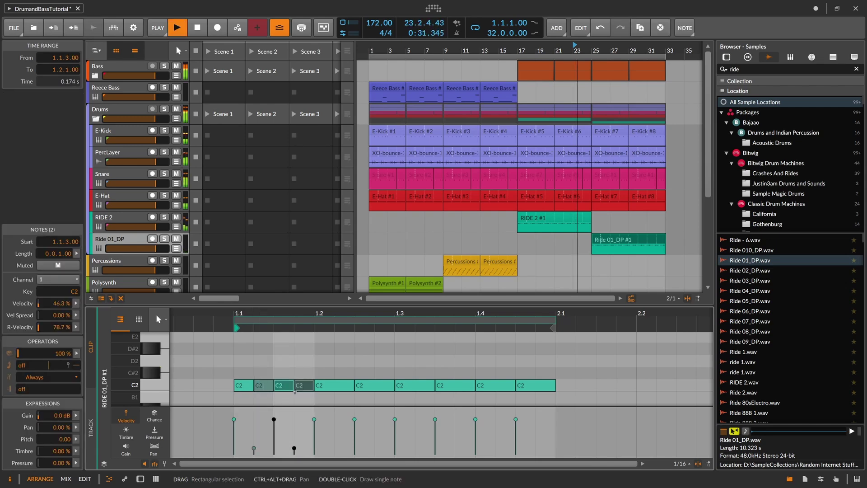
pyautogui.doubleClick(139, 239)
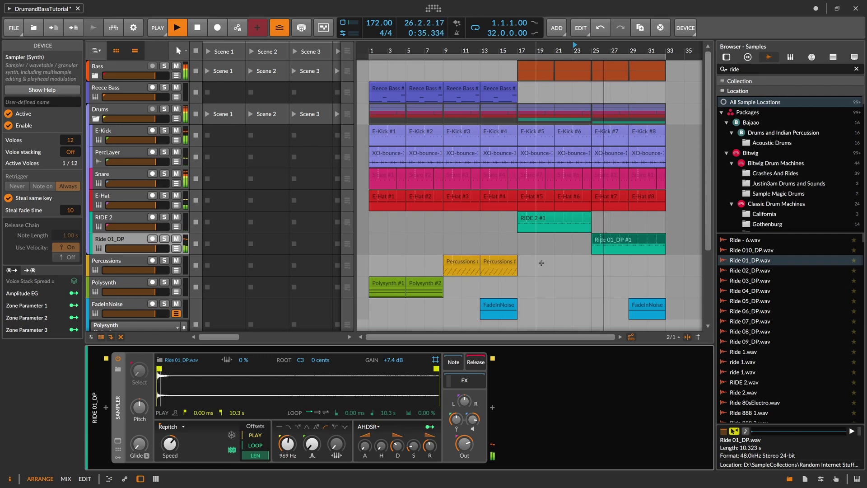
pyautogui.doubleClick(598, 242)
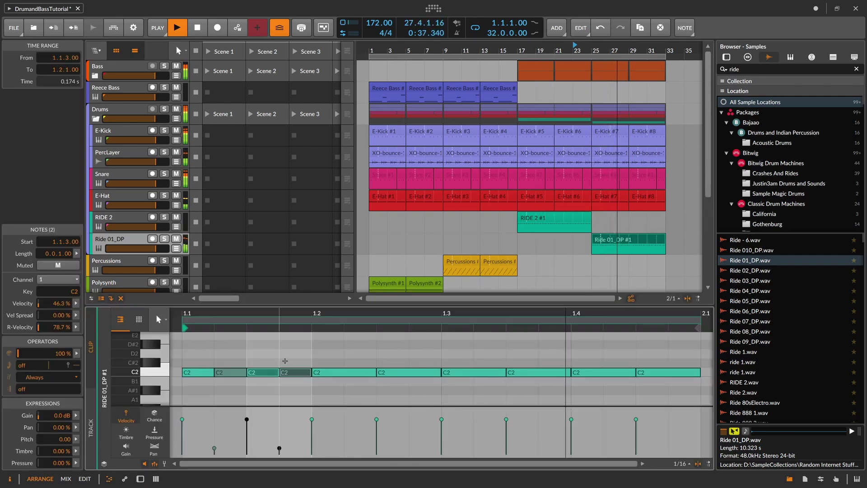
pyautogui.moveTo(303, 383); pyautogui.dragTo(197, 311)
pyautogui.hotkey('ctrl', 'd')
pyautogui.hotkey('ctrl', 'd')
pyautogui.hotkey('ctrl', 'd')
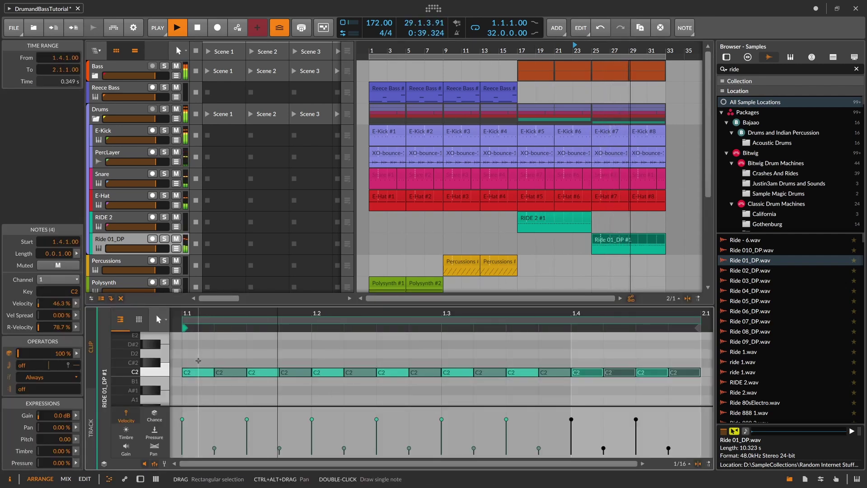
# Restart playback and try faster Sampler speeds, 110 % on Ride 01_DP and 161 % on RIDE 2
pyautogui.press('d')
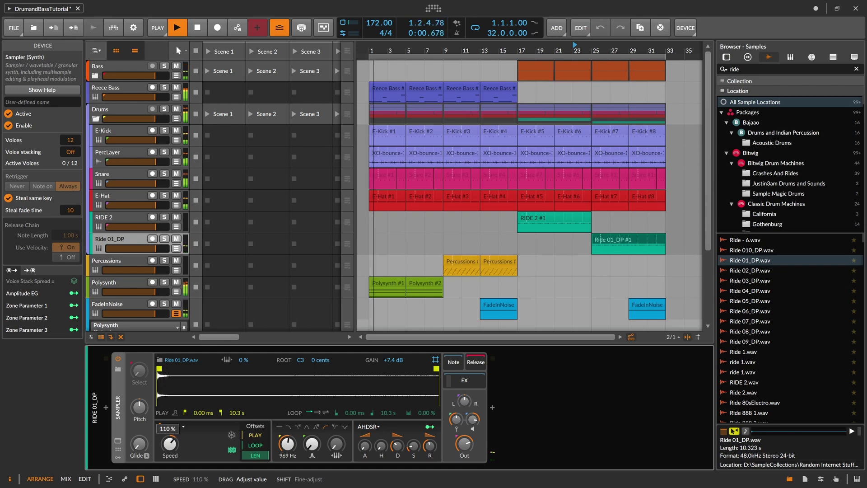
pyautogui.press('space')
pyautogui.press('space')
pyautogui.click(136, 219)
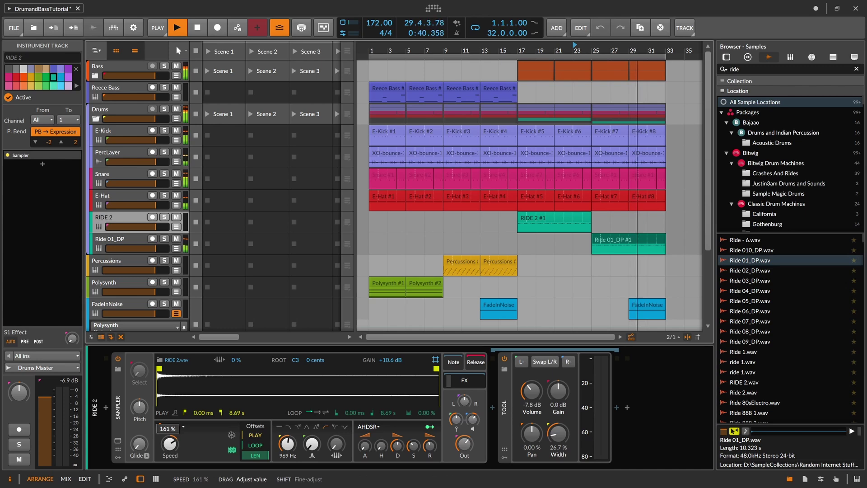
# Set the Ride 01_DP Sampler's speed to 74.7 % and its filter frequency to 1.24 kHz during playback, and stop
pyautogui.click(110, 239)
pyautogui.moveTo(175, 450); pyautogui.dragTo(175, 458)
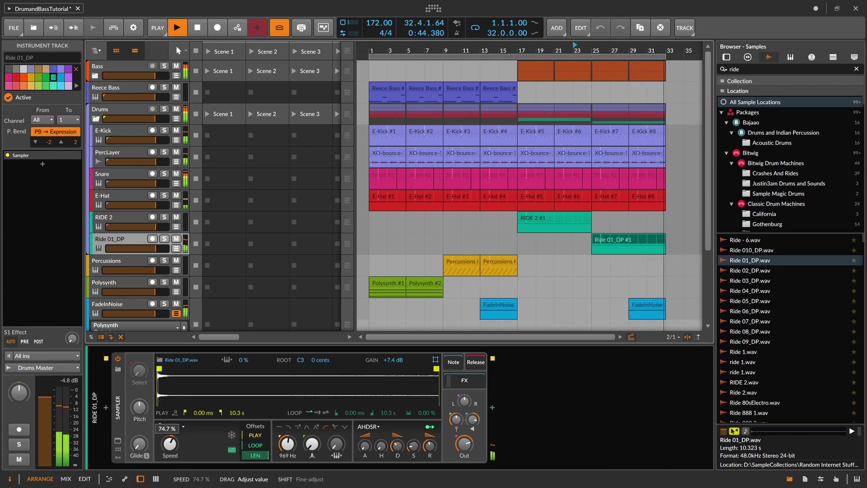
pyautogui.press('space')
pyautogui.press('space')
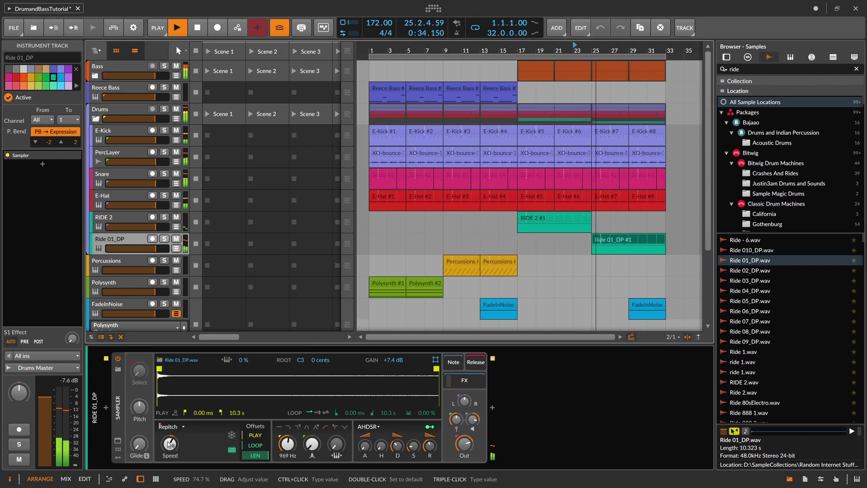
pyautogui.moveTo(287, 444); pyautogui.dragTo(287, 439)
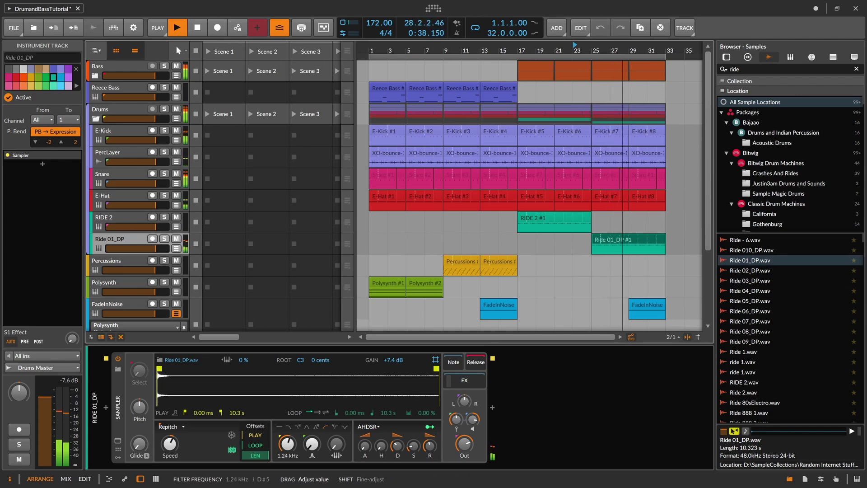
pyautogui.press('space')
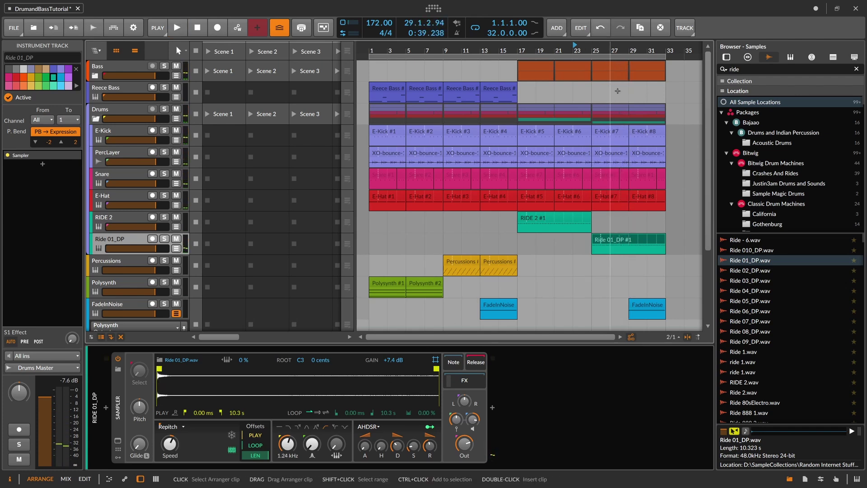
# Set the loop region to the eight bars from bar 25 and select the Ride 01_DP clip
pyautogui.moveTo(371, 55); pyautogui.dragTo(463, 51)
pyautogui.click(438, 240)
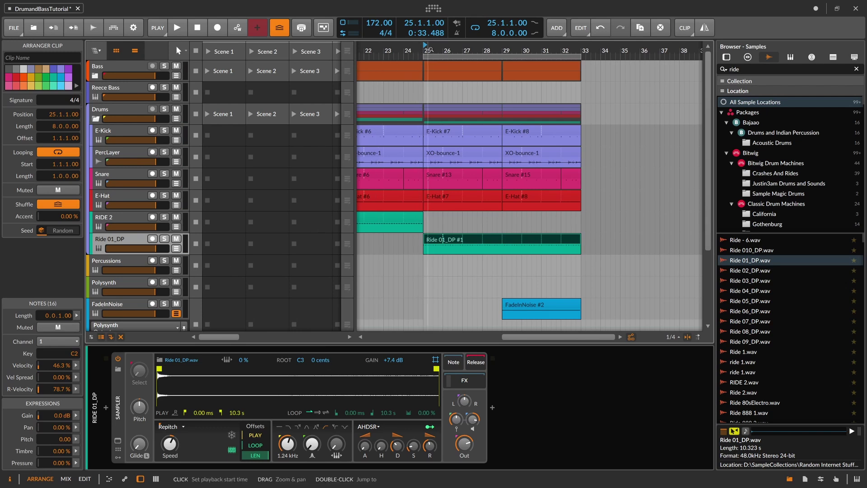
pyautogui.scroll(-3, 468, 80)
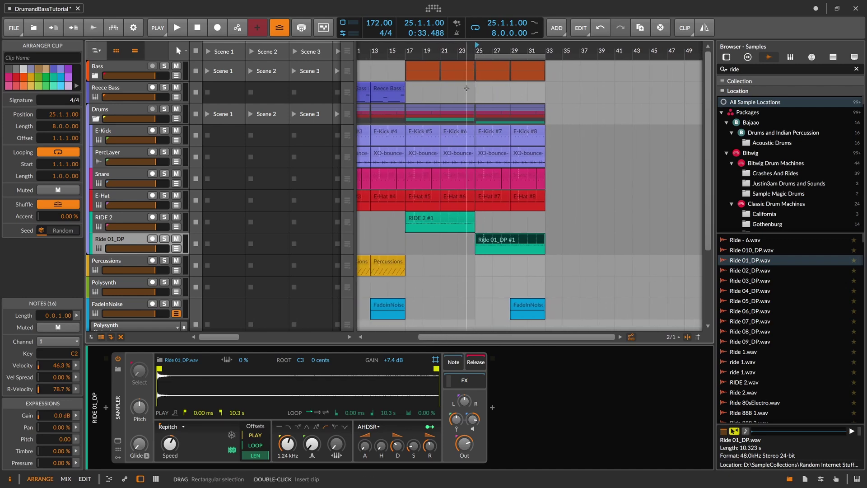
# Unfold the Bass group and set the loop region to 16 bars starting at bar 17
pyautogui.click(95, 75)
pyautogui.click(352, 99)
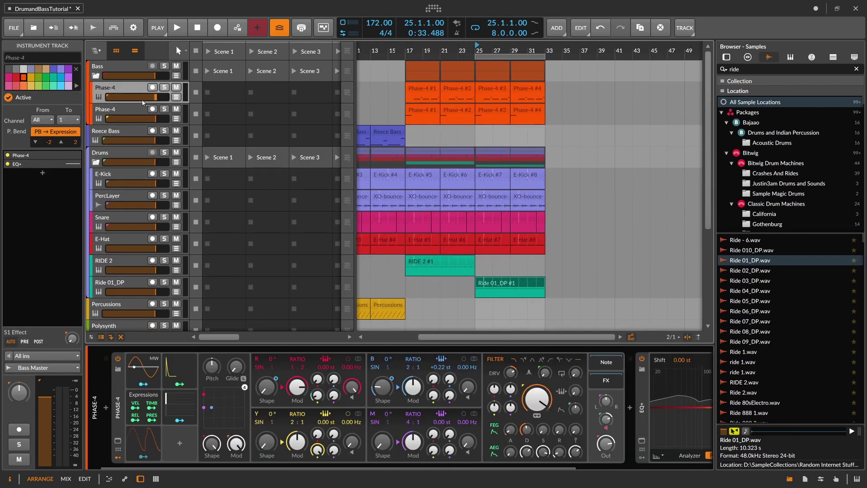
pyautogui.click(407, 51)
pyautogui.moveTo(476, 56); pyautogui.dragTo(454, 45)
# Show the Reece Bass track's Polysynth Freq automation and select its point at bar 1
pyautogui.click(179, 141)
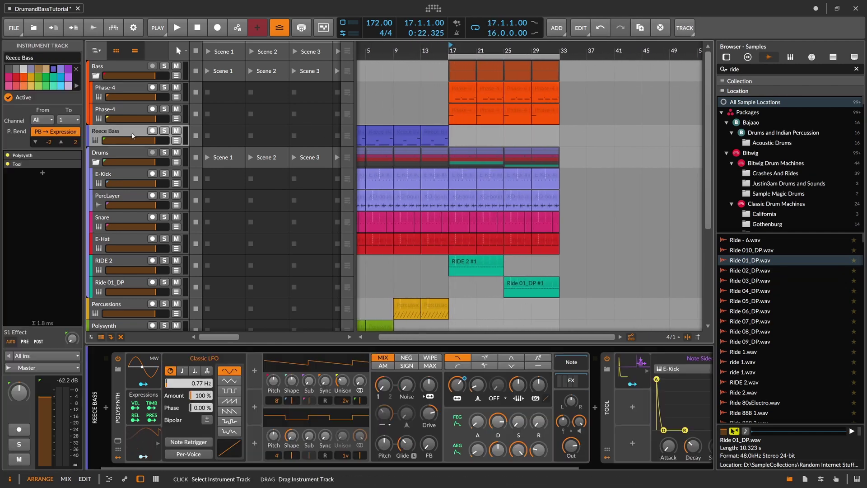
pyautogui.click(176, 140)
pyautogui.click(141, 153)
pyautogui.click(130, 170)
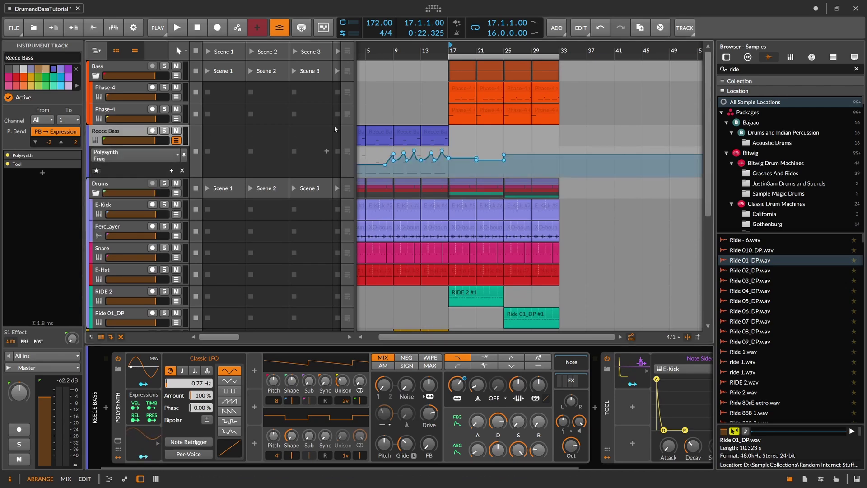
pyautogui.moveTo(388, 50); pyautogui.dragTo(436, 61)
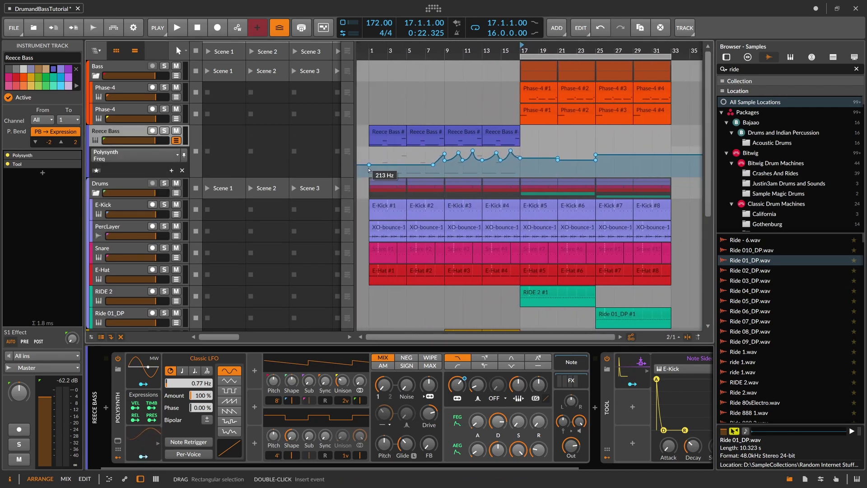
pyautogui.click(370, 165)
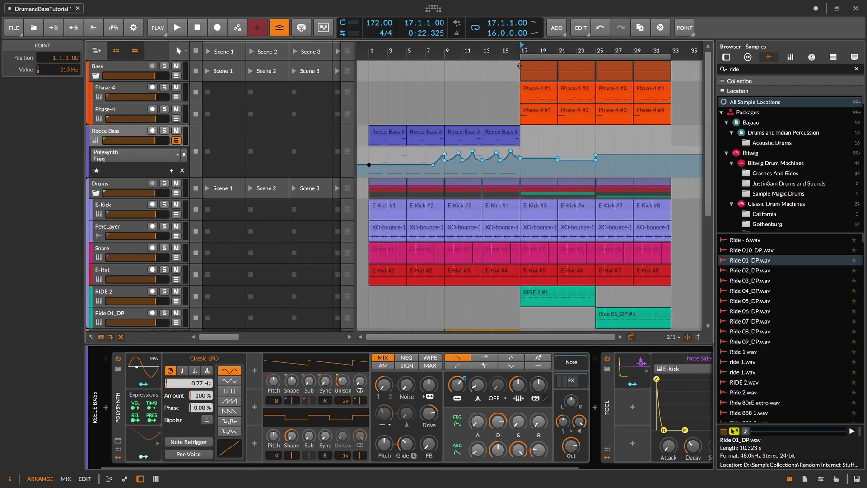
# Set the loop region to 32 bars from bar 1 and move the playback start to bar 1
pyautogui.moveTo(533, 52); pyautogui.dragTo(373, 66)
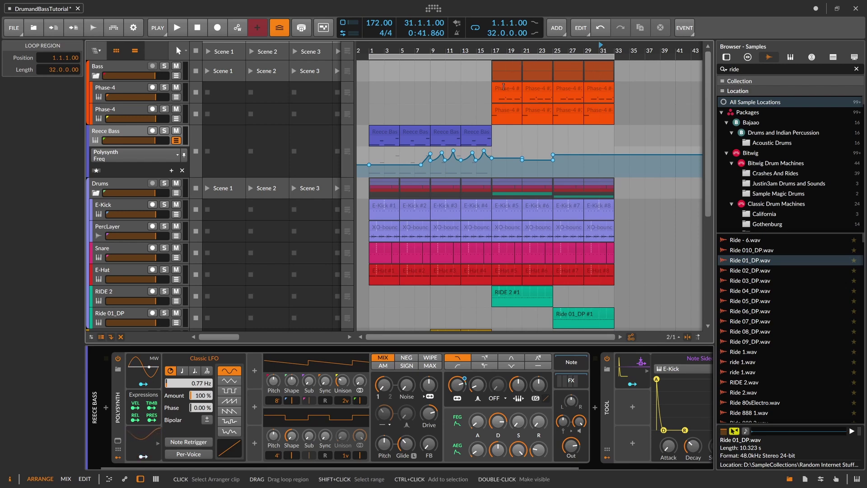
pyautogui.scroll(-5, 503, 86)
pyautogui.scroll(5, 504, 86)
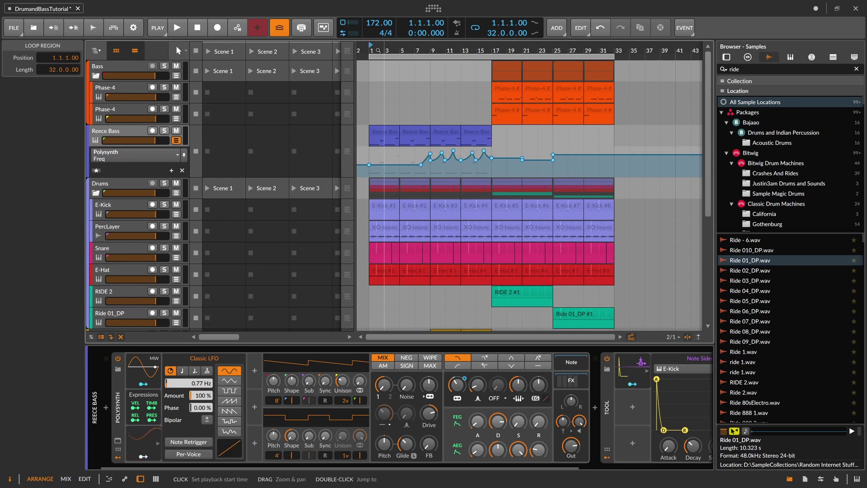
# Select the clips on all tracks across the 32-bar arrangement and duplicate them to bar 33
pyautogui.moveTo(399, 51); pyautogui.dragTo(410, 44)
pyautogui.scroll(-5, 583, 90)
pyautogui.scroll(5, 565, 79)
pyautogui.moveTo(589, 68); pyautogui.dragTo(354, 419)
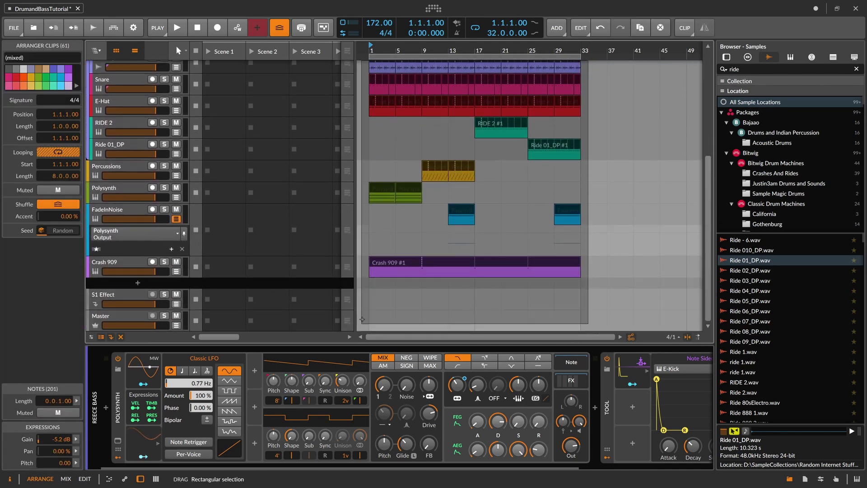
pyautogui.hotkey('ctrl', 'd')
pyautogui.scroll(3, 519, 151)
pyautogui.scroll(1, 518, 152)
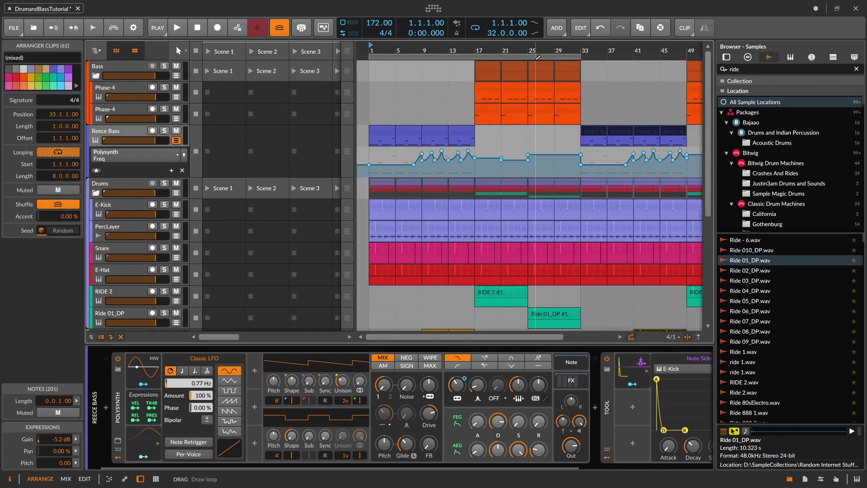
# Extend the loop region to 64 bars and set the playback start near bar 62
pyautogui.press('-')
pyautogui.moveTo(479, 56); pyautogui.dragTo(584, 61)
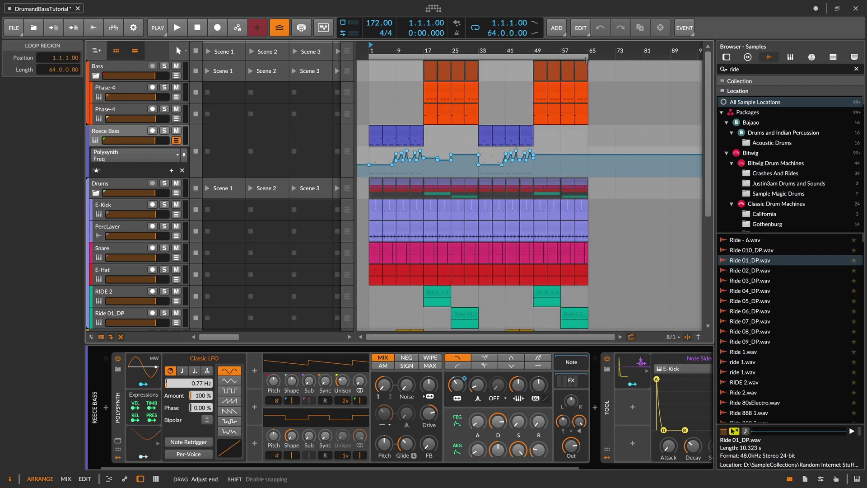
pyautogui.click(581, 50)
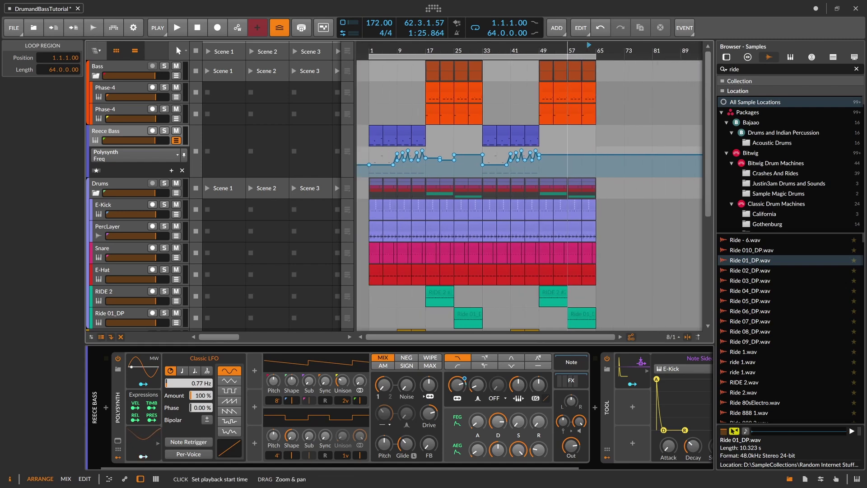
# Try to move all arrangement clips to start at bar 65, and undo the move
pyautogui.hotkey('ctrl', 'a')
pyautogui.moveTo(337, 400); pyautogui.dragTo(338, 398)
pyautogui.scroll(5, 422, 156)
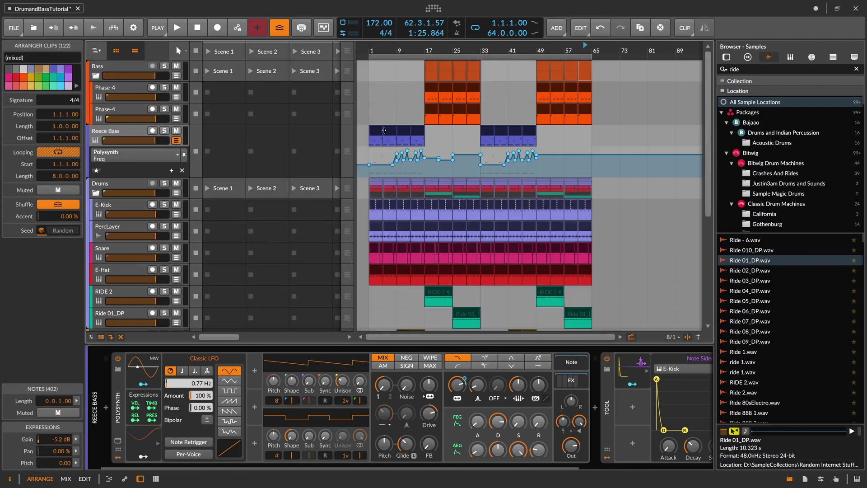
pyautogui.moveTo(379, 130); pyautogui.dragTo(602, 136)
pyautogui.moveTo(603, 48); pyautogui.dragTo(507, 47)
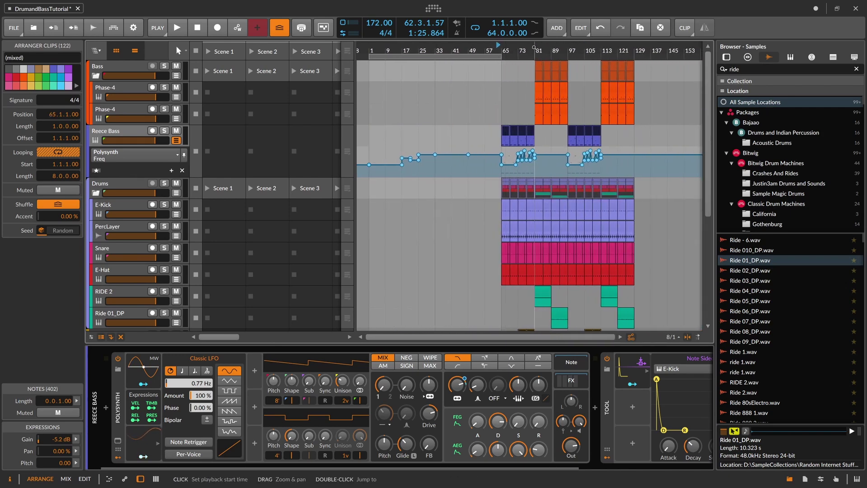
pyautogui.hotkey('ctrl', 'z')
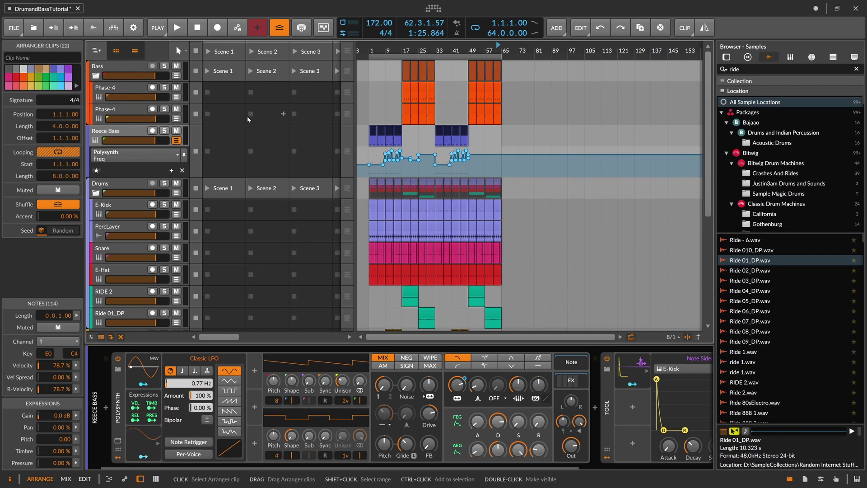
# Collapse the Bass and Drums group tracks
pyautogui.click(95, 75)
pyautogui.click(95, 99)
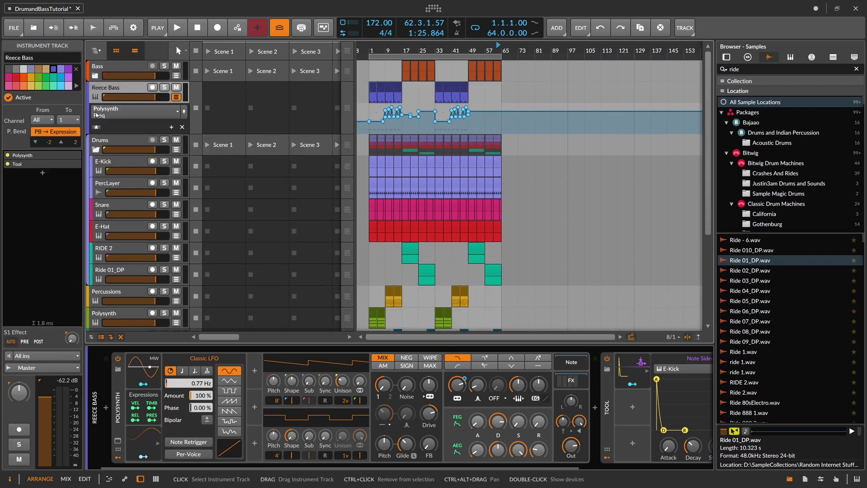
pyautogui.click(96, 149)
pyautogui.click(105, 166)
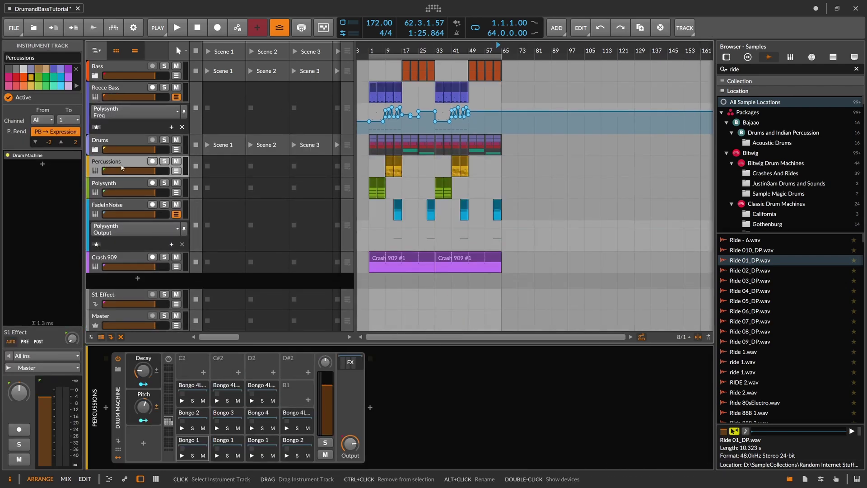
# Move FadeInNoise above Polysynth, and move the Percussions and Crash 909 tracks into the Drums group
pyautogui.click(120, 183)
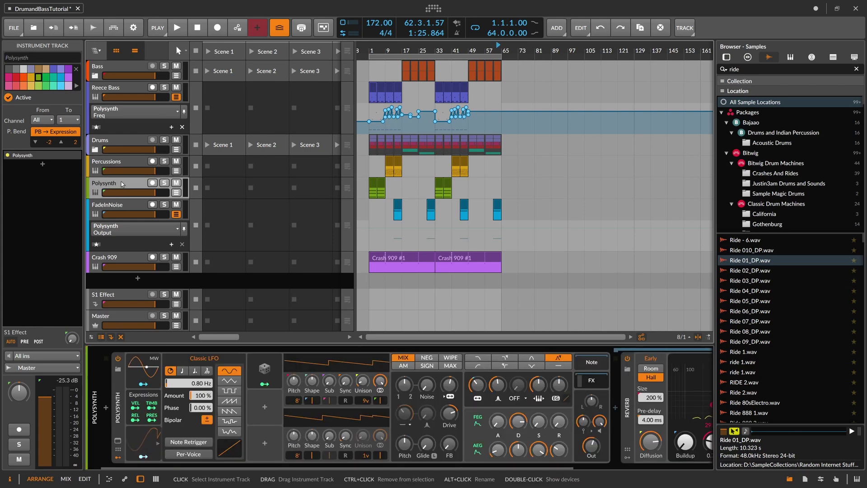
pyautogui.click(116, 206)
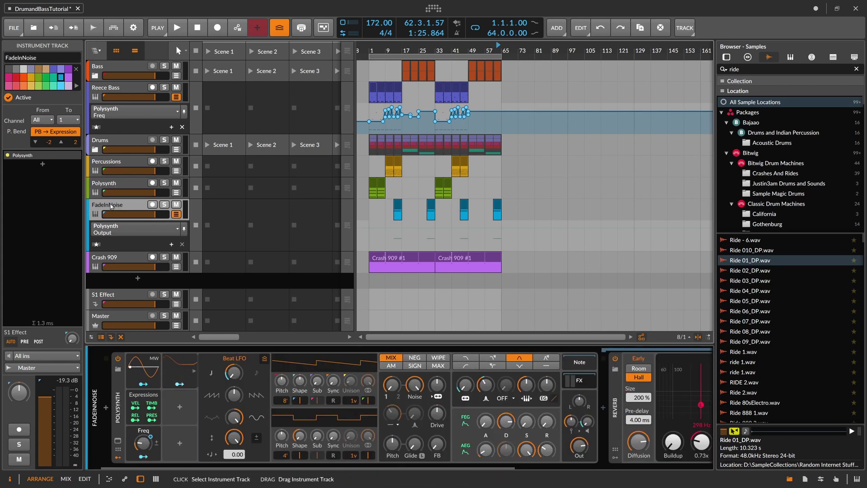
pyautogui.moveTo(110, 206); pyautogui.dragTo(113, 185)
pyautogui.click(109, 236)
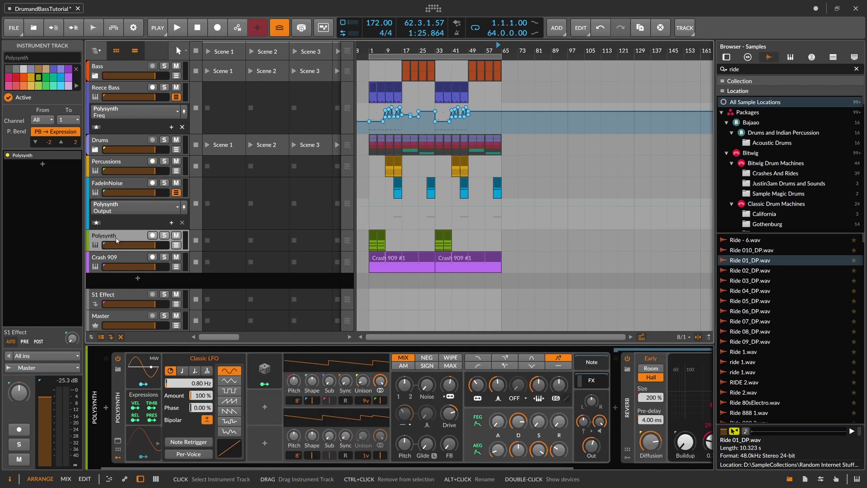
pyautogui.moveTo(116, 258); pyautogui.dragTo(103, 147)
pyautogui.click(112, 239)
pyautogui.click(101, 163)
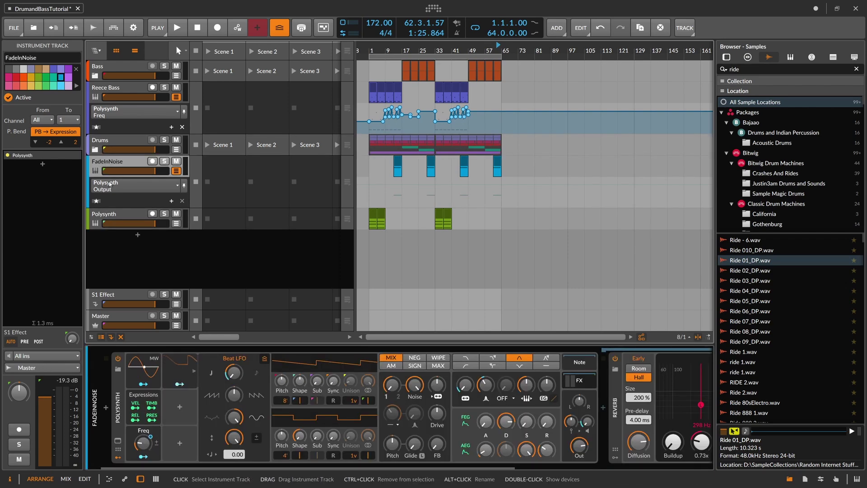
# Hide FadeInNoise's automation lane and group FadeInNoise and Polysynth into a group track named Music
pyautogui.click(175, 171)
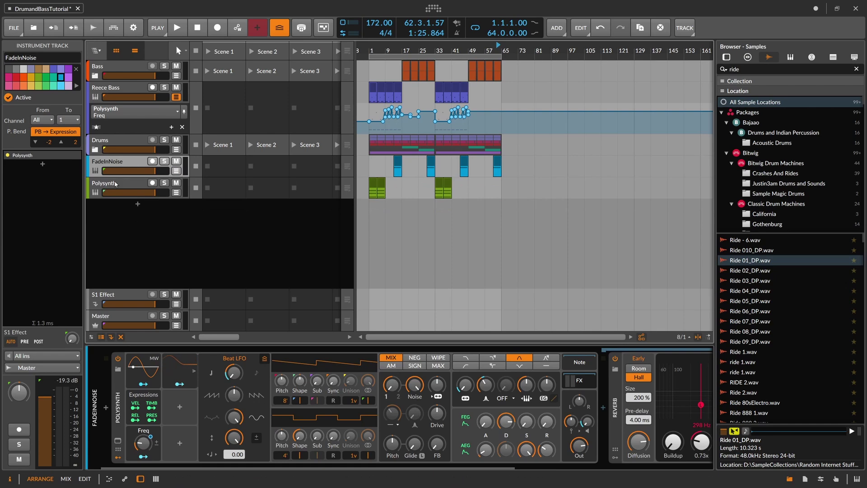
pyautogui.hotkey('ctrl', 'g')
pyautogui.doubleClick(110, 162)
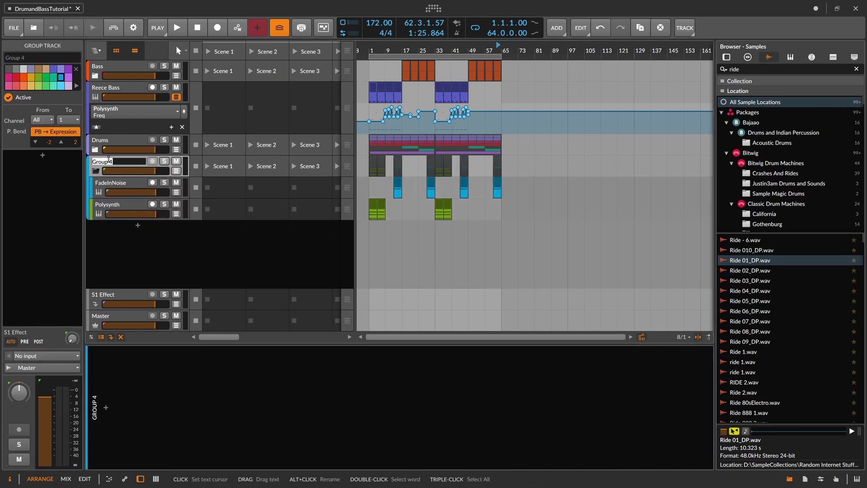
pyautogui.press('Return')
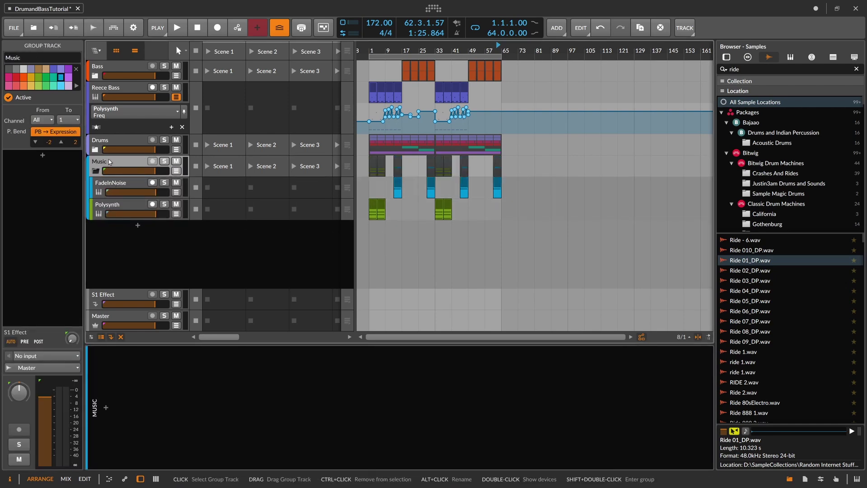
# Hide Reece Bass's automation lane and group the Bass group and Reece Bass into a new group track named Bass
pyautogui.click(109, 92)
pyautogui.click(176, 97)
pyautogui.keyDown('shift'); pyautogui.click(112, 71); pyautogui.keyUp('shift')
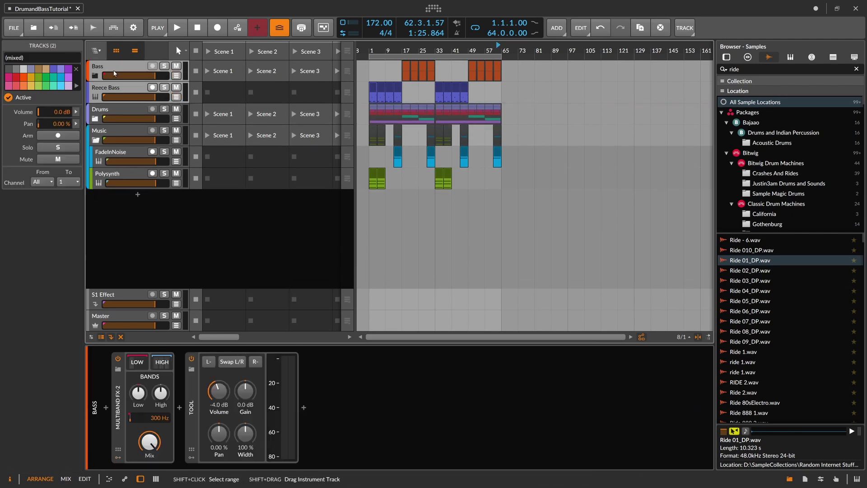
pyautogui.hotkey('ctrl', 'g')
pyautogui.doubleClick(112, 71)
pyautogui.write('Bass')
pyautogui.press('Return')
# Move the Tool device with its E-Kick note sidechain from the Reece Bass track to the outer Bass group
pyautogui.click(104, 88)
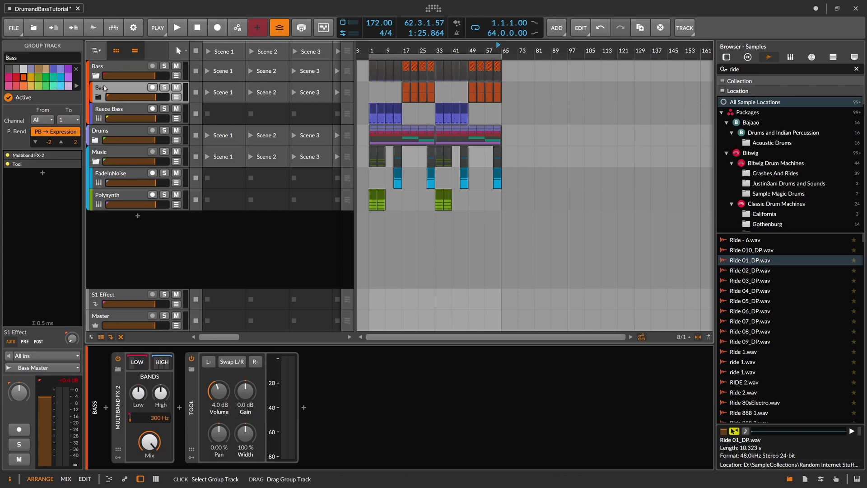
pyautogui.click(193, 404)
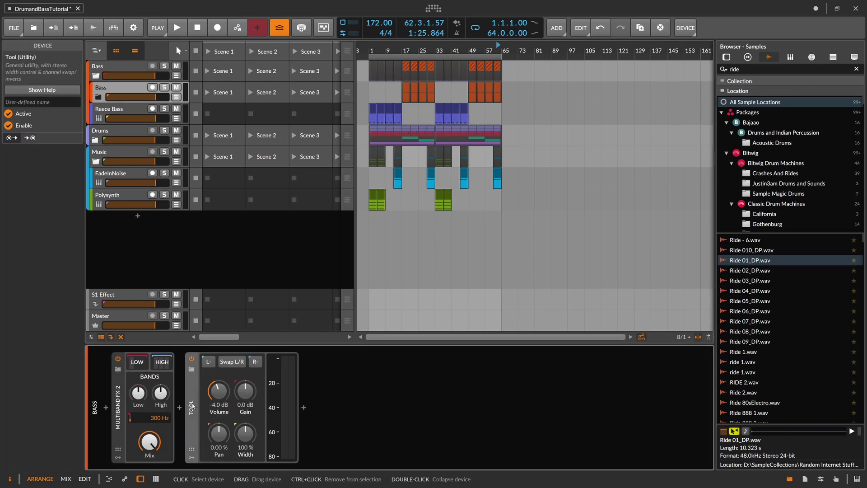
pyautogui.click(114, 114)
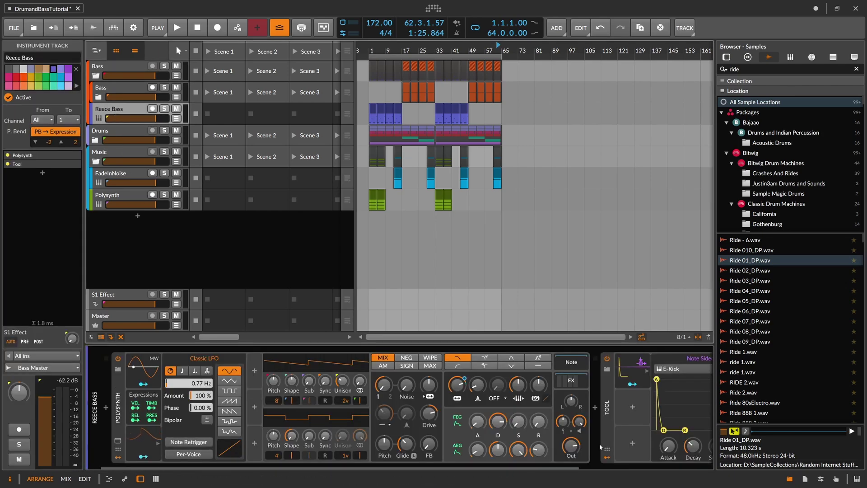
pyautogui.click(123, 73)
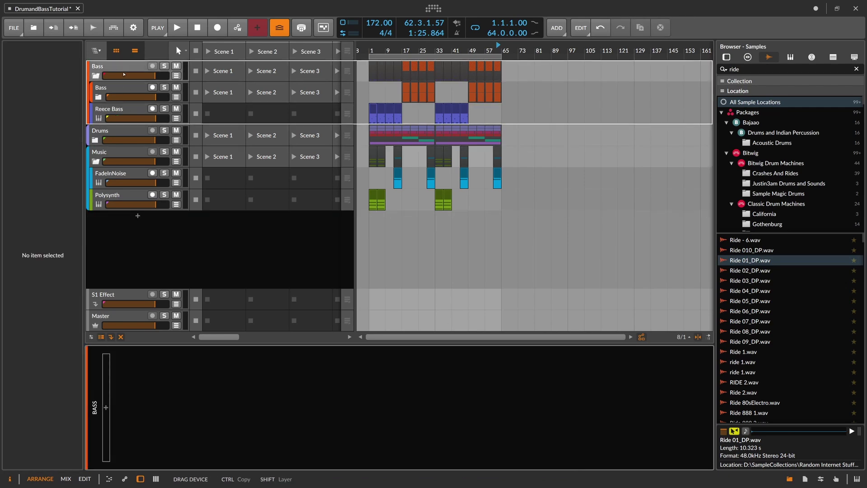
pyautogui.click(116, 111)
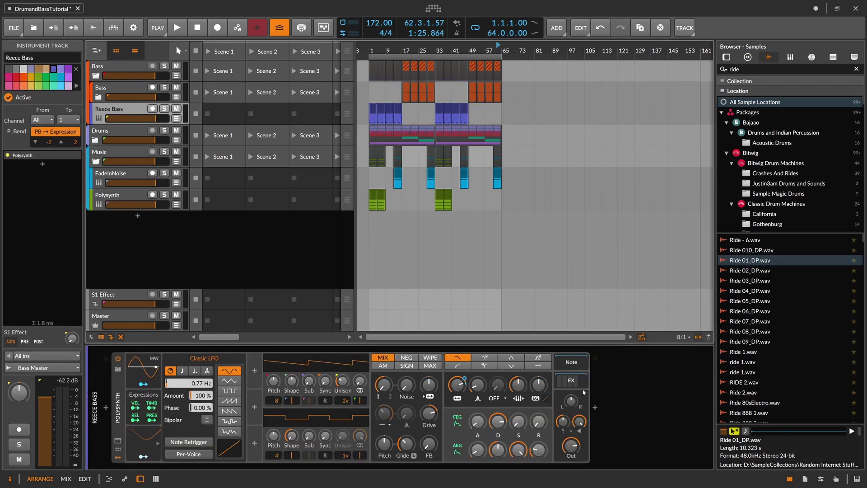
# Delete the Tool device from the inner Bass group, keeping its Multiband FX-2
pyautogui.click(116, 97)
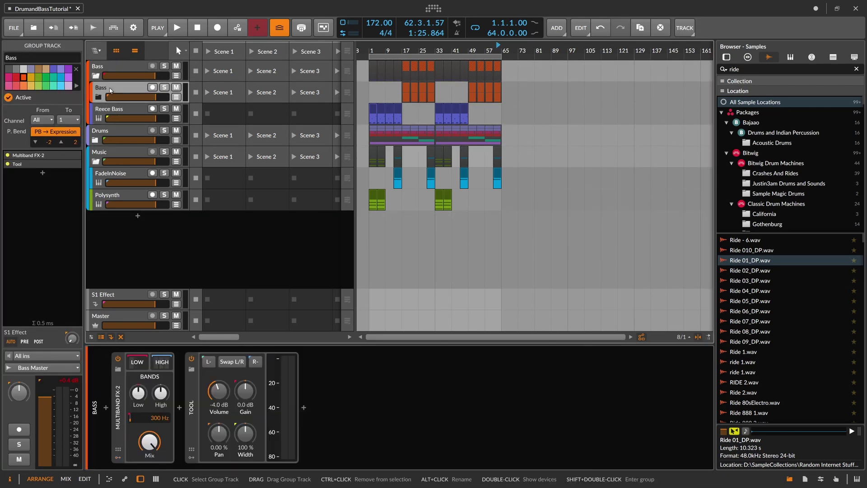
pyautogui.click(193, 391)
pyautogui.press('Delete')
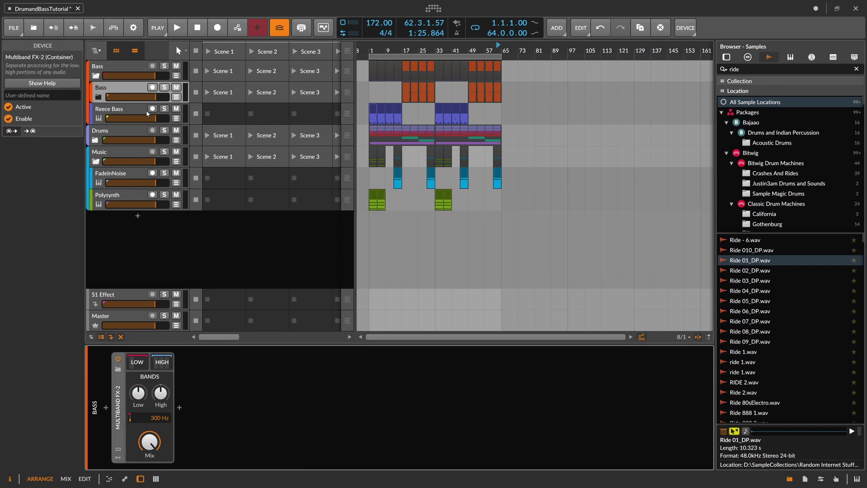
# Play the arrangement from the end of the loop, collapse the outer Bass group and stop playback
pyautogui.press('space')
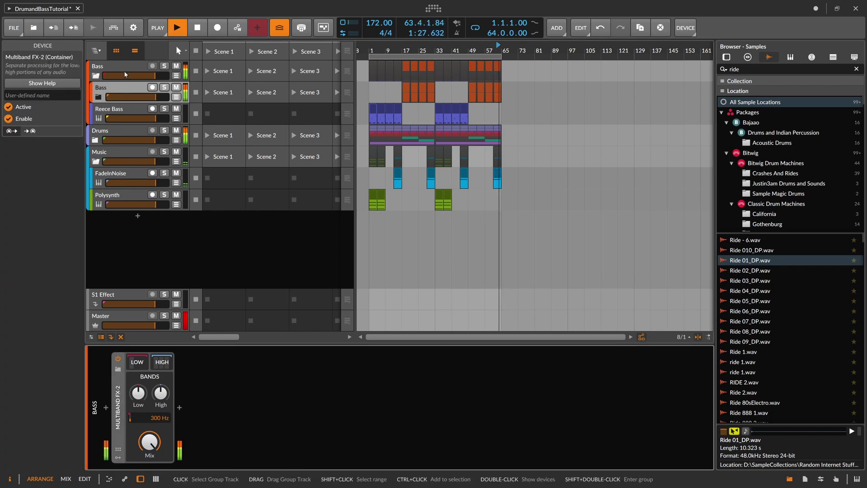
pyautogui.click(122, 69)
pyautogui.click(96, 76)
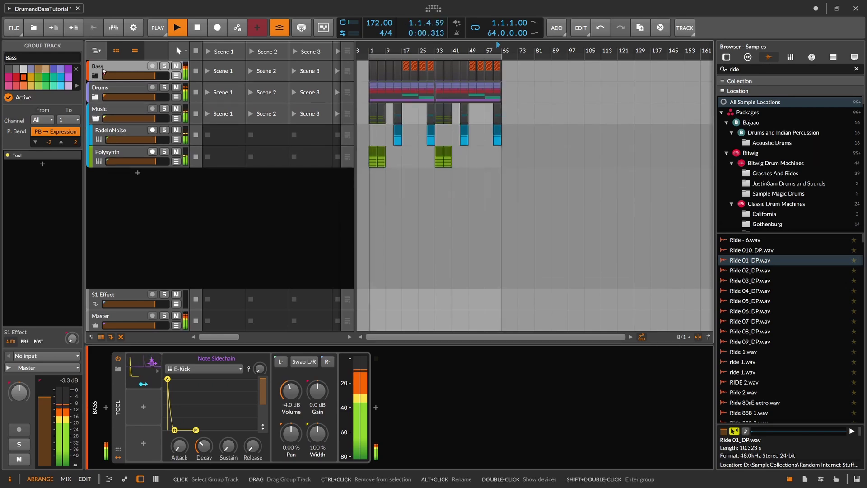
pyautogui.moveTo(383, 50); pyautogui.dragTo(383, 68)
pyautogui.press('space')
# Group the Bass and Drums groups into a group track named D+B and collapse it
pyautogui.click(112, 90)
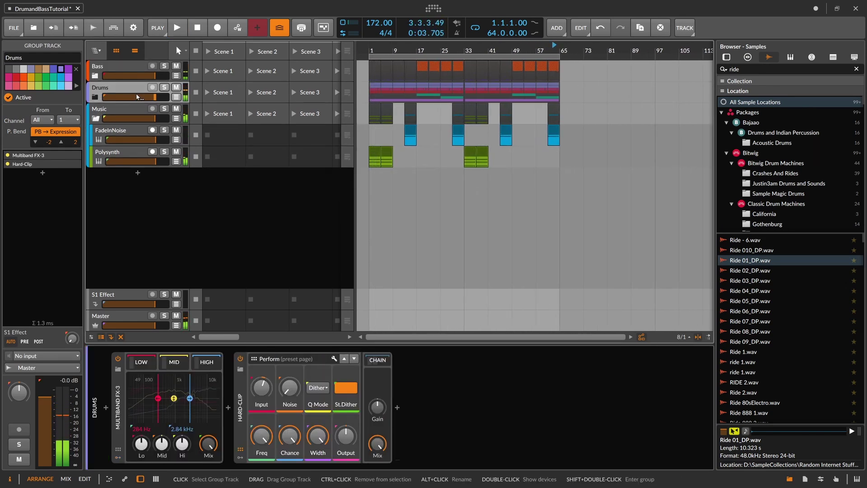
pyautogui.keyDown('ctrl'); pyautogui.click(110, 70); pyautogui.keyUp('ctrl')
pyautogui.hotkey('ctrl', 'g')
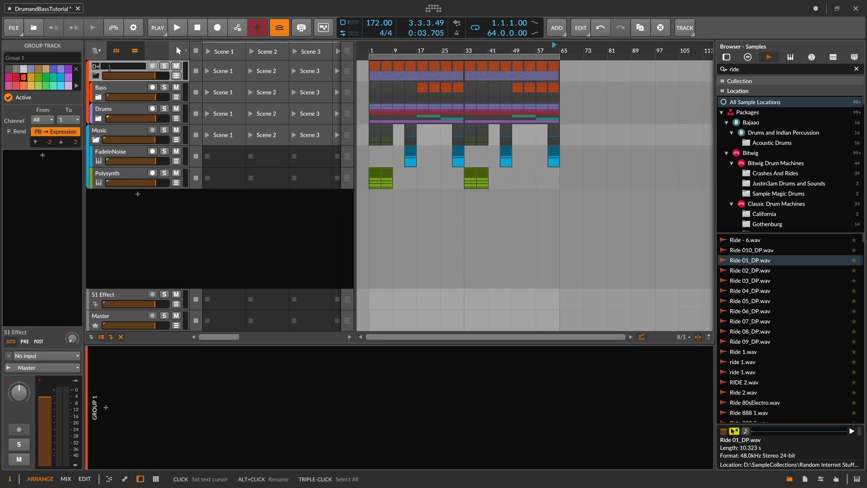
pyautogui.press('Return')
pyautogui.click(95, 76)
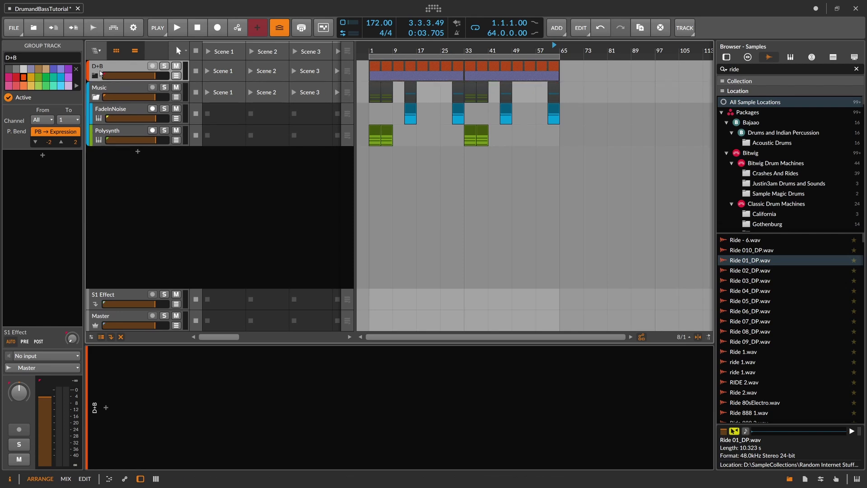
# Select the Music group and set the playback start to bar 1
pyautogui.click(100, 89)
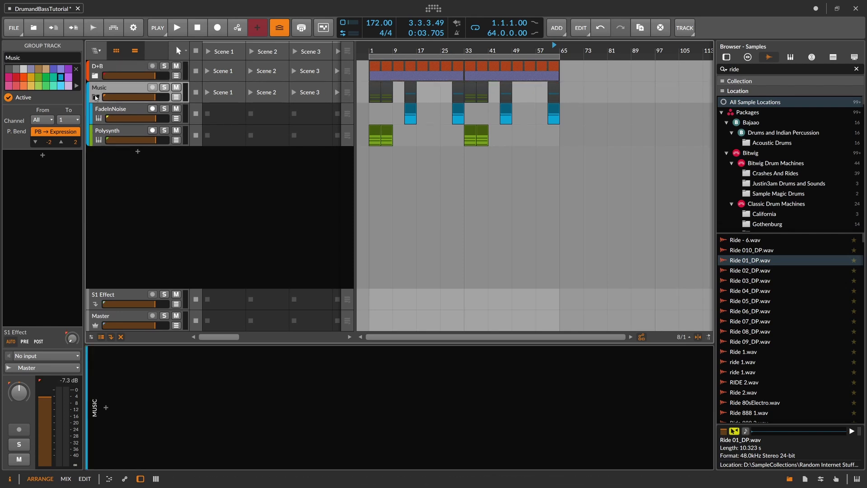
pyautogui.click(96, 96)
pyautogui.click(95, 96)
pyautogui.moveTo(379, 48); pyautogui.dragTo(379, 55)
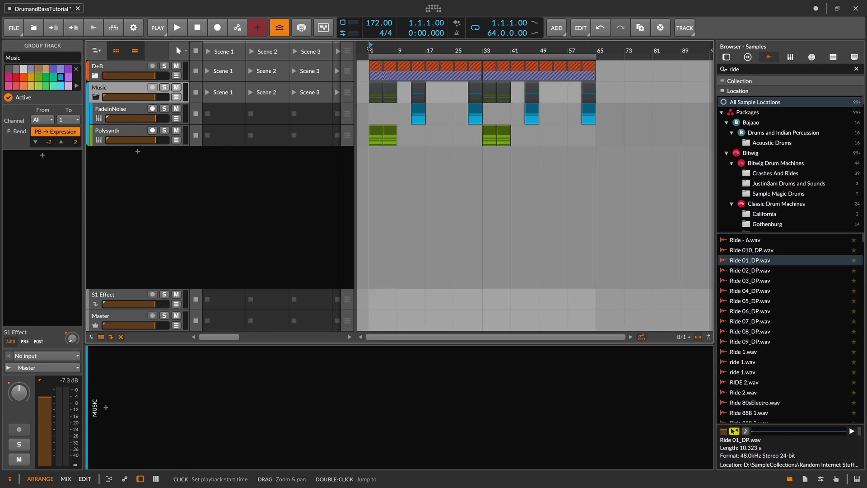
# Insert the Hard-Clip preset into the D+B group's device chain
pyautogui.click(119, 67)
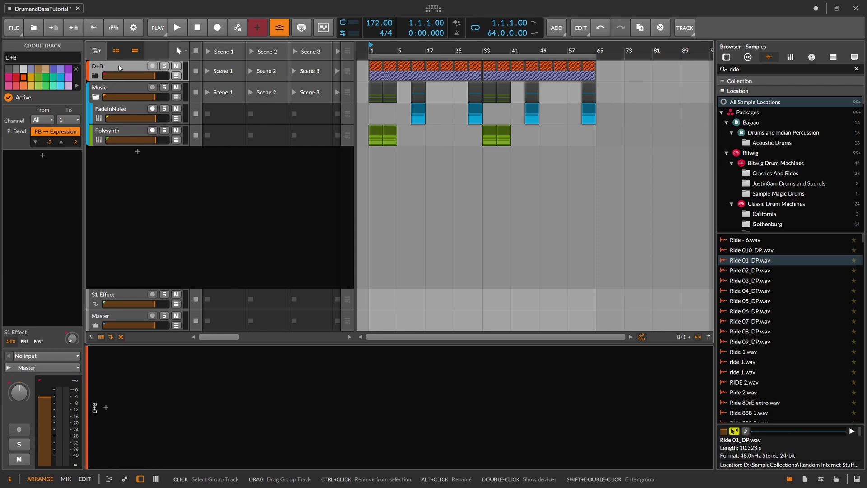
pyautogui.click(106, 407)
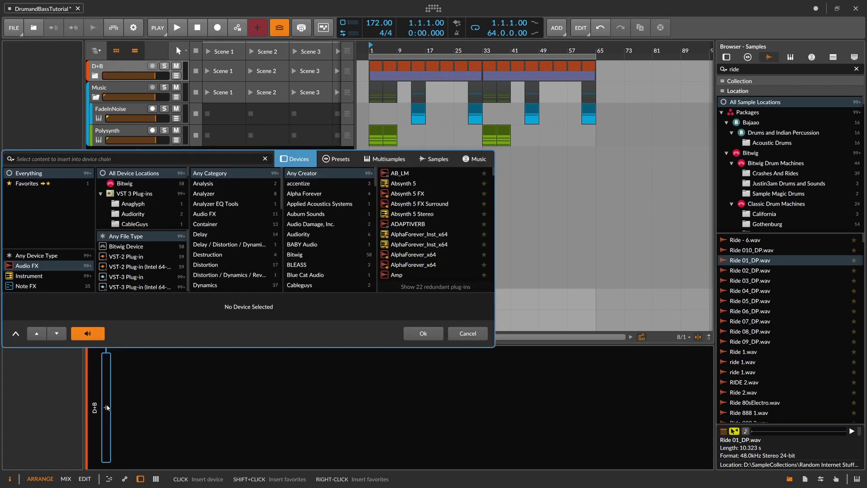
pyautogui.write('hard')
pyautogui.click(338, 161)
pyautogui.doubleClick(406, 183)
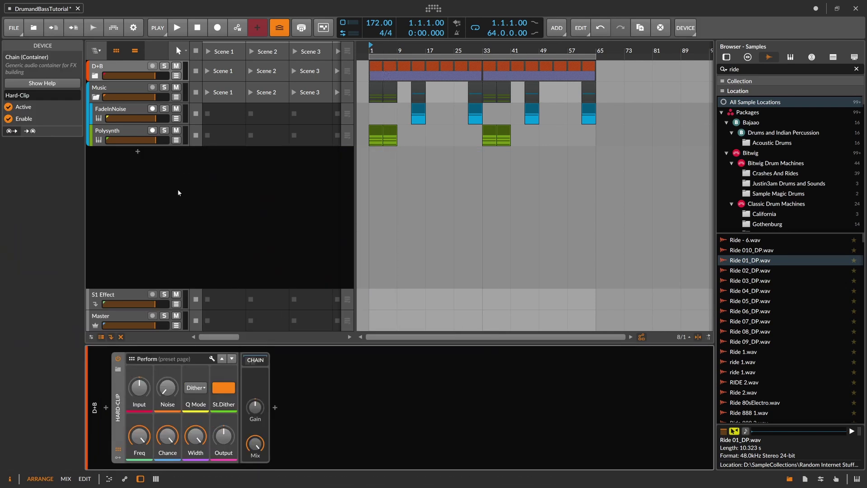
# Play the arrangement from bar 1 and set the D+B group's Hard-Clip input to +2.0 dB
pyautogui.press('space')
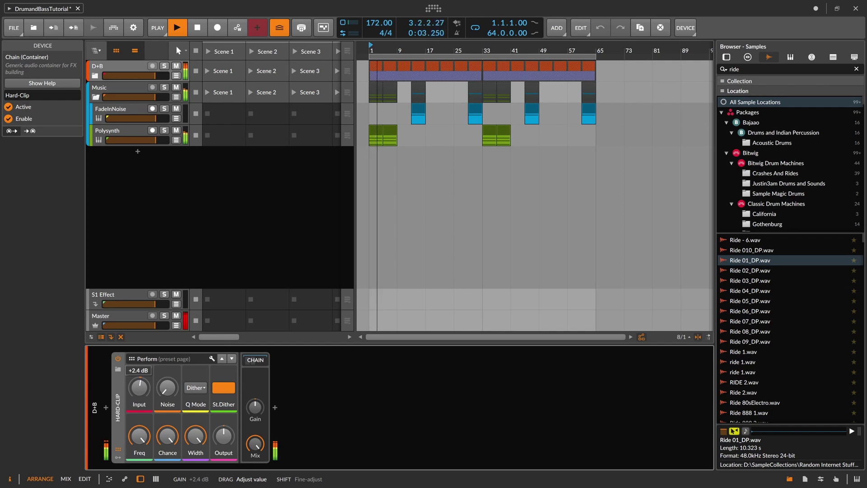
pyautogui.tripleClick(141, 392)
pyautogui.write('2 dB')
pyautogui.press('Return')
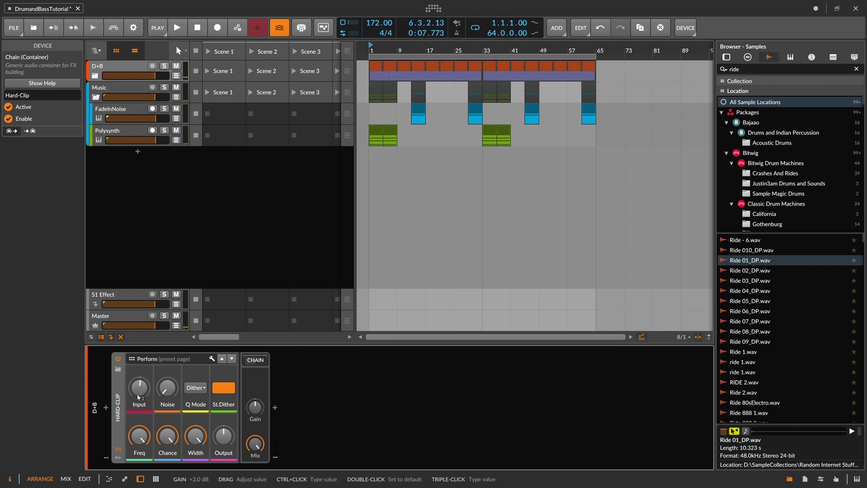
# Insert the UNFILTER plug-in before Hard-Clip on the D+B group
pyautogui.click(106, 408)
pyautogui.write('un')
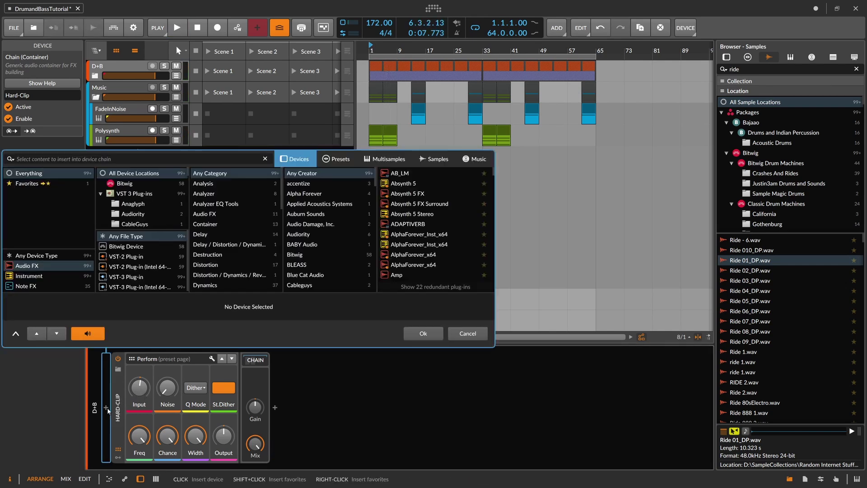
pyautogui.press('Down')
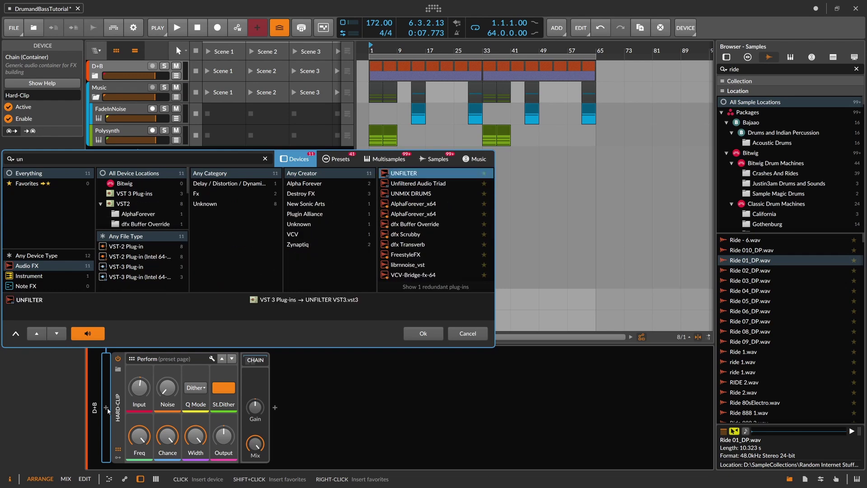
pyautogui.press('Return')
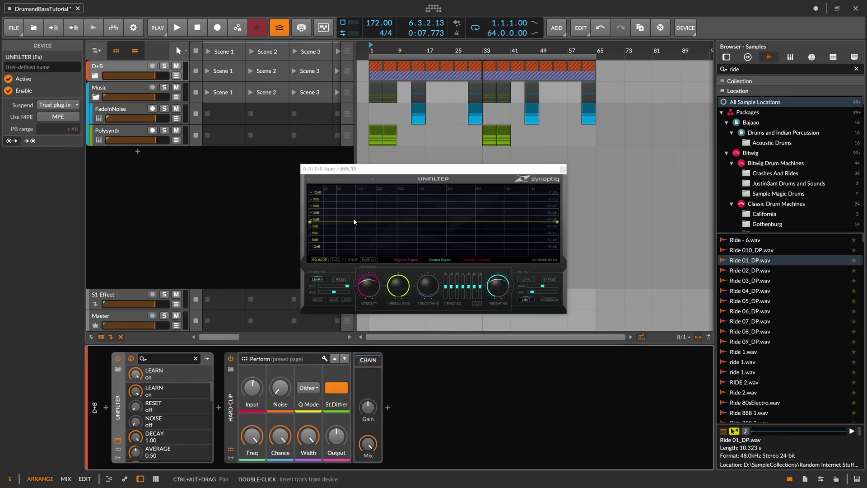
# Play the arrangement and expand the D+B and Drums groups, moving the UNFILTER window clear of the track list
pyautogui.moveTo(390, 172); pyautogui.dragTo(360, 177)
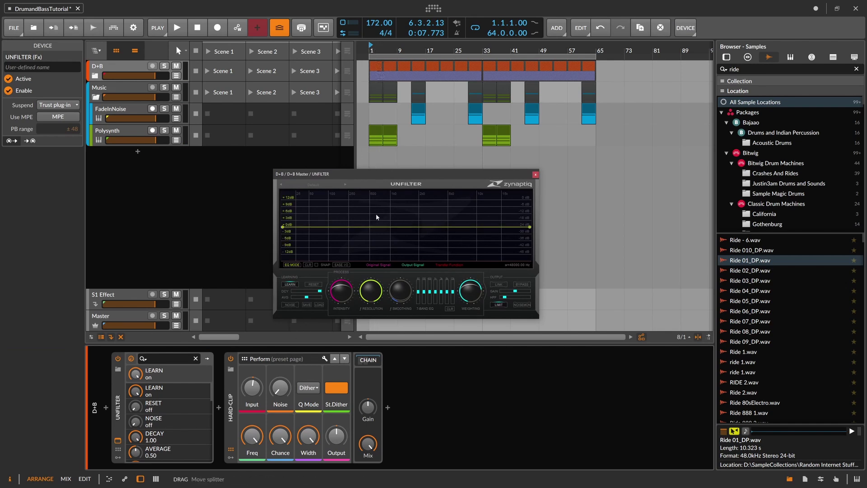
pyautogui.press('space')
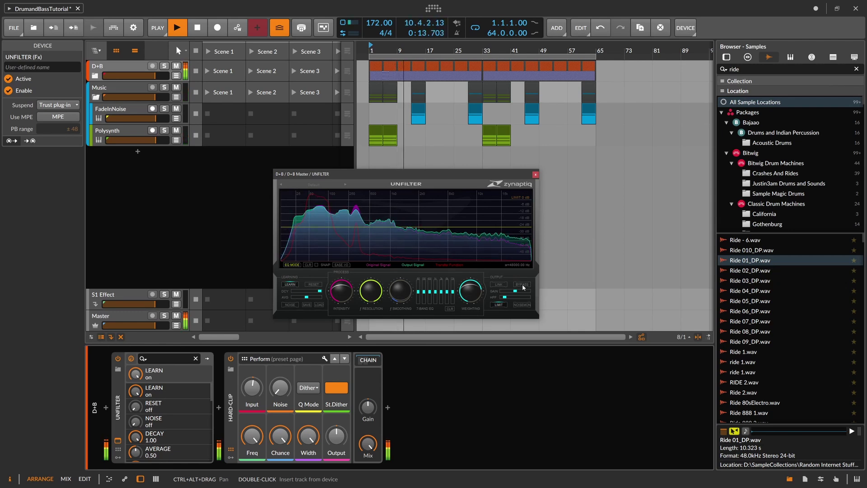
pyautogui.click(96, 76)
pyautogui.click(102, 118)
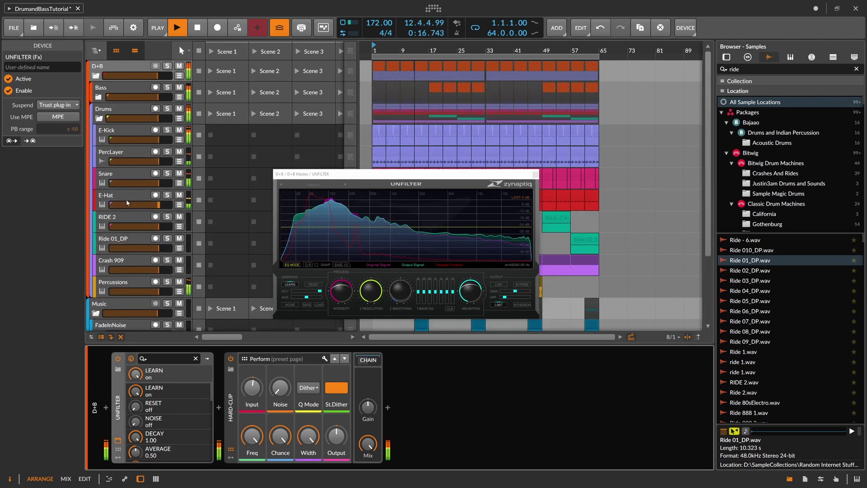
pyautogui.moveTo(380, 175); pyautogui.dragTo(563, 51)
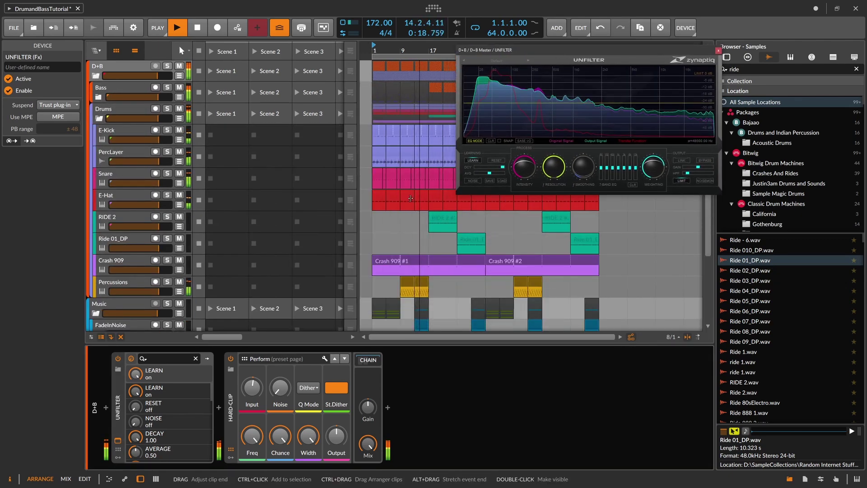
# Restart playback from bar 9 and set the Percussions track's Drum Machine output to -6.4 dB
pyautogui.scroll(-2, 265, 235)
pyautogui.click(125, 245)
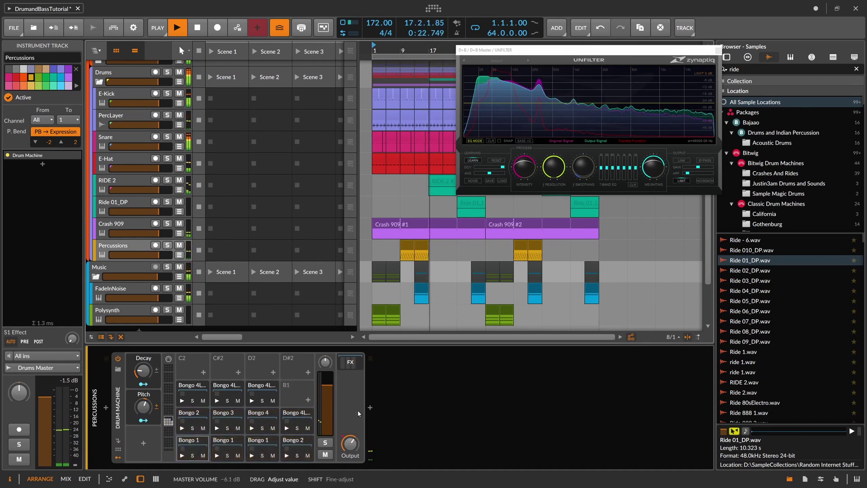
pyautogui.click(401, 50)
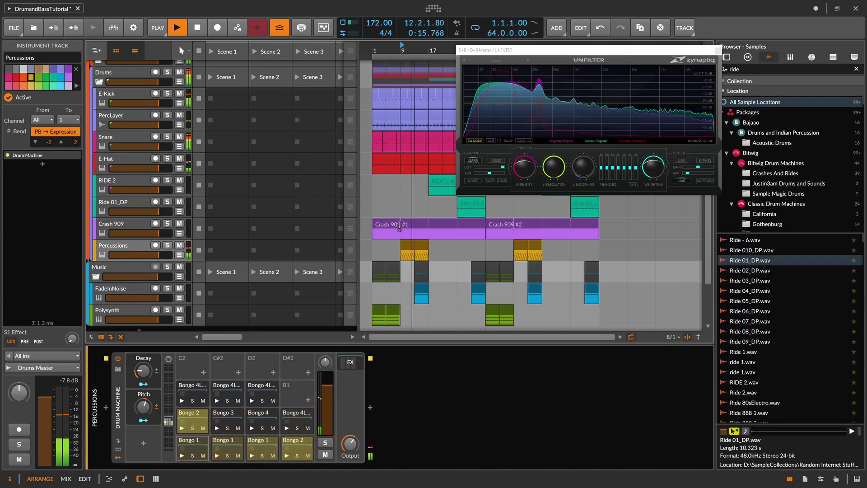
pyautogui.moveTo(350, 444); pyautogui.dragTo(350, 444)
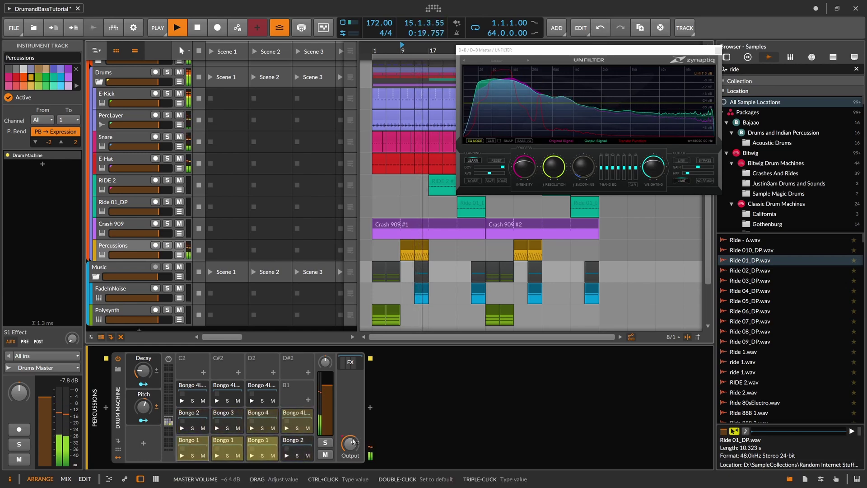
# Collapse the Drums group and expand the Bass group and its nested Bass group to show the Phase-4 tracks
pyautogui.moveTo(493, 52); pyautogui.dragTo(527, 89)
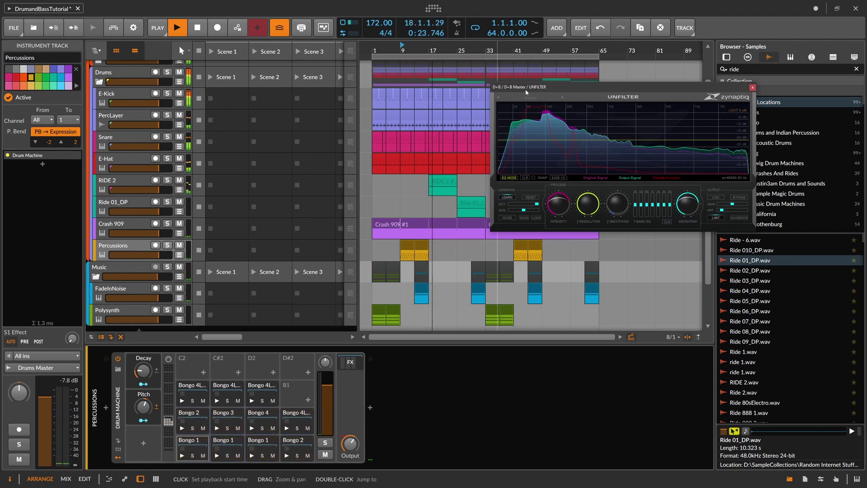
pyautogui.scroll(2, 459, 110)
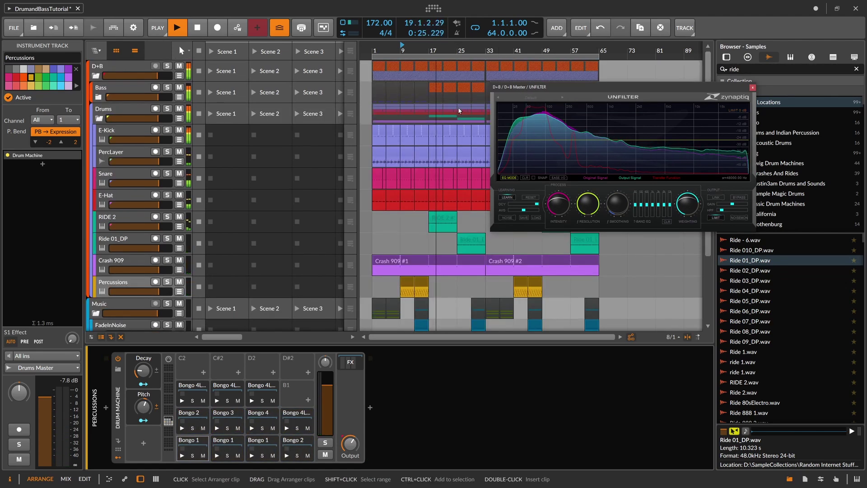
pyautogui.click(98, 119)
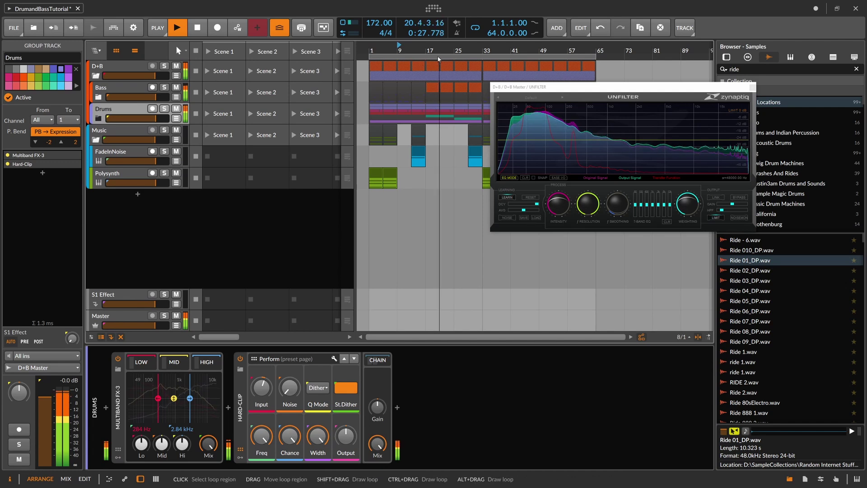
pyautogui.click(98, 98)
pyautogui.moveTo(451, 46); pyautogui.dragTo(452, 50)
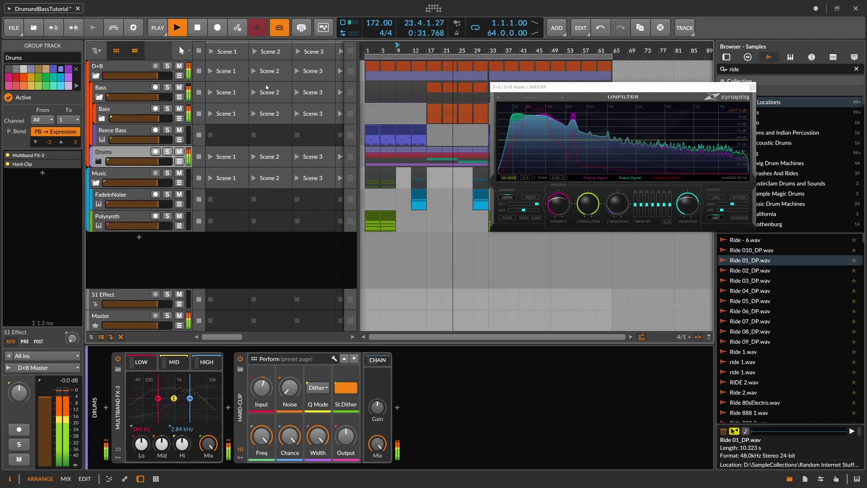
pyautogui.click(103, 118)
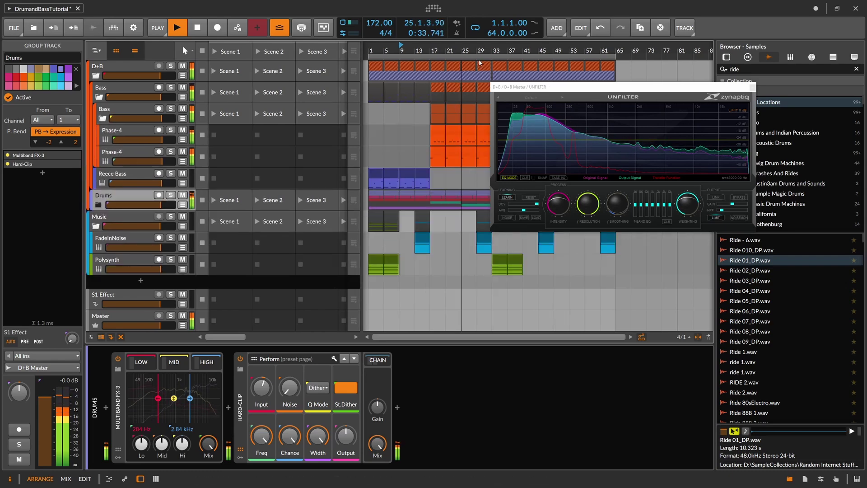
# Stop playback and set the loop region to bar 24 using a time selection on the upper Phase-4 track
pyautogui.moveTo(455, 46); pyautogui.dragTo(434, 105)
pyautogui.press('space')
pyautogui.click(431, 131)
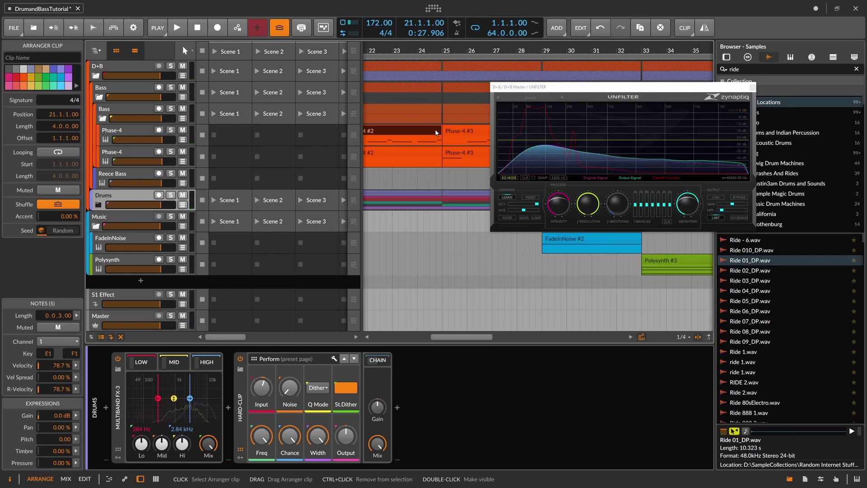
pyautogui.moveTo(418, 140); pyautogui.dragTo(442, 144)
pyautogui.hotkey('ctrl', 'l')
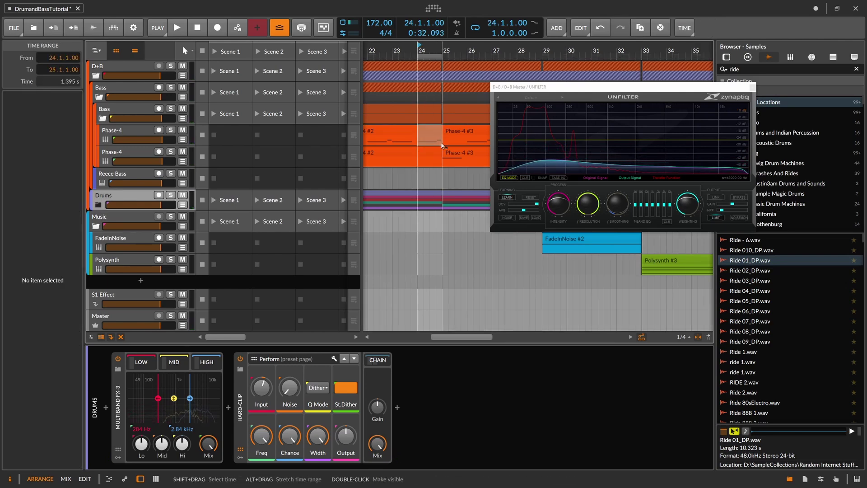
# Split the upper Phase-4 track's clip at bar 24 and close the UNFILTER window
pyautogui.click(432, 131)
pyautogui.press('4')
pyautogui.click(418, 145)
pyautogui.press('1')
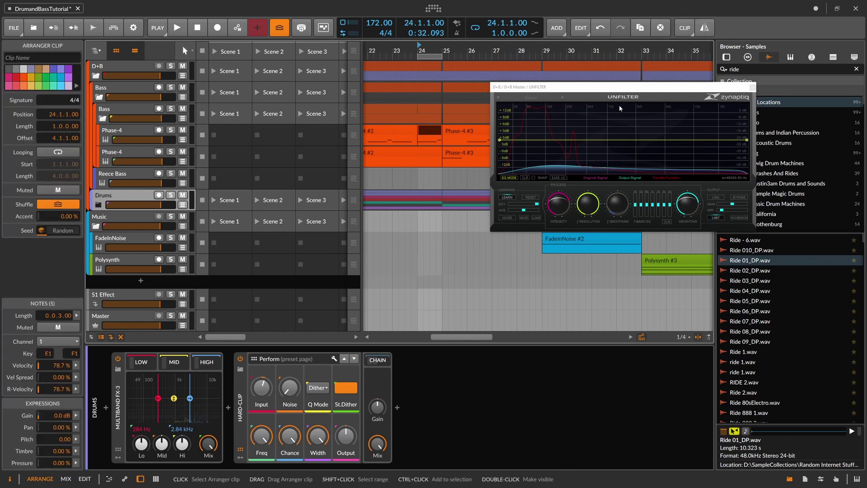
pyautogui.click(753, 87)
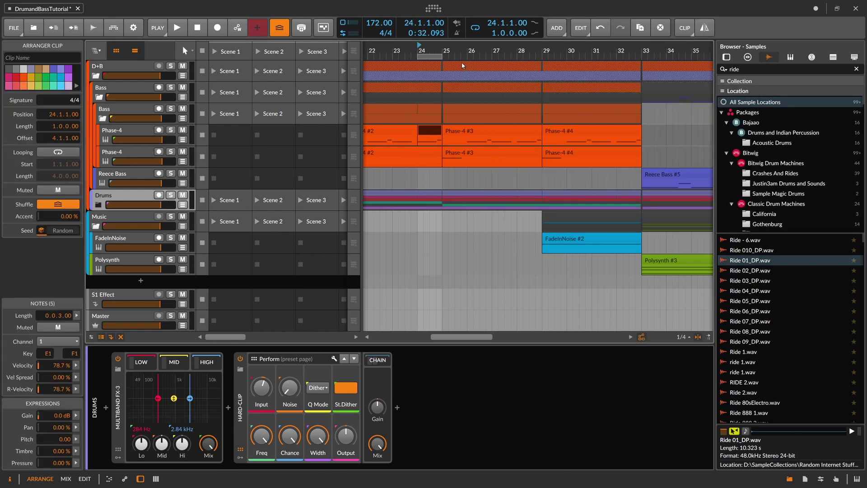
# Open the one-bar Phase-4 clip at bar 24 for note editing and transpose its E1 note up to E2
pyautogui.moveTo(433, 50); pyautogui.dragTo(450, 72)
pyautogui.doubleClick(440, 129)
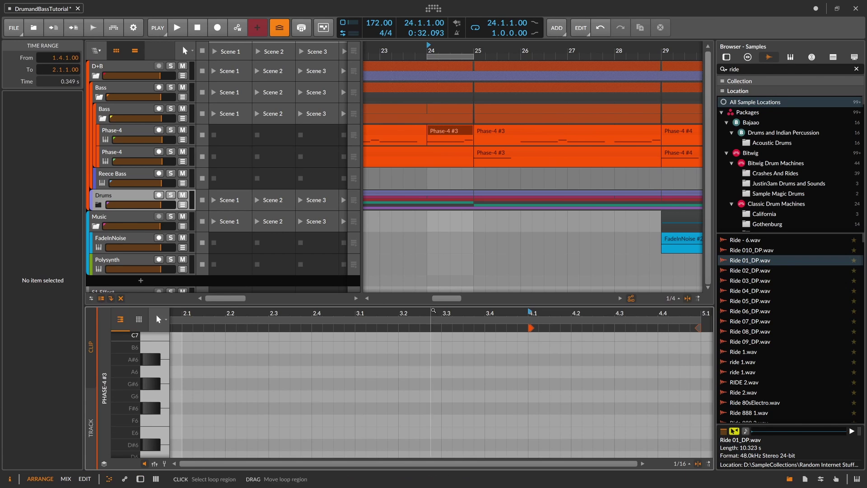
pyautogui.moveTo(432, 306); pyautogui.dragTo(354, 158)
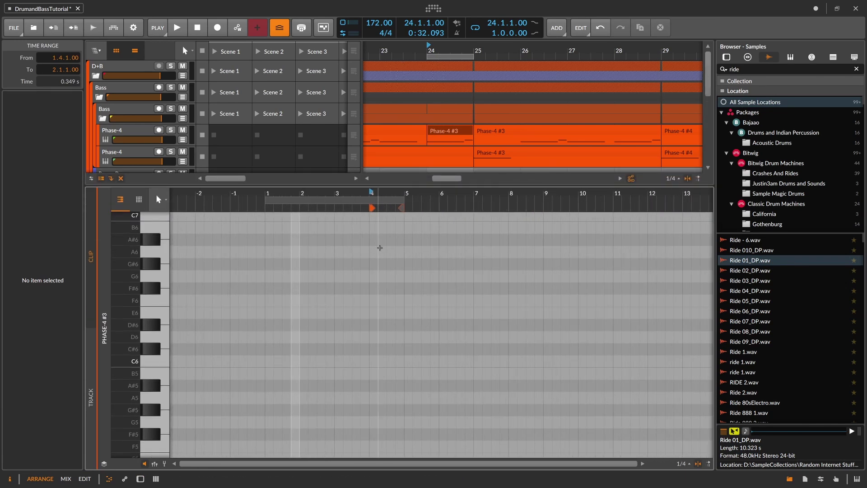
pyautogui.scroll(-3, 380, 248)
pyautogui.scroll(-10, 379, 247)
pyautogui.click(380, 292)
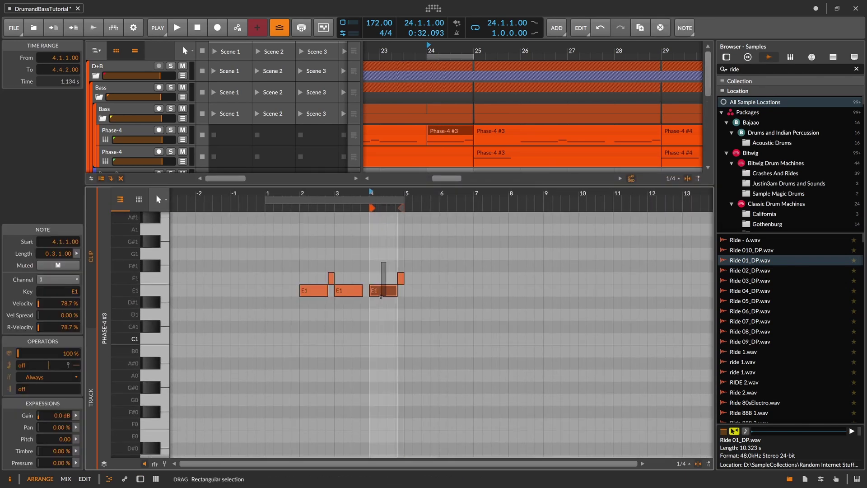
pyautogui.hotkey('shift', 'Up')
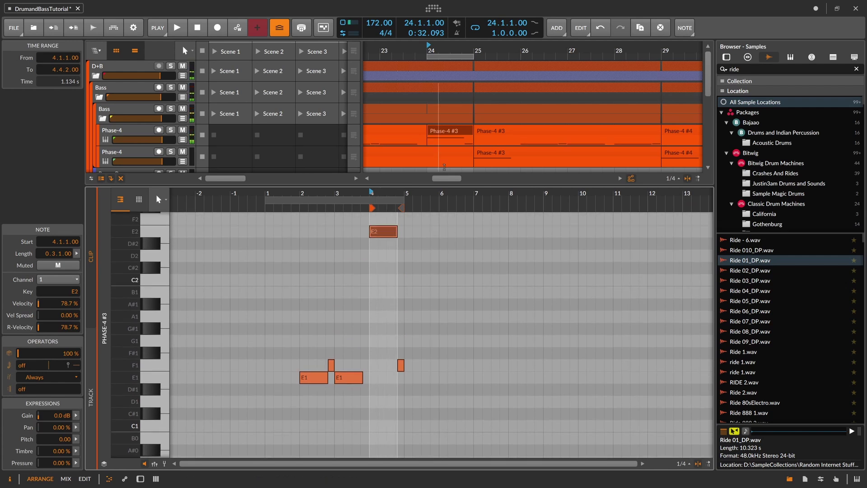
# Audition the bar 24 loop, delete the short F1 note at the clip's end and extend the E2 note to one full bar
pyautogui.press('space')
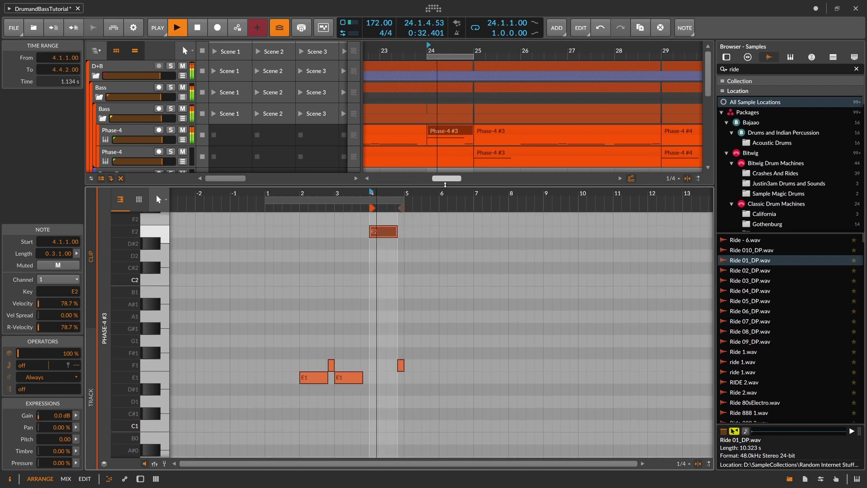
pyautogui.click(399, 341)
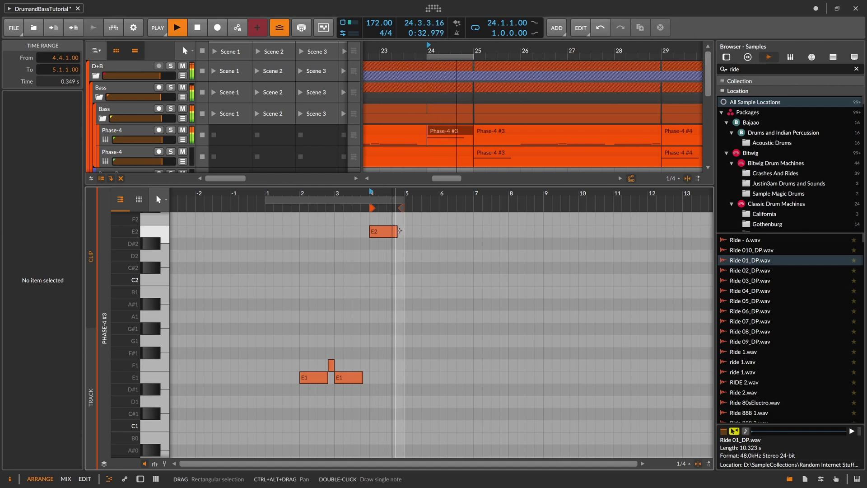
pyautogui.moveTo(397, 232); pyautogui.dragTo(403, 231)
pyautogui.press('space')
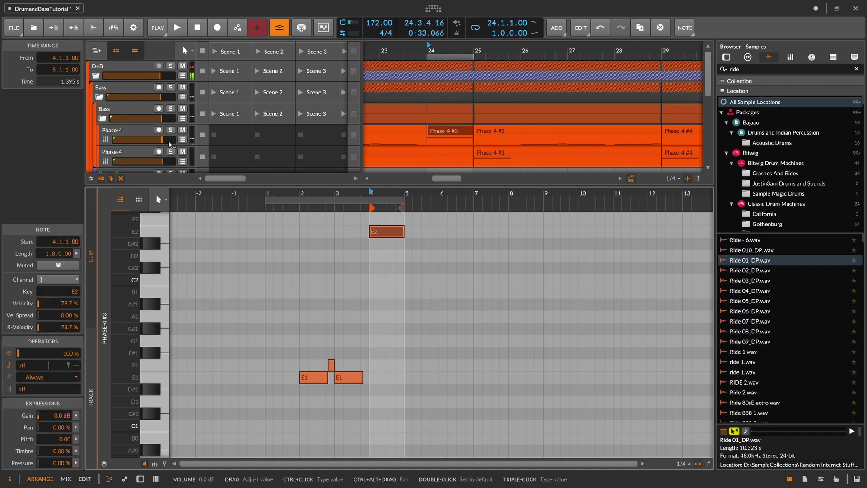
# Show the upper Phase-4 track's automation lanes and device chain, and bring up the synth's Pitch automation
pyautogui.click(183, 140)
pyautogui.click(148, 154)
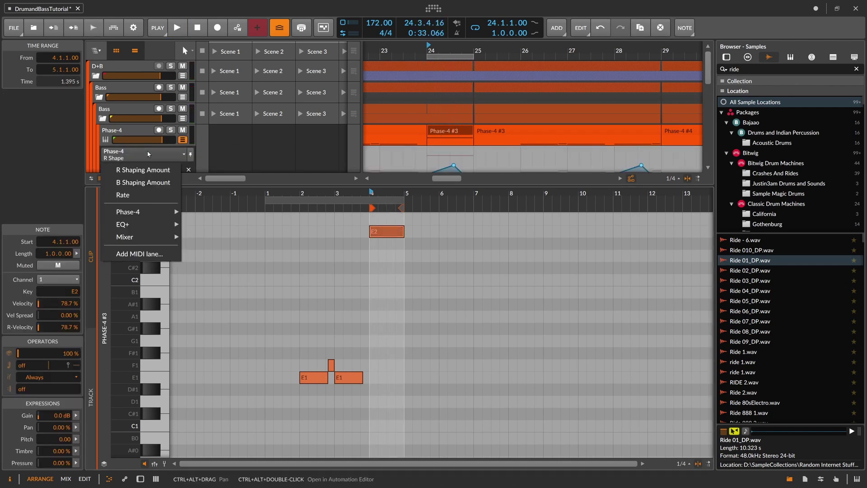
pyautogui.click(140, 131)
pyautogui.press('d')
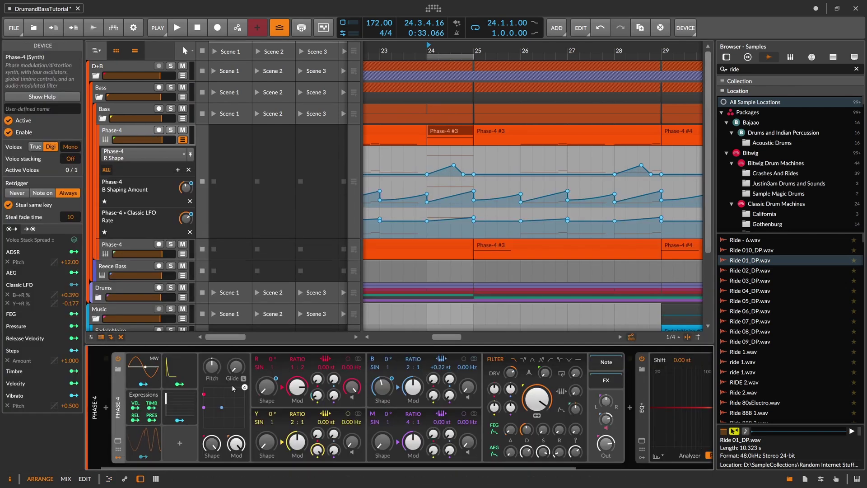
pyautogui.click(209, 369)
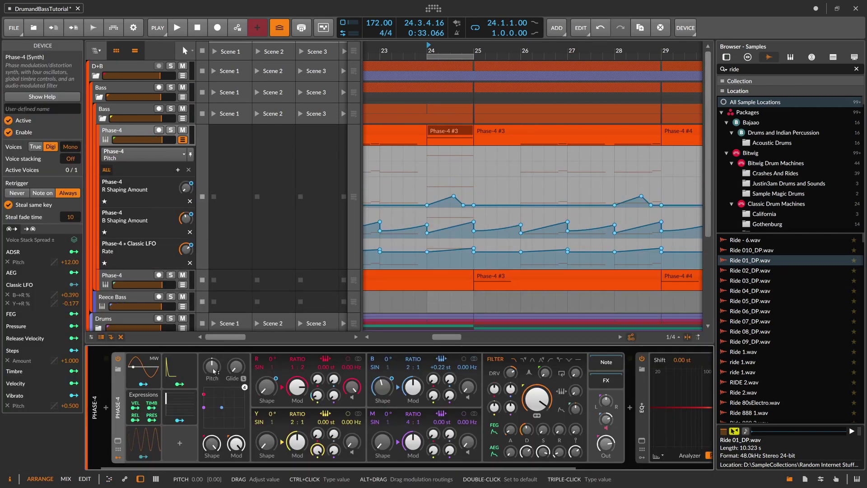
# Add Pitch automation points at bars 24 and 25 and set the bar 25 point to -5
pyautogui.click(429, 162)
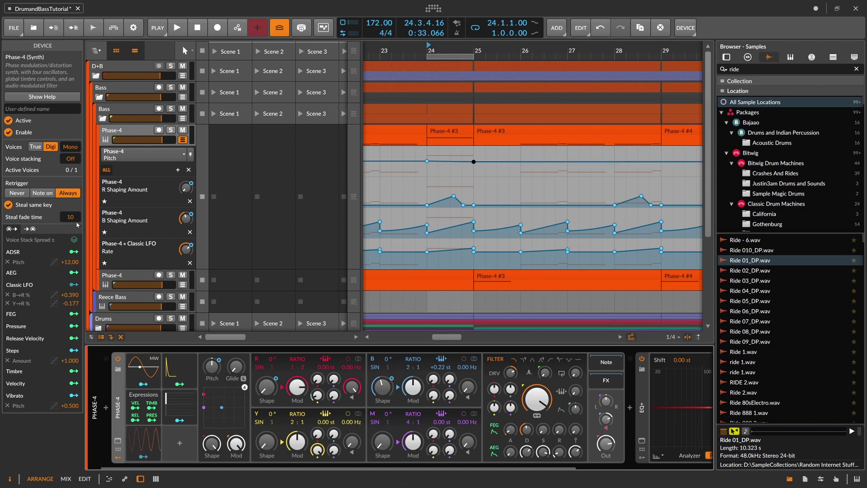
pyautogui.click(473, 161)
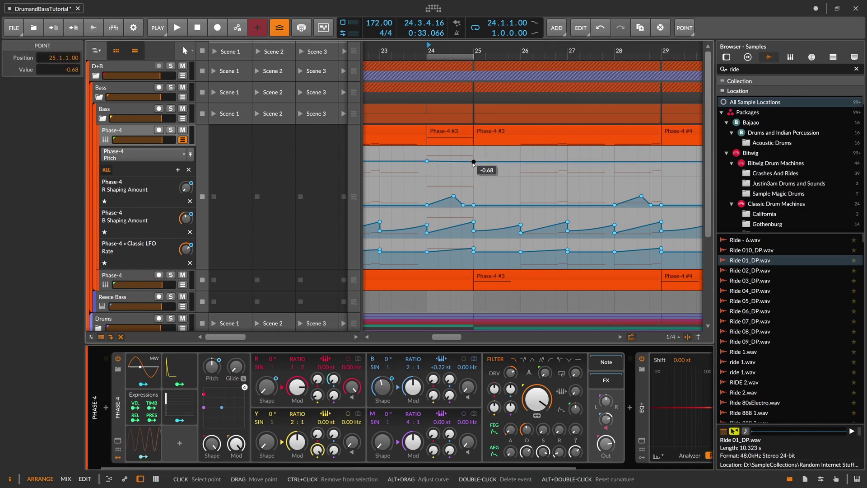
pyautogui.click(67, 69)
pyautogui.write('-5')
pyautogui.press('Return')
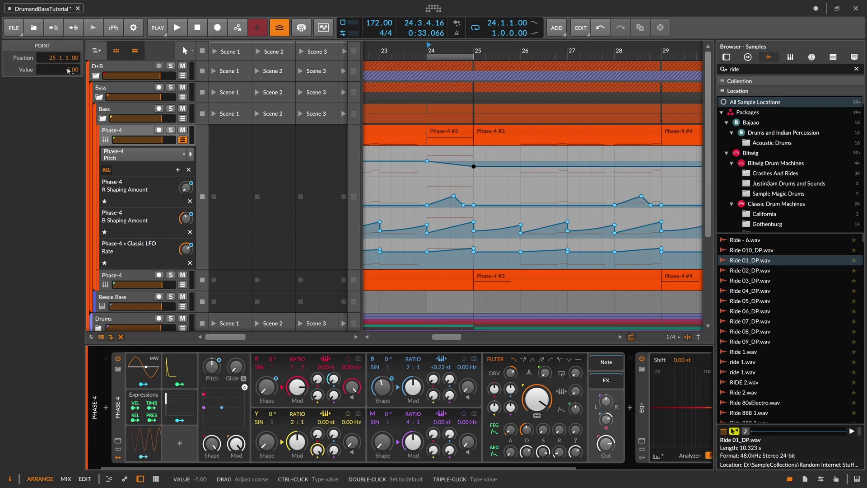
# Play the loop, set the Pitch point at bar 25 to -12 and bend the segment from bar 24 into a downward curve
pyautogui.press('space')
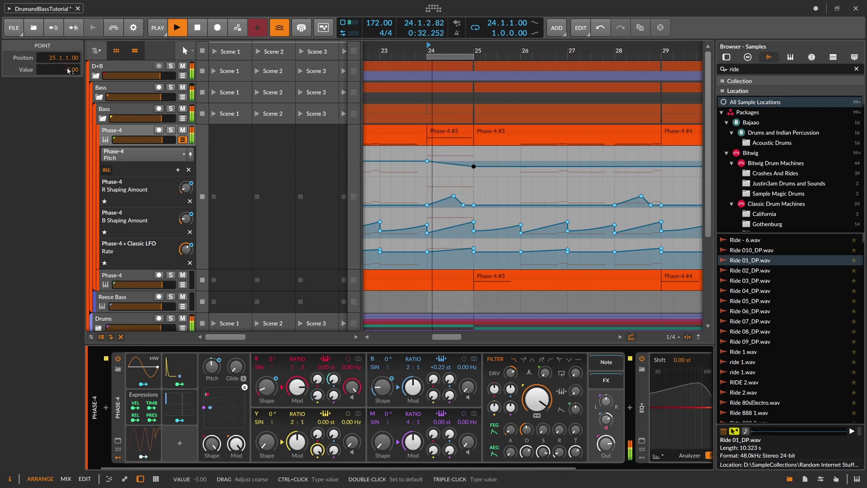
pyautogui.click(72, 70)
pyautogui.write('-12')
pyautogui.press('Return')
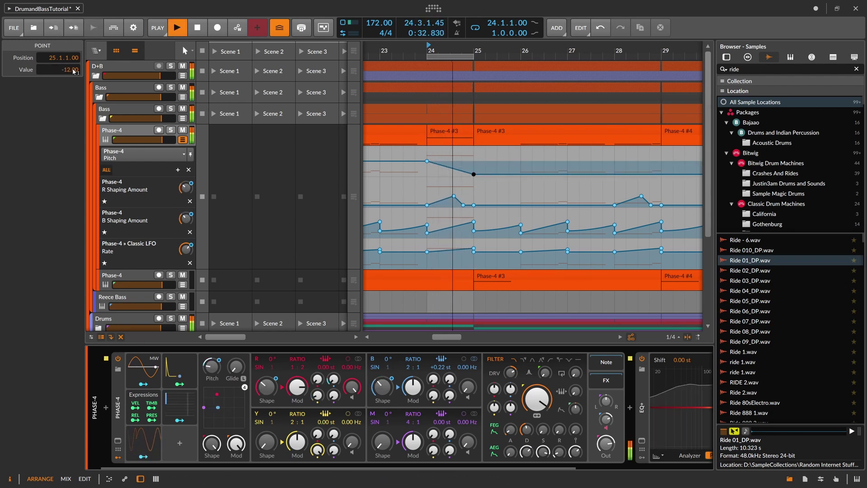
pyautogui.moveTo(439, 158); pyautogui.dragTo(439, 145)
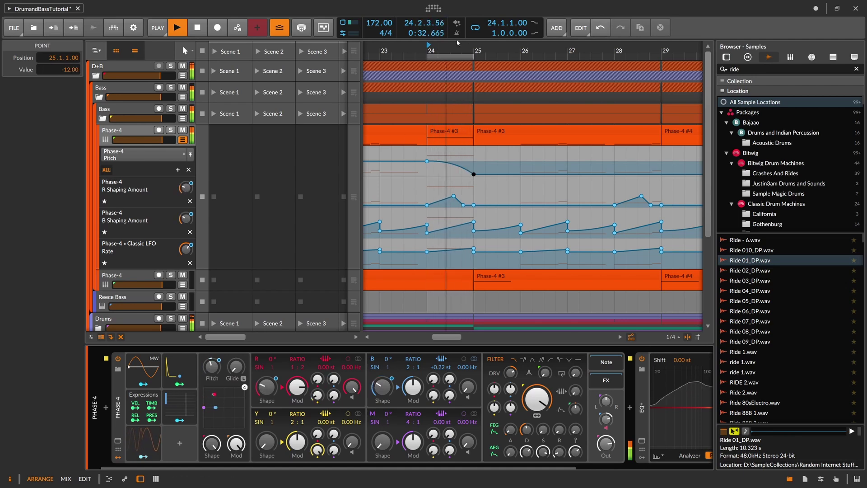
# Stop playback and copy the one-bar Phase-4 clip with its pitch automation from bar 24 to bar 32
pyautogui.scroll(-5, 483, 55)
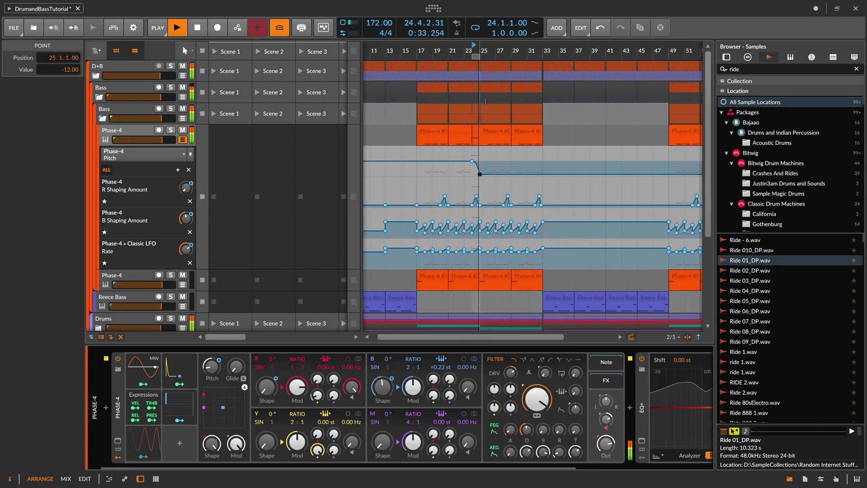
pyautogui.press('space')
pyautogui.moveTo(479, 131); pyautogui.dragTo(536, 132)
# Set the loop region to start at bar 17 with a length of 16 bars and play it
pyautogui.scroll(5, 575, 122)
pyautogui.moveTo(490, 56); pyautogui.dragTo(521, 60)
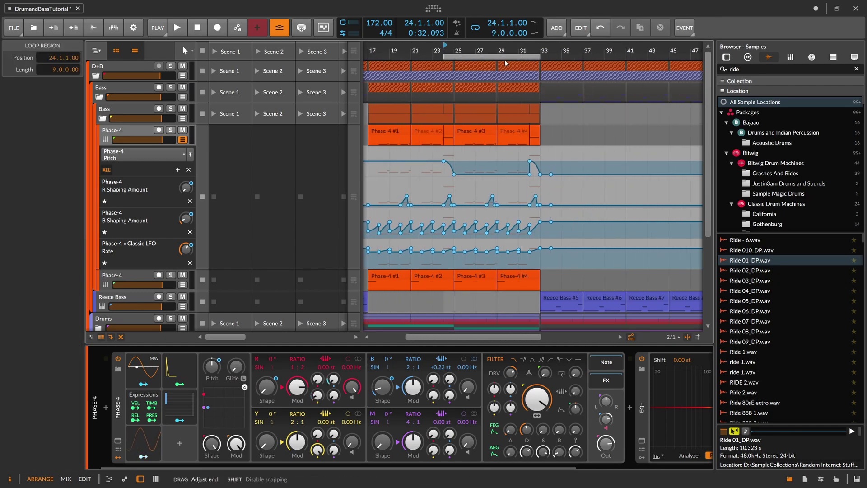
pyautogui.moveTo(447, 59); pyautogui.dragTo(404, 48)
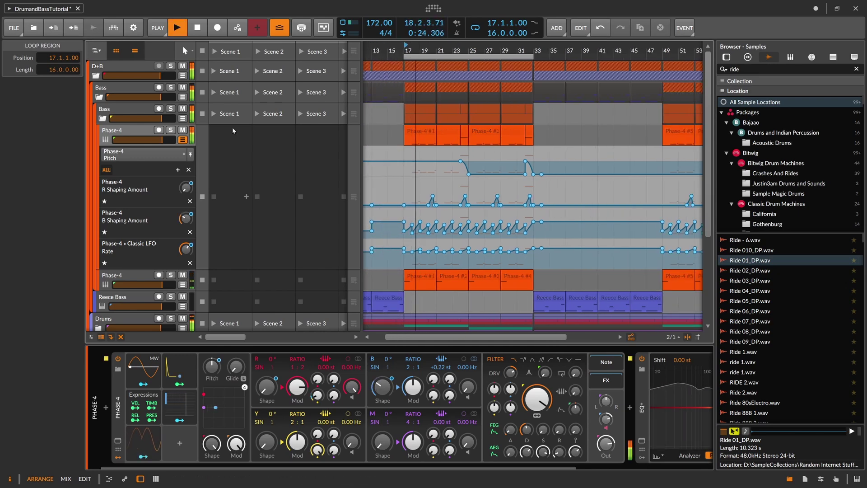
# Collapse the inner Bass group and remove the UNFILTER plug-in from the D+B group's device chain
pyautogui.click(102, 118)
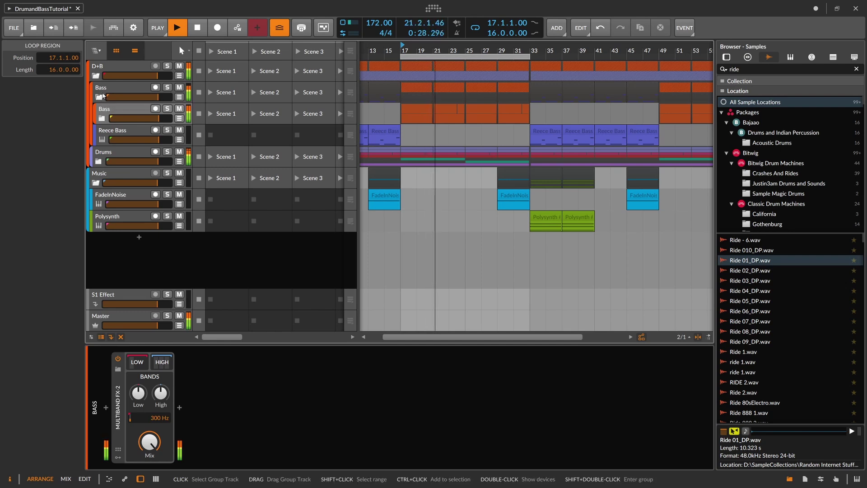
pyautogui.click(121, 76)
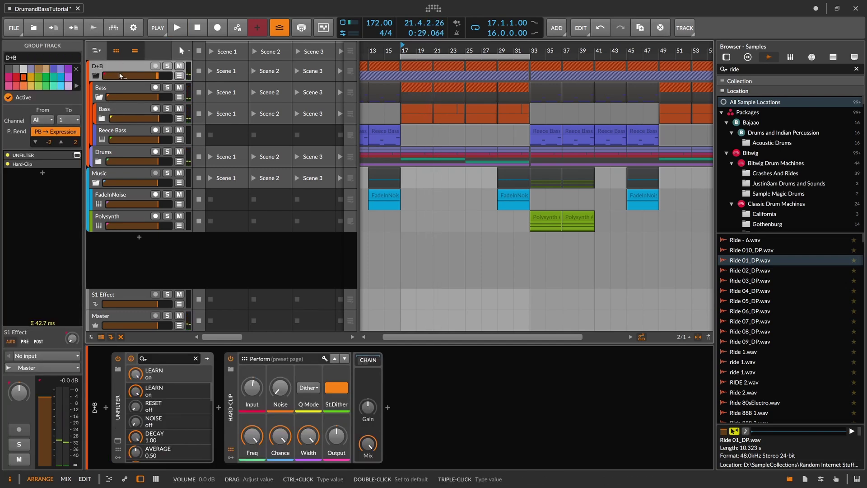
pyautogui.click(118, 420)
pyautogui.click(118, 439)
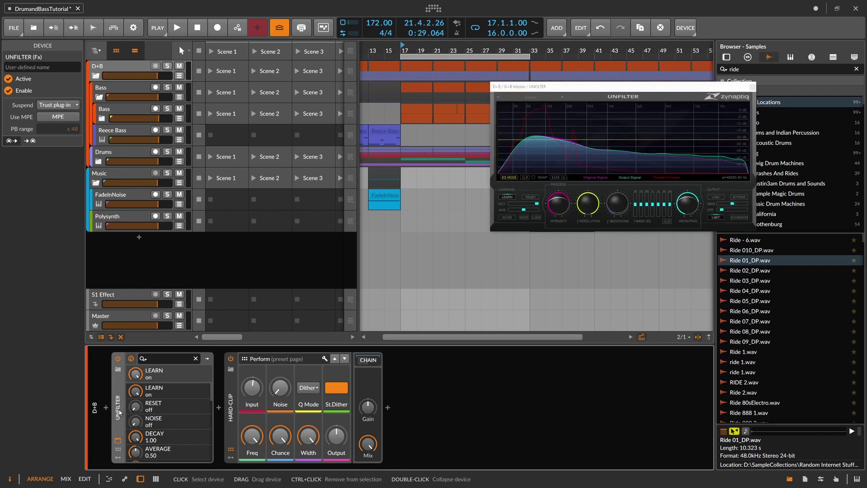
pyautogui.press('Delete')
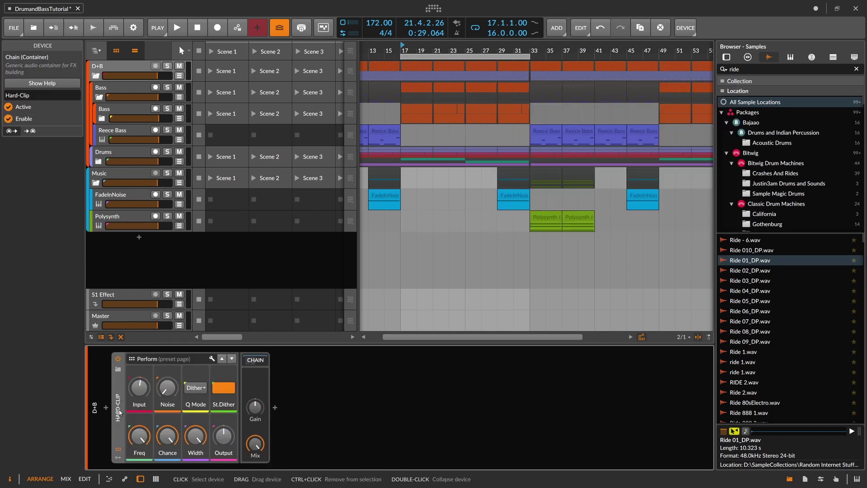
# Try an EQ+ ahead of Hard-Clip on the D+B group while playing the loop, and delete it
pyautogui.click(106, 409)
pyautogui.write('eq')
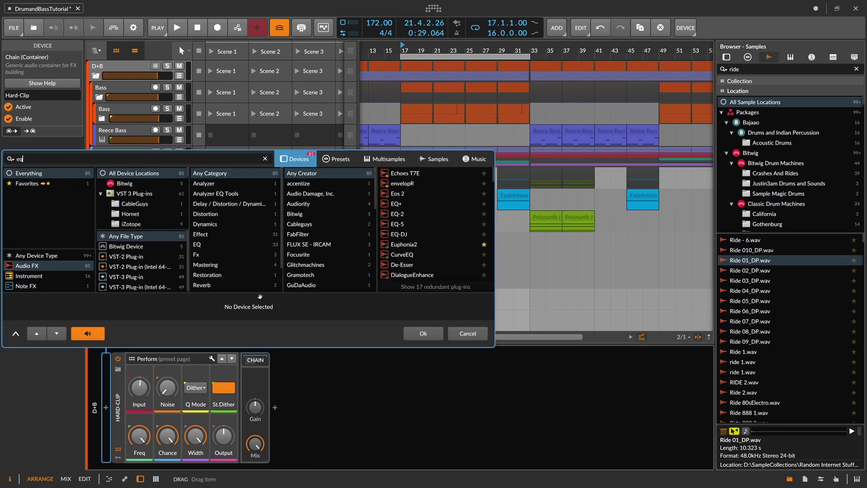
pyautogui.doubleClick(397, 175)
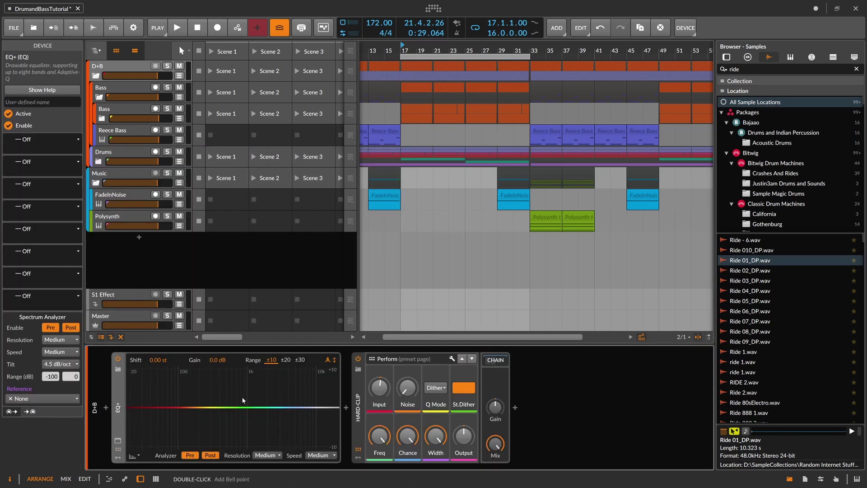
pyautogui.press('space')
pyautogui.doubleClick(247, 405)
pyautogui.doubleClick(247, 406)
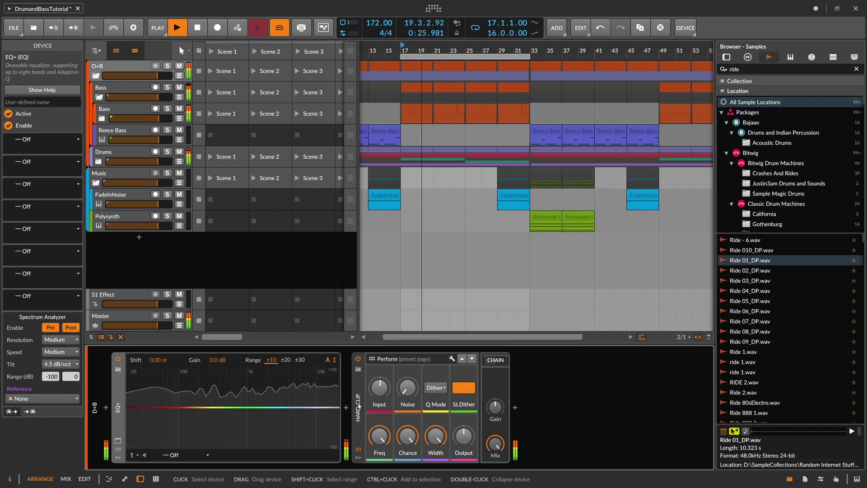
pyautogui.press('space')
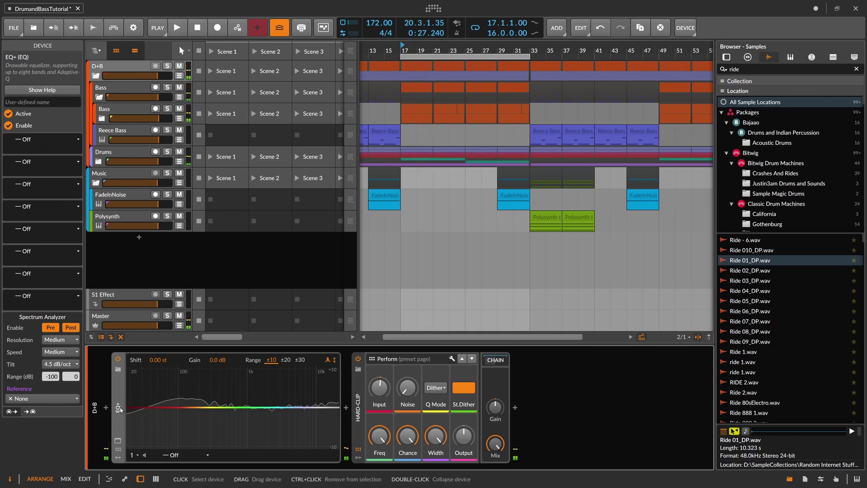
pyautogui.press('Delete')
# Insert a Multiband FX-3 ahead of Hard-Clip on the D+B group and add a Peak Limiter to its low band
pyautogui.click(106, 407)
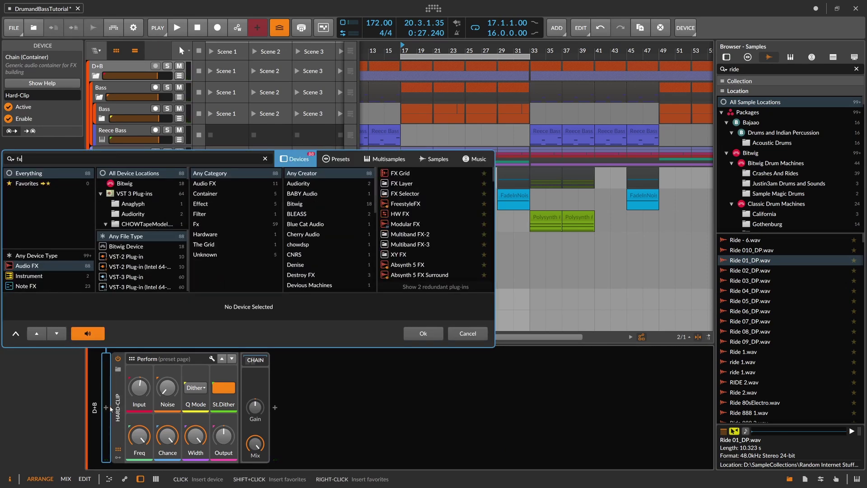
pyautogui.press('Down')
pyautogui.press('Return')
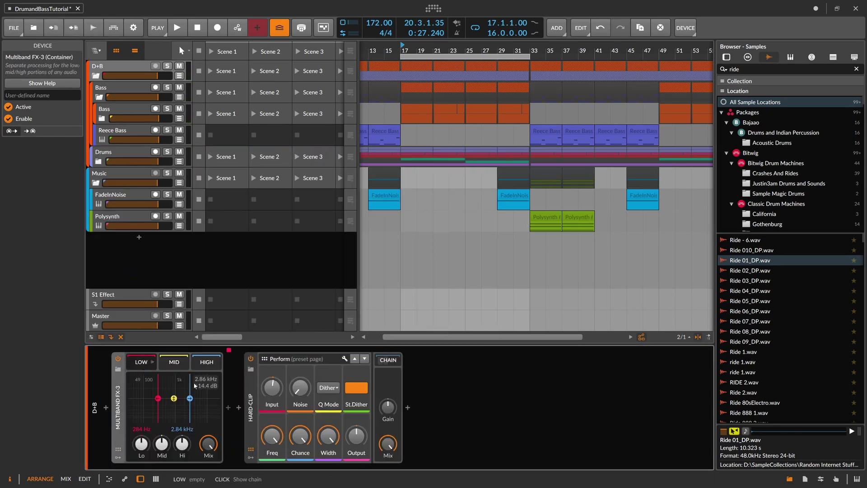
pyautogui.click(229, 408)
pyautogui.write('limit')
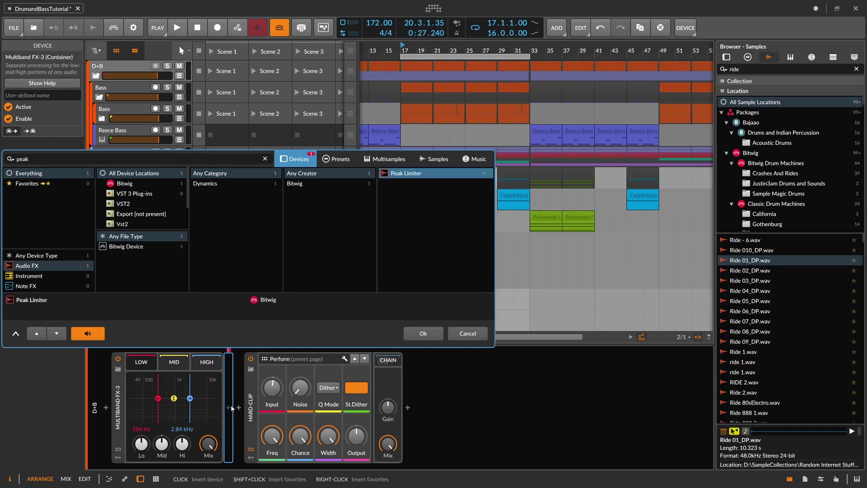
pyautogui.press('Return')
# Turn the Multiband FX-3 mid and high band gains fully down and play the loop to audition the low band's Peak Limiter
pyautogui.press('space')
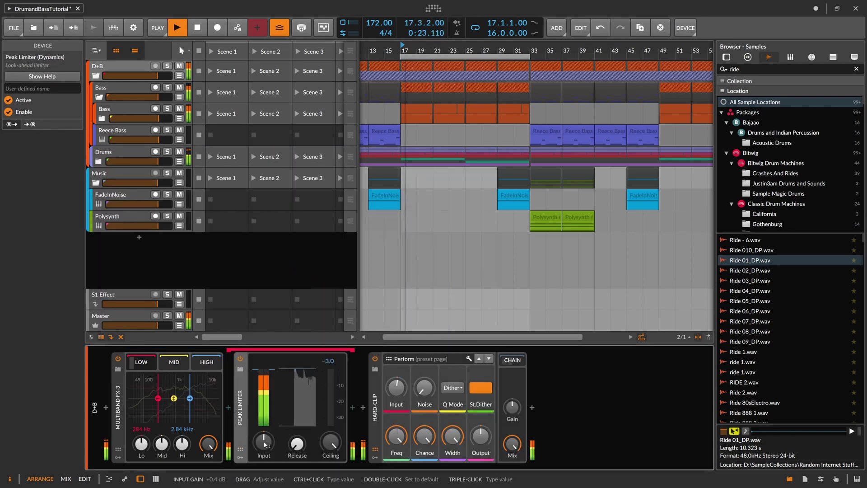
pyautogui.moveTo(265, 447); pyautogui.dragTo(265, 451)
pyautogui.press('space')
pyautogui.moveTo(182, 445); pyautogui.dragTo(162, 481)
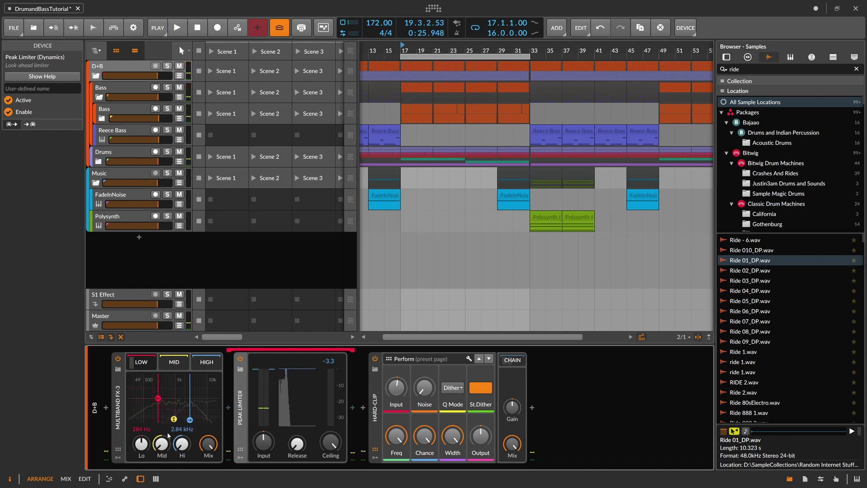
pyautogui.click(141, 362)
pyautogui.press('space')
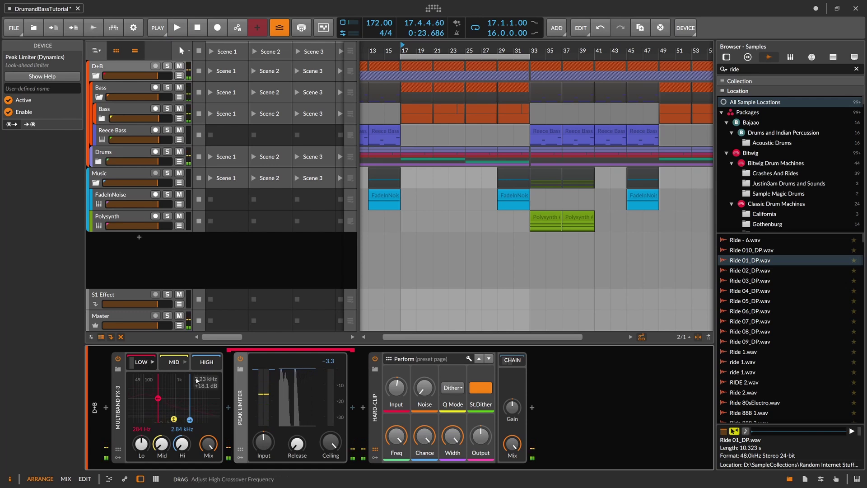
pyautogui.press('space')
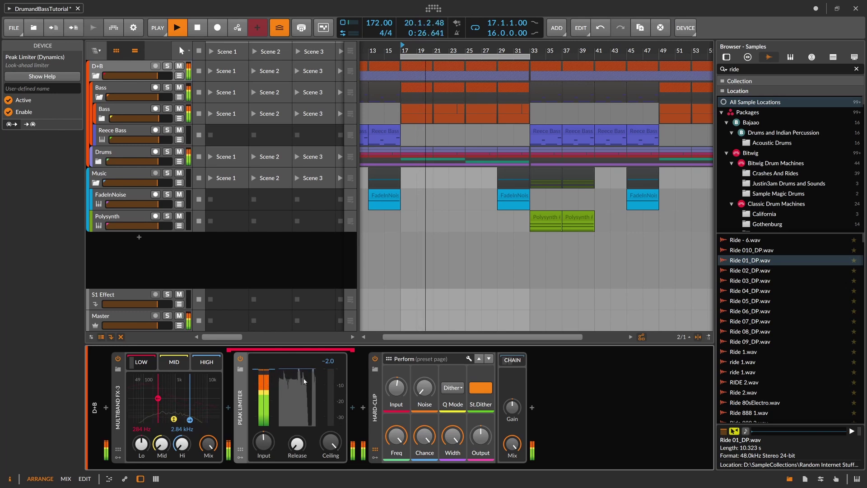
pyautogui.press('space')
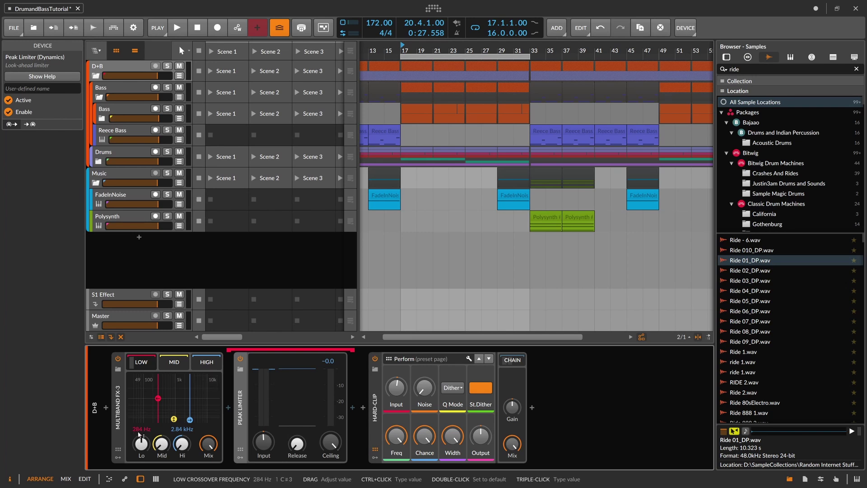
# Set the volume of the Tool device on the outer Bass group to -3 dB
pyautogui.click(125, 110)
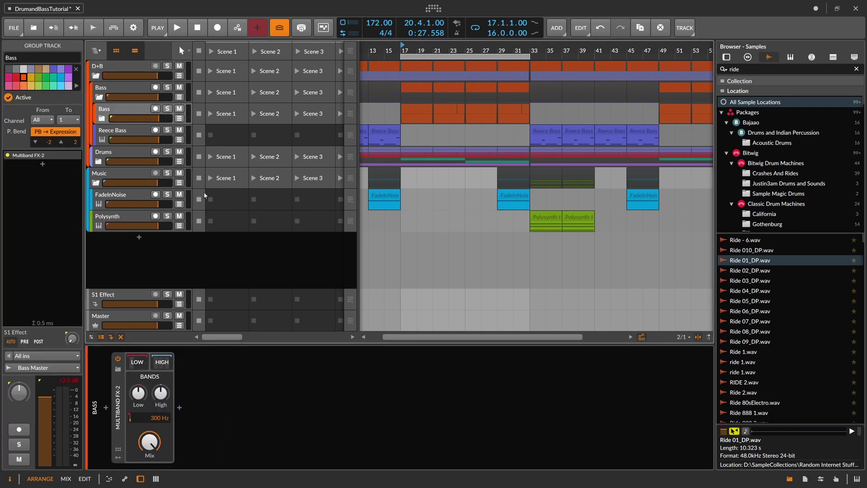
pyautogui.click(119, 92)
pyautogui.tripleClick(294, 391)
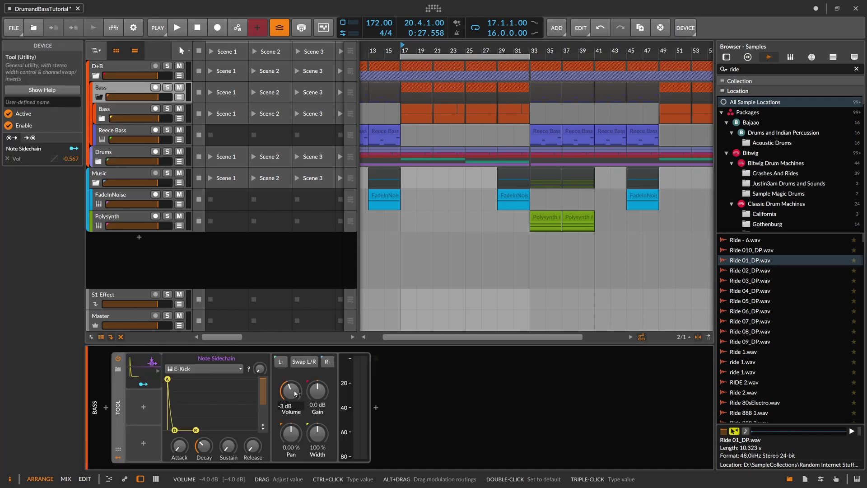
pyautogui.write('-3')
pyautogui.press('Return')
# Play the loop and lower the input gain of the D+B low-band Peak Limiter to about -2.4 dB
pyautogui.click(121, 71)
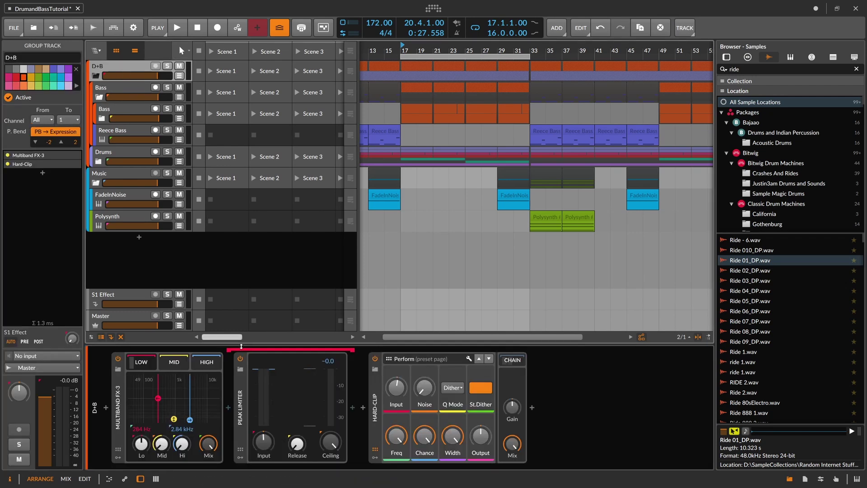
pyautogui.press('space')
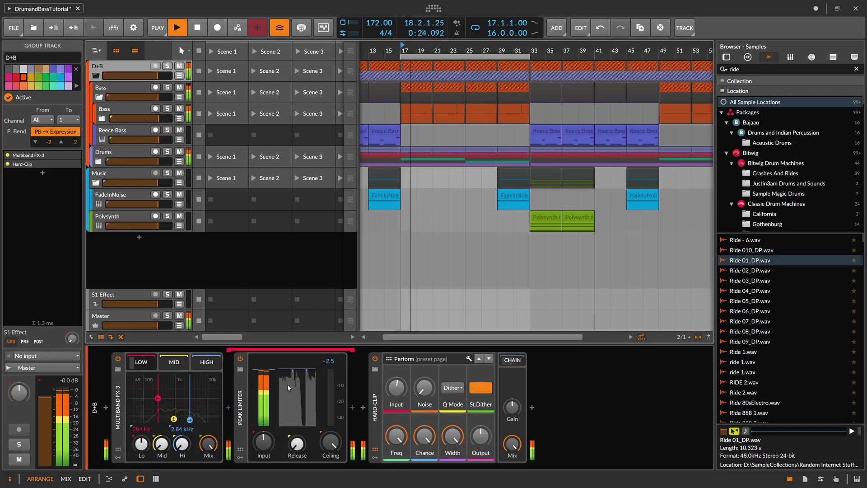
pyautogui.moveTo(268, 446); pyautogui.dragTo(268, 452)
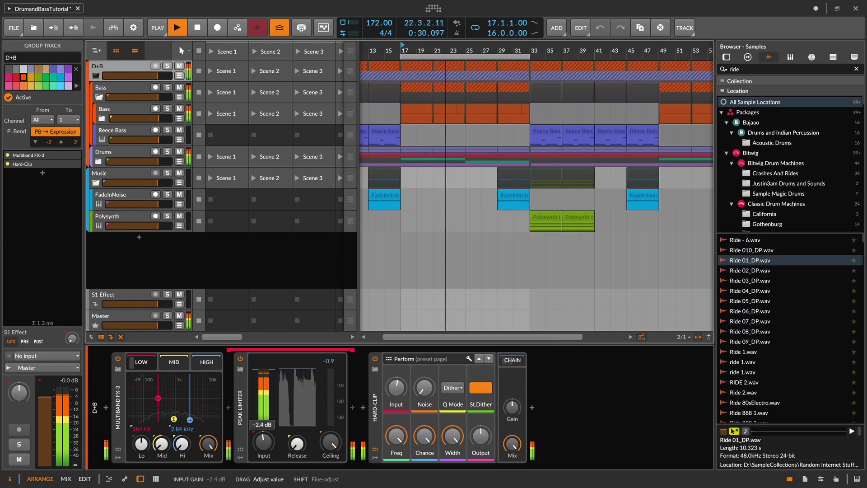
pyautogui.press('space')
# Add a Peak Limiter to the mid band of the Multiband FX-3 and audition it with the loop
pyautogui.click(168, 366)
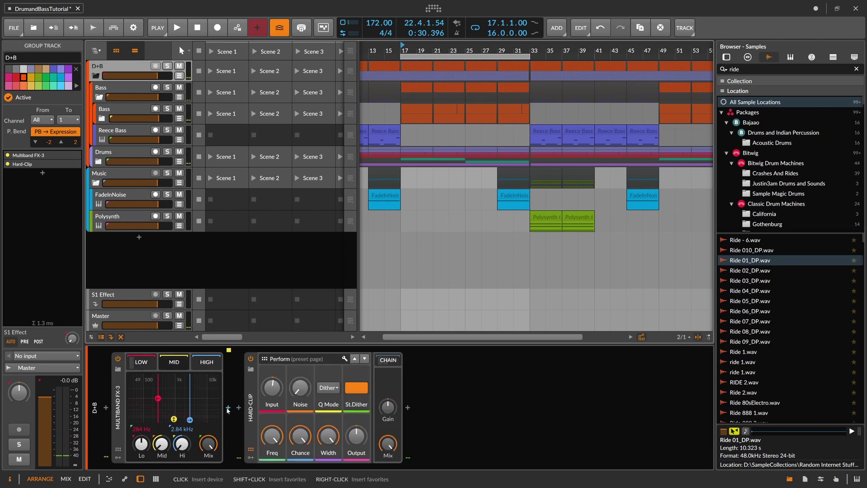
pyautogui.click(228, 408)
pyautogui.write('peak')
pyautogui.press('Return')
pyautogui.press('space')
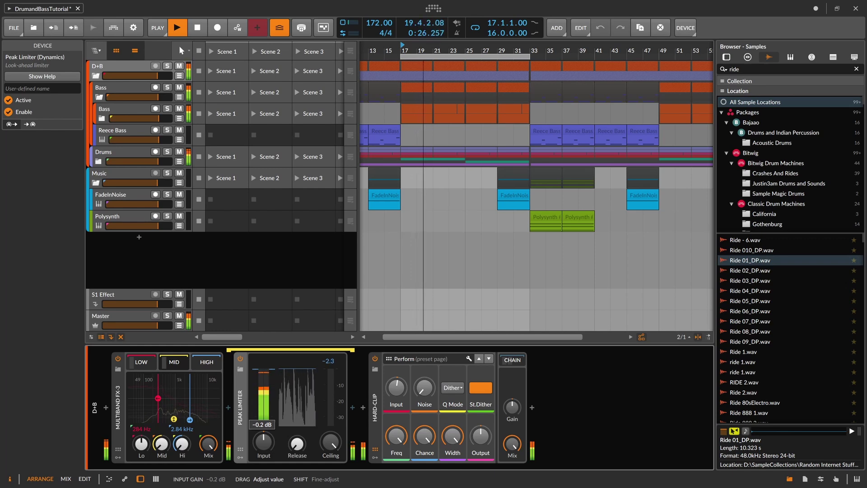
pyautogui.press('space')
pyautogui.press('Delete')
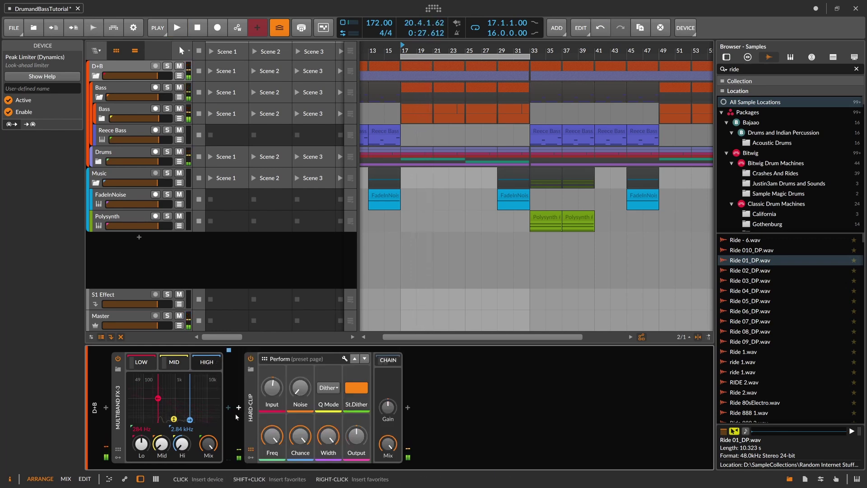
# Add a Peak Limiter to the high band of the Multiband FX-3 and adjust its input gain while the loop plays
pyautogui.click(228, 408)
pyautogui.write('peak')
pyautogui.press('Down')
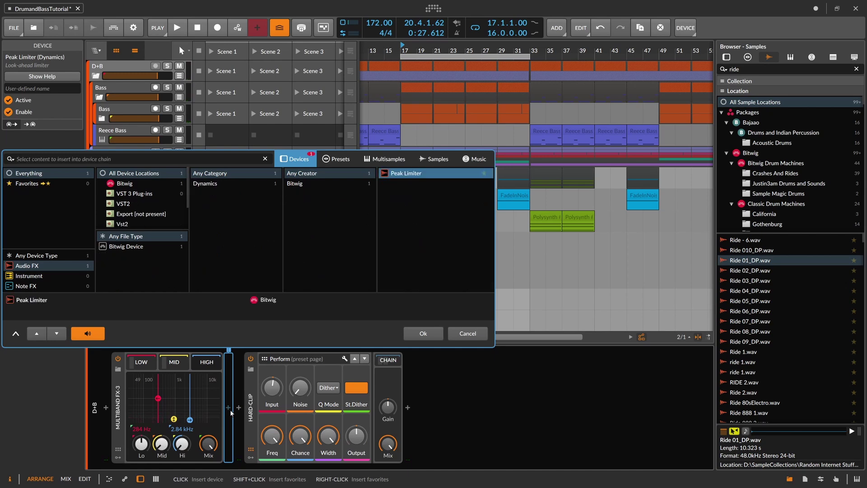
pyautogui.press('Return')
pyautogui.press('space')
pyautogui.moveTo(264, 443); pyautogui.dragTo(264, 439)
# Reset the Multiband FX-3 high and mid band gains to 0 dB and close the high band's chain
pyautogui.doubleClick(187, 445)
pyautogui.doubleClick(164, 445)
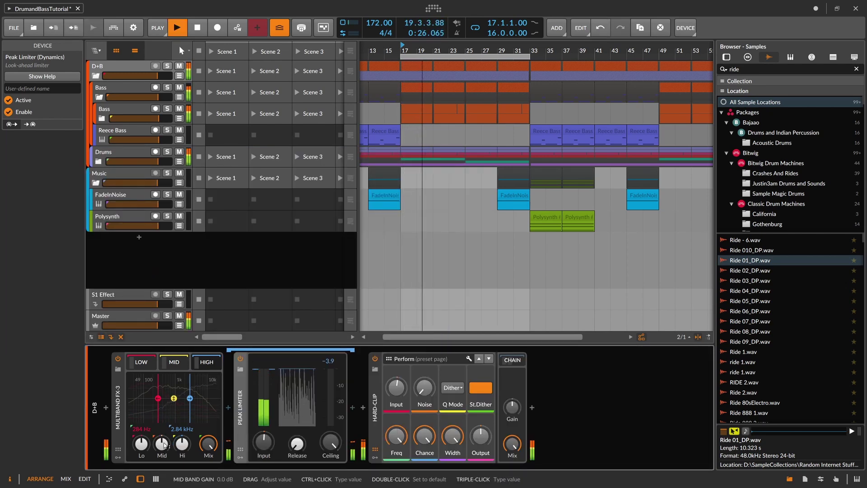
pyautogui.click(203, 367)
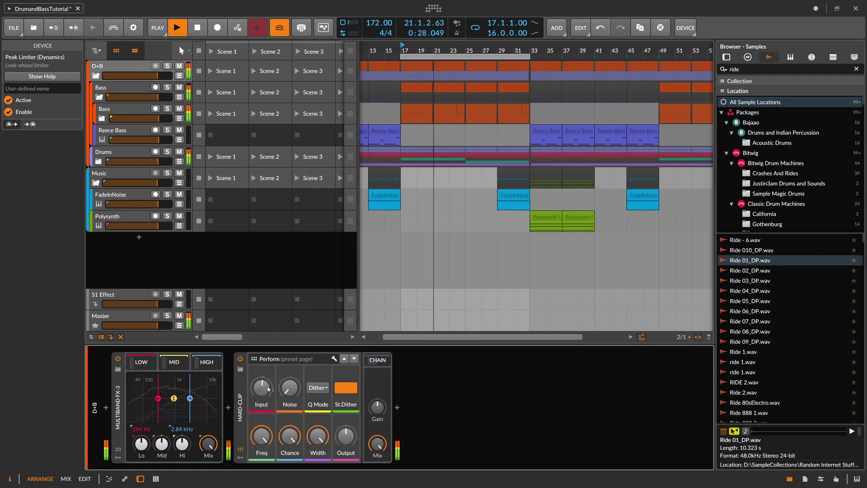
# Set the Input gain of Hard-Clip on the D+B group to +3 dB
pyautogui.keyDown('ctrl'); pyautogui.click(260, 392); pyautogui.keyUp('ctrl')
pyautogui.write('3')
pyautogui.press('Return')
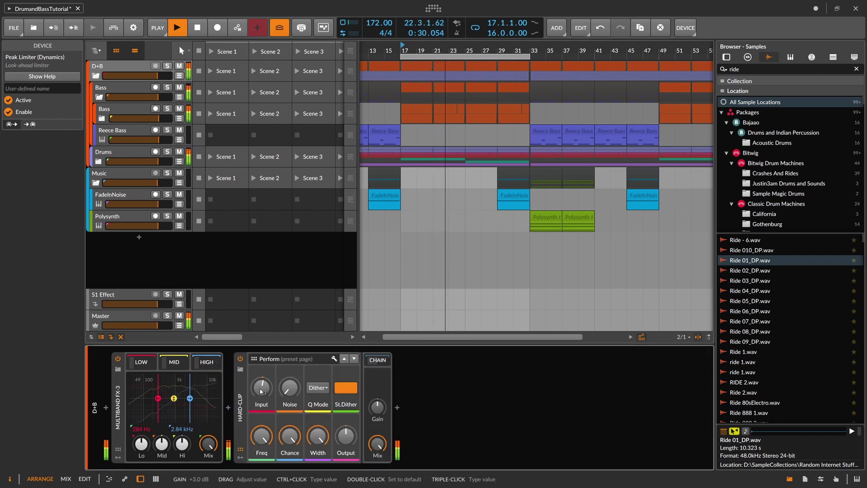
# Insert dpMeter4 after Hard-Clip, move its window aside, check the loudness of the playing loop and stop playback
pyautogui.click(397, 407)
pyautogui.write('dp')
pyautogui.press('Return')
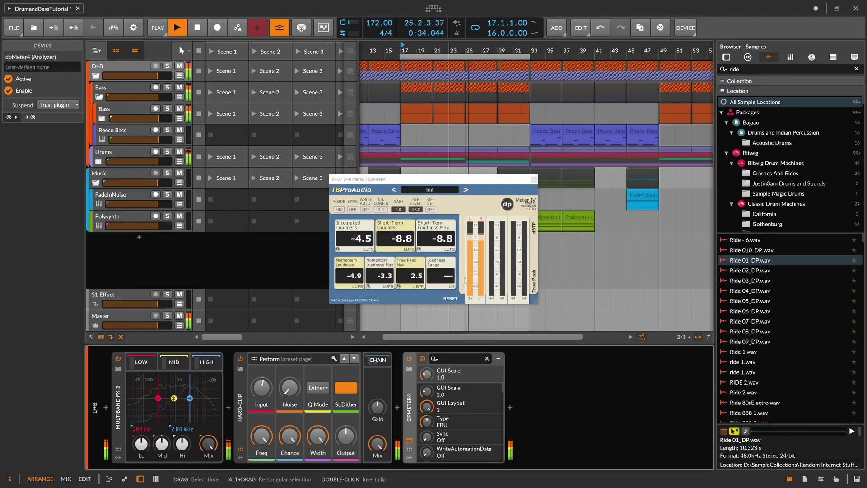
pyautogui.moveTo(432, 183); pyautogui.dragTo(524, 217)
pyautogui.press('space')
# Expand the inner Bass group and add a second Phase-4 Pitch automation point at bar 25 with a value of 0
pyautogui.click(102, 119)
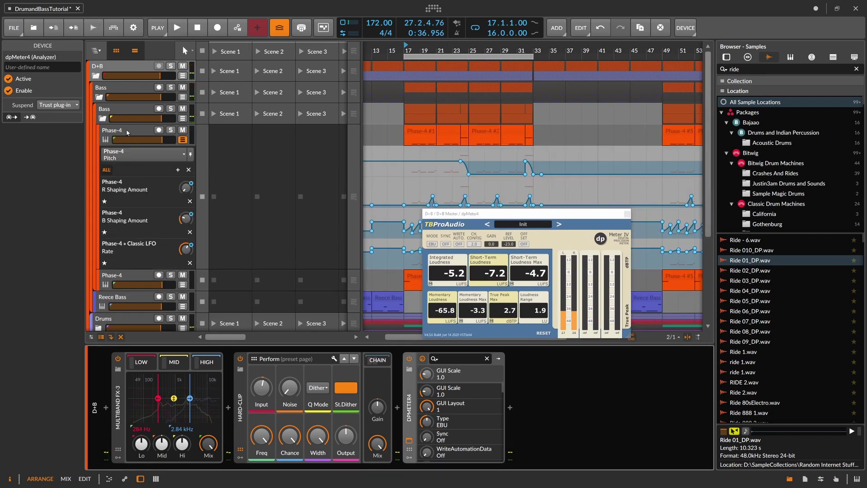
pyautogui.click(468, 174)
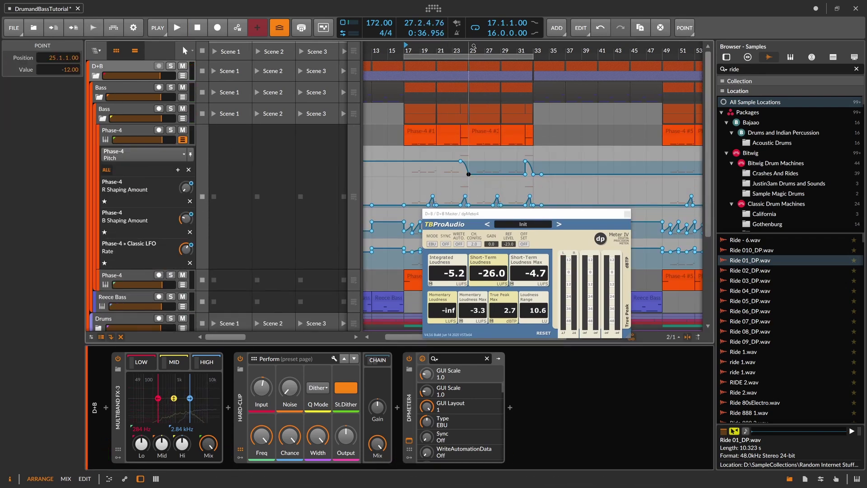
pyautogui.scroll(5, 469, 174)
pyautogui.moveTo(485, 174); pyautogui.dragTo(490, 174)
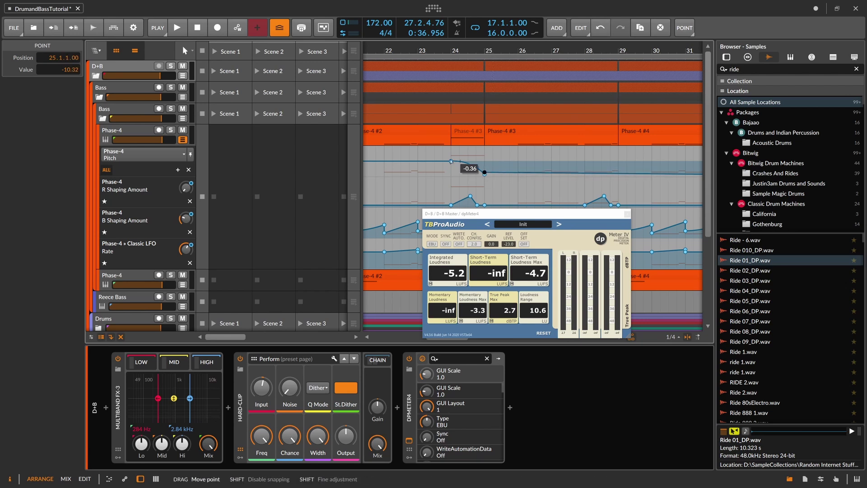
pyautogui.doubleClick(67, 71)
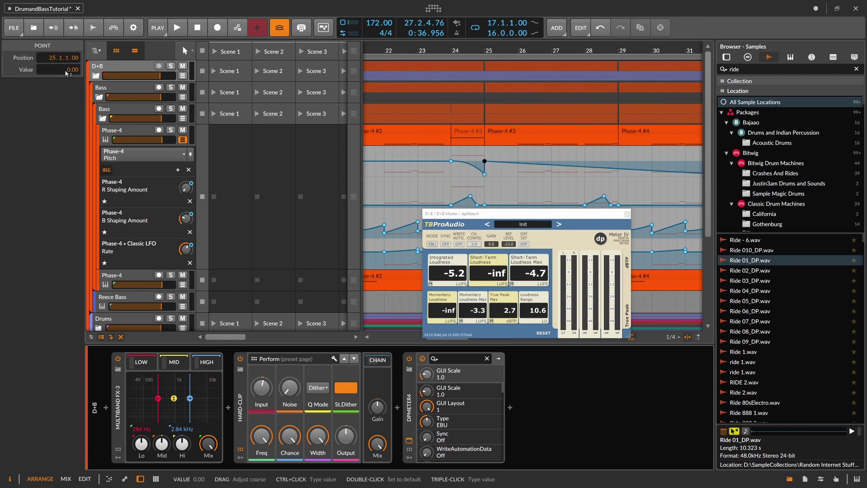
# Delete the Phase-4 Pitch automation point at bar 32 with the value -12
pyautogui.moveTo(487, 44); pyautogui.dragTo(457, 21)
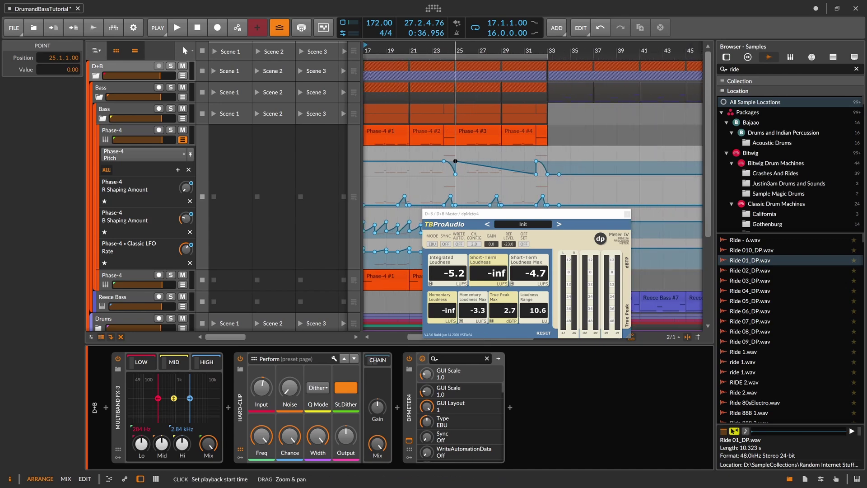
pyautogui.click(537, 175)
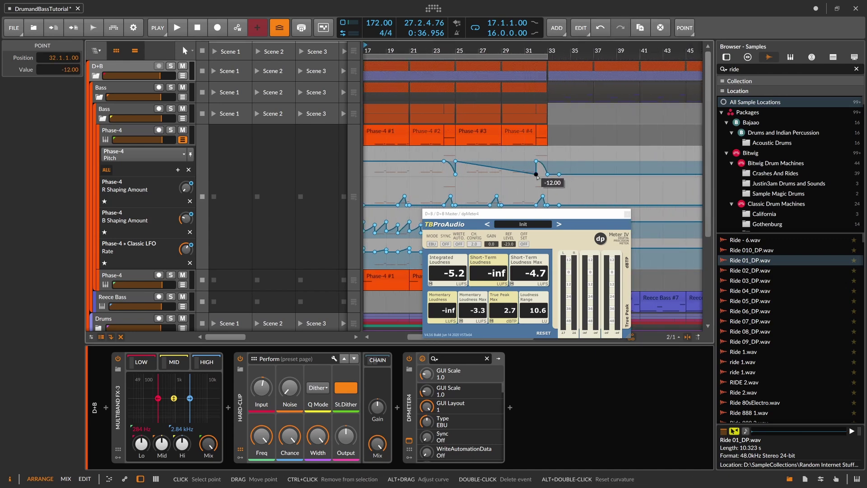
pyautogui.doubleClick(537, 174)
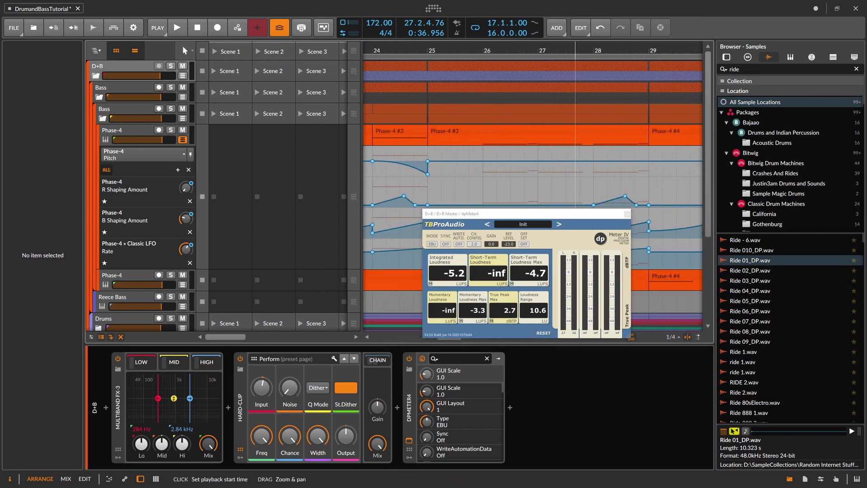
# Delete the Pitch automation point at bar 34 and set the second point at bar 33 to a value of 0
pyautogui.hscroll(-4, 533, 181)
pyautogui.click(659, 174)
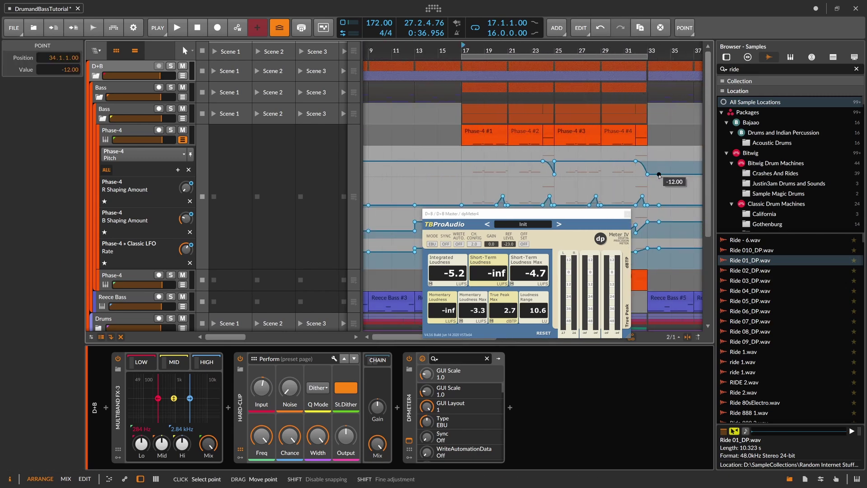
pyautogui.moveTo(659, 173); pyautogui.dragTo(659, 173)
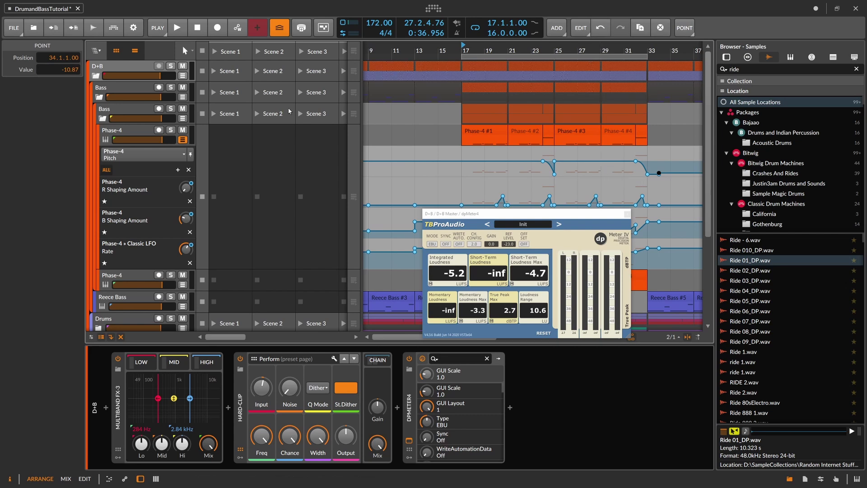
pyautogui.press('Delete')
pyautogui.click(656, 174)
pyautogui.keyDown('ctrl'); pyautogui.click(76, 73); pyautogui.keyUp('ctrl')
pyautogui.write('0')
pyautogui.press('Return')
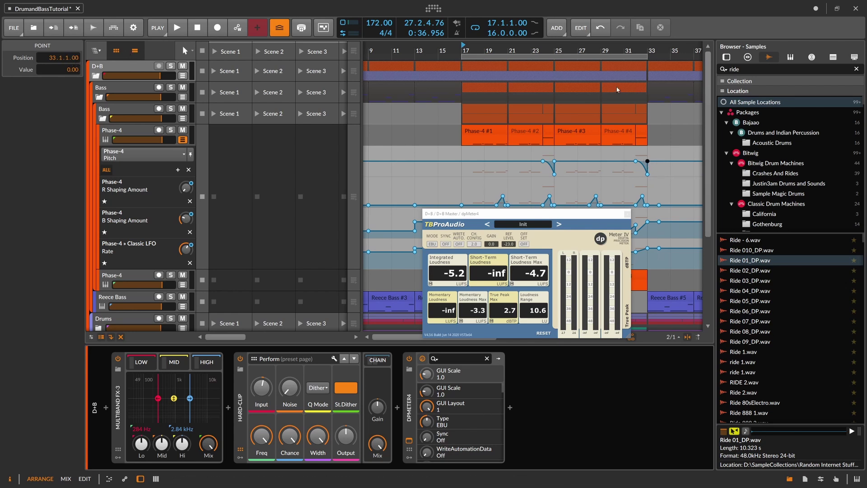
# Collapse the D+B group and play the loop from bar 17 with the dpMeter4 window closed
pyautogui.moveTo(657, 51)
pyautogui.mouseDown()
pyautogui.moveTo(656, 174)
pyautogui.moveTo(659, 74)
pyautogui.moveTo(651, 59)
pyautogui.mouseUp()
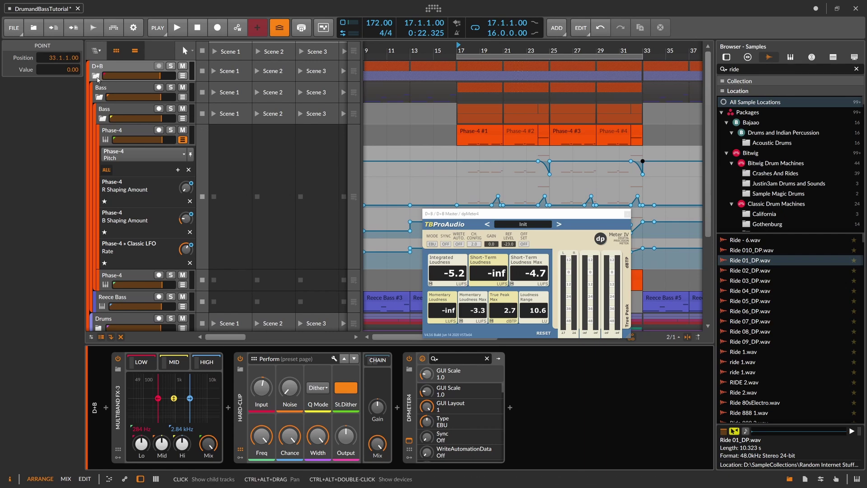
pyautogui.click(97, 76)
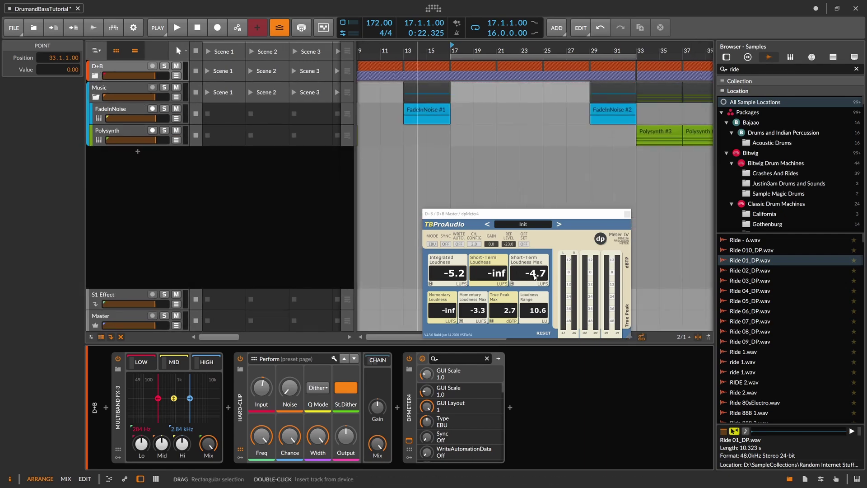
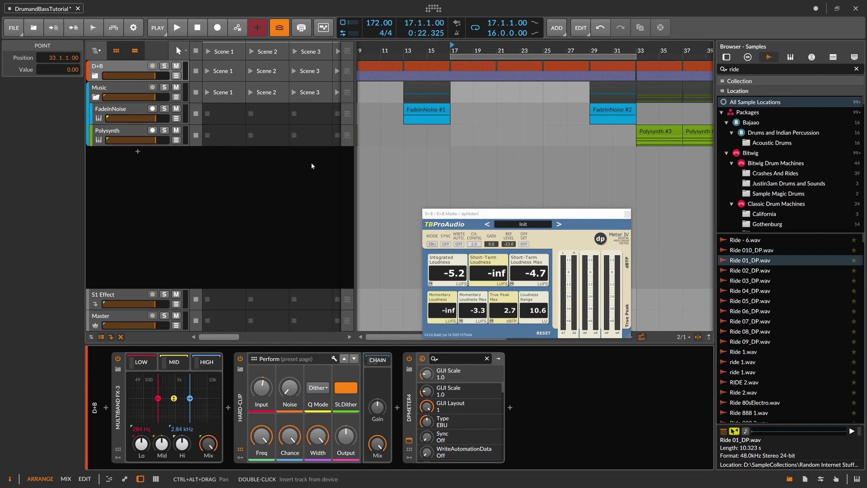
pyautogui.moveTo(477, 216); pyautogui.dragTo(356, 186)
pyautogui.click(506, 183)
pyautogui.moveTo(456, 58); pyautogui.dragTo(457, 47)
pyautogui.press('space')
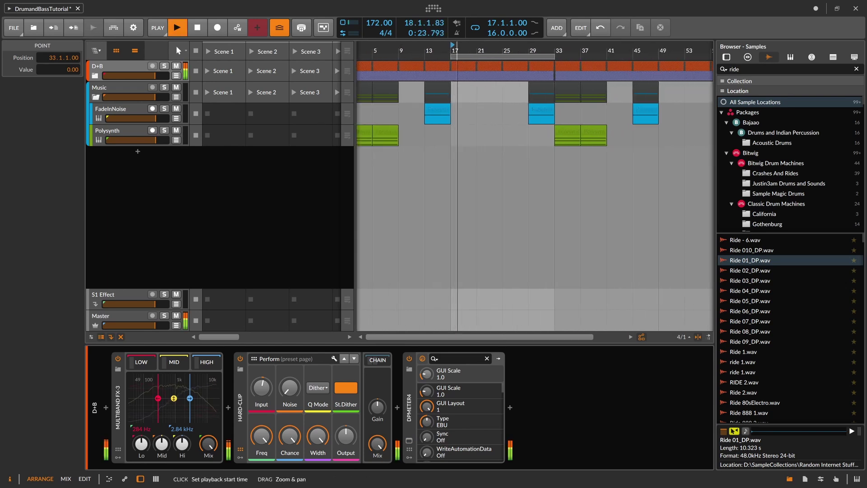
# Expand the D+B and Drums groups, show the E-Kick track's devices and stop playback
pyautogui.click(95, 76)
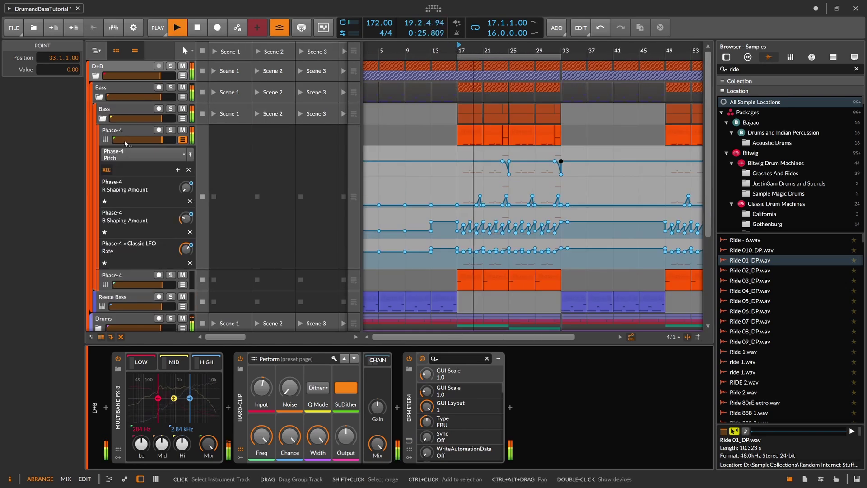
pyautogui.scroll(-2, 118, 139)
pyautogui.scroll(-3, 119, 139)
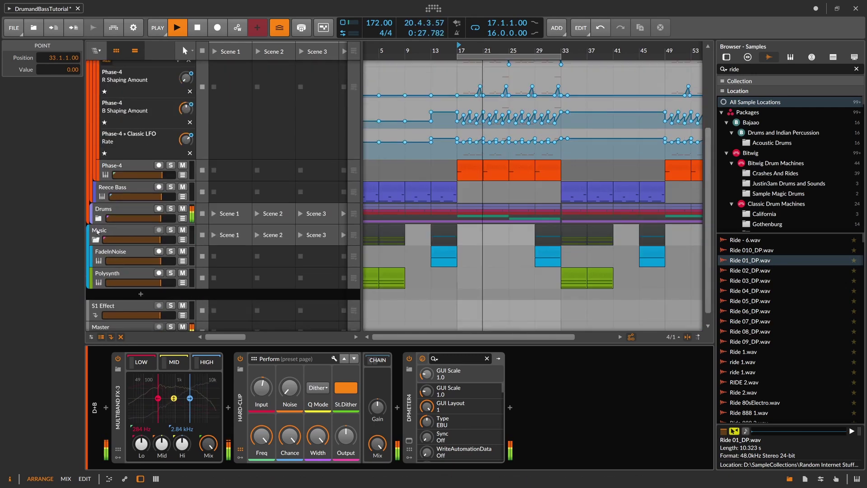
pyautogui.click(95, 208)
pyautogui.scroll(-2, 100, 224)
pyautogui.click(113, 162)
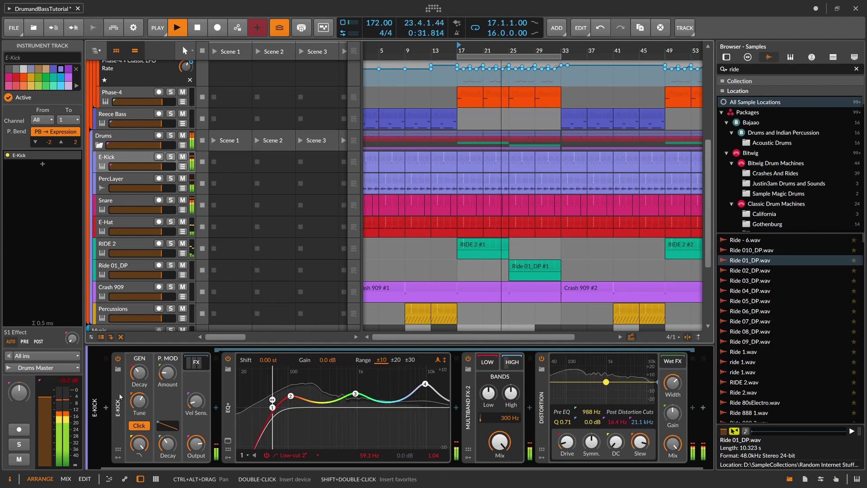
pyautogui.press('space')
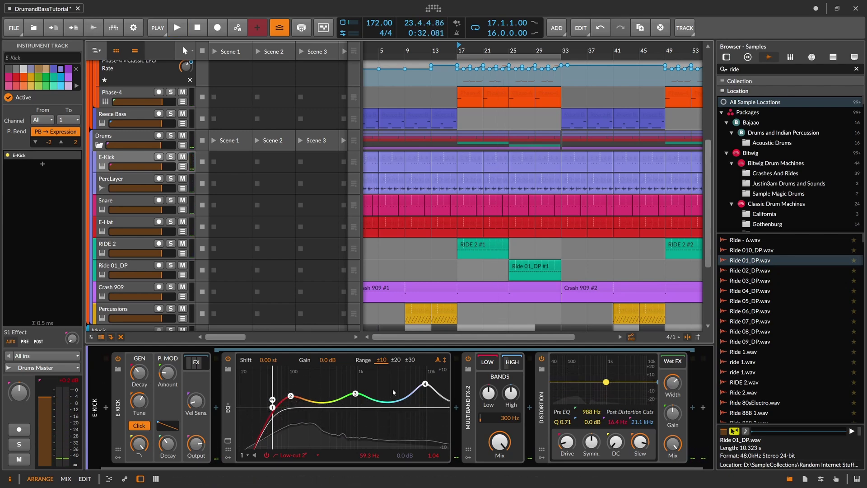
# Insert a Peak Limiter after Distortion in the E-Kick's FX chain
pyautogui.click(693, 408)
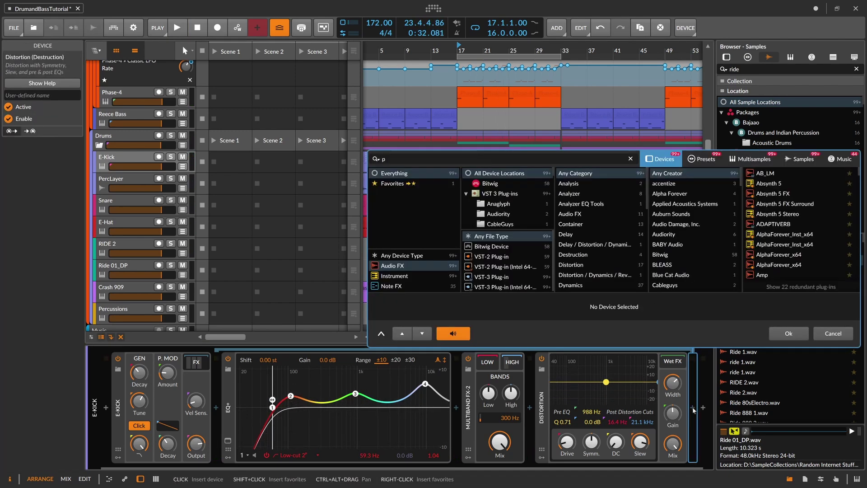
pyautogui.write('peak')
pyautogui.press('Return')
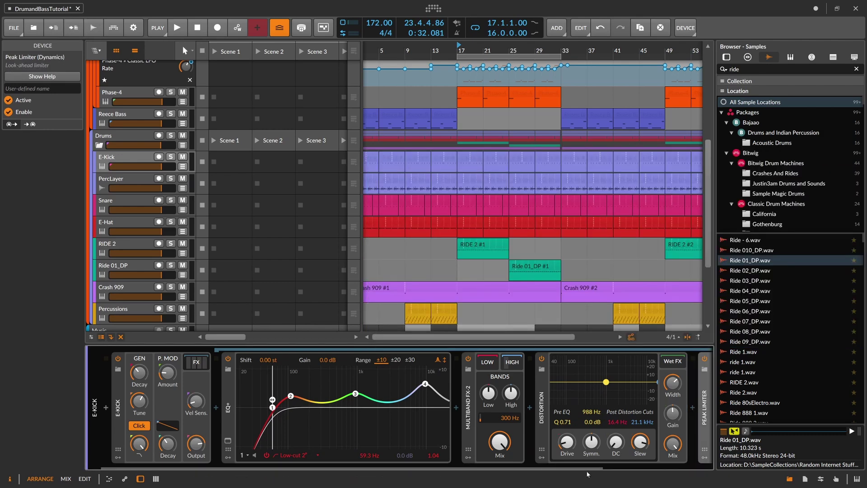
# Fine-tune the E-Kick's generator Decay and pitch-modulation Decay while listening, and close its FX chain
pyautogui.moveTo(142, 374); pyautogui.dragTo(141, 373)
pyautogui.press('space')
pyautogui.moveTo(168, 444); pyautogui.dragTo(168, 440)
pyautogui.click(196, 361)
pyautogui.press('space')
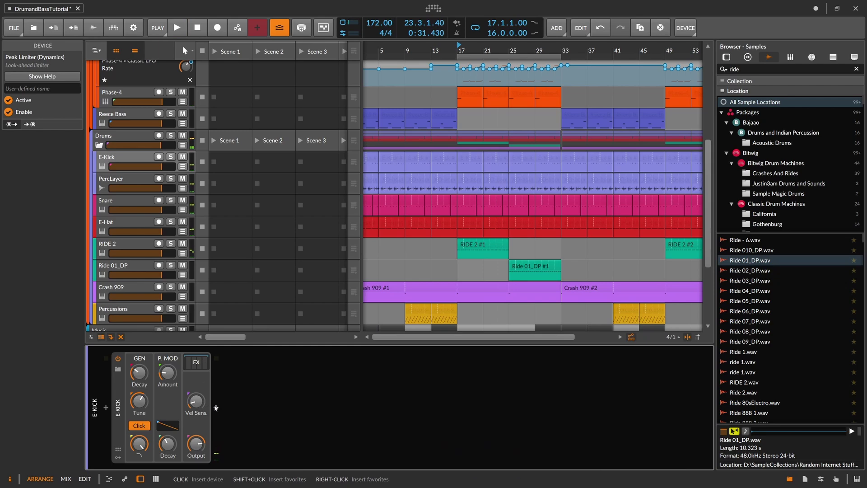
# Review the E-Kick's FX chain, close it again and check the track's level meter
pyautogui.click(196, 362)
pyautogui.moveTo(385, 466)
pyautogui.mouseDown()
pyautogui.moveTo(501, 466)
pyautogui.moveTo(383, 466)
pyautogui.mouseUp()
pyautogui.click(196, 361)
pyautogui.click(95, 379)
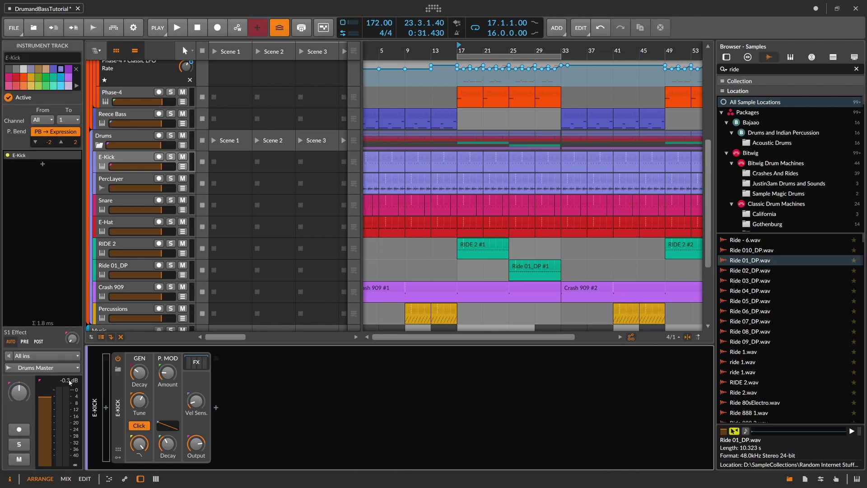
# Play the arrangement from bar 17 to hear the E-Kick in the mix
pyautogui.press('-')
pyautogui.scroll(5, 478, 90)
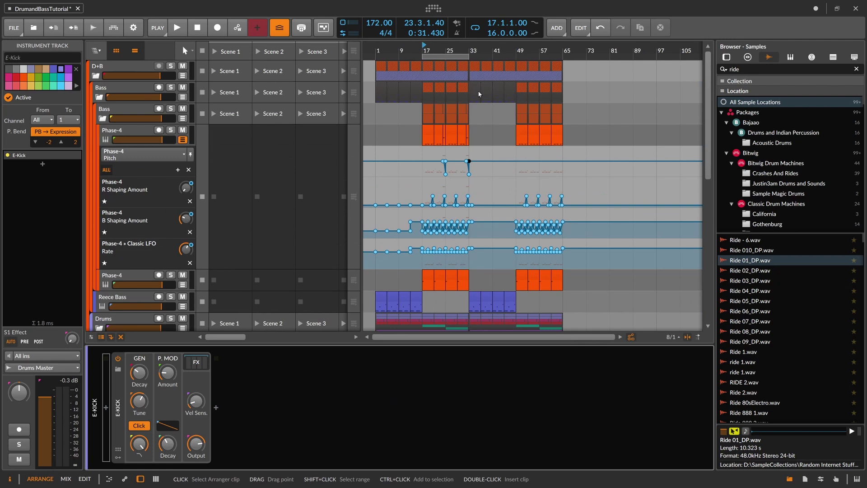
pyautogui.click(422, 44)
pyautogui.moveTo(425, 45); pyautogui.dragTo(427, 48)
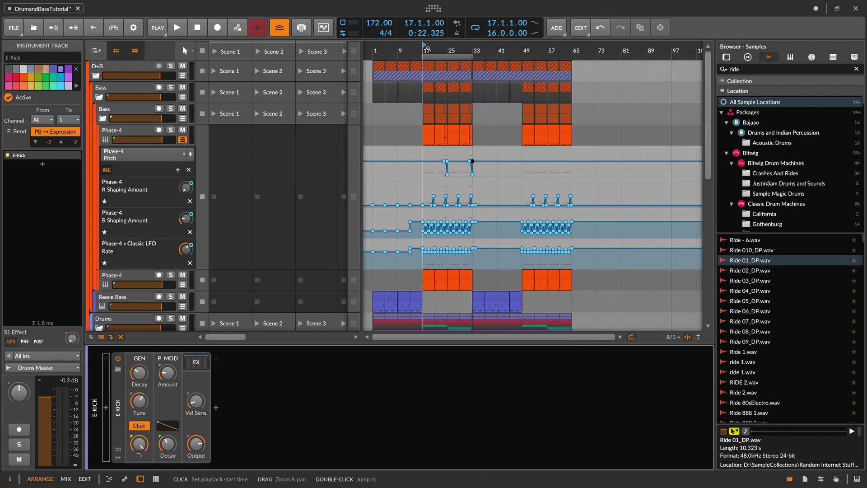
pyautogui.press('space')
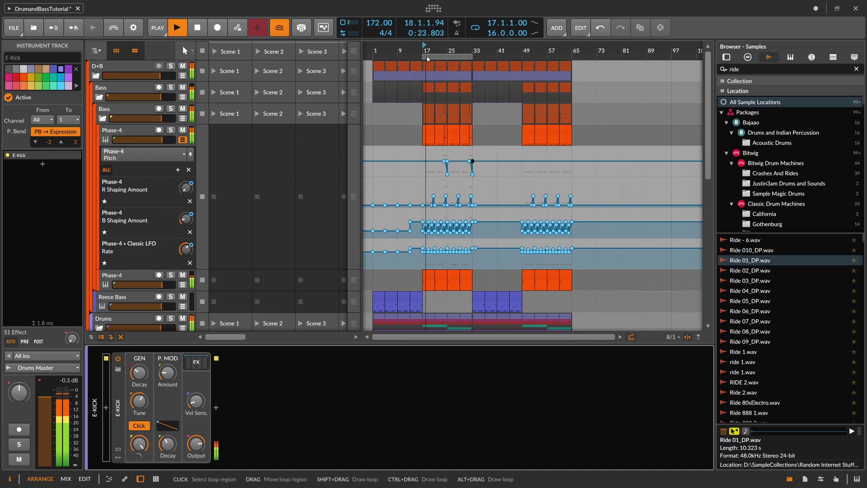
# Extend the loop region to 32 bars starting at bar 1 and audition the intro from the beginning
pyautogui.moveTo(424, 57); pyautogui.dragTo(393, 59)
pyautogui.click(374, 49)
pyautogui.scroll(-10, 283, 266)
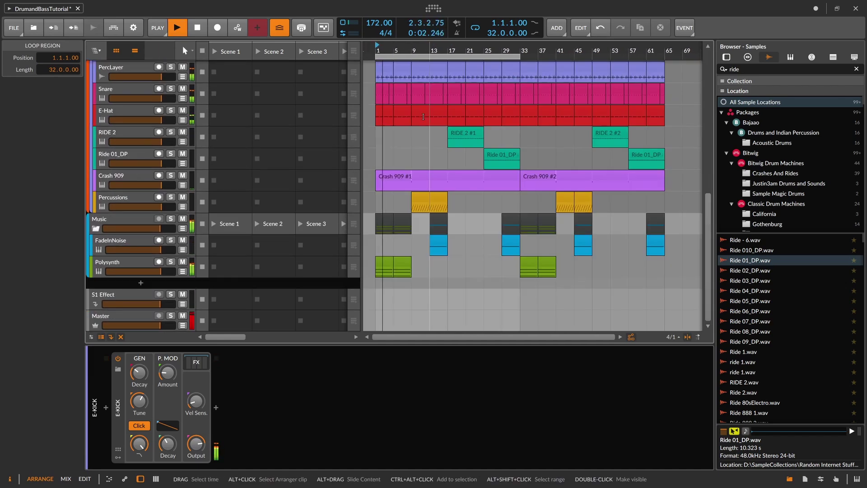
pyautogui.press('space')
# Solo the Polysynth track in the Music group and listen to it
pyautogui.click(140, 262)
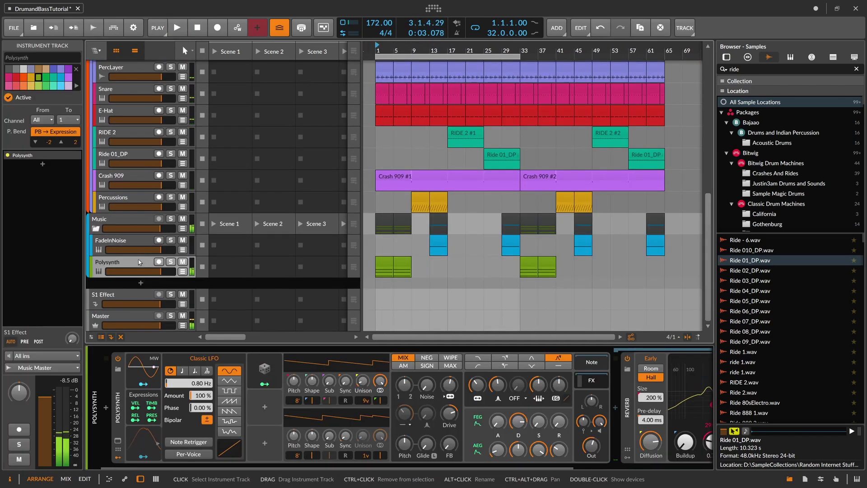
pyautogui.click(171, 262)
pyautogui.press('space')
pyautogui.moveTo(134, 272); pyautogui.dragTo(134, 276)
# Add a new Polysynth instrument track, move it above the existing Polysynth in the Music group and solo it
pyautogui.click(140, 283)
pyautogui.write('poly')
pyautogui.press('Down')
pyautogui.press('Down')
pyautogui.press('Down')
pyautogui.press('Down')
pyautogui.press('Return')
pyautogui.moveTo(150, 285); pyautogui.dragTo(153, 260)
pyautogui.click(166, 264)
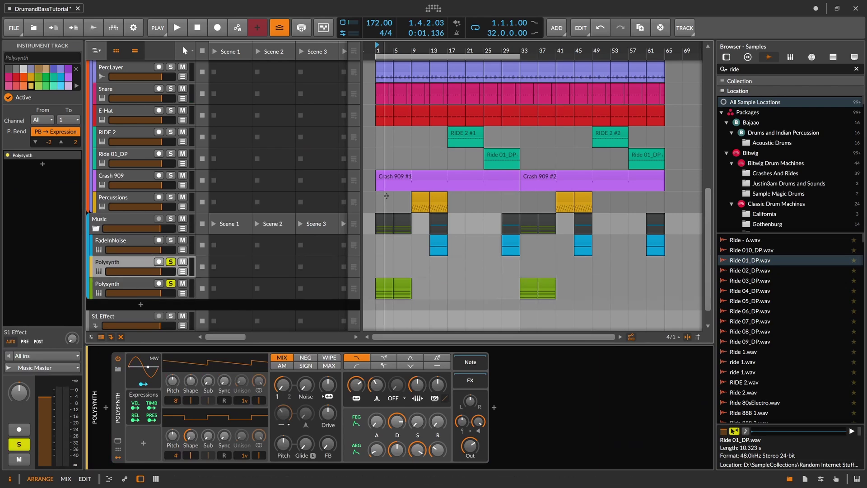
# Create a one-bar clip at bar 1 on the new Polysynth track, repeat it up to bar 9 and open it for editing
pyautogui.moveTo(386, 48); pyautogui.dragTo(392, 82)
pyautogui.doubleClick(383, 262)
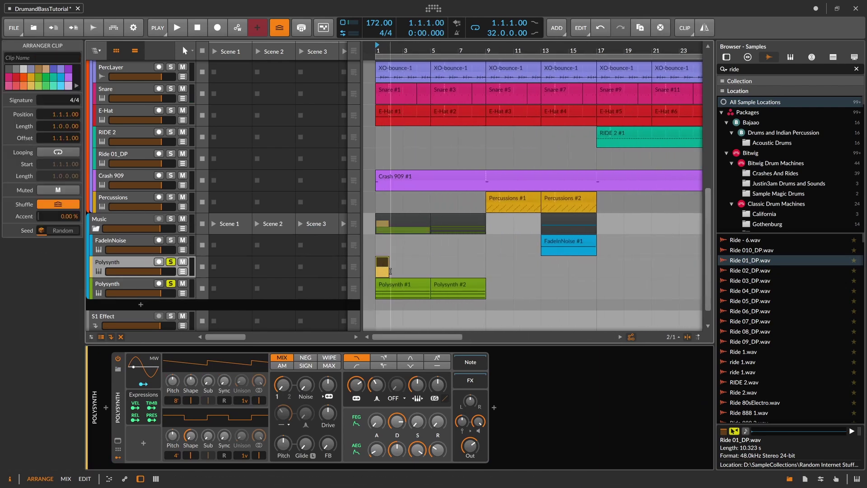
pyautogui.moveTo(389, 273); pyautogui.dragTo(486, 272)
pyautogui.doubleClick(383, 260)
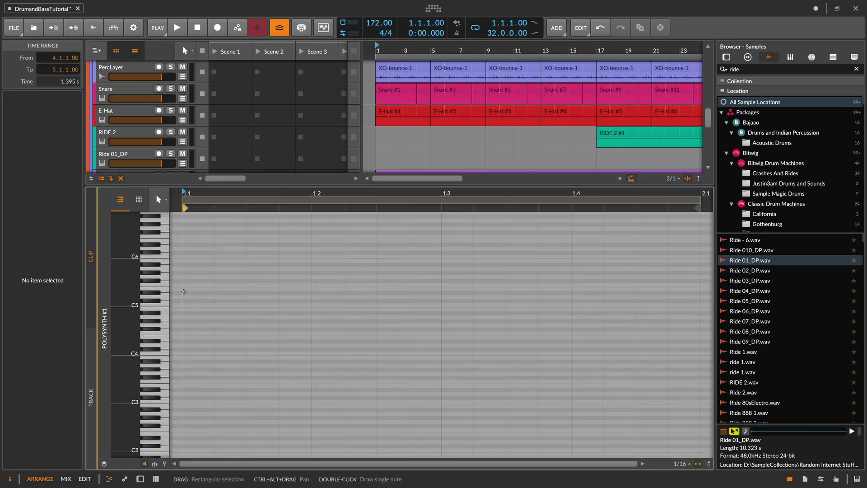
# Draw a sixteenth-note E3 at the start of the clip and play it
pyautogui.doubleClick(186, 289)
pyautogui.moveTo(186, 289); pyautogui.dragTo(186, 386)
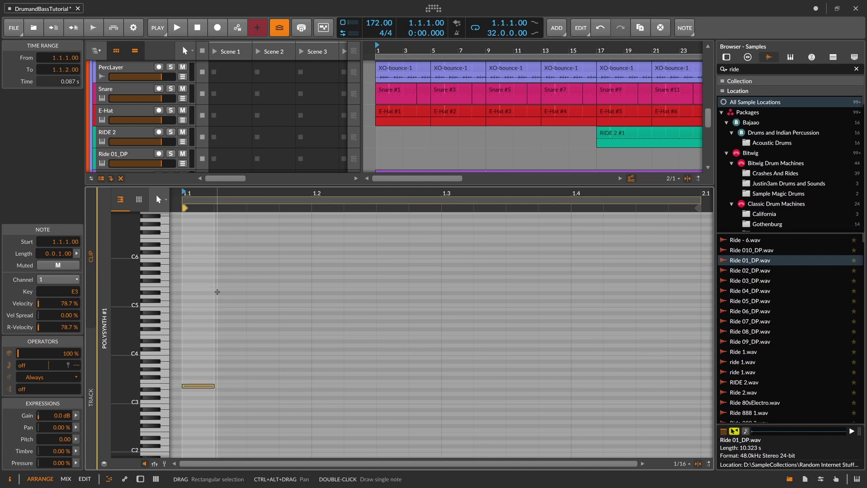
pyautogui.scroll(-5, 295, 150)
pyautogui.press('space')
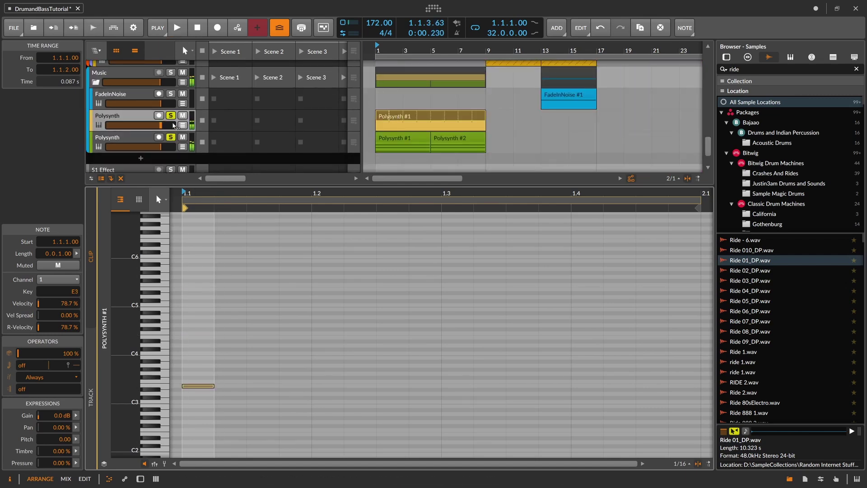
# Show the new Polysynth track's device chain and leave the device browser without inserting anything
pyautogui.click(145, 119)
pyautogui.doubleClick(146, 119)
pyautogui.press('space')
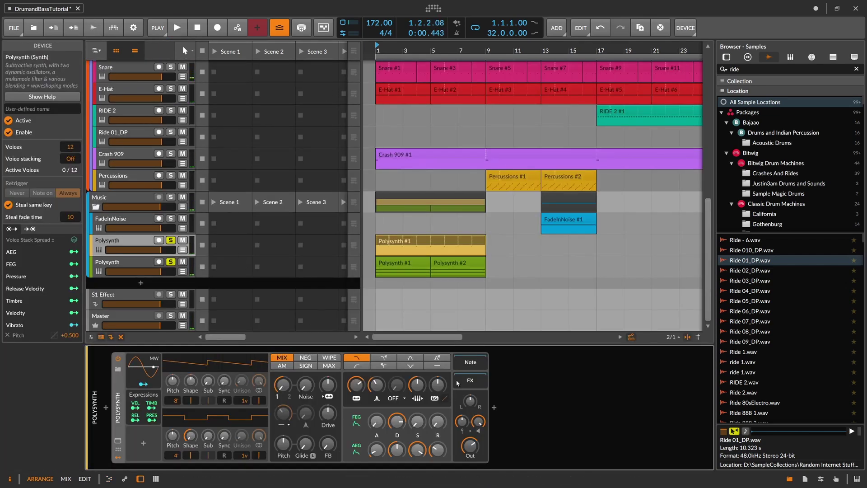
pyautogui.click(494, 408)
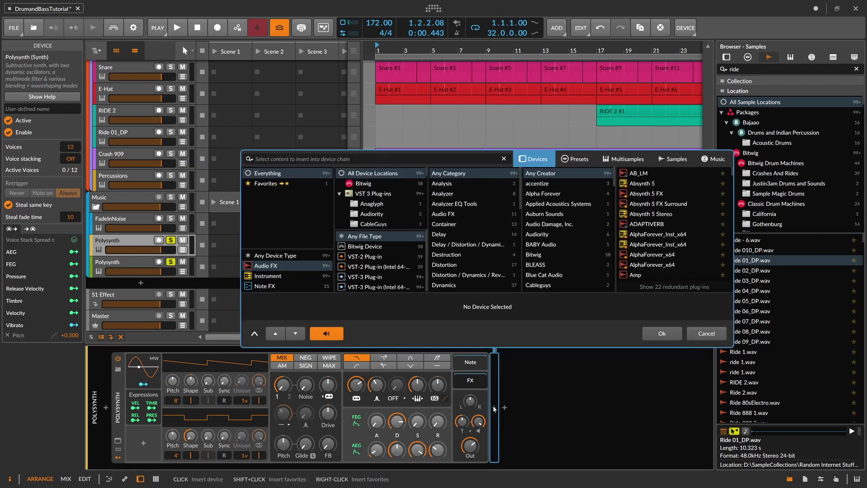
pyautogui.click(691, 334)
# Lower the Polysynth's filter cutoff, set oscillator 1 to 3 unison voices and raise its Unison amount
pyautogui.press('space')
pyautogui.moveTo(358, 387); pyautogui.dragTo(358, 405)
pyautogui.press('space')
pyautogui.press('space')
pyautogui.moveTo(244, 400); pyautogui.dragTo(245, 384)
pyautogui.moveTo(246, 383); pyautogui.dragTo(250, 380)
pyautogui.press('space')
# Raise the filter's envelope amount and shorten the filter envelope's decay while auditioning the note
pyautogui.moveTo(439, 384); pyautogui.dragTo(440, 368)
pyautogui.press('space')
pyautogui.press('space')
pyautogui.moveTo(399, 422); pyautogui.dragTo(418, 480)
pyautogui.press('space')
pyautogui.press('space')
pyautogui.press('space')
# Lengthen the amplitude envelope's decay and slightly raise the filter's envelope amount and cutoff
pyautogui.moveTo(398, 450); pyautogui.dragTo(398, 415)
pyautogui.press('space')
pyautogui.press('space')
pyautogui.moveTo(438, 385); pyautogui.dragTo(439, 378)
pyautogui.press('space')
pyautogui.moveTo(357, 385); pyautogui.dragTo(356, 377)
pyautogui.press('space')
# Raise oscillator 1's Sync and set oscillator 2's Sync to 6.00, auditioning the note after each change
pyautogui.press('space')
pyautogui.moveTo(226, 383); pyautogui.dragTo(226, 365)
pyautogui.press('space')
pyautogui.press('space')
pyautogui.press('space')
pyautogui.moveTo(224, 435); pyautogui.dragTo(224, 429)
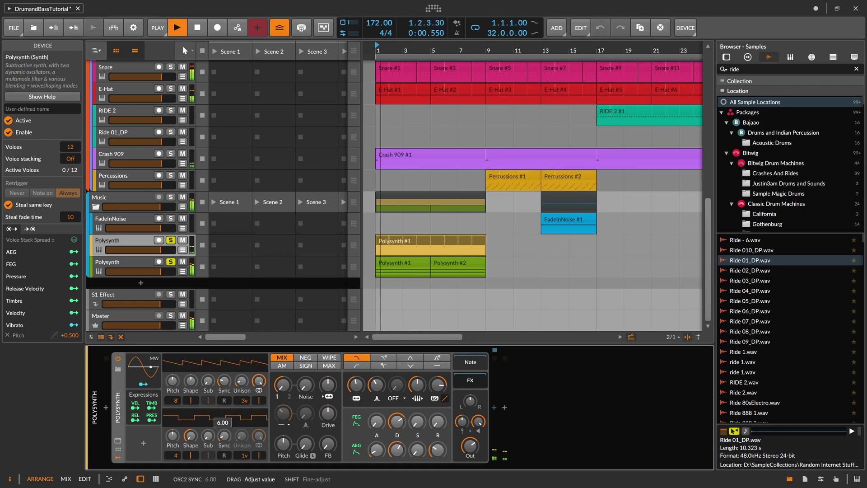
pyautogui.press('space')
pyautogui.press('space')
pyautogui.press('space')
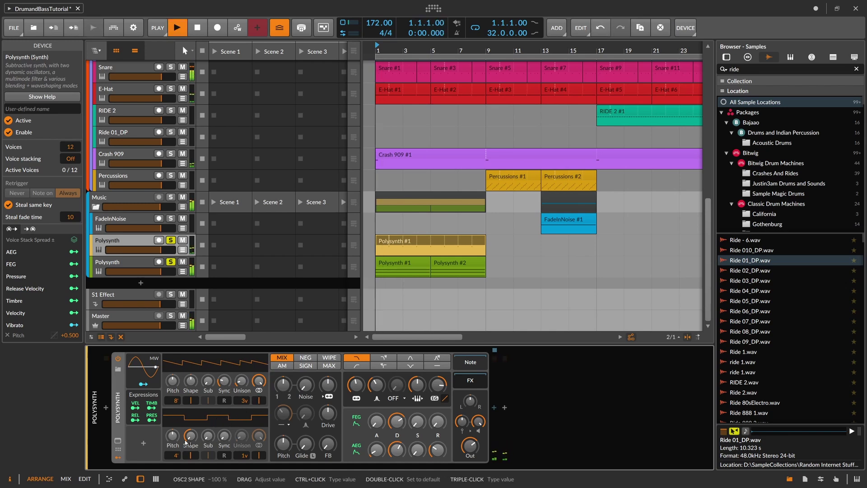
# Set oscillator 2's octave to 8' and the filter envelope's decay to about 58 % while auditioning the note
pyautogui.press('space')
pyautogui.moveTo(177, 453); pyautogui.dragTo(177, 461)
pyautogui.press('space')
pyautogui.press('space')
pyautogui.press('space')
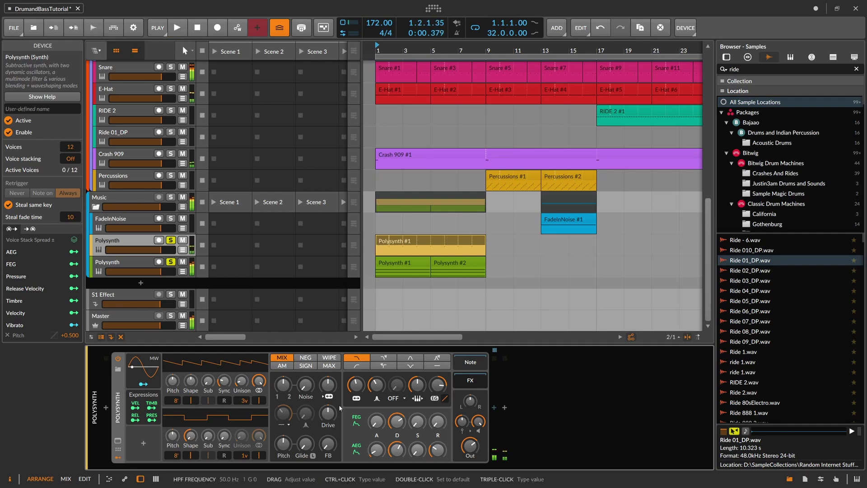
pyautogui.press('space')
pyautogui.press('space')
pyautogui.press('space')
pyautogui.press('space')
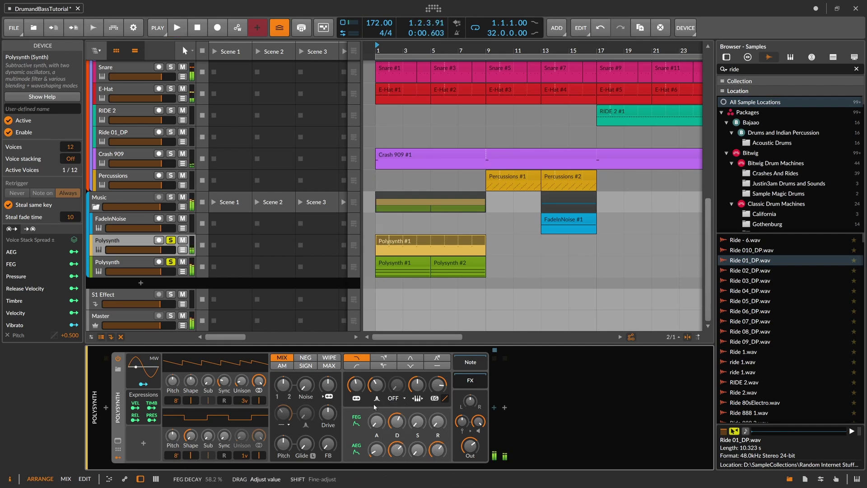
pyautogui.press('space')
# Insert a Reverb after the Polysynth, set its late reverb time to 7.19 s and audition the result
pyautogui.click(494, 407)
pyautogui.write('reverb')
pyautogui.press('Return')
pyautogui.moveTo(533, 468); pyautogui.dragTo(588, 468)
pyautogui.moveTo(565, 438); pyautogui.dragTo(564, 398)
pyautogui.press('space')
pyautogui.press('space')
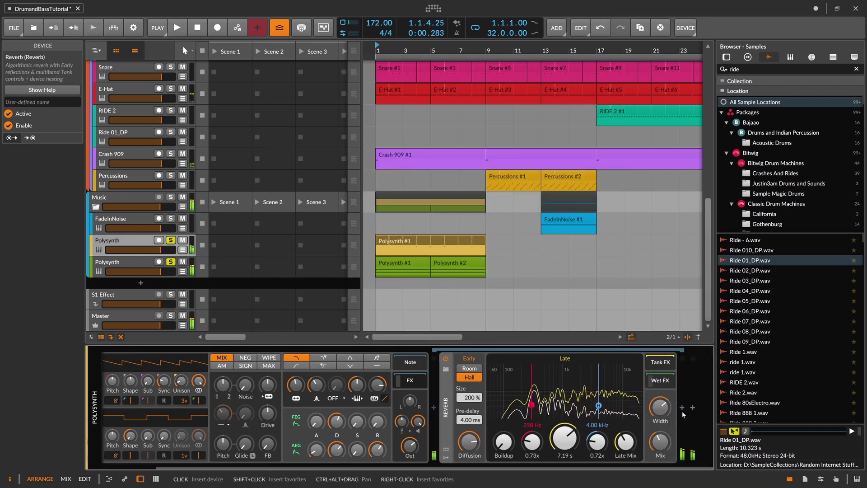
# Insert a Delay-2 after the Reverb, start playback and reset the Polysynth's output to 0.0 dB
pyautogui.click(683, 412)
pyautogui.write('delay')
pyautogui.press('Down')
pyautogui.press('Down')
pyautogui.press('Return')
pyautogui.press('space')
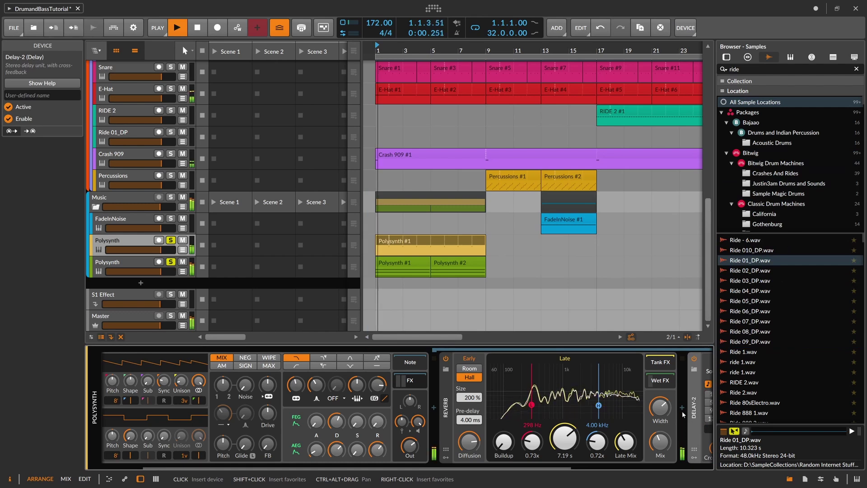
pyautogui.doubleClick(387, 448)
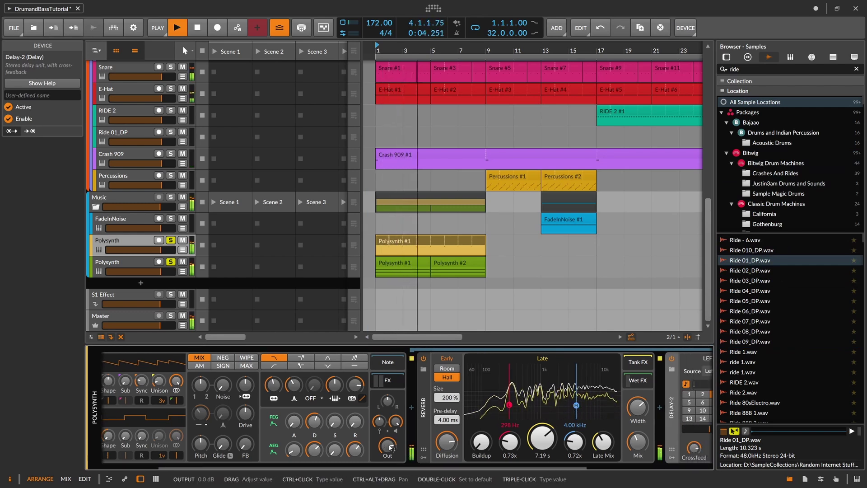
# Lower the Polysynth's filter envelope depth and slightly raise its filter cutoff
pyautogui.moveTo(402, 468); pyautogui.dragTo(345, 468)
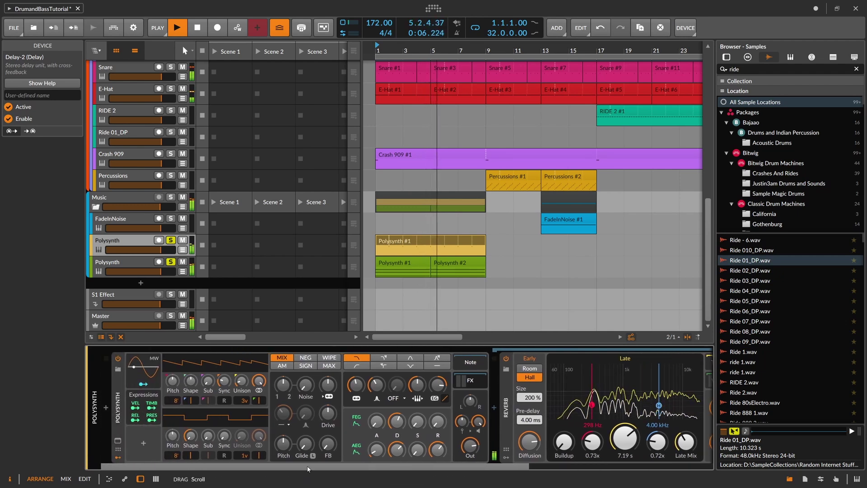
pyautogui.moveTo(438, 385)
pyautogui.mouseDown()
pyautogui.moveTo(438, 403)
pyautogui.moveTo(438, 396)
pyautogui.mouseUp()
pyautogui.moveTo(357, 385); pyautogui.dragTo(357, 381)
# Set oscillator 1's Sync to 12.00 and audition the stab several times
pyautogui.moveTo(225, 380); pyautogui.dragTo(225, 388)
pyautogui.press('space')
pyautogui.press('space')
pyautogui.keyDown('ctrl'); pyautogui.click(226, 385); pyautogui.keyUp('ctrl')
pyautogui.write('12')
pyautogui.press('Return')
pyautogui.press('space')
pyautogui.press('space')
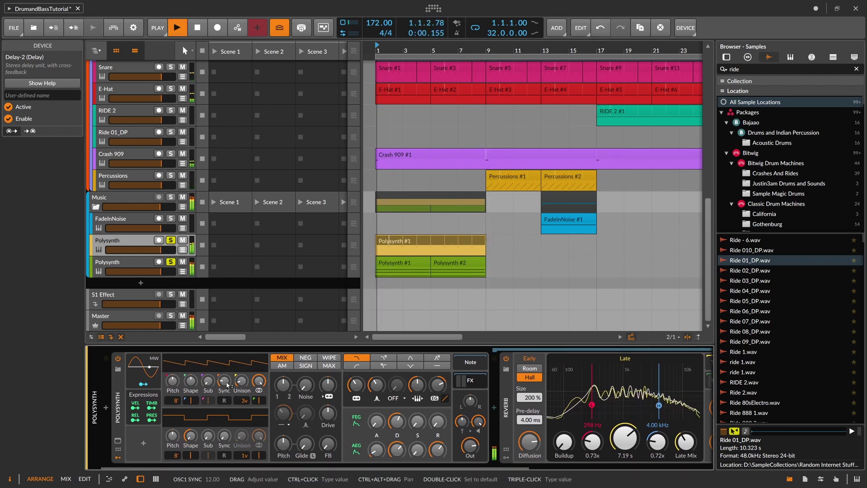
pyautogui.press('space')
pyautogui.press('space')
pyautogui.press('space')
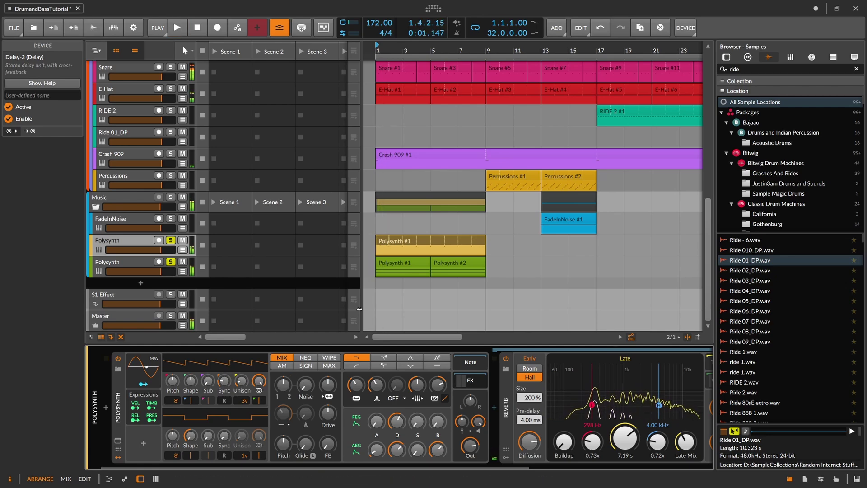
# Open the upper Polysynth track's clip and add sixteenth notes F3 at 1.1.4 and G3 at 1.2.3
pyautogui.doubleClick(387, 244)
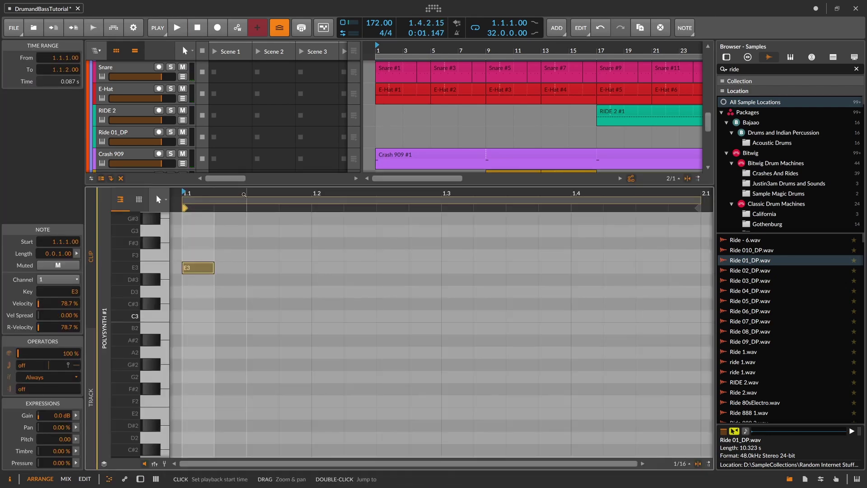
pyautogui.scroll(3, 228, 300)
pyautogui.doubleClick(301, 293)
pyautogui.click(301, 293)
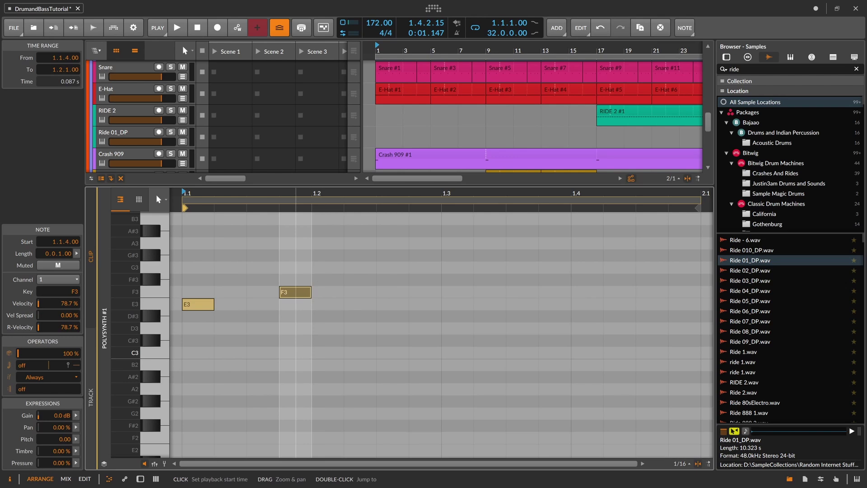
pyautogui.scroll(-2, 298, 293)
pyautogui.doubleClick(359, 267)
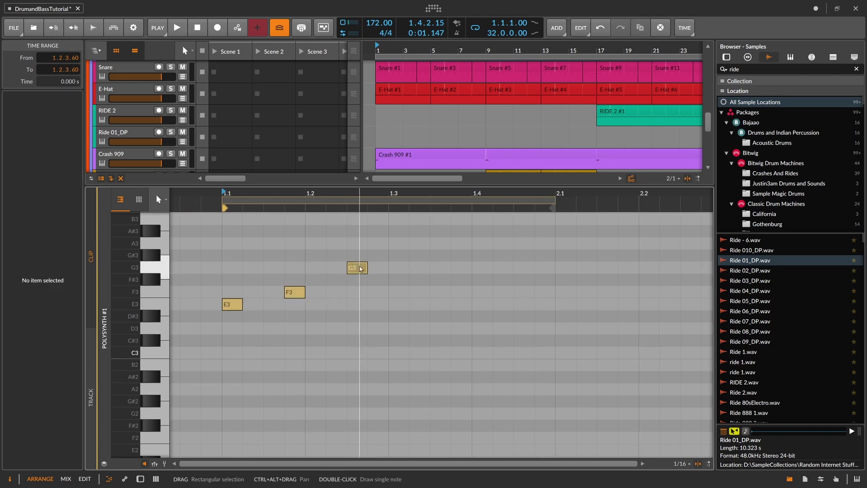
# Audition the pattern, move the G3 note to B3 at 1.3.1 and play it back
pyautogui.press('space')
pyautogui.press('space')
pyautogui.press('Right')
pyautogui.press('Up')
pyautogui.press('Up')
pyautogui.press('Right')
pyautogui.press('Right')
pyautogui.press('Up')
pyautogui.press('Up')
pyautogui.press('Left')
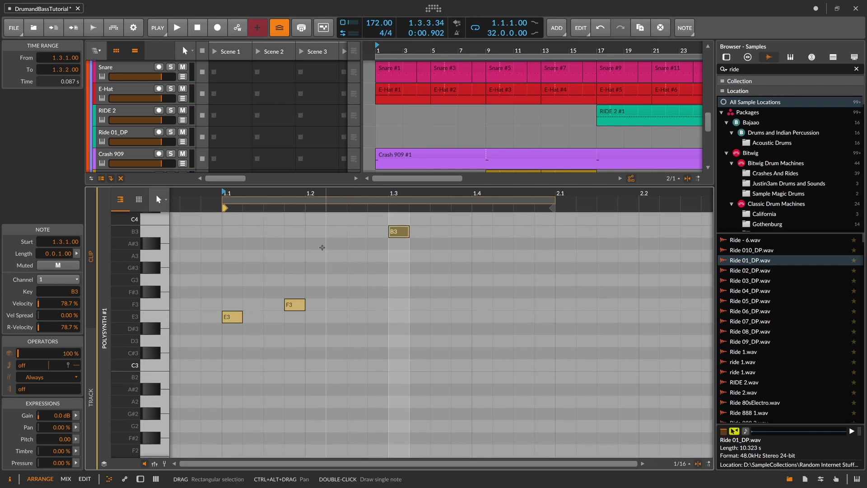
pyautogui.press('space')
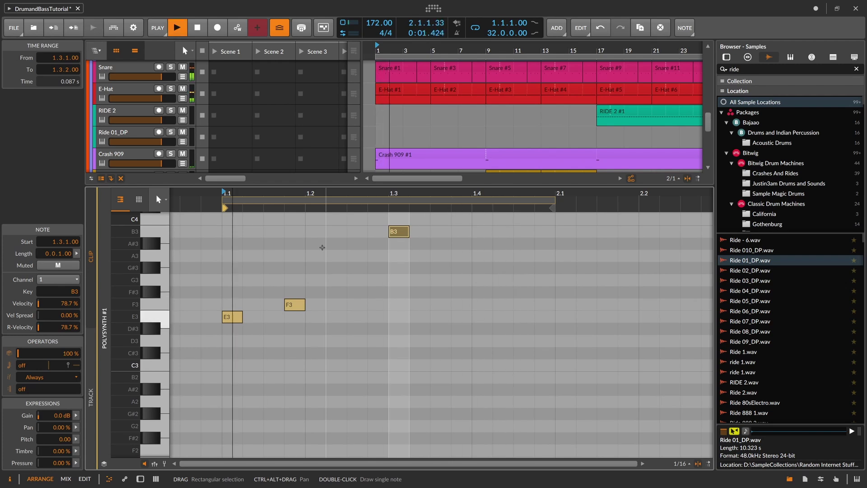
# Shift the B3 note to 1.3.3 and add a C4 note at 1.4.2 during playback
pyautogui.press('Right')
pyautogui.press('Right')
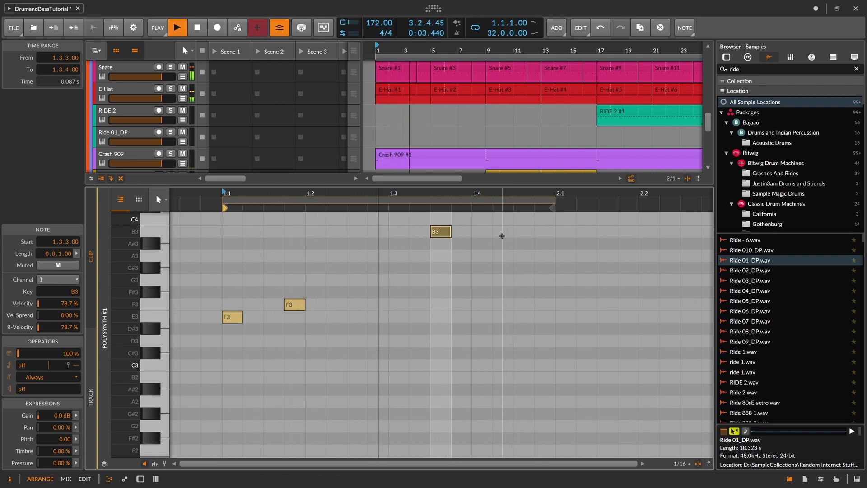
pyautogui.doubleClick(497, 219)
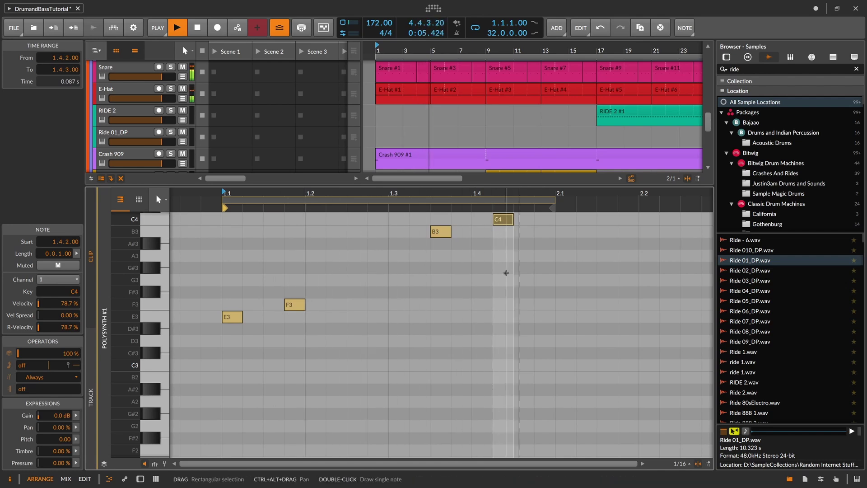
pyautogui.press('space')
# Add a sixteenth C4 note at 1.3.1 and audition the pattern
pyautogui.scroll(3, 368, 287)
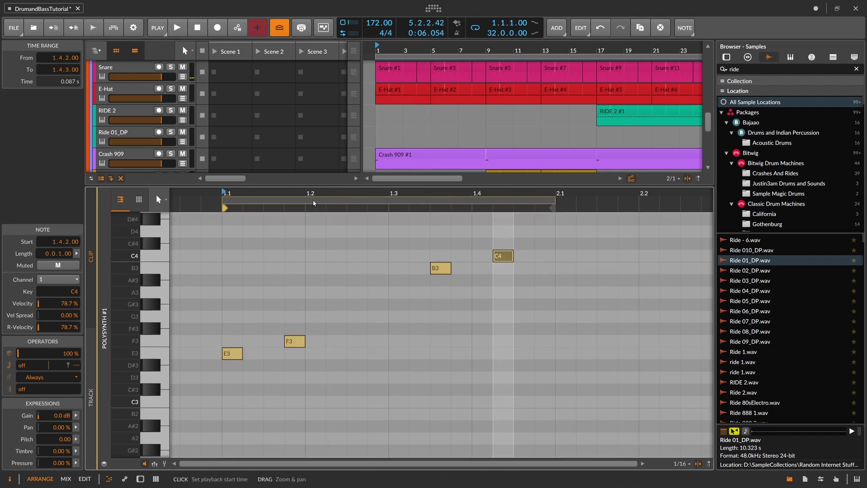
pyautogui.moveTo(305, 206); pyautogui.dragTo(304, 200)
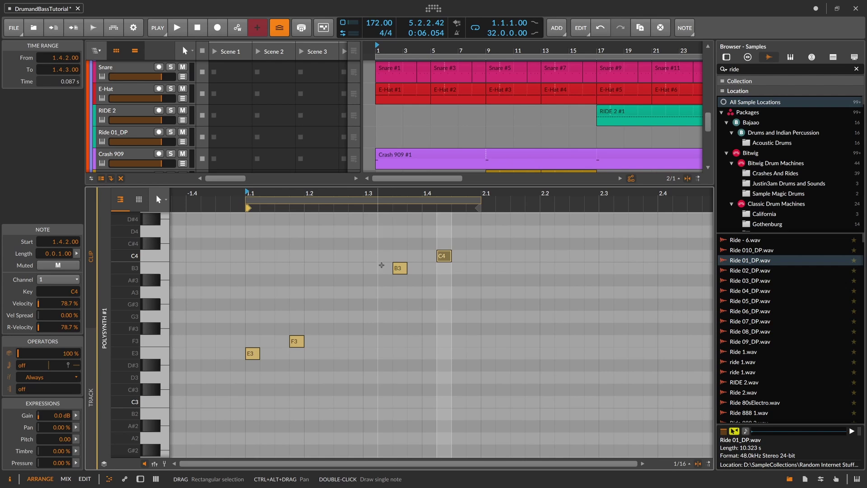
pyautogui.moveTo(357, 189); pyautogui.dragTo(356, 185)
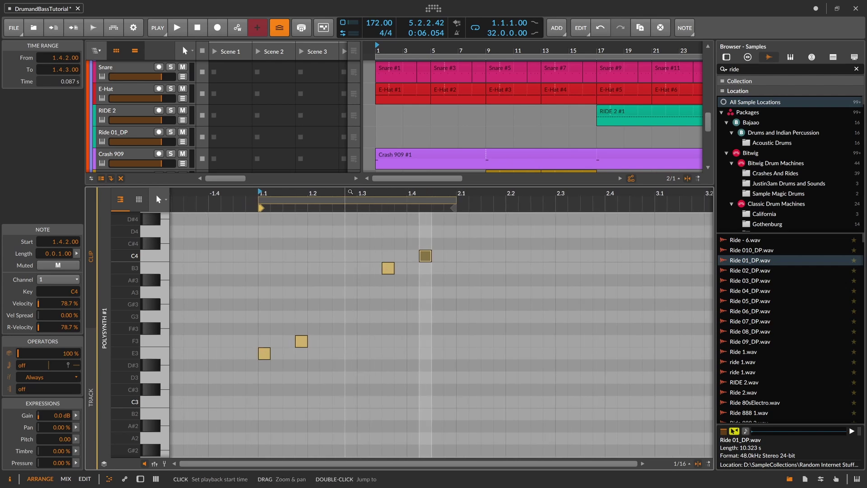
pyautogui.doubleClick(363, 244)
pyautogui.press('space')
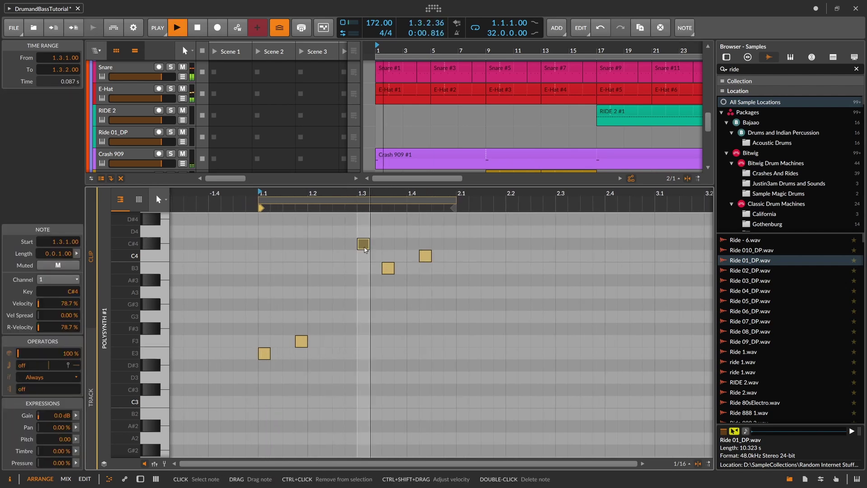
pyautogui.press('Right')
pyautogui.press('Down')
pyautogui.press('Left')
pyautogui.press('space')
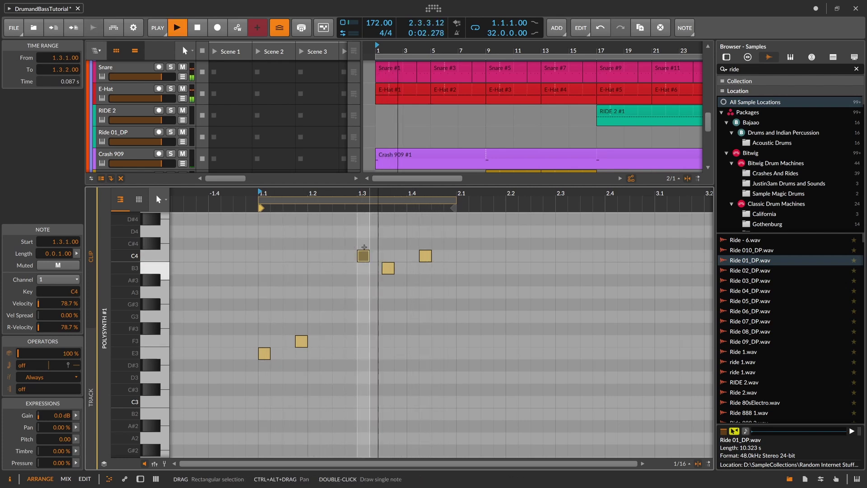
# Move the last C4 note to 1.4.3 and audition the pattern with both Polysynth tracks unsoloed
pyautogui.click(425, 257)
pyautogui.press('Right')
pyautogui.scroll(-3, 175, 136)
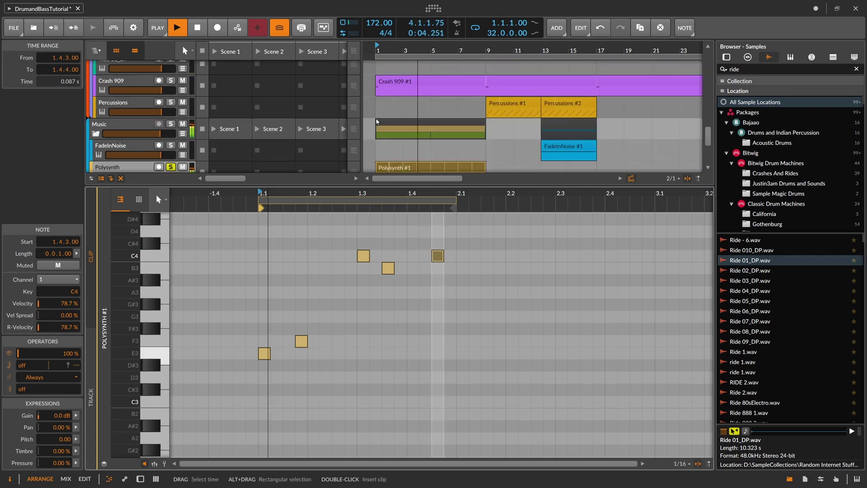
pyautogui.scroll(-2, 173, 131)
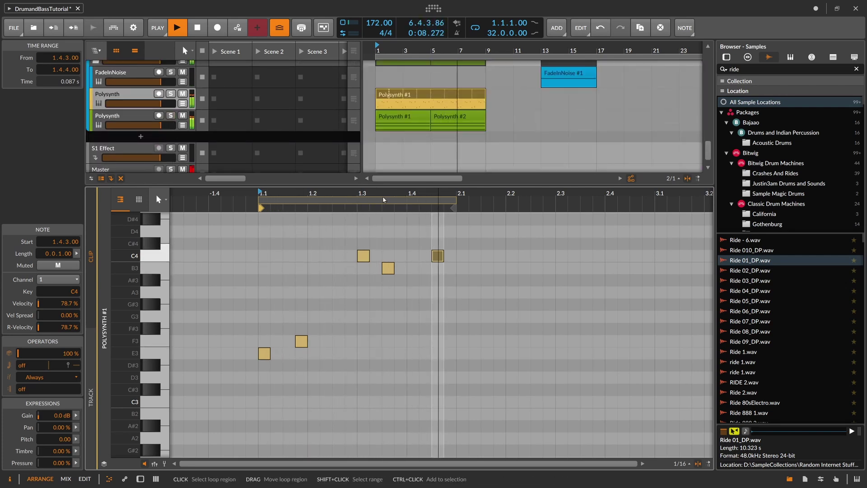
pyautogui.moveTo(407, 198); pyautogui.dragTo(402, 210)
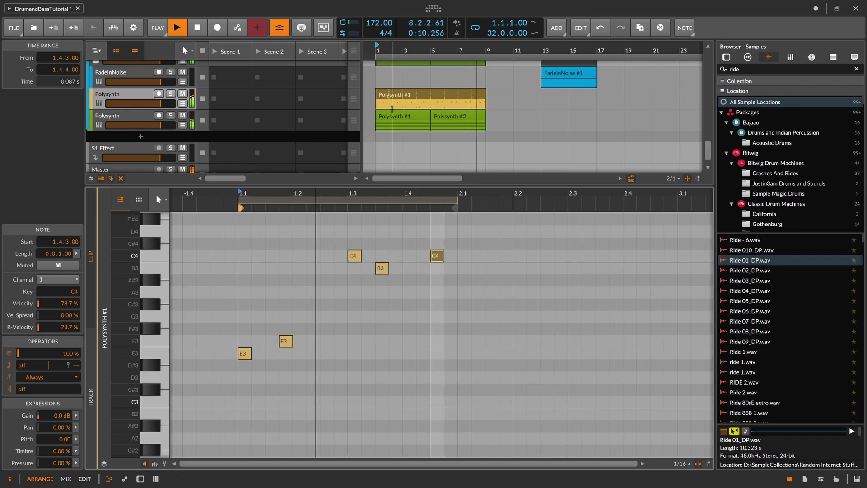
pyautogui.press('space')
# Set the clip's loop length to 2.0.0.00 and delete the C4 note at 1.4.3 during playback
pyautogui.click(393, 98)
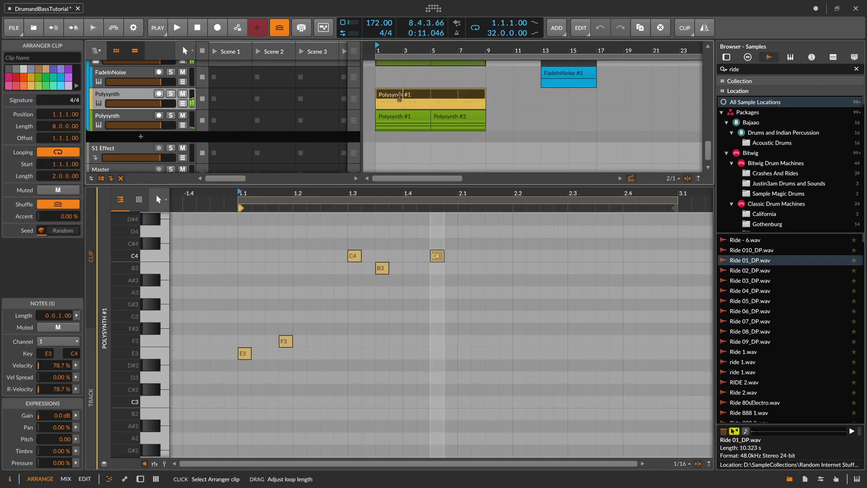
pyautogui.press('space')
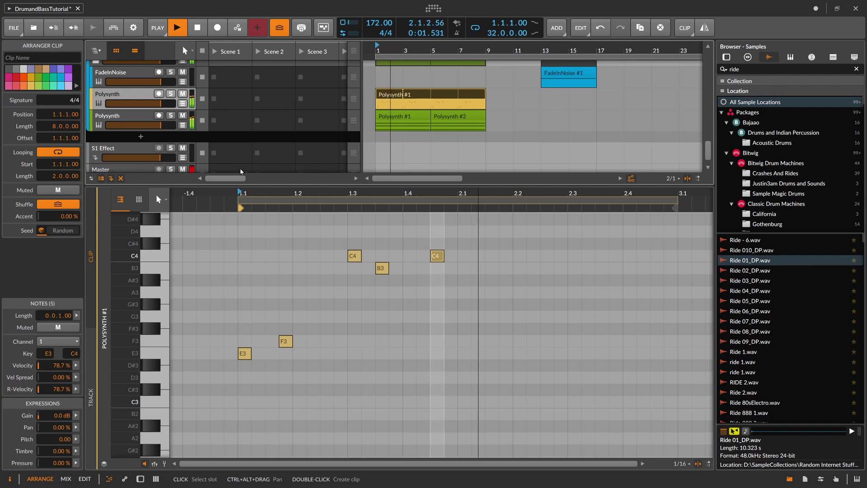
pyautogui.moveTo(402, 251); pyautogui.dragTo(443, 259)
pyautogui.press('Delete')
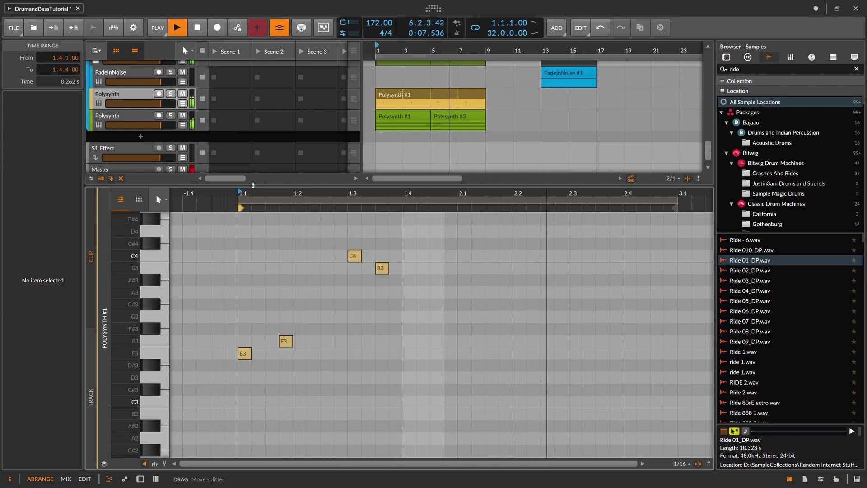
# Set oscillator 1's octave to 4' and the filter envelope depth to about +28 st, raising the cutoff slightly while auditioning
pyautogui.press('d')
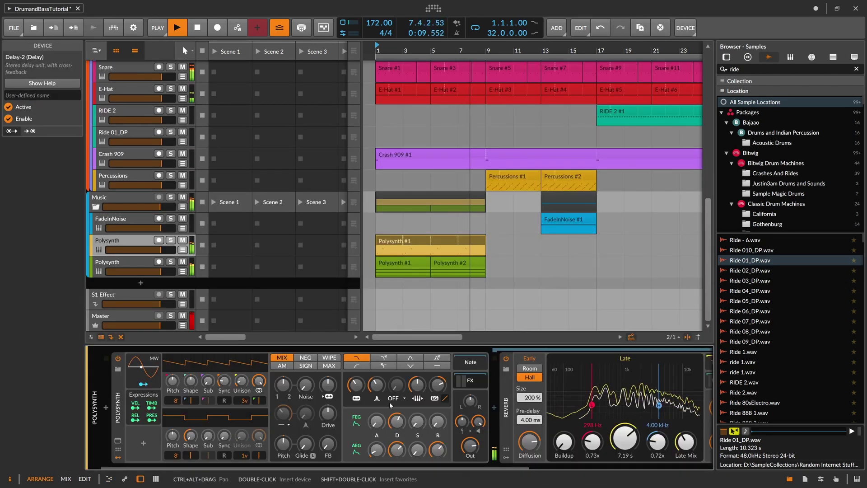
pyautogui.press('space')
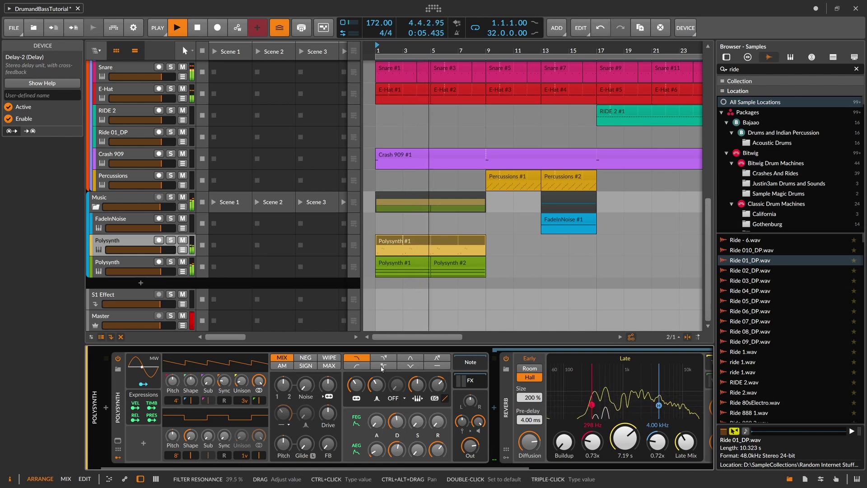
pyautogui.moveTo(376, 385); pyautogui.dragTo(417, 387)
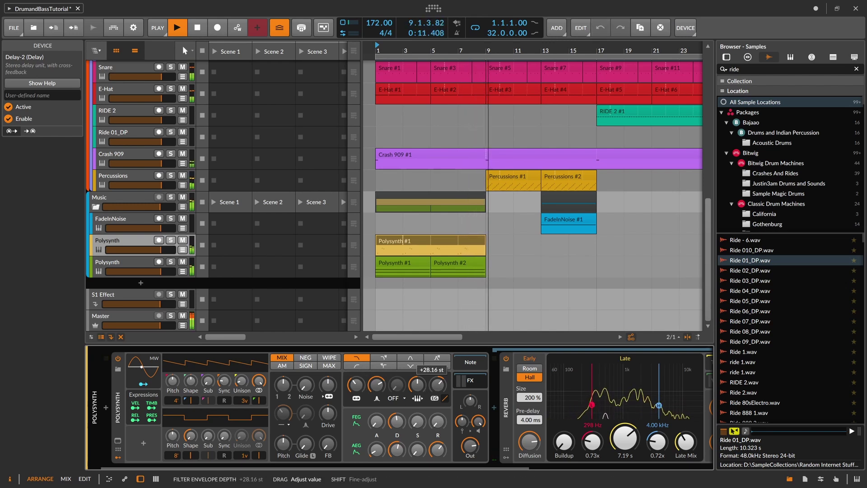
pyautogui.press('space')
pyautogui.press('space')
pyautogui.moveTo(357, 385); pyautogui.dragTo(357, 381)
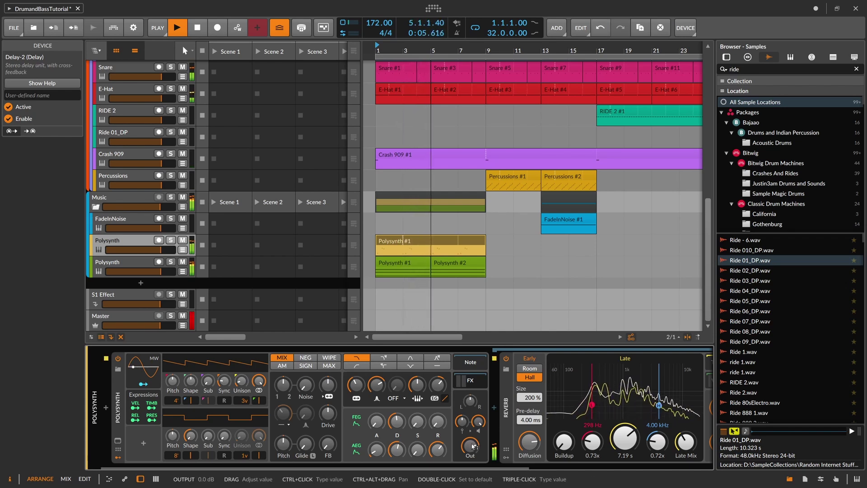
pyautogui.press('space')
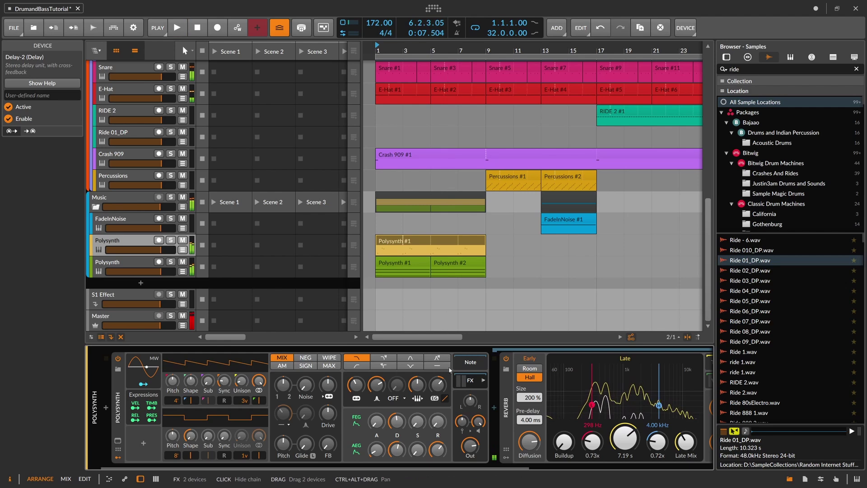
# Duplicate the upper Polysynth track together with its clip
pyautogui.click(145, 243)
pyautogui.hotkey('ctrl', 'd')
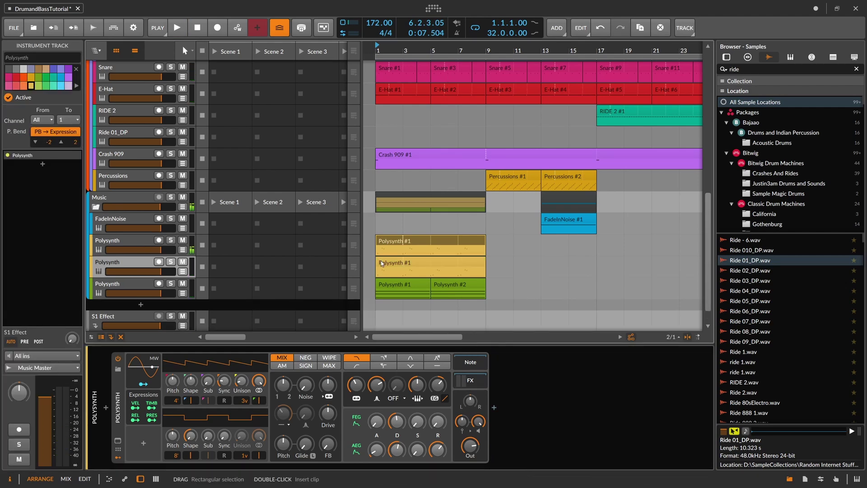
# Delete the four existing notes from the duplicated yellow Polysynth clip directly above the green track
pyautogui.doubleClick(382, 262)
pyautogui.scroll(-11, 236, 259)
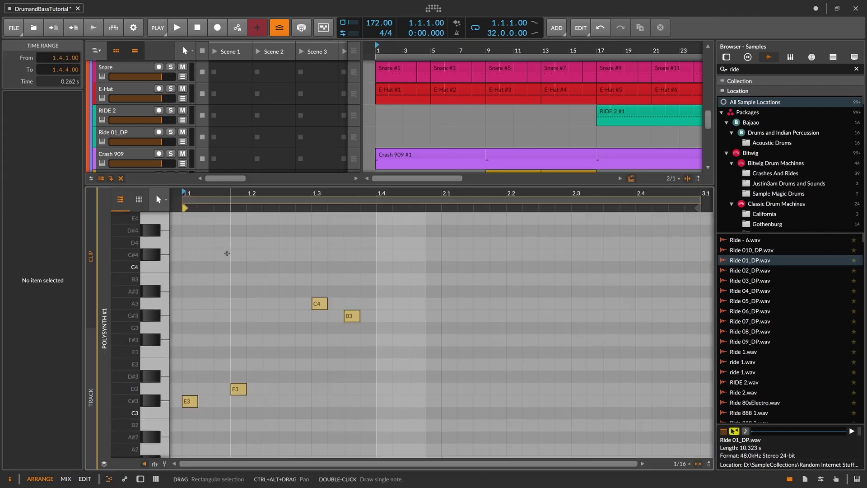
pyautogui.scroll(3, 237, 259)
pyautogui.moveTo(192, 281); pyautogui.dragTo(383, 441)
pyautogui.moveTo(341, 204); pyautogui.dragTo(343, 194)
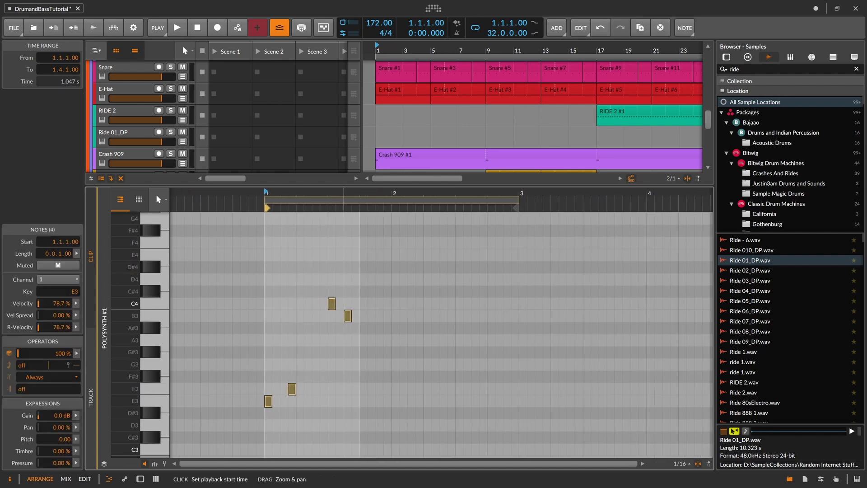
pyautogui.click(352, 246)
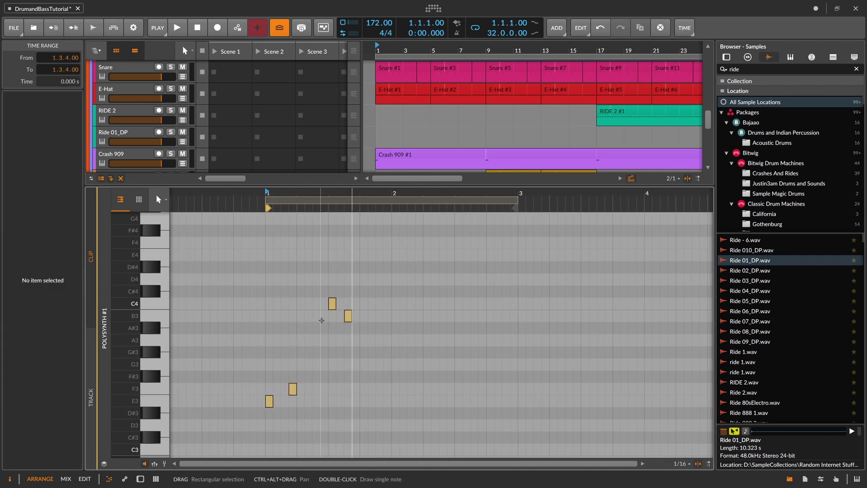
pyautogui.moveTo(252, 273); pyautogui.dragTo(387, 434)
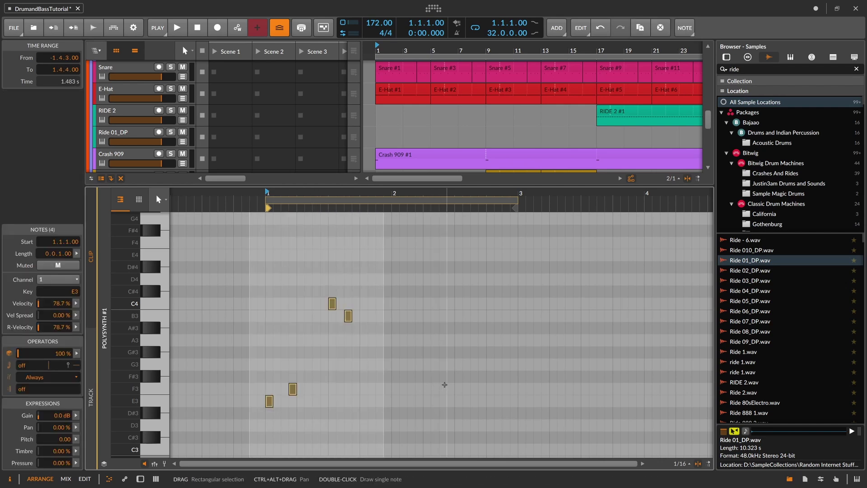
pyautogui.press('Delete')
# Draw three sixteenth notes in the clip's second bar: F2 at 2.2.3, G2 at 2.3.3 and E2 at 2.4.3
pyautogui.doubleClick(452, 401)
pyautogui.press('Up')
pyautogui.press('Left')
pyautogui.hotkey('shift', 'Down')
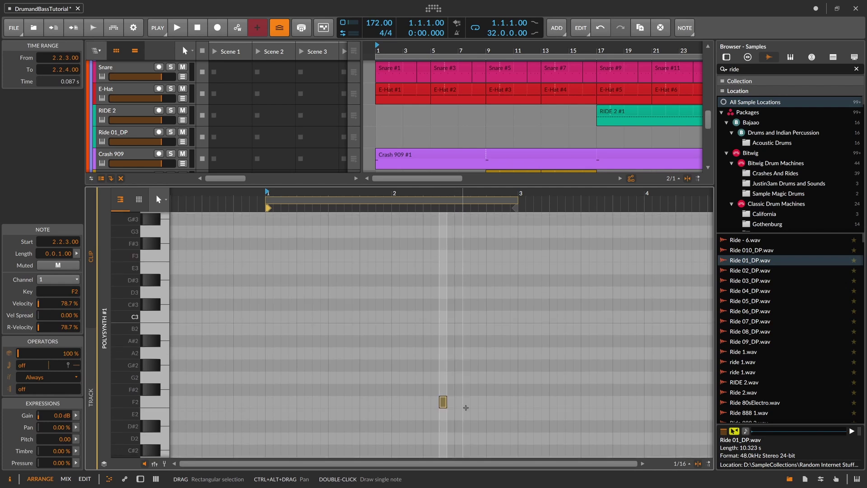
pyautogui.doubleClick(474, 377)
pyautogui.doubleClick(506, 414)
pyautogui.scroll(-6, 150, 103)
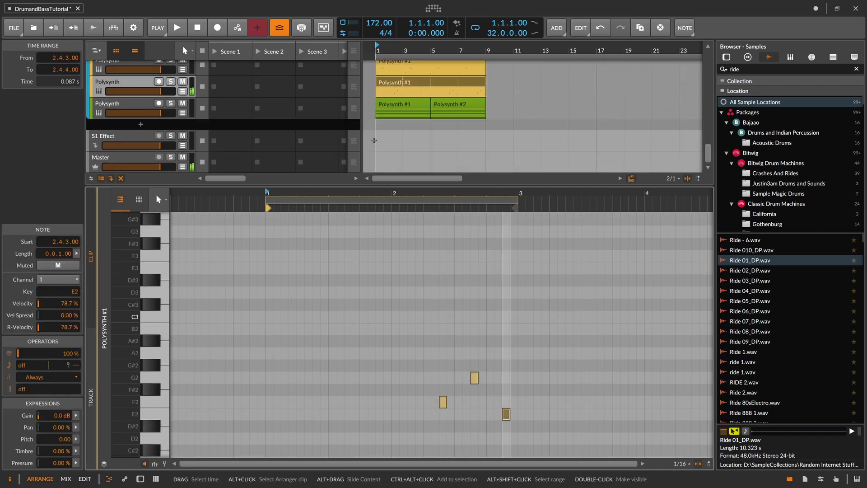
# While playing the arrangement, set this Polysynth's filter envelope depth to about +47.36 st and its filter frequency to about 98 Hz
pyautogui.press('d')
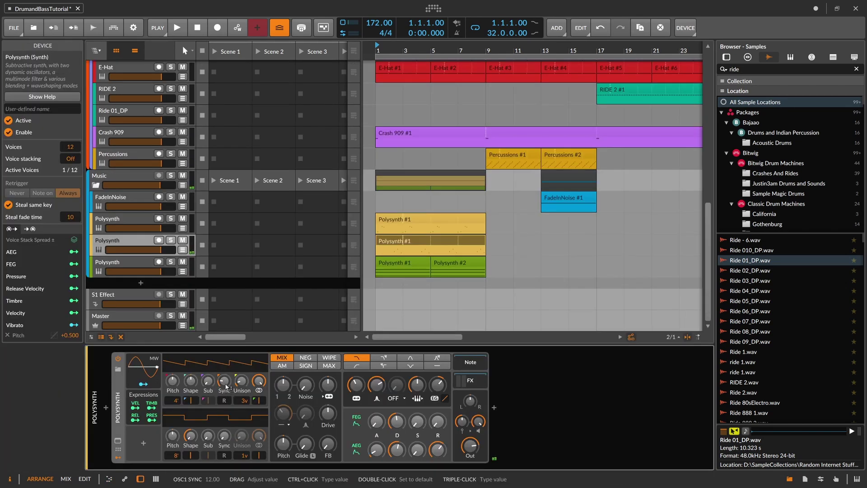
pyautogui.press('space')
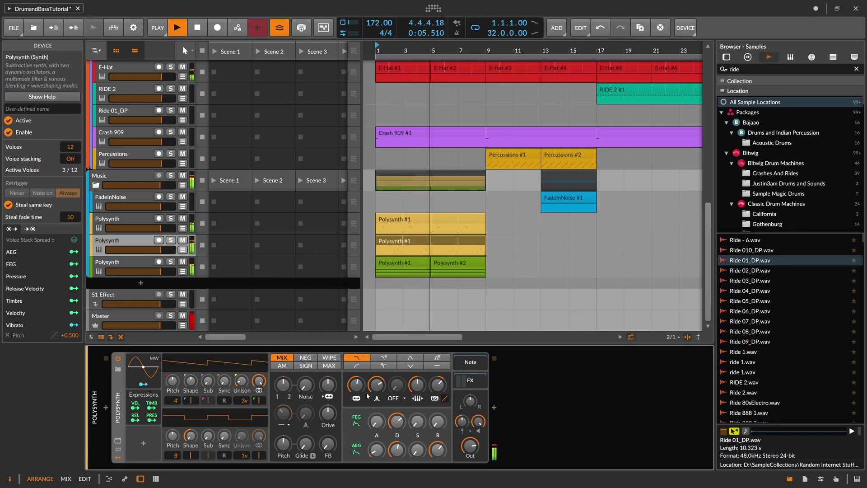
pyautogui.moveTo(356, 385); pyautogui.dragTo(357, 392)
pyautogui.moveTo(438, 385); pyautogui.dragTo(438, 380)
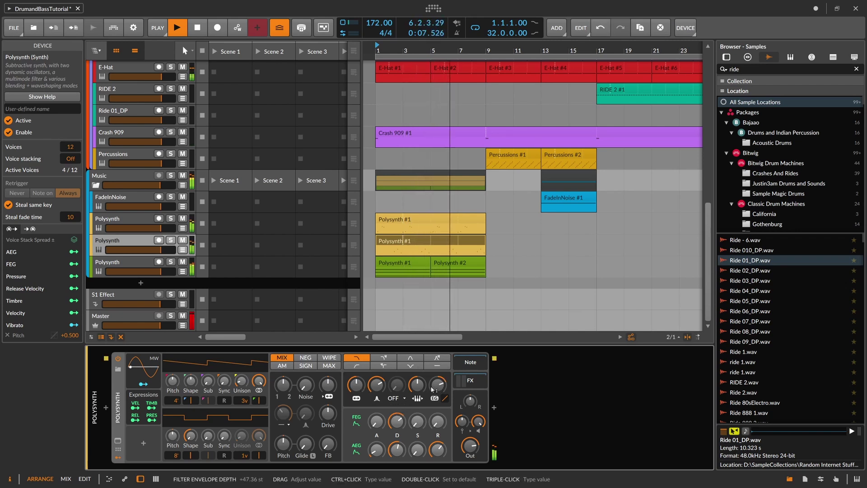
pyautogui.moveTo(356, 385); pyautogui.dragTo(371, 385)
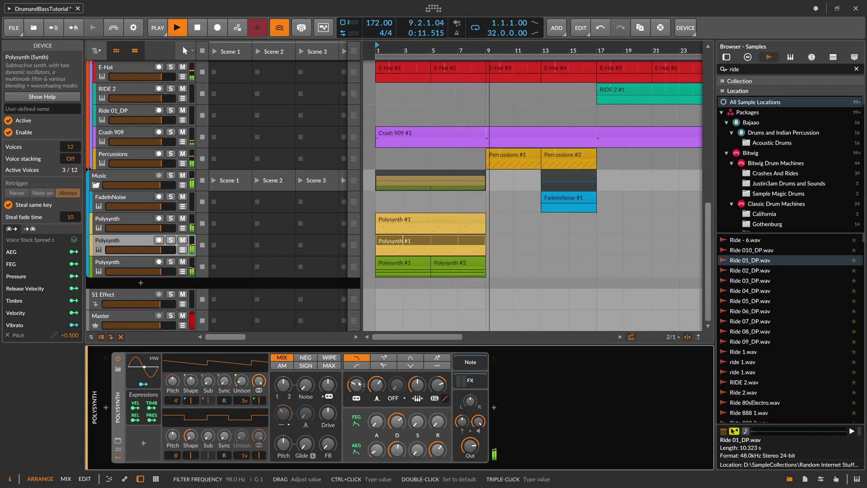
# Restart playback, raise the Polysynth's oscillator octaves to 2' and 4', and readjust its filter frequency
pyautogui.press('space')
pyautogui.press('space')
pyautogui.click(175, 401)
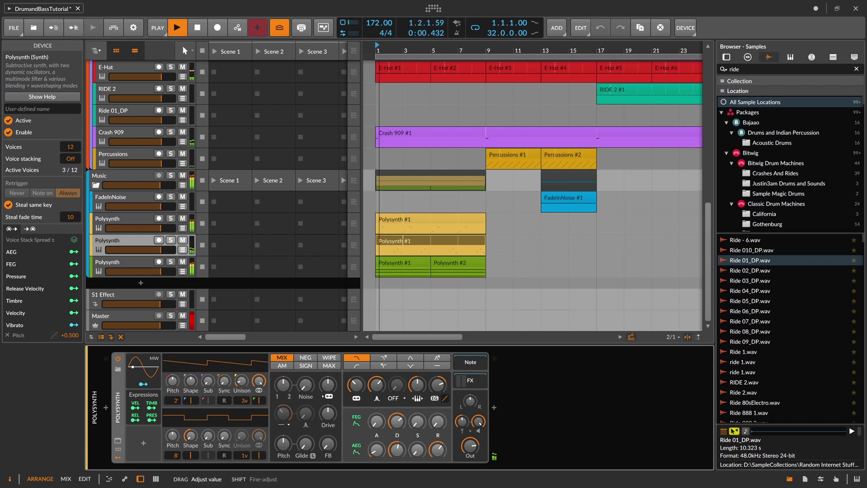
pyautogui.moveTo(356, 389); pyautogui.dragTo(357, 382)
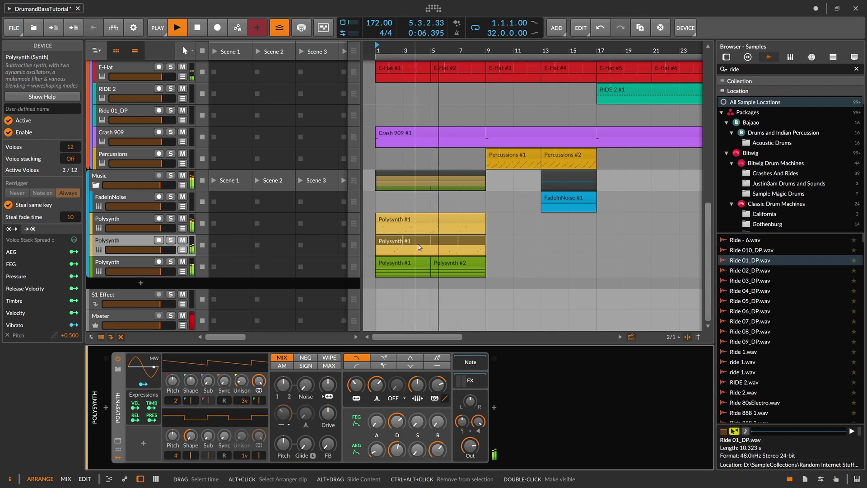
# Stop playback and split the lower yellow Polysynth clip at bar 7
pyautogui.doubleClick(394, 260)
pyautogui.moveTo(343, 175); pyautogui.dragTo(344, 306)
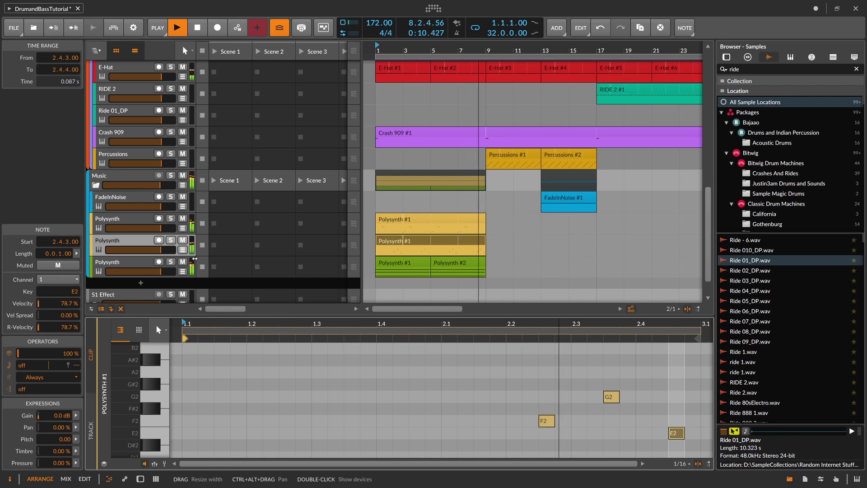
pyautogui.click(443, 243)
pyautogui.press('space')
pyautogui.press('5')
pyautogui.click(462, 246)
# Raise the last note of the split-off clip at bar 7 from E2 to B2
pyautogui.doubleClick(471, 244)
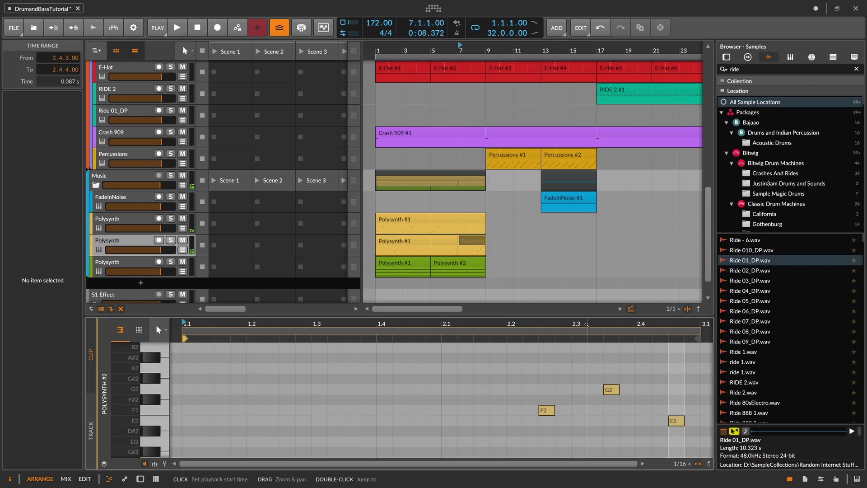
pyautogui.moveTo(644, 323); pyautogui.dragTo(511, 378)
pyautogui.click(529, 421)
pyautogui.press('Up')
pyautogui.press('Up')
pyautogui.press('Up')
pyautogui.press('Up')
pyautogui.press('Up')
pyautogui.press('Up')
pyautogui.press('Up')
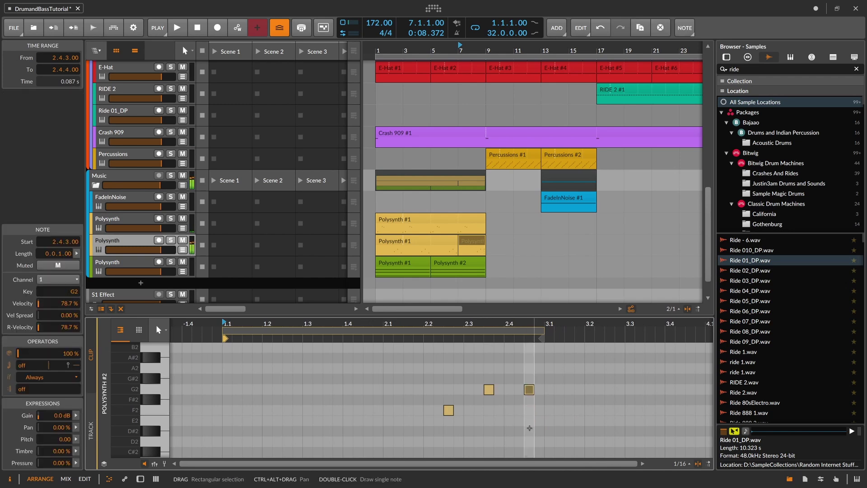
pyautogui.scroll(2, 529, 428)
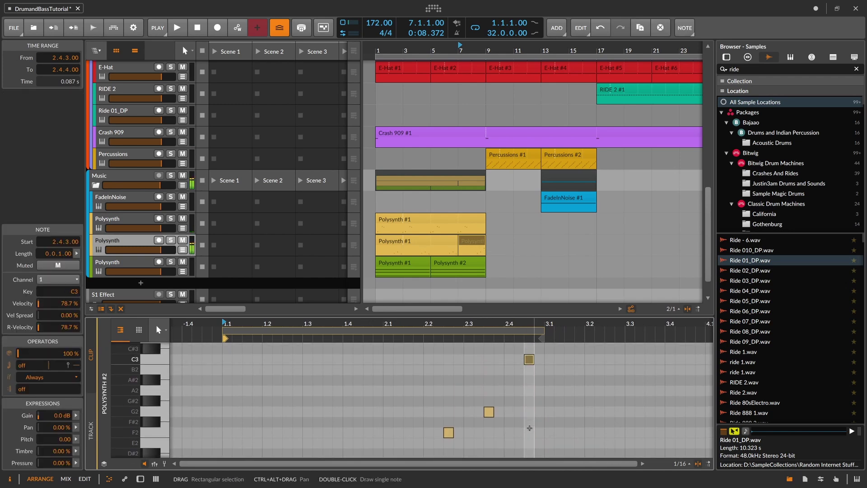
# Play back the changed ending and merge the two clip parts into one 8-bar clip starting at bar 1
pyautogui.press('space')
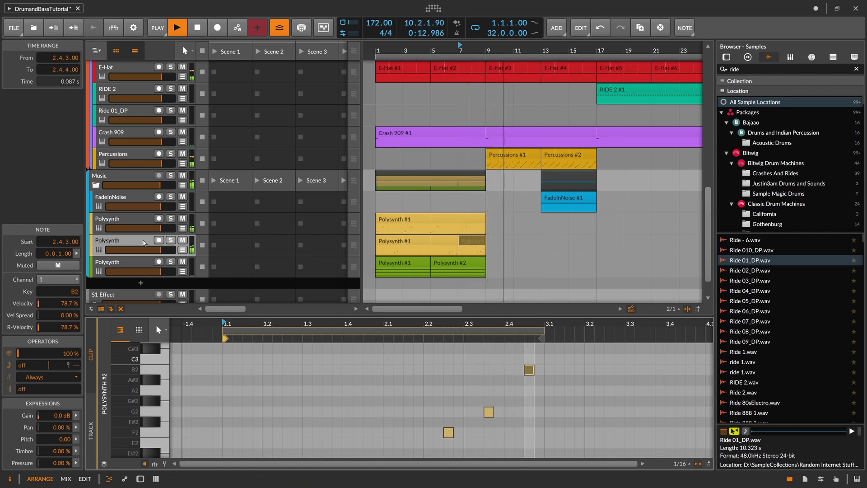
pyautogui.press('d')
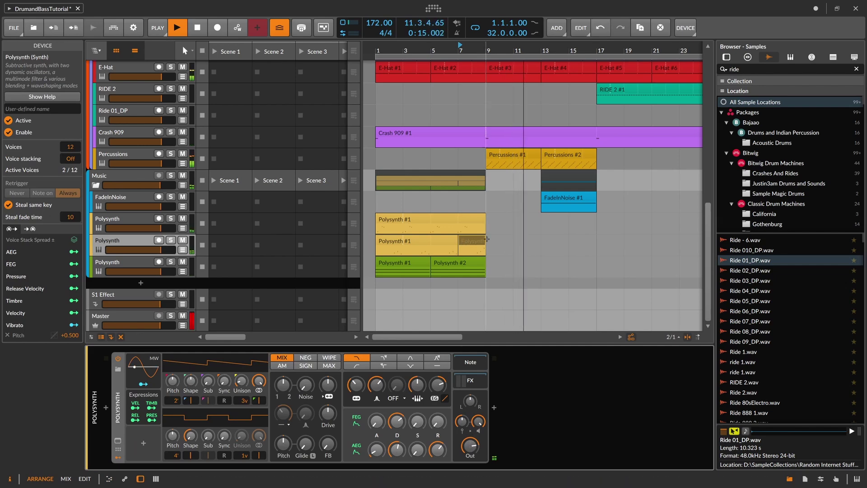
pyautogui.click(377, 236)
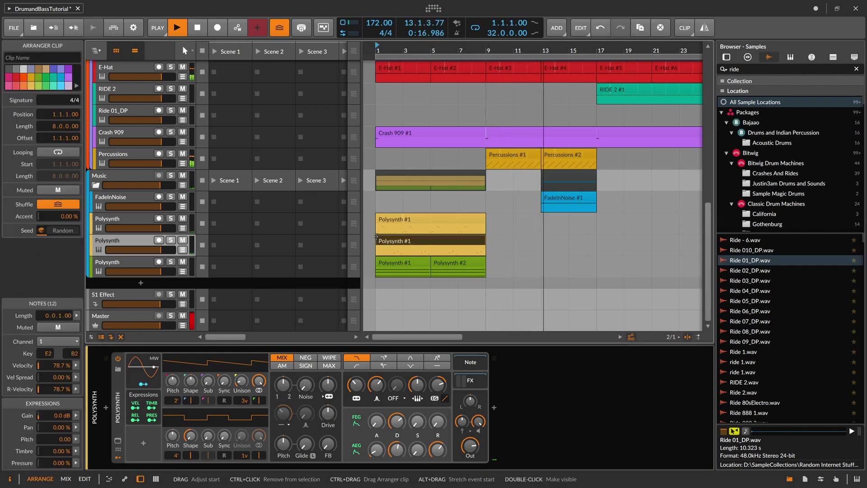
# Rename the upper yellow Polysynth track Melody1 and the lower yellow one Melody2
pyautogui.click(115, 219)
pyautogui.doubleClick(115, 219)
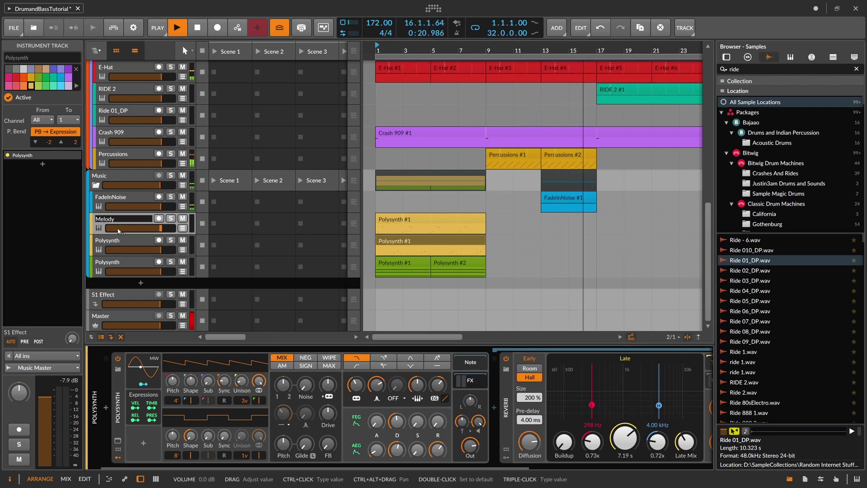
pyautogui.click(119, 240)
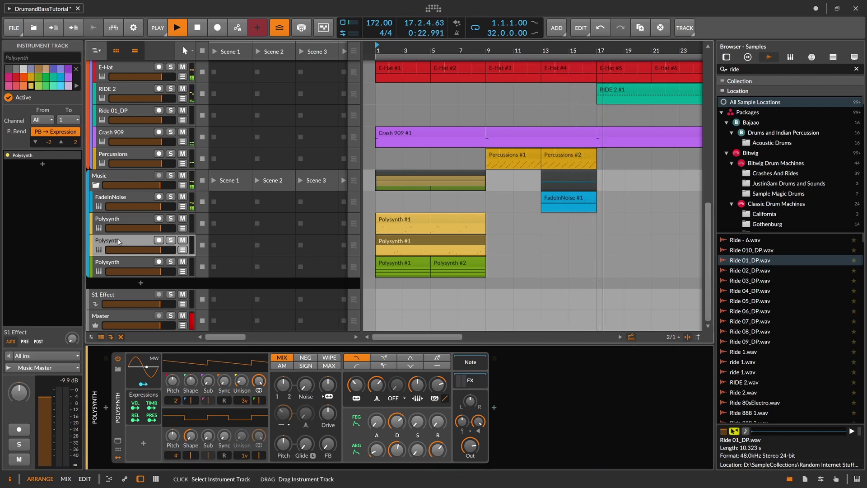
pyautogui.doubleClick(121, 240)
pyautogui.write('Melody1')
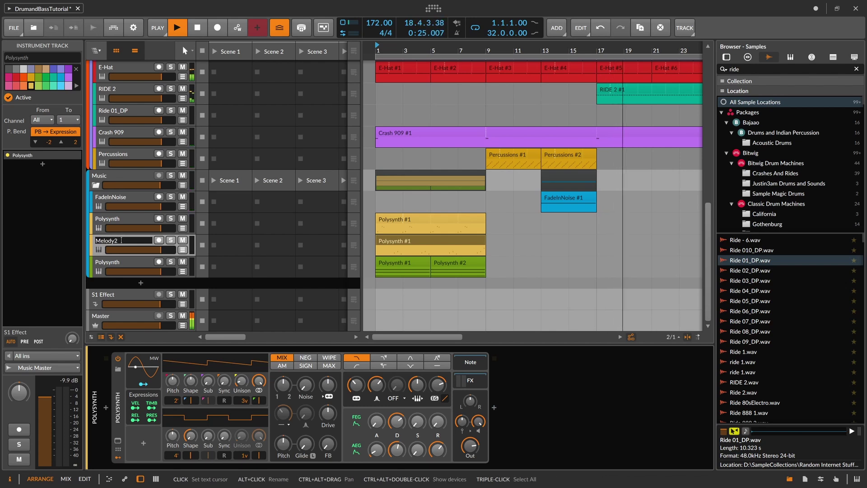
pyautogui.press('Return')
pyautogui.doubleClick(120, 219)
pyautogui.write('Melody1')
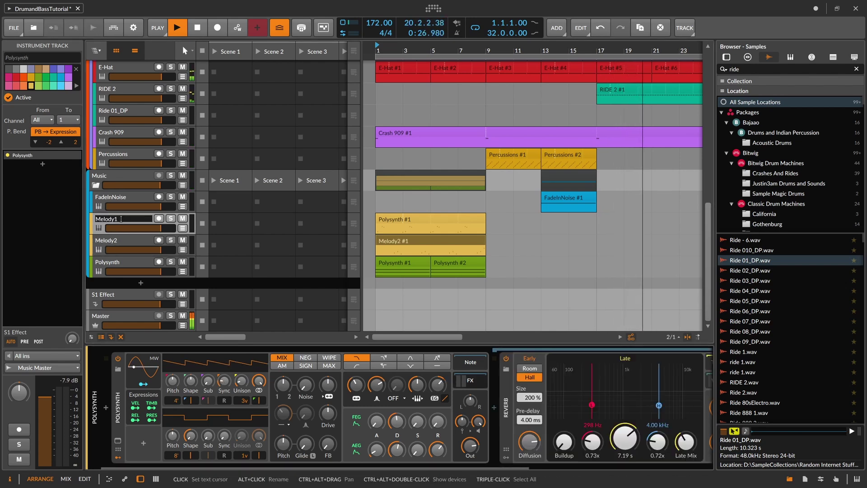
pyautogui.press('Return')
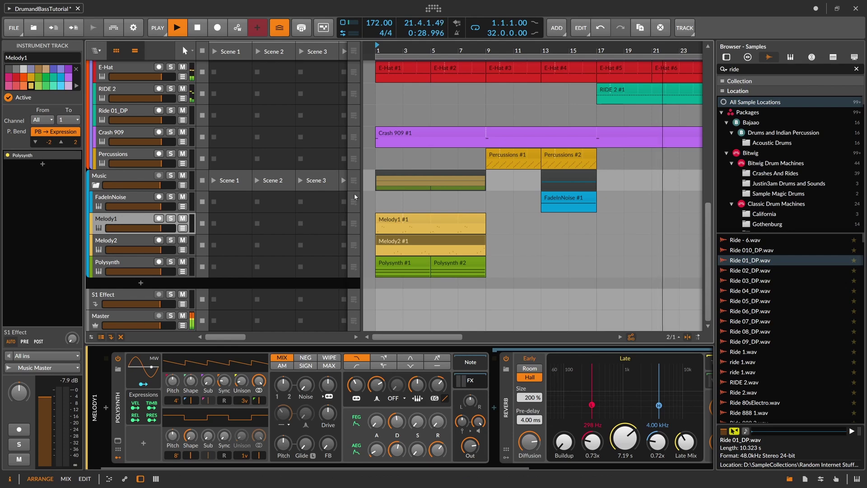
# Extend the arranger loop region to a length of 48 bars
pyautogui.scroll(-2, 456, 212)
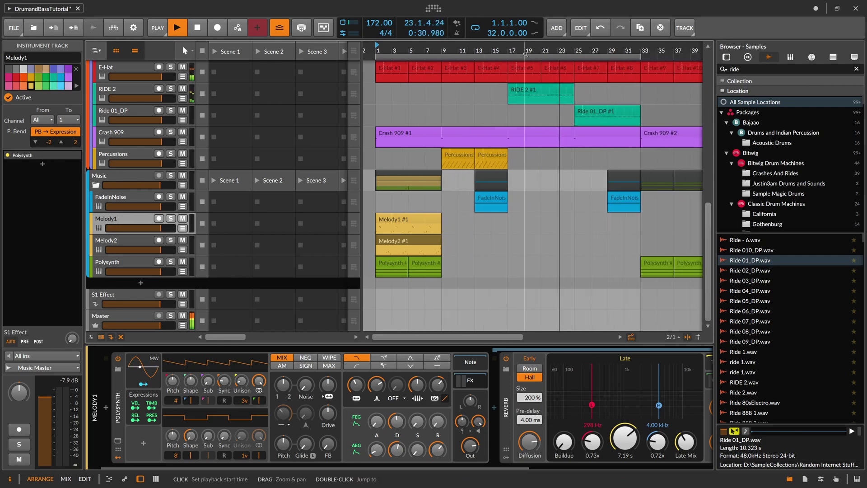
pyautogui.moveTo(453, 235); pyautogui.dragTo(384, 220)
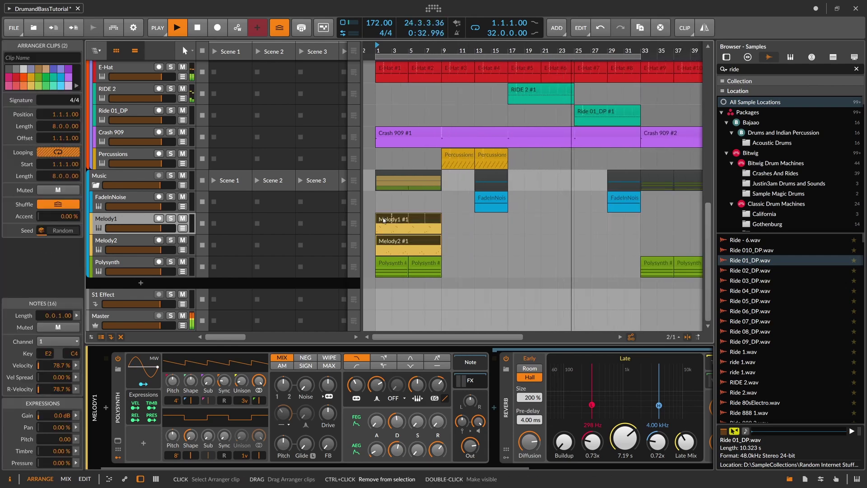
pyautogui.scroll(5, 470, 135)
pyautogui.scroll(-2, 555, 54)
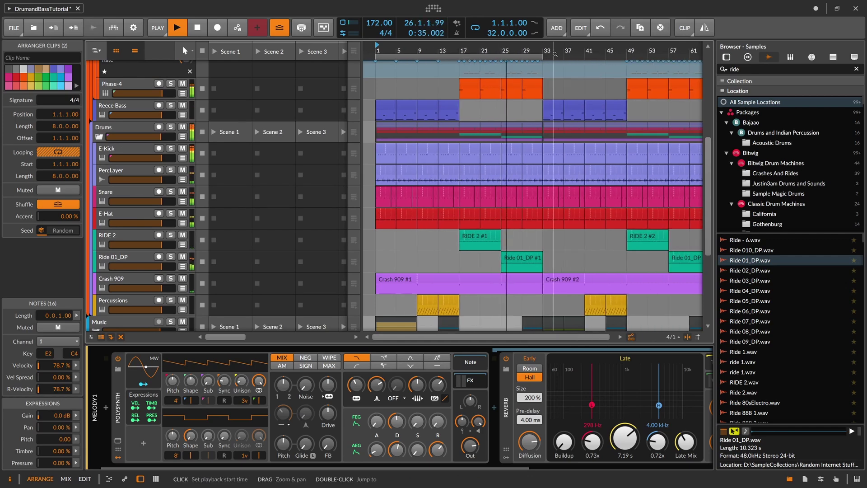
pyautogui.moveTo(542, 57); pyautogui.dragTo(627, 58)
pyautogui.scroll(-3, 584, 119)
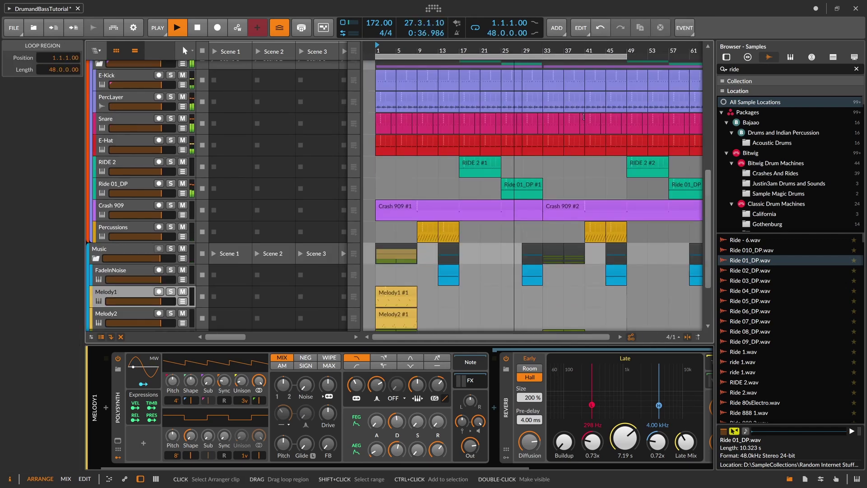
# Move the Melody1 and Melody2 clips together from bar 1 to bar 33
pyautogui.scroll(-2, 584, 120)
pyautogui.moveTo(422, 254); pyautogui.dragTo(578, 279)
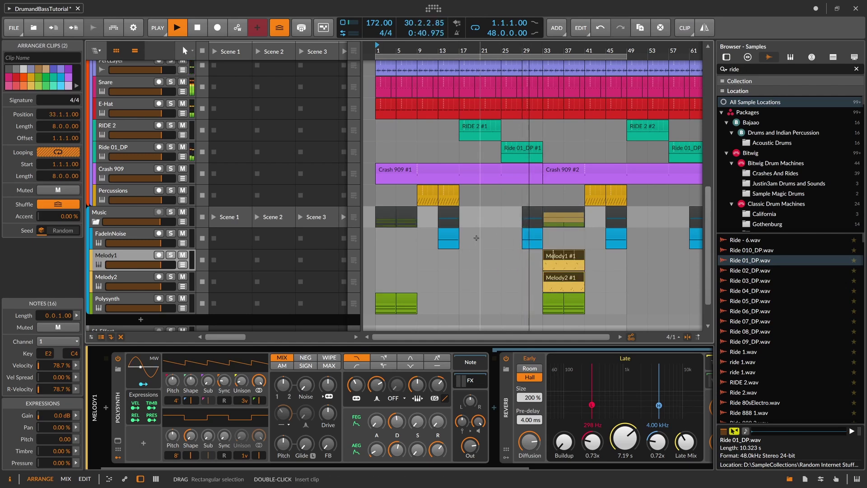
pyautogui.scroll(6, 476, 238)
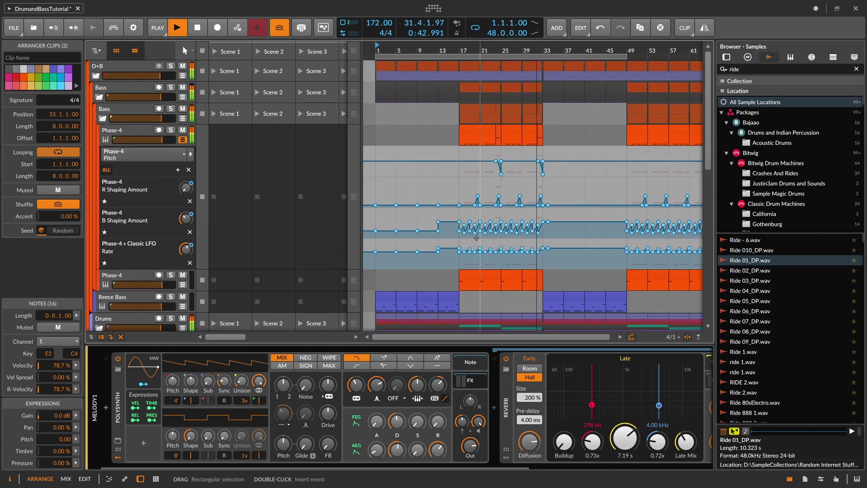
pyautogui.moveTo(515, 47); pyautogui.dragTo(516, 68)
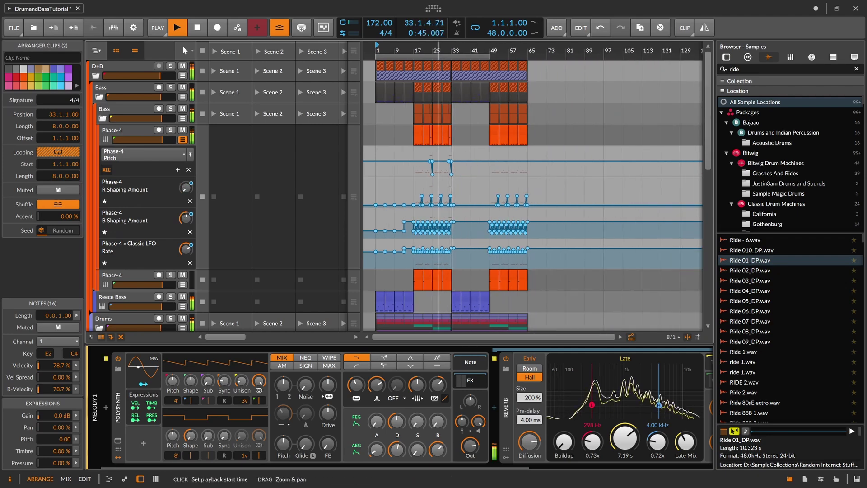
pyautogui.scroll(-10, 481, 121)
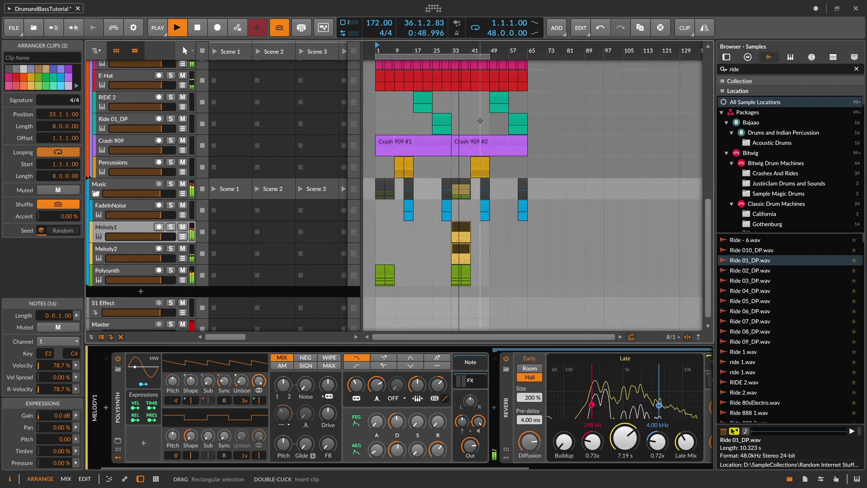
pyautogui.scroll(2, 480, 121)
# Stop playback, open the Melody2 clip at bar 33 in the note editor and enlarge the editor
pyautogui.click(132, 262)
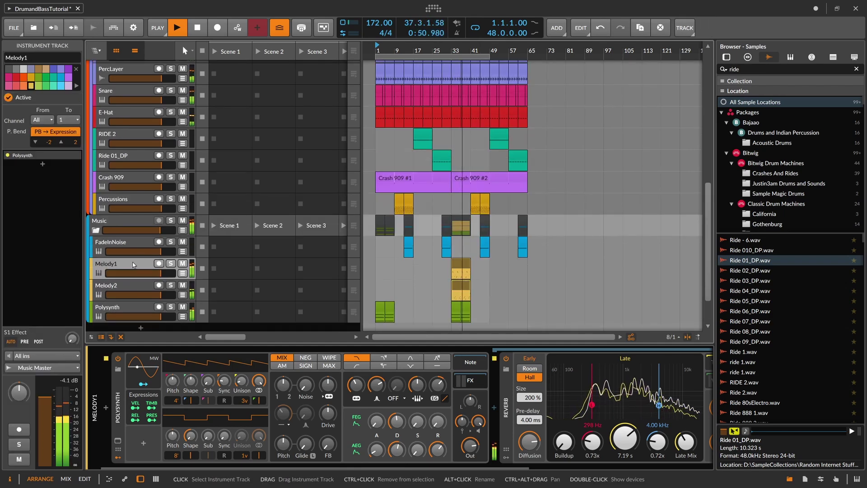
pyautogui.click(133, 286)
pyautogui.press('space')
pyautogui.doubleClick(459, 286)
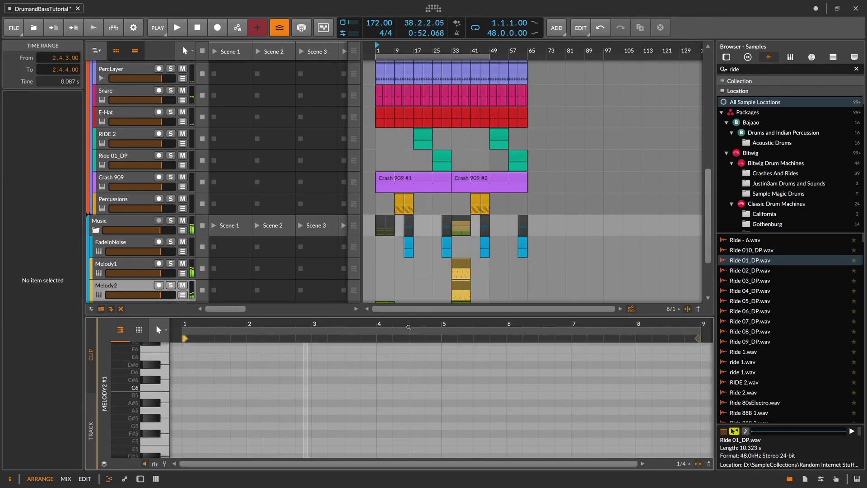
pyautogui.moveTo(387, 317); pyautogui.dragTo(387, 131)
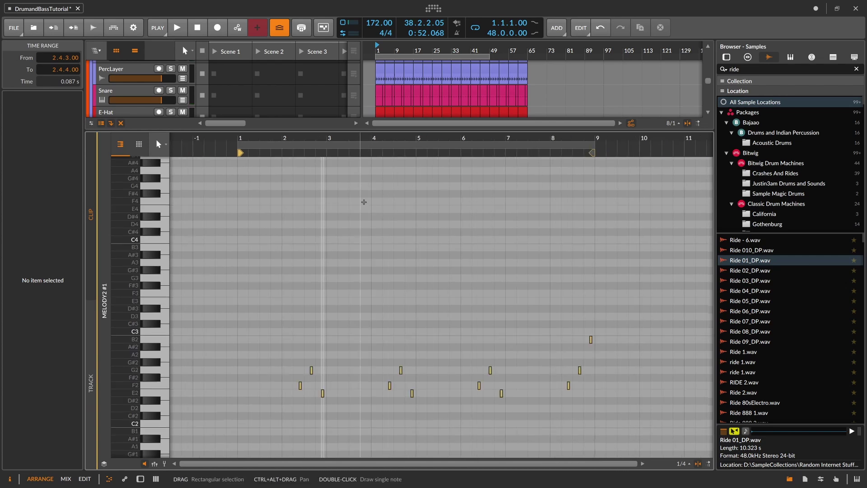
# Delete the groups of notes in bars 2 and 6 of the Melody2 clip
pyautogui.scroll(3, 363, 201)
pyautogui.moveTo(274, 275); pyautogui.dragTo(356, 371)
pyautogui.press('Delete')
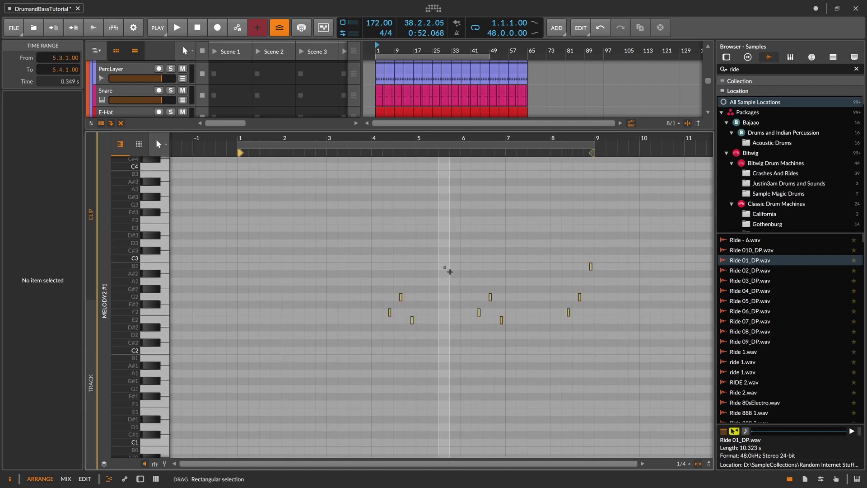
pyautogui.moveTo(442, 266); pyautogui.dragTo(526, 372)
pyautogui.press('Delete')
# Shrink the note editor and play the arrangement from bar 33
pyautogui.moveTo(397, 131); pyautogui.dragTo(402, 298)
pyautogui.press('space')
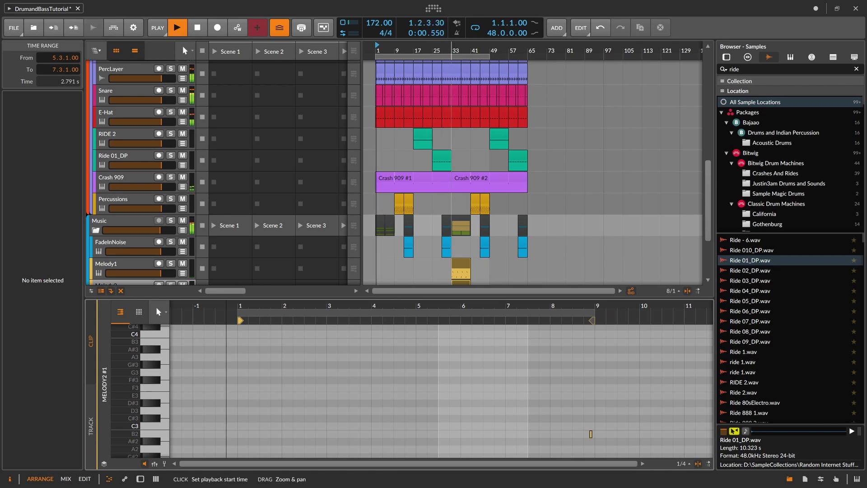
pyautogui.click(453, 47)
pyautogui.scroll(-4, 440, 192)
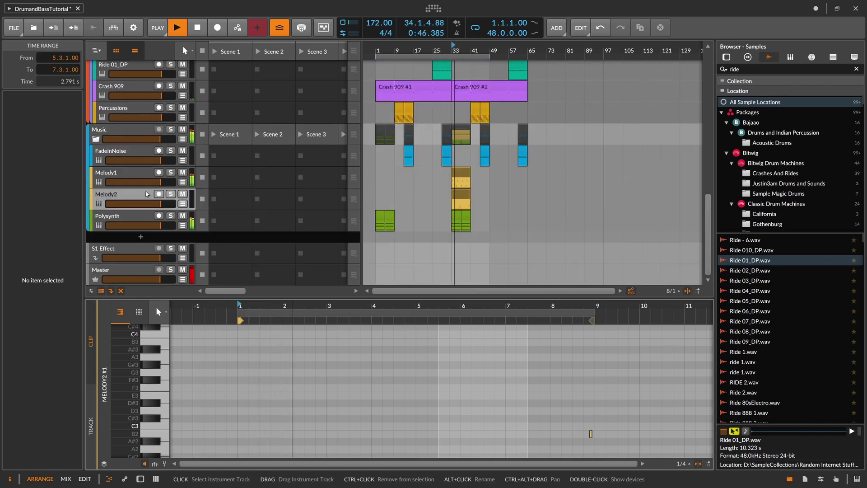
# Insert an EQ-2 device on the Music group track
pyautogui.click(130, 195)
pyautogui.click(129, 131)
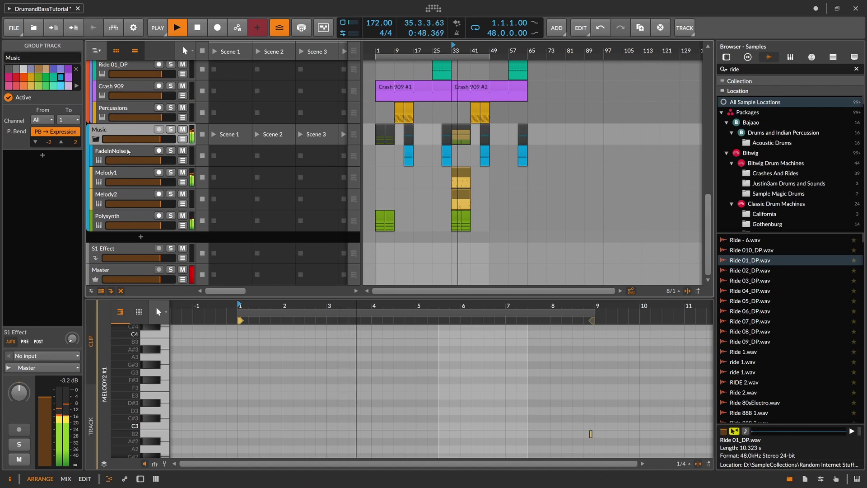
pyautogui.doubleClick(128, 130)
pyautogui.click(106, 407)
pyautogui.write('eq')
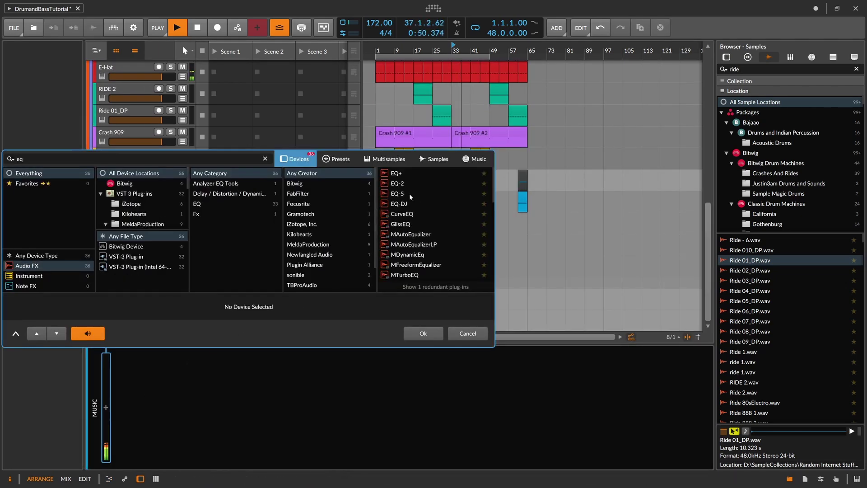
pyautogui.doubleClick(409, 184)
# Switch the EQ-2's low band to a low cut and tune its cutoff frequency by ear
pyautogui.click(153, 425)
pyautogui.click(154, 435)
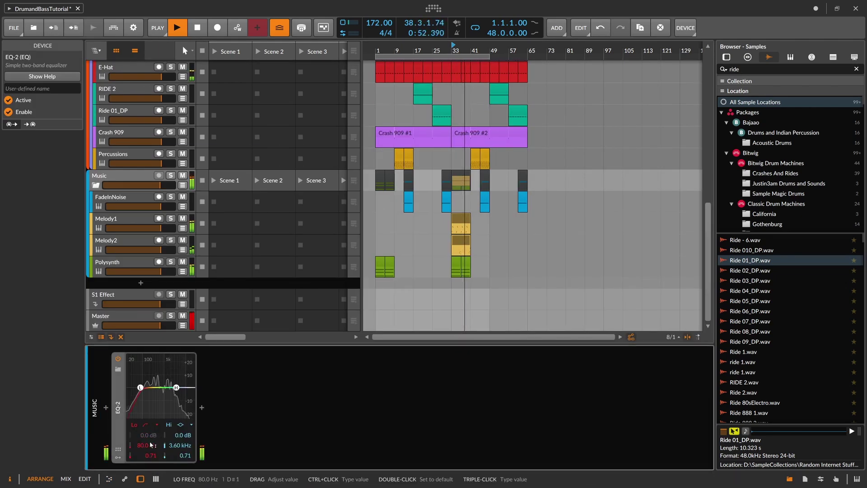
pyautogui.press('space')
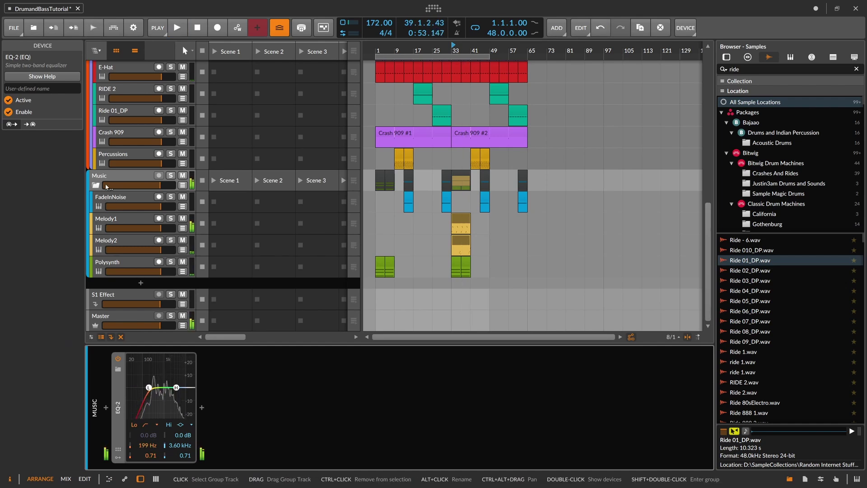
pyautogui.moveTo(149, 387); pyautogui.dragTo(153, 387)
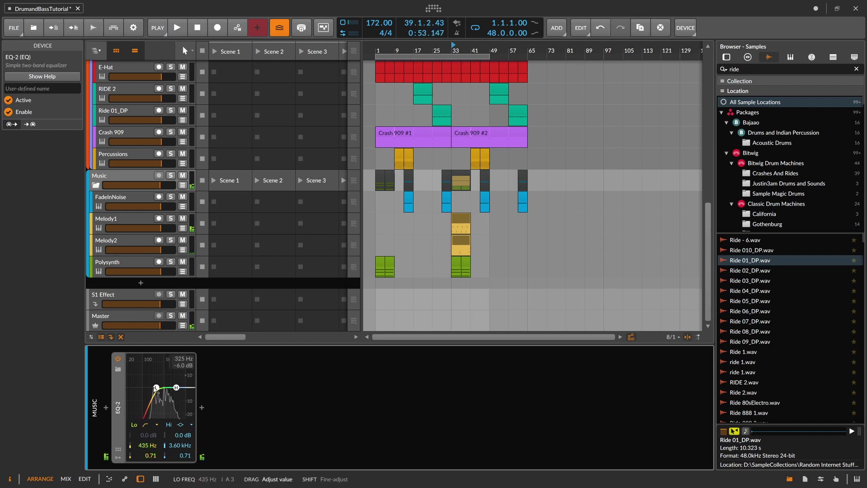
pyautogui.press('space')
pyautogui.moveTo(148, 446); pyautogui.dragTo(149, 450)
# Set the pre-filter drive of Melody2's Polysynth to about +2.7 dB and adjust its output level
pyautogui.click(126, 240)
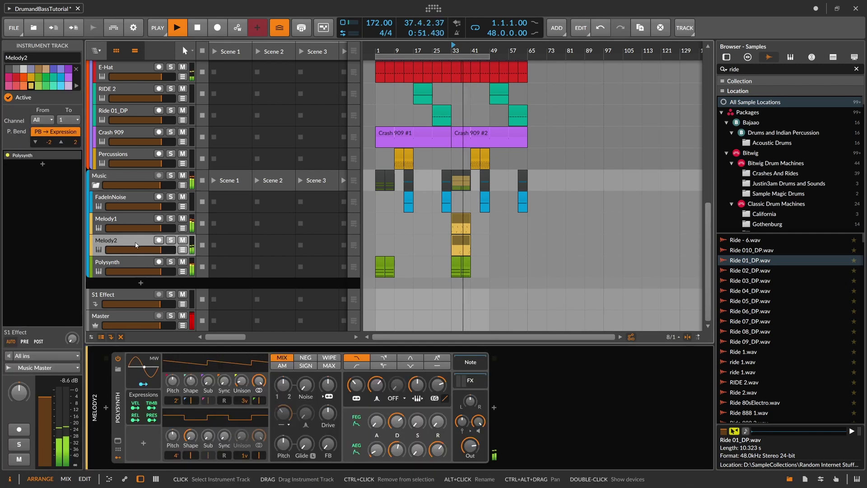
pyautogui.moveTo(471, 445); pyautogui.dragTo(470, 445)
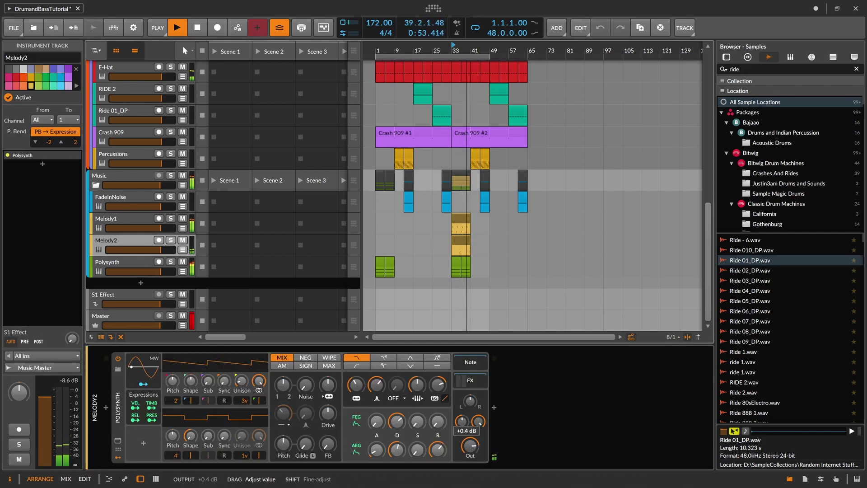
pyautogui.moveTo(328, 413); pyautogui.dragTo(328, 413)
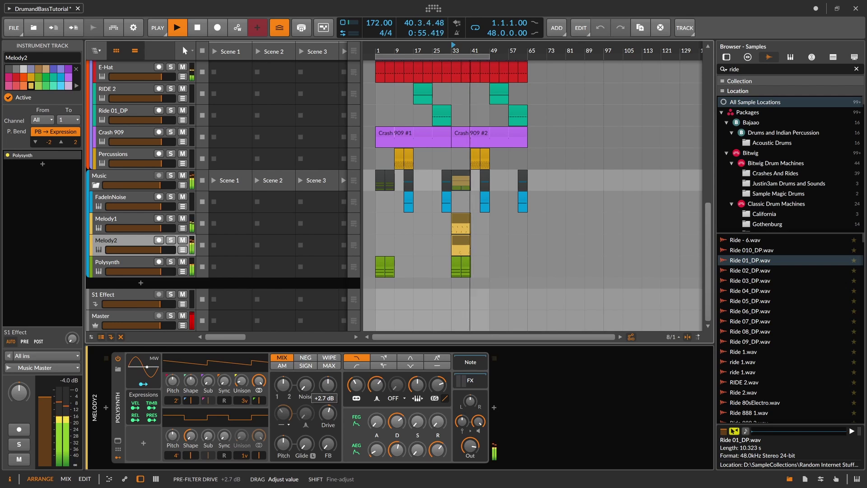
pyautogui.moveTo(470, 445); pyautogui.dragTo(470, 444)
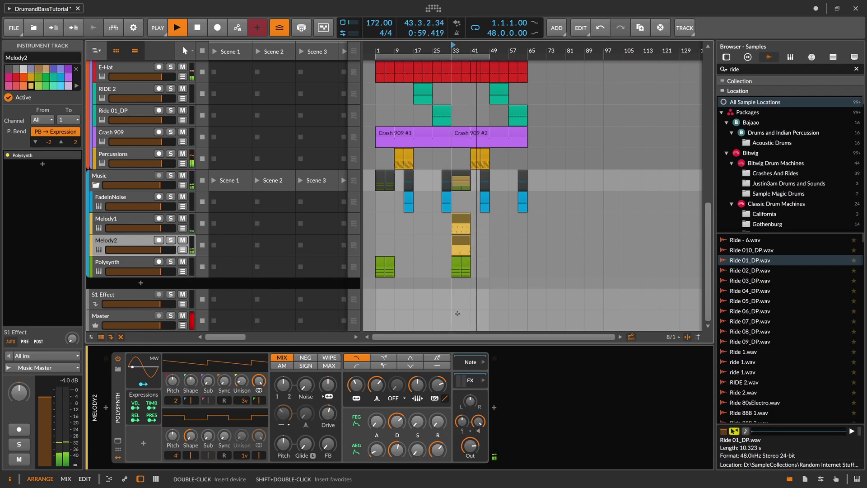
# Extend the arranger loop region to a length of 64 bars
pyautogui.scroll(5, 471, 119)
pyautogui.scroll(-3, 471, 120)
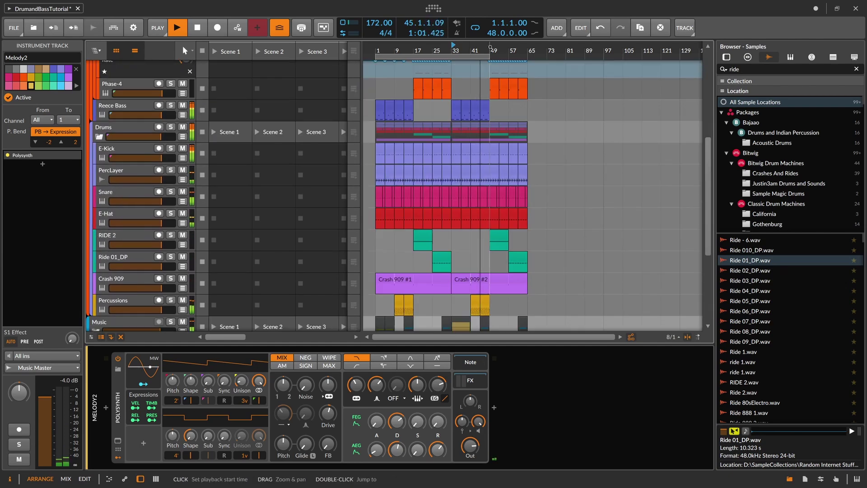
pyautogui.scroll(-3, 477, 92)
pyautogui.scroll(3, 477, 91)
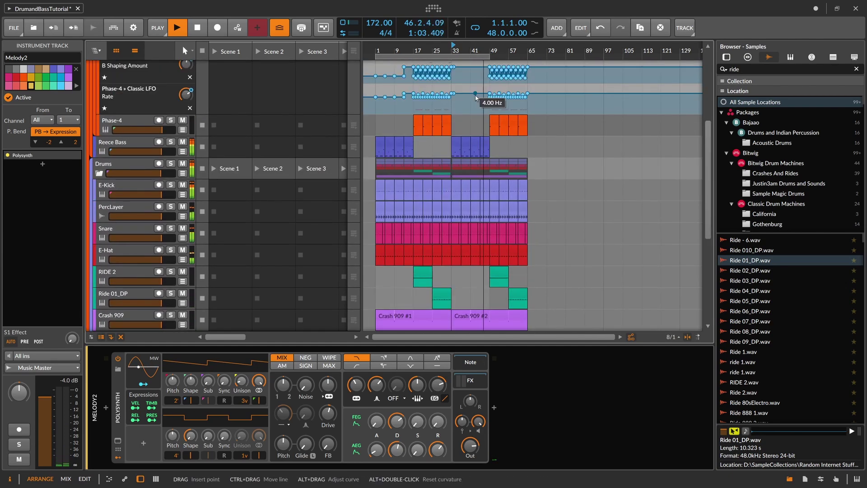
pyautogui.moveTo(488, 57); pyautogui.dragTo(527, 57)
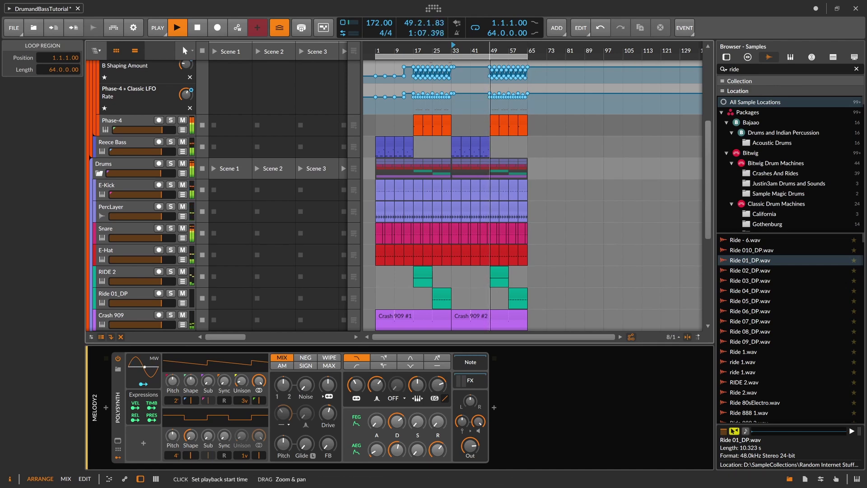
# Stop playback, open the E-Kick clip at bar 49 in the note editor and reduce the editor's height
pyautogui.moveTo(490, 51); pyautogui.dragTo(445, 132)
pyautogui.press('space')
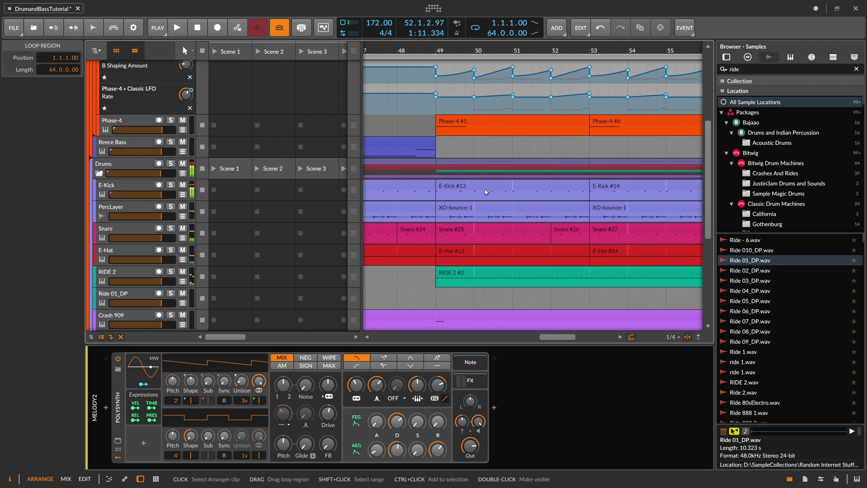
pyautogui.click(485, 189)
pyautogui.doubleClick(472, 189)
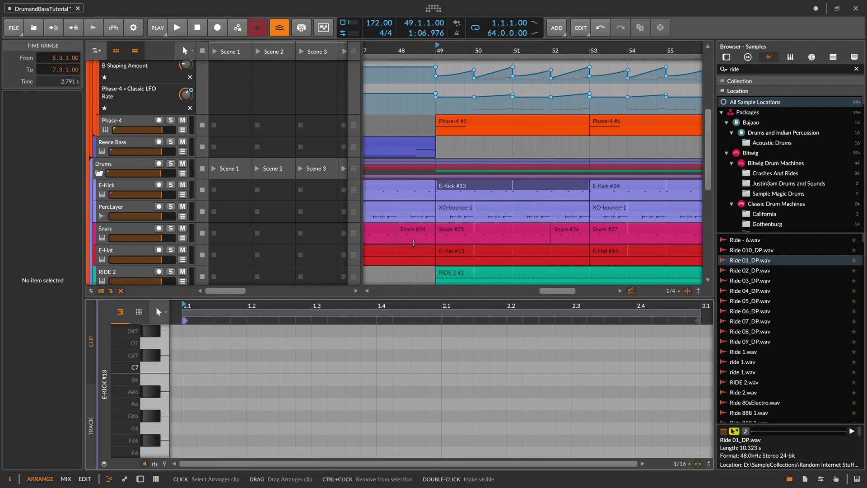
pyautogui.moveTo(284, 307); pyautogui.dragTo(284, 168)
pyautogui.moveTo(376, 158); pyautogui.dragTo(376, 341)
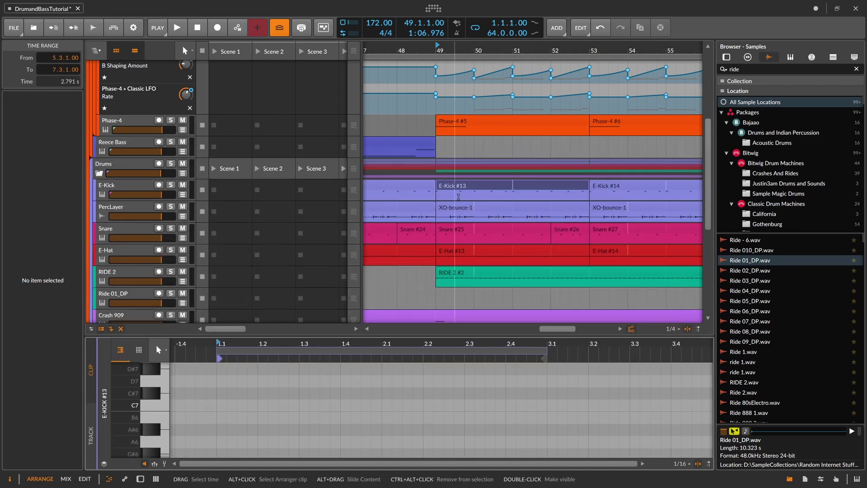
# Open the first E-Kick clip at bar 1 in the note editor and audition it from the start
pyautogui.scroll(-5, 531, 49)
pyautogui.moveTo(530, 49); pyautogui.dragTo(533, 36)
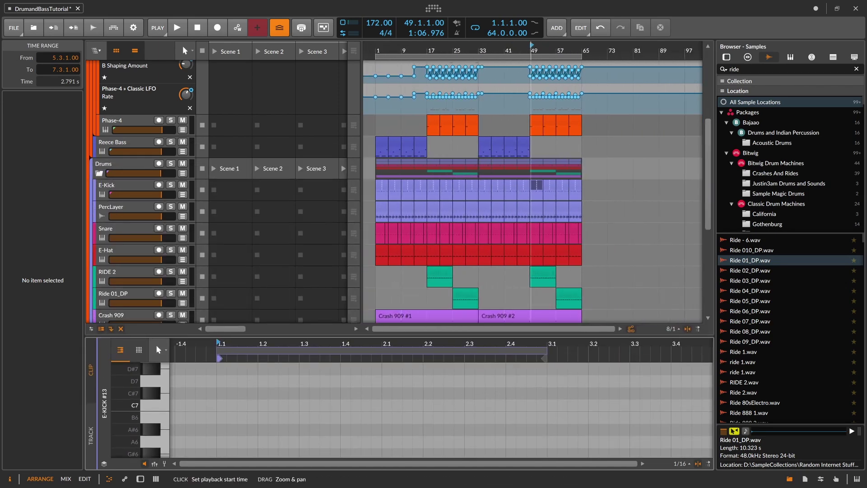
pyautogui.click(381, 185)
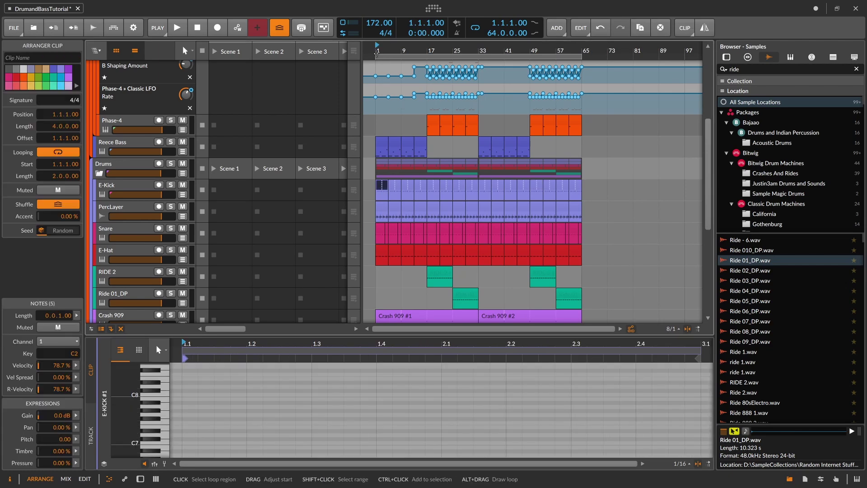
pyautogui.press('space')
pyautogui.doubleClick(393, 194)
pyautogui.press('space')
pyautogui.press('space')
# Move the second C2 note of the first E-Kick clip one beat earlier to 1.2.3 and play it
pyautogui.moveTo(338, 391); pyautogui.dragTo(366, 435)
pyautogui.press('space')
pyautogui.press('Left')
pyautogui.press('Left')
pyautogui.press('Left')
pyautogui.press('Left')
pyautogui.press('space')
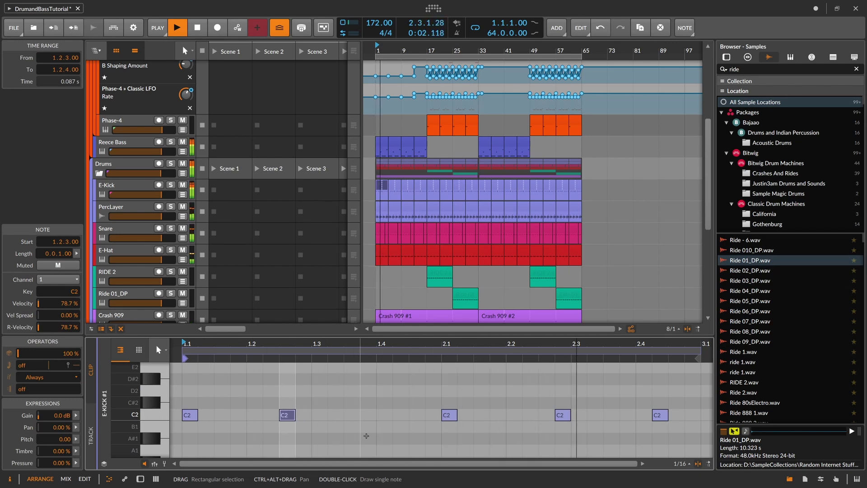
# Replace the last note of the first E-Kick clip with a C2 note at 2.3.3 and audition the pattern
pyautogui.press('space')
pyautogui.moveTo(520, 343); pyautogui.dragTo(397, 350)
pyautogui.press('Escape')
pyautogui.press('space')
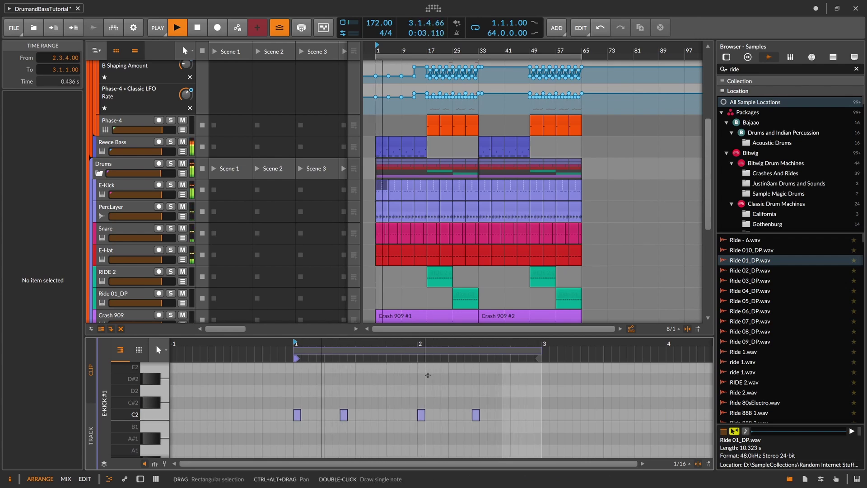
pyautogui.doubleClick(500, 414)
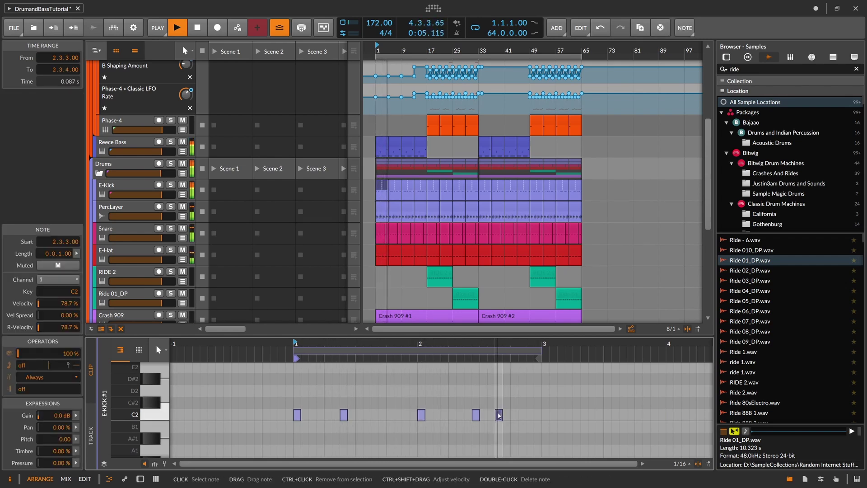
pyautogui.press('space')
pyautogui.press('space')
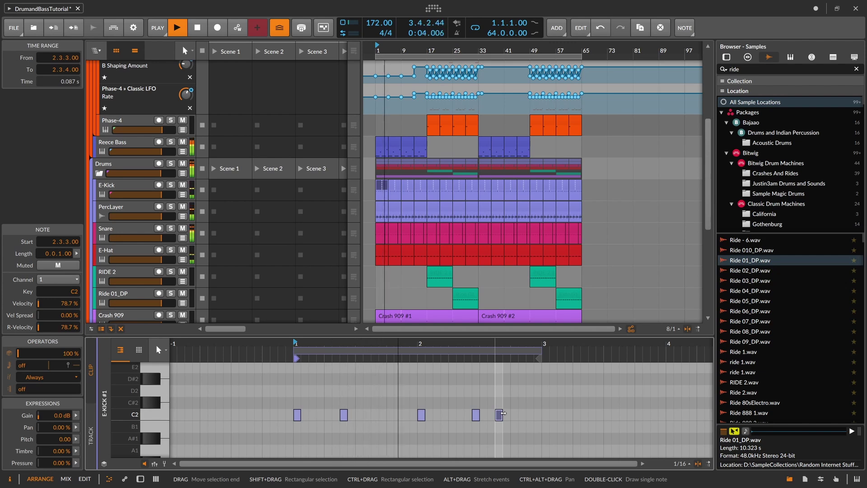
pyautogui.press('space')
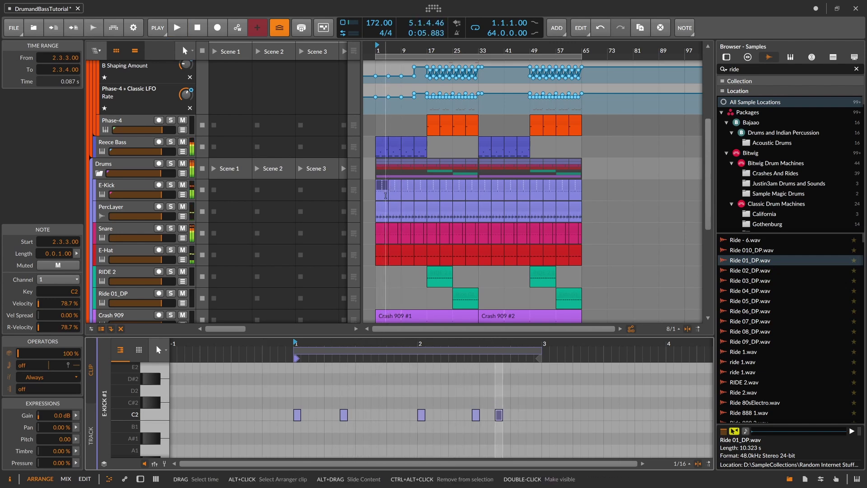
# Extend the first E-Kick clip to a length of 32 bars and play the arrangement from bar 33
pyautogui.moveTo(386, 198); pyautogui.dragTo(478, 197)
pyautogui.click(491, 109)
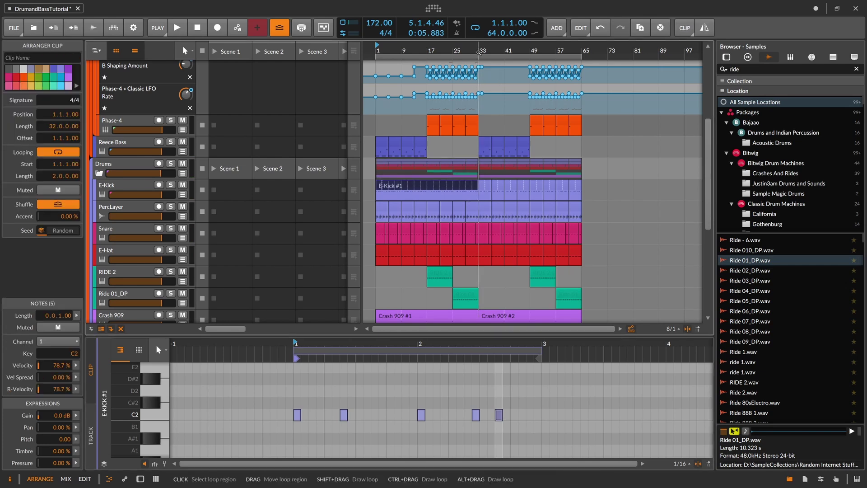
pyautogui.press('space')
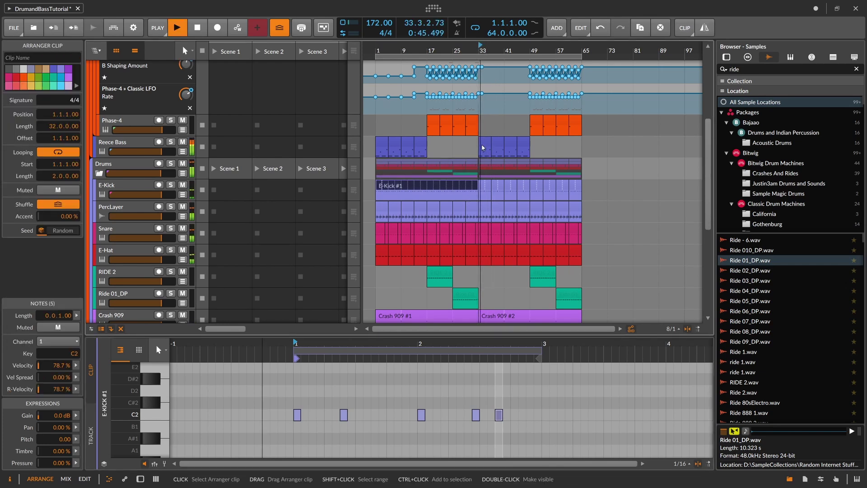
# Collapse the inner Bass group and look over all tracks of the arrangement during playback
pyautogui.moveTo(495, 56); pyautogui.dragTo(517, 51)
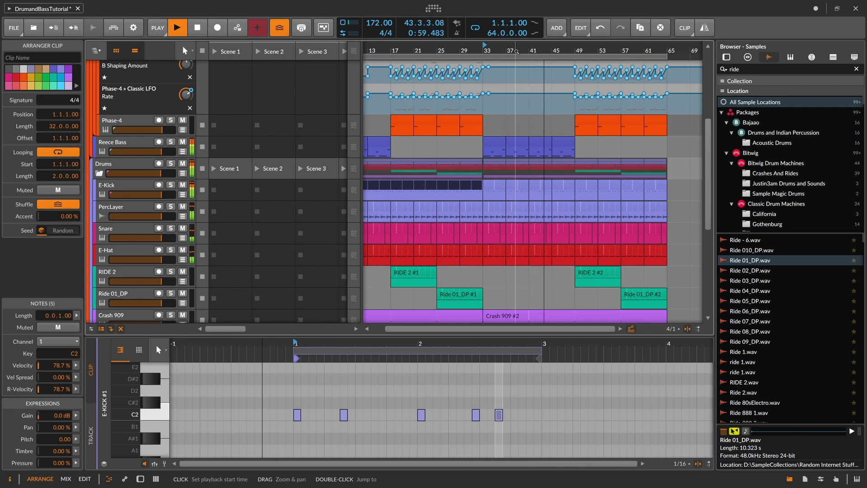
pyautogui.moveTo(506, 51); pyautogui.dragTo(515, 50)
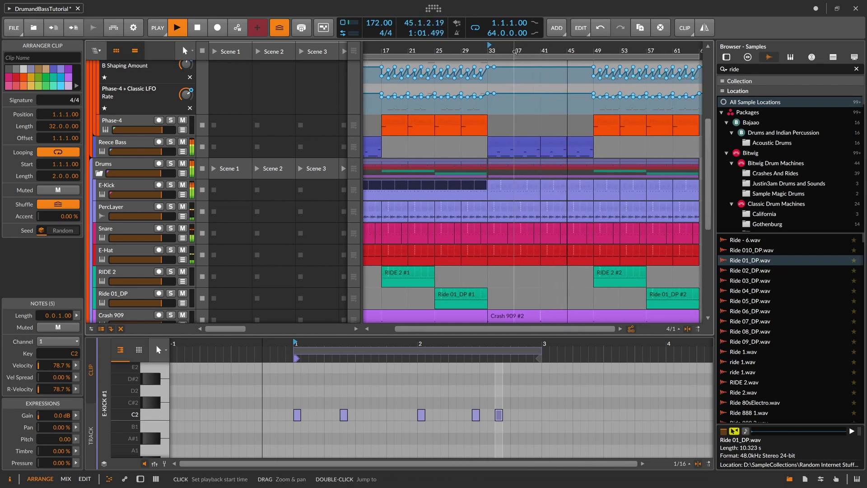
pyautogui.scroll(5, 103, 122)
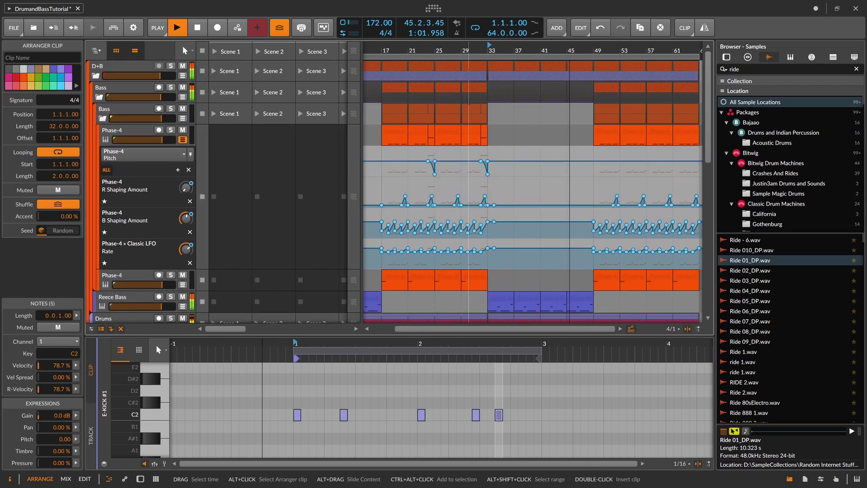
pyautogui.click(102, 121)
pyautogui.moveTo(467, 51); pyautogui.dragTo(498, 48)
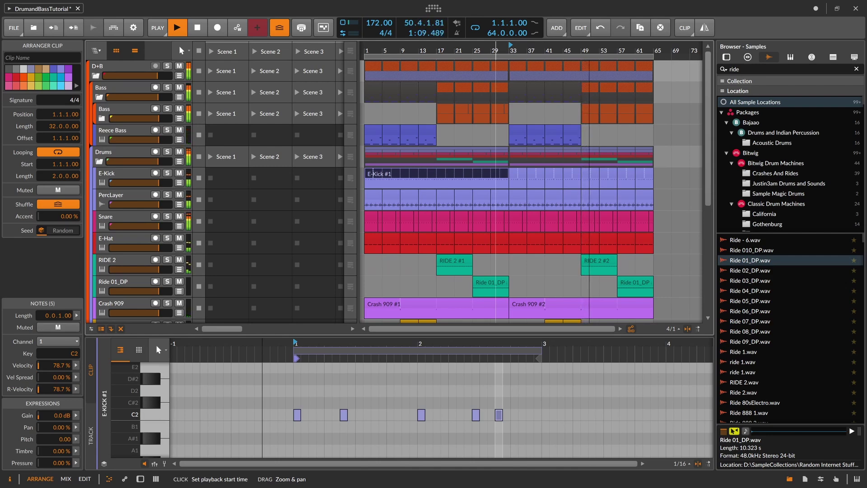
pyautogui.scroll(-5, 498, 85)
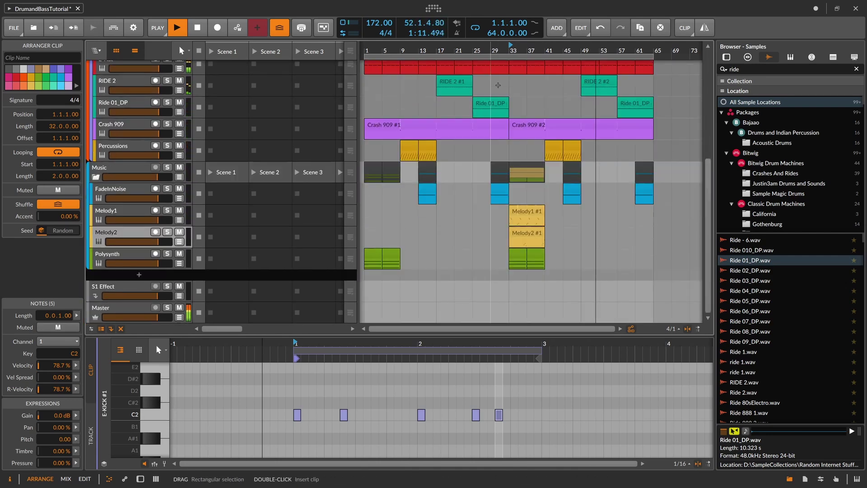
pyautogui.scroll(5, 498, 85)
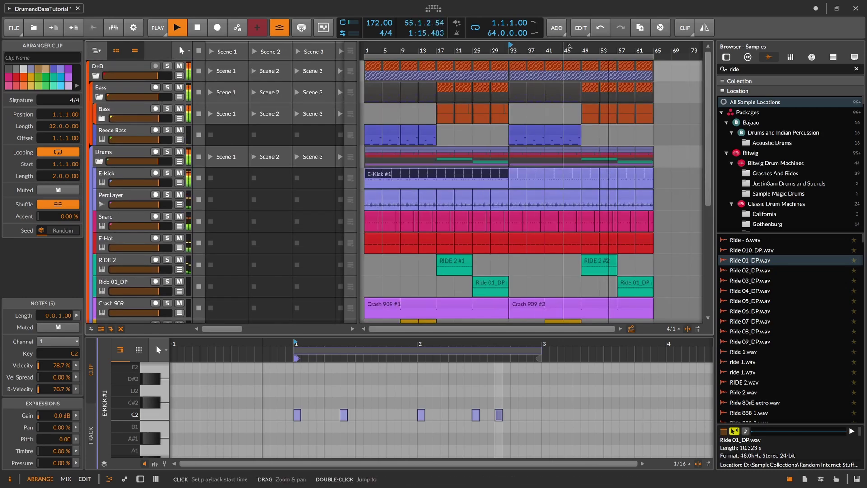
# Stop playback, set the arranger loop region to one bar at bar 57 and select the E-Kick clip there
pyautogui.moveTo(611, 50); pyautogui.dragTo(512, 51)
pyautogui.press('space')
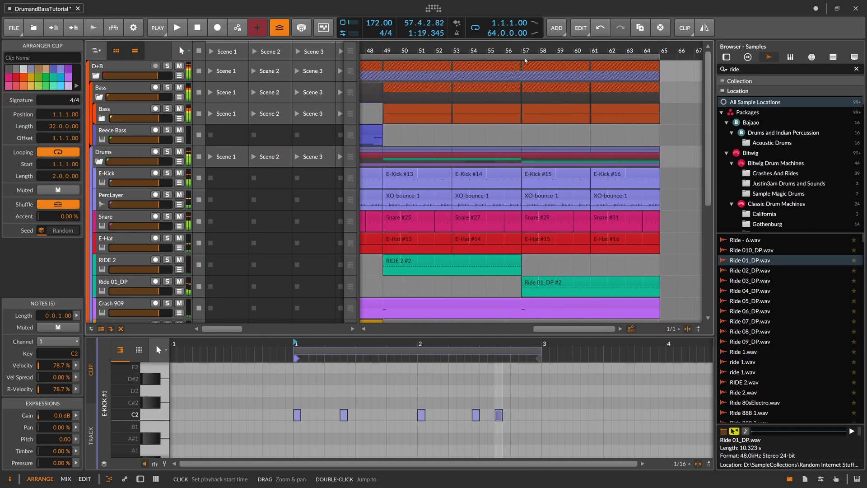
pyautogui.moveTo(520, 51)
pyautogui.mouseDown()
pyautogui.moveTo(519, 27)
pyautogui.moveTo(492, 53)
pyautogui.moveTo(505, 75)
pyautogui.mouseUp()
pyautogui.moveTo(415, 57); pyautogui.dragTo(547, 46)
pyautogui.moveTo(667, 56); pyautogui.dragTo(524, 54)
pyautogui.click(541, 180)
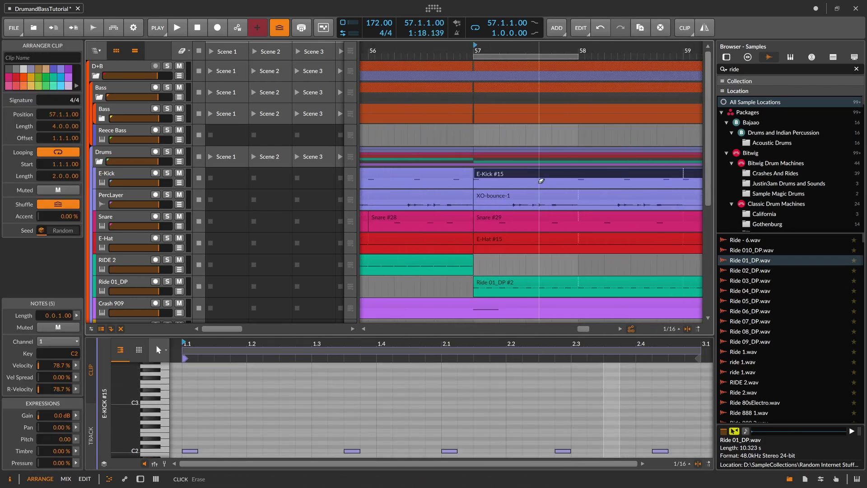
# Erase the E-Kick clip from 57.3.3 to bar 58 and the PercLayer clip throughout bar 57
pyautogui.click(579, 183)
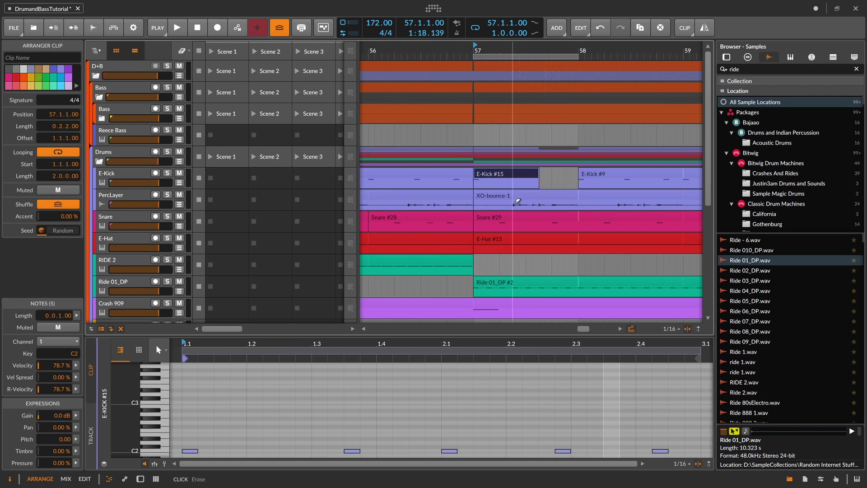
pyautogui.click(577, 202)
pyautogui.click(479, 198)
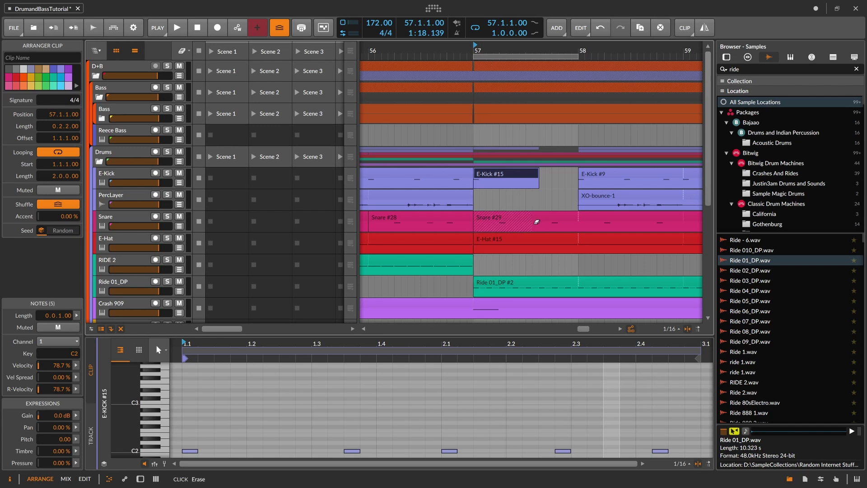
# Erase the first three beats of bar 57 from the Snare, E-Hat and Ride 01_DP clips
pyautogui.click(552, 222)
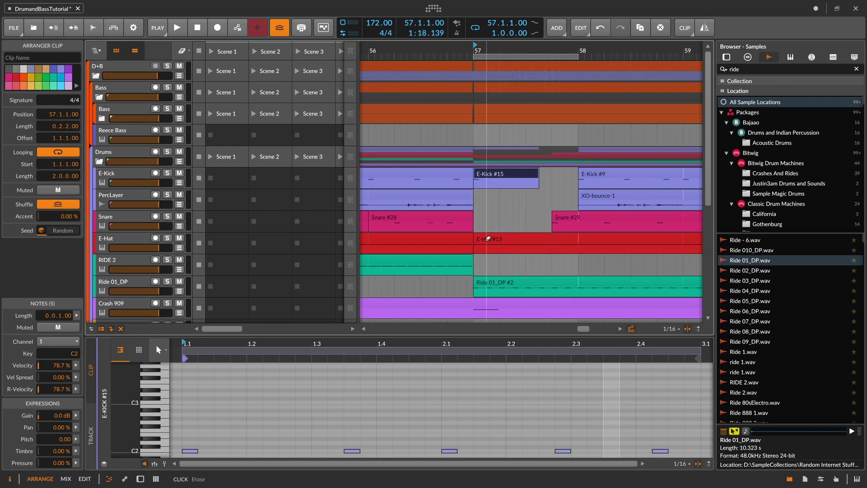
pyautogui.click(554, 244)
pyautogui.scroll(-2, 551, 248)
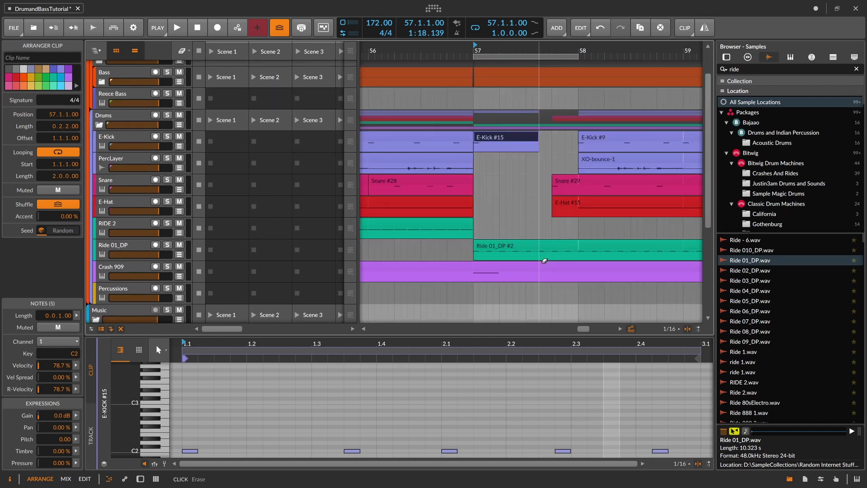
pyautogui.click(554, 254)
pyautogui.scroll(-4, 542, 252)
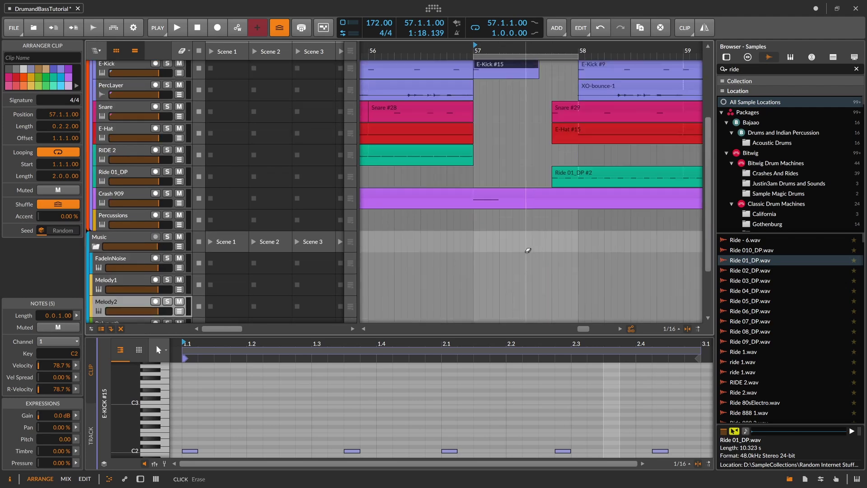
# Expand the inner Bass group to show its Phase-4 tracks and audition the looped bar 57
pyautogui.scroll(-1, 499, 45)
pyautogui.scroll(-2, 491, 157)
pyautogui.scroll(5, 491, 156)
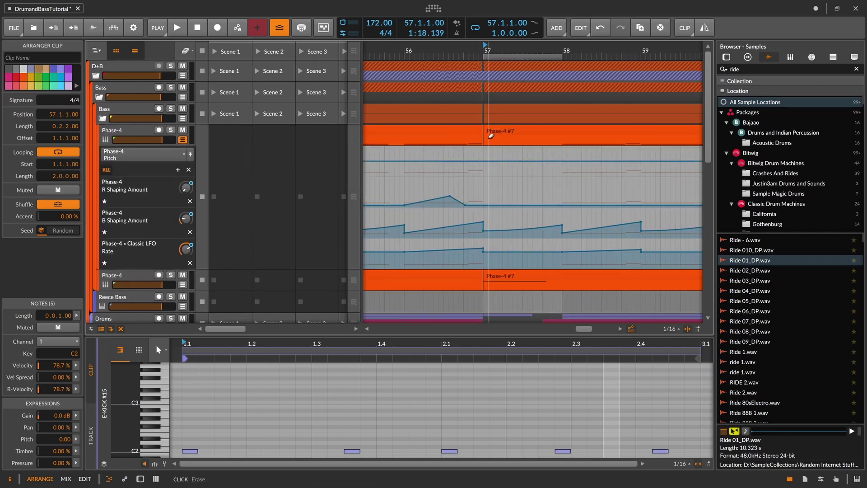
pyautogui.scroll(-2, 517, 186)
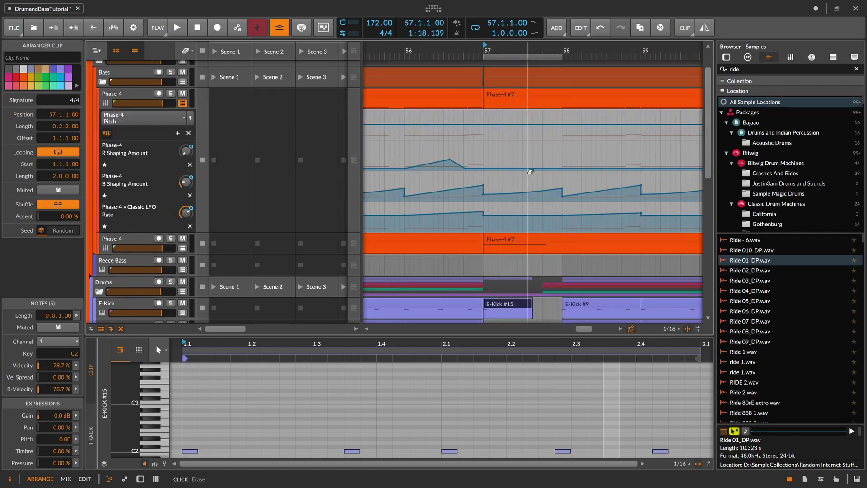
pyautogui.press('space')
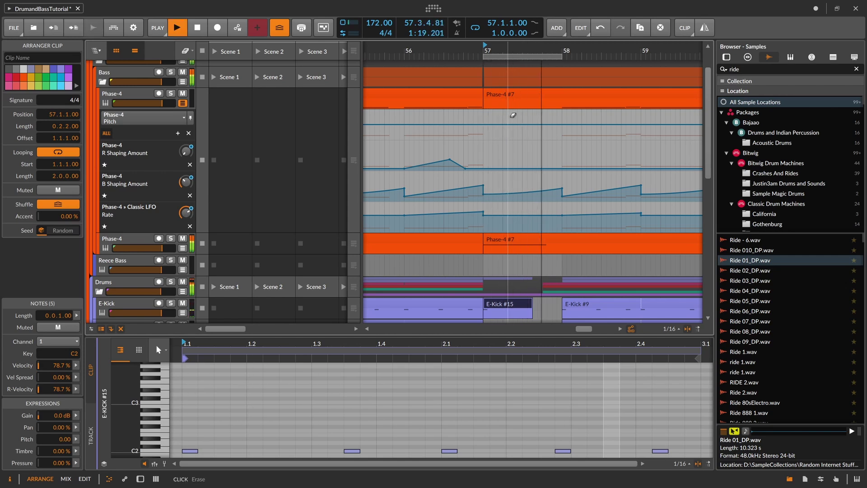
pyautogui.moveTo(533, 51); pyautogui.dragTo(527, 32)
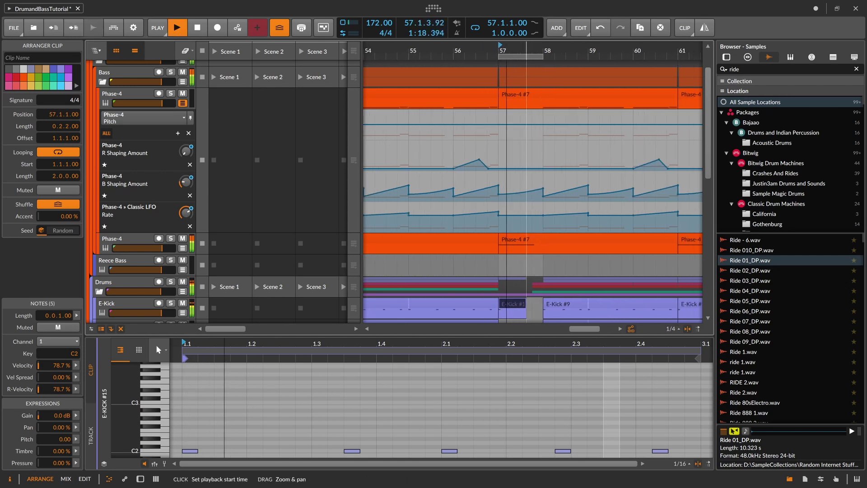
pyautogui.press('space')
# Show the second Phase-4 track's automation lanes and lower its R Shaping Amount point at 57.1.1 to 0.89 %
pyautogui.click(183, 248)
pyautogui.click(148, 265)
pyautogui.click(143, 279)
pyautogui.click(412, 286)
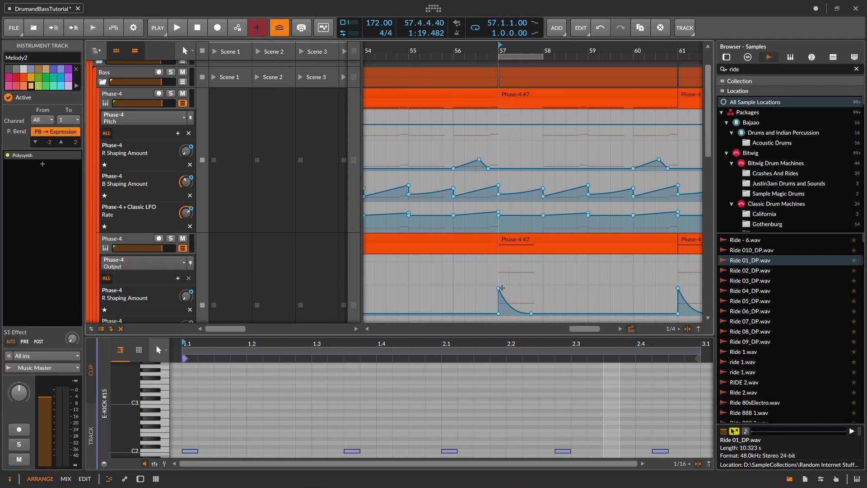
pyautogui.click(499, 288)
pyautogui.moveTo(499, 306); pyautogui.dragTo(499, 313)
# On the second Phase-4, add a late bar 57 Classic LFO Rate point and curve both Shaping Amounts upward, with R reaching 100 % at 58.1.1
pyautogui.scroll(-3, 522, 254)
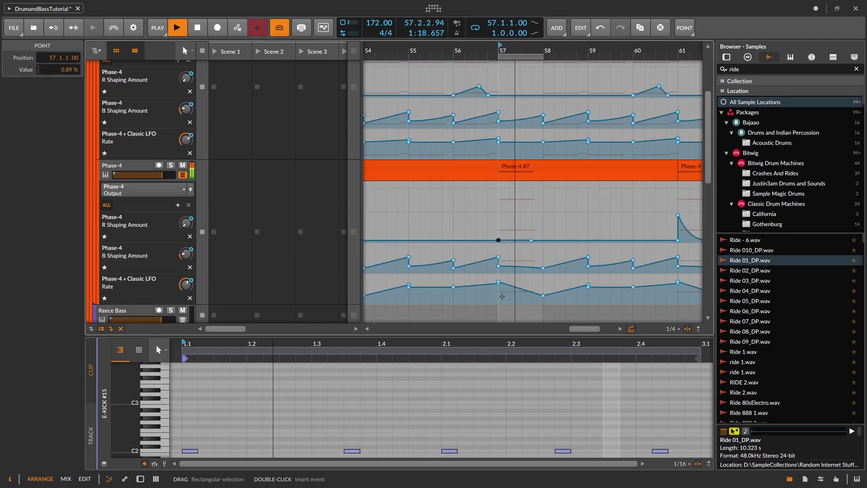
pyautogui.press('space')
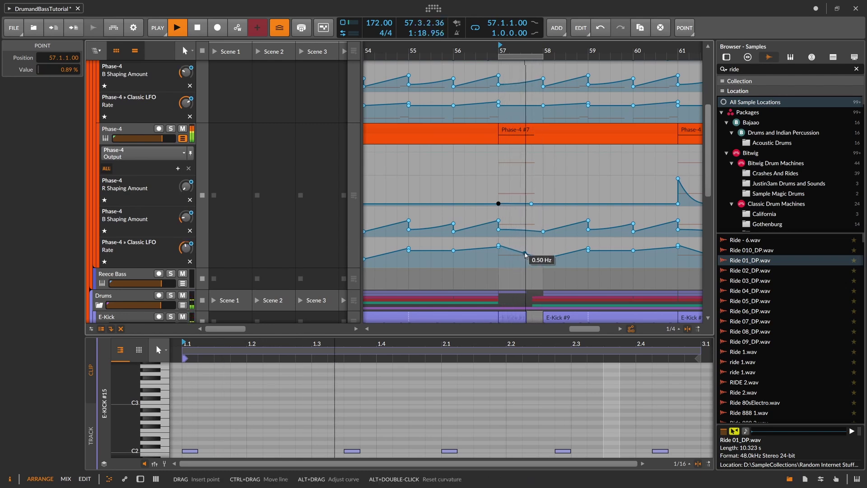
pyautogui.press('space')
pyautogui.moveTo(522, 252)
pyautogui.mouseDown()
pyautogui.moveTo(529, 237)
pyautogui.moveTo(500, 248)
pyautogui.moveTo(509, 266)
pyautogui.moveTo(498, 265)
pyautogui.moveTo(532, 265)
pyautogui.moveTo(532, 245)
pyautogui.mouseUp()
pyautogui.press('space')
pyautogui.moveTo(542, 231); pyautogui.dragTo(543, 177)
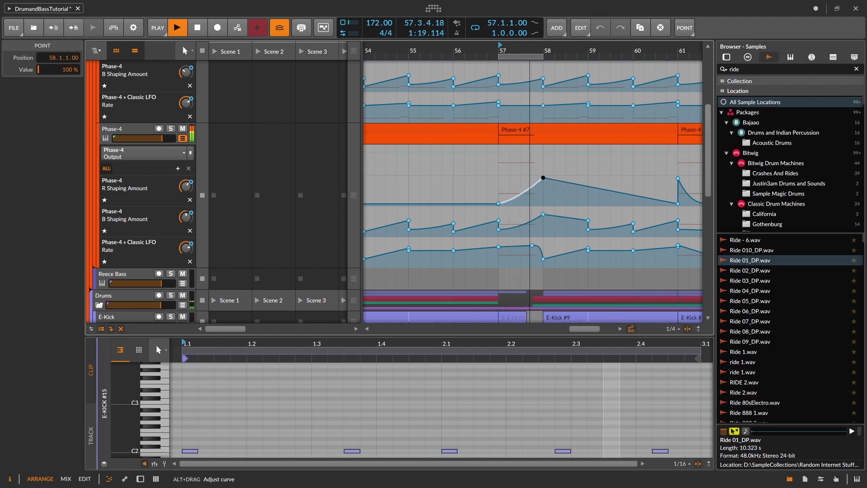
pyautogui.press('space')
# Set the arranger loop region to eight bars starting at bar 53 and play the arrangement from there
pyautogui.moveTo(510, 50); pyautogui.dragTo(521, 25)
pyautogui.scroll(5, 519, 81)
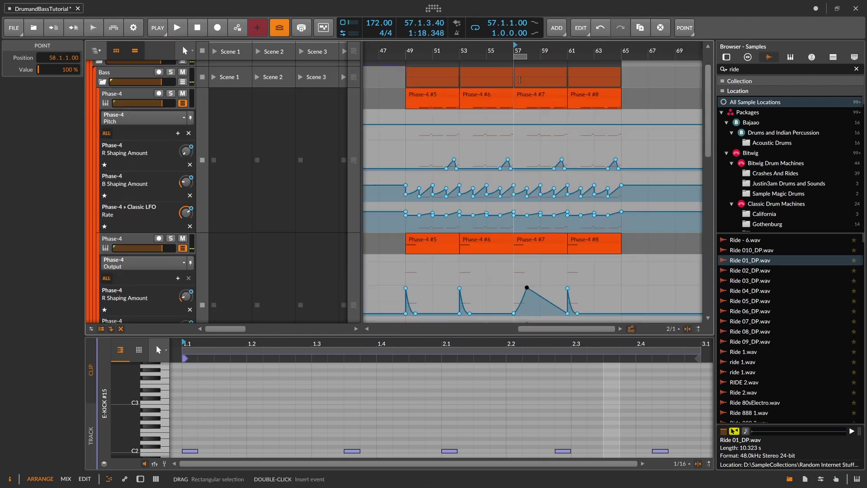
pyautogui.moveTo(528, 57); pyautogui.dragTo(567, 58)
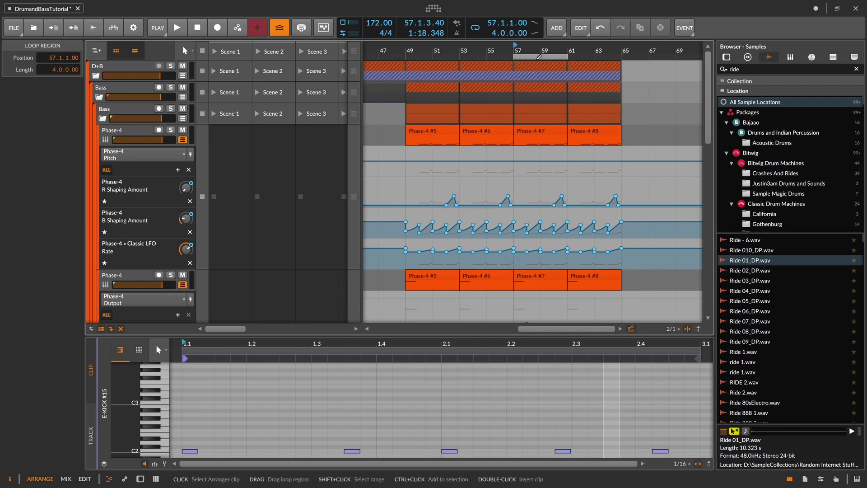
pyautogui.moveTo(515, 58); pyautogui.dragTo(462, 52)
pyautogui.click(460, 52)
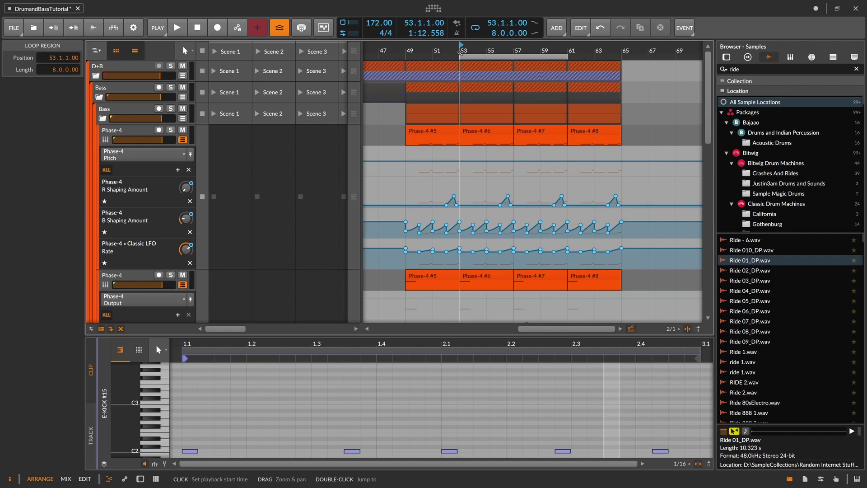
pyautogui.press('space')
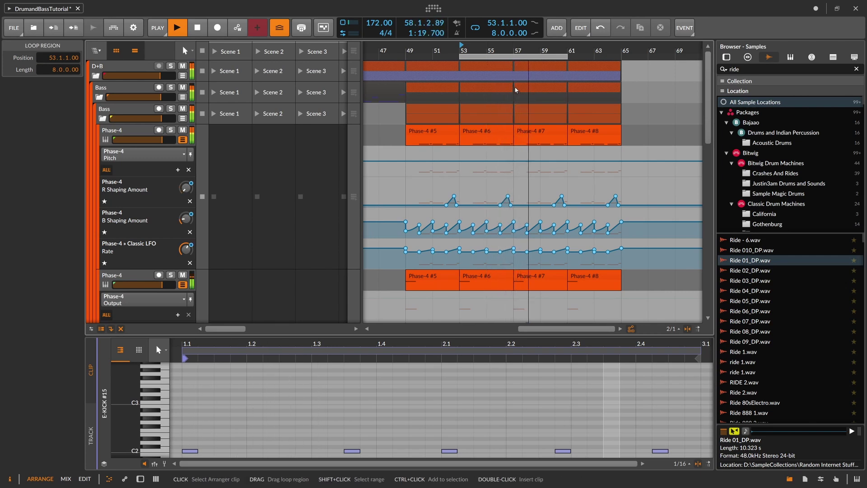
# Extend the loop region to 16 bars starting at bar 49, save the project and stop playback
pyautogui.moveTo(567, 57); pyautogui.dragTo(621, 57)
pyautogui.moveTo(460, 57); pyautogui.dragTo(405, 56)
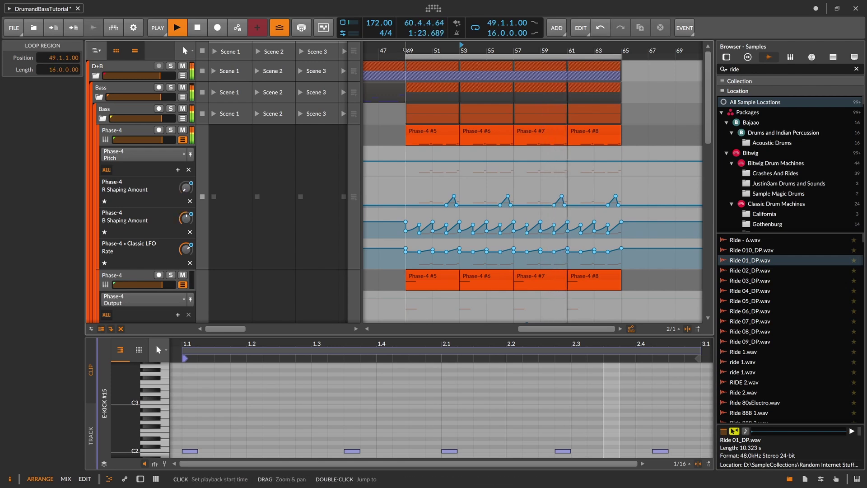
pyautogui.hotkey('ctrl', 's')
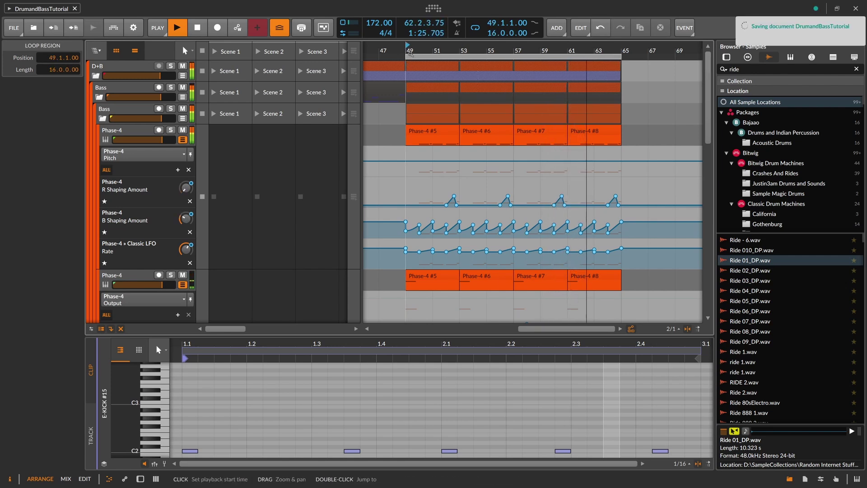
pyautogui.press('space')
# Hide the automation lanes of both Phase-4 tracks
pyautogui.moveTo(416, 49); pyautogui.dragTo(422, 18)
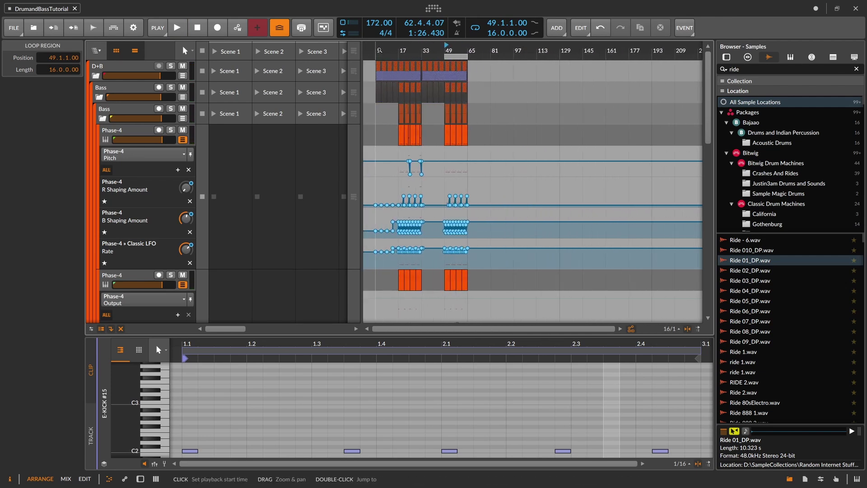
pyautogui.moveTo(376, 48); pyautogui.dragTo(398, 54)
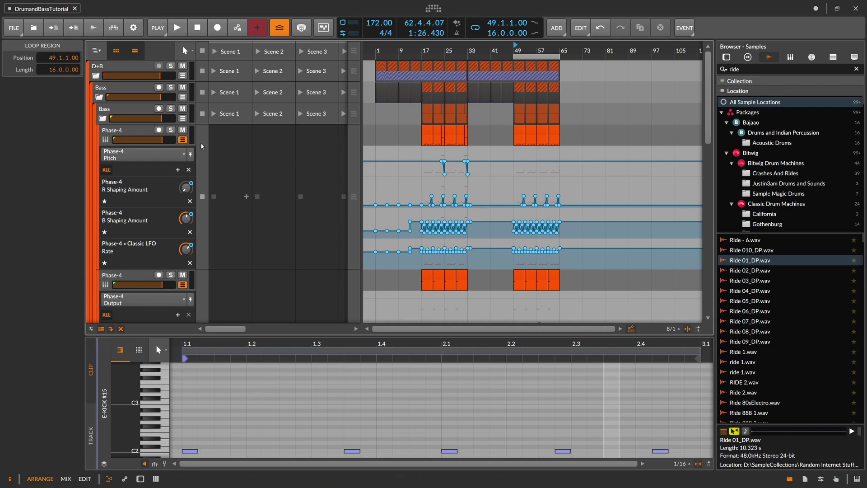
pyautogui.click(182, 140)
pyautogui.click(183, 161)
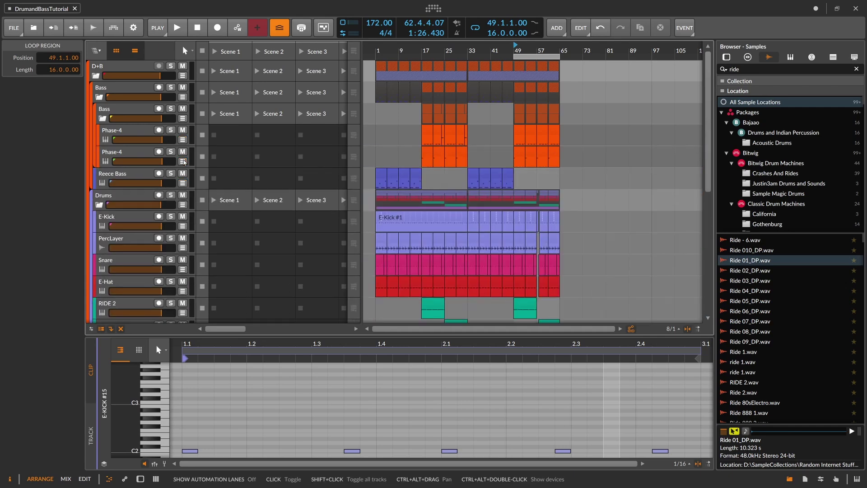
pyautogui.moveTo(408, 50); pyautogui.dragTo(427, 66)
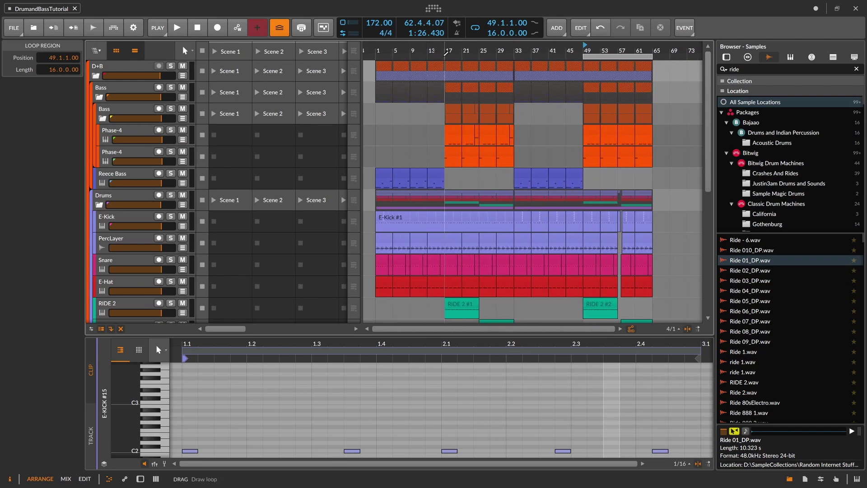
# Set the loop region to 64 bars starting at bar 1 and move the playback start to 1.1.1
pyautogui.moveTo(583, 56); pyautogui.dragTo(378, 57)
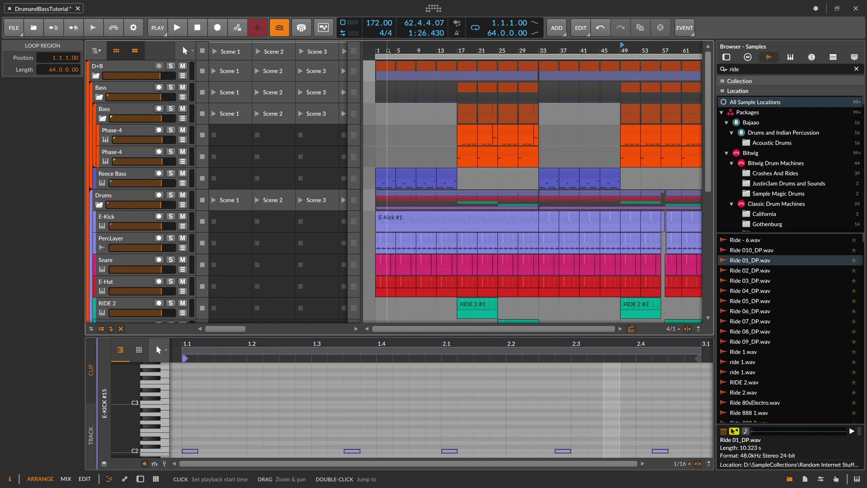
pyautogui.press('-')
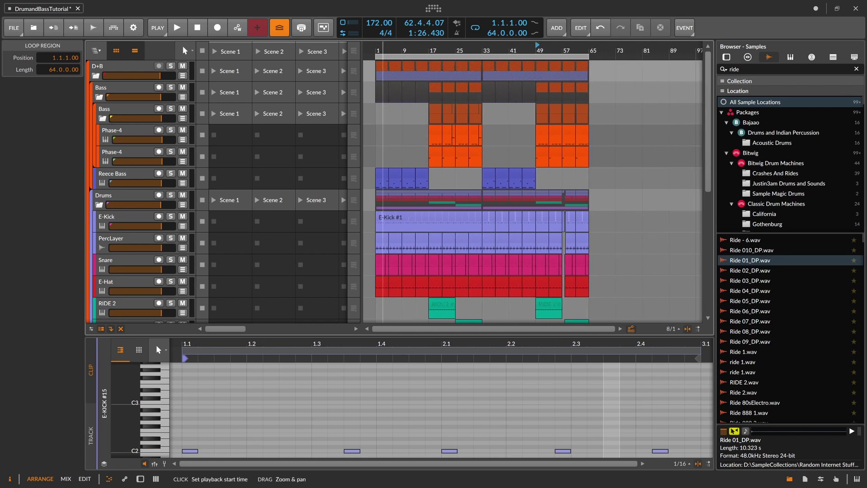
pyautogui.click(385, 50)
pyautogui.click(377, 50)
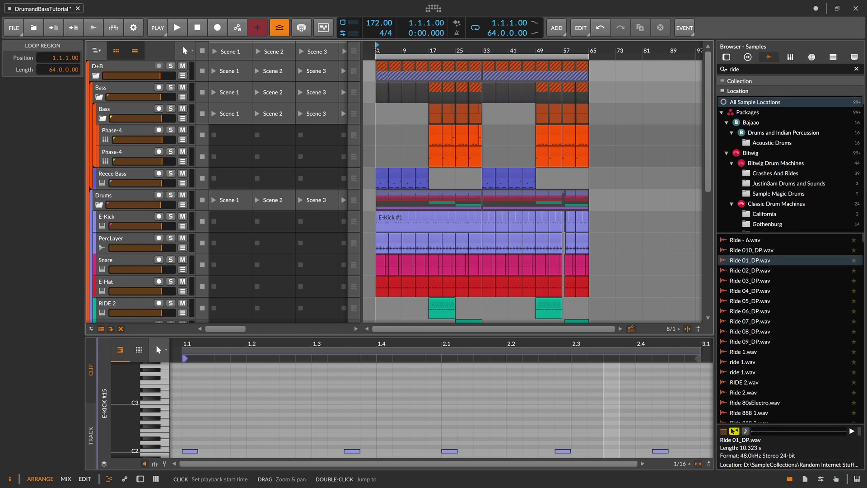
pyautogui.press('+')
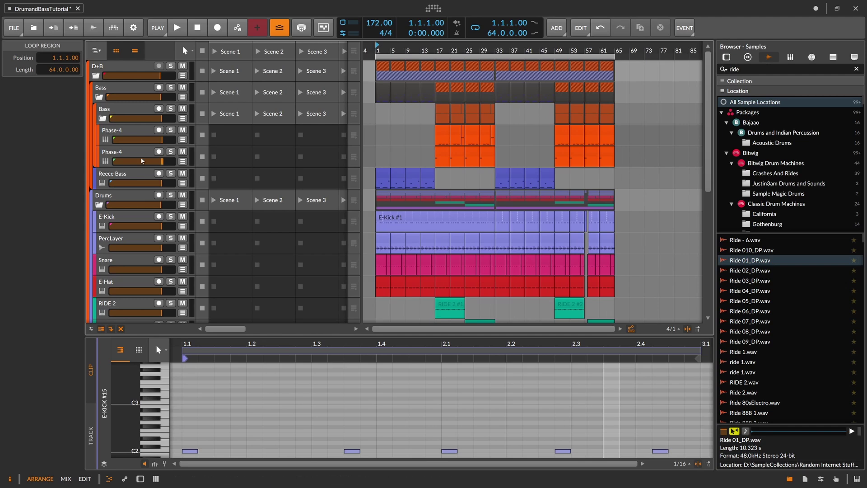
# Hide the clip launcher and collapse the D+B and Music groups
pyautogui.click(116, 50)
pyautogui.moveTo(235, 50)
pyautogui.mouseDown()
pyautogui.moveTo(235, 68)
pyautogui.moveTo(235, 51)
pyautogui.mouseUp()
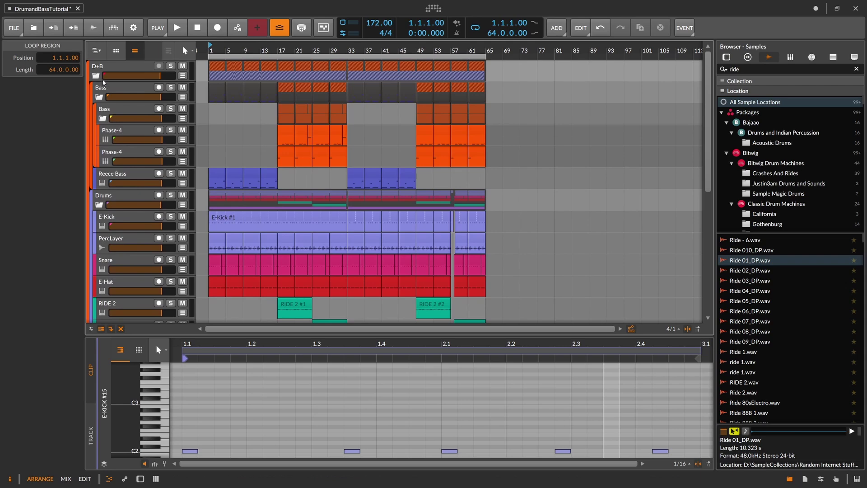
pyautogui.click(96, 75)
pyautogui.click(96, 97)
# Group the D+B and Music tracks into a new group named All and collapse it
pyautogui.click(110, 88)
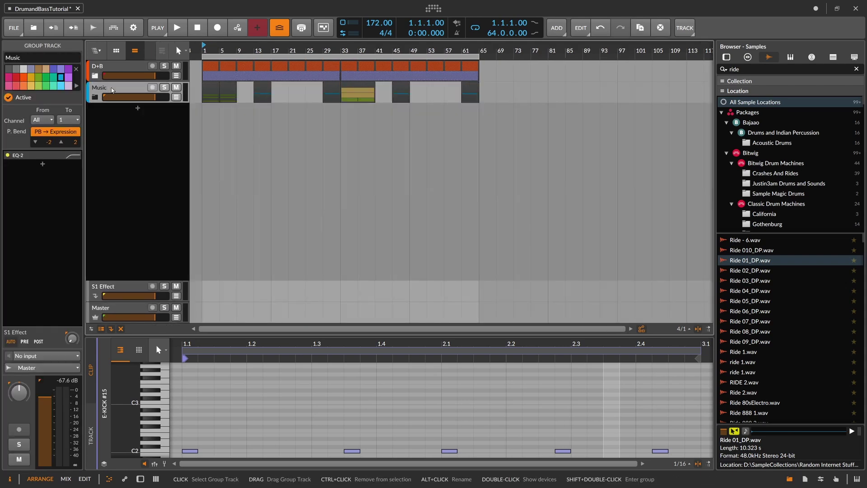
pyautogui.keyDown('shift'); pyautogui.click(115, 73); pyautogui.keyUp('shift')
pyautogui.hotkey('ctrl', 'g')
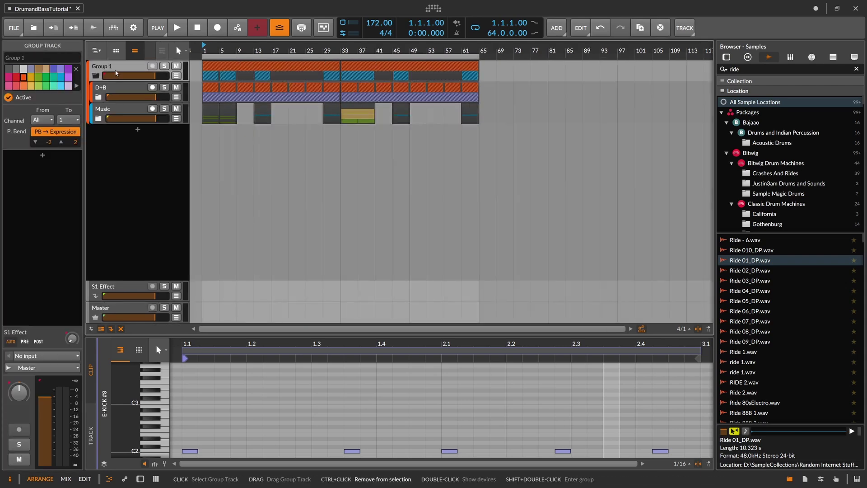
pyautogui.write('All')
pyautogui.press('Return')
pyautogui.click(96, 76)
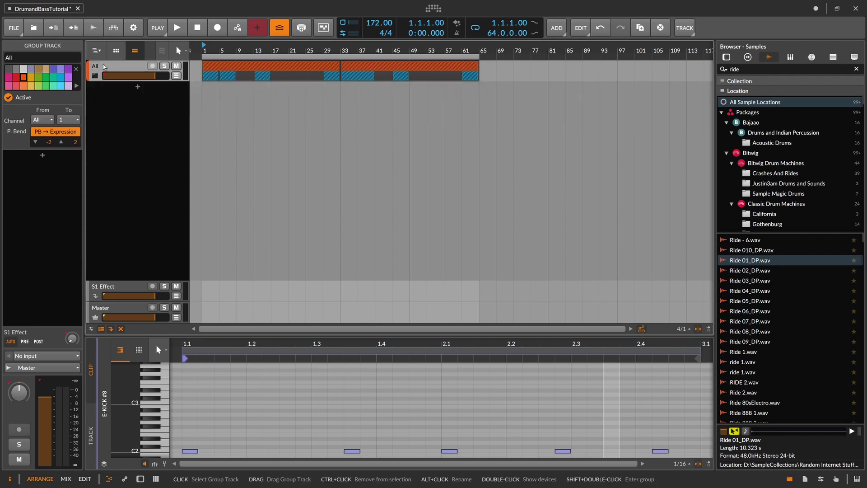
# Find the sample "jazz ride + 909 op hh wobbler BS NuTecGrv" among the ride samples and place it on a new track at bar 1
pyautogui.click(135, 291)
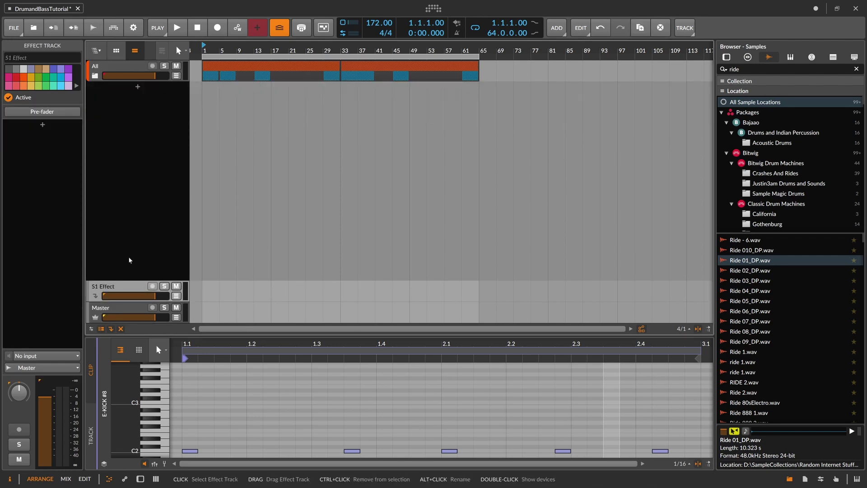
pyautogui.click(131, 69)
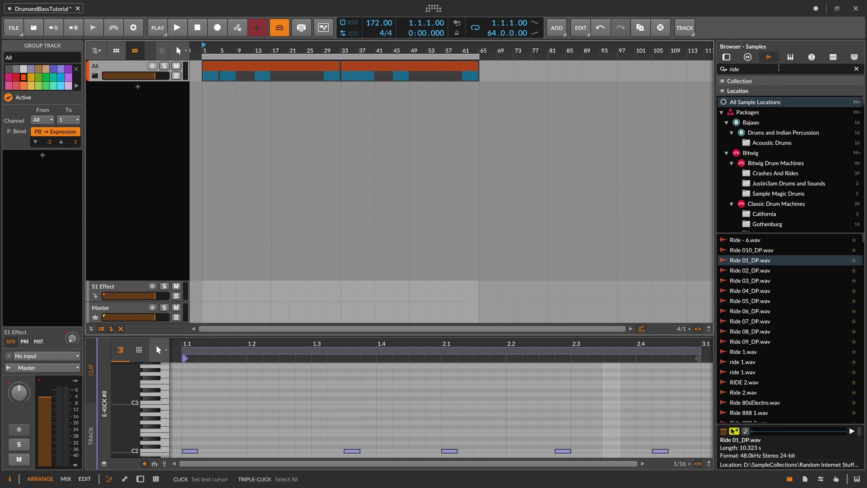
pyautogui.scroll(-10, 757, 284)
pyautogui.scroll(-10, 768, 301)
pyautogui.moveTo(862, 256); pyautogui.dragTo(852, 345)
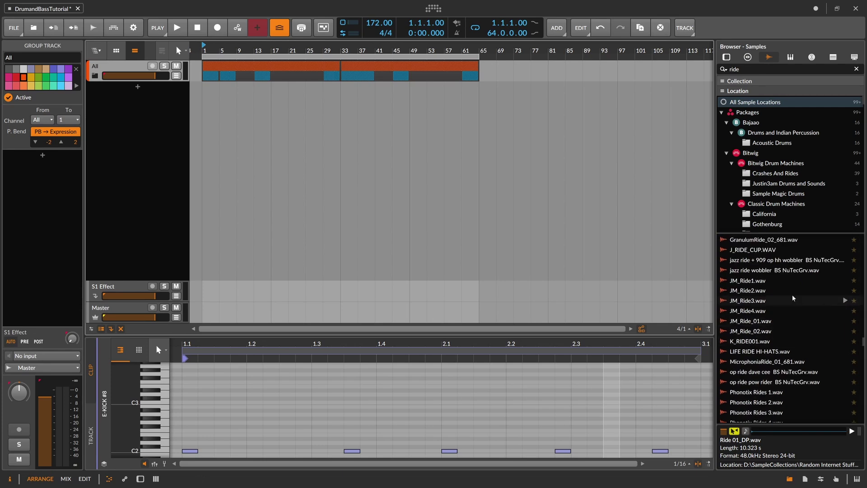
pyautogui.moveTo(844, 259); pyautogui.dragTo(206, 89)
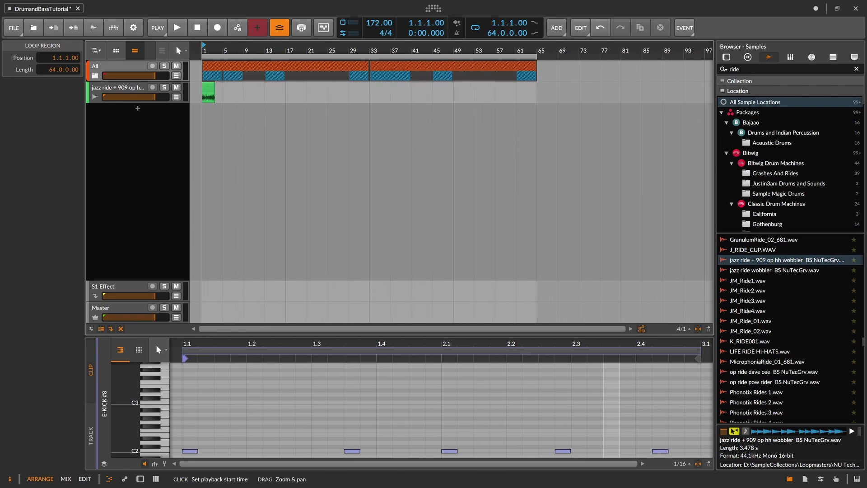
# Inspect the ride loop clip and the device chains of the Master, All and ride tracks
pyautogui.click(208, 90)
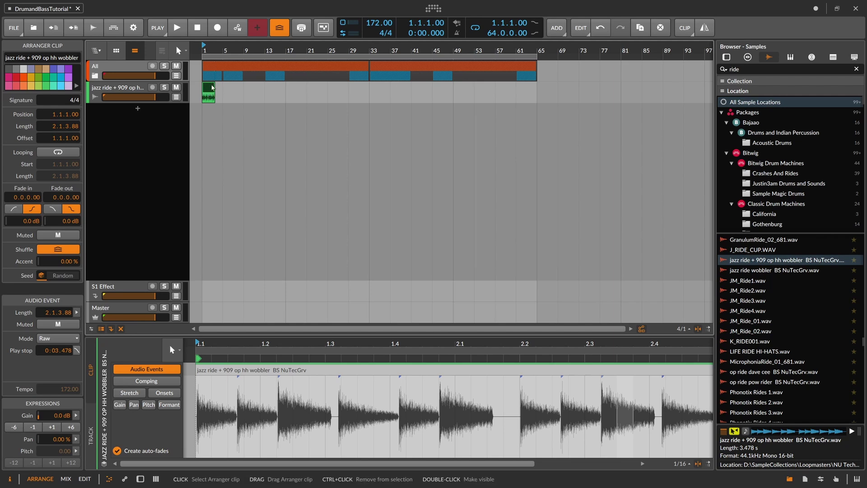
pyautogui.click(116, 89)
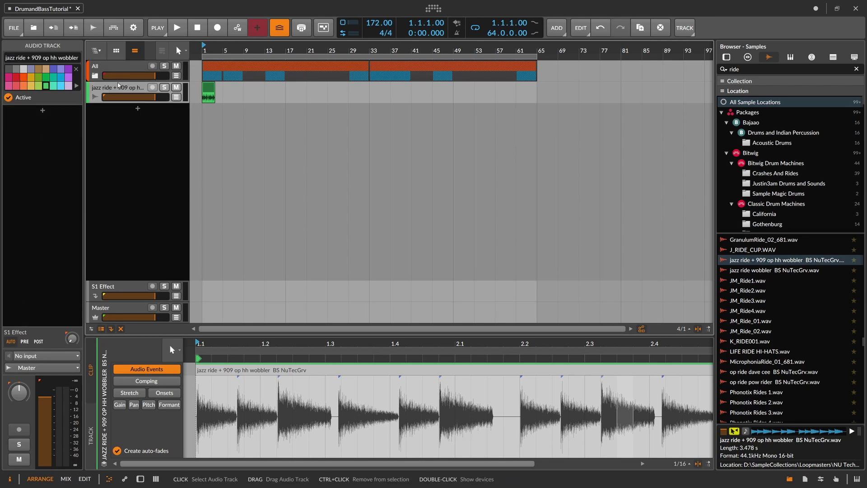
pyautogui.click(116, 89)
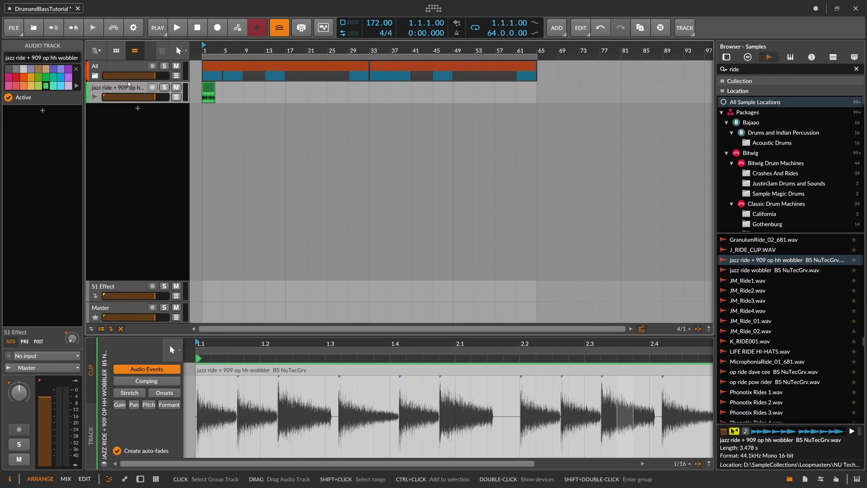
pyautogui.click(129, 126)
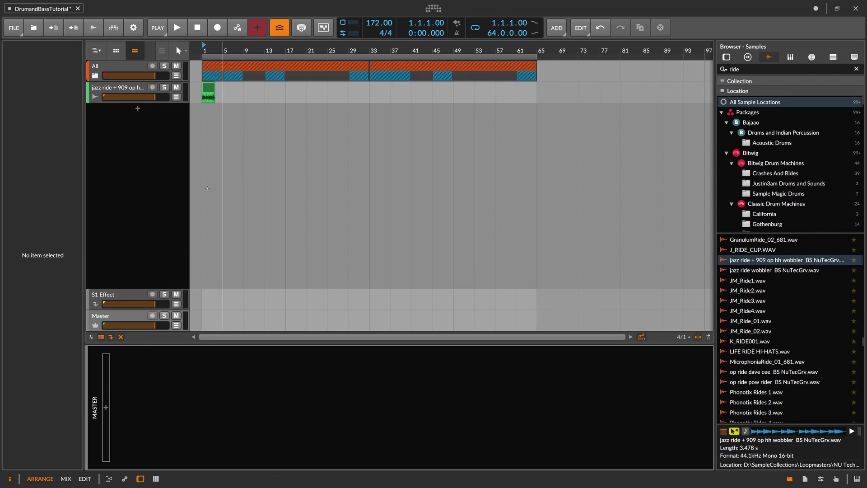
pyautogui.click(114, 380)
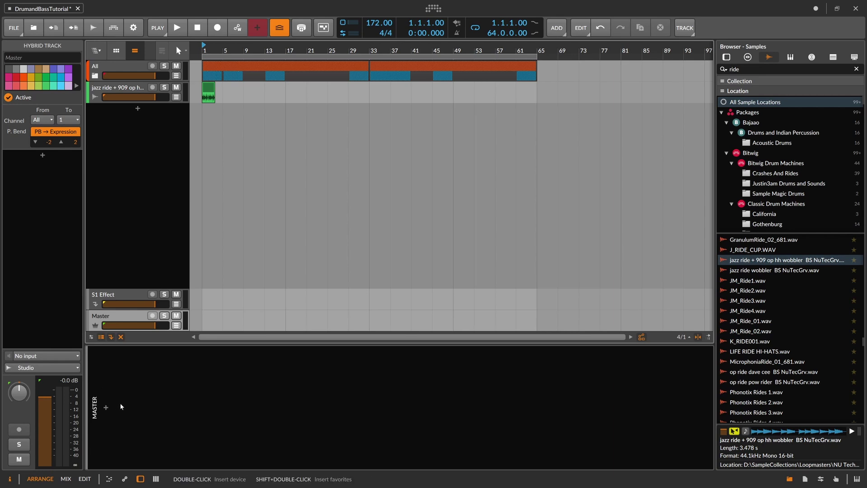
pyautogui.click(129, 88)
pyautogui.click(106, 63)
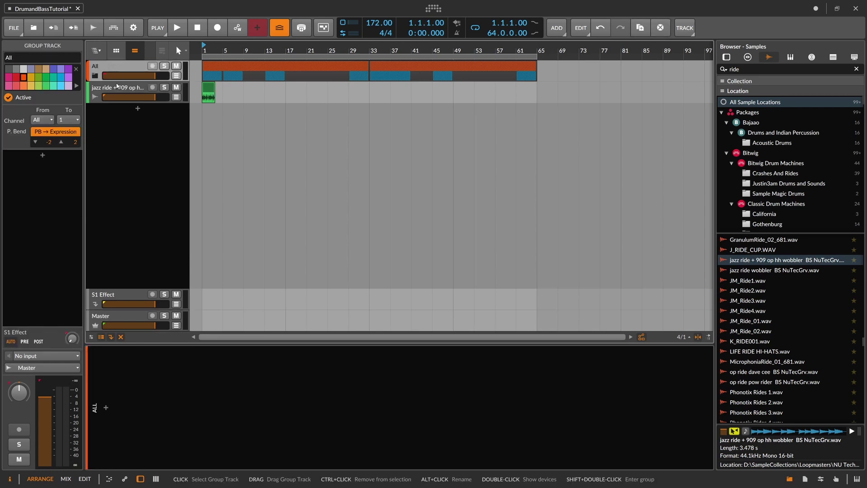
pyautogui.click(138, 88)
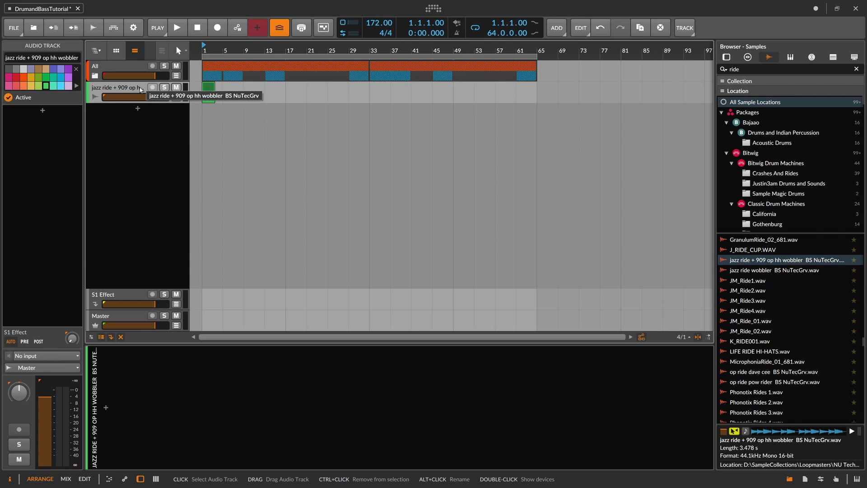
# Show the crossfade controls in the mixer and assign the All group to A and the jazz ride track to B
pyautogui.hotkey('alt', '2')
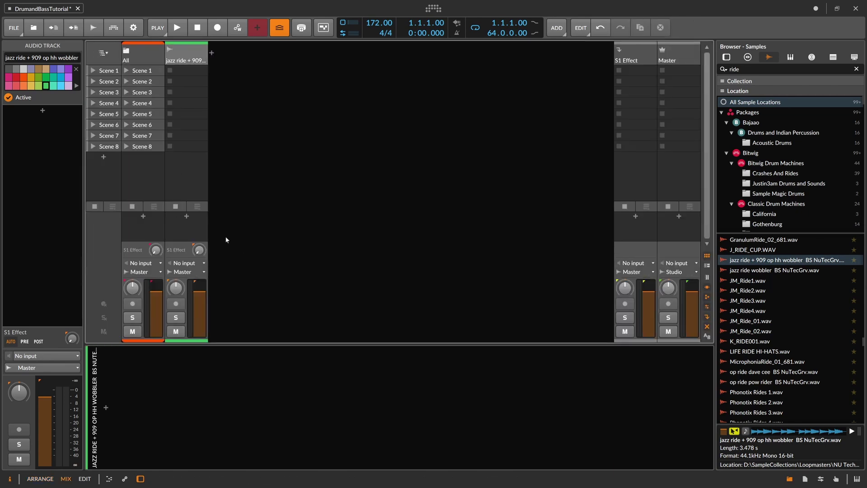
pyautogui.click(707, 336)
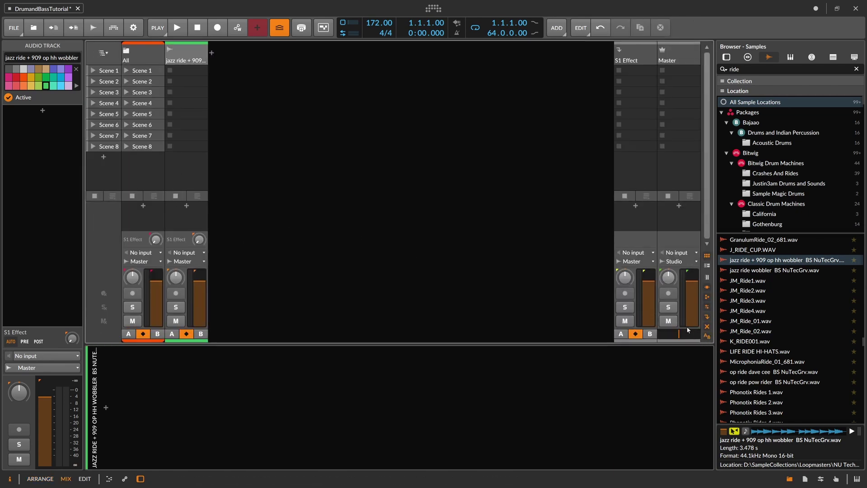
pyautogui.click(128, 335)
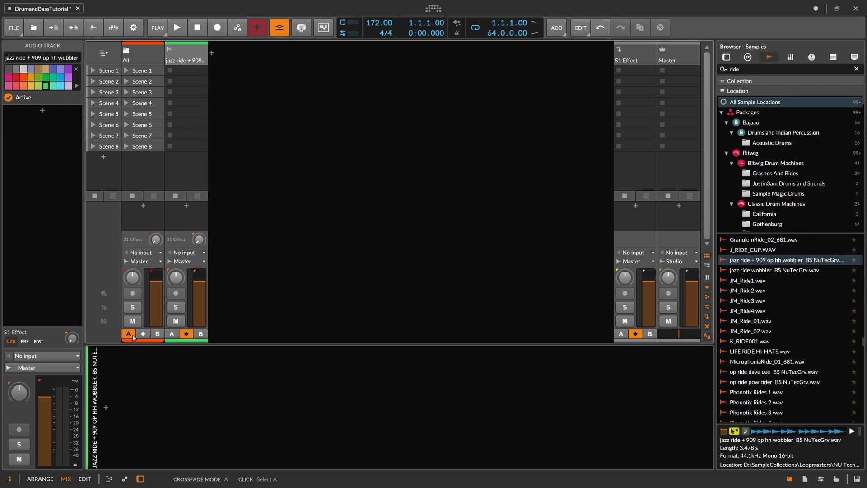
pyautogui.click(200, 334)
# Move the master crossfader fully to B, start playback and bring the crossfader back fully to A
pyautogui.moveTo(678, 334); pyautogui.dragTo(699, 334)
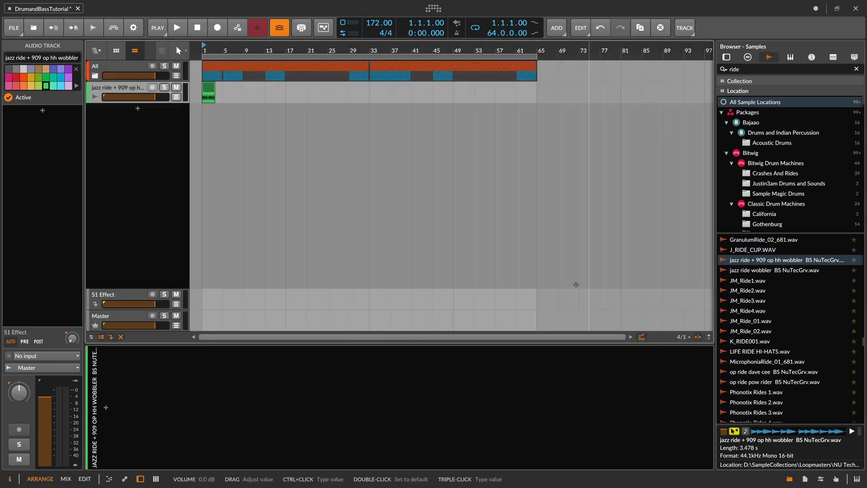
pyautogui.hotkey('alt', '1')
pyautogui.press('space')
pyautogui.hotkey('alt', '2')
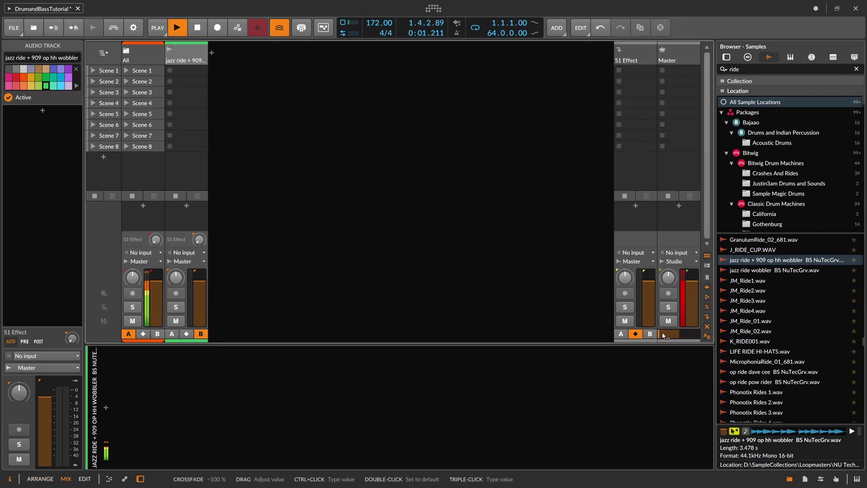
pyautogui.moveTo(696, 334); pyautogui.dragTo(659, 335)
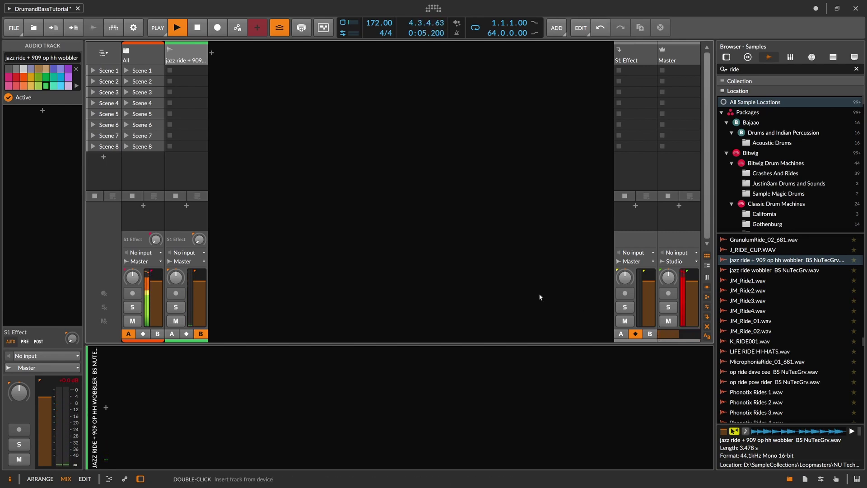
# Stop playback, delete the jazz ride track from the arrangement and expand the All group
pyautogui.hotkey('alt', '1')
pyautogui.press('space')
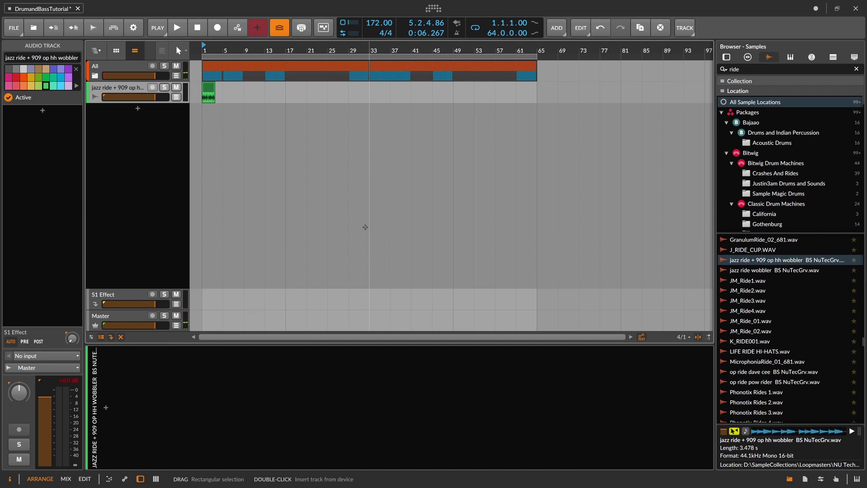
pyautogui.press('Delete')
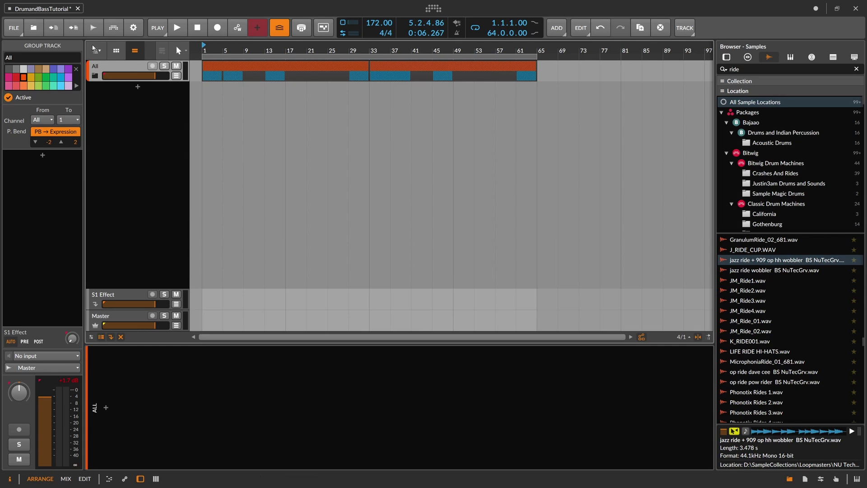
pyautogui.click(96, 75)
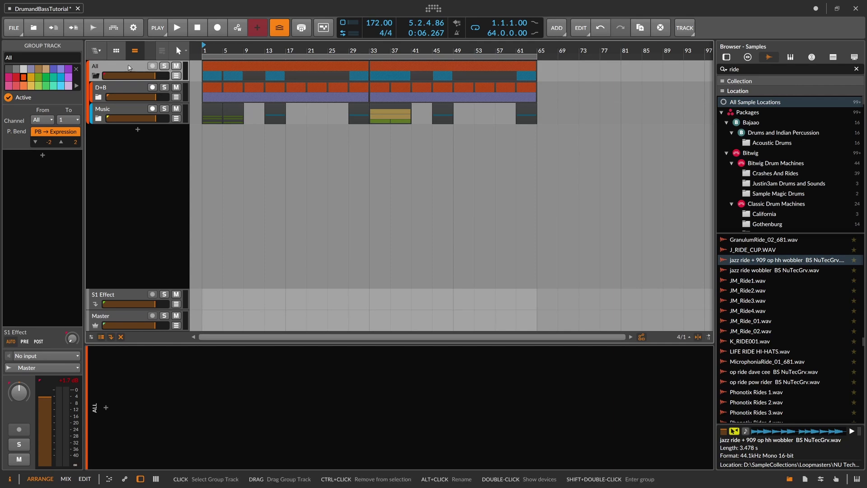
# Insert an EQ+ device on the All group track
pyautogui.click(123, 389)
pyautogui.click(106, 409)
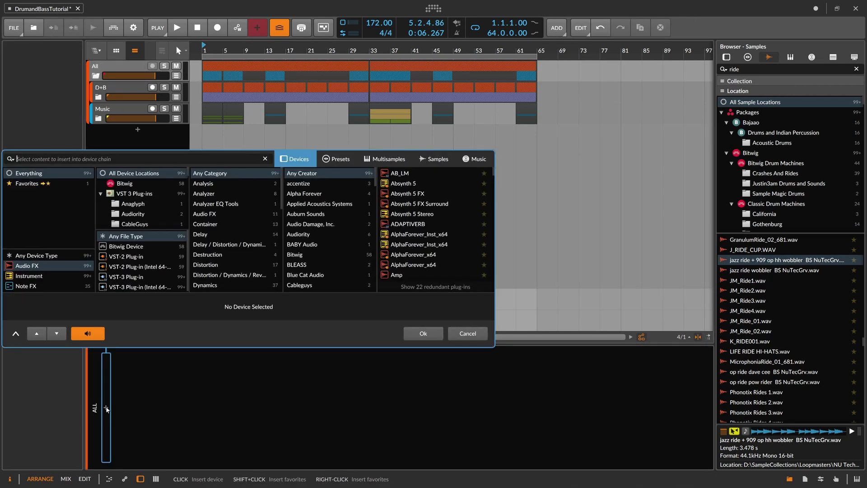
pyautogui.write('eq')
pyautogui.press('Down')
pyautogui.press('Return')
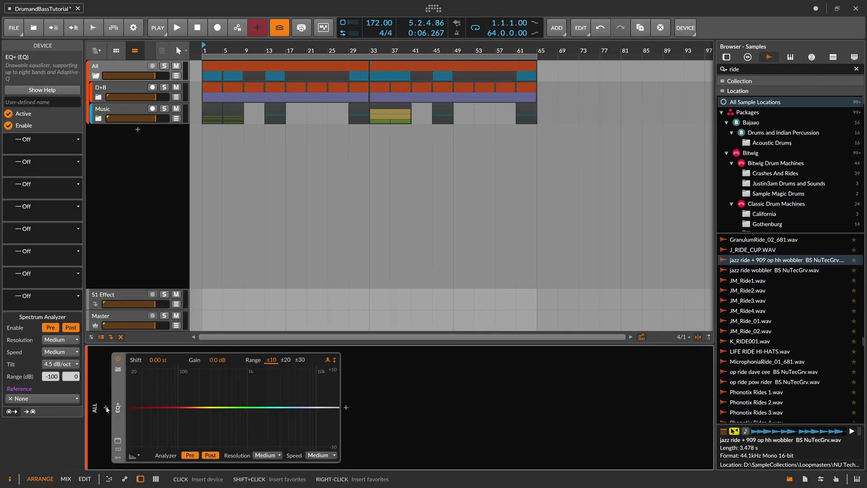
# Insert a Peak Limiter after EQ+ on the All group
pyautogui.click(347, 408)
pyautogui.write('limiter')
pyautogui.press('Down')
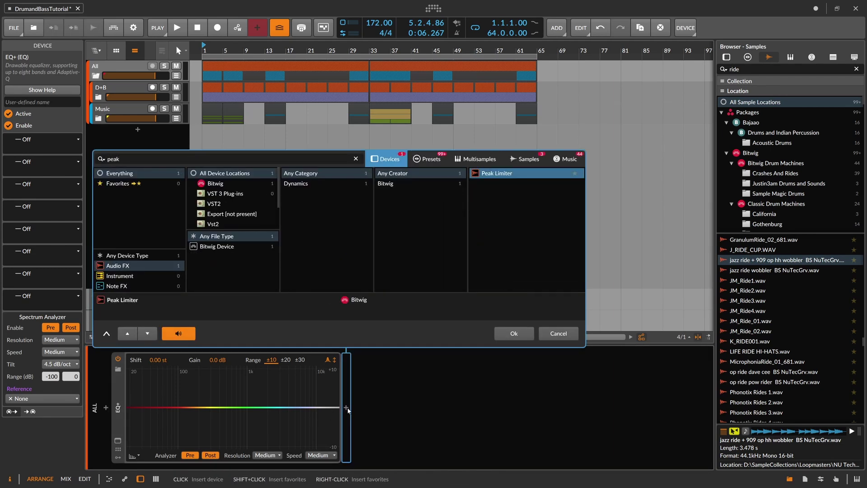
pyautogui.press('Return')
# Find the Hard-Clip preset and insert it directly after EQ+ on the All group
pyautogui.click(347, 408)
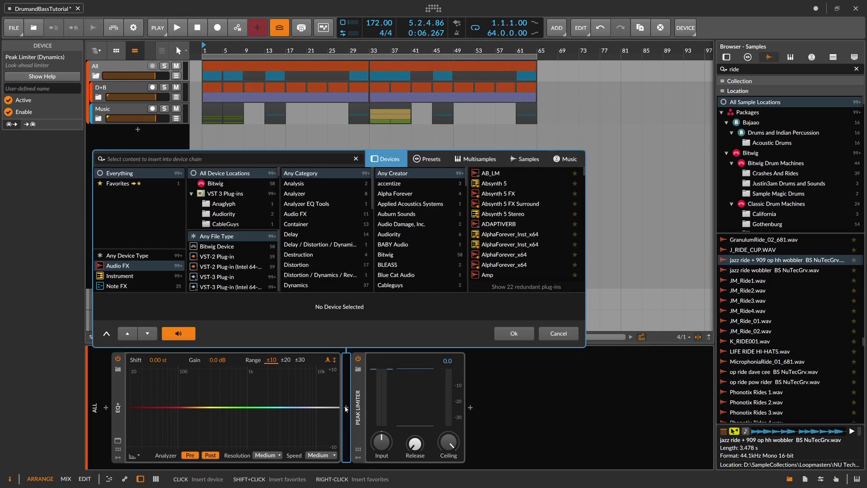
pyautogui.write('hard')
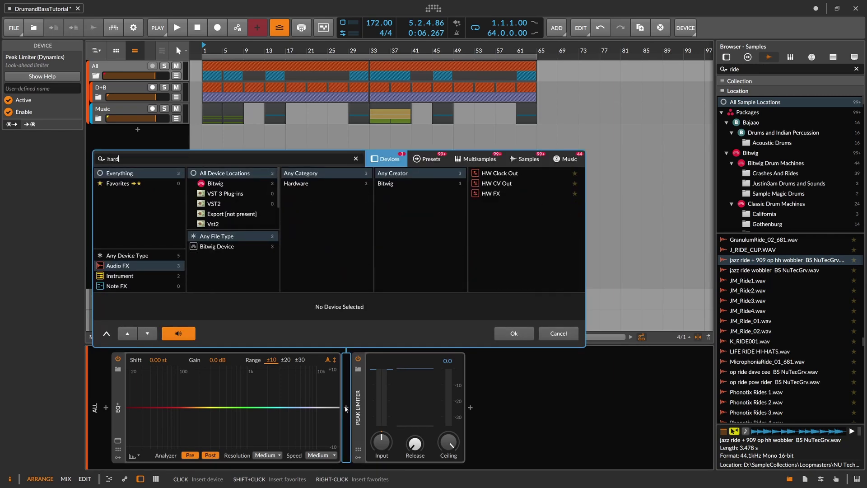
pyautogui.click(428, 160)
pyautogui.doubleClick(483, 184)
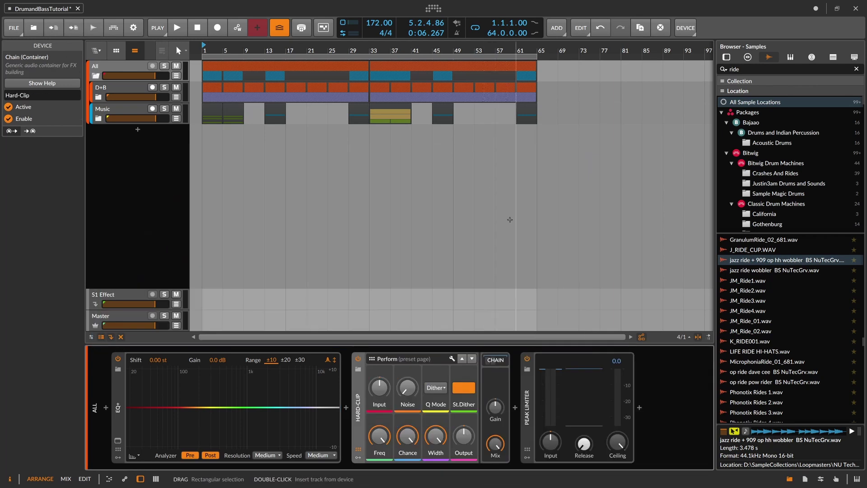
# Move the Peak Limiter ahead of Hard-Clip, audition it briefly and delete the Peak Limiter
pyautogui.moveTo(535, 401); pyautogui.dragTo(380, 402)
pyautogui.press('space')
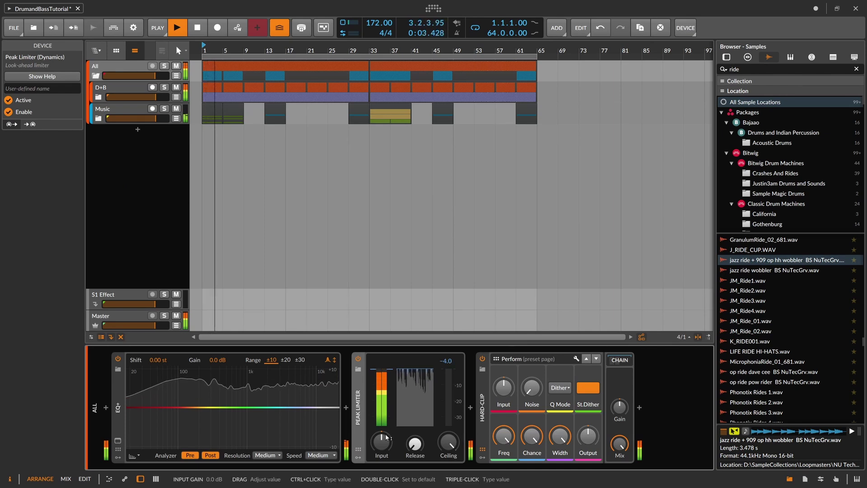
pyautogui.press('space')
pyautogui.press('Delete')
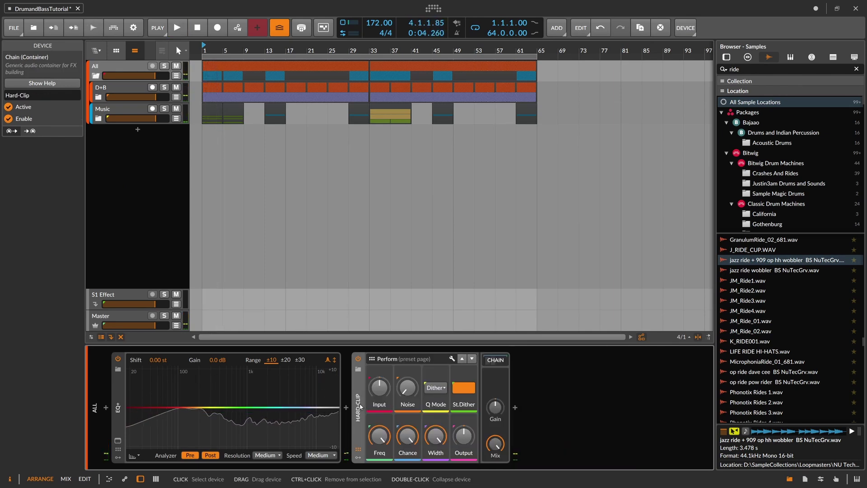
# Play the arrangement through EQ+ and Hard-Clip to check the All group's output level, and stop
pyautogui.press('space')
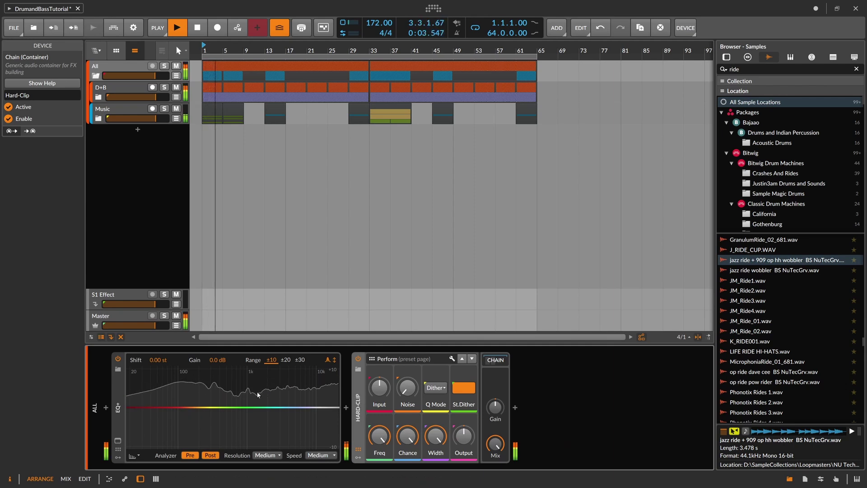
pyautogui.click(129, 68)
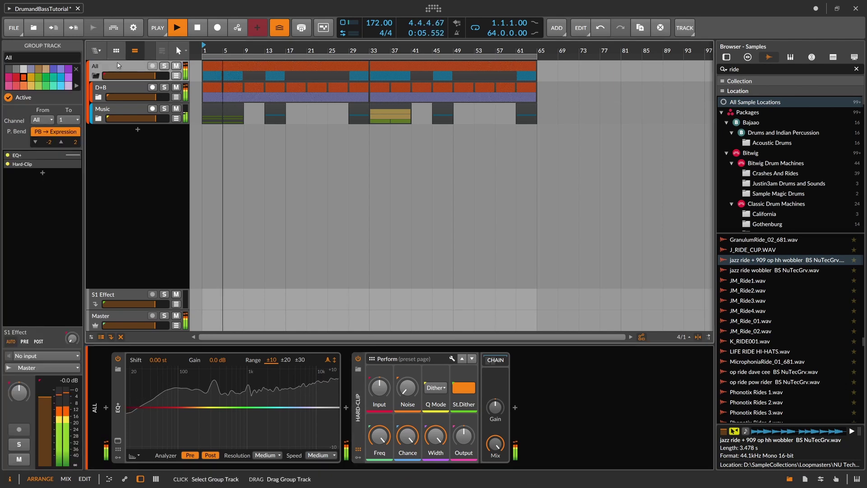
pyautogui.press('space')
# Insert the dpMeter4 loudness meter after Hard-Clip on the All group
pyautogui.click(515, 408)
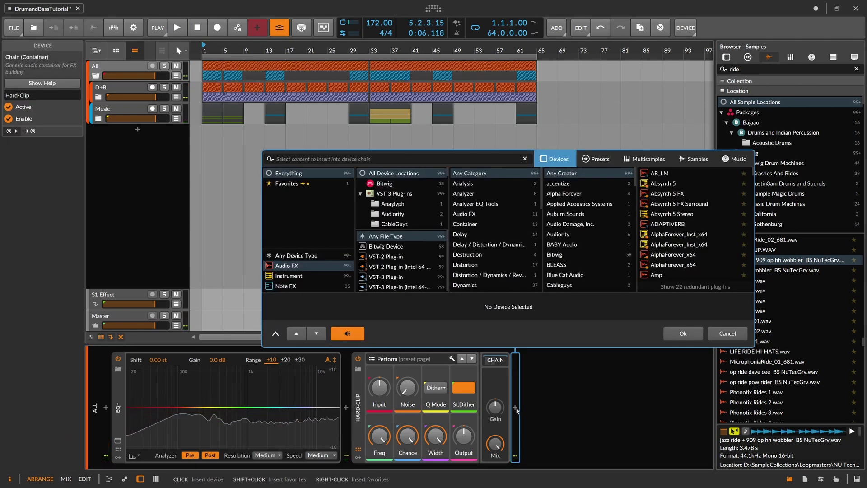
pyautogui.write('dp')
pyautogui.press('Down')
pyautogui.press('Return')
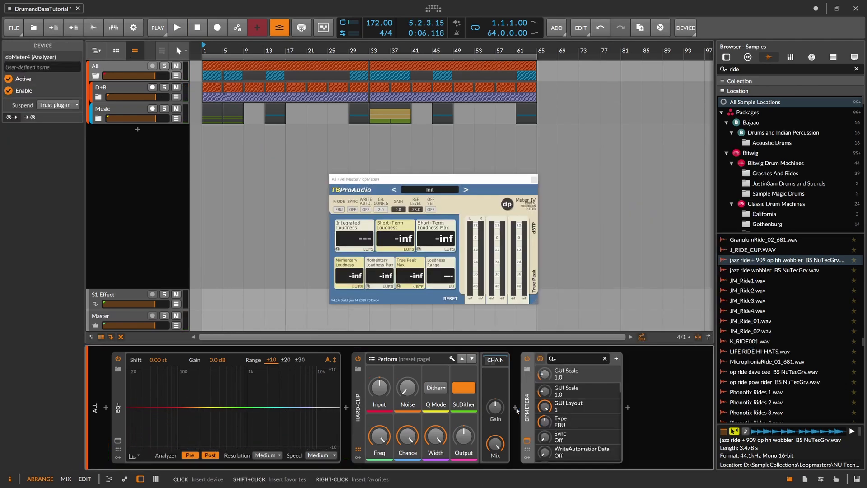
# Measure the loudness of the All group during playback with dpMeter4 and close the meter window
pyautogui.press('space')
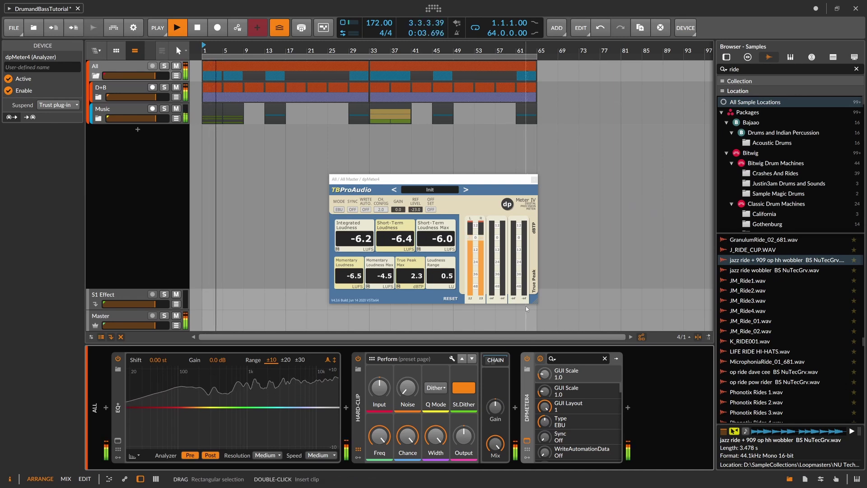
pyautogui.press('space')
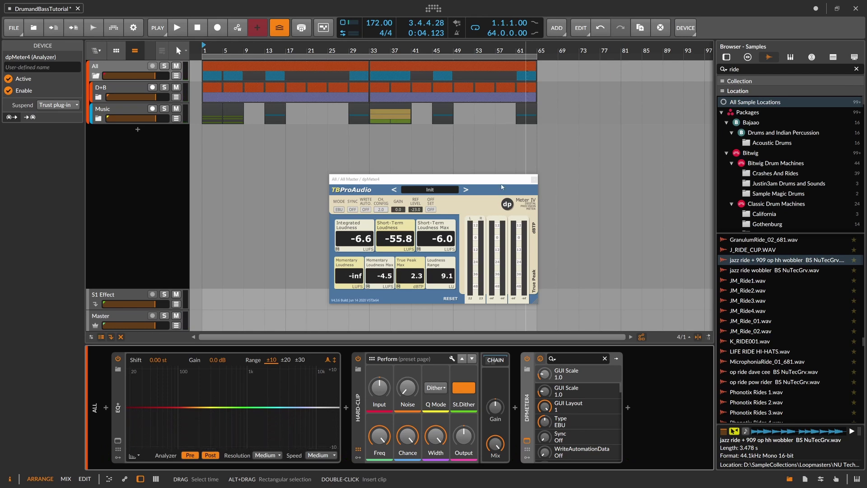
pyautogui.click(534, 179)
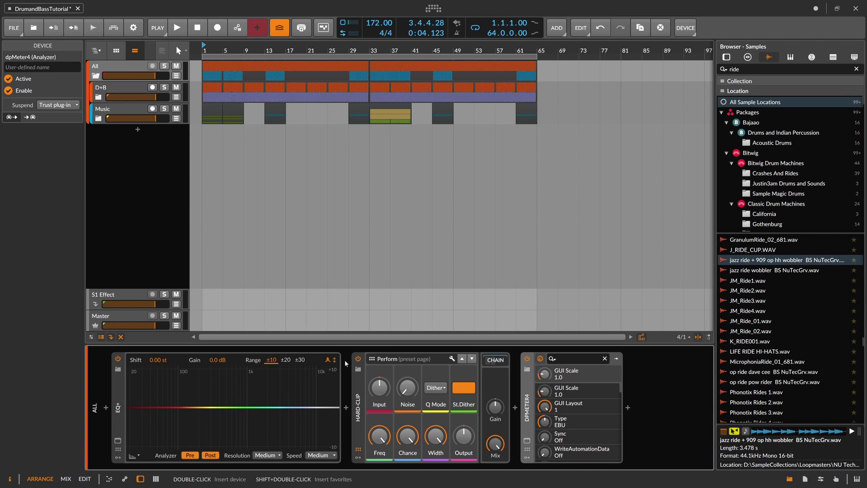
# Select the All group track and collapse it in the arranger
pyautogui.click(359, 385)
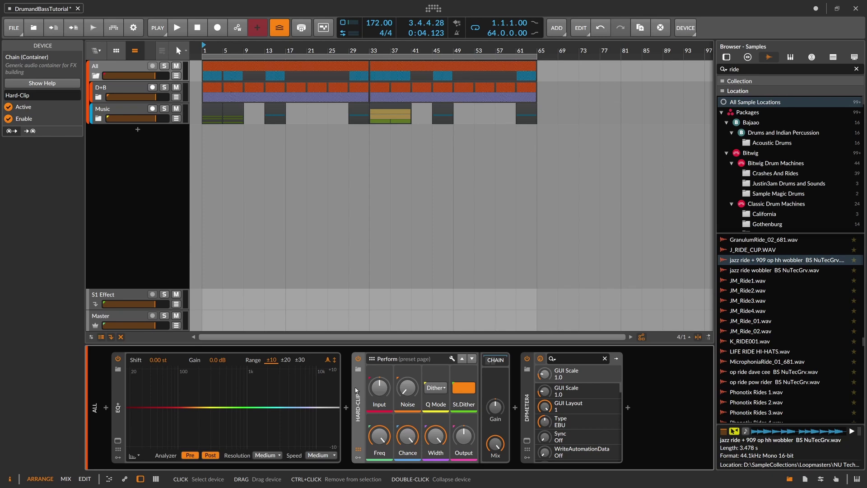
pyautogui.click(145, 175)
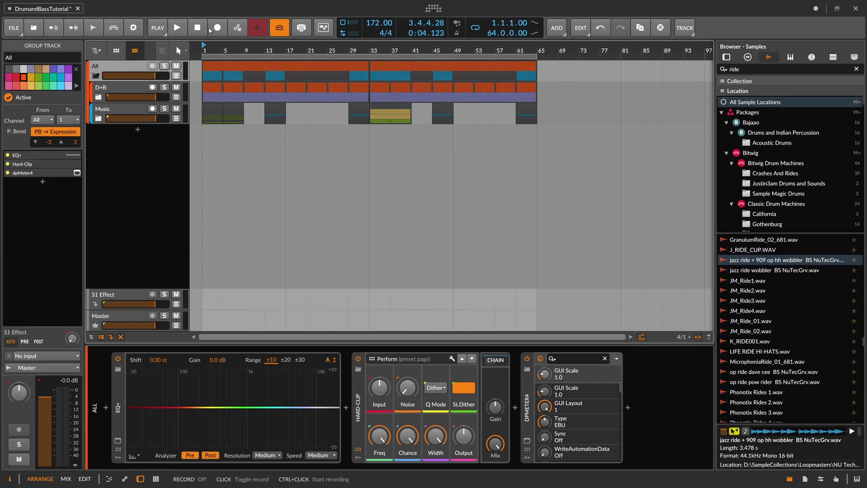
pyautogui.scroll(-2, 212, 47)
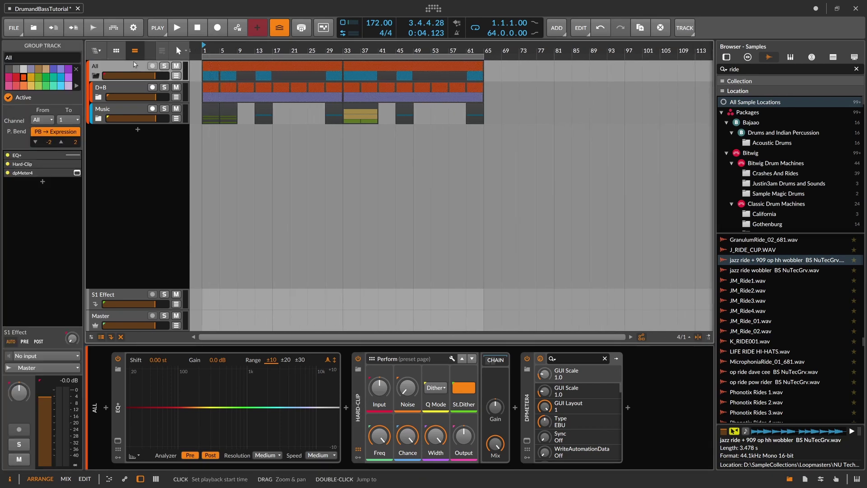
pyautogui.click(102, 74)
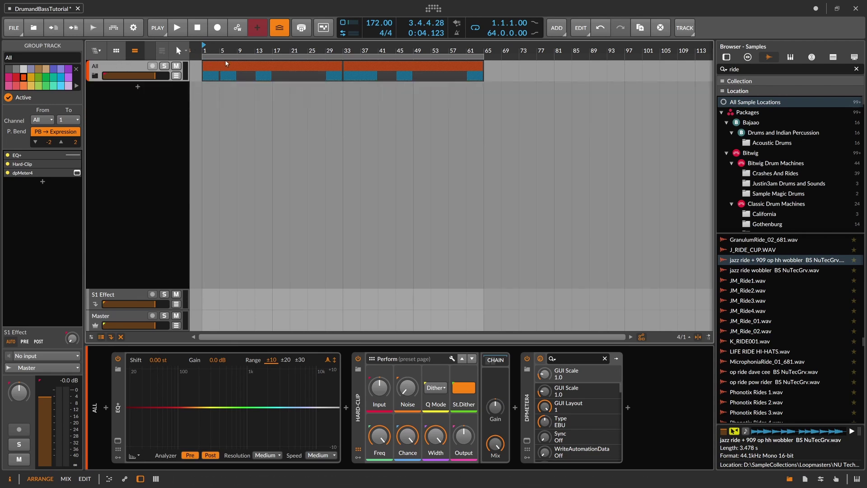
# Expand the All group in the arranger to show its D+B and Music subgroups, and reselect the All track
pyautogui.scroll(-2, 234, 48)
pyautogui.click(95, 75)
pyautogui.click(115, 91)
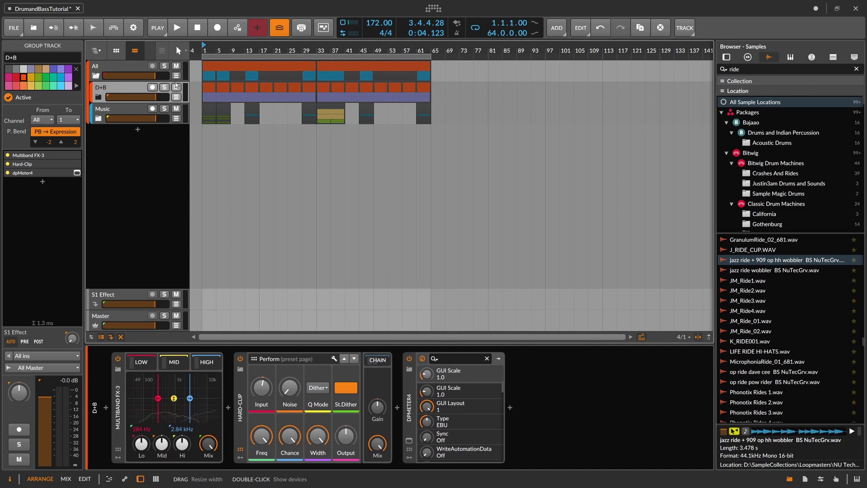
pyautogui.click(98, 96)
pyautogui.click(98, 97)
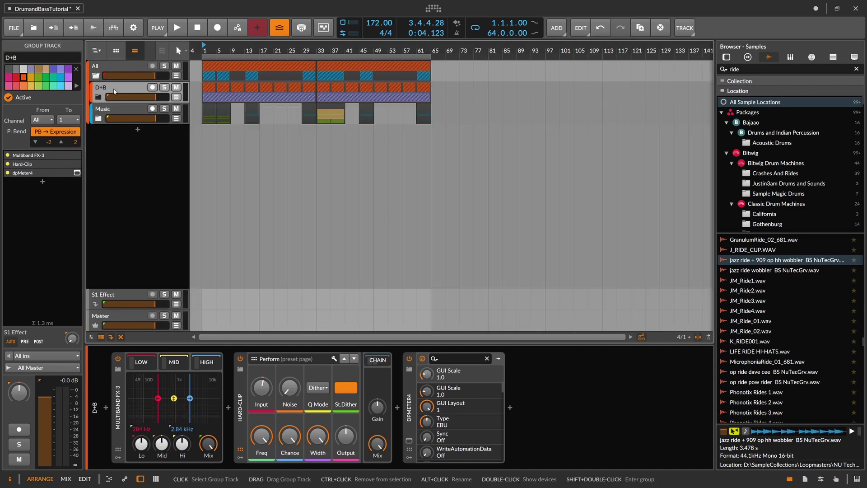
pyautogui.click(113, 67)
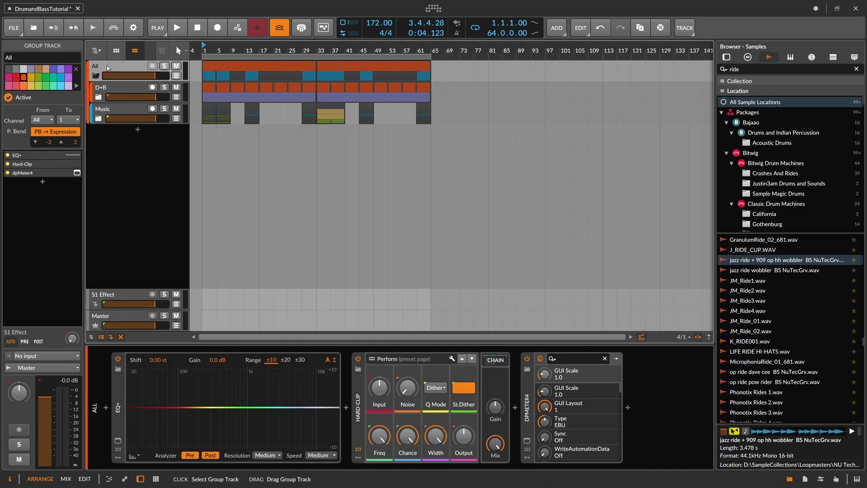
# Move the whole arrangement in the All group to start at bar 65 and expand the Music group
pyautogui.click(214, 63)
pyautogui.moveTo(452, 65)
pyautogui.mouseDown()
pyautogui.moveTo(206, 64)
pyautogui.moveTo(454, 70)
pyautogui.mouseUp()
pyautogui.scroll(-3, 384, 69)
pyautogui.click(100, 119)
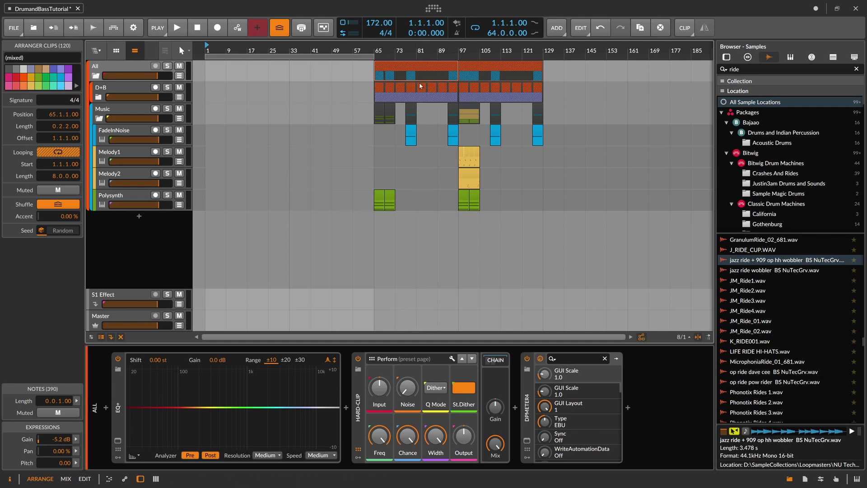
# Duplicate all the moved clips so that the copy starts at bar 129
pyautogui.hotkey('ctrl', 'd')
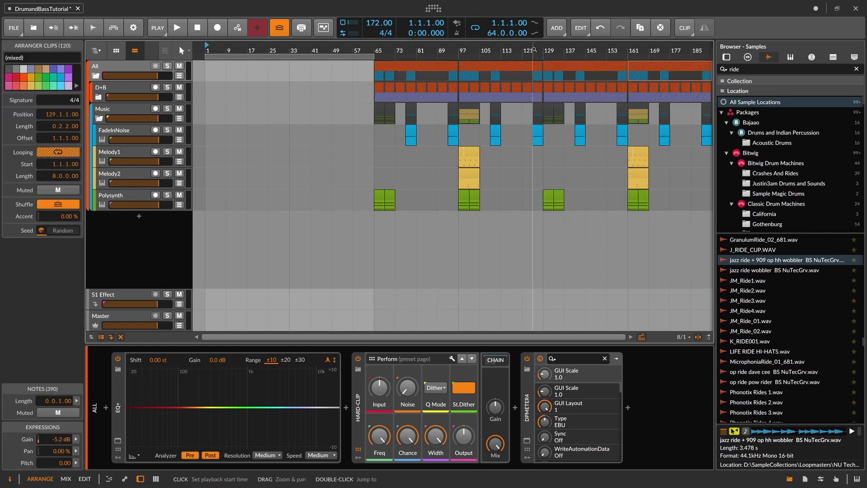
pyautogui.moveTo(534, 51); pyautogui.dragTo(532, 34)
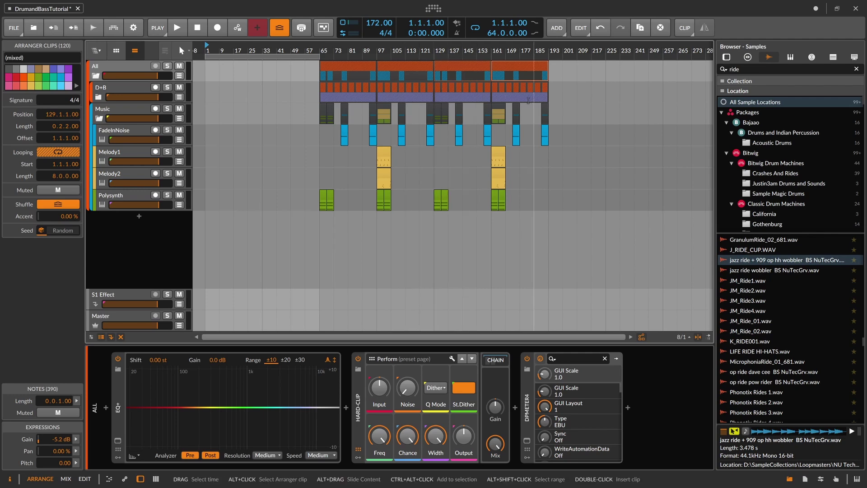
pyautogui.moveTo(305, 50); pyautogui.dragTo(396, 61)
pyautogui.click(300, 253)
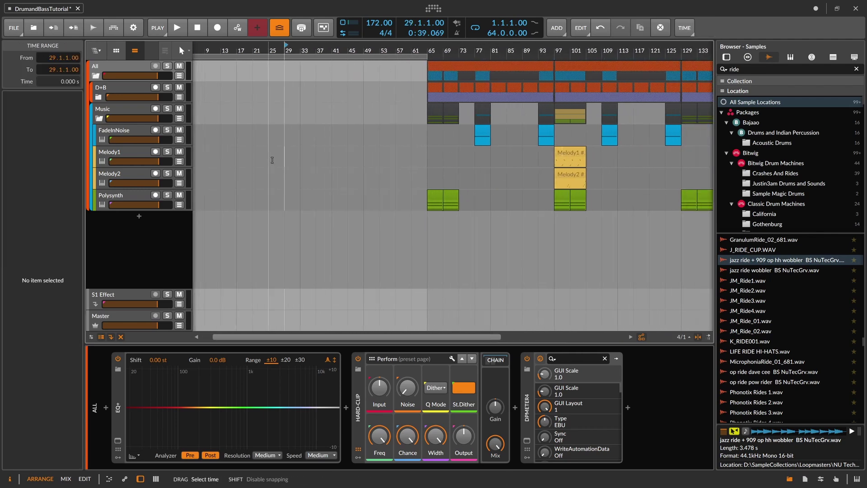
# Copy the first Polysynth clip to bar 1, extend it to 64 bars and start playback
pyautogui.click(435, 197)
pyautogui.moveTo(435, 197); pyautogui.dragTo(459, 213)
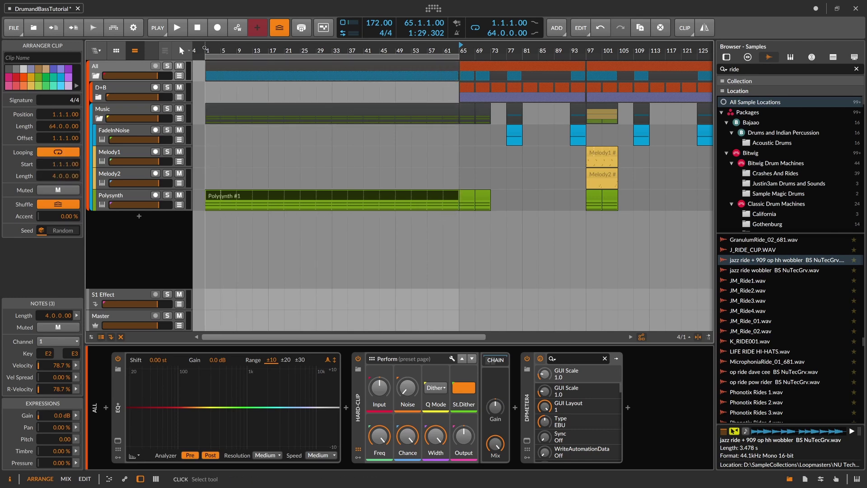
pyautogui.press('space')
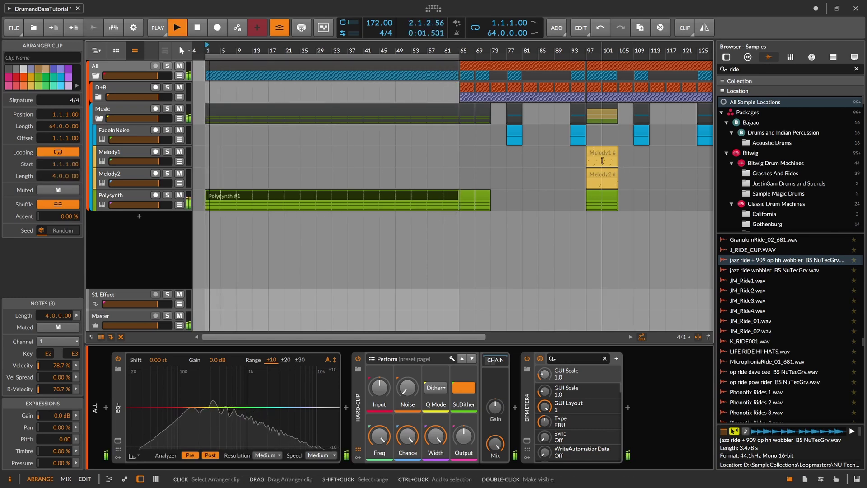
# Copy the Melody1 clip from bar 97 to bar 5 on the Melody2 track and shorten it to 2 bars
pyautogui.moveTo(605, 166); pyautogui.dragTo(233, 176)
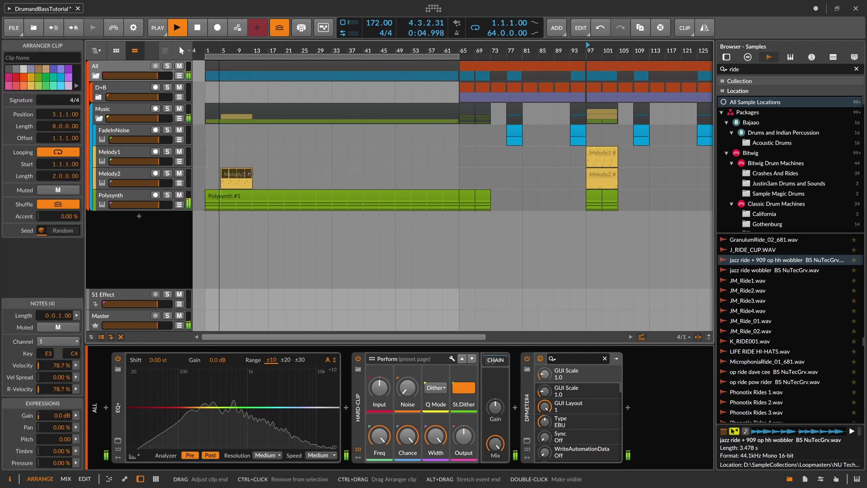
pyautogui.moveTo(227, 48); pyautogui.dragTo(231, 68)
pyautogui.click(239, 49)
pyautogui.click(300, 153)
pyautogui.click(299, 176)
pyautogui.press('space')
pyautogui.moveTo(302, 176); pyautogui.dragTo(254, 175)
pyautogui.click(240, 49)
pyautogui.moveTo(270, 49); pyautogui.dragTo(244, 46)
# Compare the two melody clips at bar 97 and move the 2-bar clip at bar 5 from Melody2 up to Melody1
pyautogui.click(524, 157)
pyautogui.click(678, 176)
pyautogui.click(679, 156)
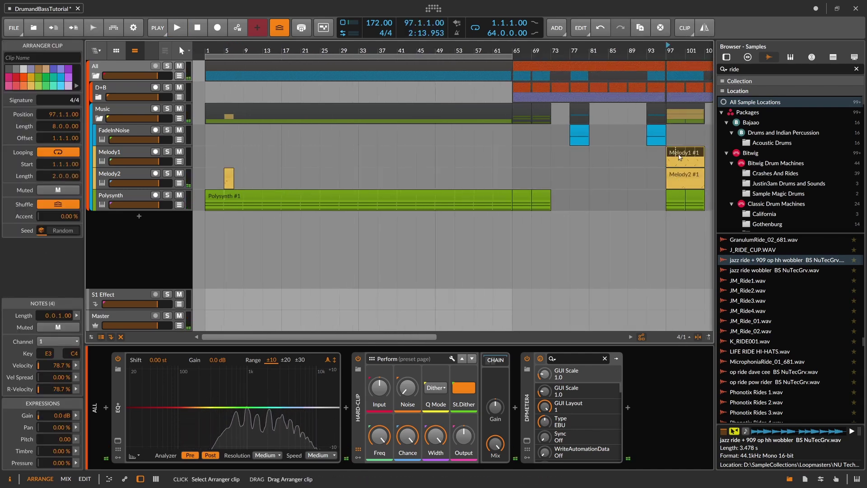
pyautogui.moveTo(229, 175); pyautogui.dragTo(229, 155)
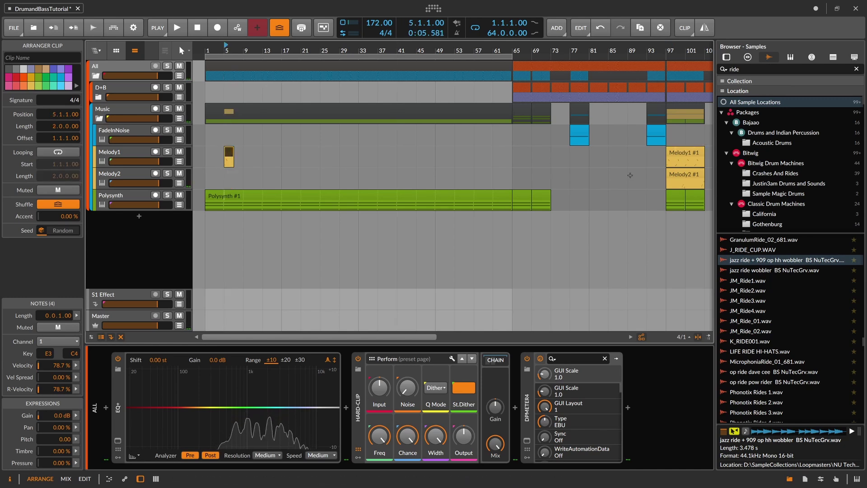
# Copy the Melody2 clip from bar 97 to bar 5 on its own track and trim it to about 6 bars
pyautogui.moveTo(674, 176); pyautogui.dragTo(254, 173)
pyautogui.press('-')
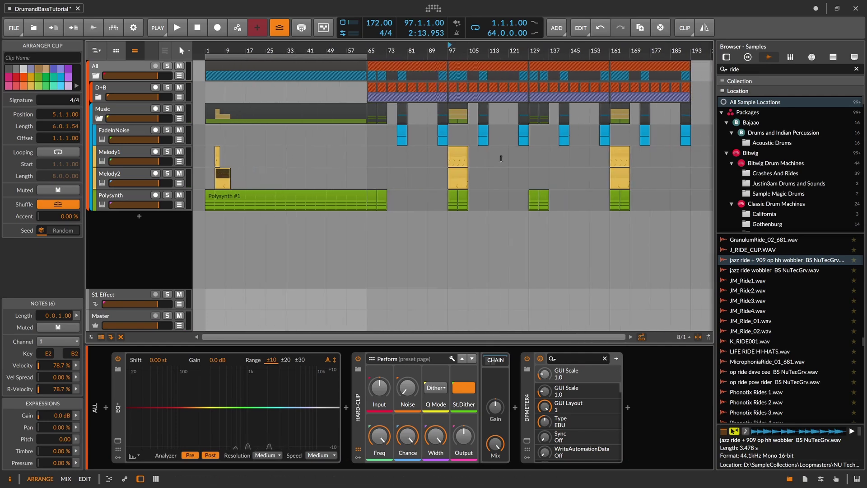
pyautogui.click(514, 166)
# Copy the FadeInNoise clip from bar 77 to bar 61 so it leads into the drop at bar 65
pyautogui.moveTo(406, 134)
pyautogui.mouseDown()
pyautogui.moveTo(366, 130)
pyautogui.moveTo(391, 134)
pyautogui.mouseUp()
pyautogui.press('+')
pyautogui.moveTo(404, 48); pyautogui.dragTo(405, 47)
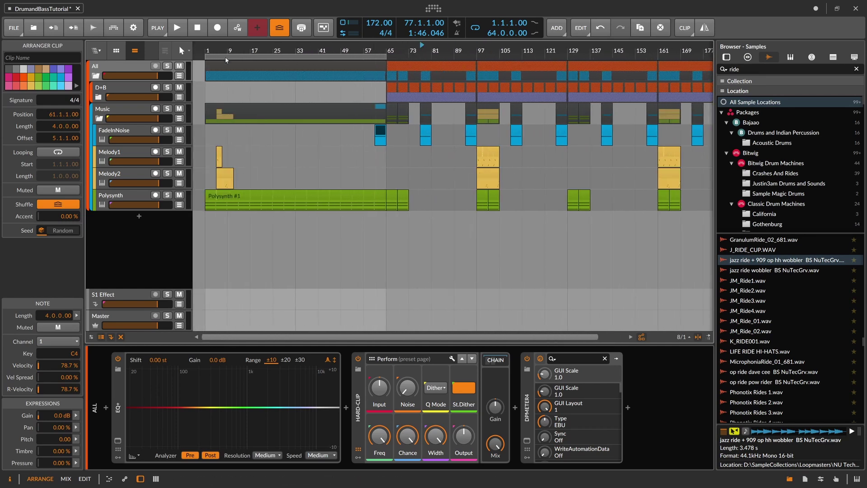
# Play the intro while adjusting the Polysynth track's filter frequency, and show that track's Freq automation lane
pyautogui.moveTo(215, 51); pyautogui.dragTo(229, 51)
pyautogui.press('space')
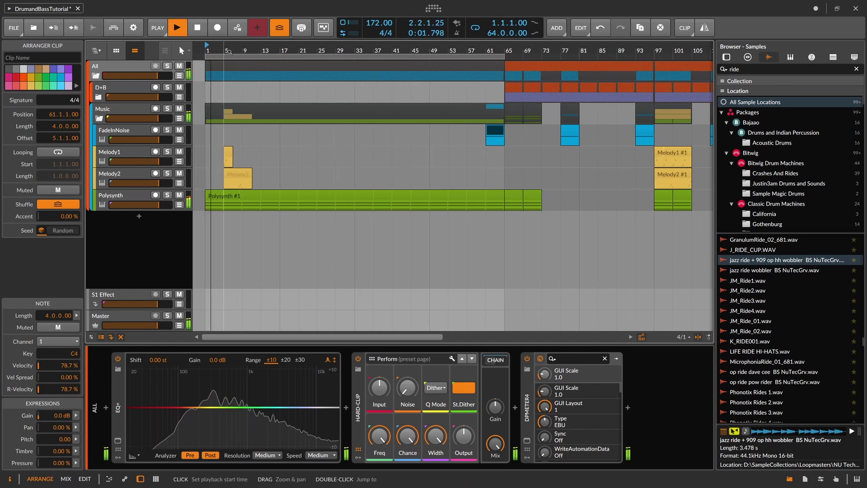
pyautogui.click(175, 208)
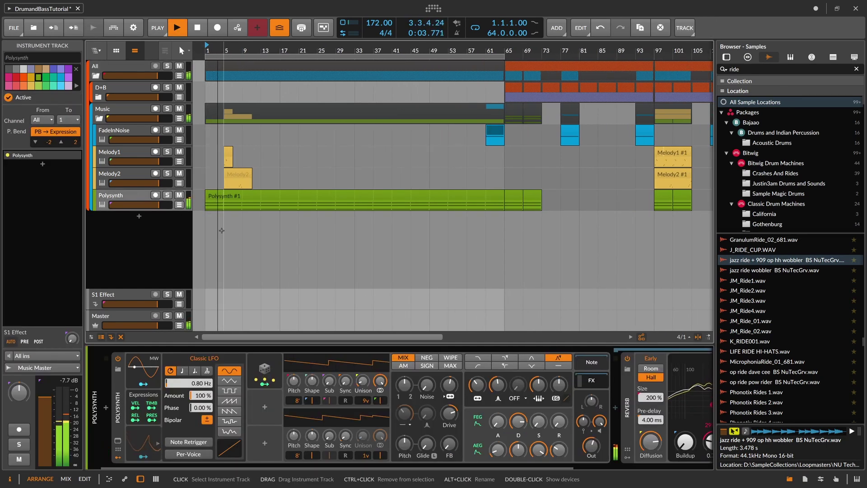
pyautogui.moveTo(478, 385); pyautogui.dragTo(477, 393)
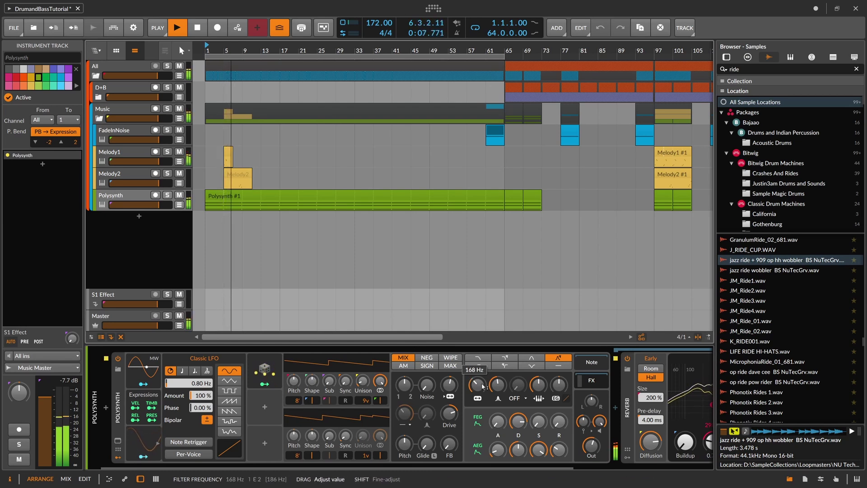
pyautogui.press('space')
pyautogui.click(179, 204)
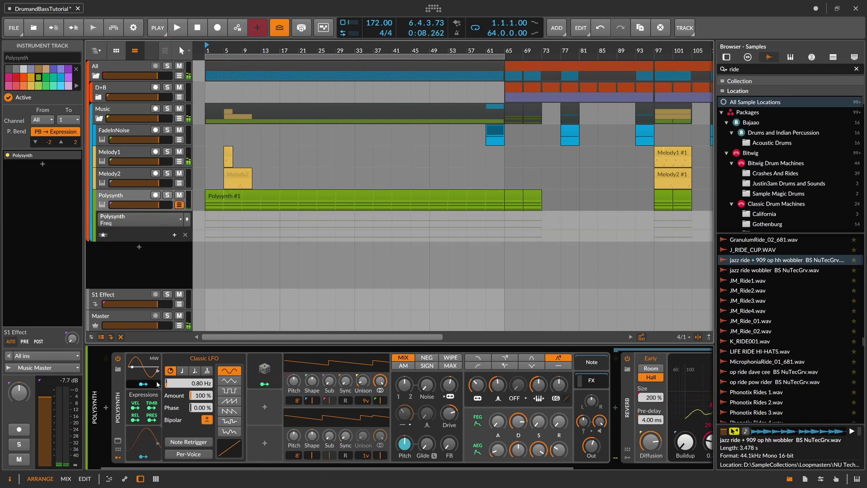
# Automate the Polysynth's Classic LFO amount to rise from near zero at bar 1 to its maximum at bar 65, and audition it
pyautogui.click(148, 434)
pyautogui.moveTo(201, 396); pyautogui.dragTo(201, 409)
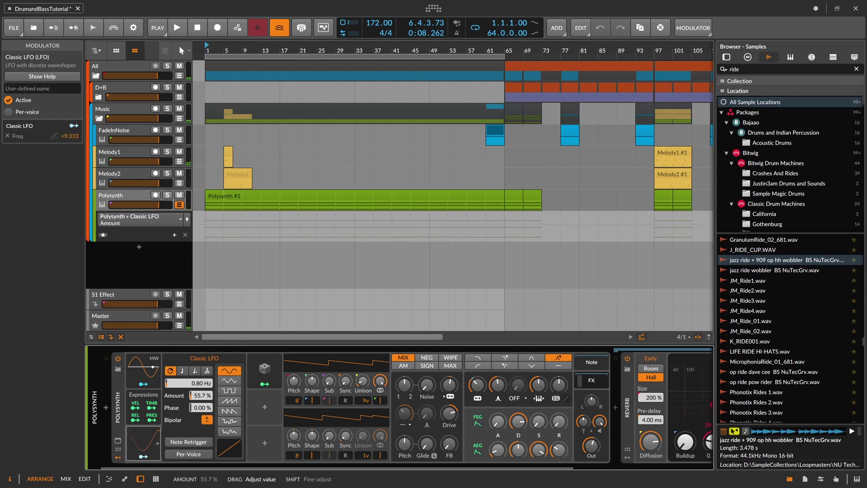
pyautogui.doubleClick(208, 240)
pyautogui.moveTo(505, 239); pyautogui.dragTo(505, 213)
pyautogui.press('space')
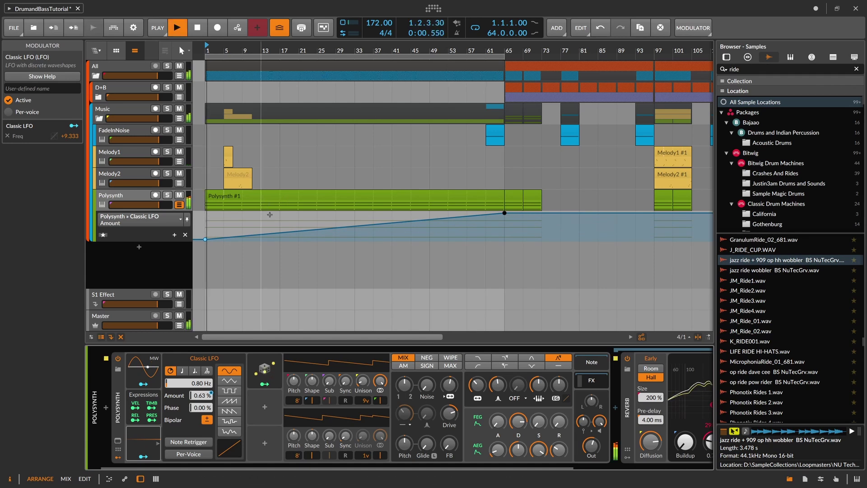
pyautogui.press('space')
# Automate the Polysynth filter frequency to rise slightly from 66.7 Hz at bar 1 to a point at bar 65 during playback
pyautogui.click(480, 384)
pyautogui.doubleClick(208, 233)
pyautogui.press('space')
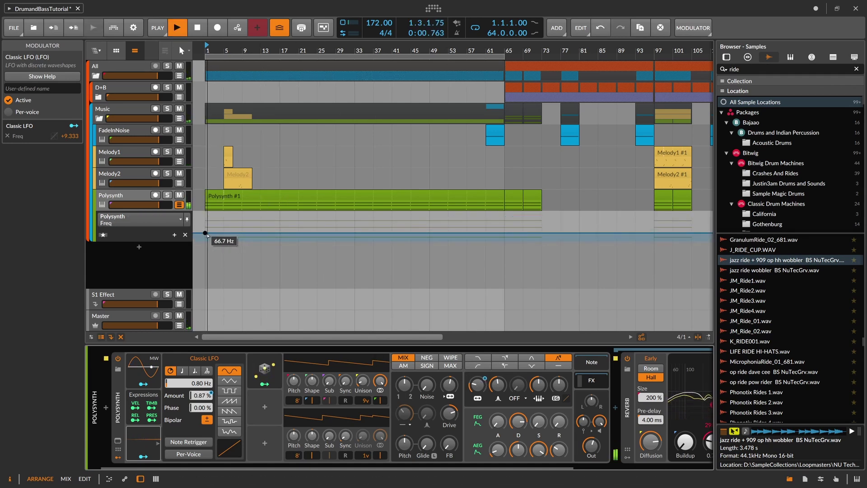
pyautogui.moveTo(504, 233); pyautogui.dragTo(504, 226)
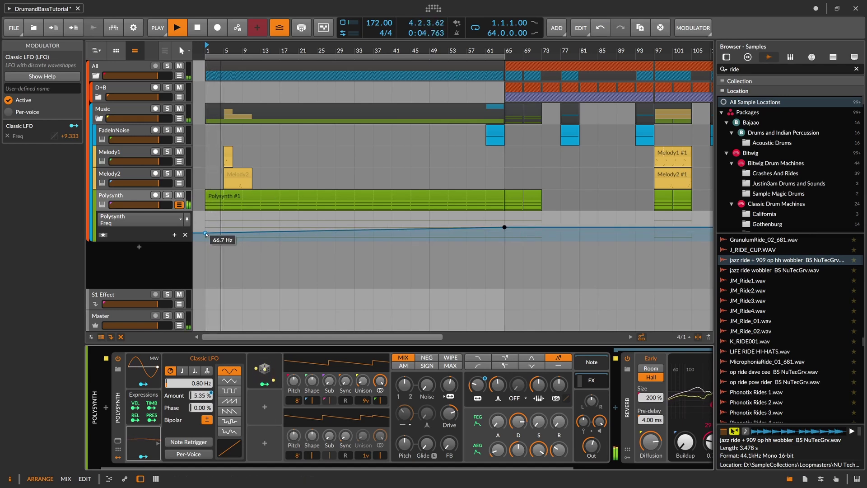
pyautogui.click(205, 233)
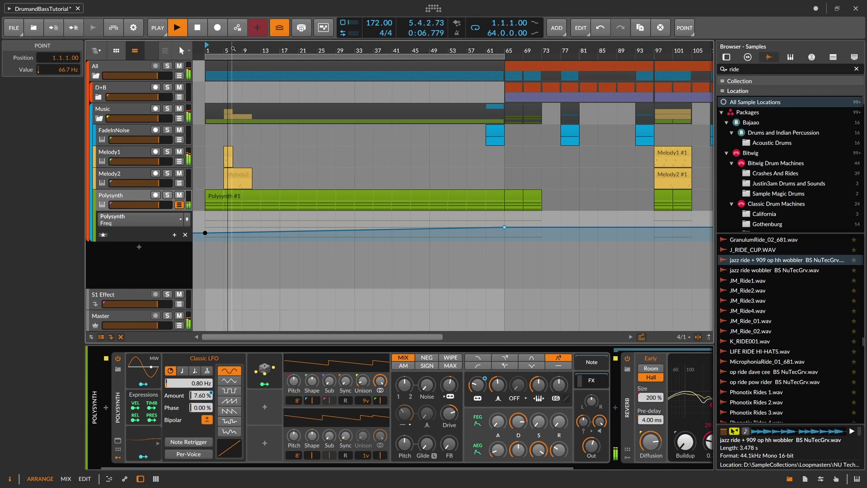
pyautogui.scroll(-2, 226, 51)
# Adjust the Melody2 synth's filter, with resonance at about 60.8 %, while replaying the melodies from bar 5
pyautogui.click(128, 154)
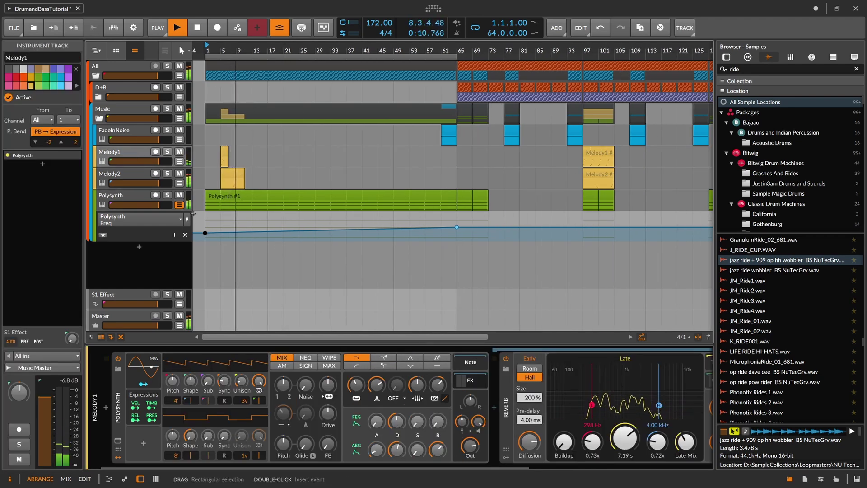
pyautogui.press('Down')
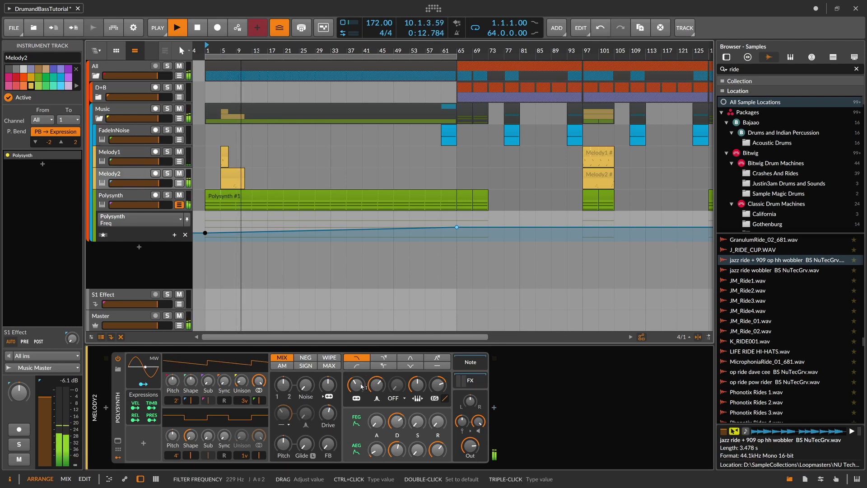
pyautogui.moveTo(417, 385); pyautogui.dragTo(417, 382)
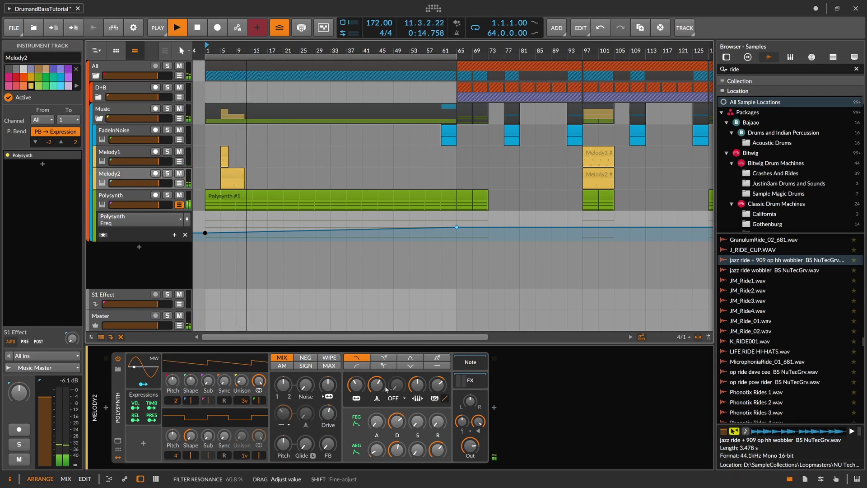
pyautogui.moveTo(220, 51); pyautogui.dragTo(222, 63)
pyautogui.click(224, 51)
pyautogui.press('space')
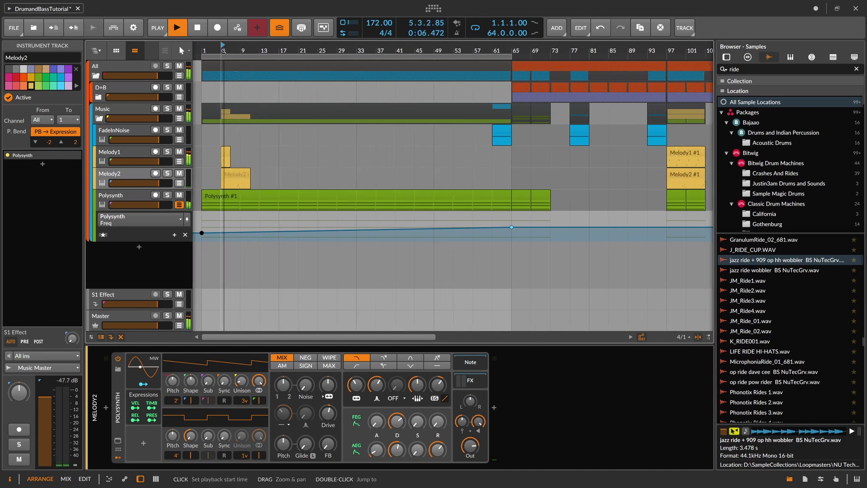
pyautogui.moveTo(437, 385); pyautogui.dragTo(438, 389)
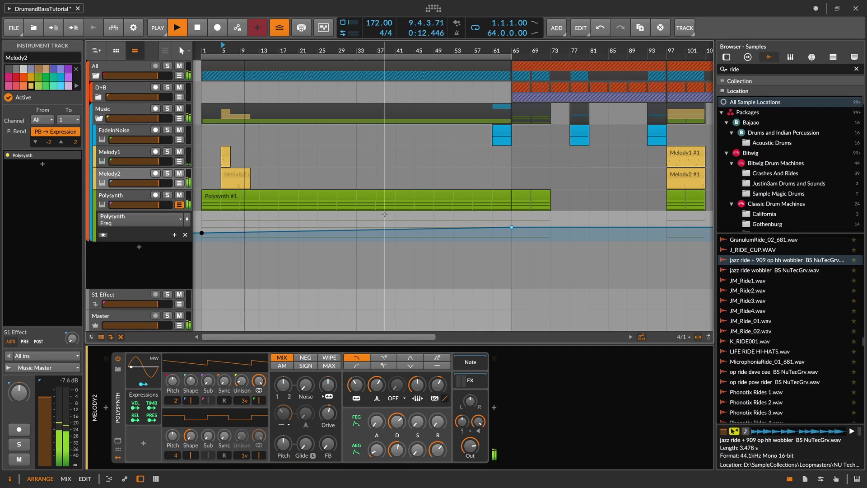
pyautogui.press('space')
# Expand the D+B group, copy the first 4-bar E-Hat clip from bar 65 to bar 1 and play from the beginning
pyautogui.click(134, 137)
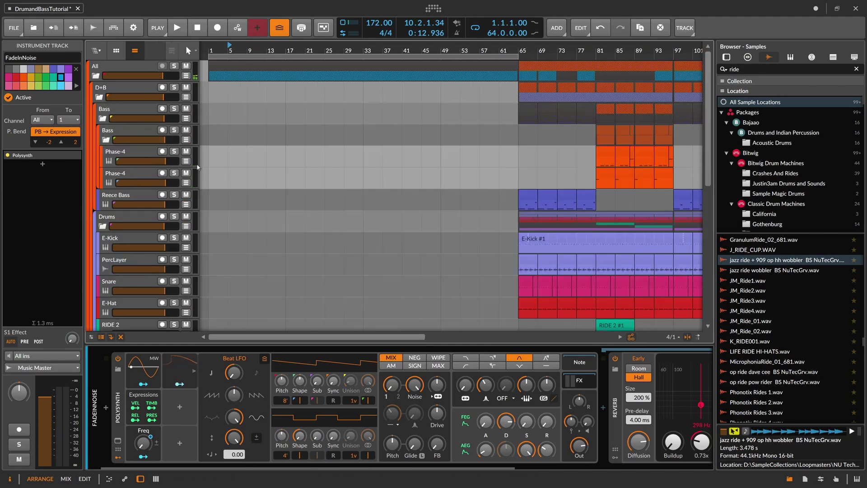
pyautogui.scroll(-5, 497, 186)
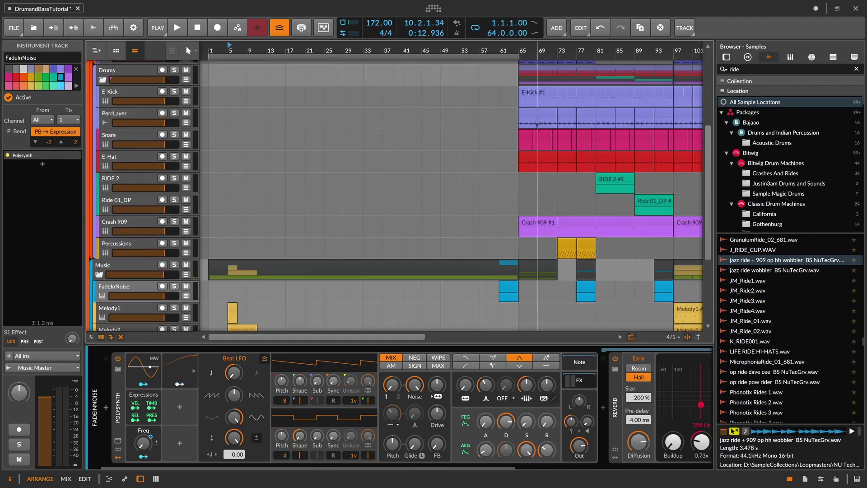
pyautogui.click(529, 116)
pyautogui.click(533, 159)
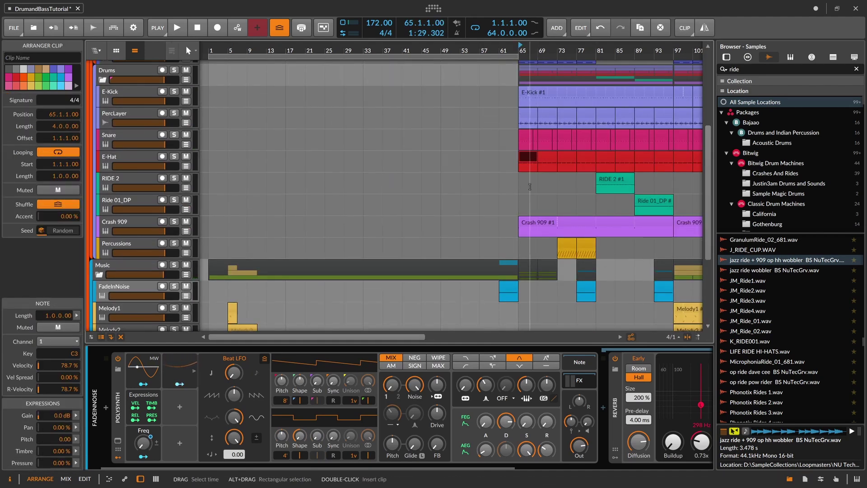
pyautogui.moveTo(531, 166); pyautogui.dragTo(220, 166)
pyautogui.doubleClick(211, 51)
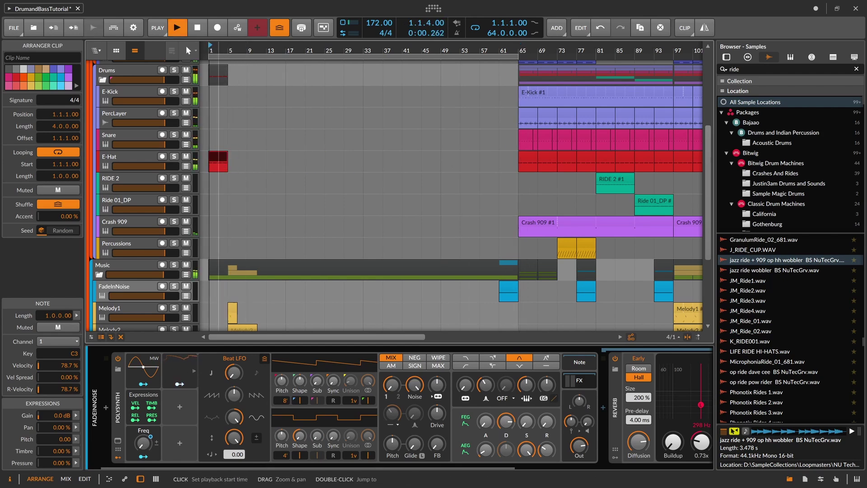
# Open the copied E-Hat clip in the note editor, look for its notes during playback, and stop
pyautogui.moveTo(211, 51); pyautogui.dragTo(221, 92)
pyautogui.doubleClick(222, 157)
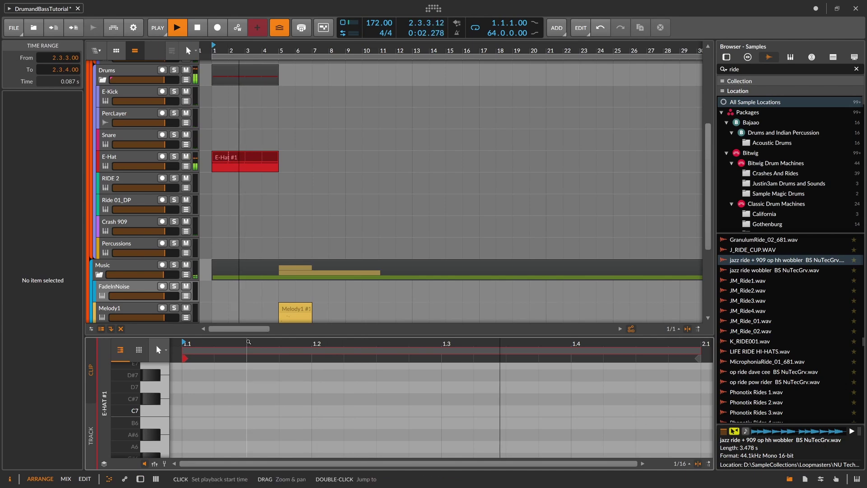
pyautogui.moveTo(248, 336)
pyautogui.mouseDown()
pyautogui.moveTo(257, 110)
pyautogui.moveTo(245, 320)
pyautogui.mouseUp()
pyautogui.scroll(-4, 268, 201)
pyautogui.scroll(-5, 268, 201)
pyautogui.scroll(5, 268, 202)
pyautogui.press('space')
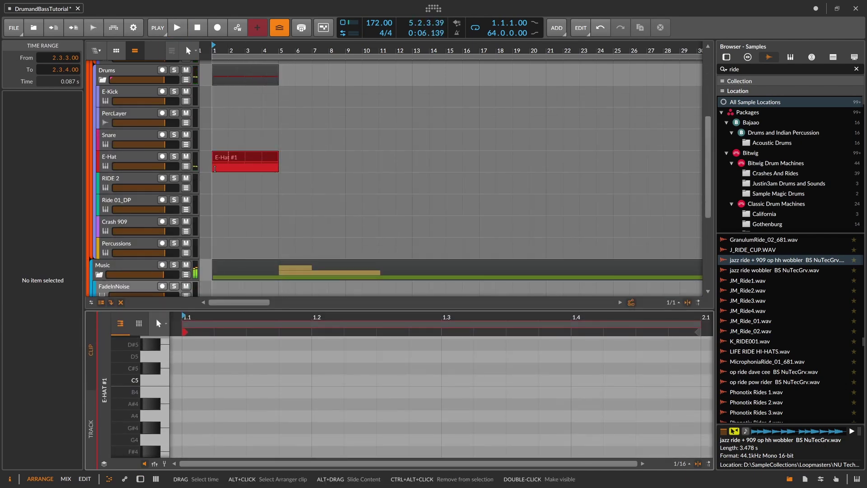
# Duplicate the E-Hat track together with its clips and select the original track's clip at bar 1
pyautogui.click(138, 157)
pyautogui.hotkey('ctrl', 'd')
pyautogui.click(225, 162)
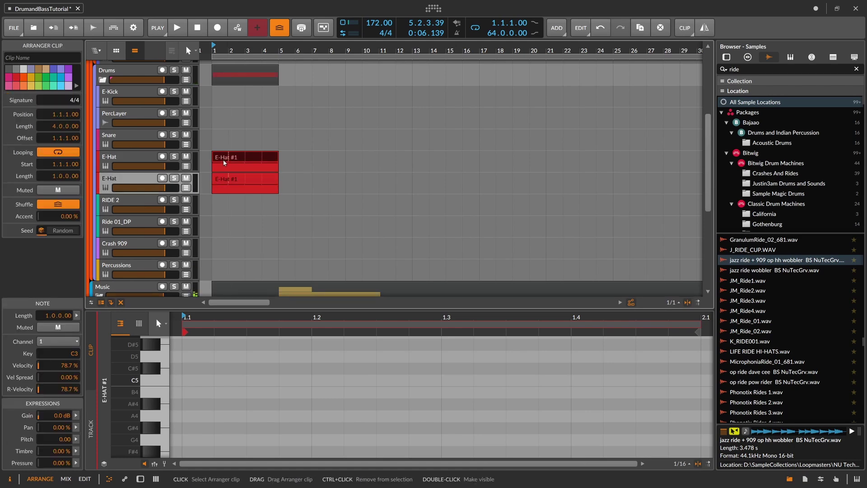
# Delete the original E-Hat track's clip at bar 1 and the duplicate track's clips from bar 65 onward
pyautogui.press('Delete')
pyautogui.click(228, 178)
pyautogui.moveTo(287, 50); pyautogui.dragTo(397, 87)
pyautogui.moveTo(546, 178); pyautogui.dragTo(563, 179)
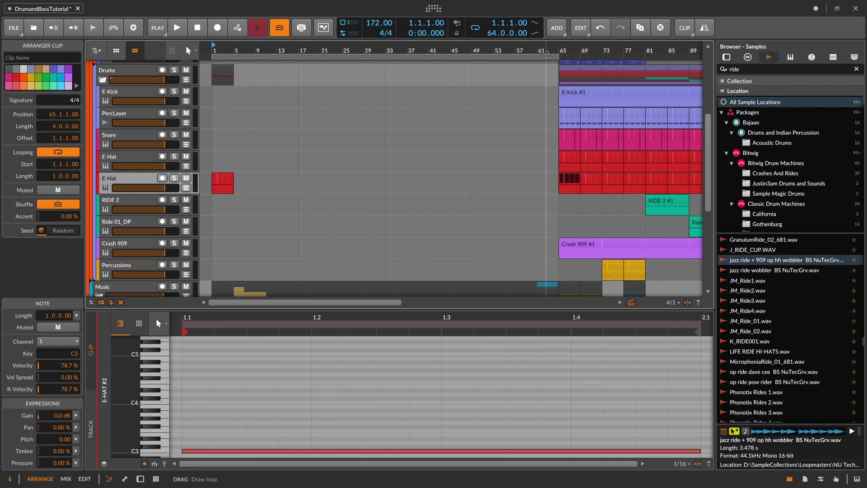
pyautogui.moveTo(548, 52); pyautogui.dragTo(250, 81)
pyautogui.moveTo(357, 179); pyautogui.dragTo(235, 176)
pyautogui.press('Delete')
# Set the duplicate E-Hat's arpeggiator rate to 1/8, shorten its decay and raise its filter frequency to about 6.90 kHz during playback
pyautogui.moveTo(217, 50); pyautogui.dragTo(215, 113)
pyautogui.click(138, 184)
pyautogui.doubleClick(138, 184)
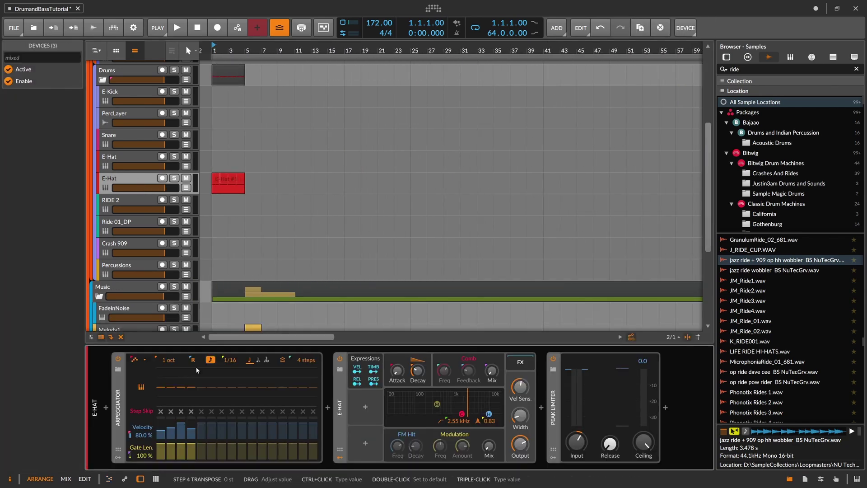
pyautogui.moveTo(231, 361); pyautogui.dragTo(230, 355)
pyautogui.press('space')
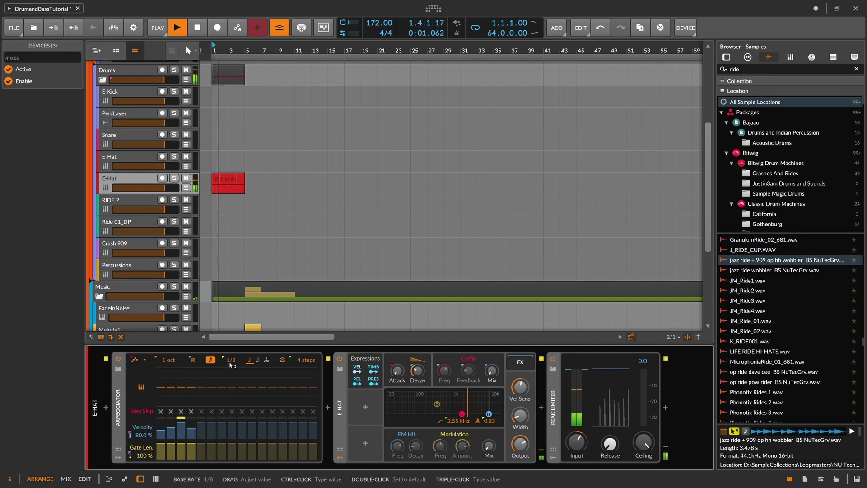
pyautogui.moveTo(417, 371); pyautogui.dragTo(418, 375)
pyautogui.moveTo(467, 403); pyautogui.dragTo(484, 405)
pyautogui.press('space')
# Extend the duplicate E-Hat track's looped clip from bar 1 up to bar 65
pyautogui.moveTo(244, 190); pyautogui.dragTo(545, 189)
pyautogui.scroll(-3, 339, 183)
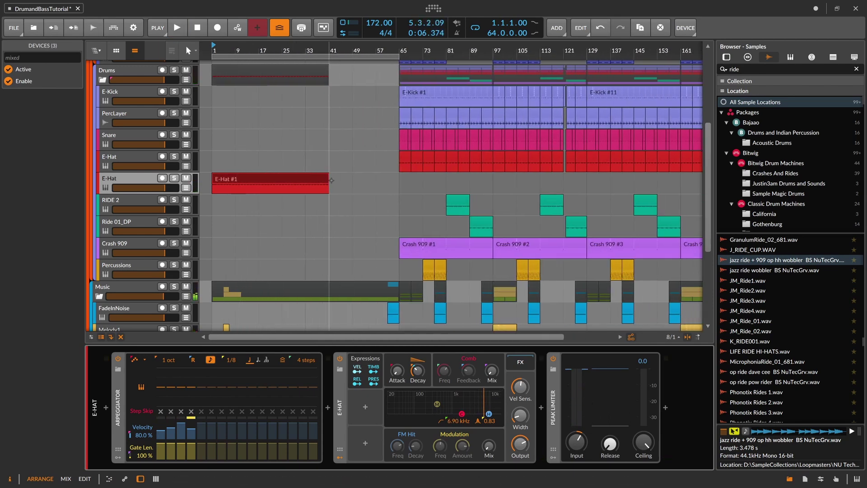
pyautogui.moveTo(327, 187); pyautogui.dragTo(399, 192)
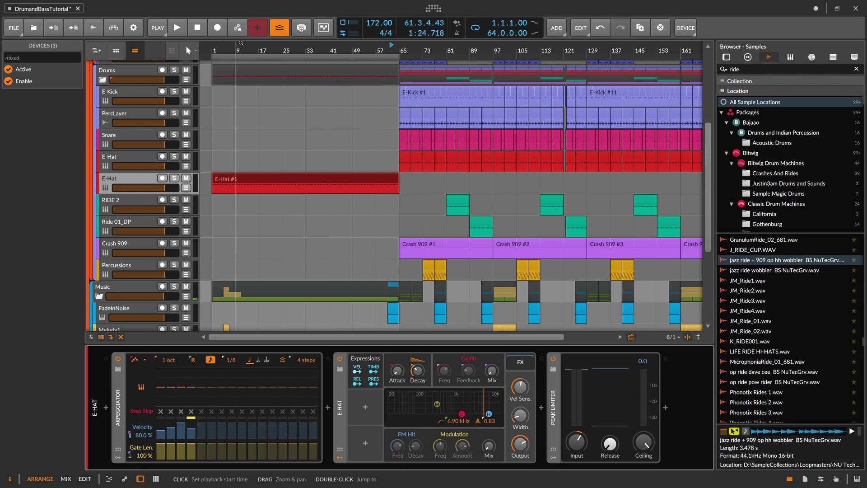
# Play from the beginning and fine-tune the duplicate E-Hat's decay and width, setting its output to about -14.8 dB
pyautogui.moveTo(214, 50); pyautogui.dragTo(214, 59)
pyautogui.press('space')
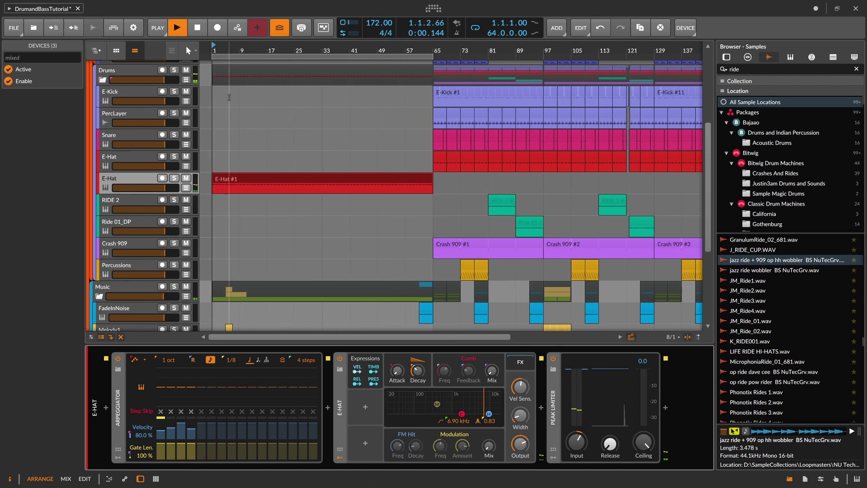
pyautogui.moveTo(418, 371)
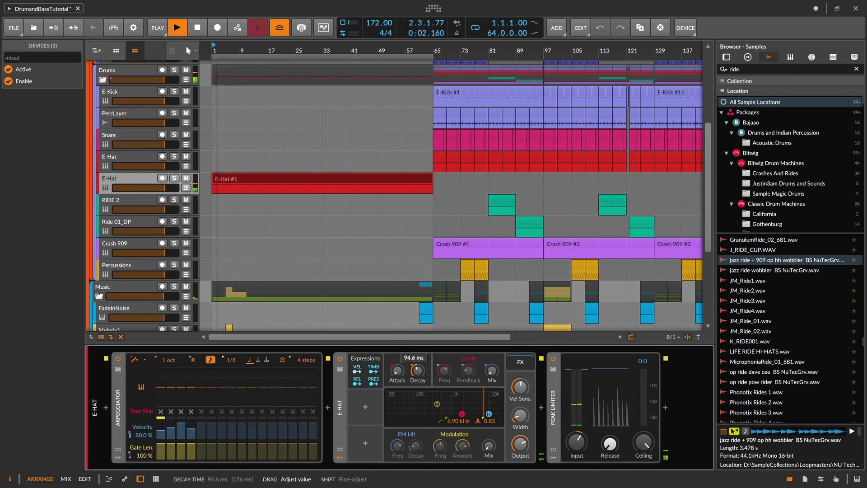
pyautogui.moveTo(521, 444)
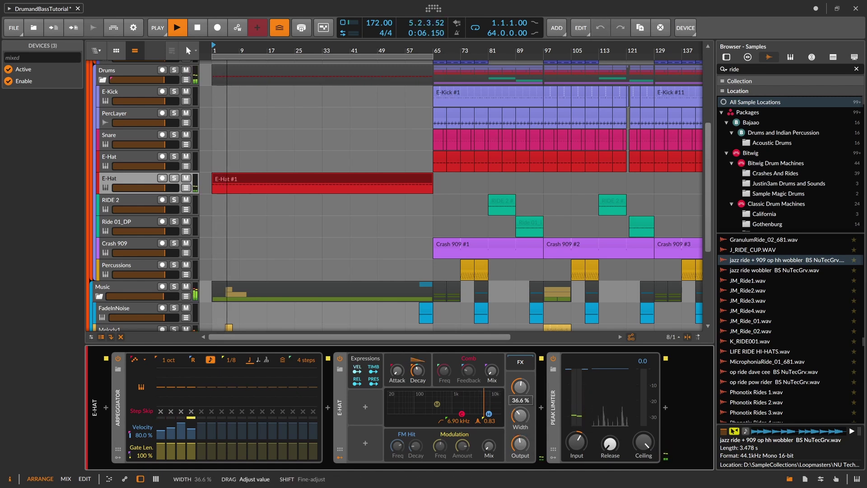
pyautogui.moveTo(521, 415); pyautogui.dragTo(521, 412)
pyautogui.moveTo(521, 444); pyautogui.dragTo(520, 447)
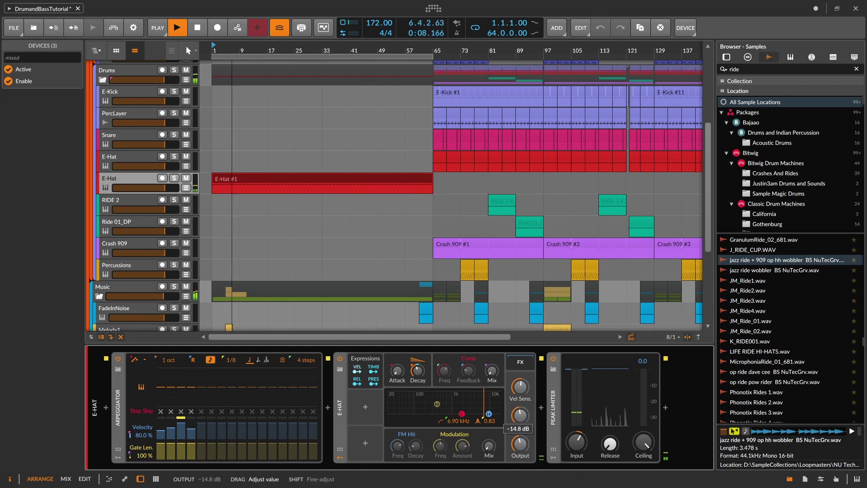
# Extend the Melody2 clip at bar 5 to a length of 8 bars
pyautogui.scroll(2, 273, 181)
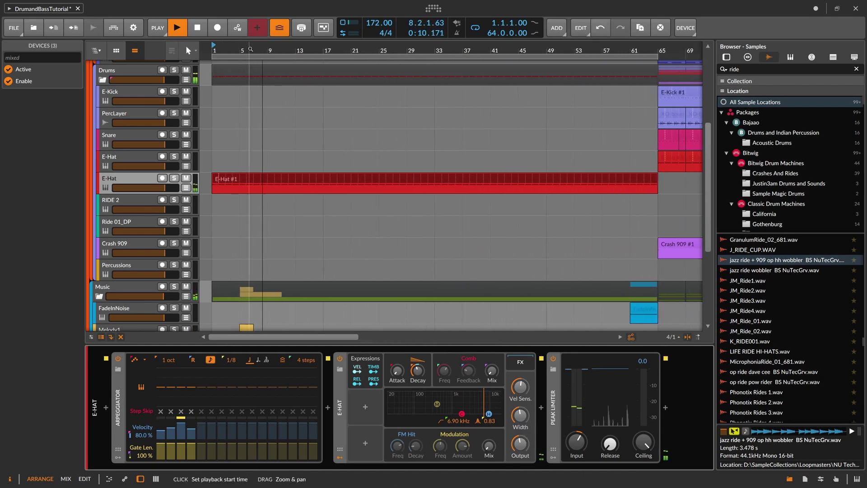
pyautogui.scroll(-3, 274, 154)
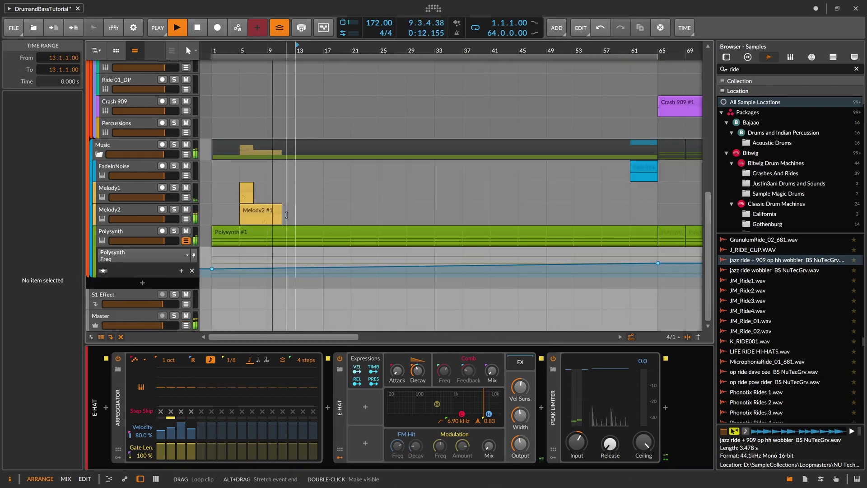
pyautogui.moveTo(281, 213)
pyautogui.mouseDown()
pyautogui.moveTo(307, 213)
pyautogui.moveTo(295, 218)
pyautogui.mouseUp()
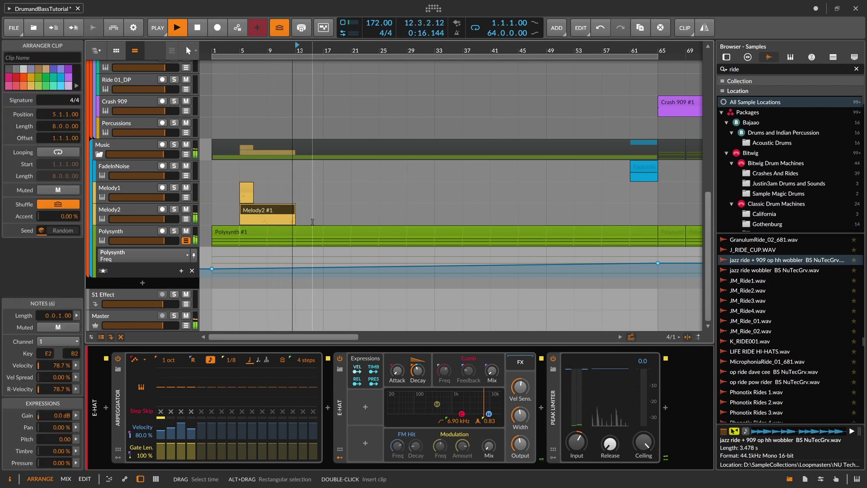
# Duplicate bars 1 to 17 of the Melody1 and Melody2 tracks three times to fill the intro up to bar 65
pyautogui.click(311, 222)
pyautogui.click(248, 192)
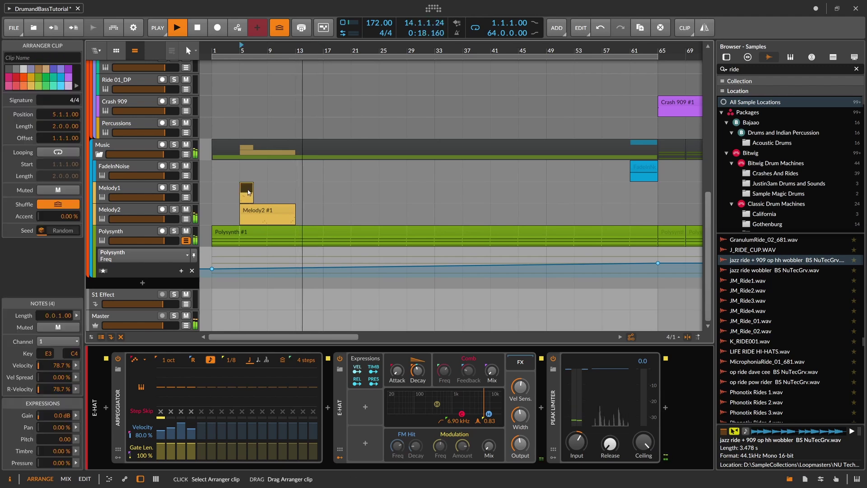
pyautogui.click(317, 220)
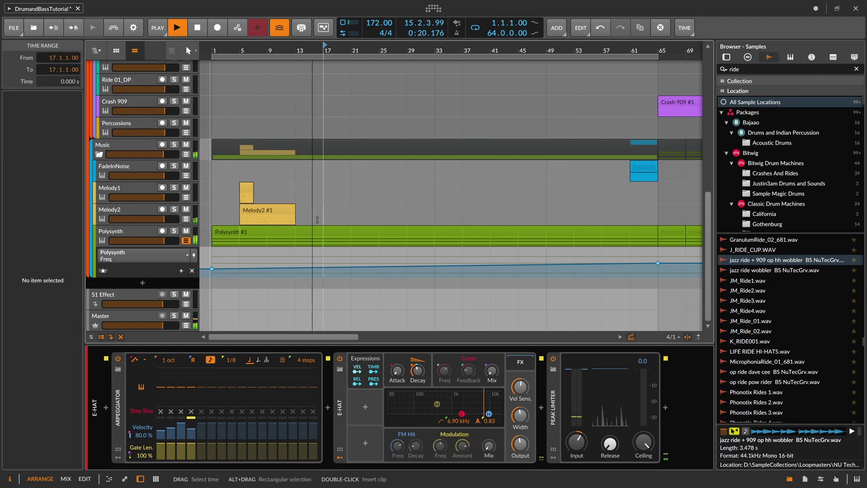
pyautogui.moveTo(319, 219); pyautogui.dragTo(213, 194)
pyautogui.hotkey('ctrl', 'd')
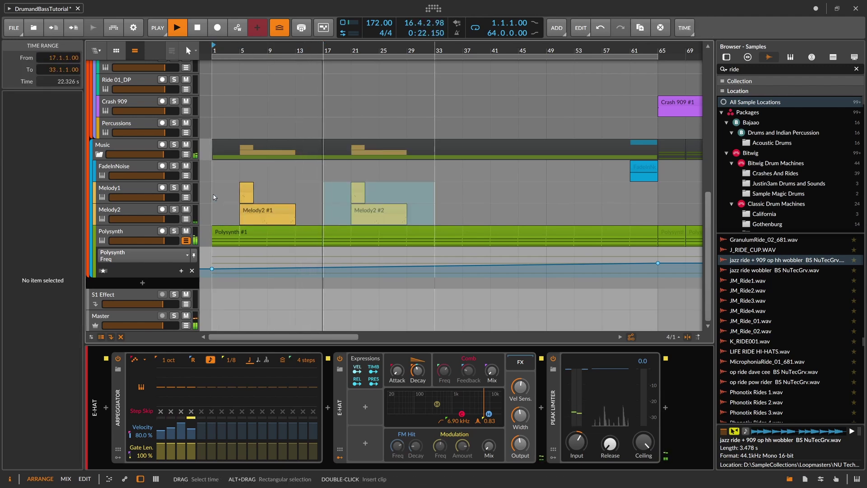
pyautogui.hotkey('ctrl', 'd')
pyautogui.hotkey('ctrl', 'd')
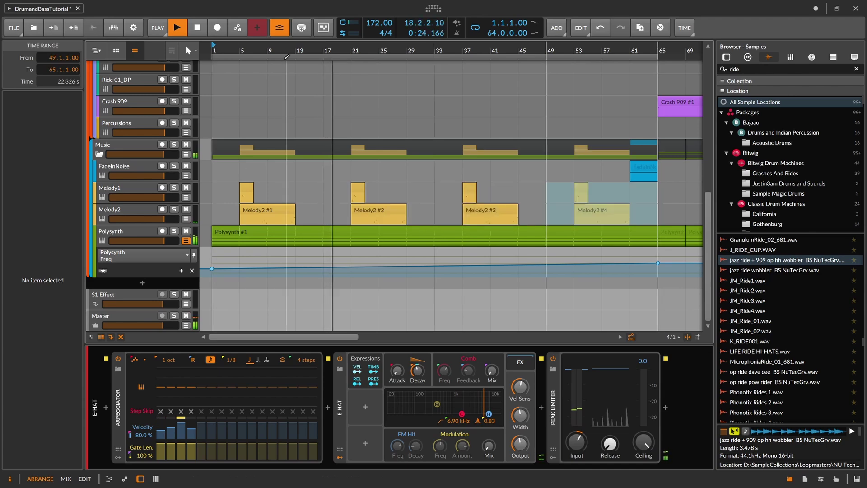
# Stop playback, extend the start of the first Crash 909 clip back to bar 57 and play from there
pyautogui.moveTo(301, 45); pyautogui.dragTo(303, 34)
pyautogui.scroll(2, 351, 117)
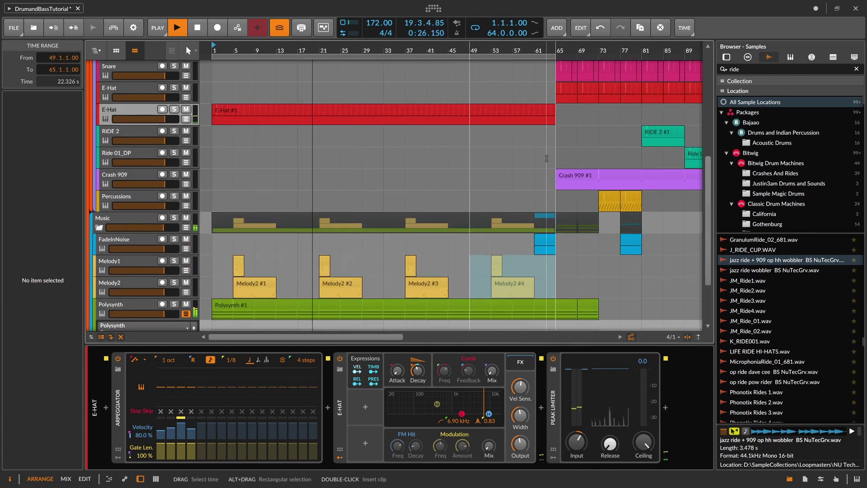
pyautogui.click(571, 175)
pyautogui.press('space')
pyautogui.moveTo(557, 176); pyautogui.dragTo(495, 182)
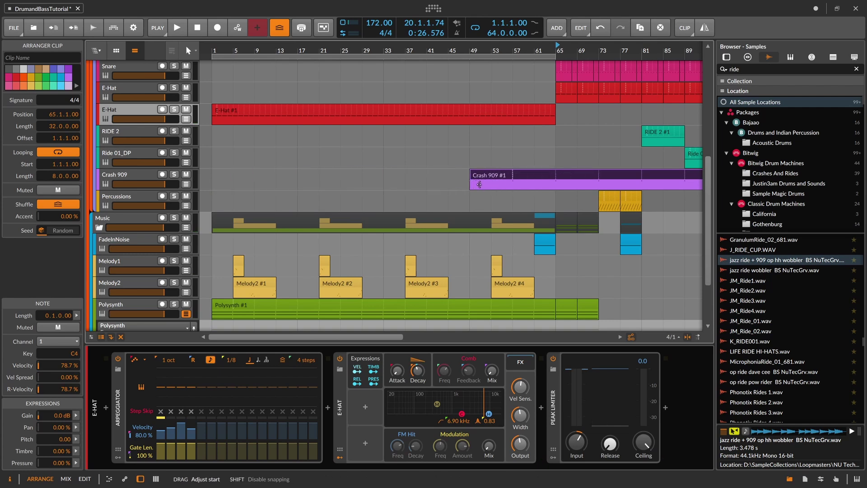
pyautogui.click(514, 48)
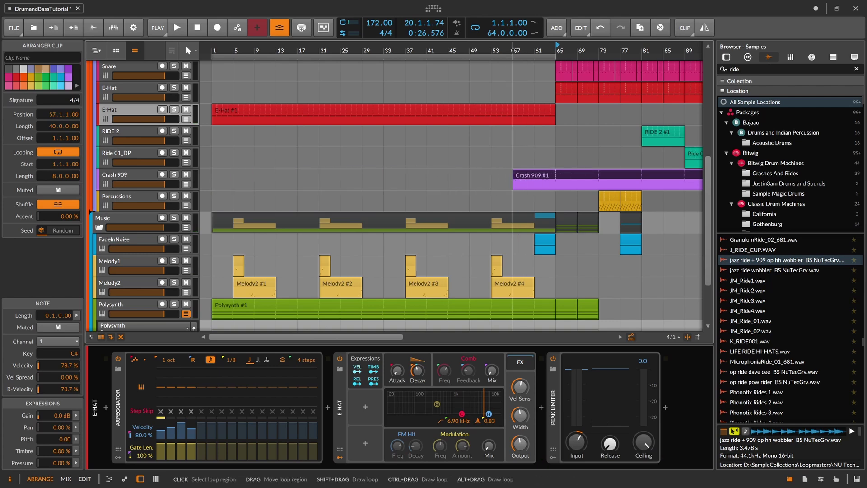
pyautogui.press('space')
pyautogui.moveTo(514, 51); pyautogui.dragTo(482, 47)
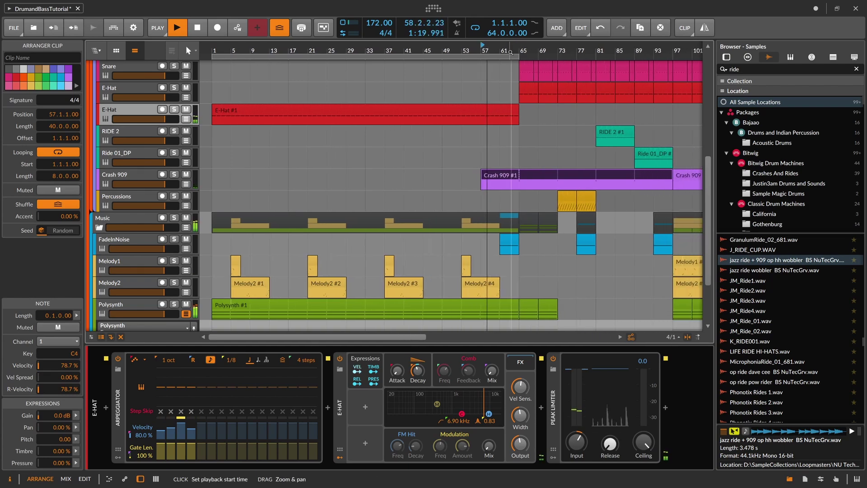
# Play briefly from the beginning, stop, and collapse the Bass group inside D+B
pyautogui.scroll(2, 442, 99)
pyautogui.scroll(2, 441, 99)
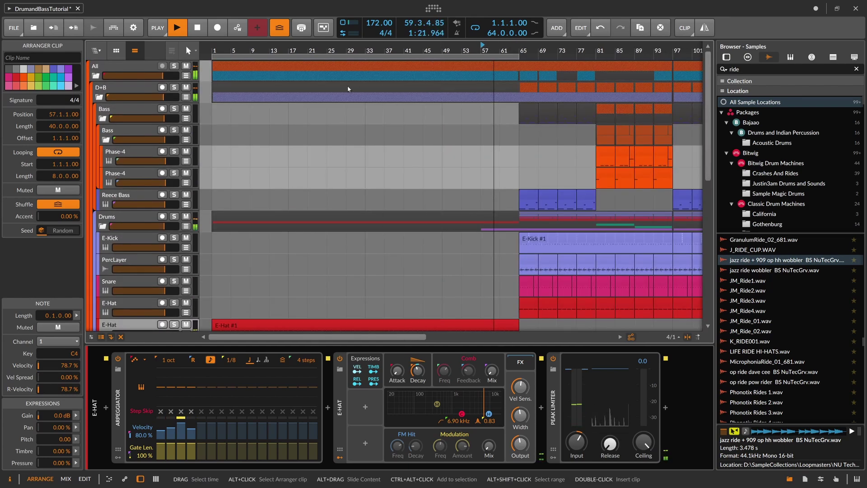
pyautogui.click(215, 48)
pyautogui.press('space')
pyautogui.press('space')
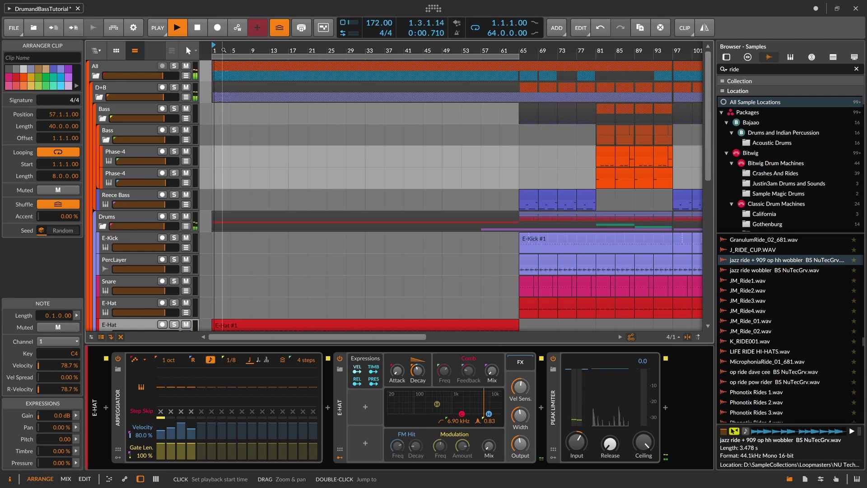
pyautogui.press('space')
pyautogui.click(98, 98)
pyautogui.click(97, 98)
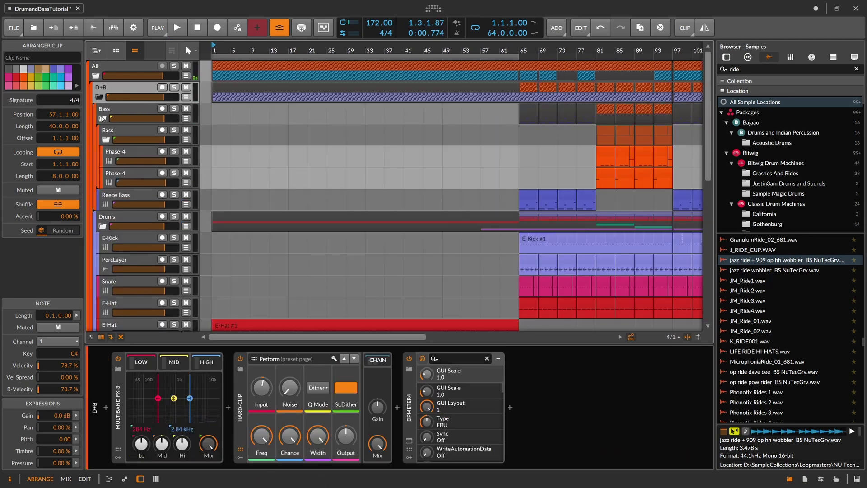
pyautogui.click(102, 119)
# Move the loop region into the main section, trim its start to bar 97 and play from there
pyautogui.click(507, 56)
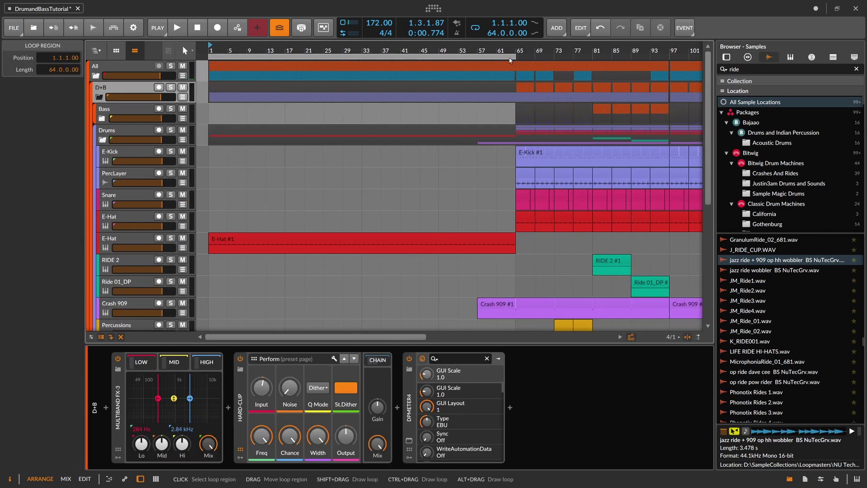
pyautogui.scroll(-4, 555, 50)
pyautogui.moveTo(343, 57); pyautogui.dragTo(592, 64)
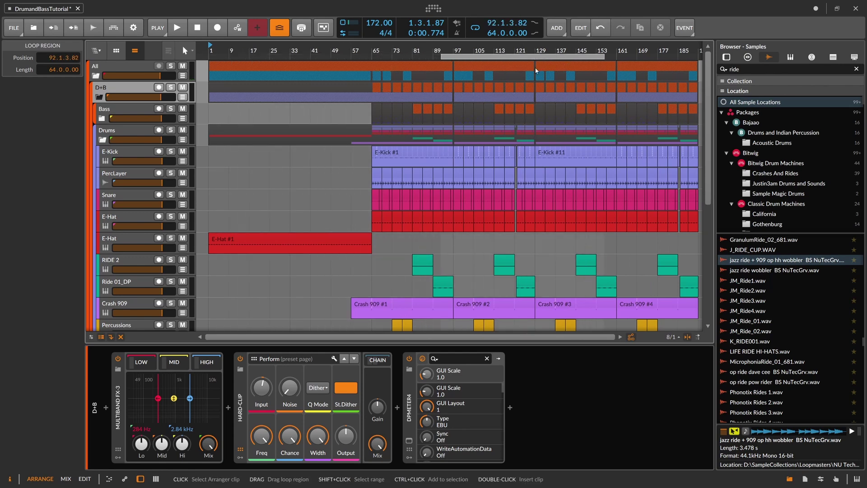
pyautogui.moveTo(444, 56); pyautogui.dragTo(454, 57)
pyautogui.press('space')
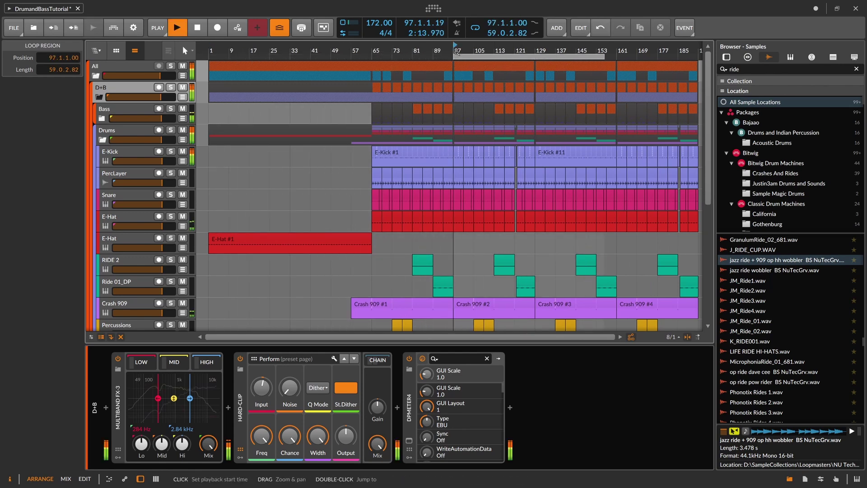
# Solo the Bass group, move the loop region to bar 121 and play from bar 113
pyautogui.click(170, 109)
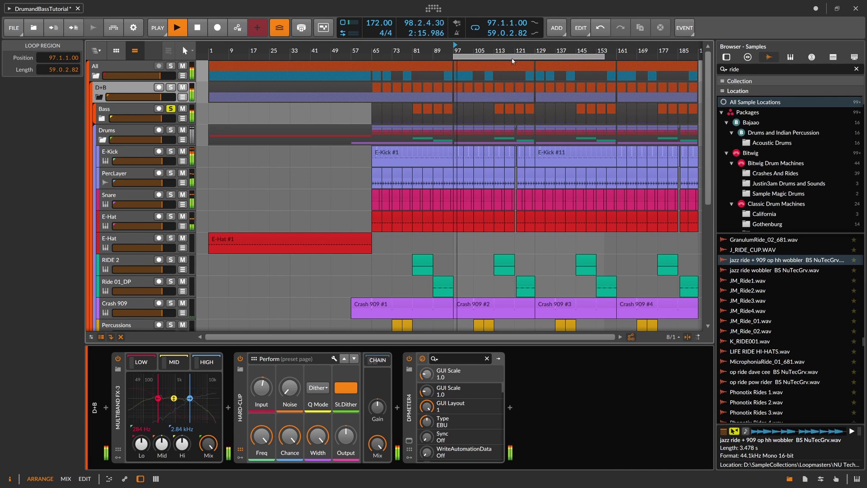
pyautogui.moveTo(514, 57); pyautogui.dragTo(563, 59)
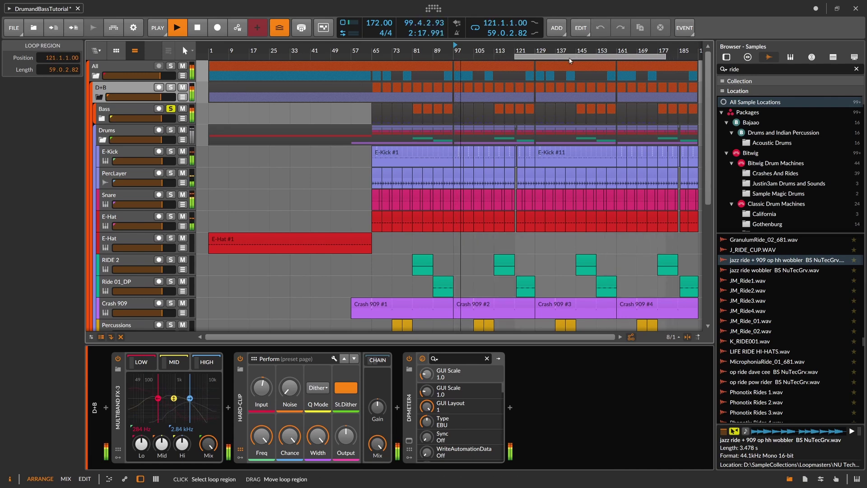
pyautogui.click(496, 48)
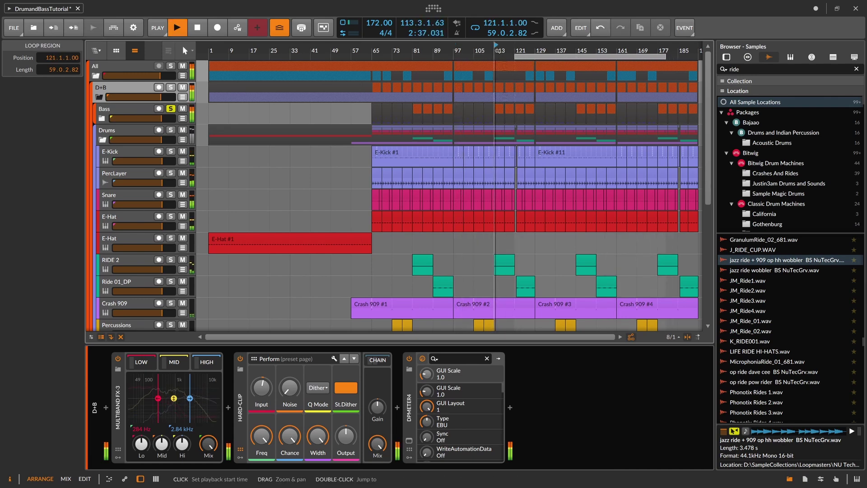
pyautogui.moveTo(496, 50); pyautogui.dragTo(498, 74)
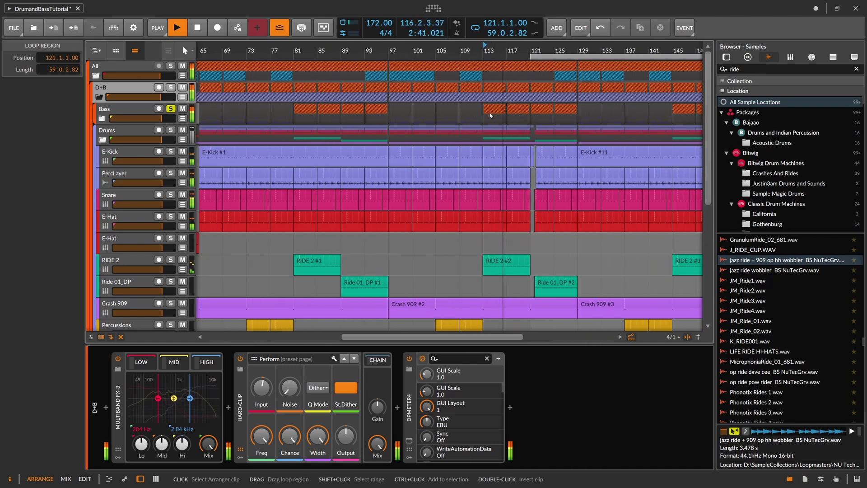
pyautogui.moveTo(491, 113); pyautogui.dragTo(518, 119)
pyautogui.press('space')
pyautogui.rightClick(515, 118)
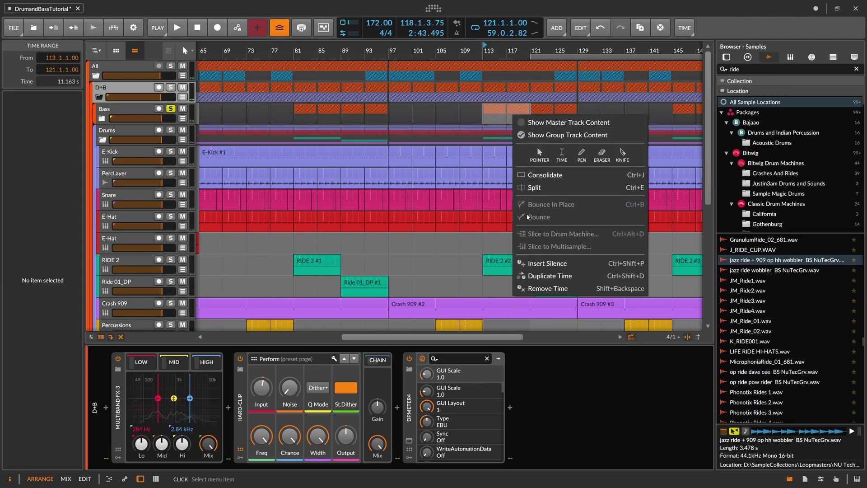
pyautogui.click(512, 187)
pyautogui.click(488, 110)
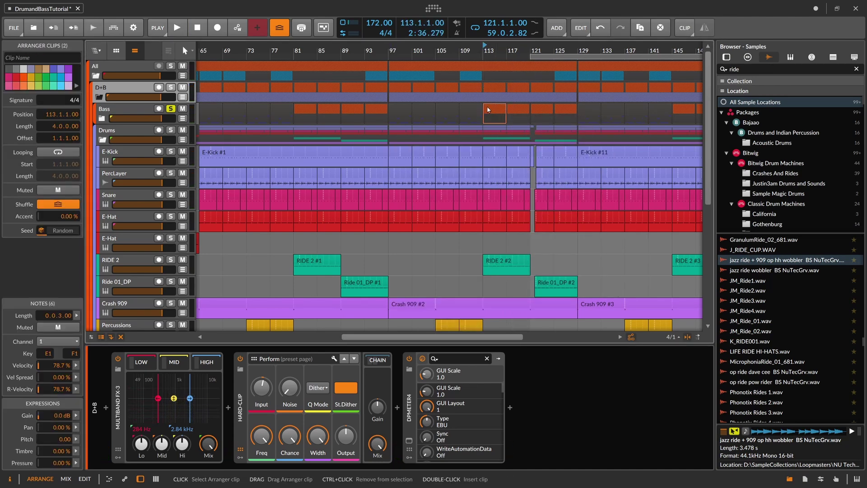
pyautogui.rightClick(488, 111)
pyautogui.click(481, 107)
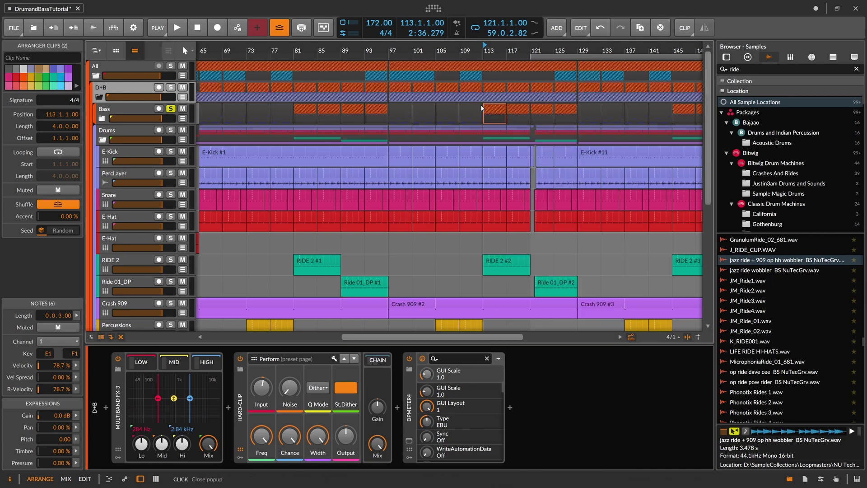
# Bounce bars 113 to 121 of the Bass group post-fader to a new audio track at 32-bit floating-point
pyautogui.moveTo(484, 118); pyautogui.dragTo(517, 119)
pyautogui.rightClick(508, 117)
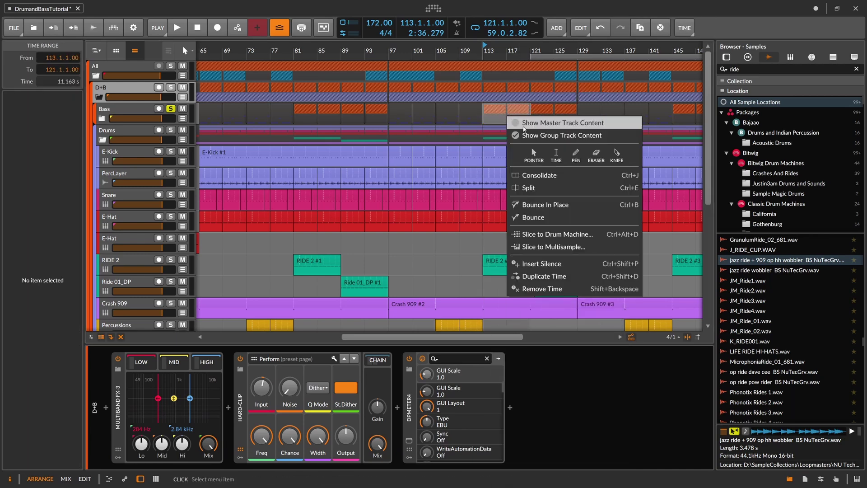
pyautogui.click(537, 216)
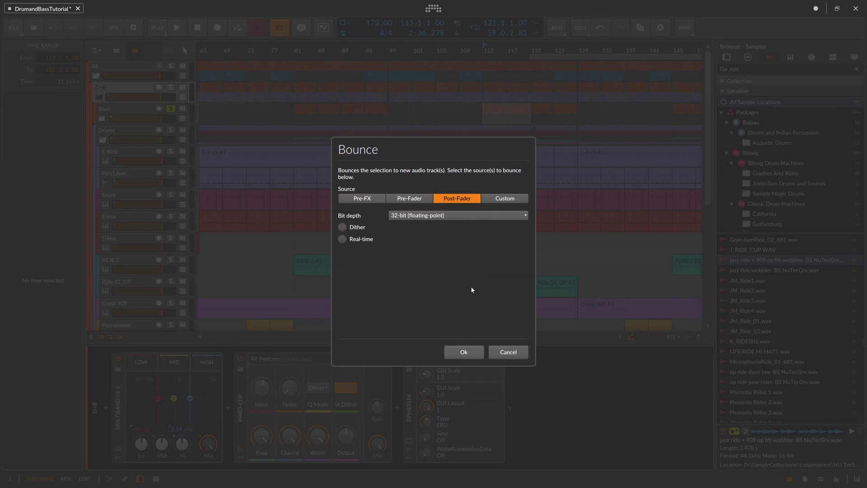
pyautogui.click(464, 352)
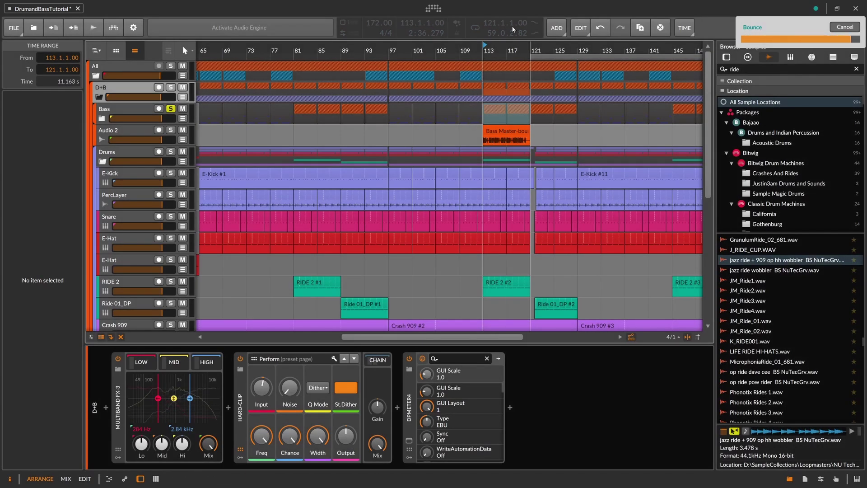
# Move the bounced bass clip to bar 17 and extend it as a loop to bar 65
pyautogui.moveTo(502, 51); pyautogui.dragTo(534, 51)
pyautogui.moveTo(532, 133); pyautogui.dragTo(467, 142)
pyautogui.scroll(-5, 285, 130)
pyautogui.scroll(5, 285, 131)
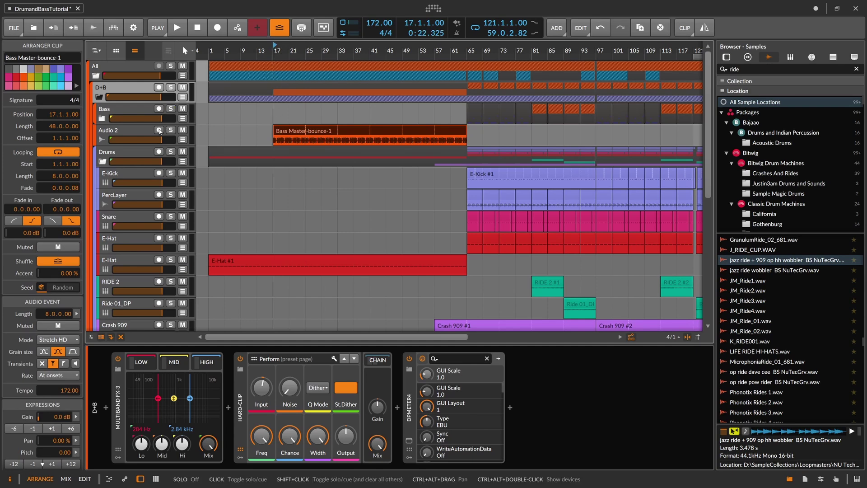
# Rename the bounced audio track to Bass Sampled and insert a Filter device on it
pyautogui.doubleClick(128, 130)
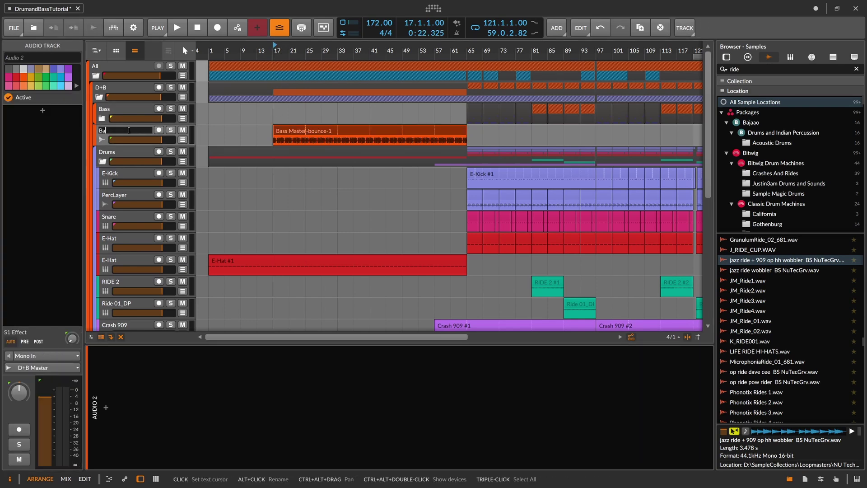
pyautogui.press('Return')
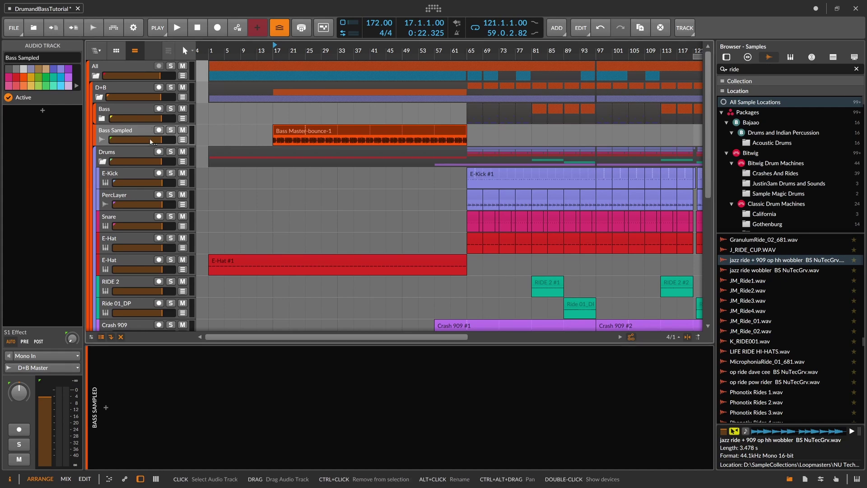
pyautogui.click(106, 407)
pyautogui.write('filter')
pyautogui.press('Return')
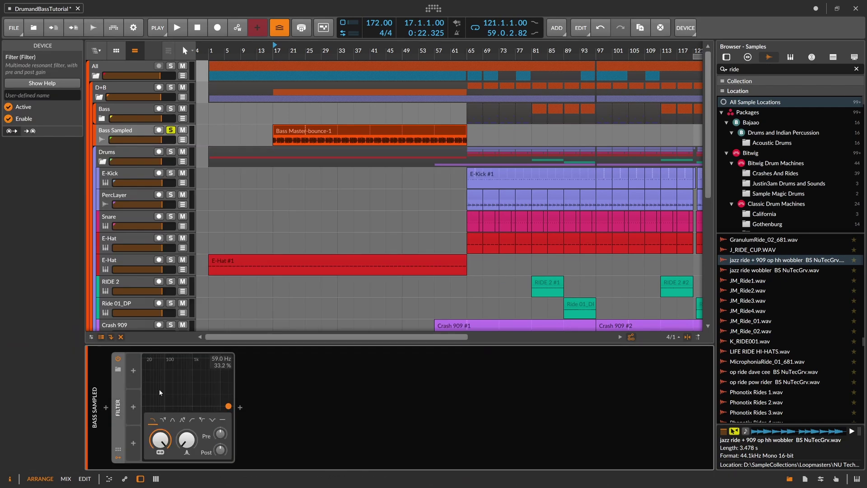
# Play from bar 17, raise the filter's cutoff and turn off solo on the Bass Sampled track
pyautogui.press('space')
pyautogui.moveTo(160, 437)
pyautogui.mouseDown()
pyautogui.moveTo(160, 458)
pyautogui.moveTo(160, 423)
pyautogui.mouseUp()
pyautogui.click(170, 130)
# Insert a Reverb after the filter with a 1.86 s decay, adjust its mix, and fine-tune the filter's cutoff
pyautogui.click(240, 408)
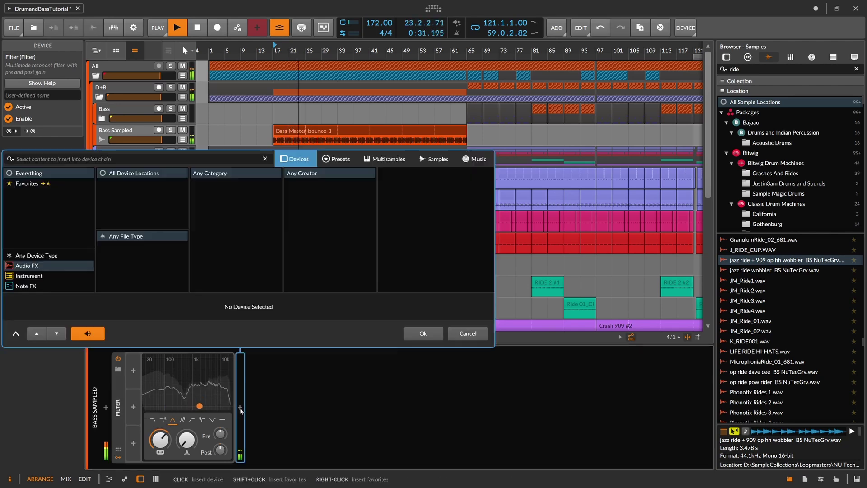
pyautogui.press('Return')
pyautogui.moveTo(371, 439); pyautogui.dragTo(370, 434)
pyautogui.moveTo(467, 441); pyautogui.dragTo(466, 439)
pyautogui.moveTo(160, 439); pyautogui.dragTo(161, 434)
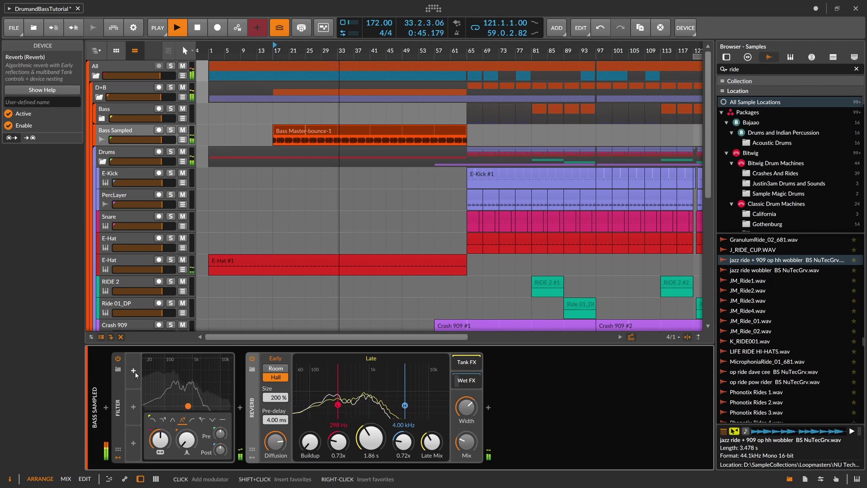
# Add a Random modulator to the Filter and map it to the cutoff with a depth of +17.16
pyautogui.click(134, 371)
pyautogui.write('lfran')
pyautogui.press('Return')
pyautogui.click(142, 384)
pyautogui.moveTo(180, 439); pyautogui.dragTo(180, 431)
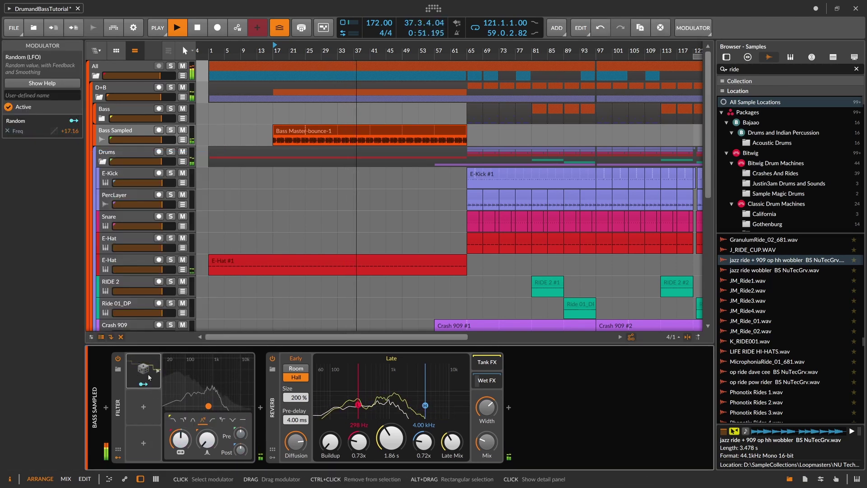
# Show the Random modulator's settings and lower the filter's post gain to -4.2 dB
pyautogui.click(149, 378)
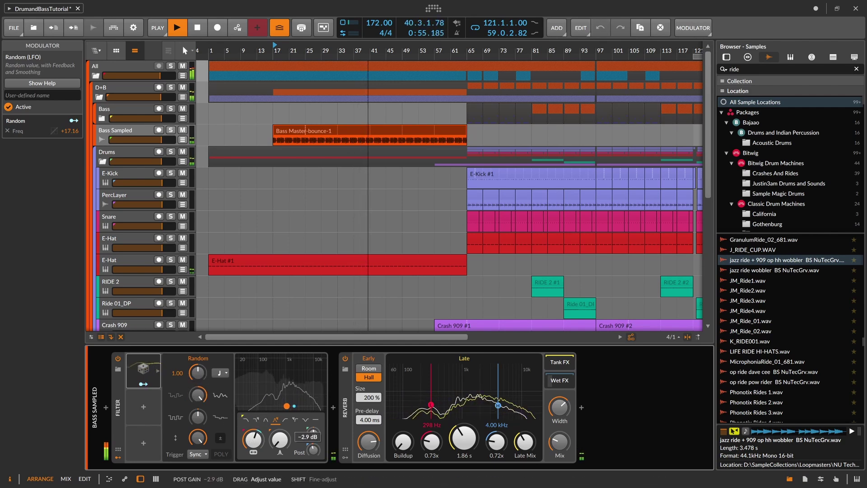
pyautogui.moveTo(319, 454); pyautogui.dragTo(319, 453)
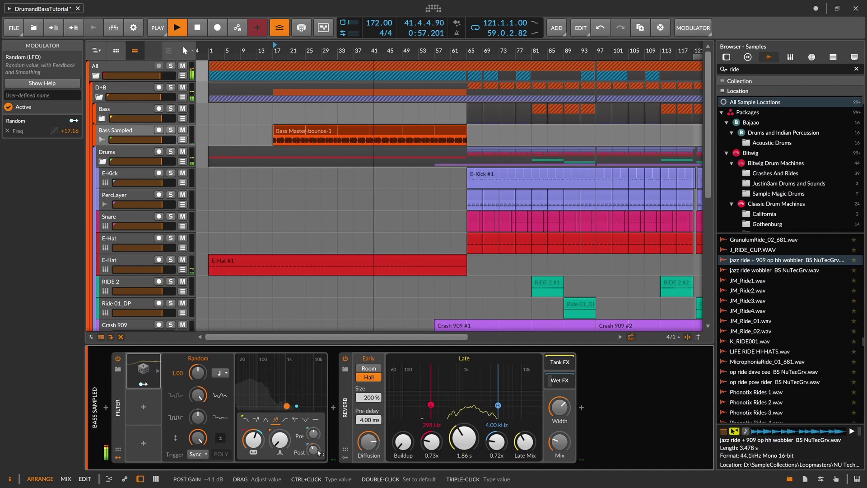
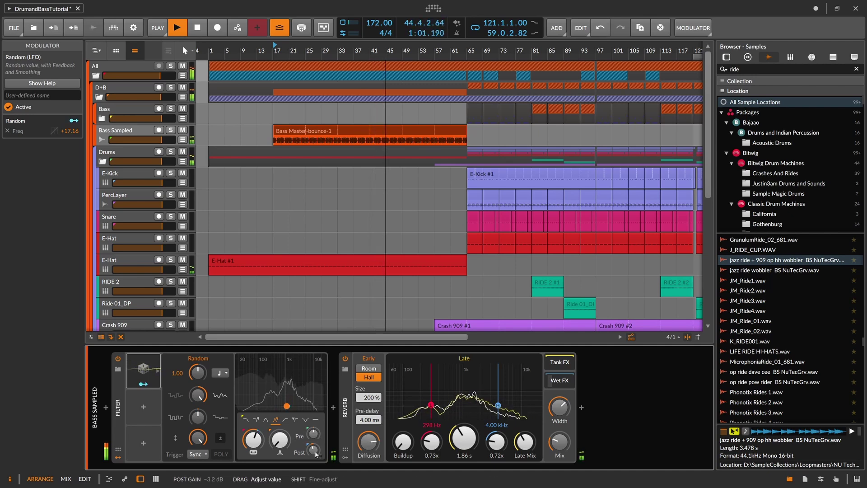
pyautogui.moveTo(316, 455); pyautogui.dragTo(316, 455)
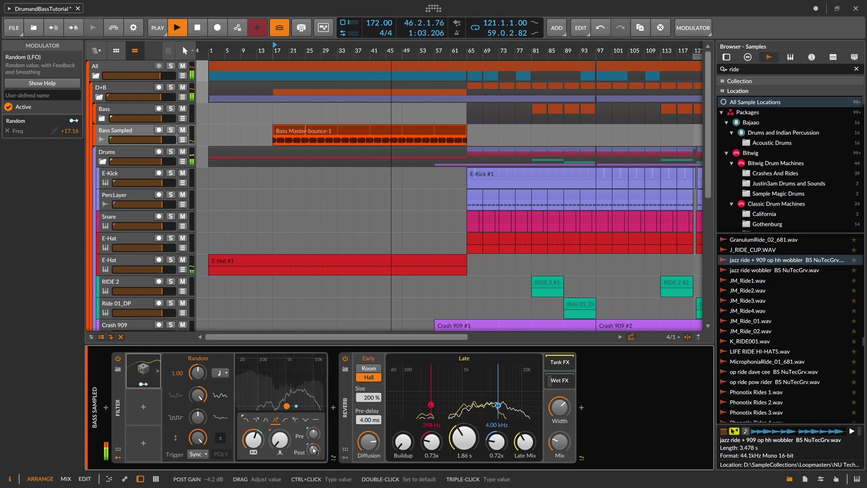
pyautogui.scroll(-5, 299, 234)
pyautogui.scroll(5, 299, 234)
pyautogui.scroll(1, 299, 234)
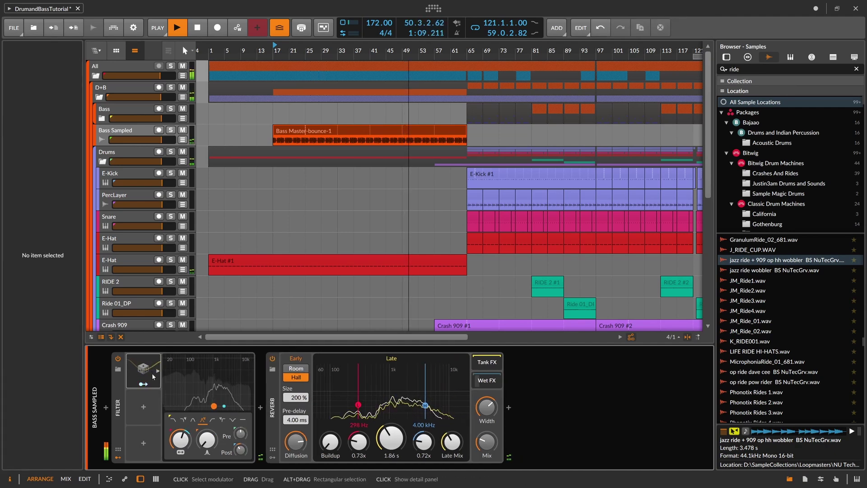
# Set the Random modulator's timebase to Bar with a rate of 1.00
pyautogui.moveTo(197, 373); pyautogui.dragTo(195, 379)
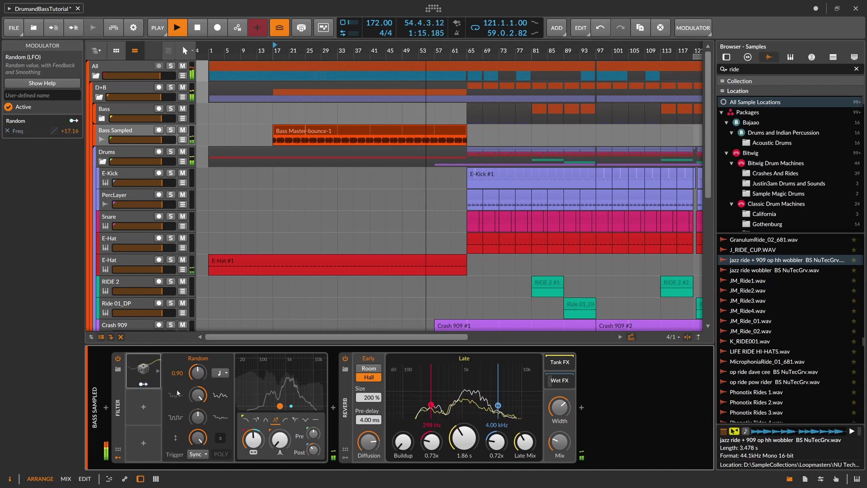
pyautogui.click(226, 373)
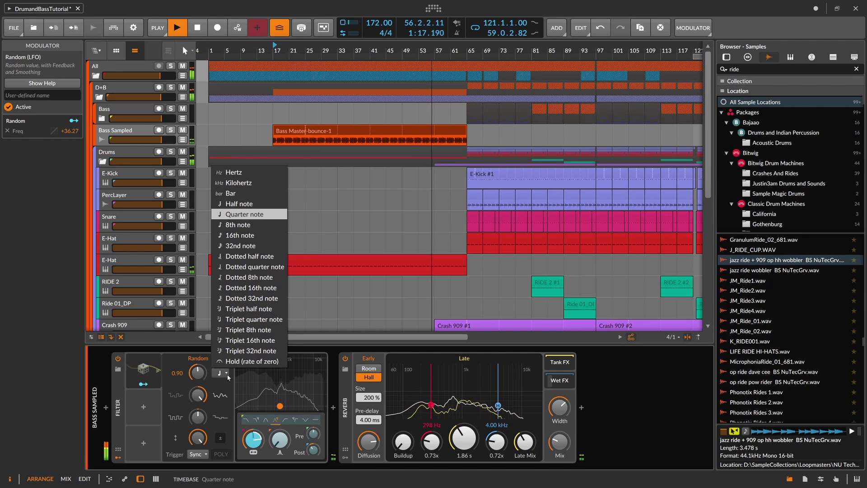
pyautogui.click(230, 193)
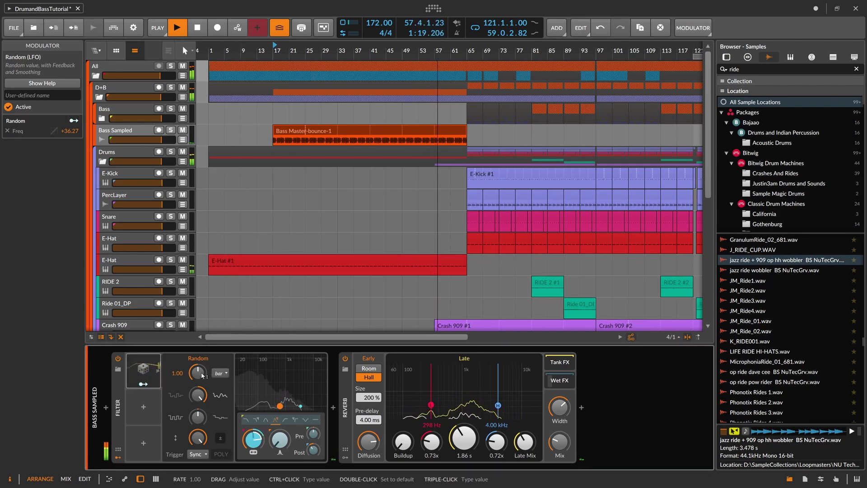
# Set the Random modulation depth on the filter's cutoff to +23.01 and readjust the filter's post gain
pyautogui.click(143, 384)
pyautogui.moveTo(254, 441); pyautogui.dragTo(253, 446)
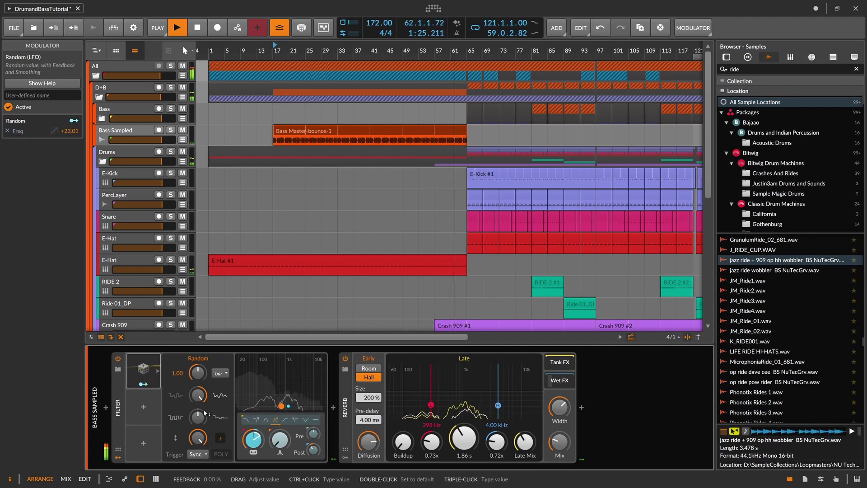
pyautogui.click(144, 384)
pyautogui.moveTo(313, 450); pyautogui.dragTo(316, 451)
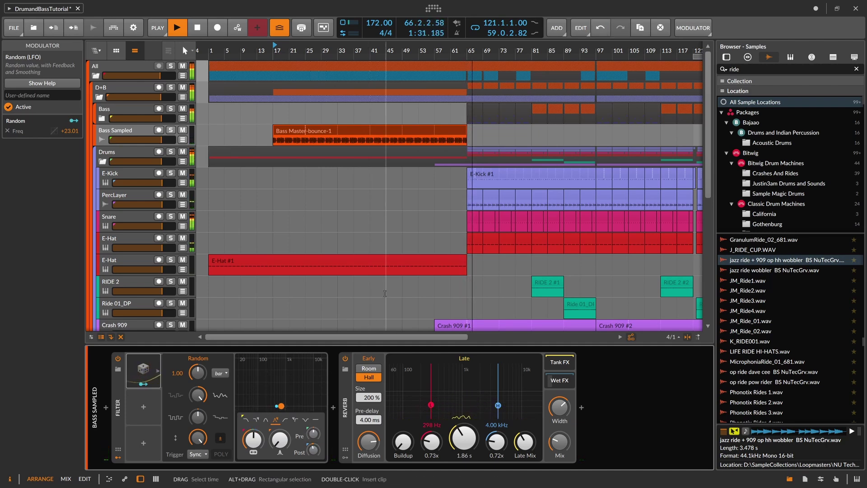
# Curve the Polysynth track's Freq automation downward from bar 65 to a 40.2 Hz point at bar 73
pyautogui.scroll(-5, 385, 293)
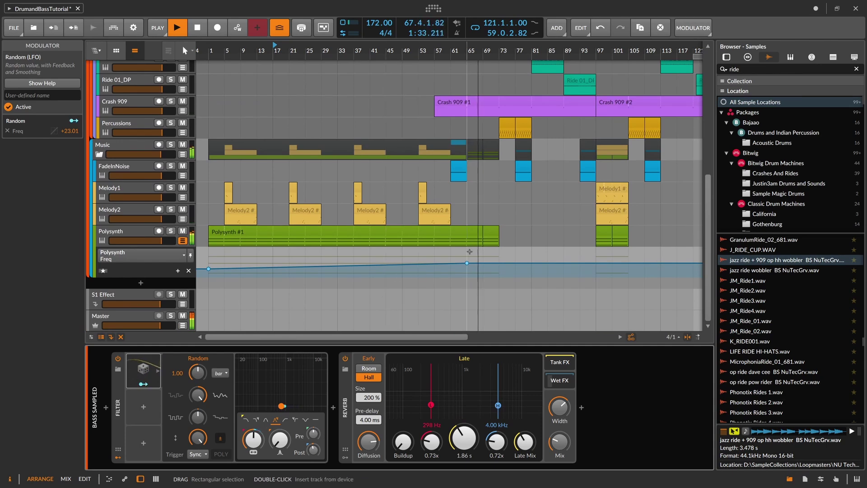
pyautogui.click(139, 234)
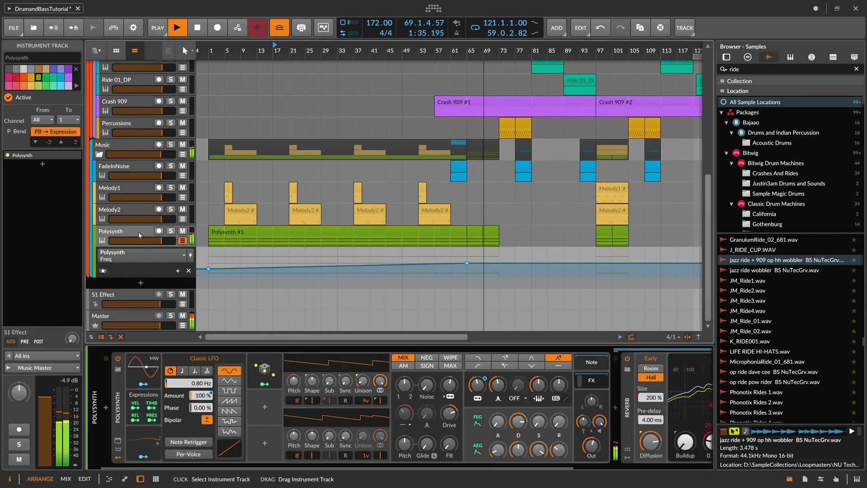
pyautogui.click(591, 446)
pyautogui.click(151, 259)
pyautogui.click(149, 273)
pyautogui.moveTo(473, 265); pyautogui.dragTo(499, 269)
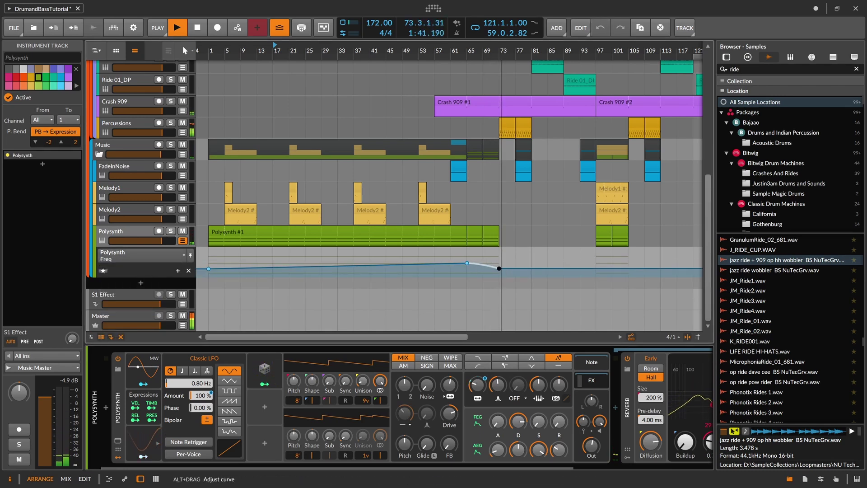
pyautogui.click(500, 270)
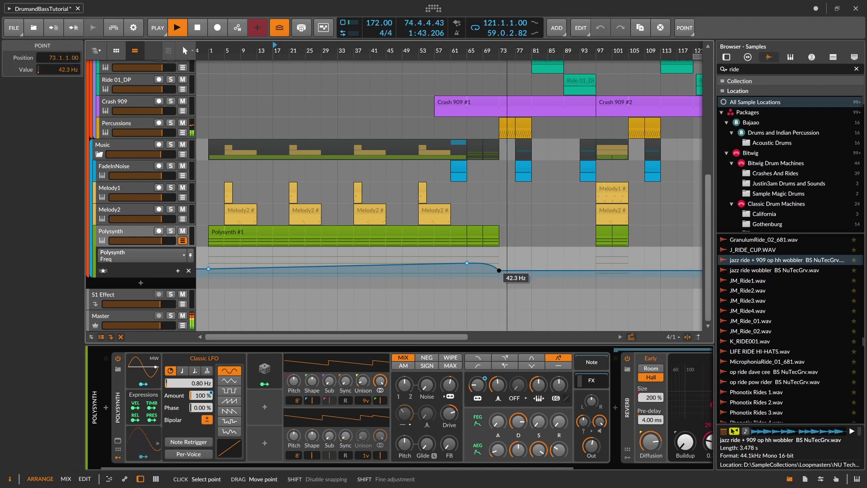
pyautogui.moveTo(499, 270); pyautogui.dragTo(499, 270)
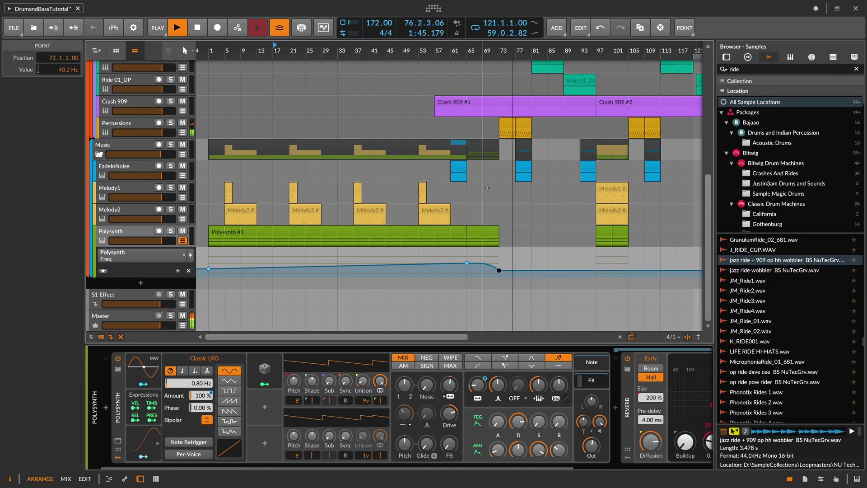
# Restart playback from bar 1 and save the project while it plays
pyautogui.scroll(4, 490, 107)
pyautogui.moveTo(450, 52); pyautogui.dragTo(447, 77)
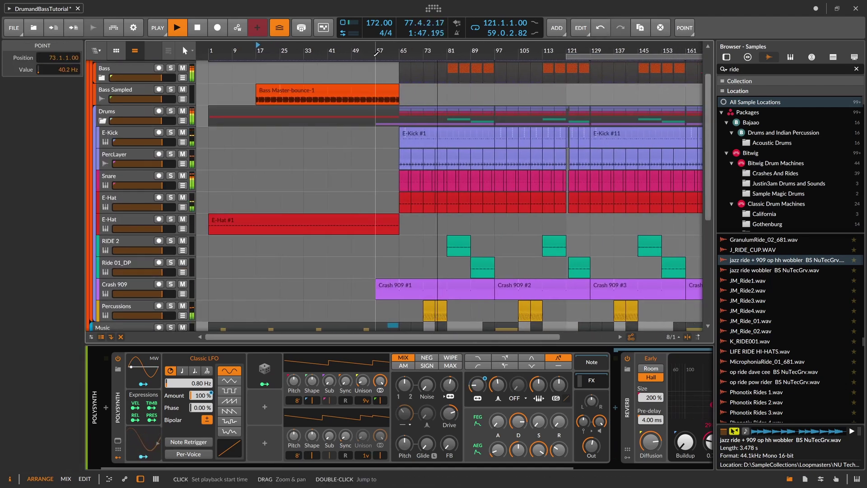
pyautogui.click(211, 50)
pyautogui.hotkey('ctrl', 's')
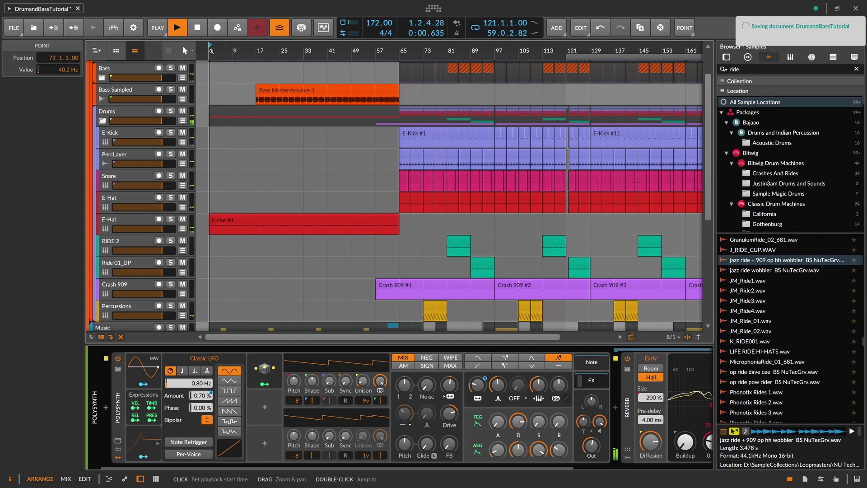
# Hide the Polysynth automation lane and collapse the Drums group while reviewing the arrangement
pyautogui.scroll(-5, 247, 81)
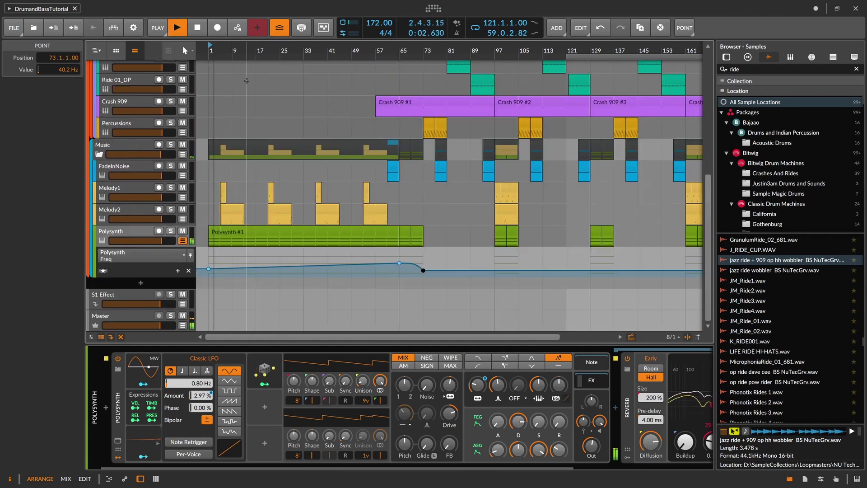
pyautogui.click(182, 241)
pyautogui.scroll(4, 205, 211)
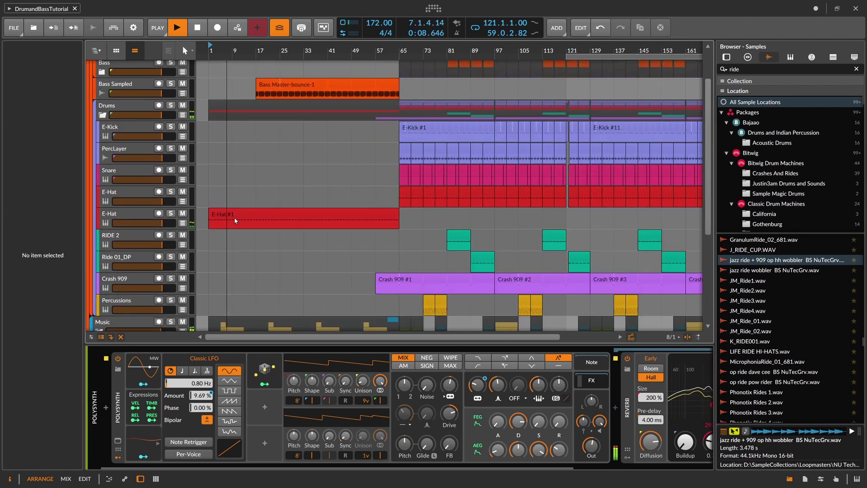
pyautogui.scroll(2, 235, 220)
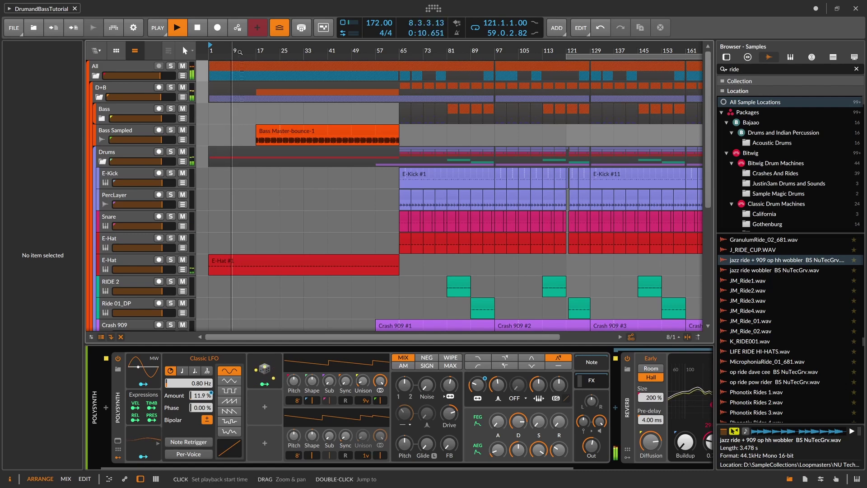
pyautogui.moveTo(247, 50); pyautogui.dragTo(248, 67)
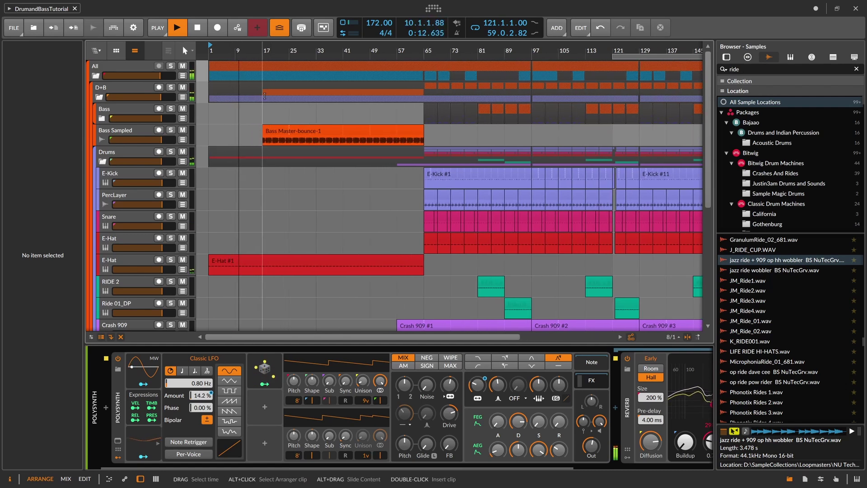
pyautogui.scroll(-6, 451, 220)
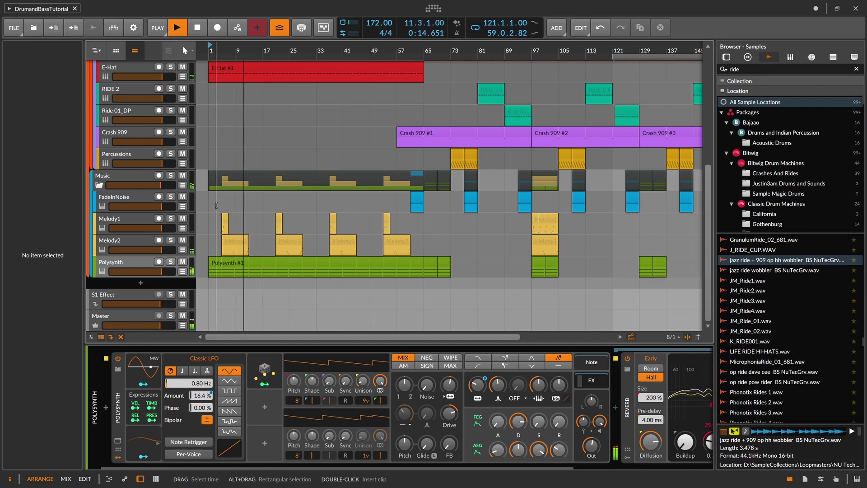
pyautogui.scroll(6, 124, 178)
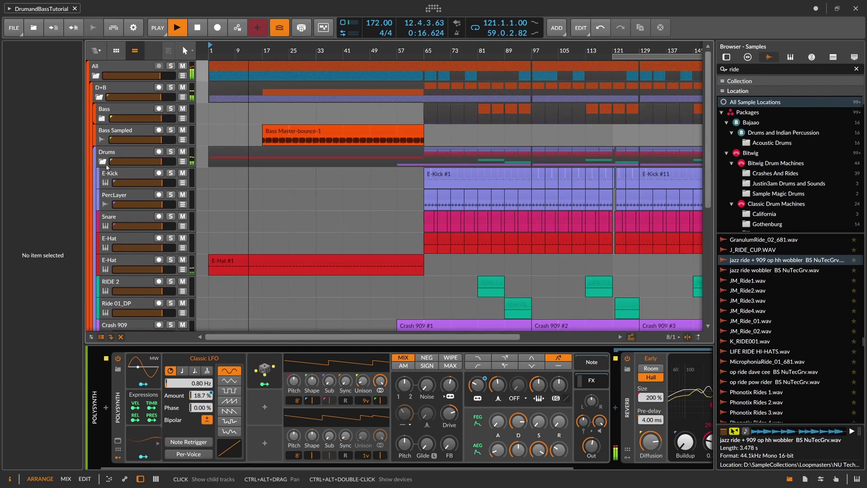
pyautogui.click(103, 162)
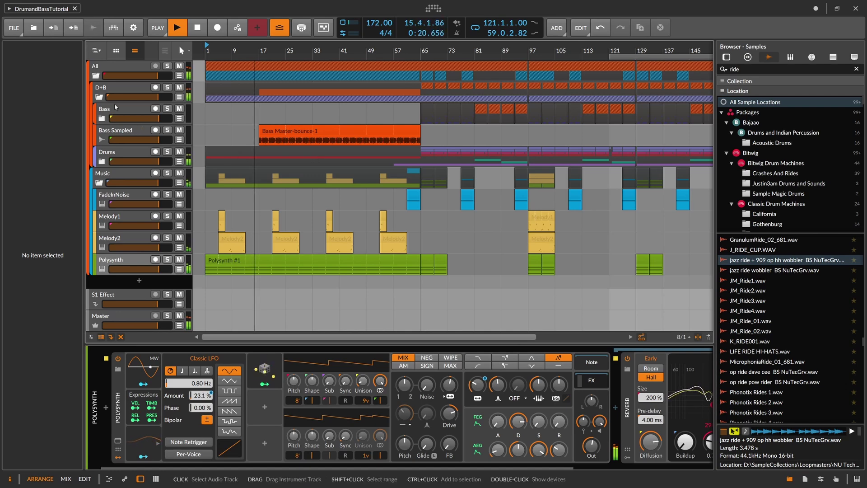
# Stop playback and save the project again
pyautogui.press('space')
pyautogui.click(14, 28)
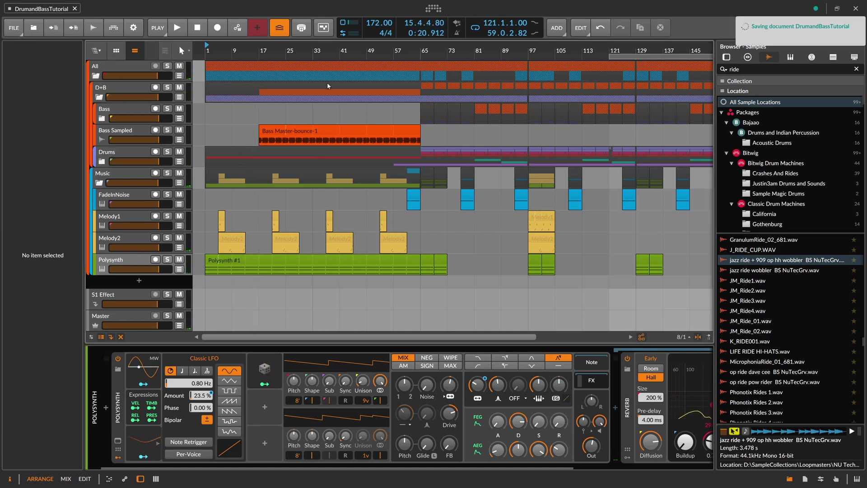
# Expand the Bass group's tracks and set the loop region to the 16 bars starting at bar 81
pyautogui.moveTo(618, 51); pyautogui.dragTo(330, 52)
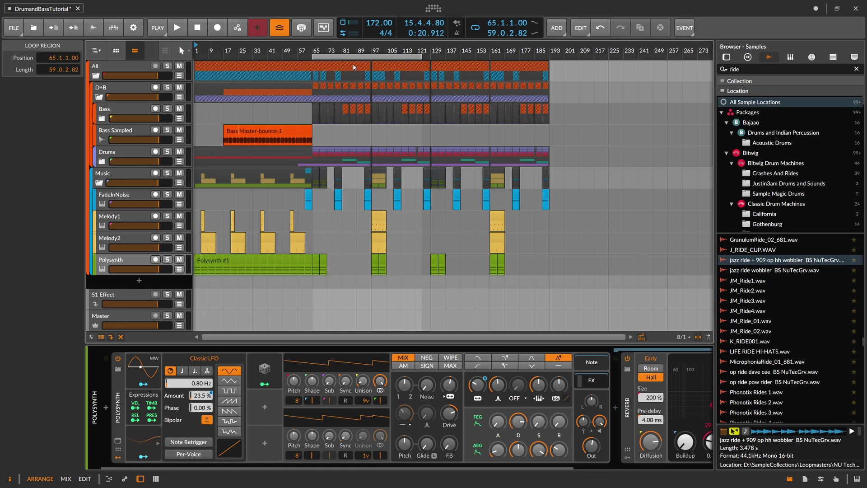
pyautogui.click(103, 119)
pyautogui.moveTo(395, 48); pyautogui.dragTo(479, 106)
pyautogui.moveTo(244, 59); pyautogui.dragTo(359, 64)
pyautogui.moveTo(362, 49); pyautogui.dragTo(355, 34)
pyautogui.moveTo(578, 58); pyautogui.dragTo(391, 71)
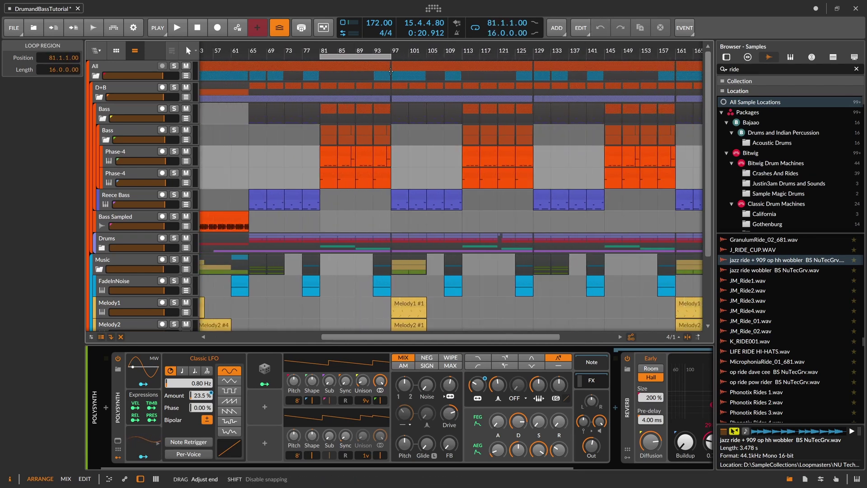
# Play the bass section from bar 81 to review it
pyautogui.moveTo(344, 53); pyautogui.dragTo(311, 75)
pyautogui.press('space')
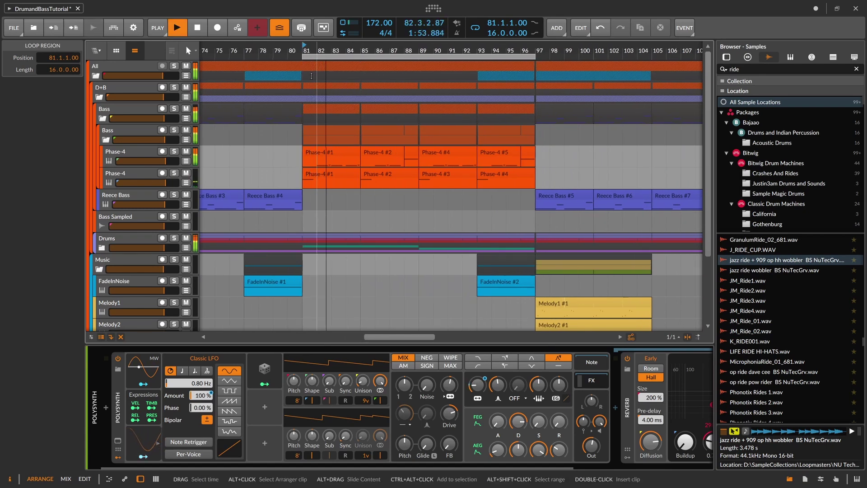
pyautogui.press('space')
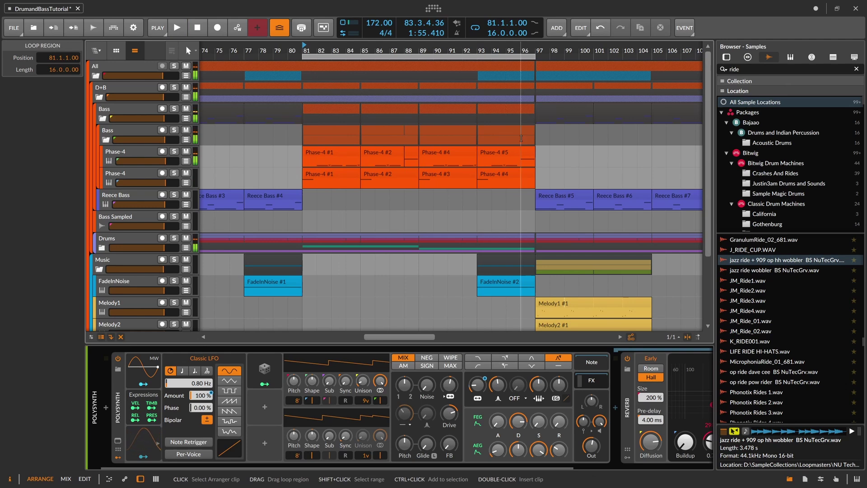
# Try to shift the first four-bar bass clip group to start at 81.1.2 and play it
pyautogui.click(342, 131)
pyautogui.moveTo(566, 135); pyautogui.dragTo(334, 135)
pyautogui.moveTo(303, 54); pyautogui.dragTo(360, 97)
pyautogui.click(352, 136)
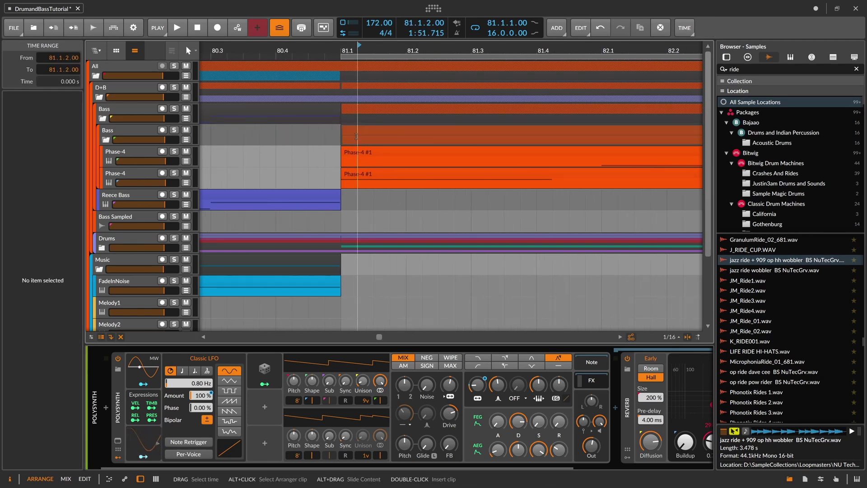
pyautogui.hotkey('ctrl', 'e')
pyautogui.press('Delete')
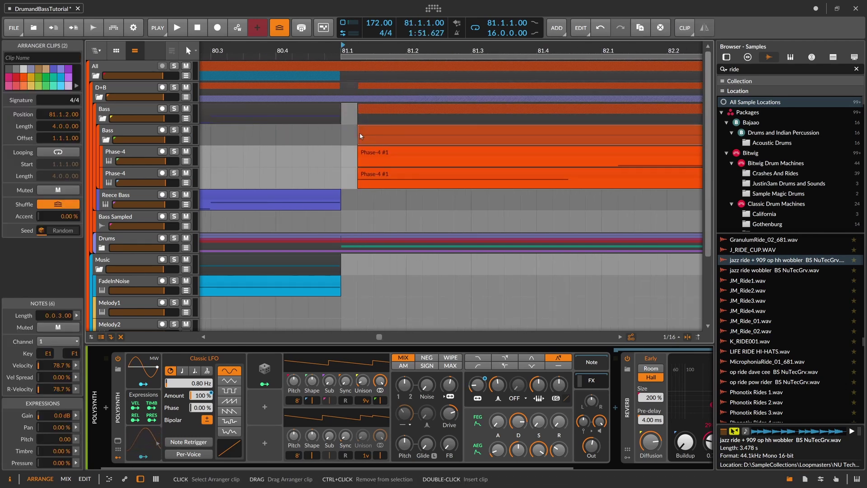
pyautogui.moveTo(351, 58); pyautogui.dragTo(351, 56)
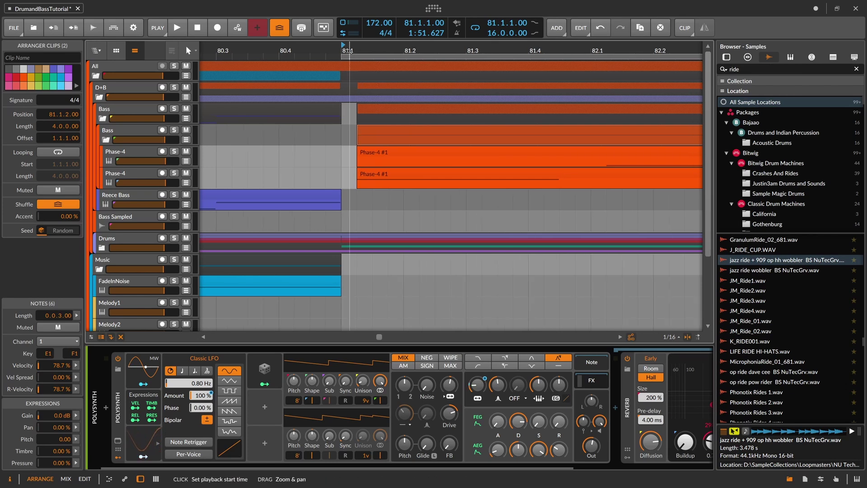
pyautogui.press('space')
pyautogui.press('space')
# Try shifting the first bass clip group further to 81.1.3 and play through the section
pyautogui.moveTo(365, 128); pyautogui.dragTo(379, 128)
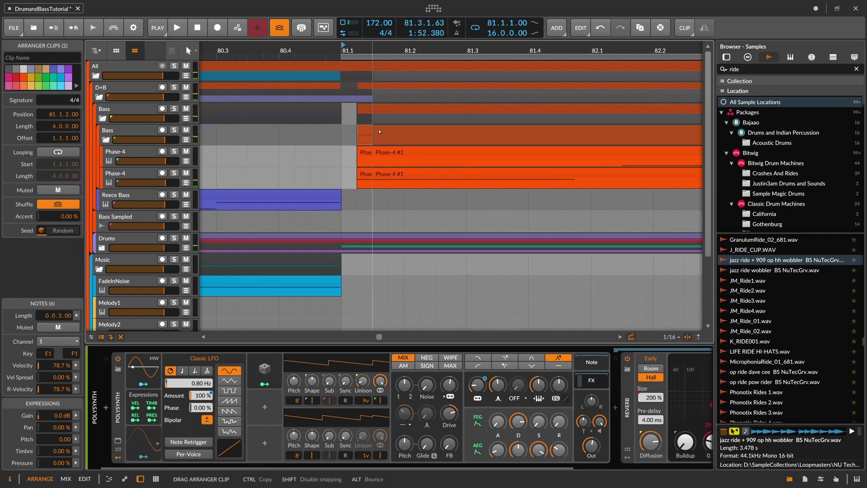
pyautogui.press('space')
pyautogui.moveTo(382, 55); pyautogui.dragTo(382, 48)
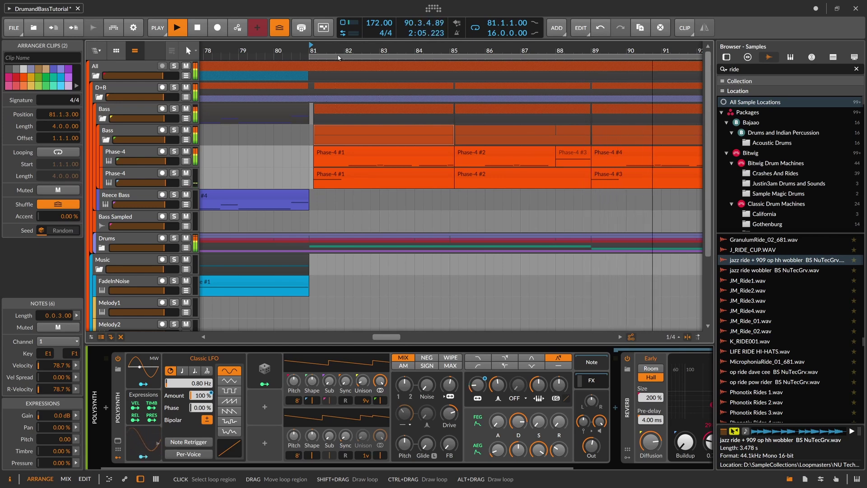
pyautogui.moveTo(336, 51); pyautogui.dragTo(314, 21)
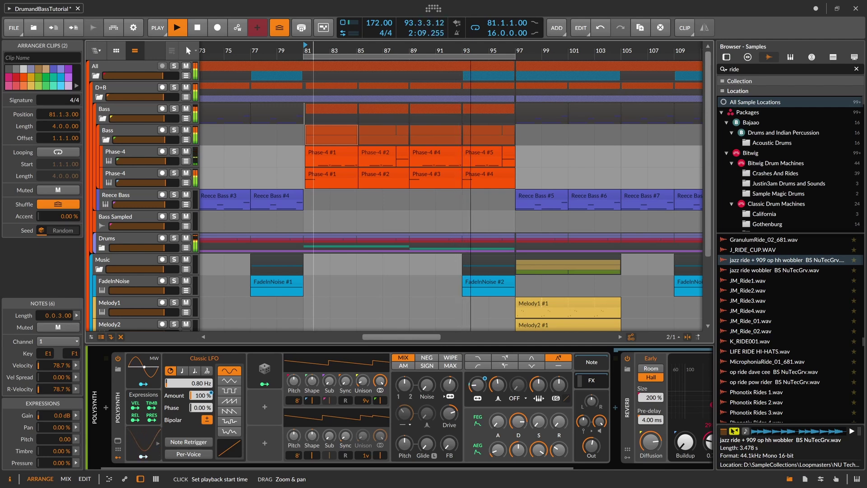
pyautogui.press('space')
# Move the first bass clip group back to start at 81.1.1
pyautogui.moveTo(315, 52); pyautogui.dragTo(331, 85)
pyautogui.moveTo(310, 132); pyautogui.dragTo(302, 129)
pyautogui.moveTo(348, 51); pyautogui.dragTo(321, 50)
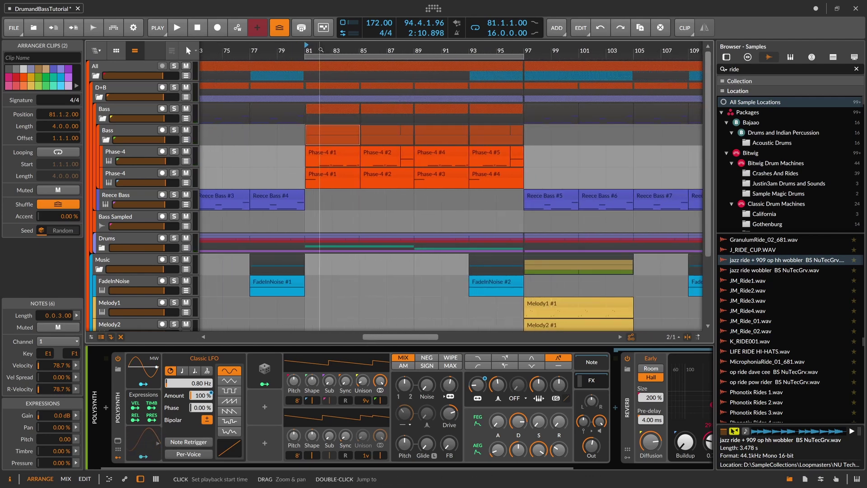
pyautogui.moveTo(323, 51); pyautogui.dragTo(354, 51)
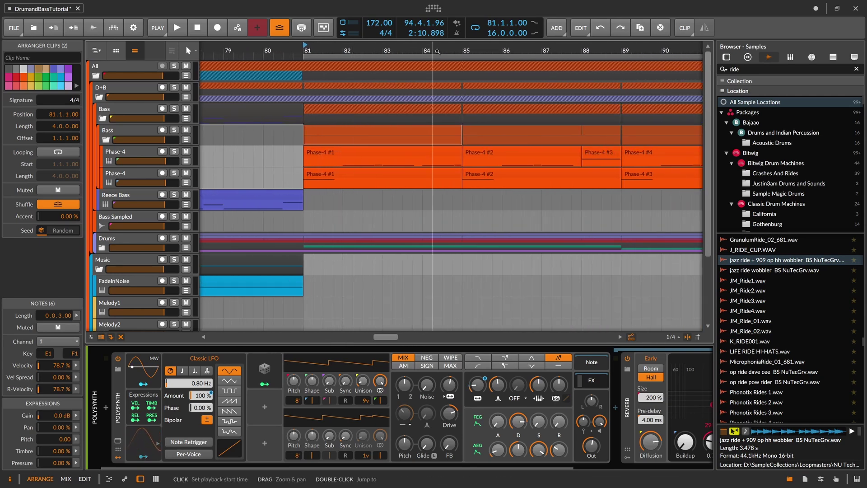
# Try shifting all the bass clips in the section from bar 81 to start at 81.3.1 and play them
pyautogui.moveTo(422, 51); pyautogui.dragTo(415, 51)
pyautogui.moveTo(650, 130); pyautogui.dragTo(364, 134)
pyautogui.moveTo(378, 51); pyautogui.dragTo(380, 59)
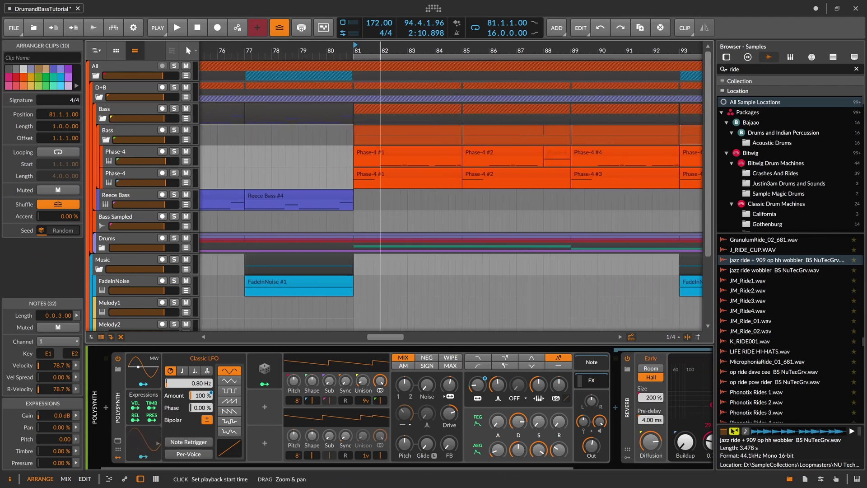
pyautogui.moveTo(364, 132); pyautogui.dragTo(376, 132)
pyautogui.press('space')
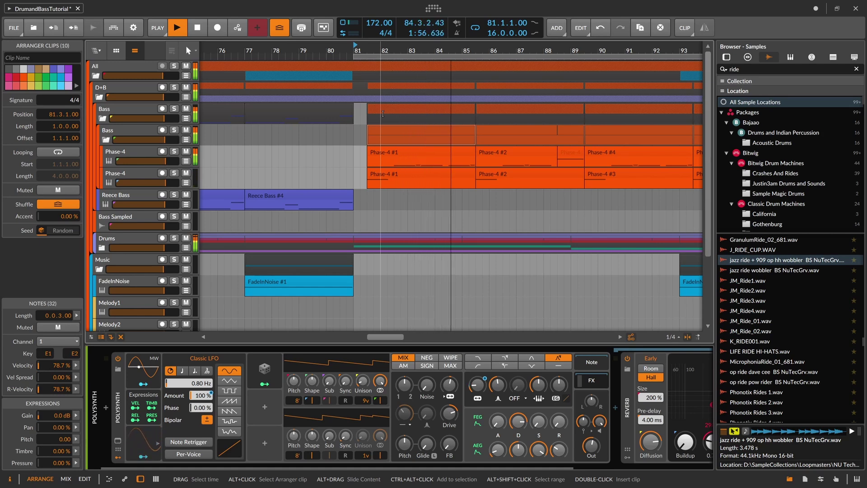
pyautogui.press('space')
# Undo the shift of the bass clips in the section from bar 81
pyautogui.moveTo(386, 51); pyautogui.dragTo(348, 49)
pyautogui.hotkey('ctrl', 'z')
pyautogui.hotkey('ctrl', 'z')
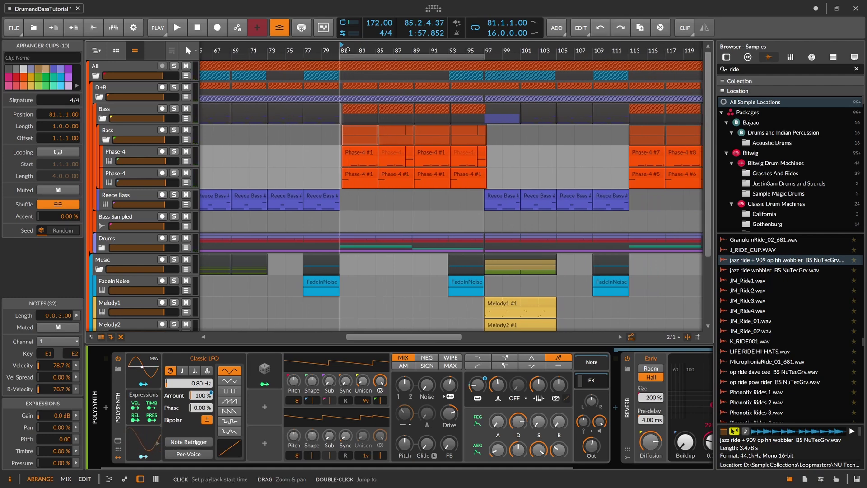
# Set the loop region to start at bar 113 and delete the section's bass clips after its first four-bar group
pyautogui.moveTo(464, 50); pyautogui.dragTo(429, 131)
pyautogui.click(609, 133)
pyautogui.press('Delete')
# Move the remaining four-bar bass clip group to start at 113.2.1
pyautogui.moveTo(388, 67); pyautogui.dragTo(388, 85)
pyautogui.moveTo(352, 51)
pyautogui.mouseDown()
pyautogui.moveTo(352, 72)
pyautogui.moveTo(352, 61)
pyautogui.mouseUp()
pyautogui.click(394, 134)
pyautogui.moveTo(348, 135); pyautogui.dragTo(372, 132)
pyautogui.click(371, 134)
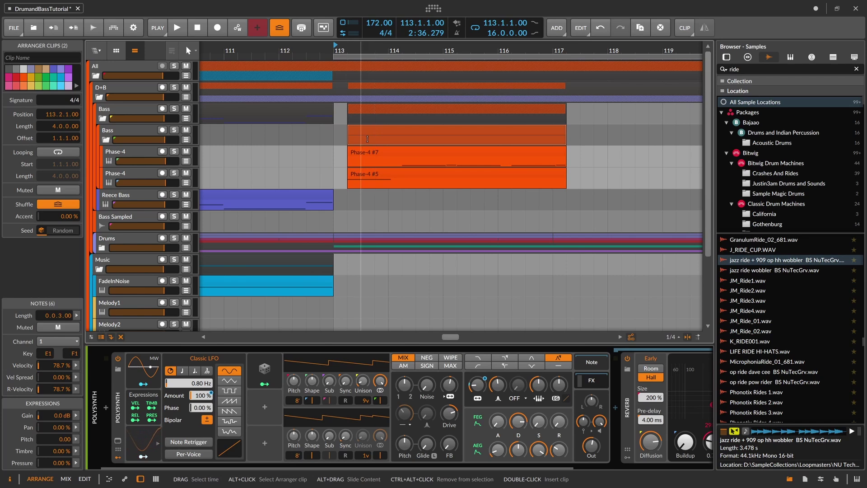
# Split the bass group clip at bar 117 and move the cut-off end piece to 113.1.1
pyautogui.click(553, 158)
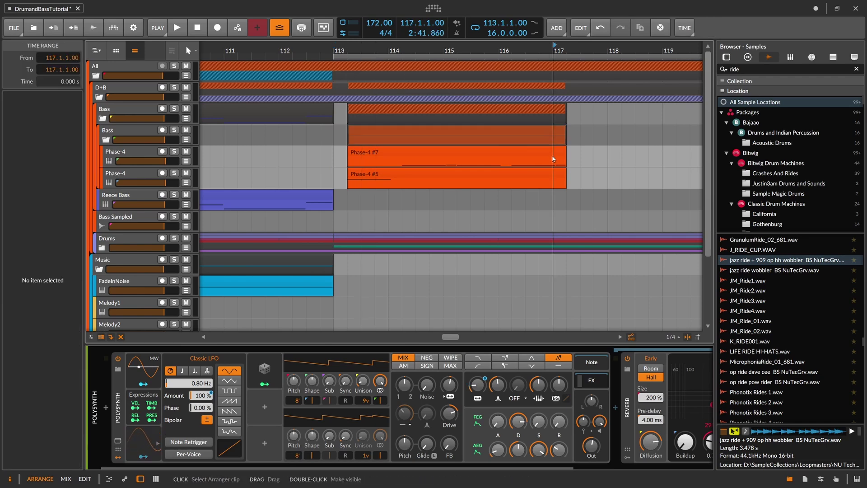
pyautogui.click(551, 140)
pyautogui.press('1')
pyautogui.click(564, 137)
pyautogui.click(559, 136)
pyautogui.click(550, 137)
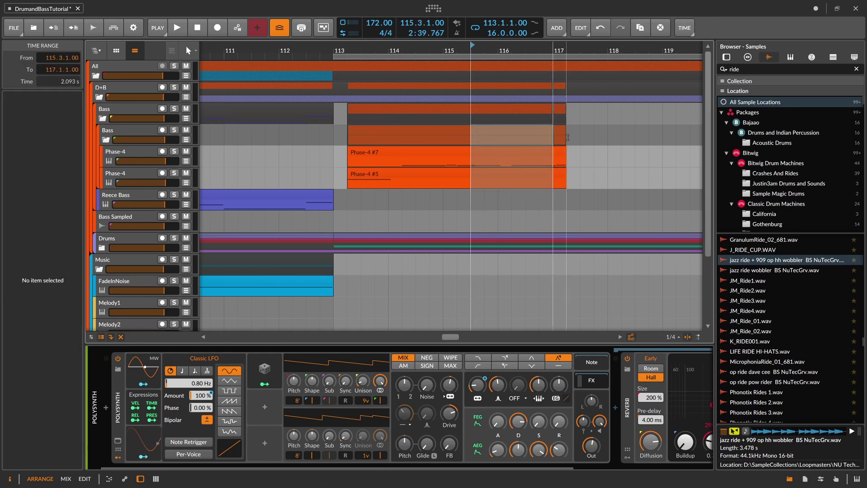
pyautogui.moveTo(557, 131); pyautogui.dragTo(340, 130)
# Open the short Phase-4 #7 piece in an enlarged note editor and delete every note except the final F1
pyautogui.doubleClick(340, 154)
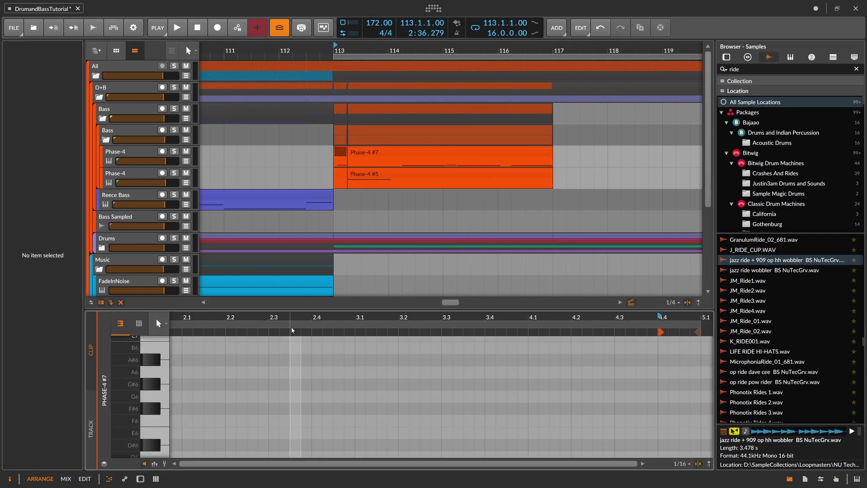
pyautogui.moveTo(301, 310); pyautogui.dragTo(297, 228)
pyautogui.scroll(-5, 449, 352)
pyautogui.scroll(-5, 447, 351)
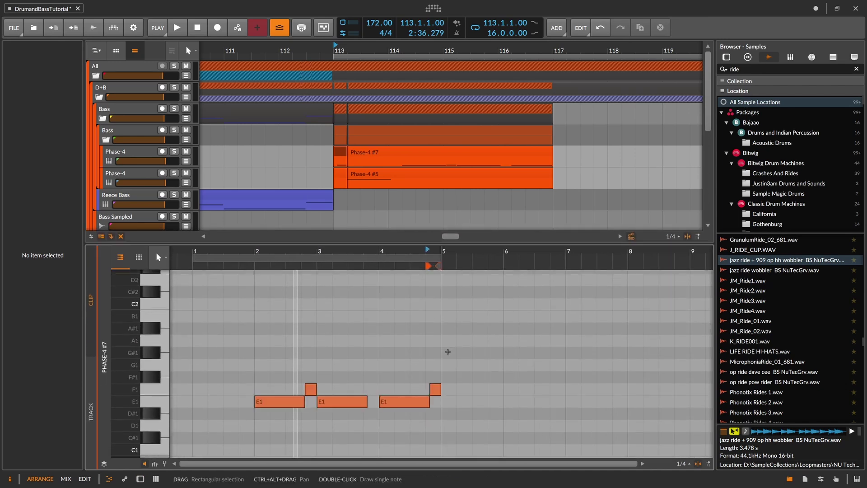
pyautogui.scroll(1, 448, 351)
pyautogui.moveTo(407, 338); pyautogui.dragTo(236, 402)
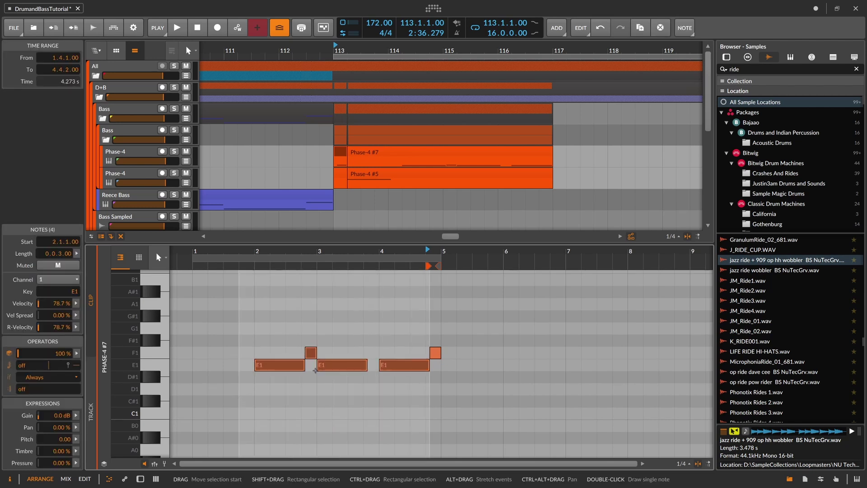
pyautogui.press('Delete')
# Extend the remaining note's start to 4.4.1, raise it an octave to F2, and play the result
pyautogui.click(436, 352)
pyautogui.moveTo(436, 252); pyautogui.dragTo(441, 259)
pyautogui.click(438, 323)
pyautogui.moveTo(426, 352); pyautogui.dragTo(414, 350)
pyautogui.click(427, 339)
pyautogui.click(427, 352)
pyautogui.hotkey('shift', 'Up')
pyautogui.press('space')
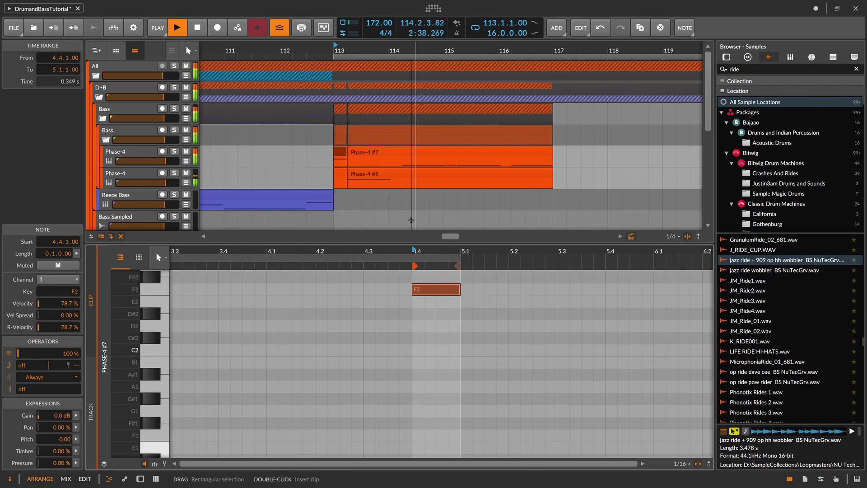
# Loop the four bars covered by the bass clips from bar 113 and play them
pyautogui.click(531, 110)
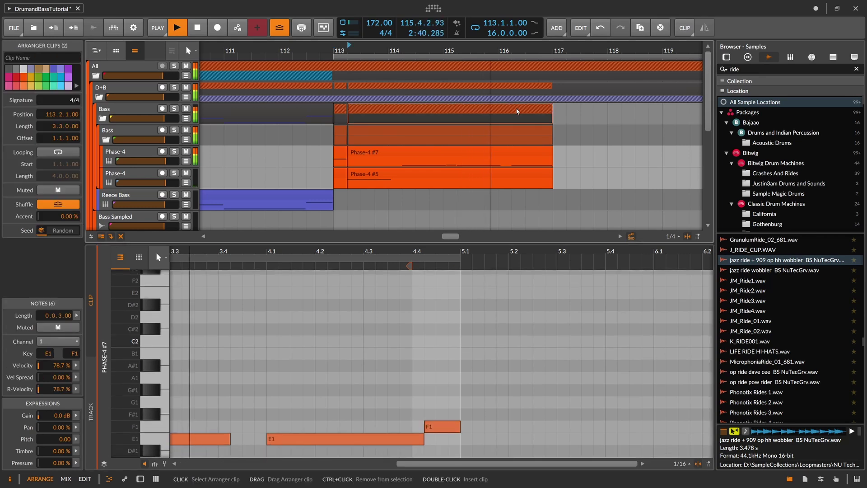
pyautogui.hotkey('ctrl', 'l')
pyautogui.press('space')
pyautogui.press('space')
pyautogui.press('space')
pyautogui.click(336, 49)
pyautogui.press('space')
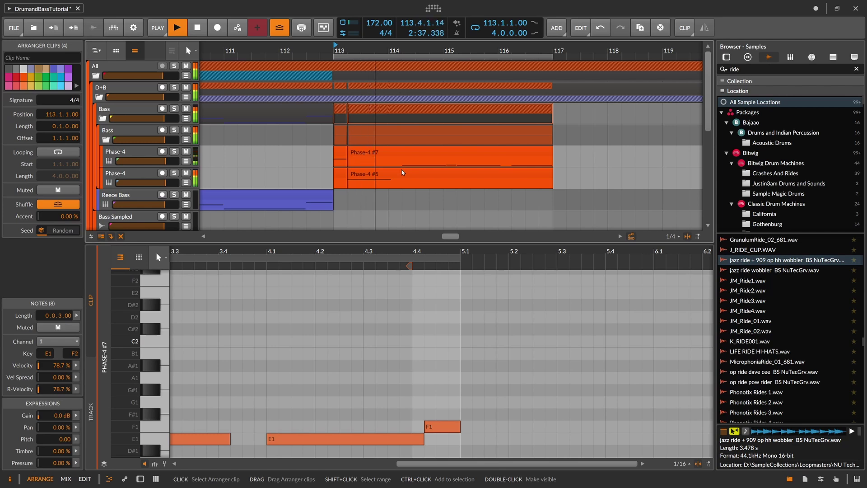
pyautogui.click(137, 175)
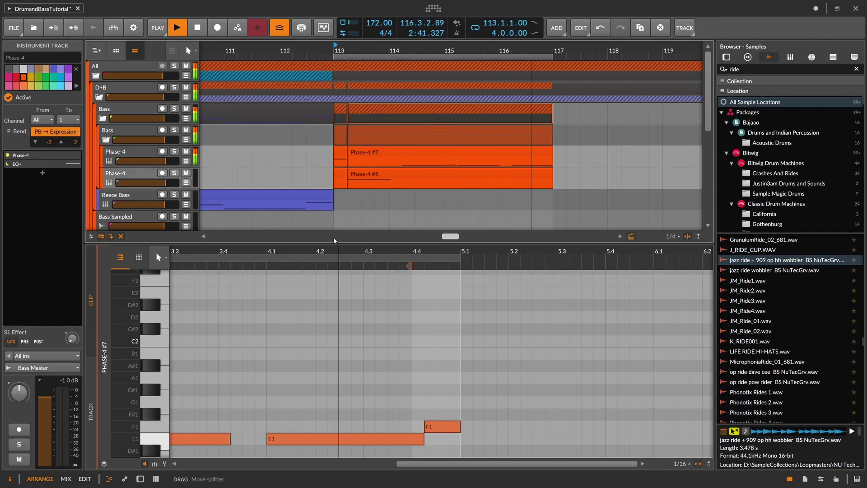
pyautogui.press('space')
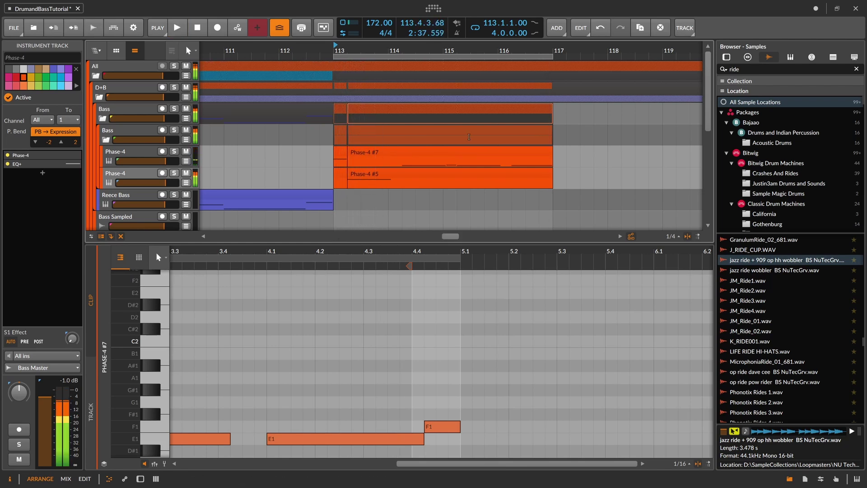
# Consolidate the split bass clips on the Phase-4 tracks into four-bar clips from bar 113 and play them
pyautogui.click(339, 155)
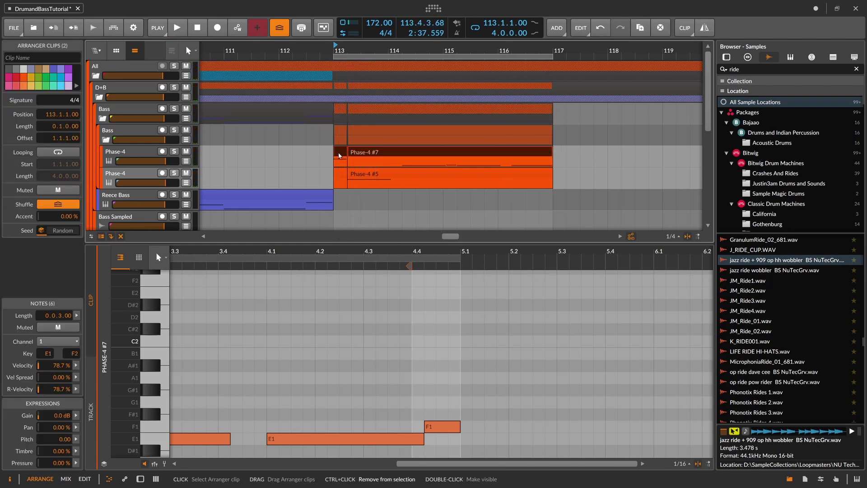
pyautogui.hotkey('ctrl', 'j')
pyautogui.click(337, 178)
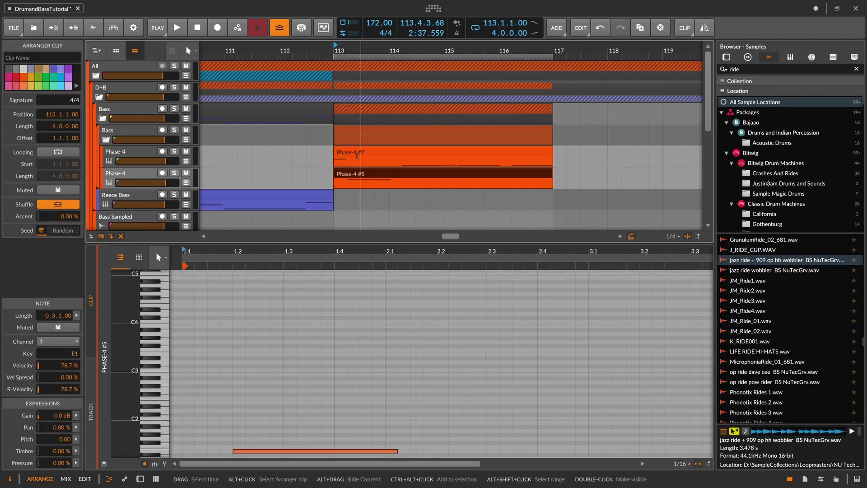
pyautogui.click(360, 158)
pyautogui.press('space')
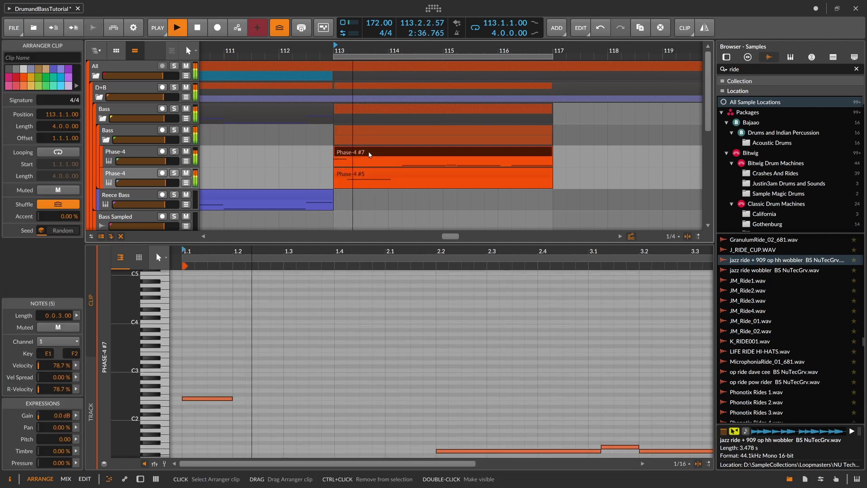
pyautogui.press('space')
pyautogui.press('space')
# Show the lower Phase-4 track's devices while the loop plays, and stop playback
pyautogui.doubleClick(144, 176)
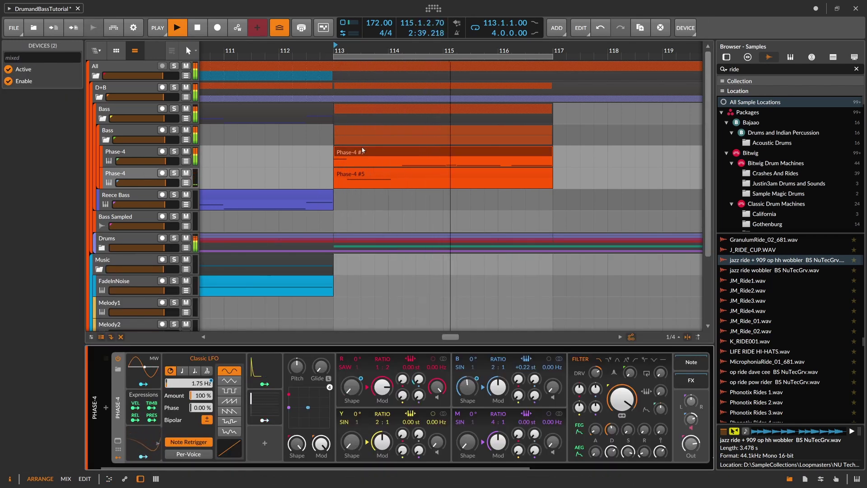
pyautogui.moveTo(430, 50); pyautogui.dragTo(332, 28)
pyautogui.press('space')
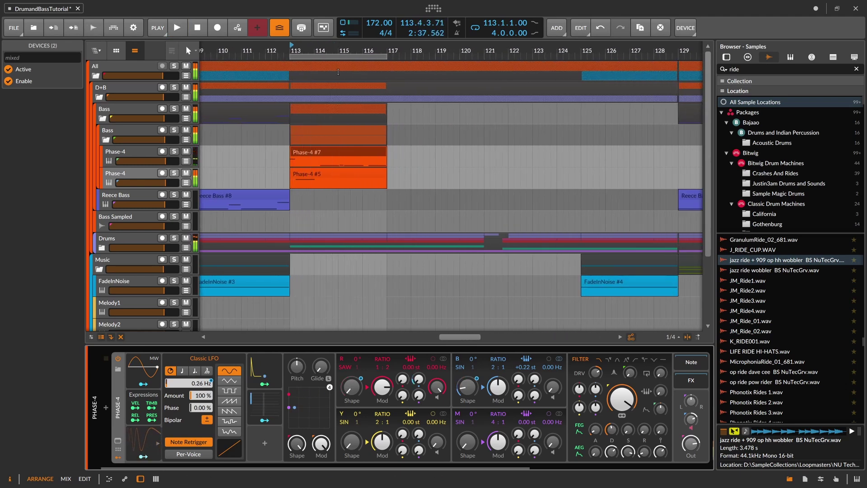
# Duplicate the four-bar bass group clip to bar 117 and shift the copy to start at 117.1.3
pyautogui.click(324, 107)
pyautogui.hotkey('ctrl', 'd')
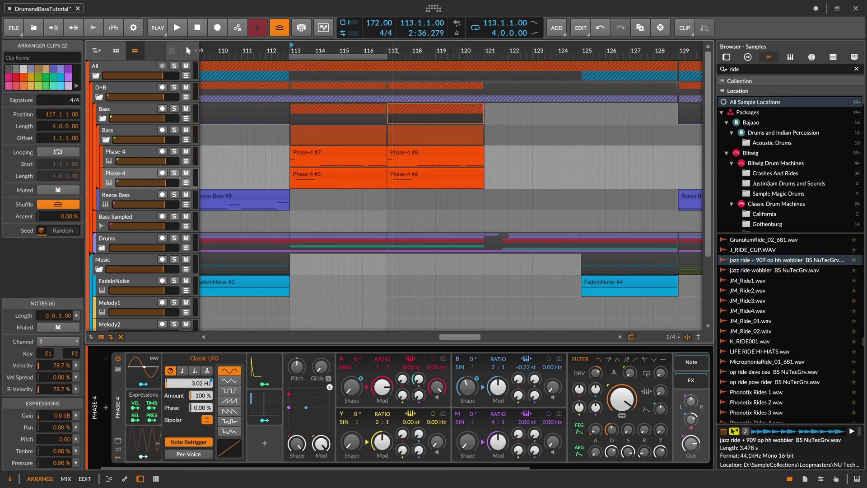
pyautogui.moveTo(367, 55)
pyautogui.mouseDown()
pyautogui.moveTo(450, 63)
pyautogui.moveTo(357, 68)
pyautogui.mouseUp()
pyautogui.click(351, 111)
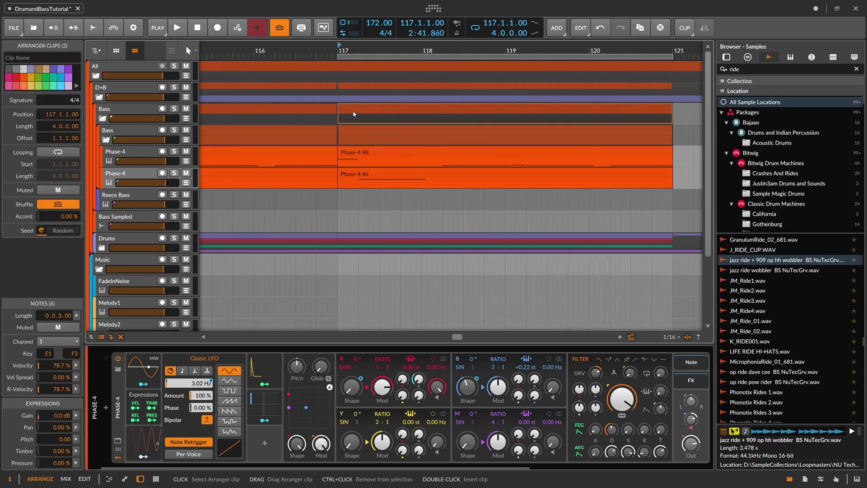
pyautogui.moveTo(352, 115); pyautogui.dragTo(360, 115)
# Select the shifted Phase-4 #8 clip and play from bar 117
pyautogui.click(388, 153)
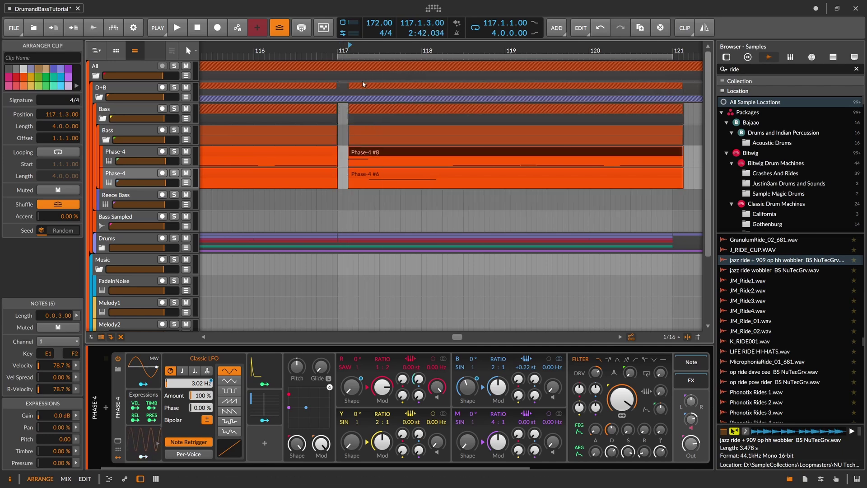
pyautogui.click(339, 50)
pyautogui.press('space')
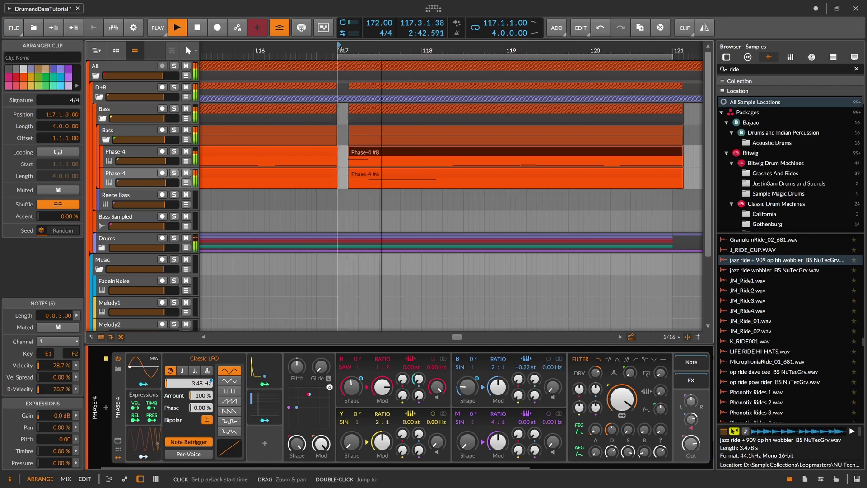
# Split the shifted bass clips at bar 121, move the overhanging piece into the gap at 117.1.1, and play from bar 117
pyautogui.press('space')
pyautogui.click(676, 130)
pyautogui.press('5')
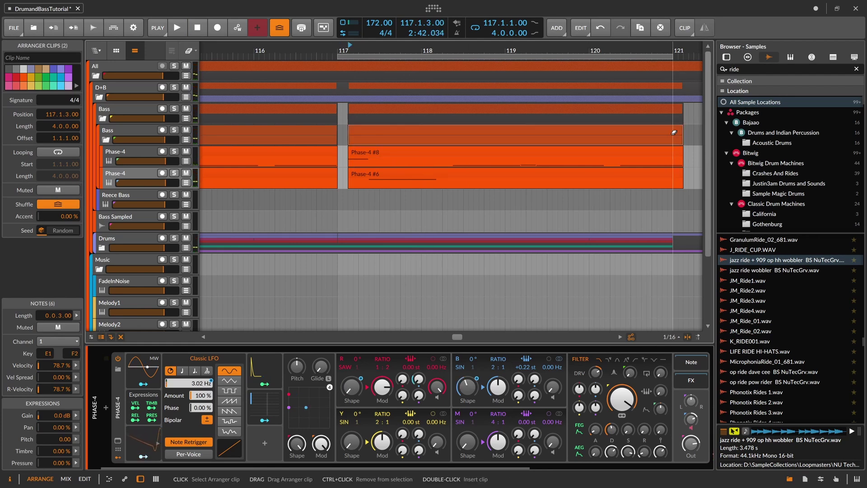
pyautogui.click(673, 142)
pyautogui.moveTo(678, 131); pyautogui.dragTo(341, 141)
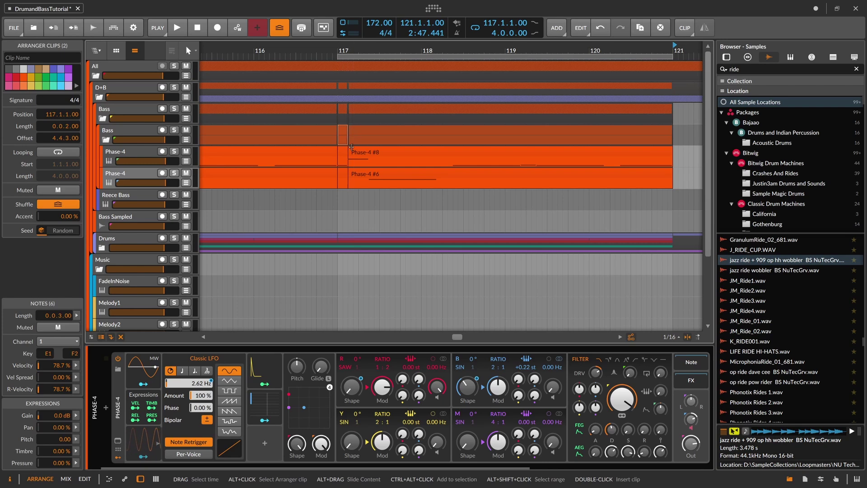
pyautogui.press('space')
pyautogui.press('space')
pyautogui.press('space')
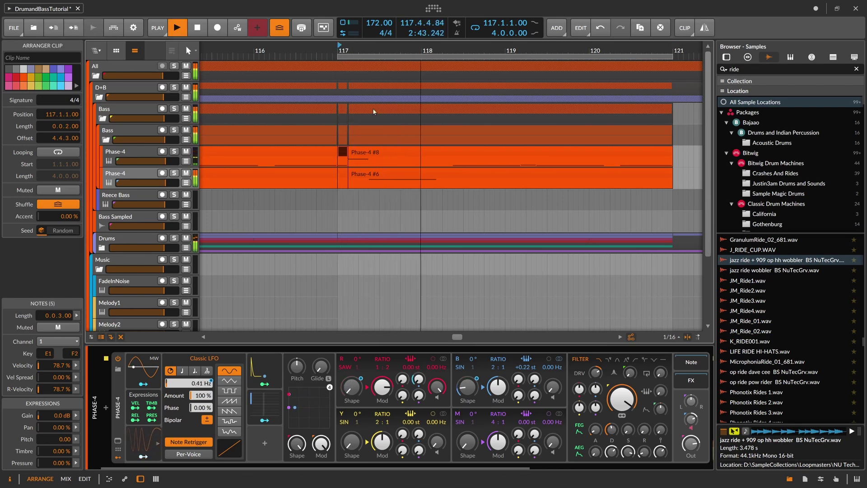
# Stop playback and extend the loop region to eight bars starting at bar 113
pyautogui.scroll(-3, 391, 52)
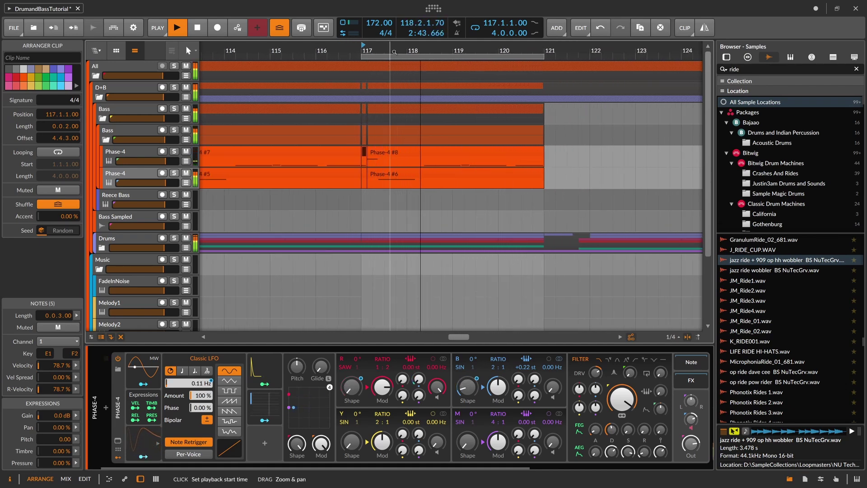
pyautogui.press('space')
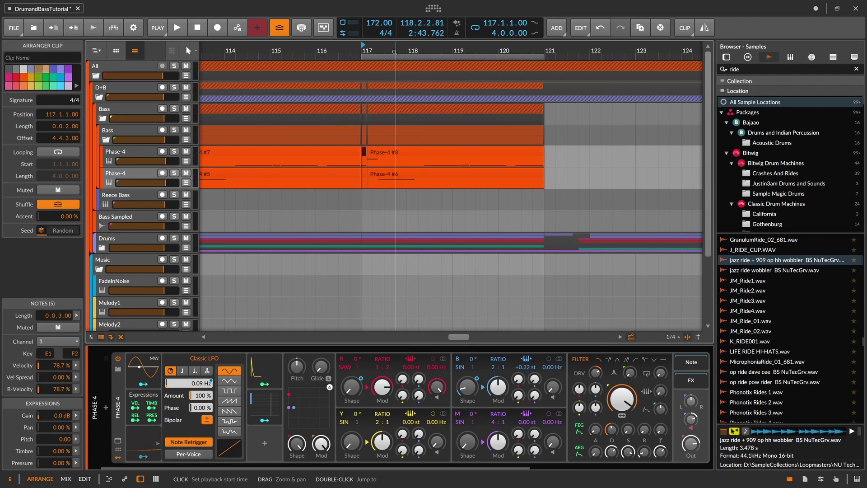
pyautogui.moveTo(389, 46); pyautogui.dragTo(315, 114)
pyautogui.click(307, 113)
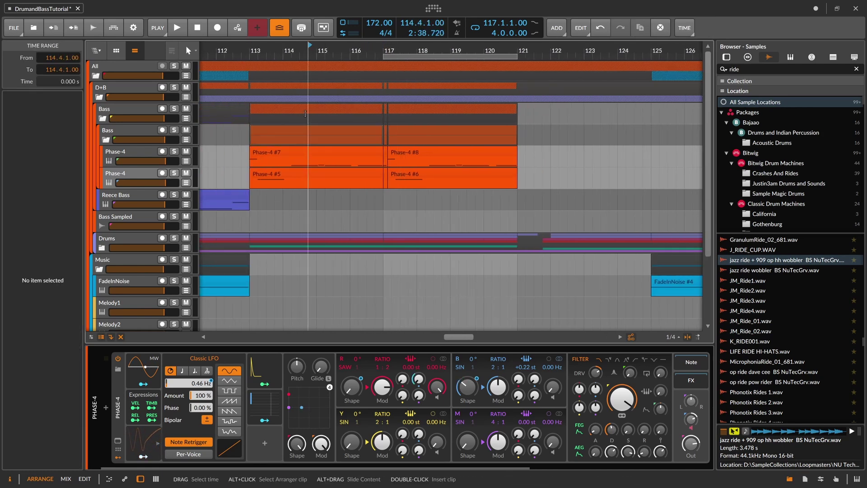
pyautogui.click(305, 113)
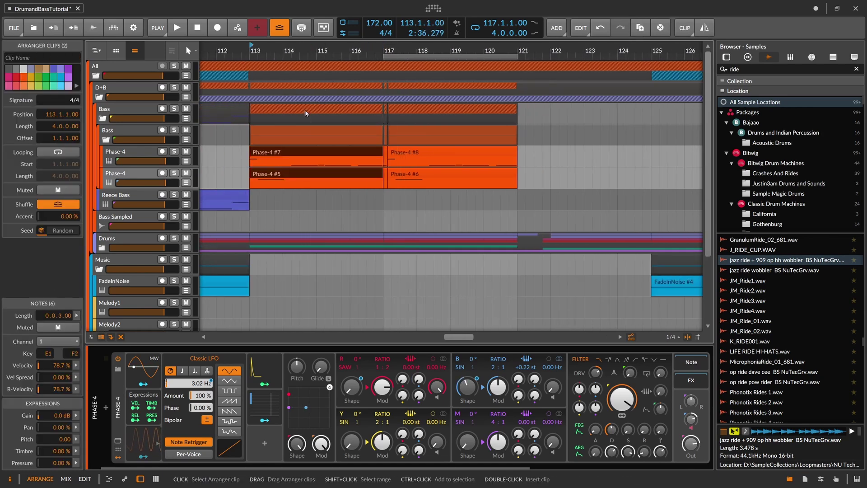
pyautogui.moveTo(400, 48); pyautogui.dragTo(303, 49)
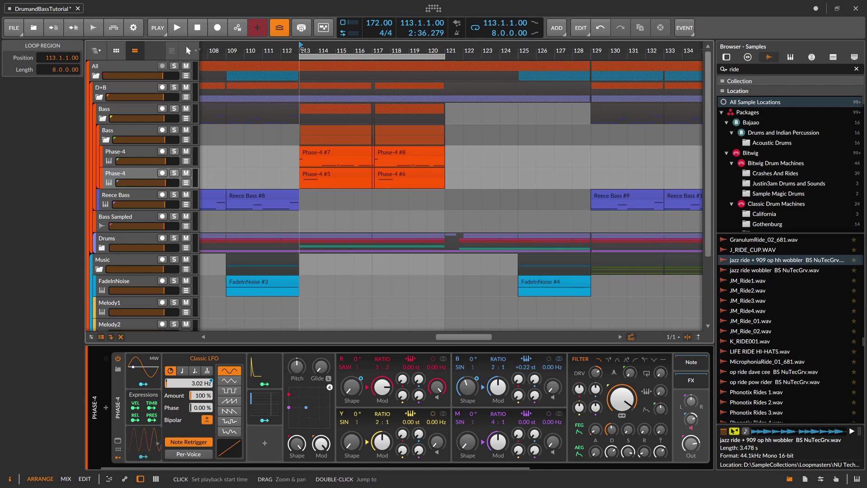
pyautogui.moveTo(336, 48); pyautogui.dragTo(385, 49)
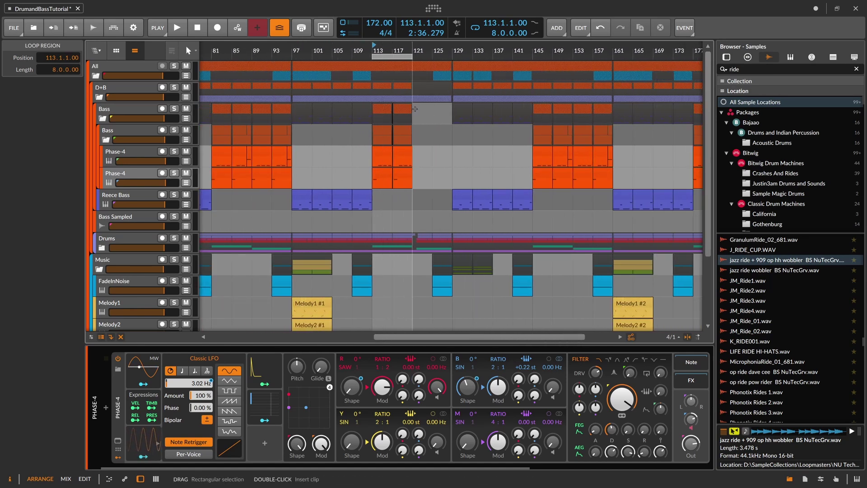
# Duplicate the bass section from bar 113 to fill up to bar 129 and set the loop region to 16 bars
pyautogui.click(382, 111)
pyautogui.hotkey('ctrl', 'd')
pyautogui.moveTo(400, 54); pyautogui.dragTo(511, 60)
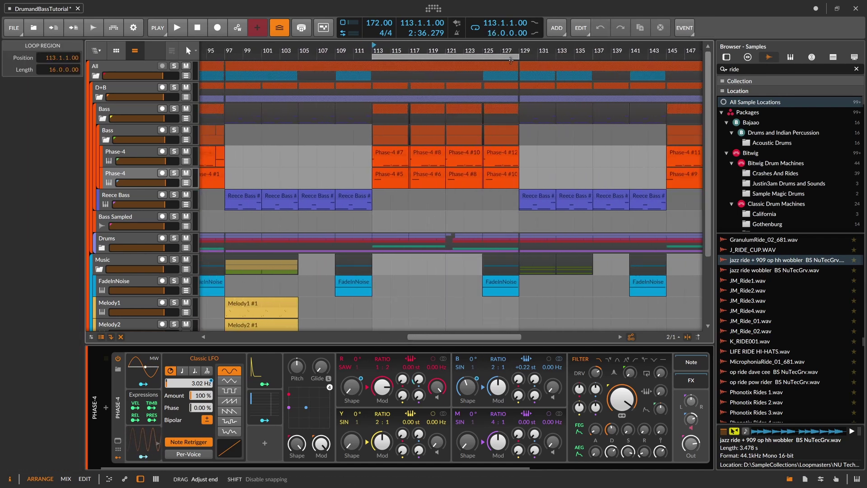
# Set the loop region to 48 bars from bar 81 and listen to the bass section from bar 113
pyautogui.moveTo(392, 51); pyautogui.dragTo(257, 45)
pyautogui.press('space')
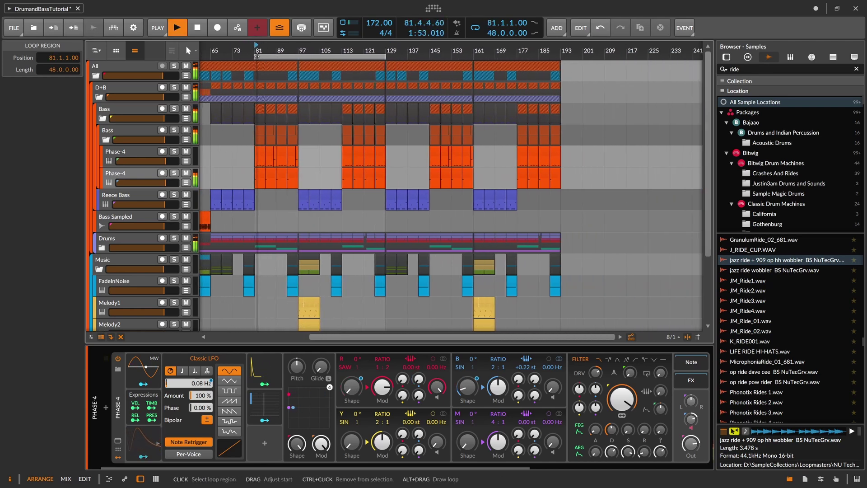
pyautogui.click(342, 50)
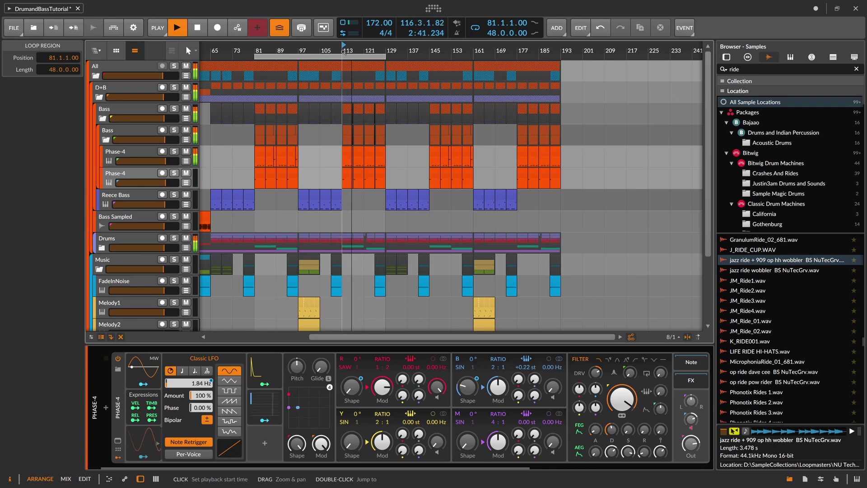
pyautogui.moveTo(353, 52); pyautogui.dragTo(379, 68)
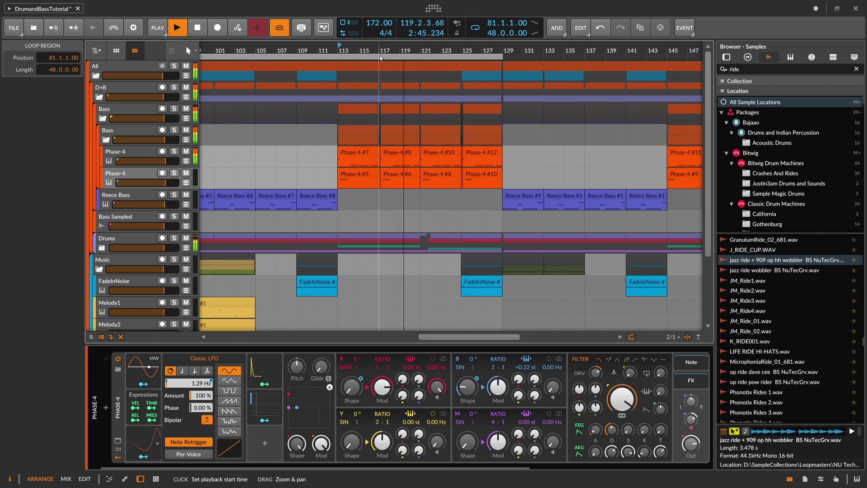
# Expand the Drums group to view its tracks during playback, and stop playing
pyautogui.scroll(-3, 319, 131)
pyautogui.click(102, 163)
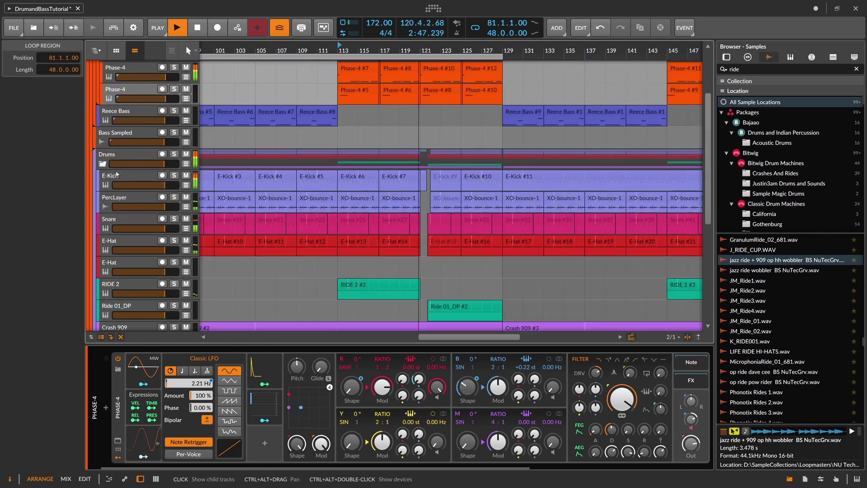
pyautogui.scroll(-3, 226, 197)
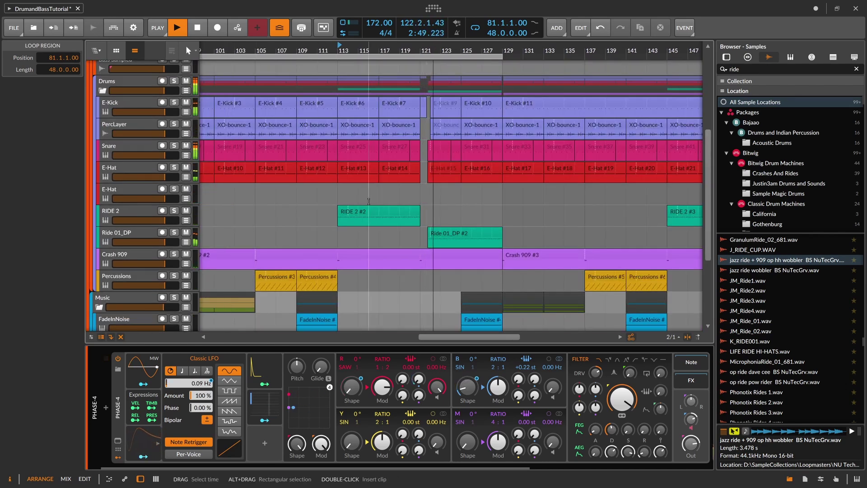
pyautogui.scroll(2, 372, 194)
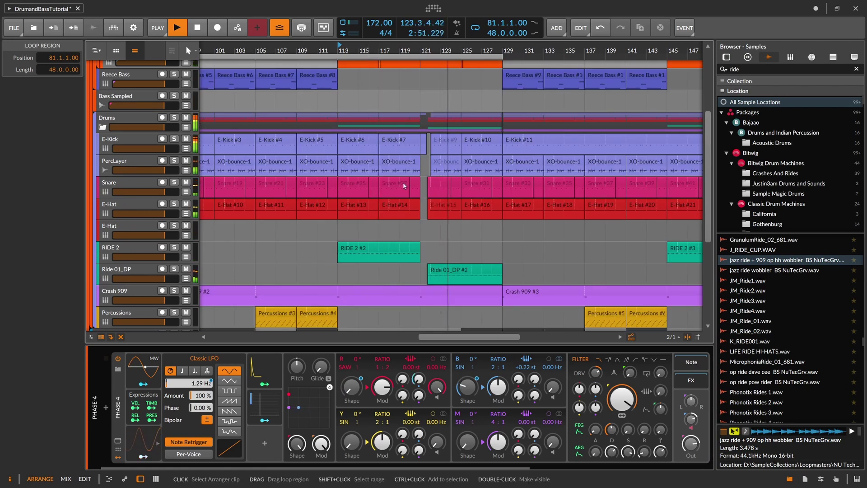
pyautogui.scroll(6, 403, 183)
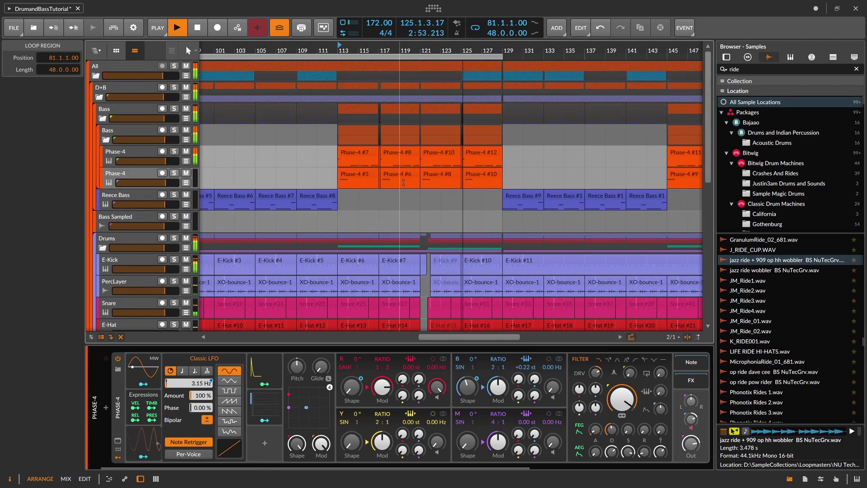
pyautogui.press('space')
# Delete the shifted bass clips between bars 117 and 129, including the leftover half-beat piece at 117.1.1
pyautogui.click(482, 136)
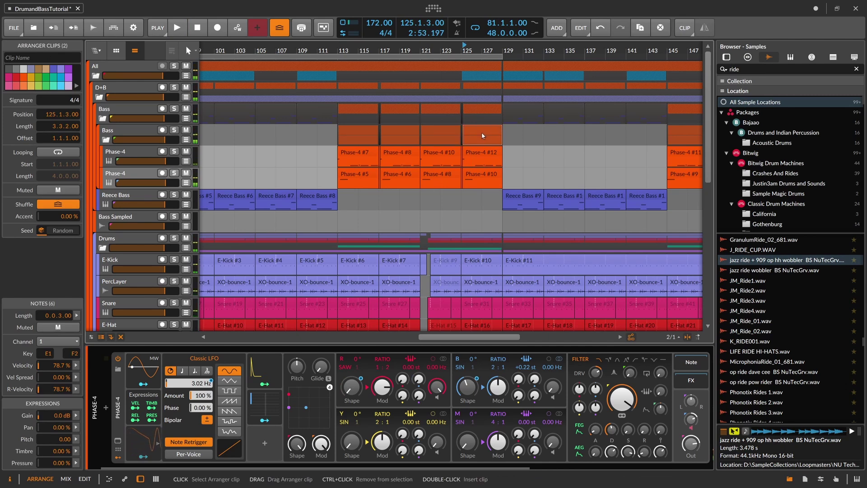
pyautogui.press('Delete')
pyautogui.moveTo(472, 129); pyautogui.dragTo(426, 131)
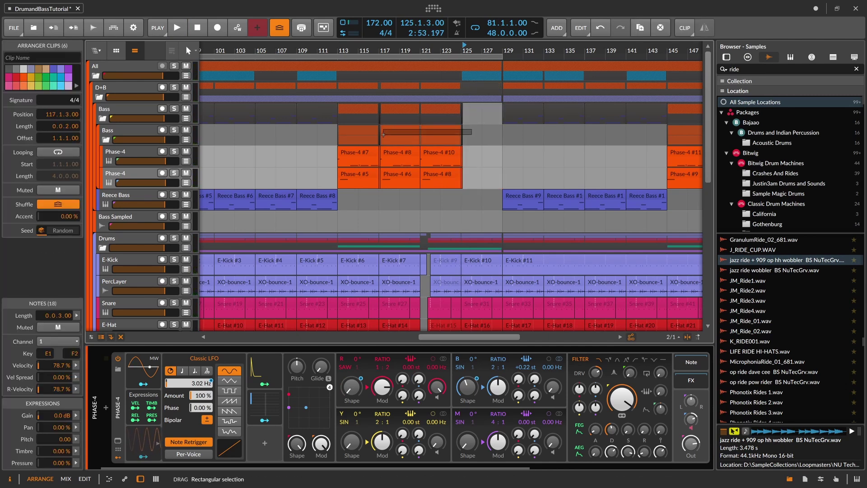
pyautogui.press('Delete')
pyautogui.scroll(5, 425, 134)
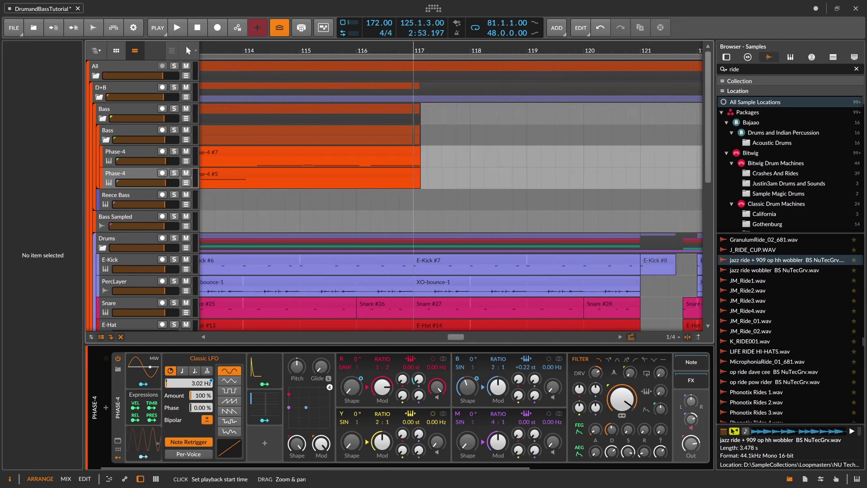
pyautogui.click(417, 137)
pyautogui.click(423, 112)
pyautogui.press('Delete')
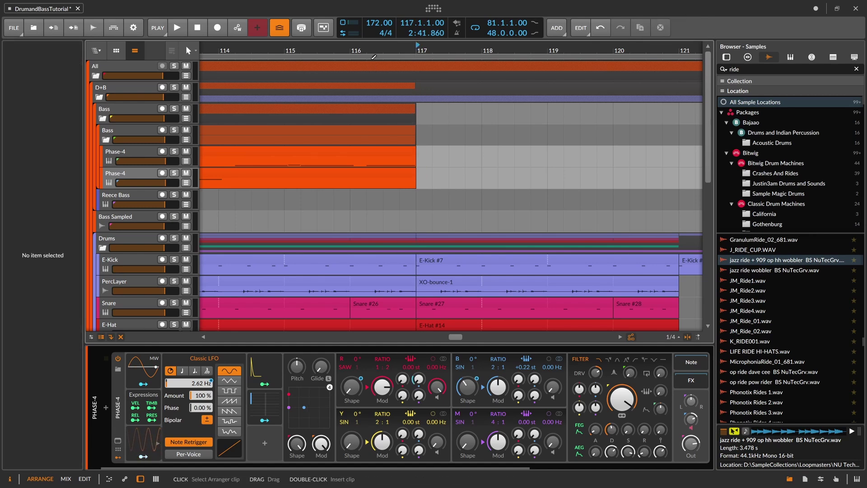
# Duplicate the four-bar bass group clip at bar 113 three times to fill the section up to bar 129
pyautogui.scroll(-5, 371, 64)
pyautogui.click(352, 113)
pyautogui.hotkey('ctrl', 'd')
pyautogui.hotkey('ctrl', 'd')
pyautogui.hotkey('ctrl', 'd')
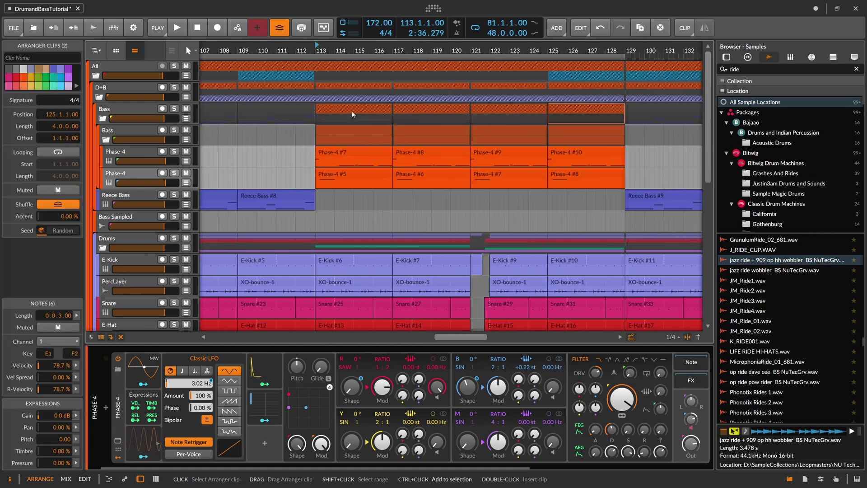
# Play the repeated bass clips from bar 113 and stop playback
pyautogui.press('space')
pyautogui.scroll(-3, 339, 50)
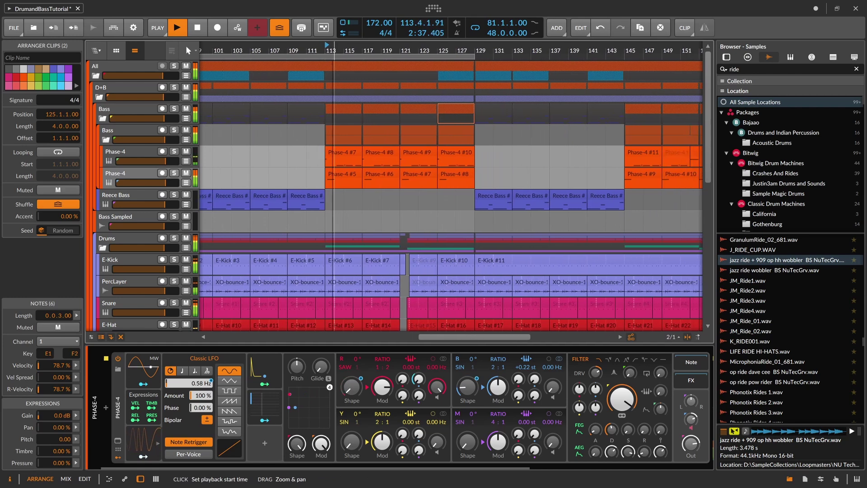
pyautogui.moveTo(336, 50); pyautogui.dragTo(336, 41)
pyautogui.scroll(-4, 344, 81)
pyautogui.scroll(4, 346, 81)
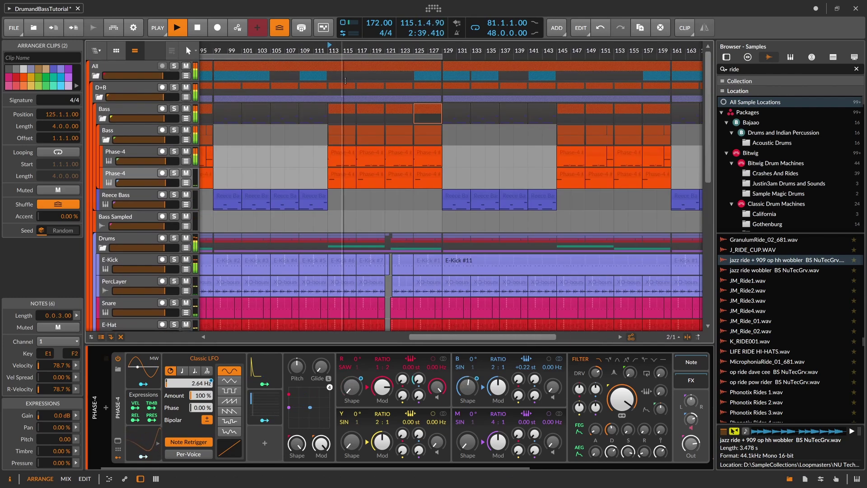
pyautogui.press('space')
# Set the loop region to 128 bars from bar 65 and place the playback start at bar 161
pyautogui.moveTo(347, 48); pyautogui.dragTo(524, 54)
pyautogui.moveTo(316, 54); pyautogui.dragTo(345, 46)
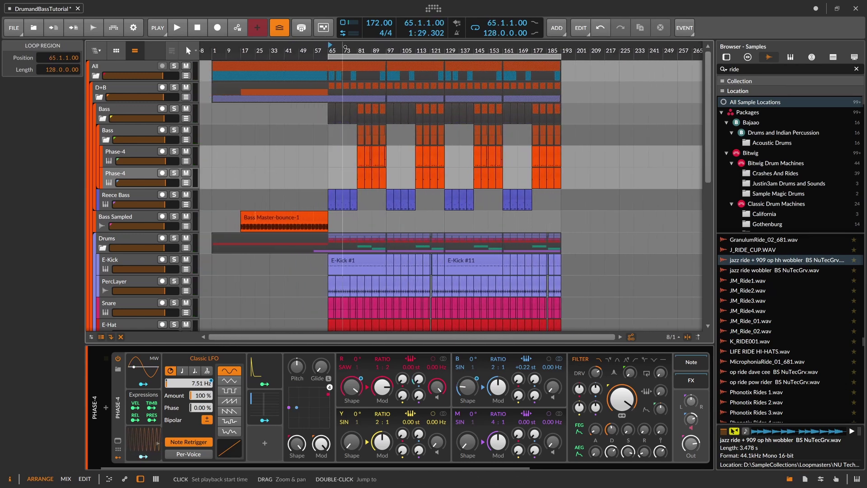
pyautogui.click(562, 49)
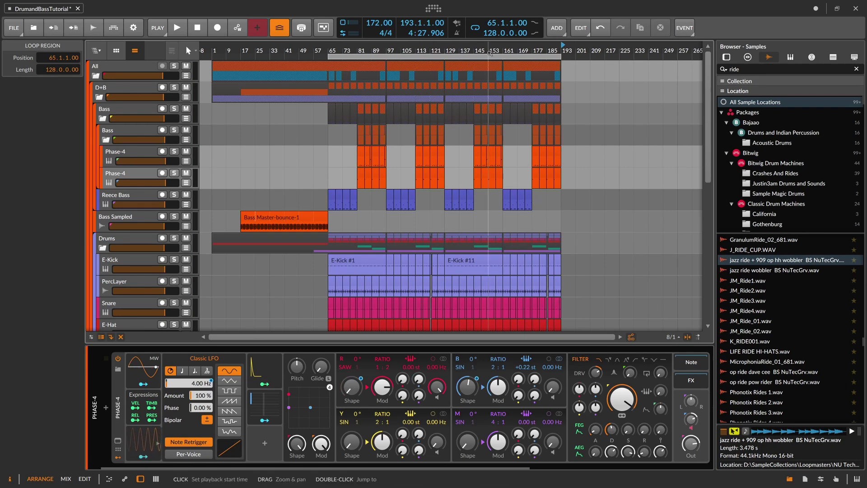
pyautogui.click(502, 52)
# Move the All group section at bar 161 to bar 193 and duplicate it to bar 225, extending the loop region to 192 bars
pyautogui.moveTo(511, 66); pyautogui.dragTo(568, 68)
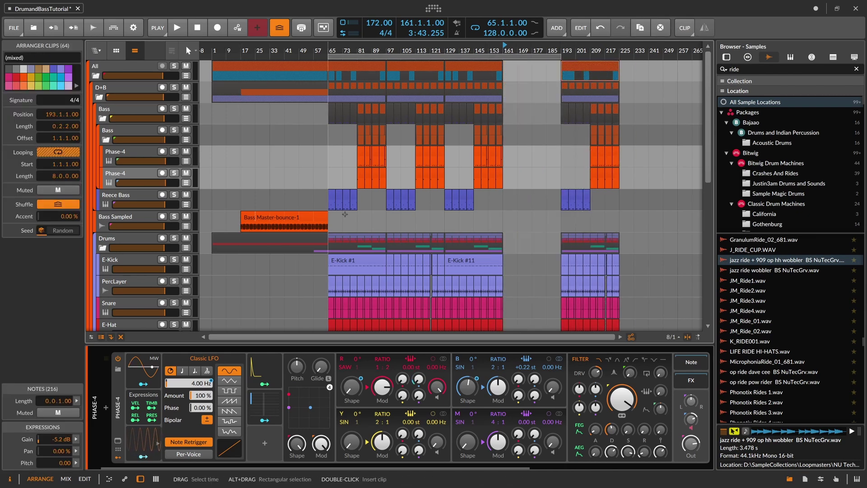
pyautogui.hotkey('ctrl', 'd')
pyautogui.moveTo(561, 48); pyautogui.dragTo(606, 63)
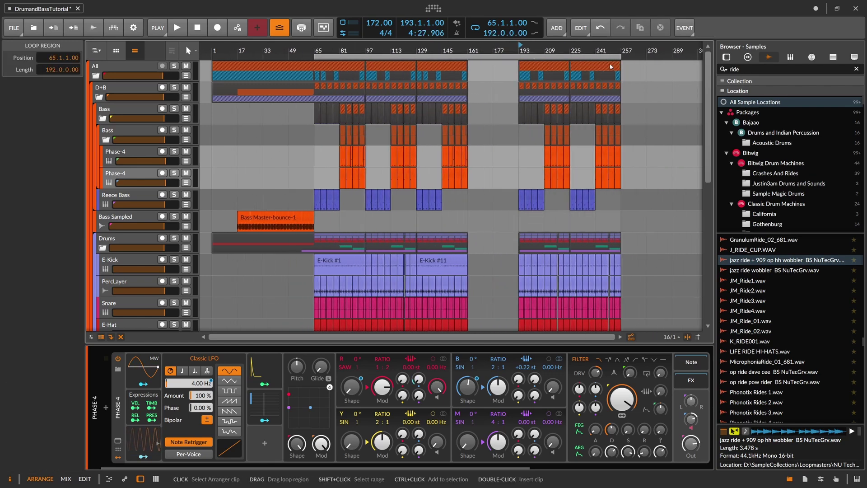
# Copy the intro's E-Hat clip to bar 161 and shorten the copy to end at bar 193
pyautogui.click(444, 91)
pyautogui.scroll(-4, 443, 91)
pyautogui.moveTo(228, 165); pyautogui.dragTo(481, 168)
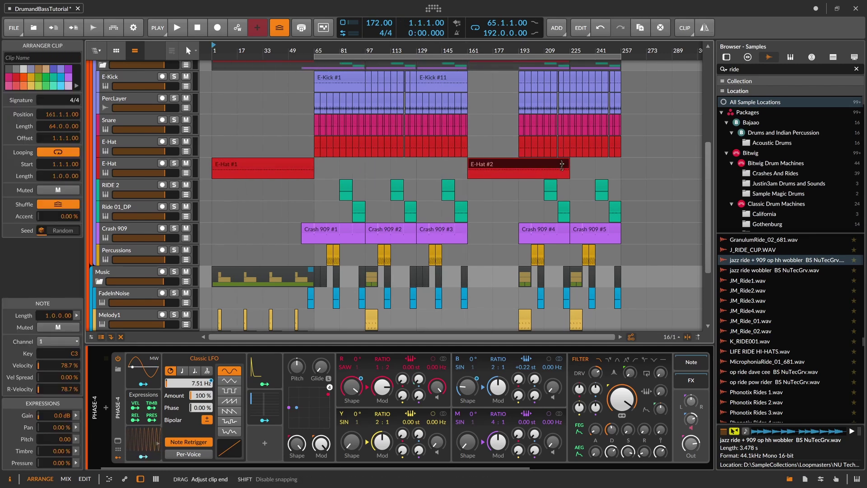
pyautogui.moveTo(567, 164); pyautogui.dragTo(519, 164)
# Copy the four-bar FadeInNoise clip from bar 61 to bar 189, leading into bar 193
pyautogui.scroll(-4, 320, 197)
pyautogui.moveTo(310, 195); pyautogui.dragTo(514, 196)
pyautogui.moveTo(520, 50); pyautogui.dragTo(518, 131)
pyautogui.moveTo(500, 195); pyautogui.dragTo(507, 196)
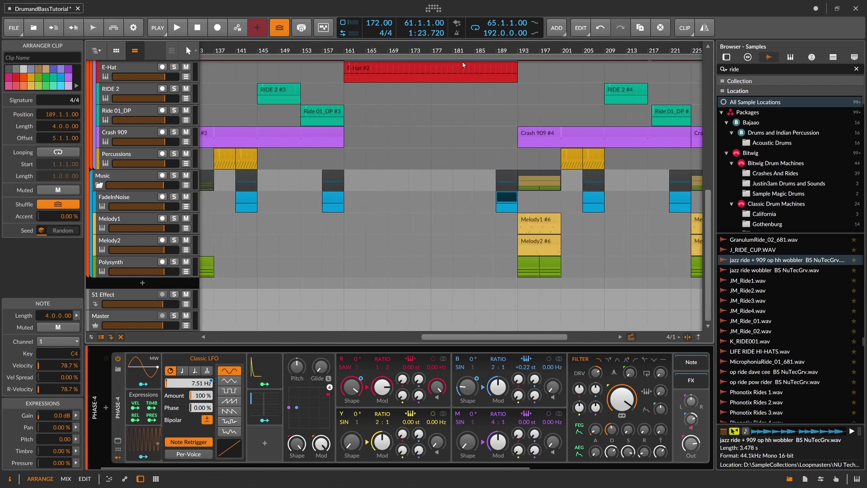
# Copy the two four-bar Polysynth clips at bar 129 to bar 161 and duplicate them to fill the gap up to bar 193
pyautogui.moveTo(461, 50); pyautogui.dragTo(473, 6)
pyautogui.scroll(1, 397, 154)
pyautogui.scroll(-1, 380, 172)
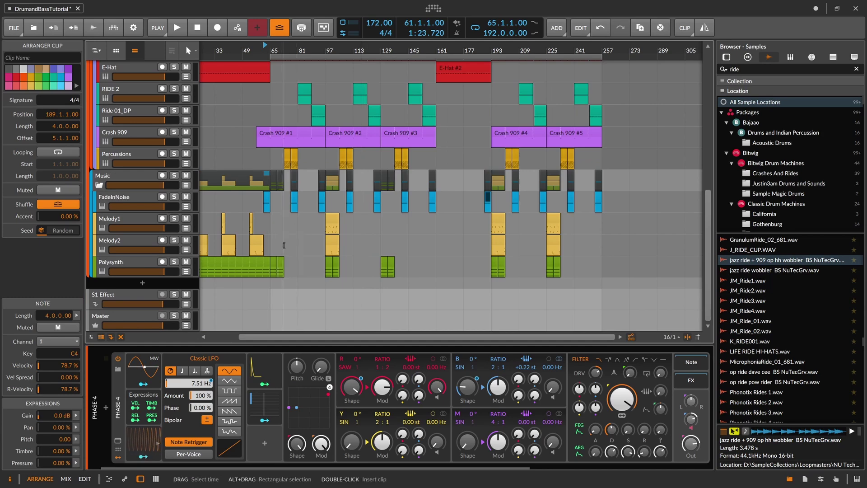
pyautogui.moveTo(400, 263); pyautogui.dragTo(434, 260)
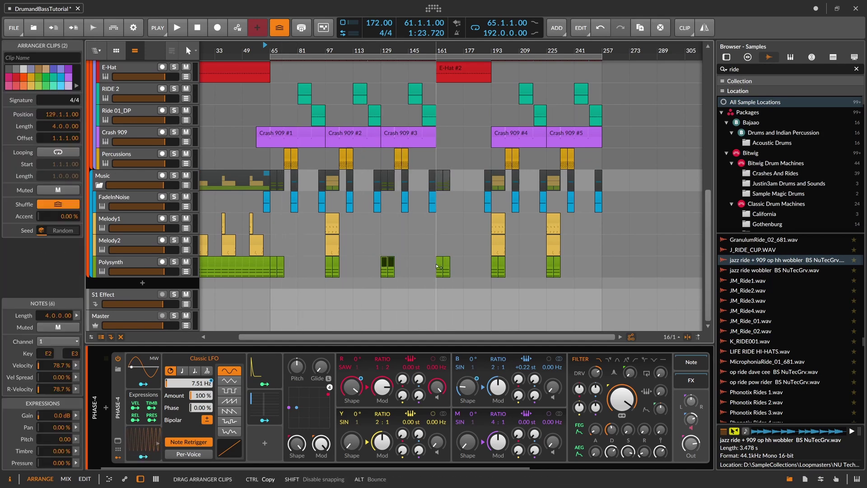
pyautogui.hotkey('ctrl', 'd')
pyautogui.hotkey('ctrl', 'd')
pyautogui.hotkey('ctrl', 'd')
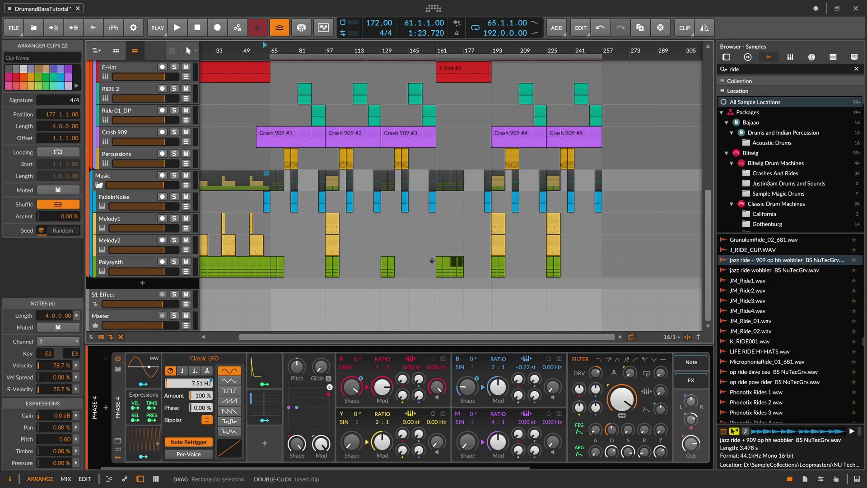
# Play from bar 161 and extend the Crash 909 #3 clip to 64 bars so it ends at bar 193
pyautogui.press('space')
pyautogui.click(438, 46)
pyautogui.press('space')
pyautogui.press('space')
pyautogui.moveTo(434, 142); pyautogui.dragTo(488, 143)
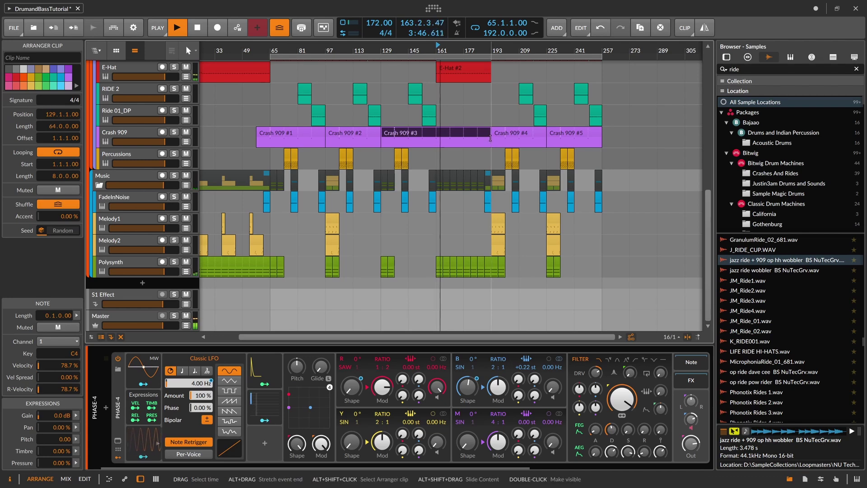
pyautogui.scroll(5, 446, 69)
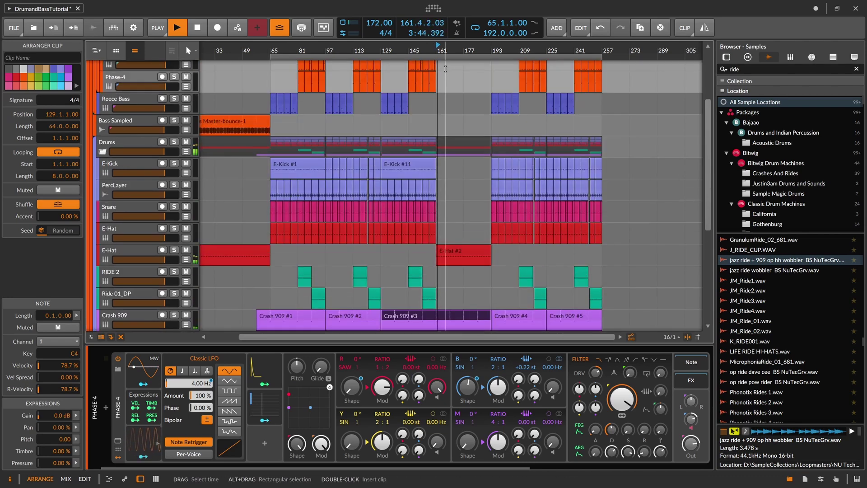
# Listen through the break from bar 161 into the section at bar 193 while examining the clips across the tracks
pyautogui.moveTo(445, 51); pyautogui.dragTo(412, 54)
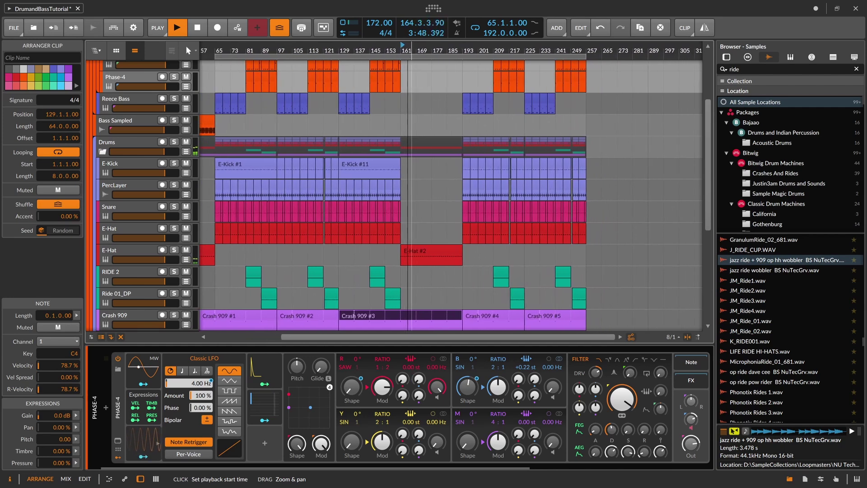
pyautogui.scroll(4, 430, 72)
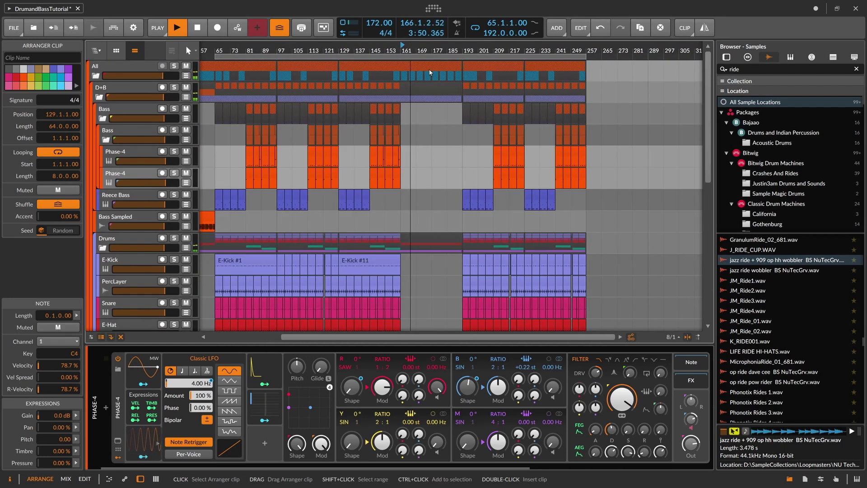
pyautogui.click(429, 83)
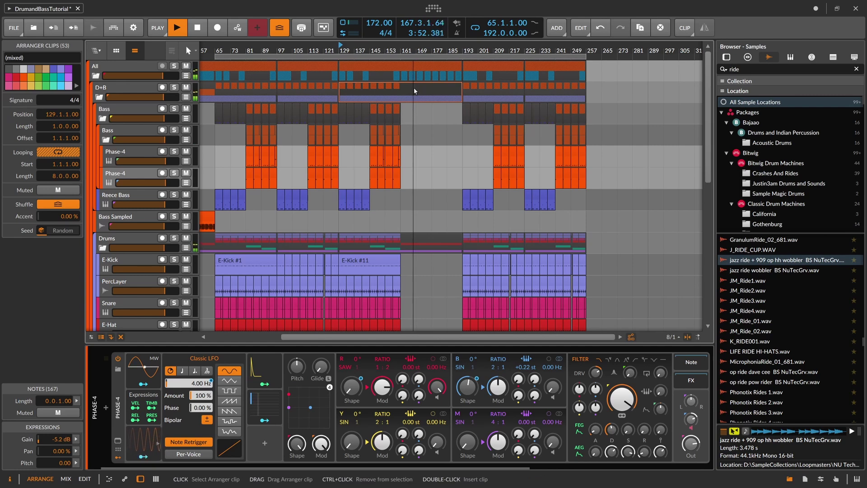
pyautogui.scroll(-5, 414, 88)
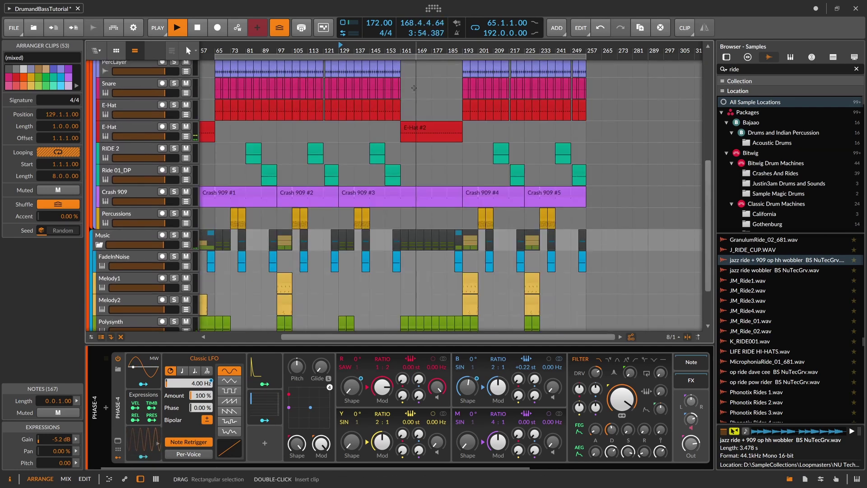
pyautogui.scroll(5, 429, 92)
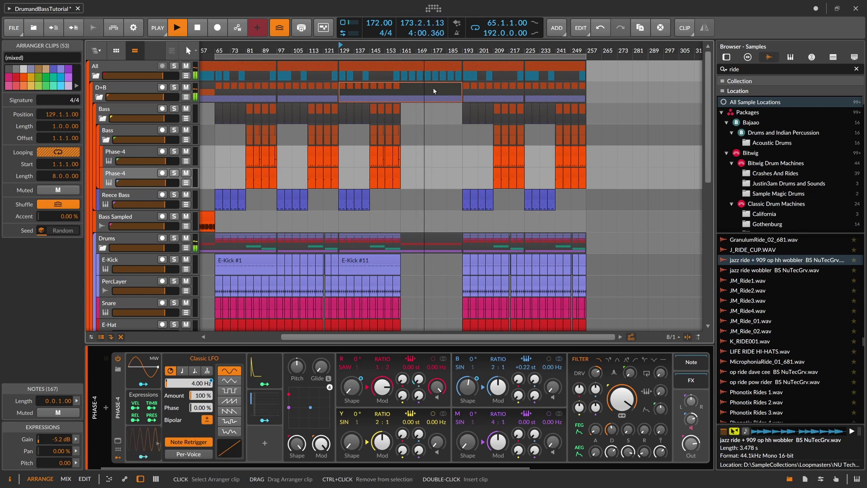
pyautogui.scroll(1, 465, 47)
pyautogui.scroll(1, 465, 50)
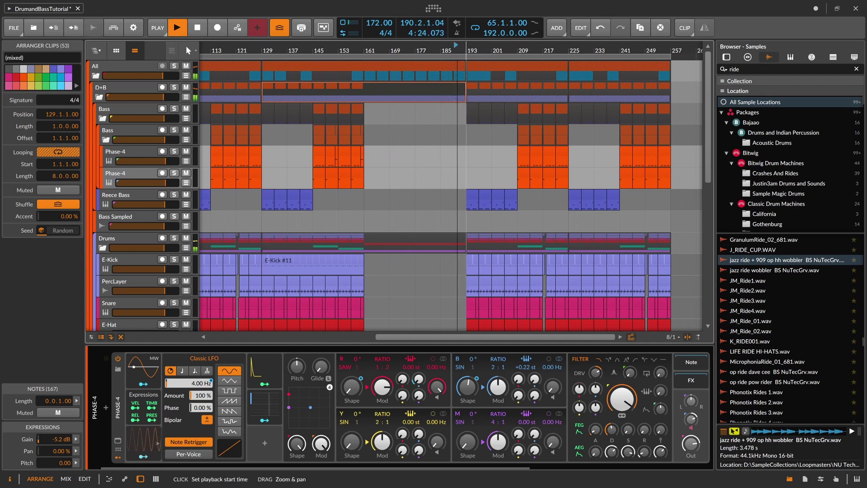
pyautogui.scroll(-2, 417, 68)
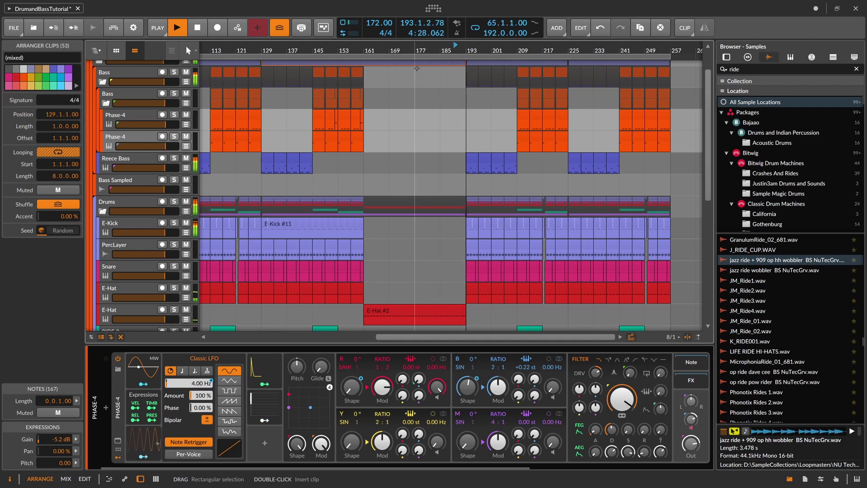
# Set the arranger loop region to start at bar 1 with a length of 256 bars, and stop playback
pyautogui.scroll(2, 423, 68)
pyautogui.moveTo(441, 50); pyautogui.dragTo(213, 56)
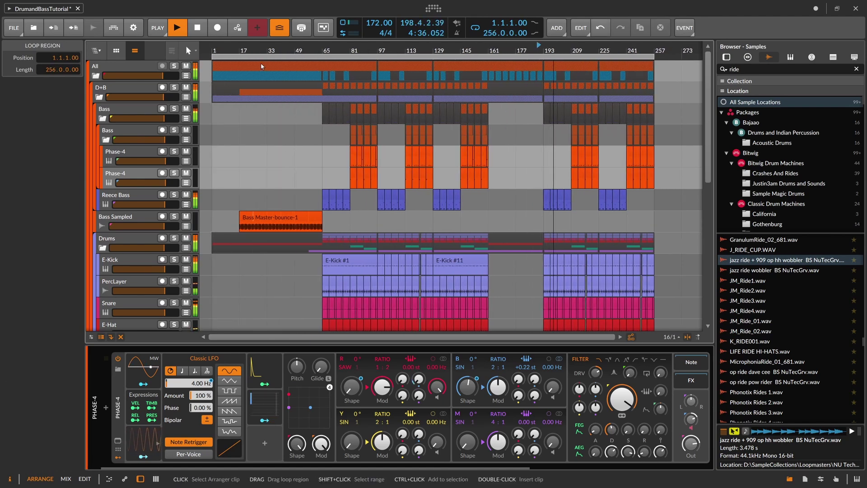
pyautogui.press('space')
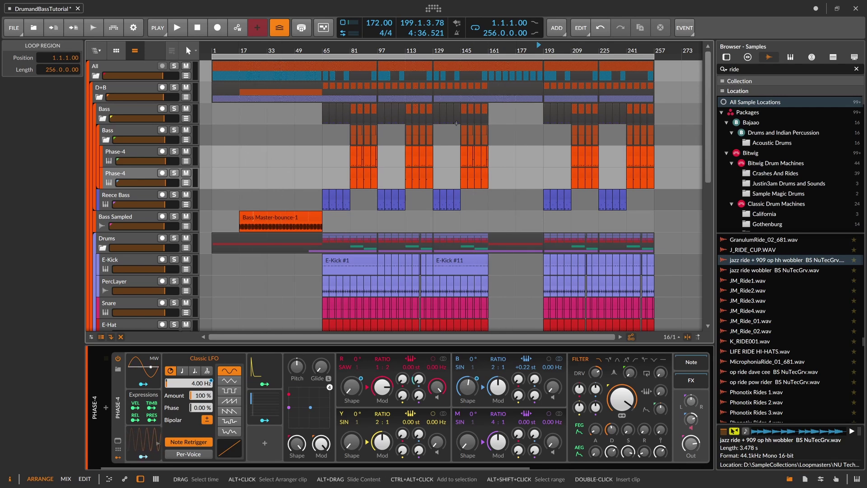
pyautogui.moveTo(562, 51); pyautogui.dragTo(559, 68)
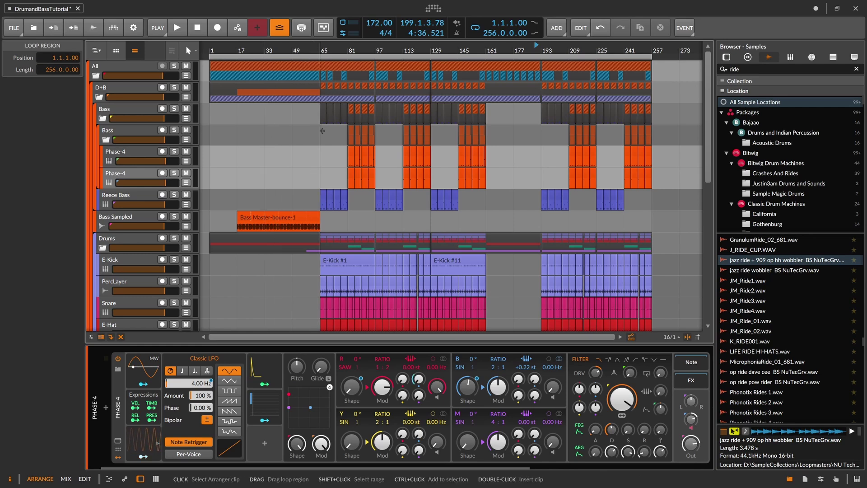
# Examine how the FadeInNoise, percussion, ride, bass and drum clips are arranged from bar 65 onward
pyautogui.scroll(-5, 319, 131)
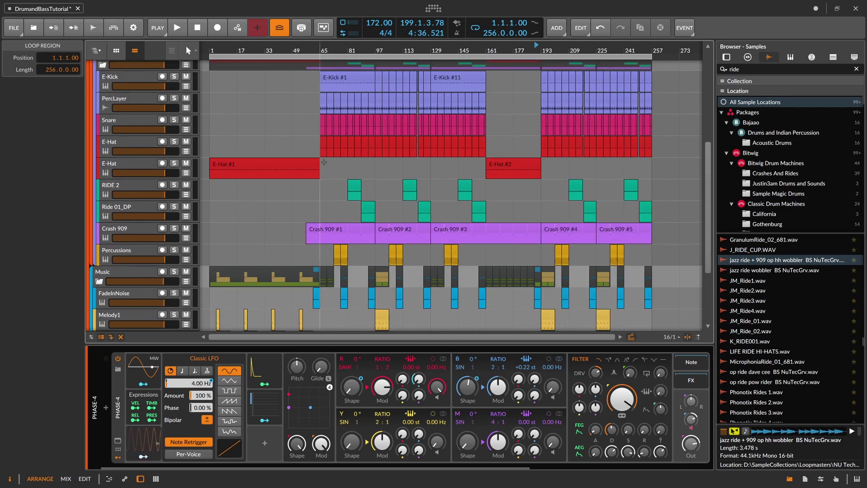
pyautogui.click(344, 297)
pyautogui.scroll(-4, 344, 297)
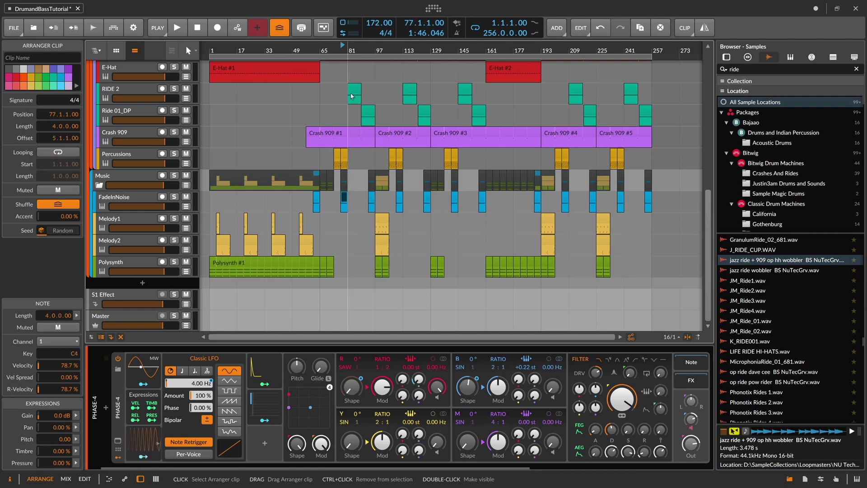
pyautogui.scroll(5, 344, 199)
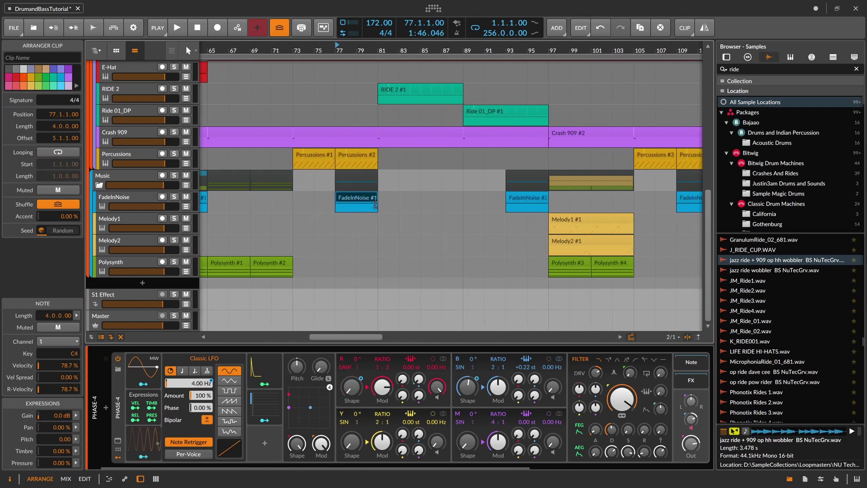
pyautogui.scroll(-5, 363, 51)
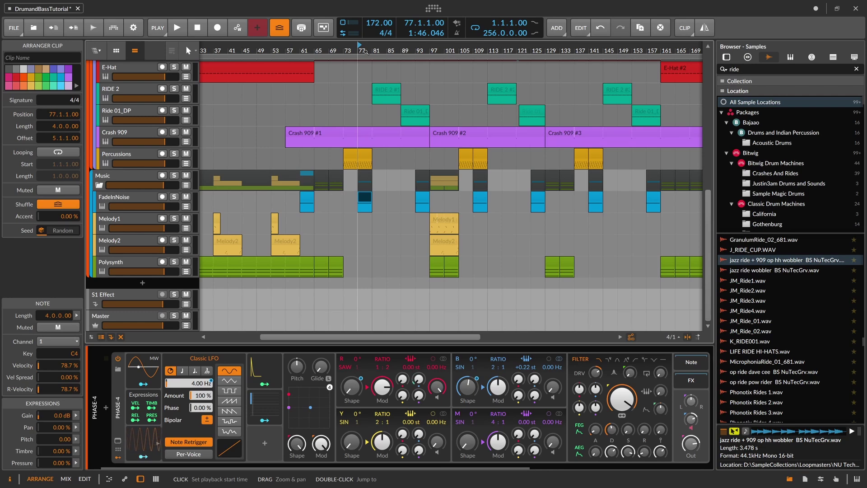
pyautogui.scroll(5, 327, 149)
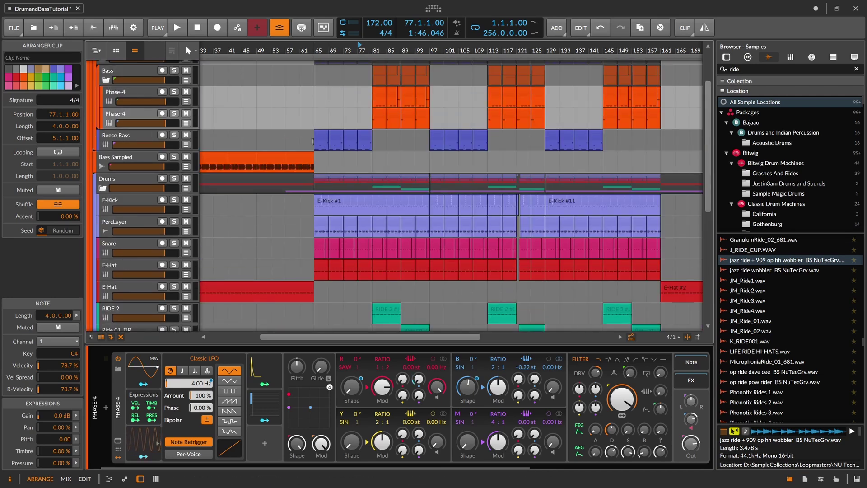
pyautogui.scroll(3, 324, 140)
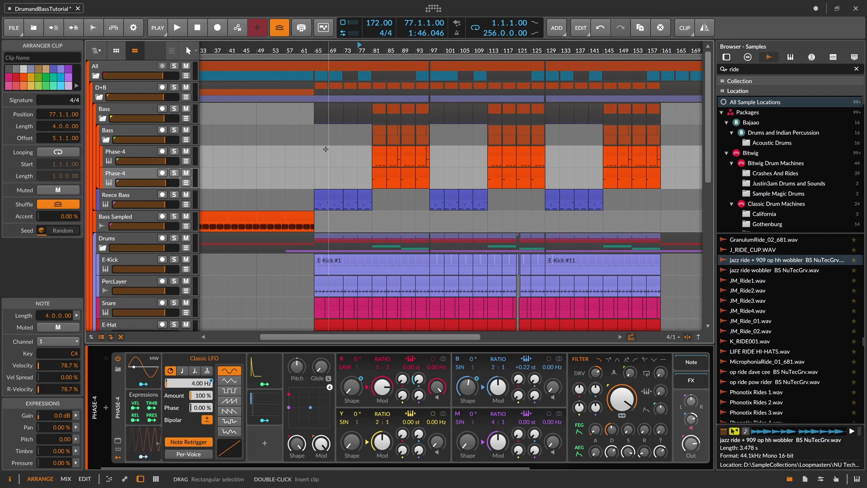
# Set the playback start position to bar 65, where the kick and Reece Bass clips begin
pyautogui.moveTo(353, 50); pyautogui.dragTo(326, 39)
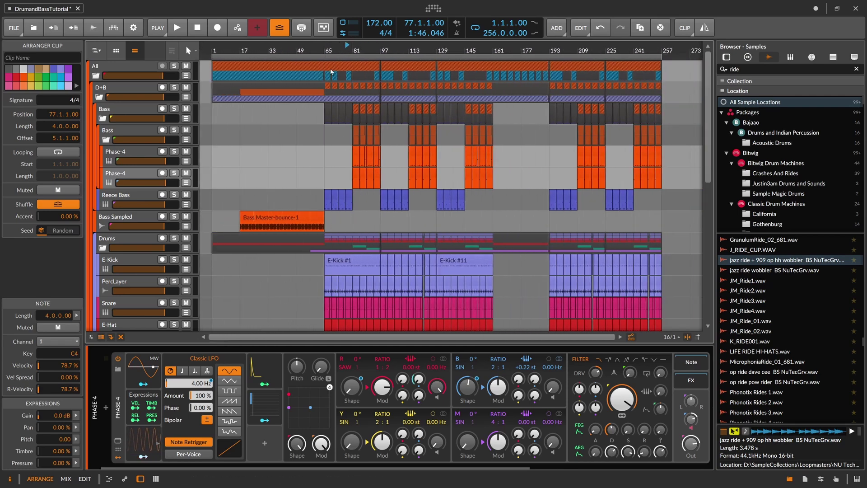
pyautogui.click(328, 51)
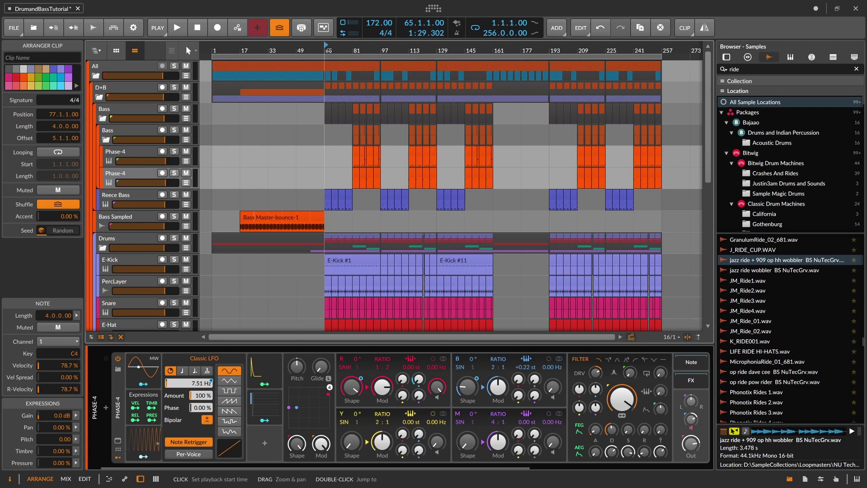
pyautogui.scroll(-5, 292, 105)
pyautogui.scroll(5, 292, 105)
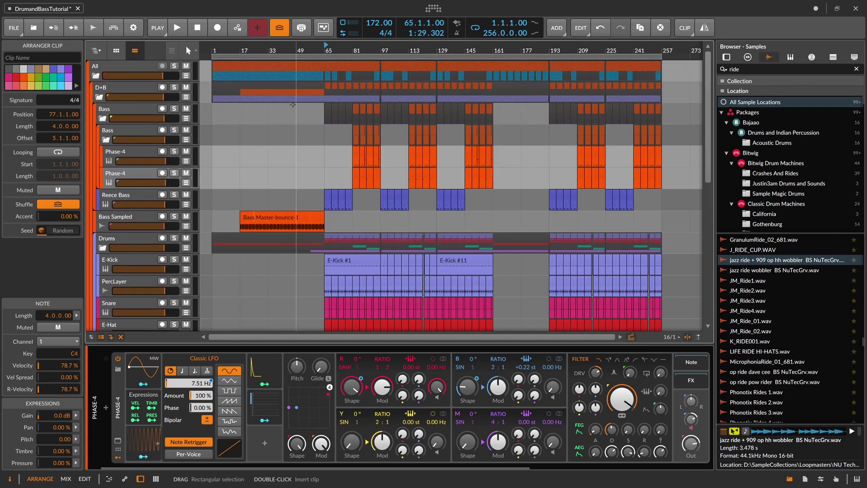
# Fold the All group track, check the program's version information on the About page, and close the dashboard
pyautogui.click(96, 76)
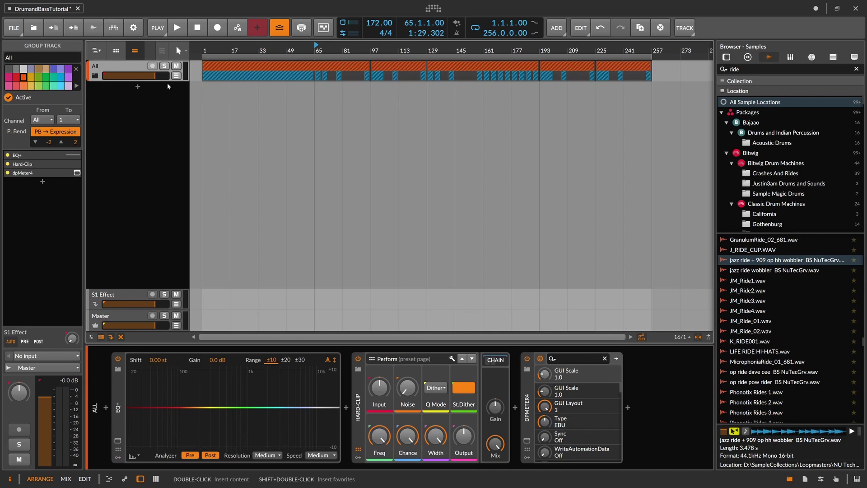
pyautogui.click(14, 28)
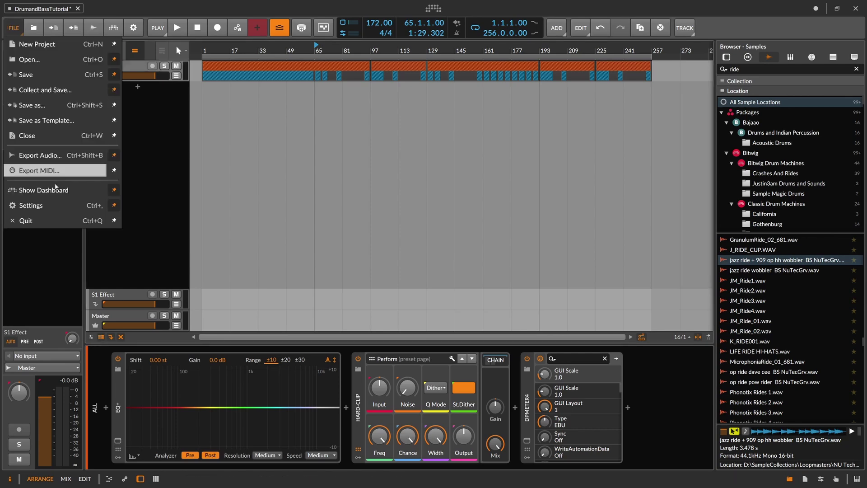
pyautogui.click(68, 190)
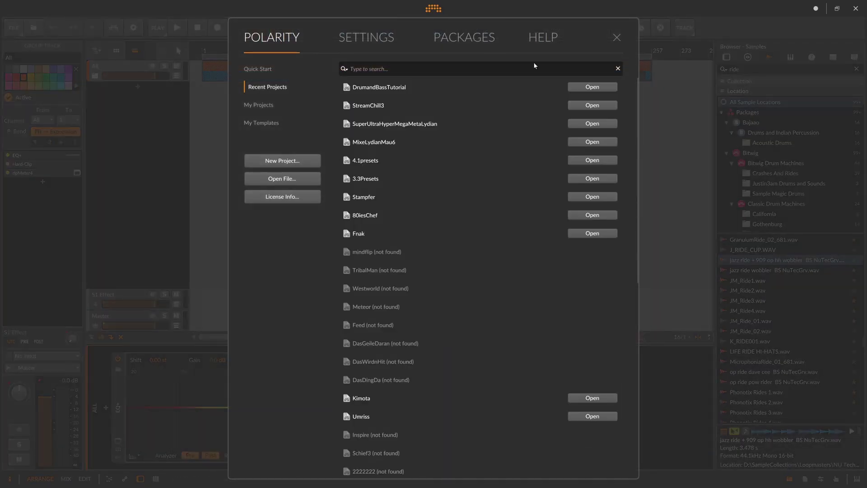
pyautogui.click(543, 37)
pyautogui.click(256, 141)
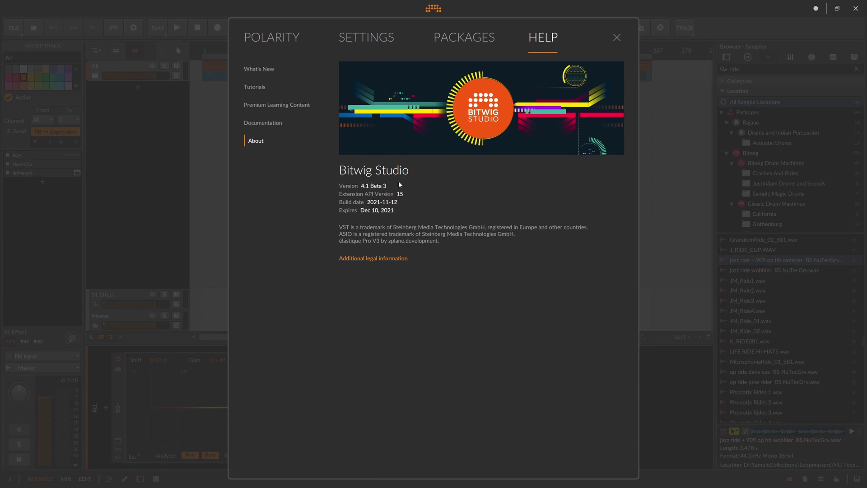
pyautogui.click(616, 37)
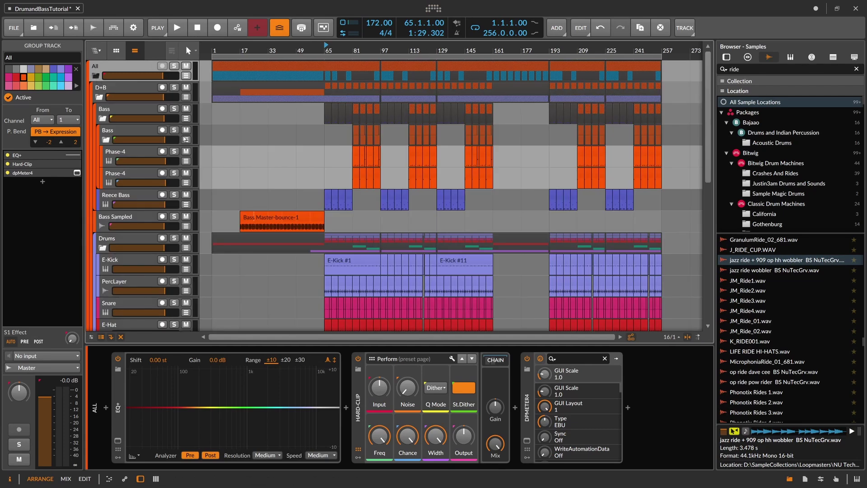
# Inspect the devices on the lower Phase-4 track and on the outer Bass group track
pyautogui.click(133, 176)
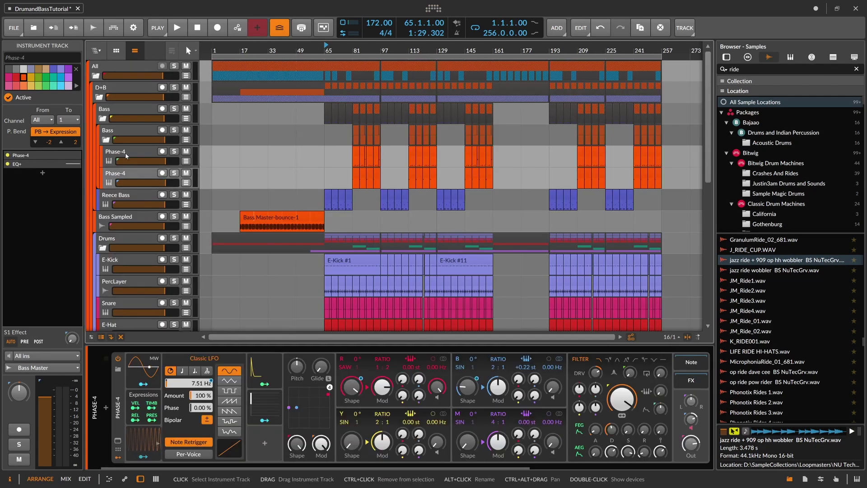
pyautogui.click(114, 123)
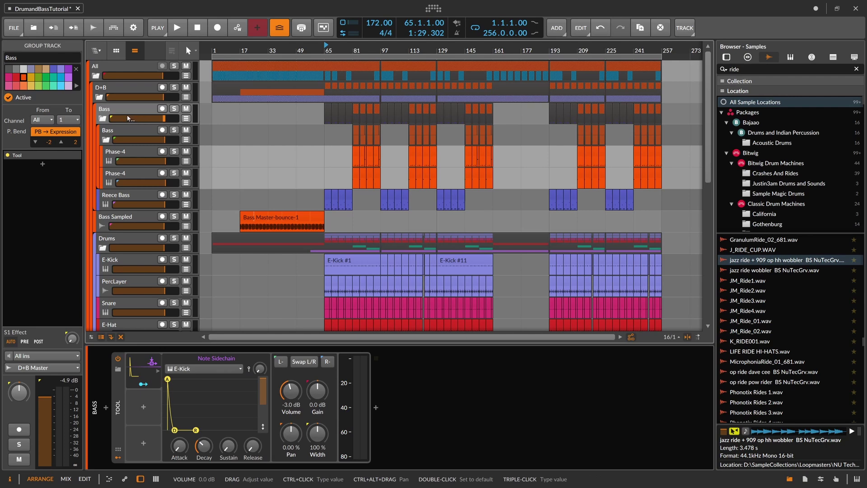